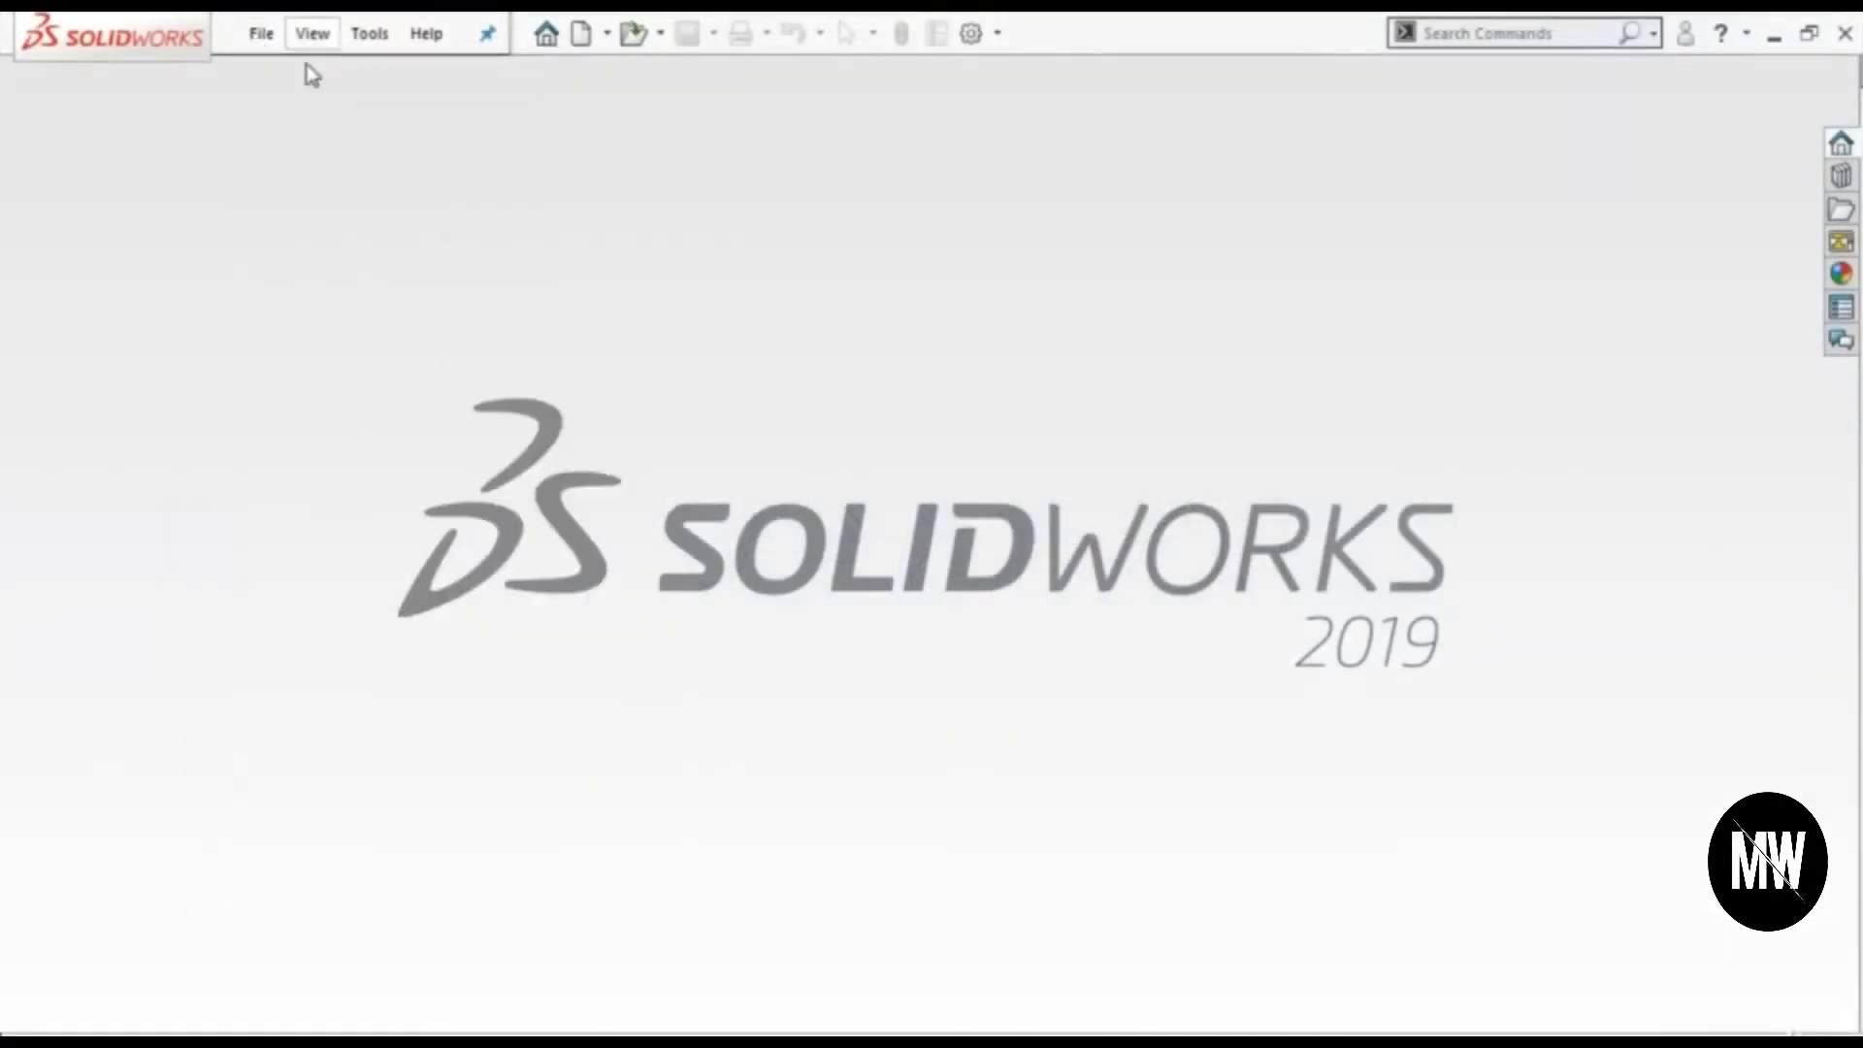
# Step: Create a new part document and start a sketch on the Front Plane
pyautogui.click(312, 33)
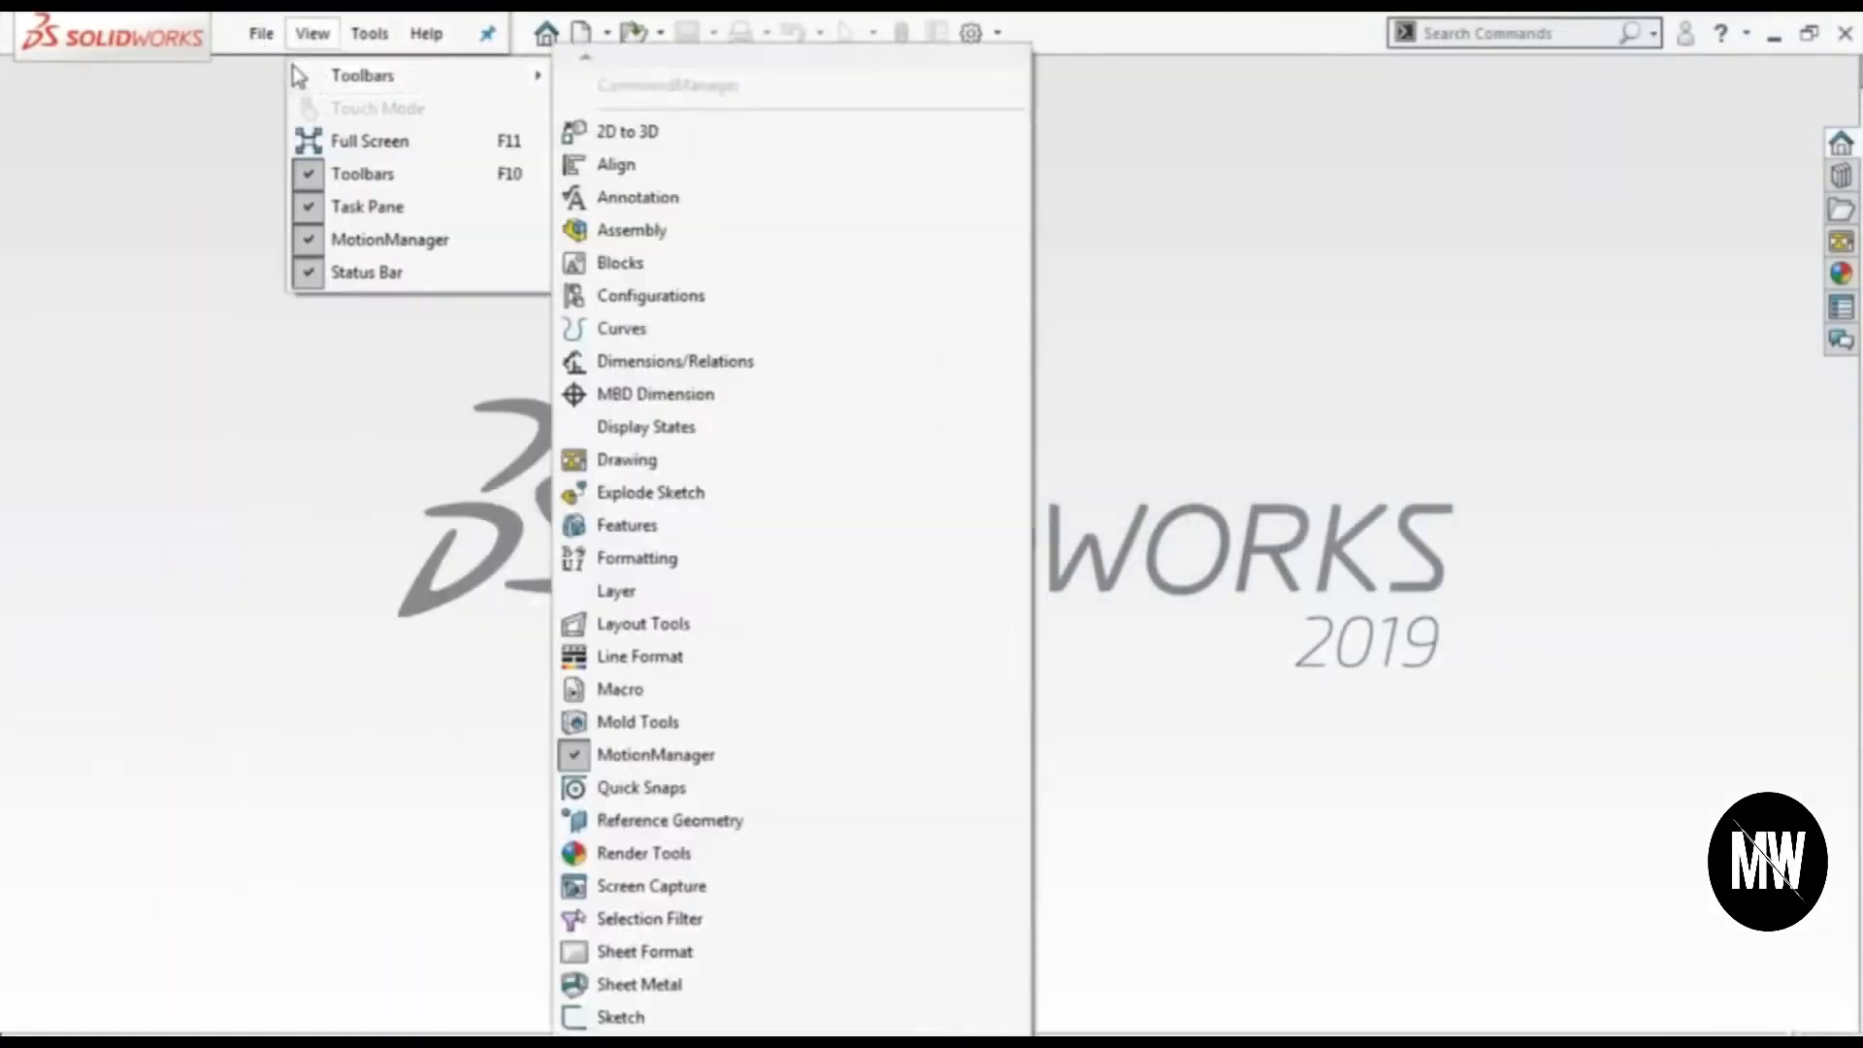
pyautogui.moveTo(262, 35)
pyautogui.click(295, 79)
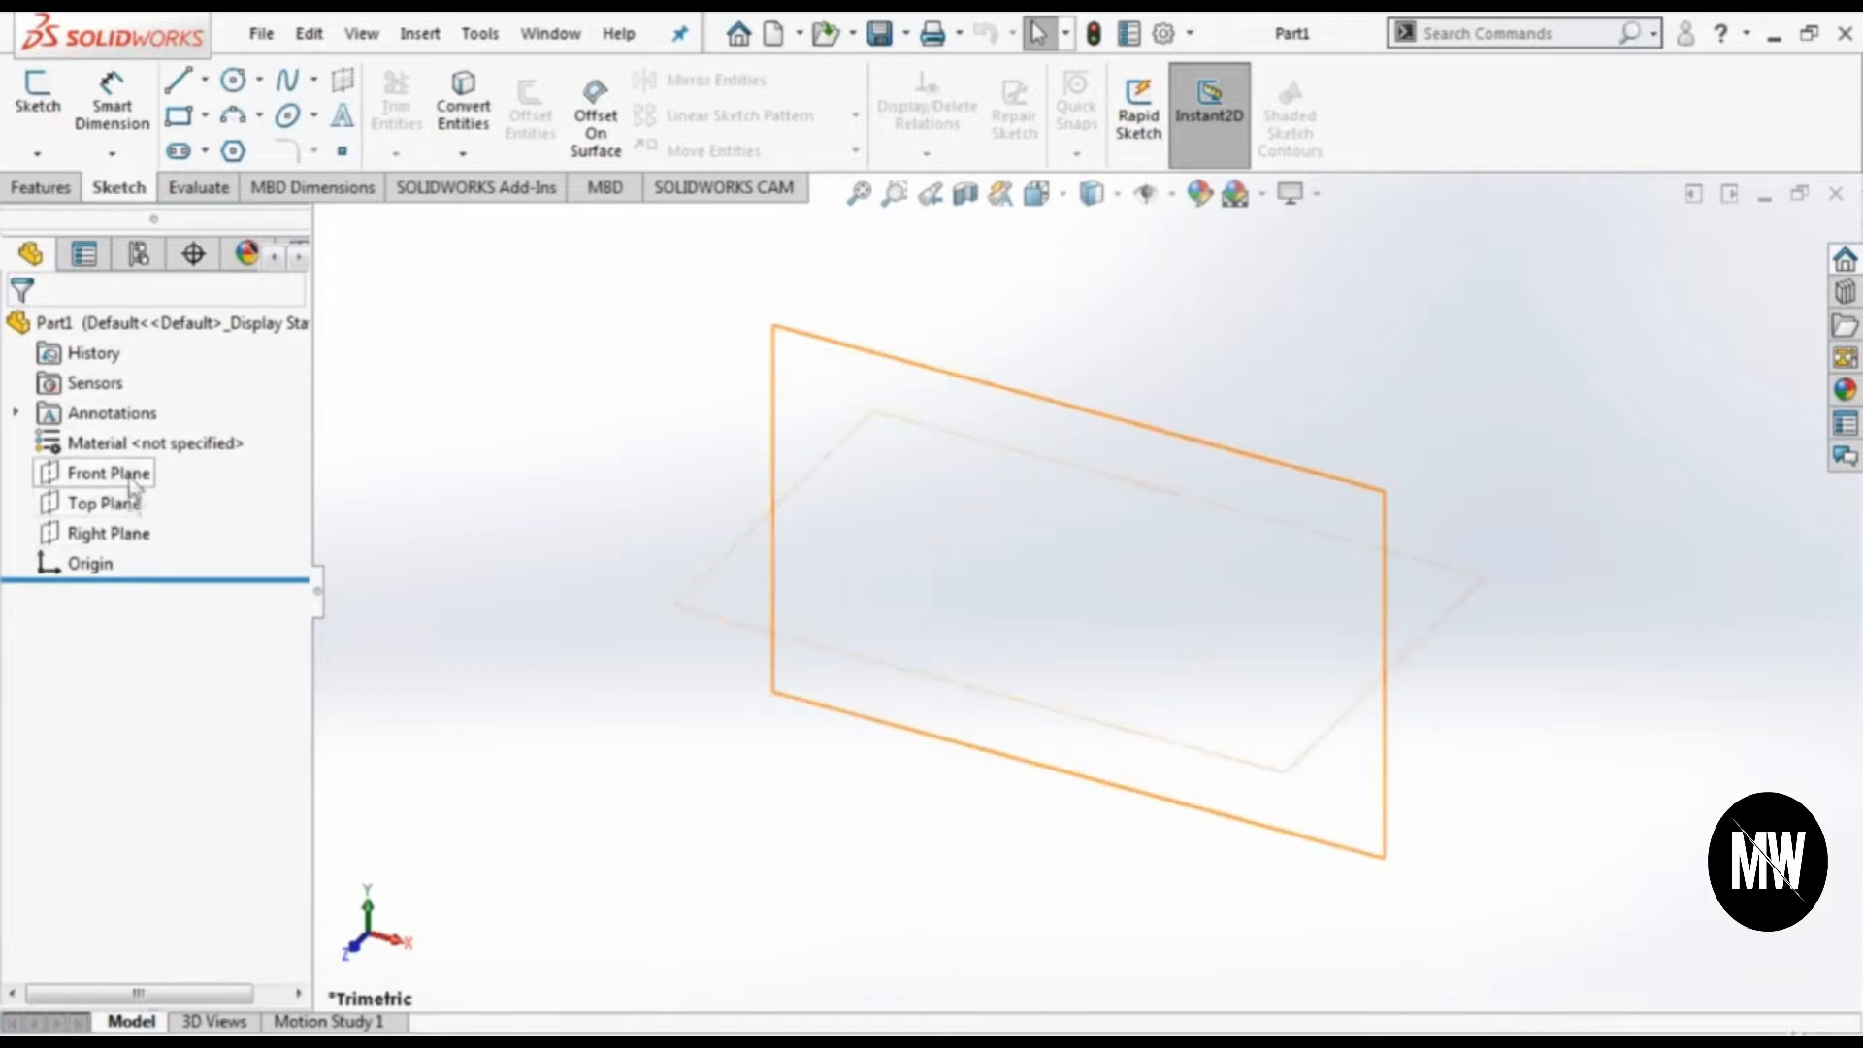
pyautogui.click(42, 95)
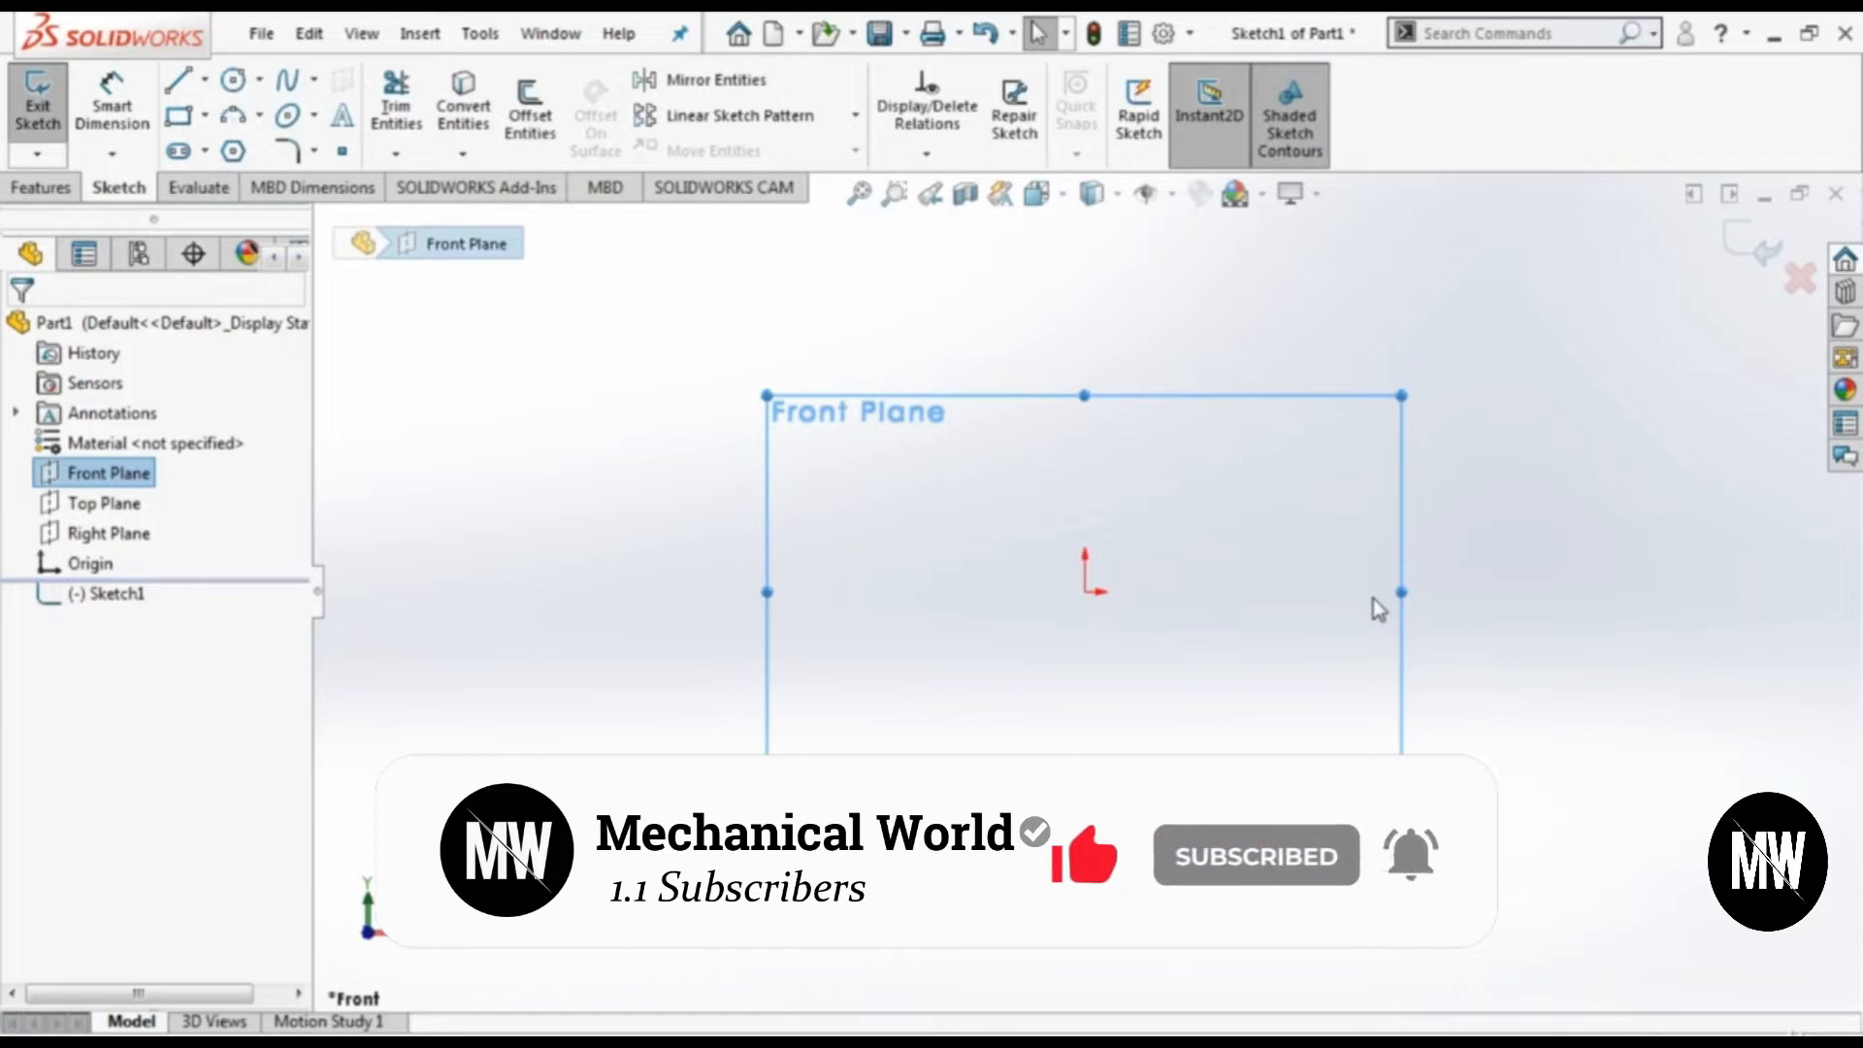
# Step: Sketch a horizontal centerline about 204 mm long, starting at the origin and running in the positive X direction
pyautogui.moveTo(1082, 490)
pyautogui.keyDown('ctrl'); pyautogui.mouseDown(button='middle')
pyautogui.moveTo(855, 481)
pyautogui.moveTo(763, 530)
pyautogui.mouseUp(button='middle'); pyautogui.keyUp('ctrl')
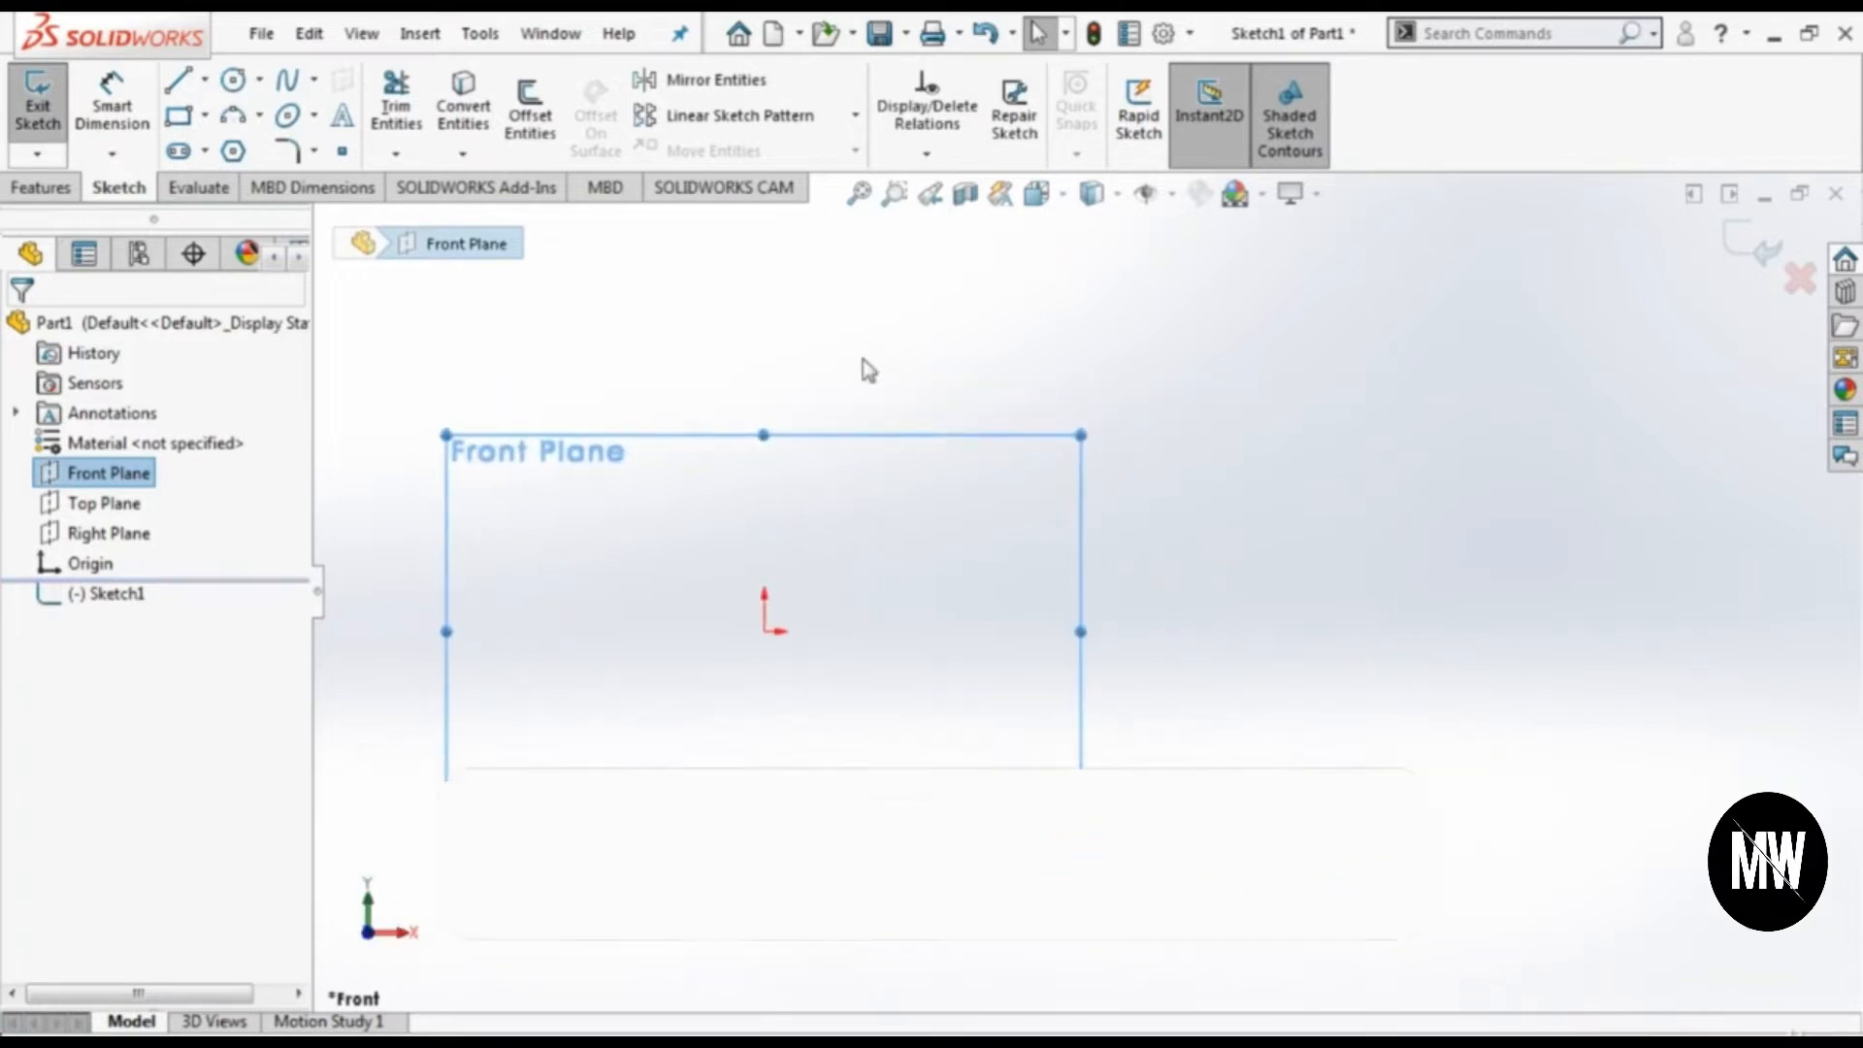
pyautogui.click(674, 344)
pyautogui.click(205, 81)
pyautogui.click(248, 144)
pyautogui.click(764, 632)
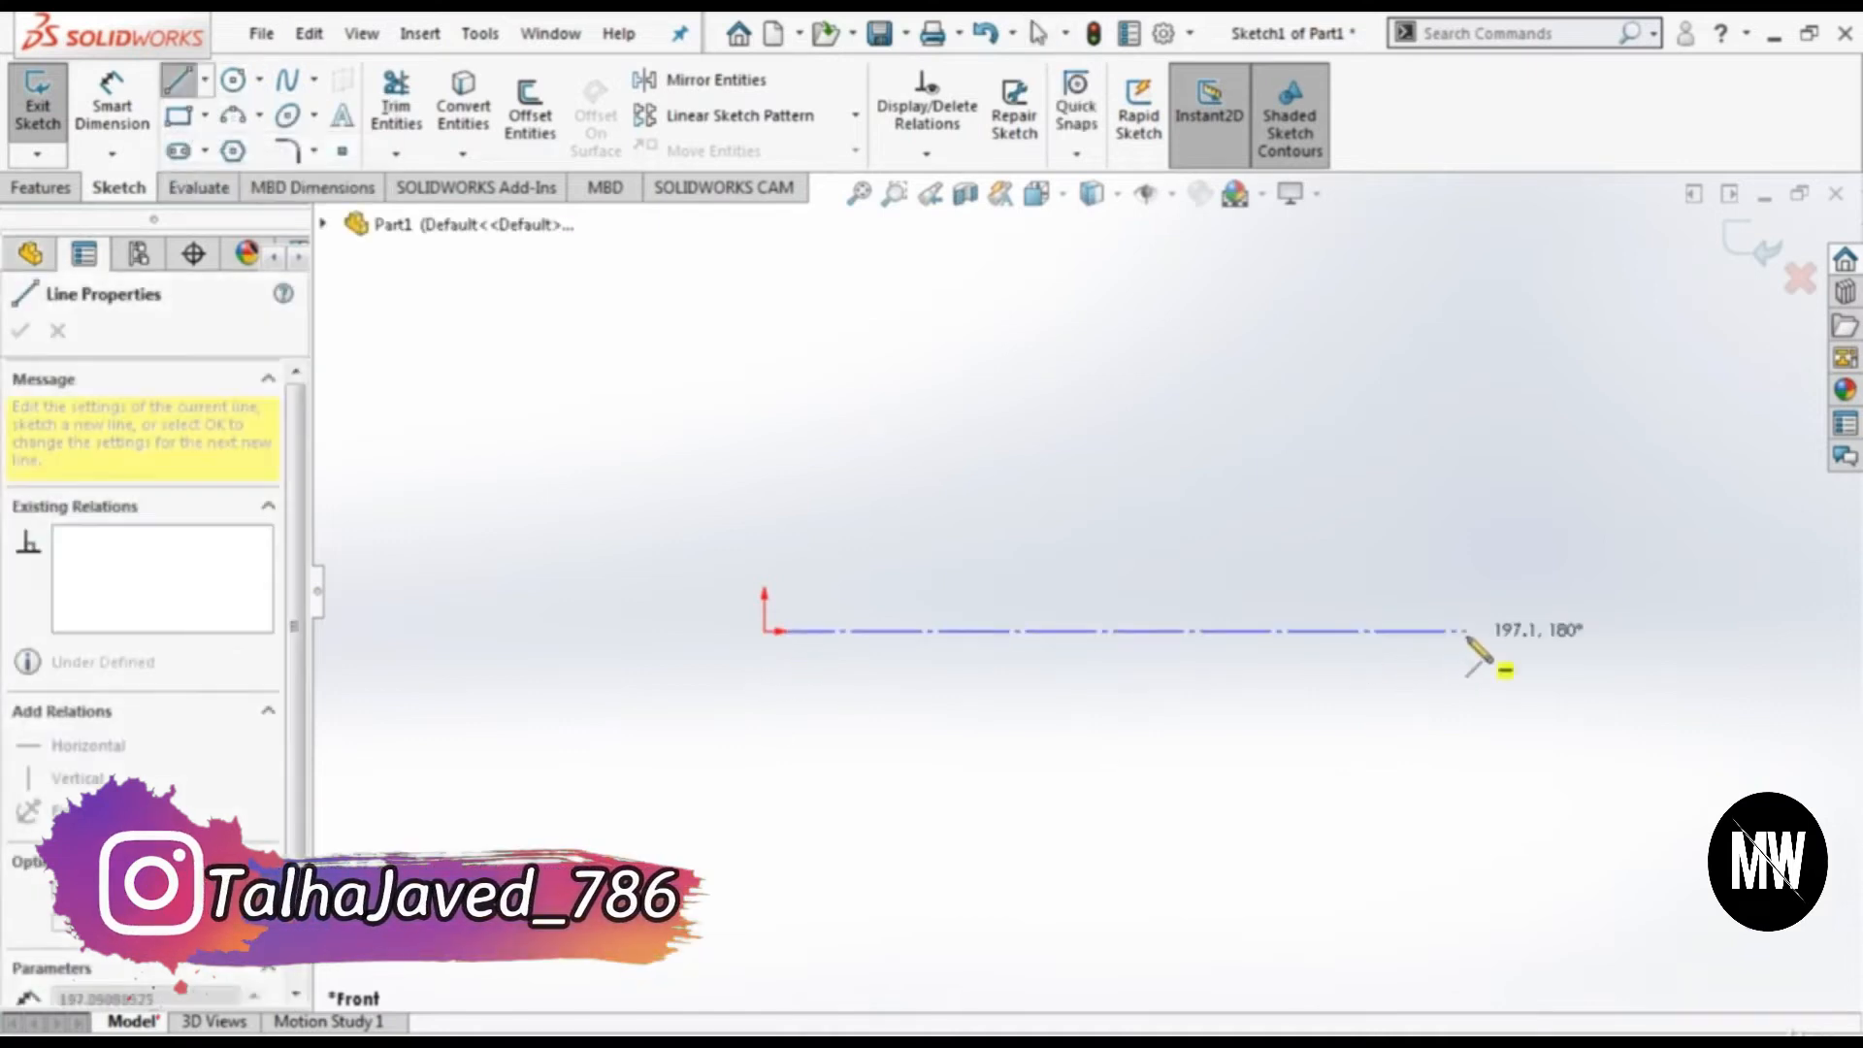
pyautogui.click(1492, 632)
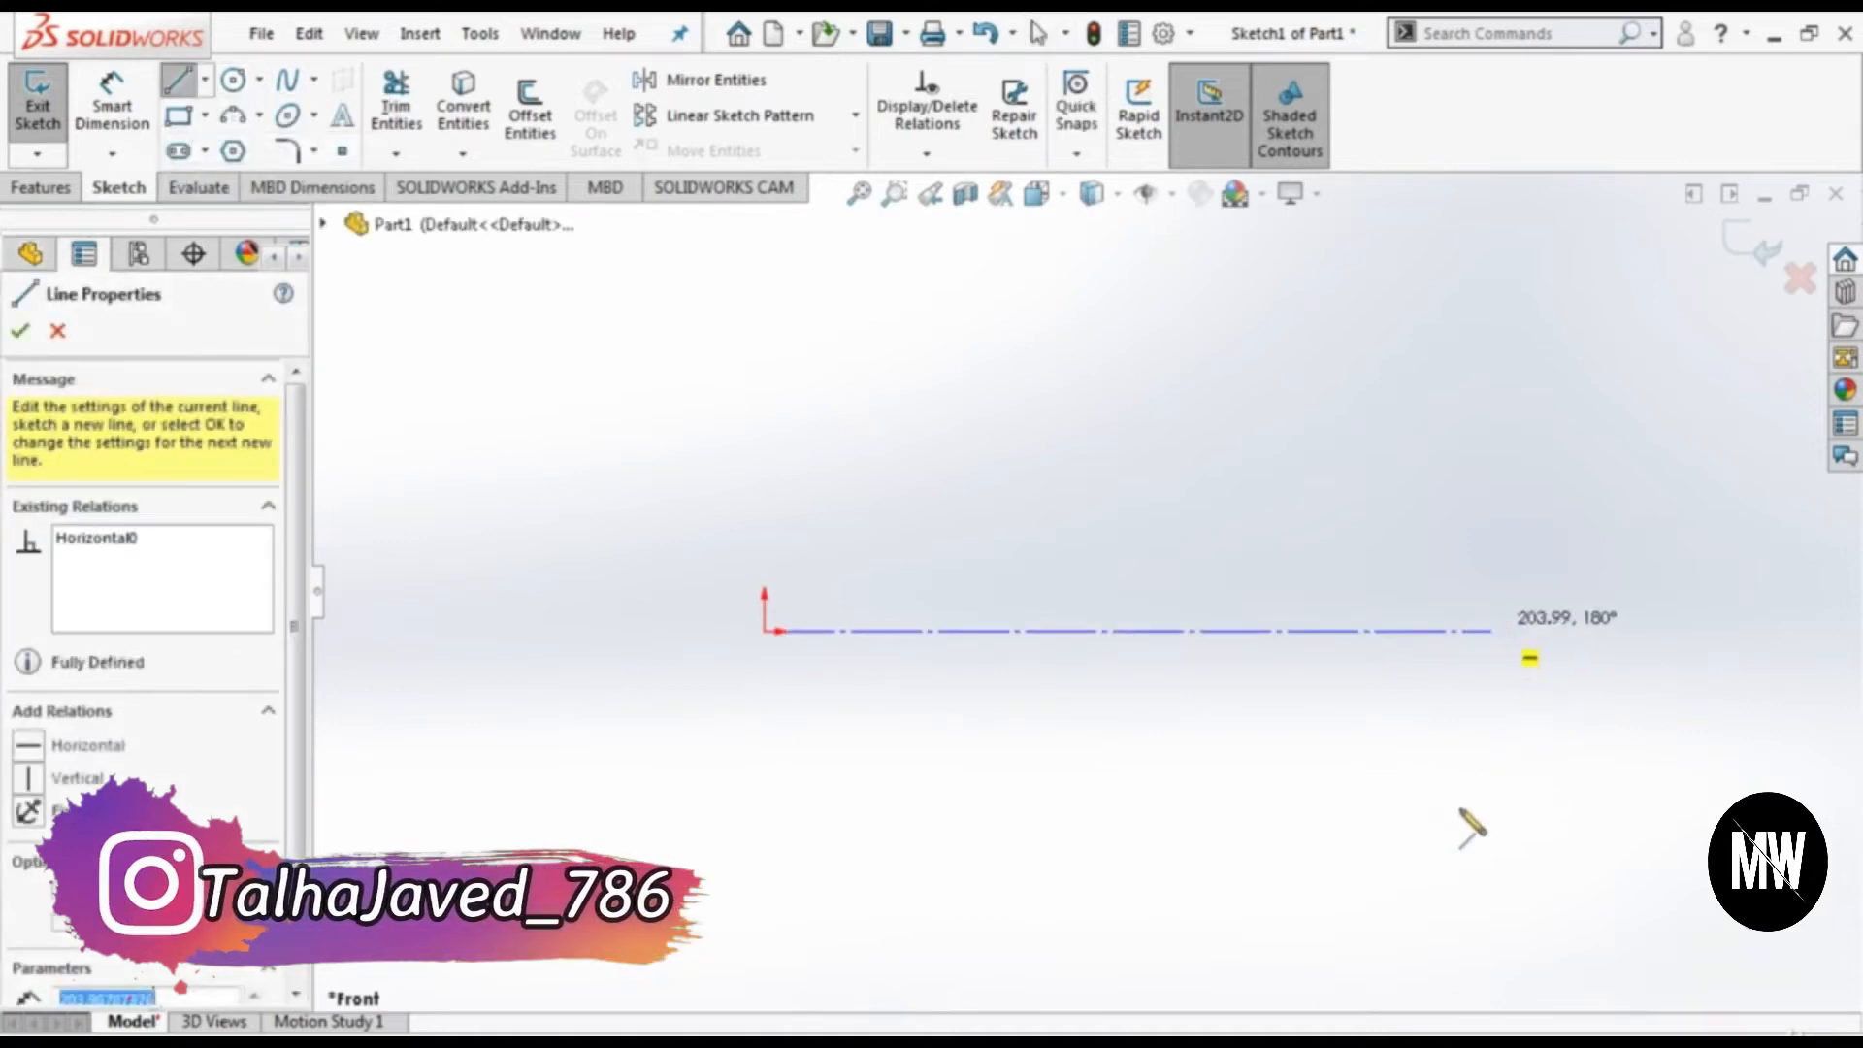
pyautogui.press('Escape')
# Step: Dimension the horizontal centerline's length and set it to 234 mm
pyautogui.click(111, 107)
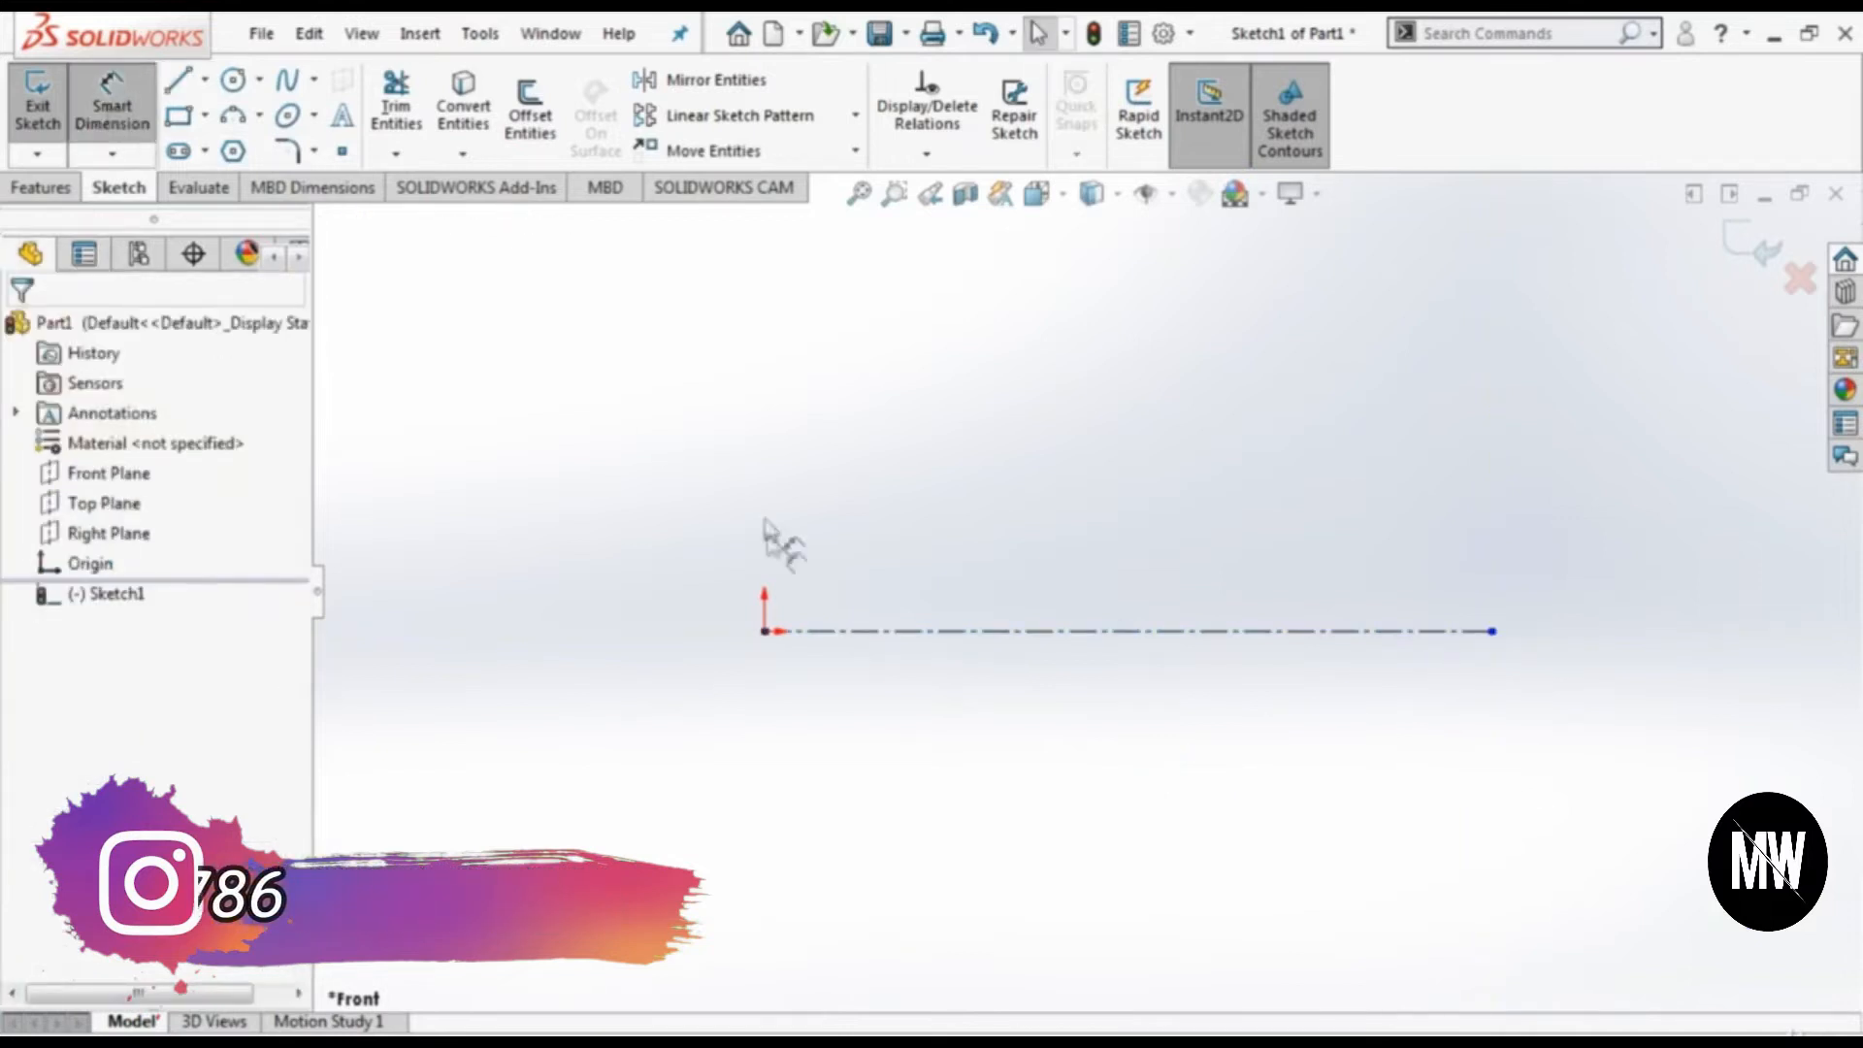
pyautogui.click(832, 632)
pyautogui.click(842, 784)
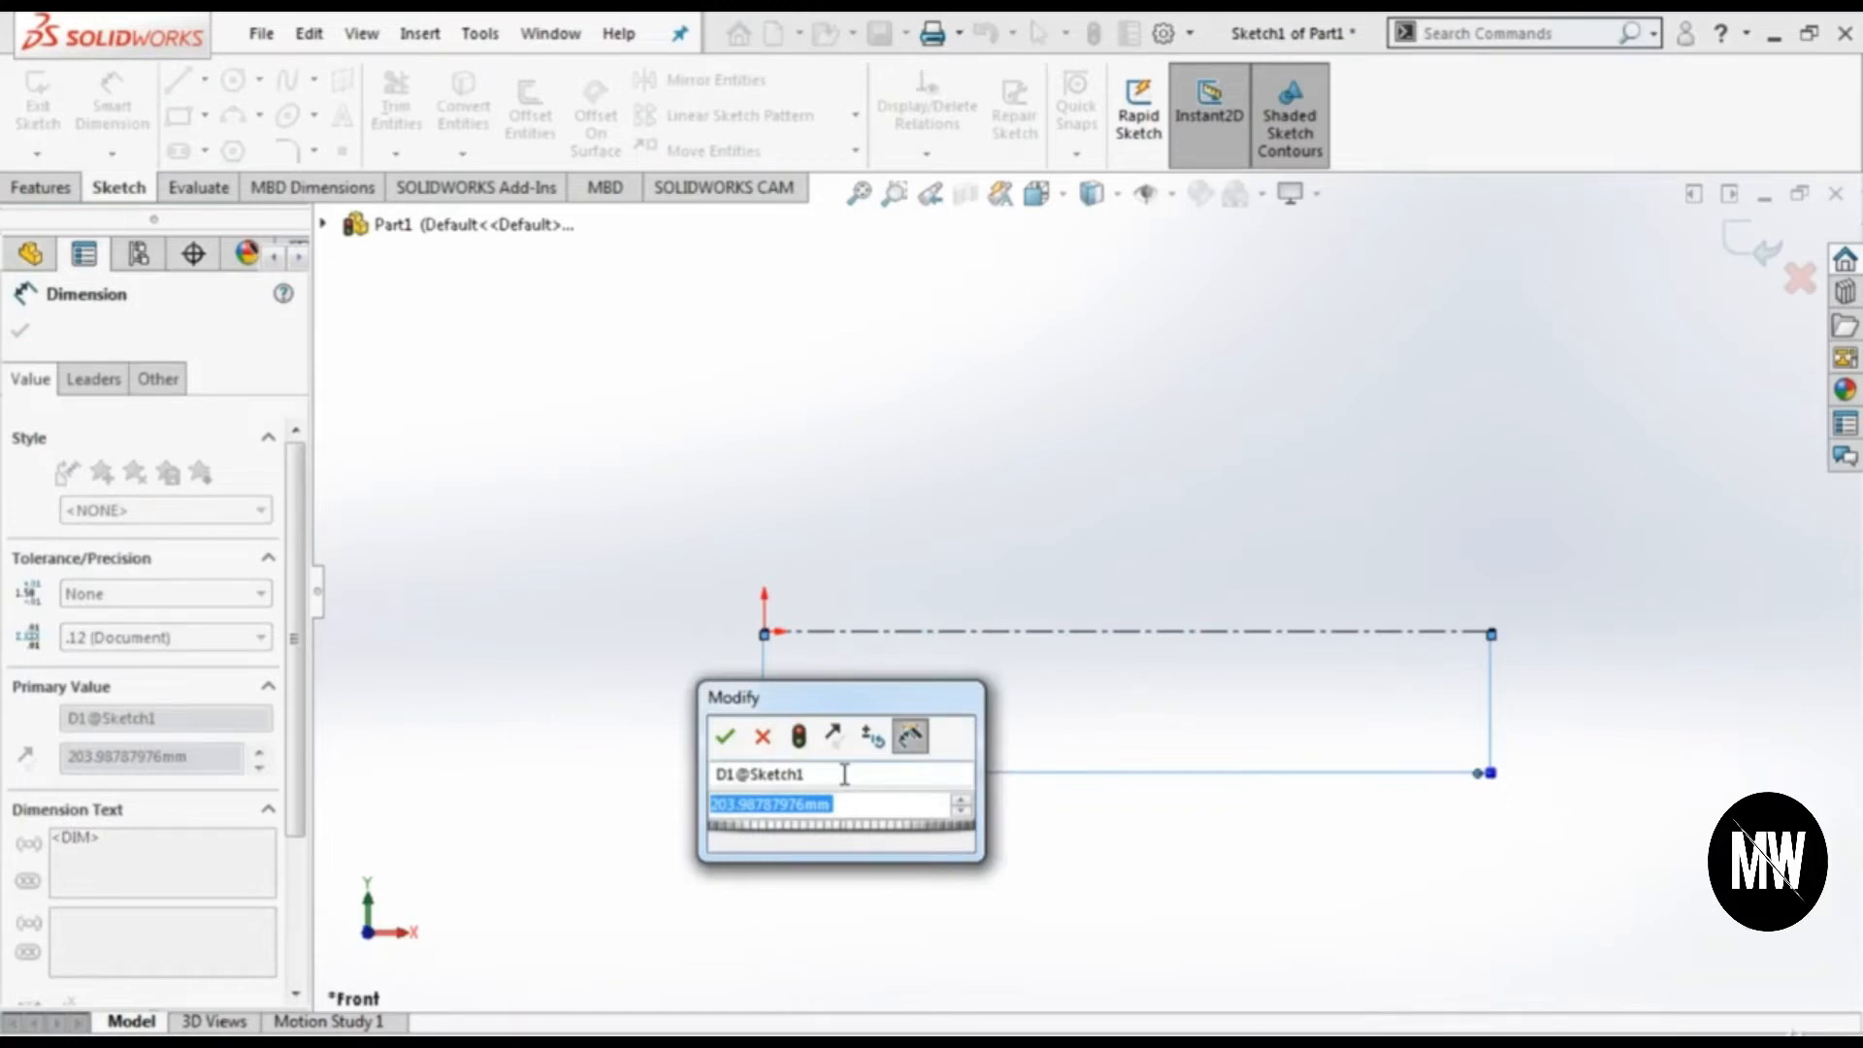
pyautogui.write('=')
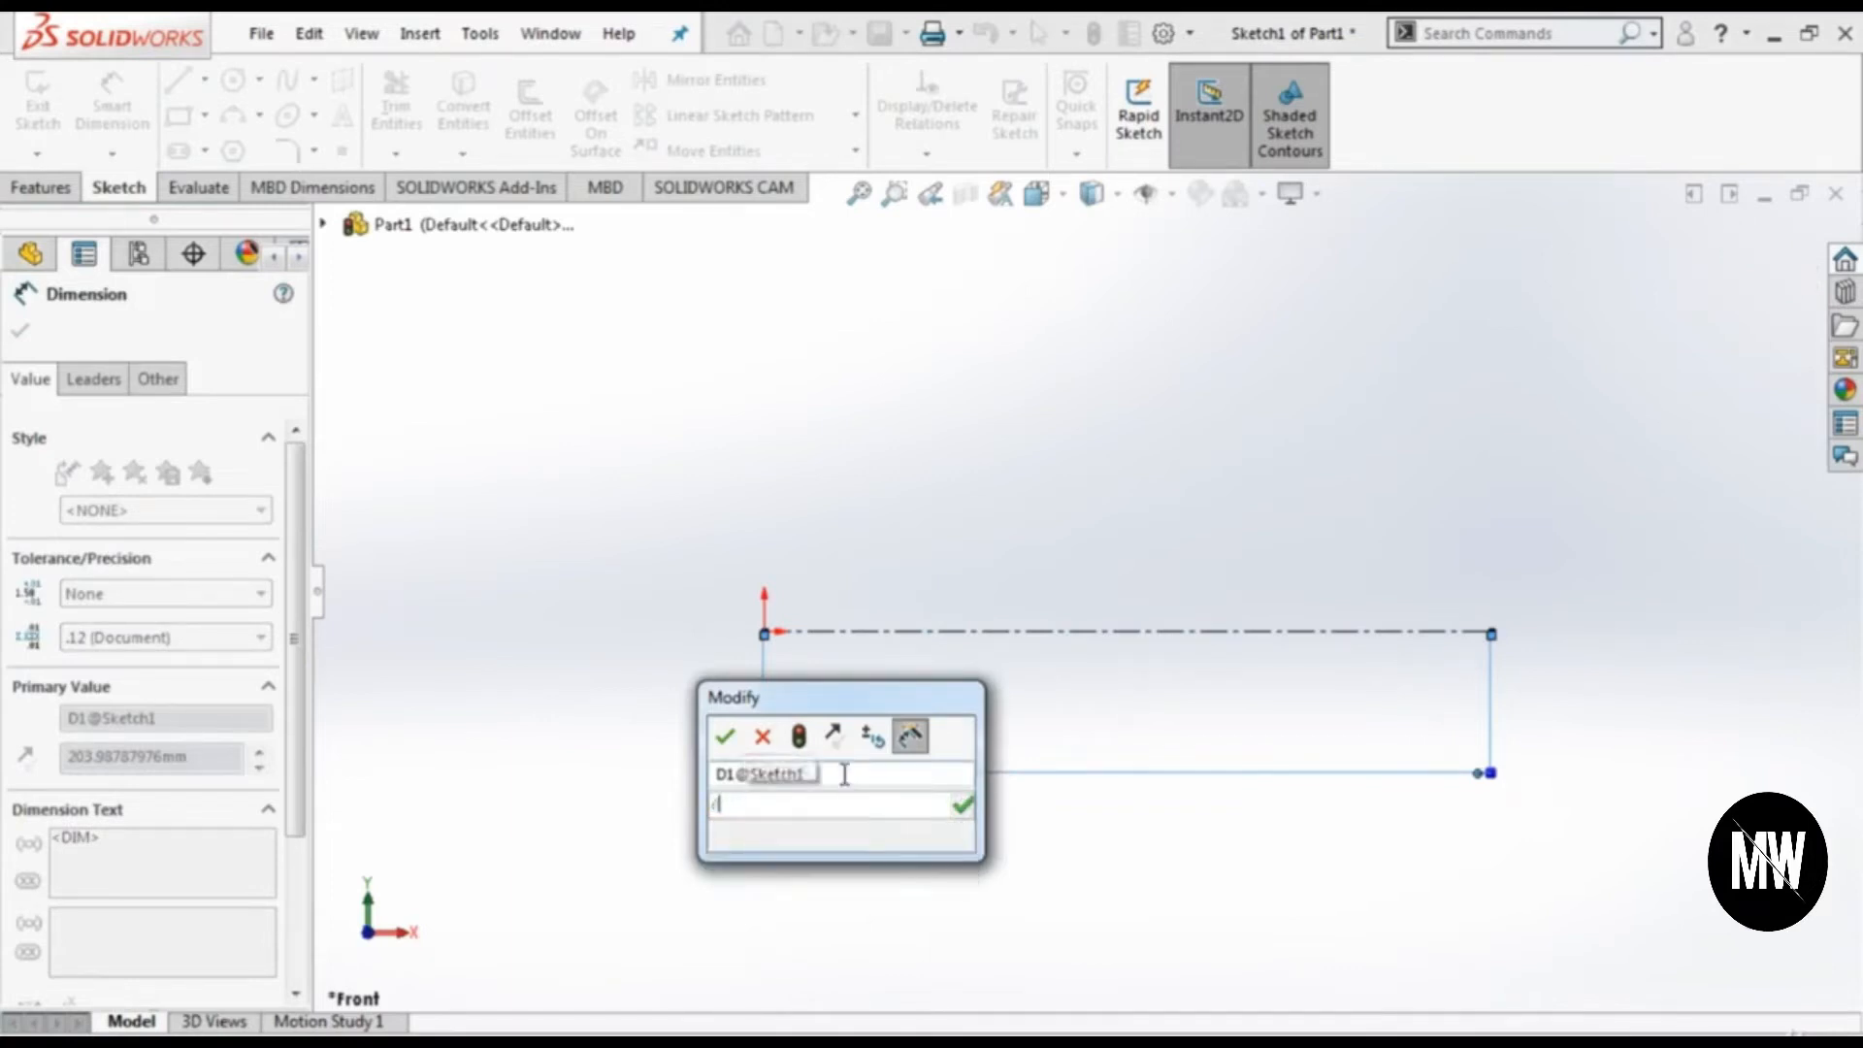
pyautogui.write('234')
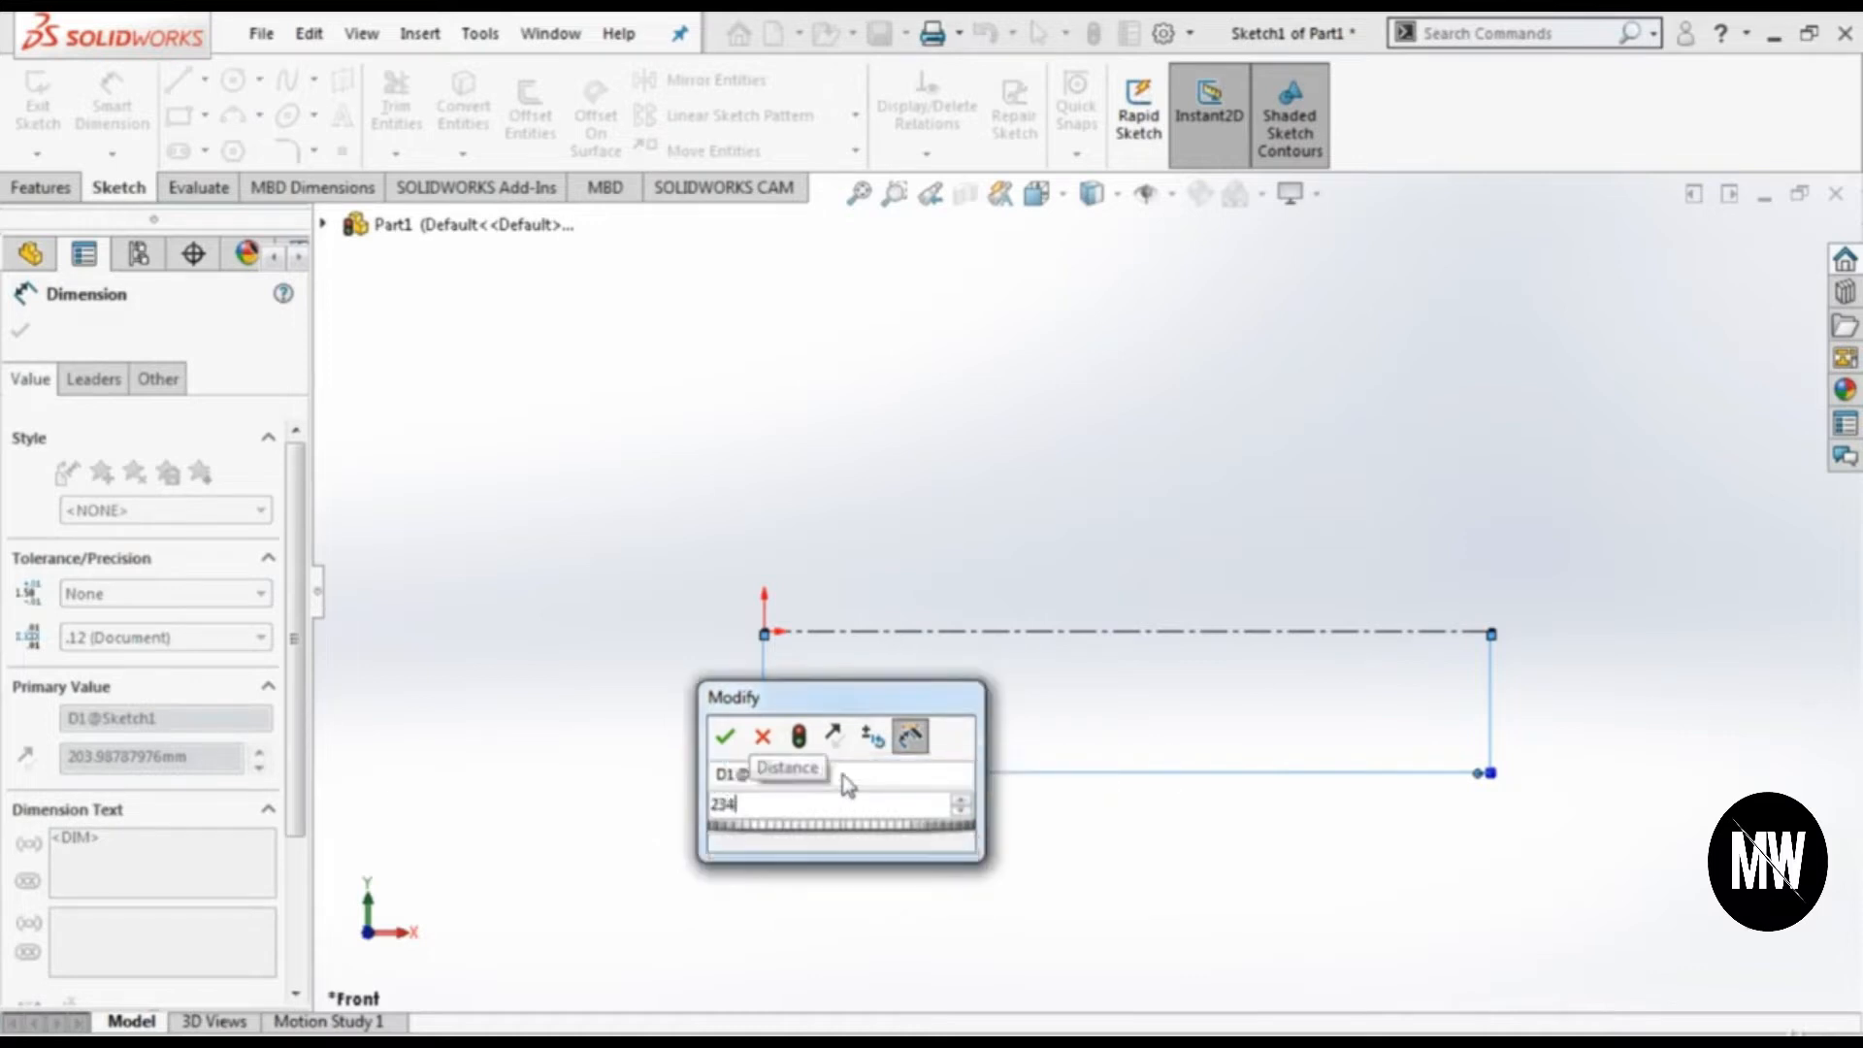
pyautogui.click(725, 735)
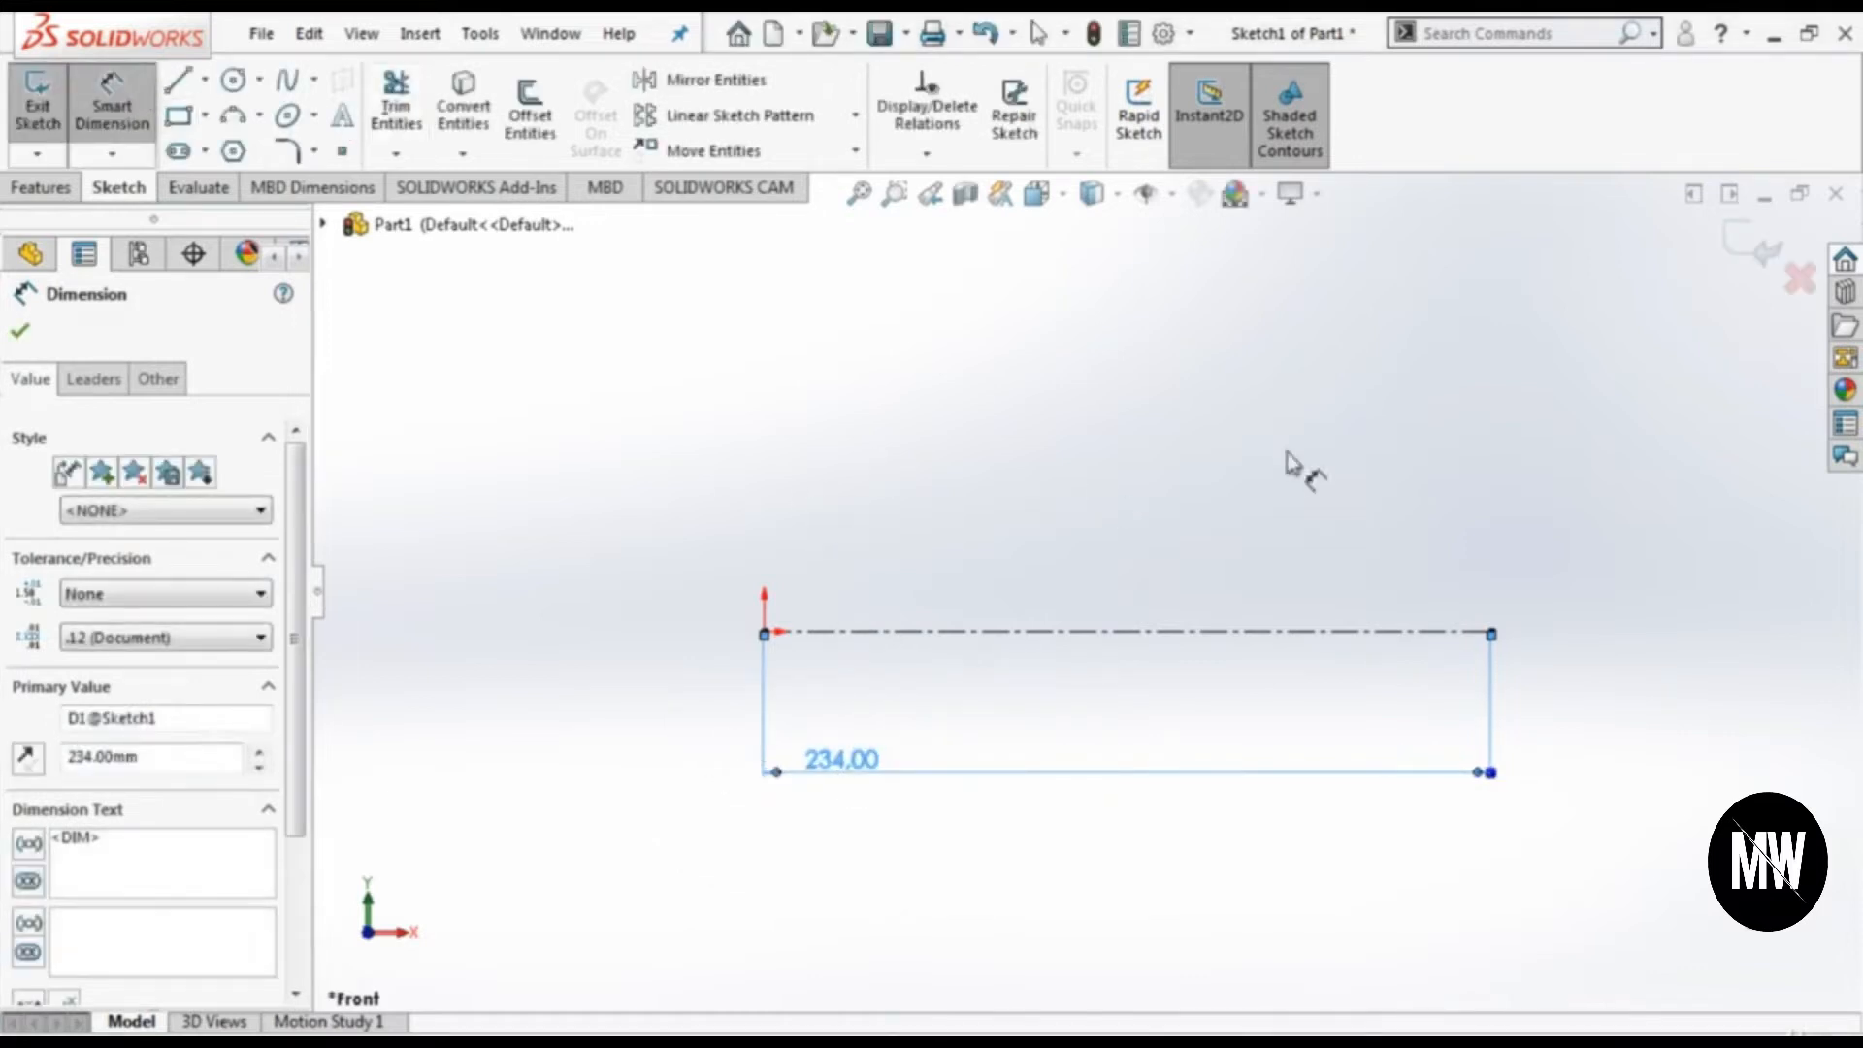
# Step: Sketch a short vertical line directly above the origin, with its upper end about 181 mm above the centerline
pyautogui.moveTo(1182, 388)
pyautogui.keyDown('ctrl'); pyautogui.mouseDown(button='middle')
pyautogui.moveTo(1202, 544)
pyautogui.moveTo(1152, 608)
pyautogui.mouseUp(button='middle'); pyautogui.keyUp('ctrl')
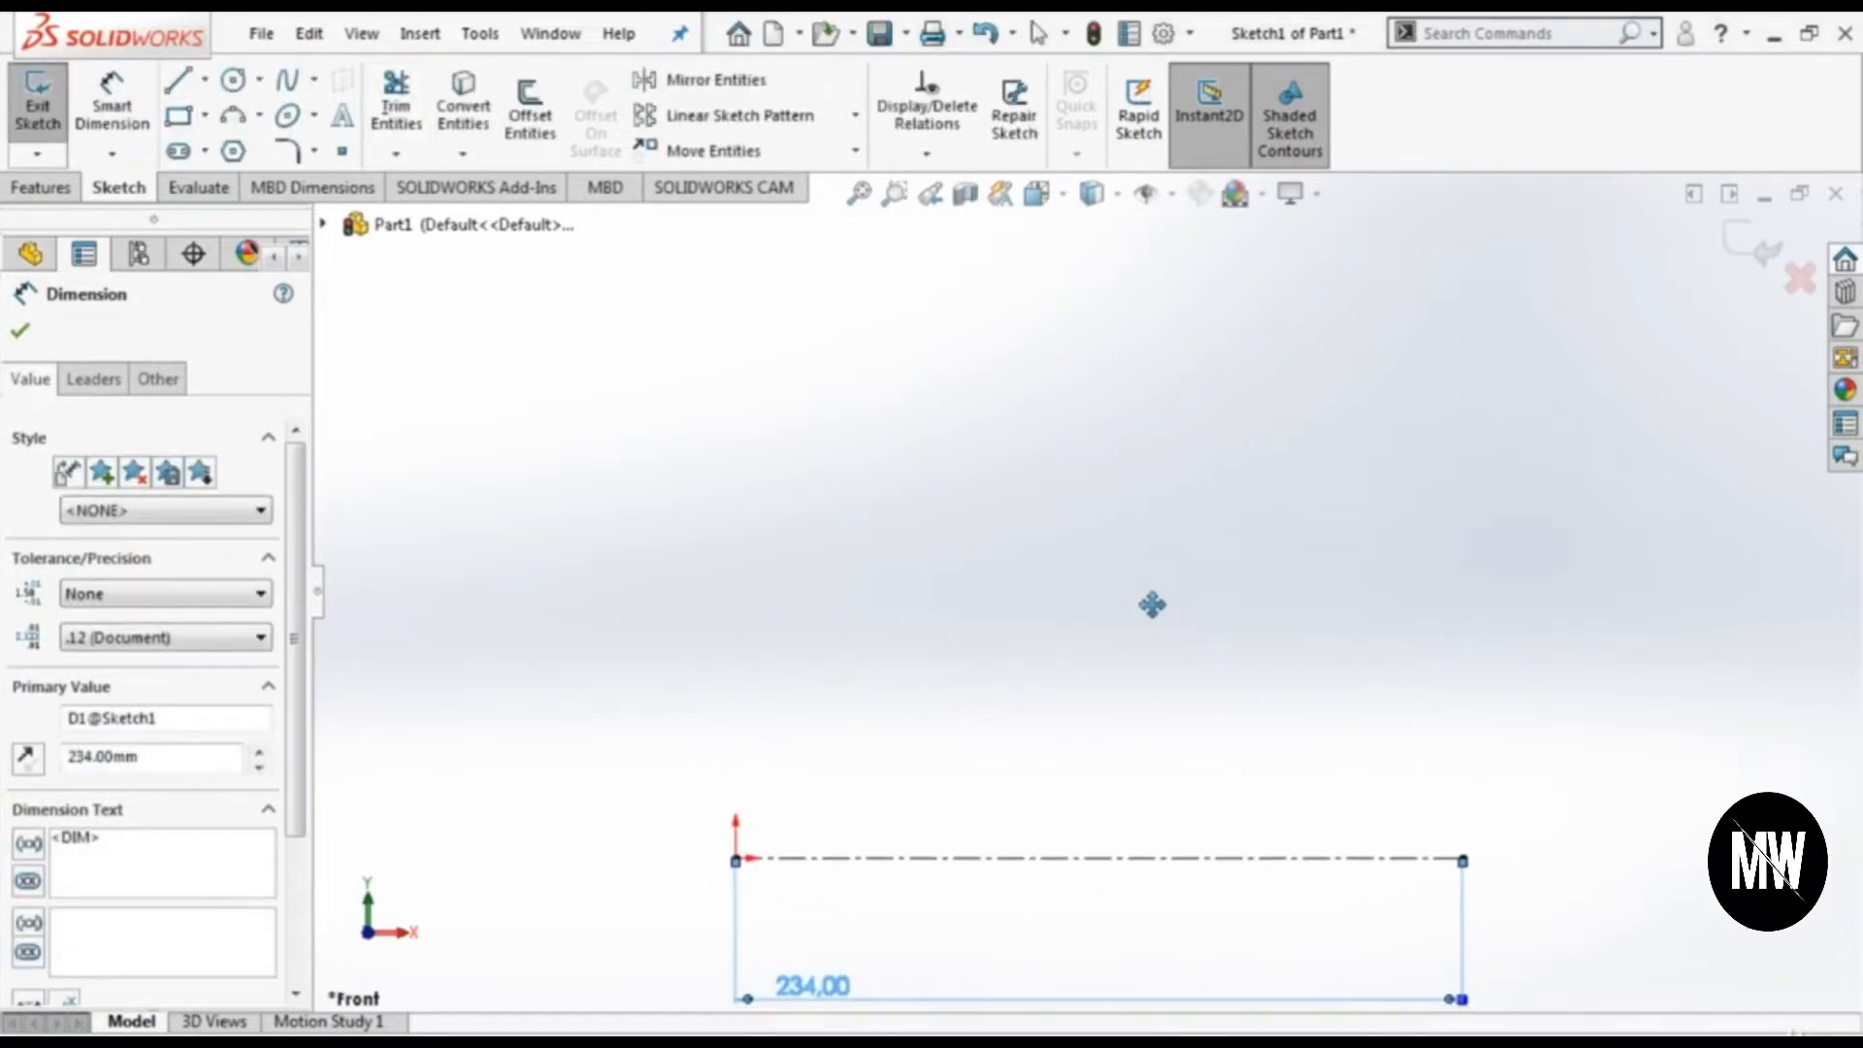
pyautogui.click(178, 81)
pyautogui.moveTo(735, 297); pyautogui.dragTo(736, 325)
# Step: Dimension the height of the short vertical line's upper end above the origin and set it to 232 mm
pyautogui.click(143, 122)
pyautogui.click(737, 326)
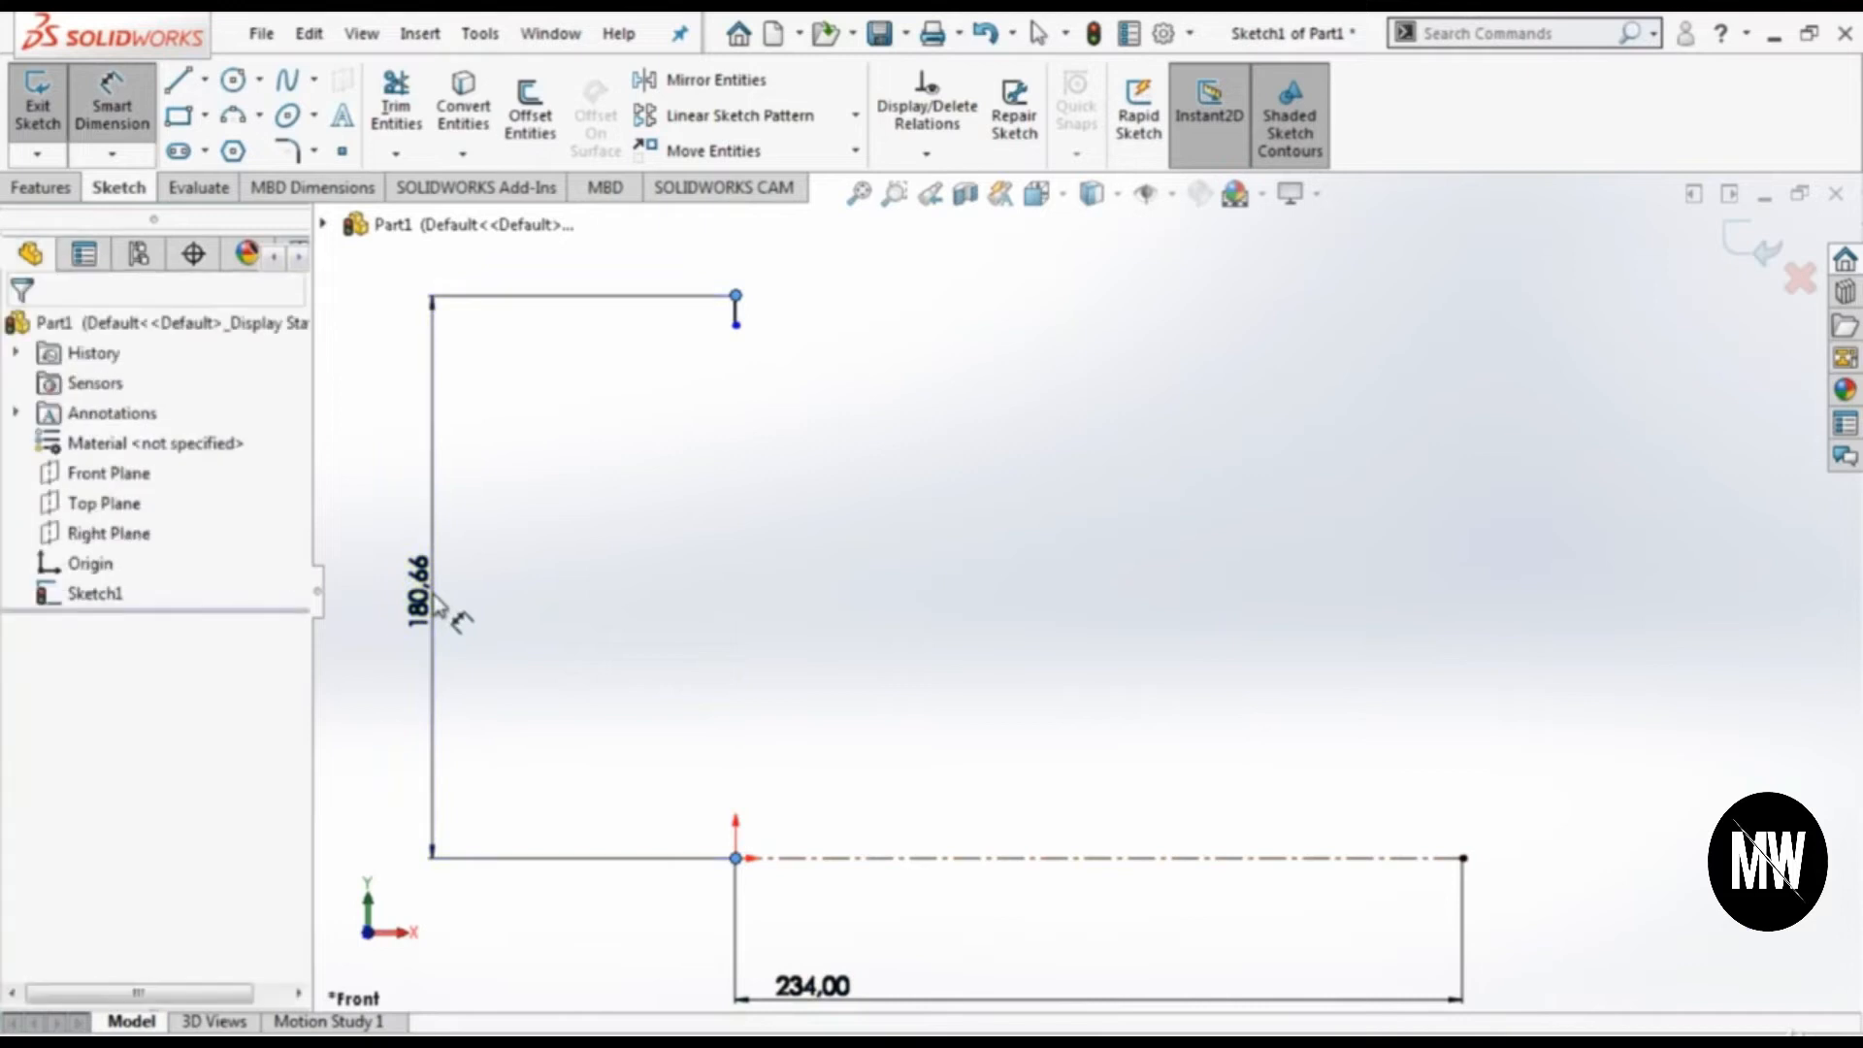
pyautogui.click(434, 601)
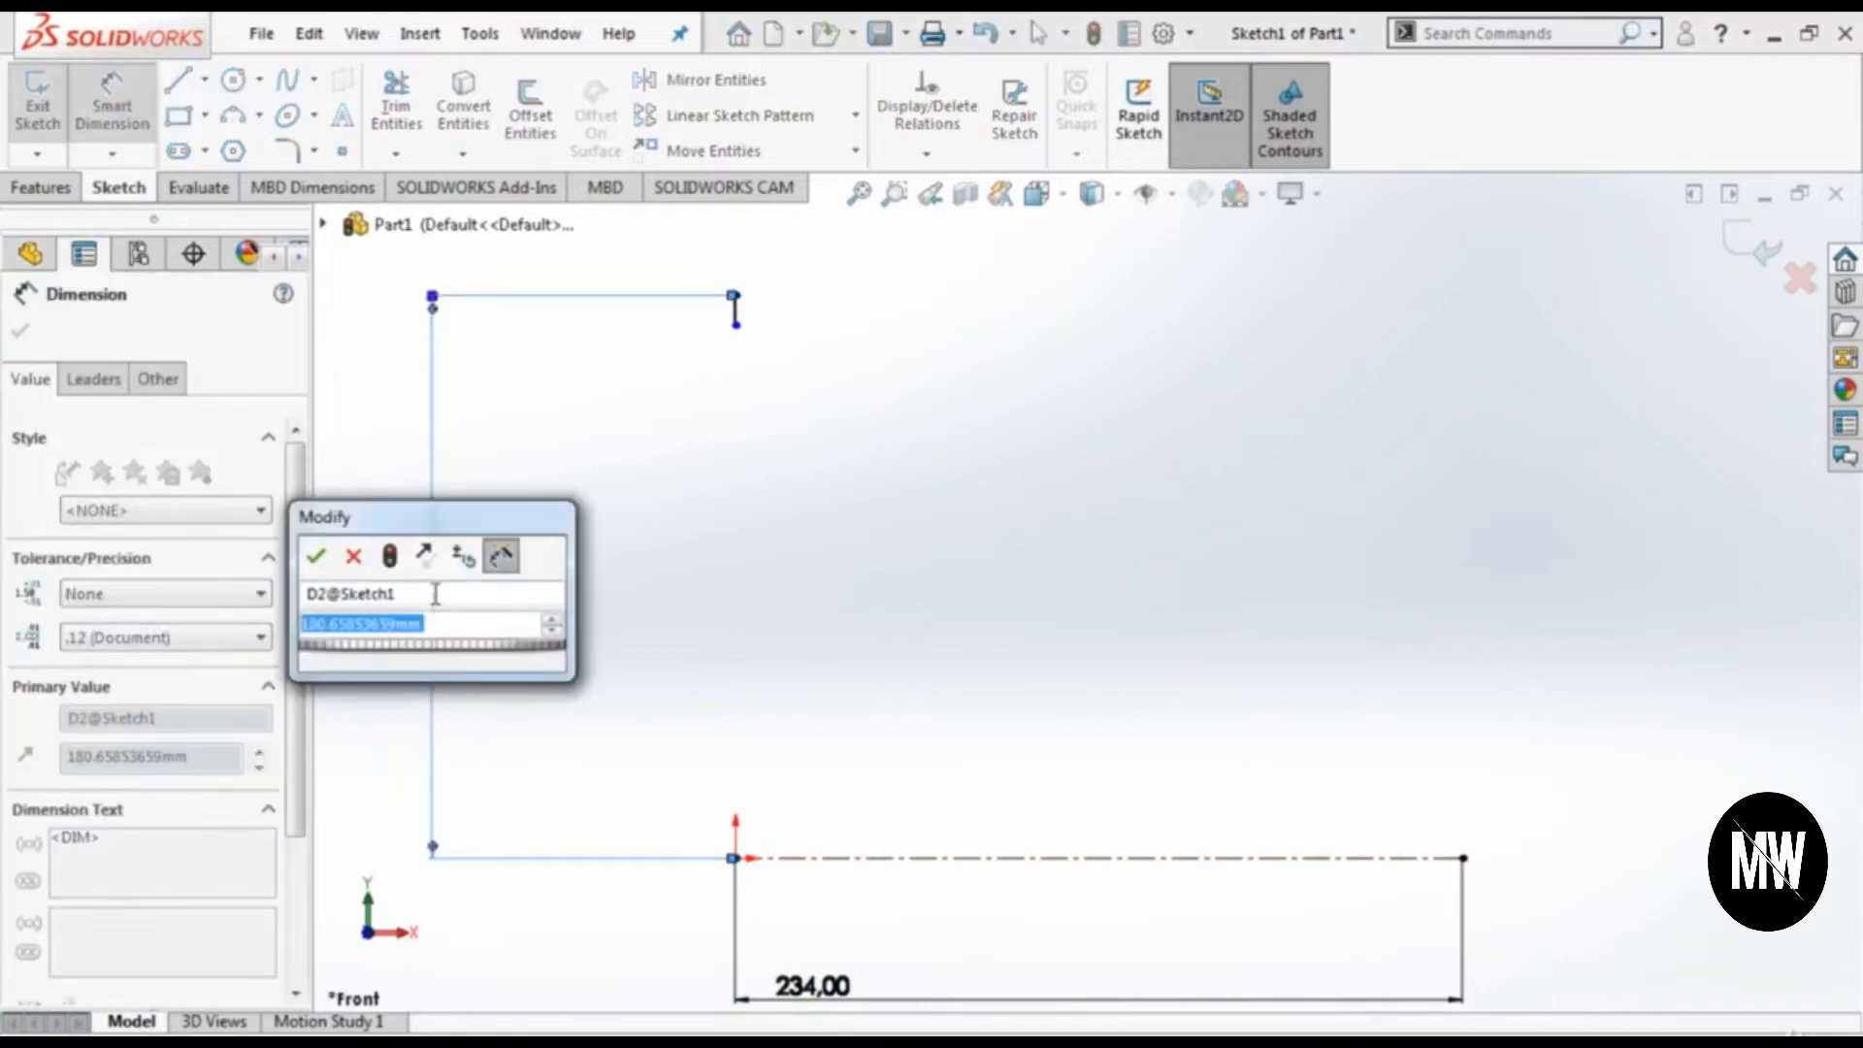
pyautogui.write('232')
pyautogui.press('Return')
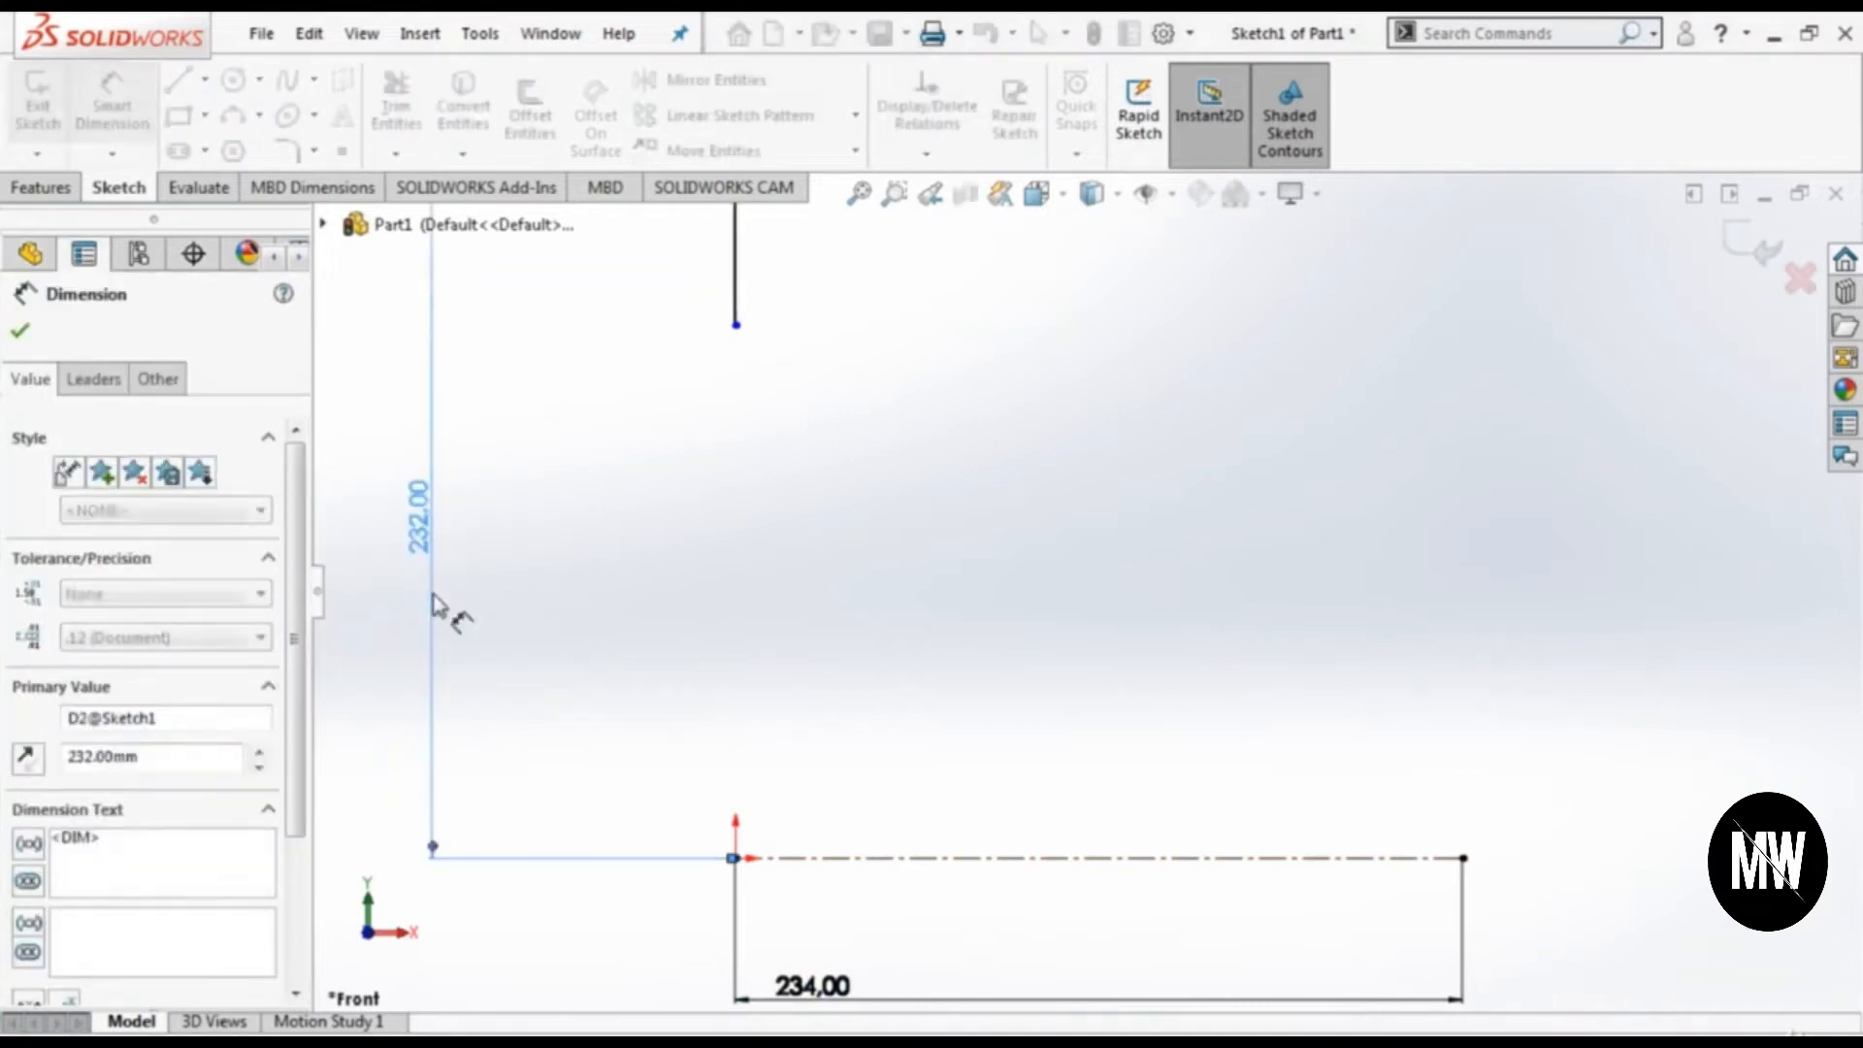
pyautogui.press('f')
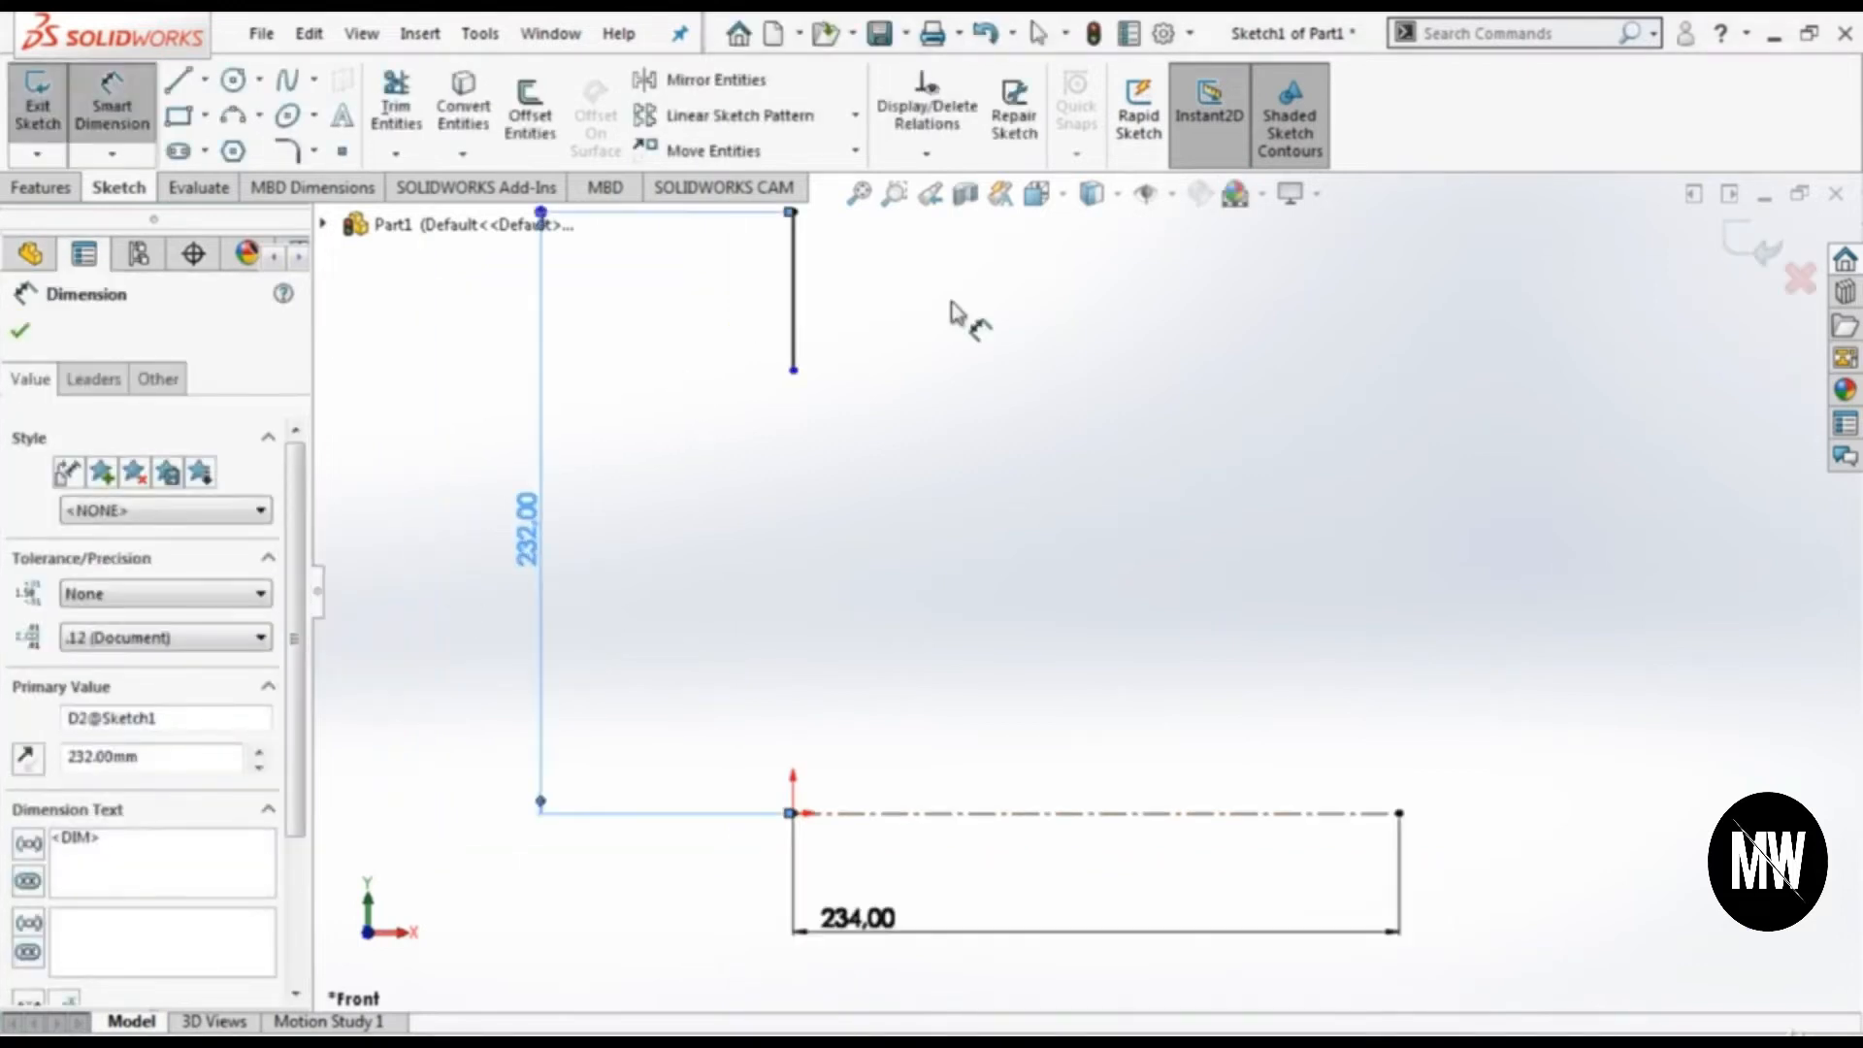
# Step: Dimension the short vertical line's length and set it to 4 mm
pyautogui.click(794, 291)
pyautogui.click(682, 280)
pyautogui.press('Return')
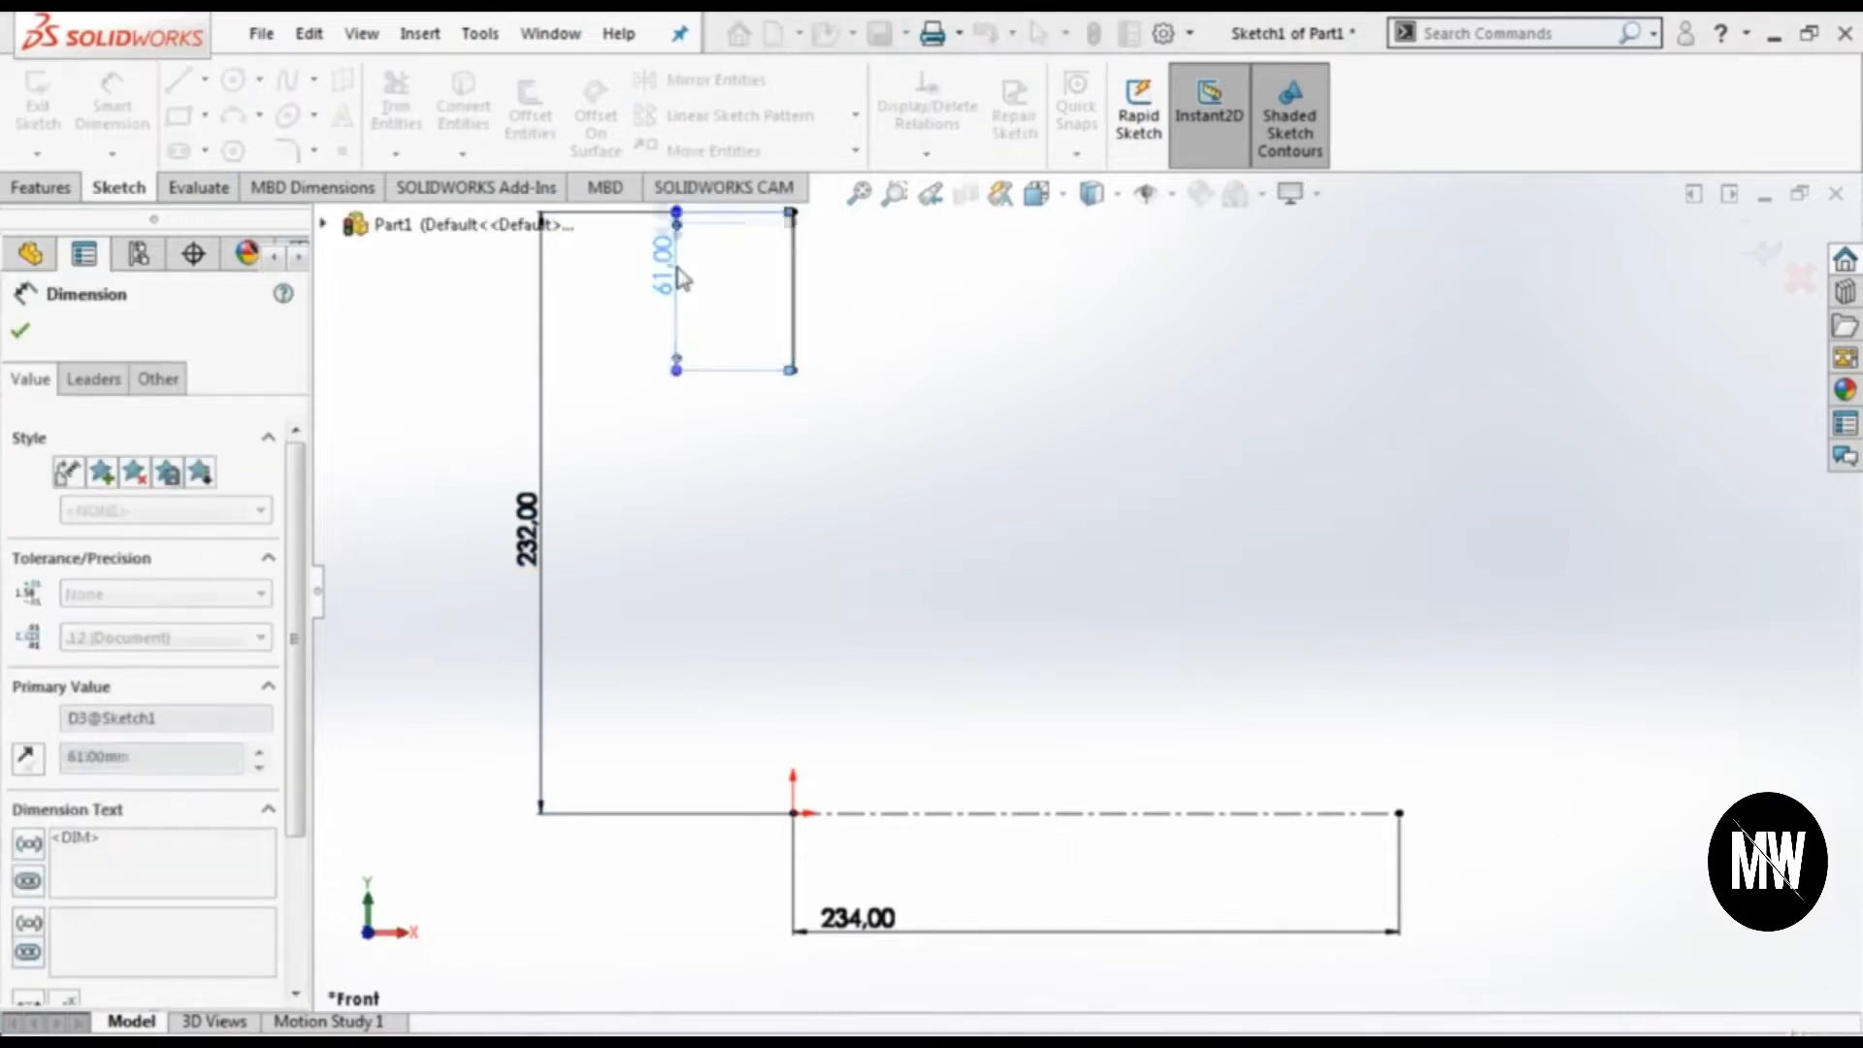
# Step: From the vertical line's lower end, sketch a downward slope about 16 mm long, a horizontal line and a parallel downward slope about 15 mm long
pyautogui.scroll(-6, 886, 254)
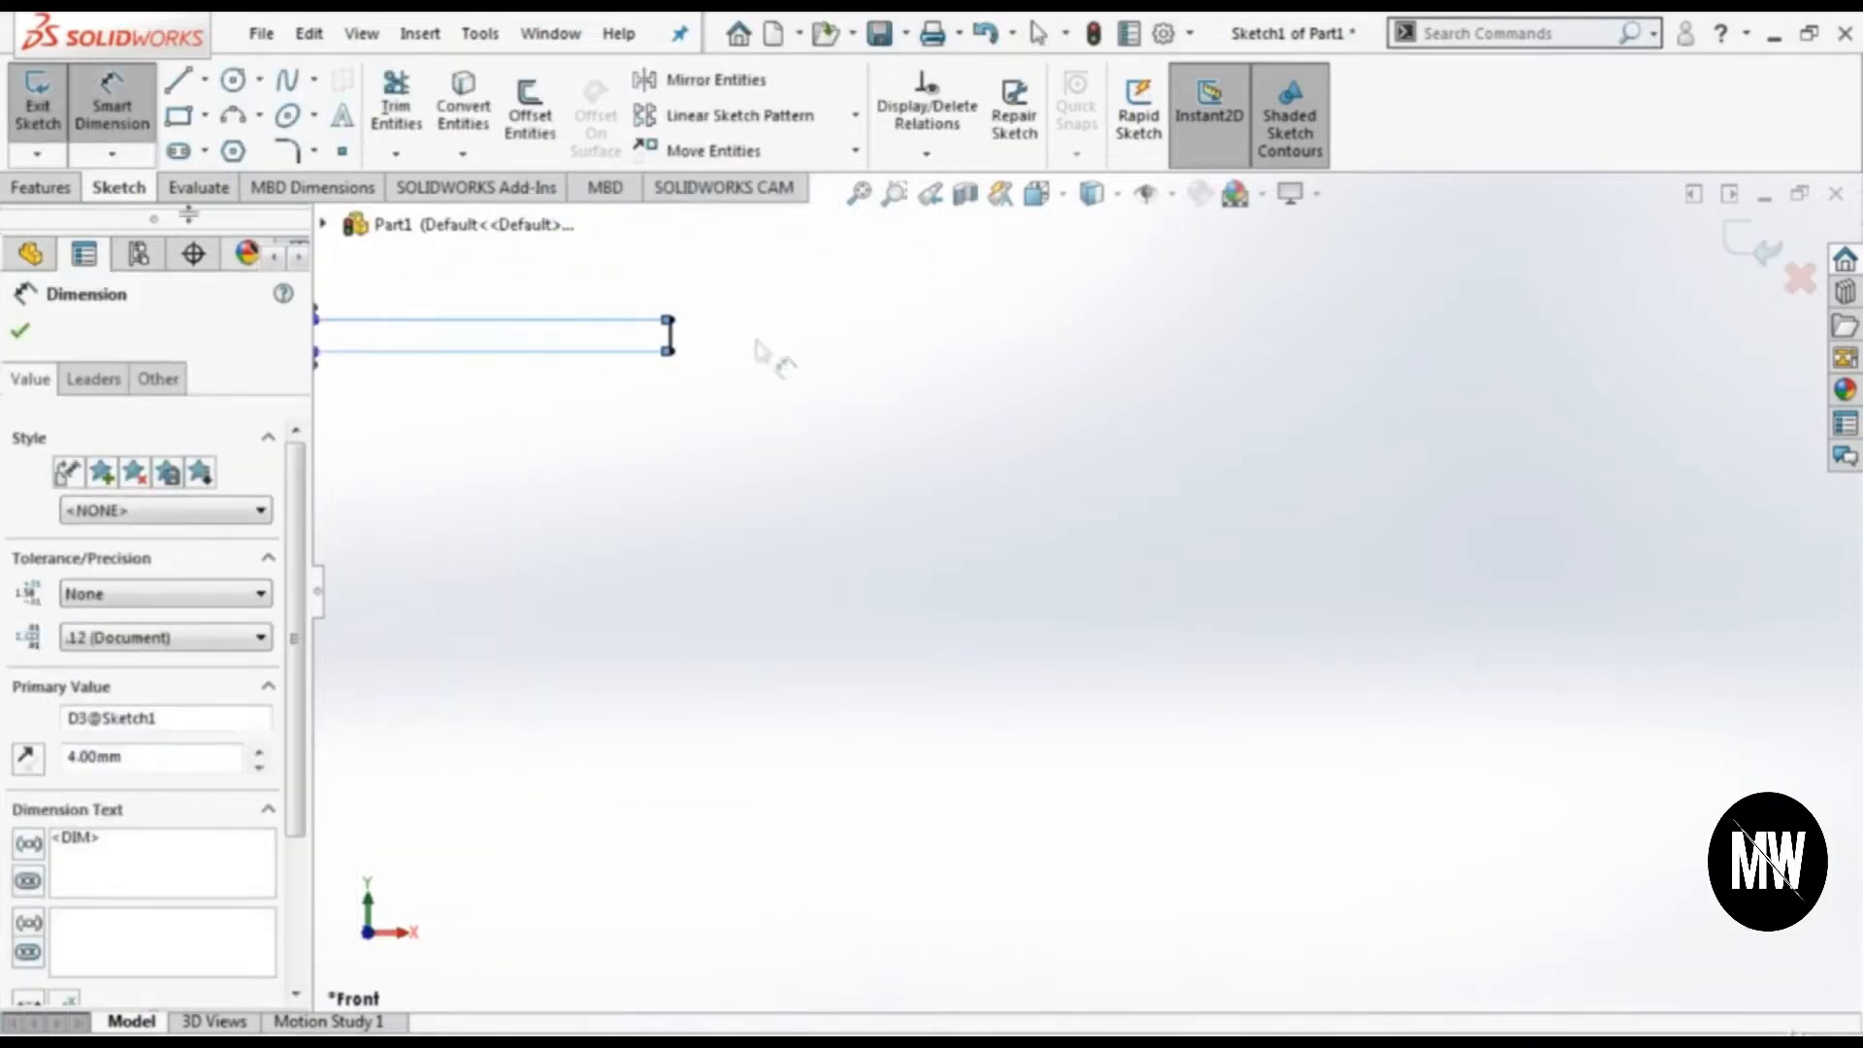
pyautogui.press('l')
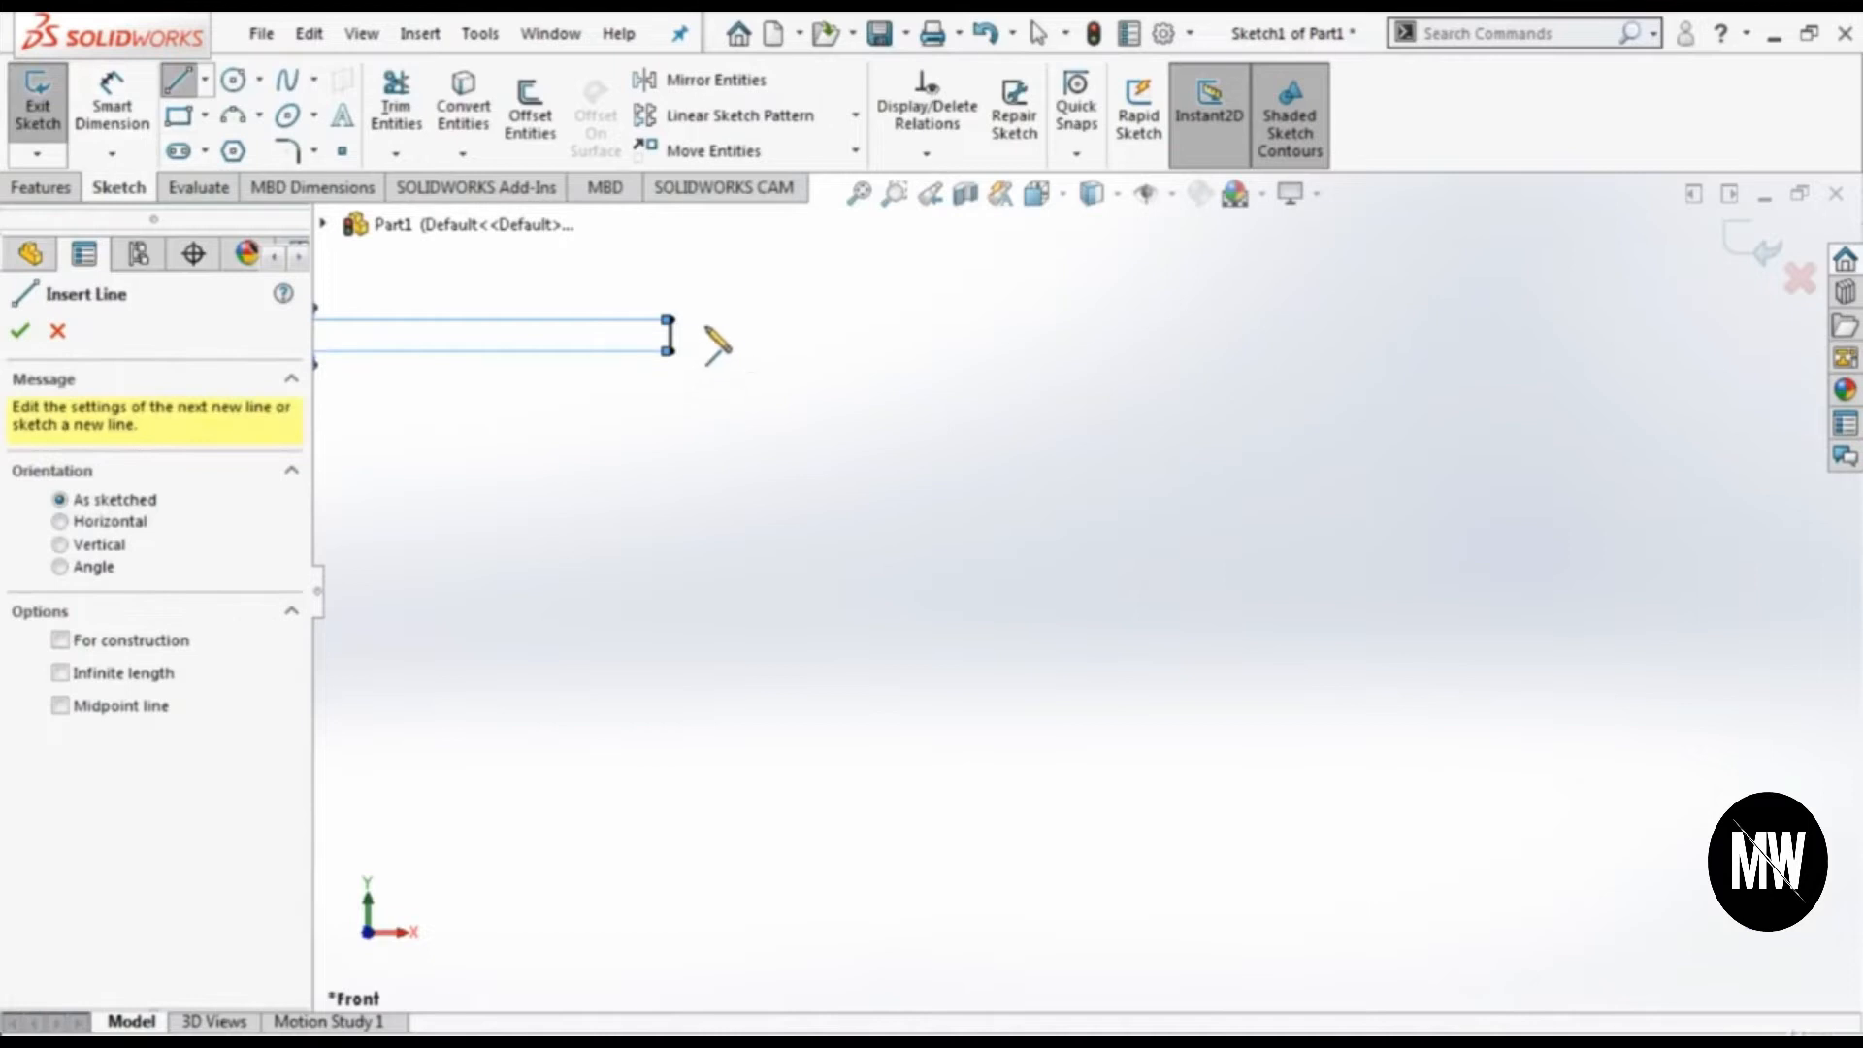
pyautogui.click(670, 351)
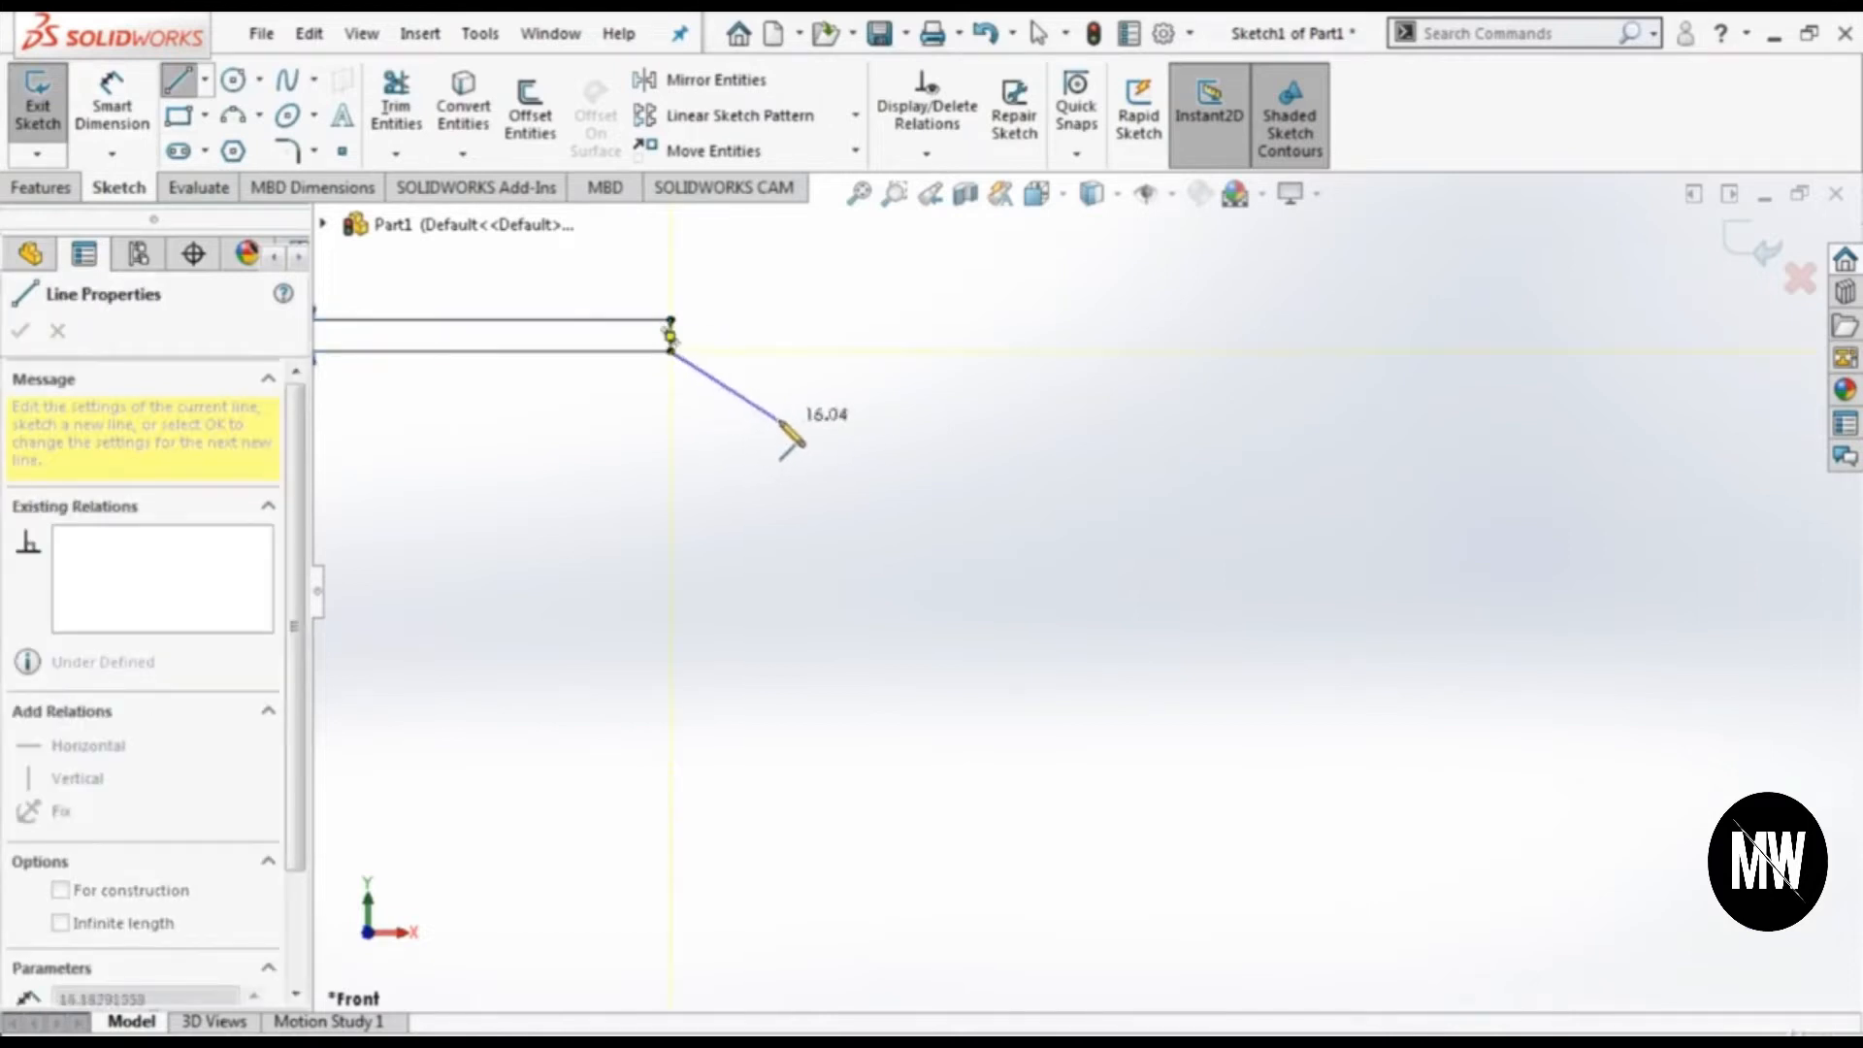
pyautogui.click(782, 419)
pyautogui.click(957, 418)
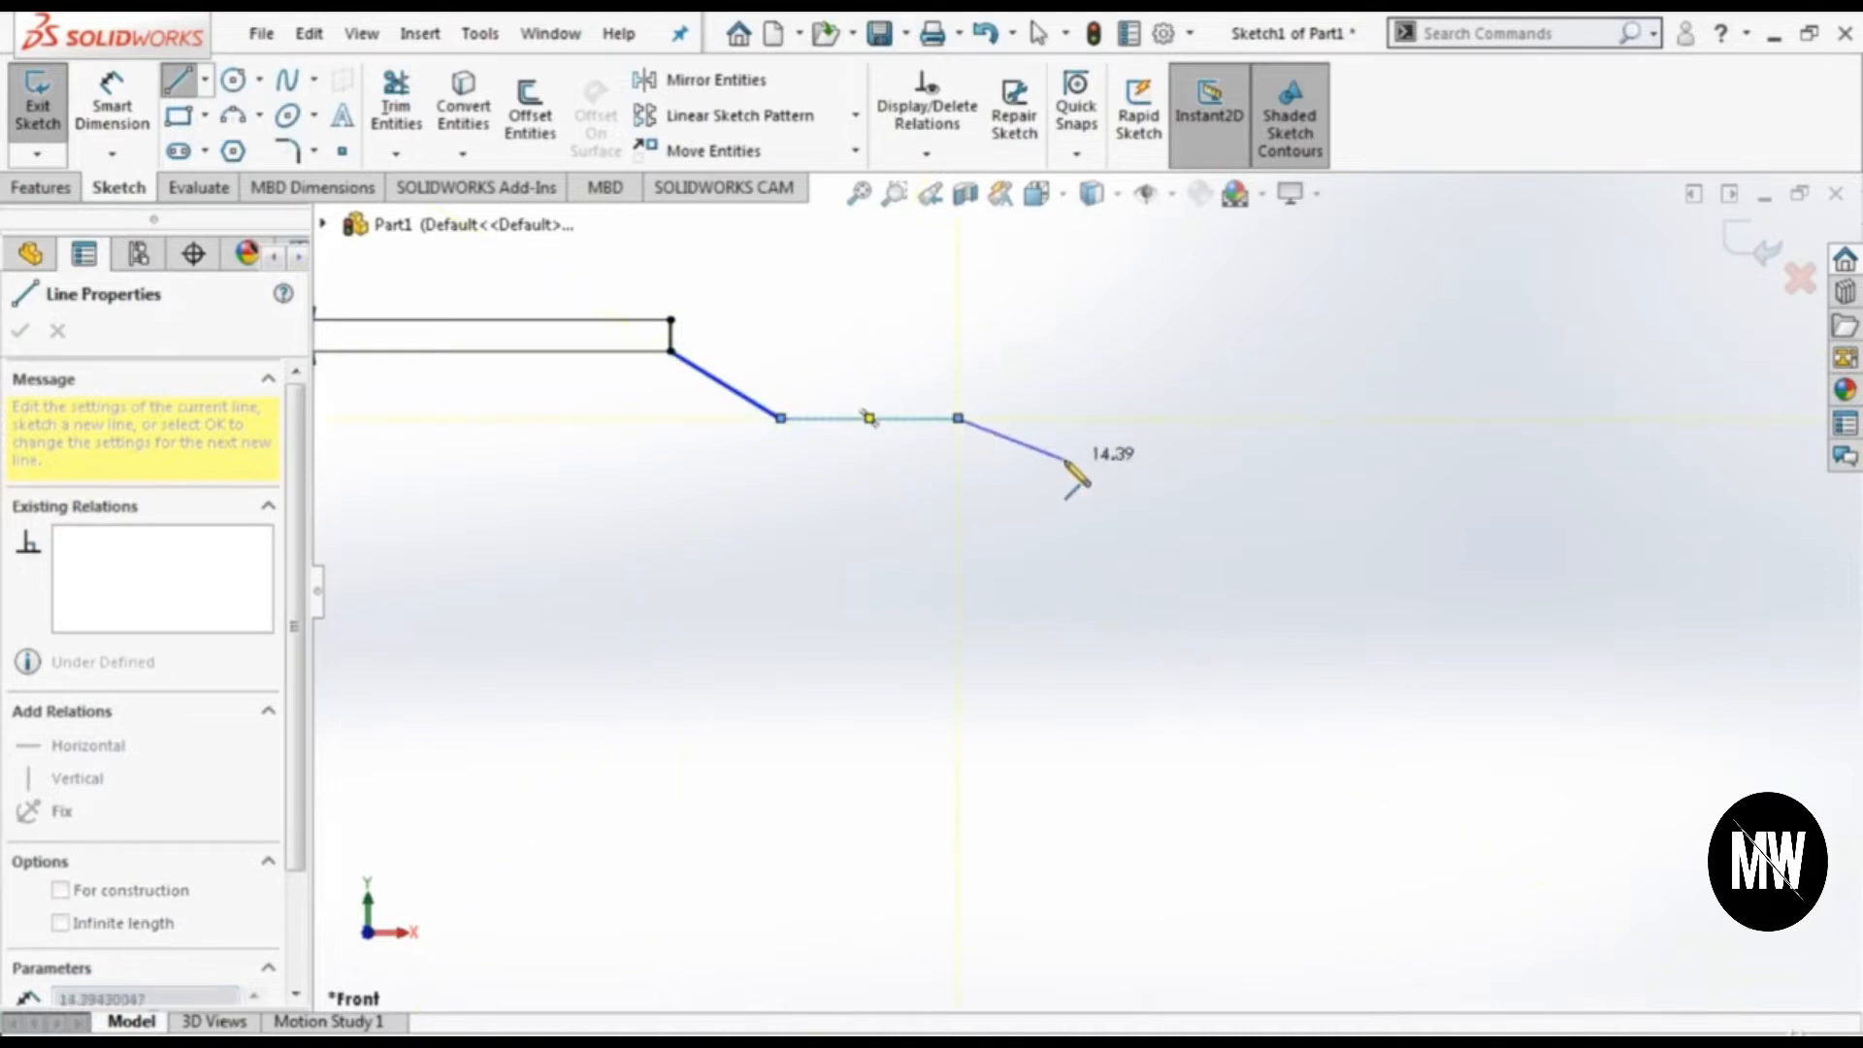
pyautogui.click(1063, 484)
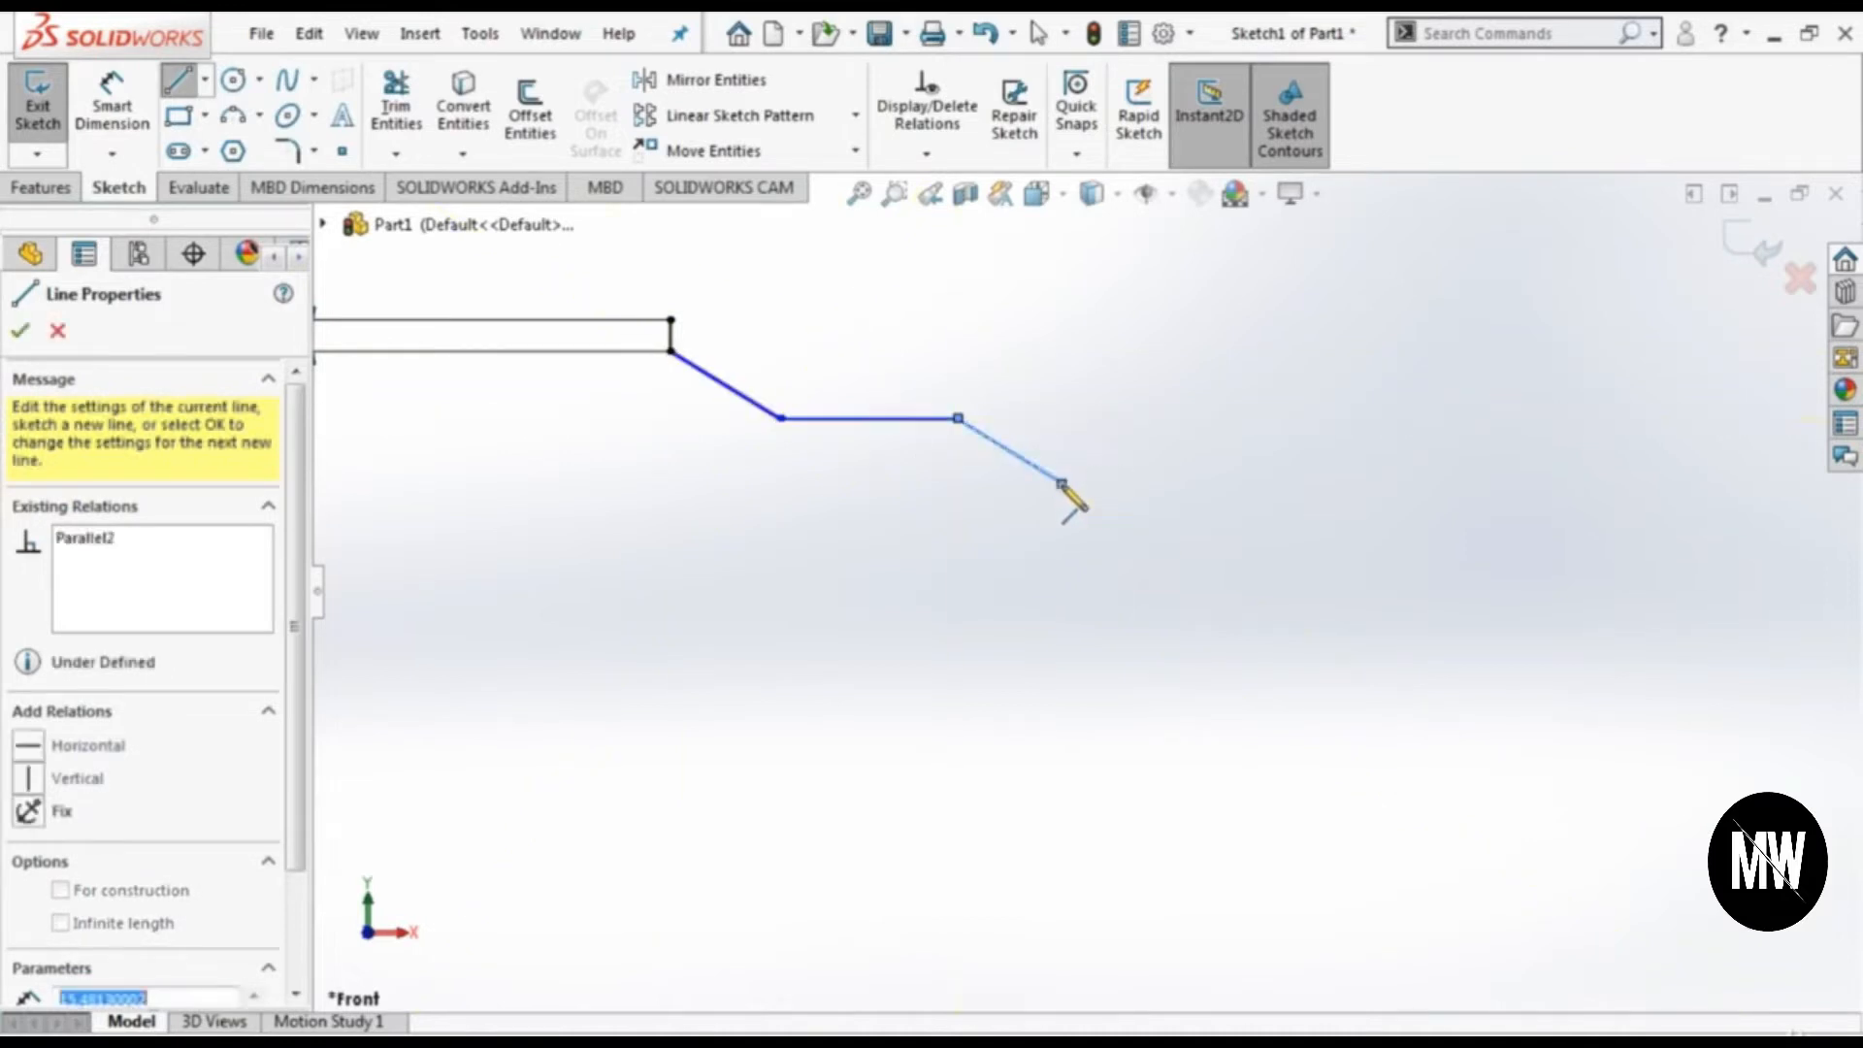
pyautogui.press('Escape')
# Step: Dimension the vertical drop between the first sloped line's endpoints and set it to 12 mm
pyautogui.click(118, 112)
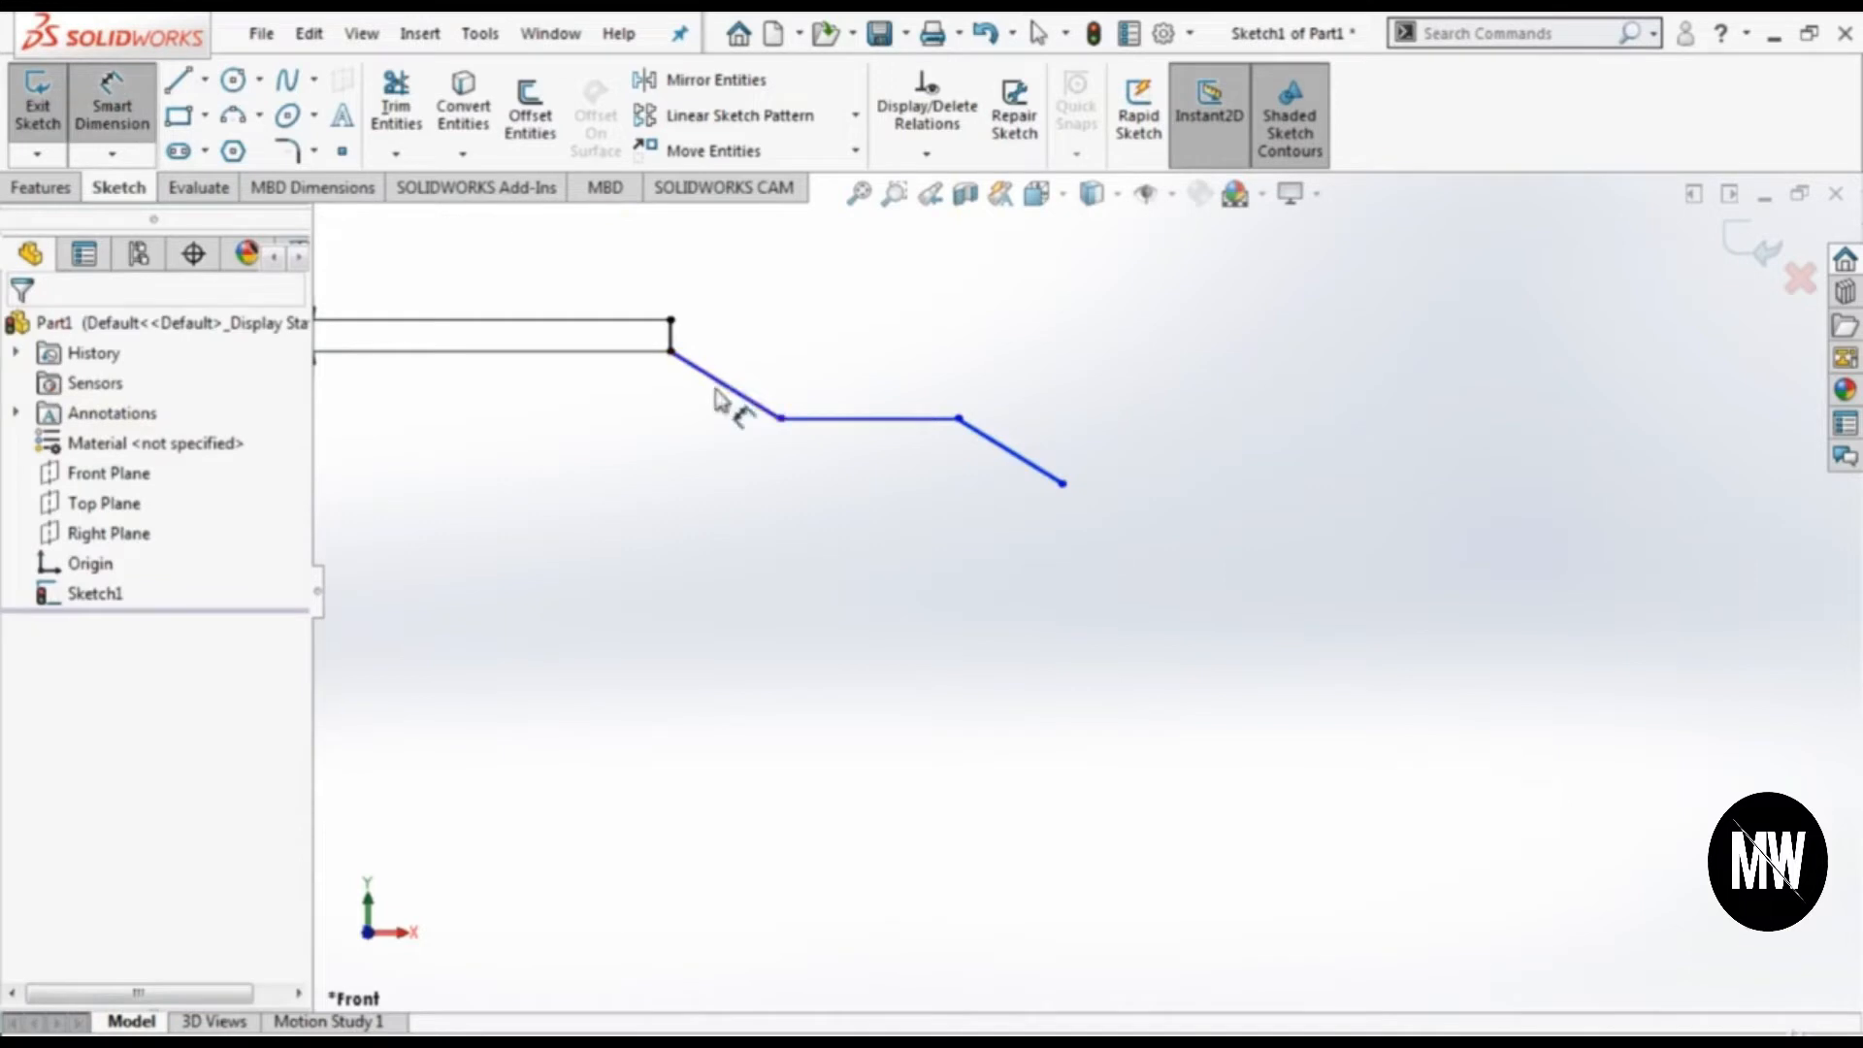
pyautogui.click(782, 420)
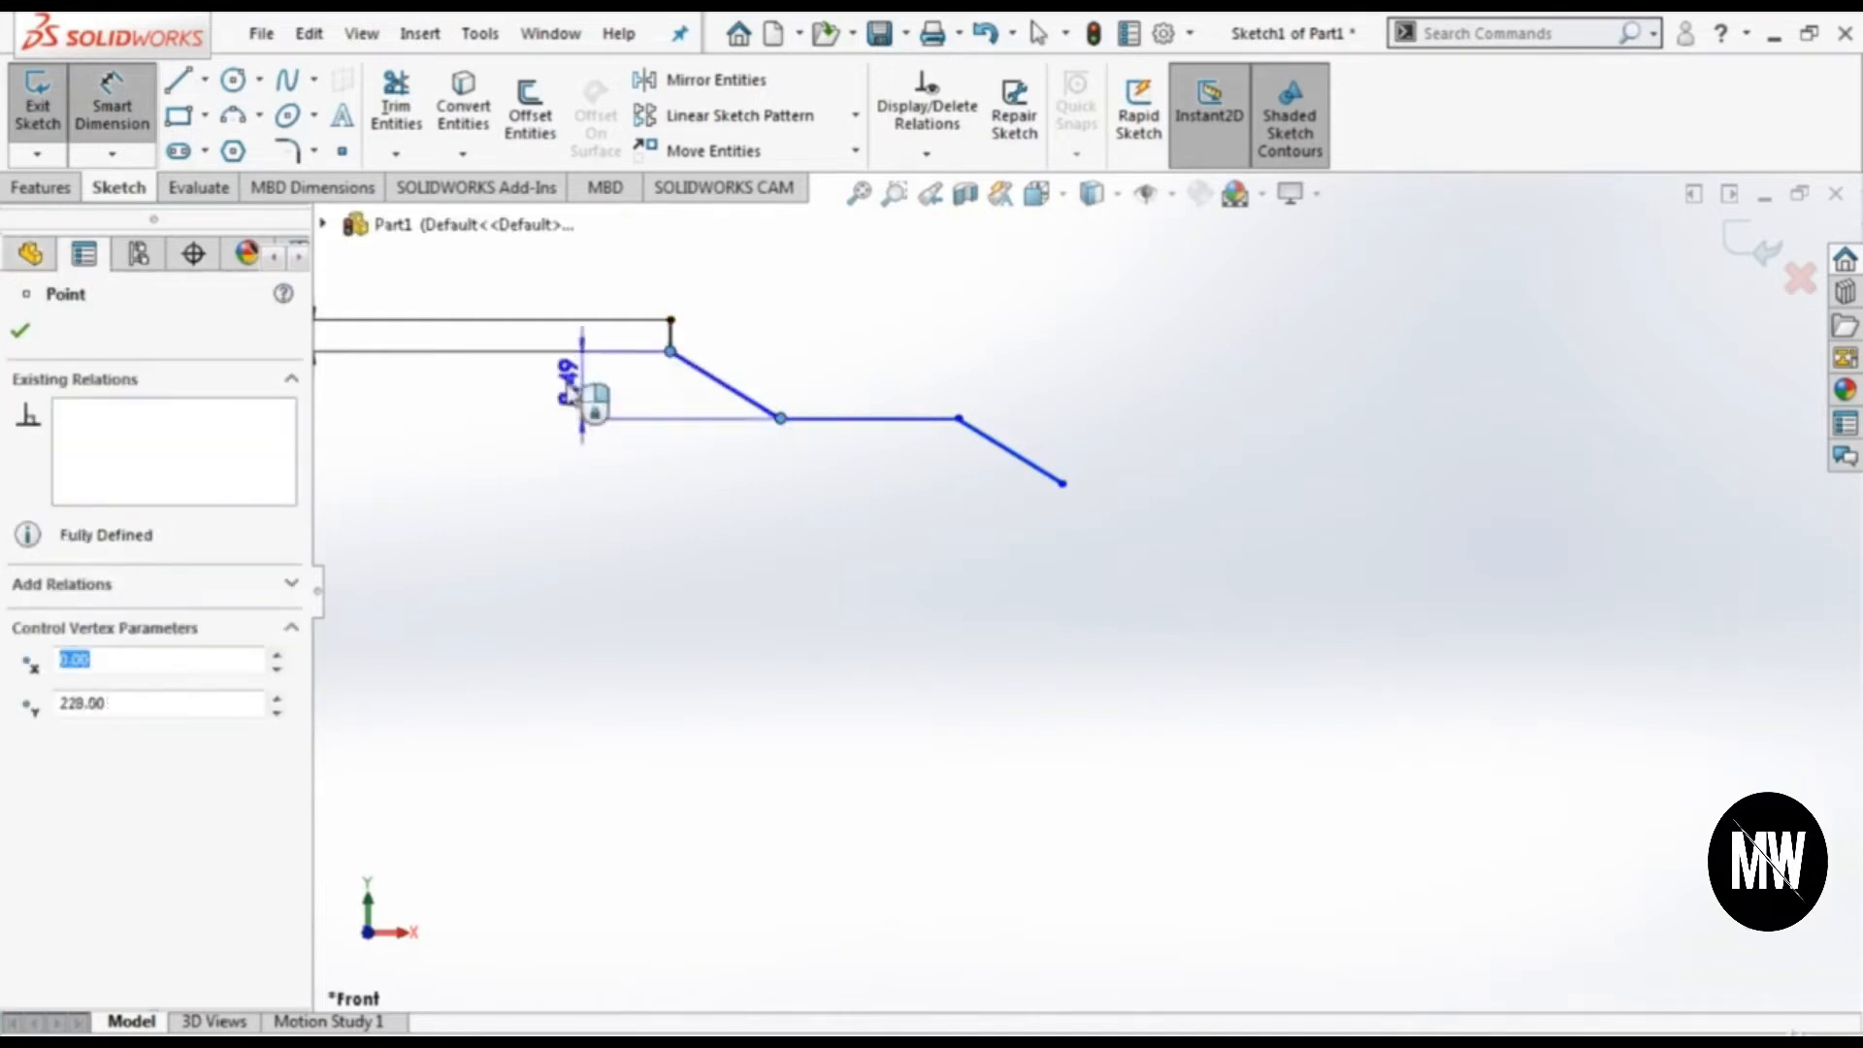
pyautogui.click(540, 396)
pyautogui.write('12')
pyautogui.press('Return')
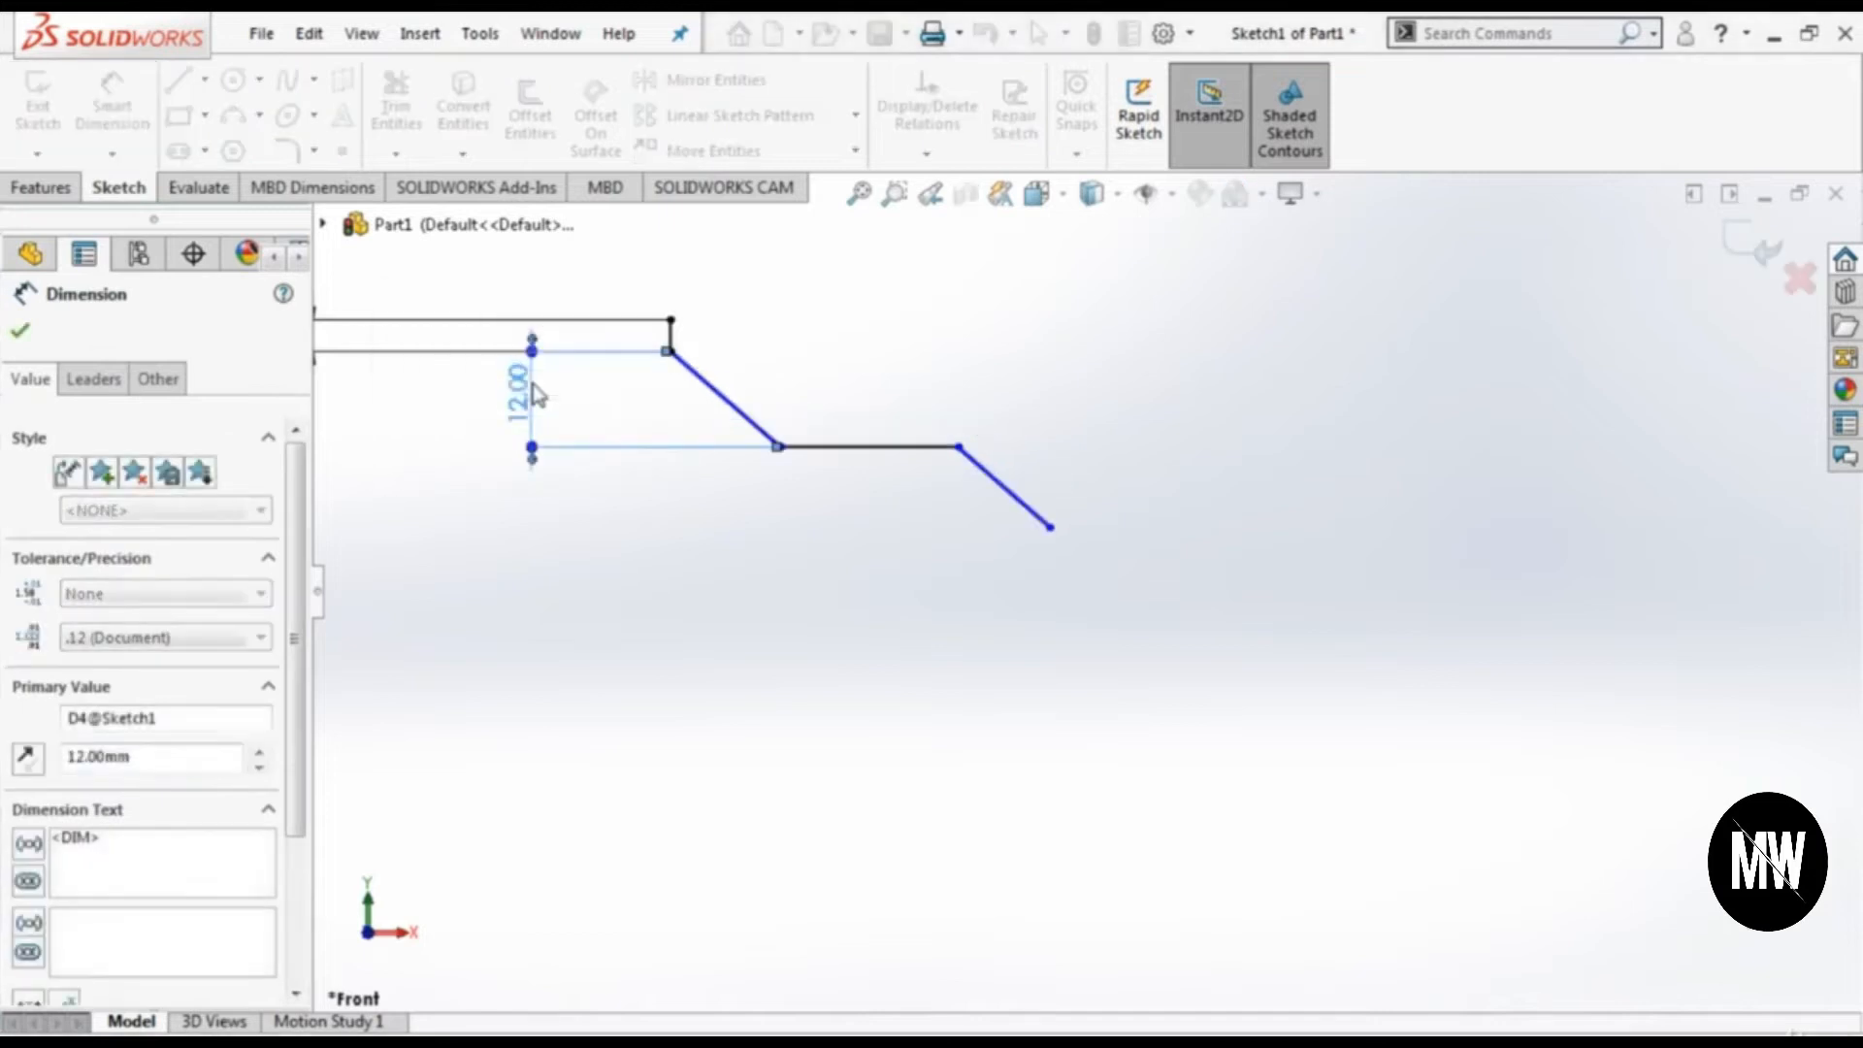
# Step: Dimension the angle between the first sloped line and the short vertical line and set it to 60°
pyautogui.click(732, 408)
pyautogui.click(670, 335)
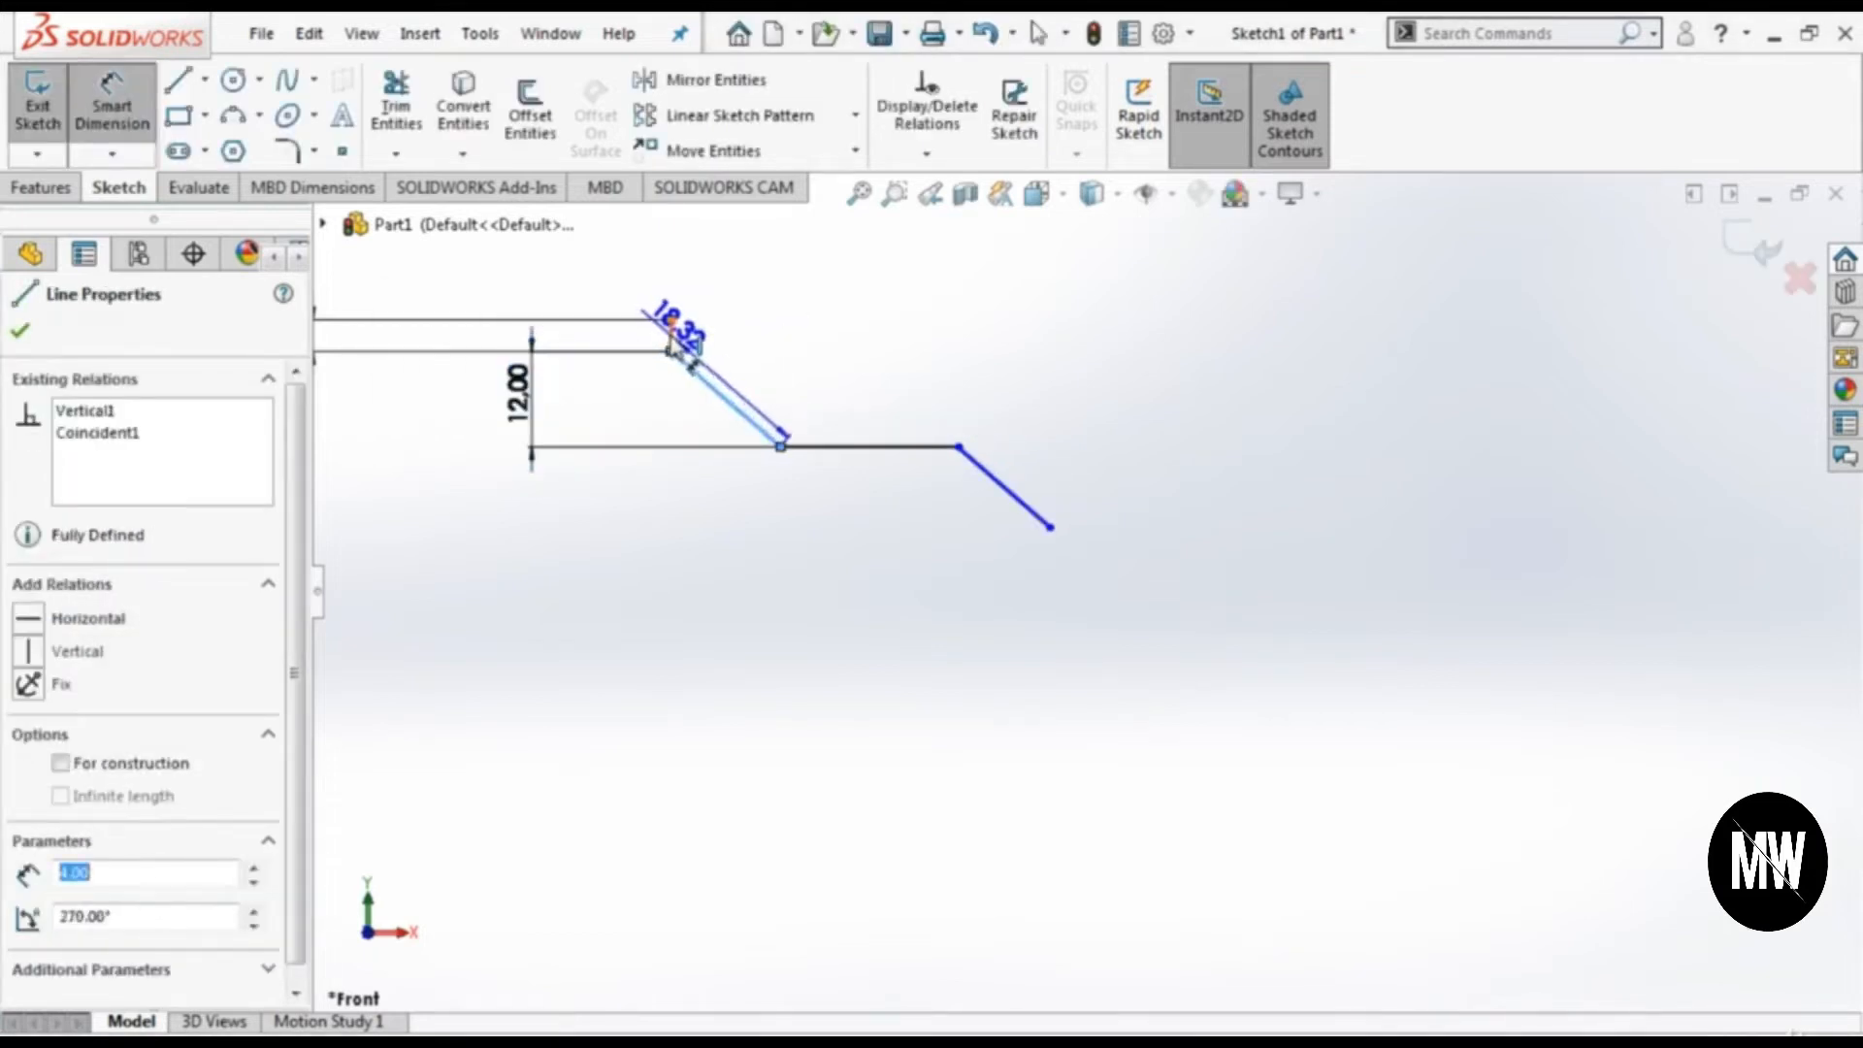
pyautogui.click(730, 432)
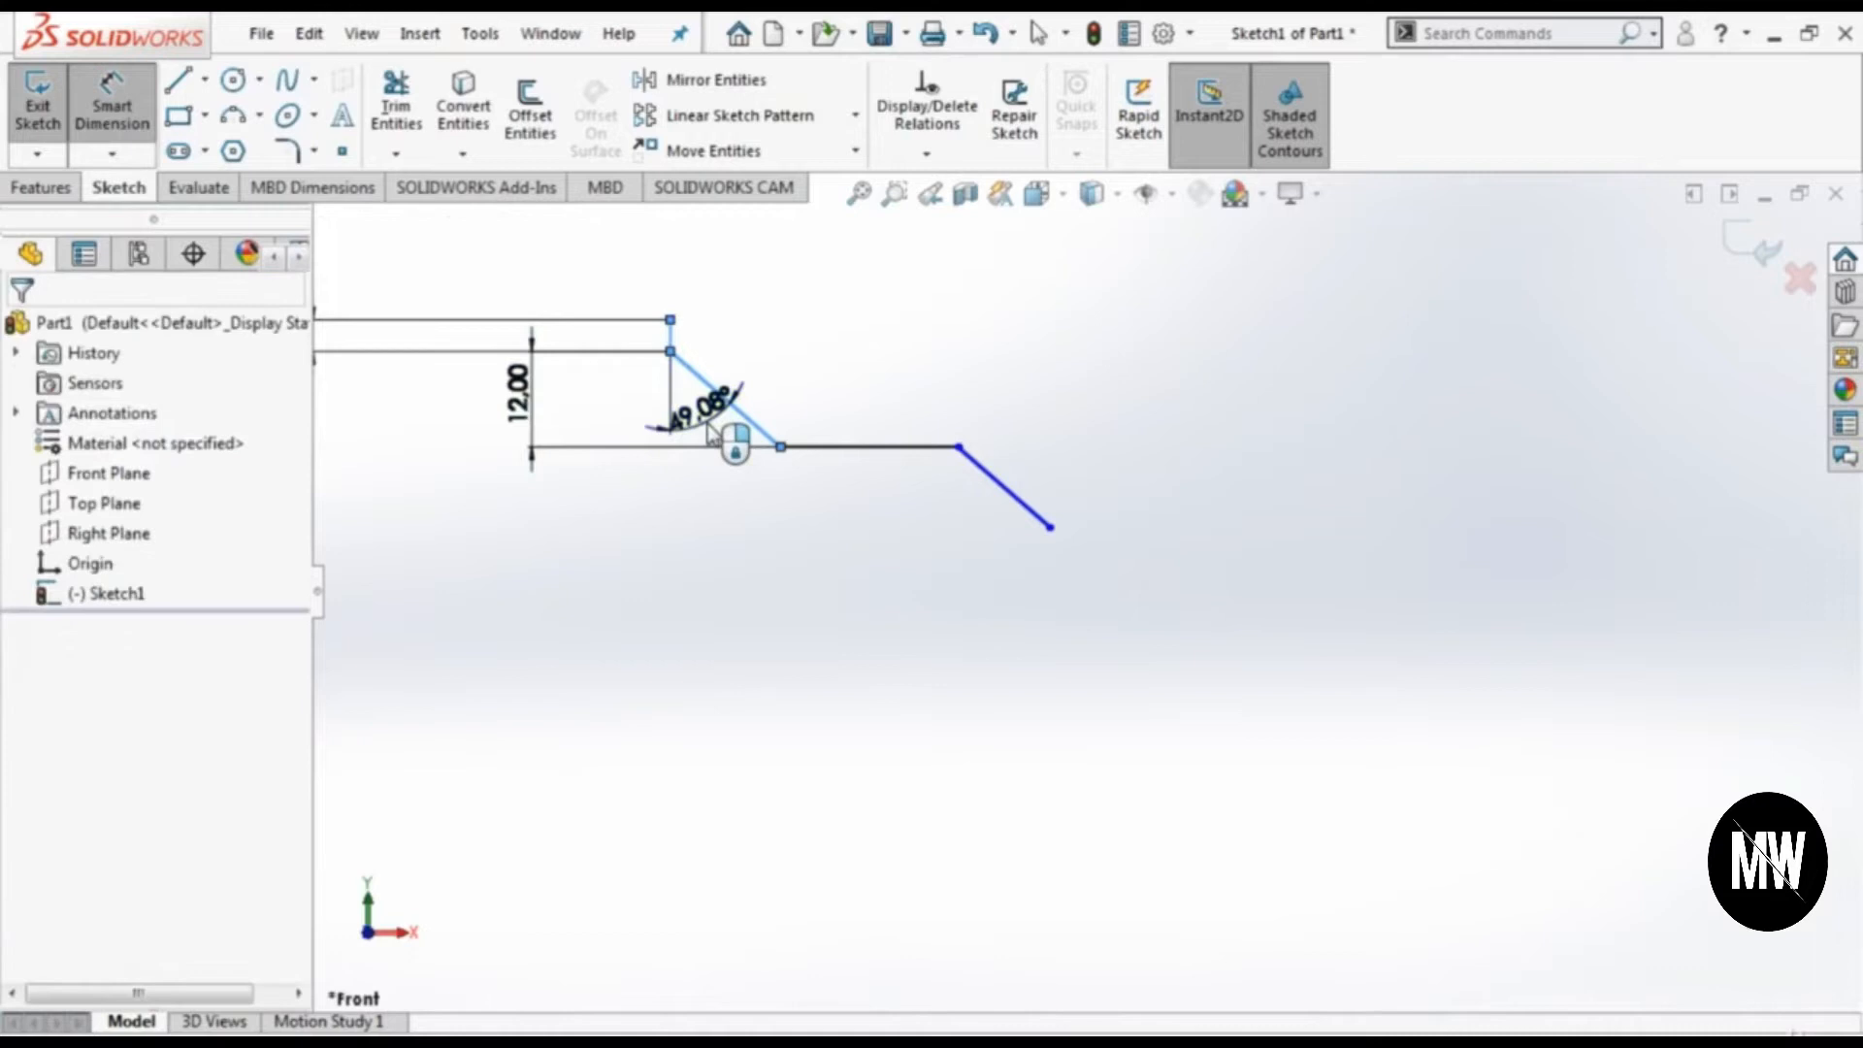
pyautogui.write('60')
pyautogui.press('Return')
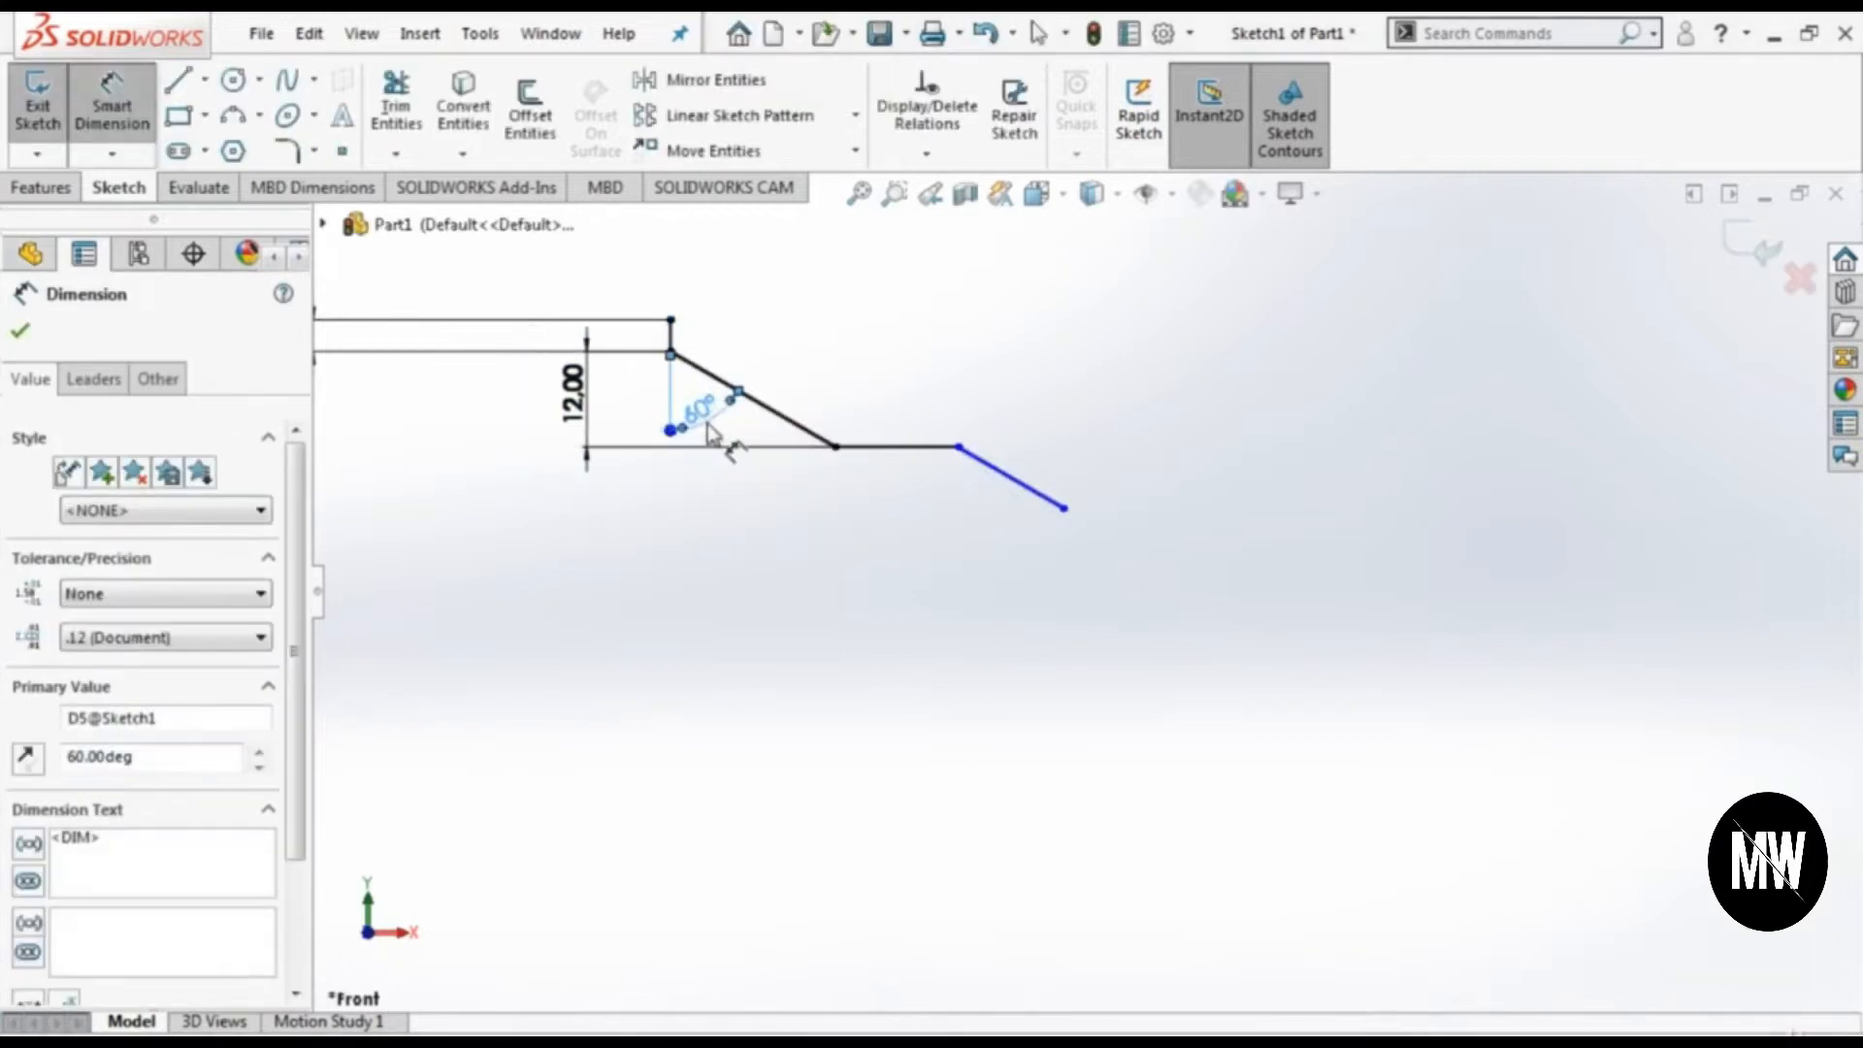
# Step: Dimension the length of the horizontal line between the two slopes and set it to 80 mm
pyautogui.click(888, 447)
pyautogui.click(872, 309)
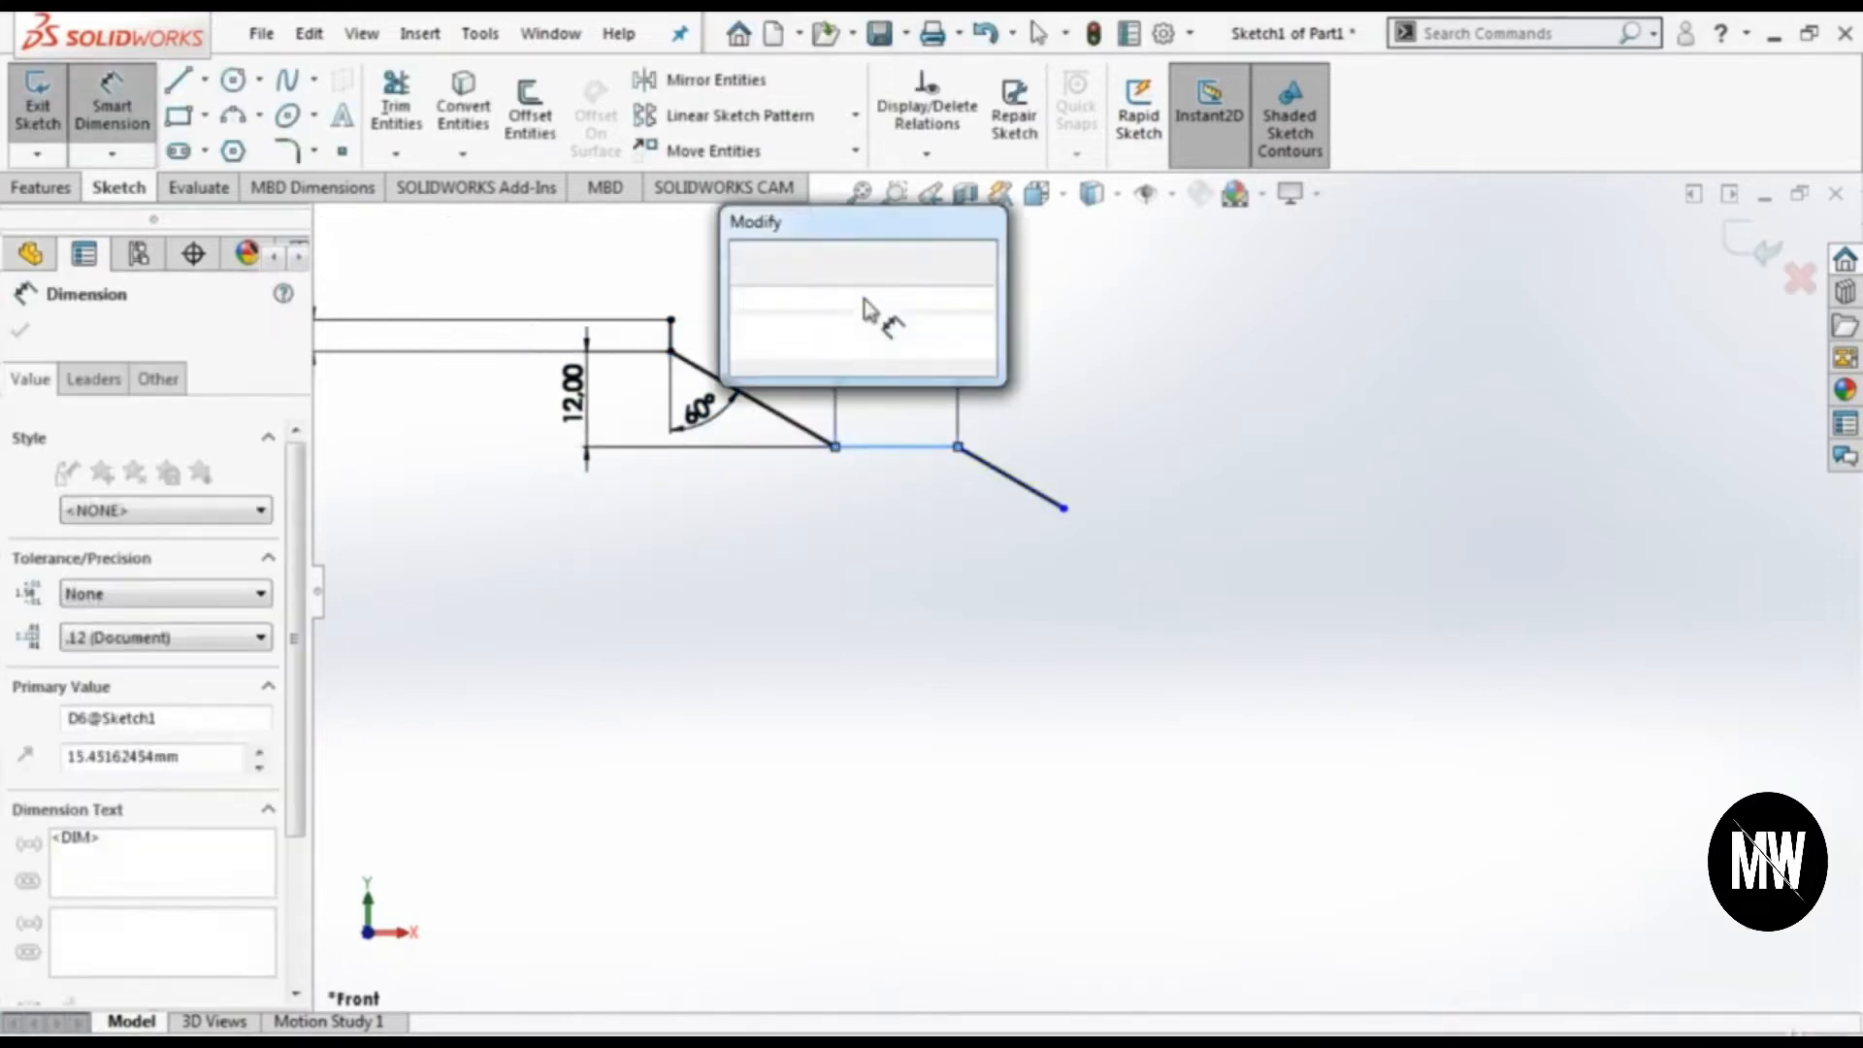
pyautogui.write('80')
pyautogui.press('Return')
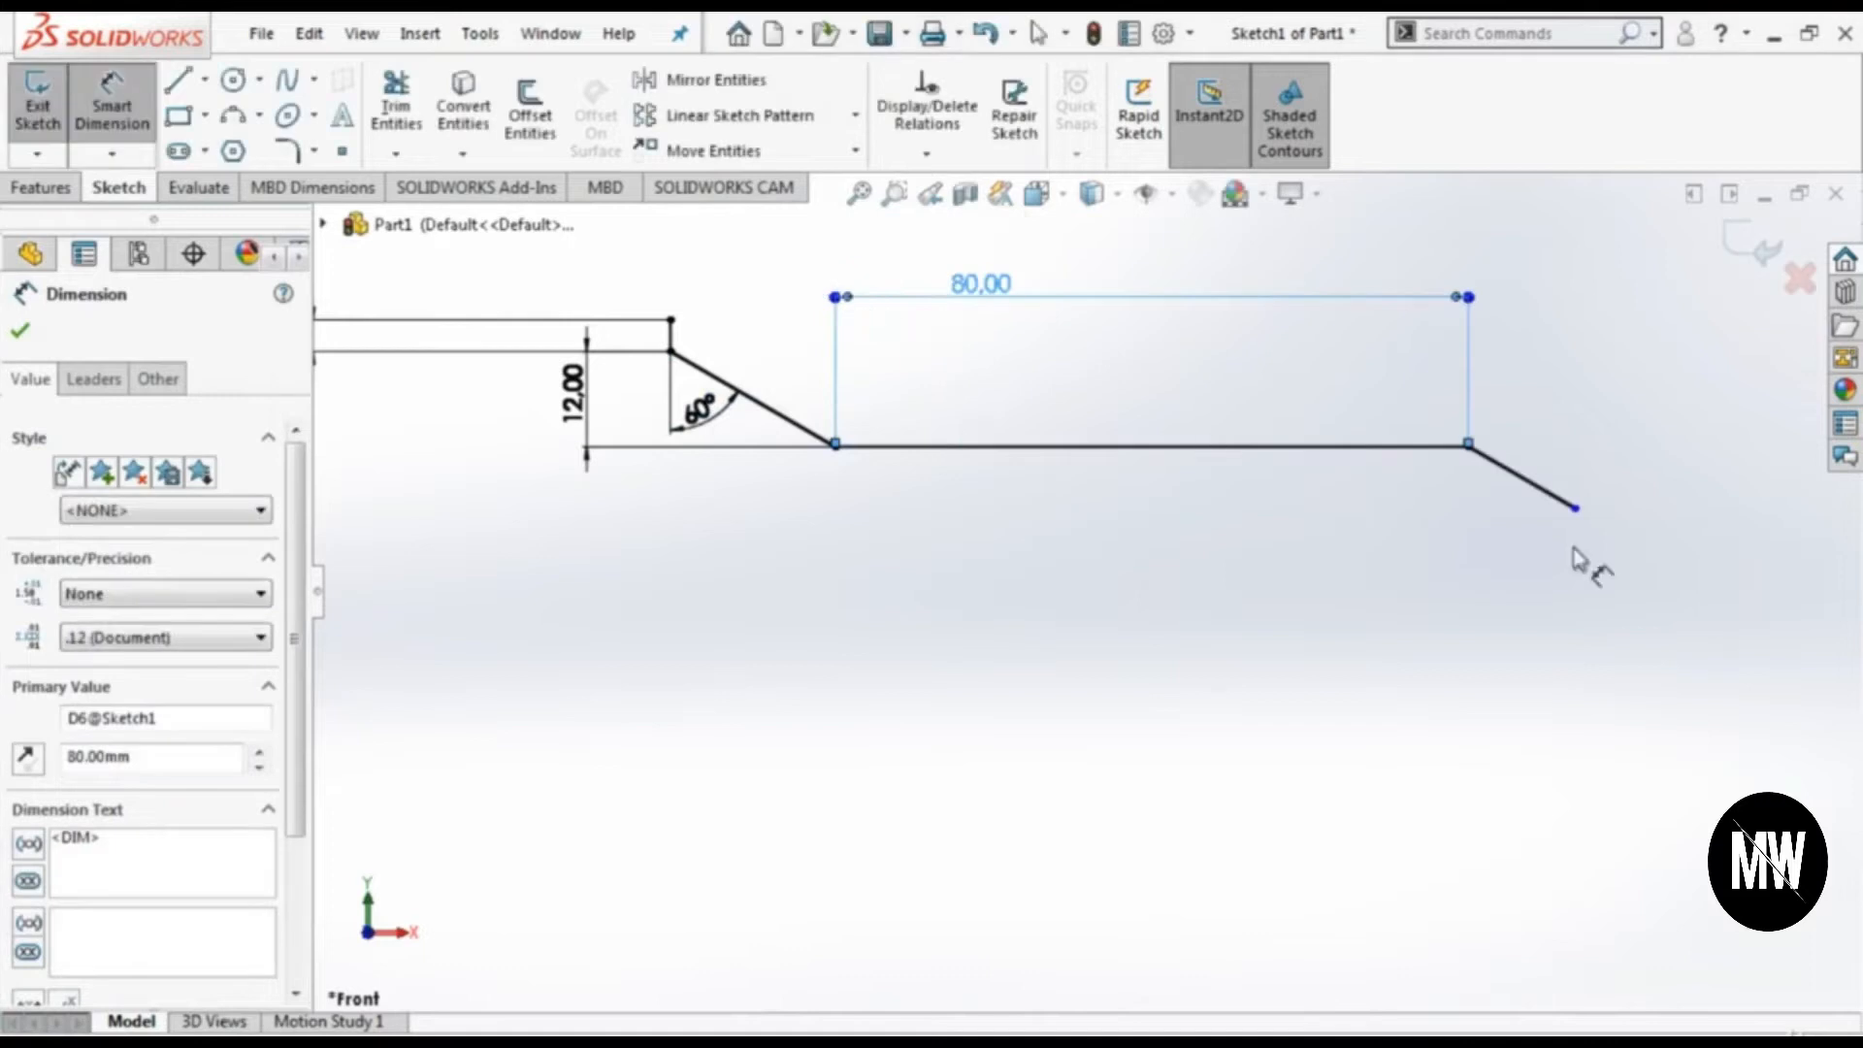
# Step: Dimension the vertical drop of the second sloped line and set it to 12 mm
pyautogui.click(1536, 495)
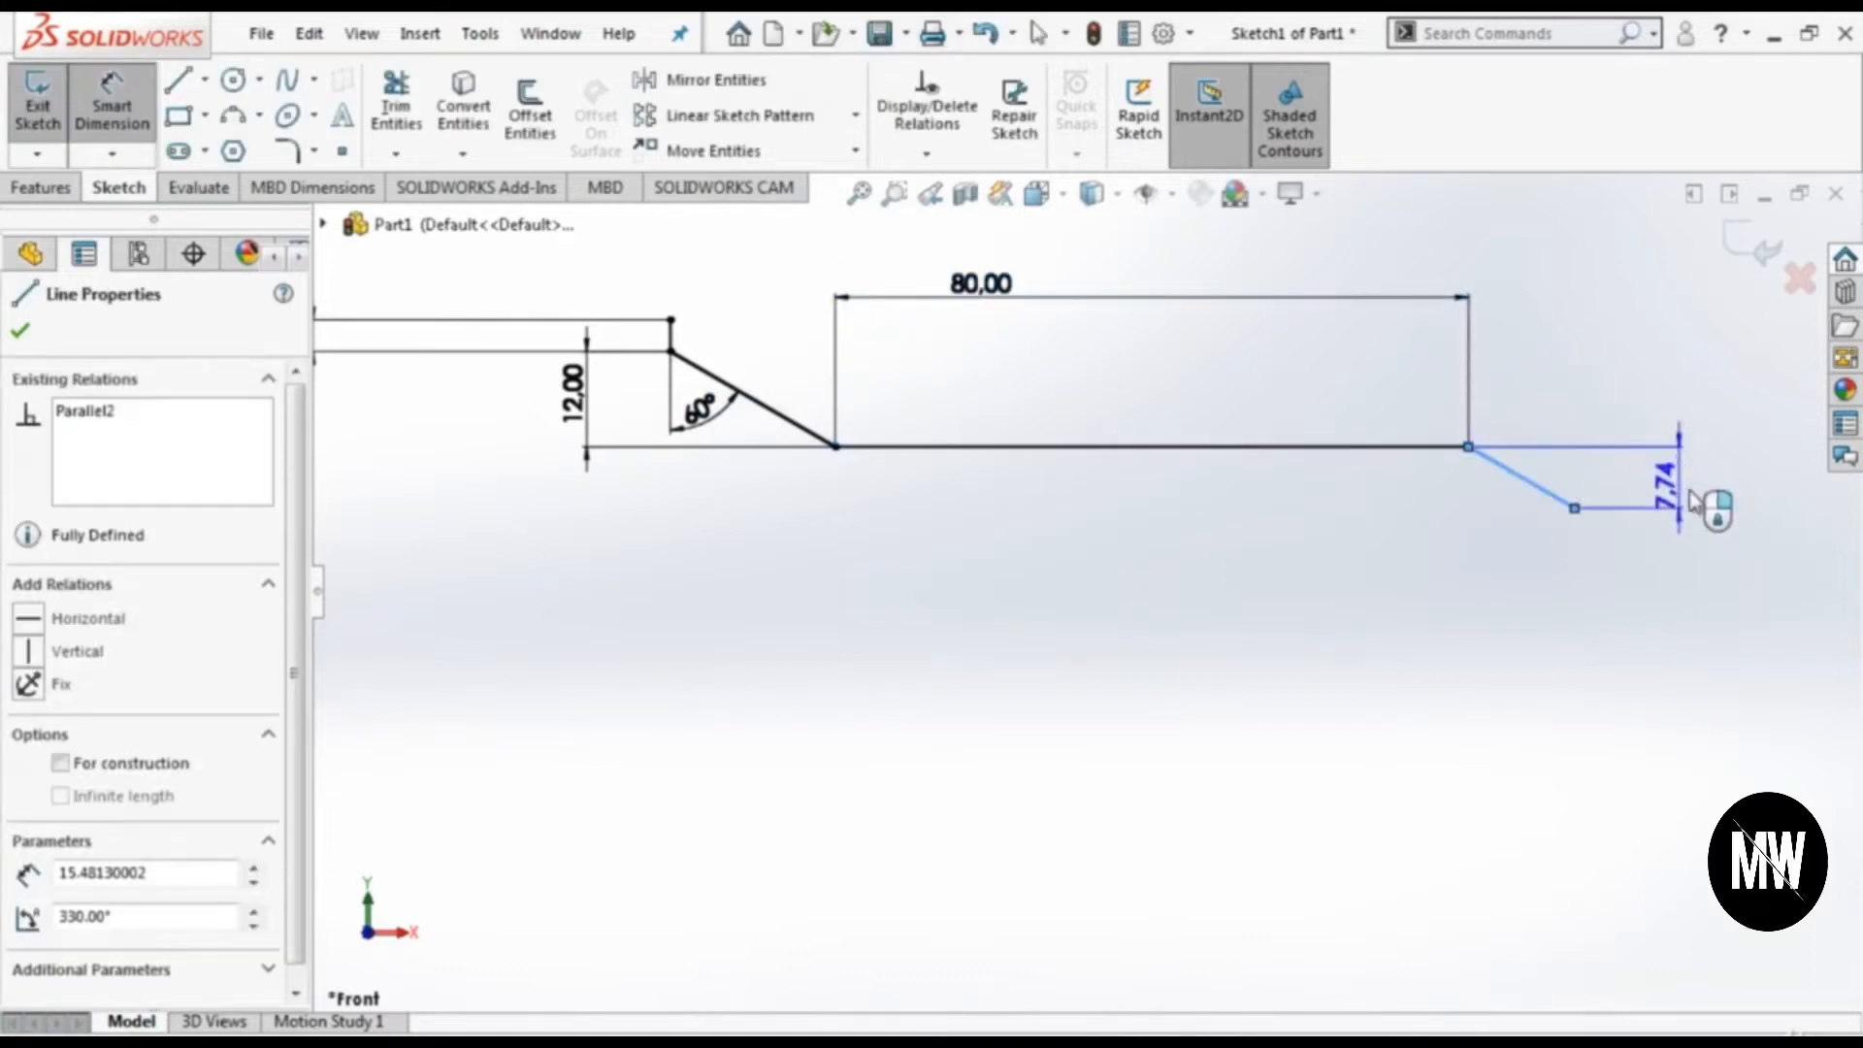
pyautogui.click(1715, 482)
pyautogui.write('12')
pyautogui.press('Return')
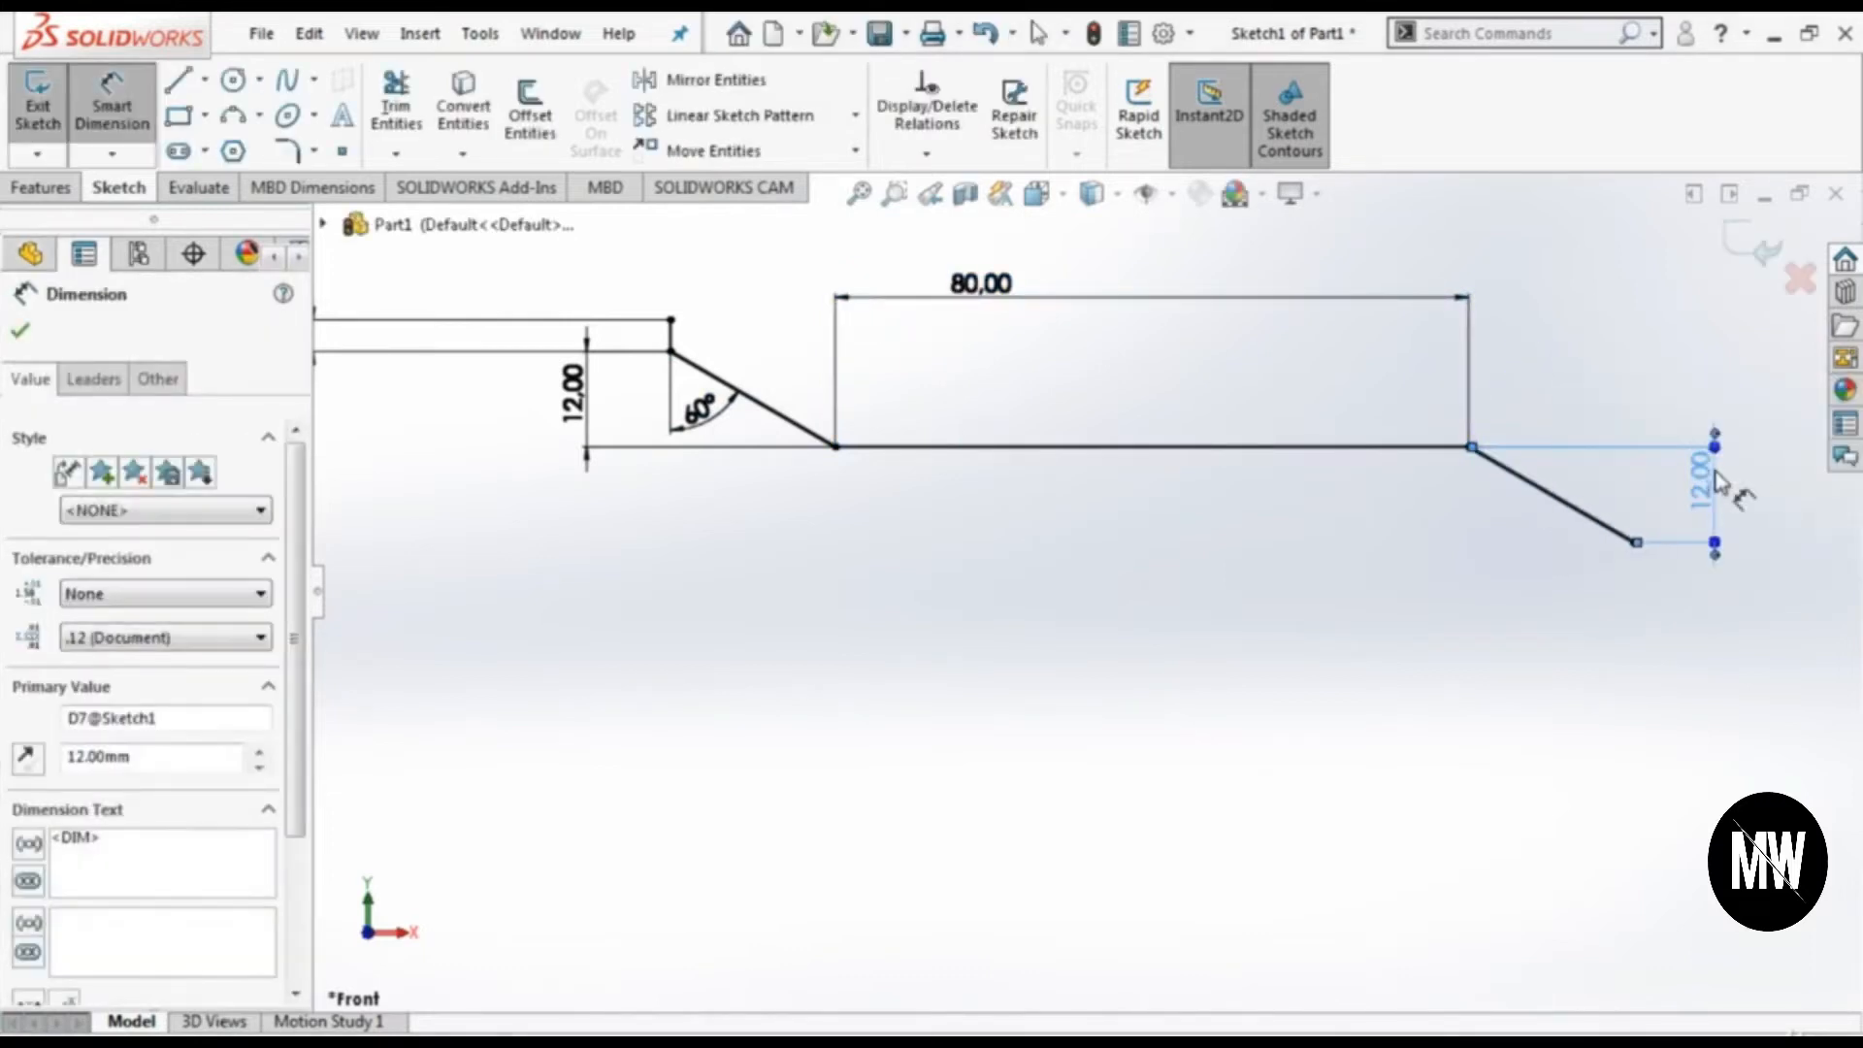
pyautogui.scroll(5, 1739, 611)
pyautogui.scroll(-1, 1718, 606)
pyautogui.scroll(3, 1631, 695)
pyautogui.scroll(-4, 864, 548)
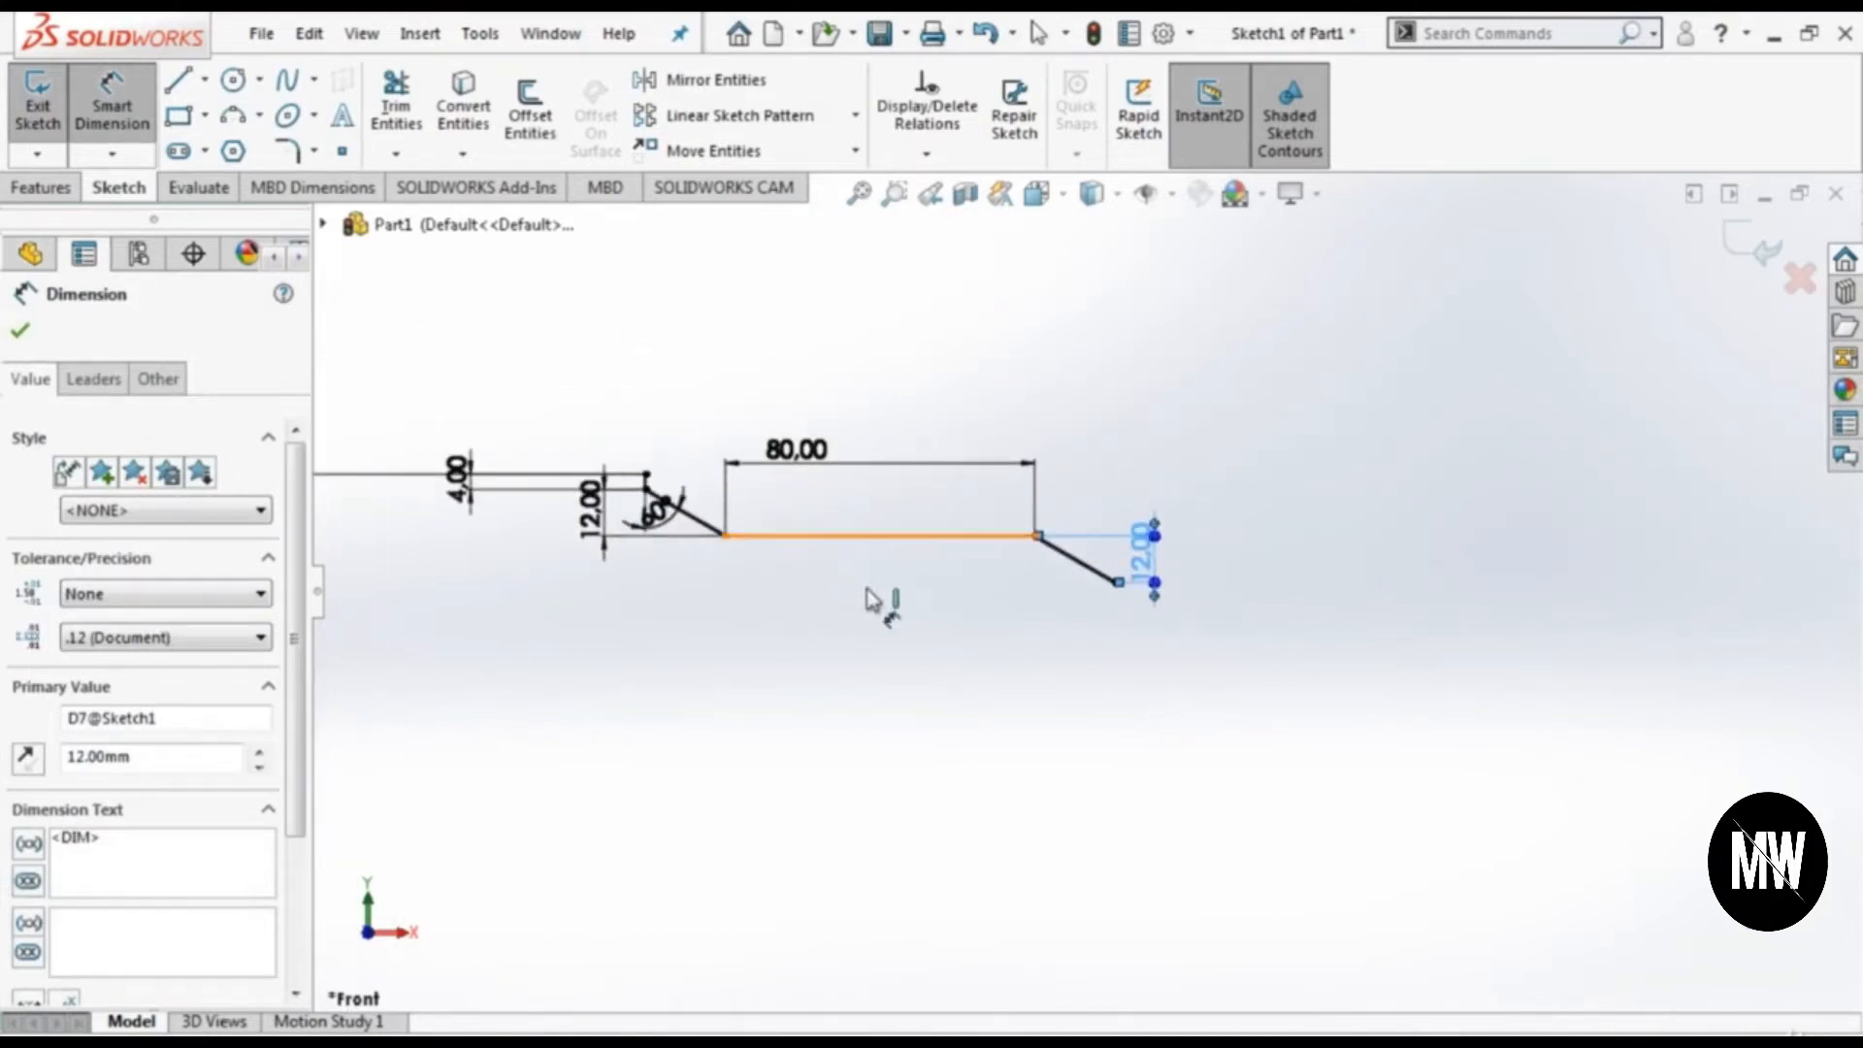
pyautogui.scroll(1, 871, 600)
pyautogui.scroll(5, 1123, 886)
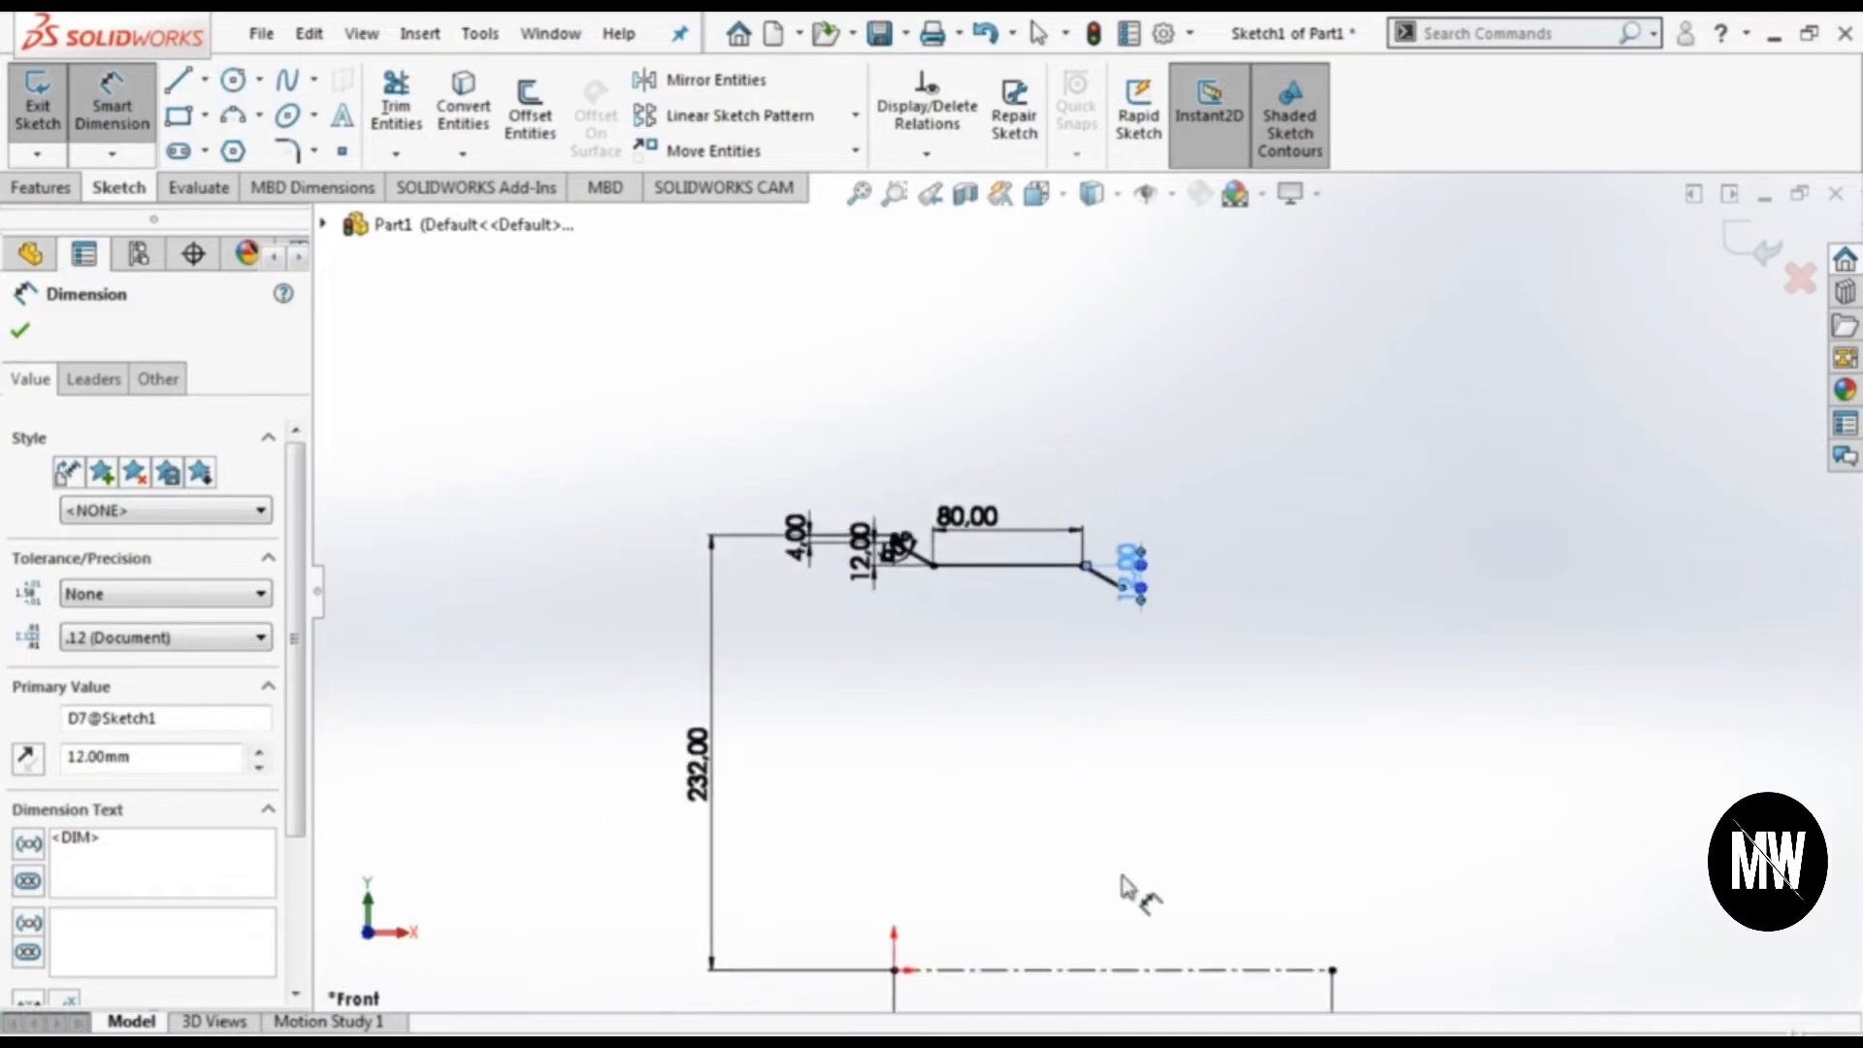
pyautogui.scroll(-2, 1233, 912)
pyautogui.scroll(-1, 1088, 597)
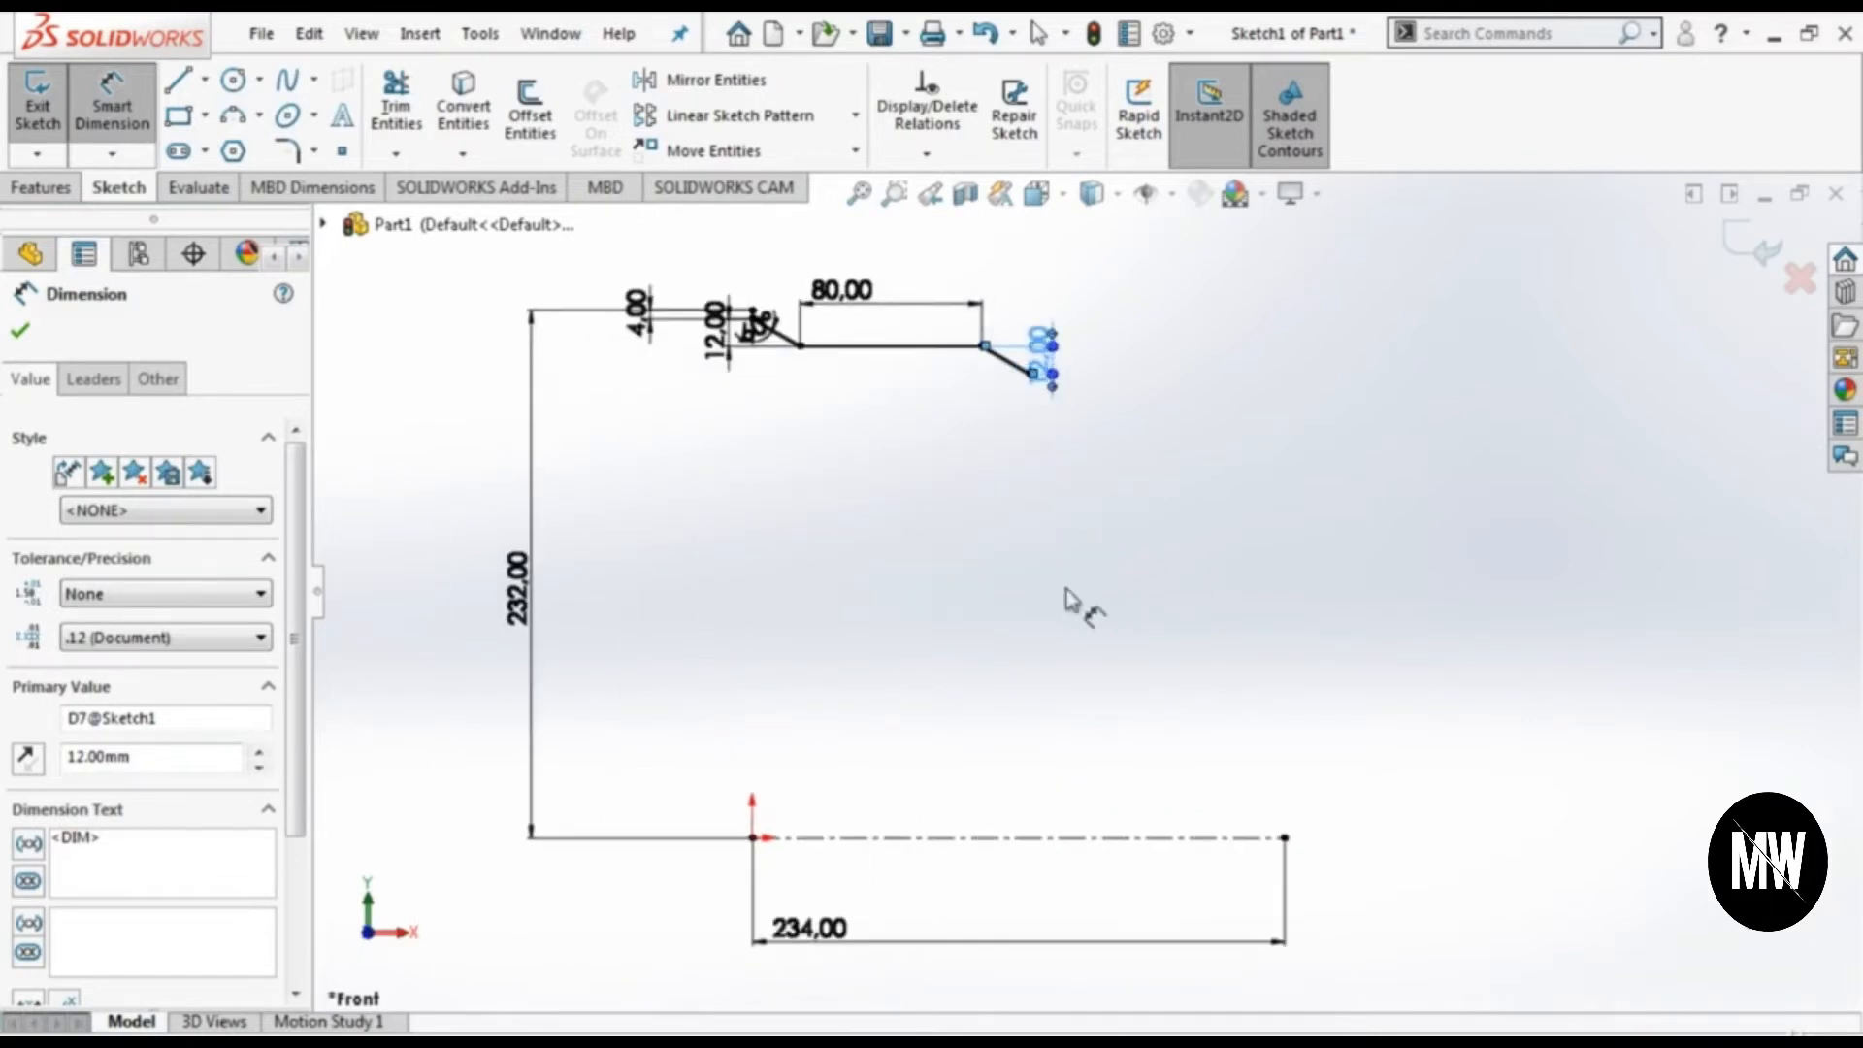
# Step: Change the length of the horizontal line between the two slopes to 20 mm
pyautogui.click(112, 106)
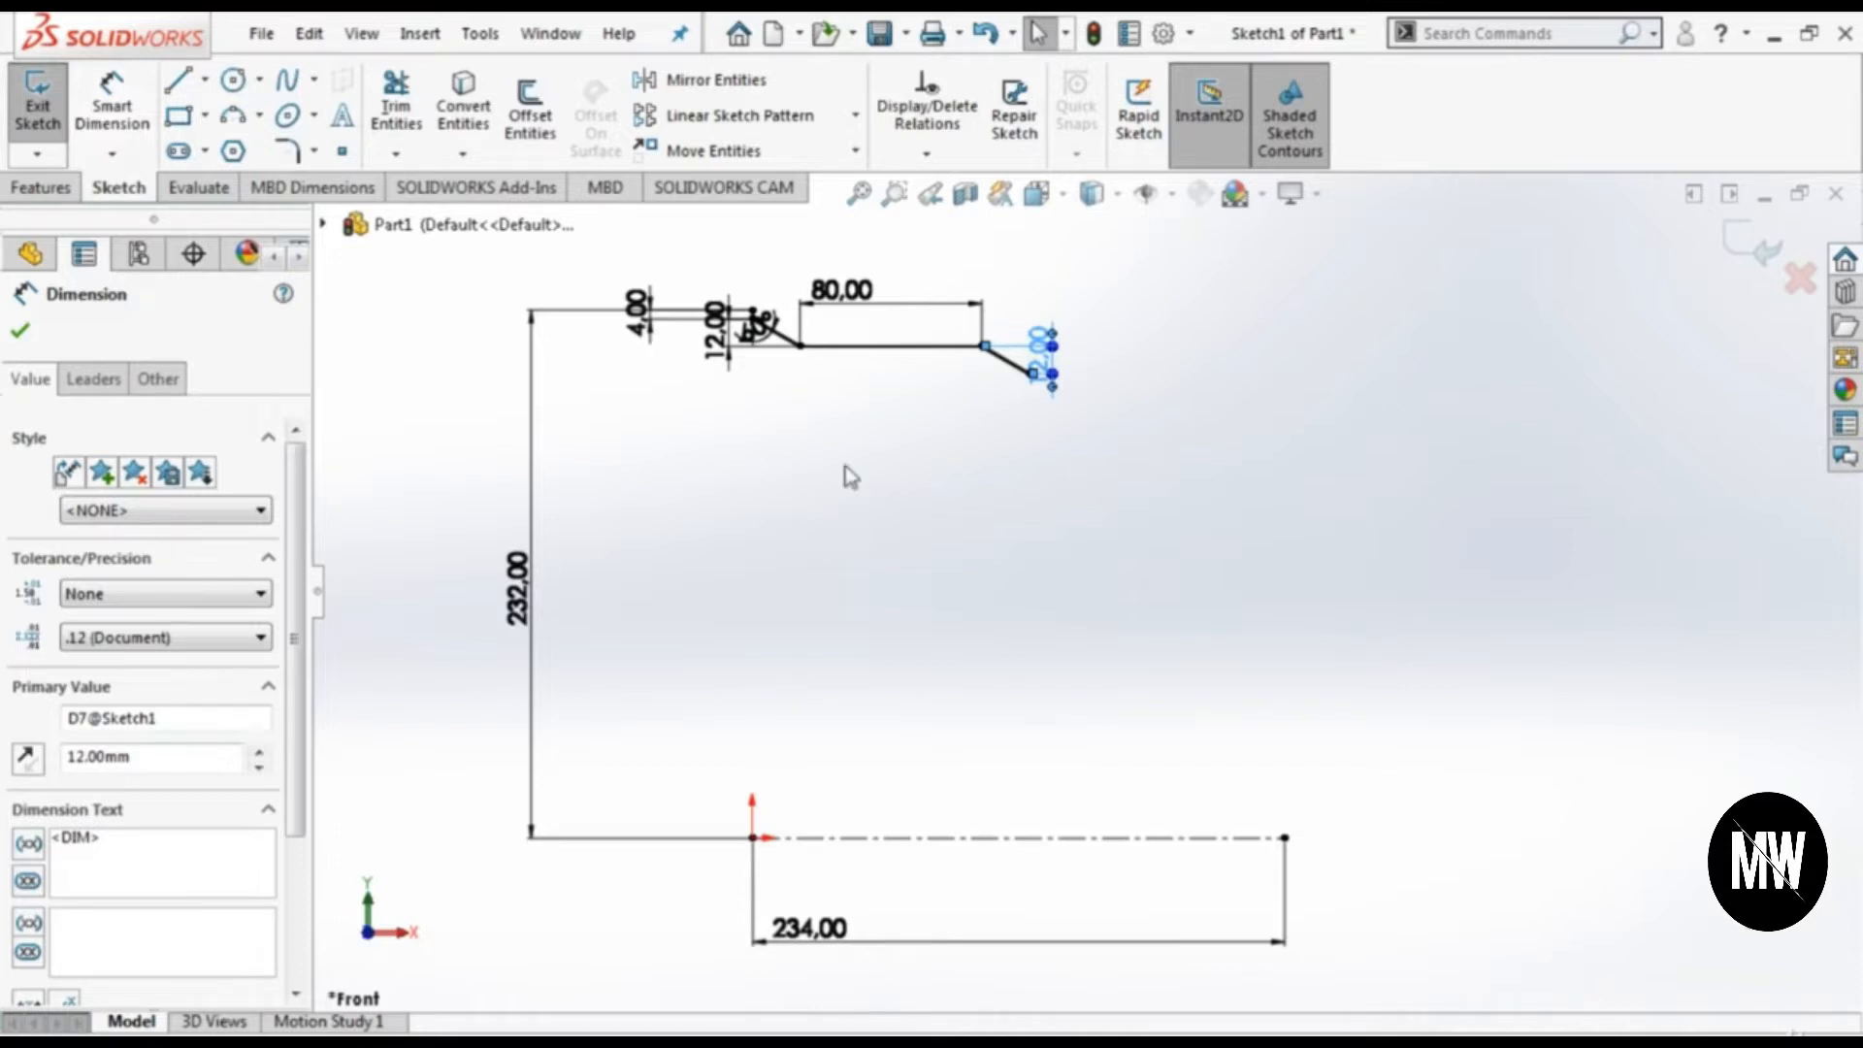
pyautogui.scroll(-4, 1023, 421)
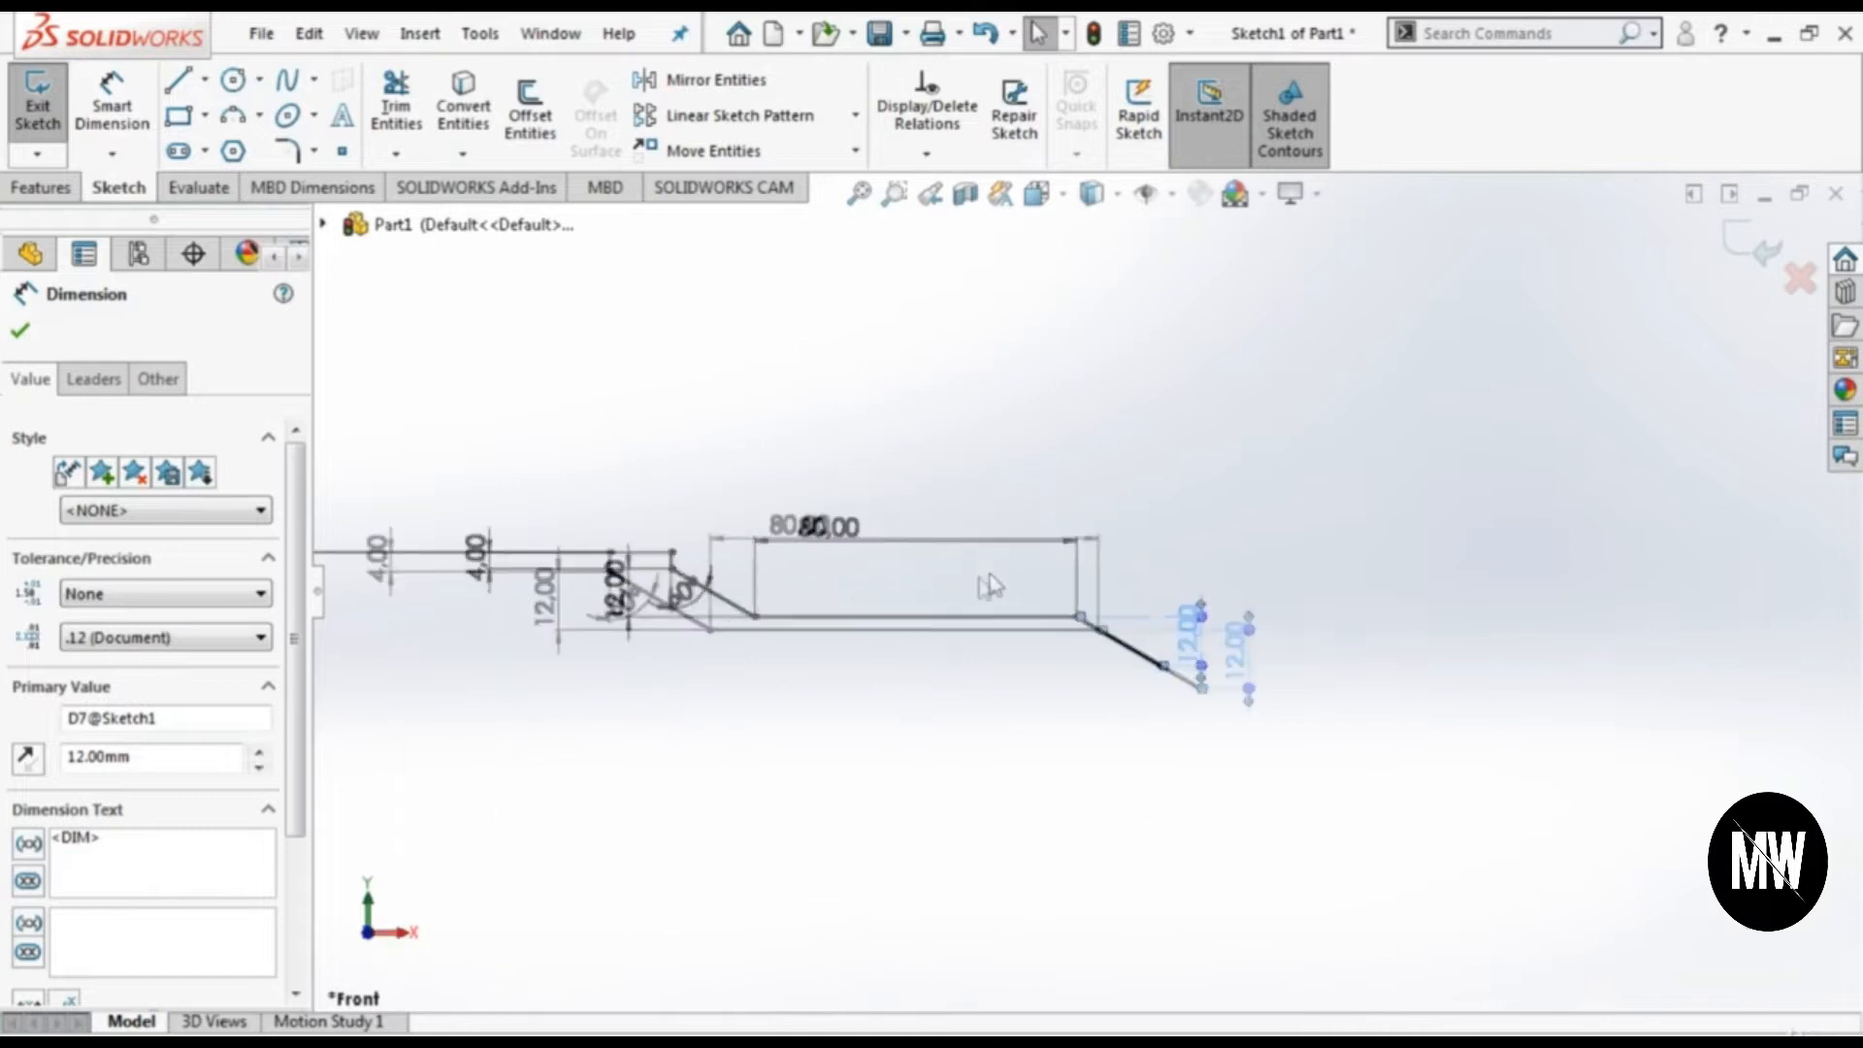
pyautogui.doubleClick(802, 525)
pyautogui.press('Return')
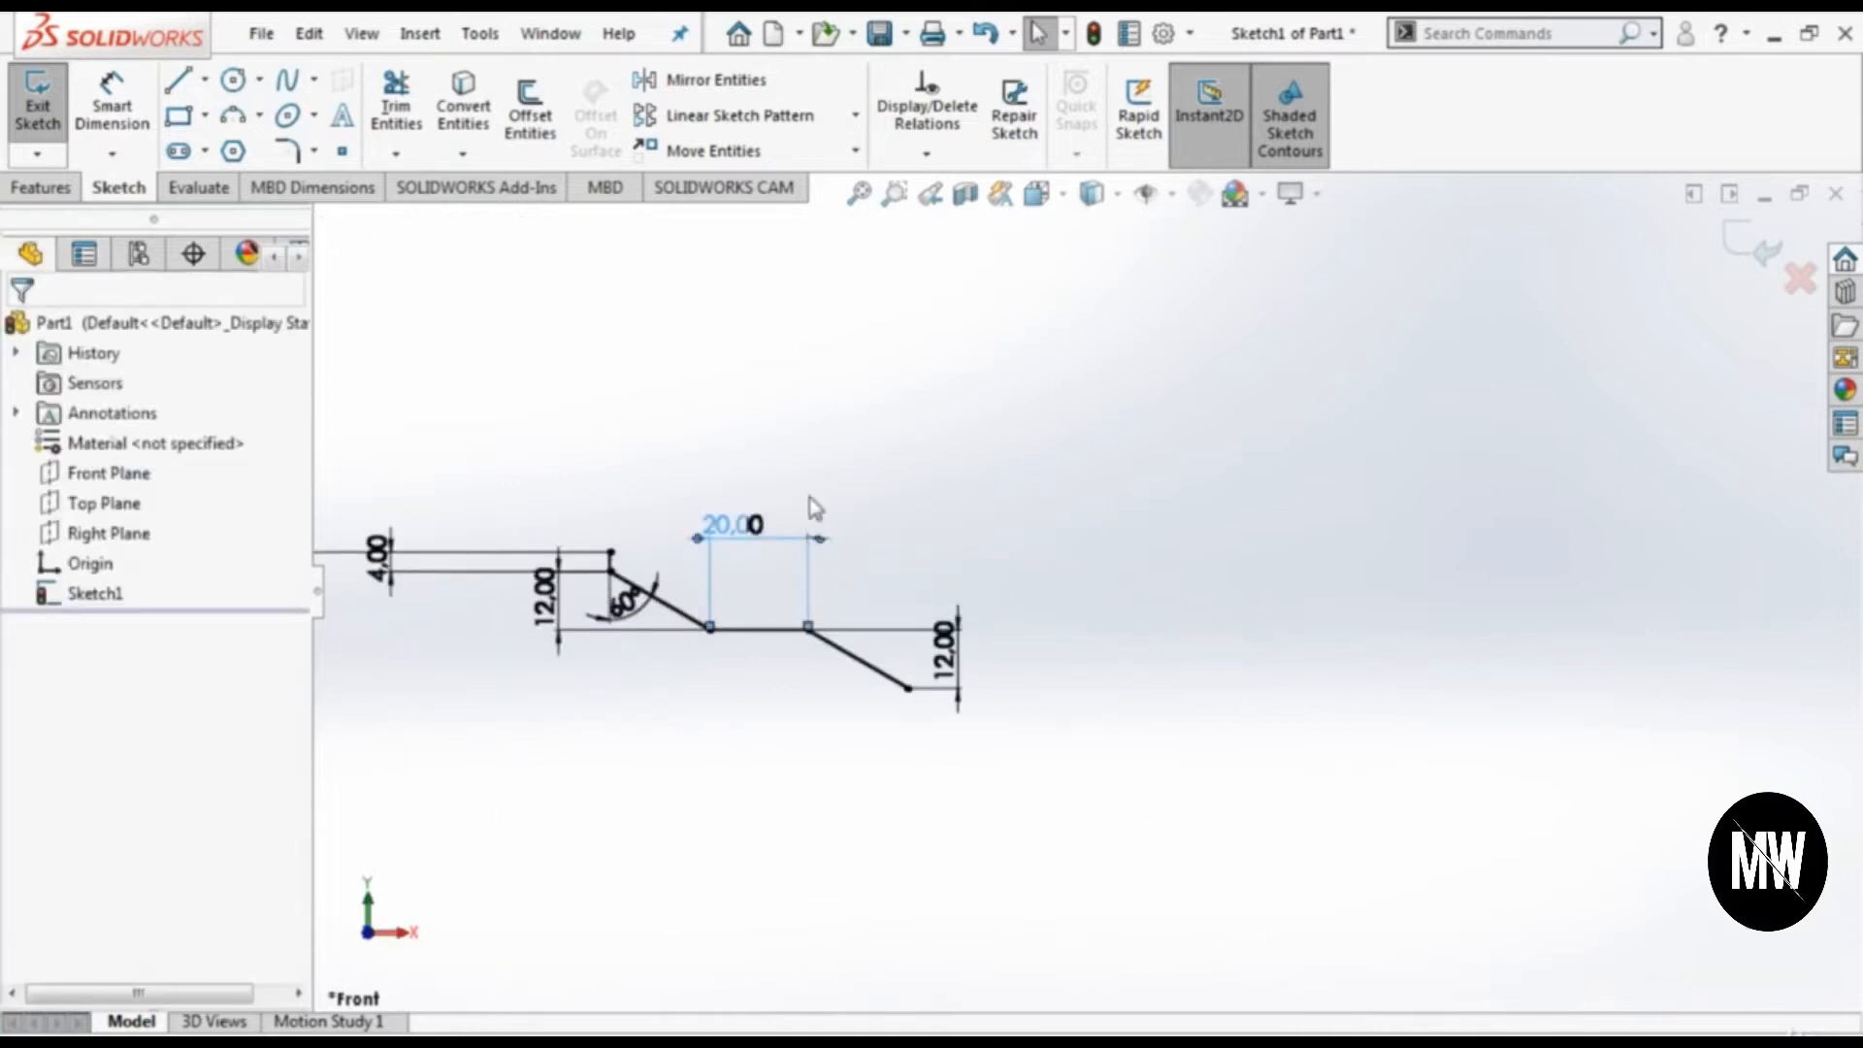
# Step: Draw a horizontal line about 66 mm long from the lower end of the second sloped line, away from the slope
pyautogui.click(177, 80)
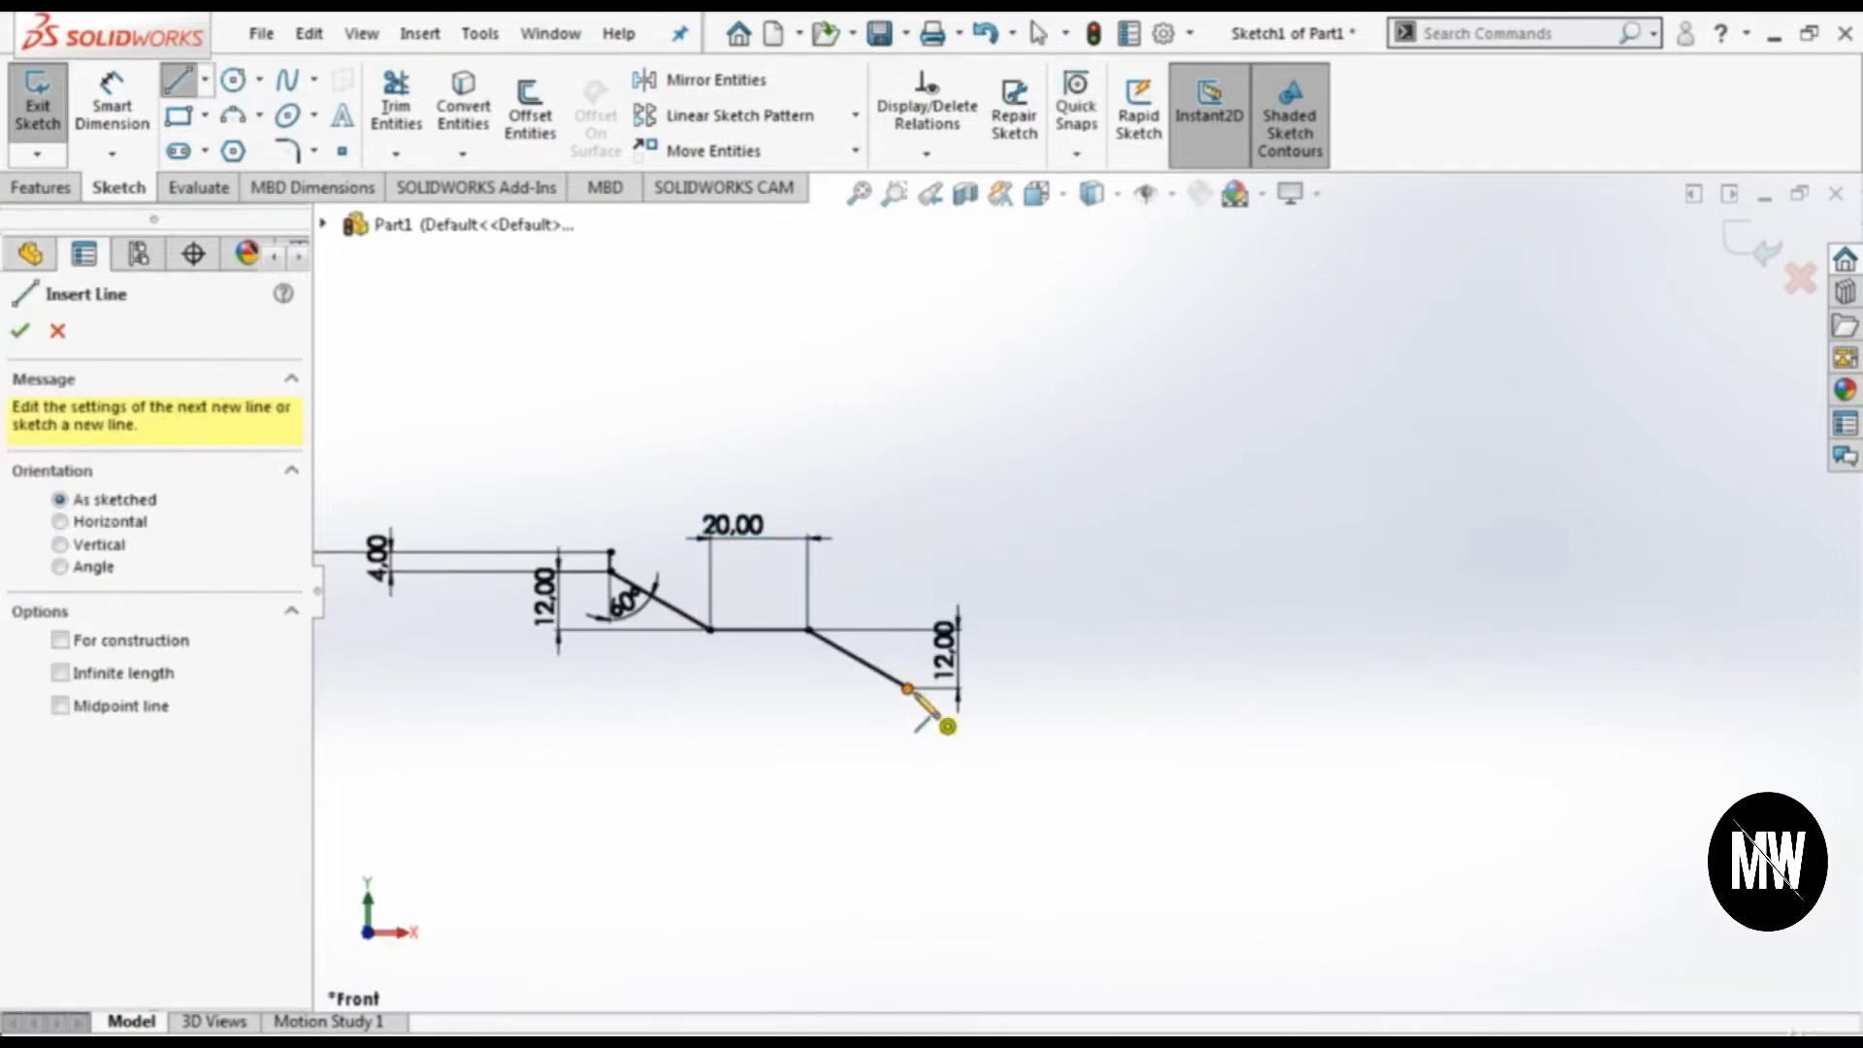
pyautogui.click(908, 689)
pyautogui.click(1231, 688)
# Step: Dimension the length of the new lowest horizontal line and set it to 80 mm
pyautogui.click(114, 103)
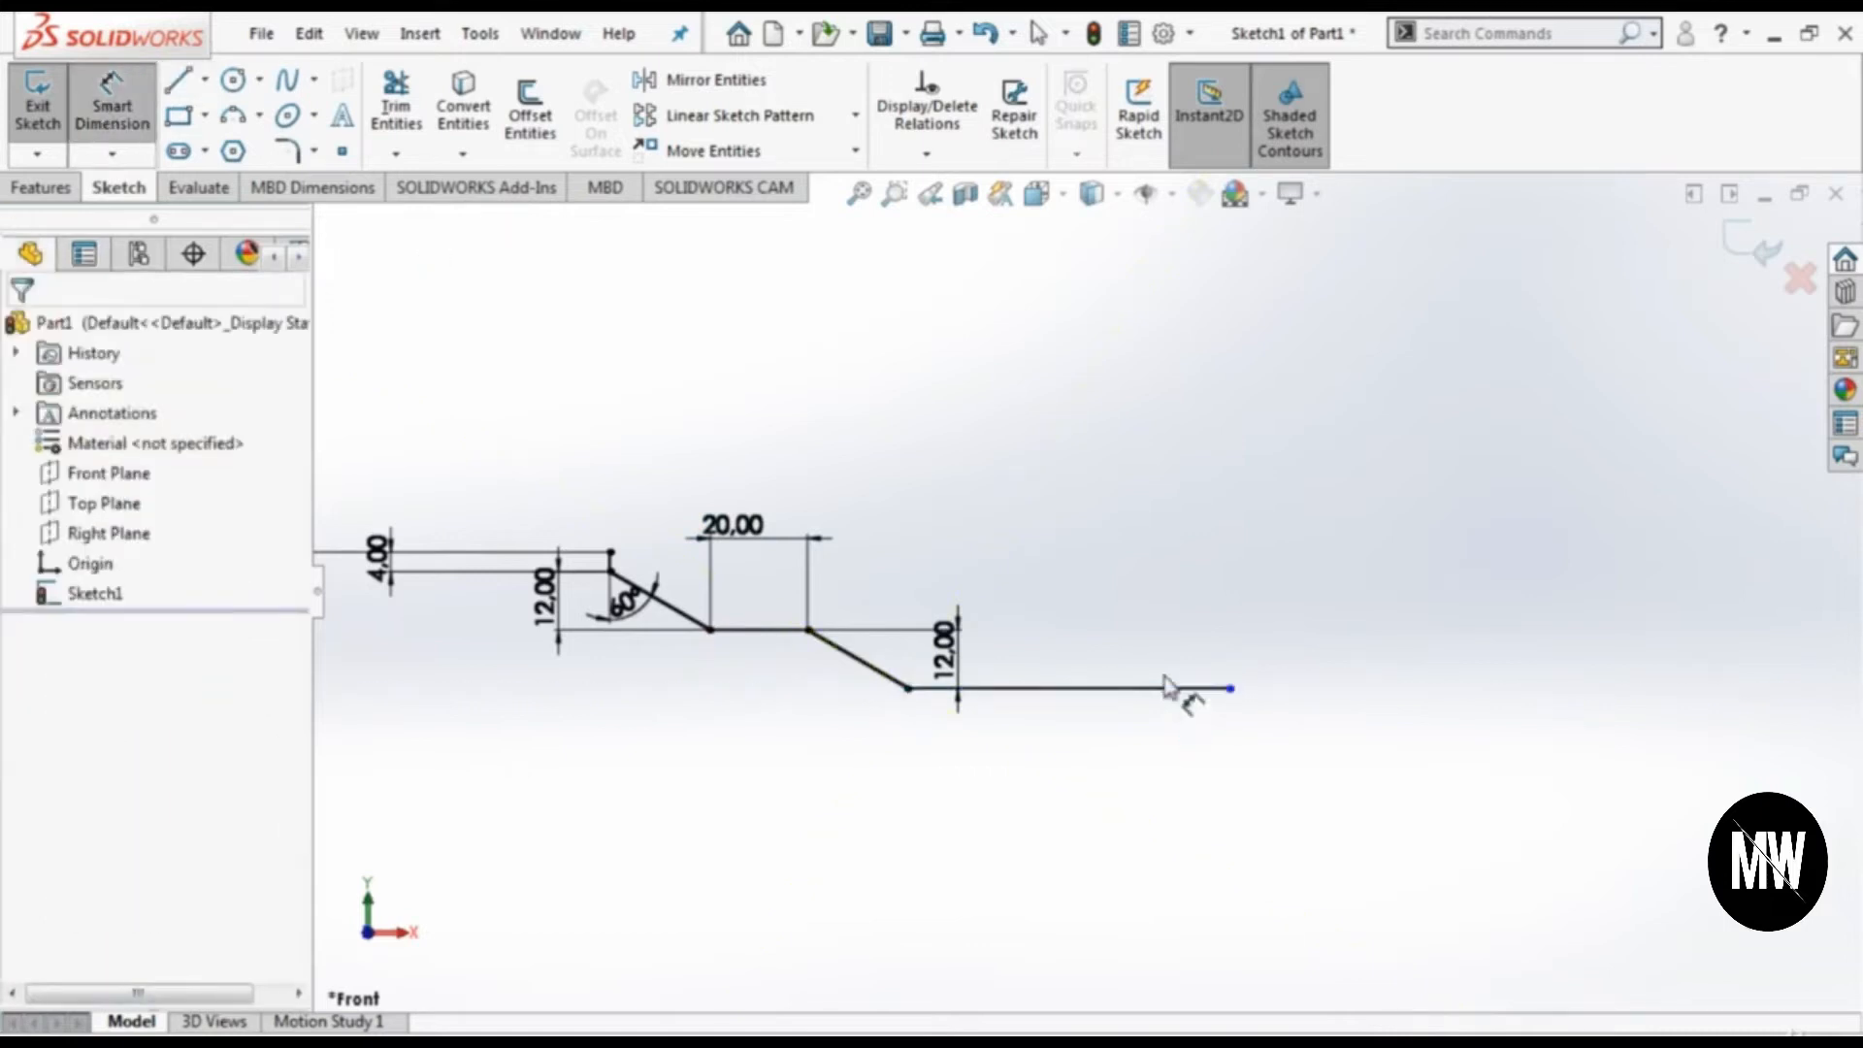
pyautogui.click(1157, 694)
pyautogui.click(1063, 415)
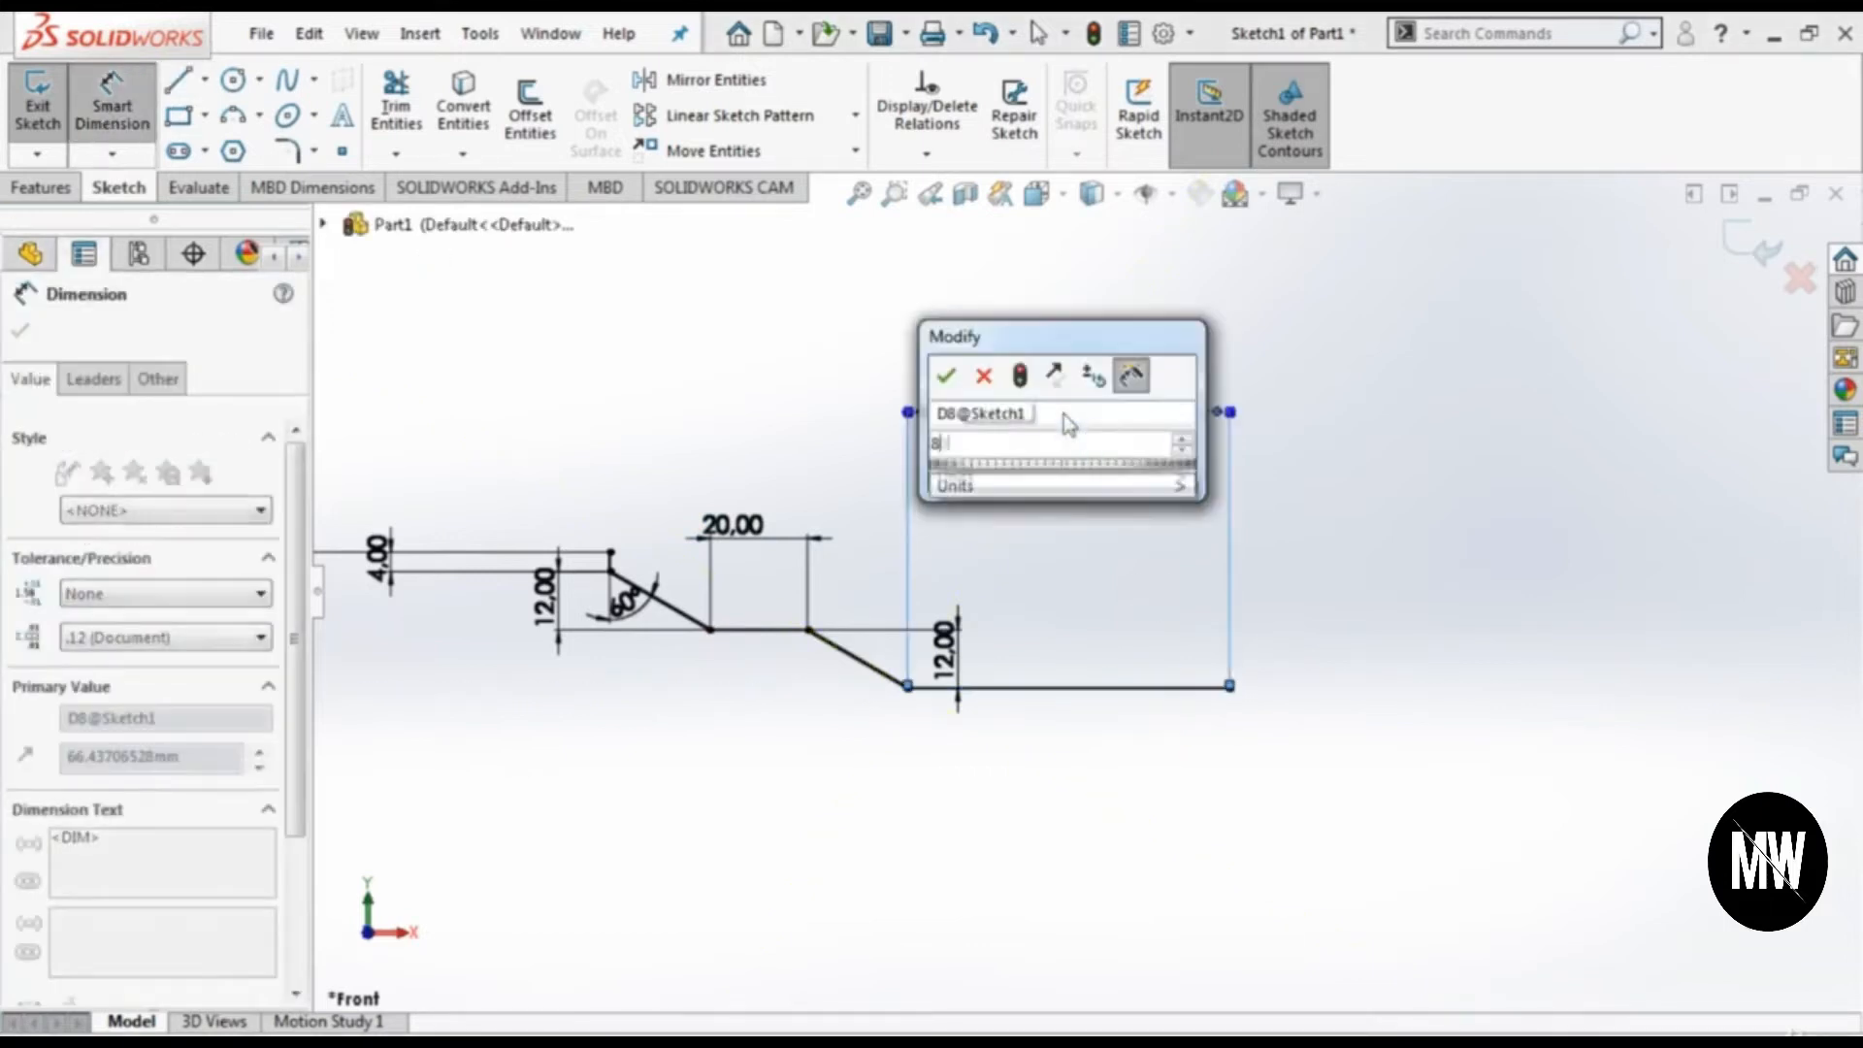
pyautogui.write('80.00mm')
pyautogui.press('Return')
# Step: Draw a short vertical centerline upward from the midpoint of the 80 mm line
pyautogui.click(205, 81)
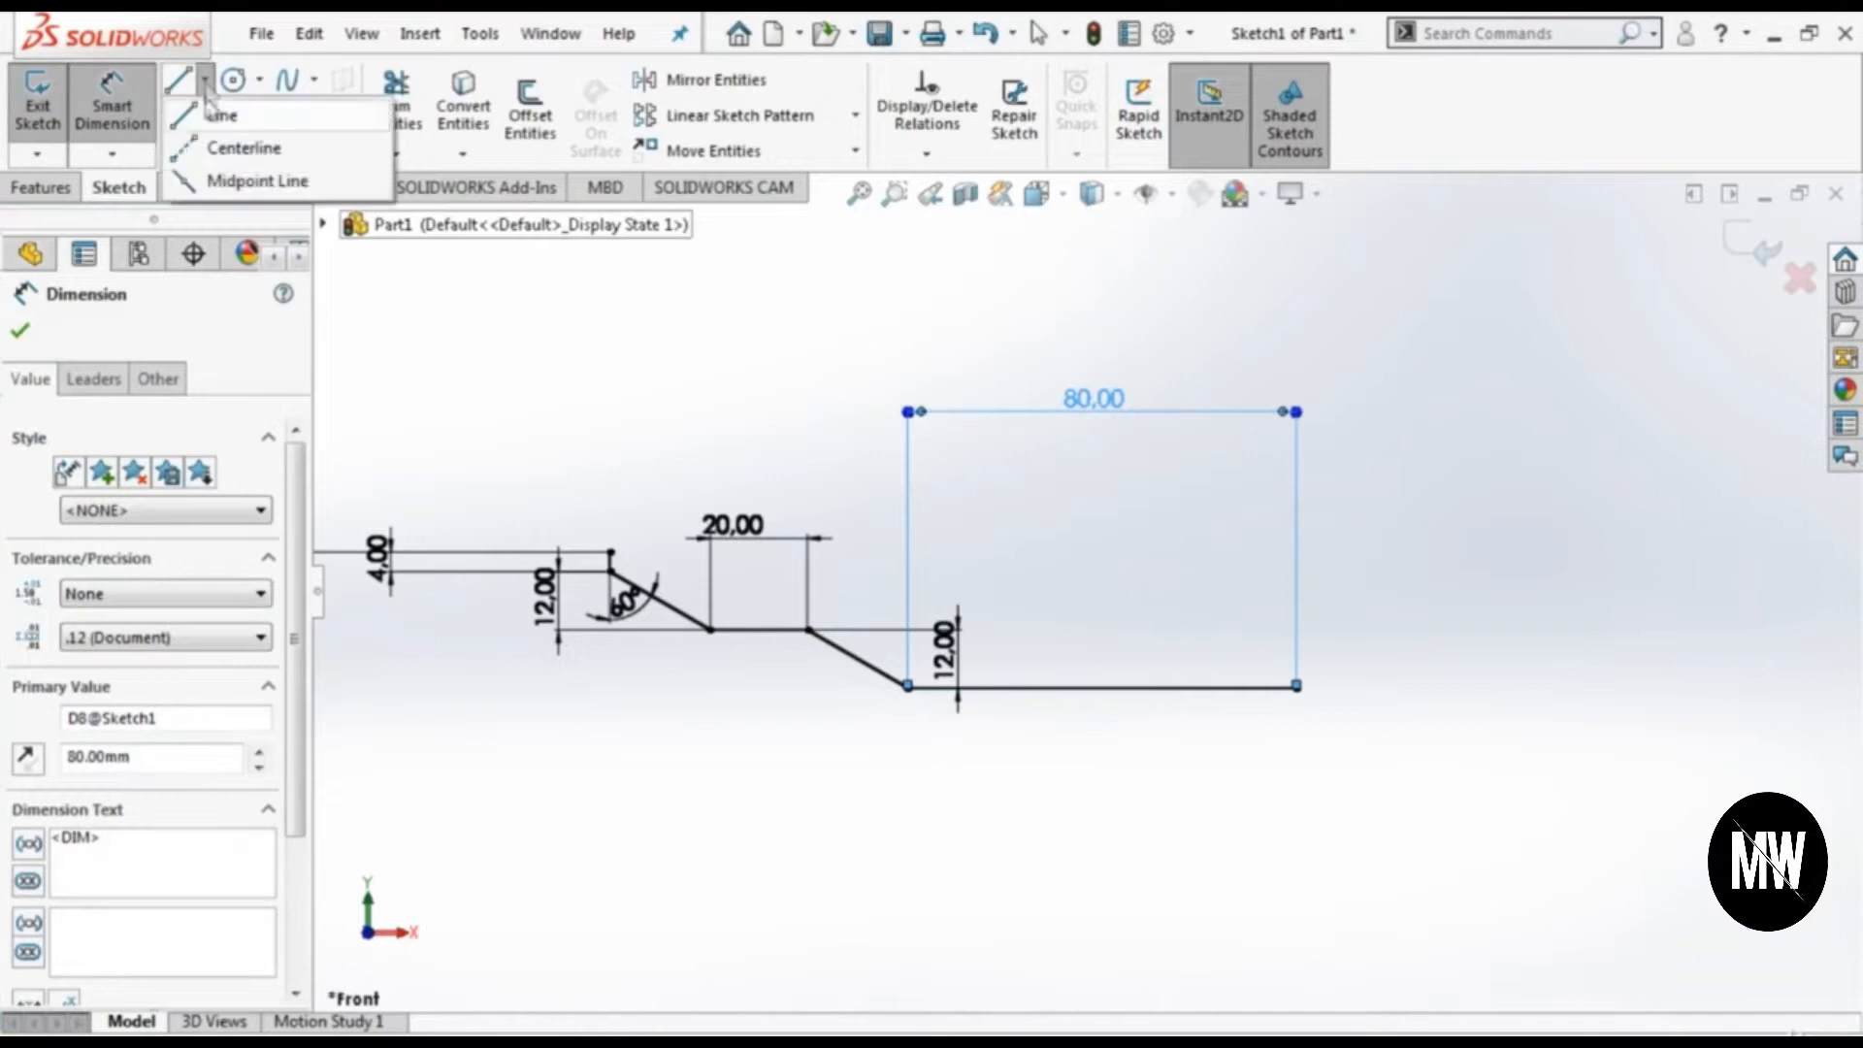
pyautogui.click(233, 149)
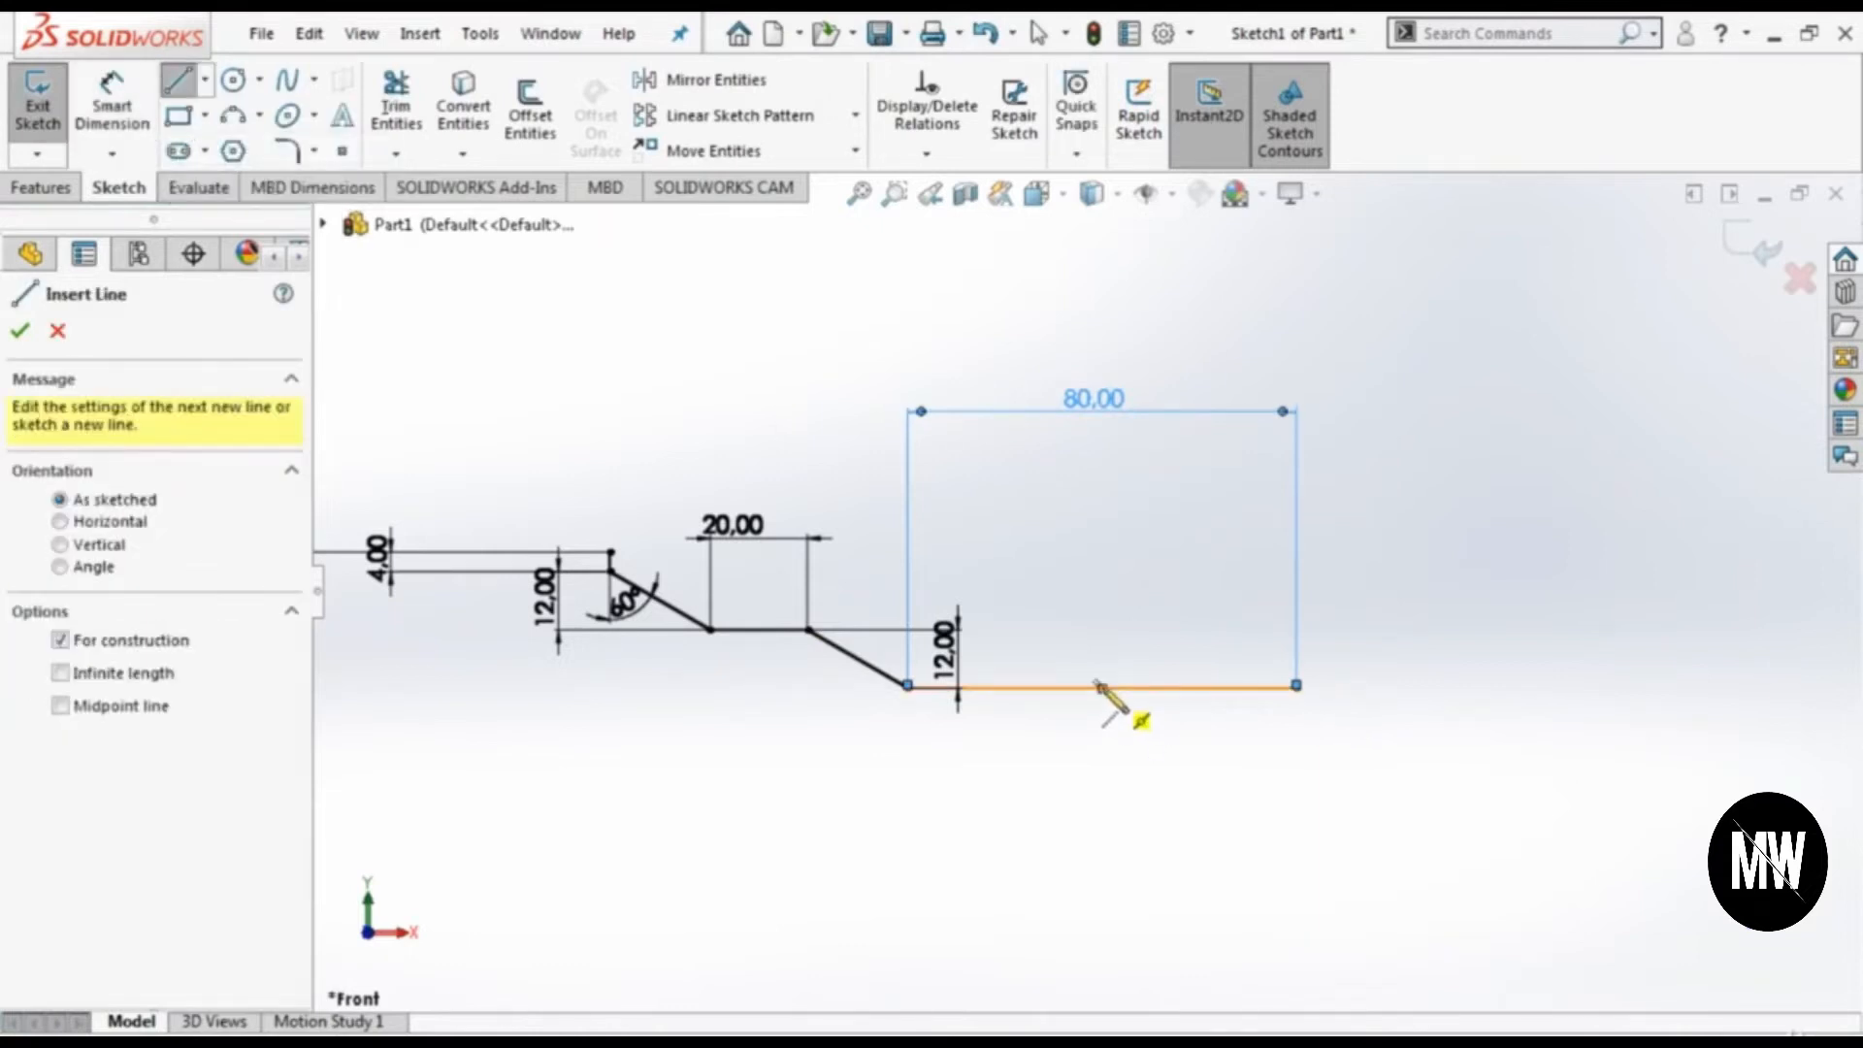
pyautogui.click(1101, 687)
pyautogui.click(1101, 516)
pyautogui.press('Escape')
# Step: Draw a long vertical centerline from the midpoint of the 234 mm horizontal centerline up past the profile
pyautogui.scroll(-3, 953, 943)
pyautogui.scroll(5, 953, 943)
pyautogui.click(177, 80)
pyautogui.click(204, 79)
pyautogui.click(254, 145)
pyautogui.click(1136, 969)
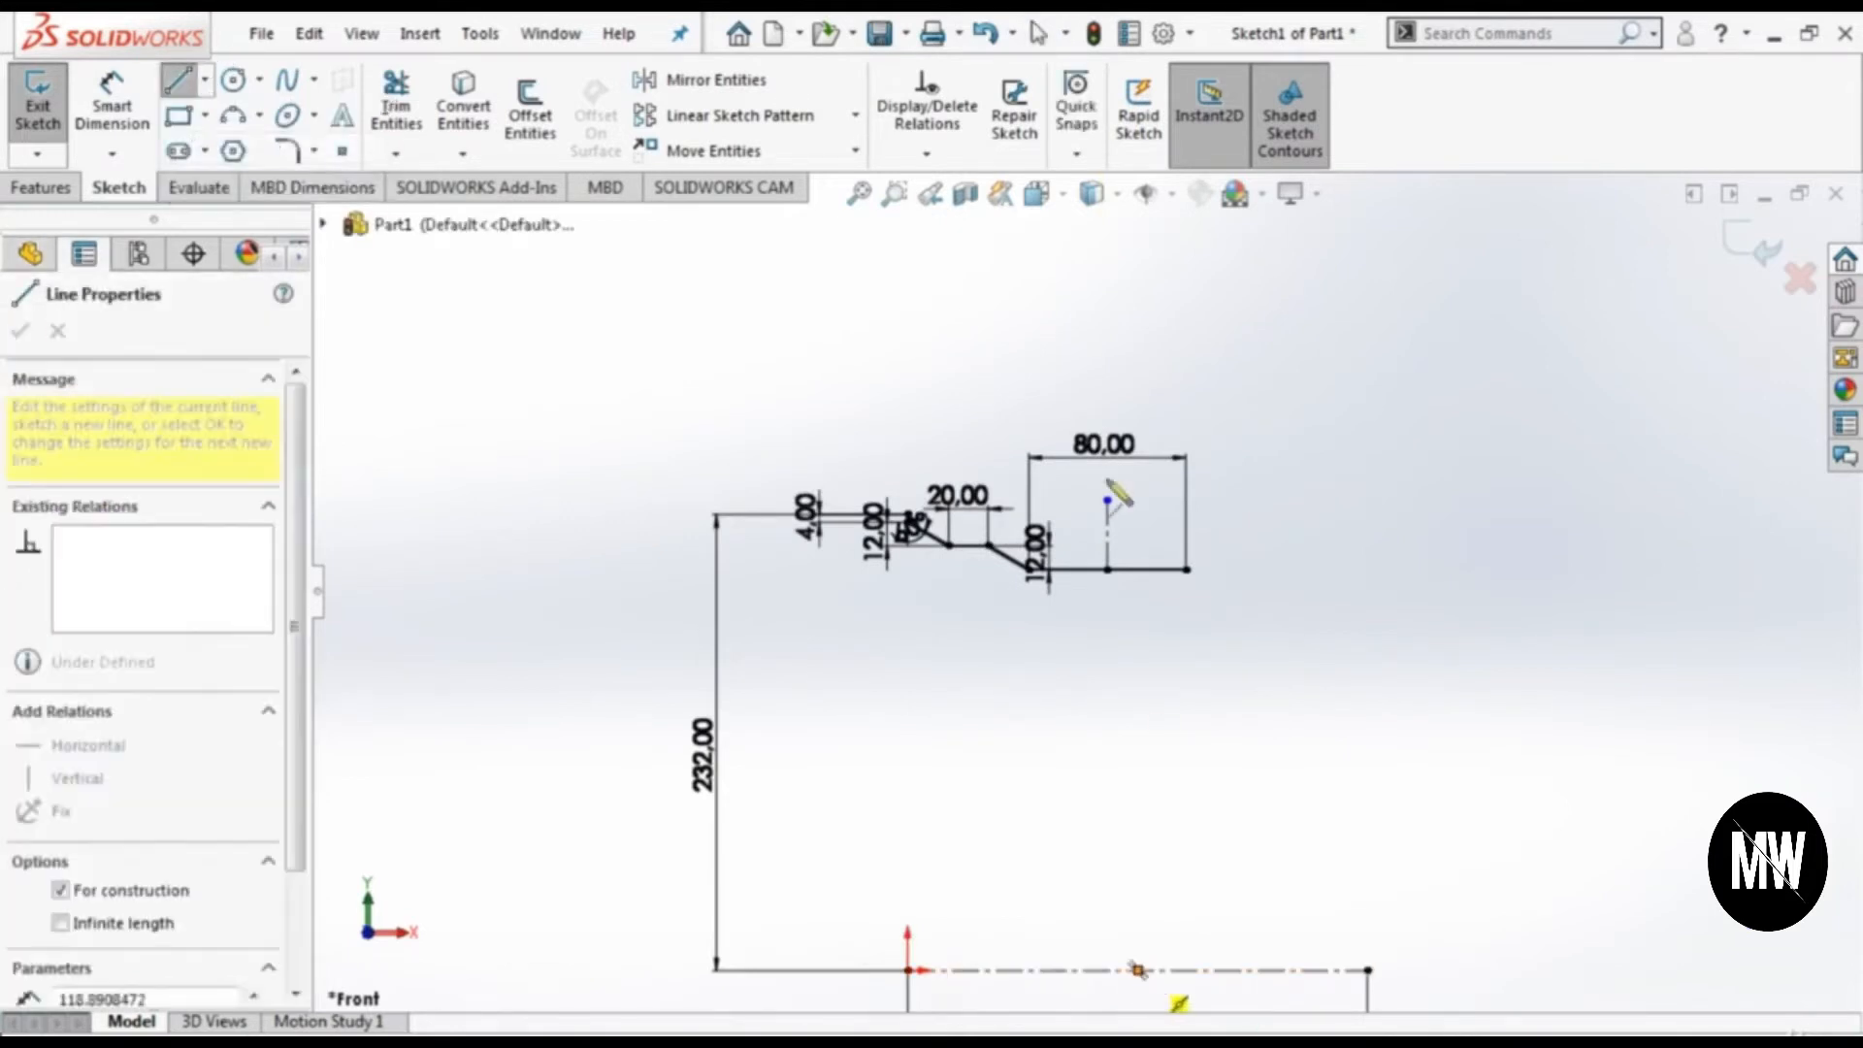
pyautogui.click(1139, 284)
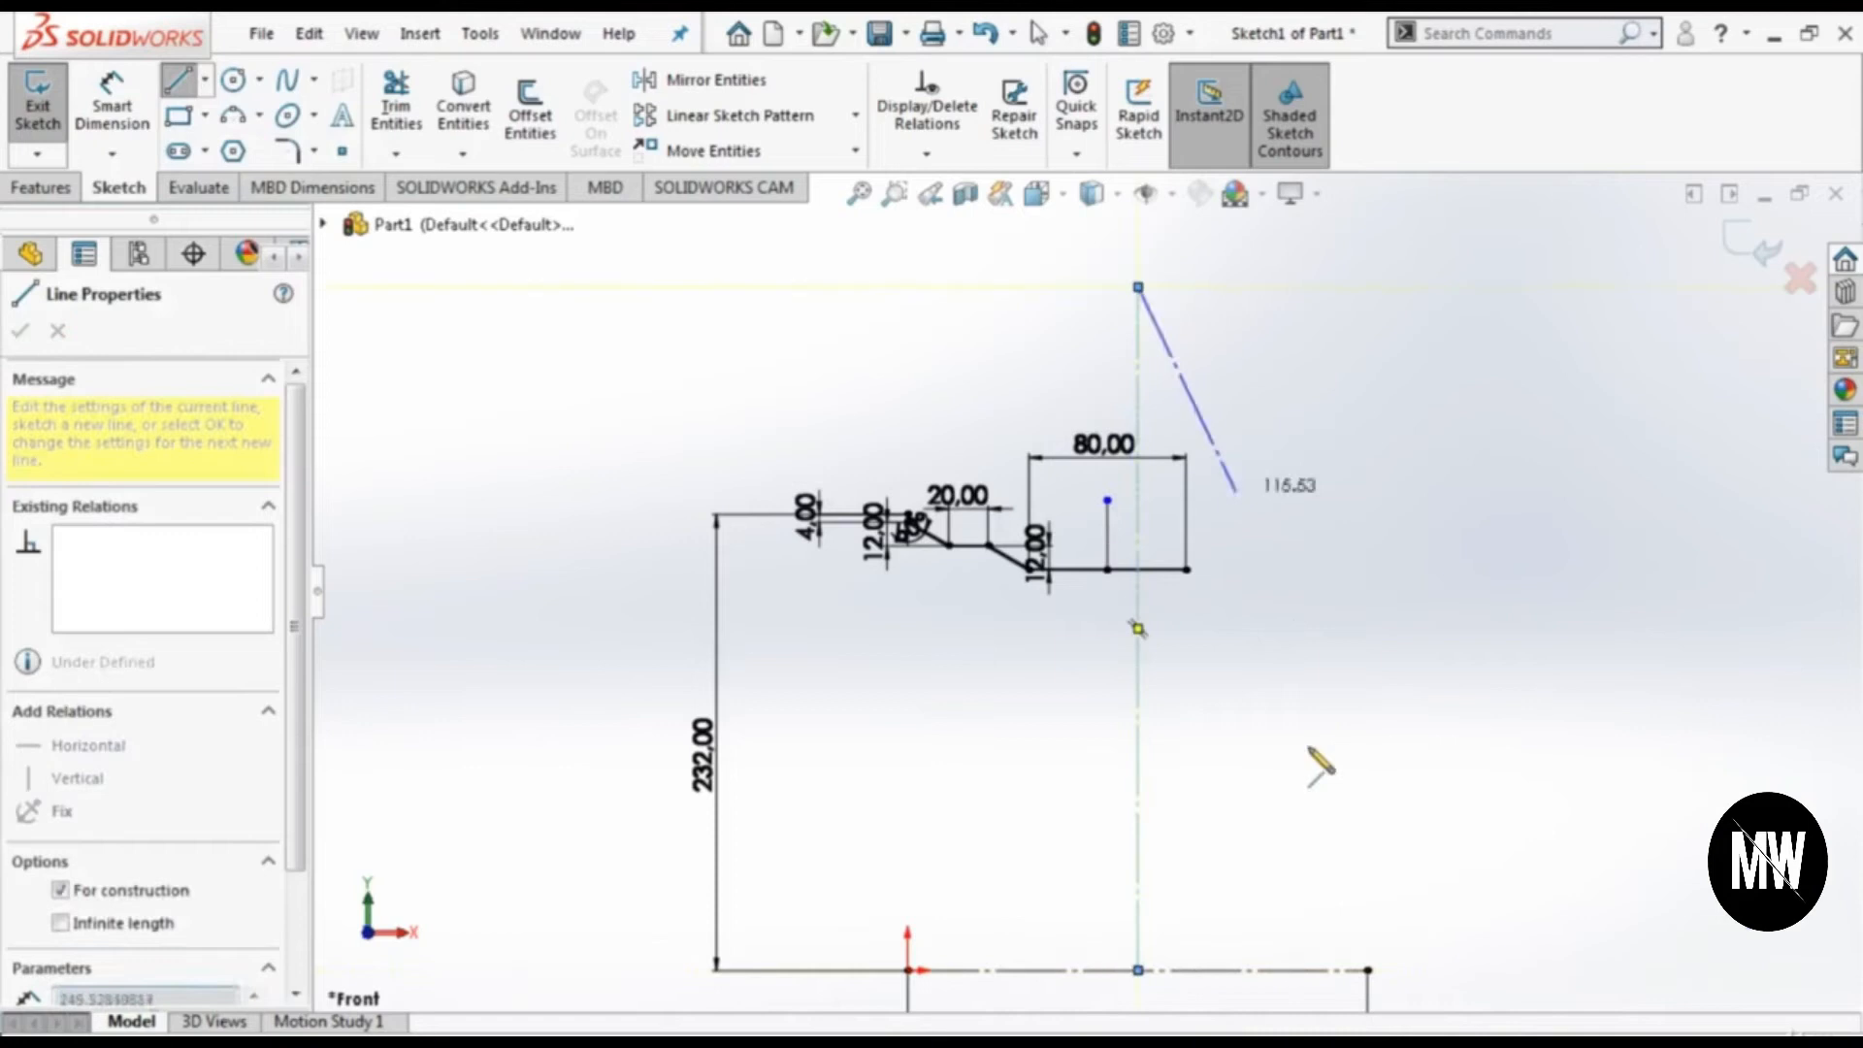
pyautogui.press('Escape')
# Step: Mirror the second sloped line about the short vertical centerline at the middle of the 80 mm line
pyautogui.scroll(-2, 1208, 631)
pyautogui.scroll(-1, 1064, 532)
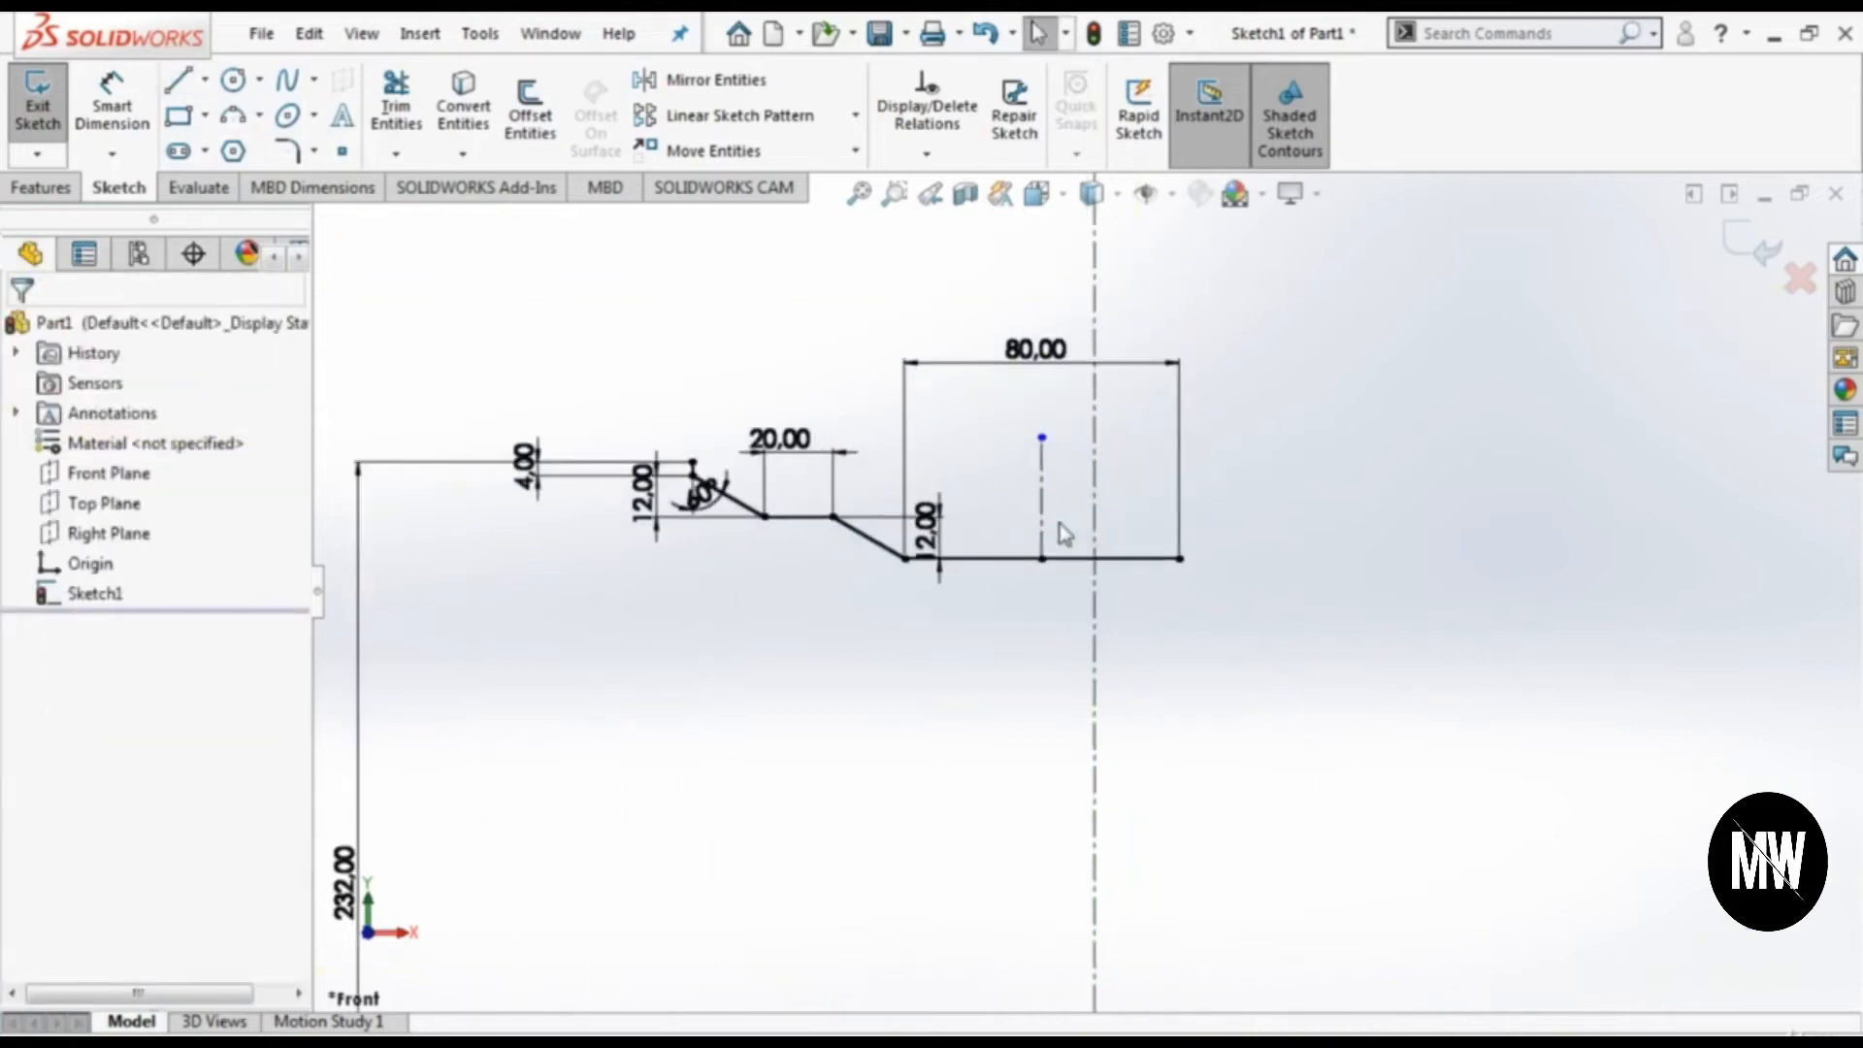
pyautogui.scroll(-1, 1064, 541)
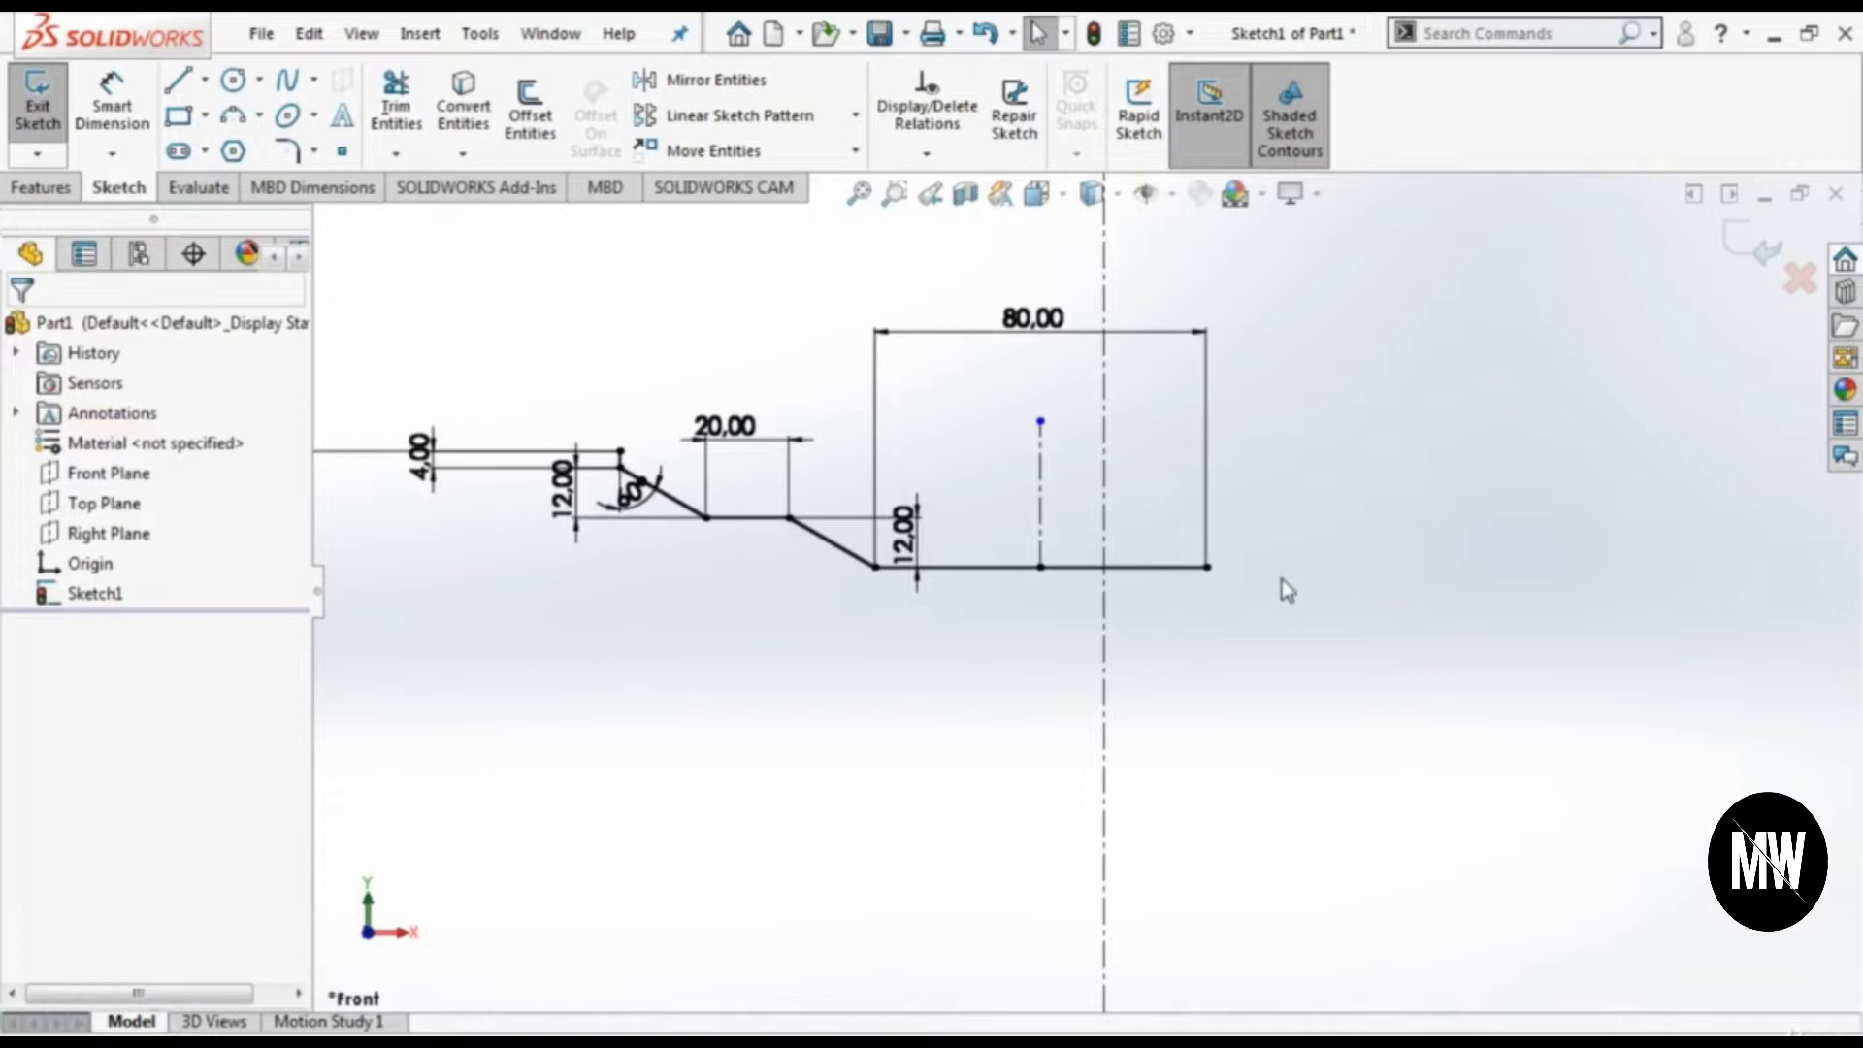
pyautogui.scroll(-1, 1126, 561)
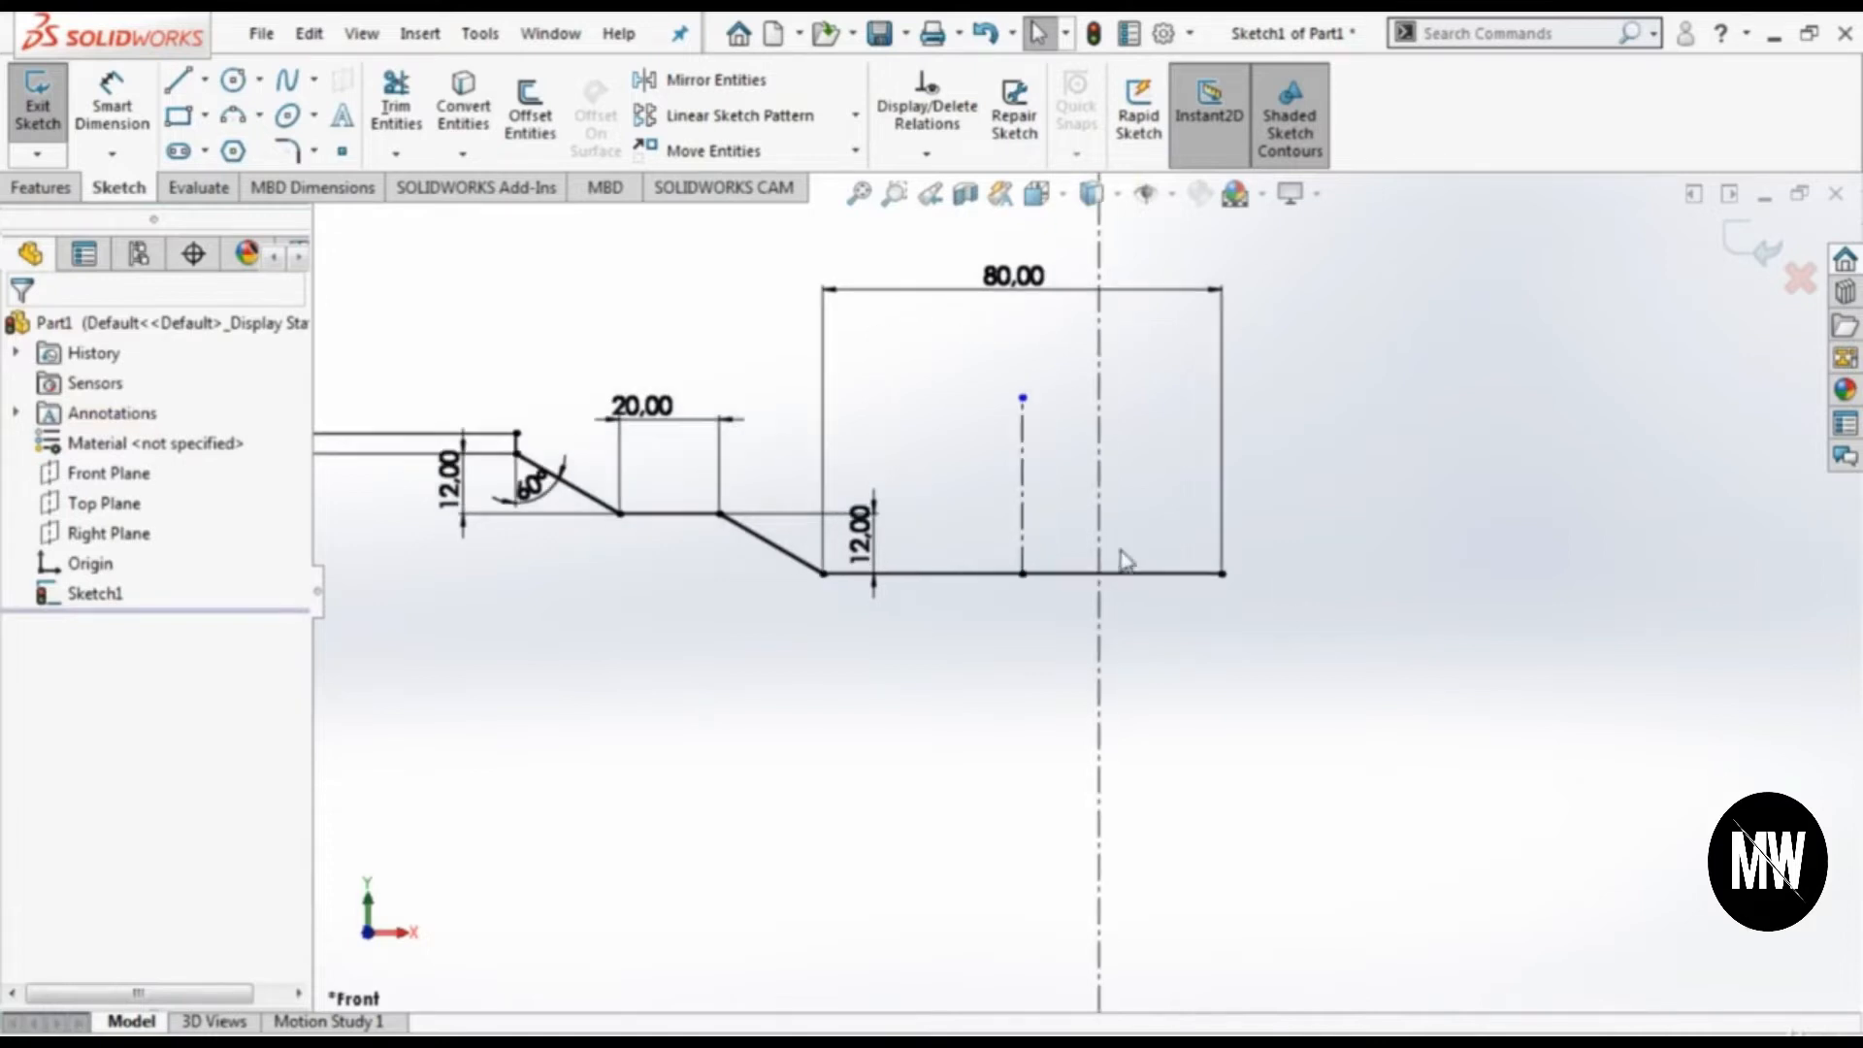
pyautogui.click(742, 85)
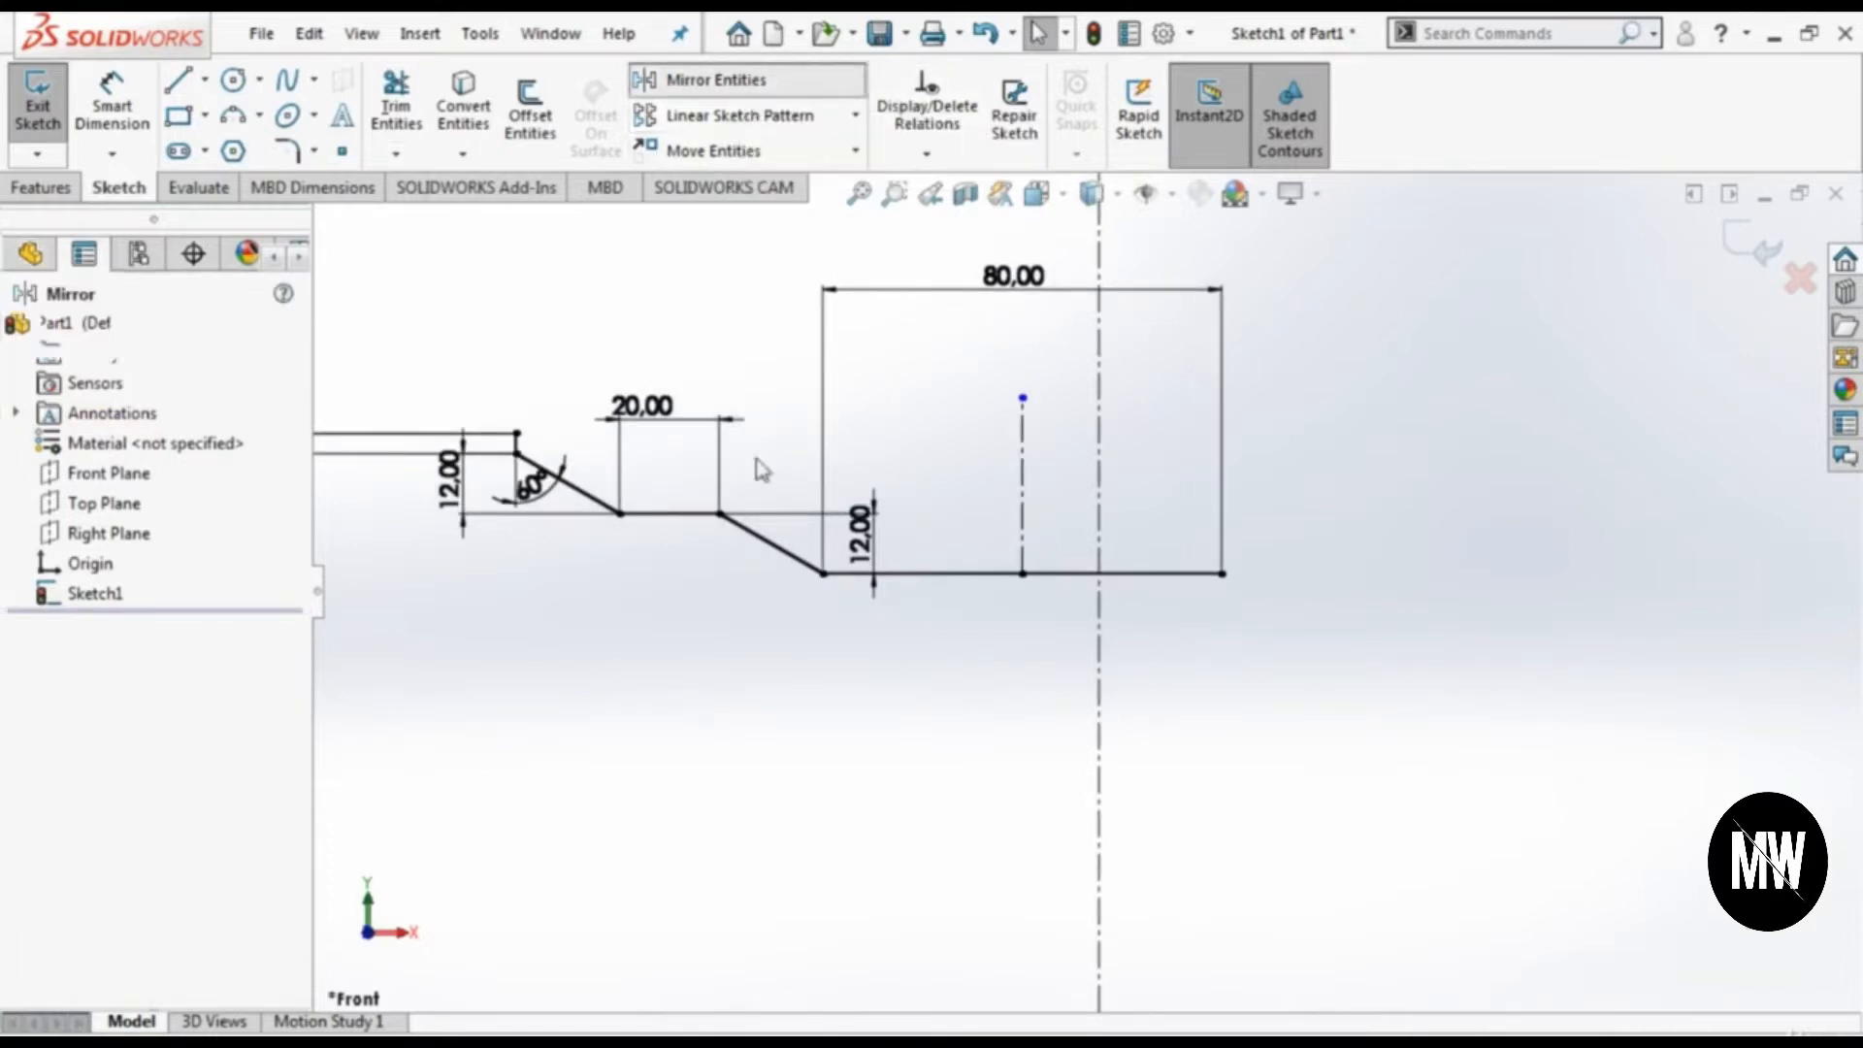
pyautogui.click(770, 546)
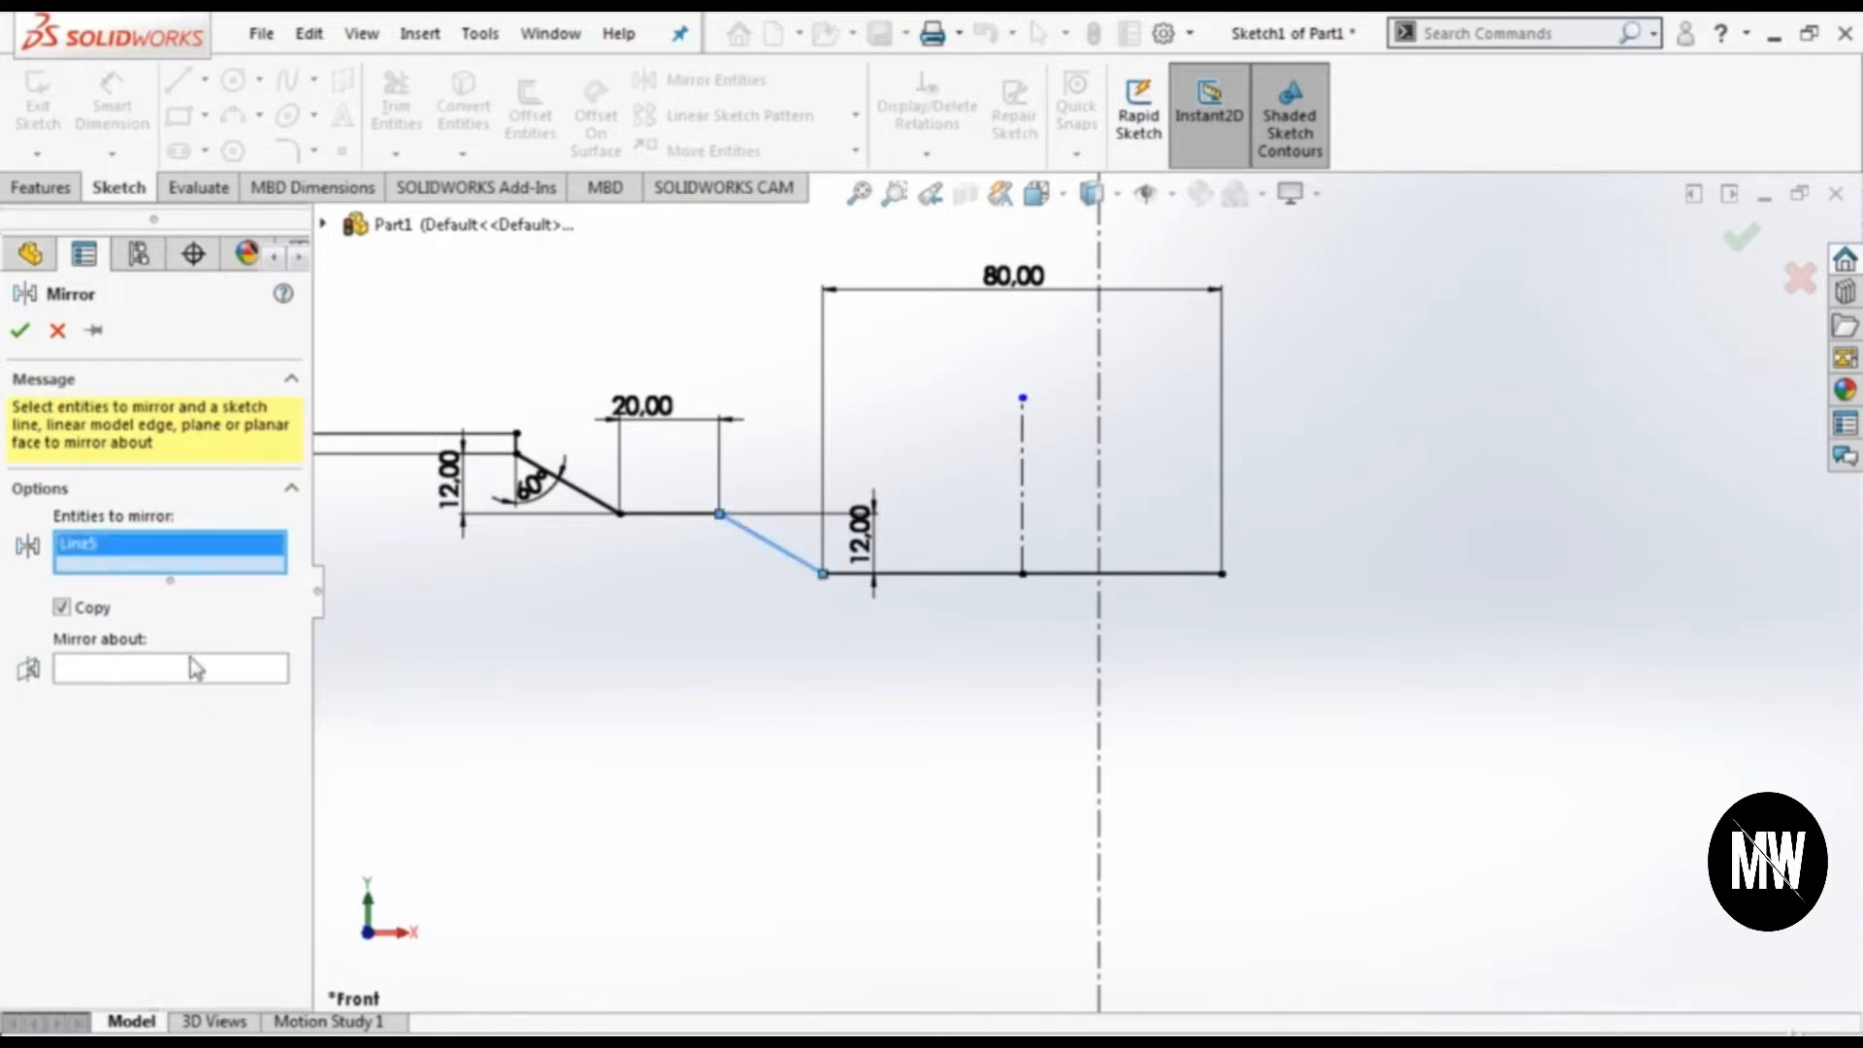
pyautogui.click(108, 670)
pyautogui.click(1022, 469)
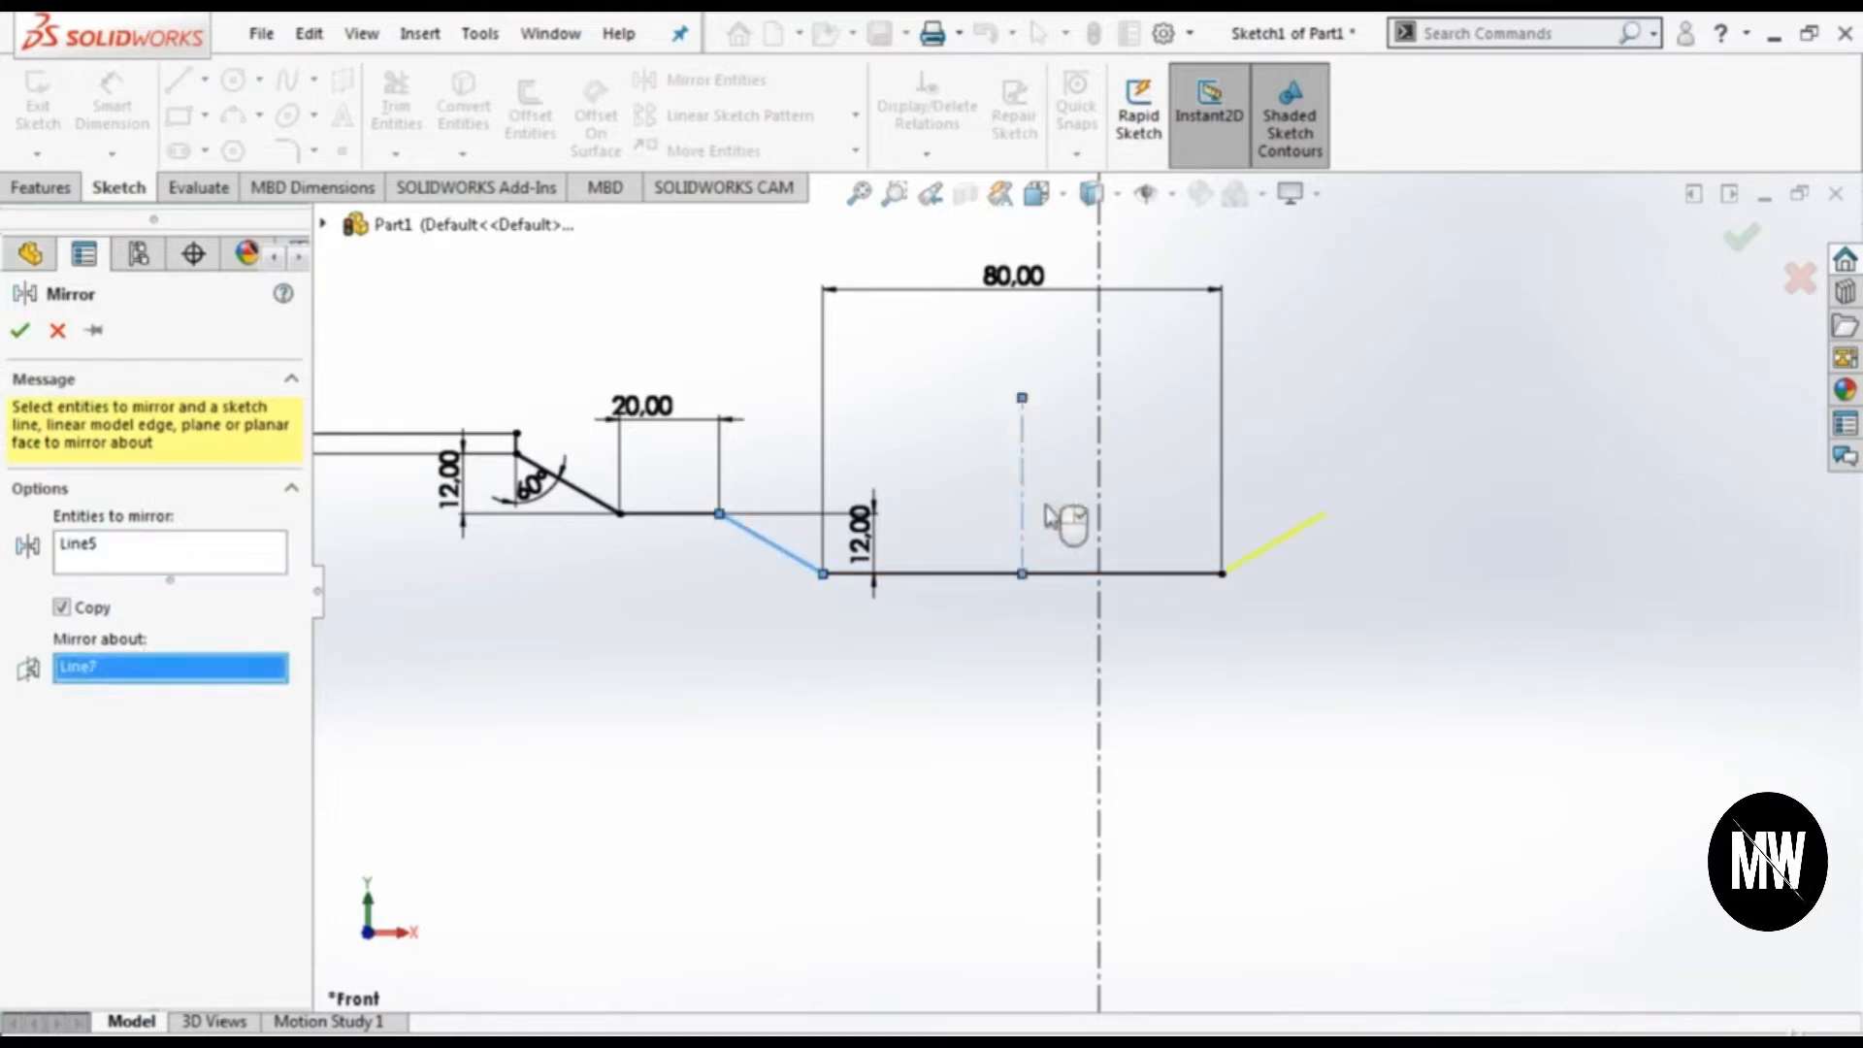
pyautogui.click(21, 331)
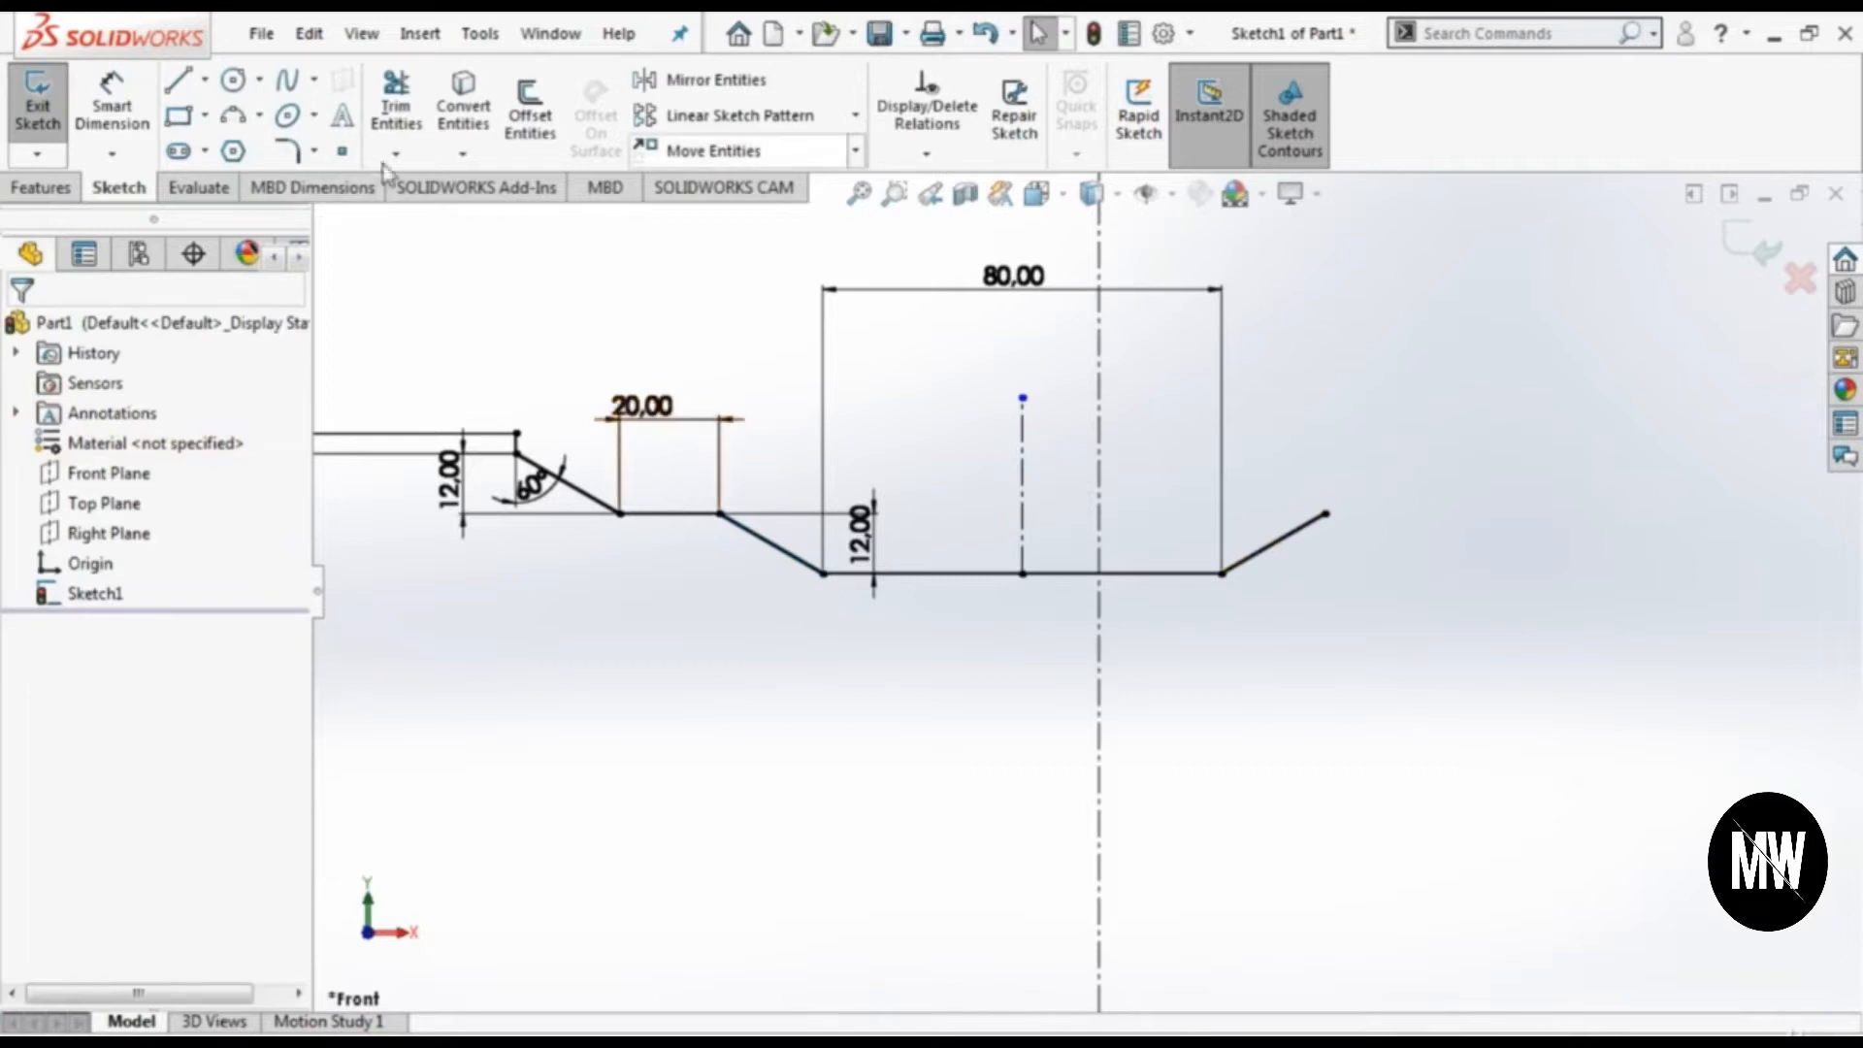
# Step: Mirror the short vertical end line and the first sloped line about the long vertical centerline
pyautogui.click(704, 80)
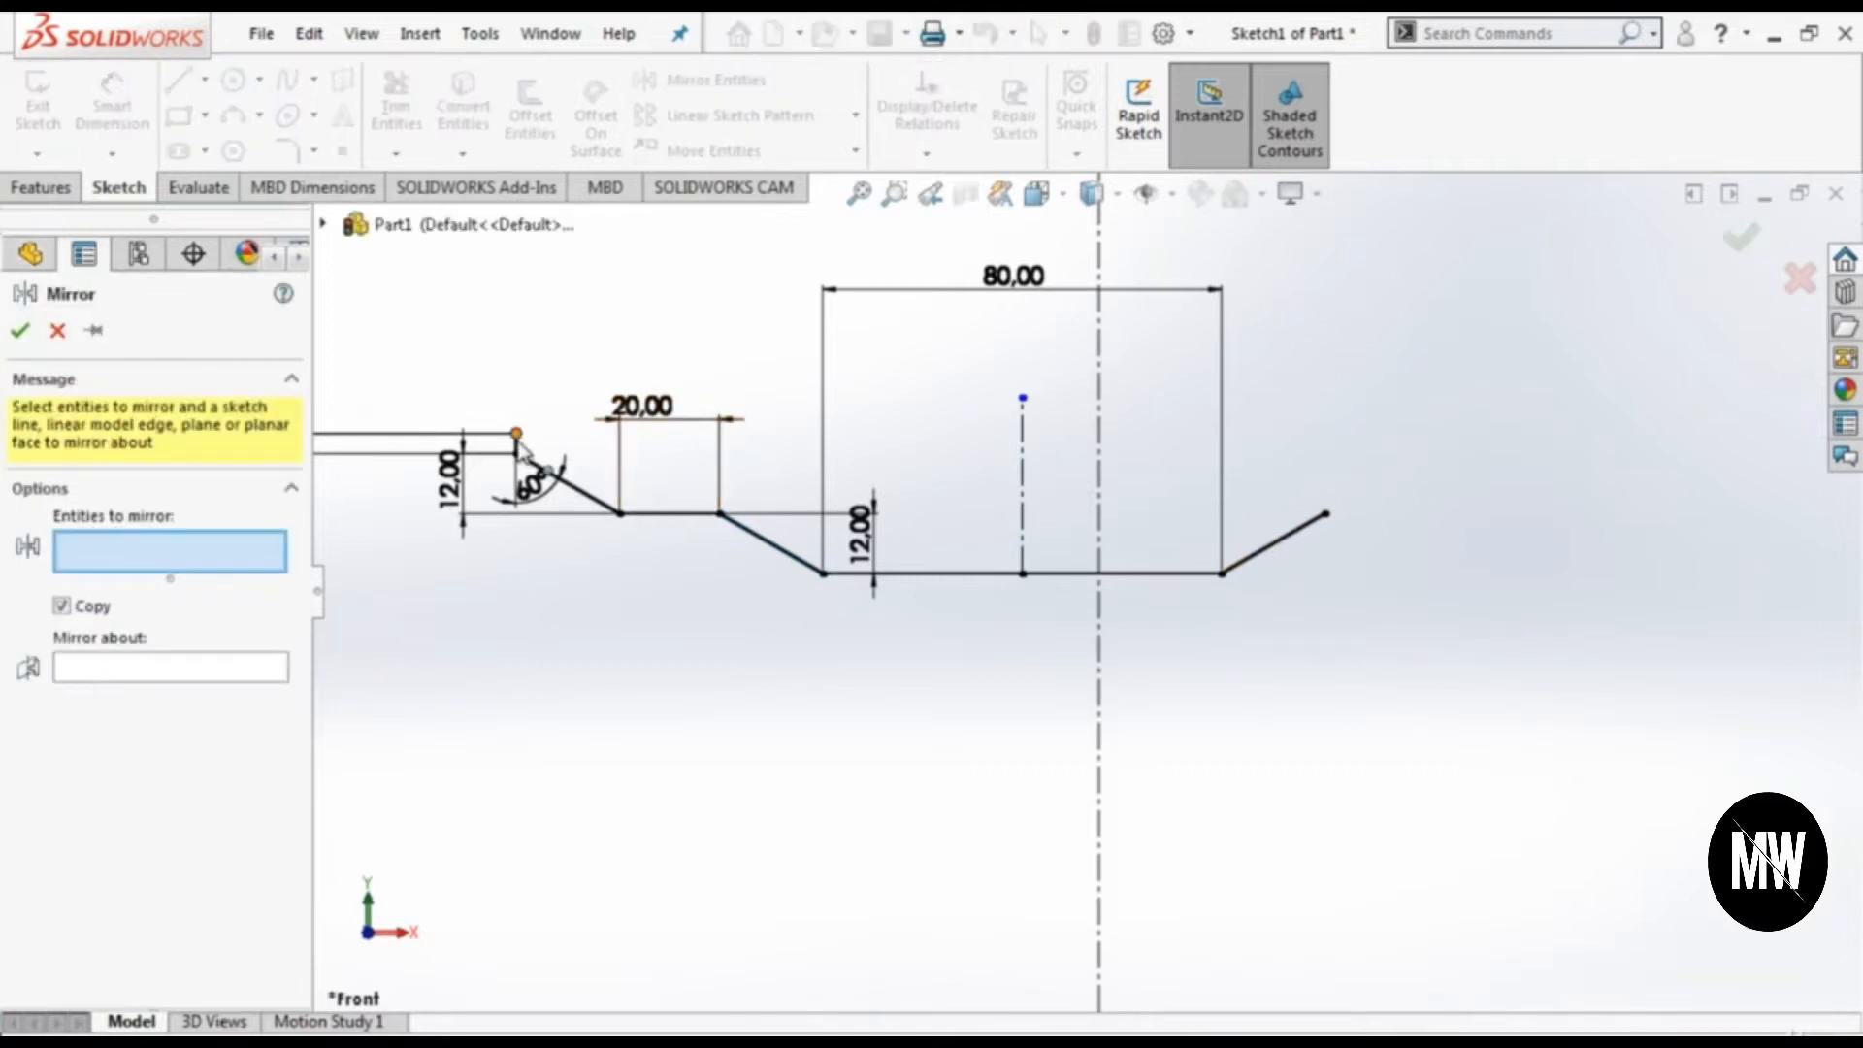
pyautogui.scroll(-5, 517, 442)
pyautogui.click(723, 497)
pyautogui.click(937, 659)
pyautogui.scroll(6, 978, 616)
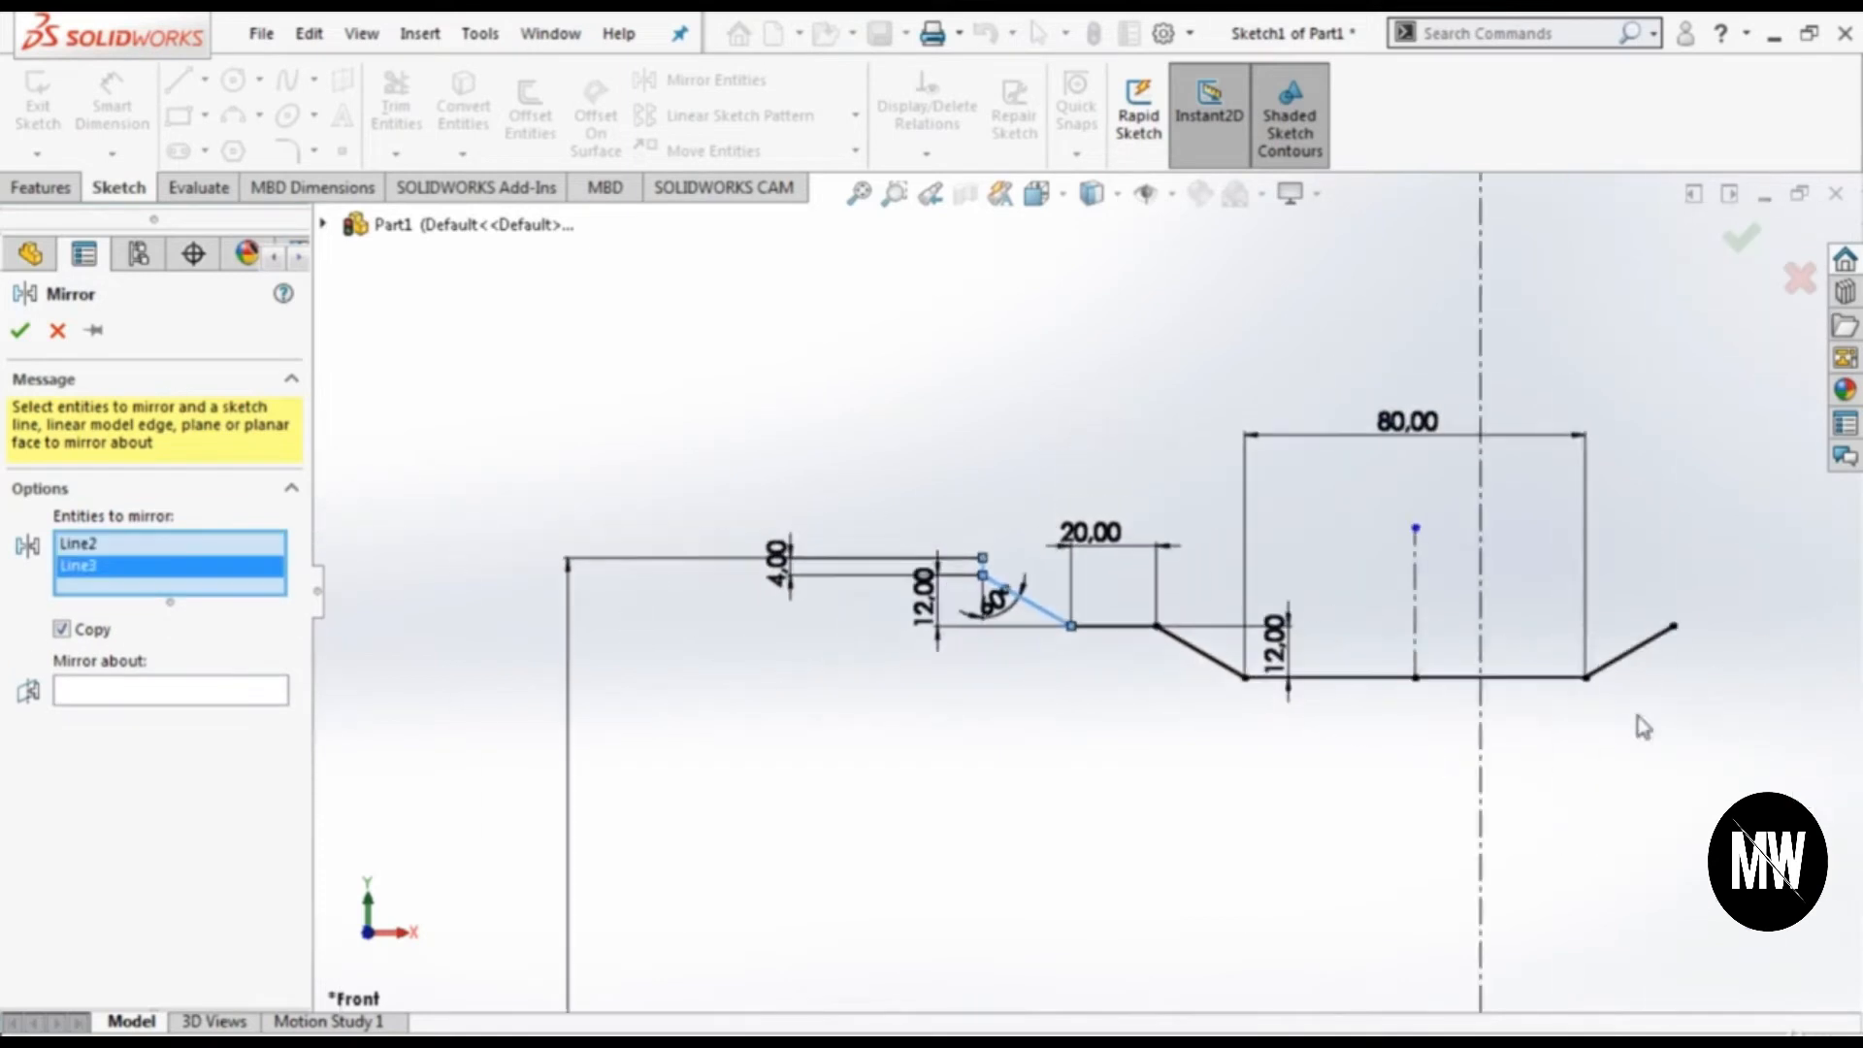
pyautogui.scroll(-2, 1643, 728)
pyautogui.click(1352, 539)
pyautogui.scroll(5, 1085, 591)
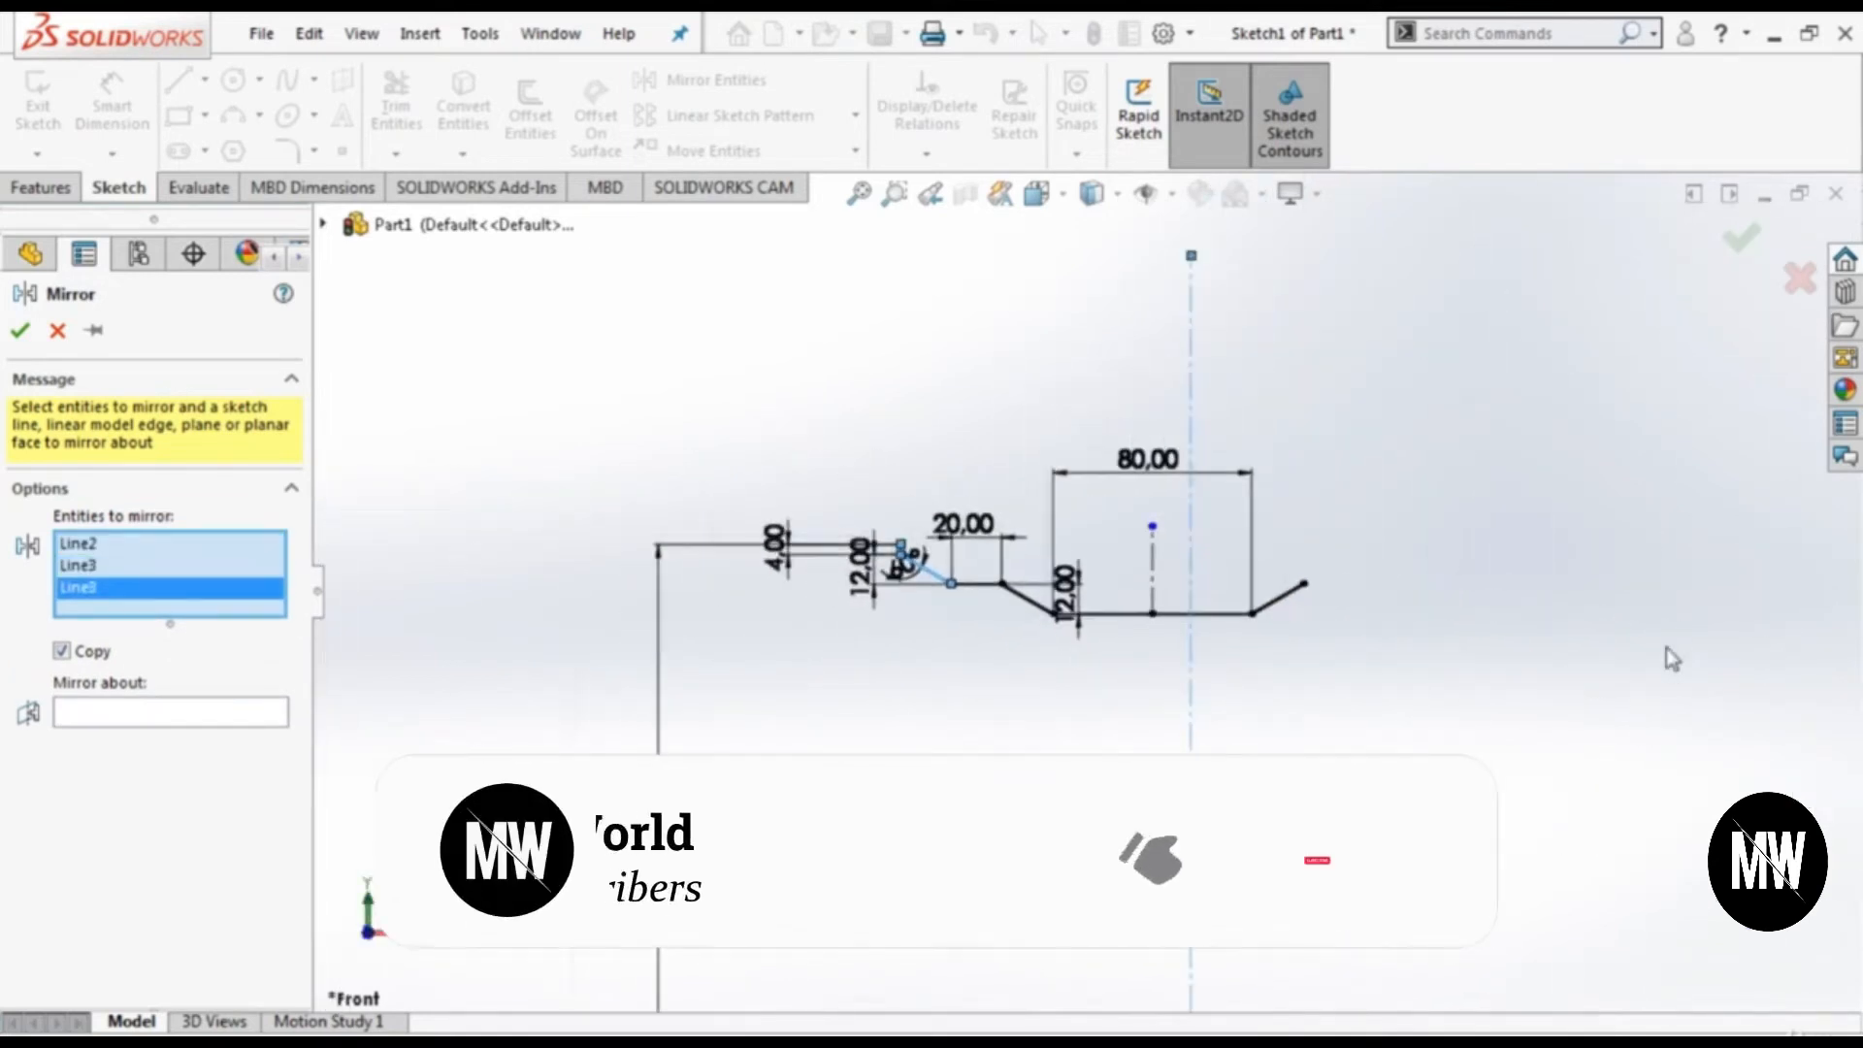
pyautogui.press('Delete')
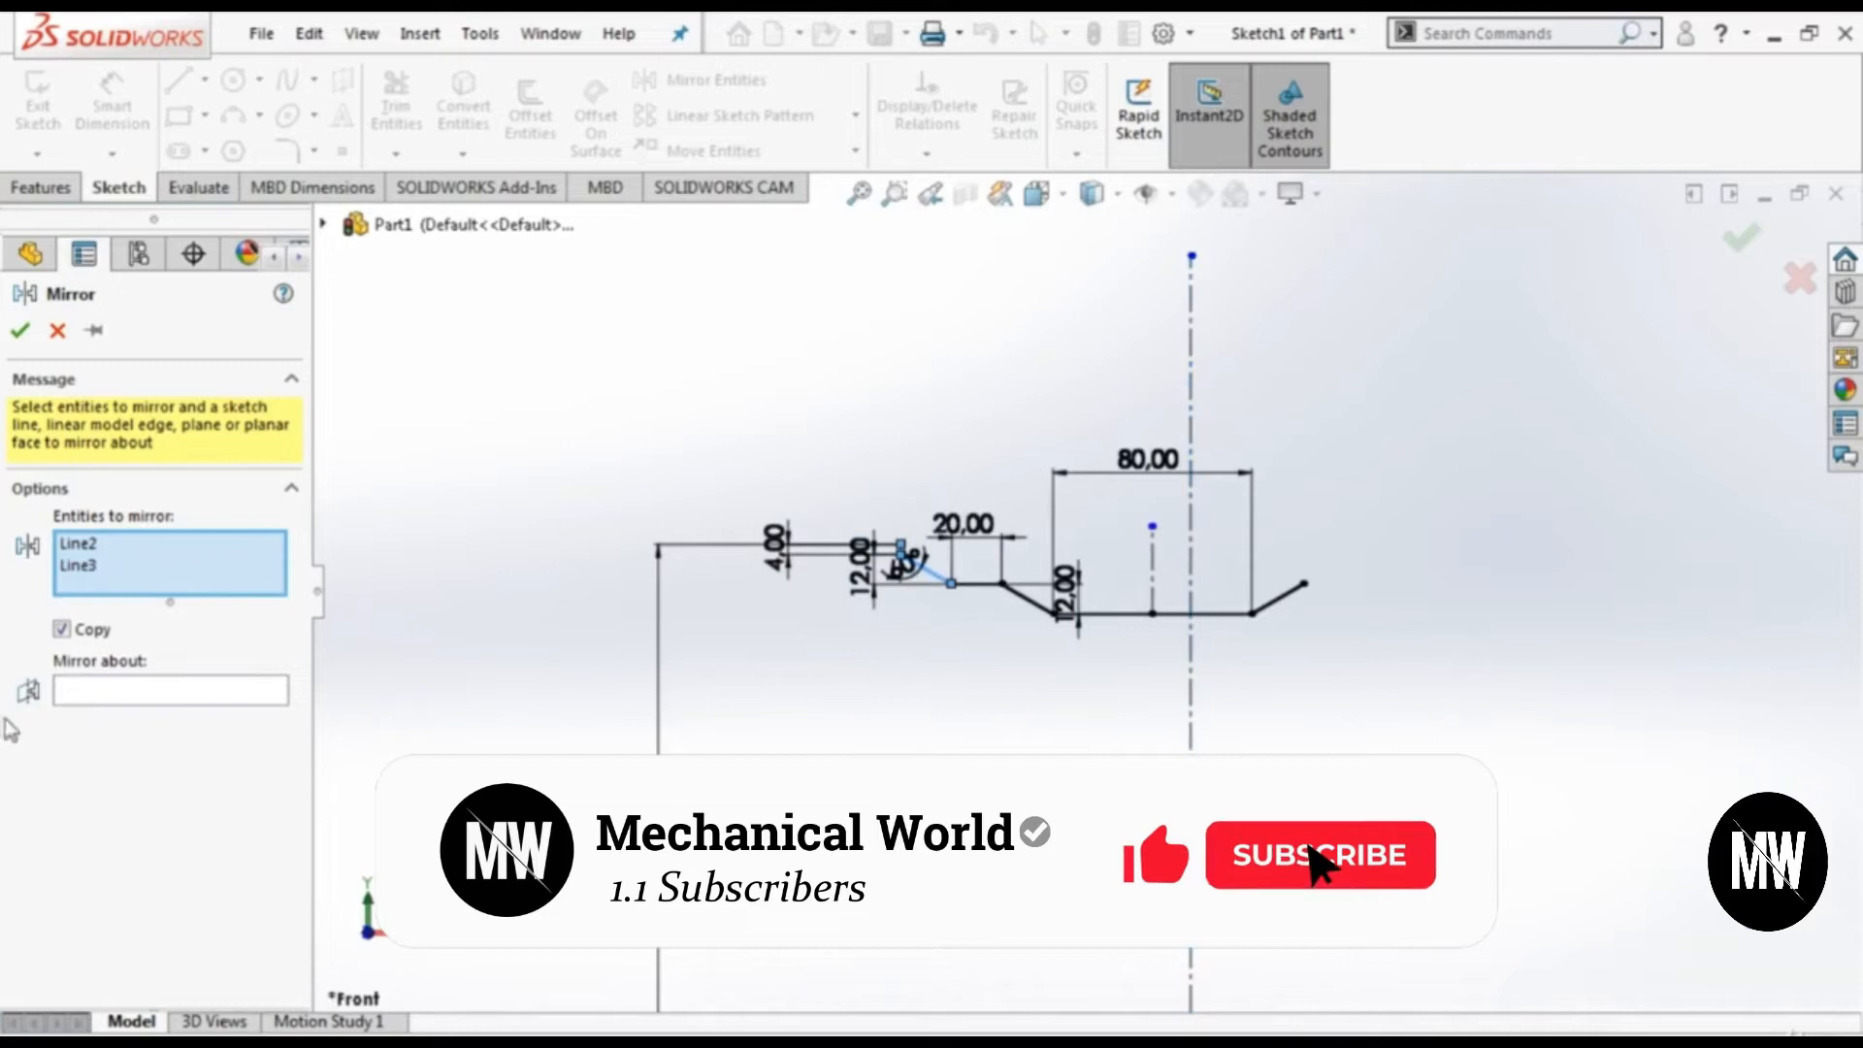
pyautogui.click(137, 690)
pyautogui.click(1192, 568)
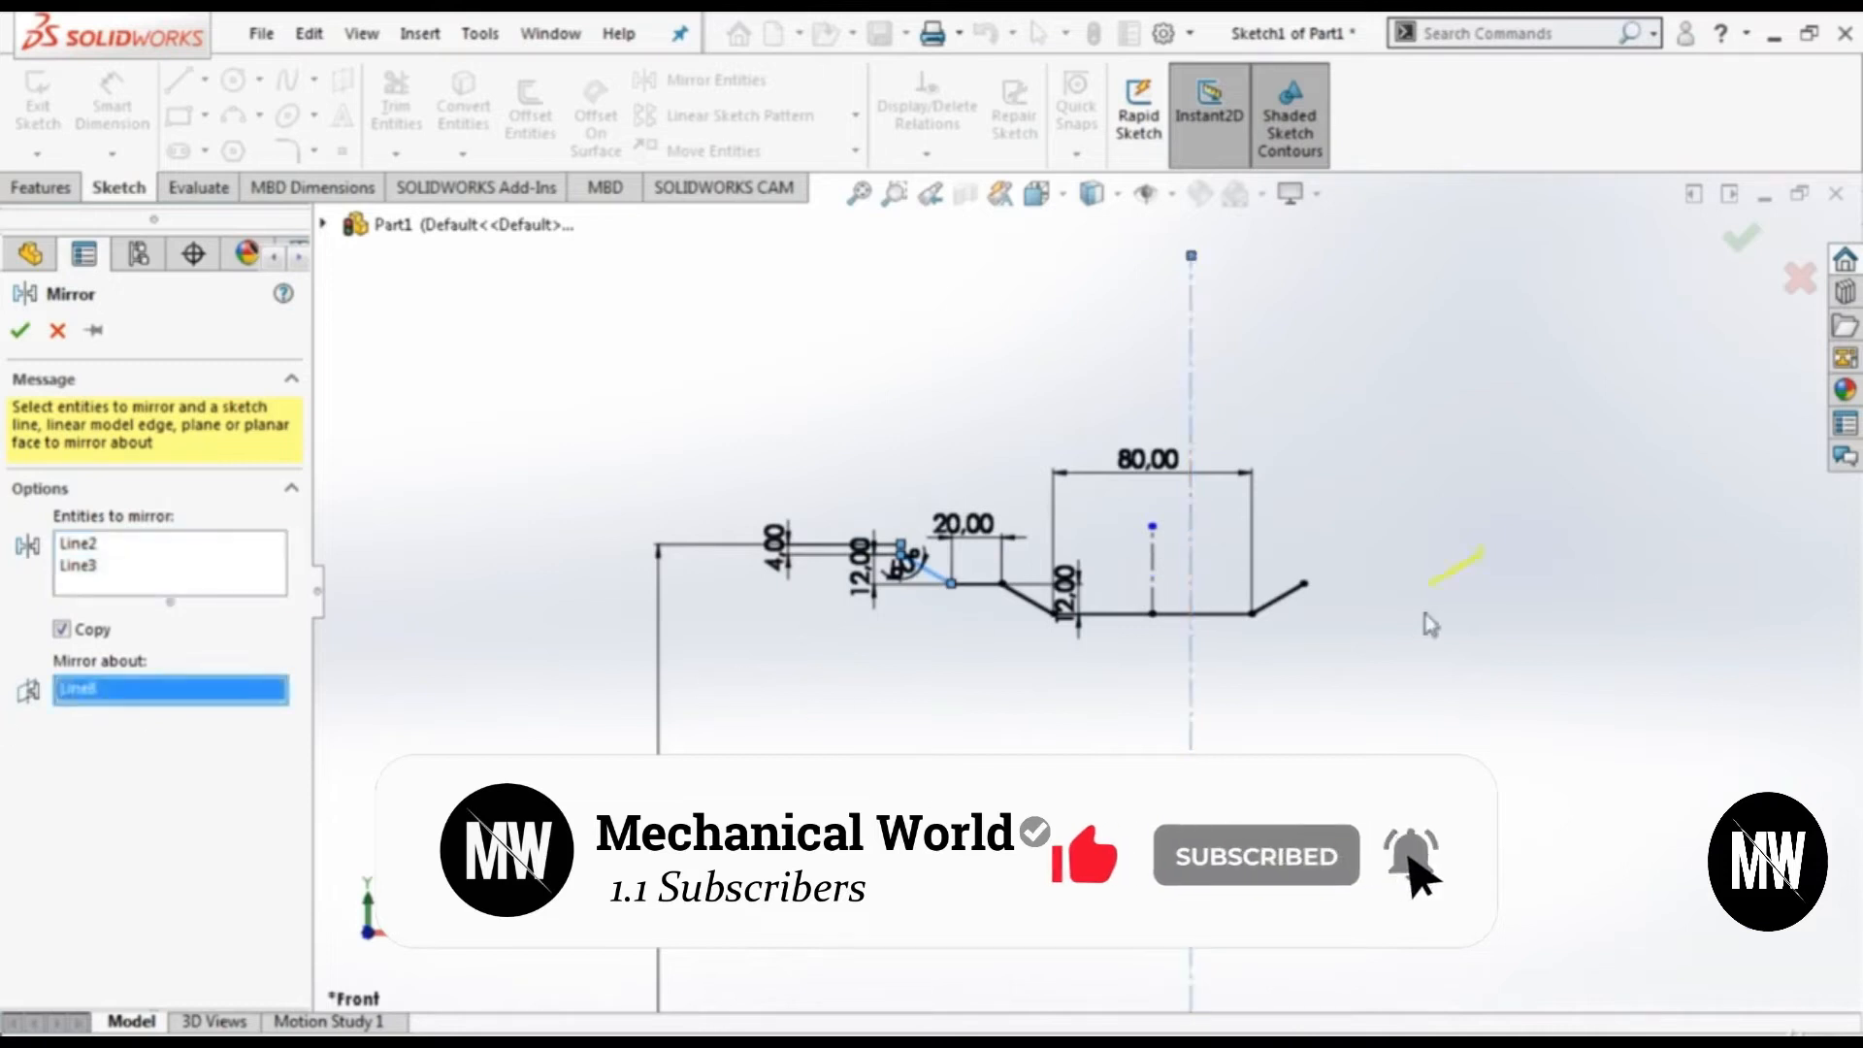
pyautogui.click(20, 330)
# Step: Draw a horizontal line connecting the lower end of the outer mirrored slope to the upper end of the inner mirrored slope
pyautogui.scroll(-3, 1582, 641)
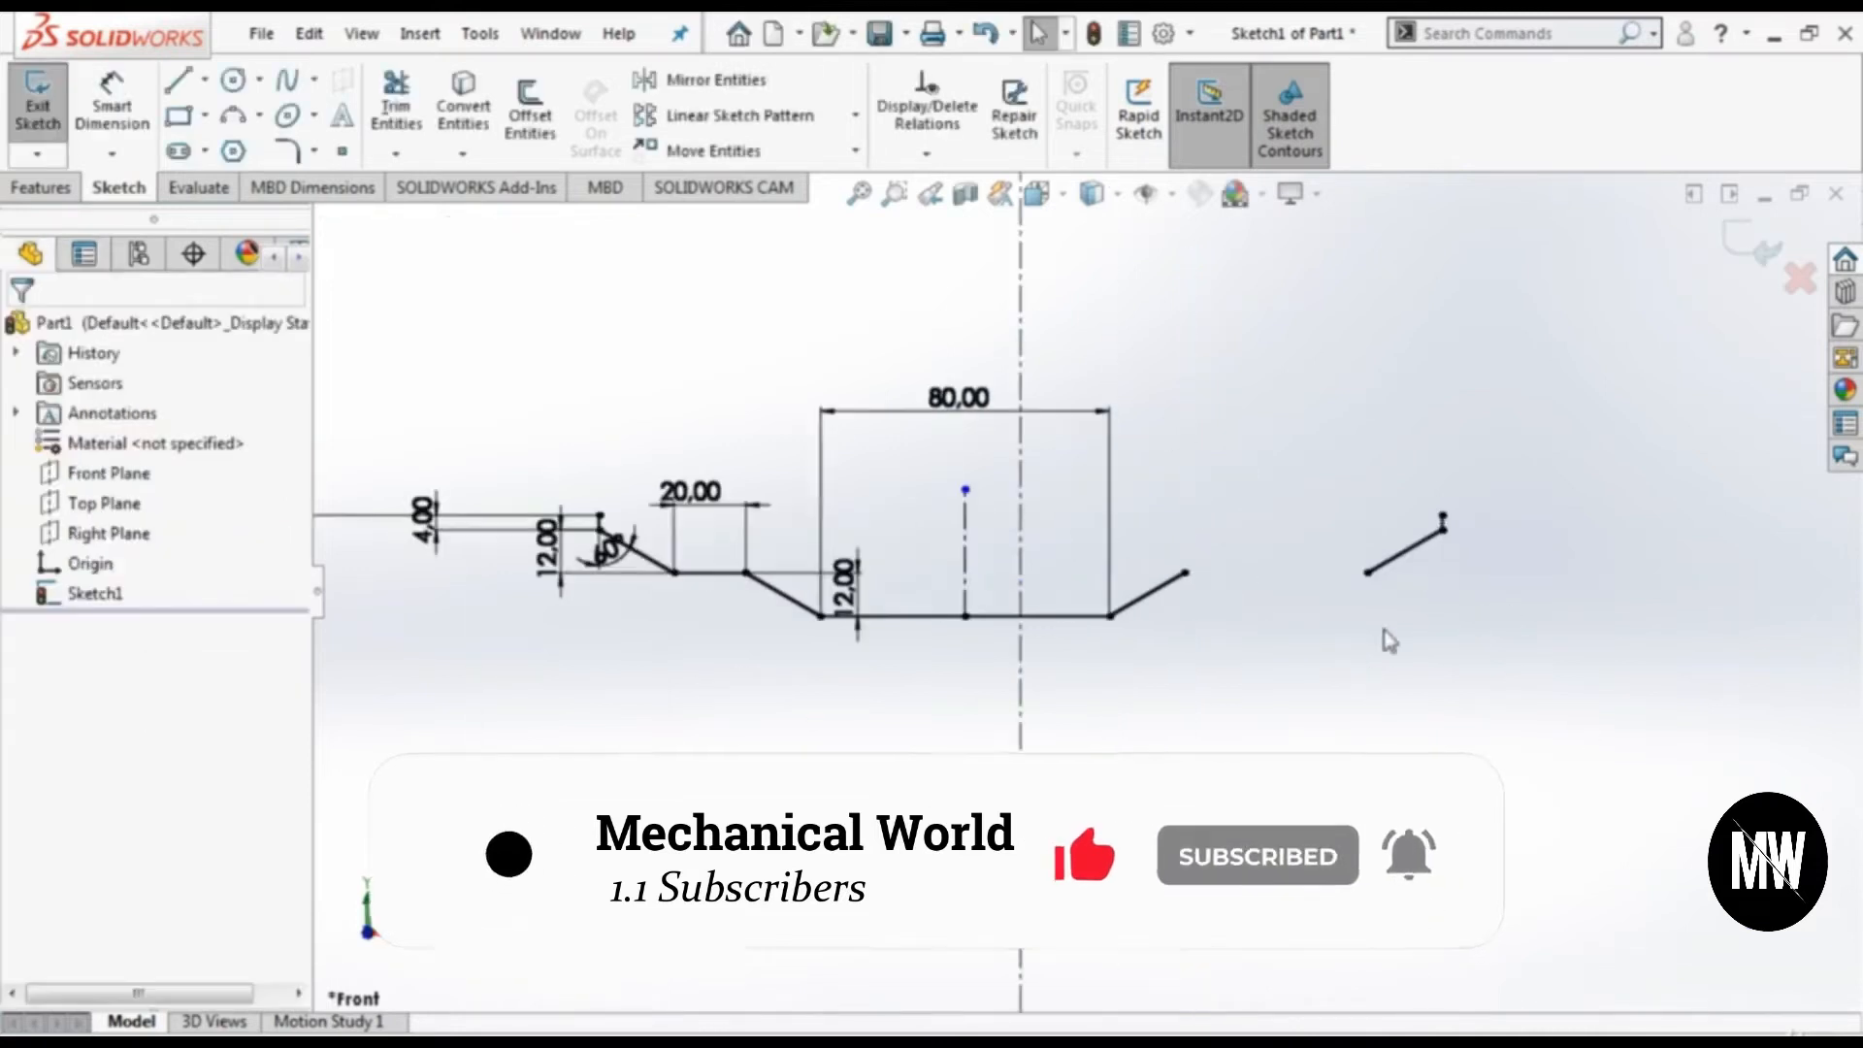
pyautogui.click(178, 79)
pyautogui.click(1368, 573)
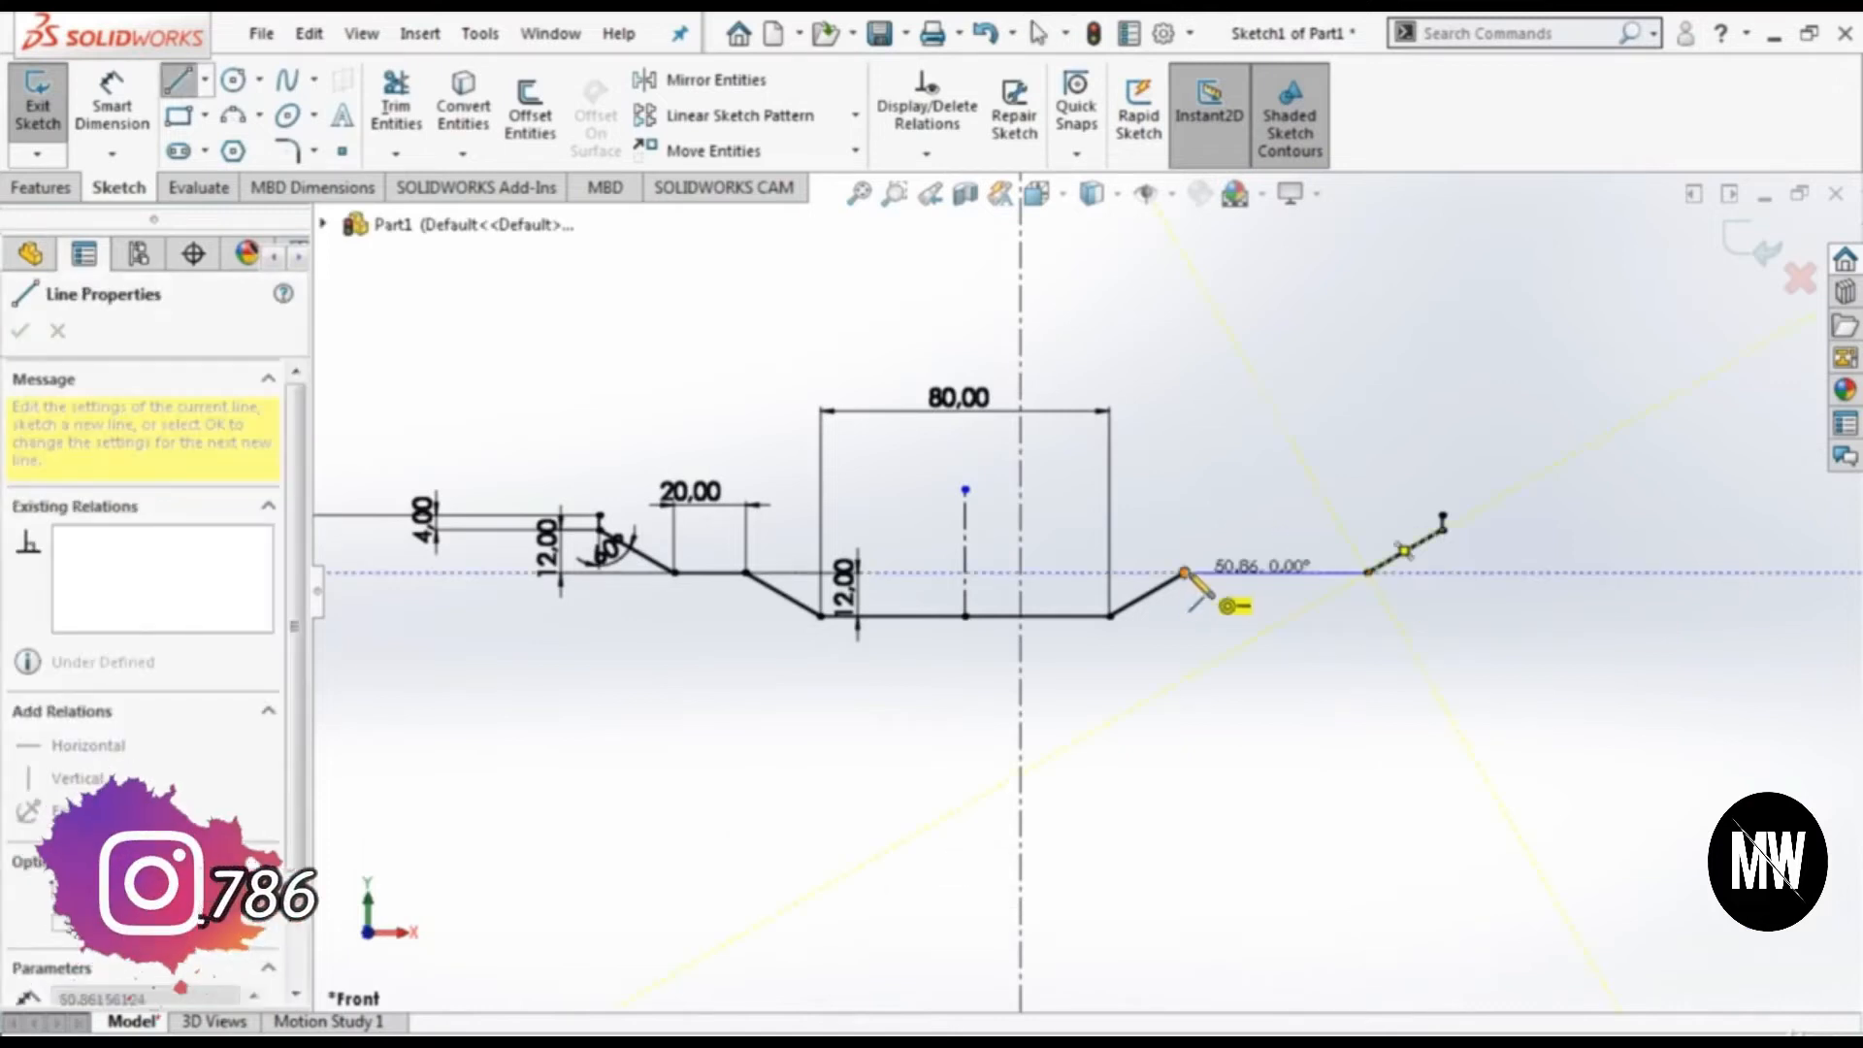
pyautogui.click(1184, 573)
pyautogui.press('Escape')
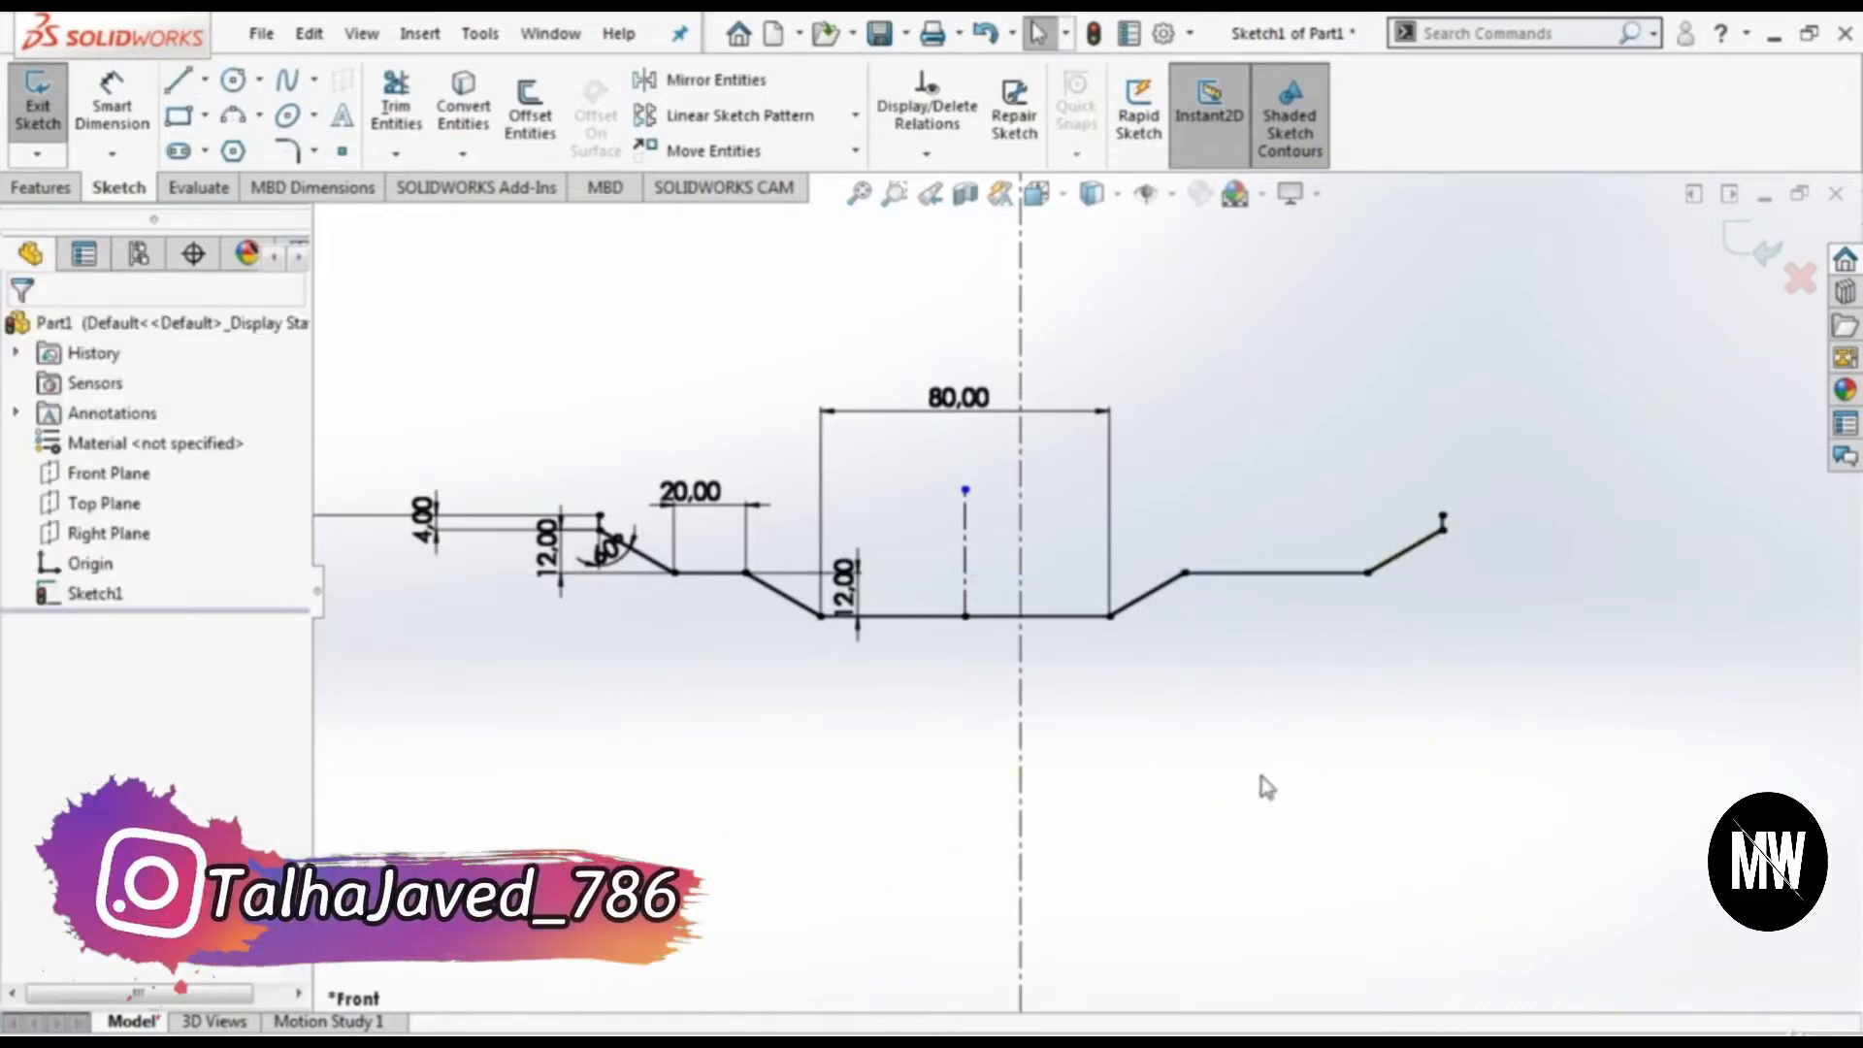
# Step: Exit the sketch and start a thin Revolve of the open profile, without automatic closing, about the horizontal centerline
pyautogui.scroll(3, 1150, 753)
pyautogui.scroll(-2, 1067, 640)
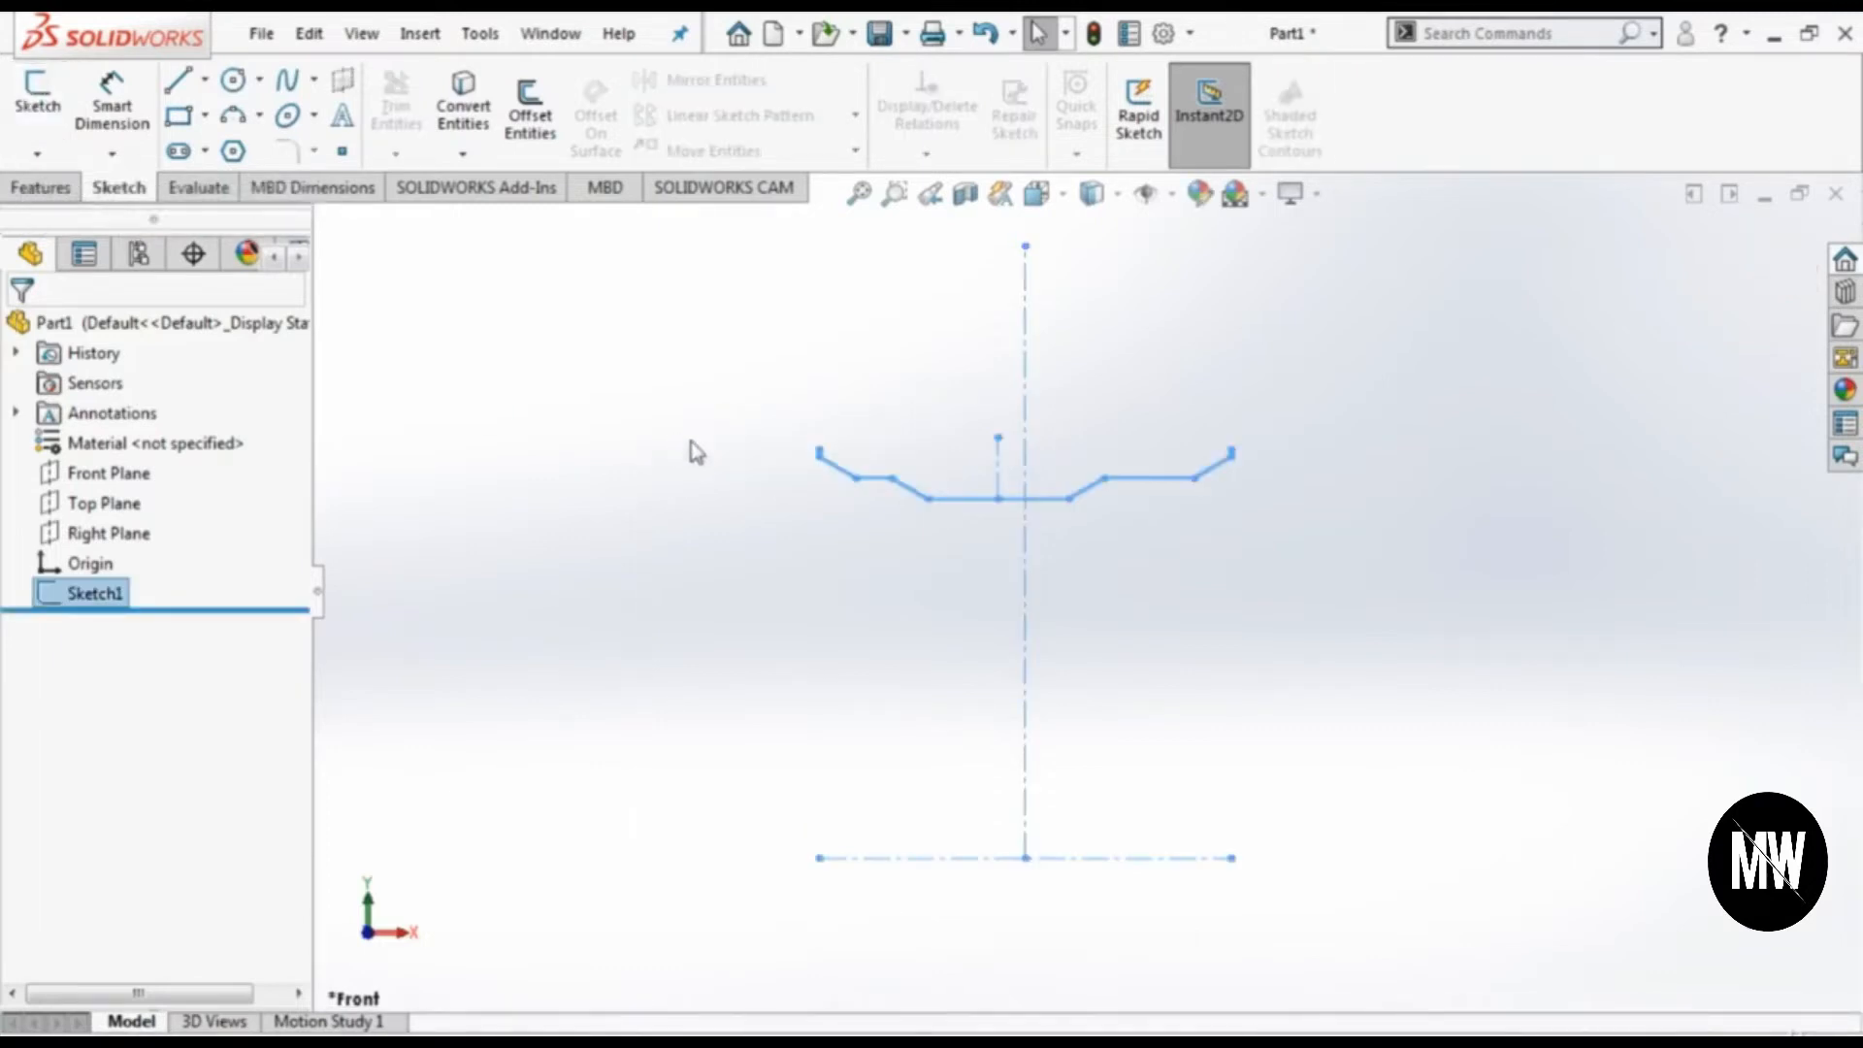
pyautogui.click(41, 192)
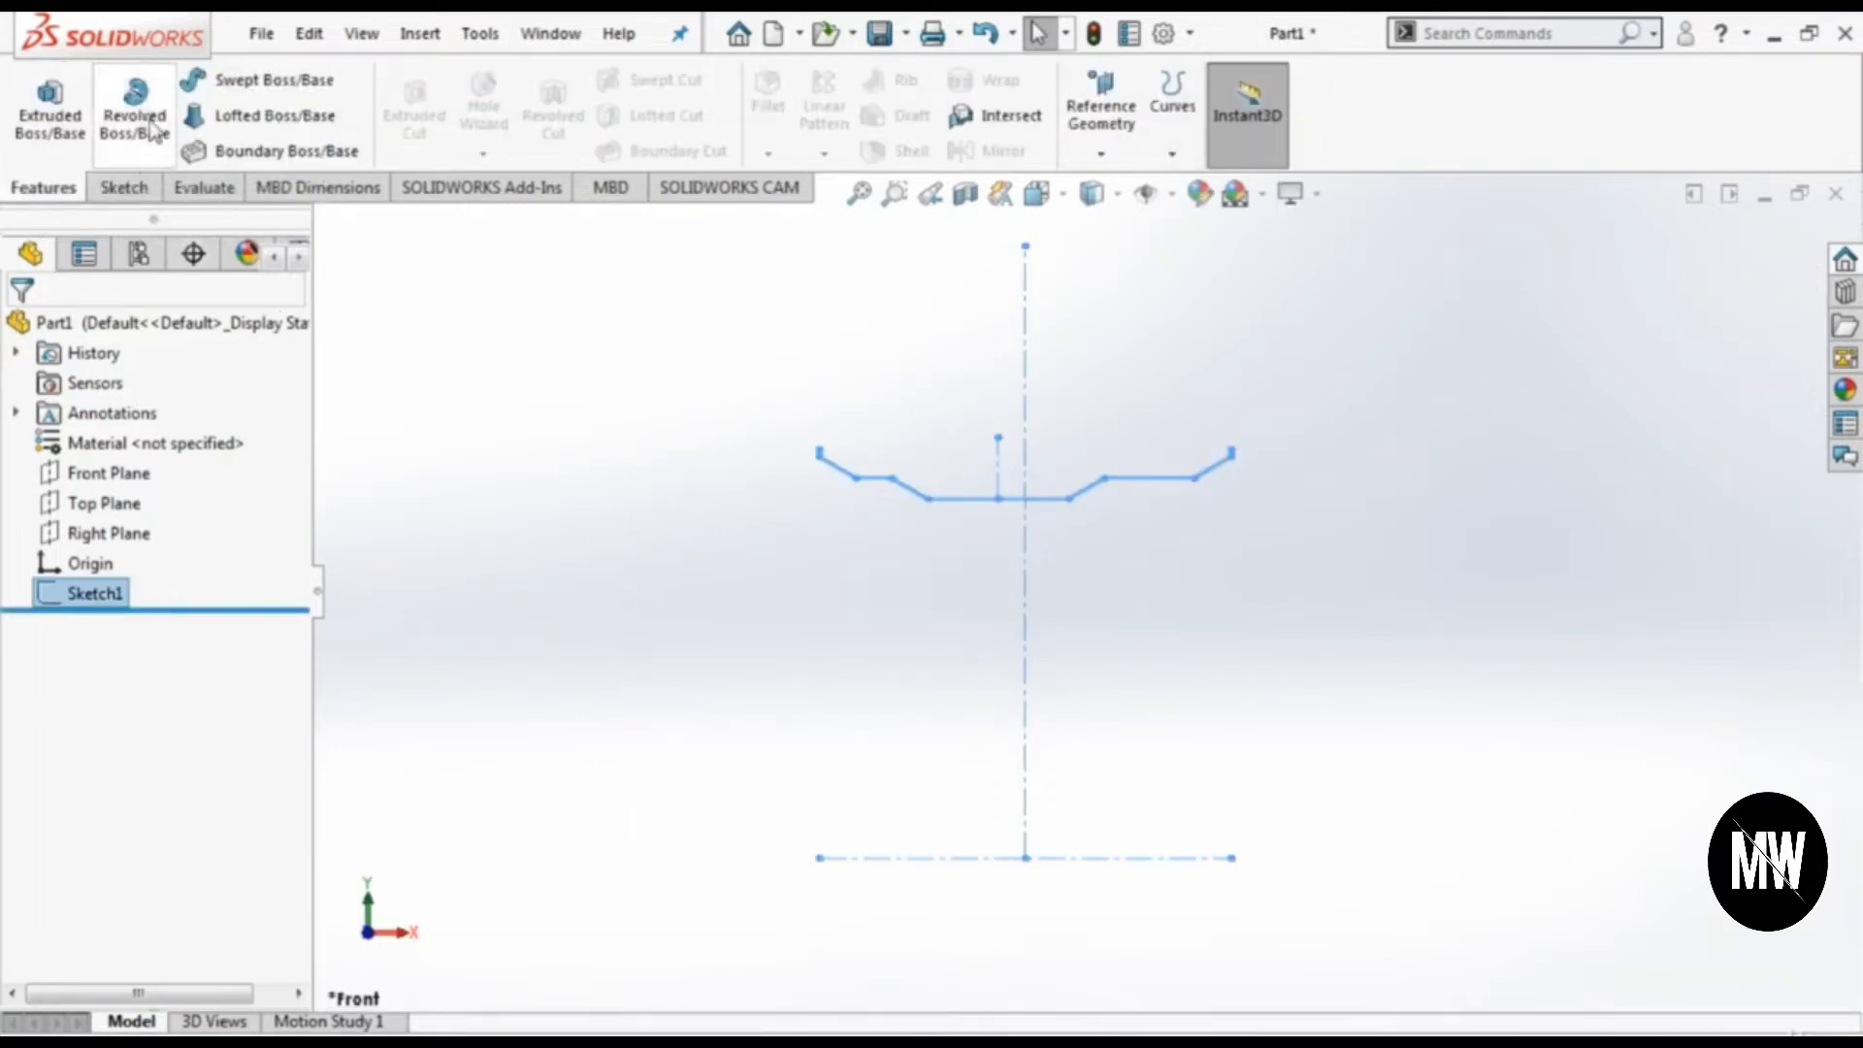
pyautogui.click(152, 129)
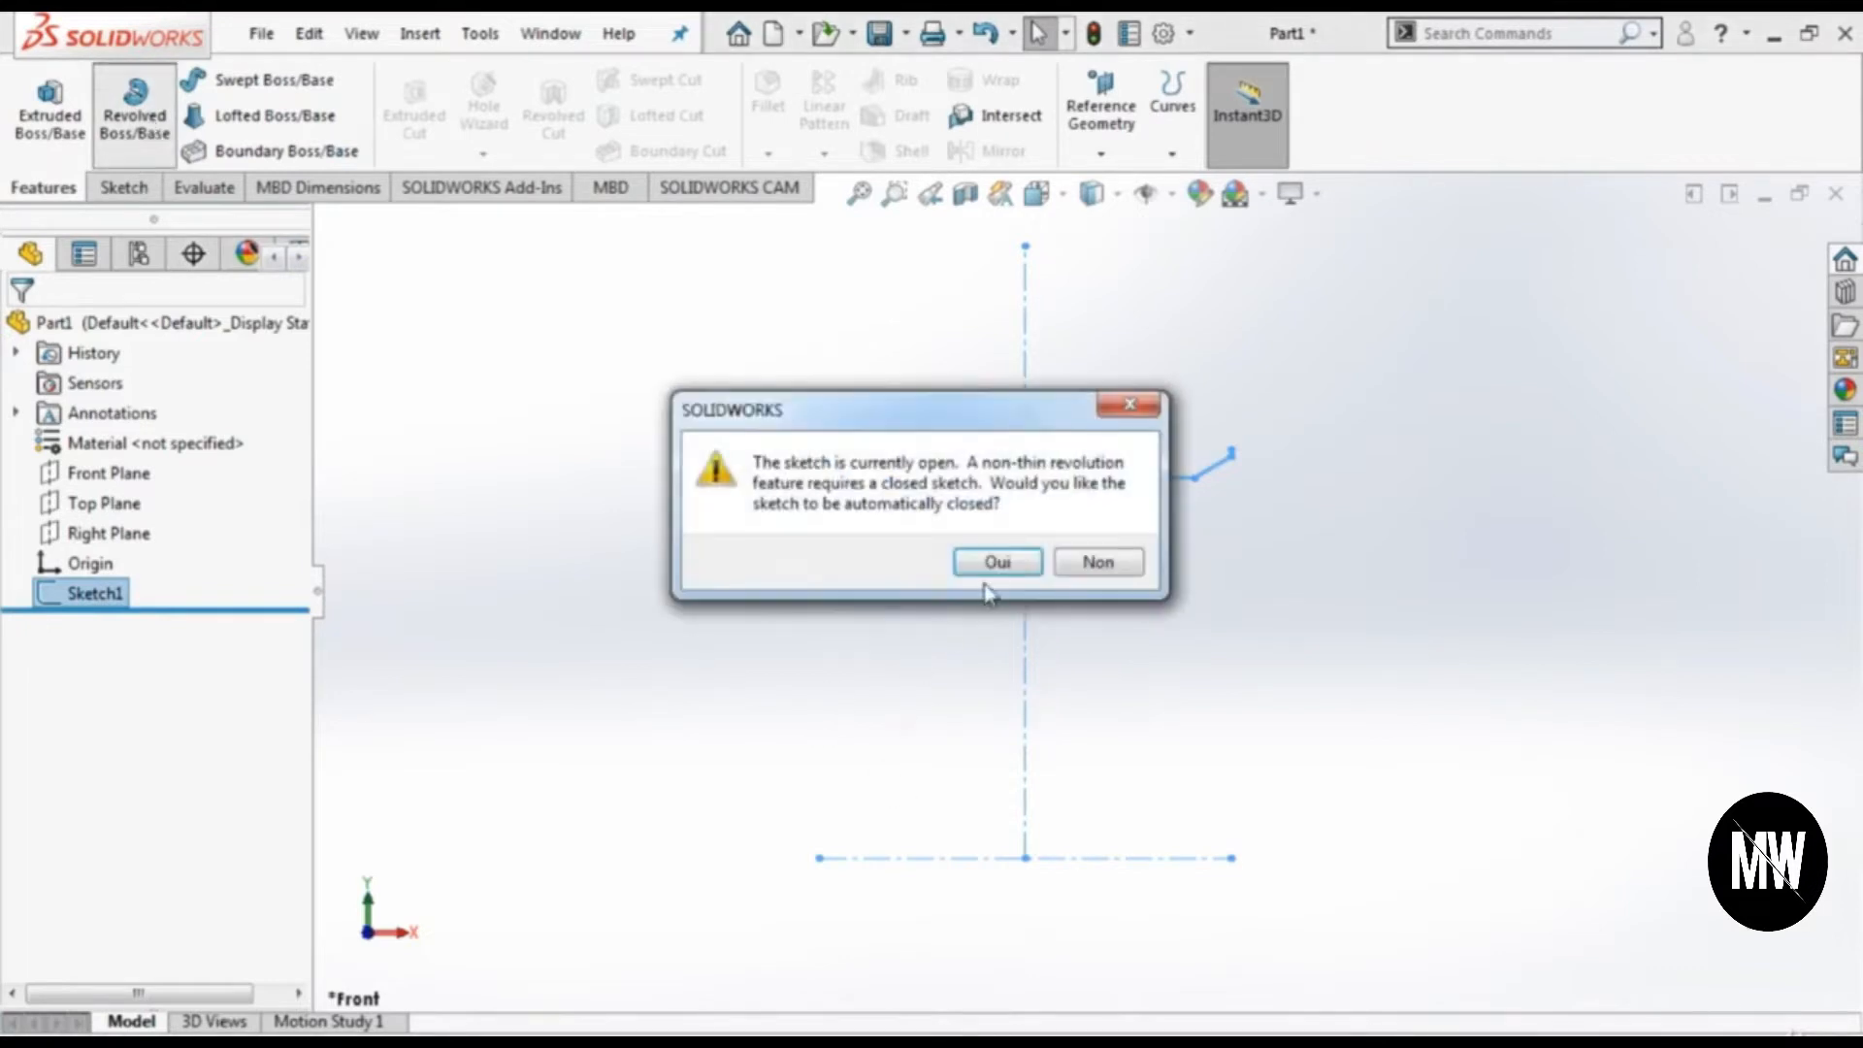
pyautogui.click(1100, 562)
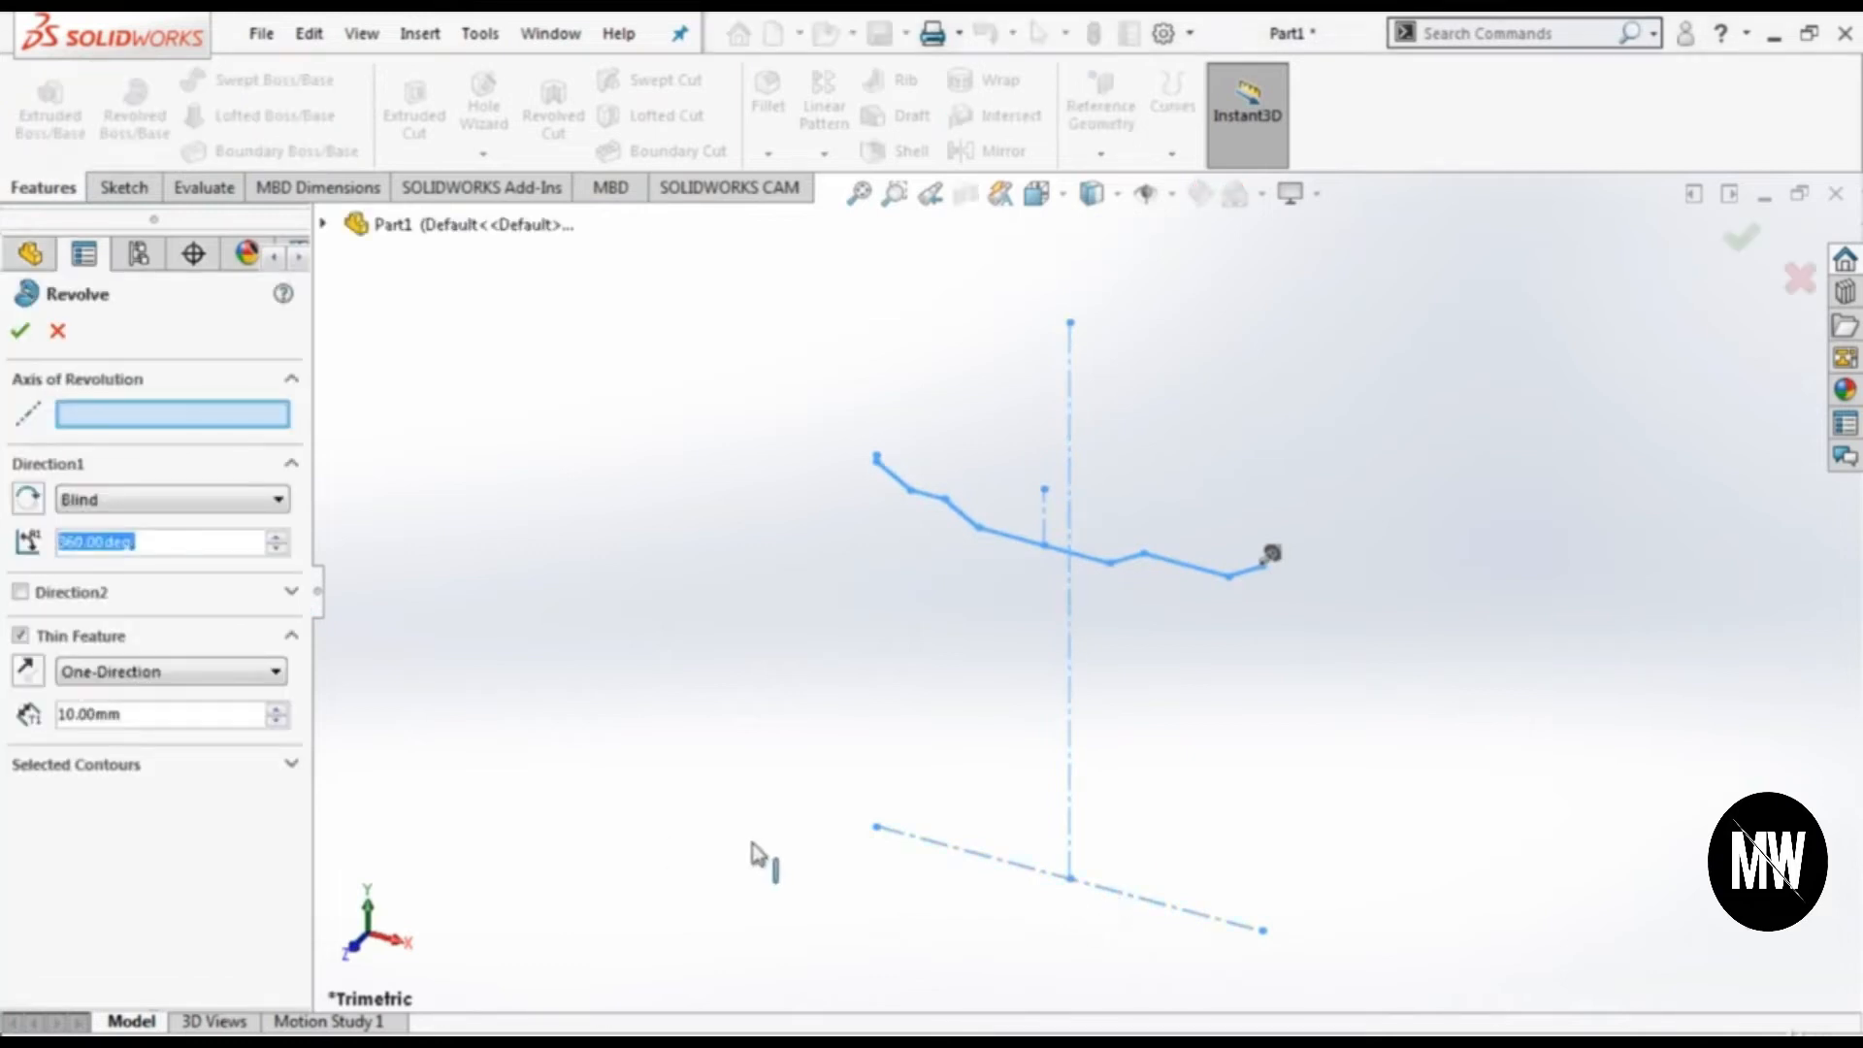
pyautogui.click(930, 842)
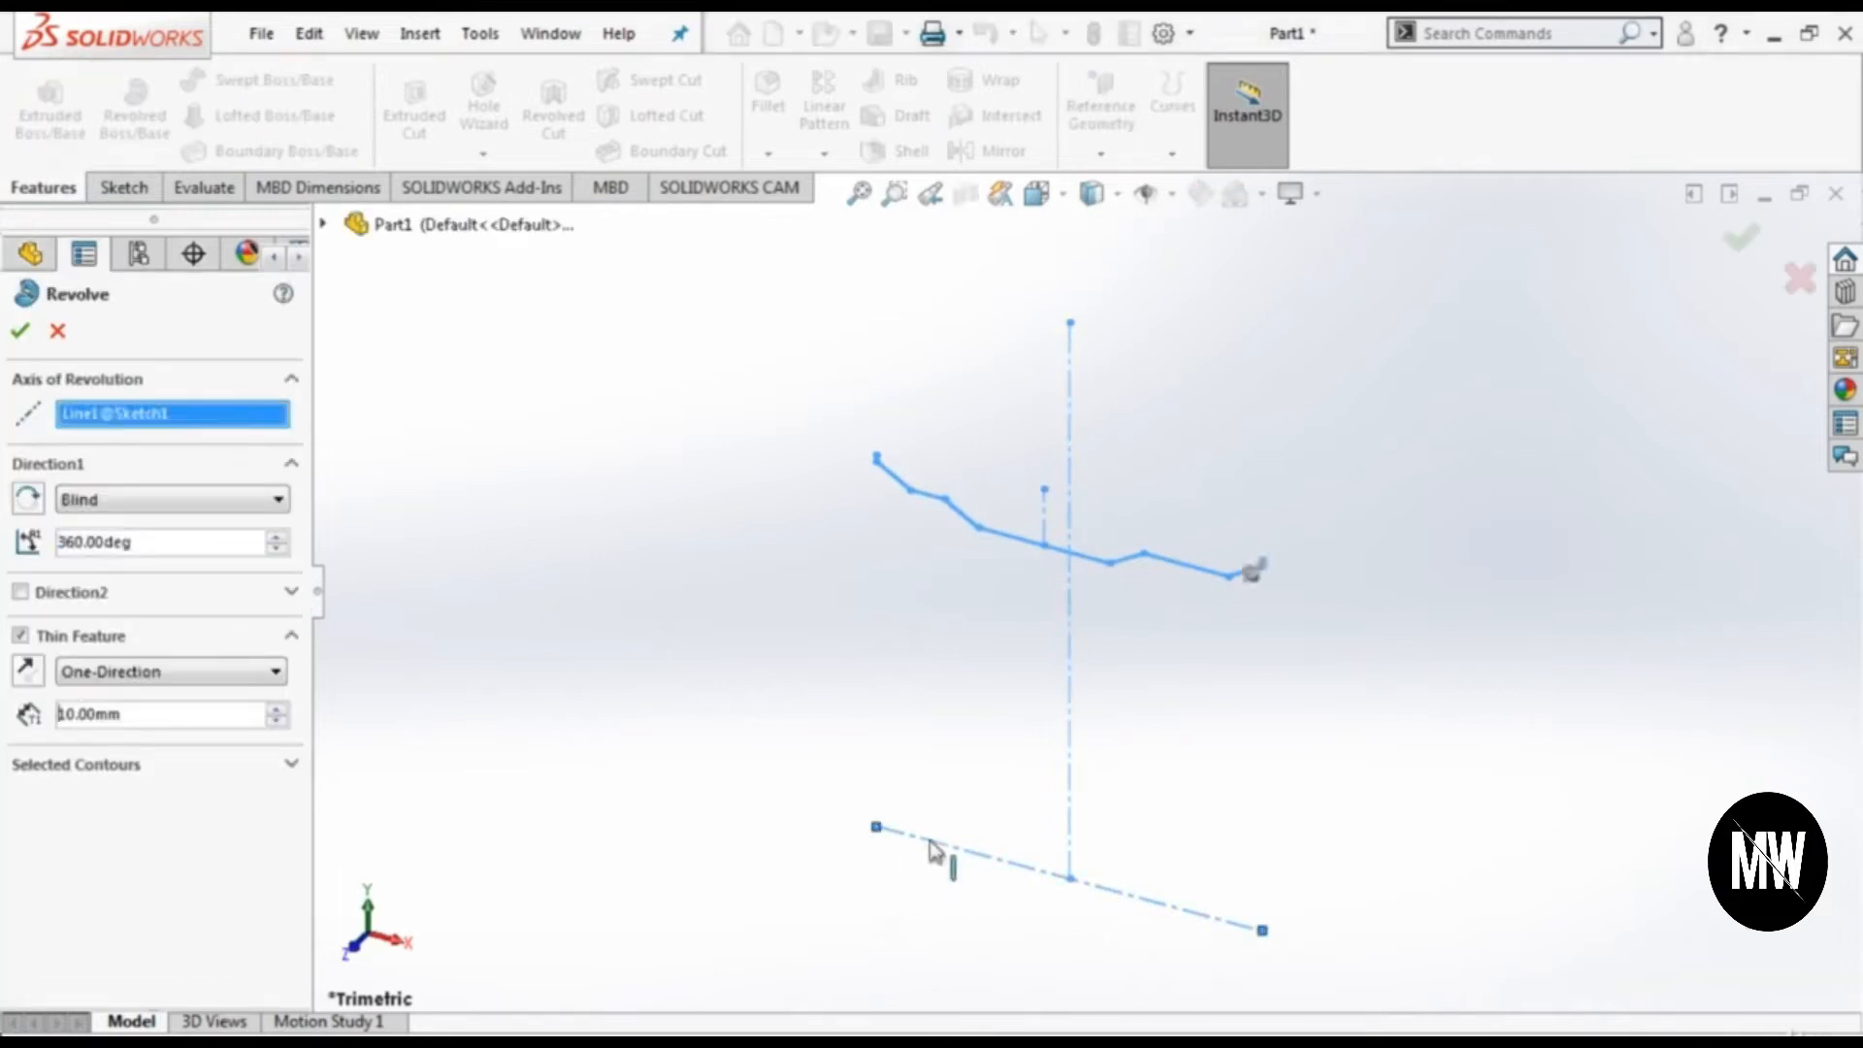
# Step: Set the thin revolve's one-direction wall thickness to 3 mm and create the feature
pyautogui.click(64, 713)
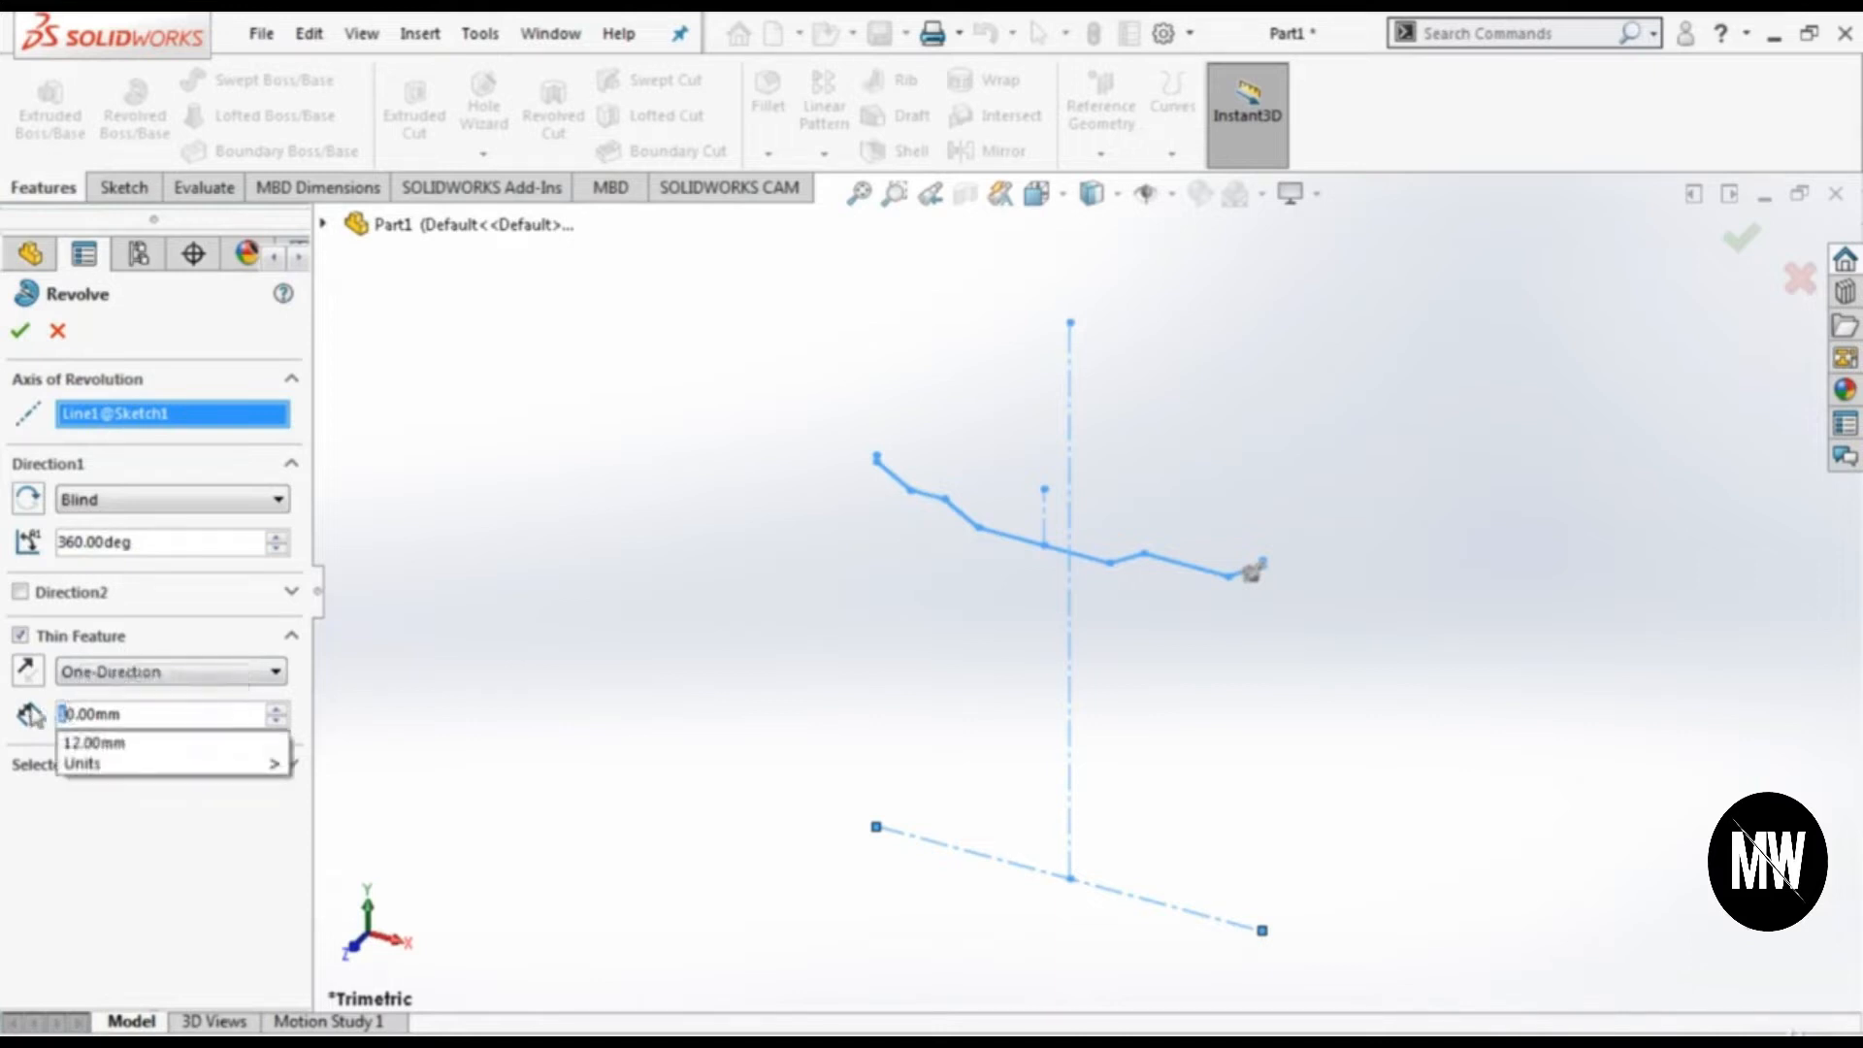
pyautogui.write('3')
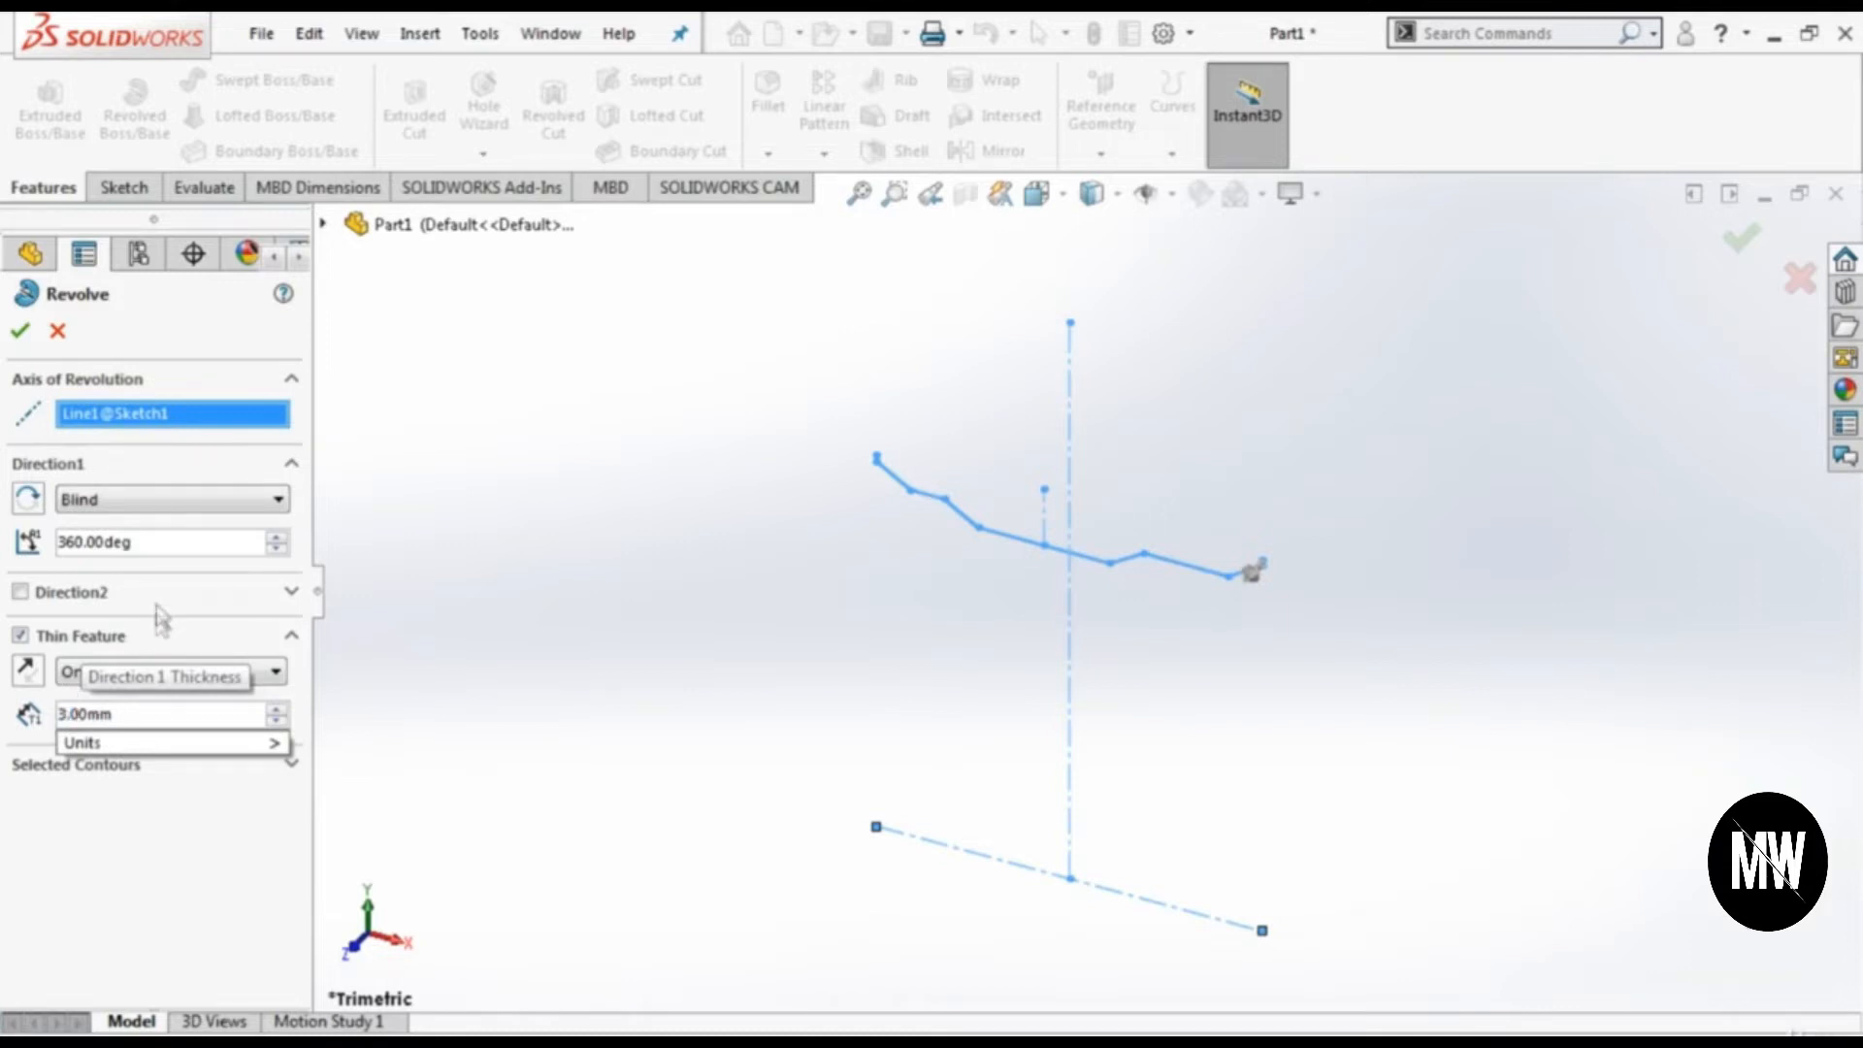
pyautogui.press('Return')
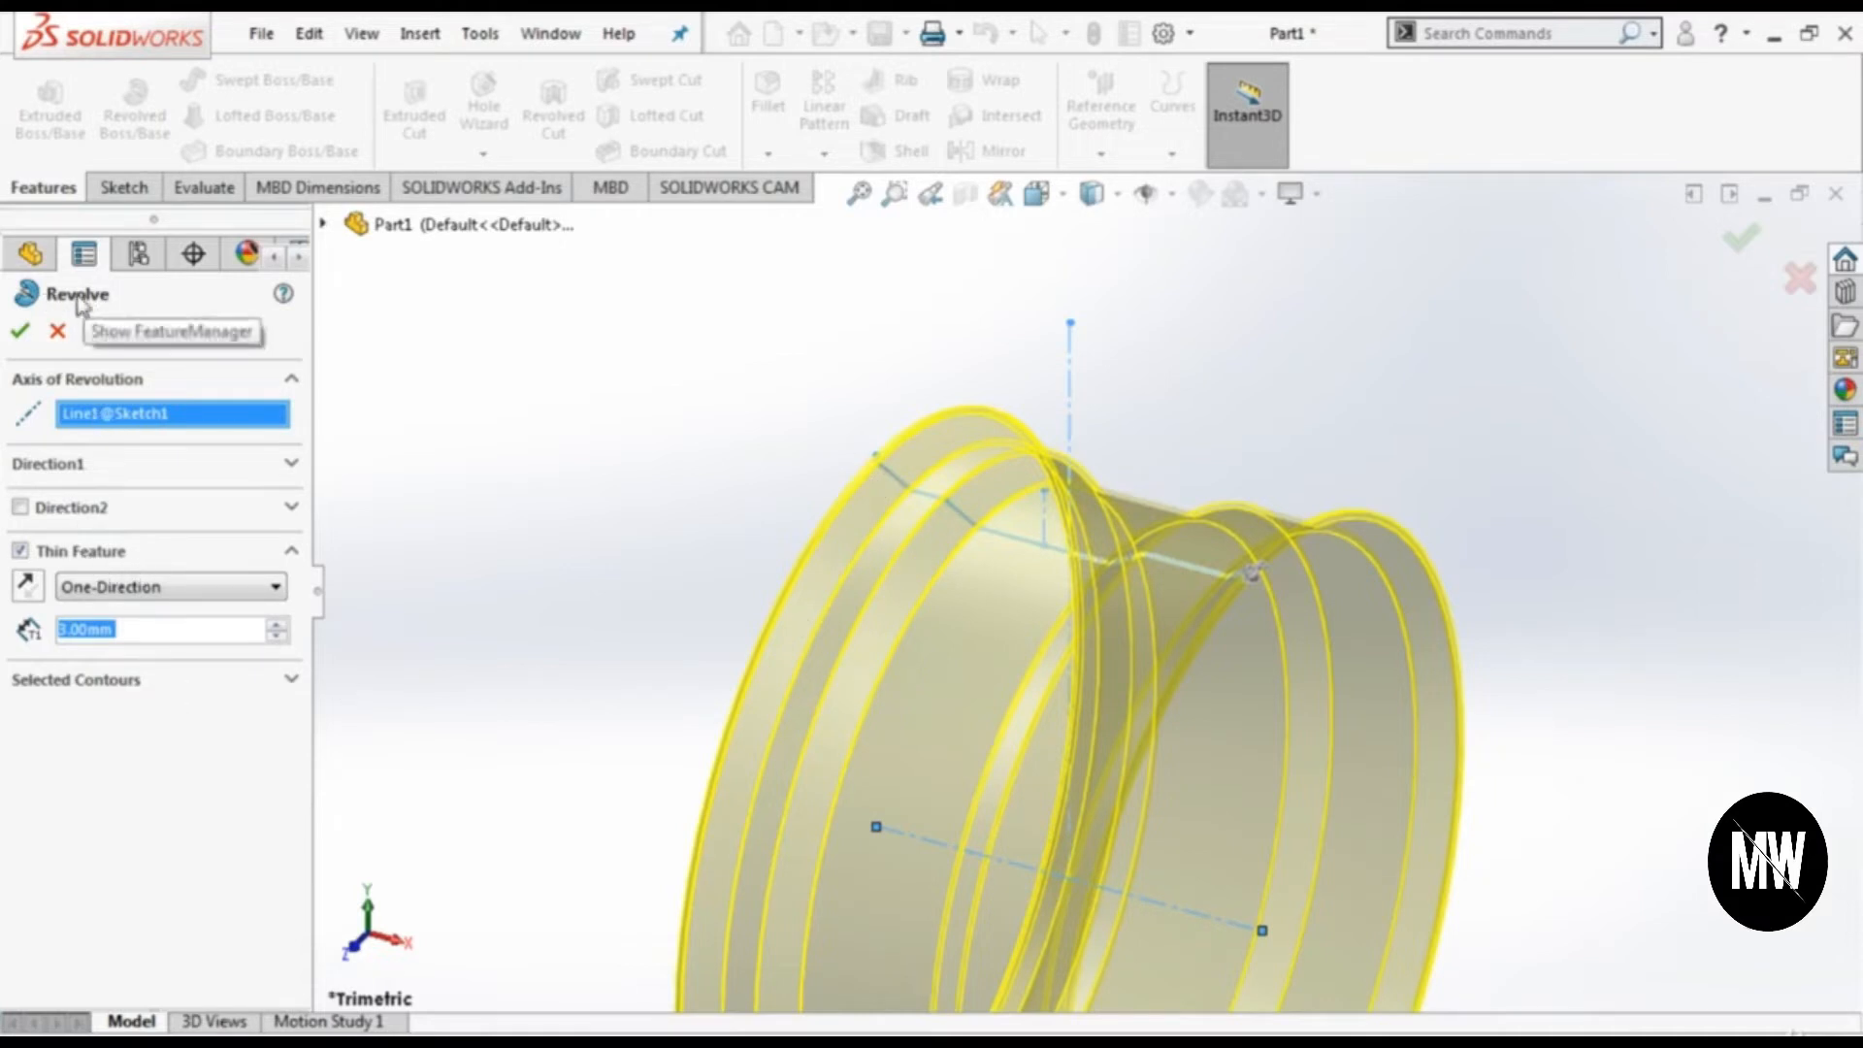
pyautogui.click(20, 331)
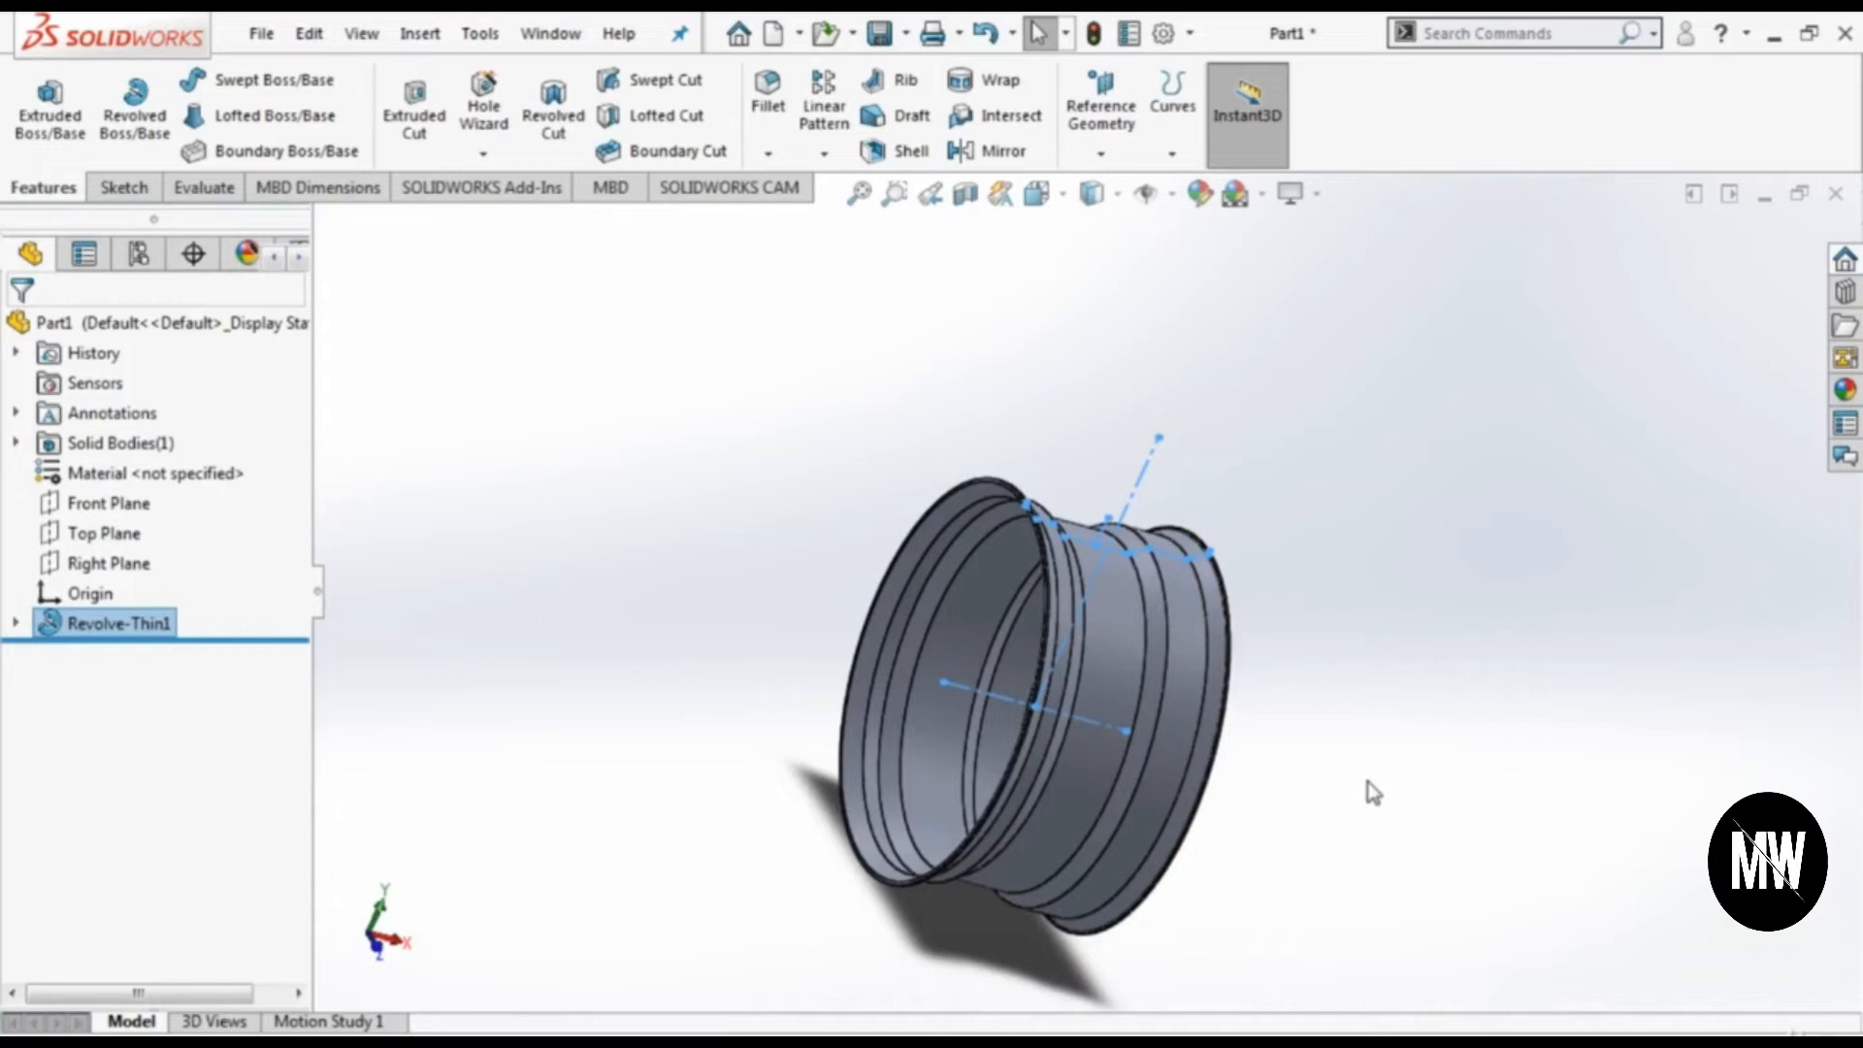
pyautogui.moveTo(1373, 793); pyautogui.dragTo(1368, 752, button='middle')
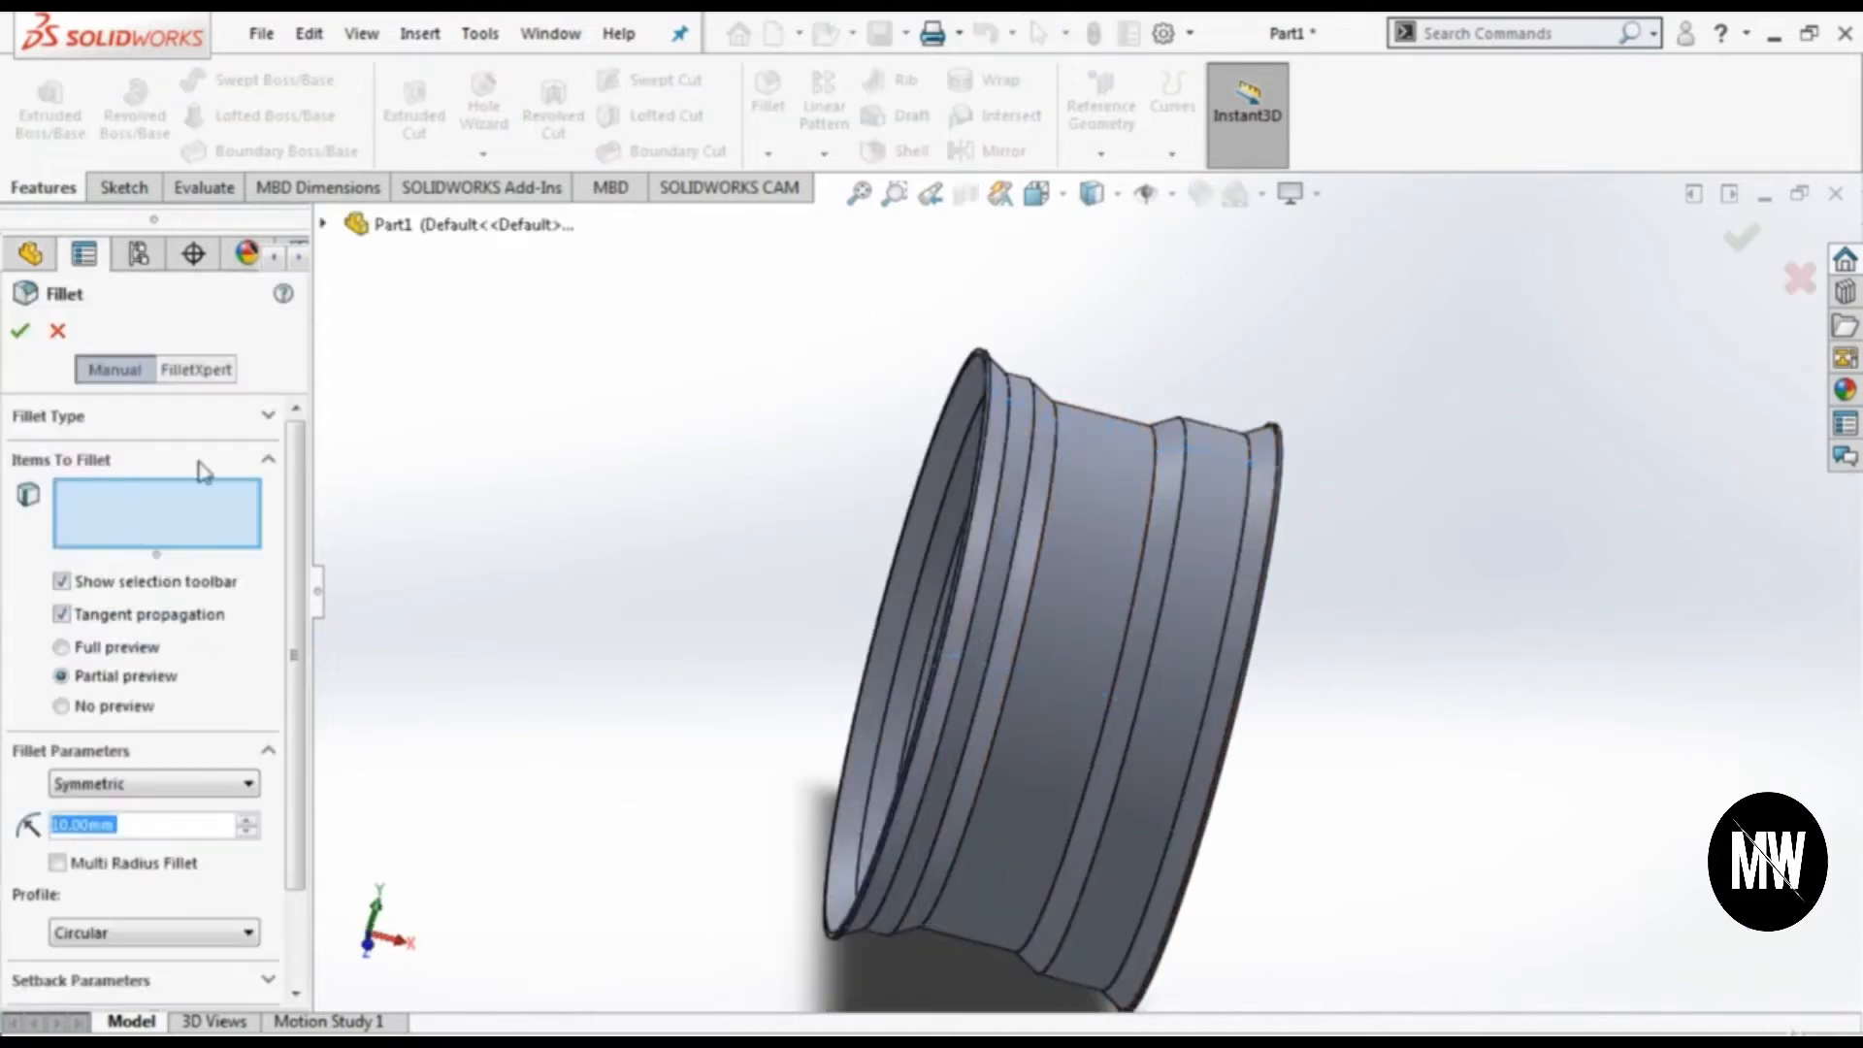
# Step: Fillet the whole Revolve-Thin1 feature with a symmetric 1 mm radius
pyautogui.click(324, 226)
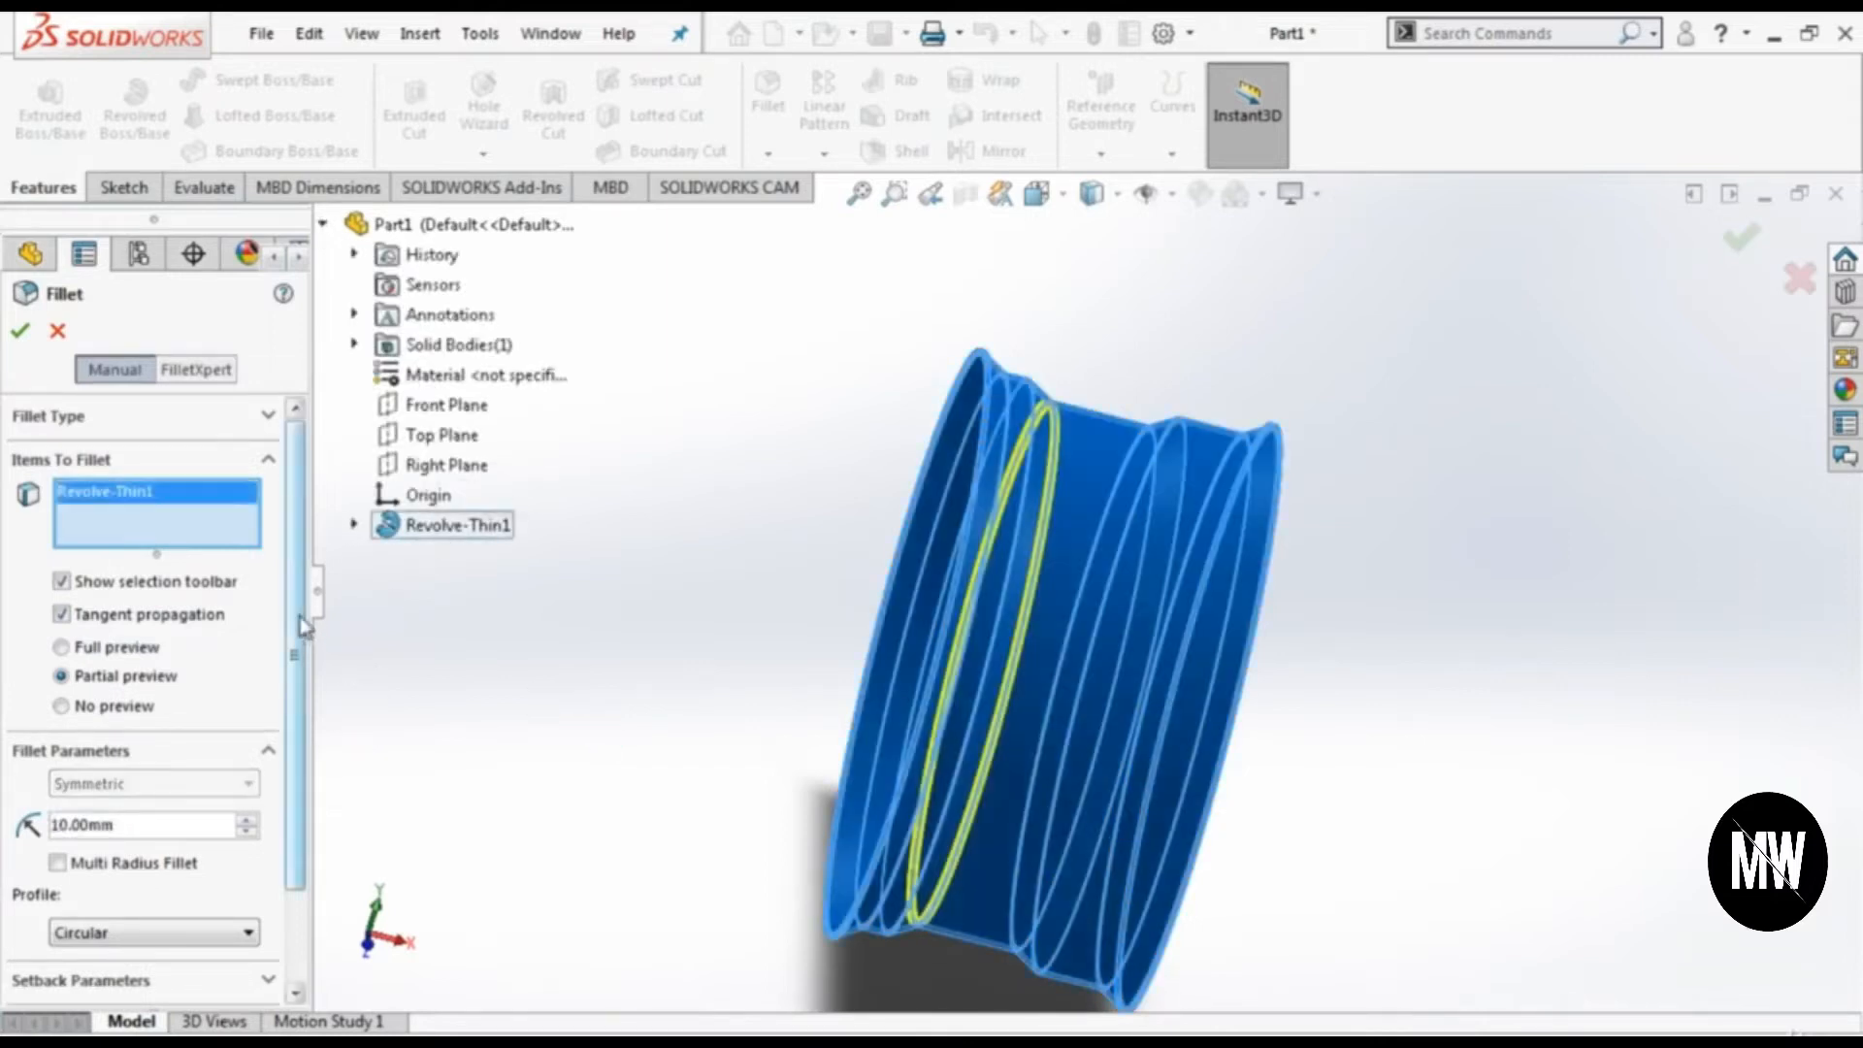
pyautogui.scroll(-3, 170, 772)
pyautogui.rightClick(61, 708)
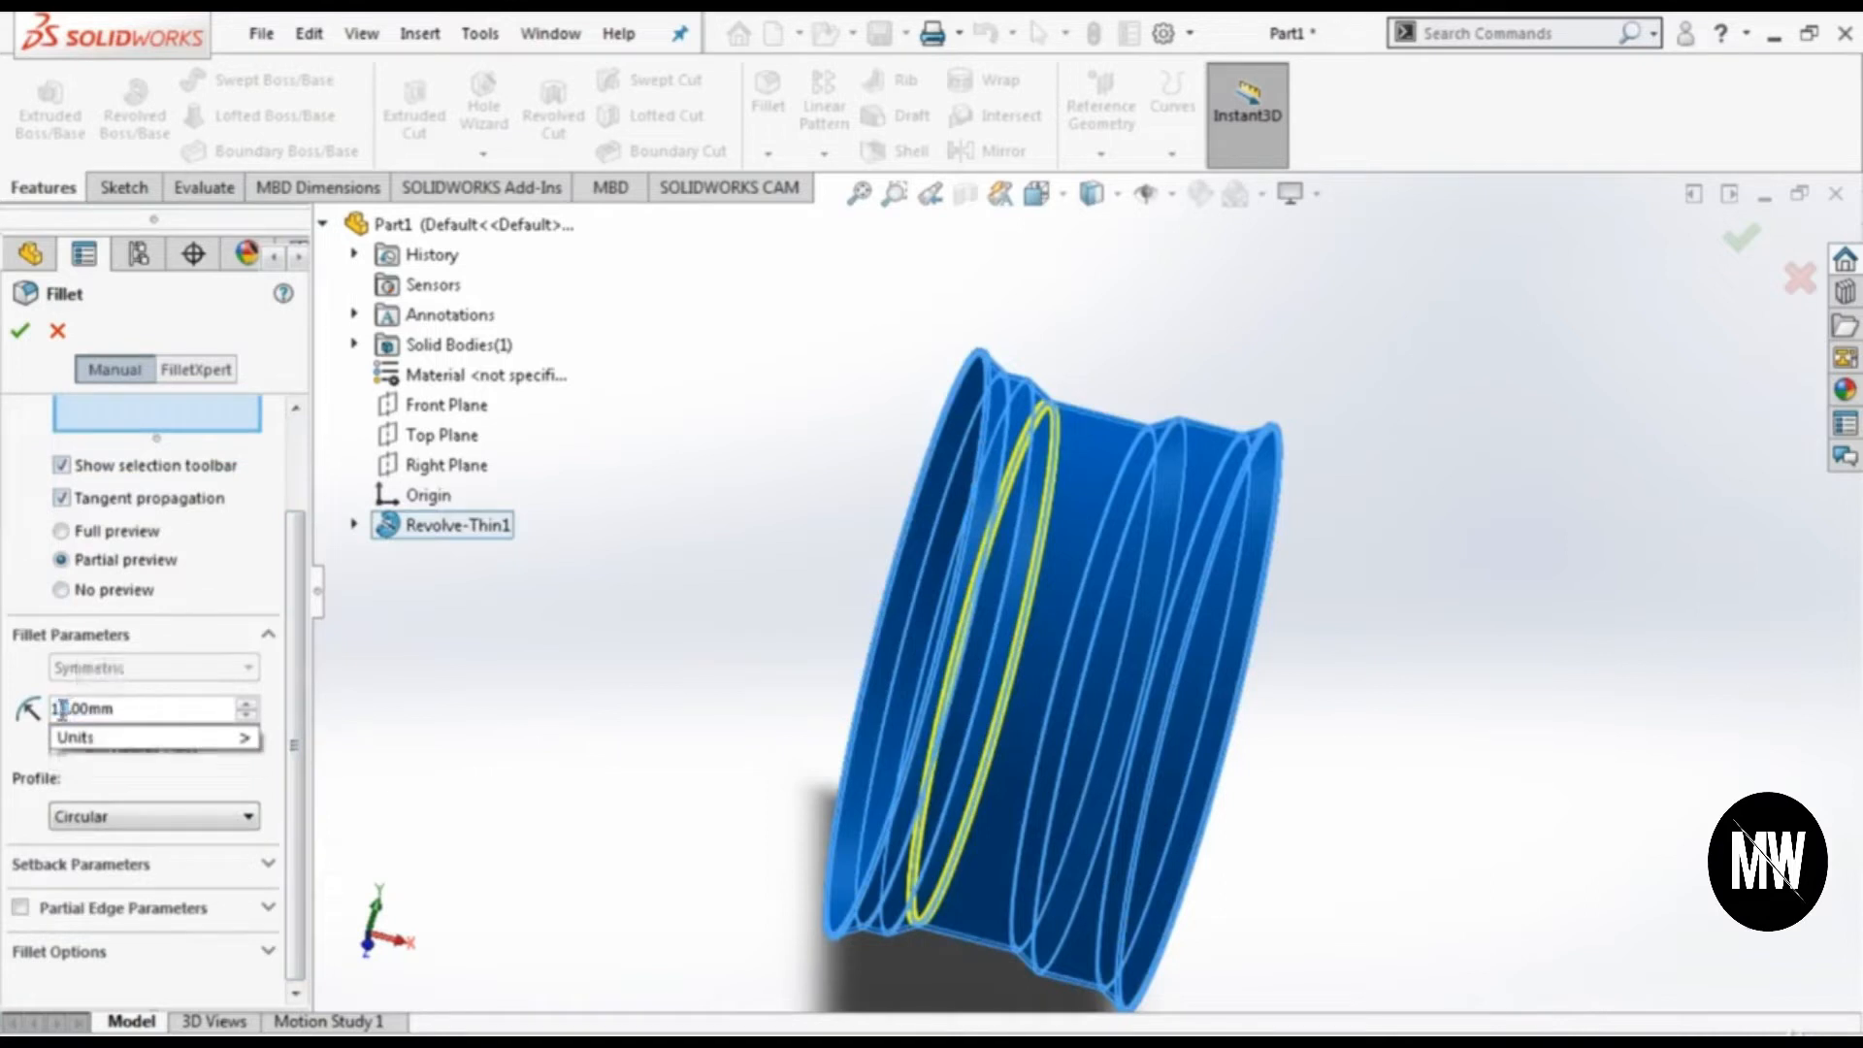
pyautogui.click(29, 338)
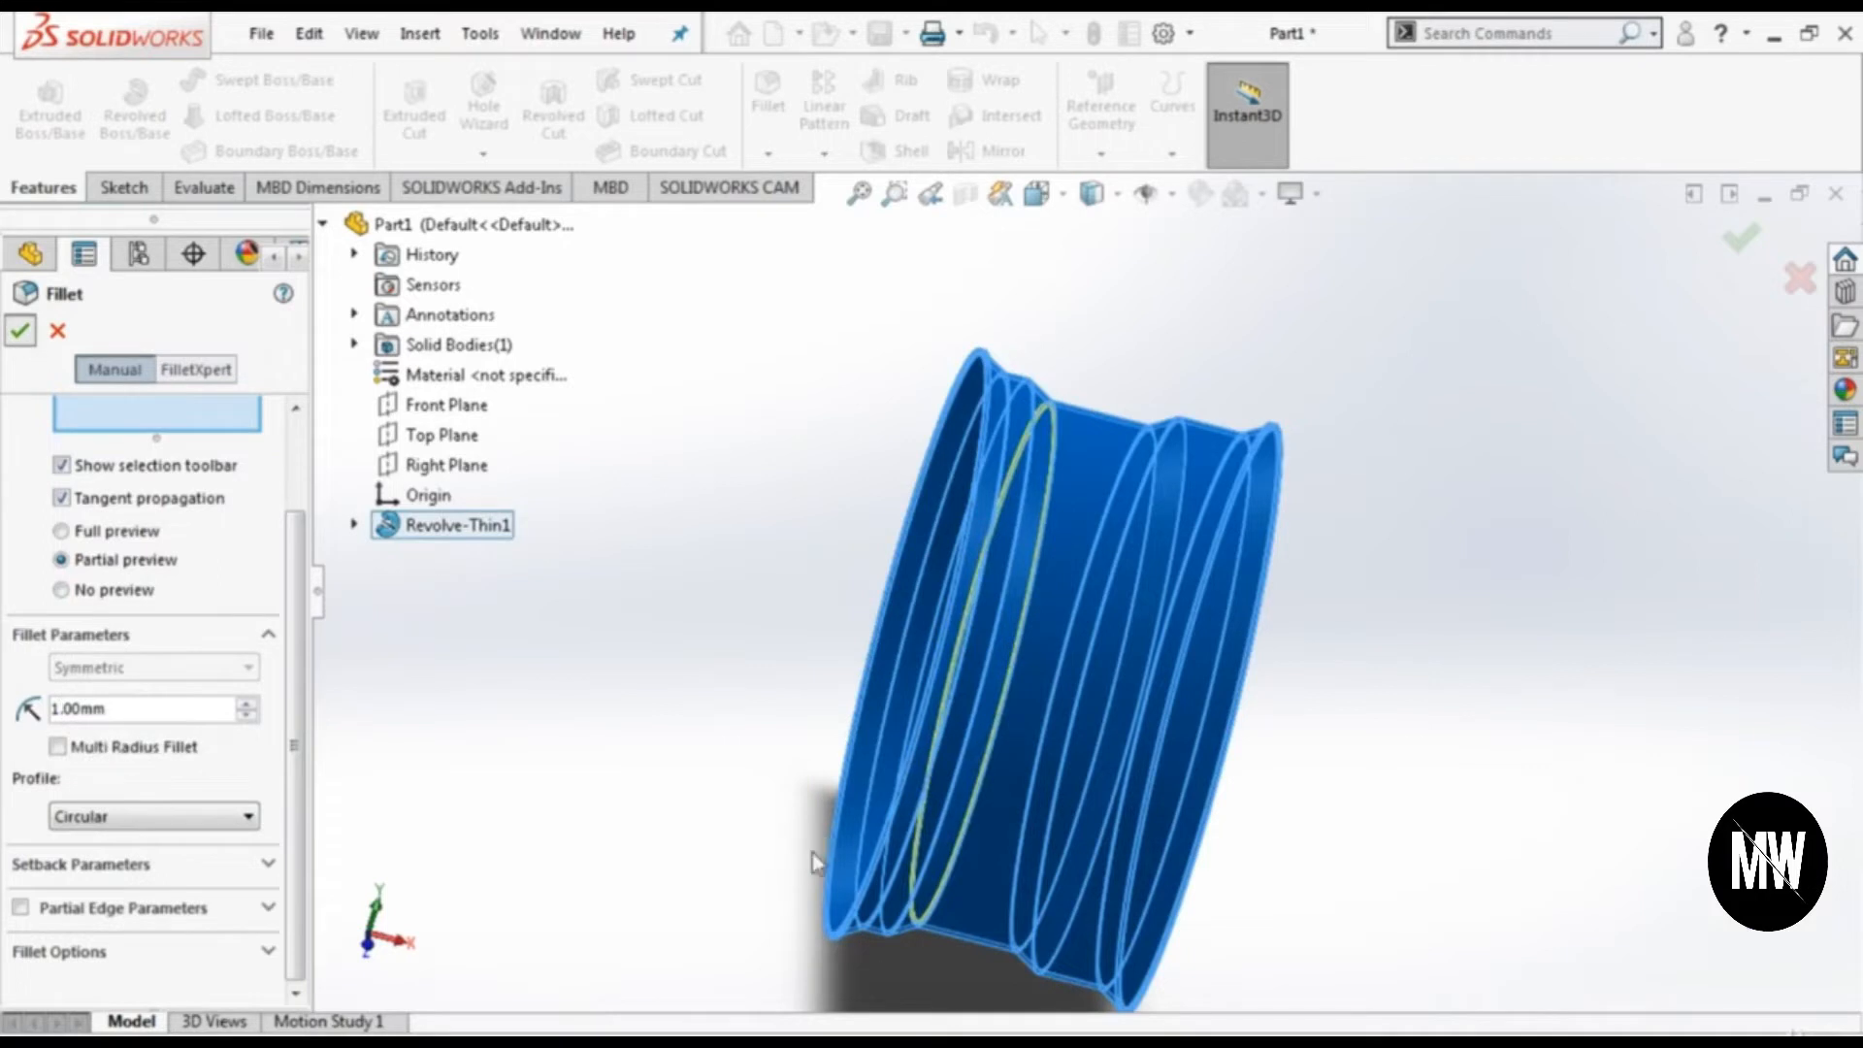
# Step: Set the view to Front and start a new sketch on the Front Plane
pyautogui.click(1037, 194)
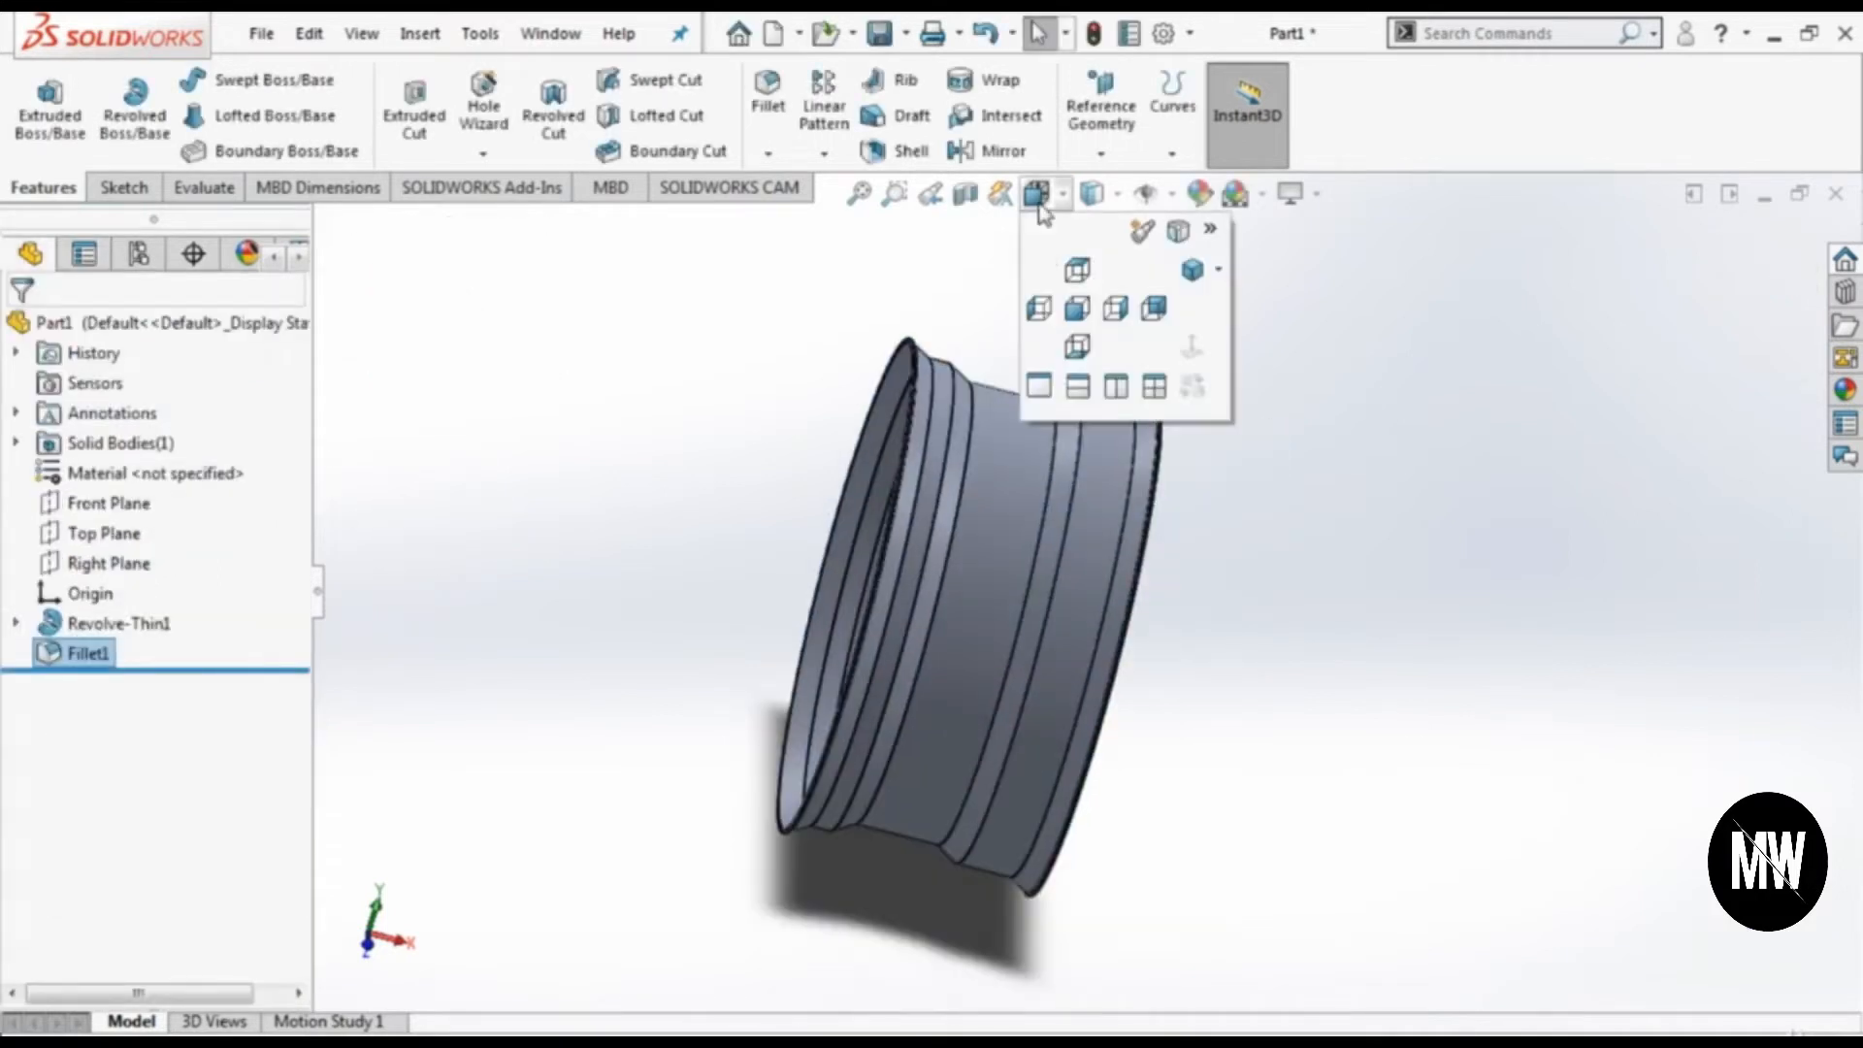
pyautogui.click(1078, 308)
pyautogui.scroll(-1, 1053, 269)
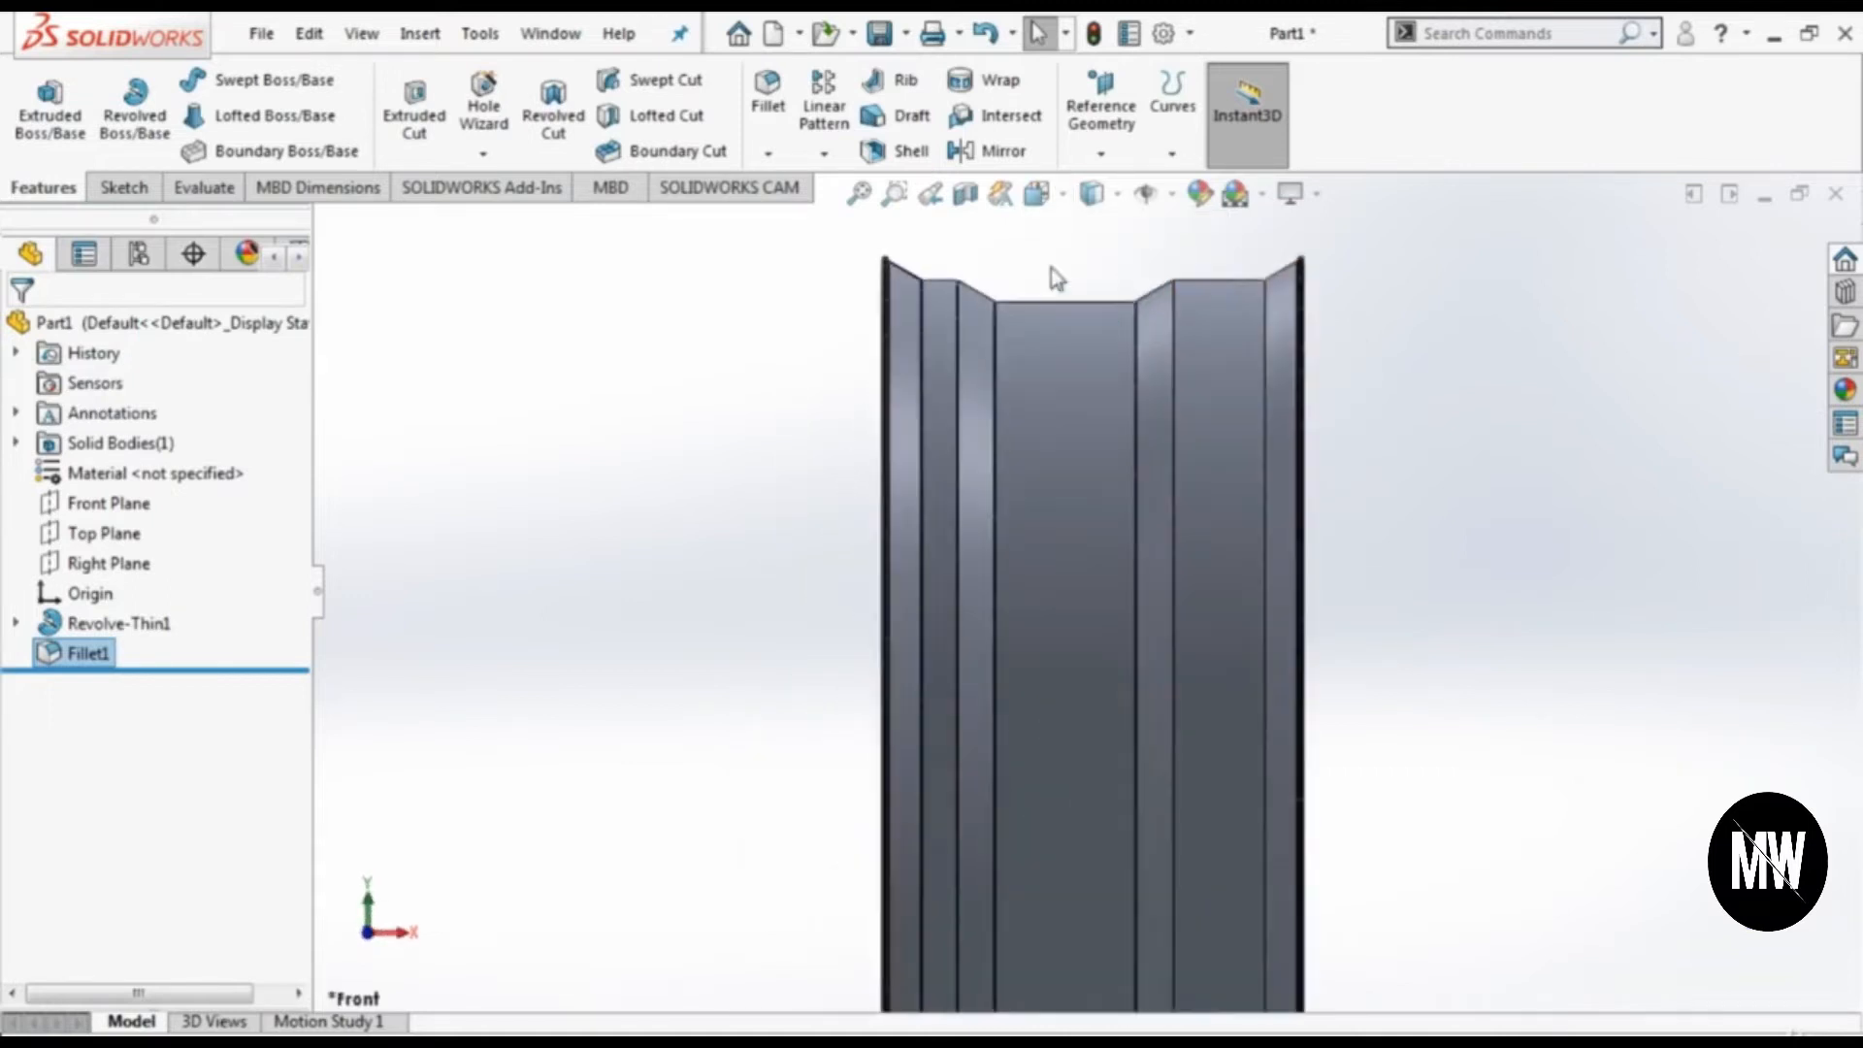
pyautogui.scroll(1, 1053, 270)
pyautogui.click(118, 187)
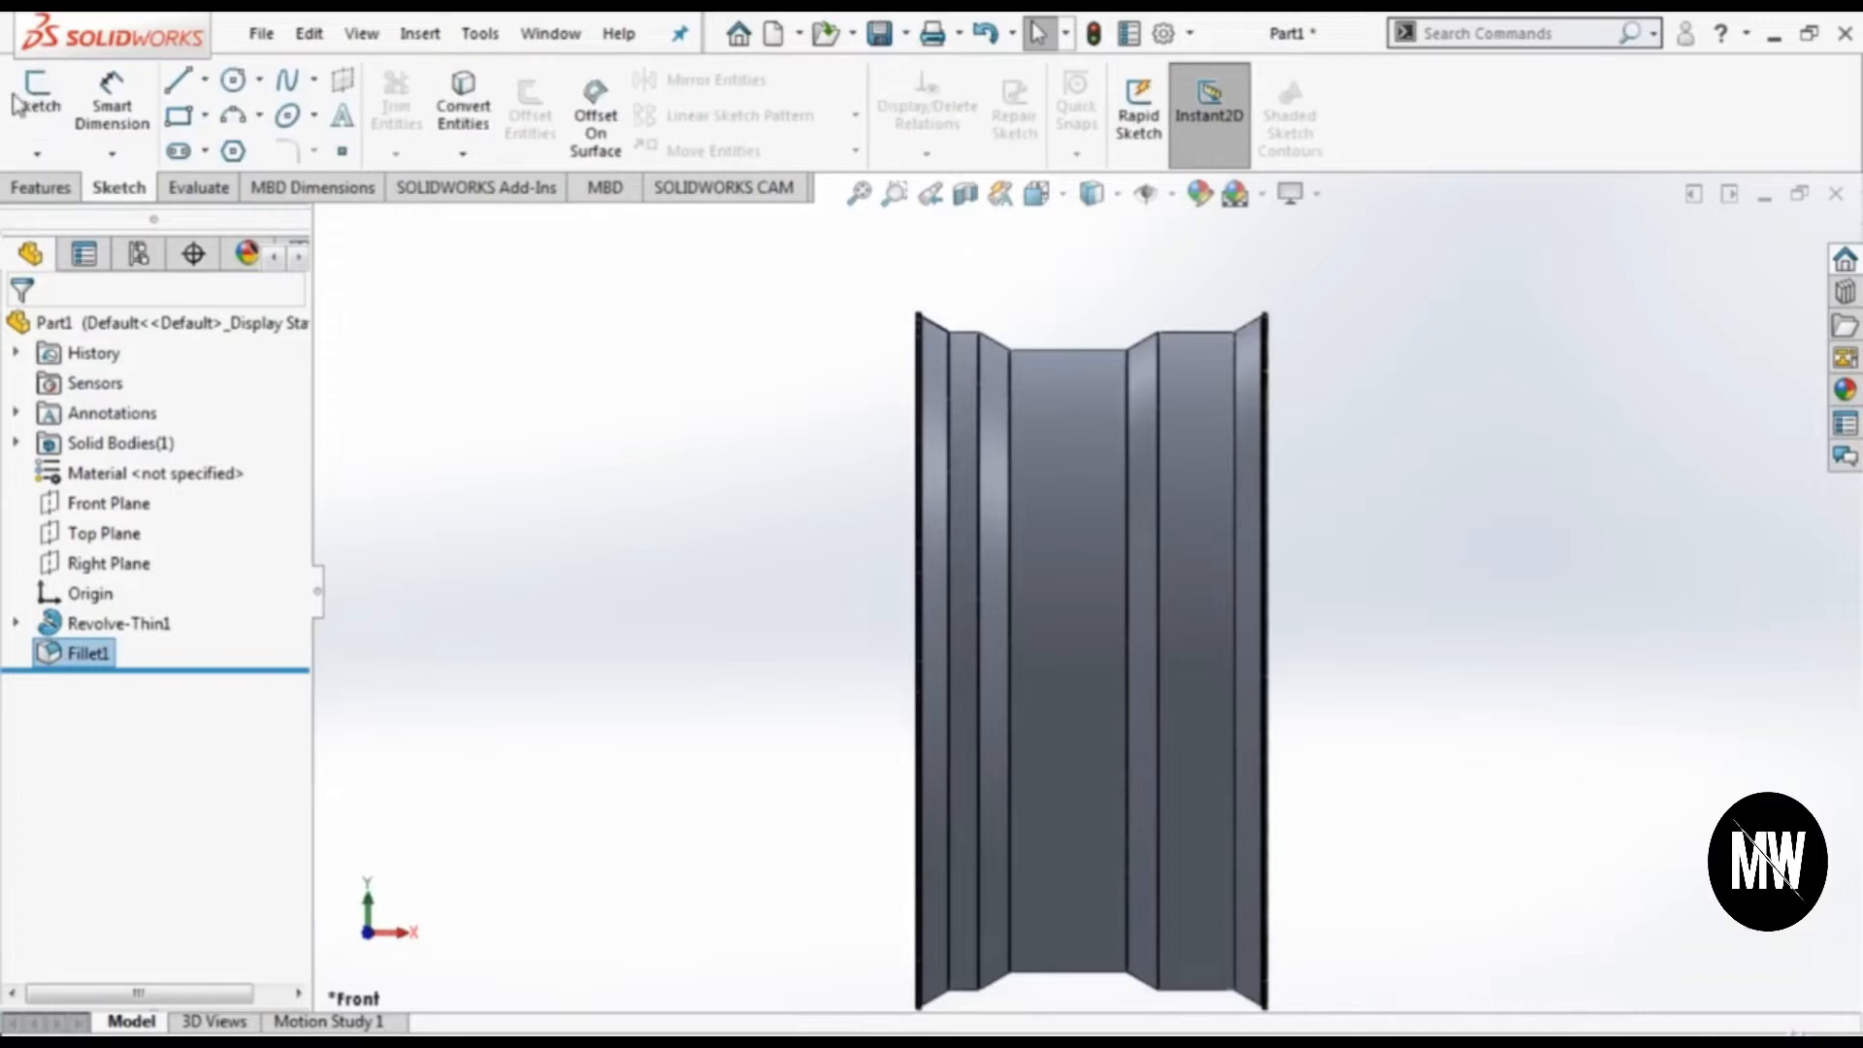
pyautogui.click(37, 97)
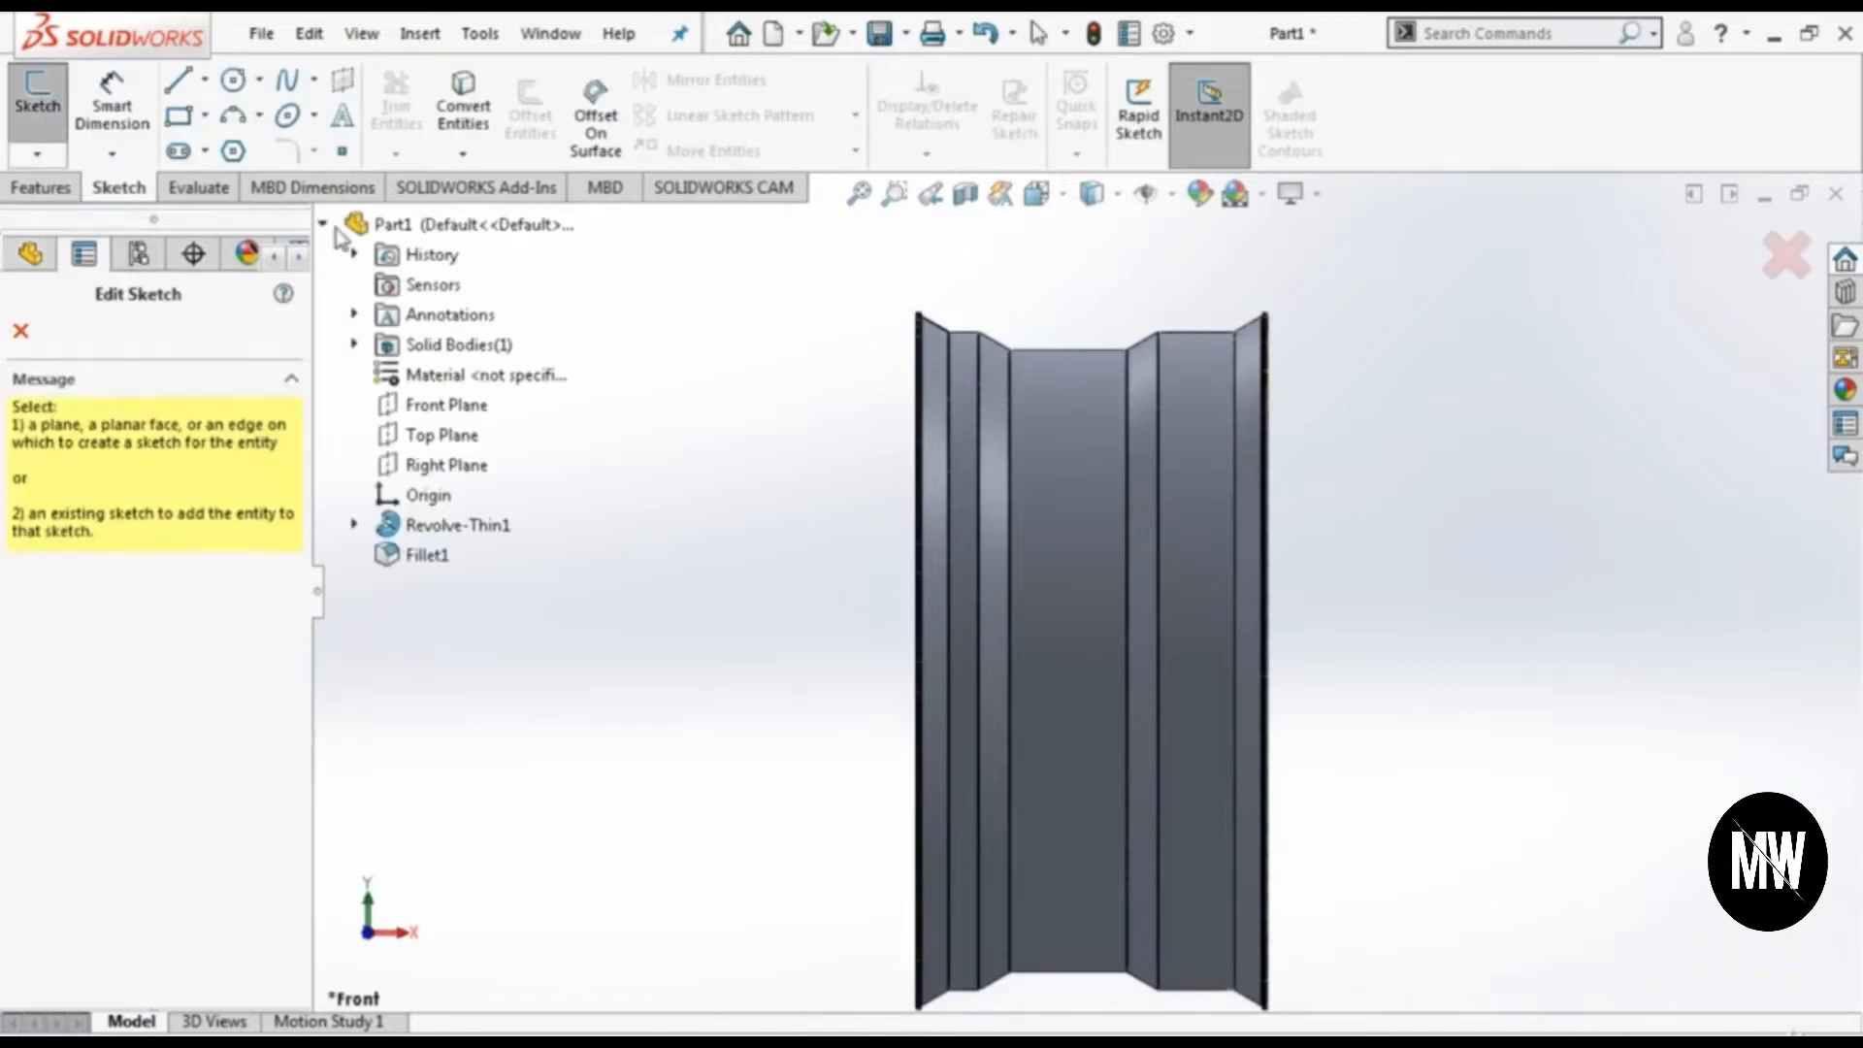
pyautogui.click(427, 434)
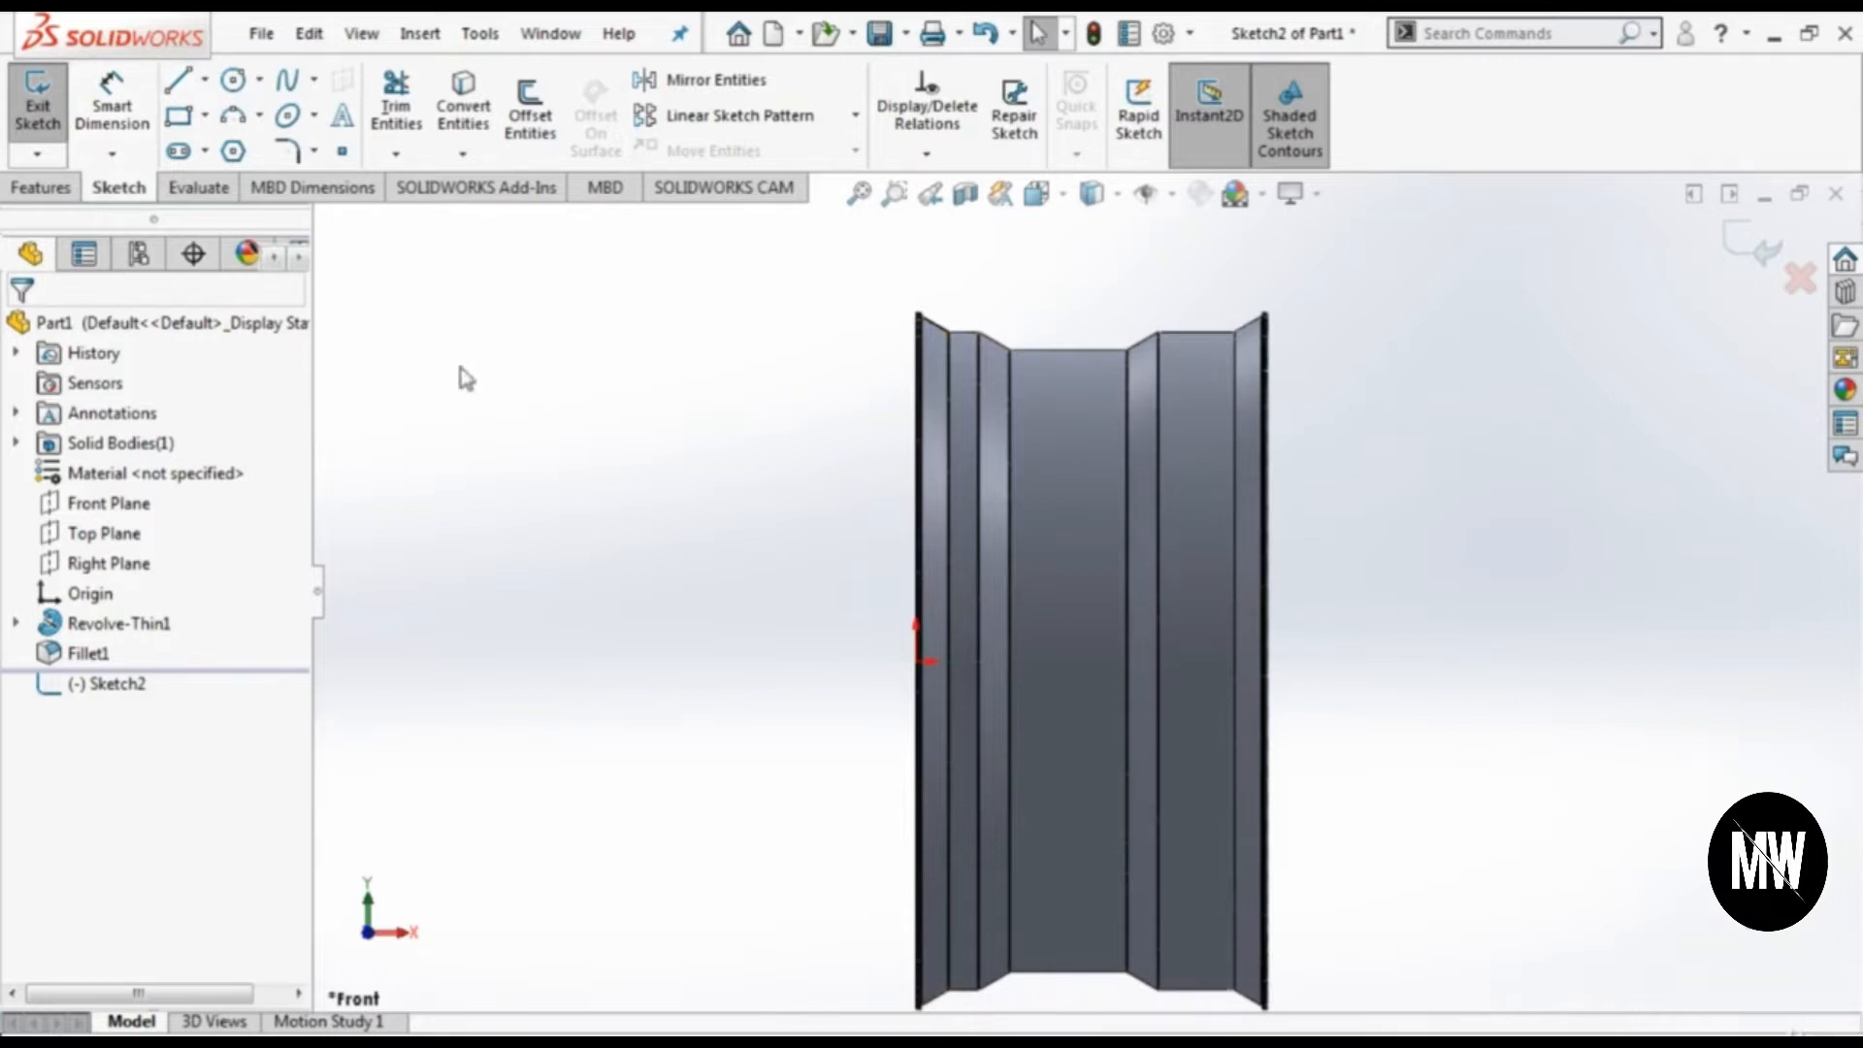
# Step: Draw a horizontal centerline about 448 mm long through the origin, extending beyond both sides of the rim
pyautogui.click(205, 80)
pyautogui.click(257, 145)
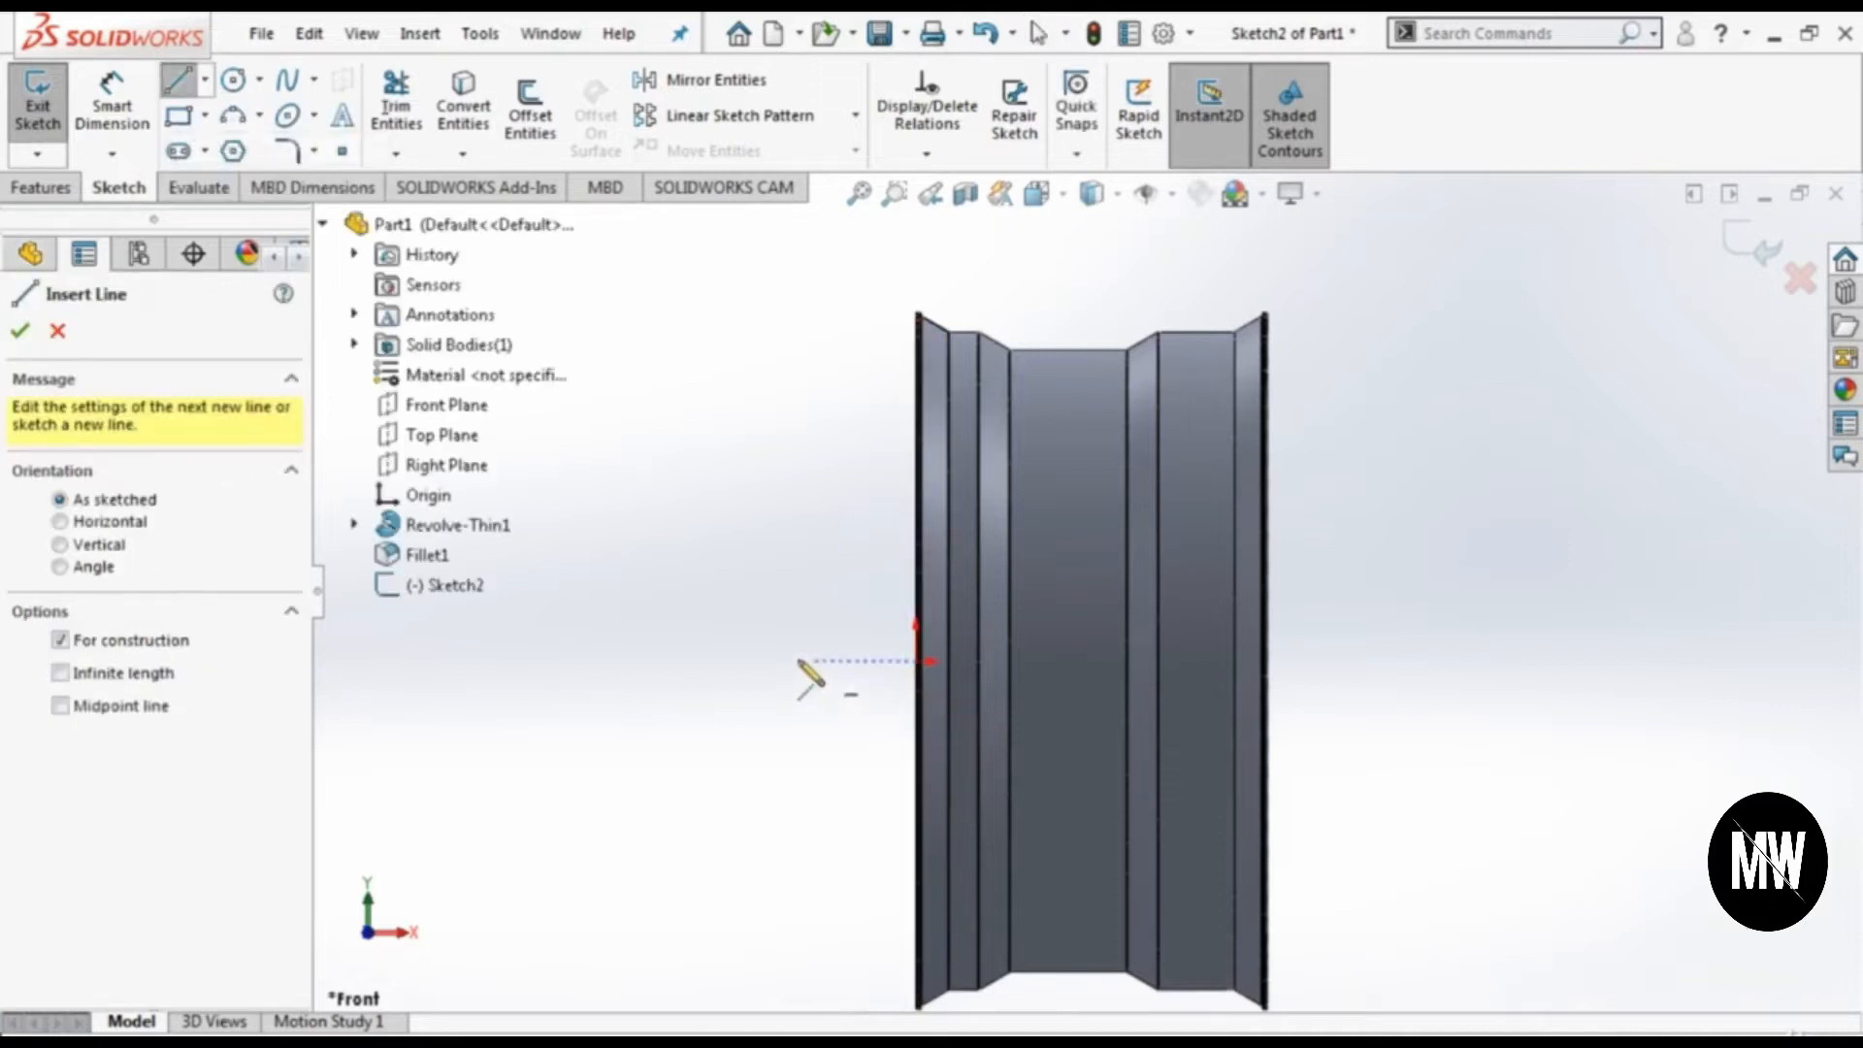
pyautogui.click(748, 661)
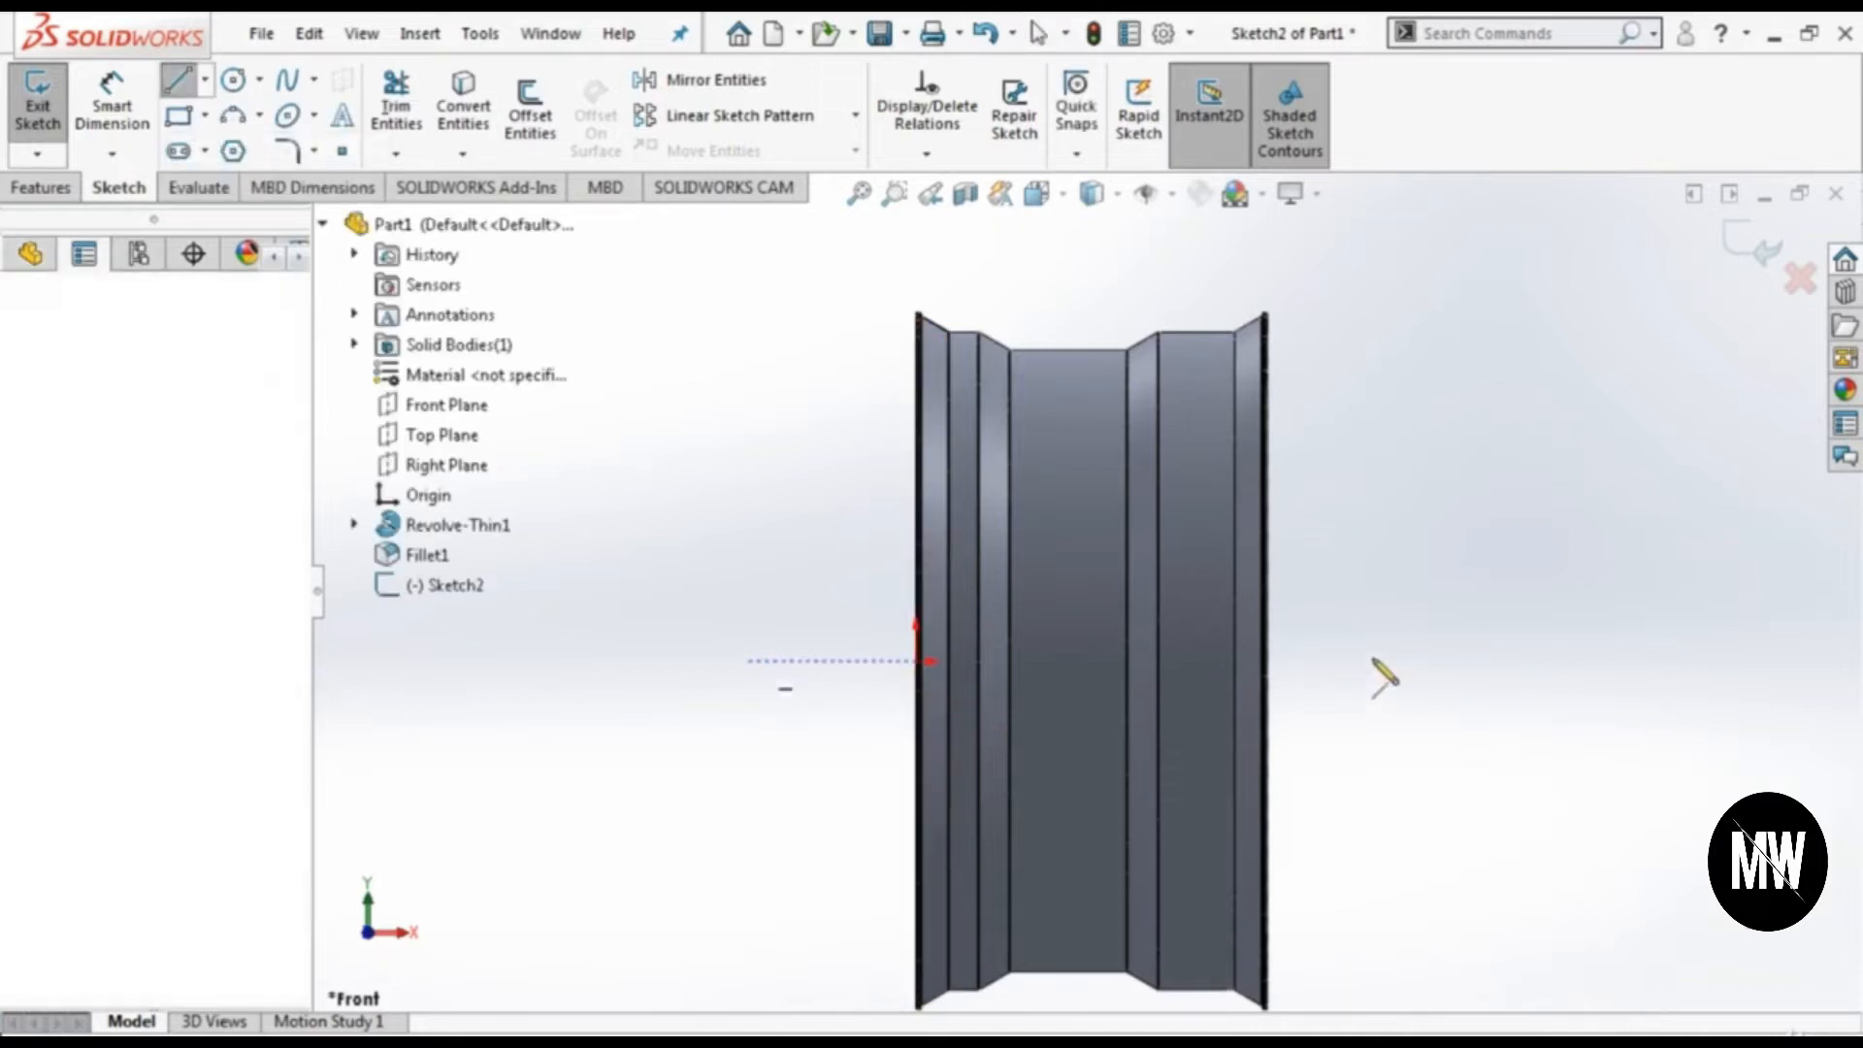
pyautogui.click(1419, 660)
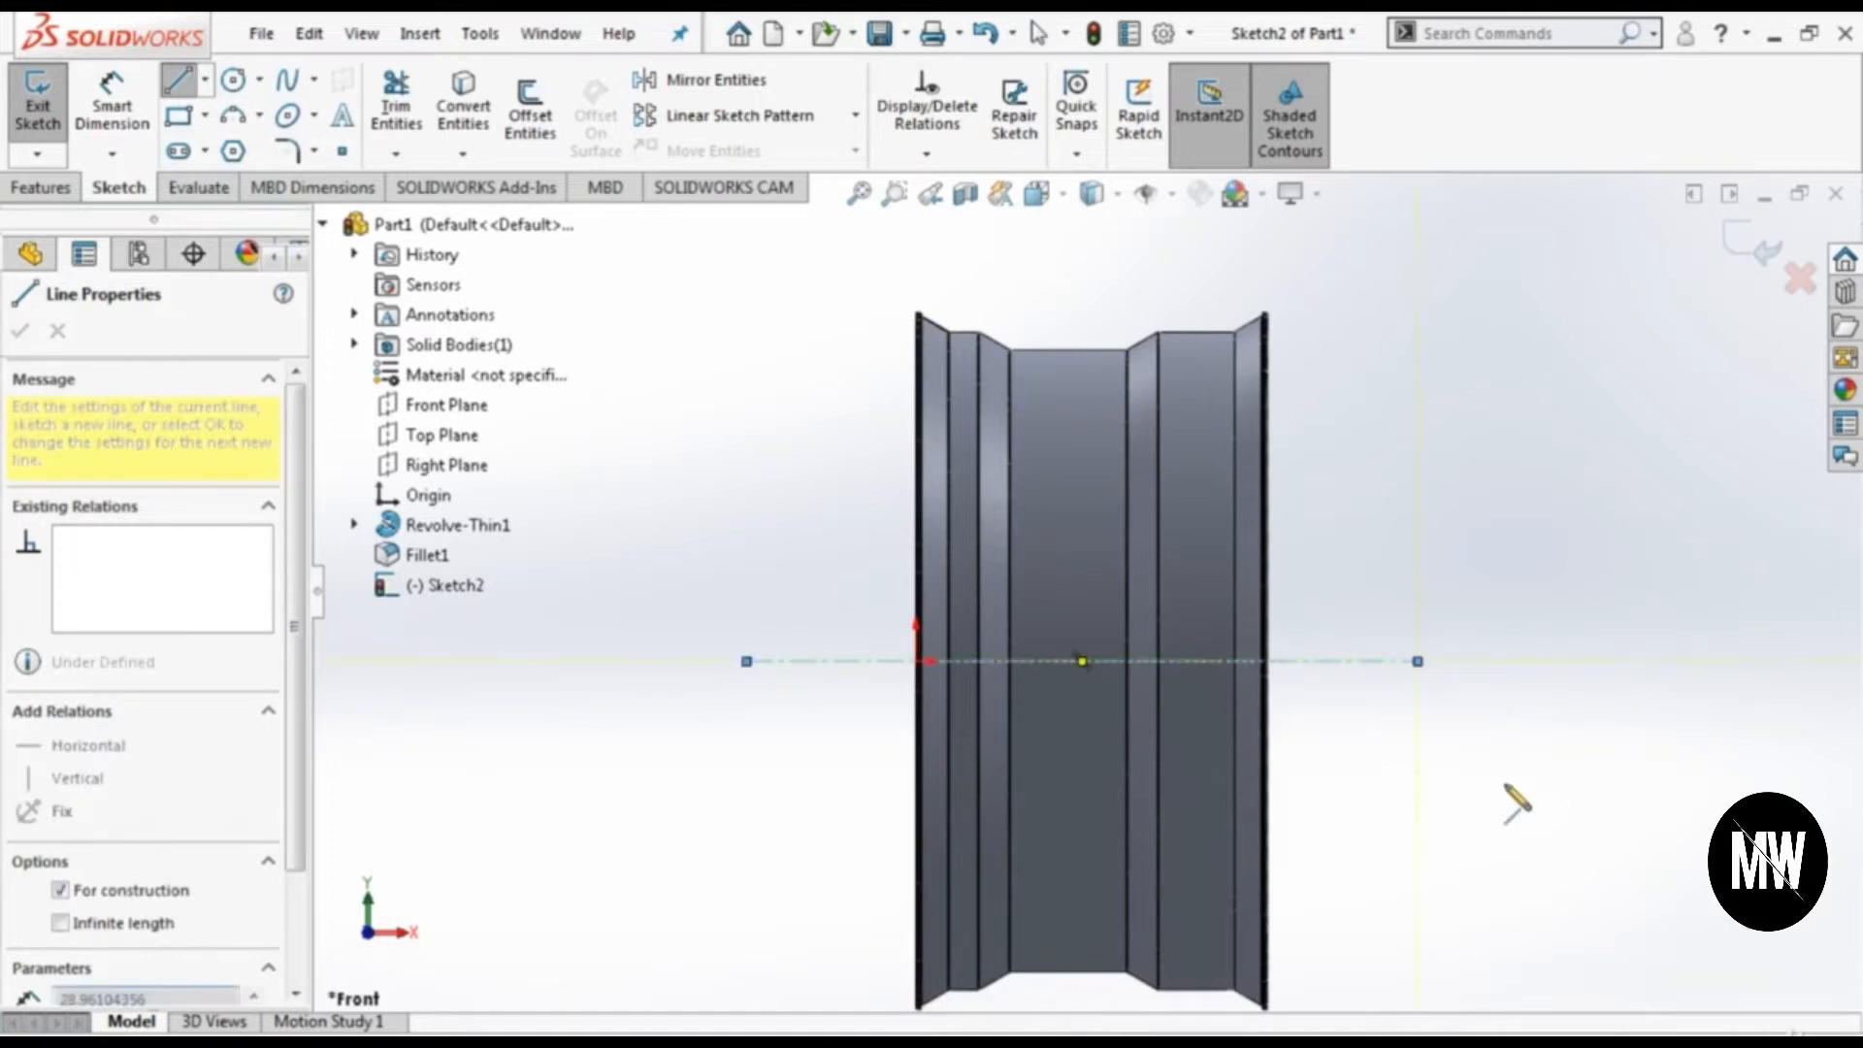
pyautogui.press('Escape')
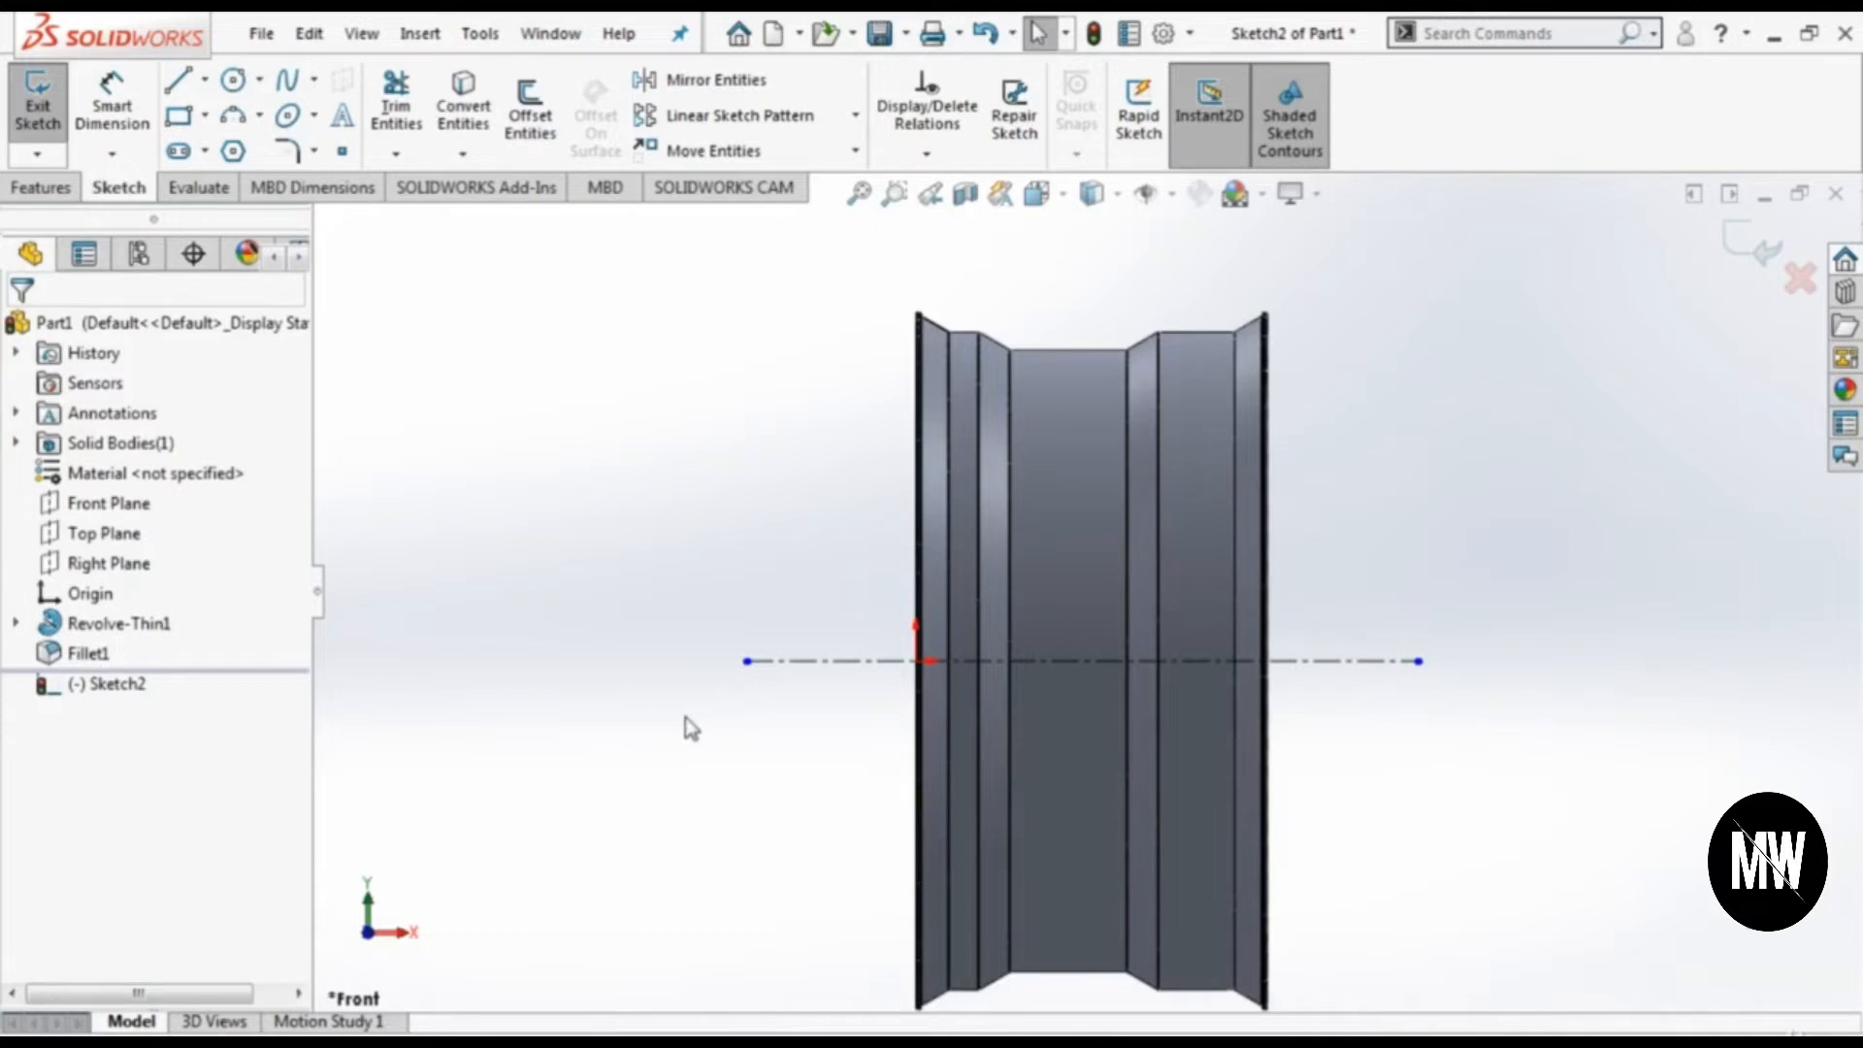
# Step: Draw a short vertical line inside the rim, running from about 69 mm to about 51 mm above the centerline
pyautogui.click(177, 79)
pyautogui.click(1096, 560)
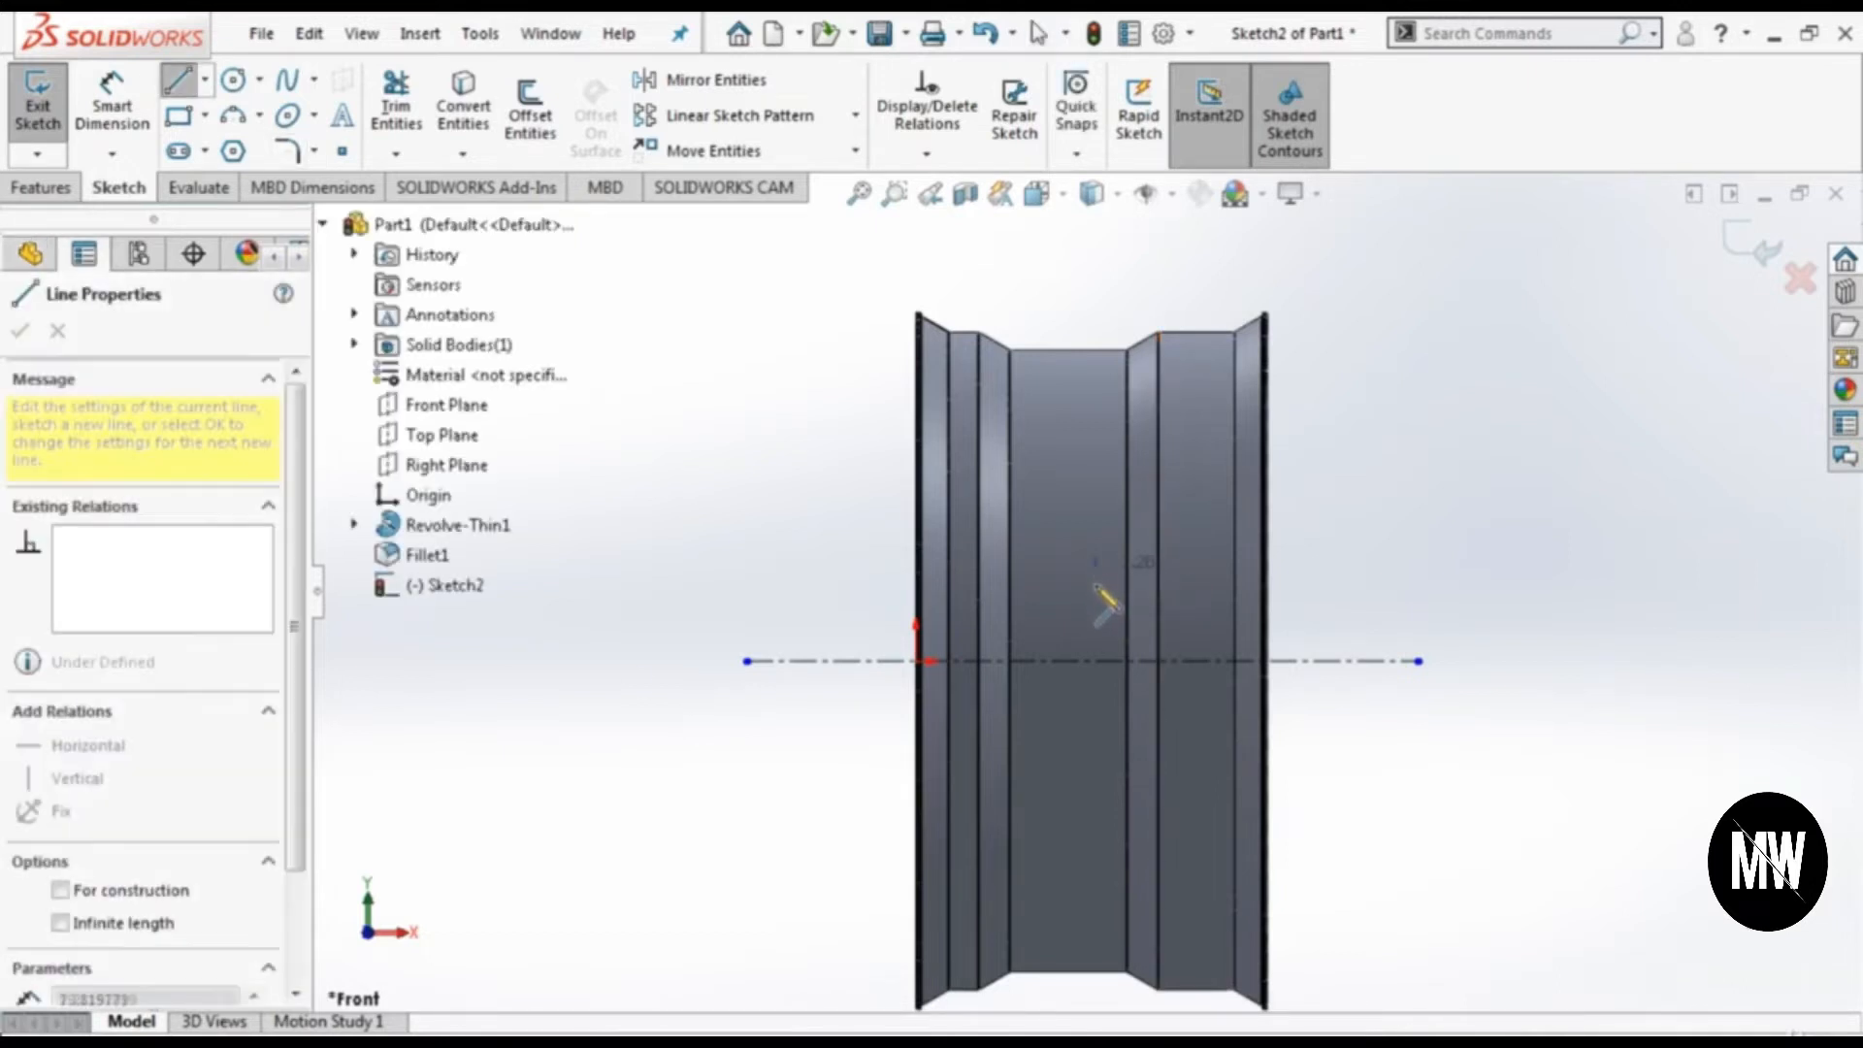
pyautogui.click(1095, 586)
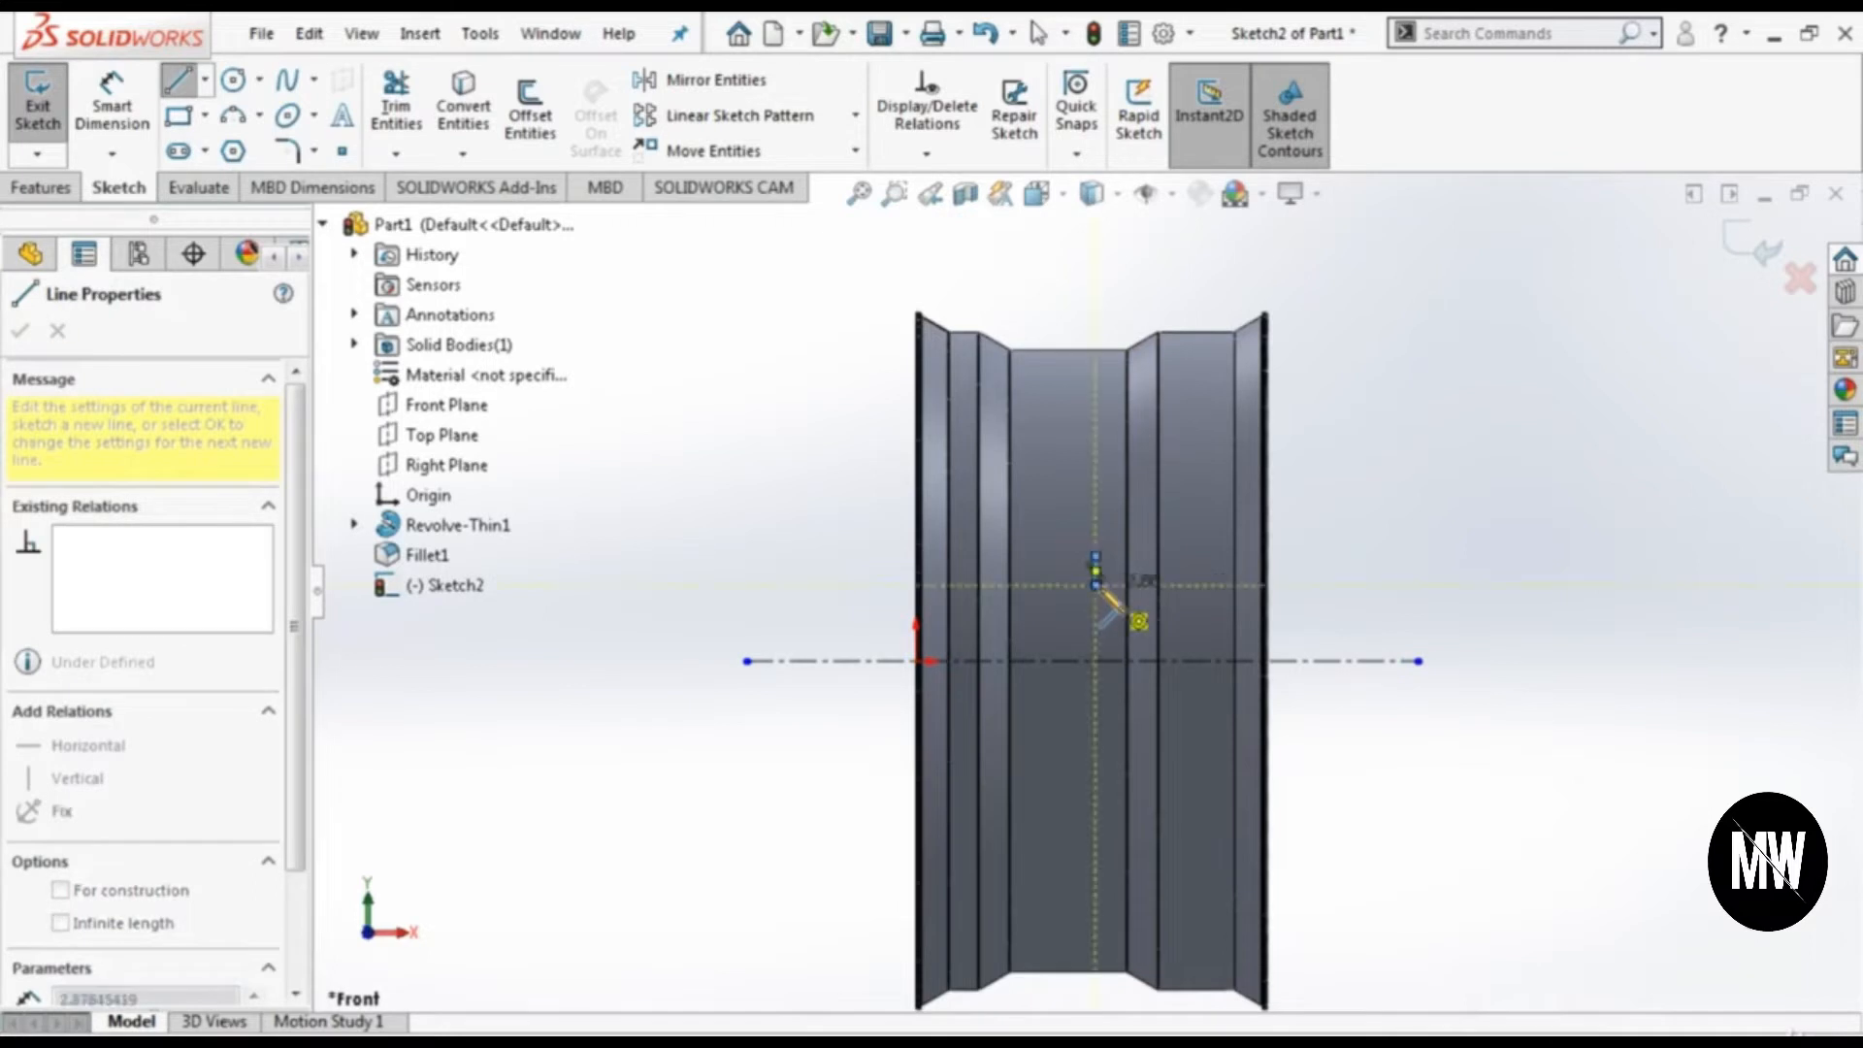
pyautogui.press('Escape')
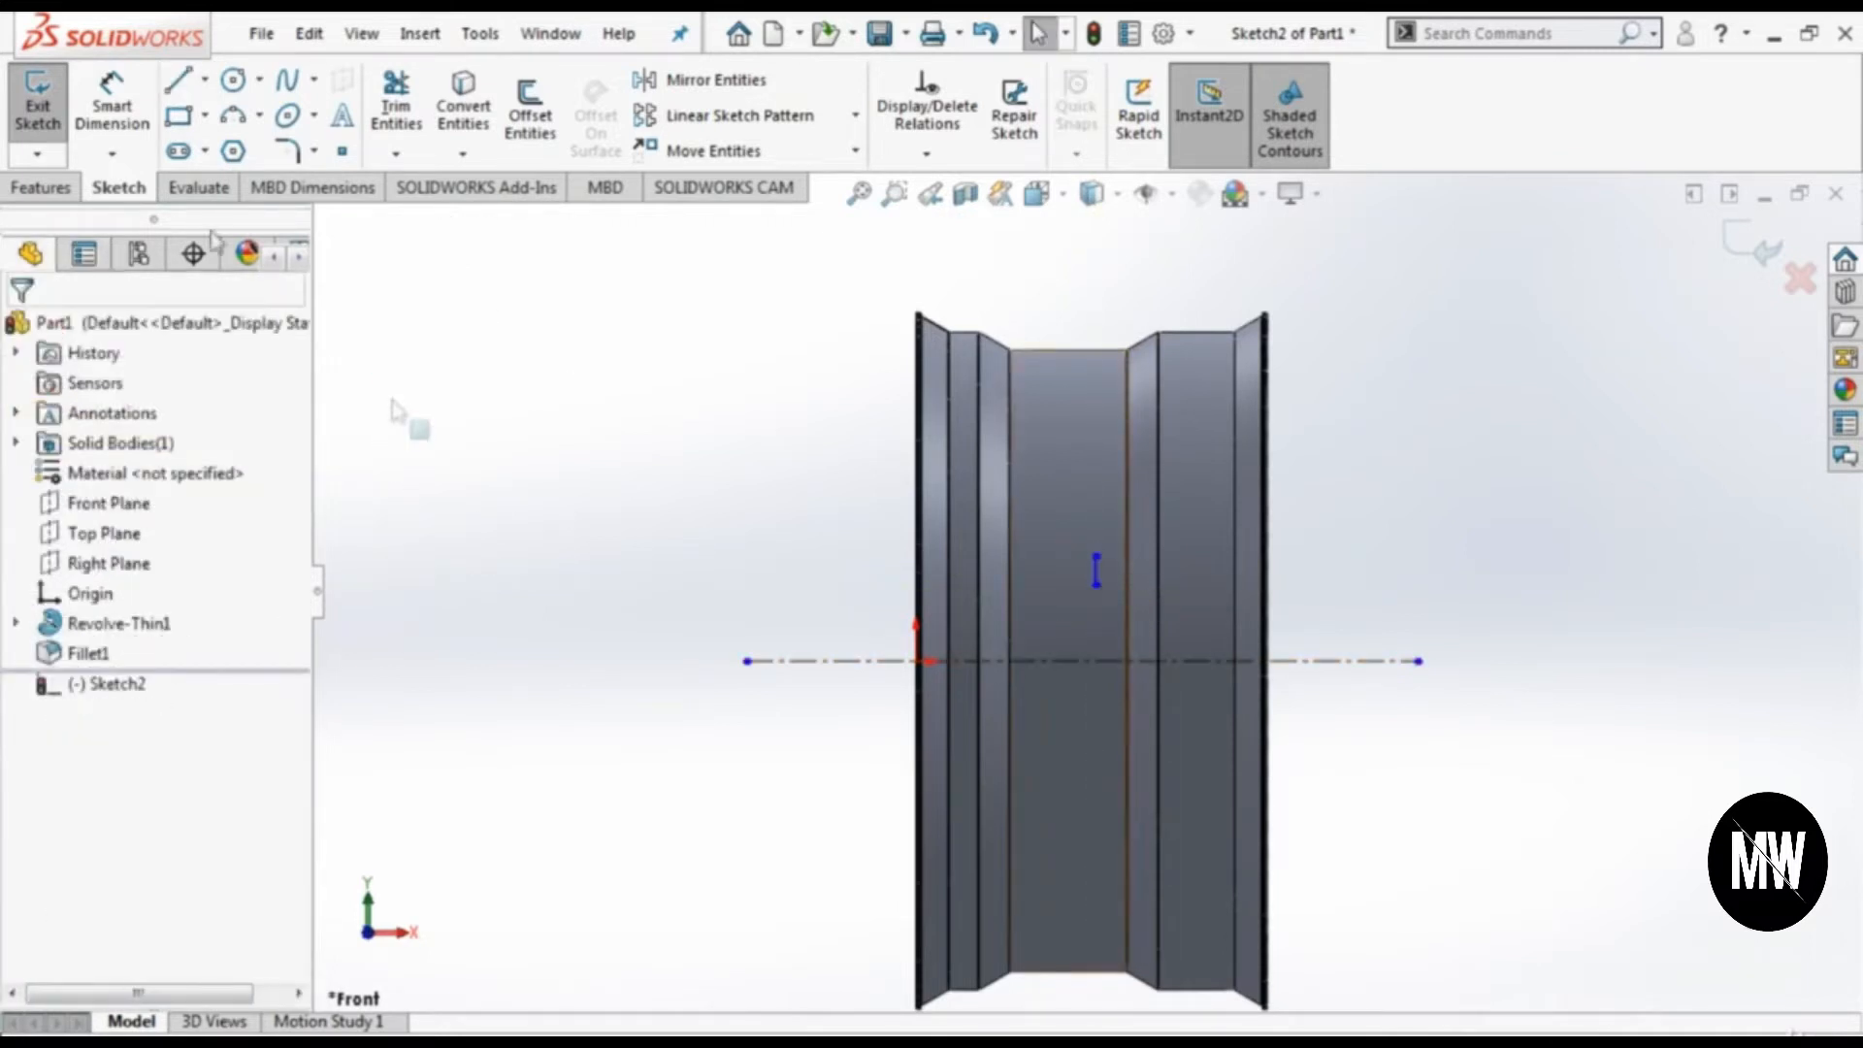
# Step: Dimension the upper end of the short vertical line 70 mm from the centerline
pyautogui.click(1097, 556)
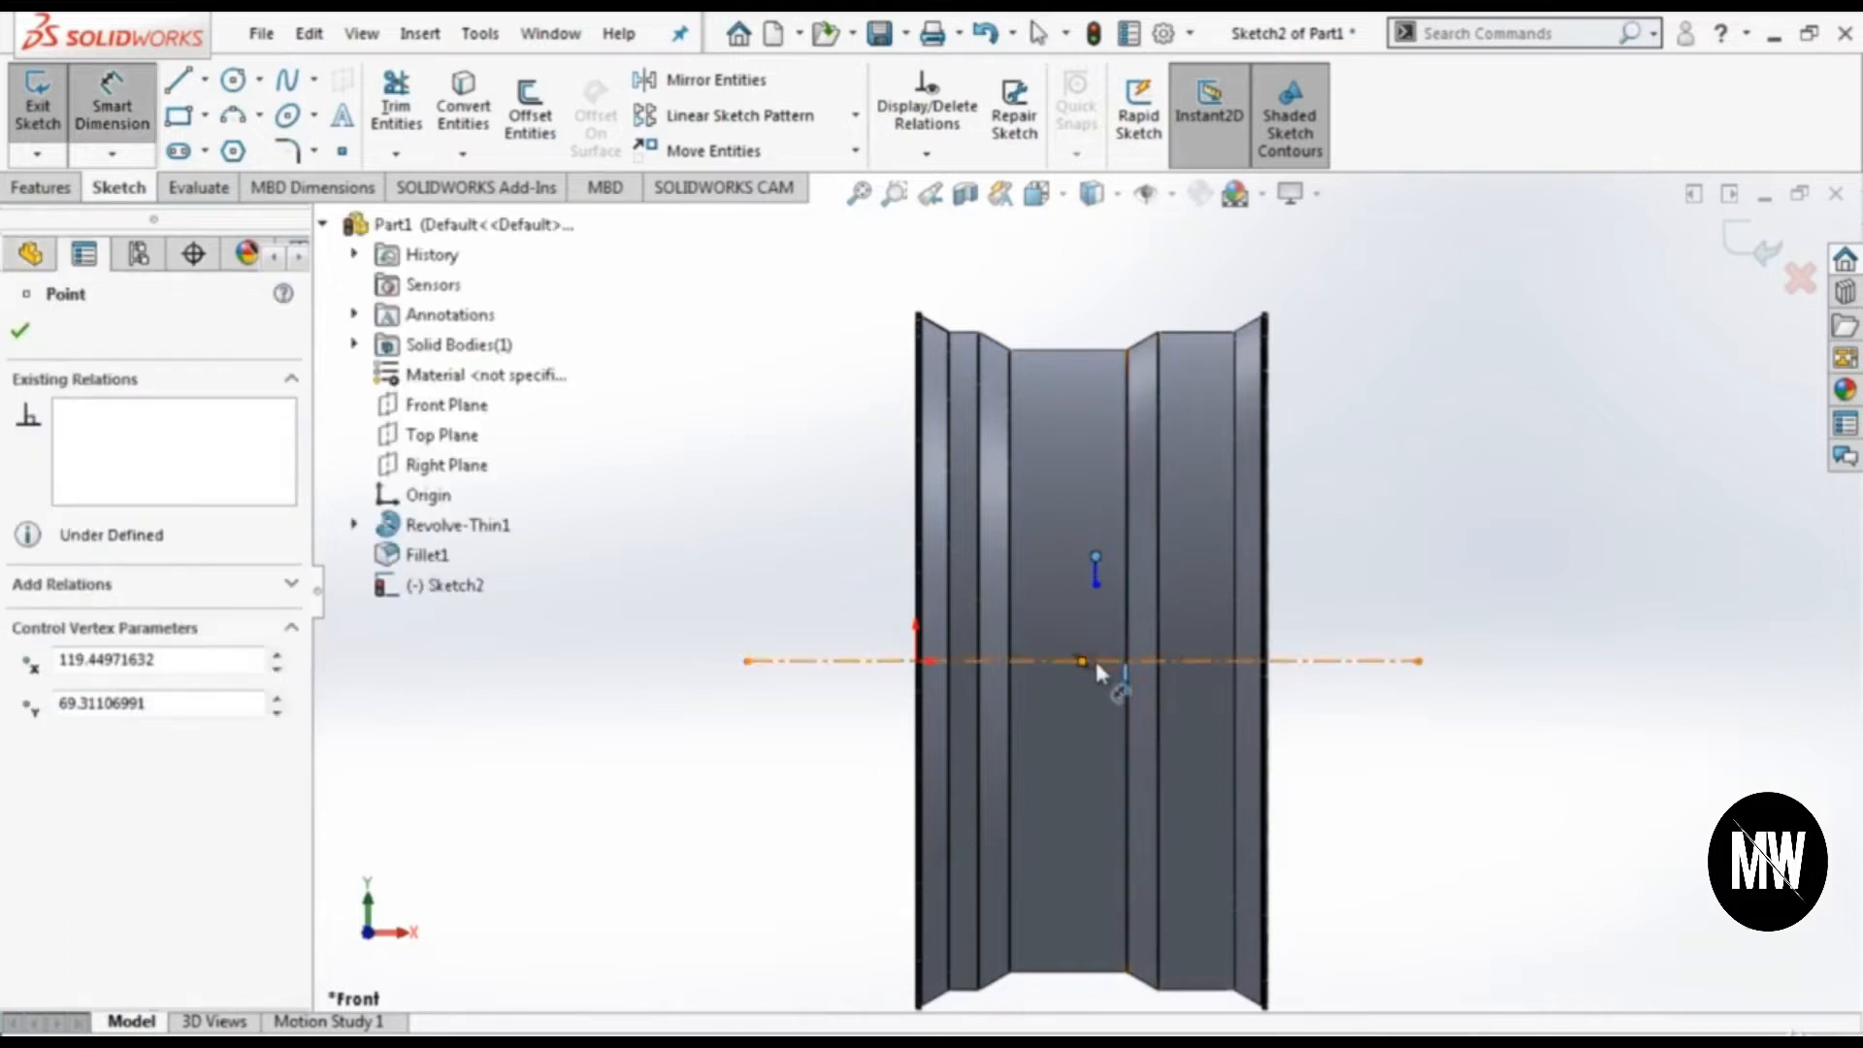
pyautogui.click(1109, 663)
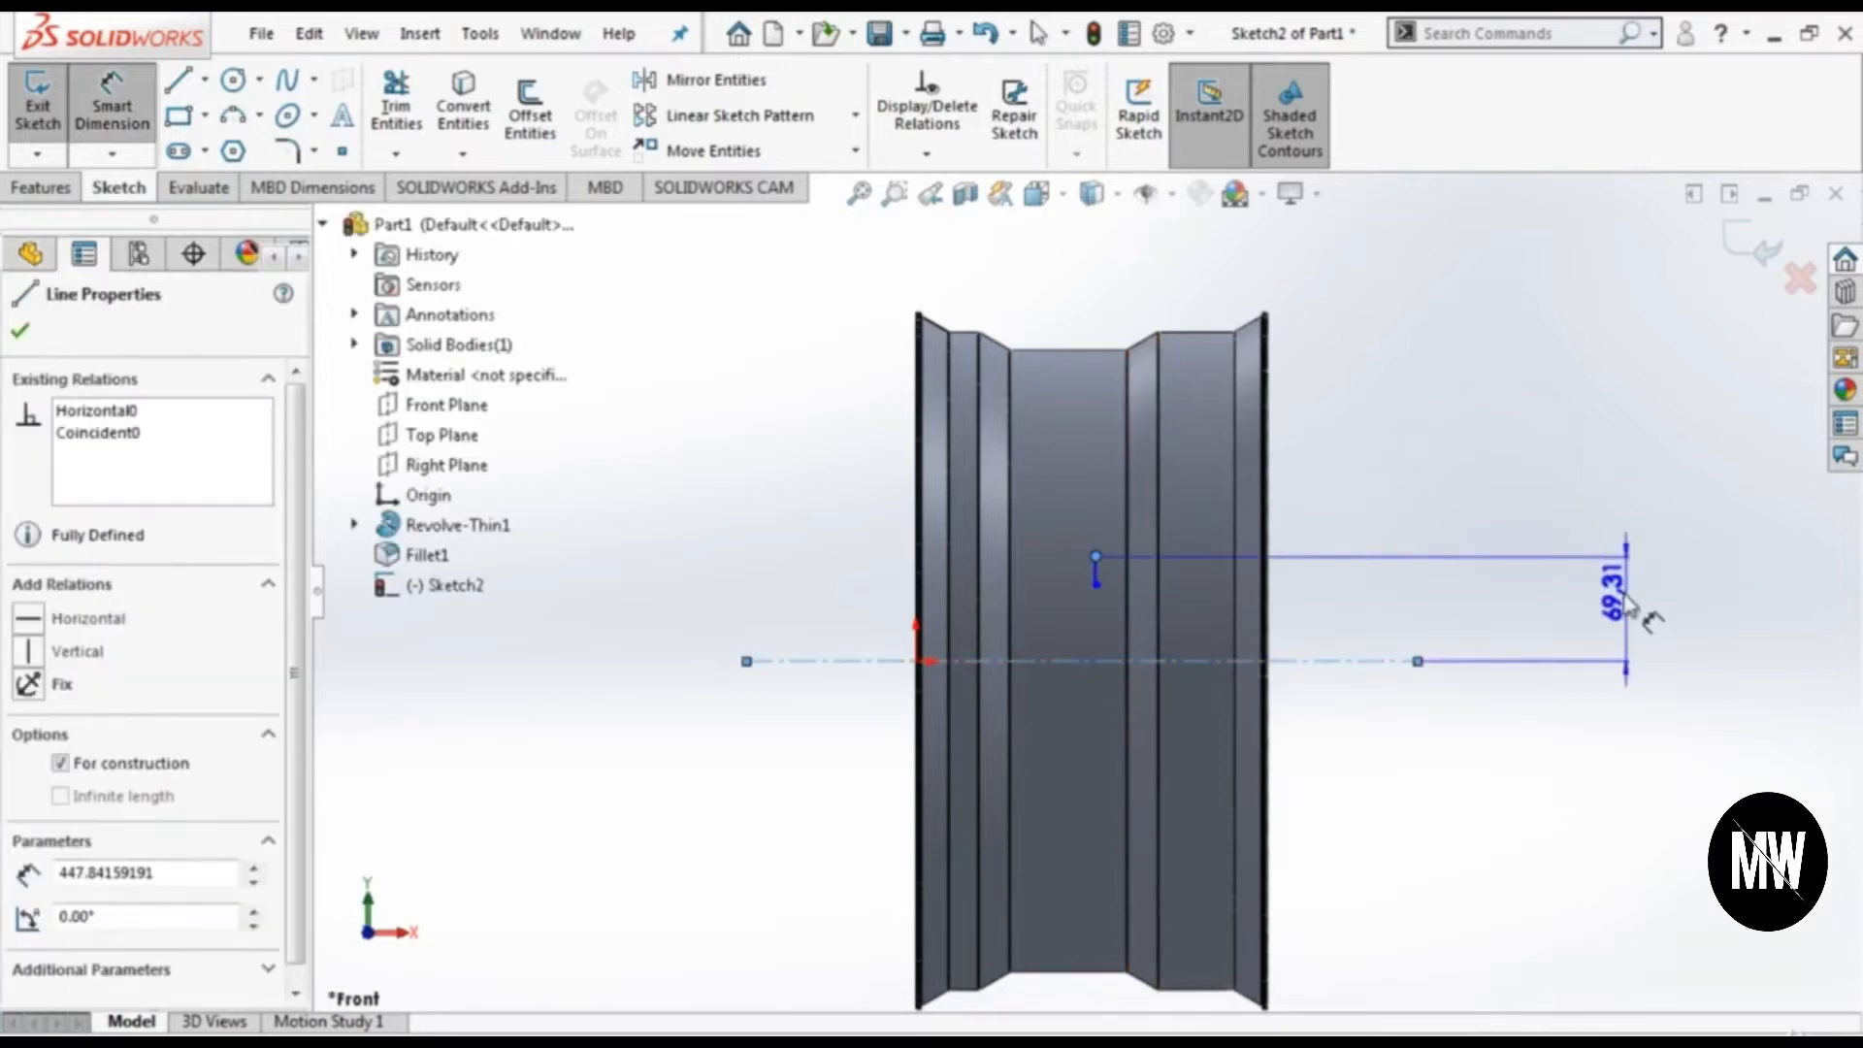
pyautogui.click(1628, 606)
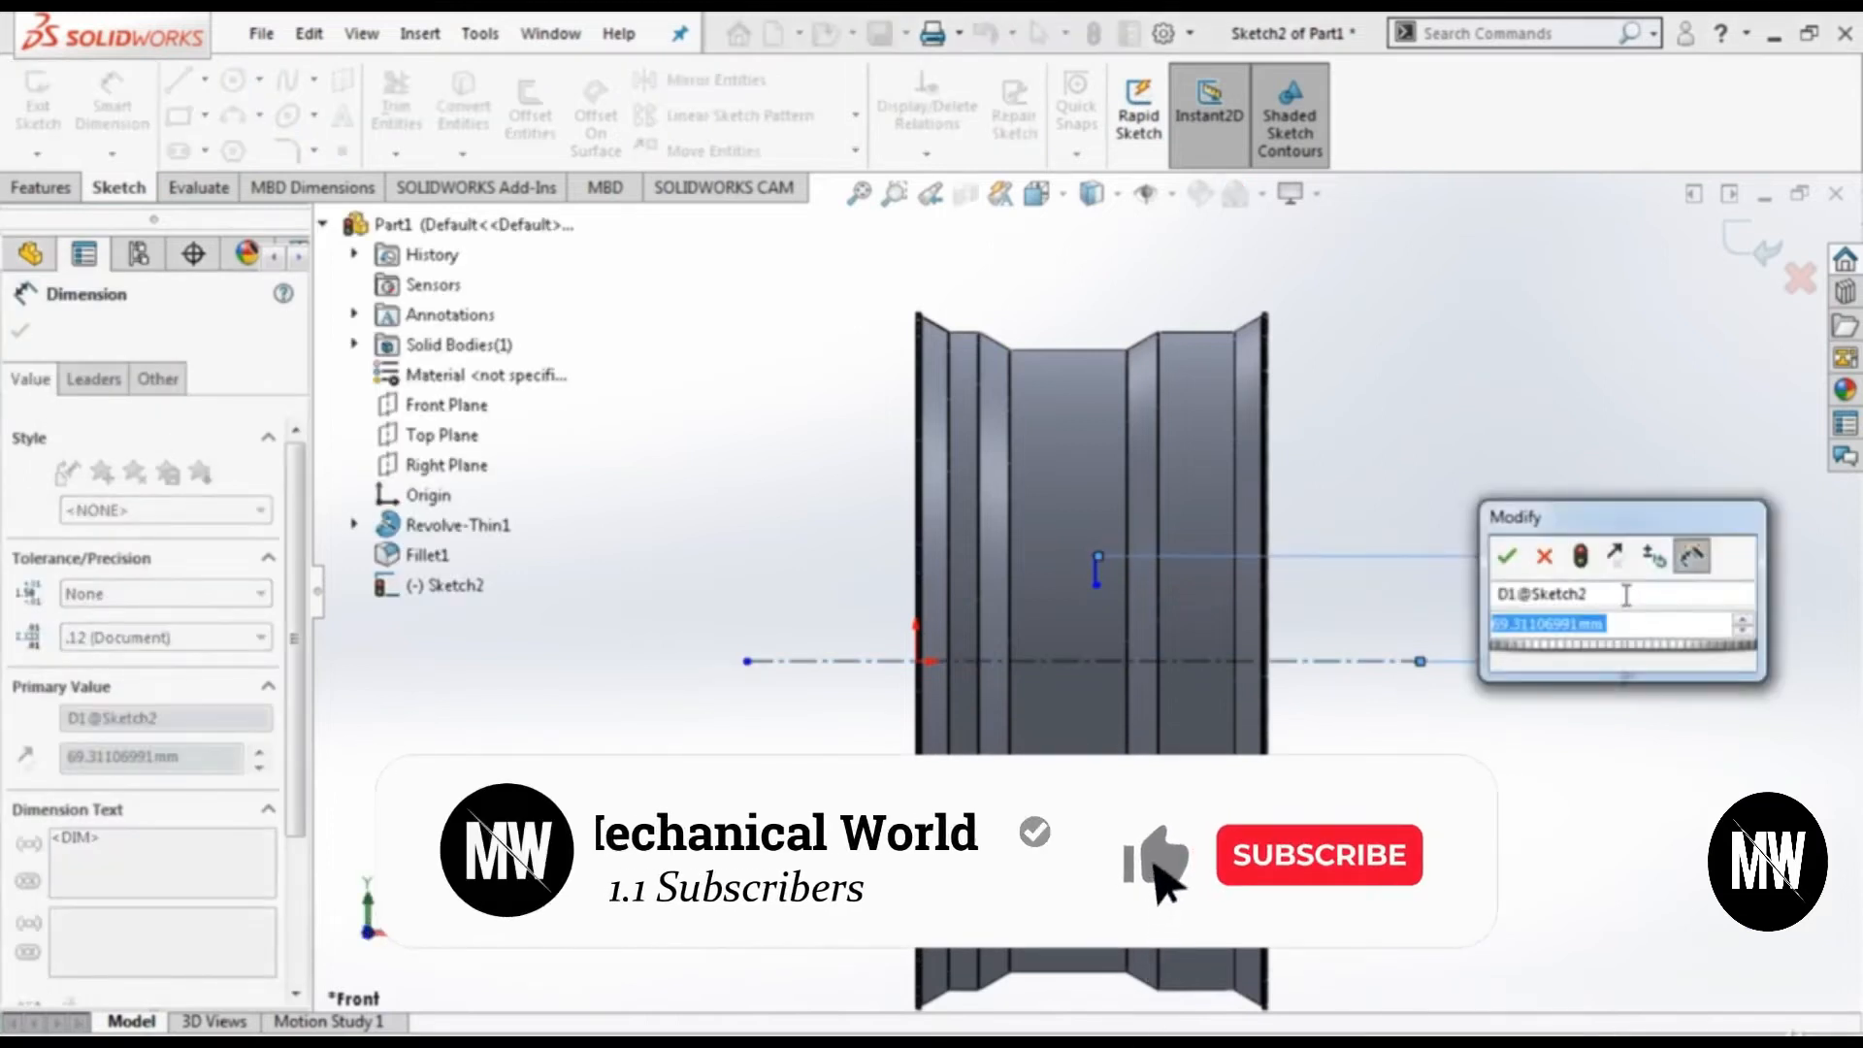
pyautogui.write('70')
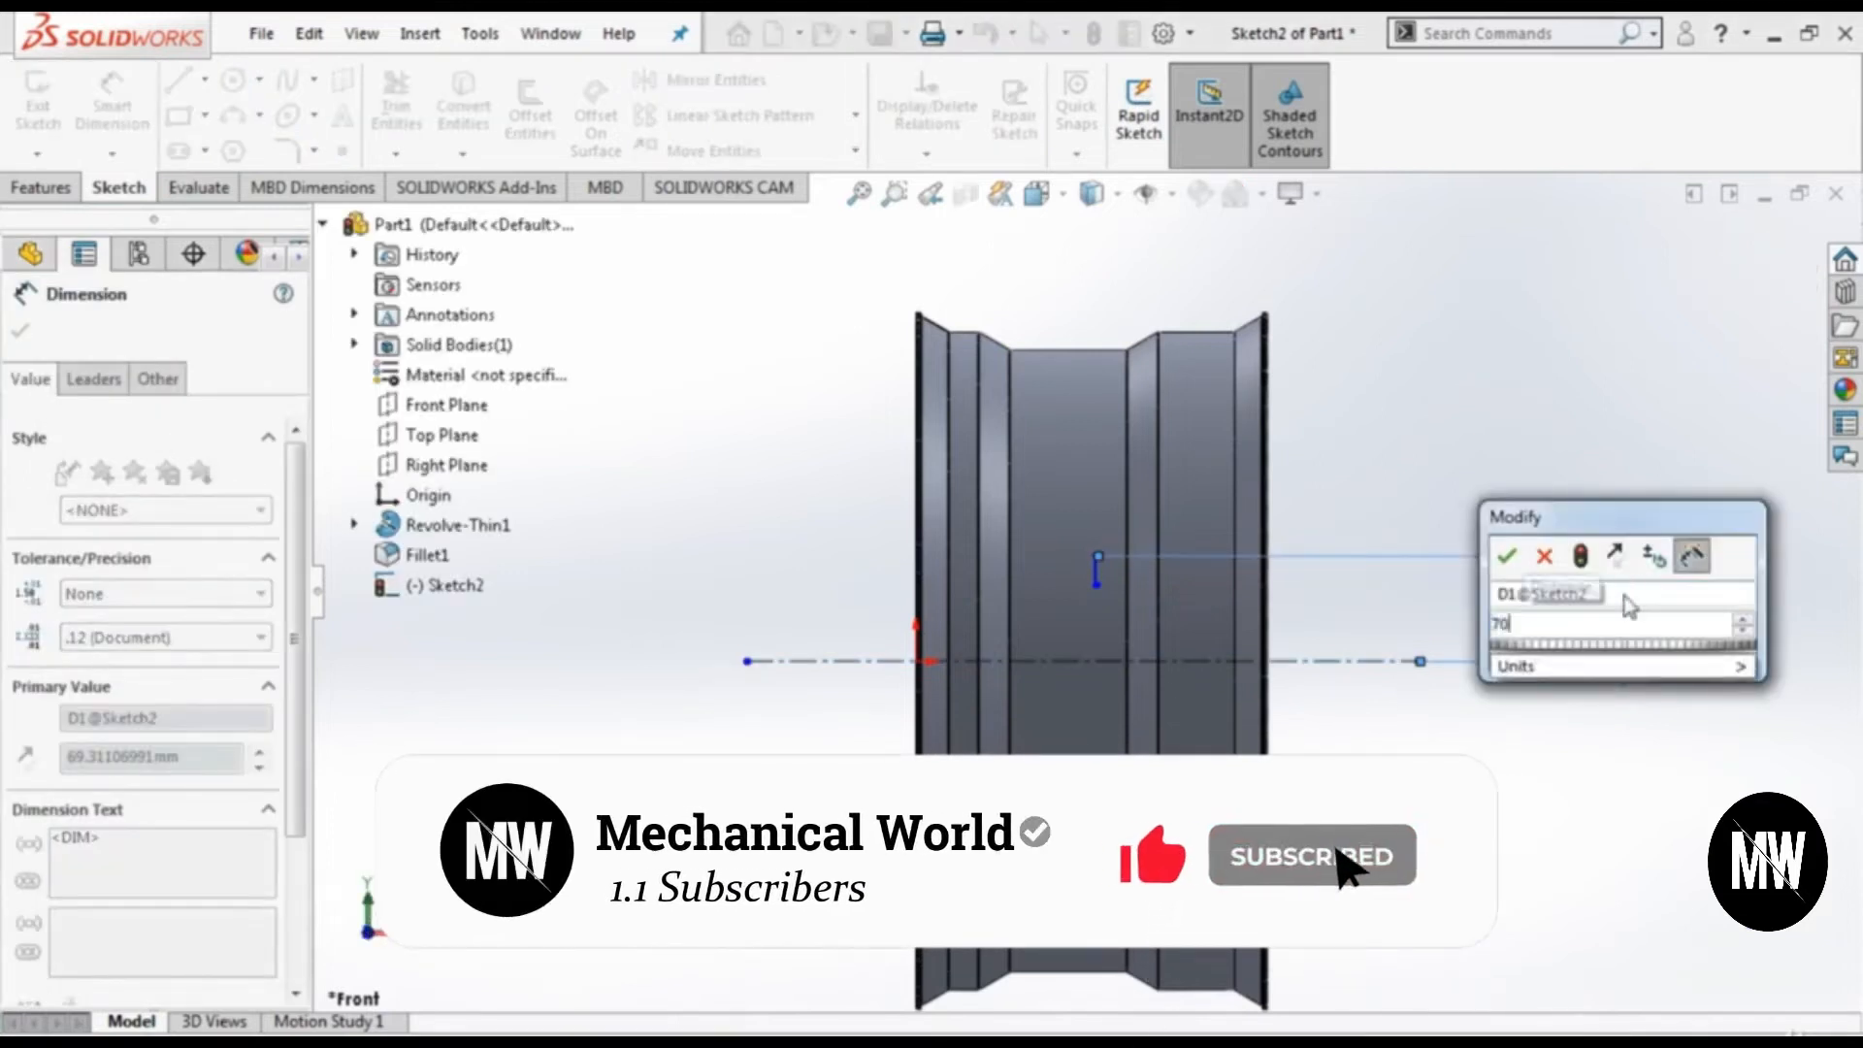
pyautogui.press('Return')
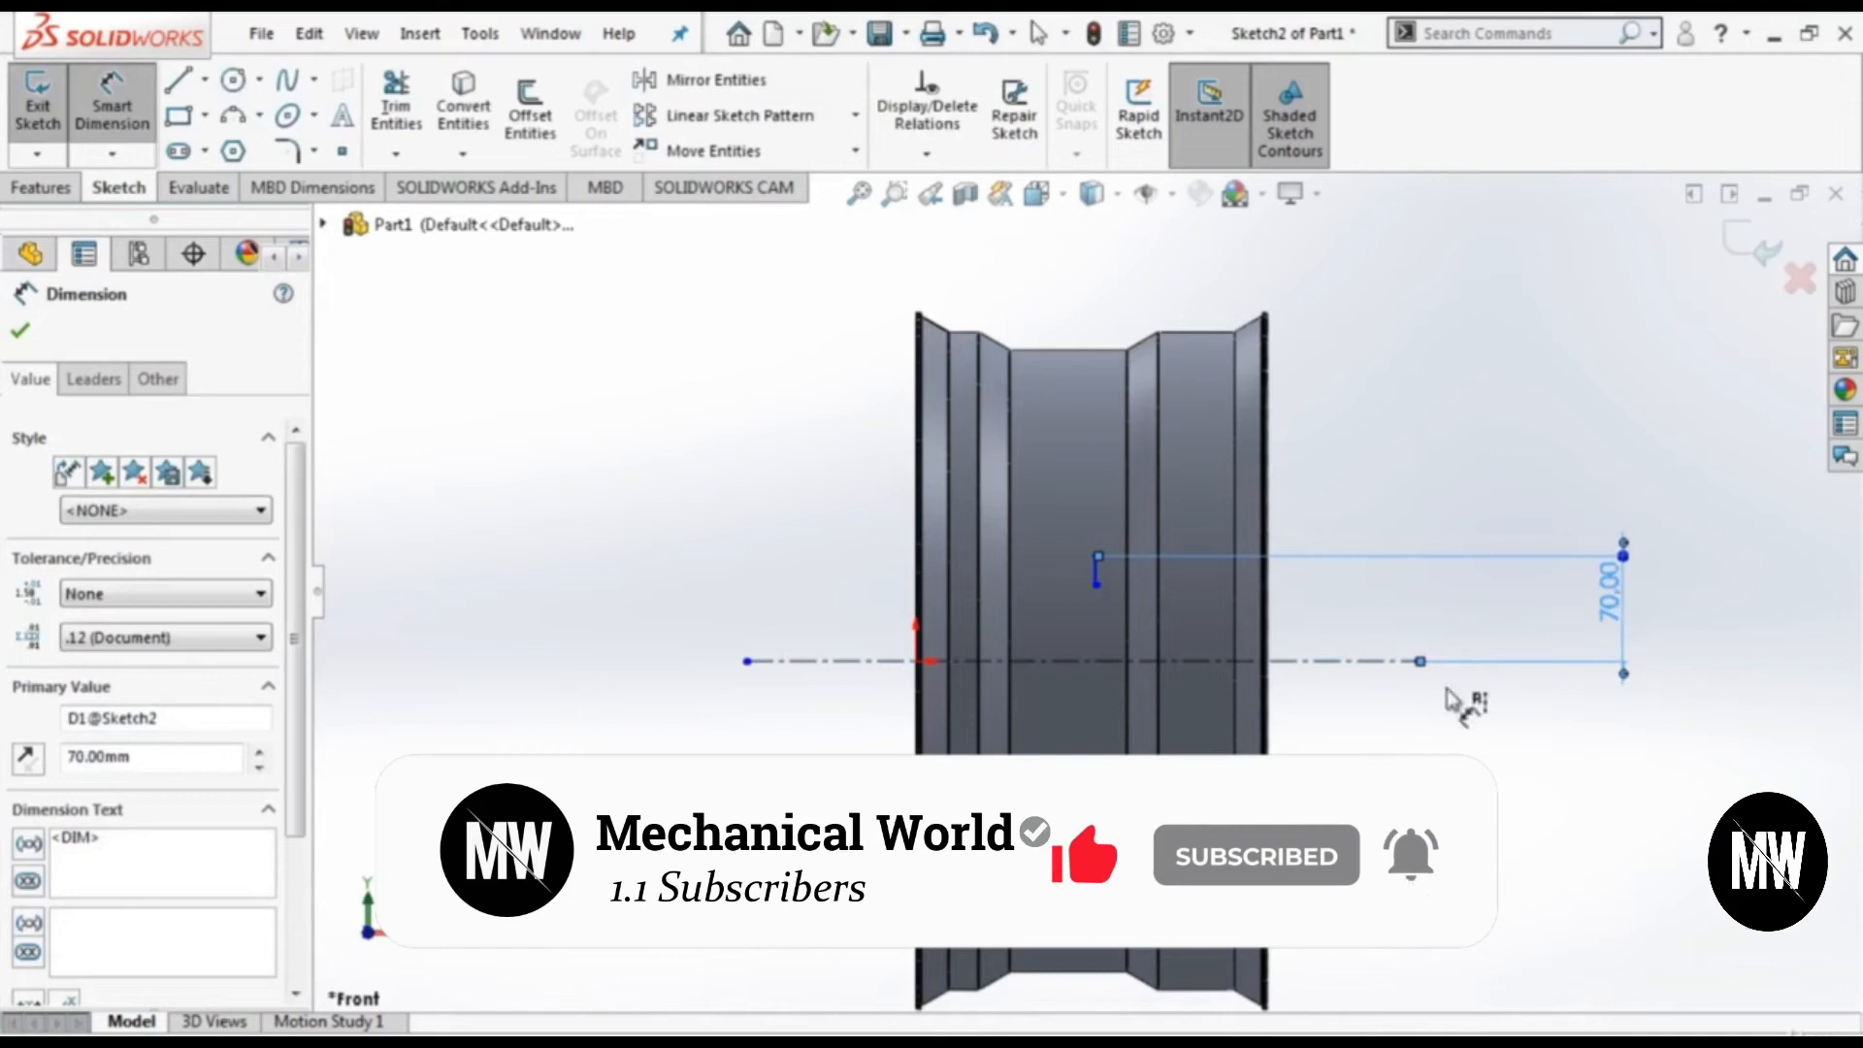
# Step: Dimension the lower end of the short vertical line 36.25 mm from the centerline
pyautogui.click(1101, 582)
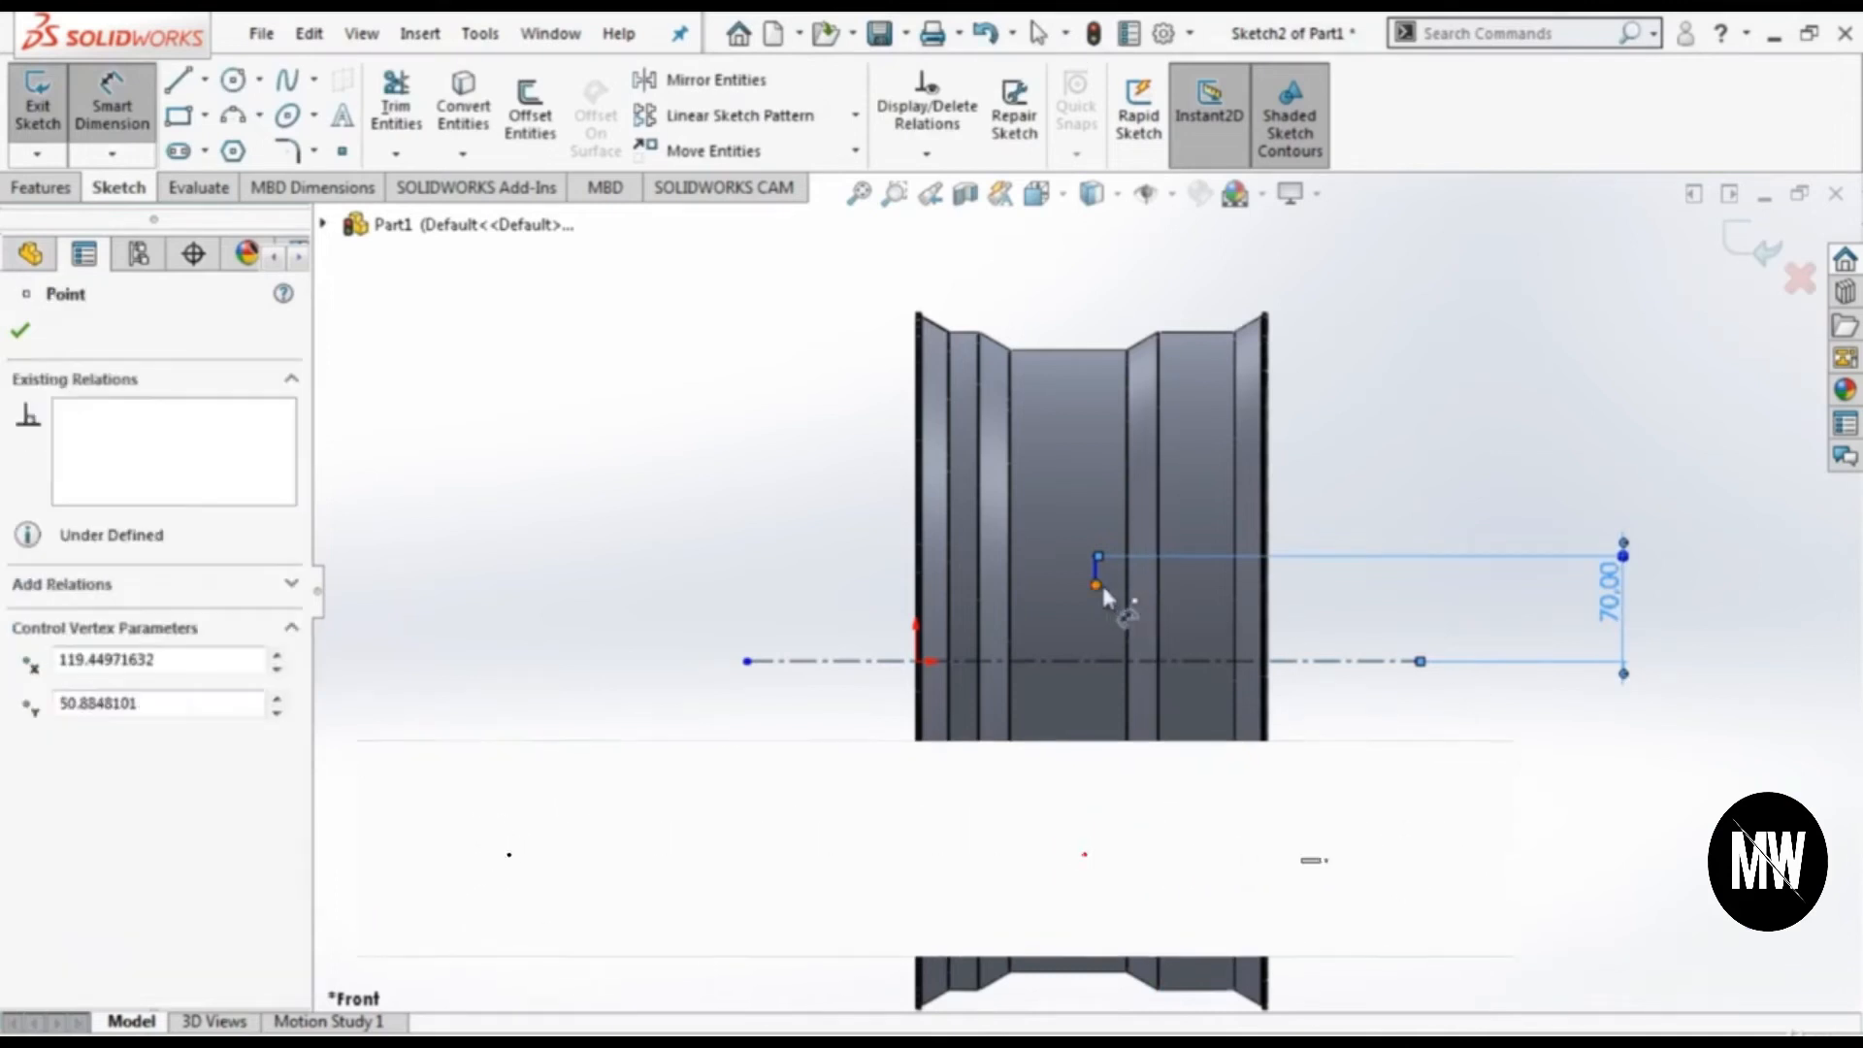
pyautogui.click(1110, 658)
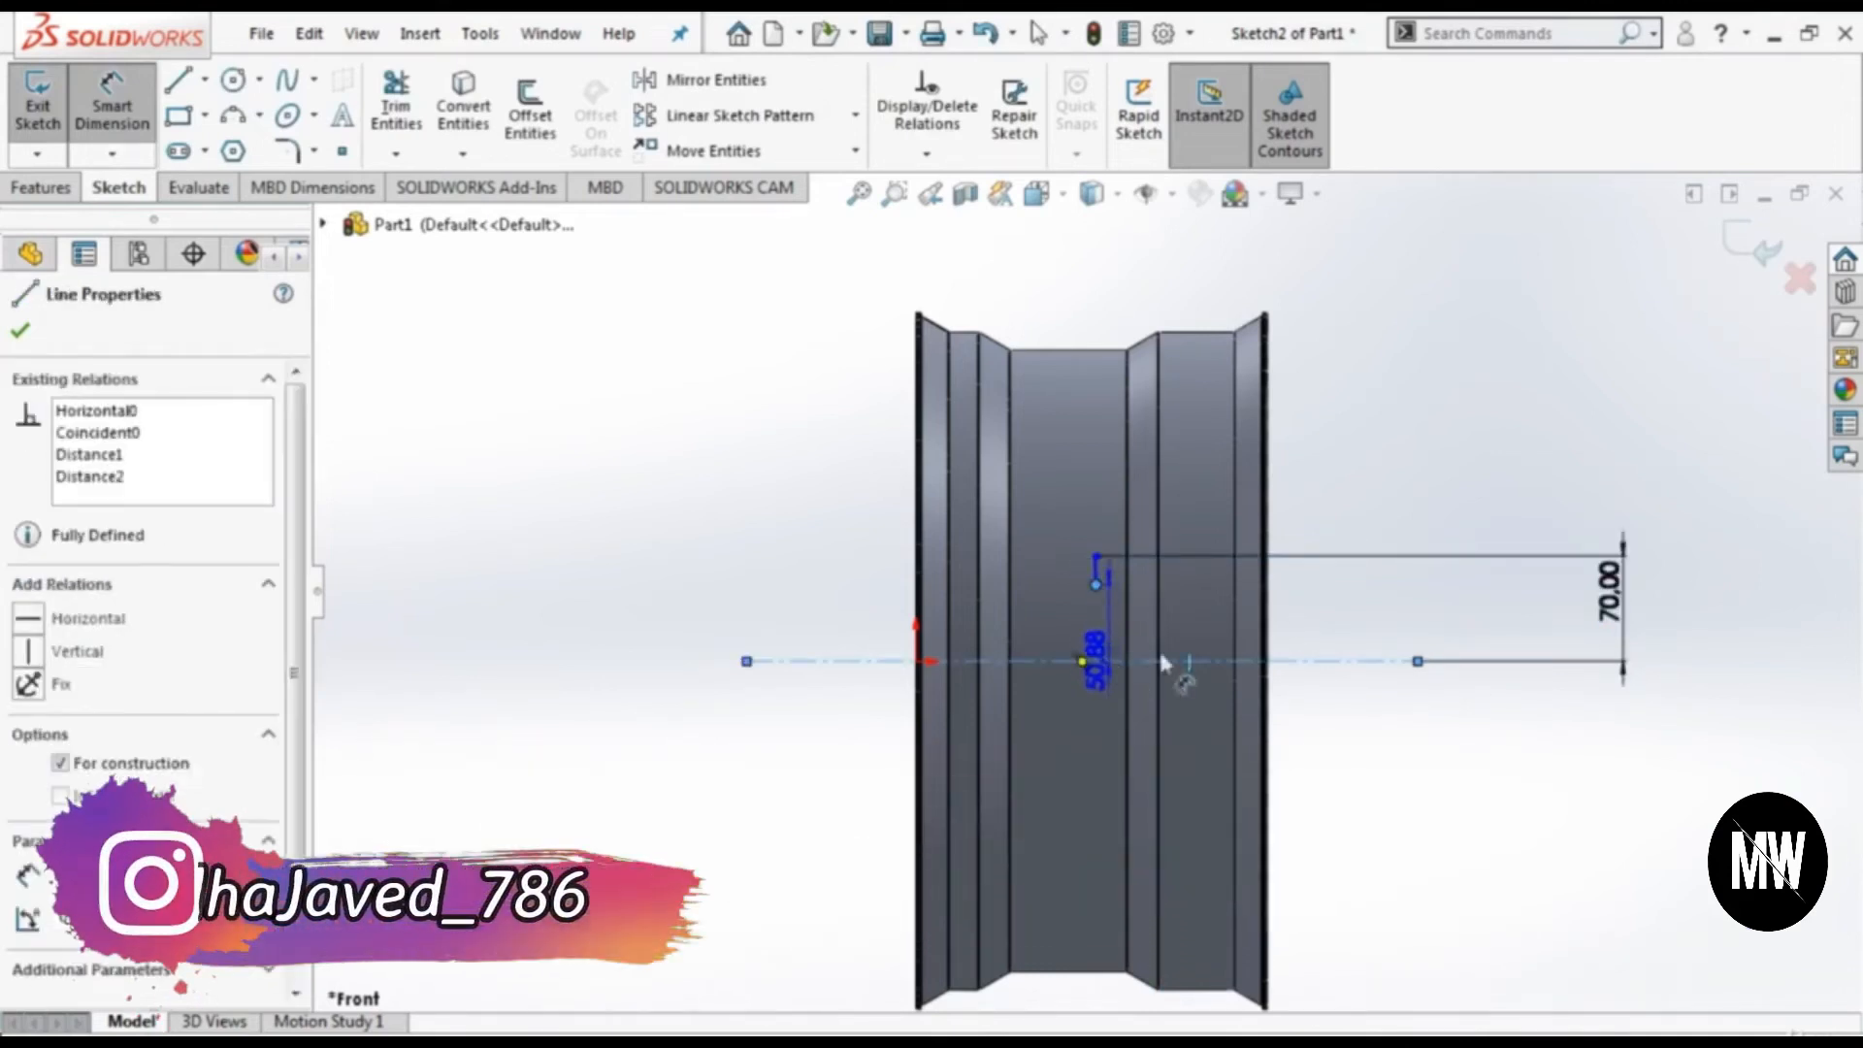
pyautogui.click(1419, 629)
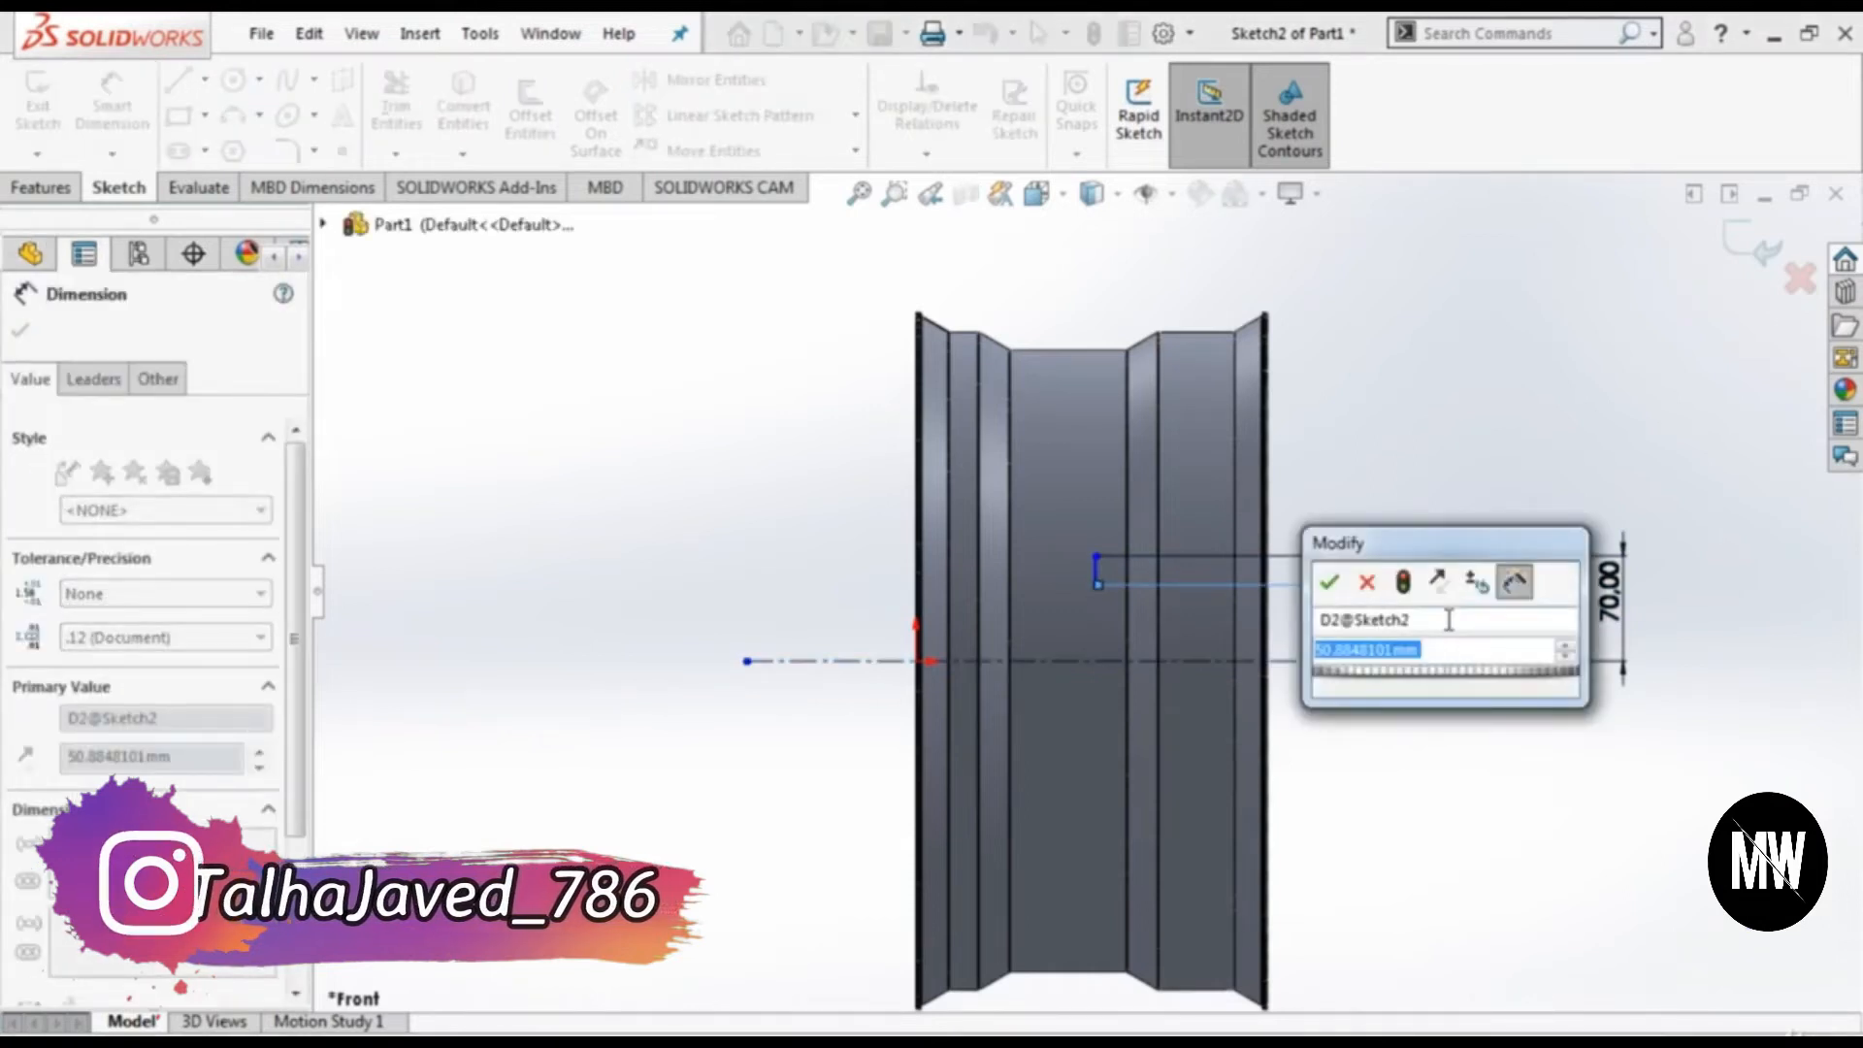
pyautogui.write('36')
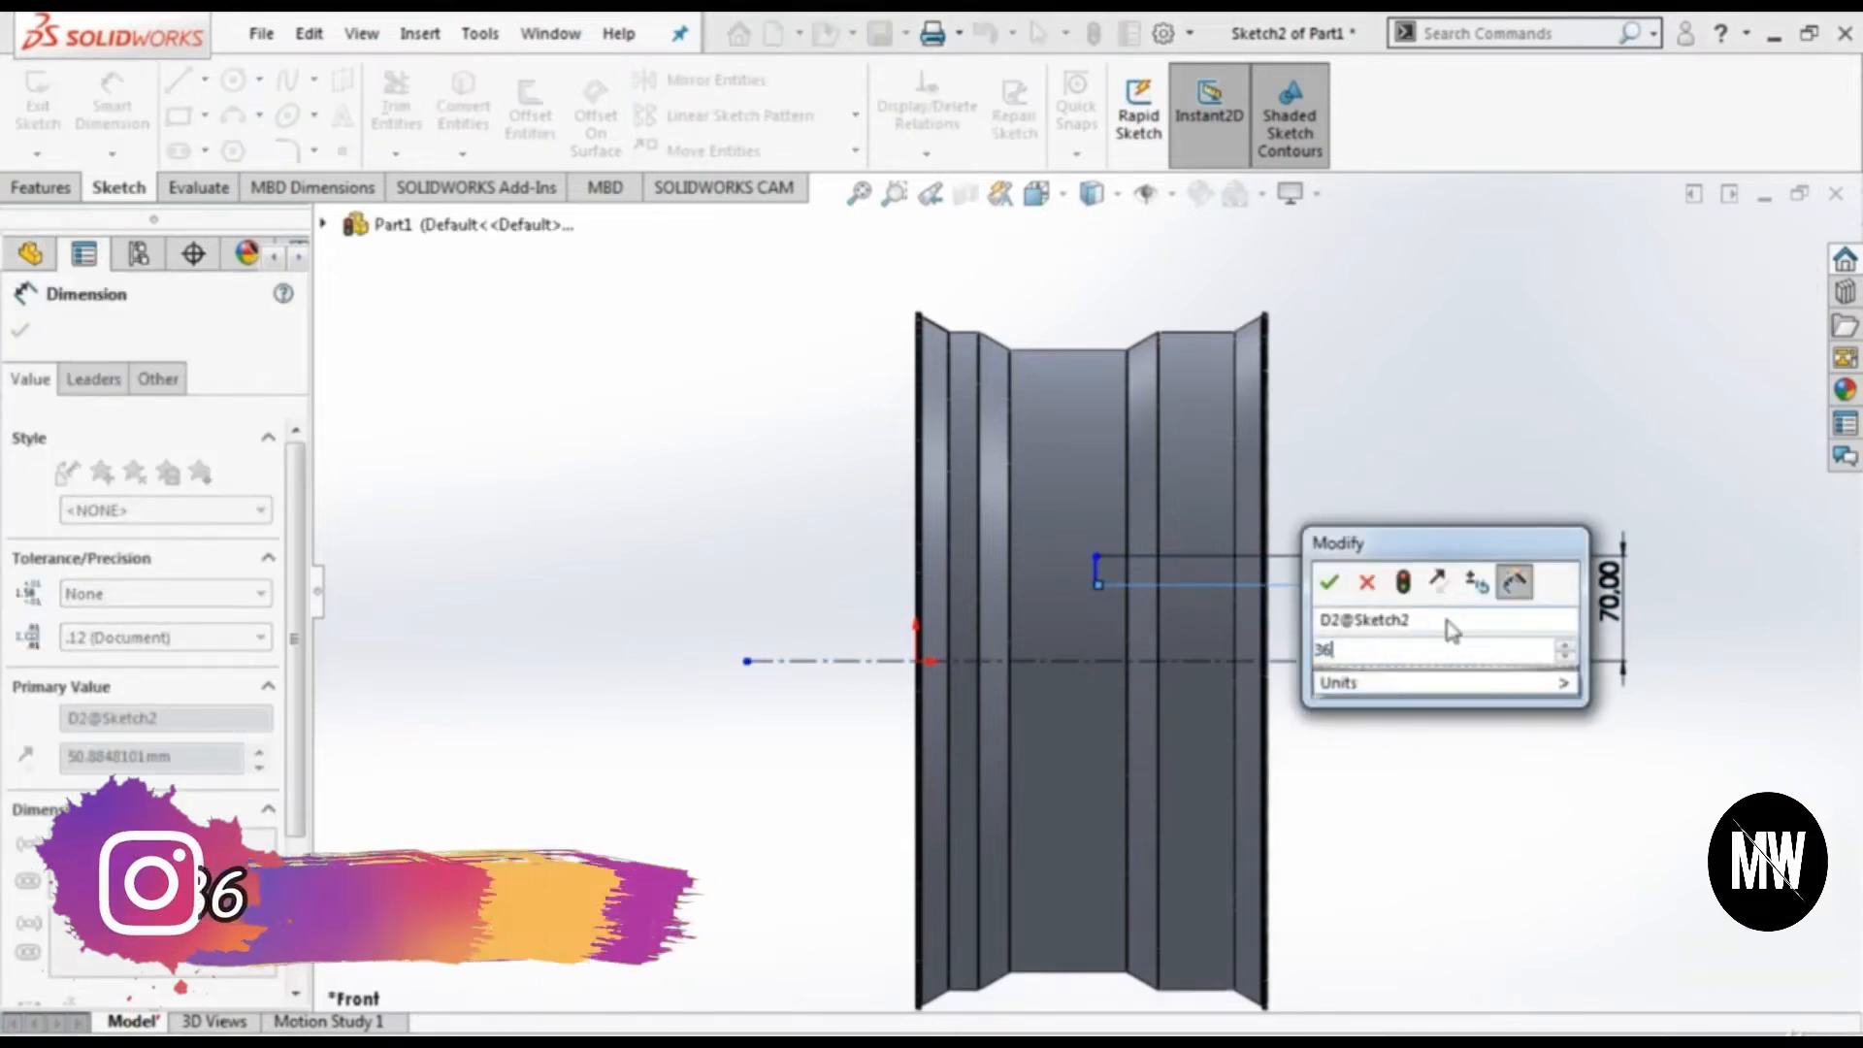
pyautogui.write('.25')
pyautogui.press('Return')
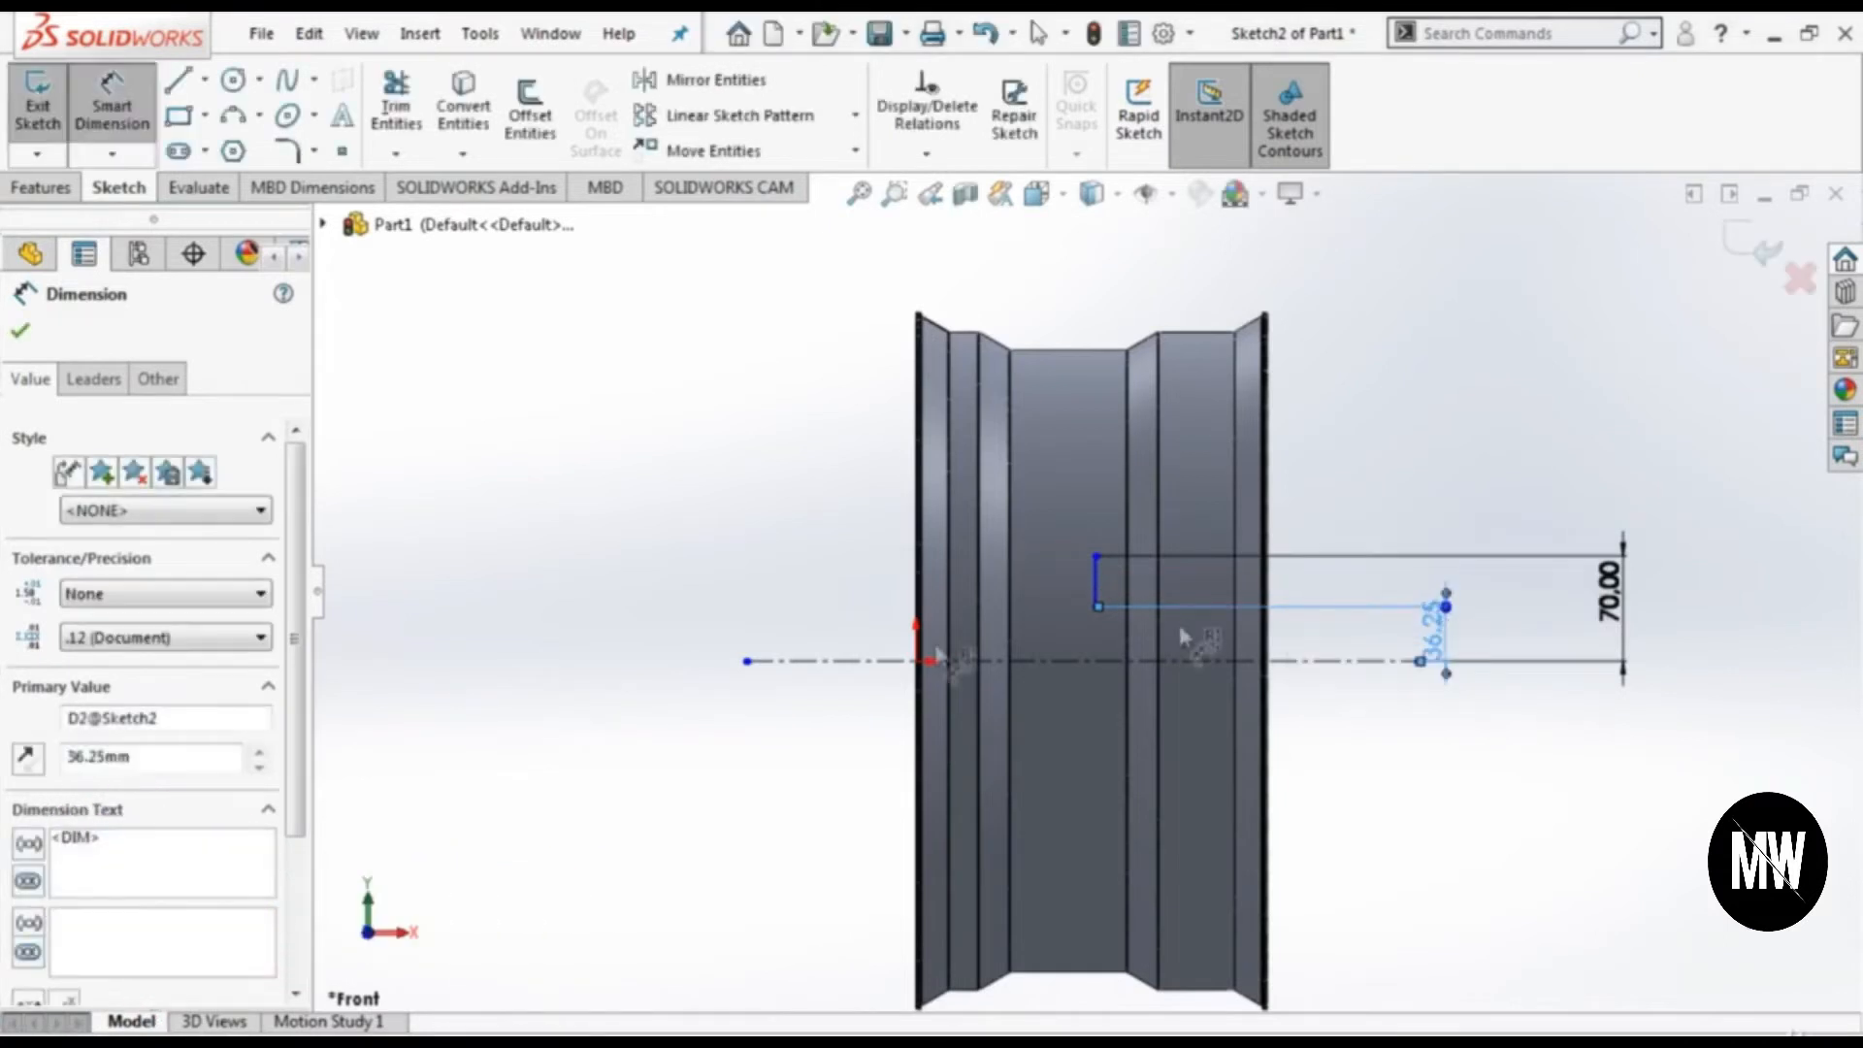
pyautogui.scroll(-1, 1086, 636)
pyautogui.scroll(-2, 1092, 645)
pyautogui.scroll(2, 1127, 568)
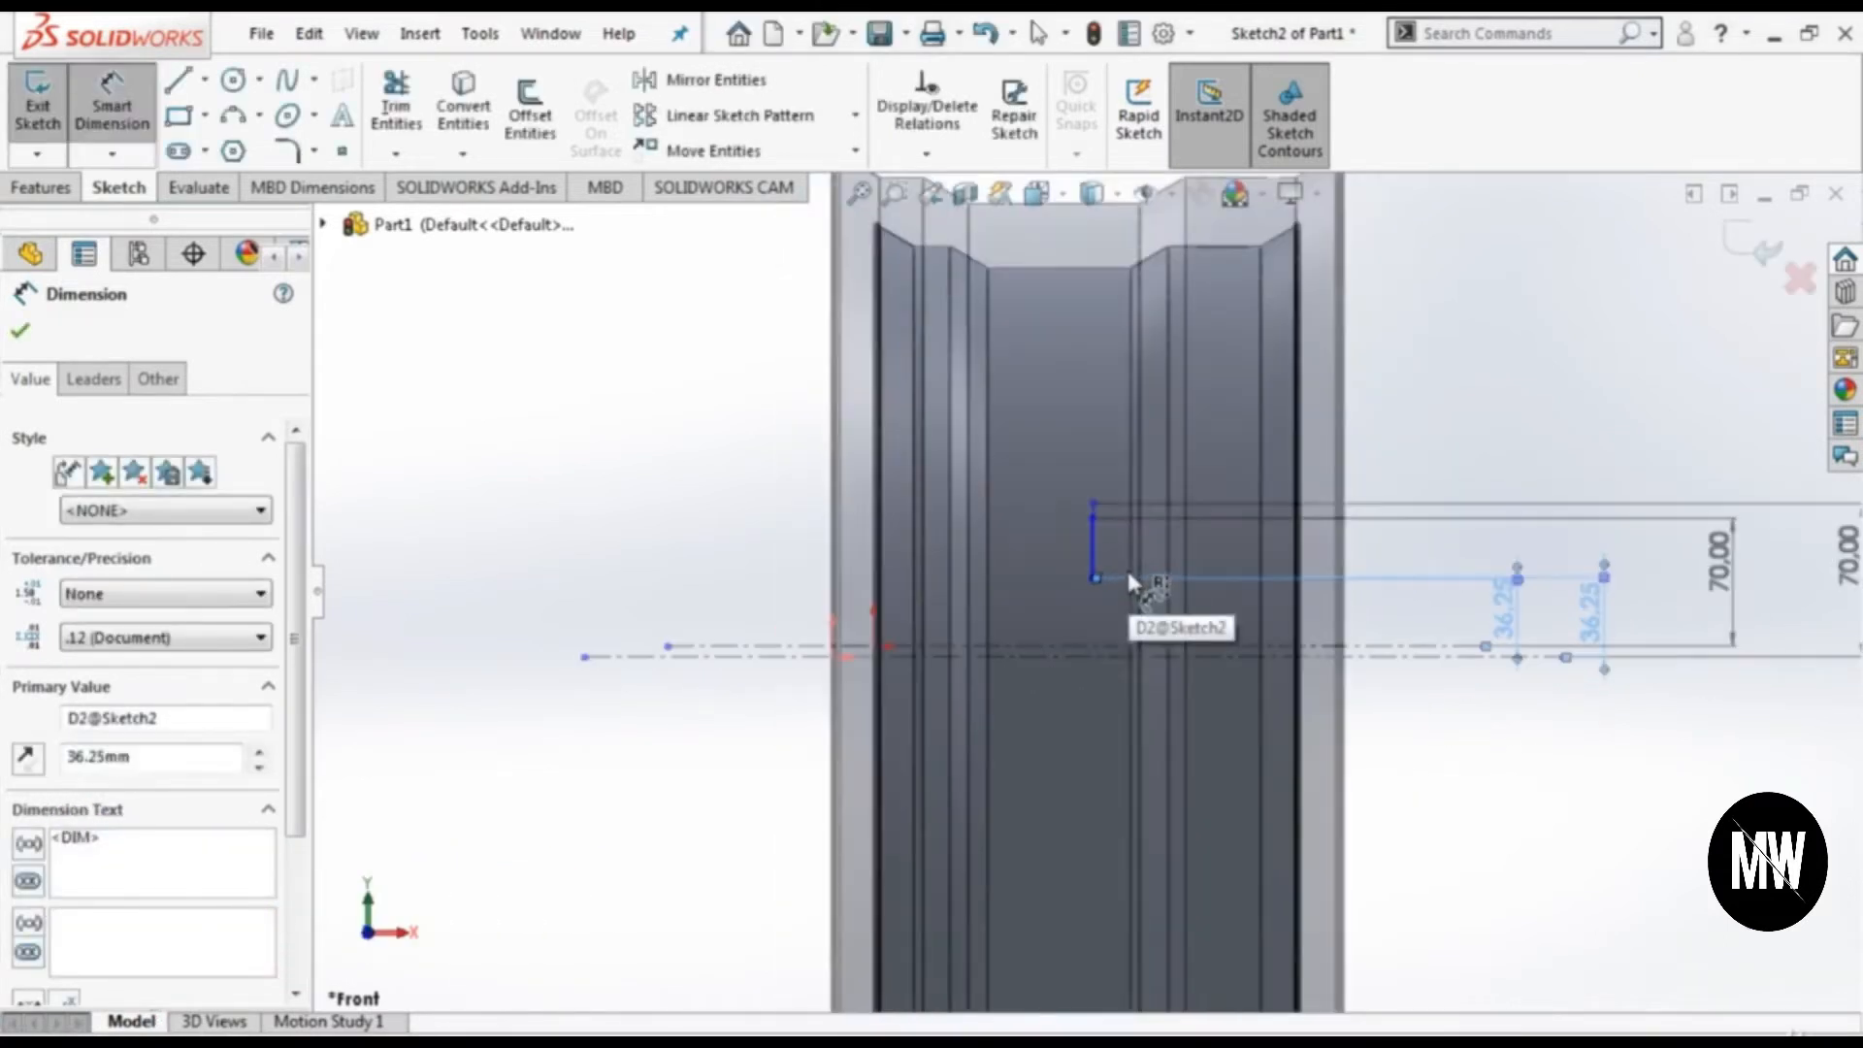
pyautogui.click(177, 79)
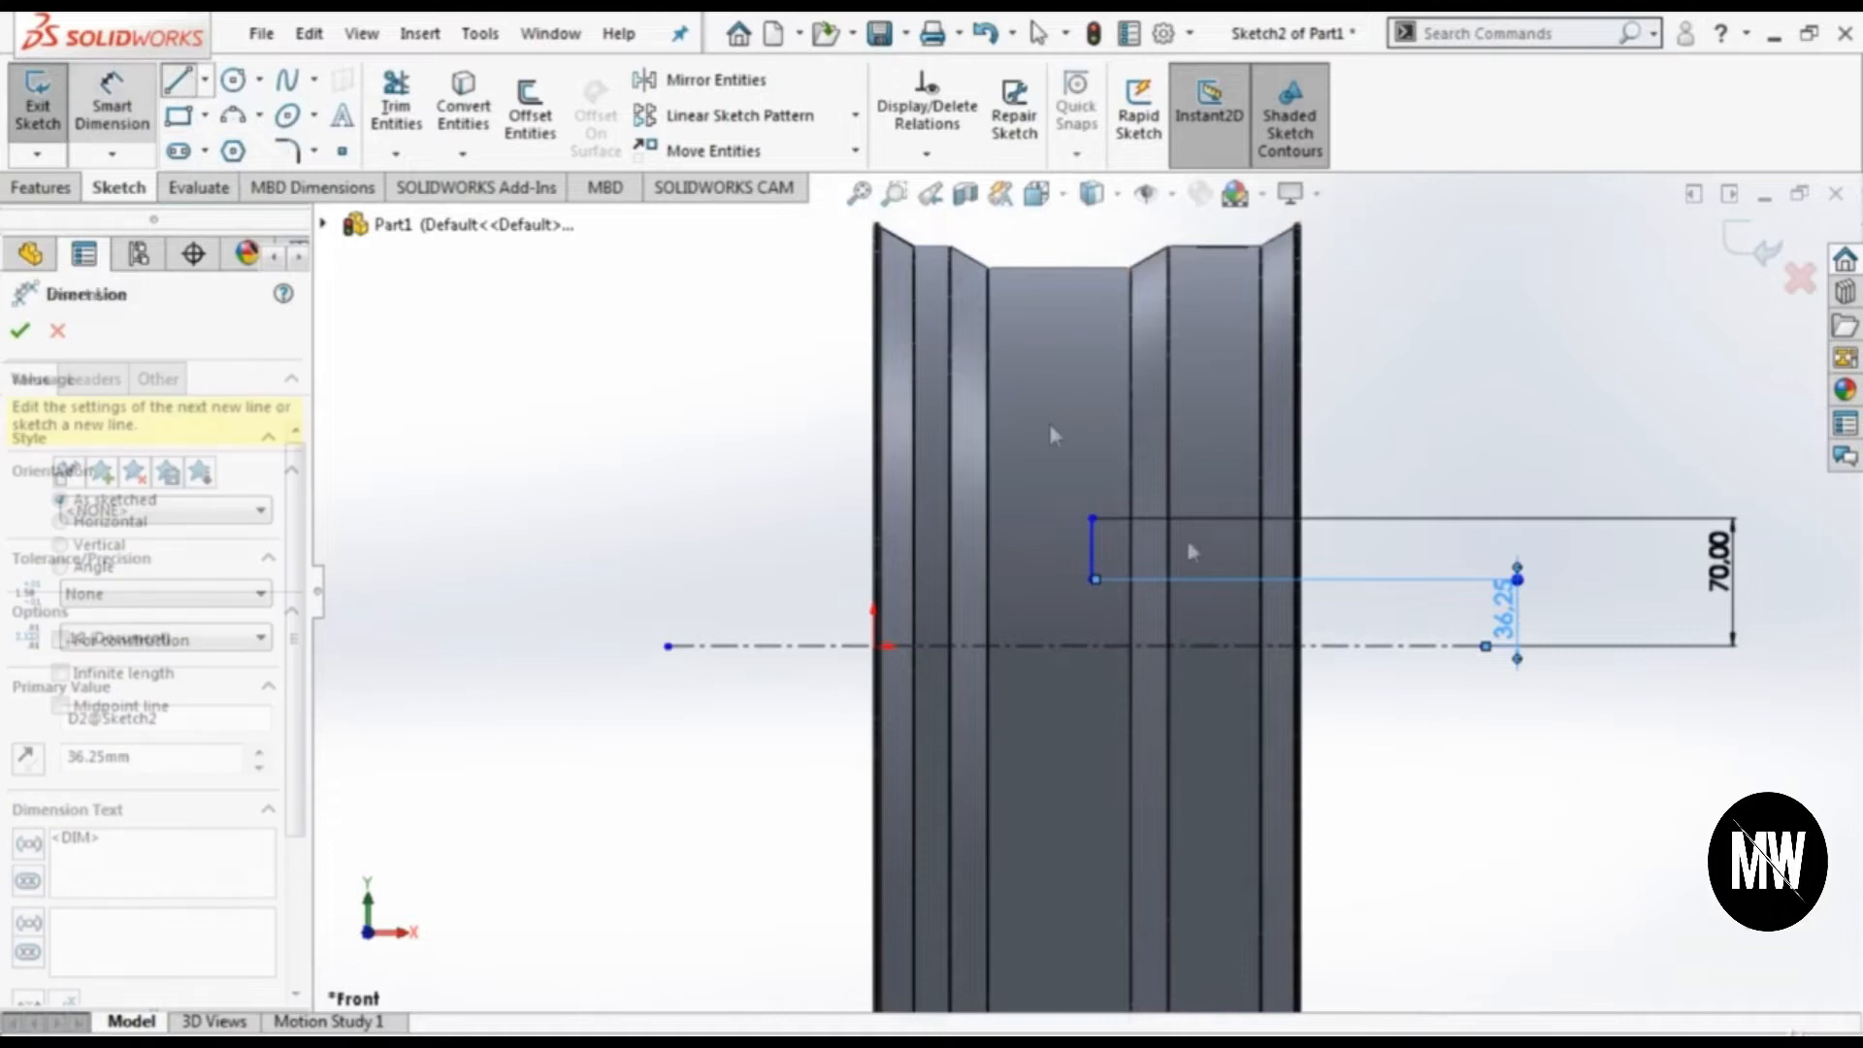
pyautogui.click(1094, 580)
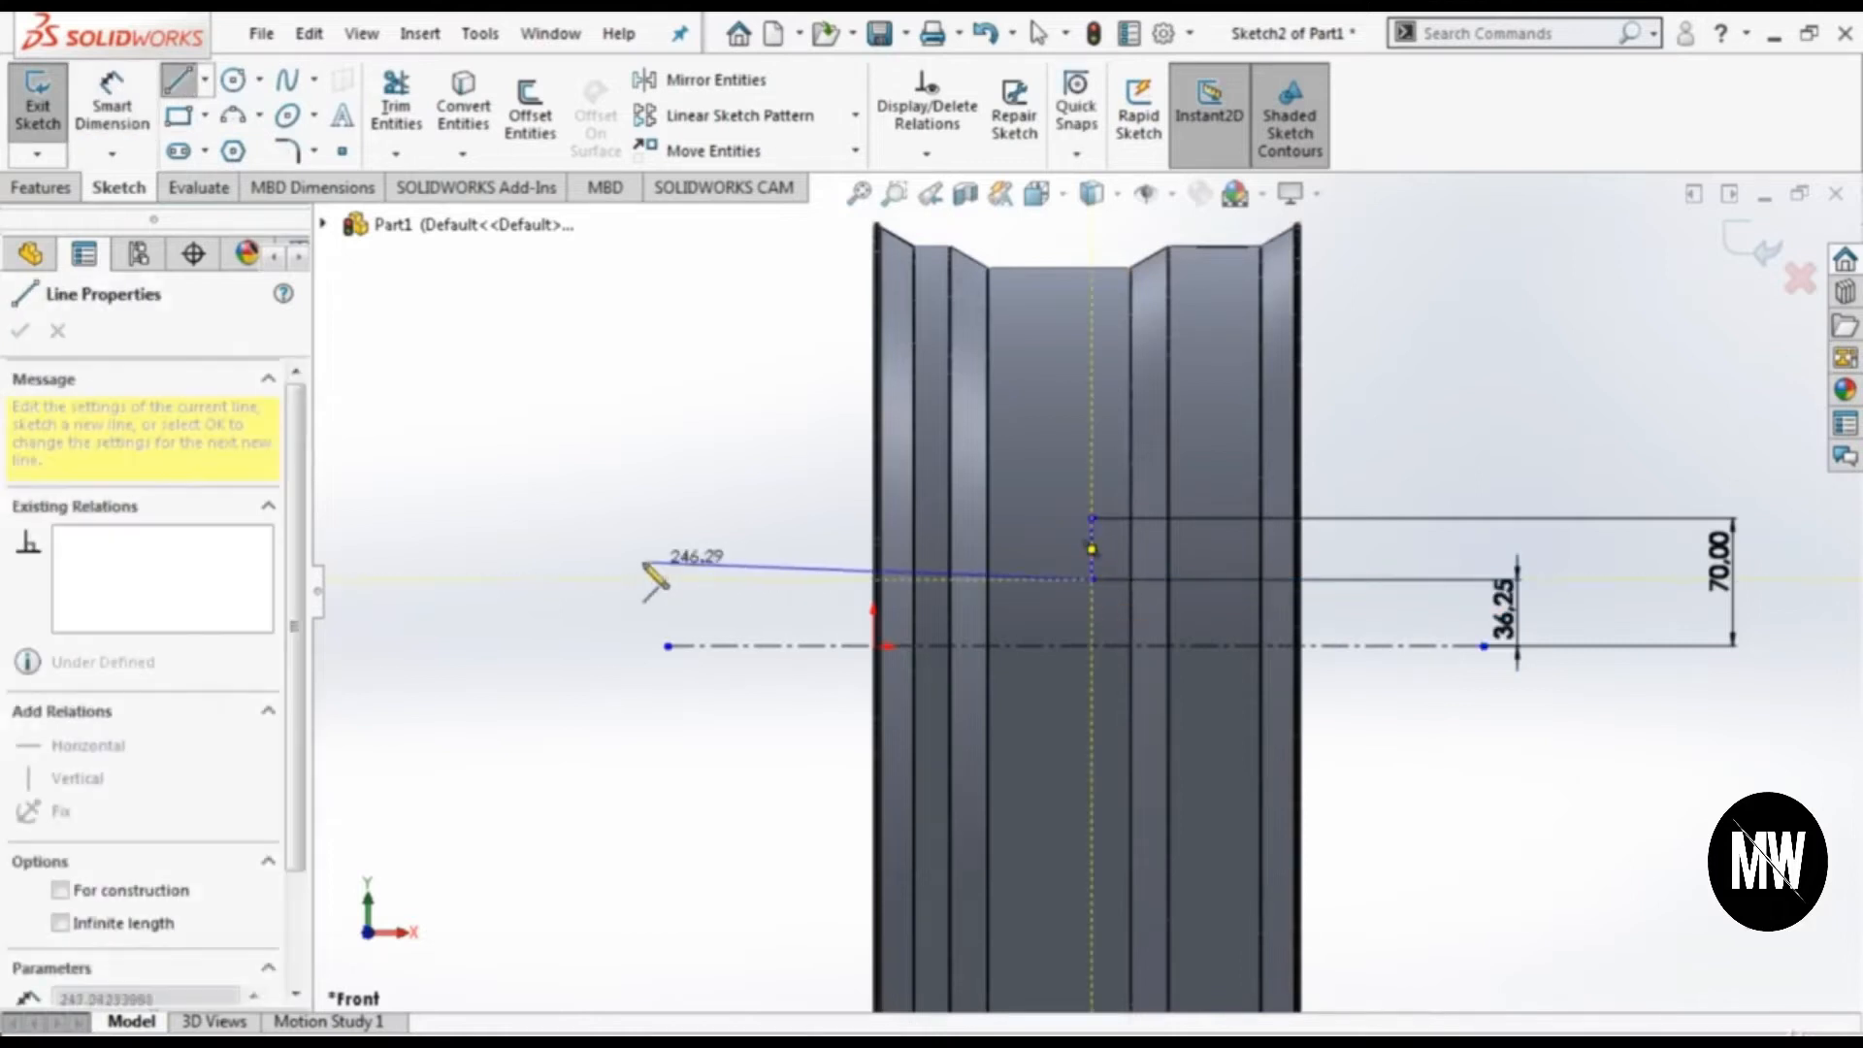
pyautogui.press('Escape')
# Step: Dimension the short vertical line 132 mm horizontally from the rim's edge on the origin side
pyautogui.click(111, 106)
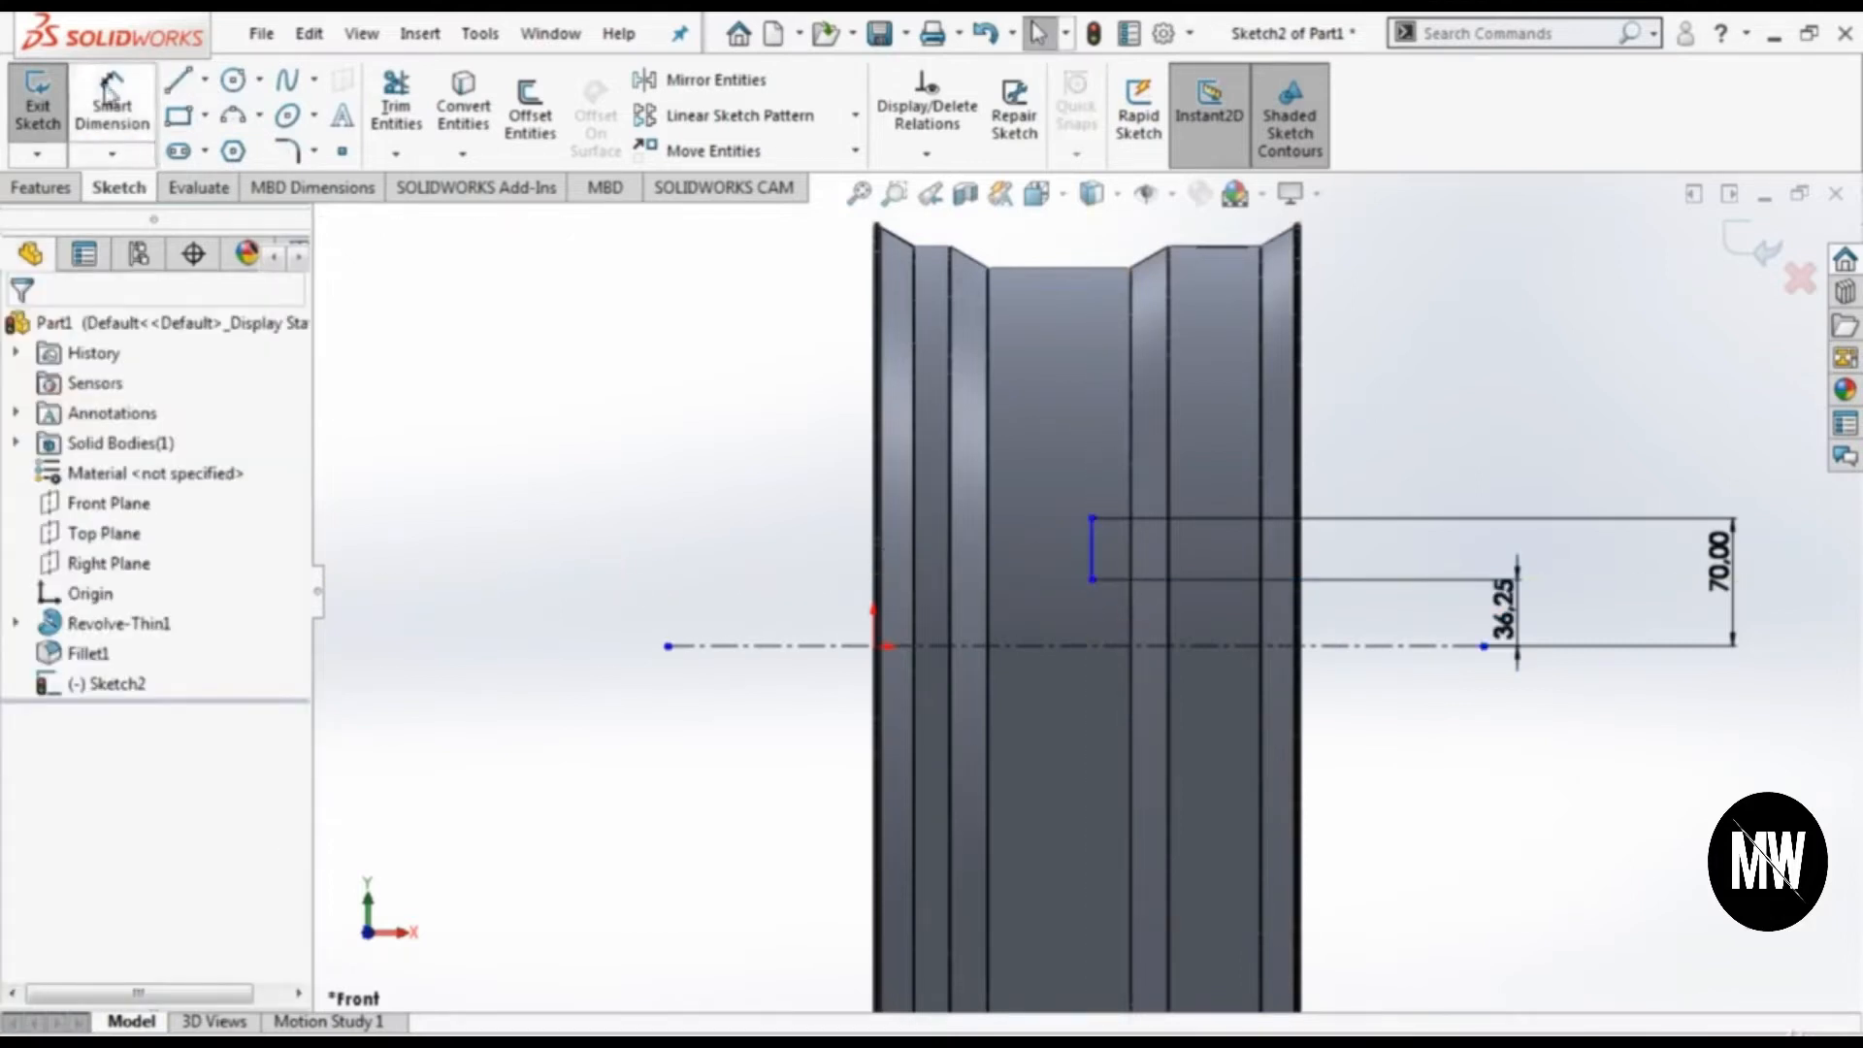
pyautogui.click(879, 578)
pyautogui.click(1091, 543)
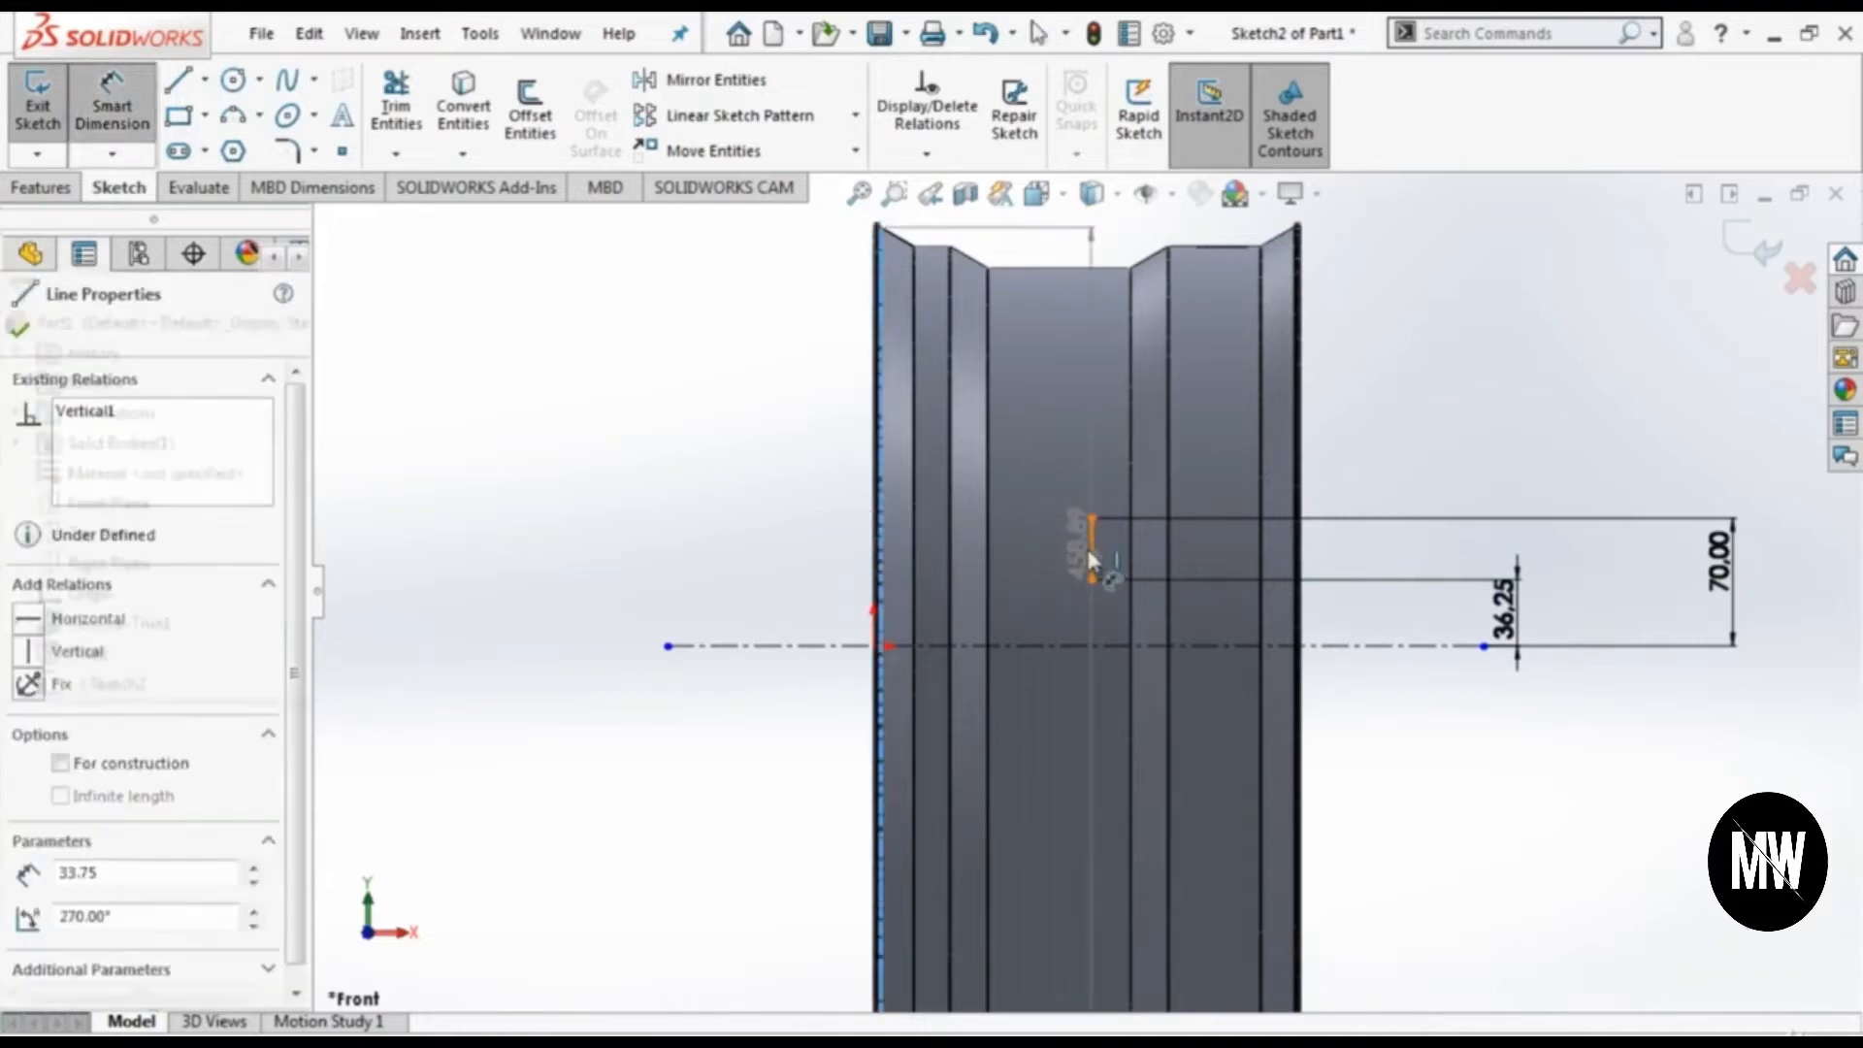
pyautogui.click(1019, 545)
pyautogui.write('132')
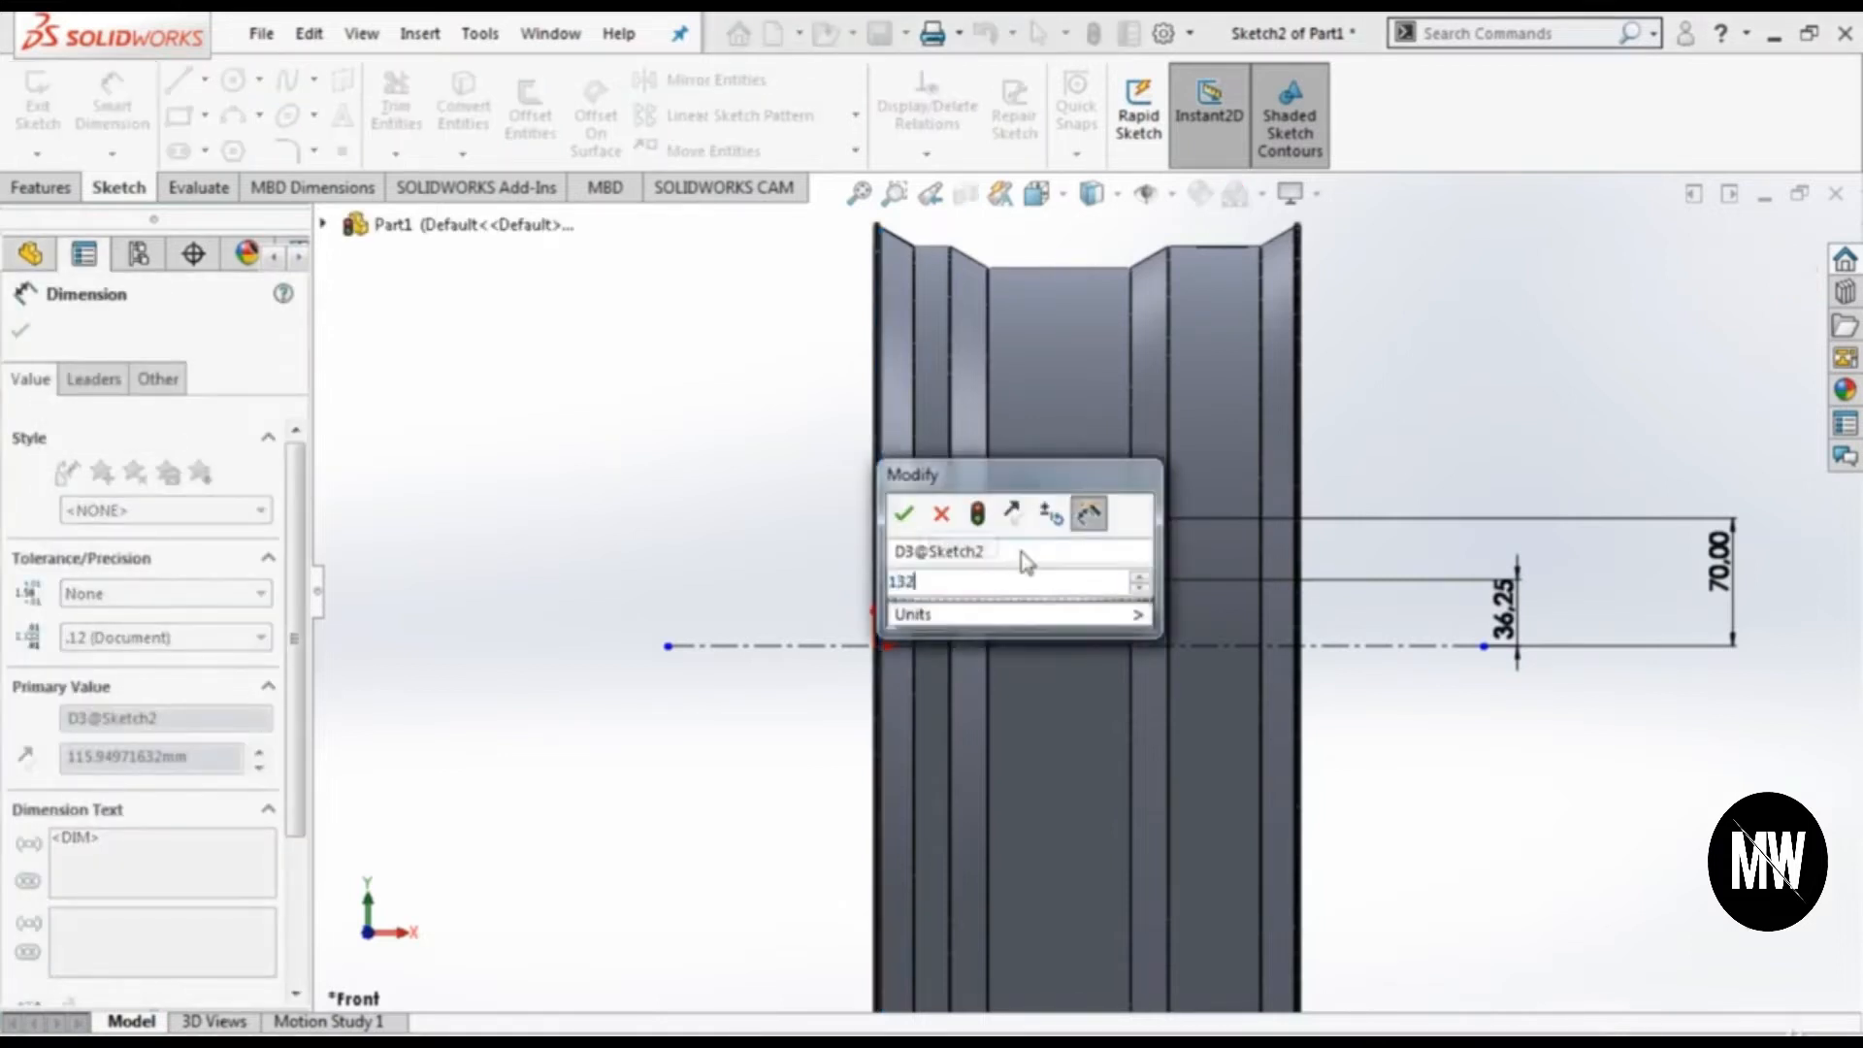
pyautogui.press('Return')
# Step: Draw a horizontal line from the vertical line's lower end across the origin-side rim edge, ending outside the rim
pyautogui.scroll(-2, 1032, 530)
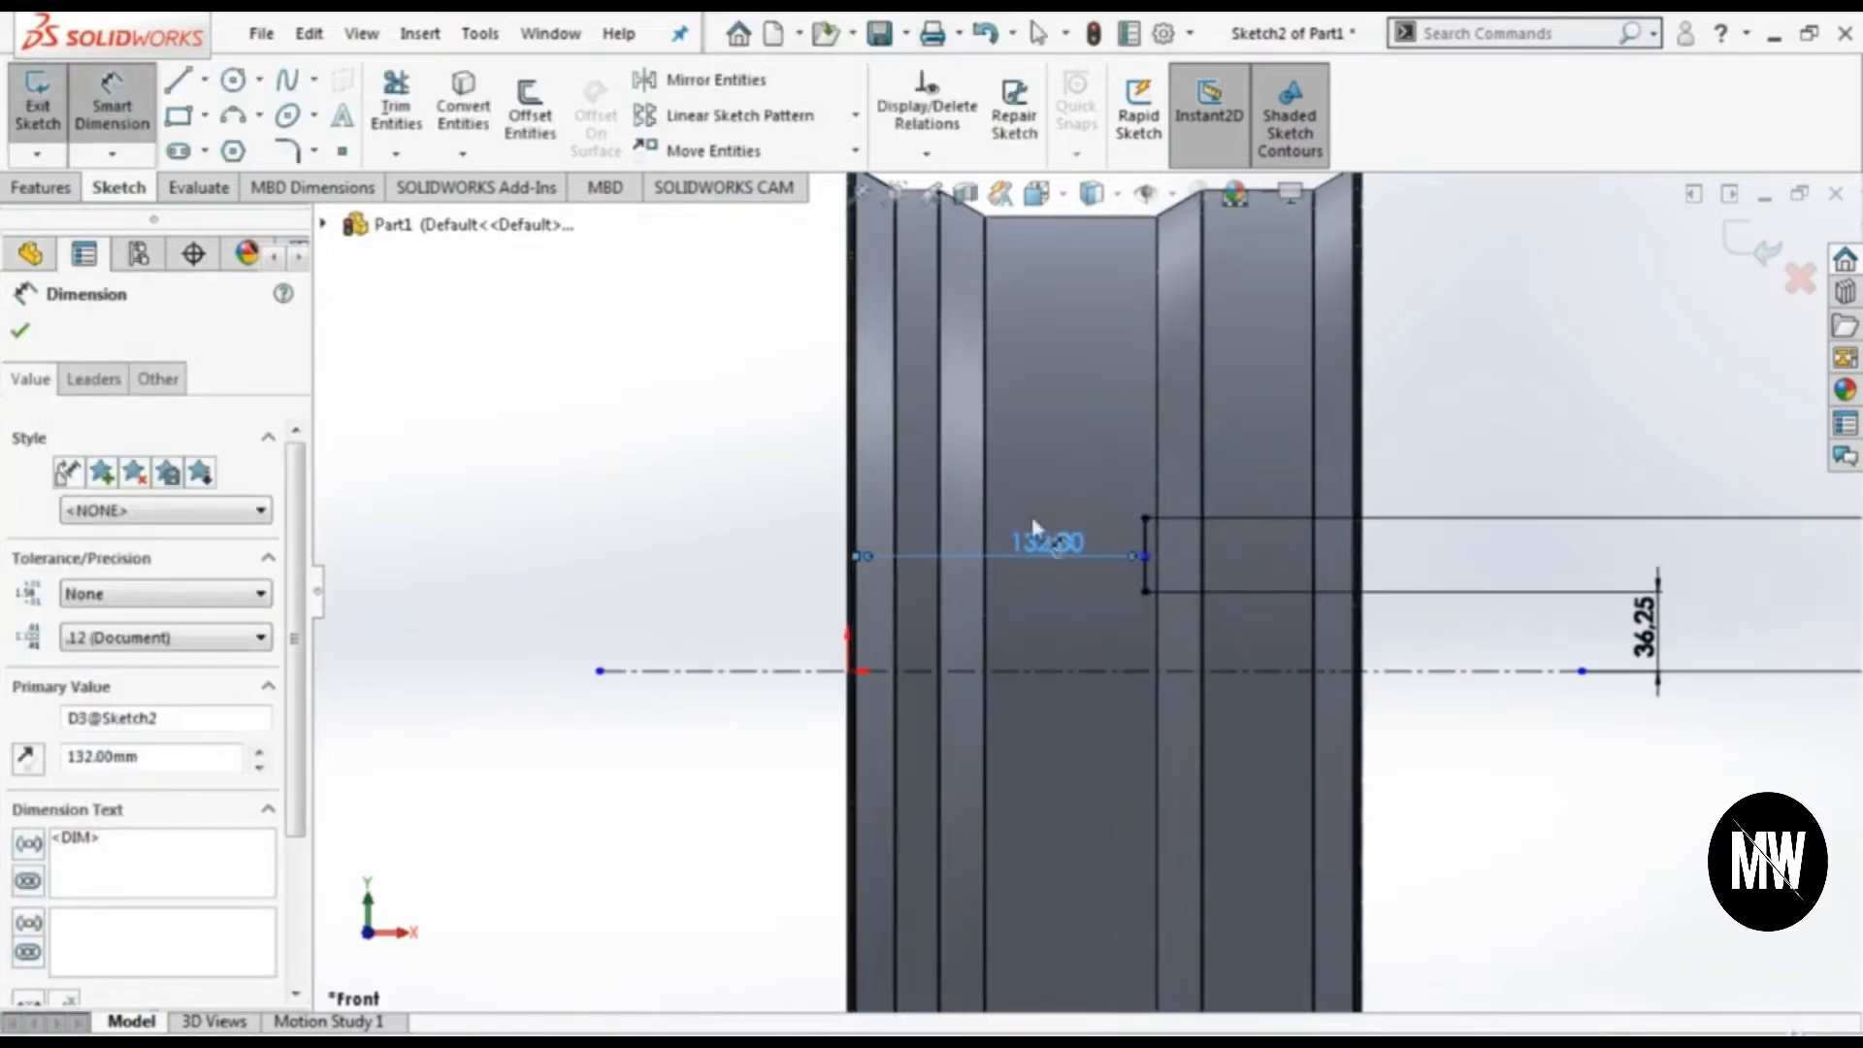
pyautogui.click(178, 80)
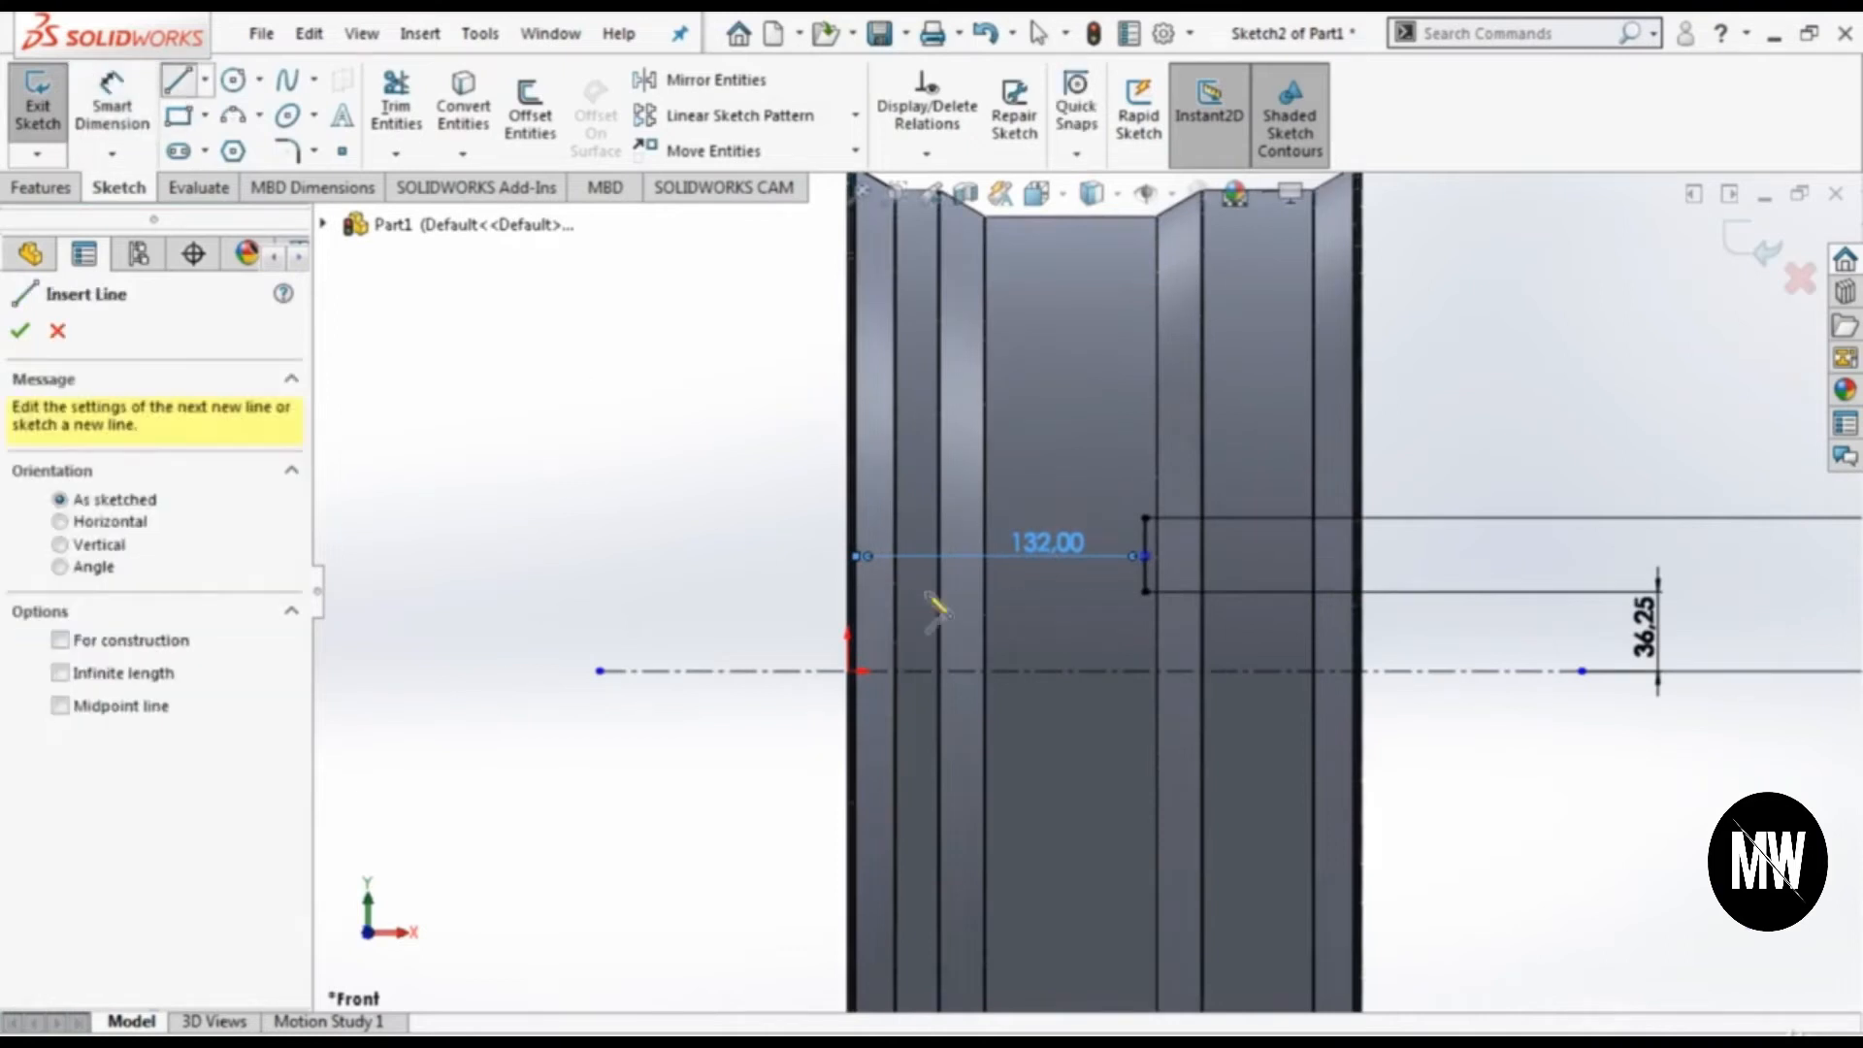
pyautogui.click(1146, 592)
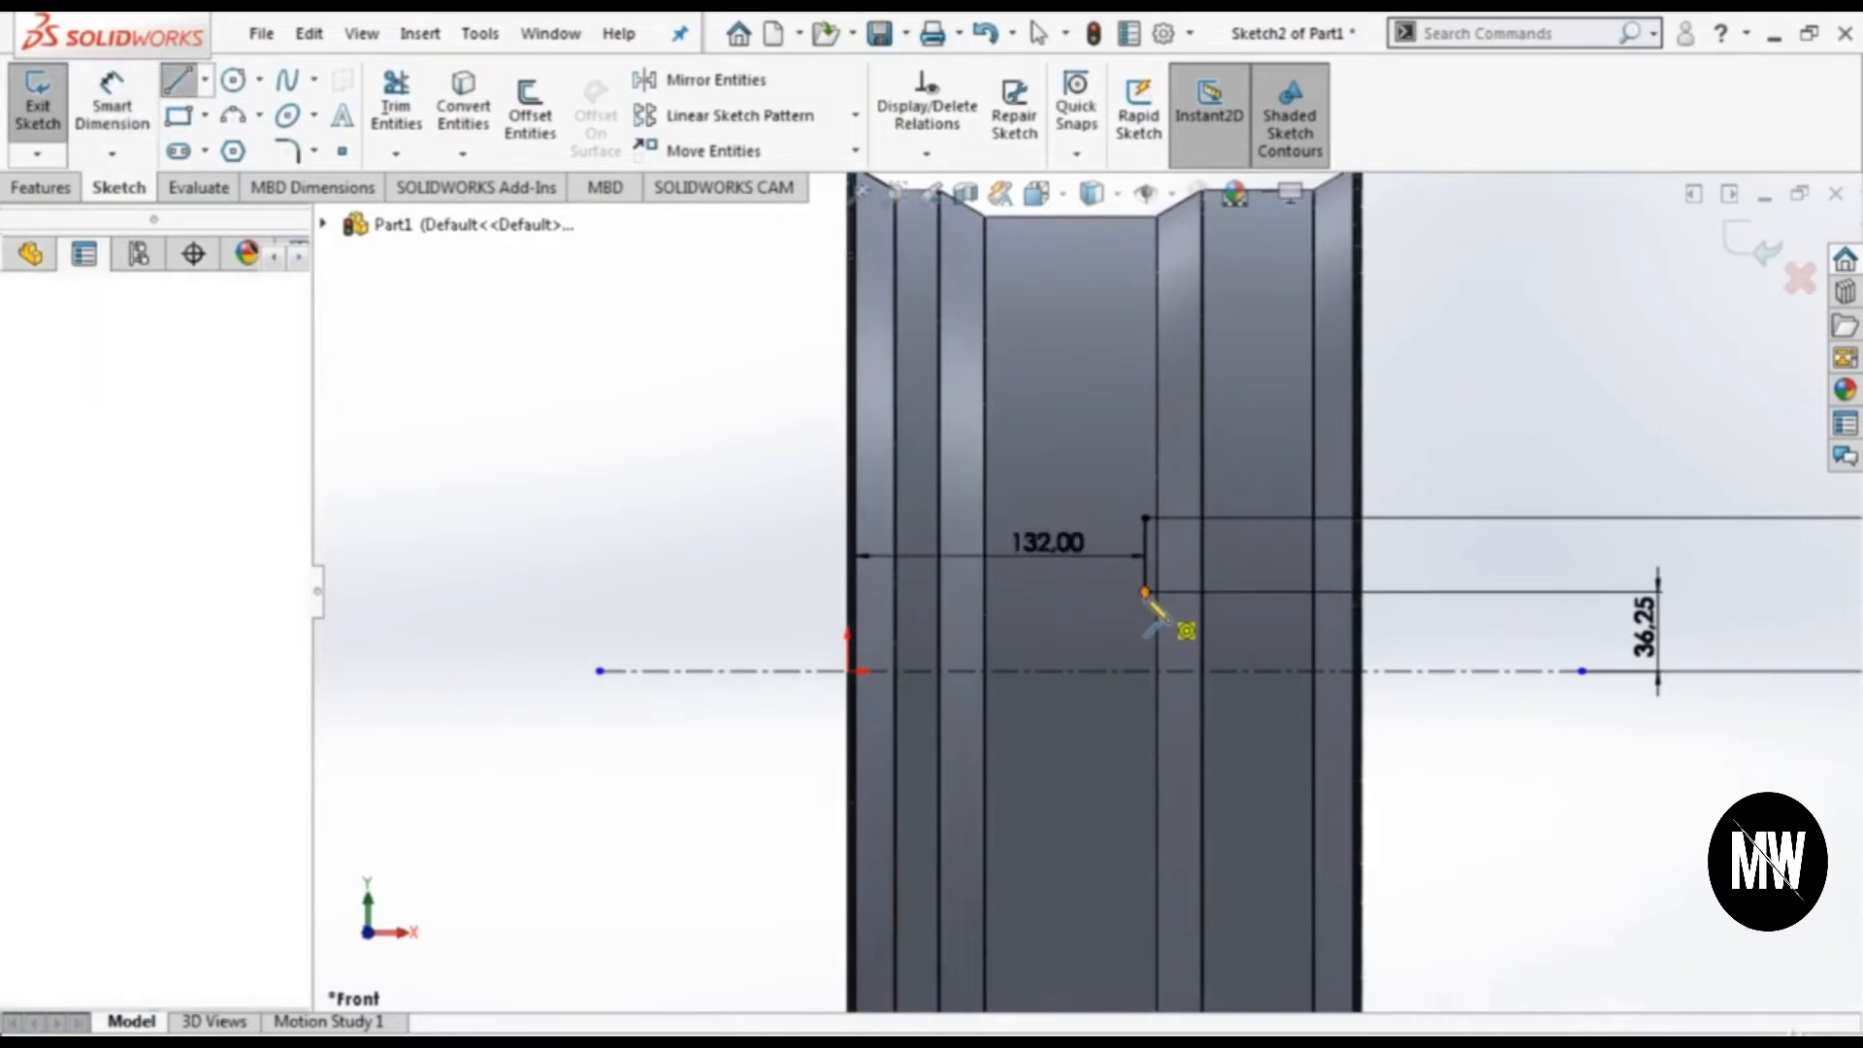
pyautogui.click(641, 592)
pyautogui.press('Escape')
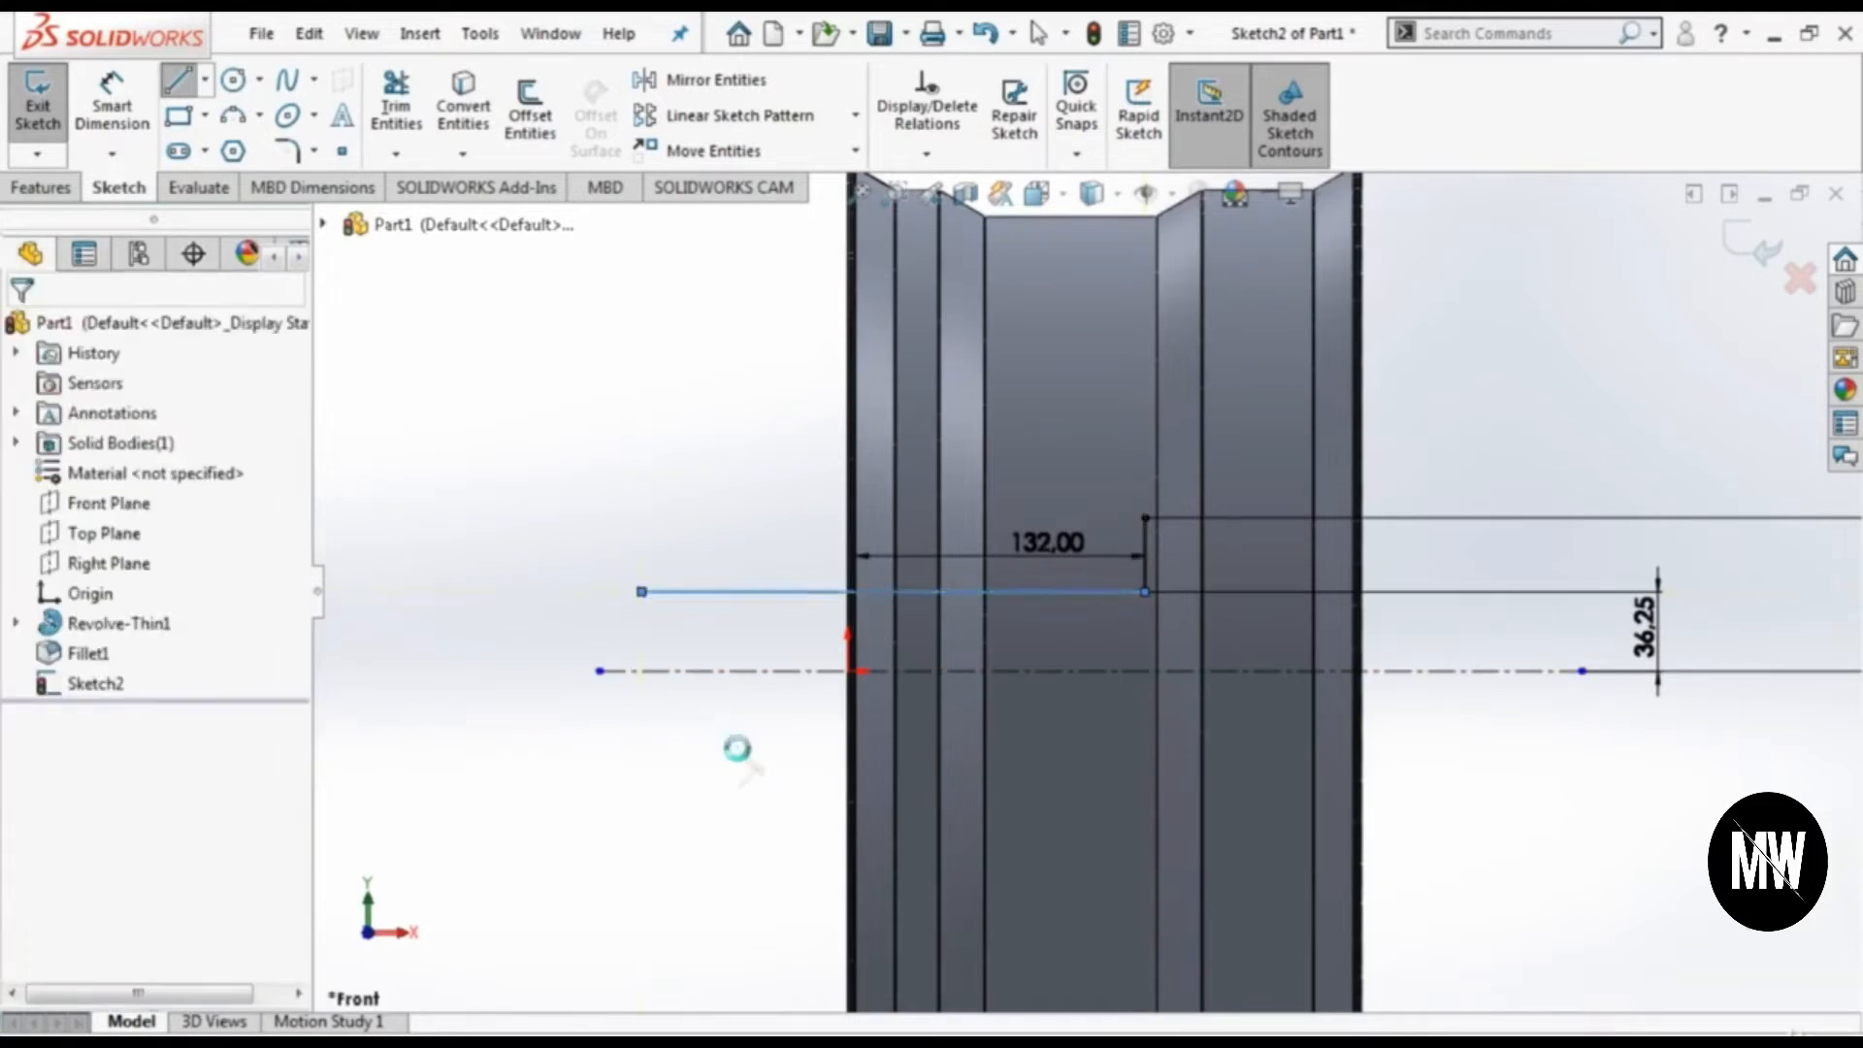
# Step: Set the horizontal distance between the rim's origin-side edge and the short vertical line to 95.5 mm
pyautogui.click(1062, 545)
pyautogui.write('9')
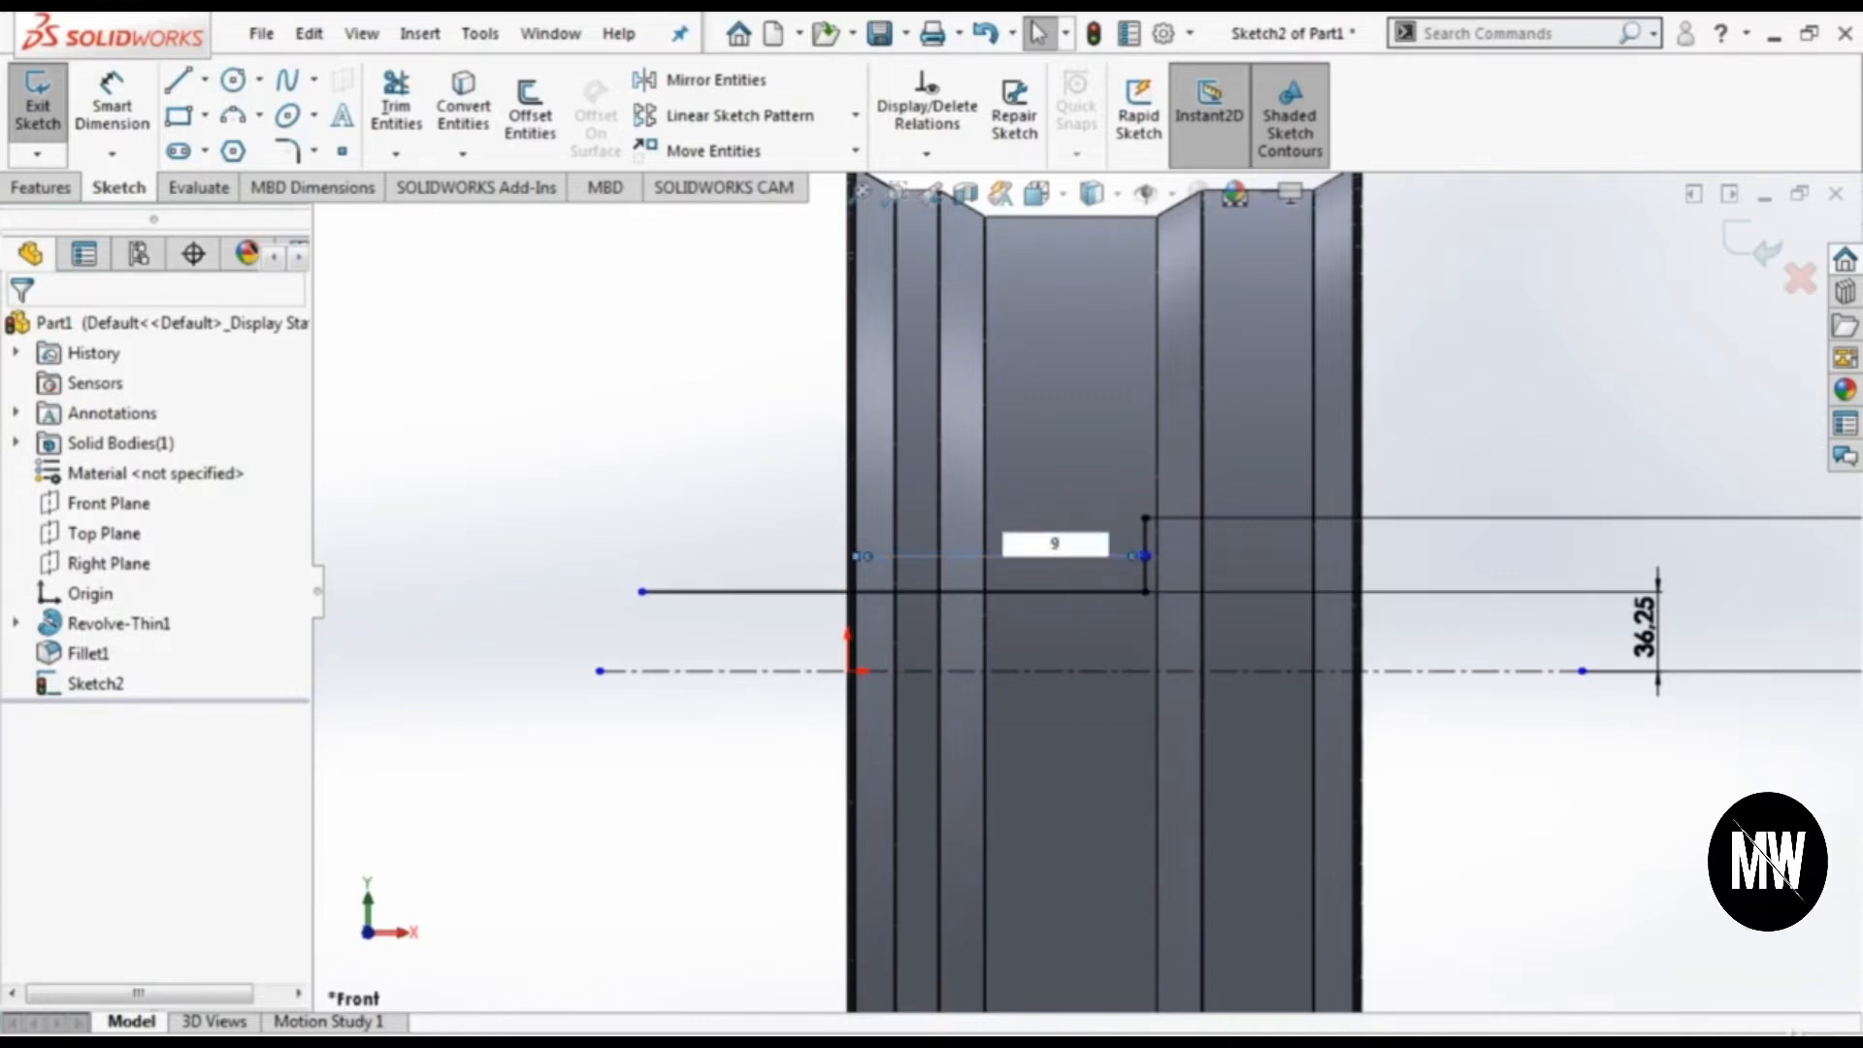
pyautogui.write('5.5')
pyautogui.press('Return')
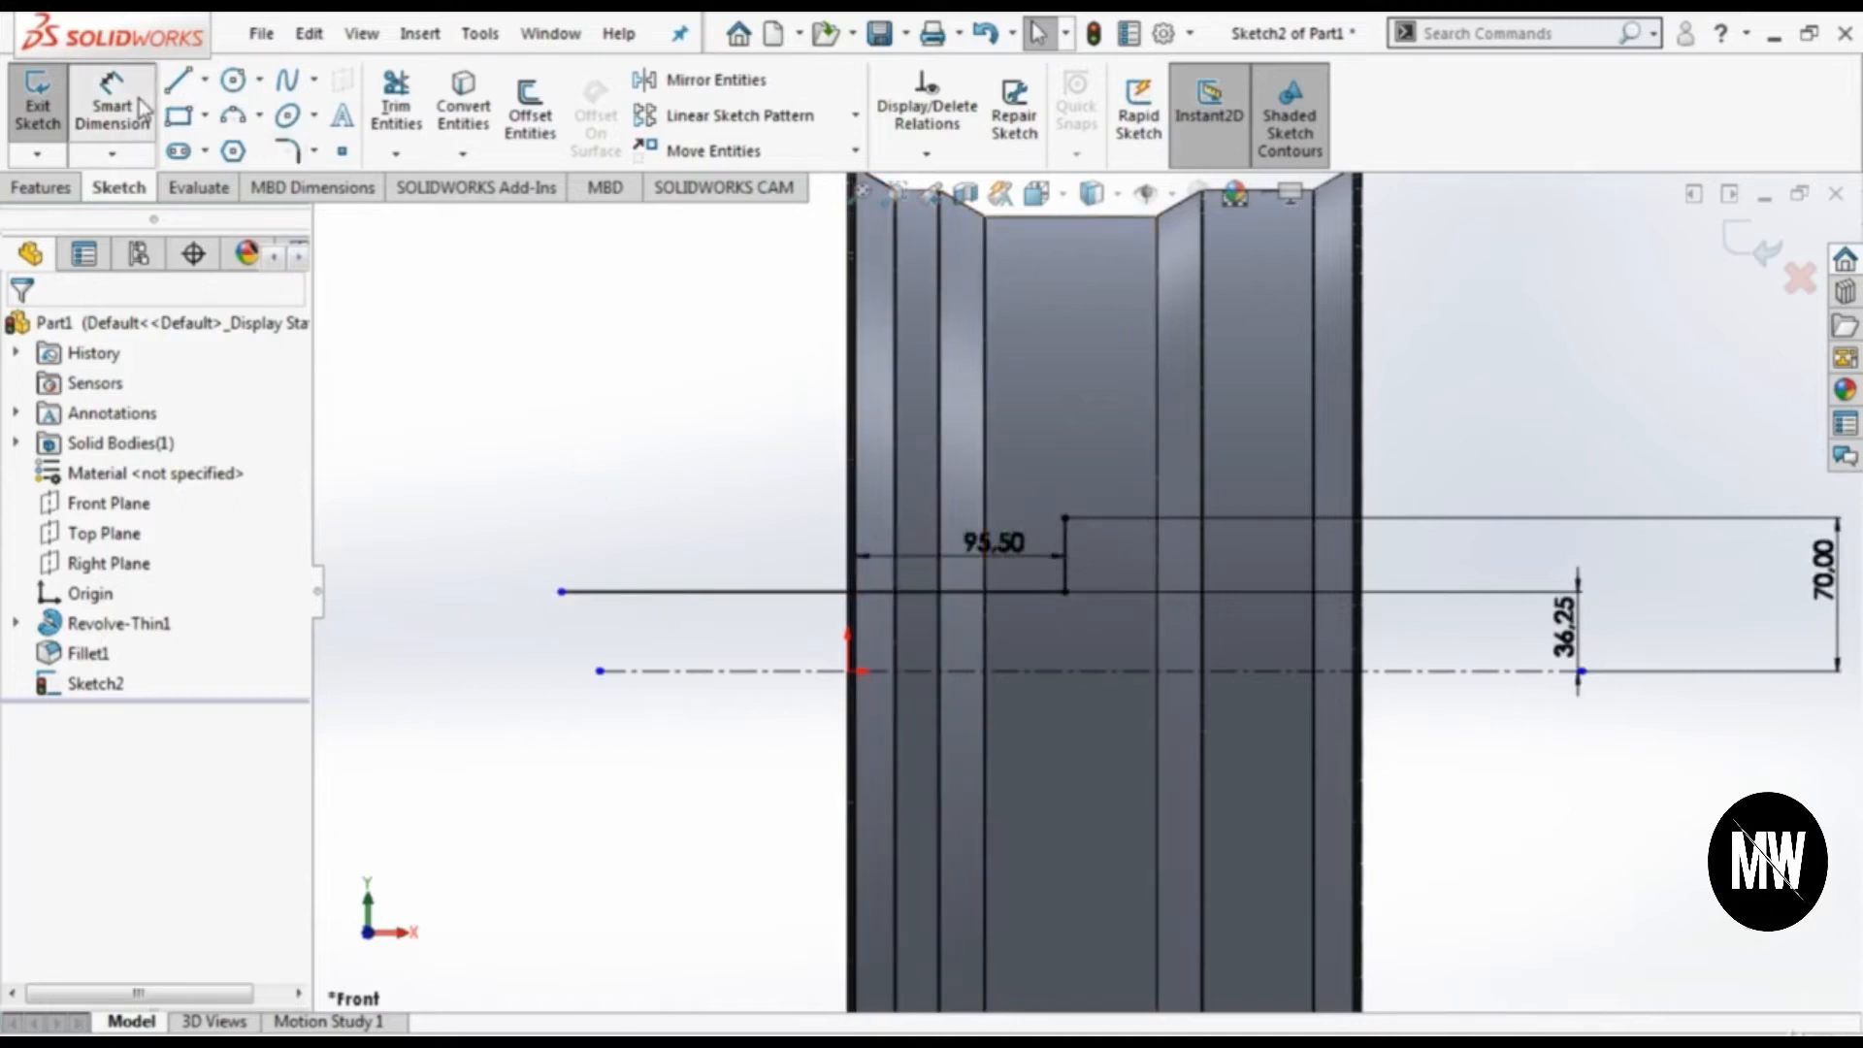
# Step: Dimension the length of the horizontal line extending outside the rim as 132 mm
pyautogui.click(741, 594)
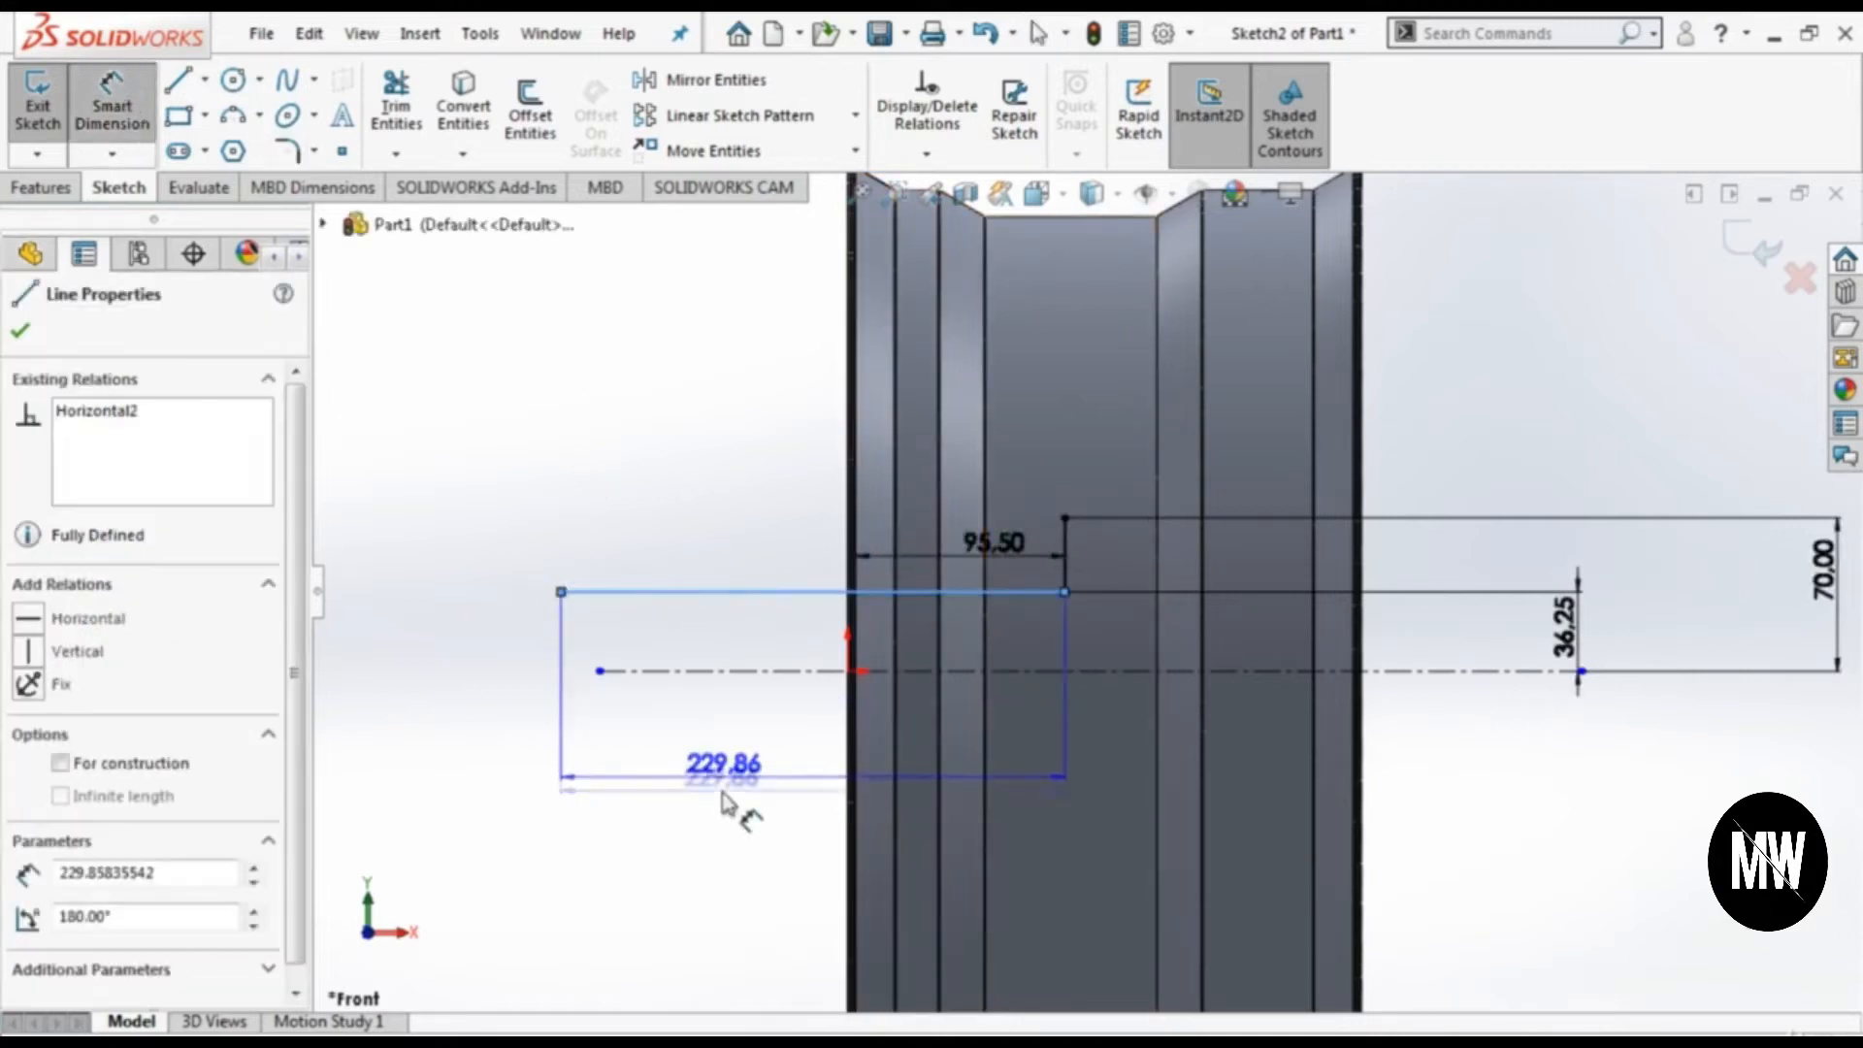
pyautogui.click(723, 797)
pyautogui.write('132')
pyautogui.press('Return')
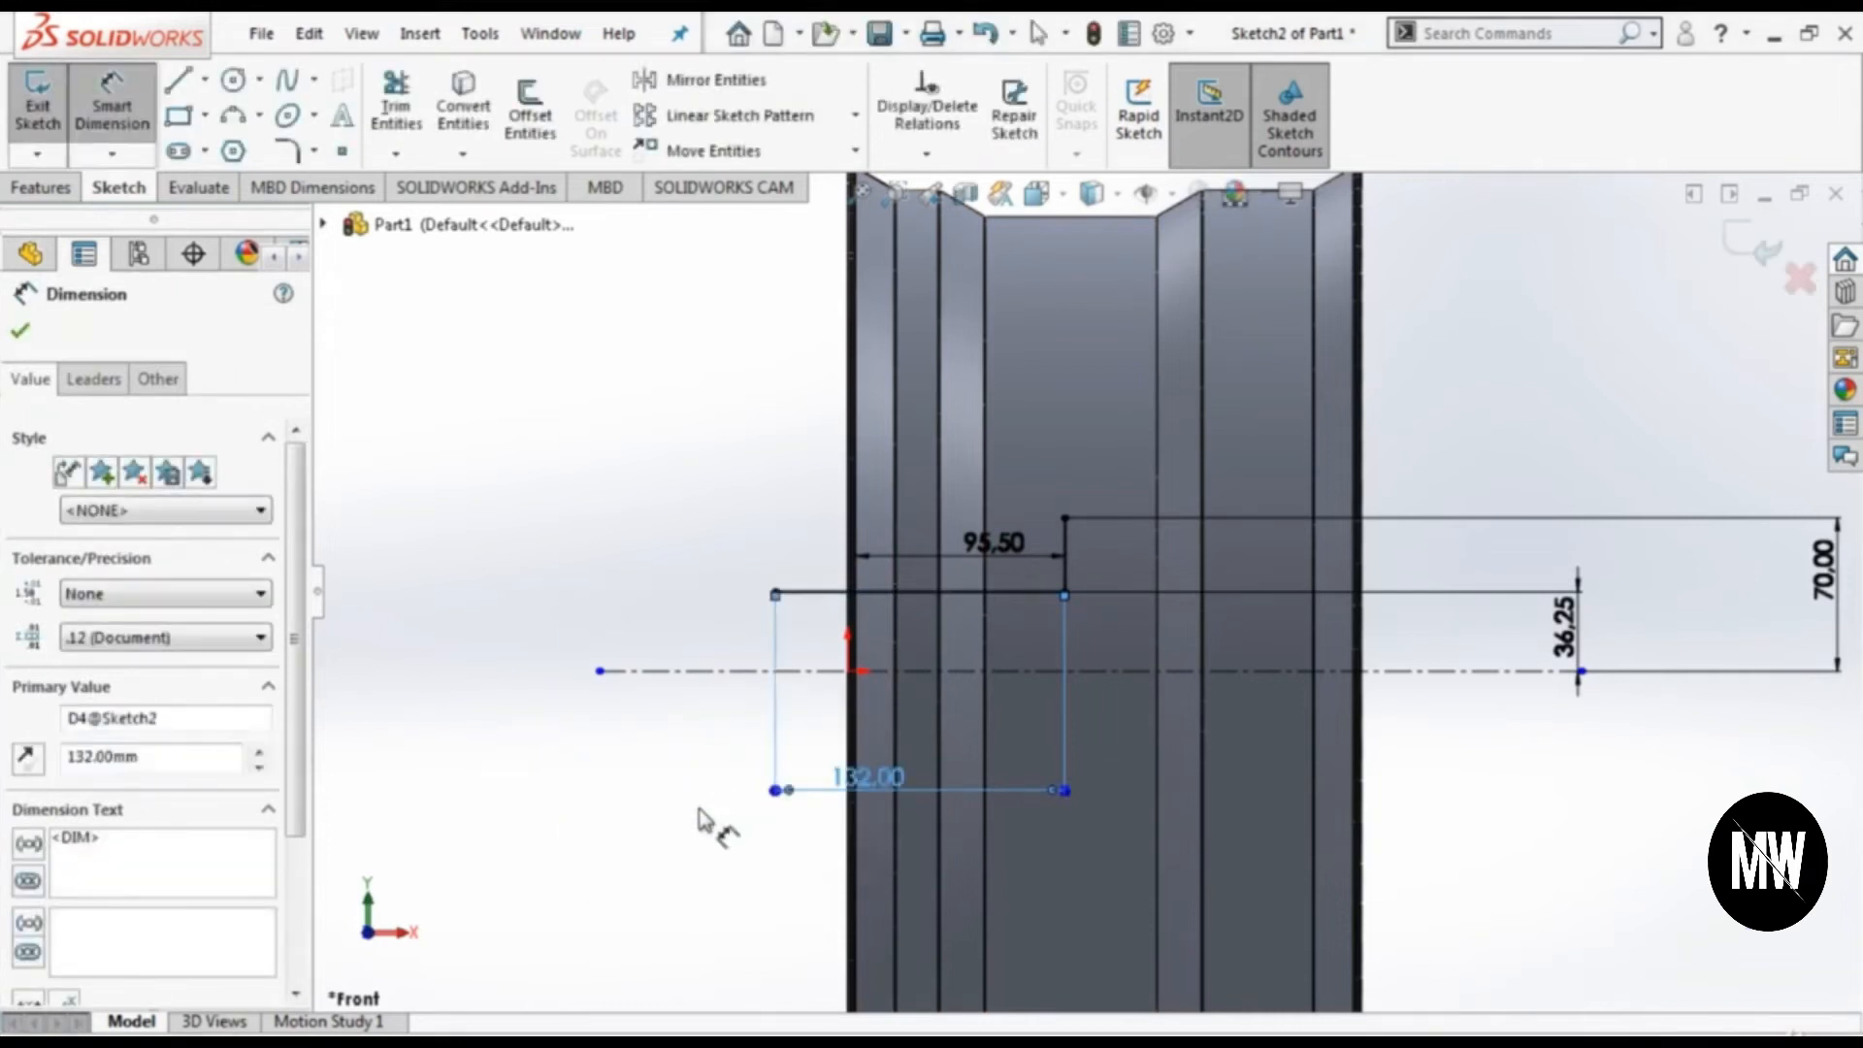
# Step: Place a sketch point just below the rim's recessed middle edge, near that edge's origin-side corner
pyautogui.scroll(-2, 1033, 292)
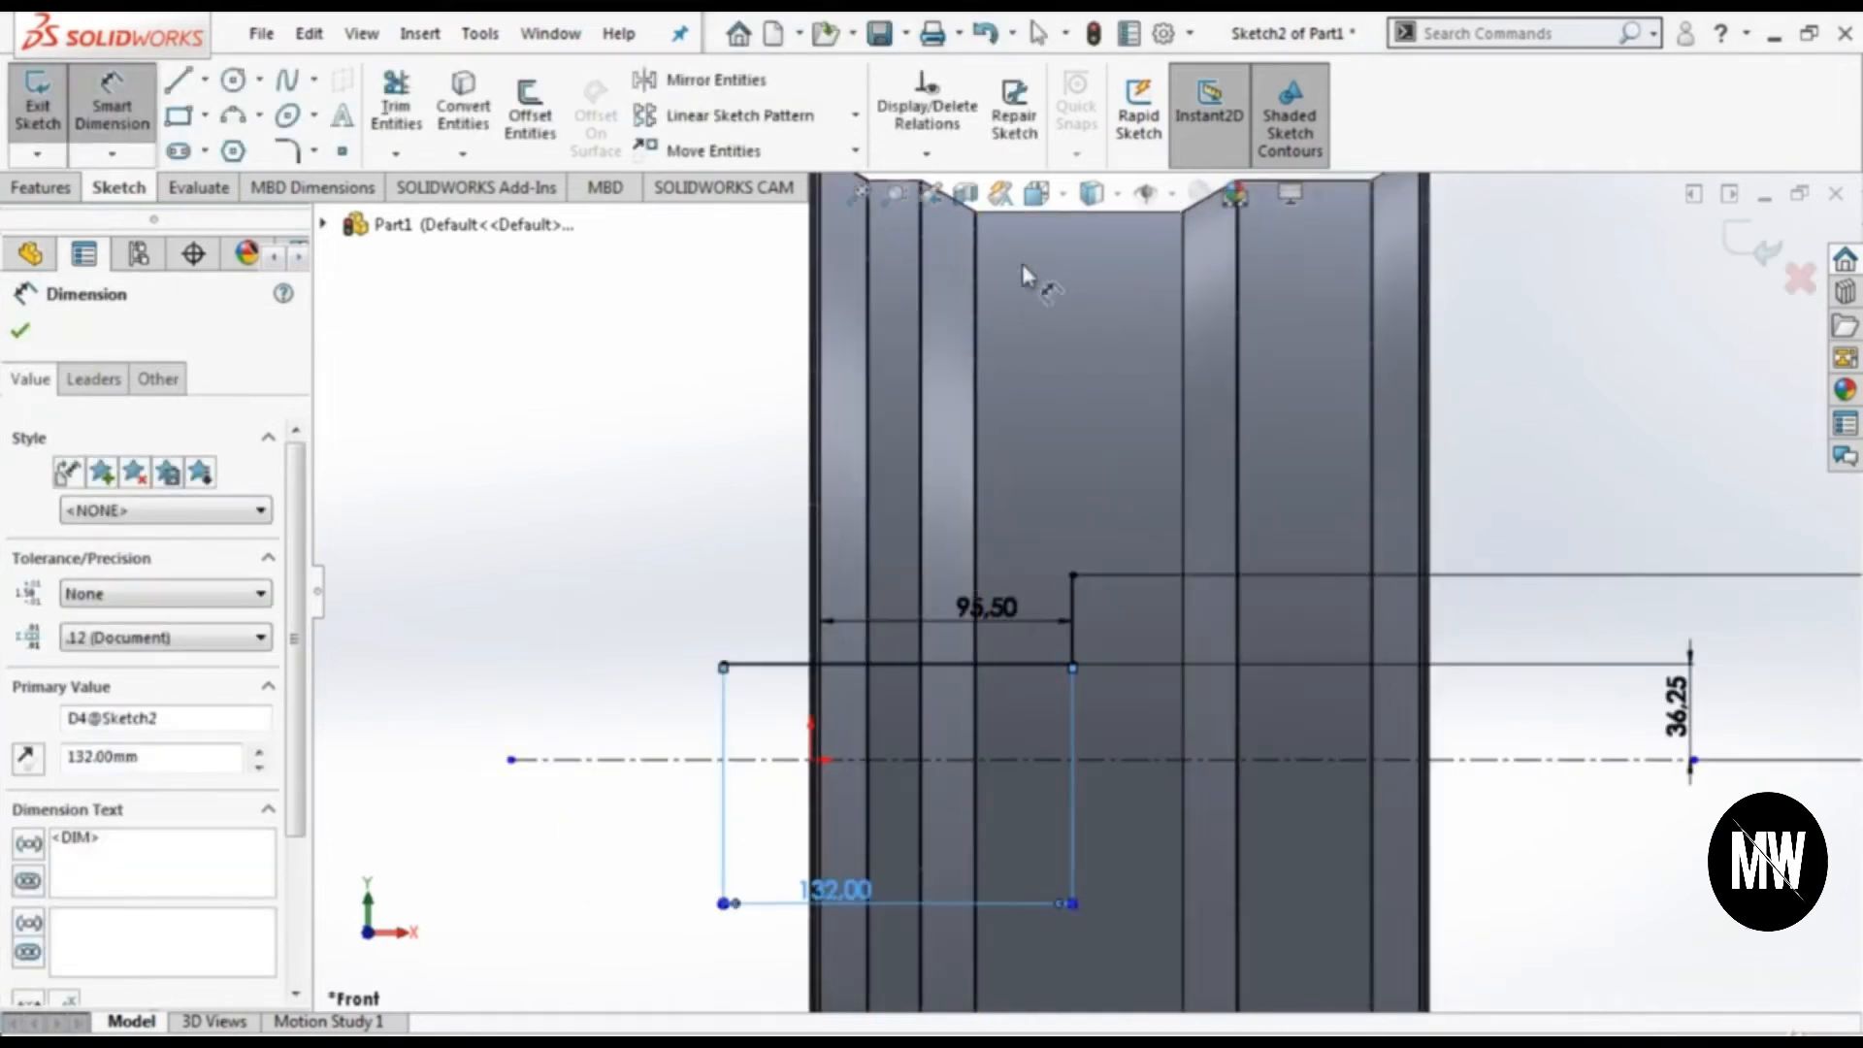
pyautogui.scroll(1, 1100, 360)
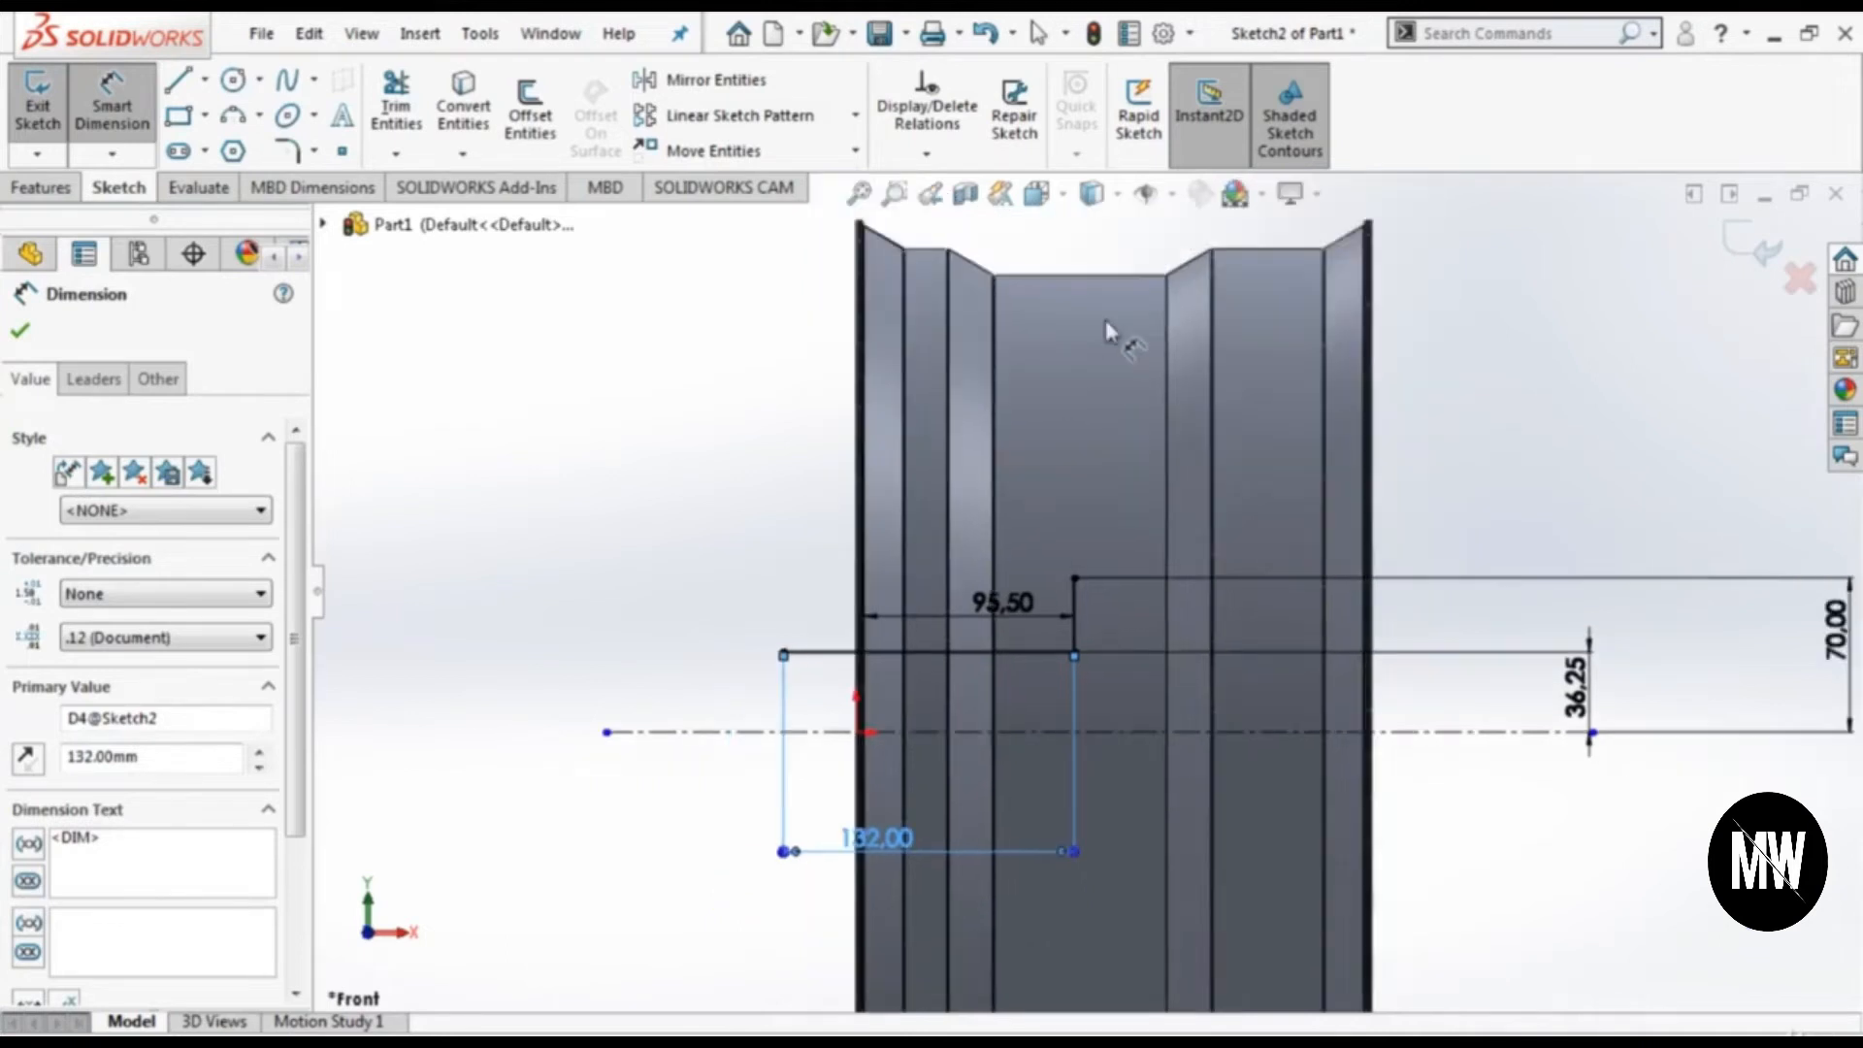
pyautogui.scroll(-2, 1057, 262)
pyautogui.scroll(-3, 981, 340)
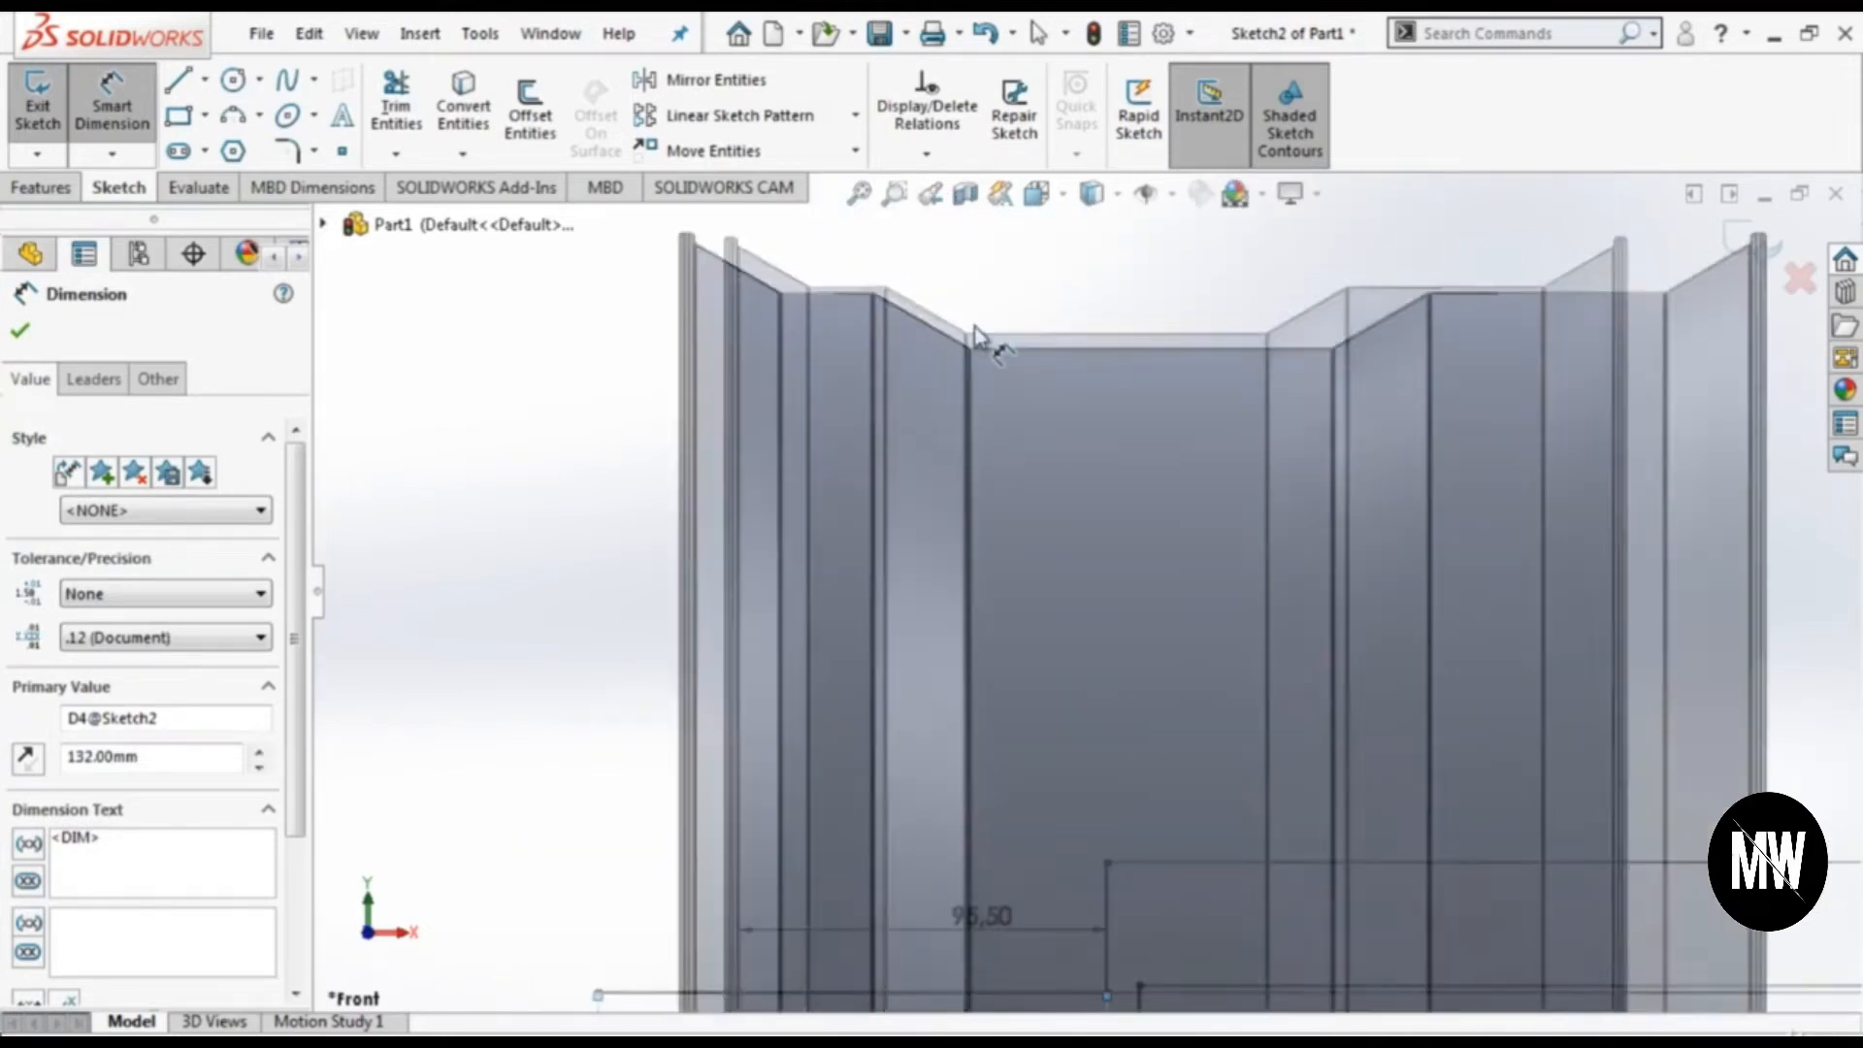
pyautogui.scroll(-1, 1053, 335)
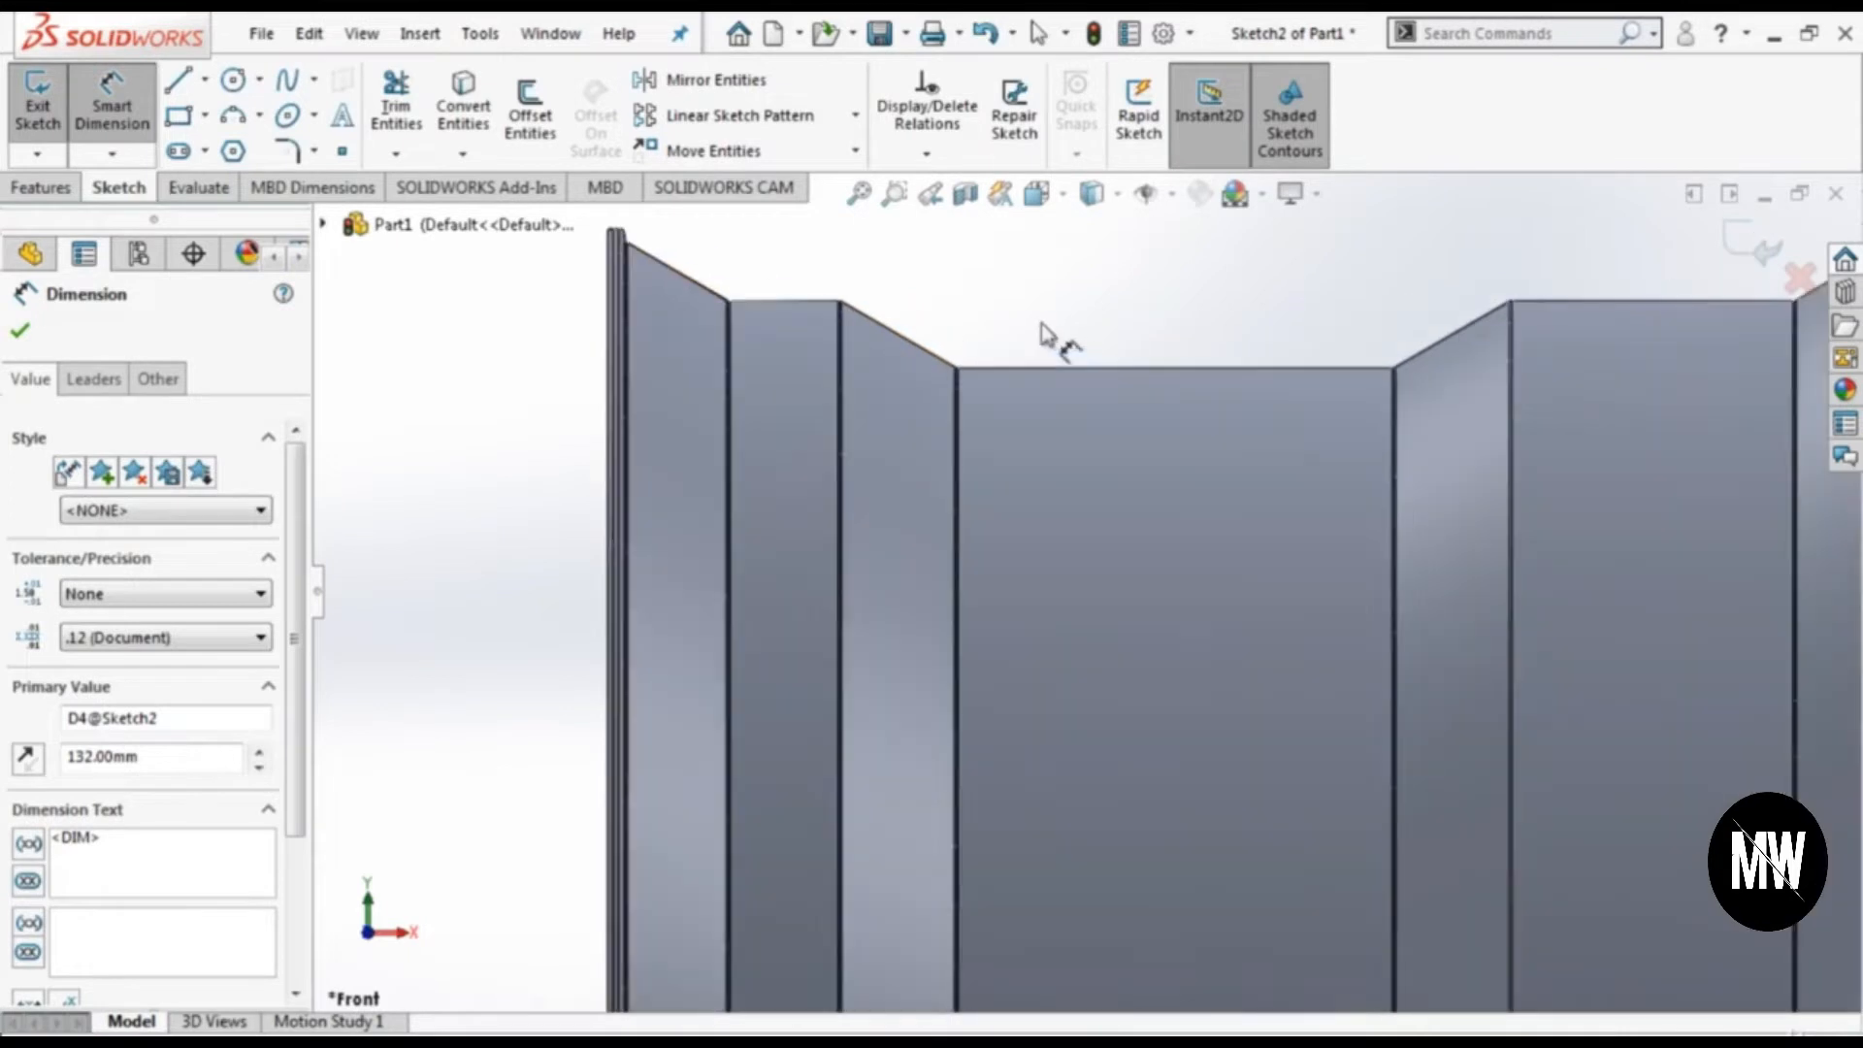
pyautogui.click(342, 151)
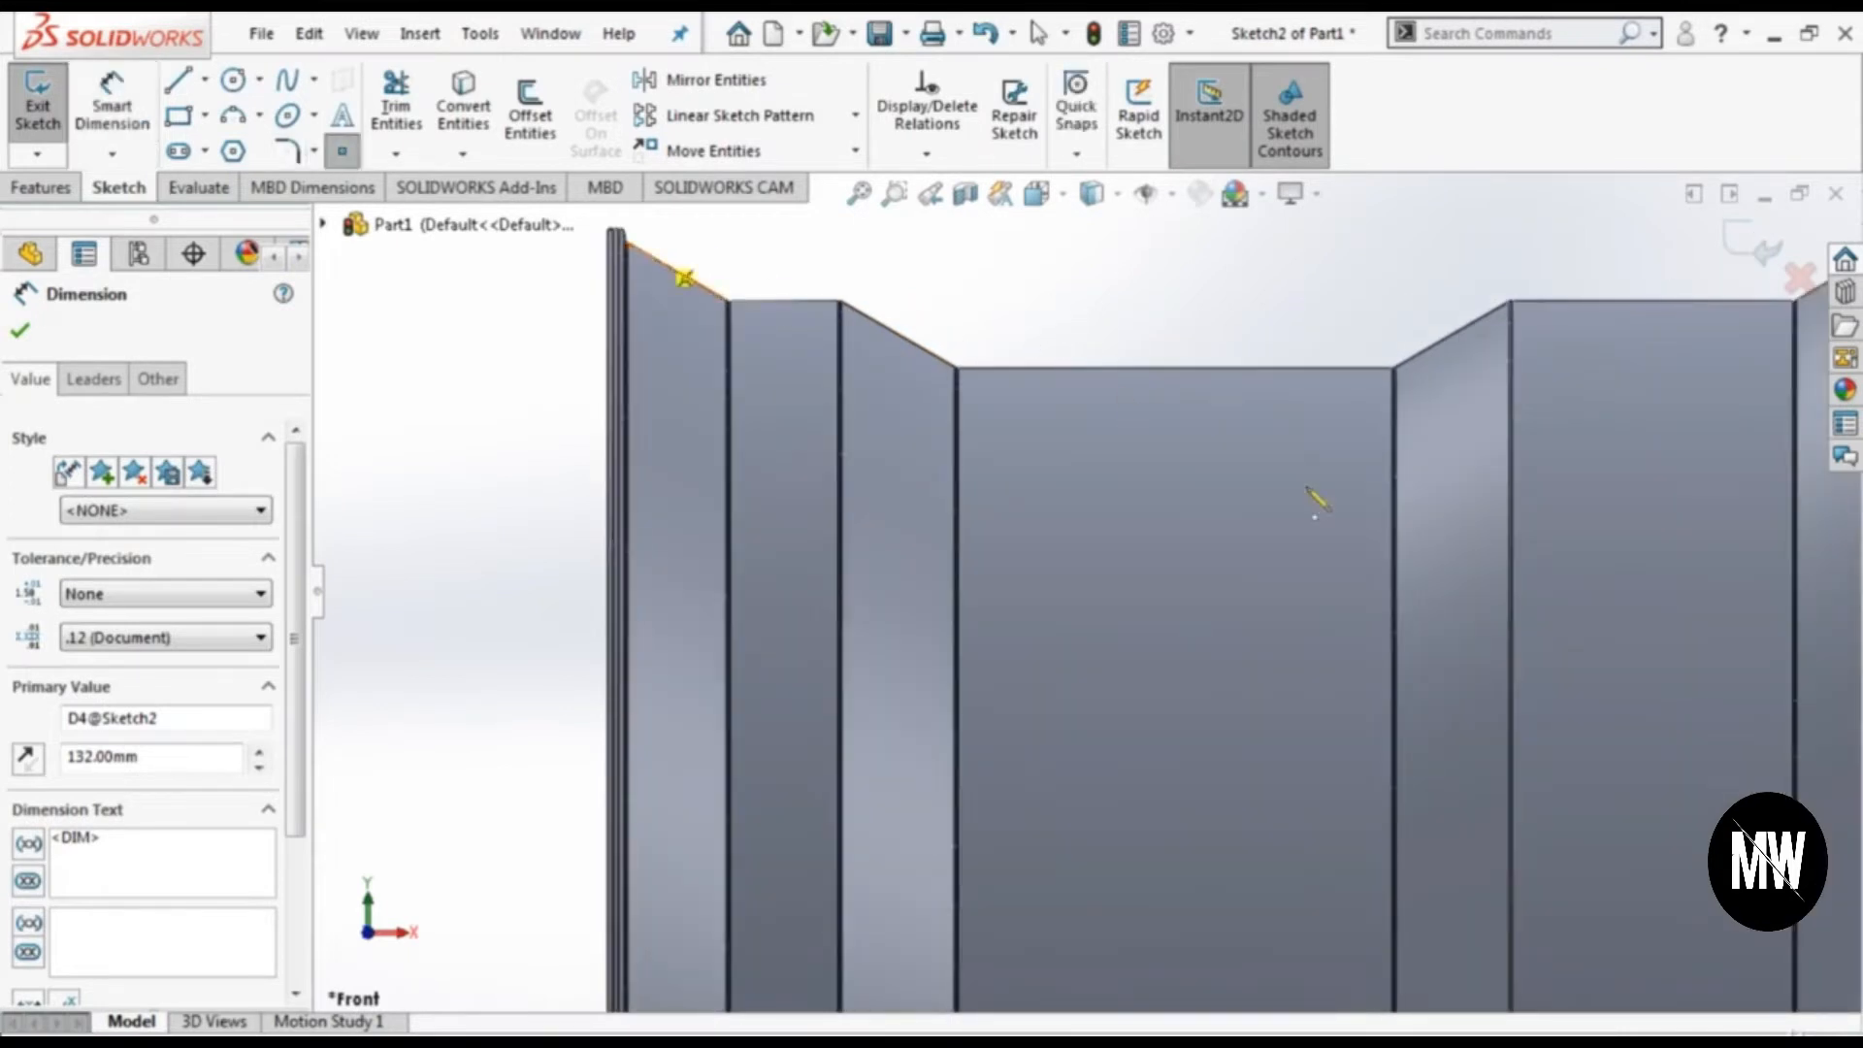
pyautogui.click(978, 388)
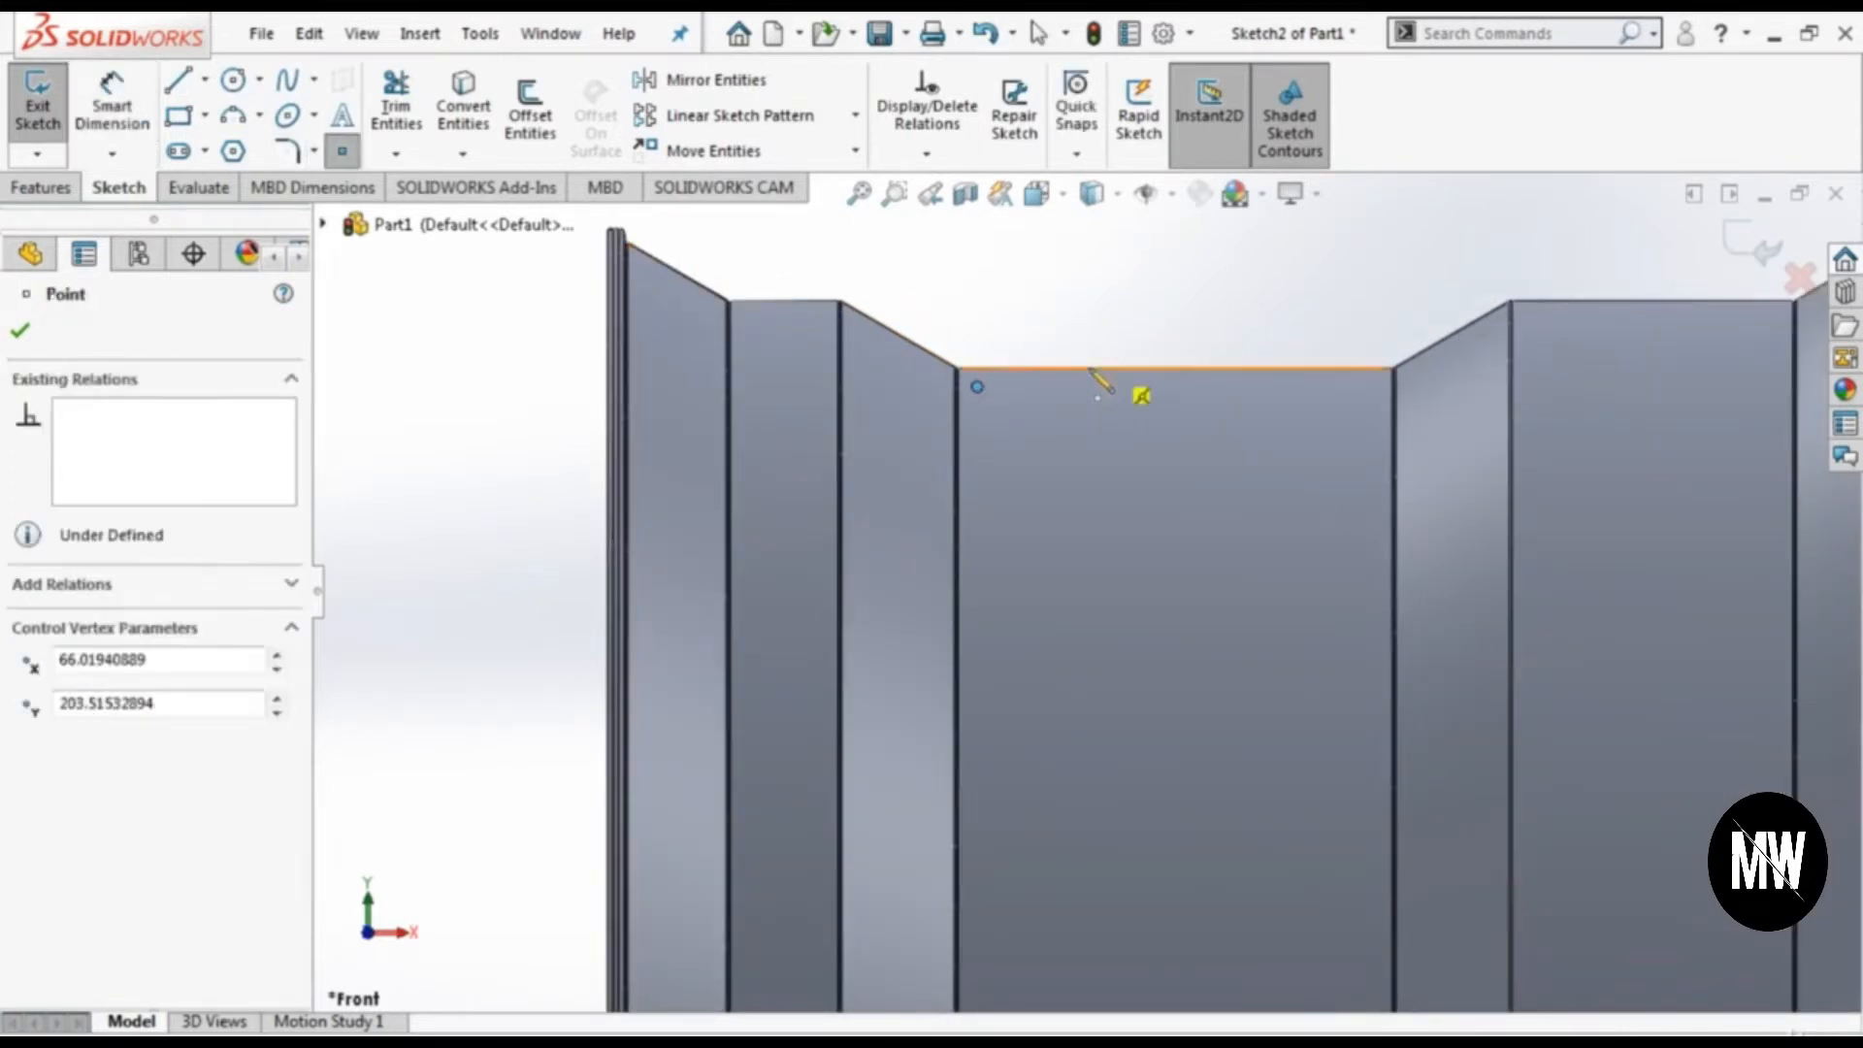
# Step: Dimension the sketch point 2.5 mm below the rim's recessed middle edge
pyautogui.scroll(-2, 1084, 374)
pyautogui.click(112, 107)
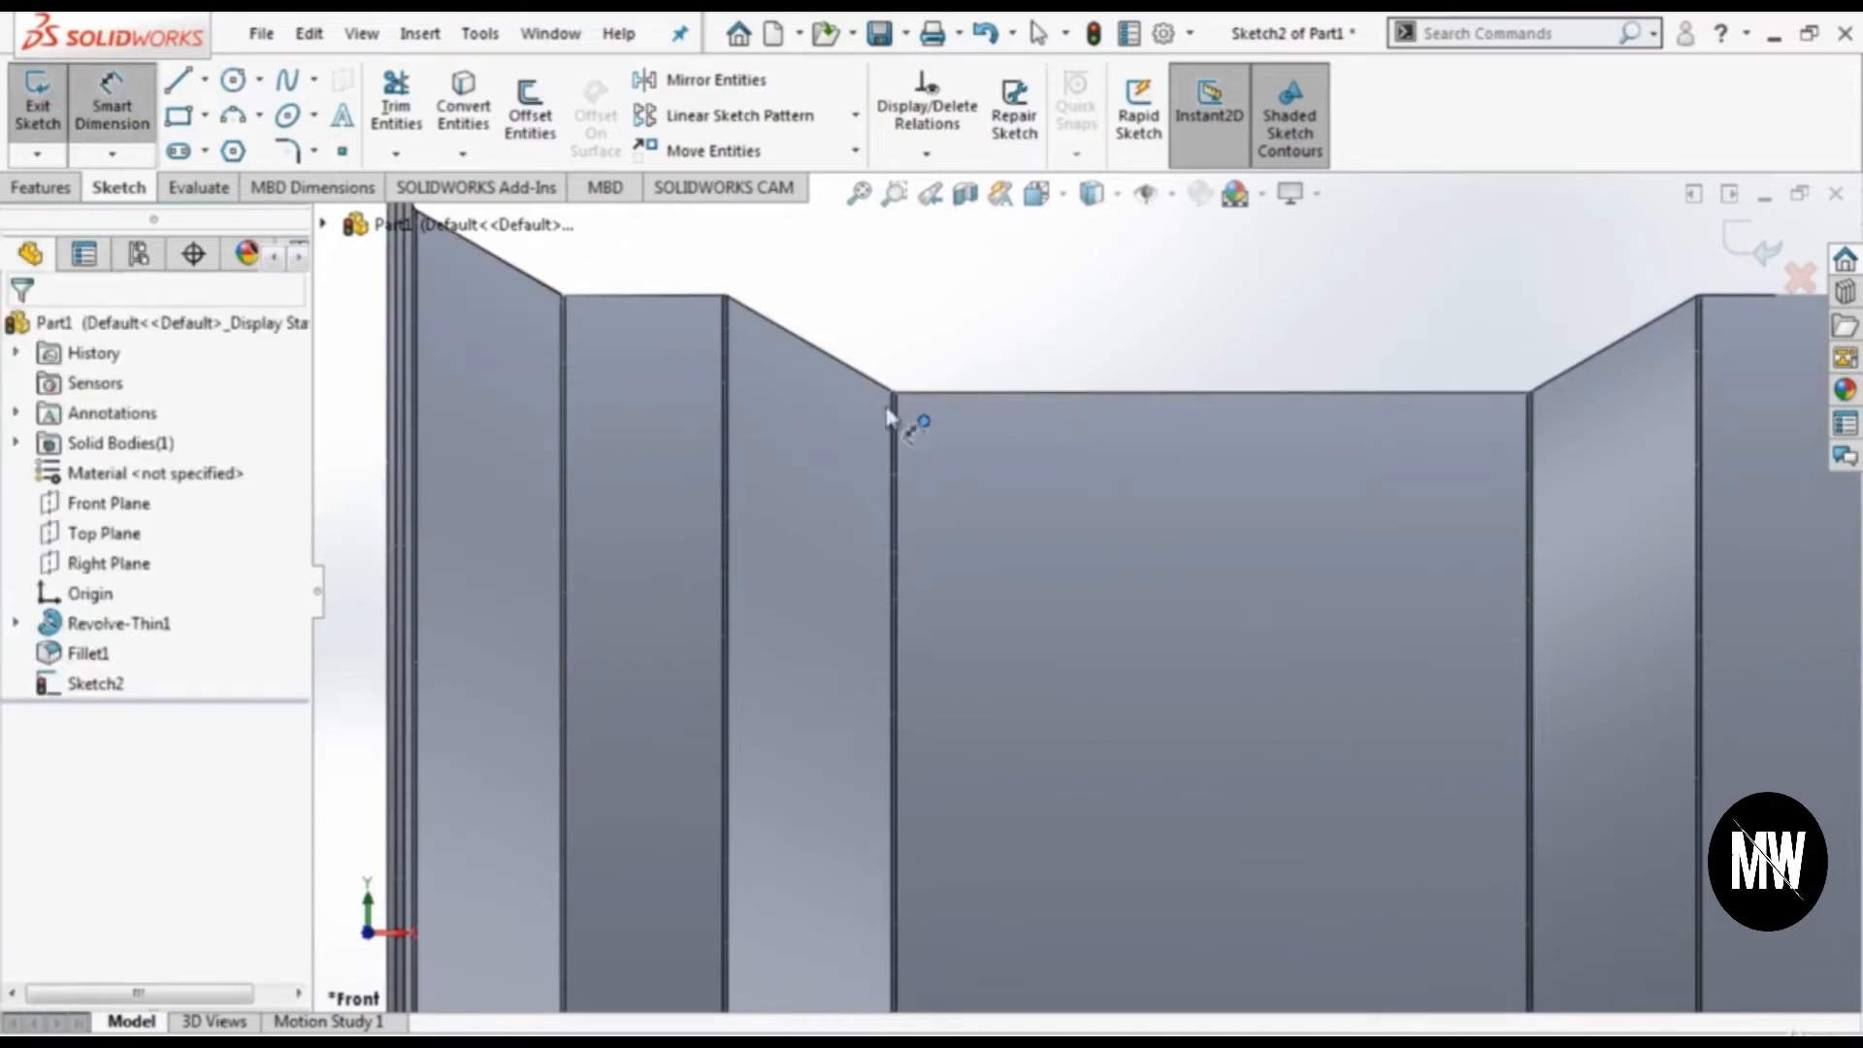
pyautogui.click(924, 398)
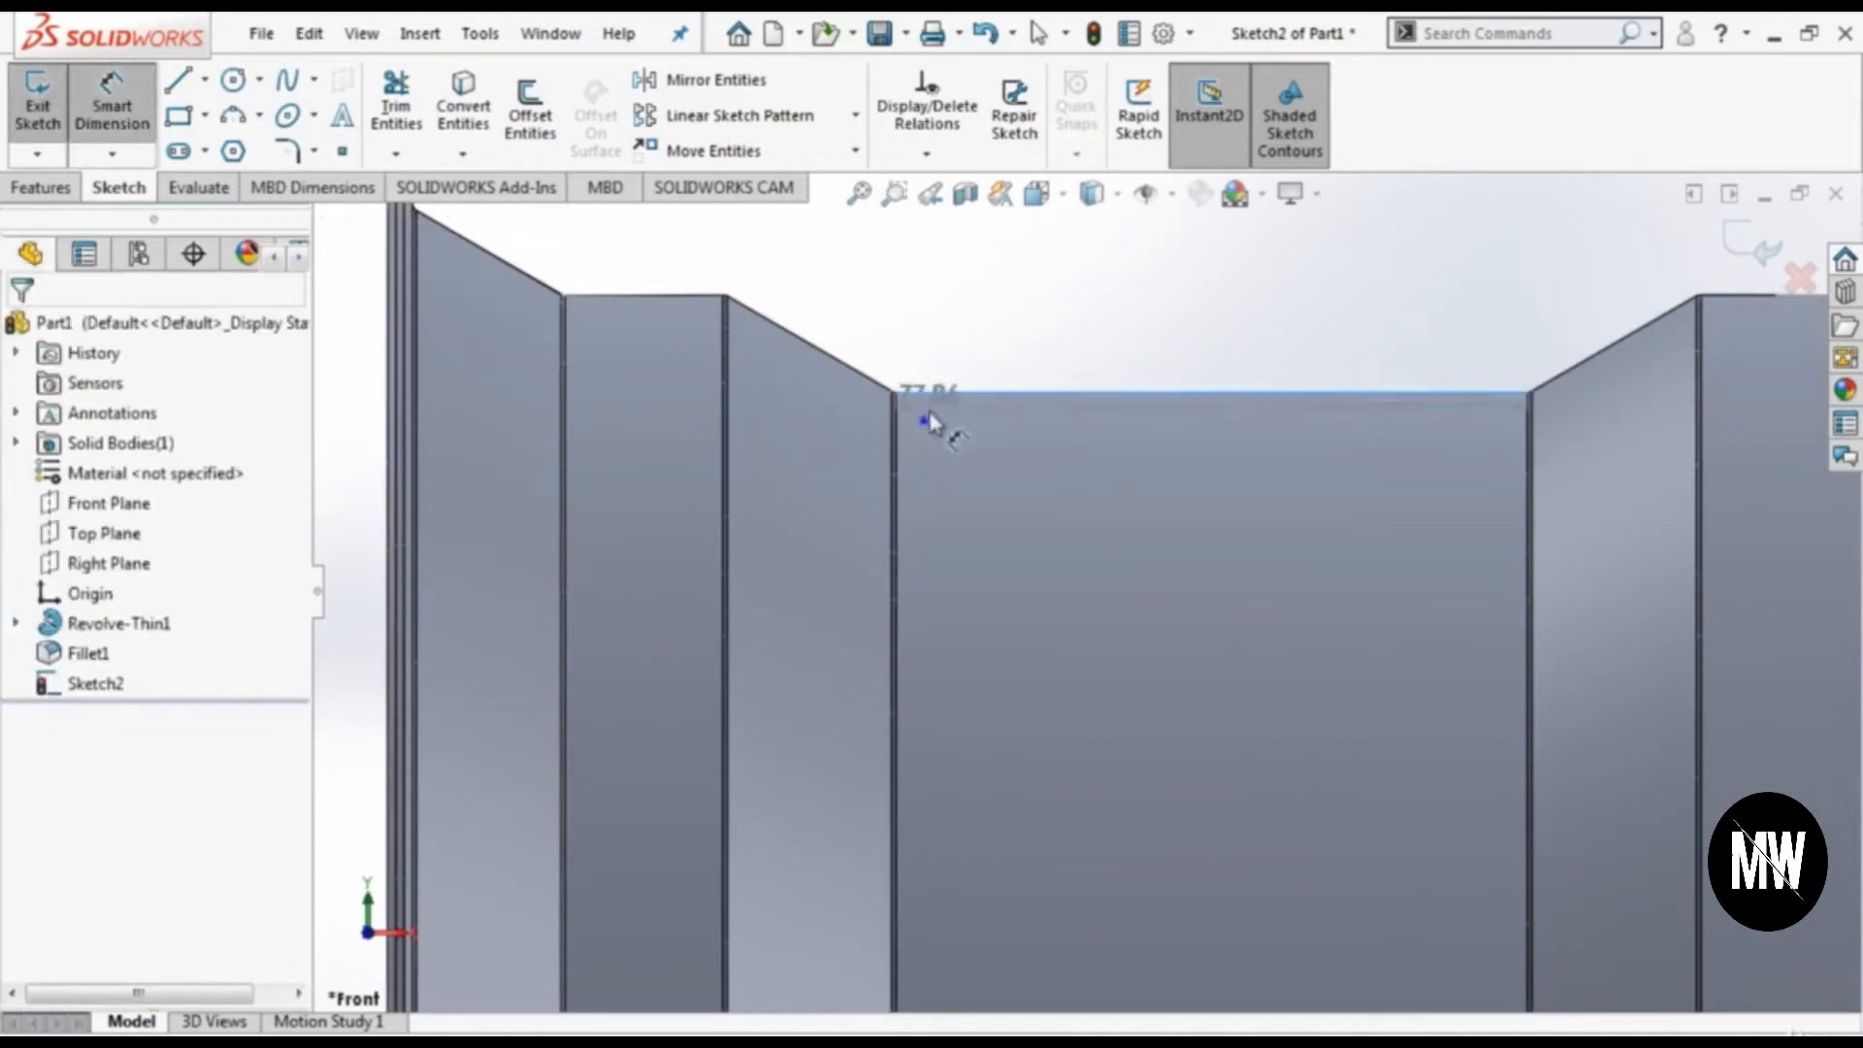
pyautogui.click(924, 423)
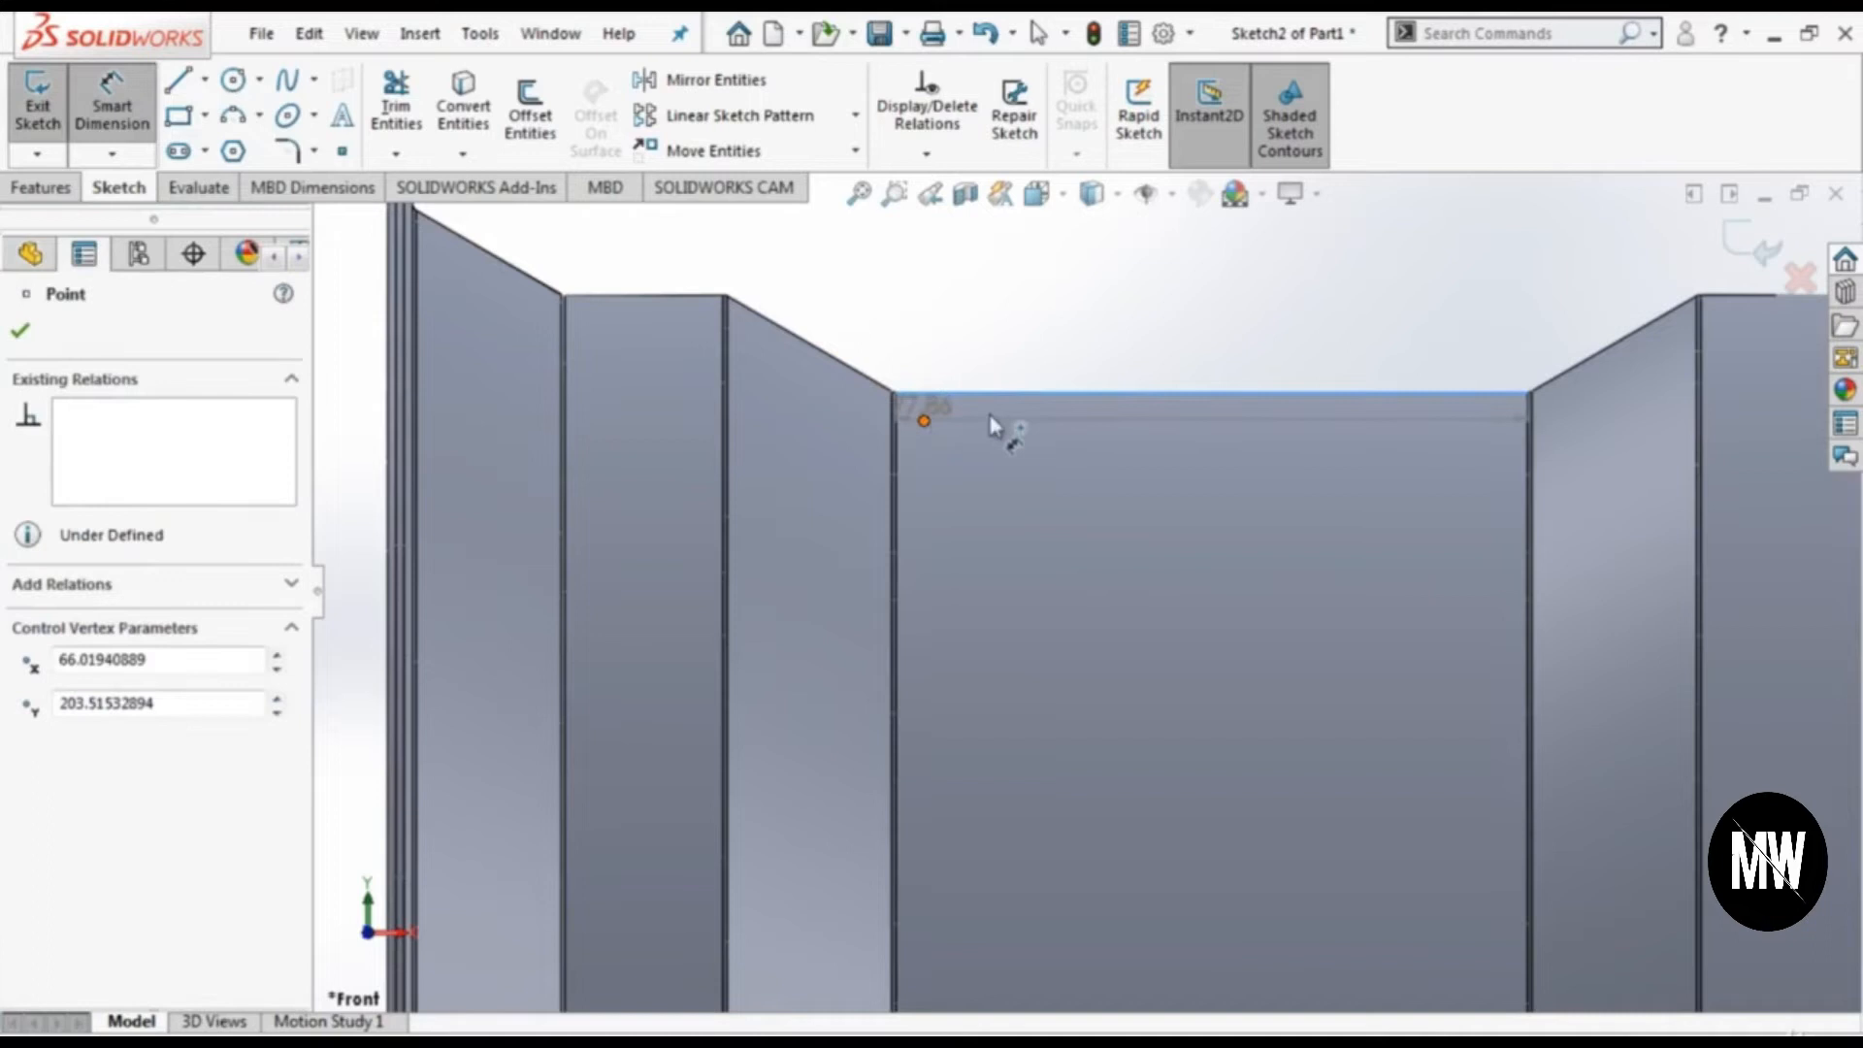
pyautogui.click(1104, 334)
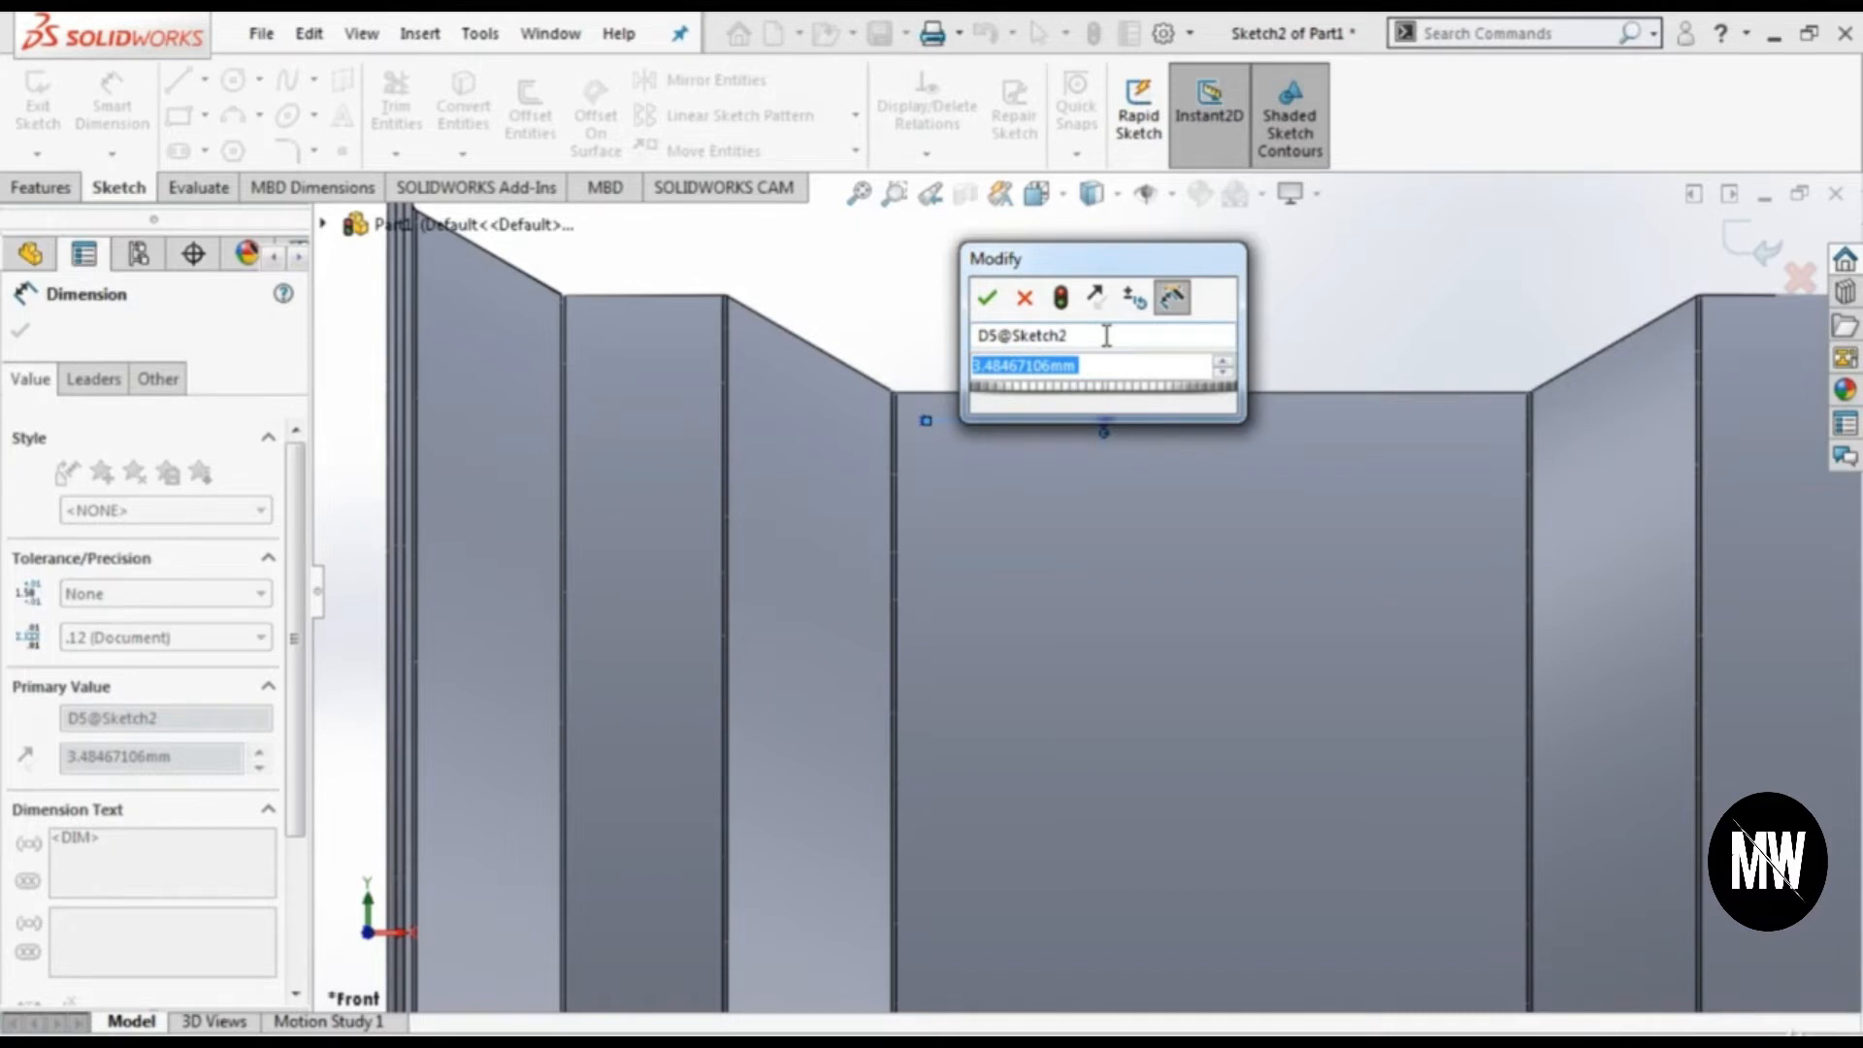
pyautogui.write('2.5')
pyautogui.press('Return')
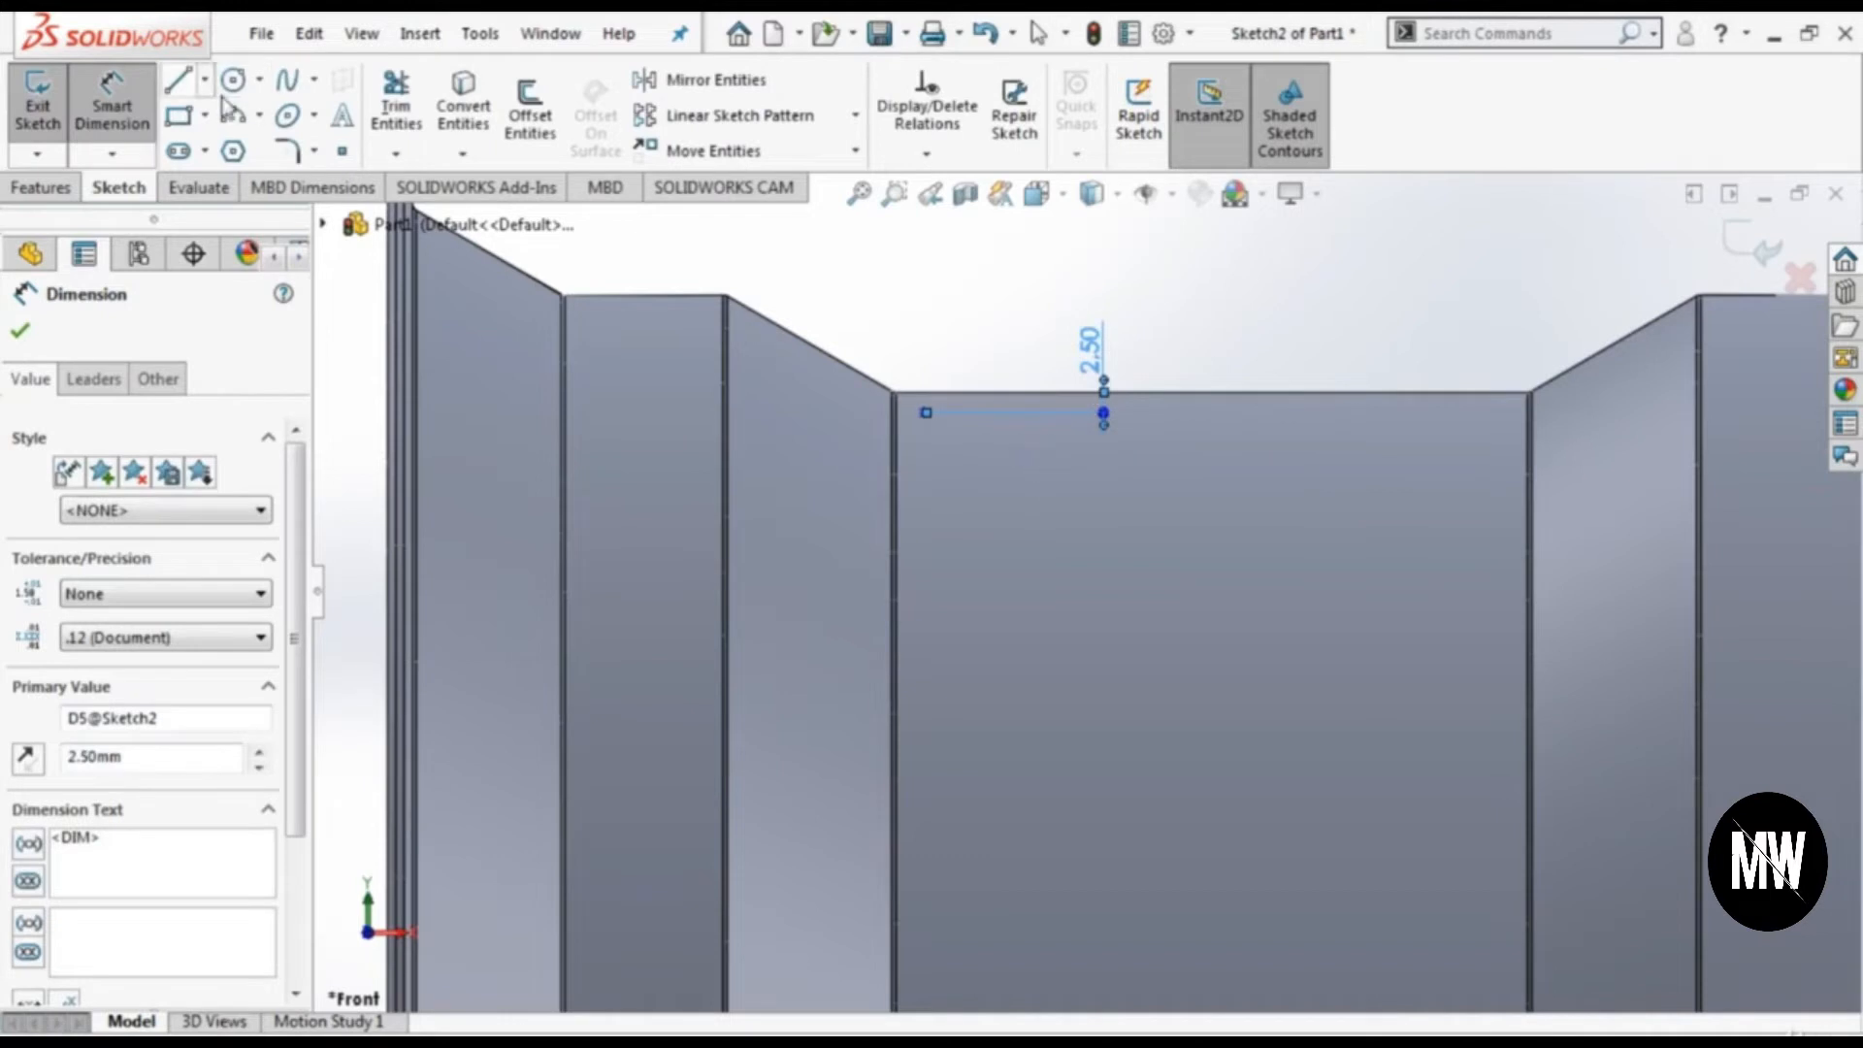
pyautogui.scroll(4, 983, 769)
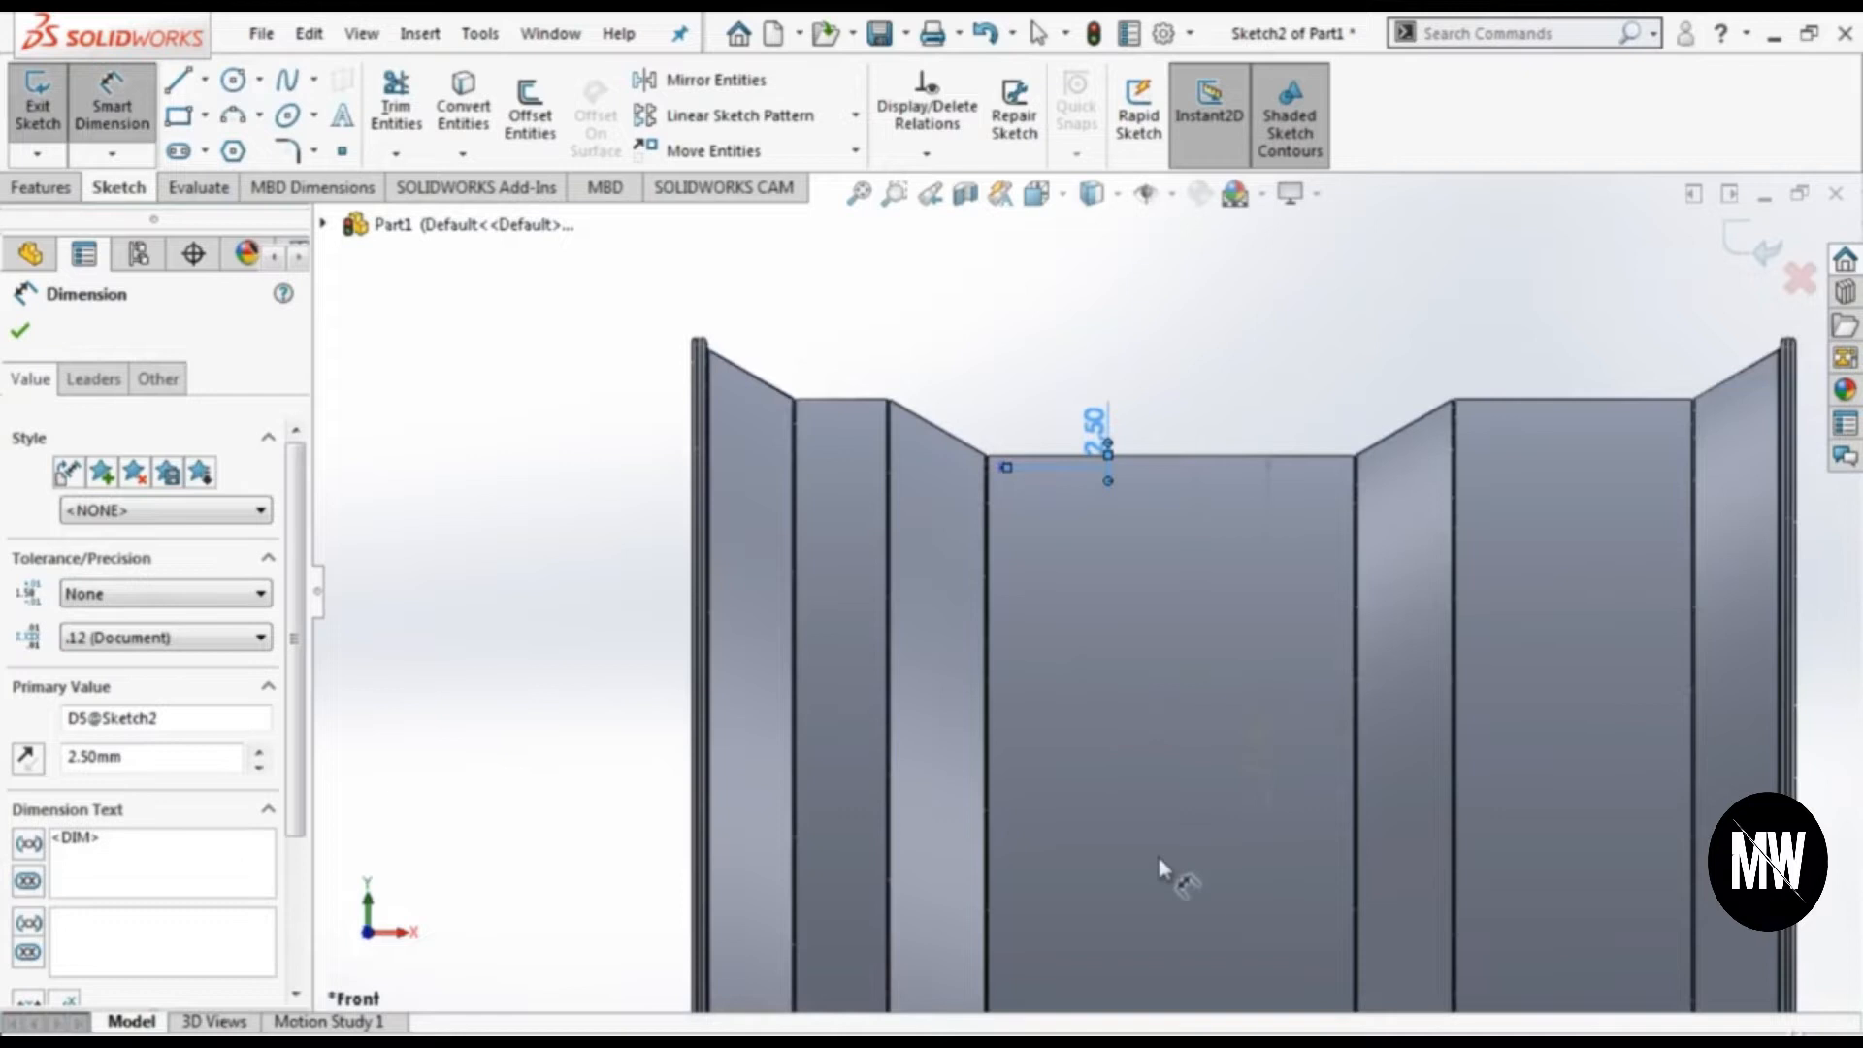
pyautogui.scroll(3, 1155, 893)
pyautogui.press('Escape')
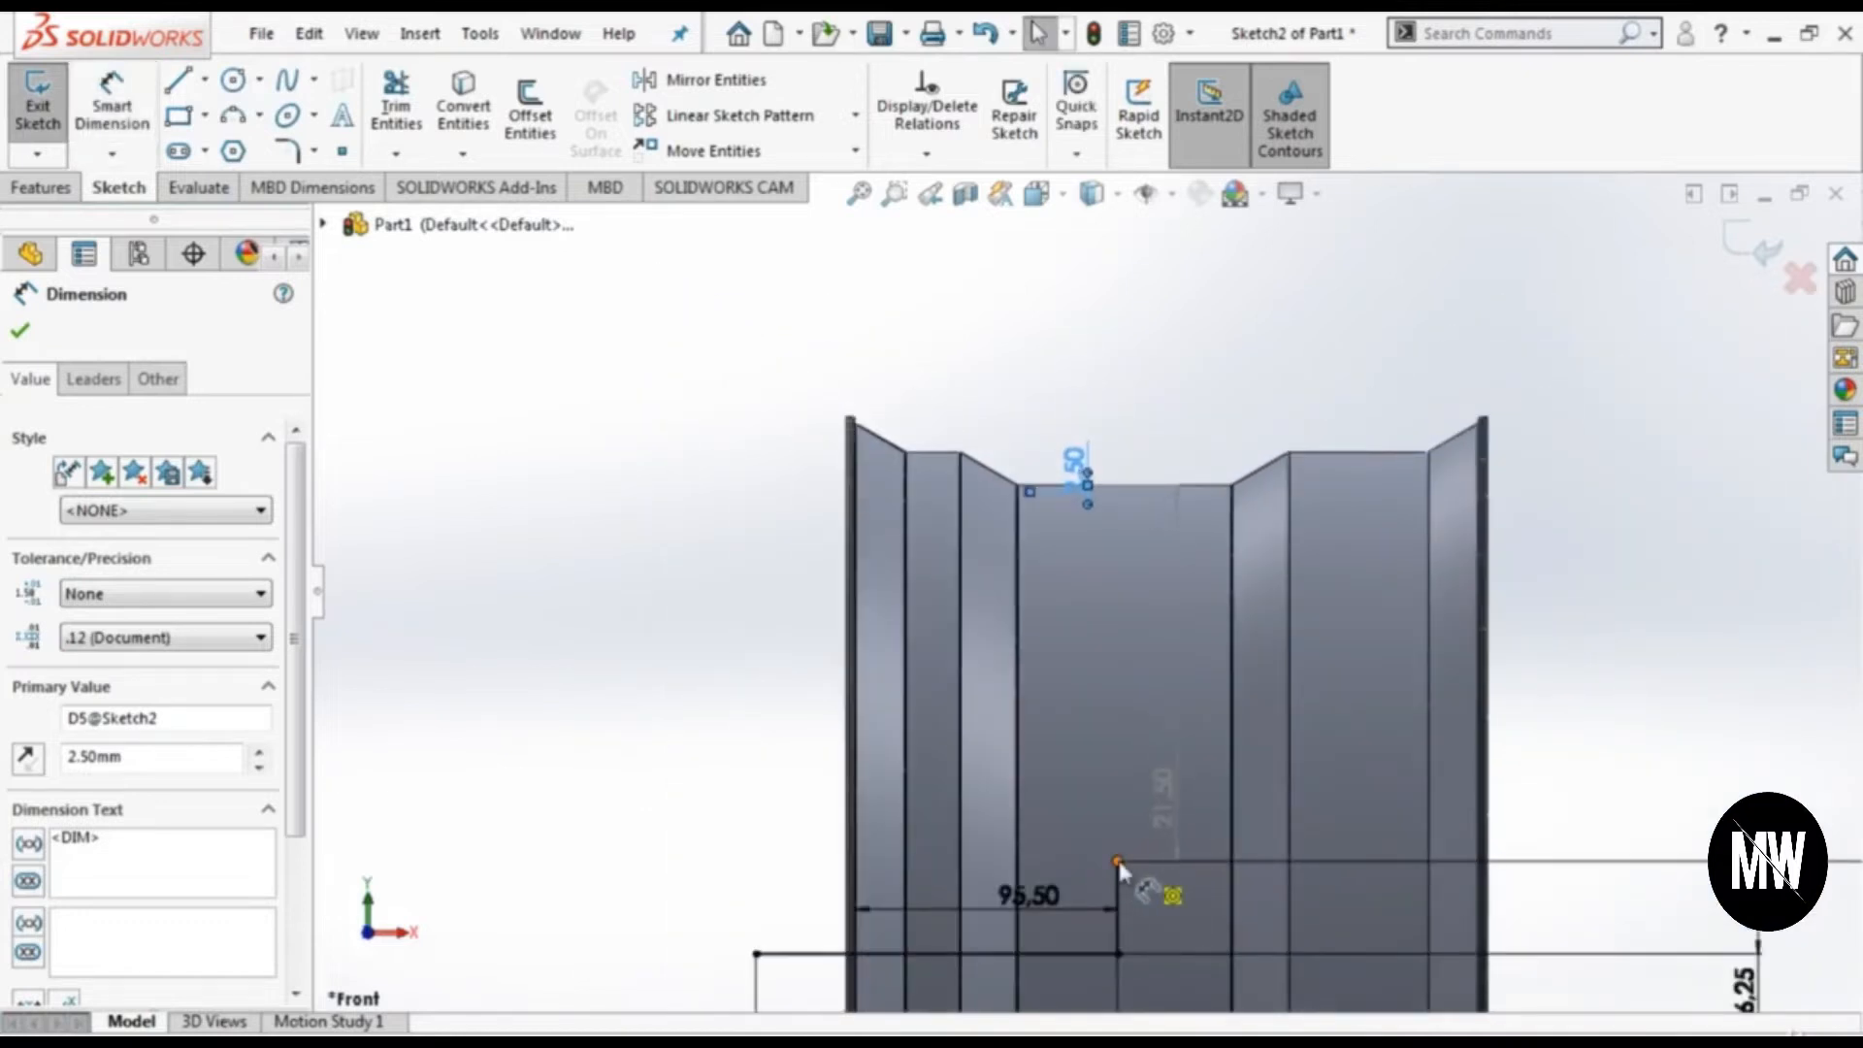
pyautogui.click(1118, 861)
pyautogui.click(1084, 329)
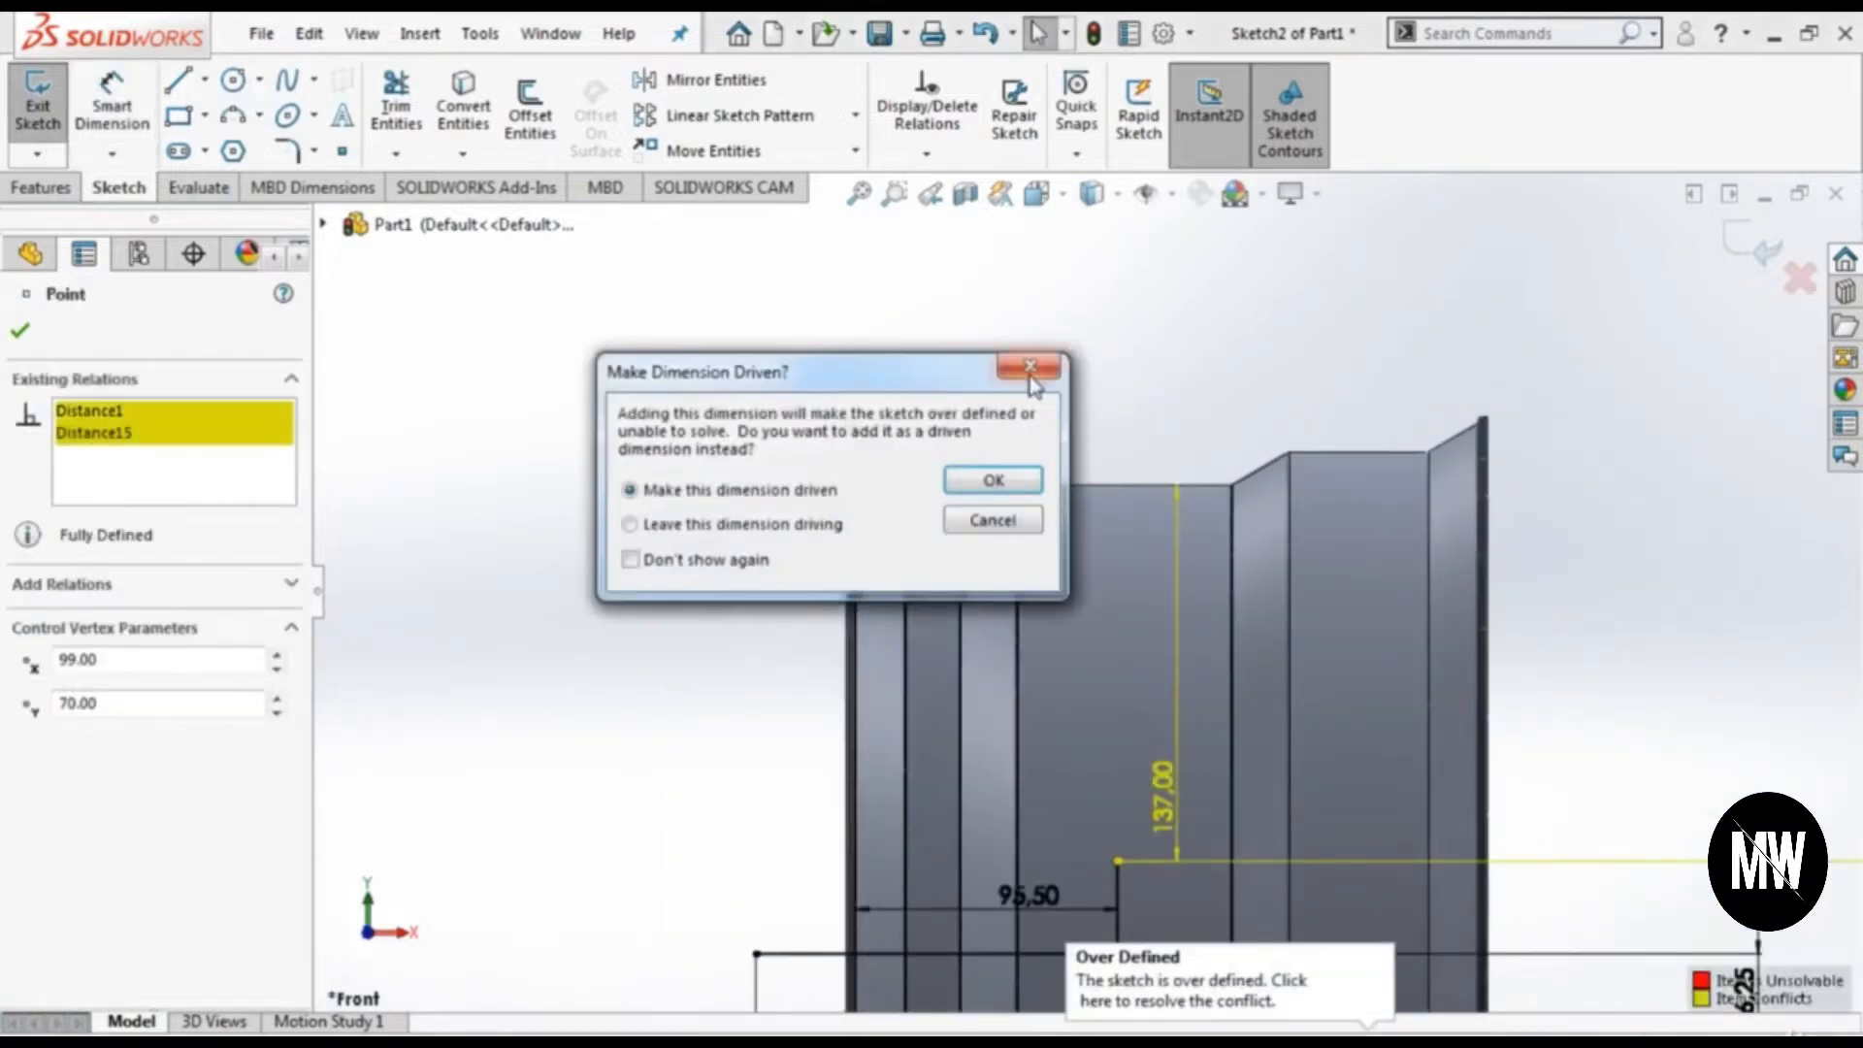
pyautogui.click(1030, 374)
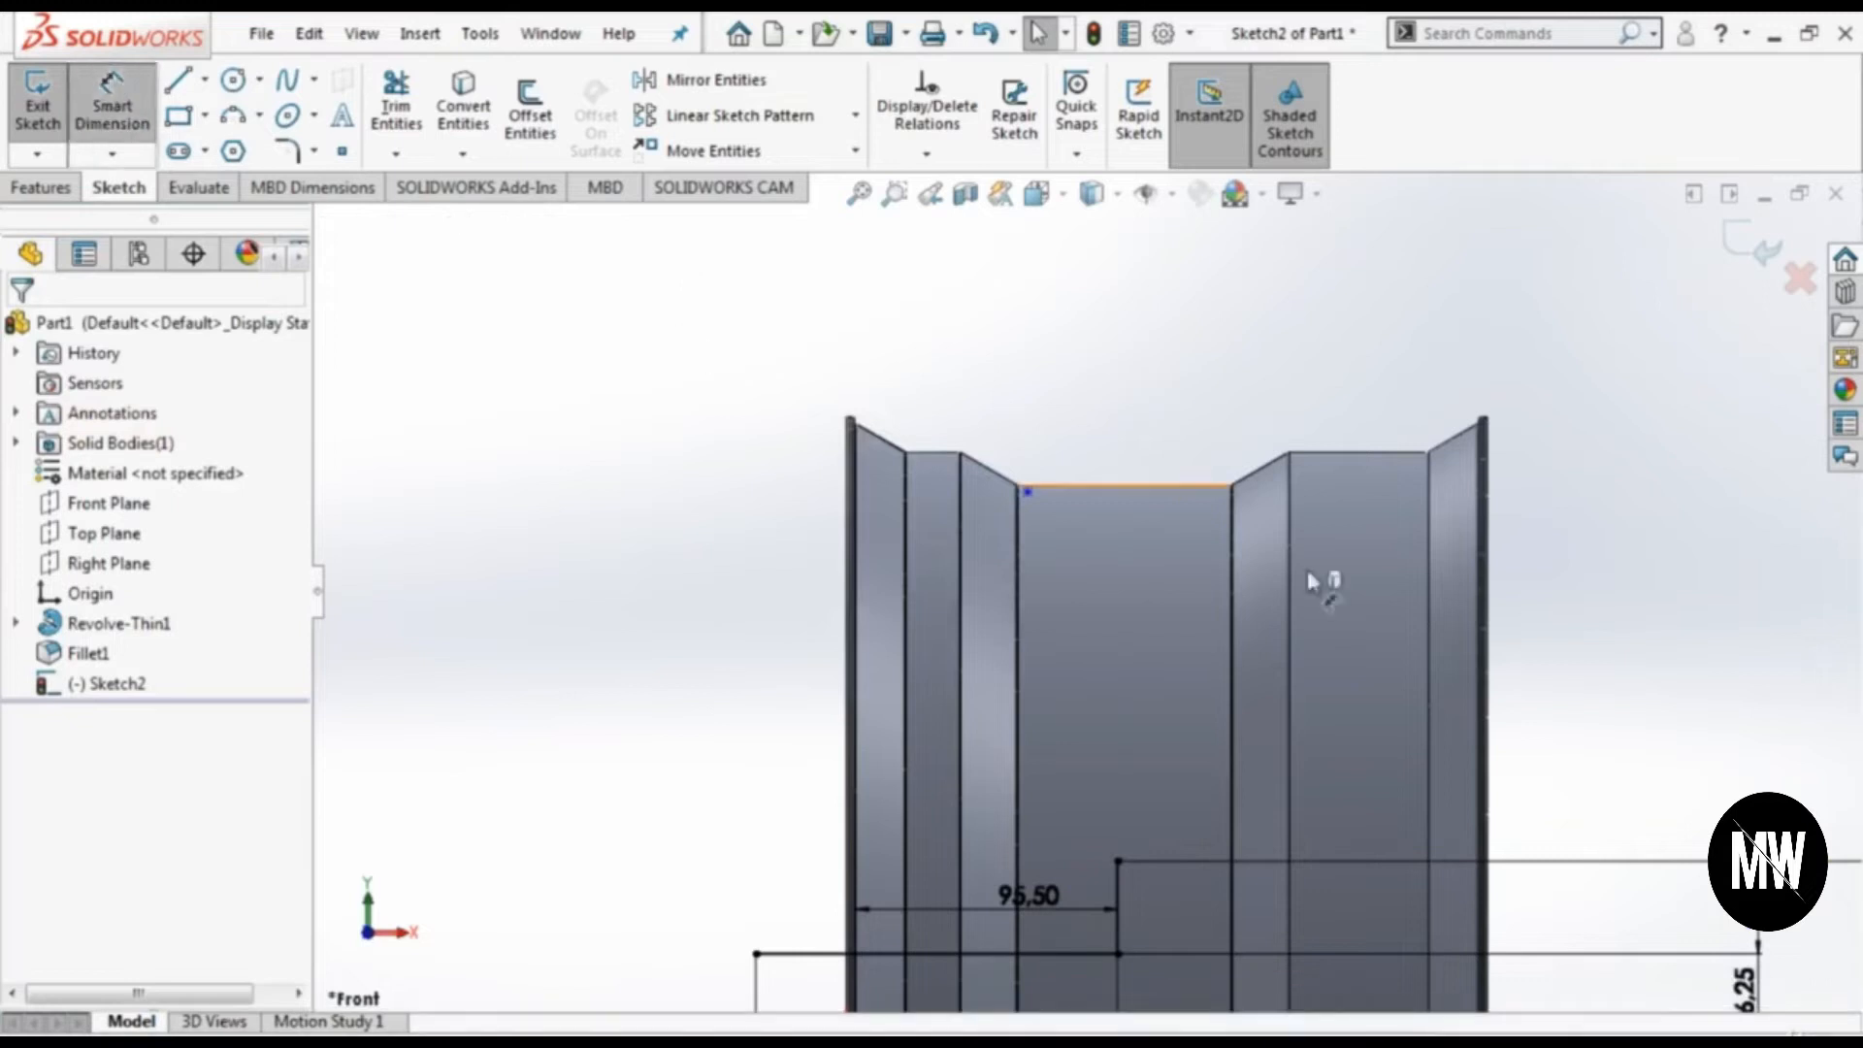
# Step: Dimension the sketch point 43.5 mm horizontally from the upper end of the short vertical line
pyautogui.click(1177, 484)
pyautogui.click(1028, 492)
pyautogui.click(1120, 859)
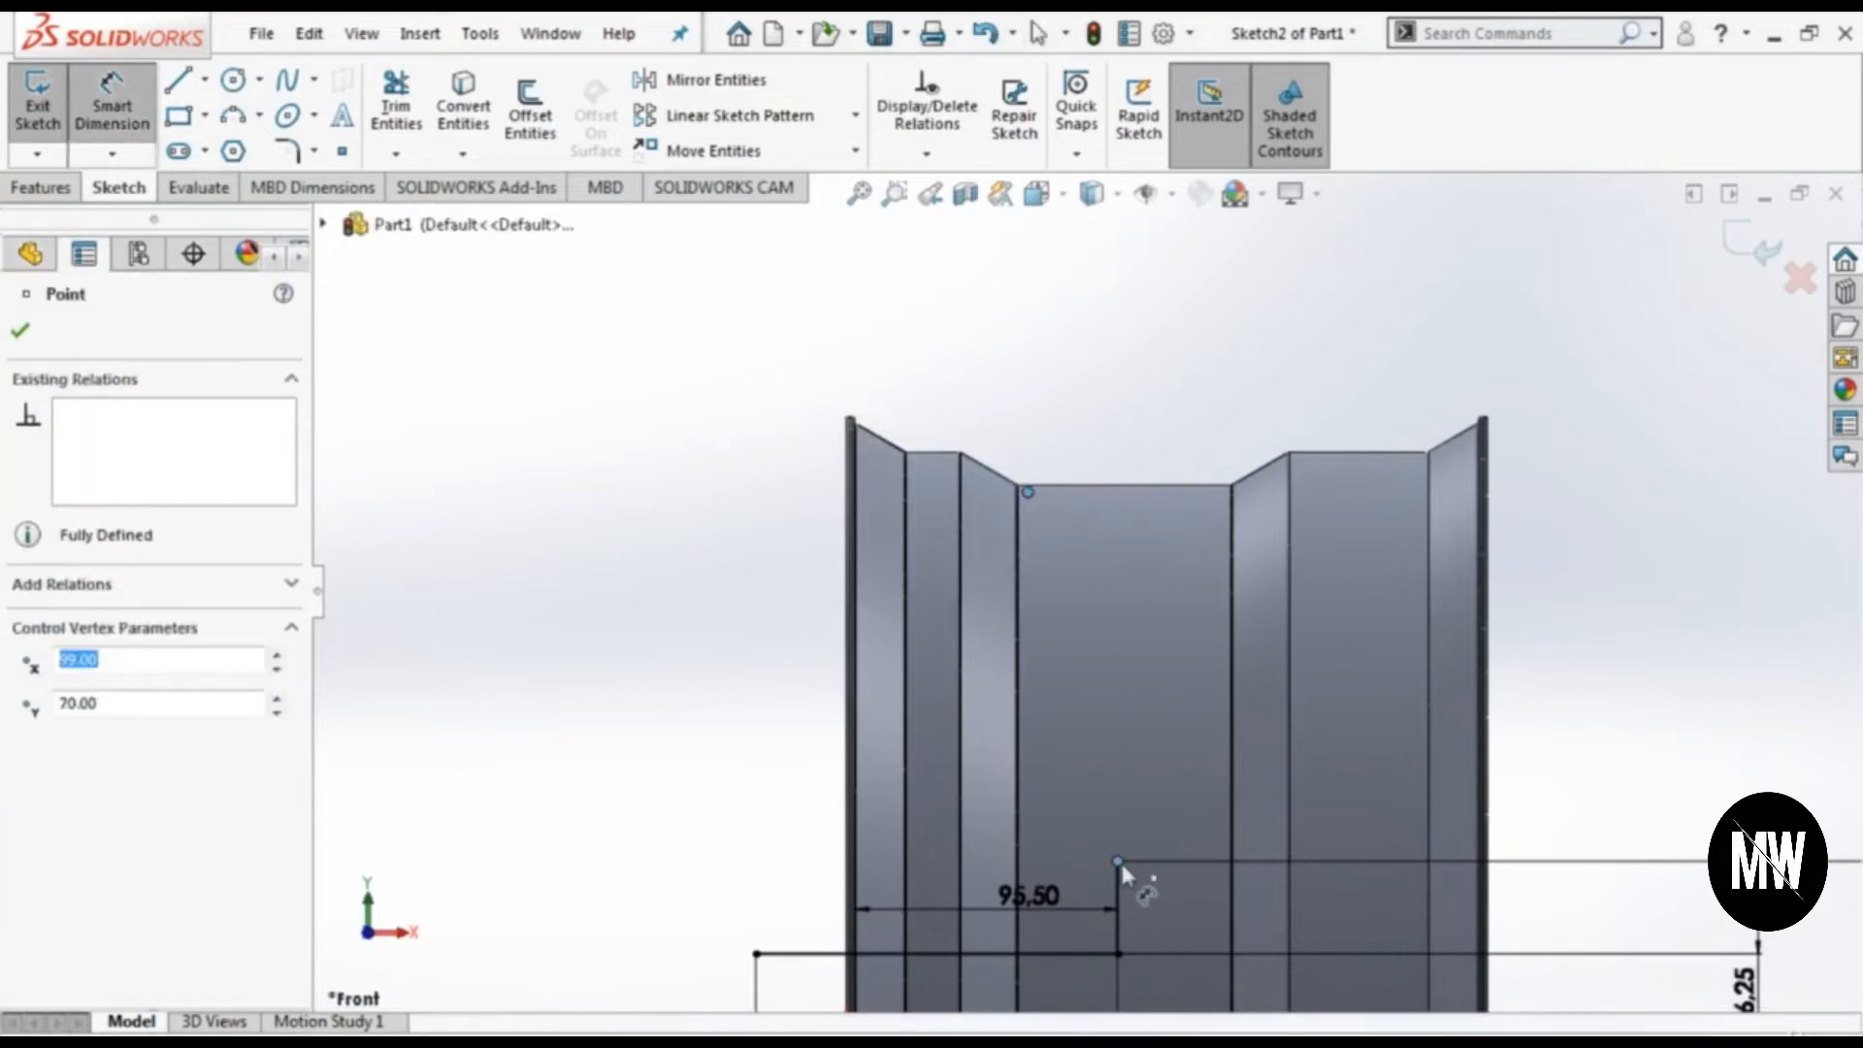
pyautogui.click(1084, 357)
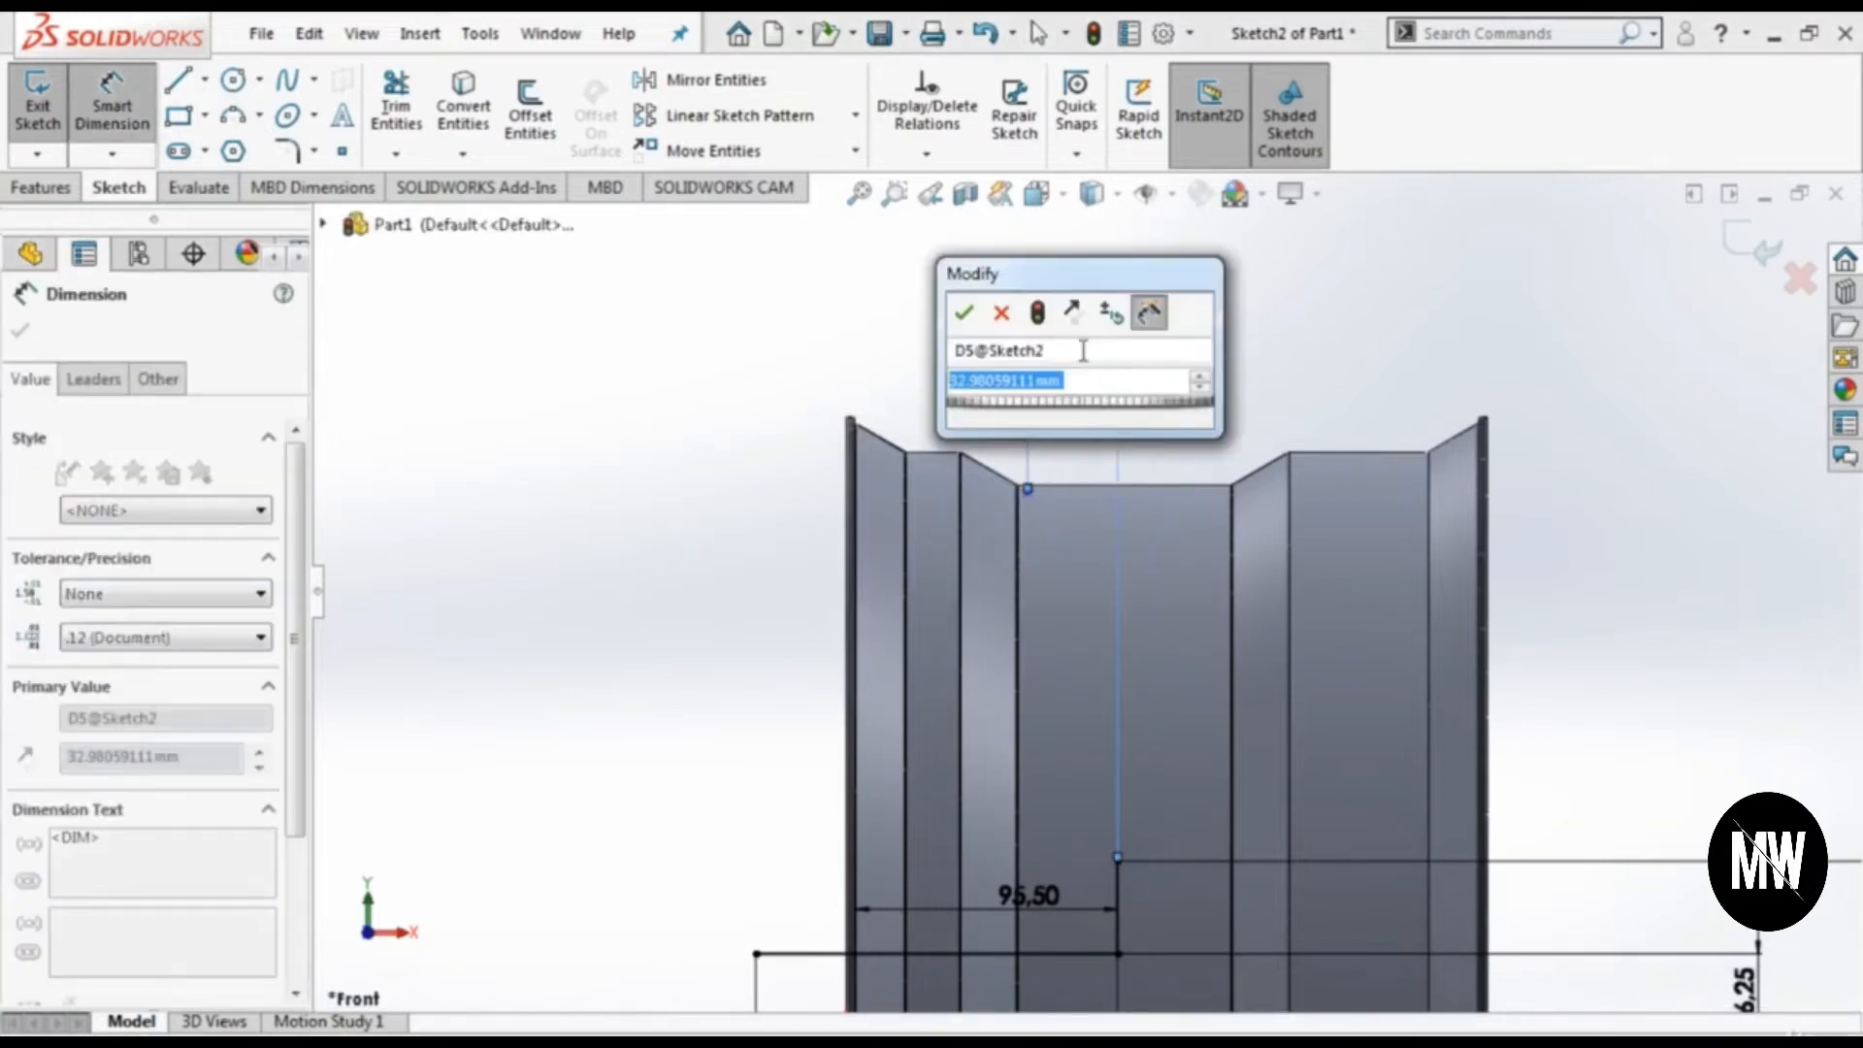
pyautogui.write('=')
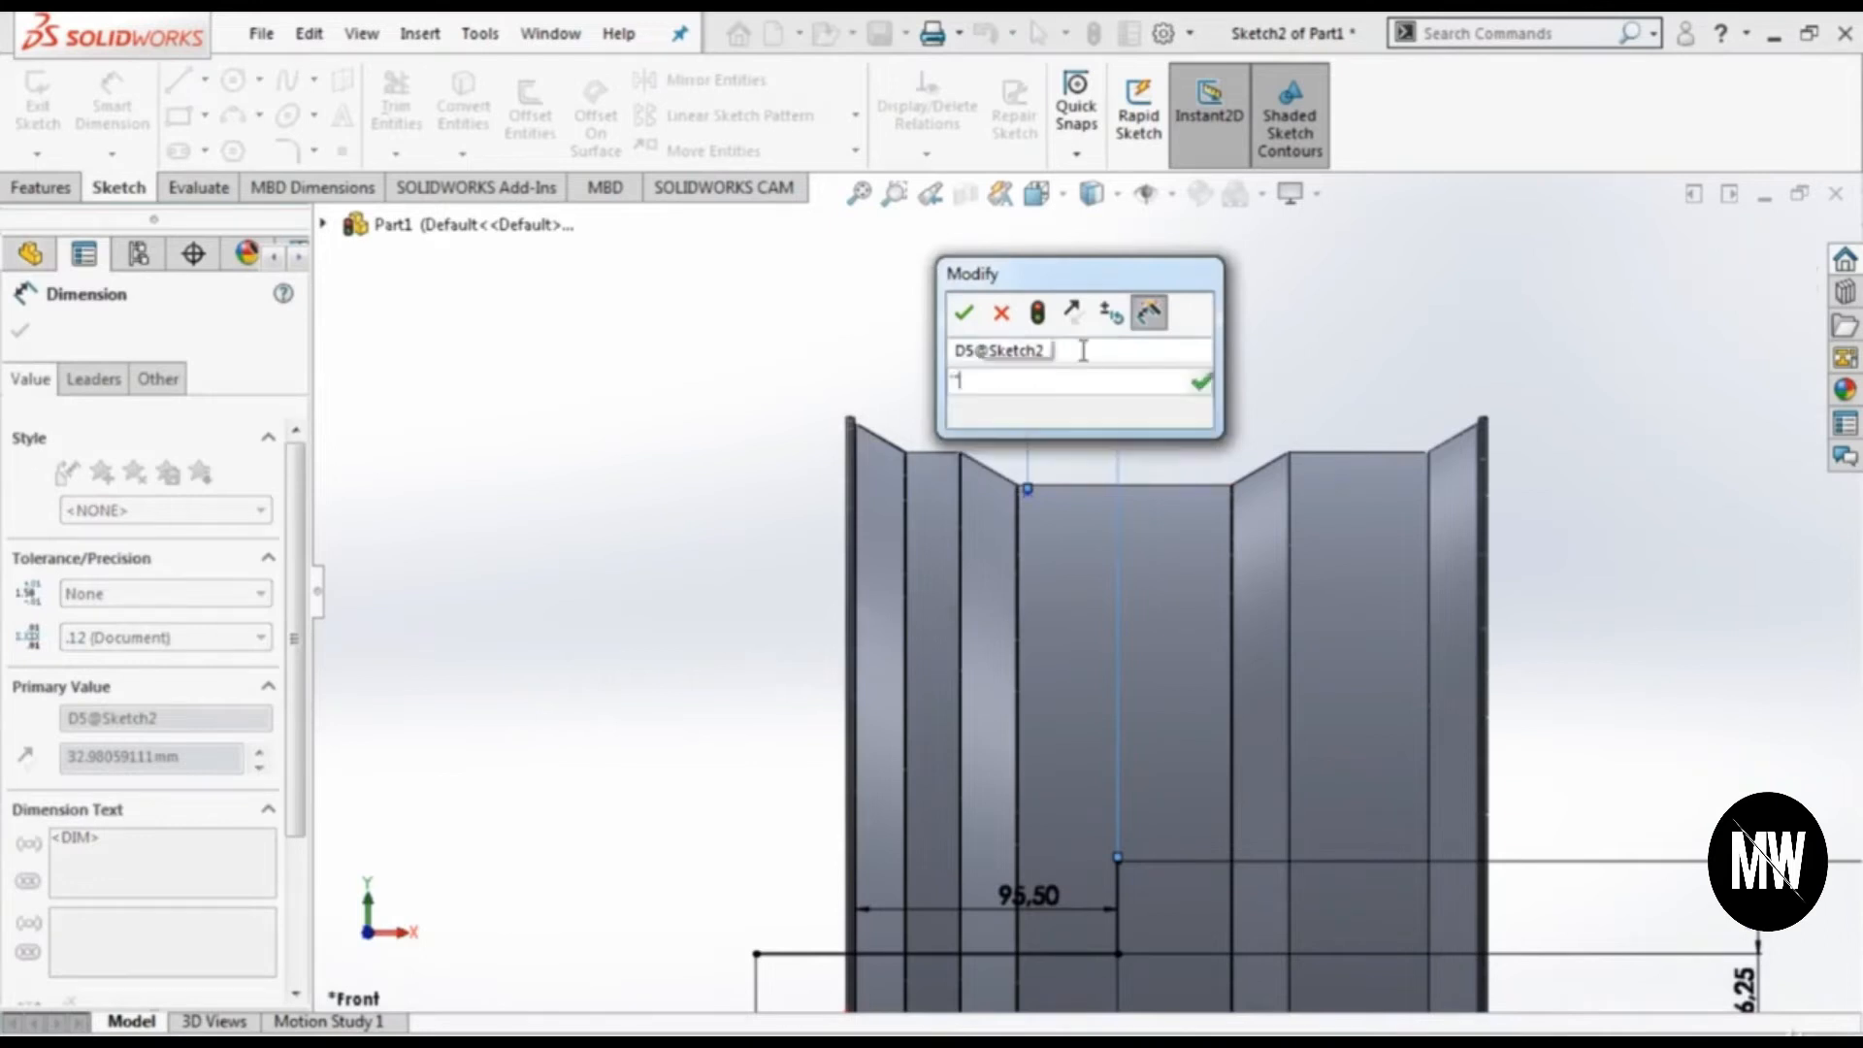
pyautogui.write('43.5')
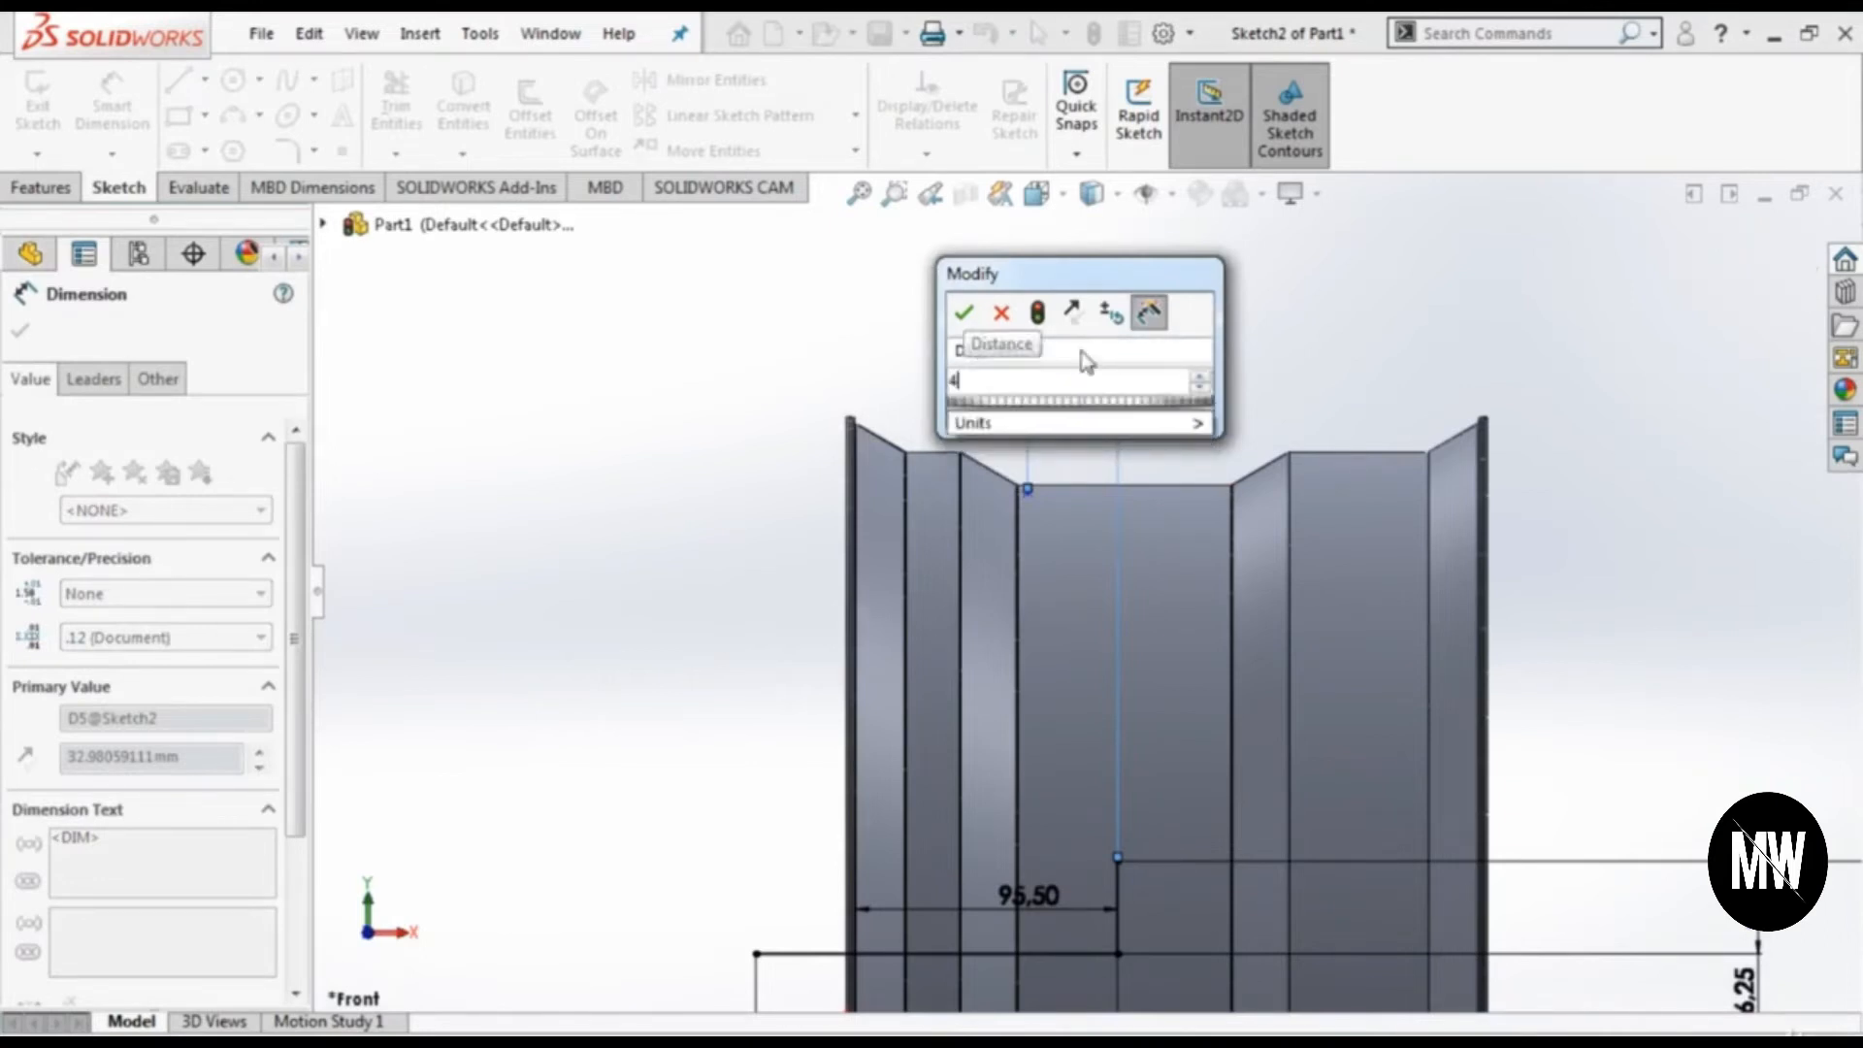
pyautogui.press('Return')
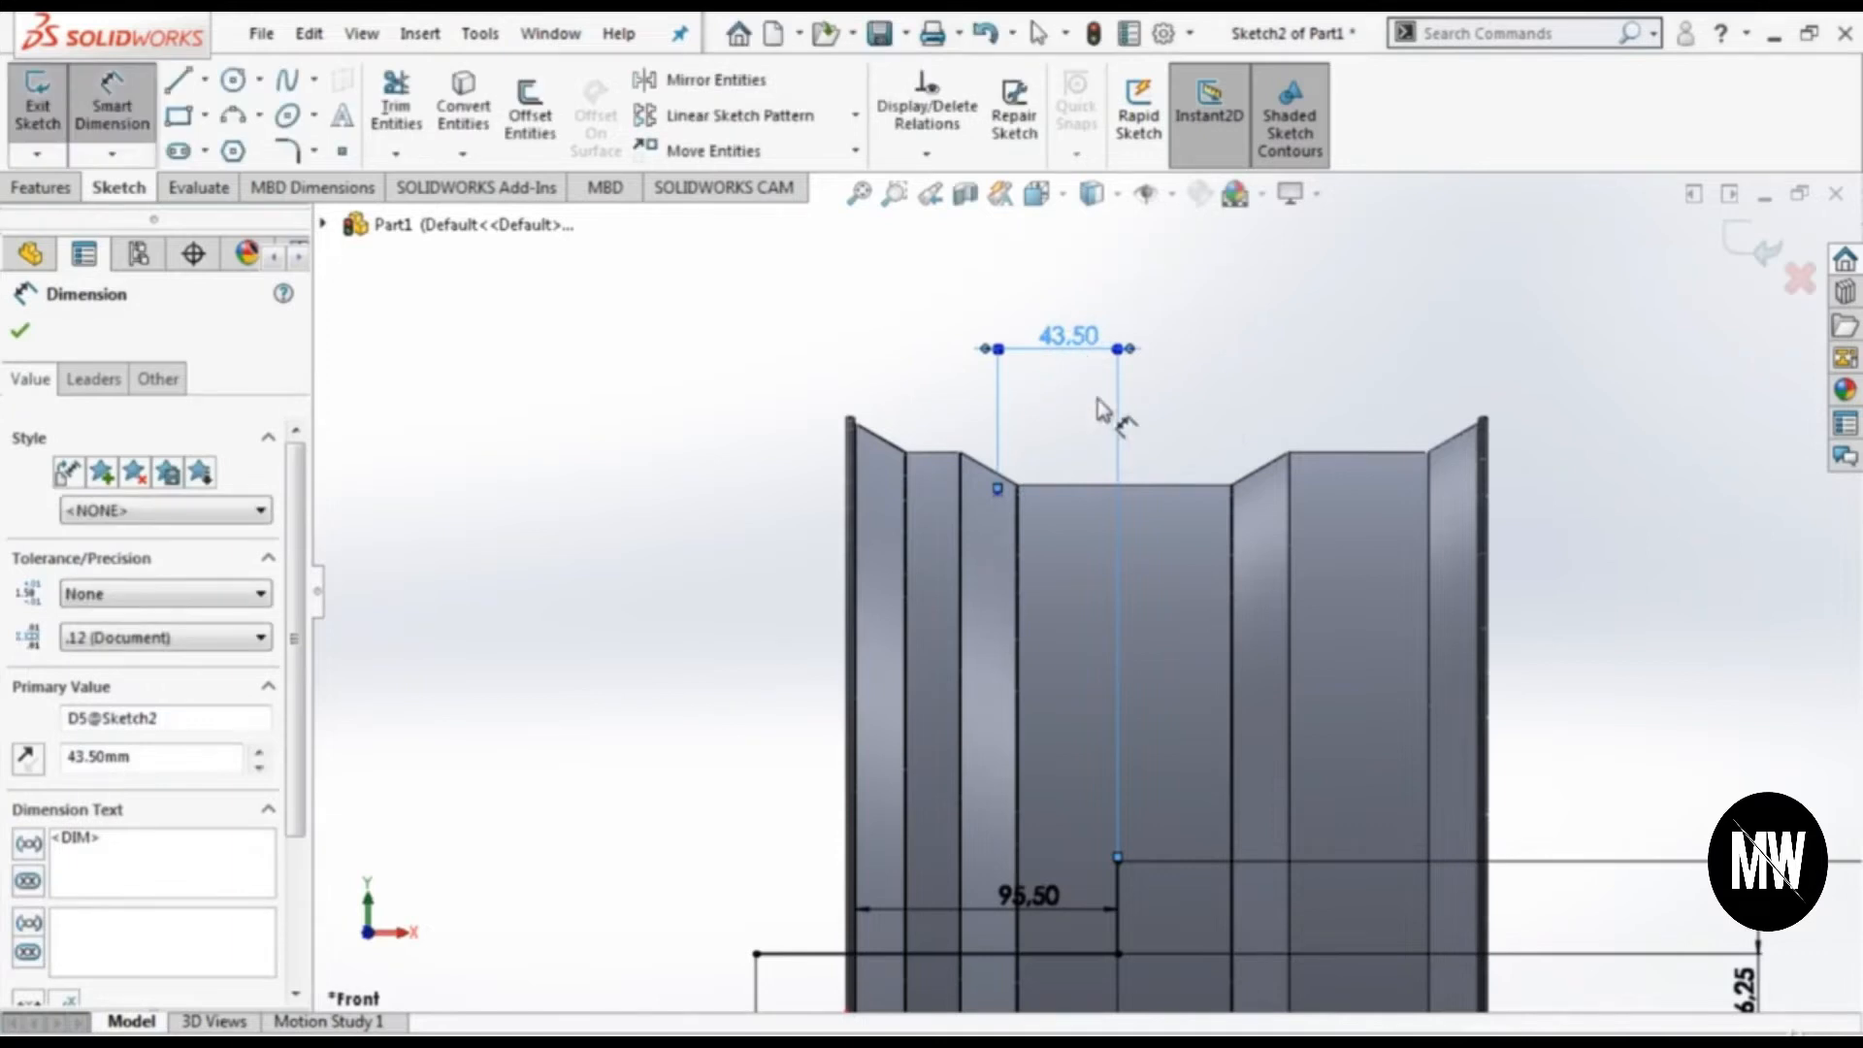
# Step: Draw three connected lines from the sketch point, sloped, horizontal and sloped, following the rim's stepped contour to its outer origin-side edge
pyautogui.scroll(-5, 1087, 472)
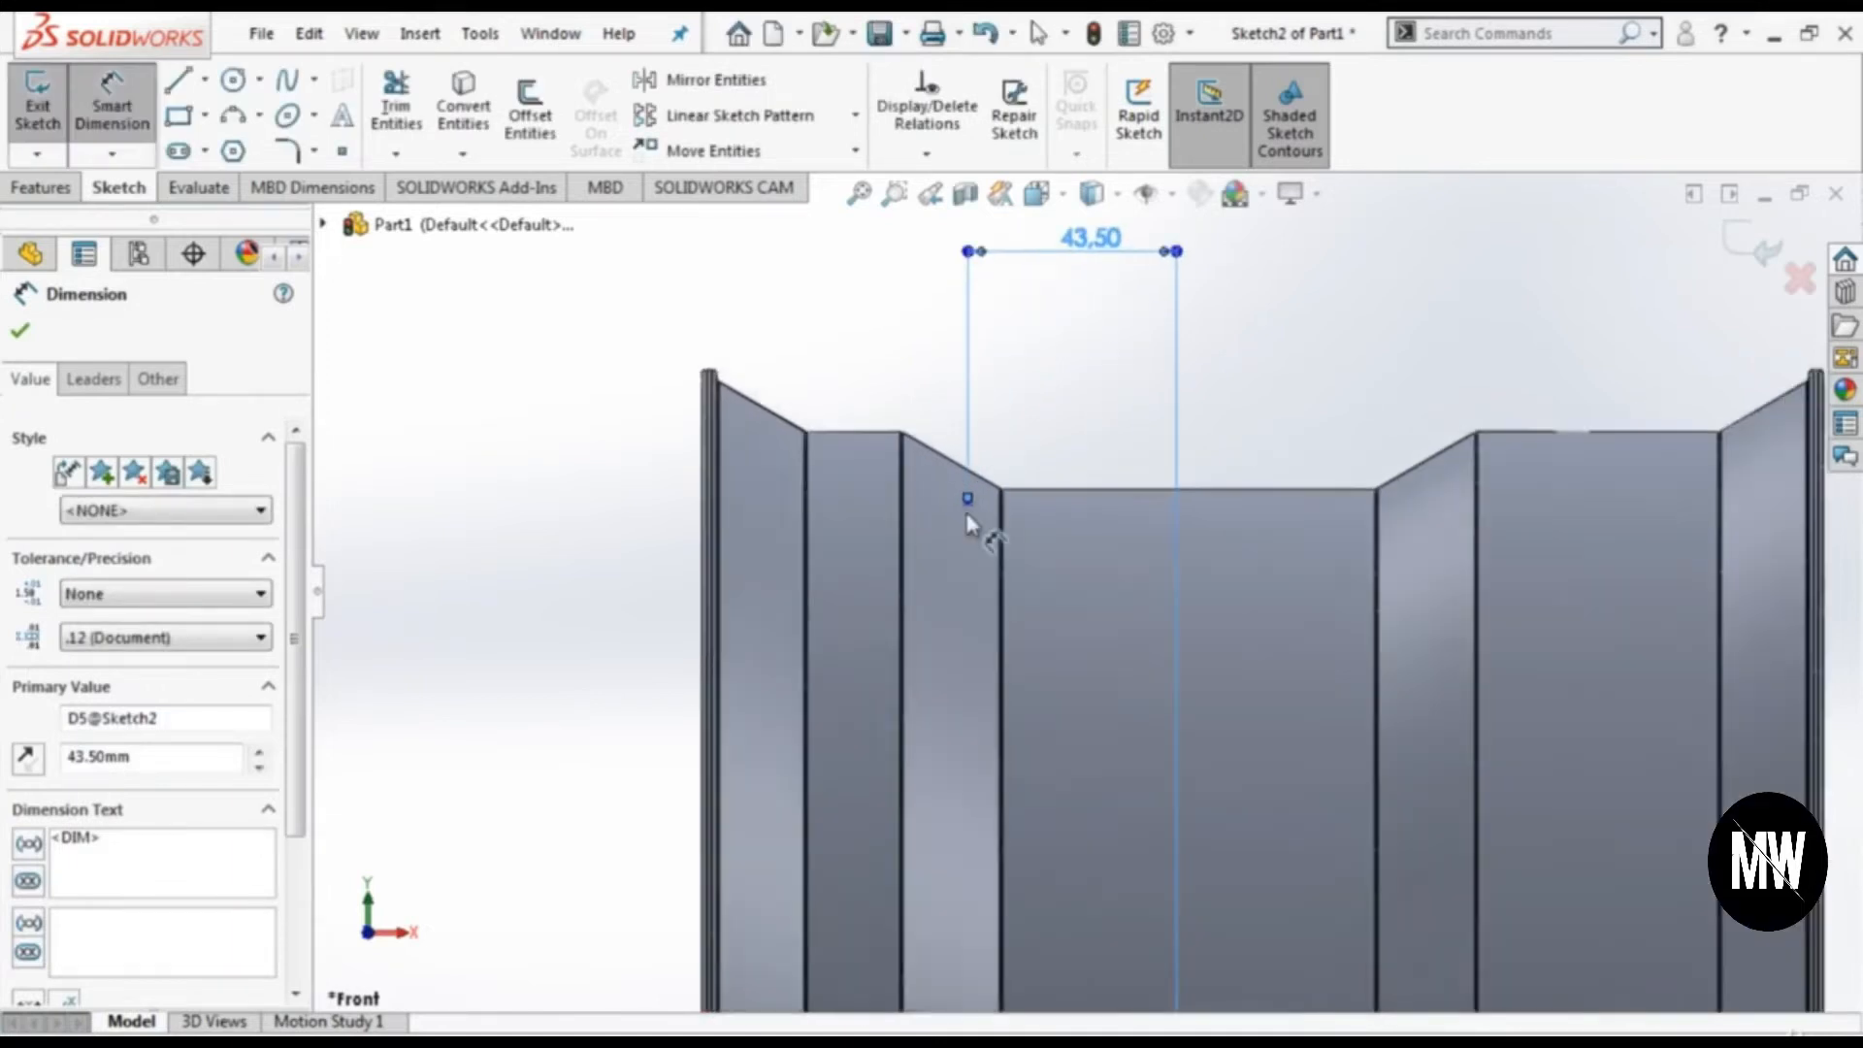
pyautogui.scroll(5, 1038, 573)
pyautogui.scroll(-4, 1132, 533)
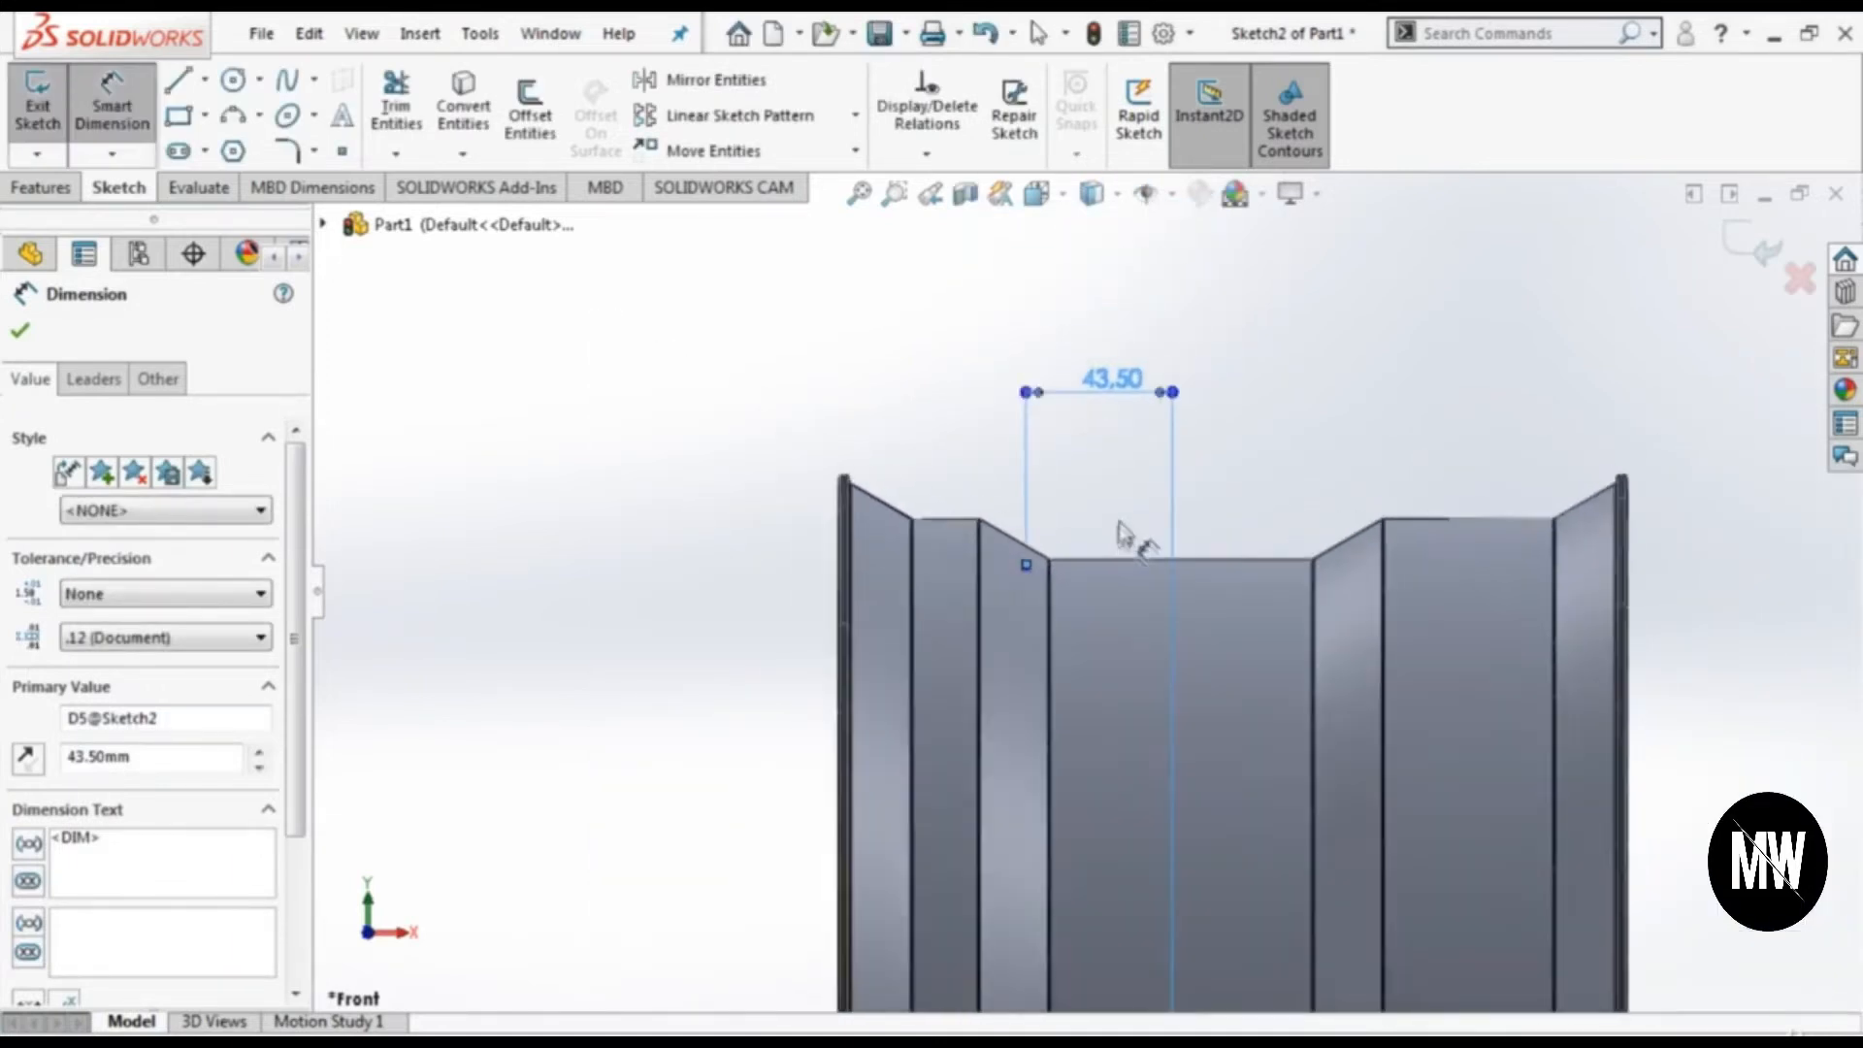
pyautogui.scroll(-2, 1232, 611)
pyautogui.scroll(-1, 1009, 553)
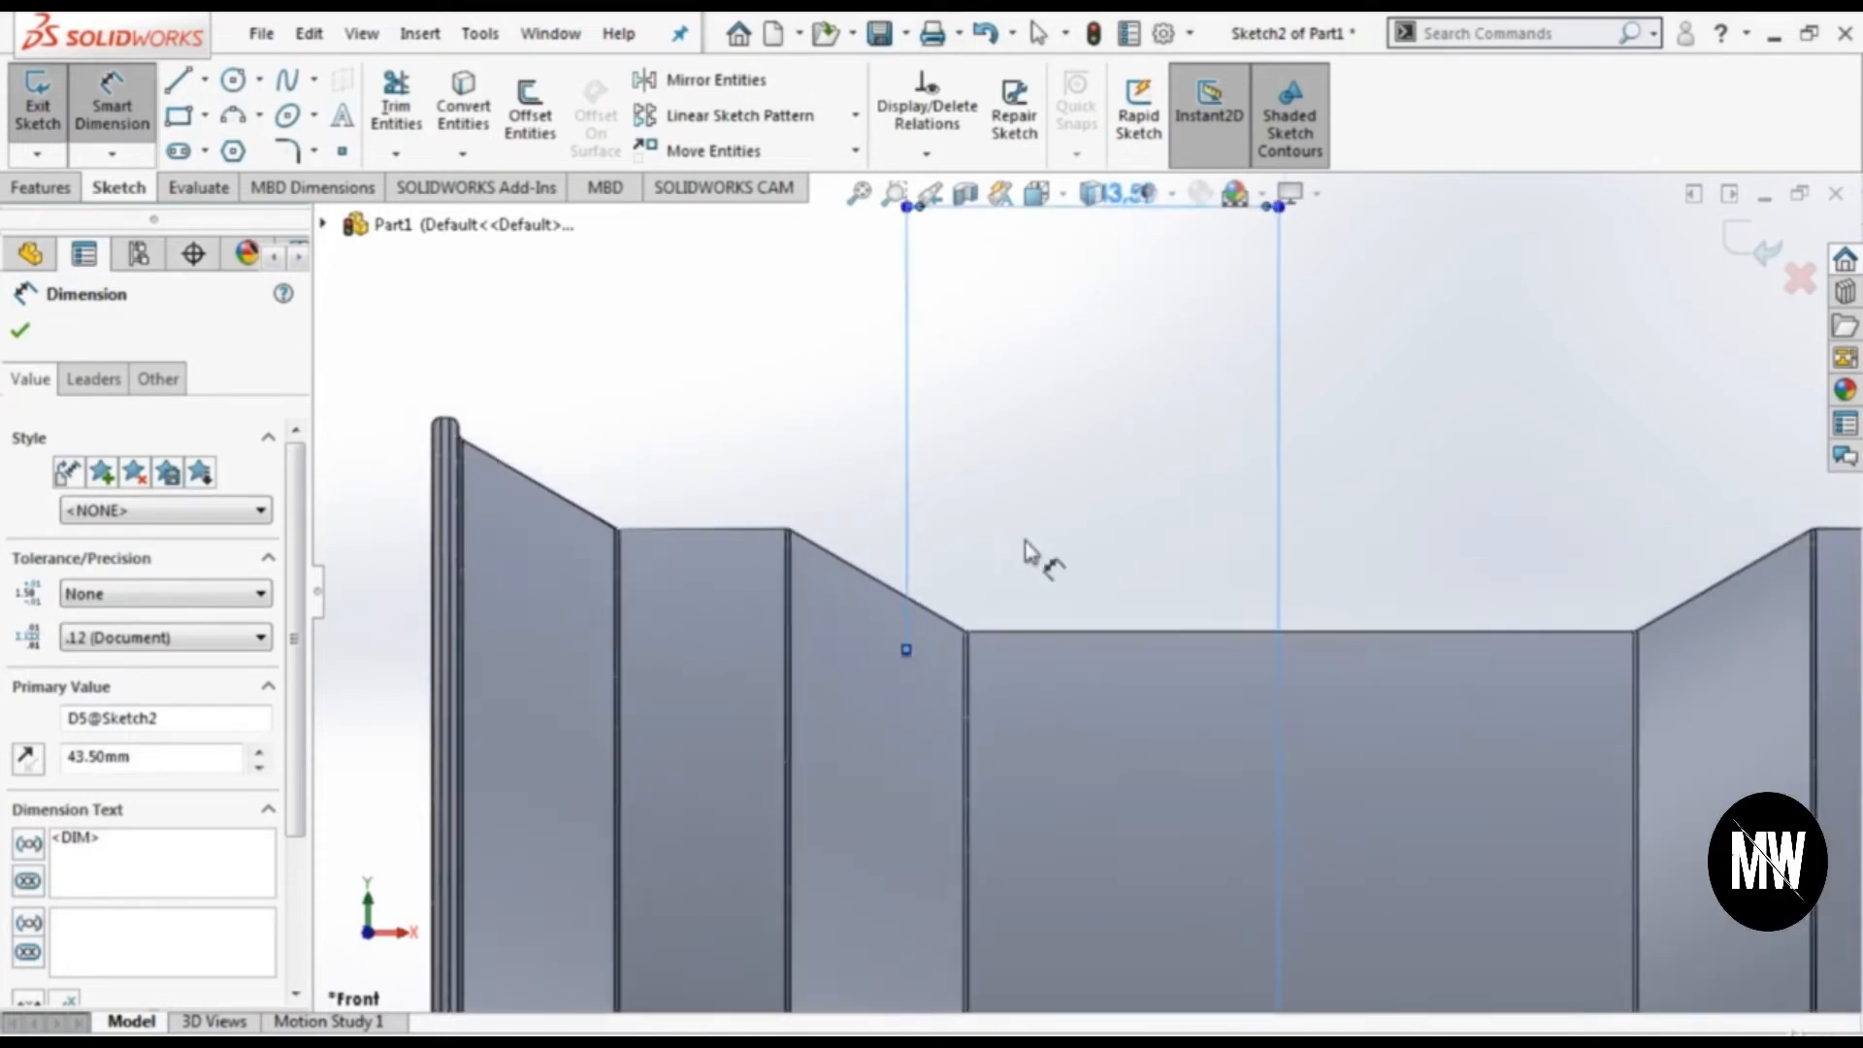
pyautogui.click(173, 83)
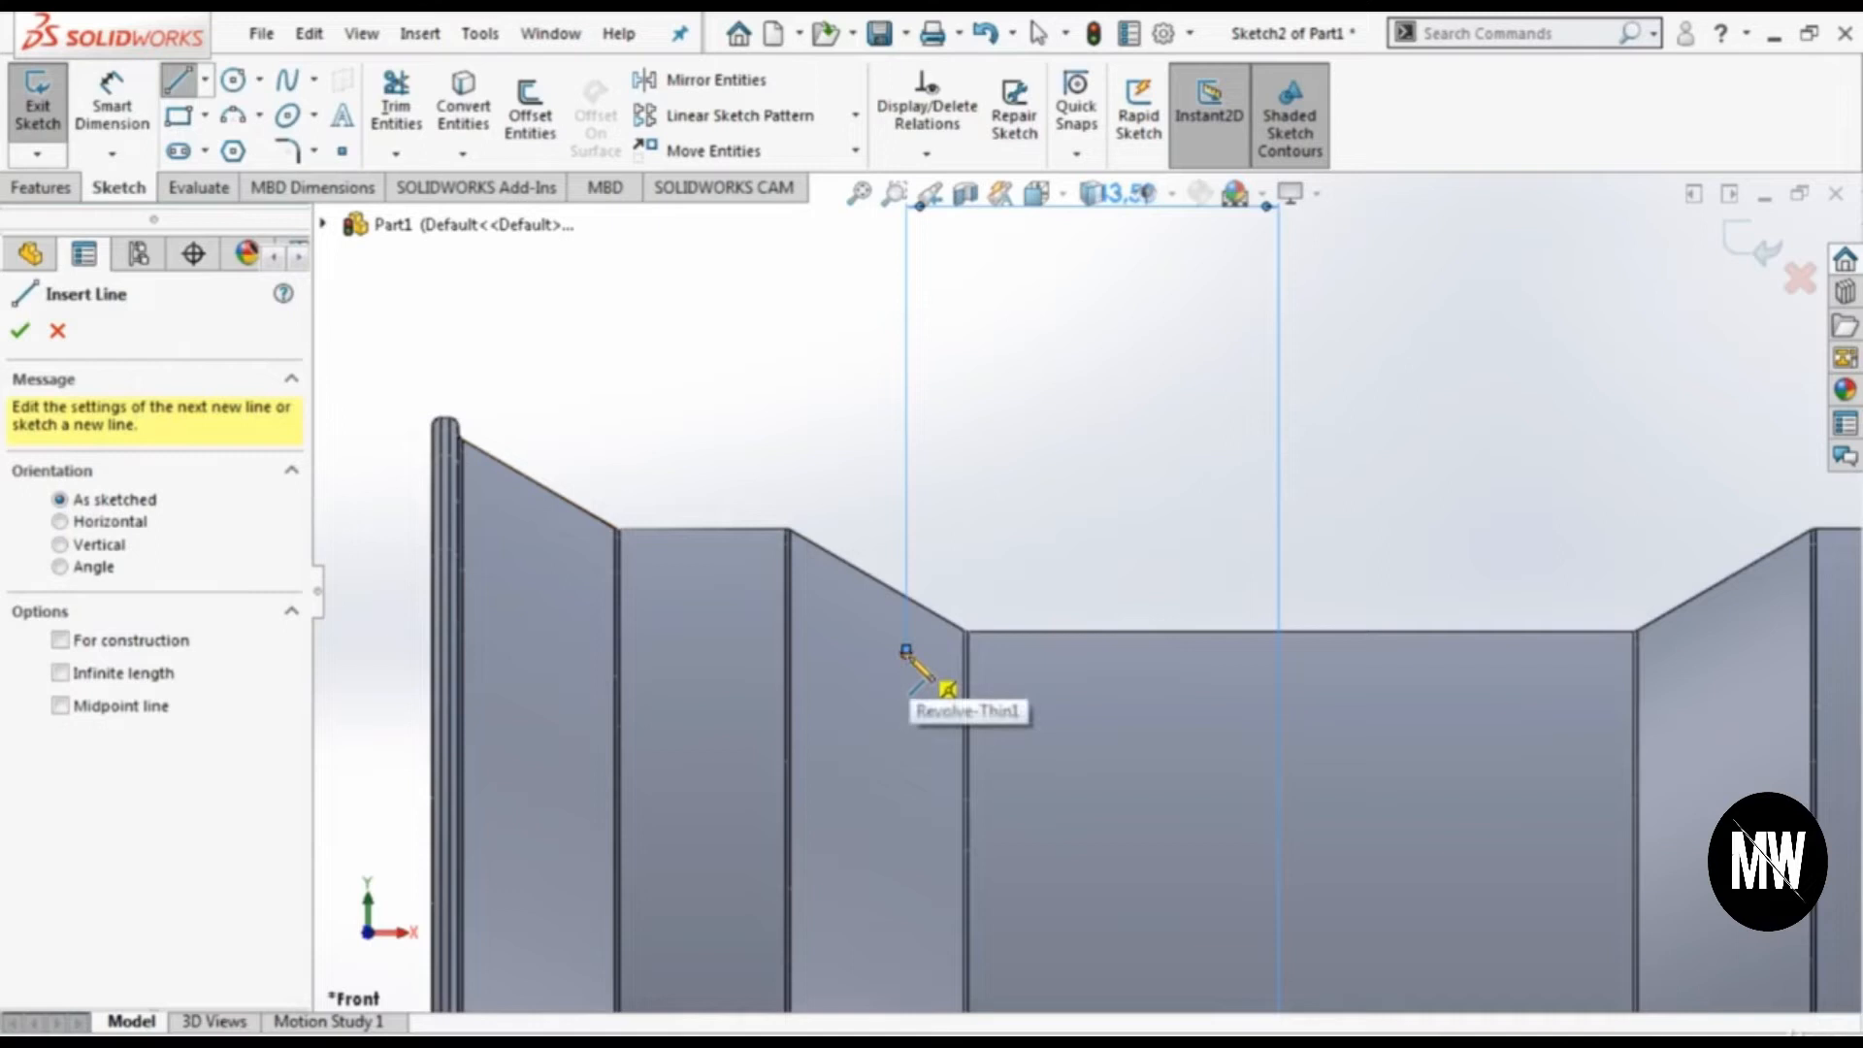
pyautogui.click(907, 652)
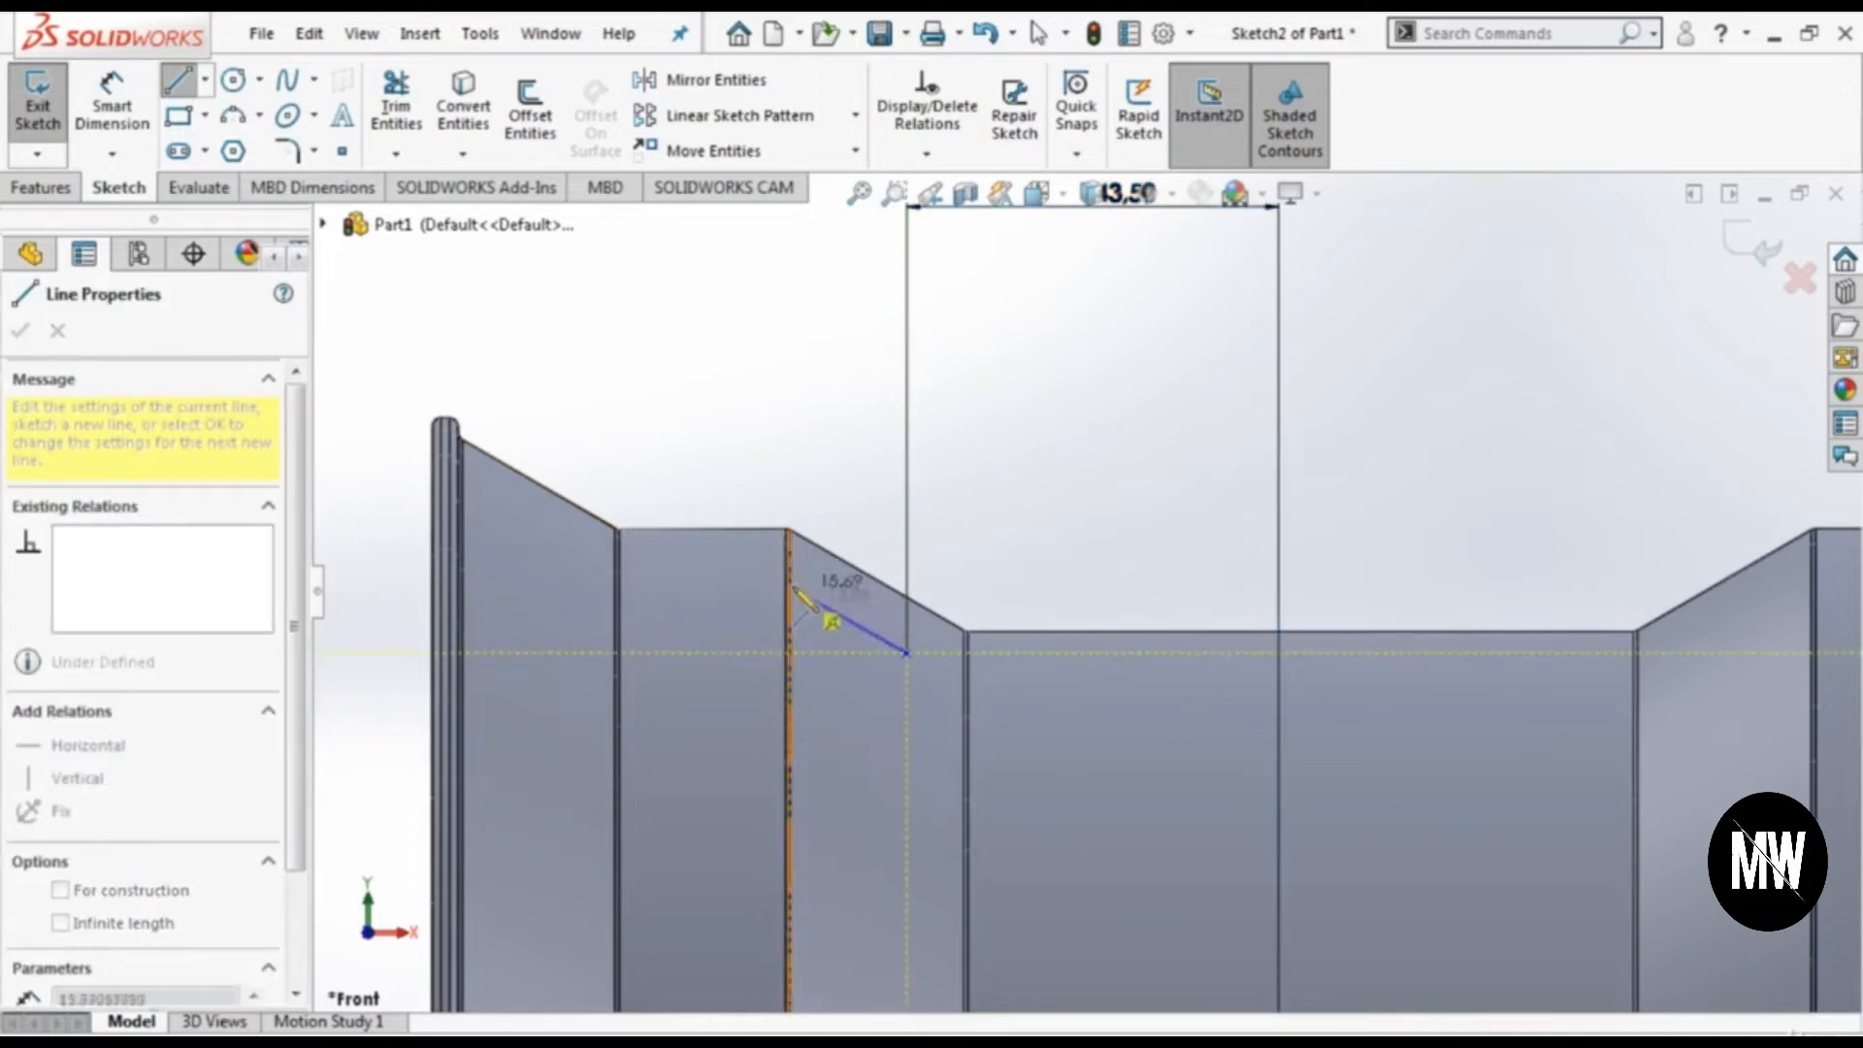
pyautogui.click(786, 584)
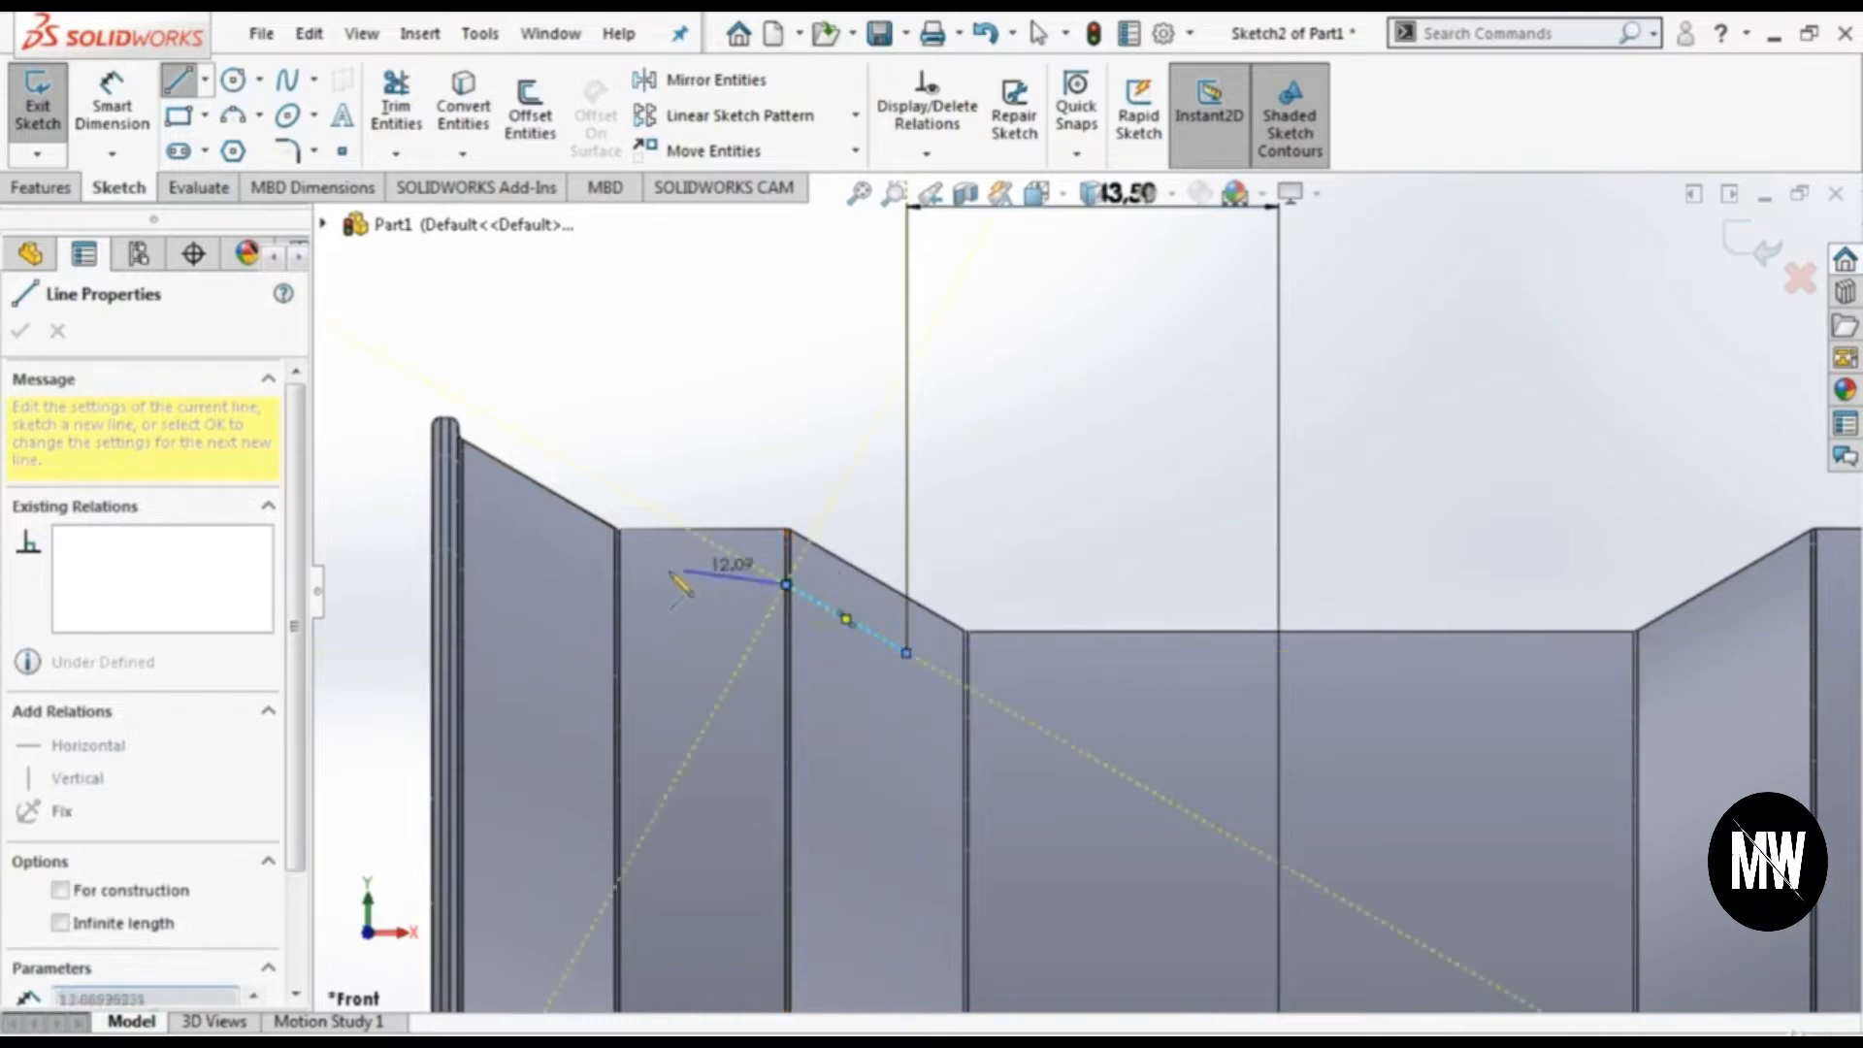
pyautogui.click(616, 585)
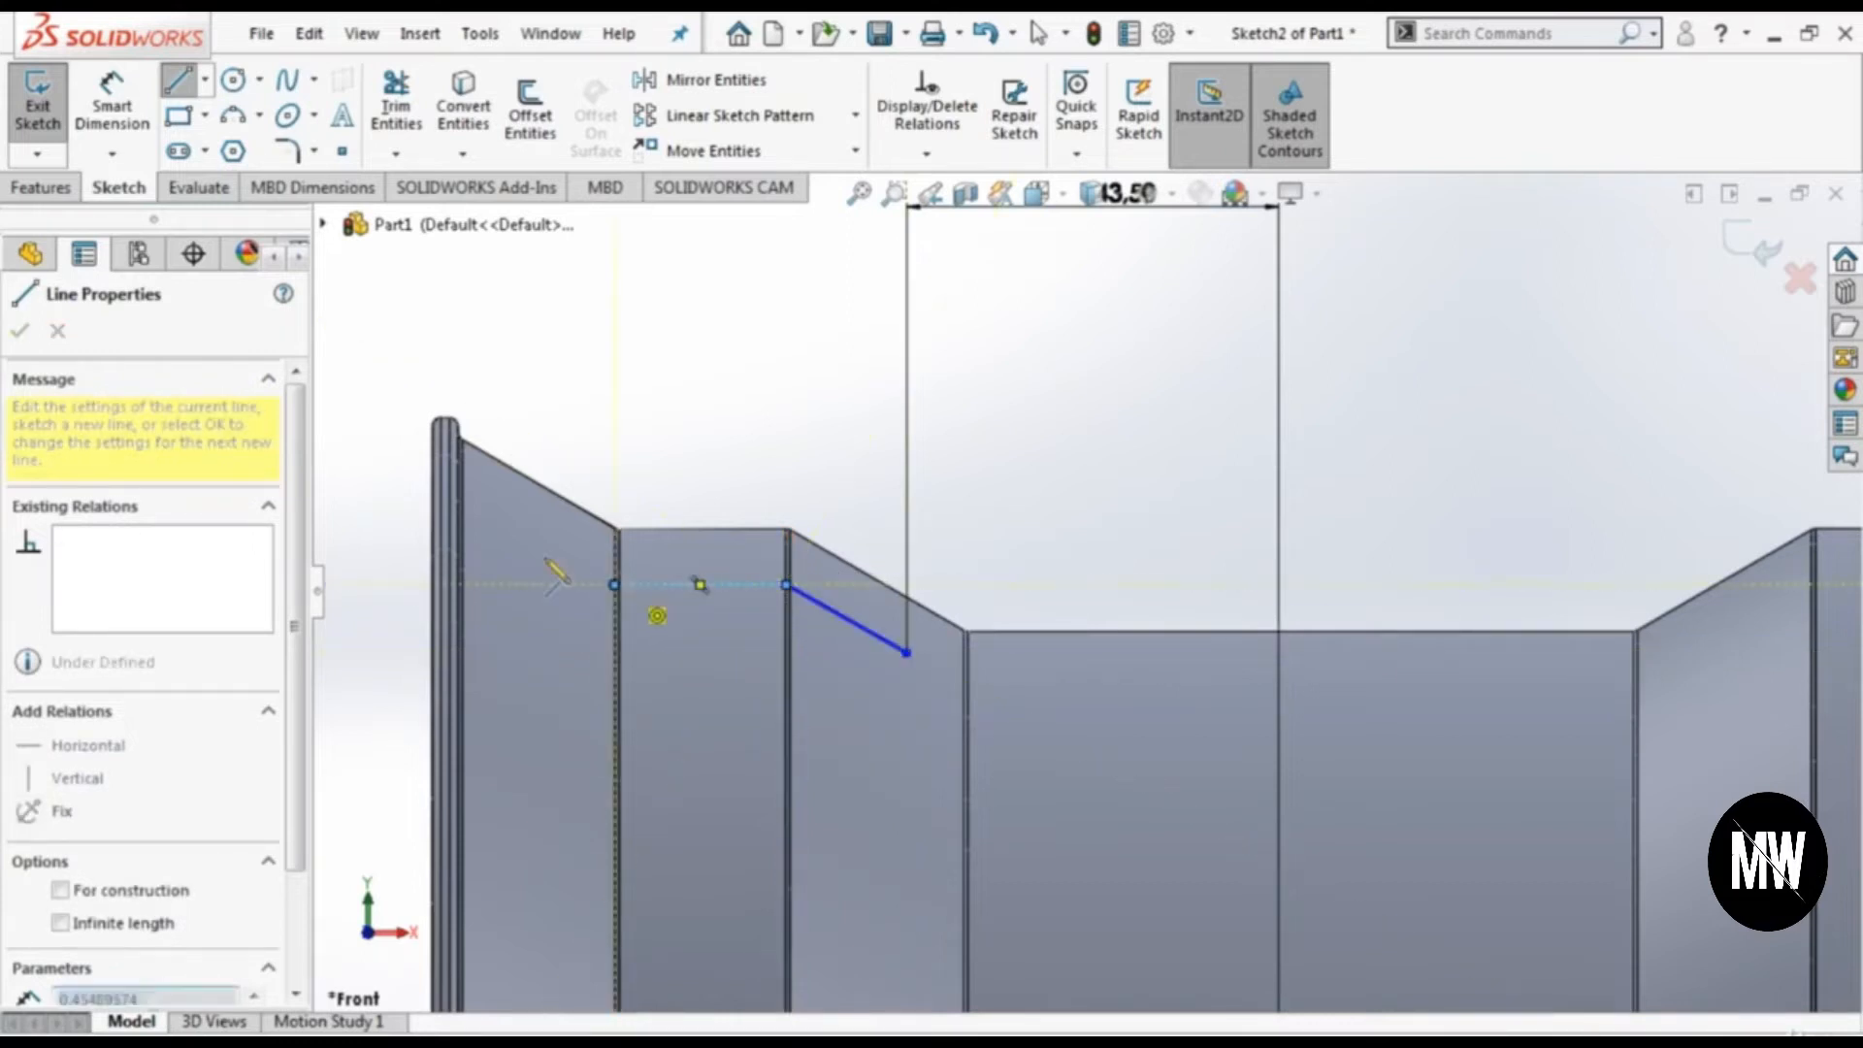
pyautogui.click(433, 483)
pyautogui.press('Escape')
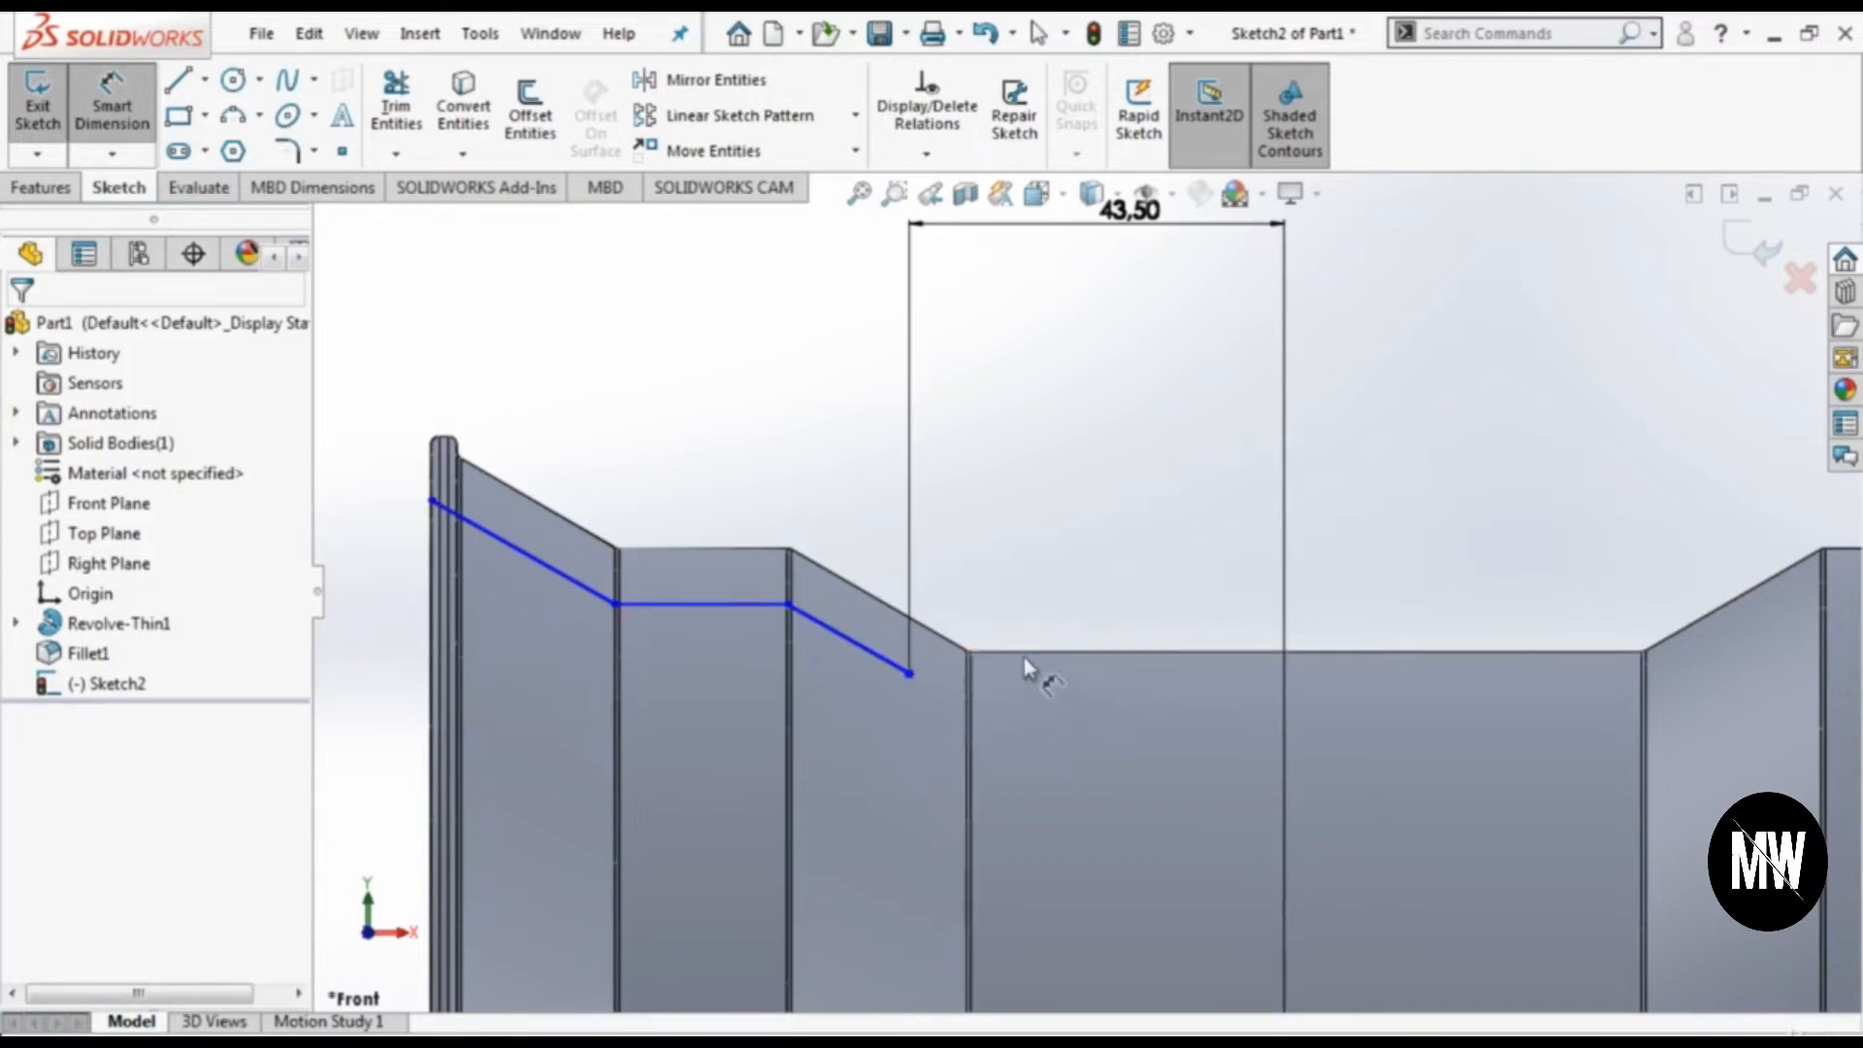
pyautogui.click(910, 675)
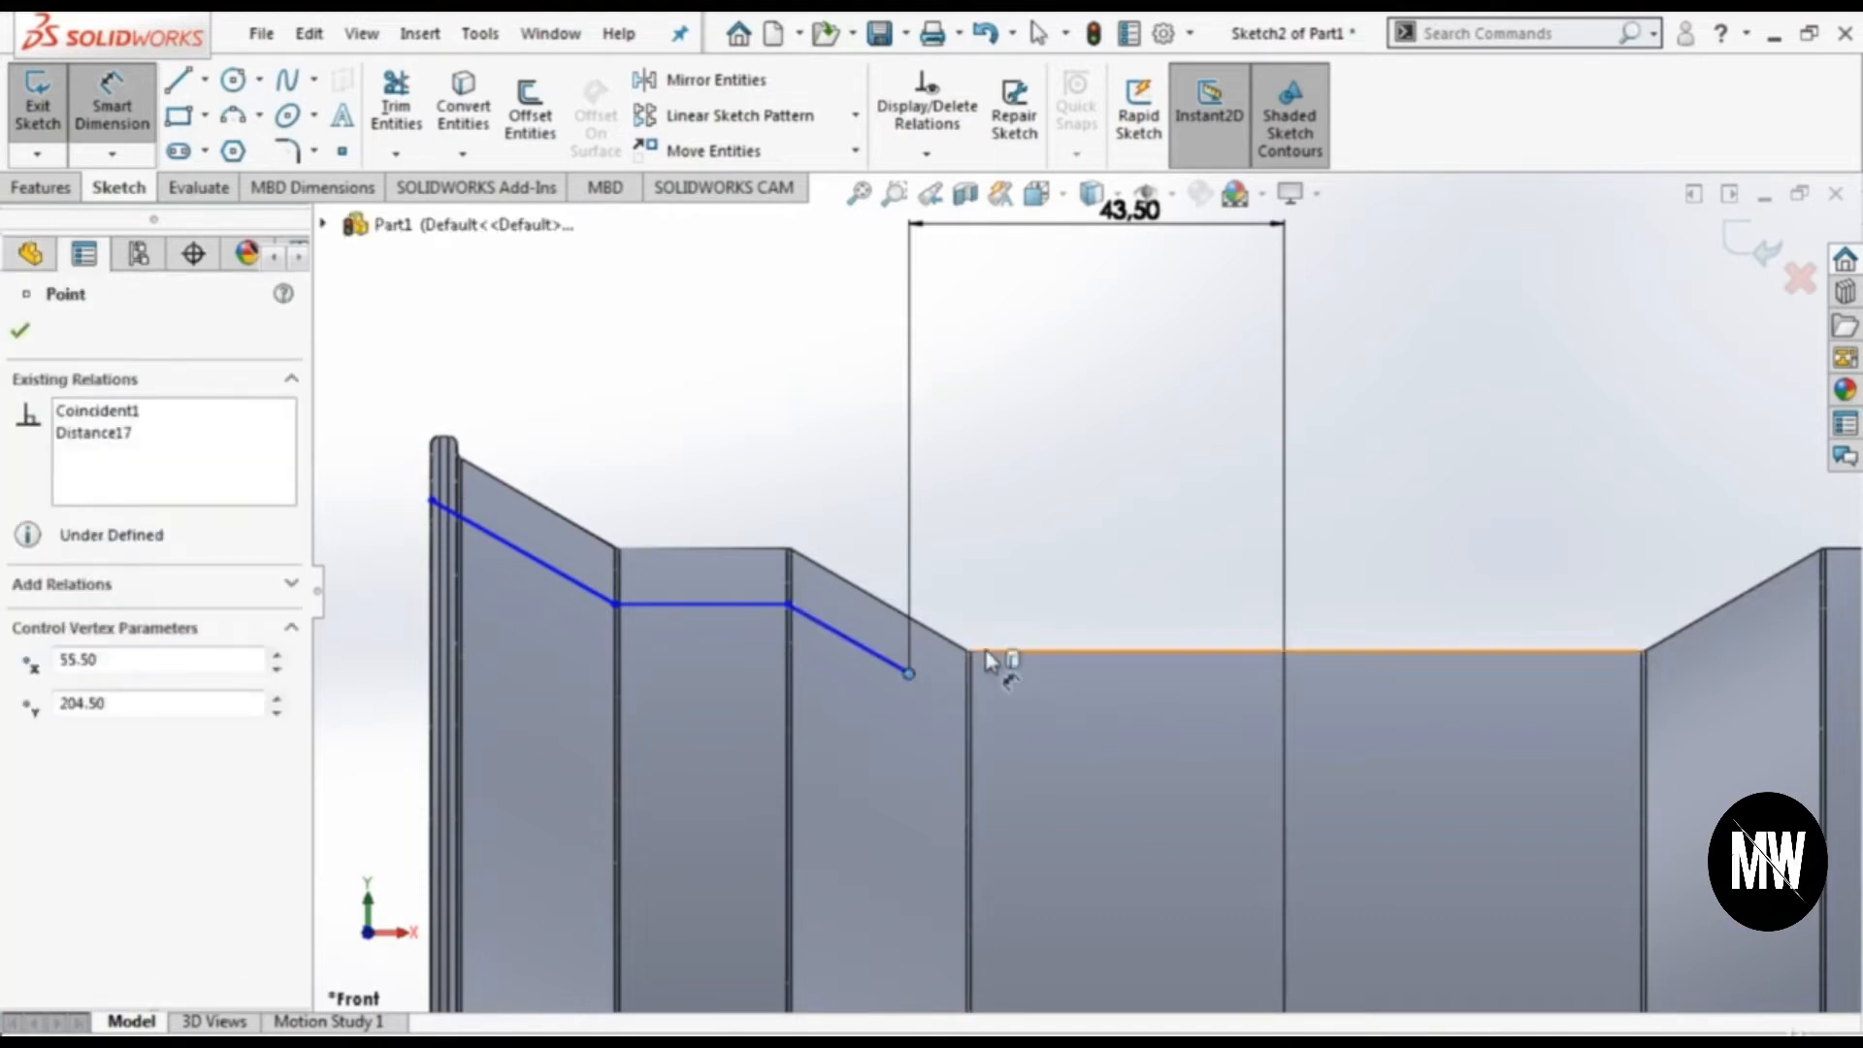
pyautogui.click(998, 653)
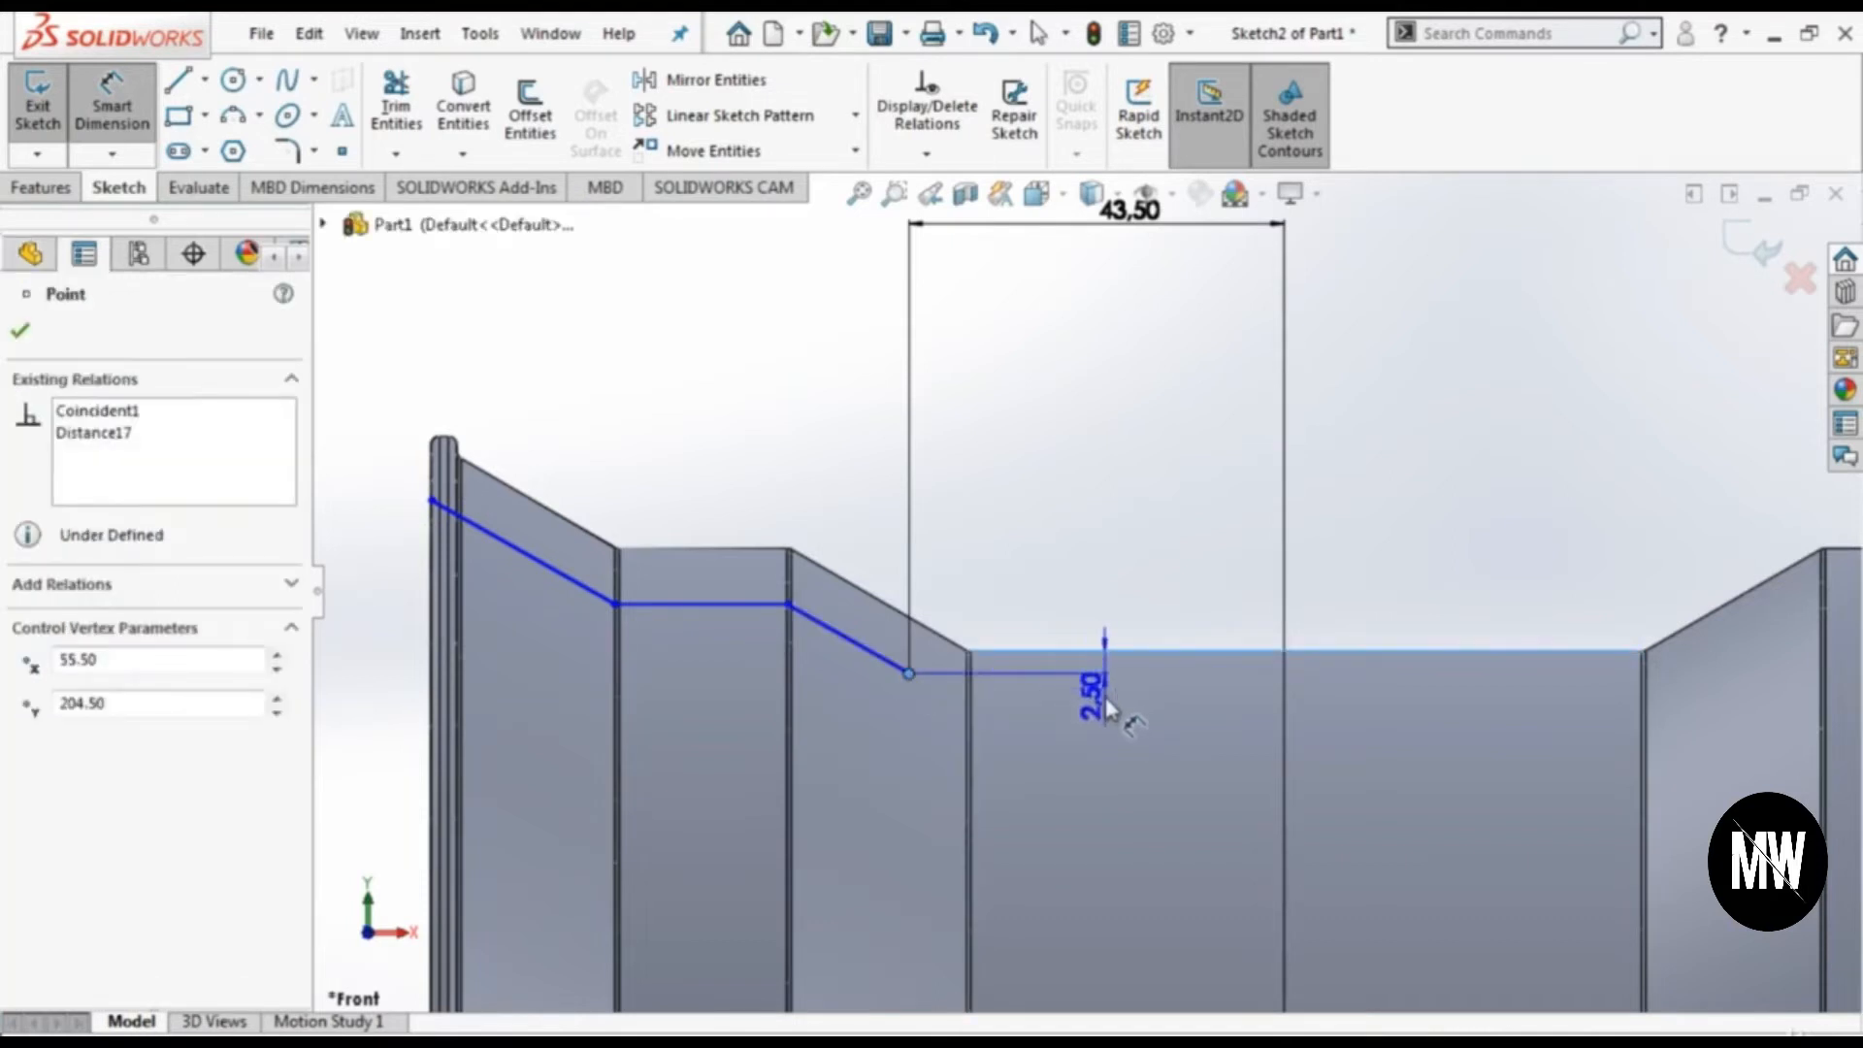
pyautogui.press('Escape')
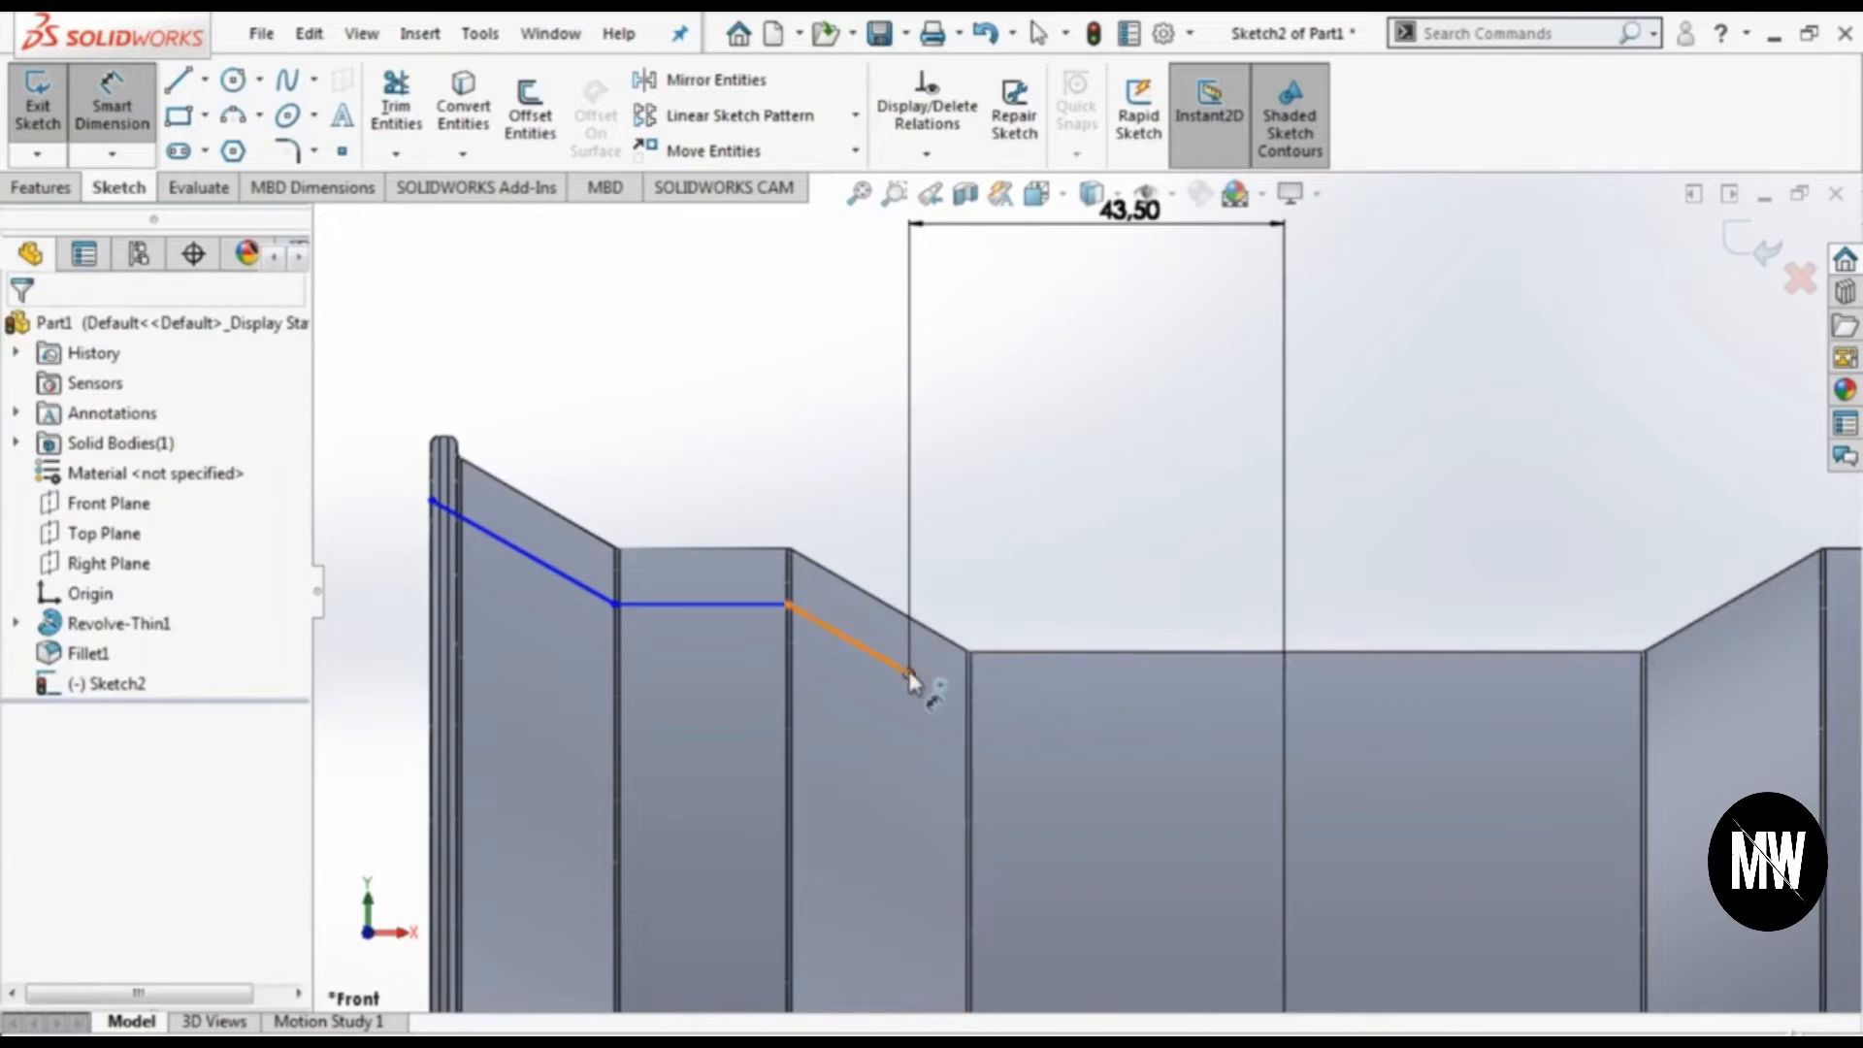
# Step: Dimension the sloped sketch line nearest the rim's recessed middle 2.5 mm from the rim's parallel sloped edge
pyautogui.click(909, 675)
pyautogui.click(951, 641)
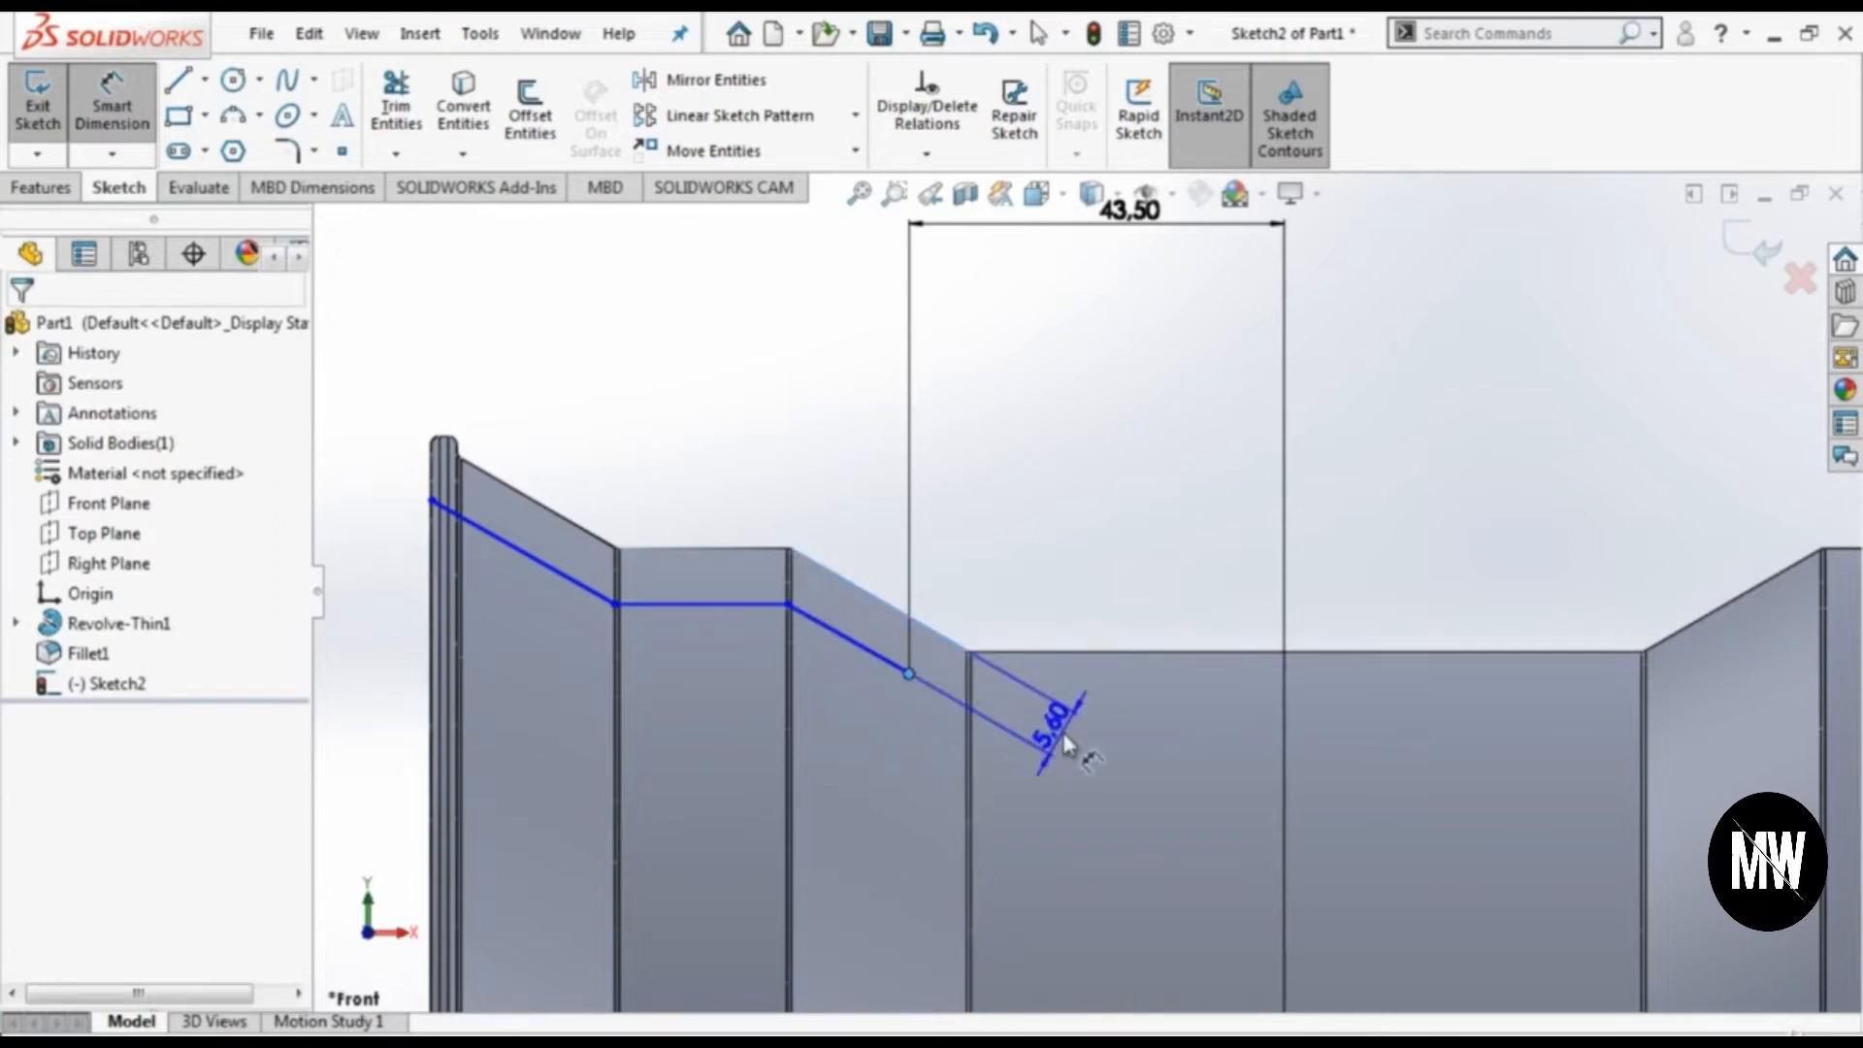
pyautogui.click(1066, 744)
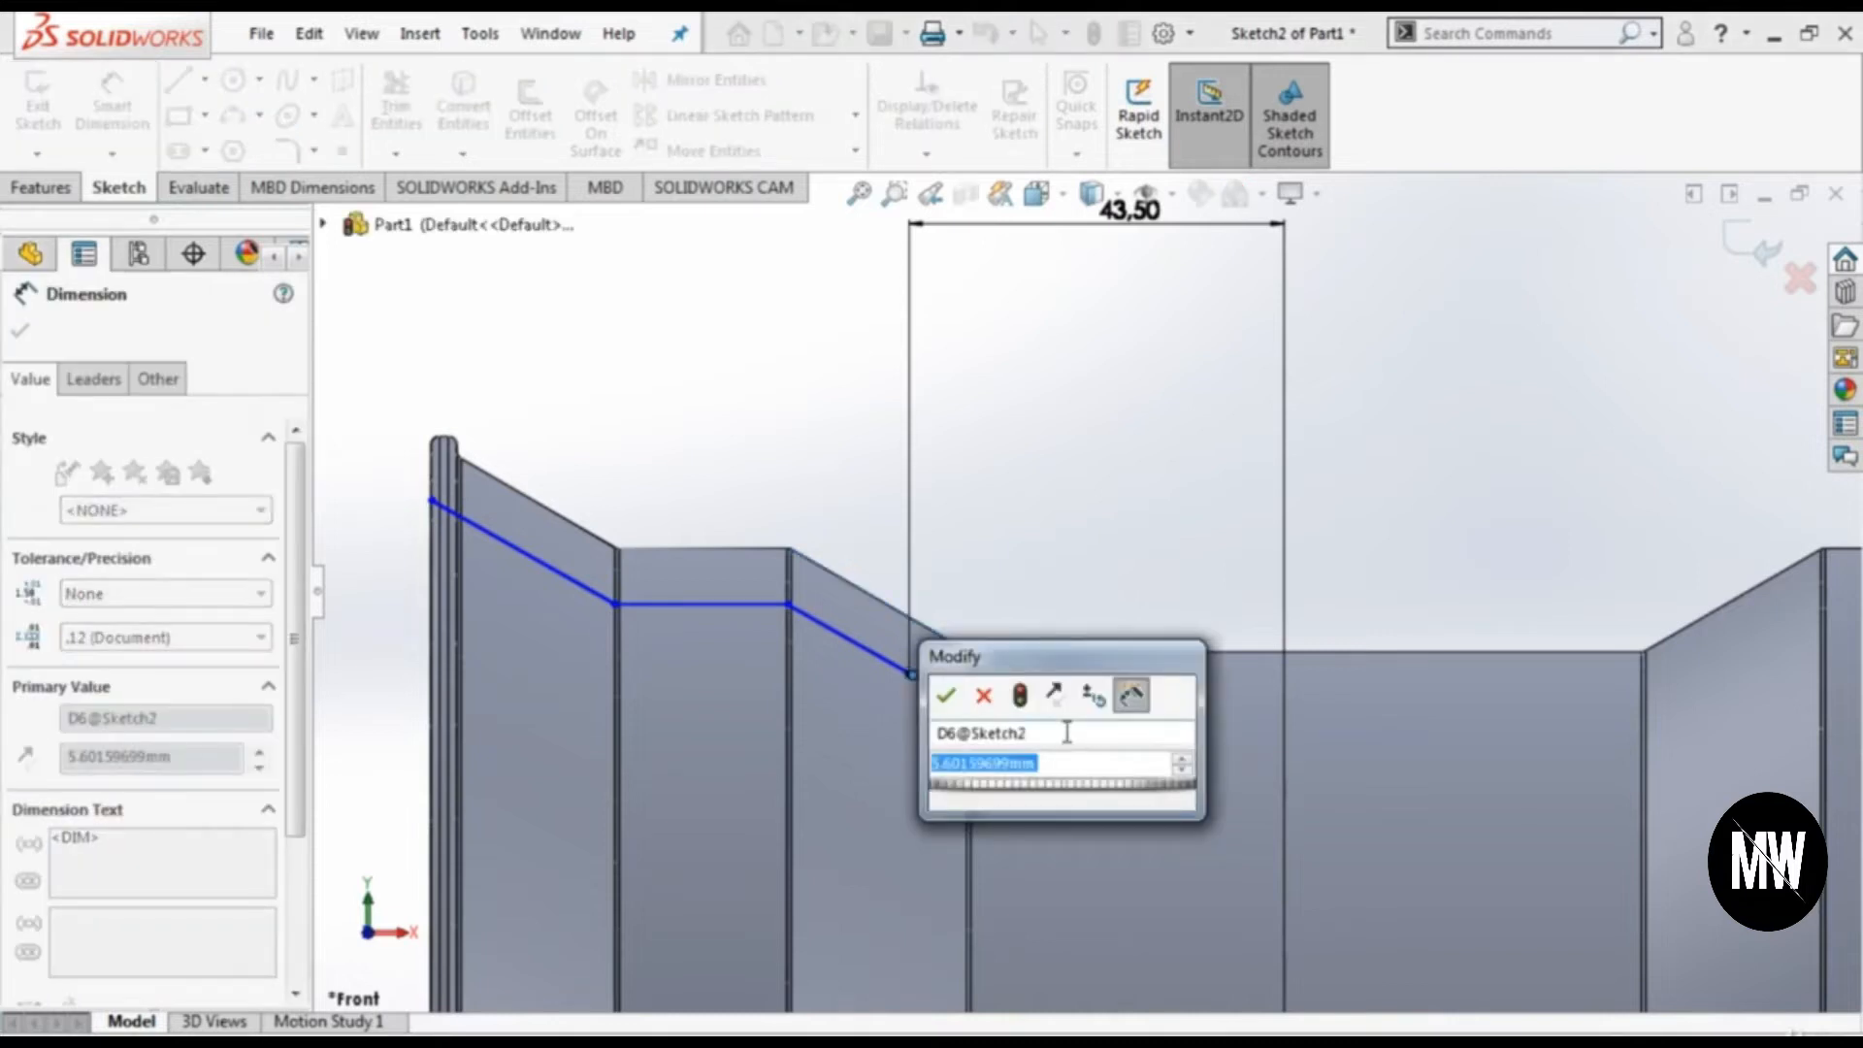
pyautogui.write('6')
pyautogui.press('BackSpace')
pyautogui.write('é')
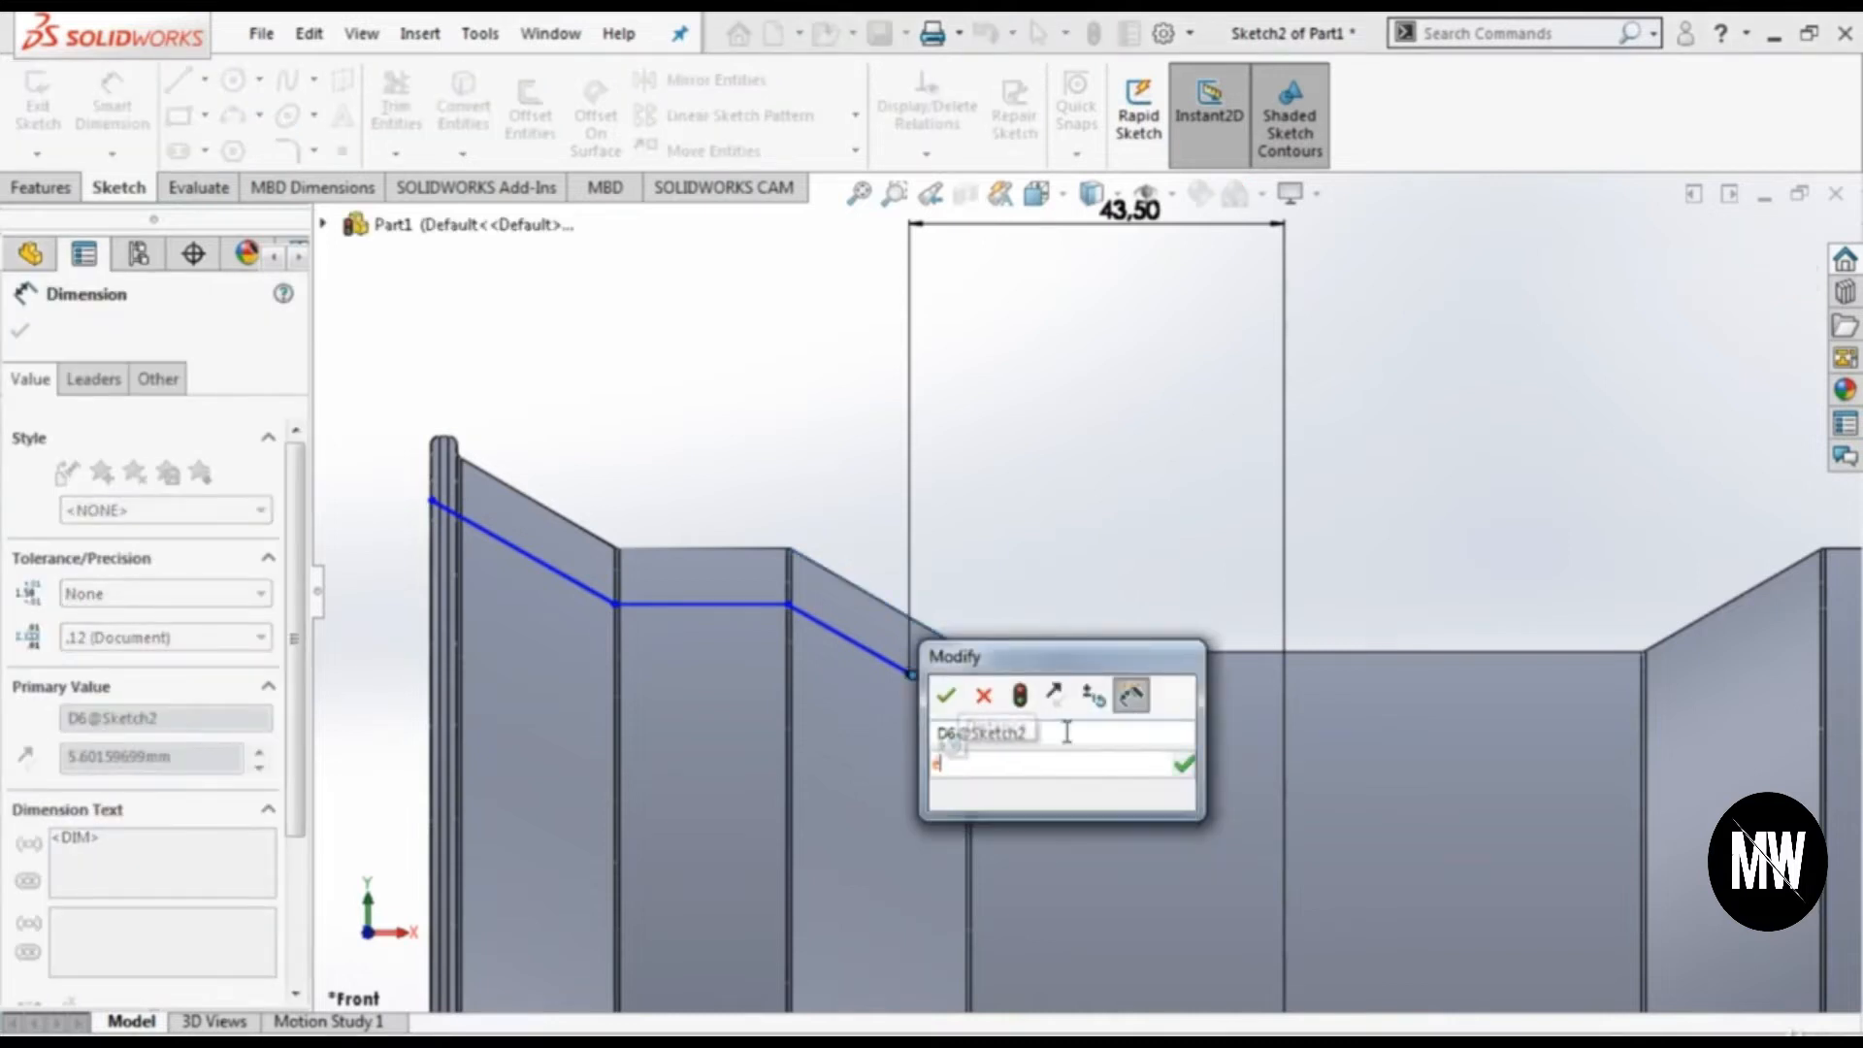
pyautogui.press('BackSpace')
pyautogui.write('2,5')
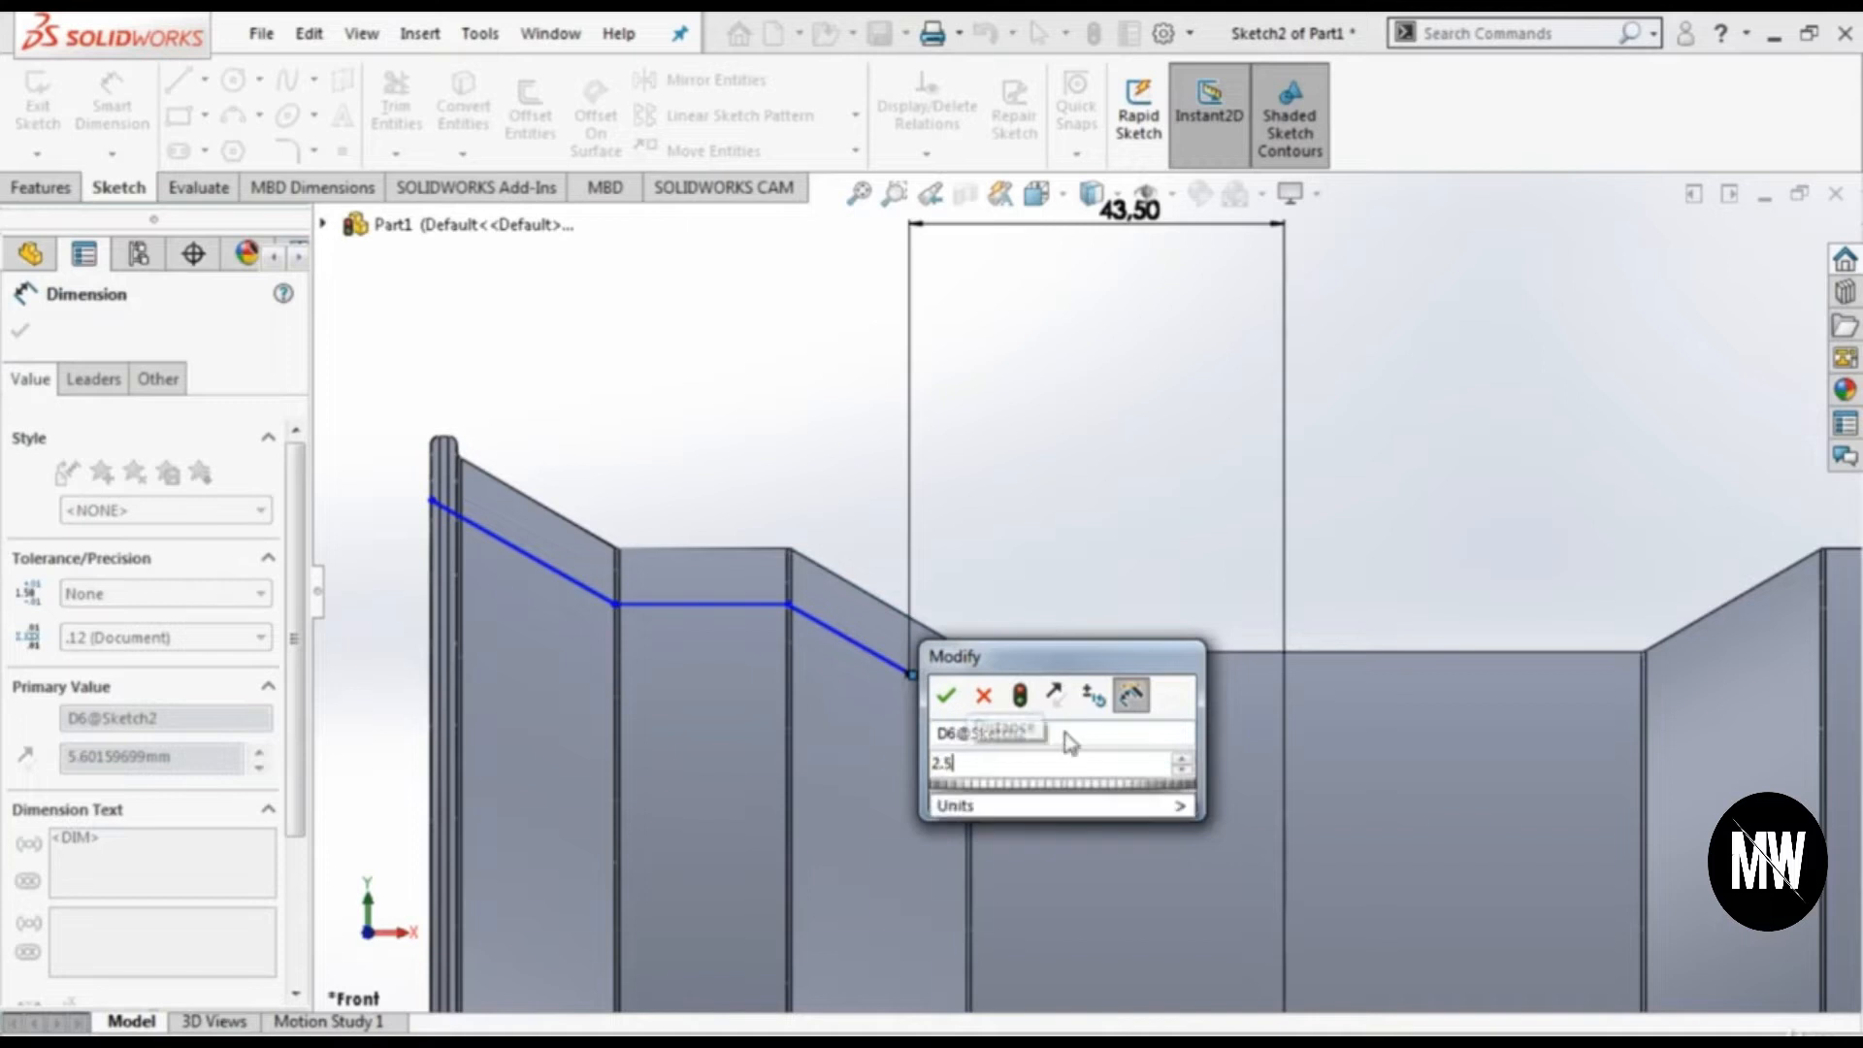
pyautogui.press('Return')
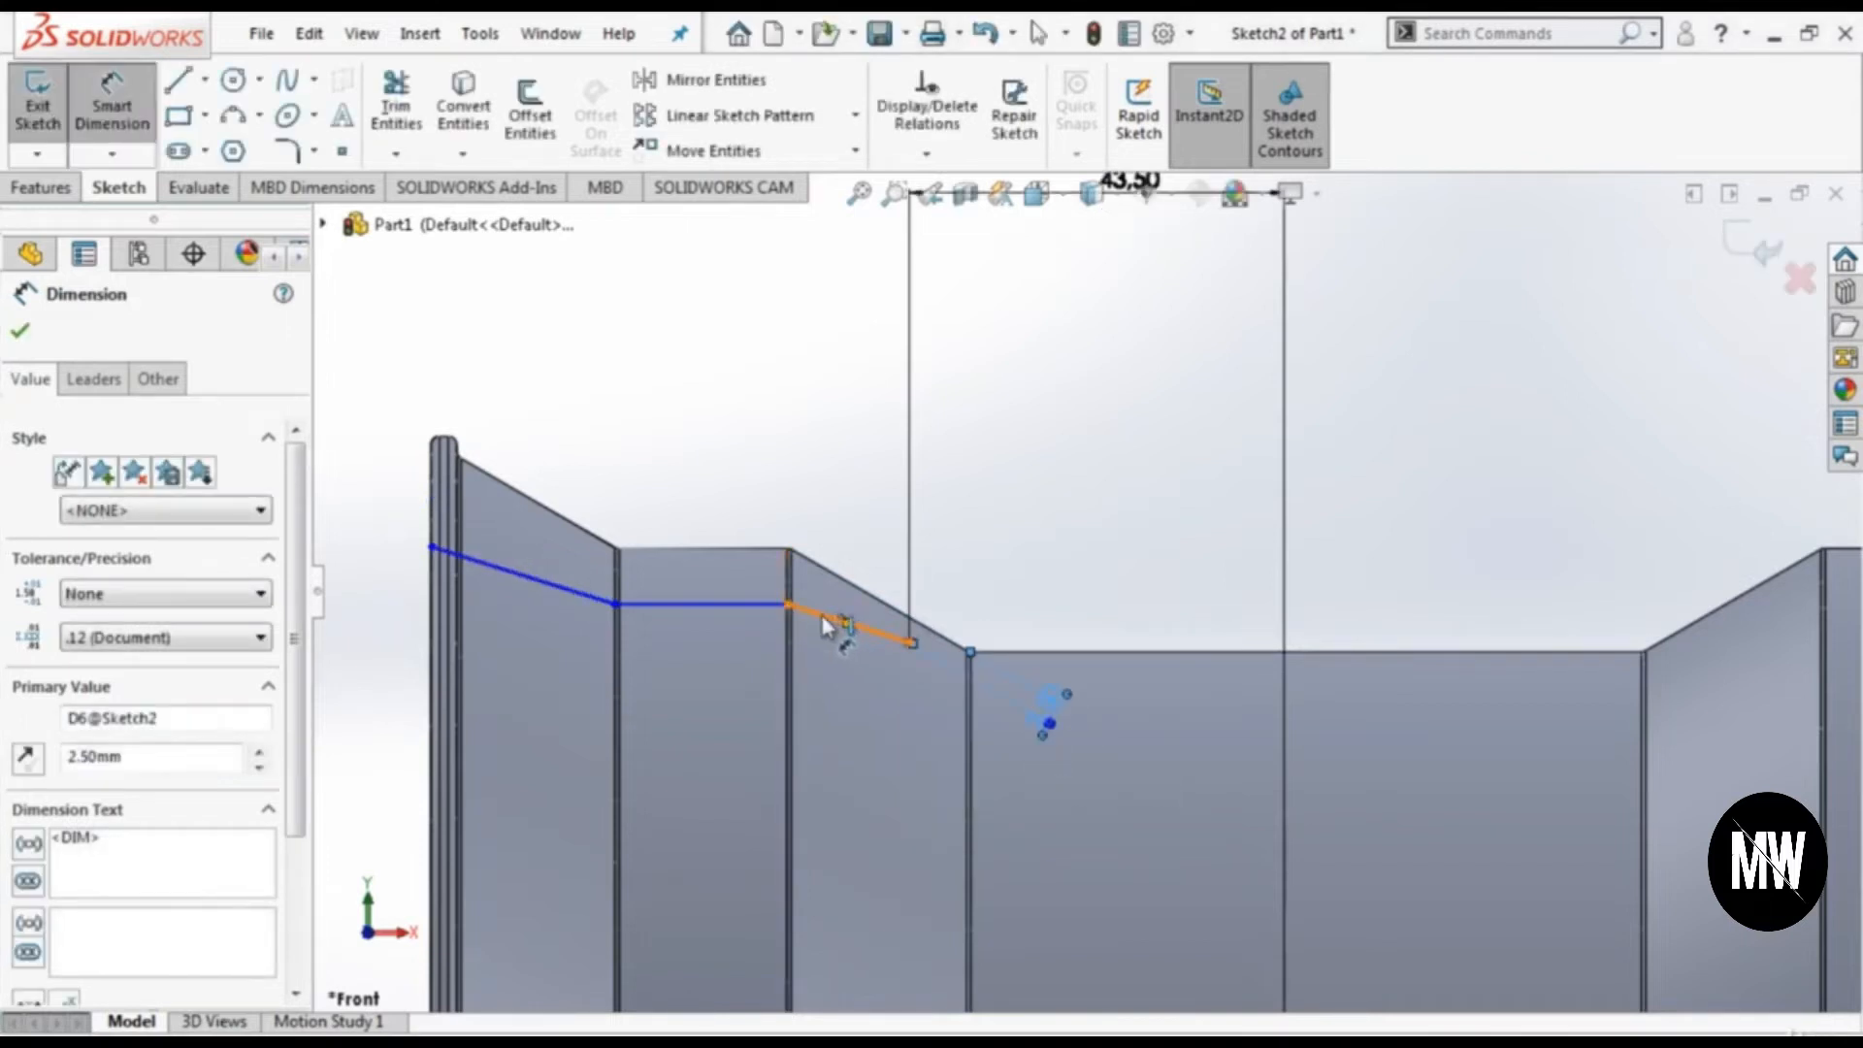
pyautogui.press('Escape')
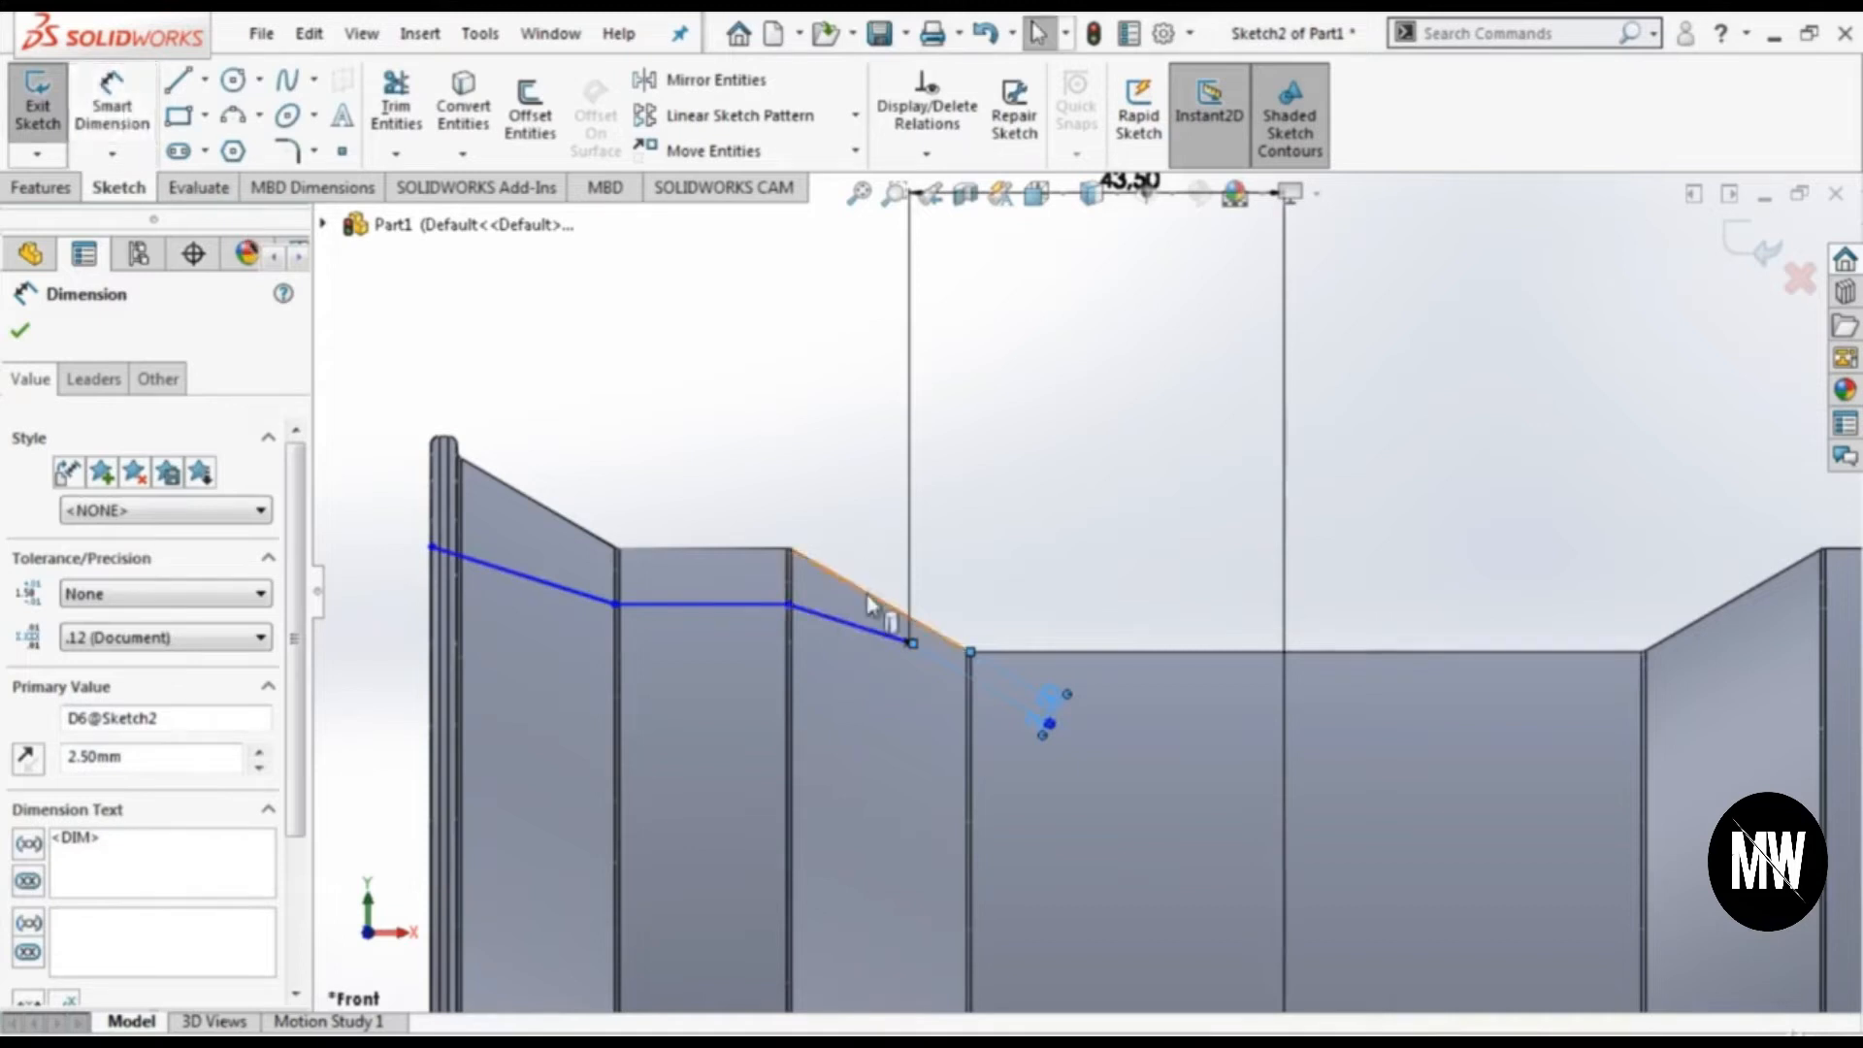
# Step: Add a Parallel relation between the sloped line starting at the sketch point and the rim's sloped edge above it
pyautogui.click(867, 595)
pyautogui.keyDown('ctrl'); pyautogui.click(820, 615); pyautogui.keyUp('ctrl')
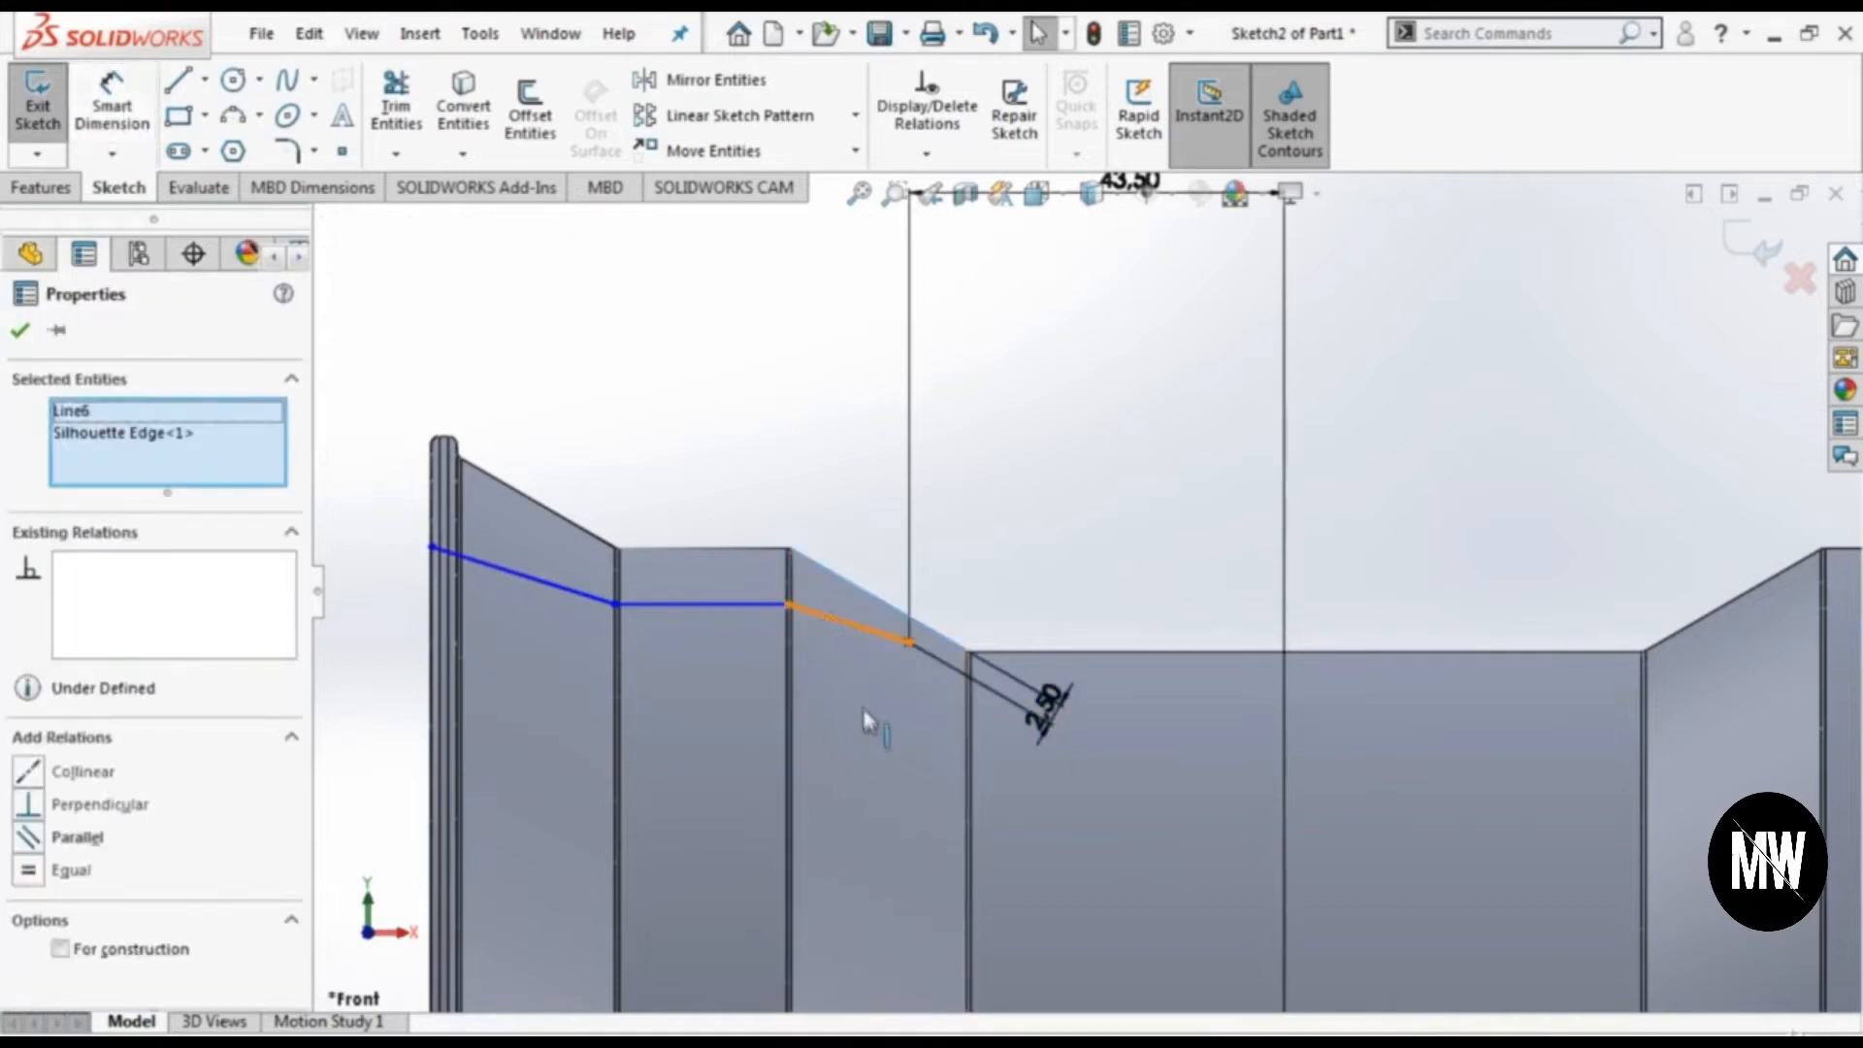
pyautogui.click(33, 840)
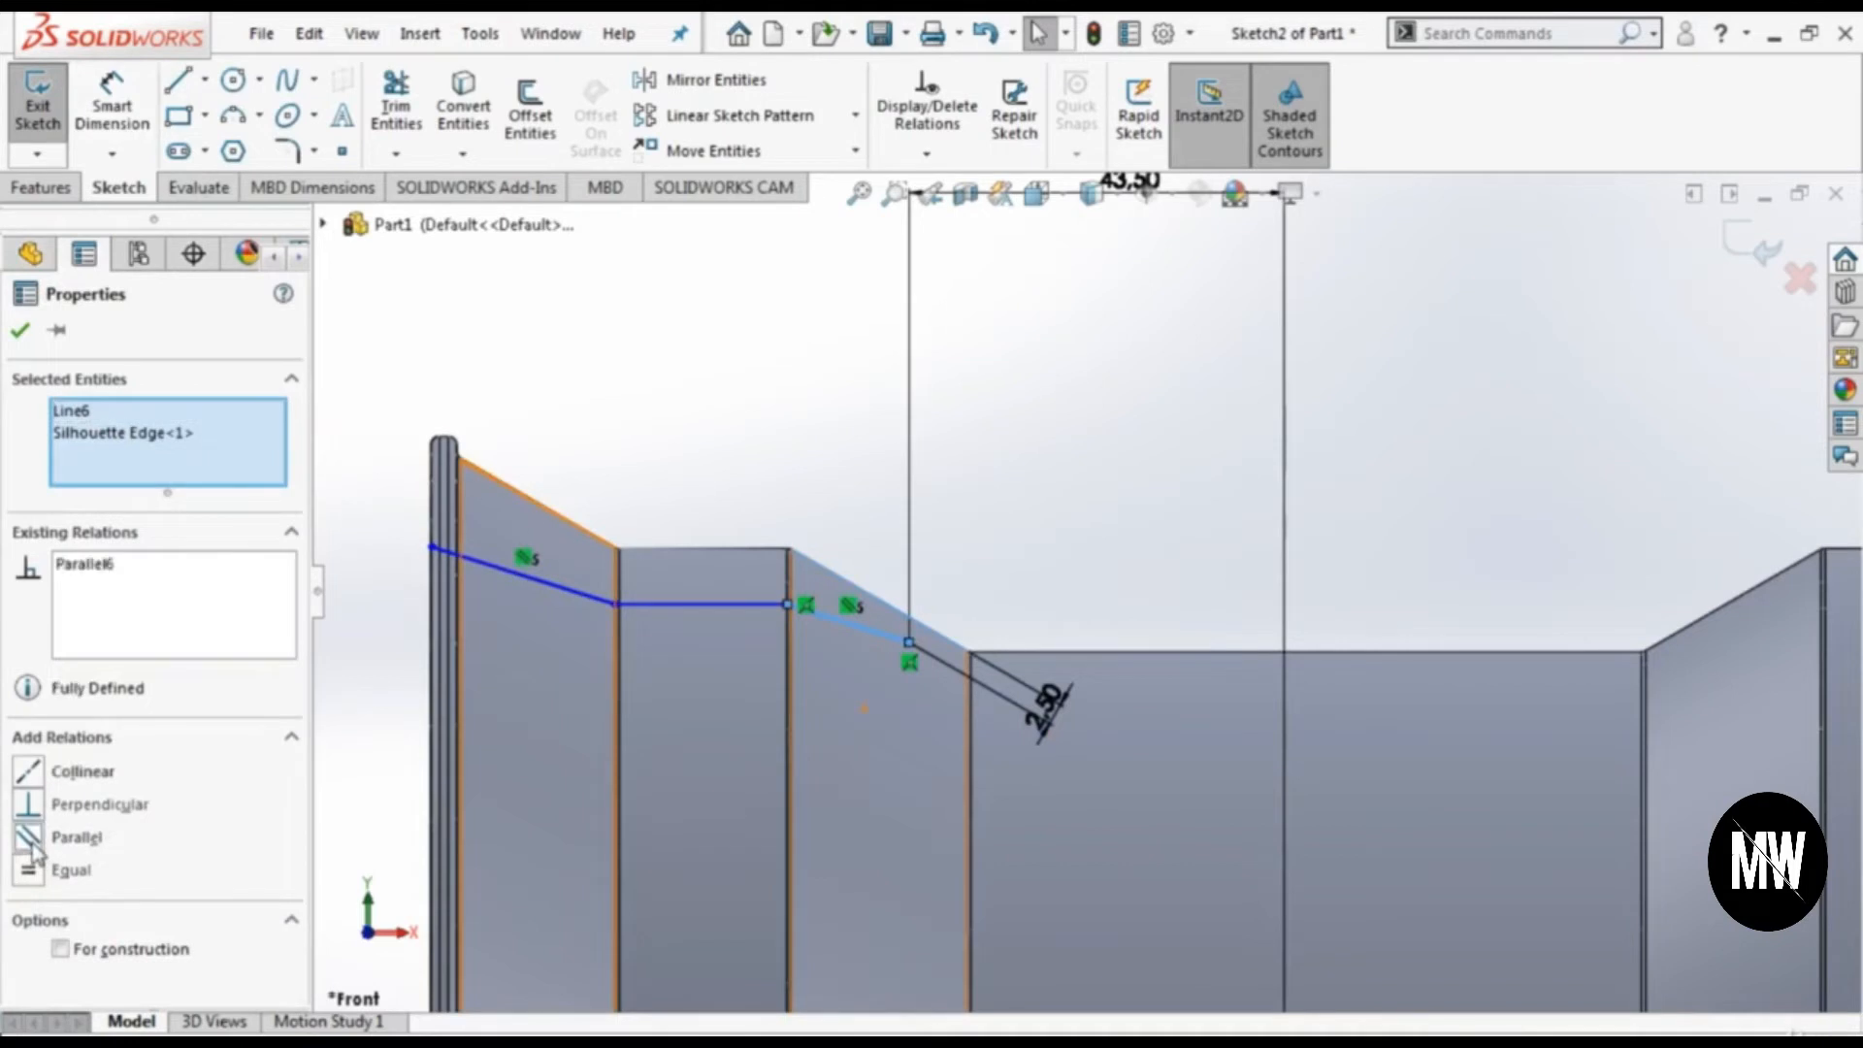
pyautogui.click(786, 393)
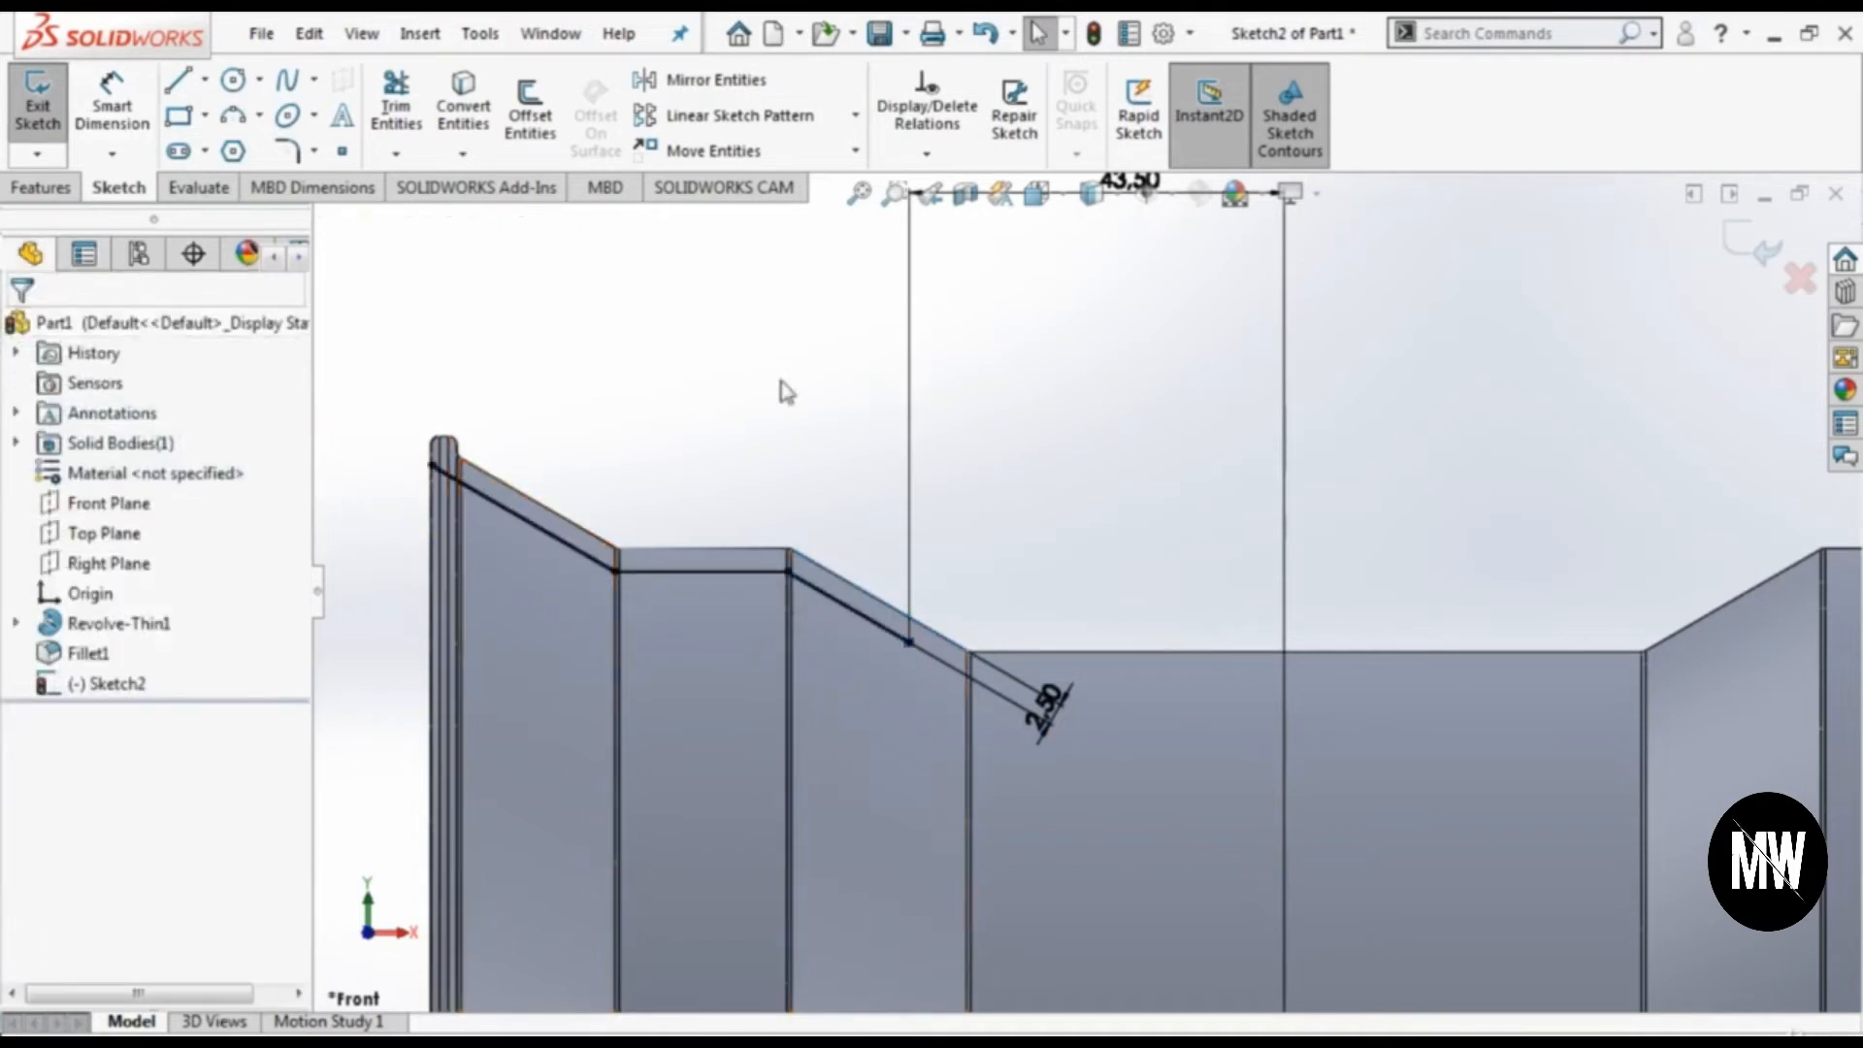
pyautogui.click(115, 117)
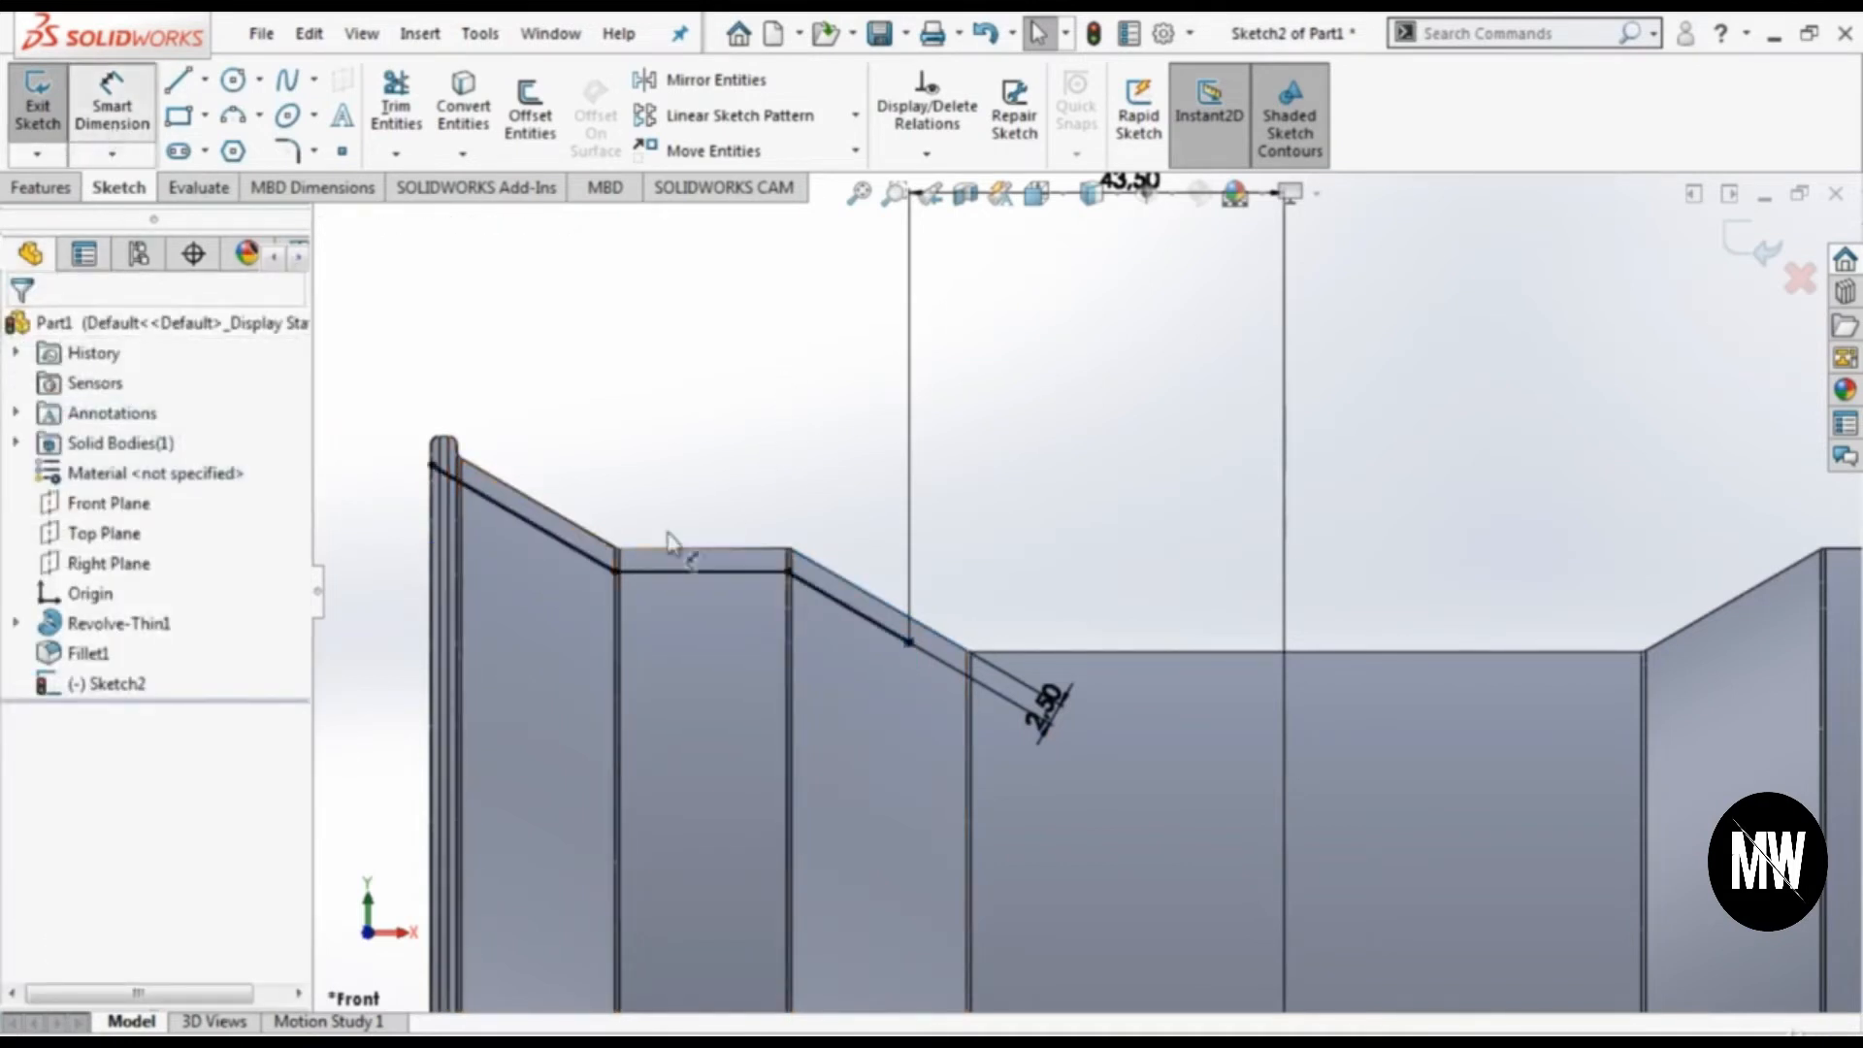
pyautogui.click(679, 580)
pyautogui.click(788, 552)
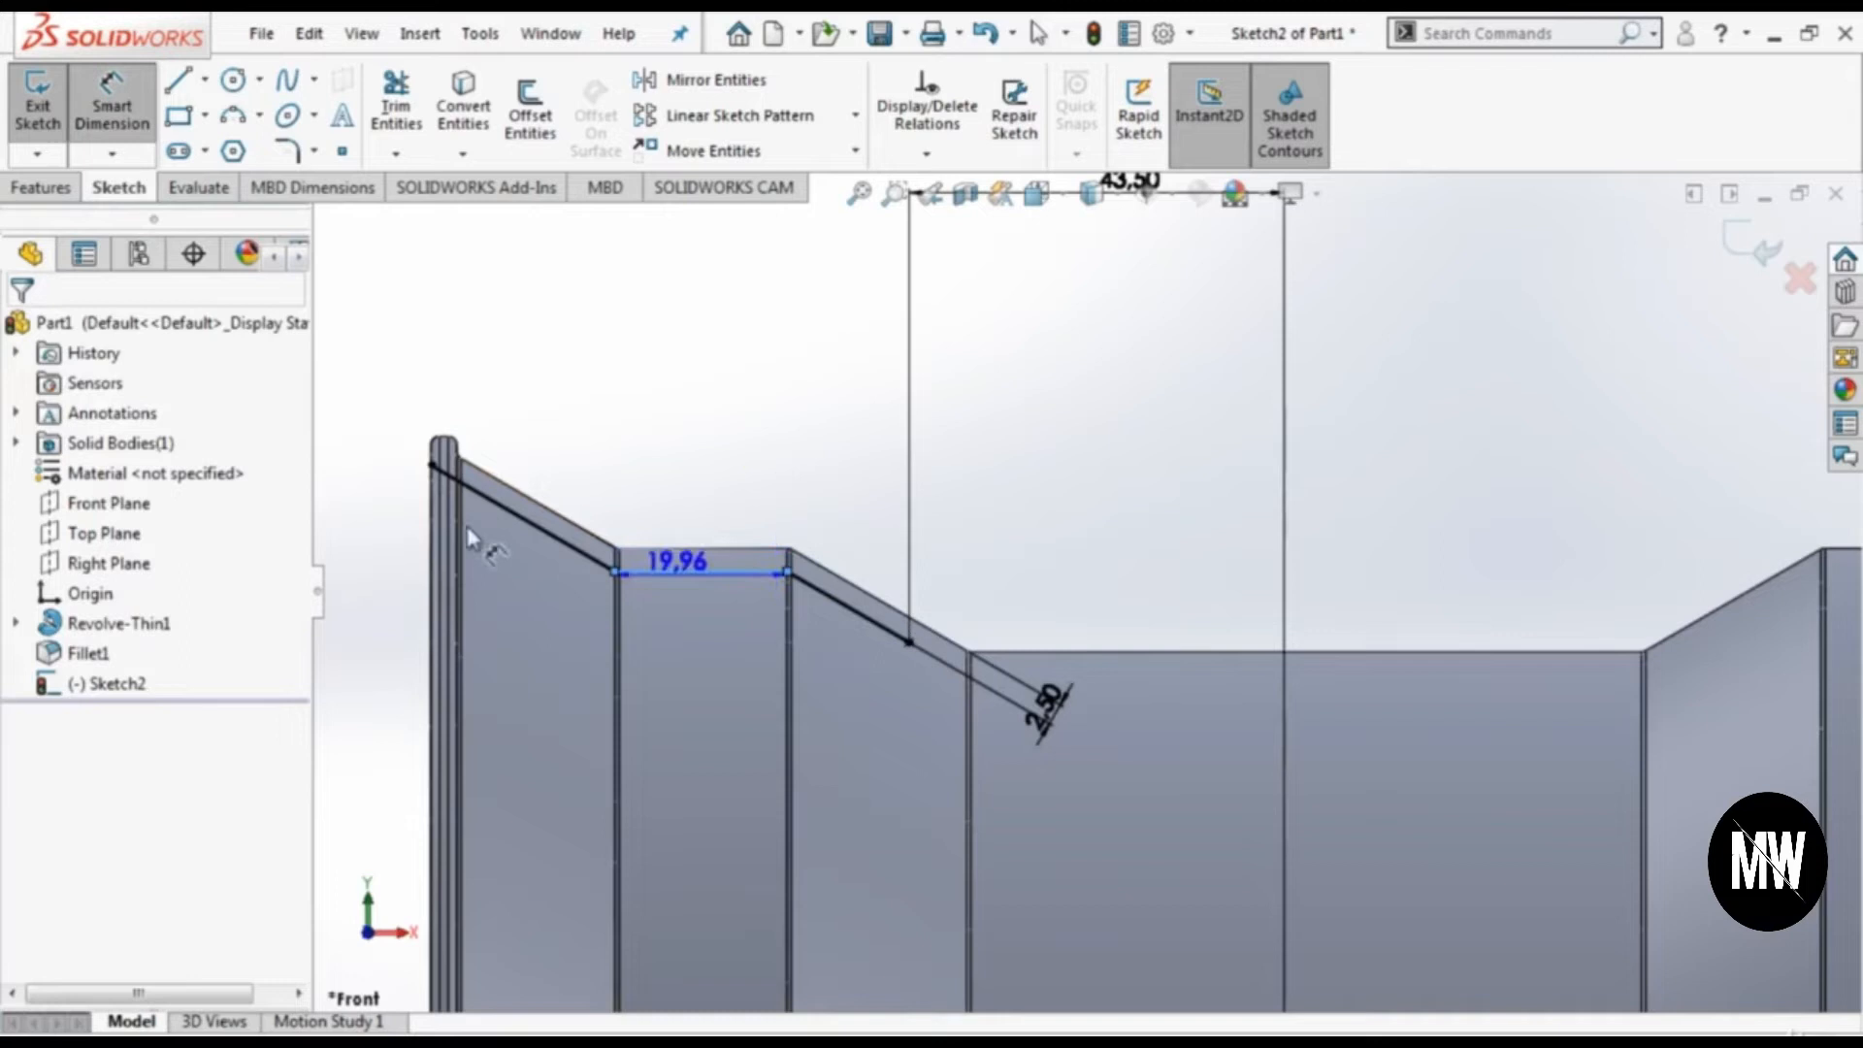
pyautogui.press('Escape')
pyautogui.click(522, 529)
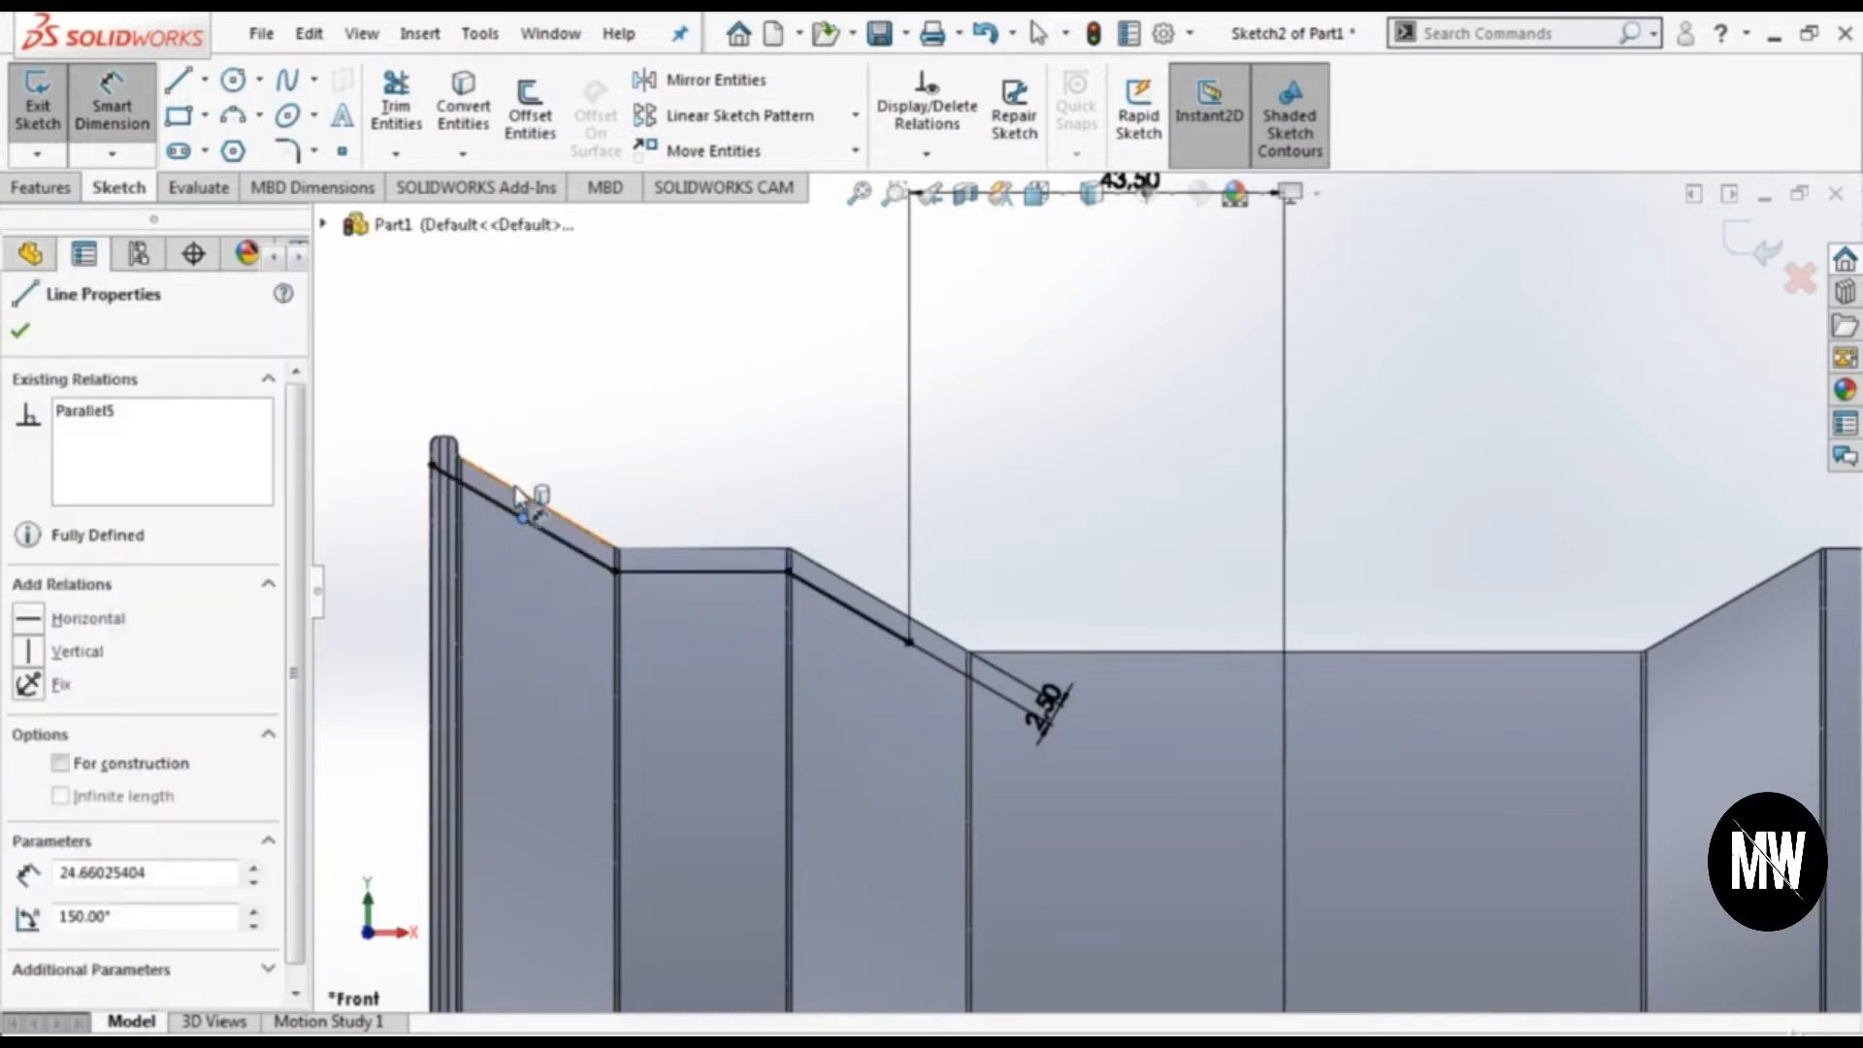
pyautogui.press('Escape')
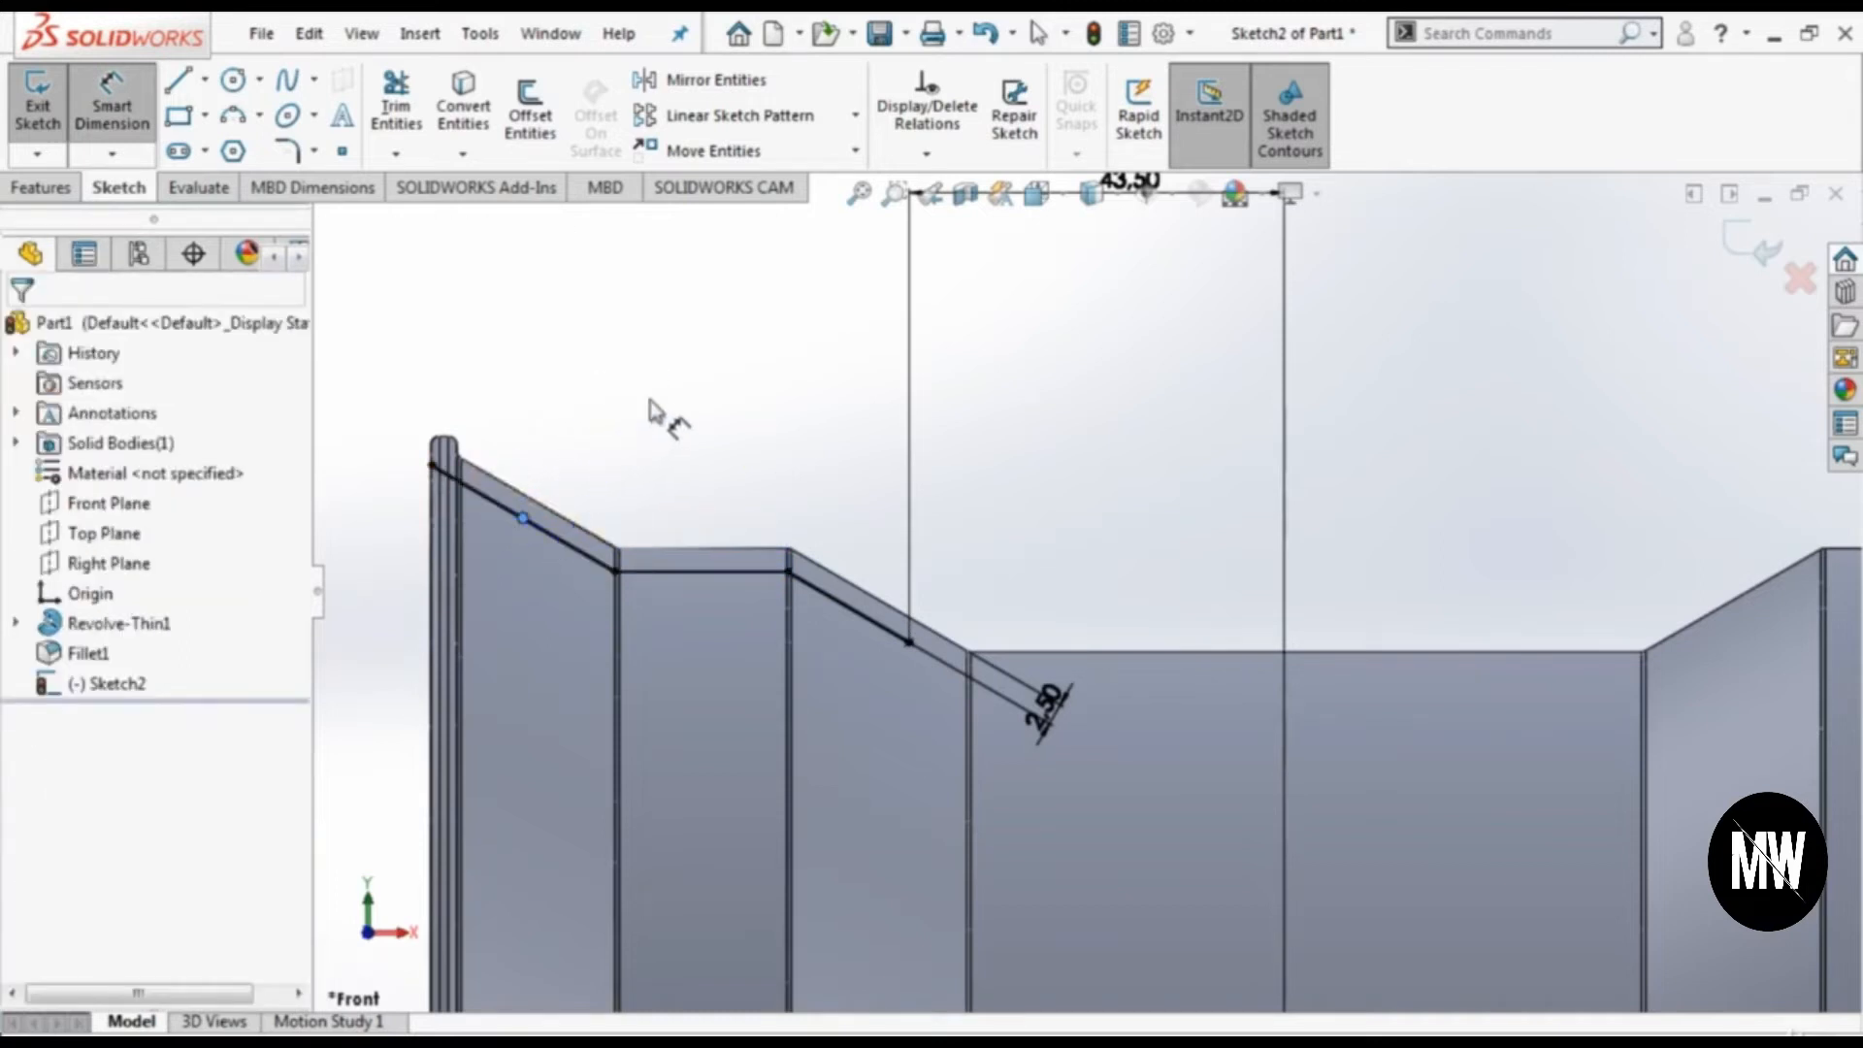
pyautogui.press('Escape')
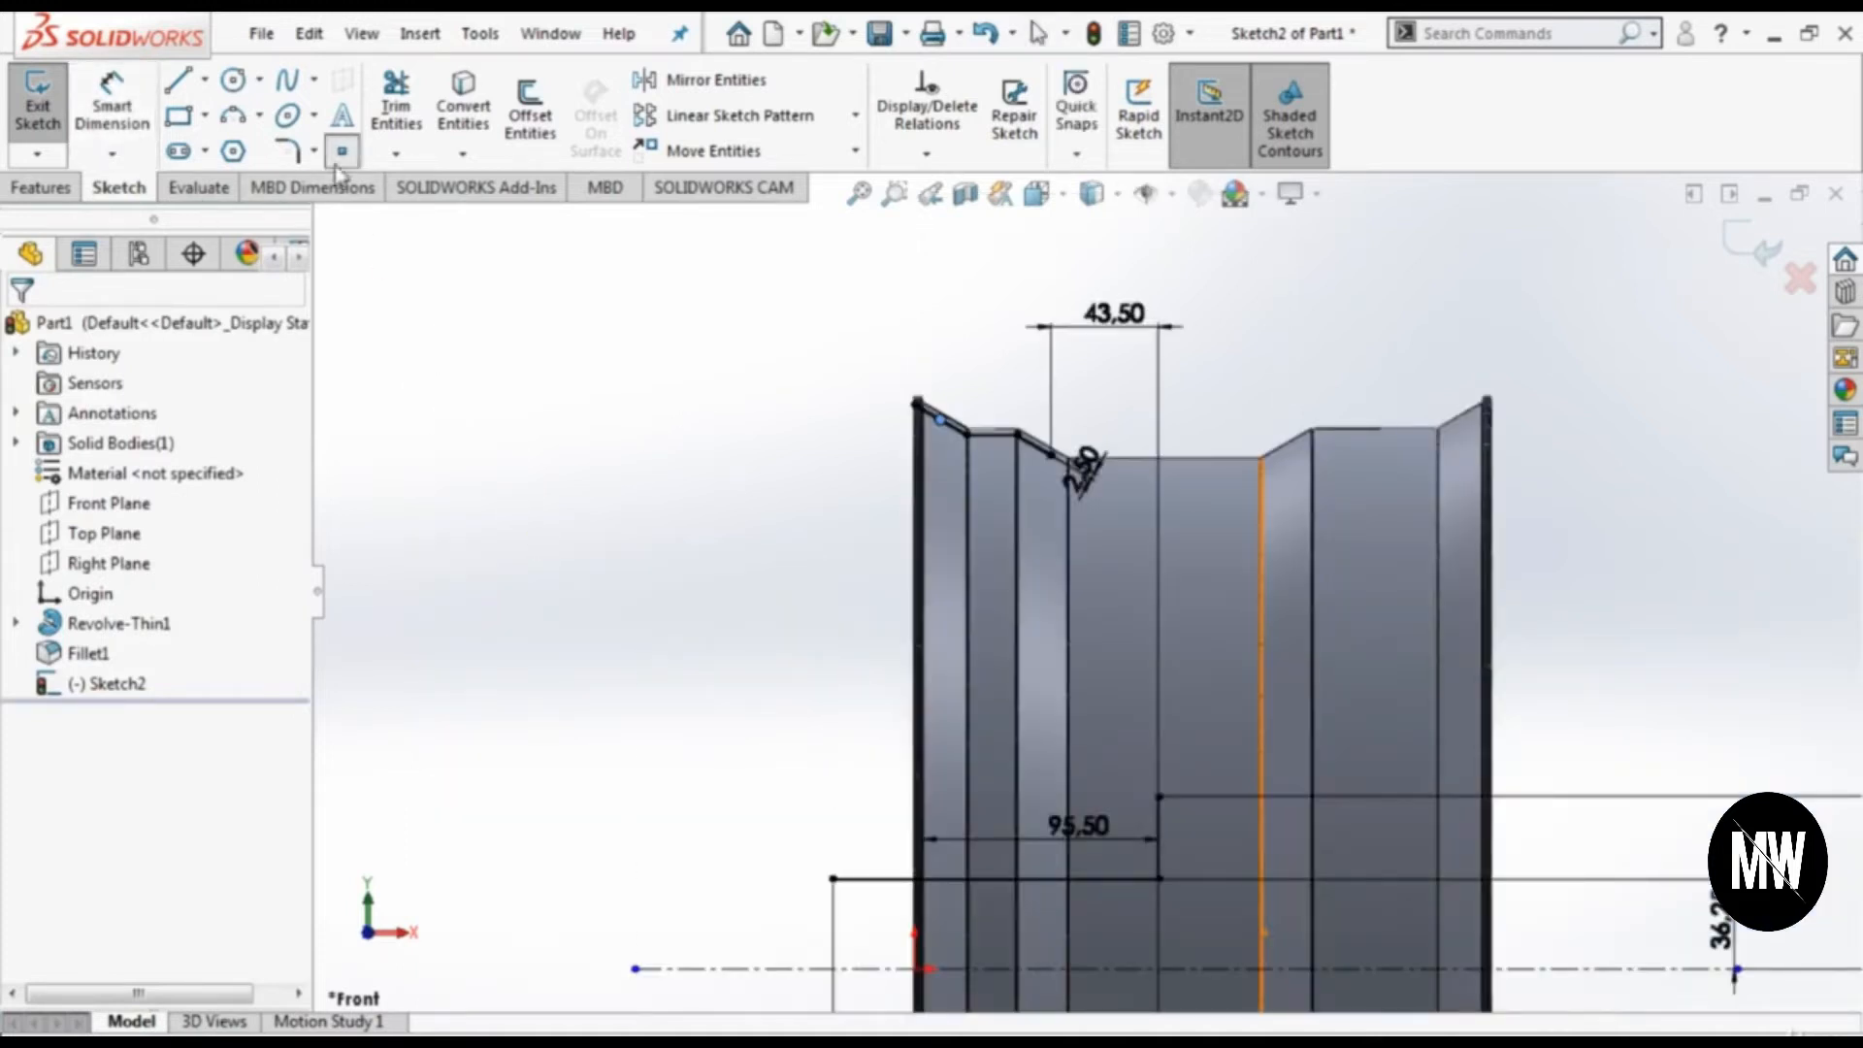
# Step: Place a sketch point outside the rim's origin-side face and dimension it 75 mm above the horizontal centerline
pyautogui.click(778, 720)
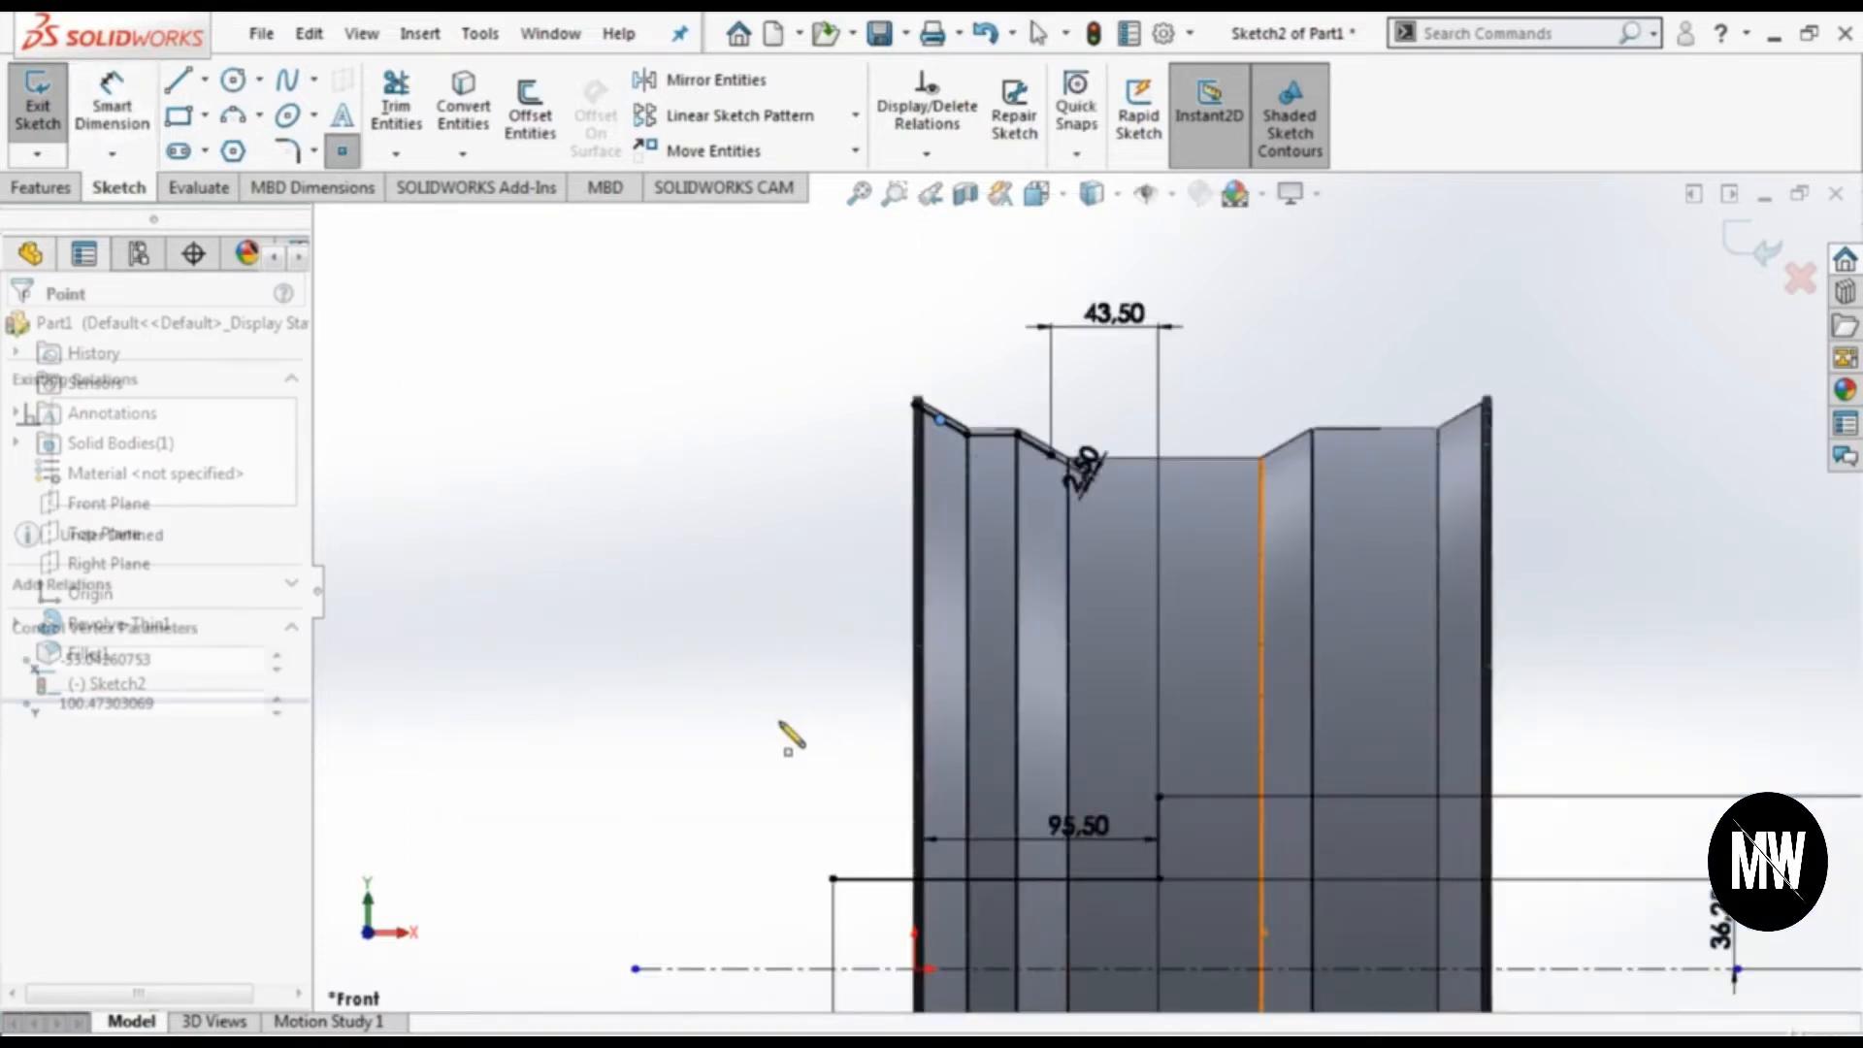
pyautogui.click(110, 136)
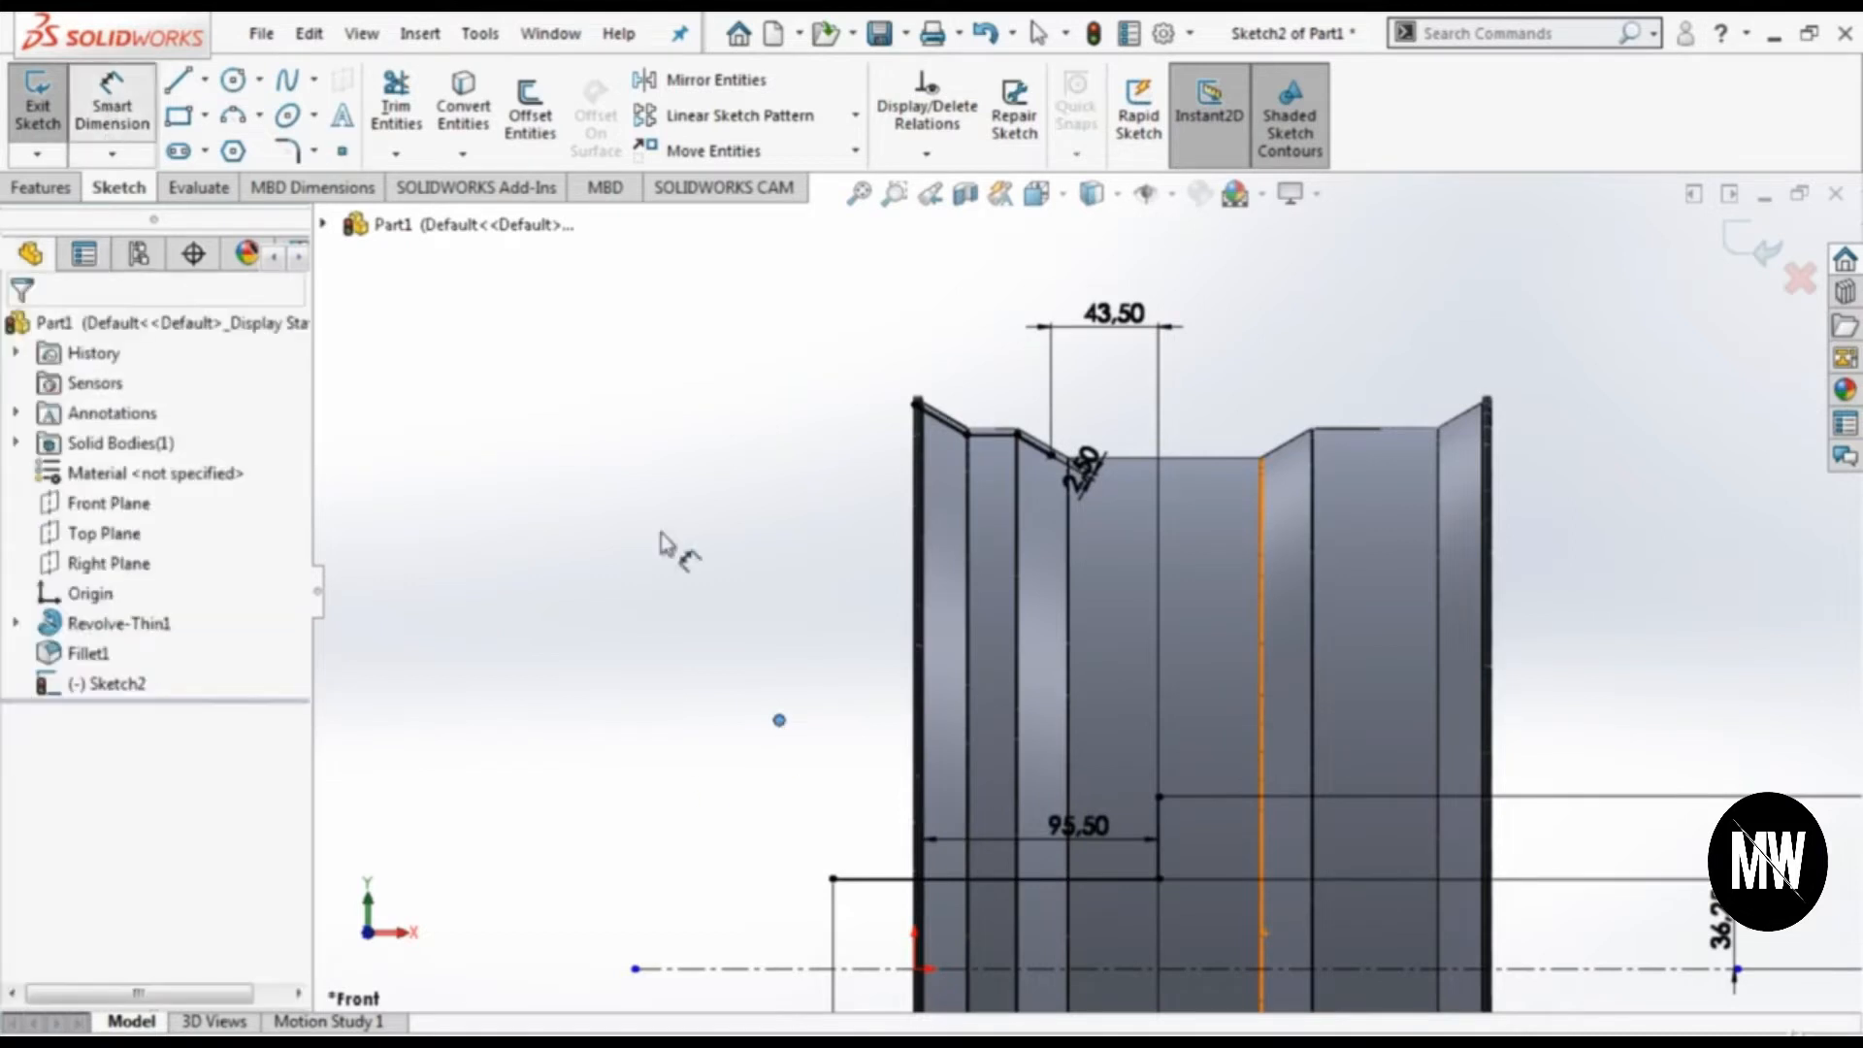
pyautogui.click(778, 722)
pyautogui.click(798, 969)
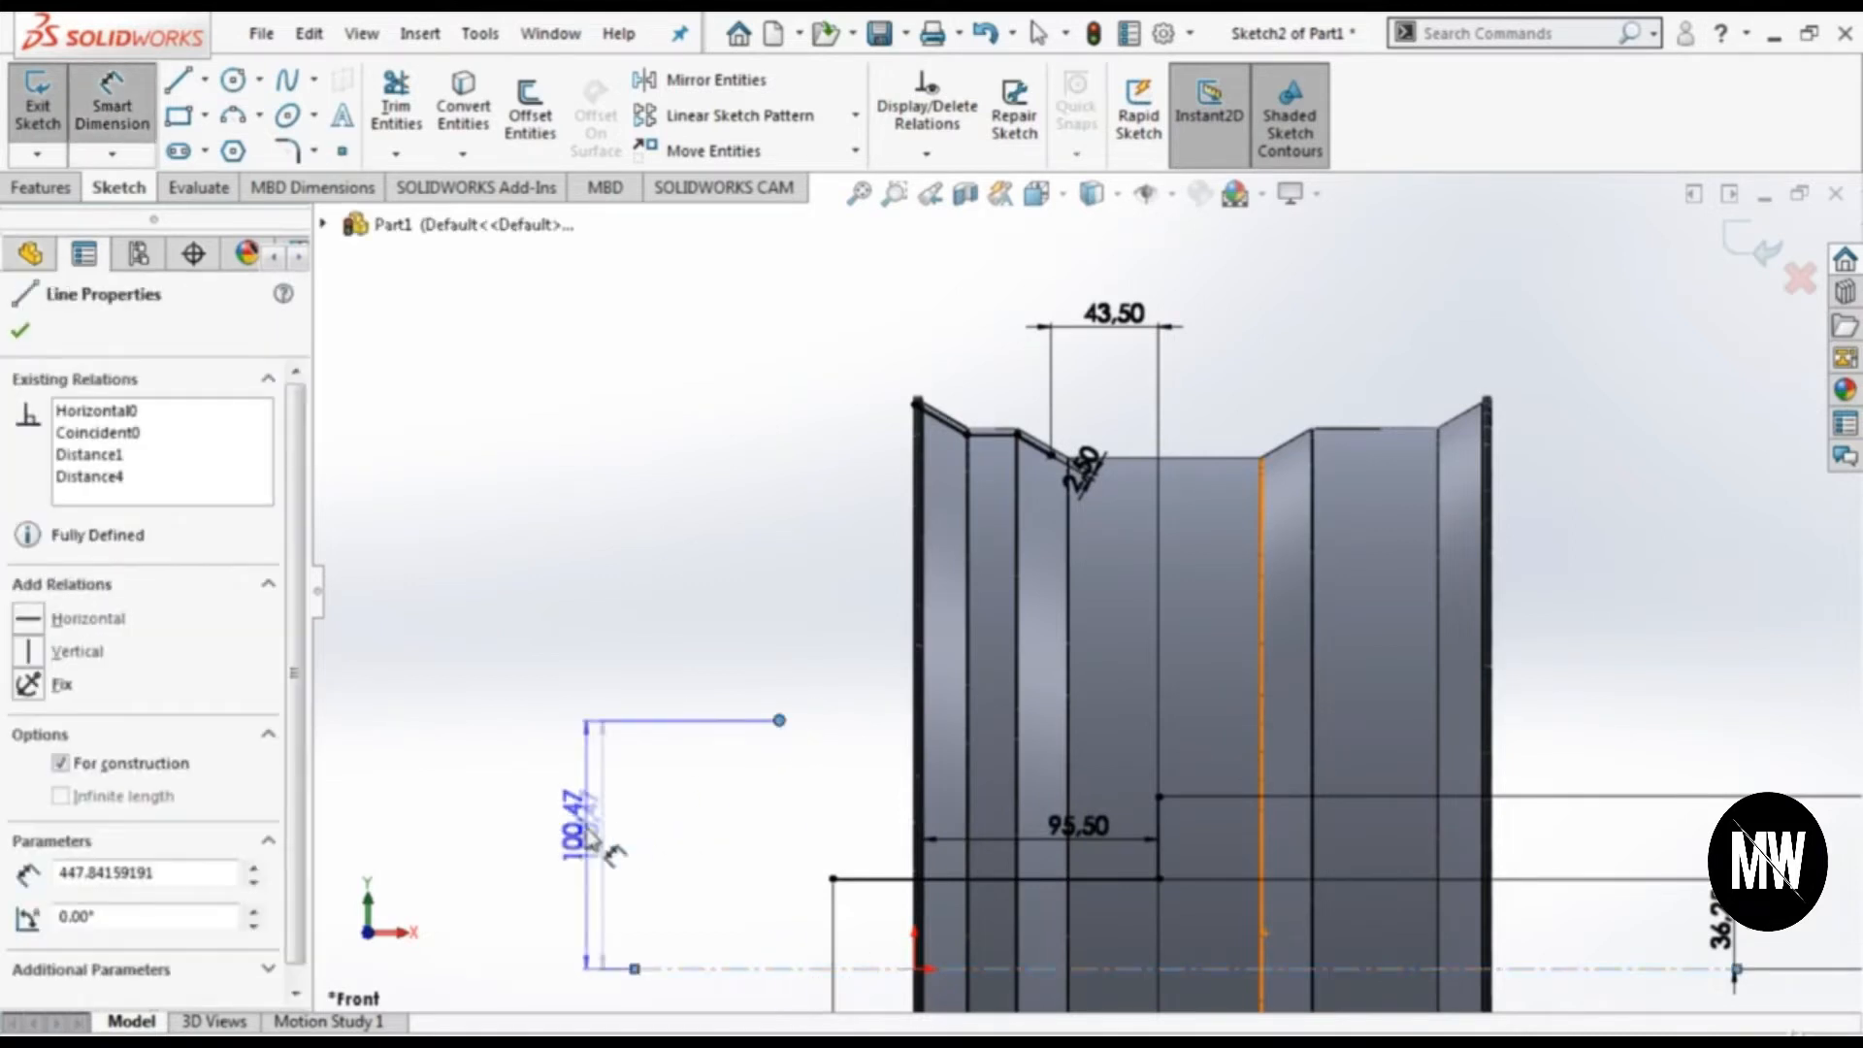
pyautogui.click(582, 829)
pyautogui.write('75')
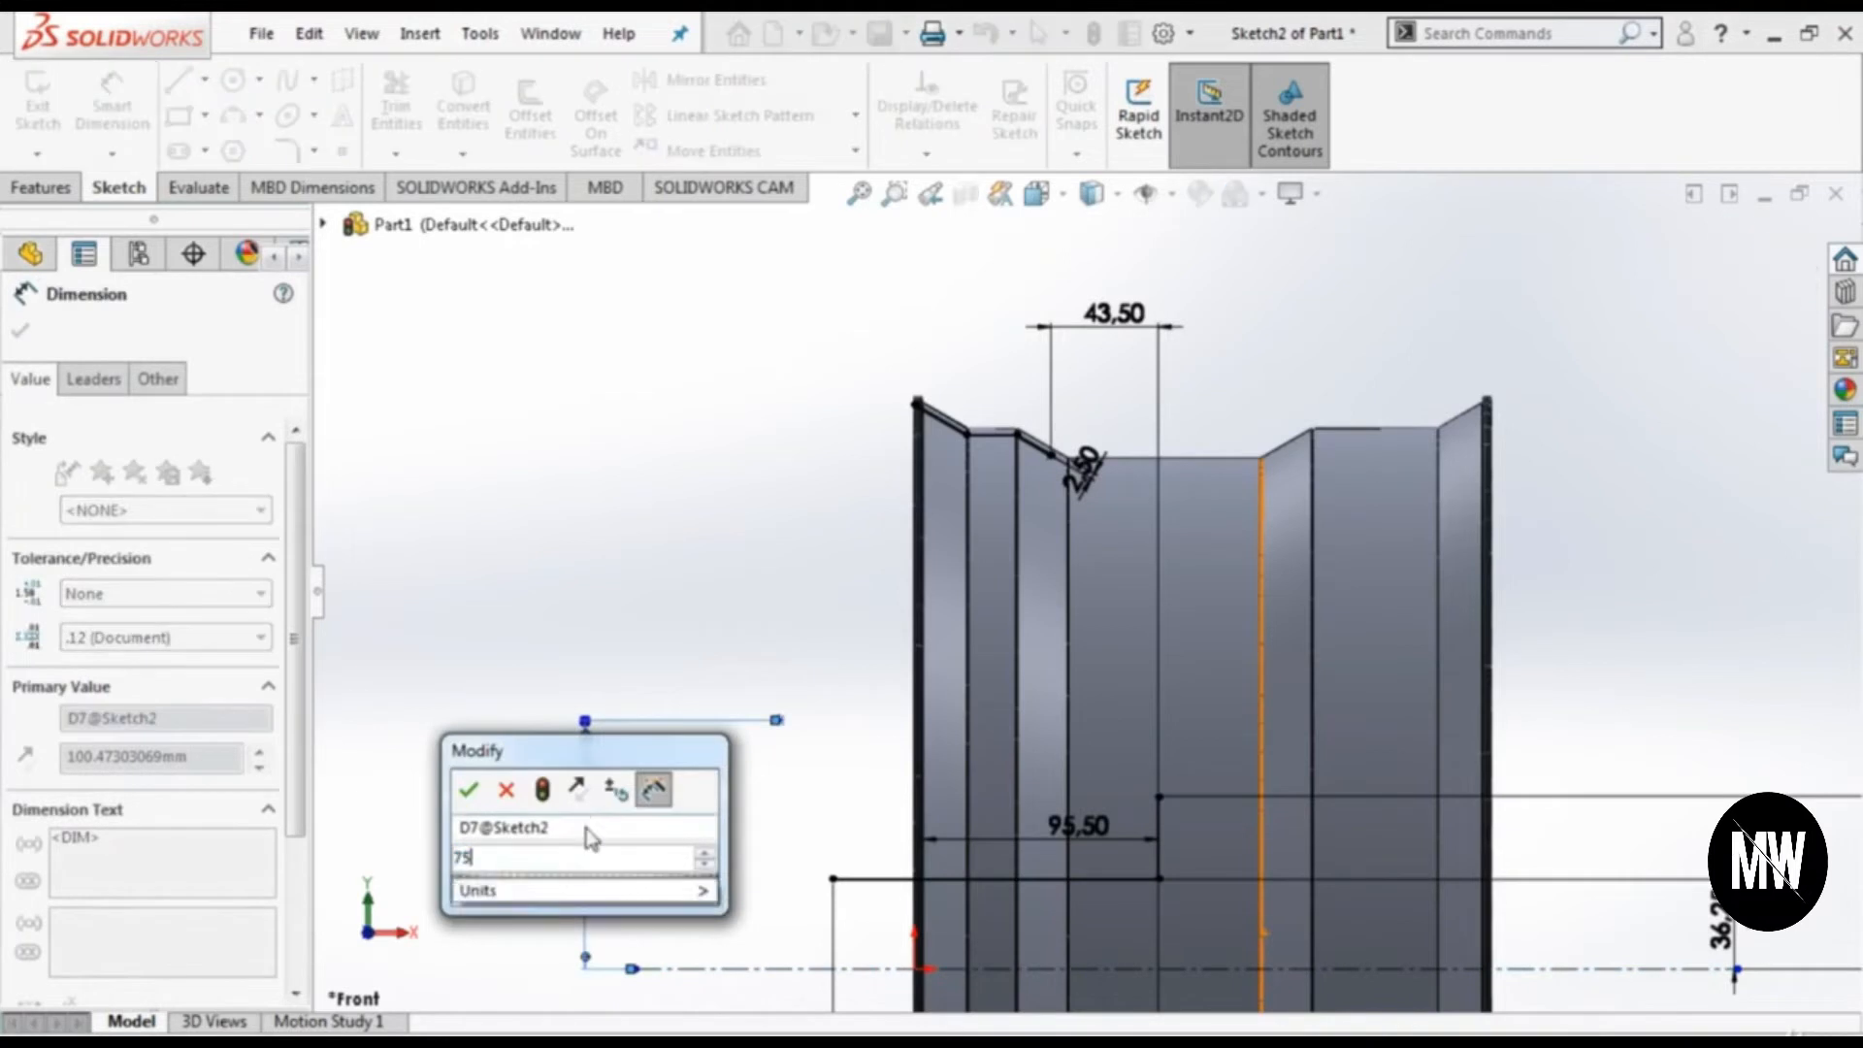
pyautogui.press('Return')
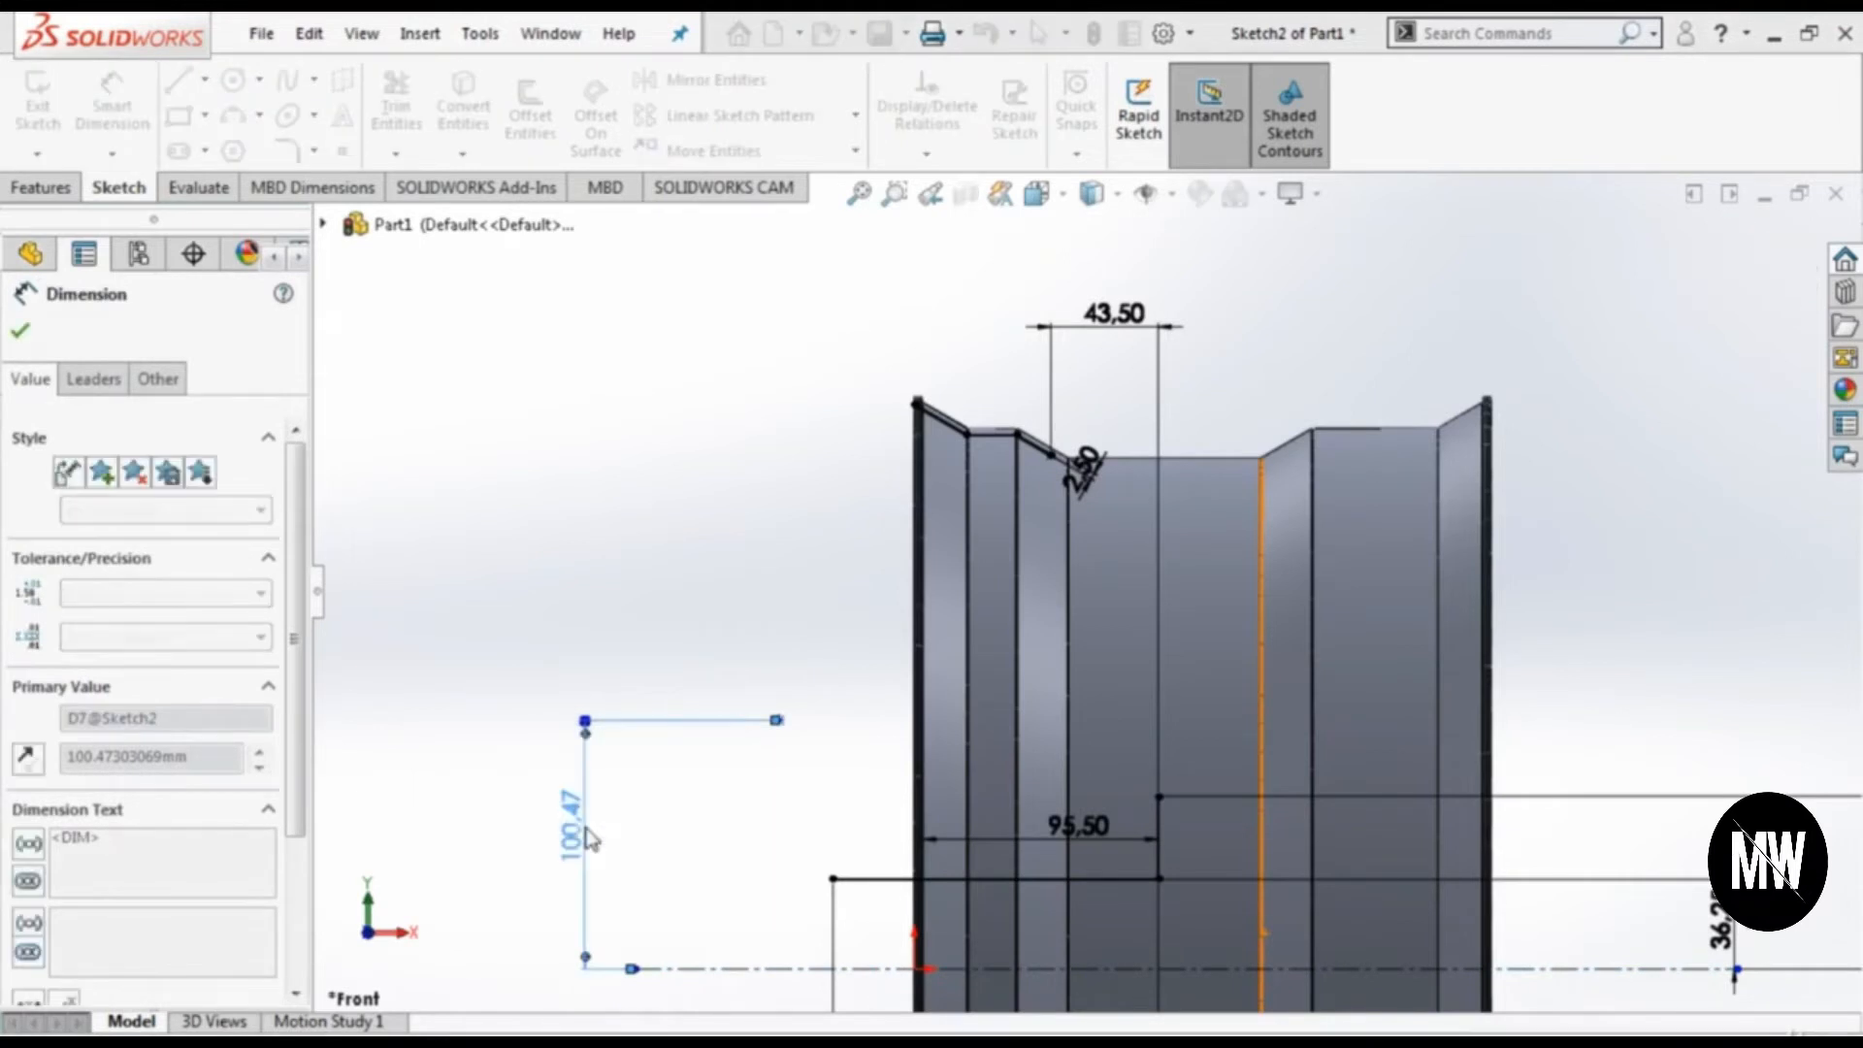
# Step: Dimension the outer sketch point 140 mm horizontally from the upper end of the short vertical line
pyautogui.moveTo(780, 784); pyautogui.dragTo(1116, 811)
pyautogui.click(1161, 797)
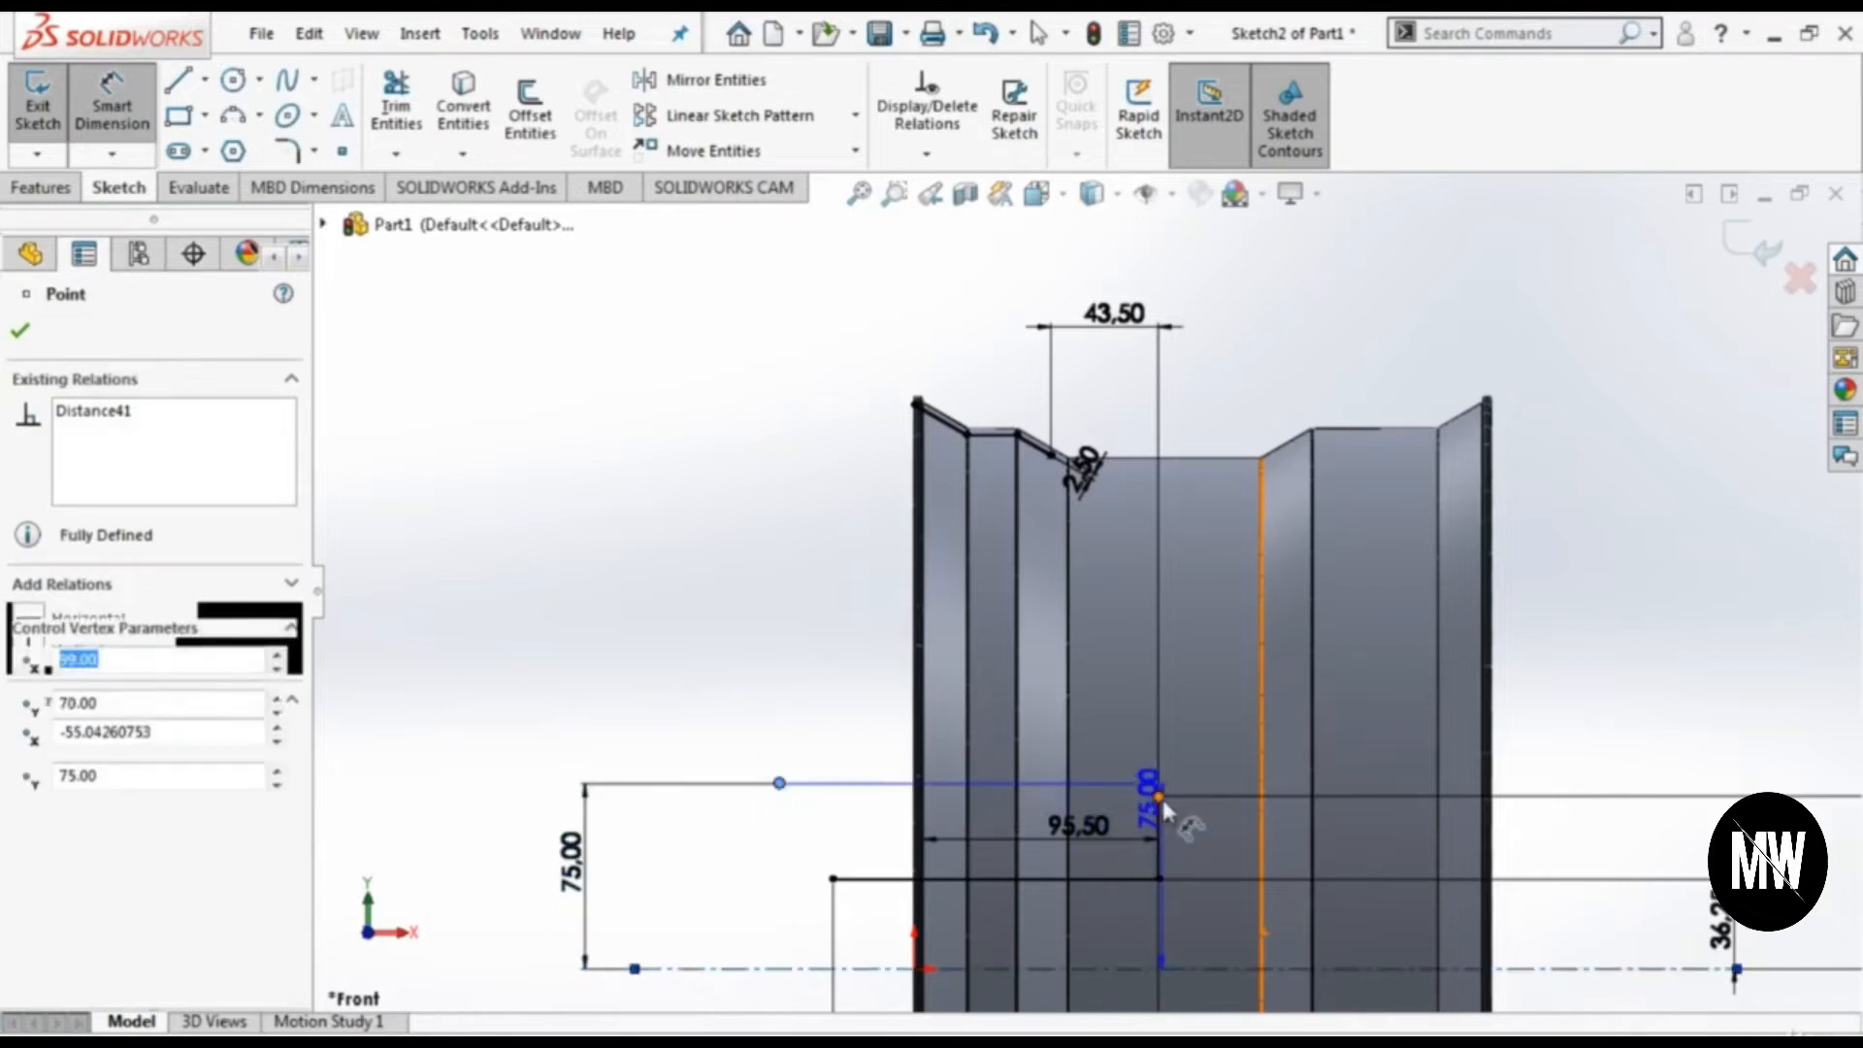
pyautogui.click(1106, 664)
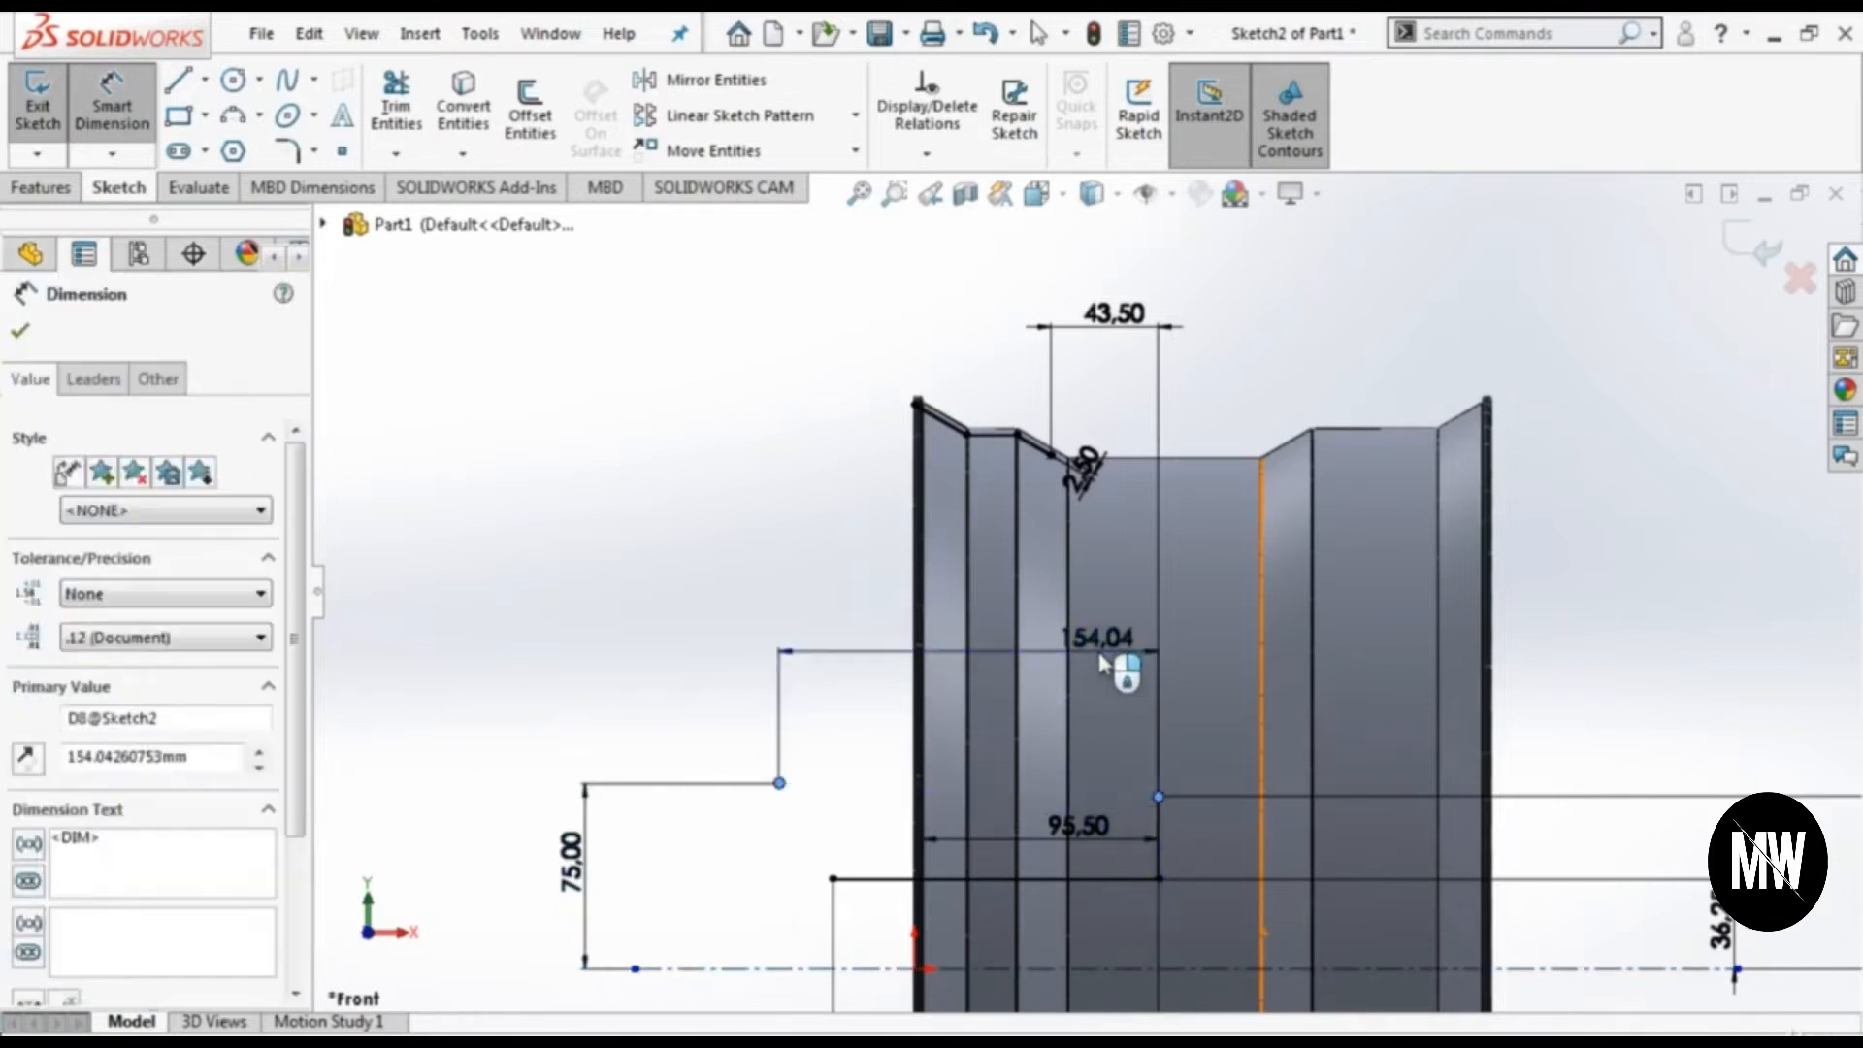
pyautogui.write('143')
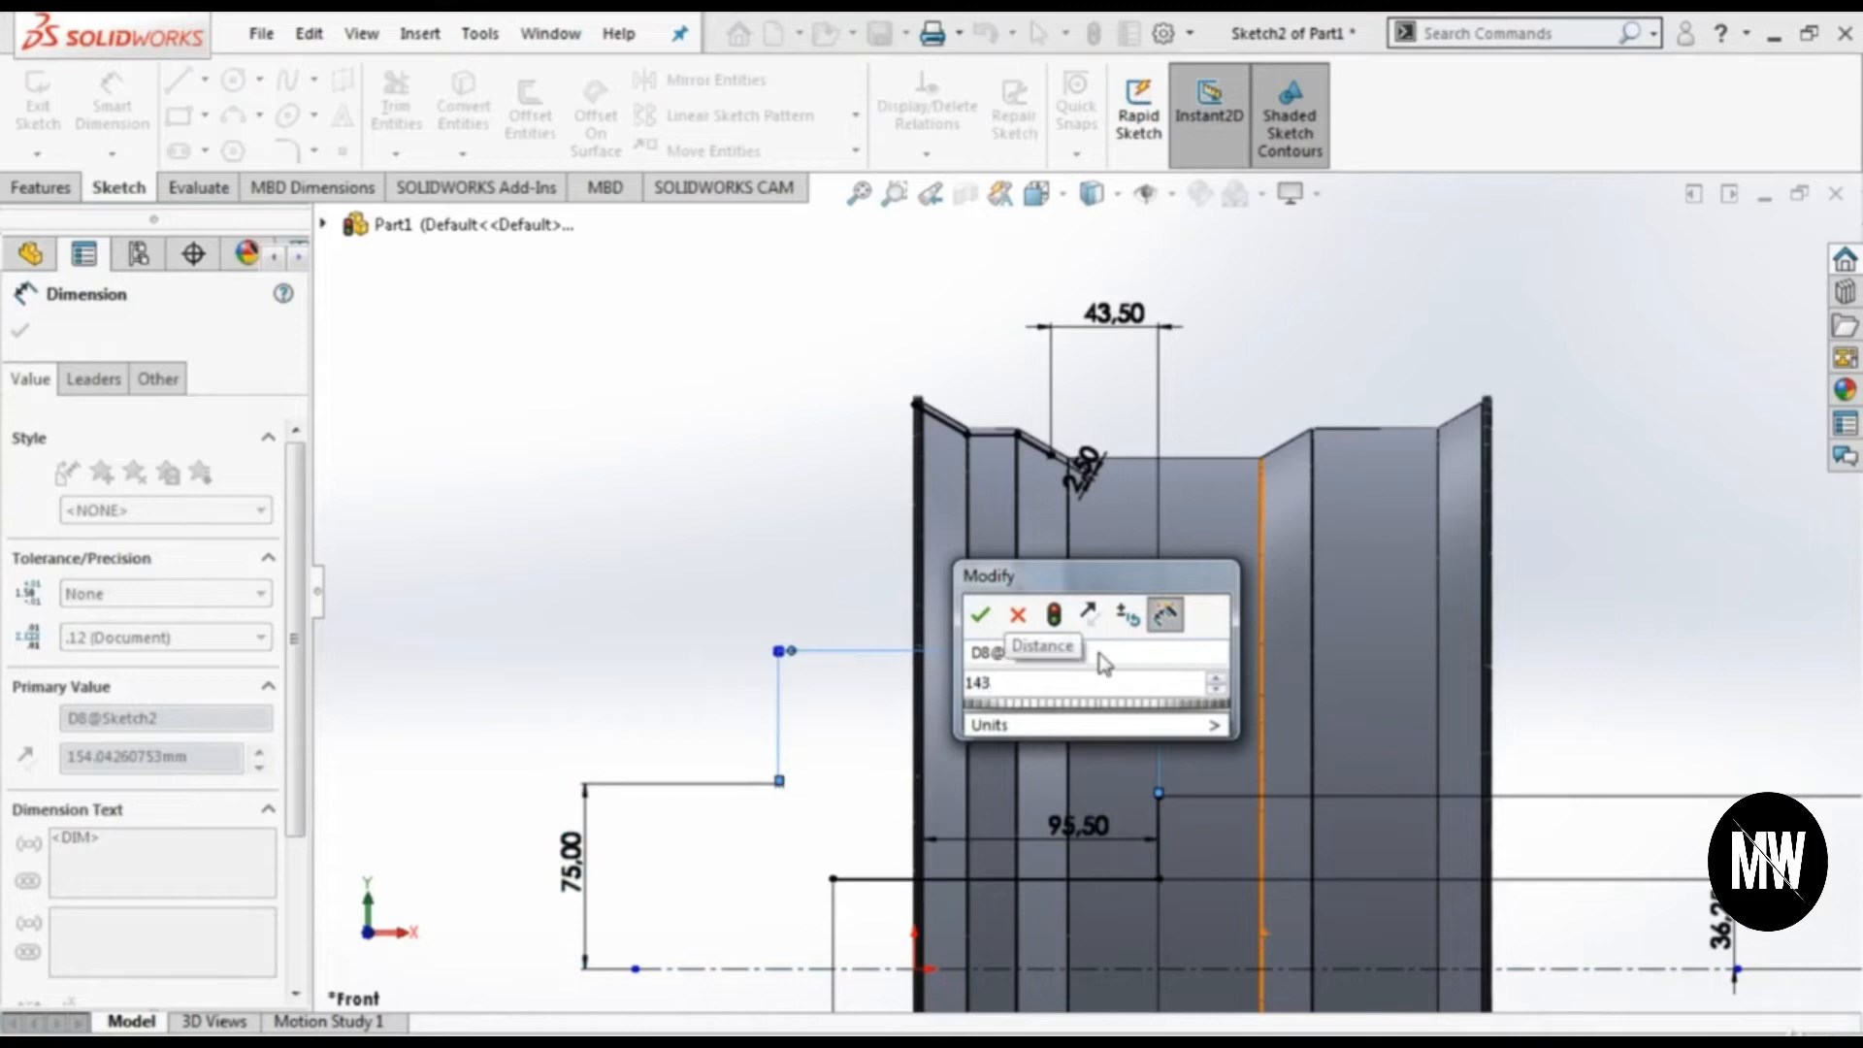
pyautogui.press('BackSpace')
pyautogui.write('0')
pyautogui.press('Return')
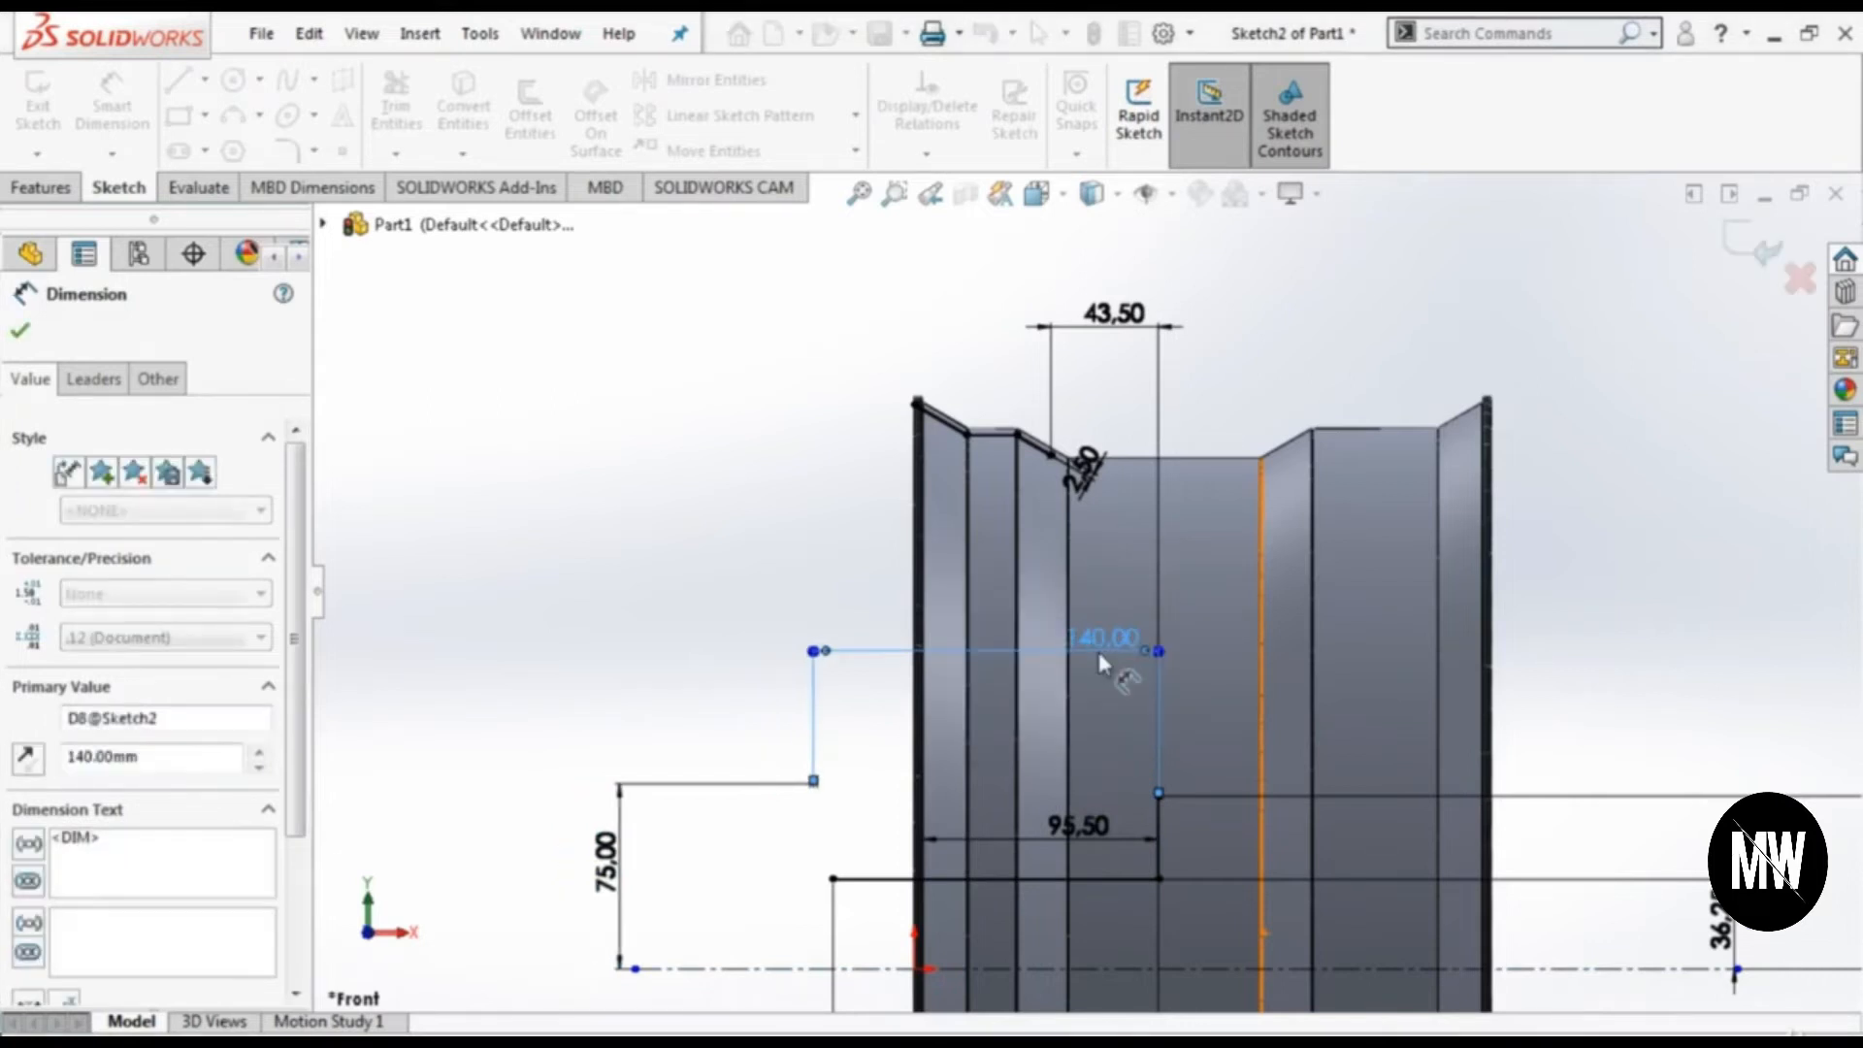
# Step: Draw a two-point spline from the sketch point under the rim's slope to the upper end of the short vertical line
pyautogui.scroll(-1, 999, 854)
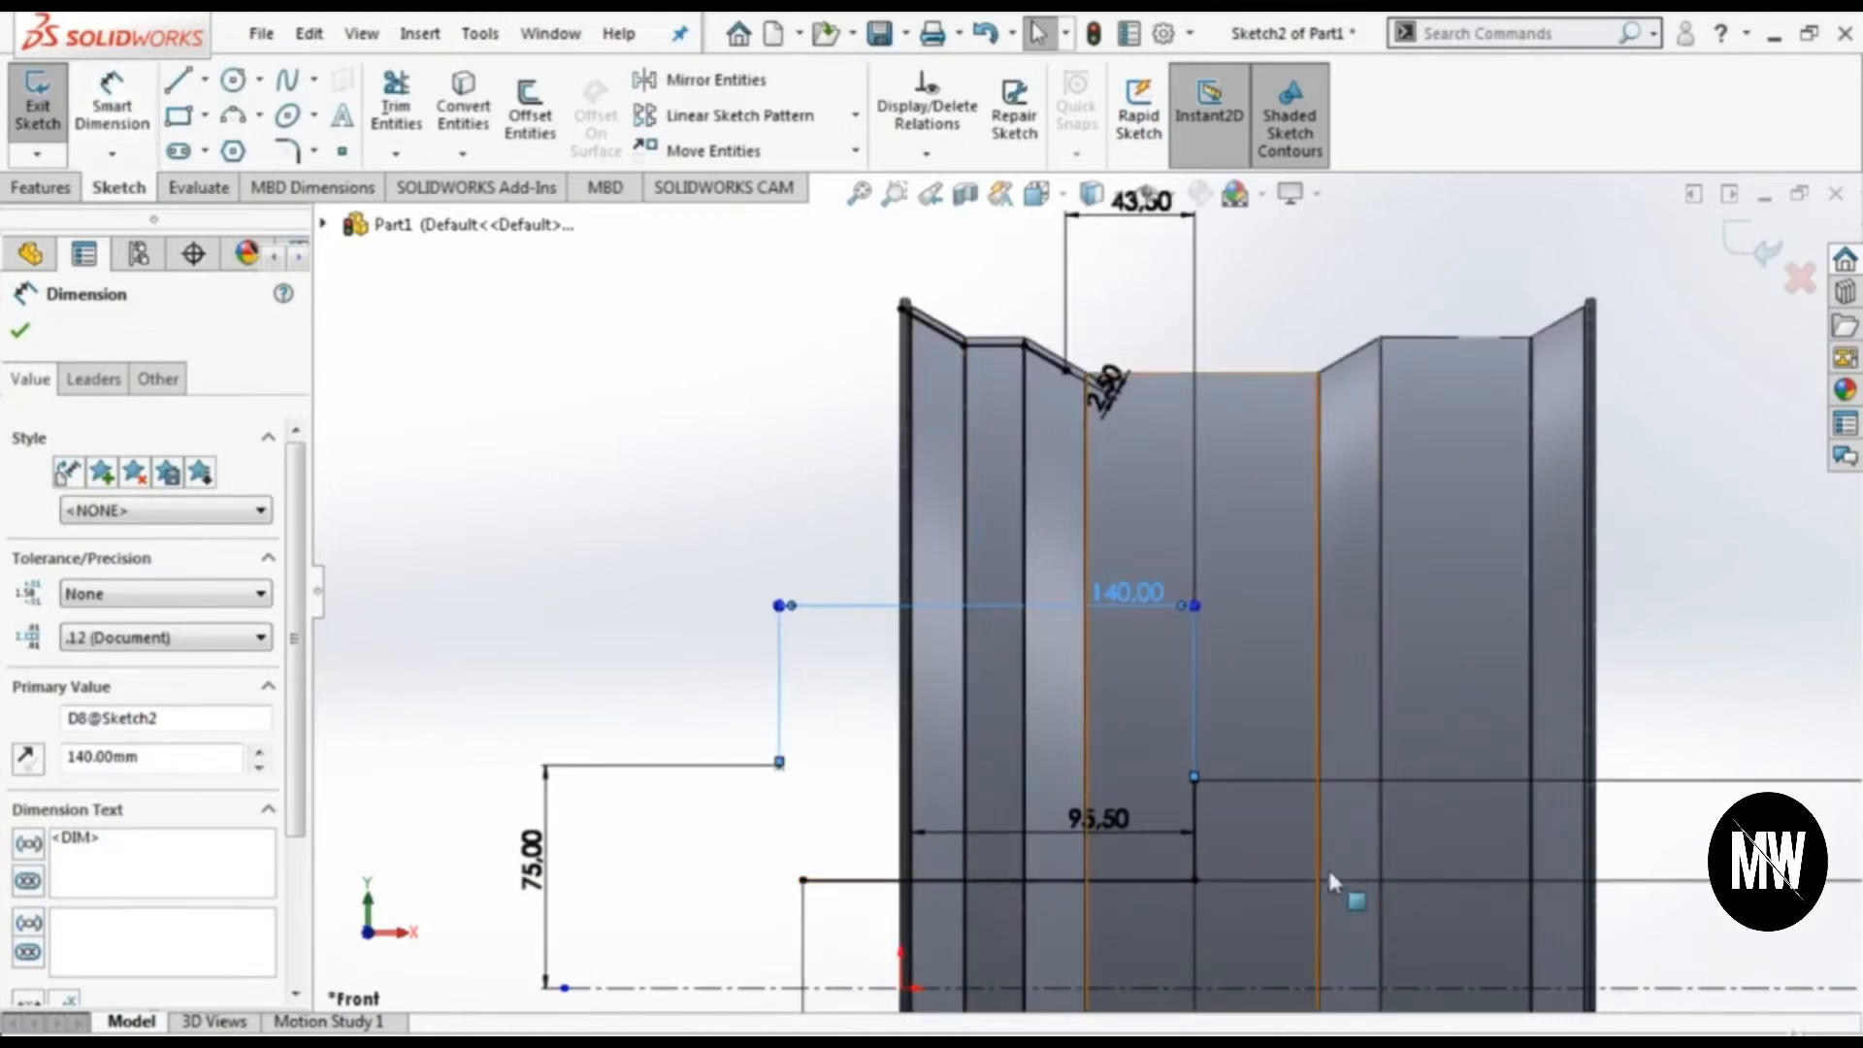
pyautogui.scroll(-1, 1315, 862)
pyautogui.scroll(1, 1279, 835)
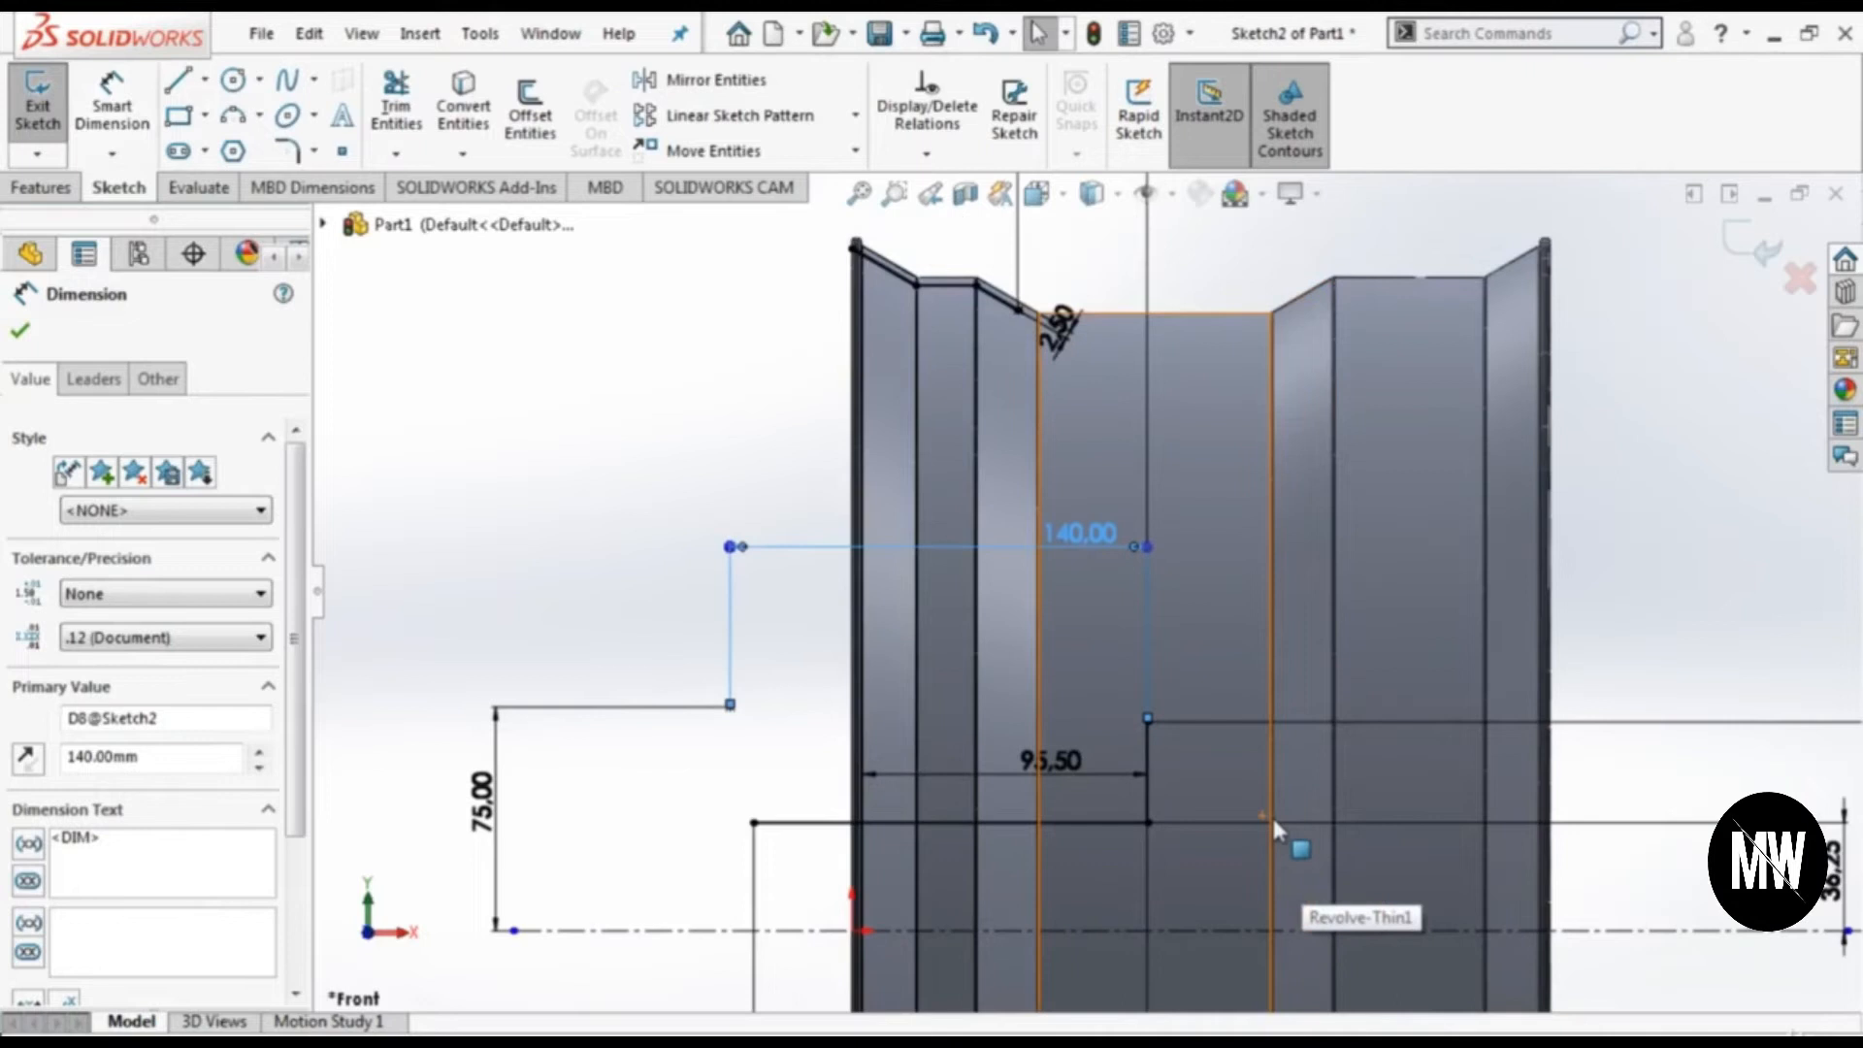
pyautogui.scroll(1, 1262, 825)
pyautogui.click(290, 85)
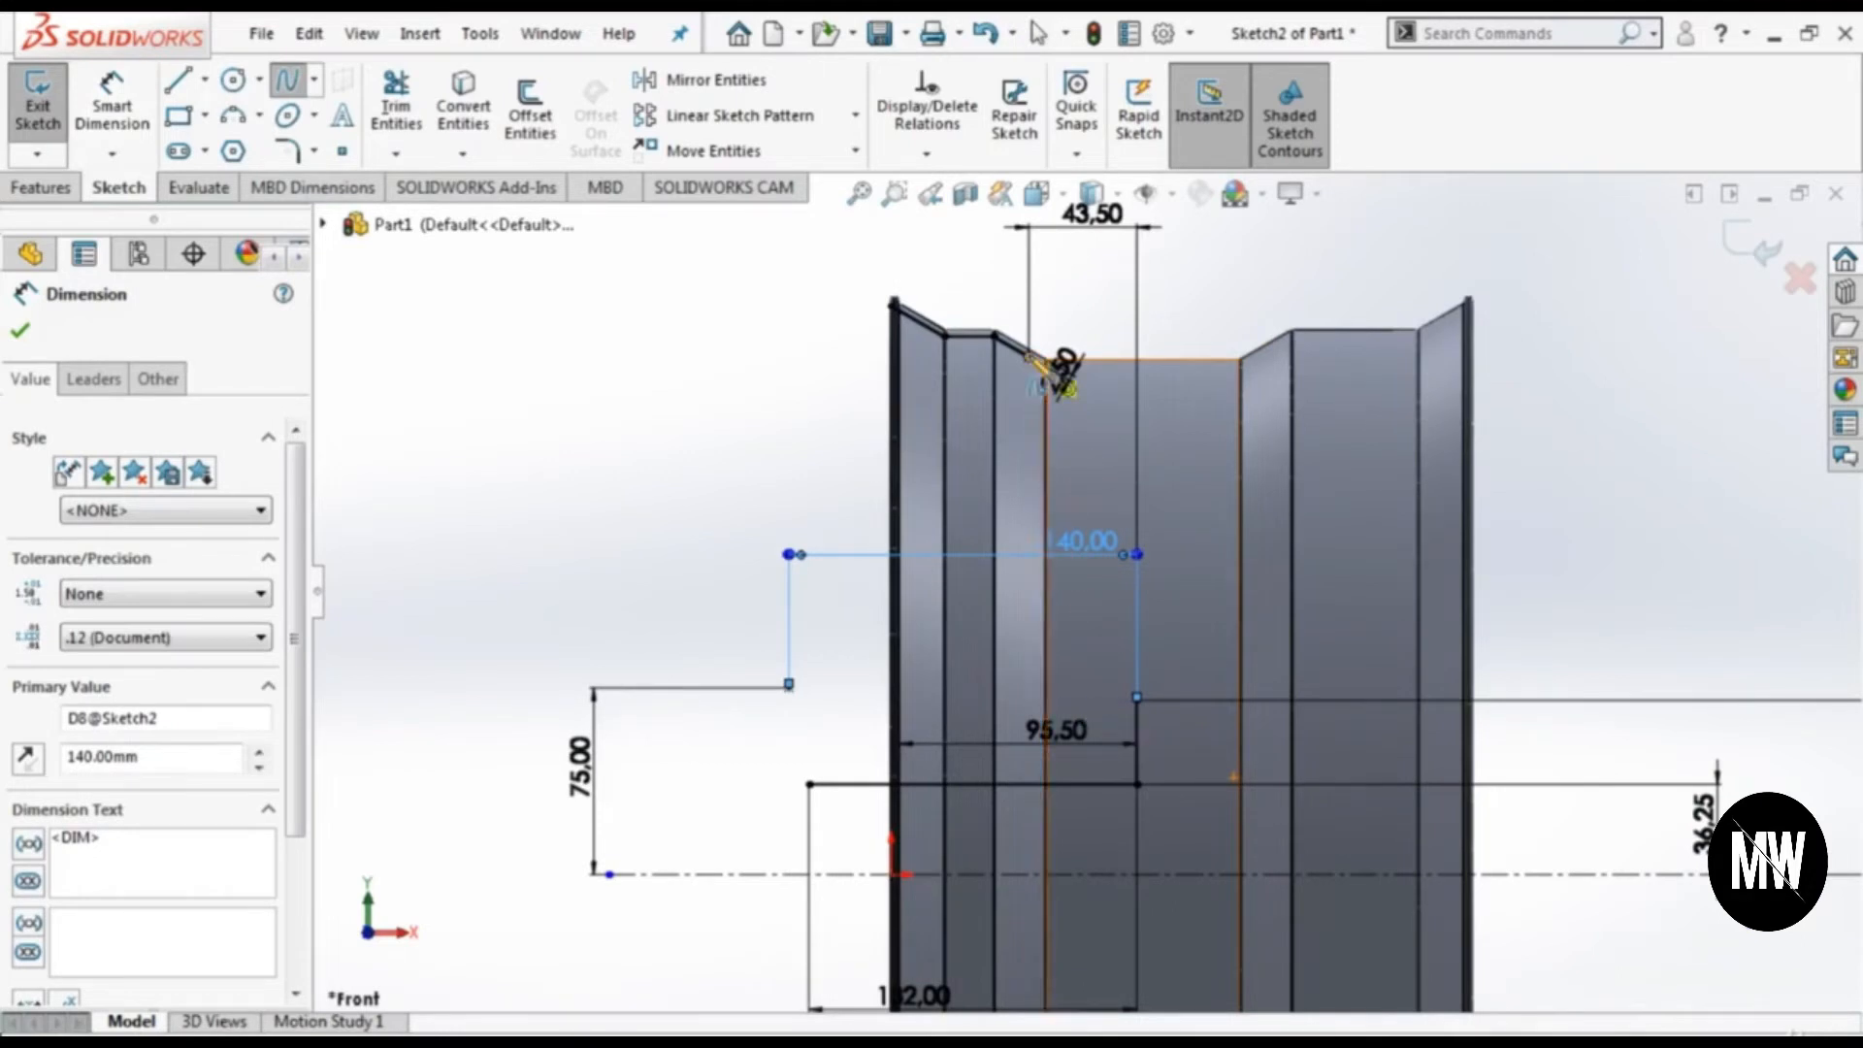
pyautogui.click(1029, 358)
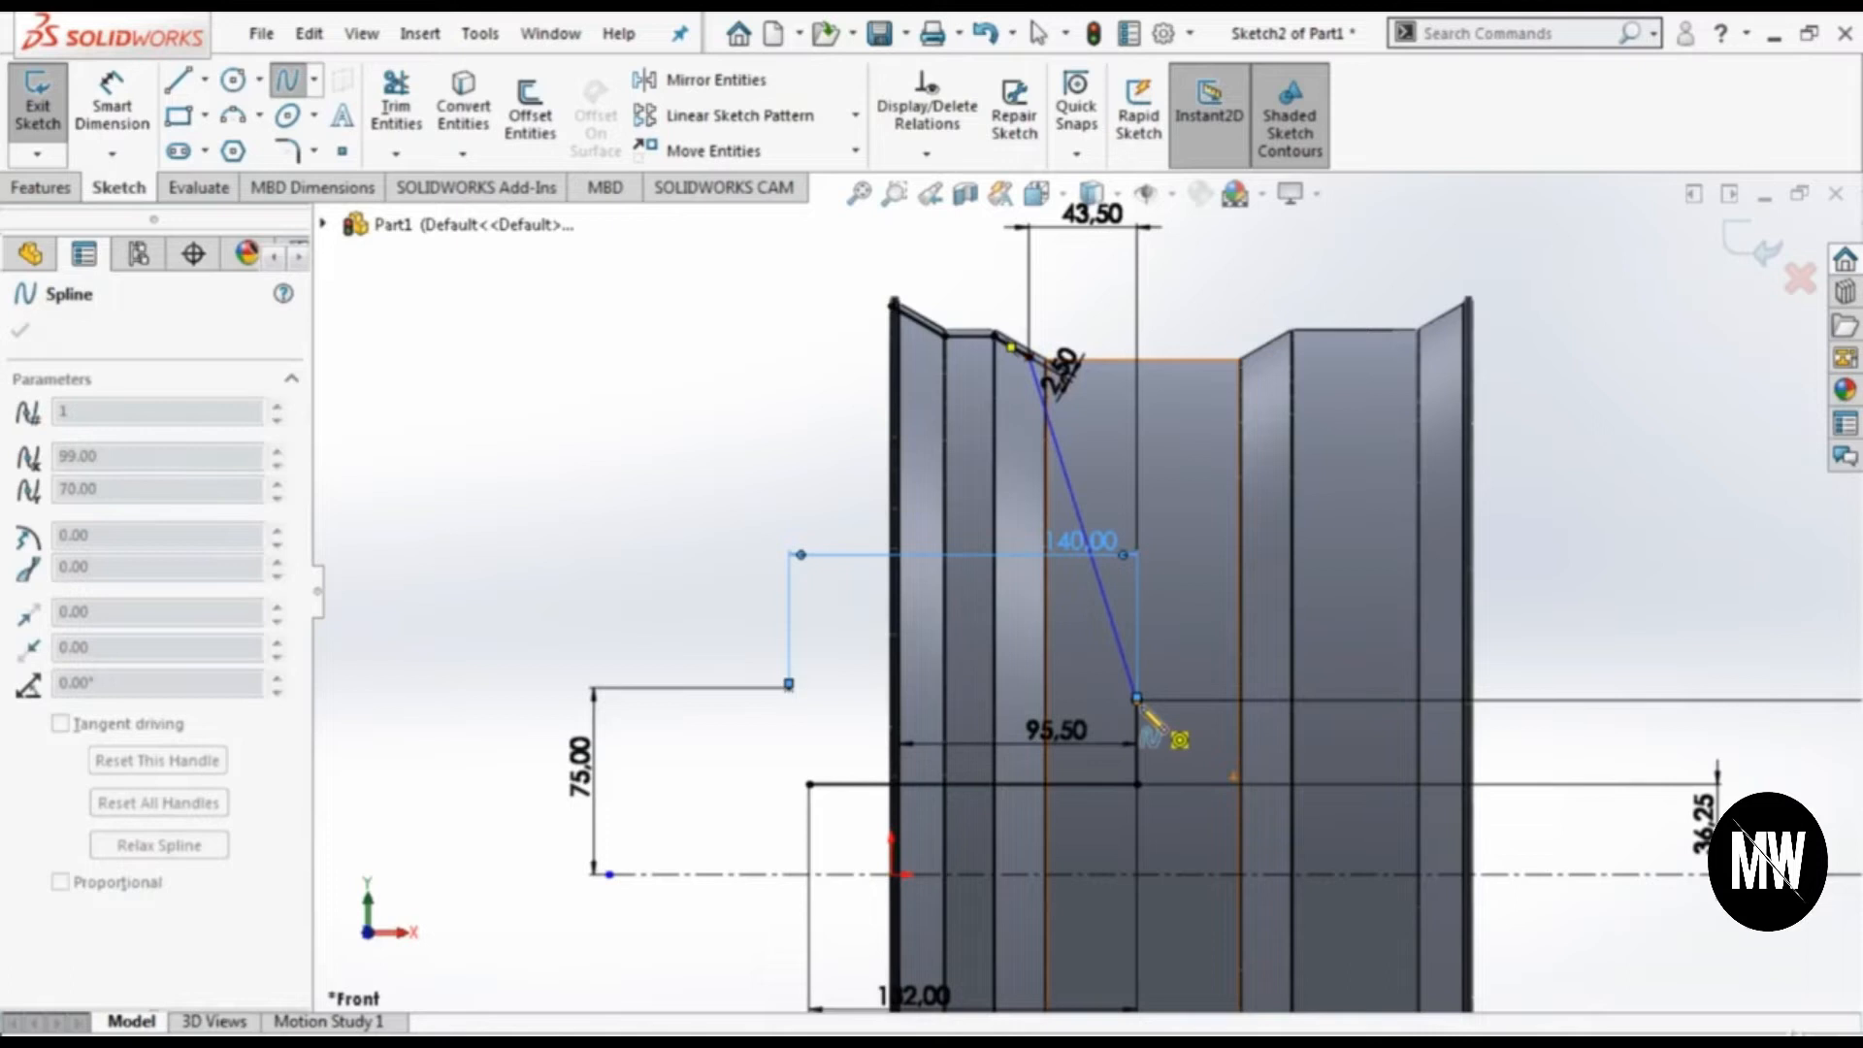
pyautogui.click(1137, 697)
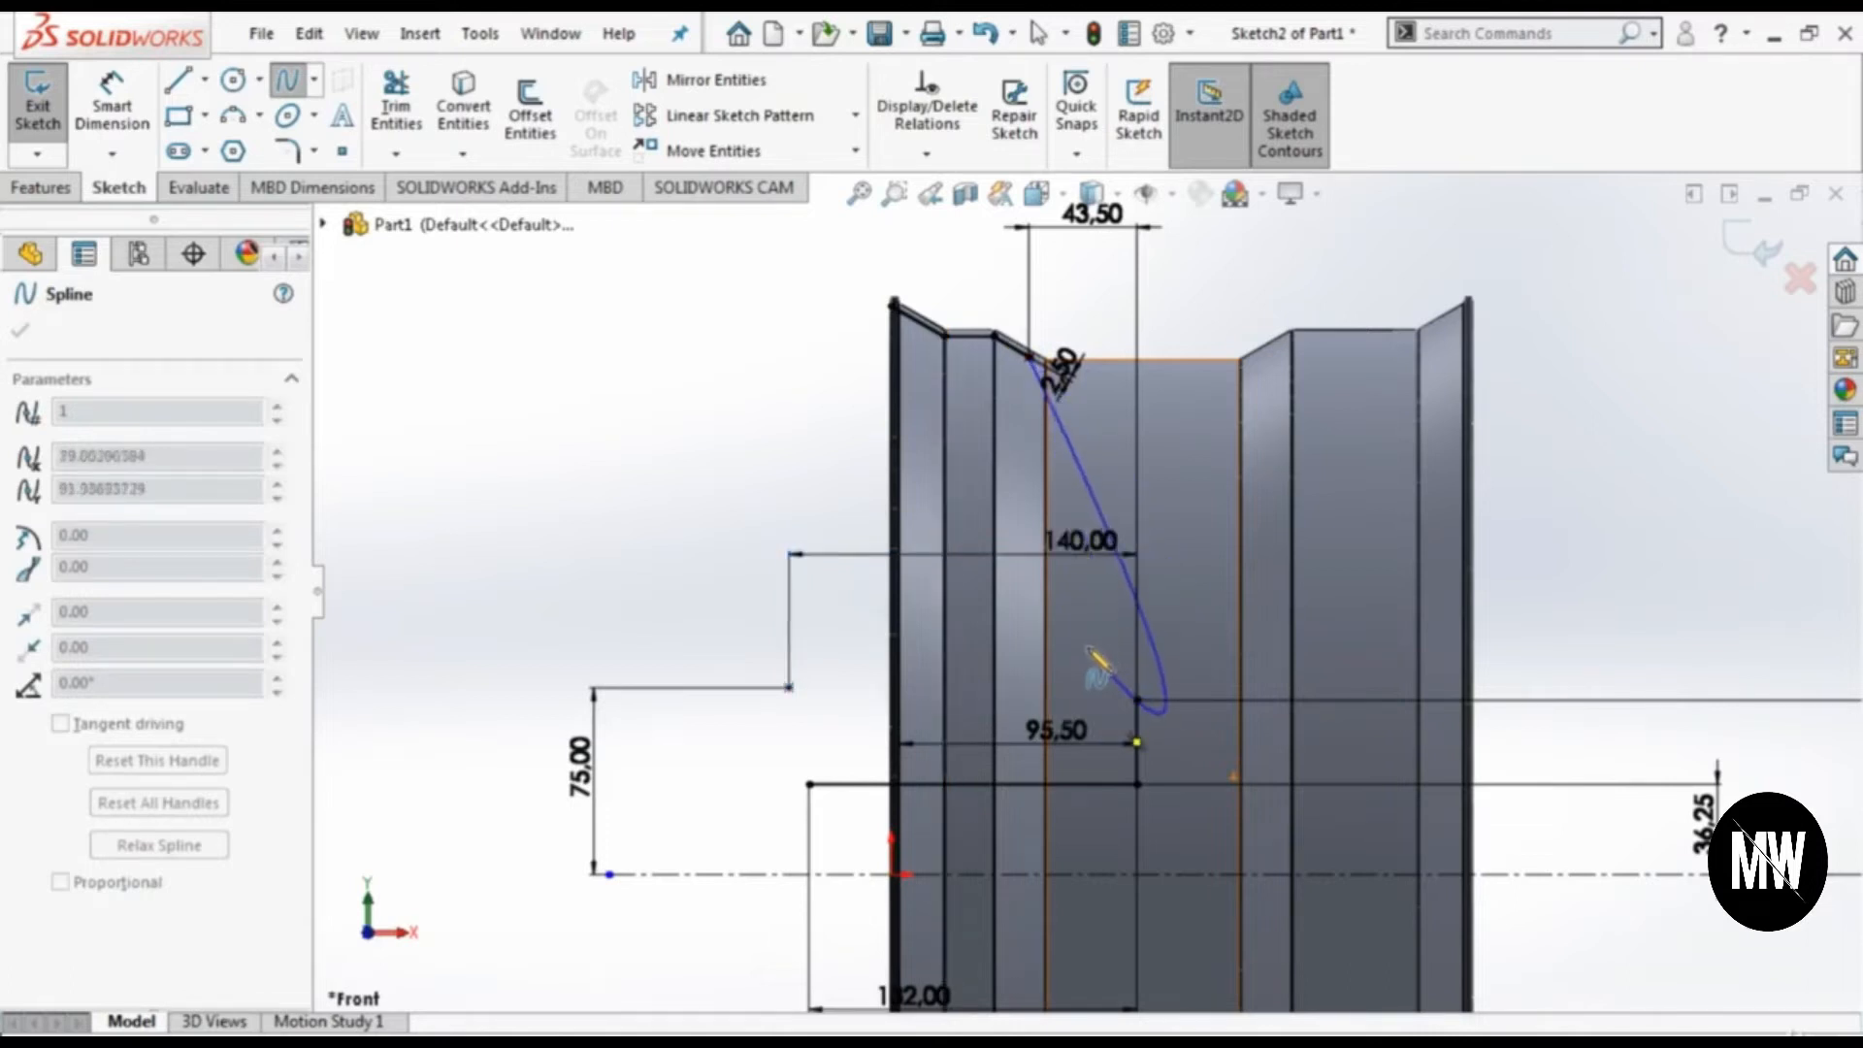
pyautogui.press('Escape')
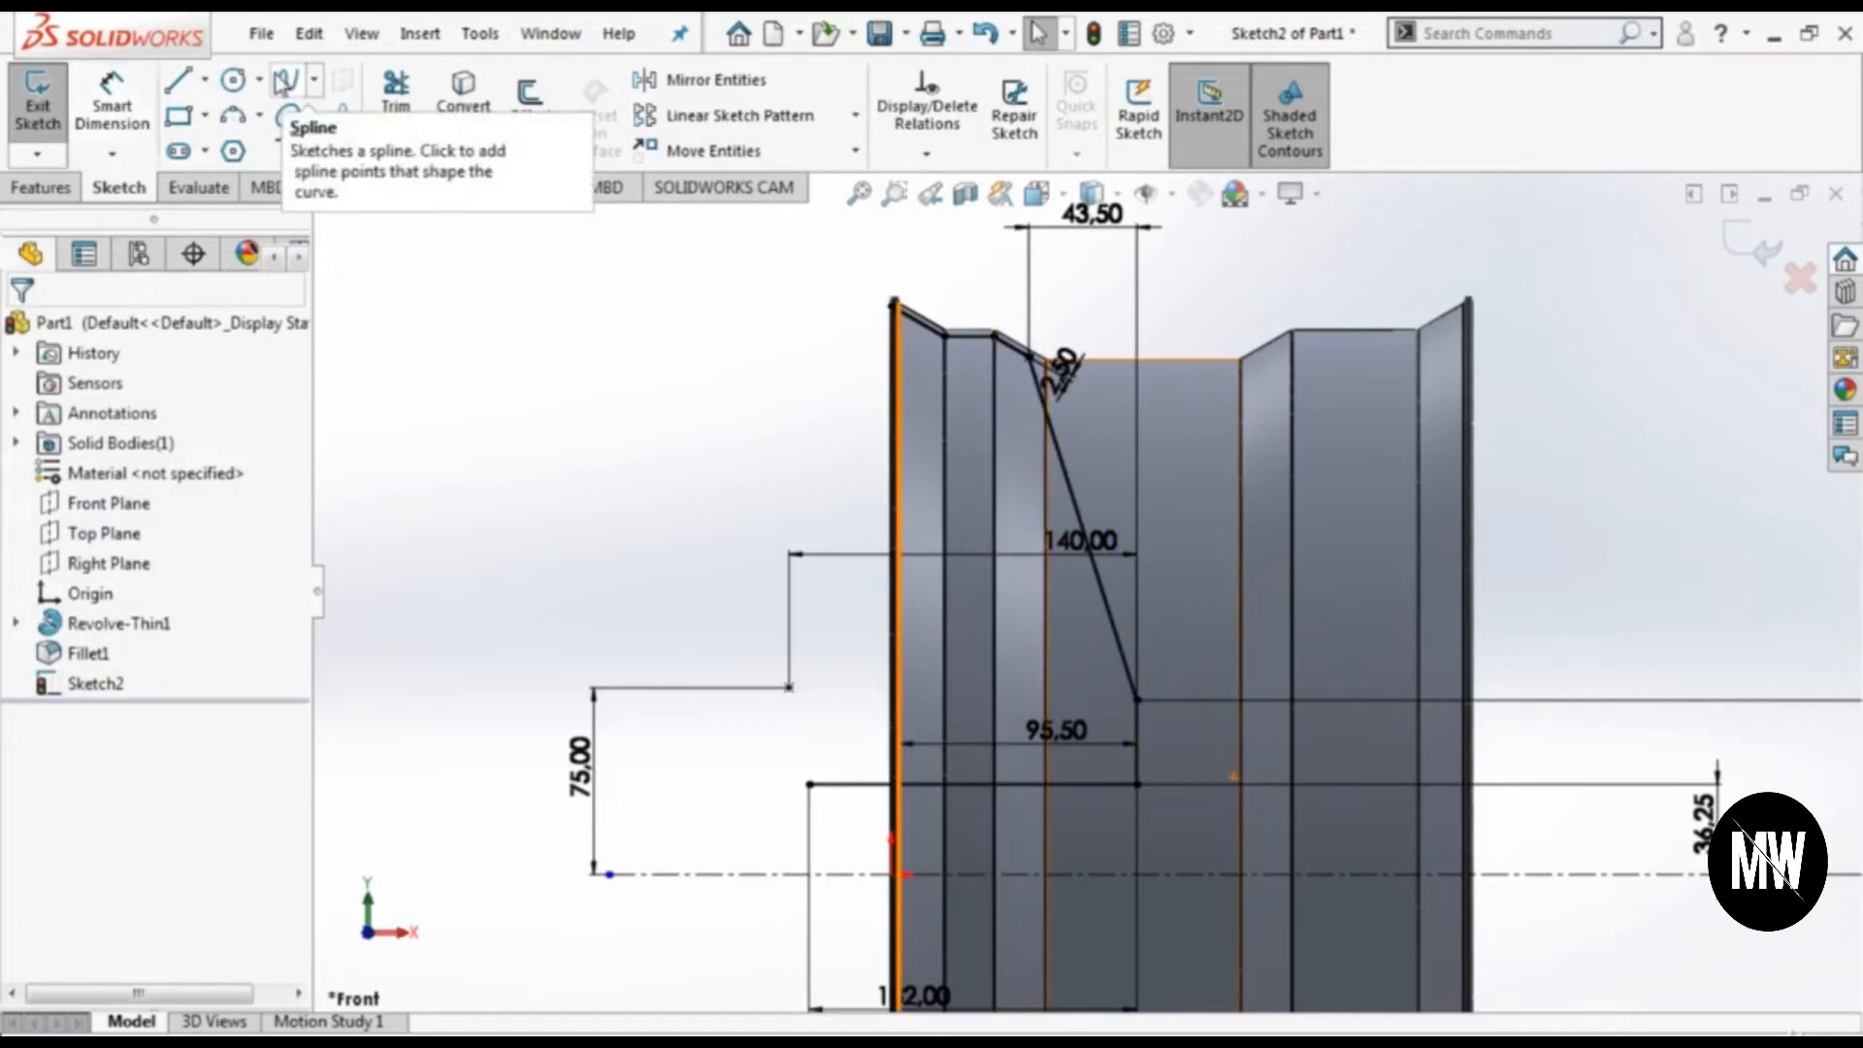
# Step: Draw a spline from the stepped contour's outer end through the outer sketch point to the outer end of the hub's upper horizontal line
pyautogui.click(285, 82)
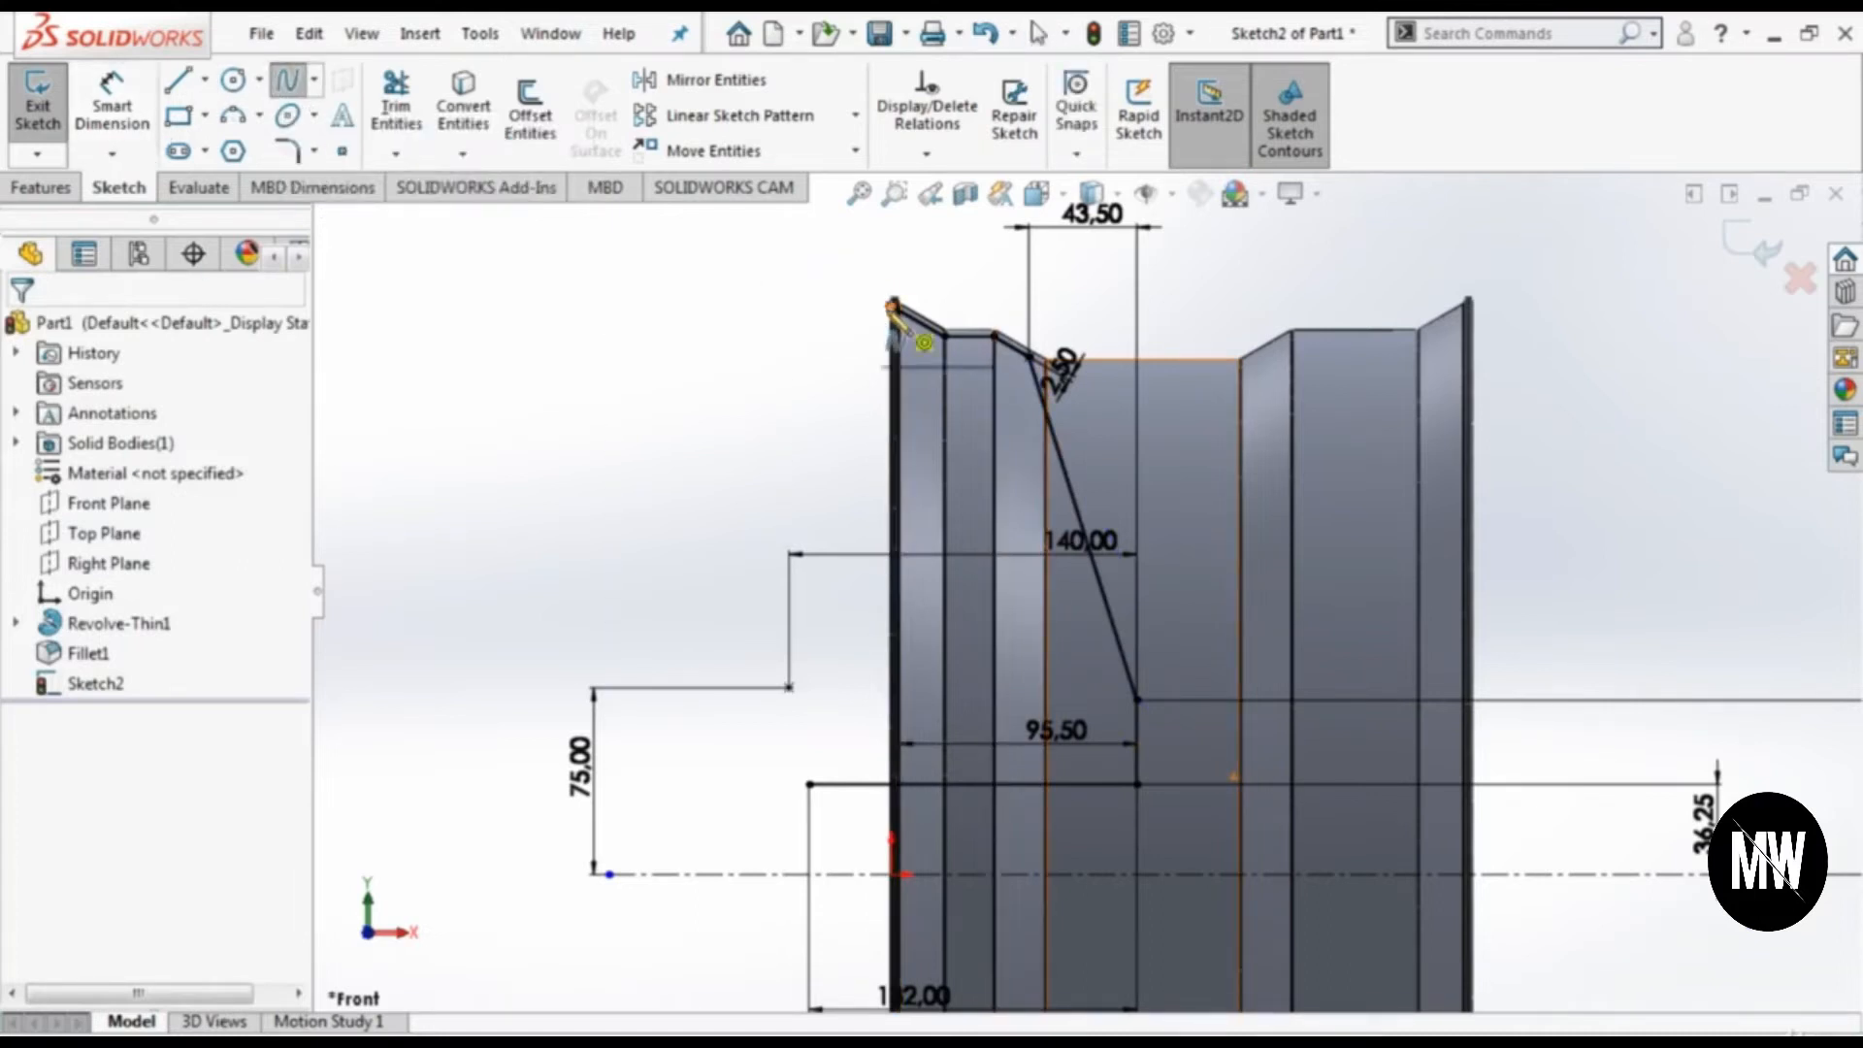
pyautogui.scroll(-3, 894, 306)
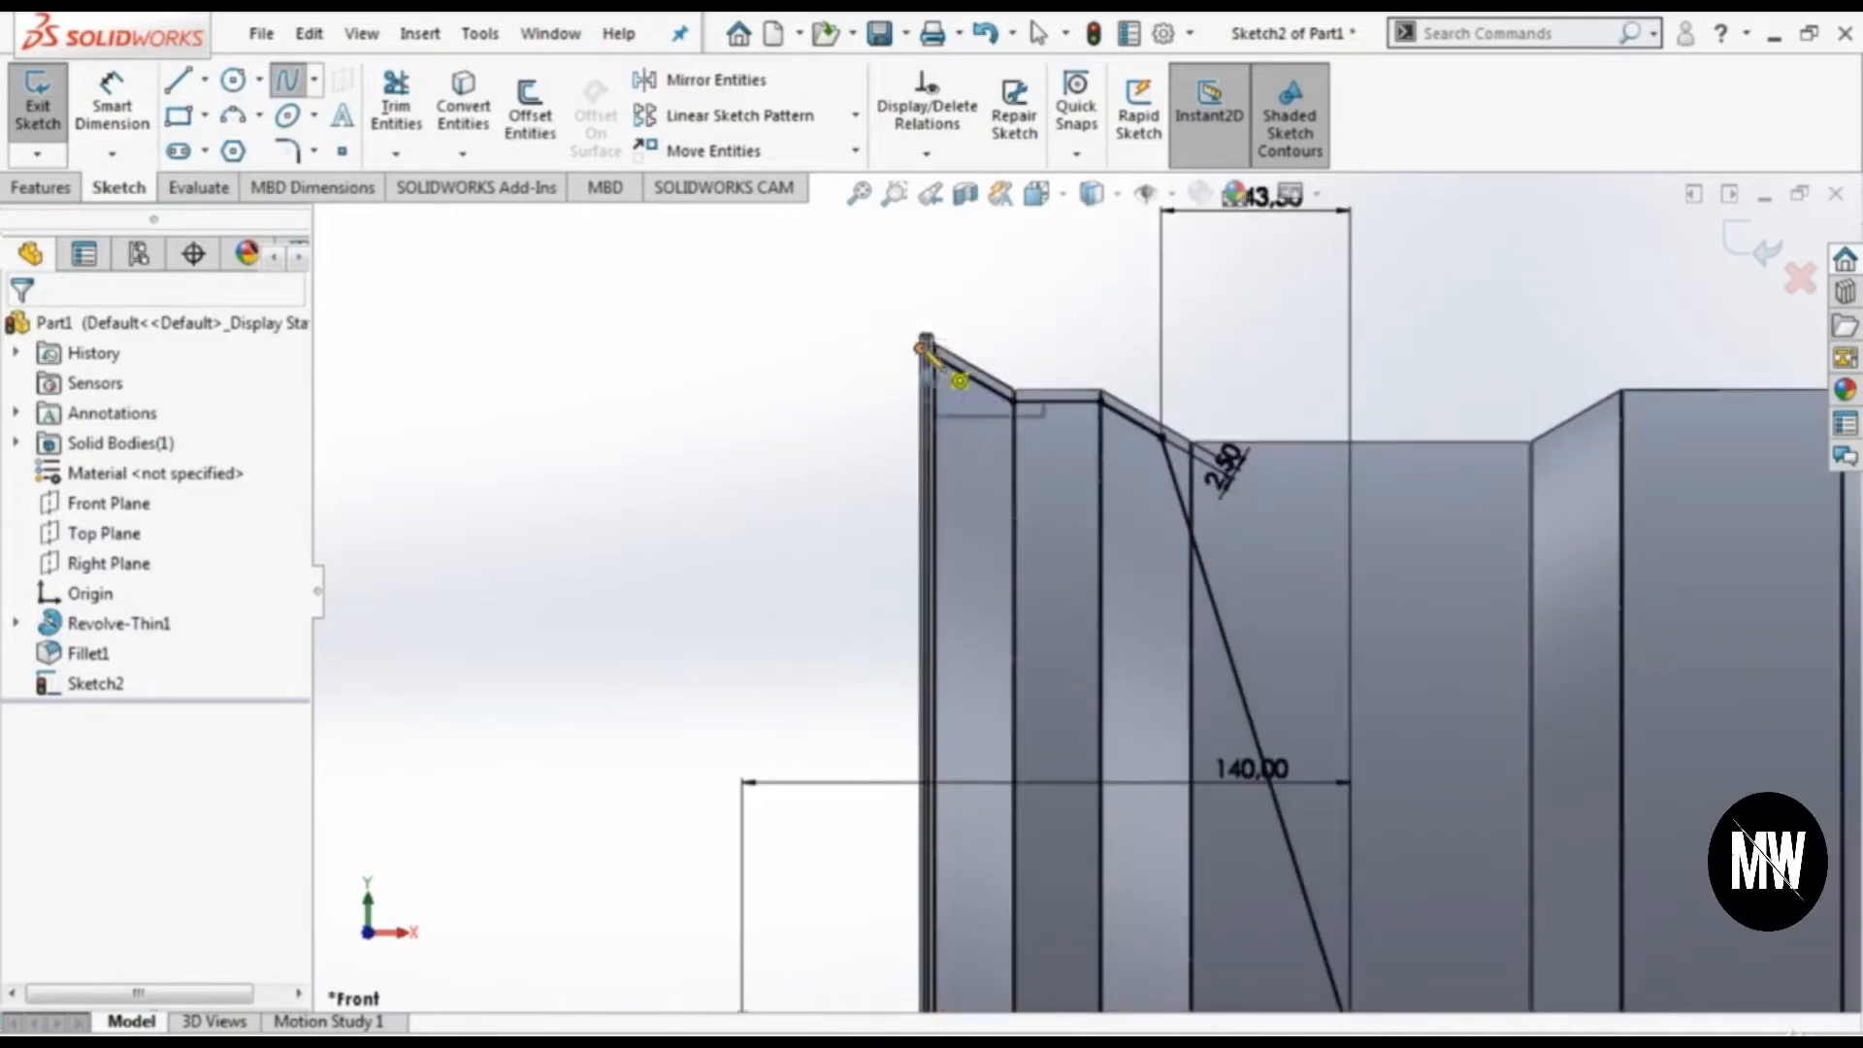
pyautogui.click(920, 347)
pyautogui.scroll(-2, 886, 809)
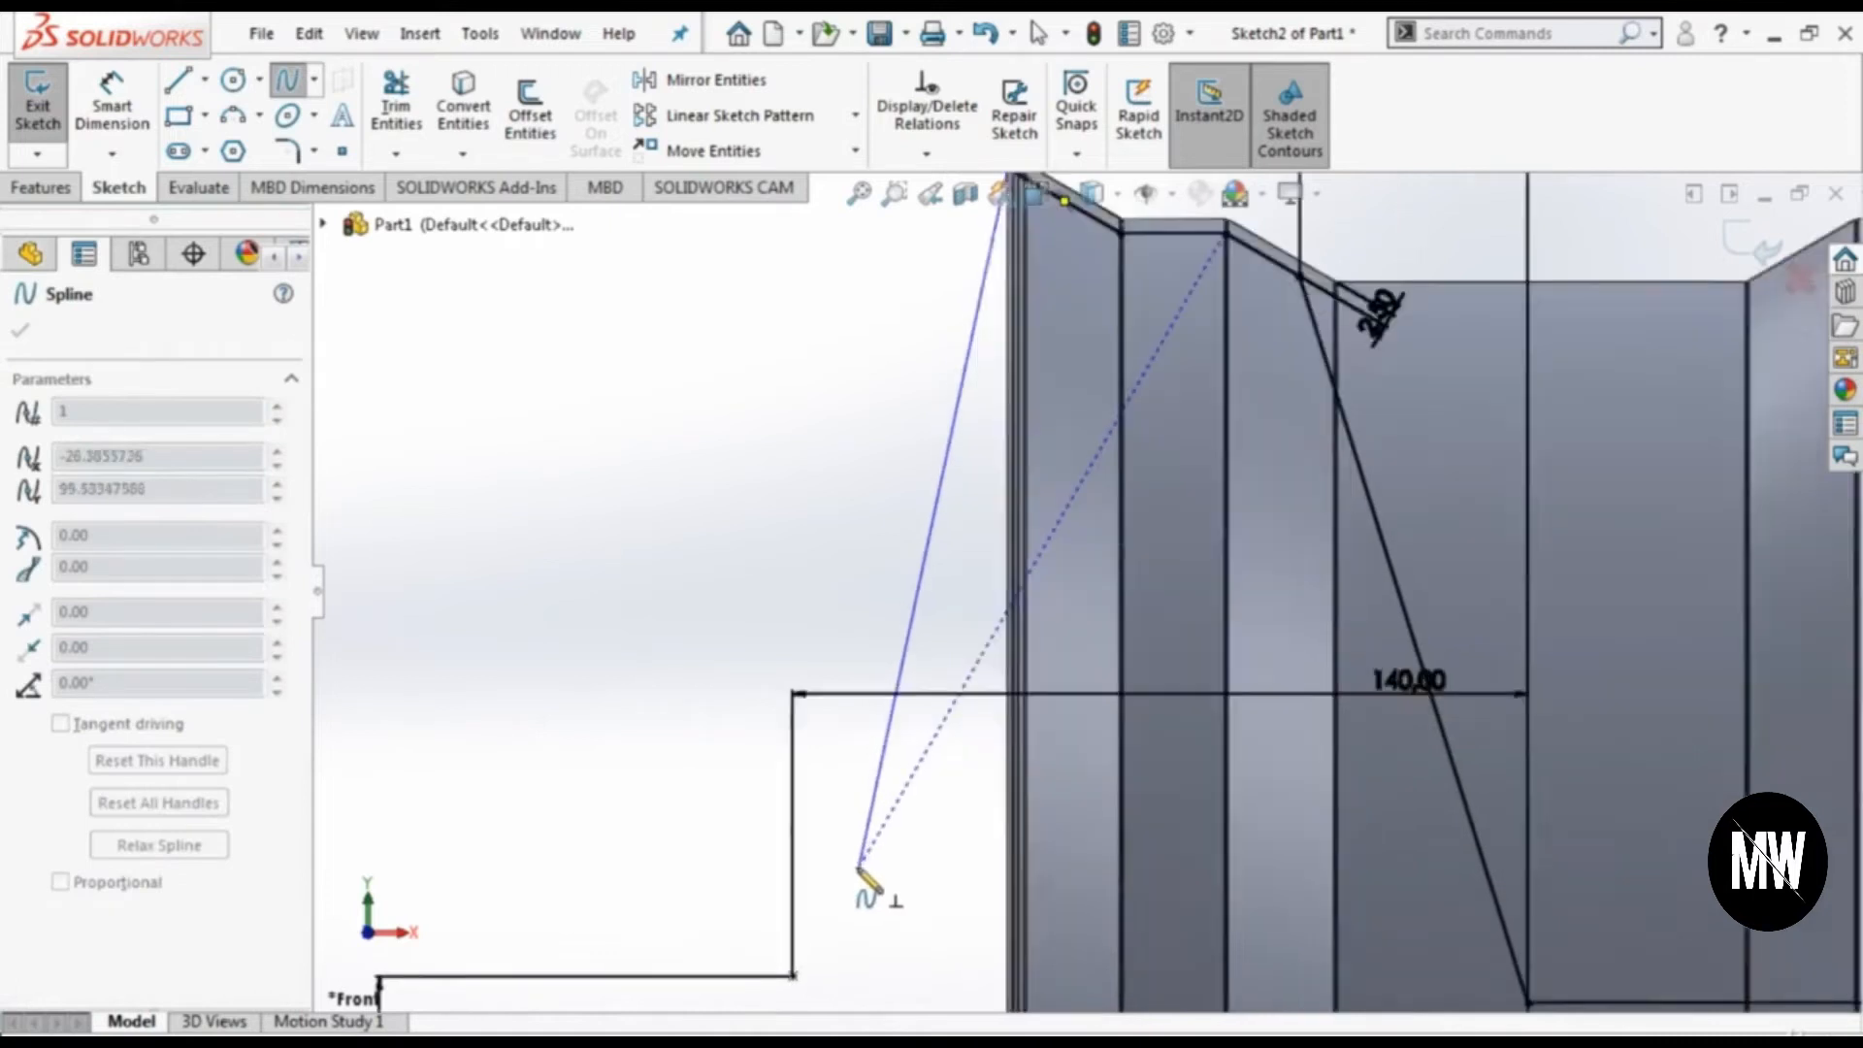
pyautogui.scroll(2, 859, 868)
pyautogui.click(881, 858)
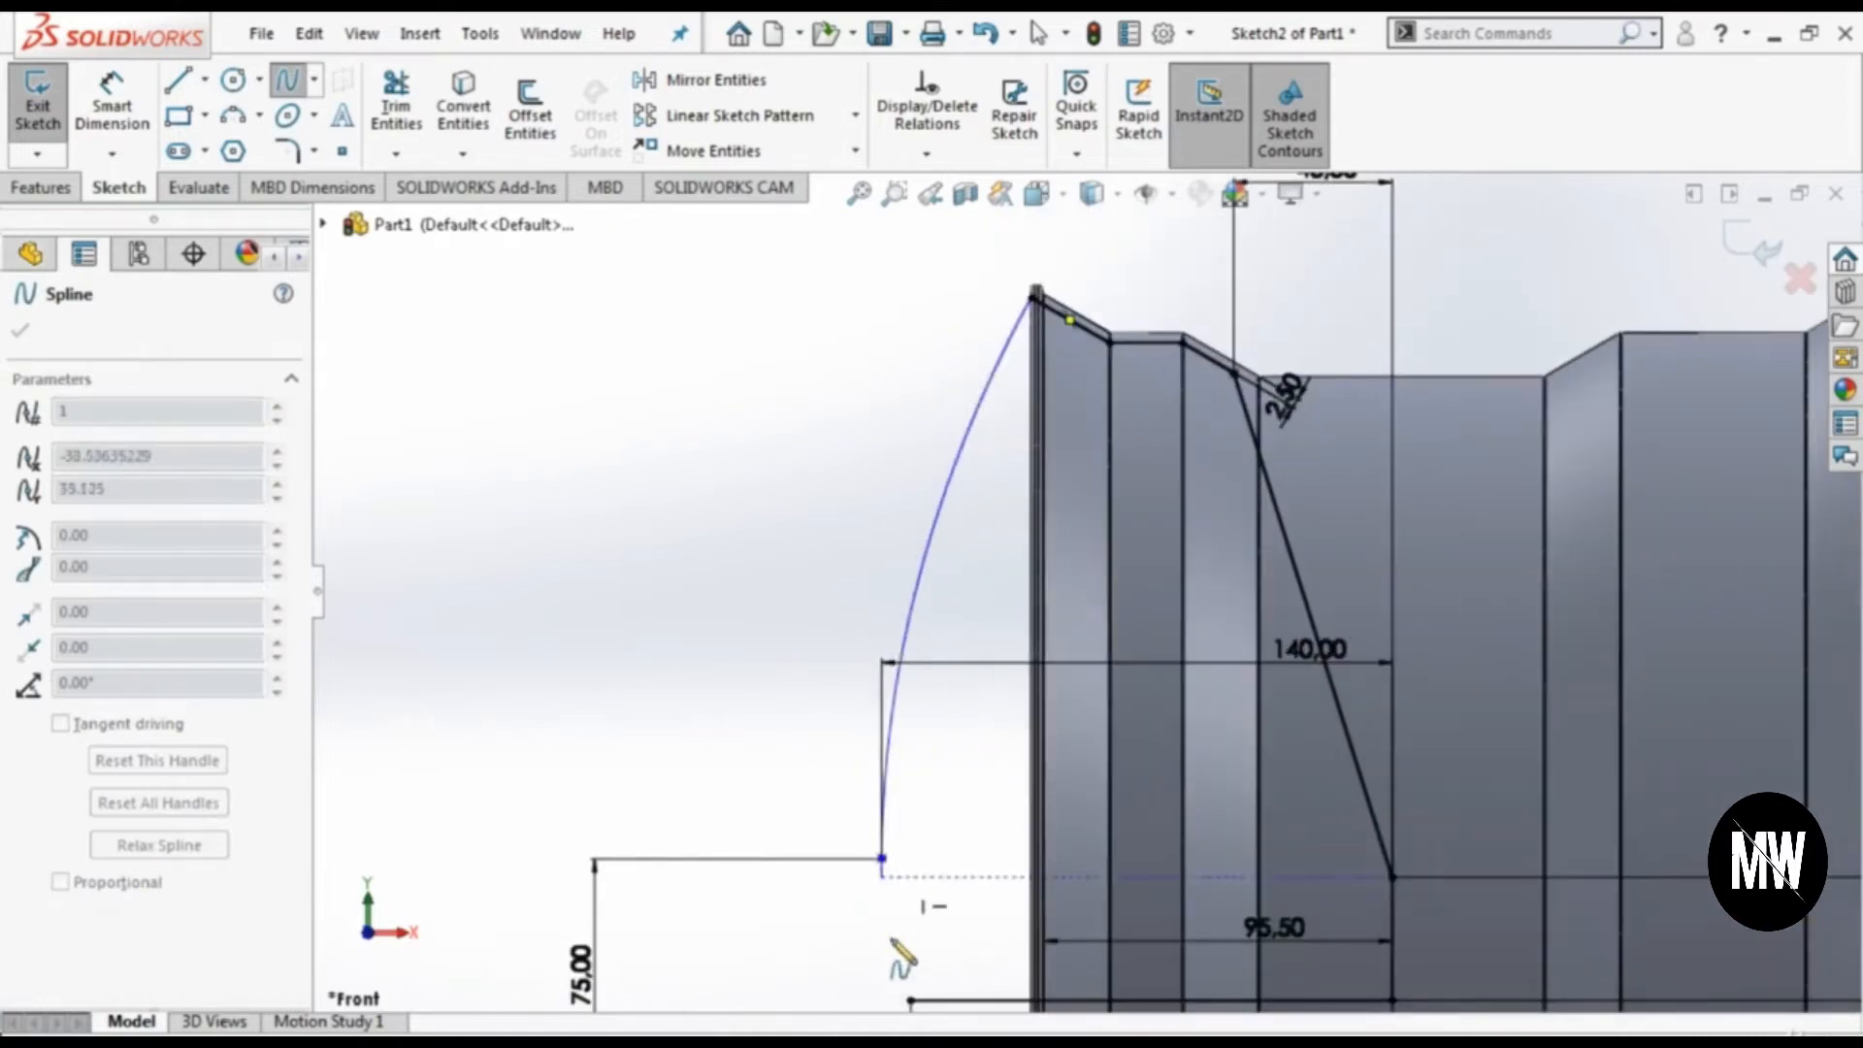
pyautogui.click(912, 1000)
pyautogui.click(1036, 995)
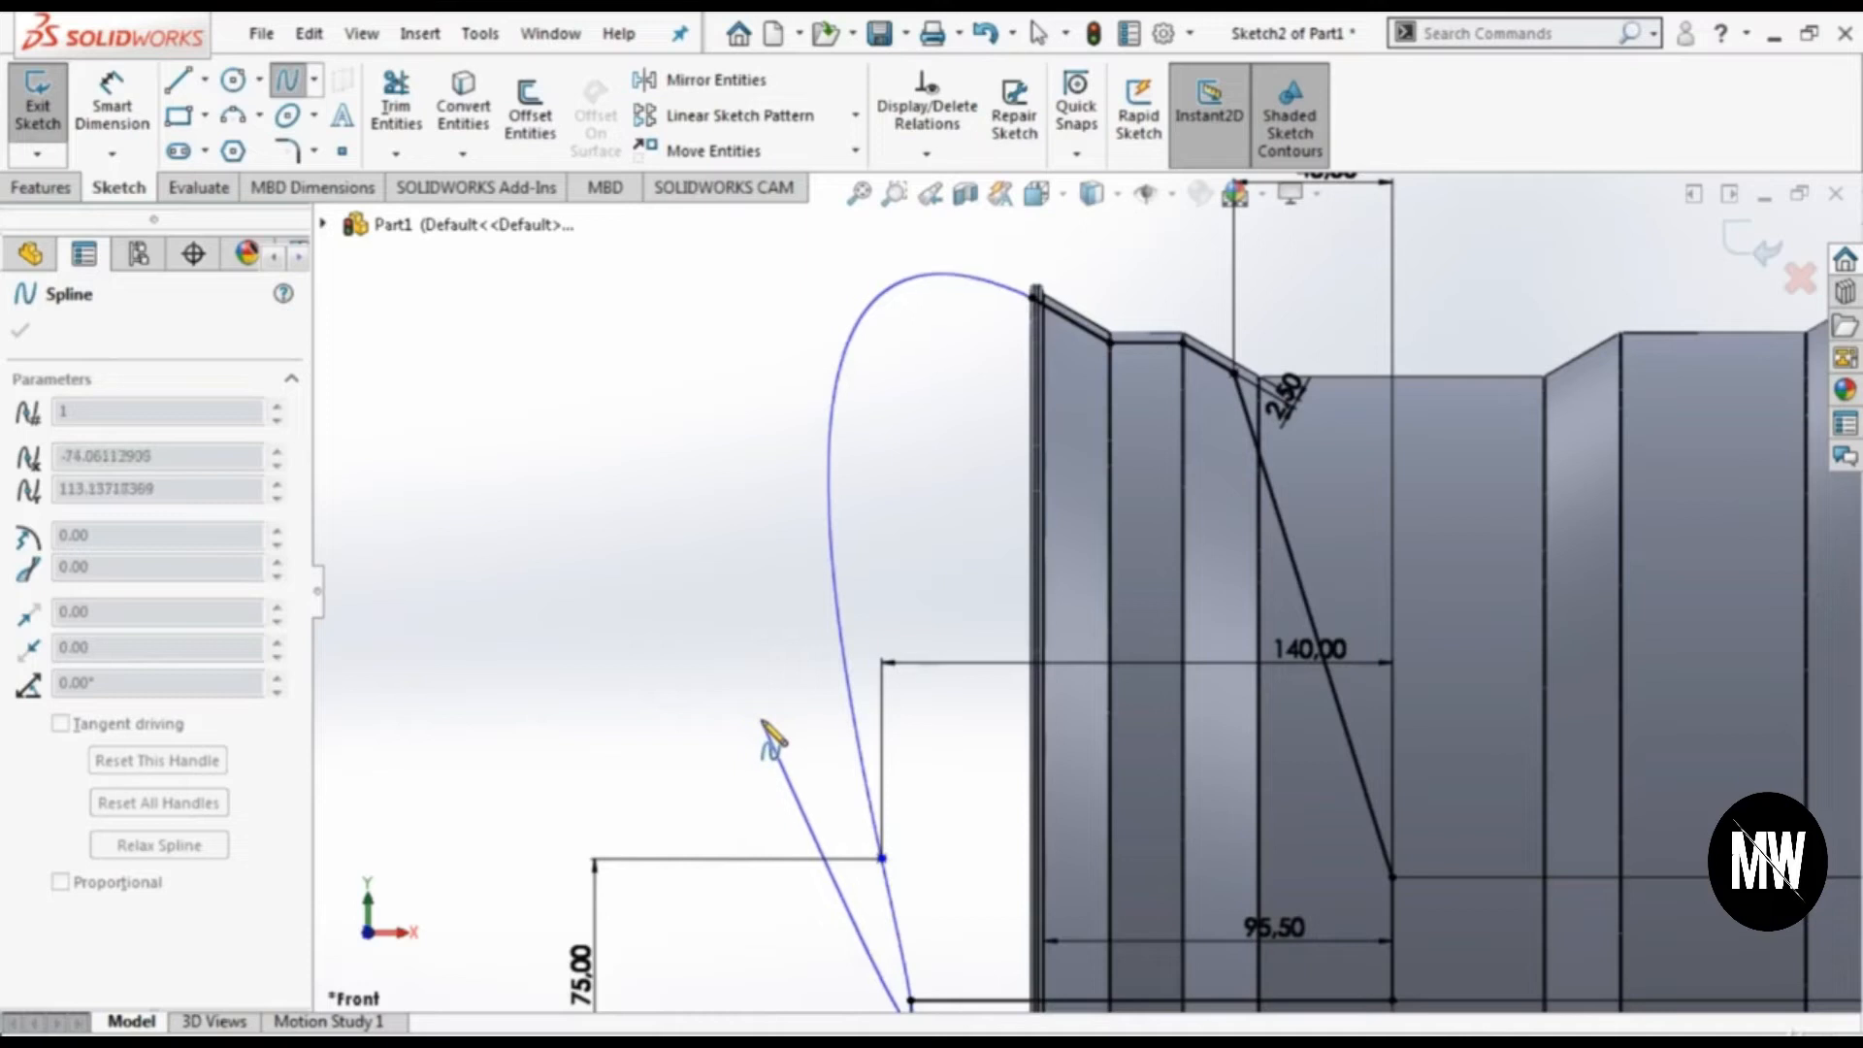
pyautogui.press('Escape')
pyautogui.scroll(3, 1213, 893)
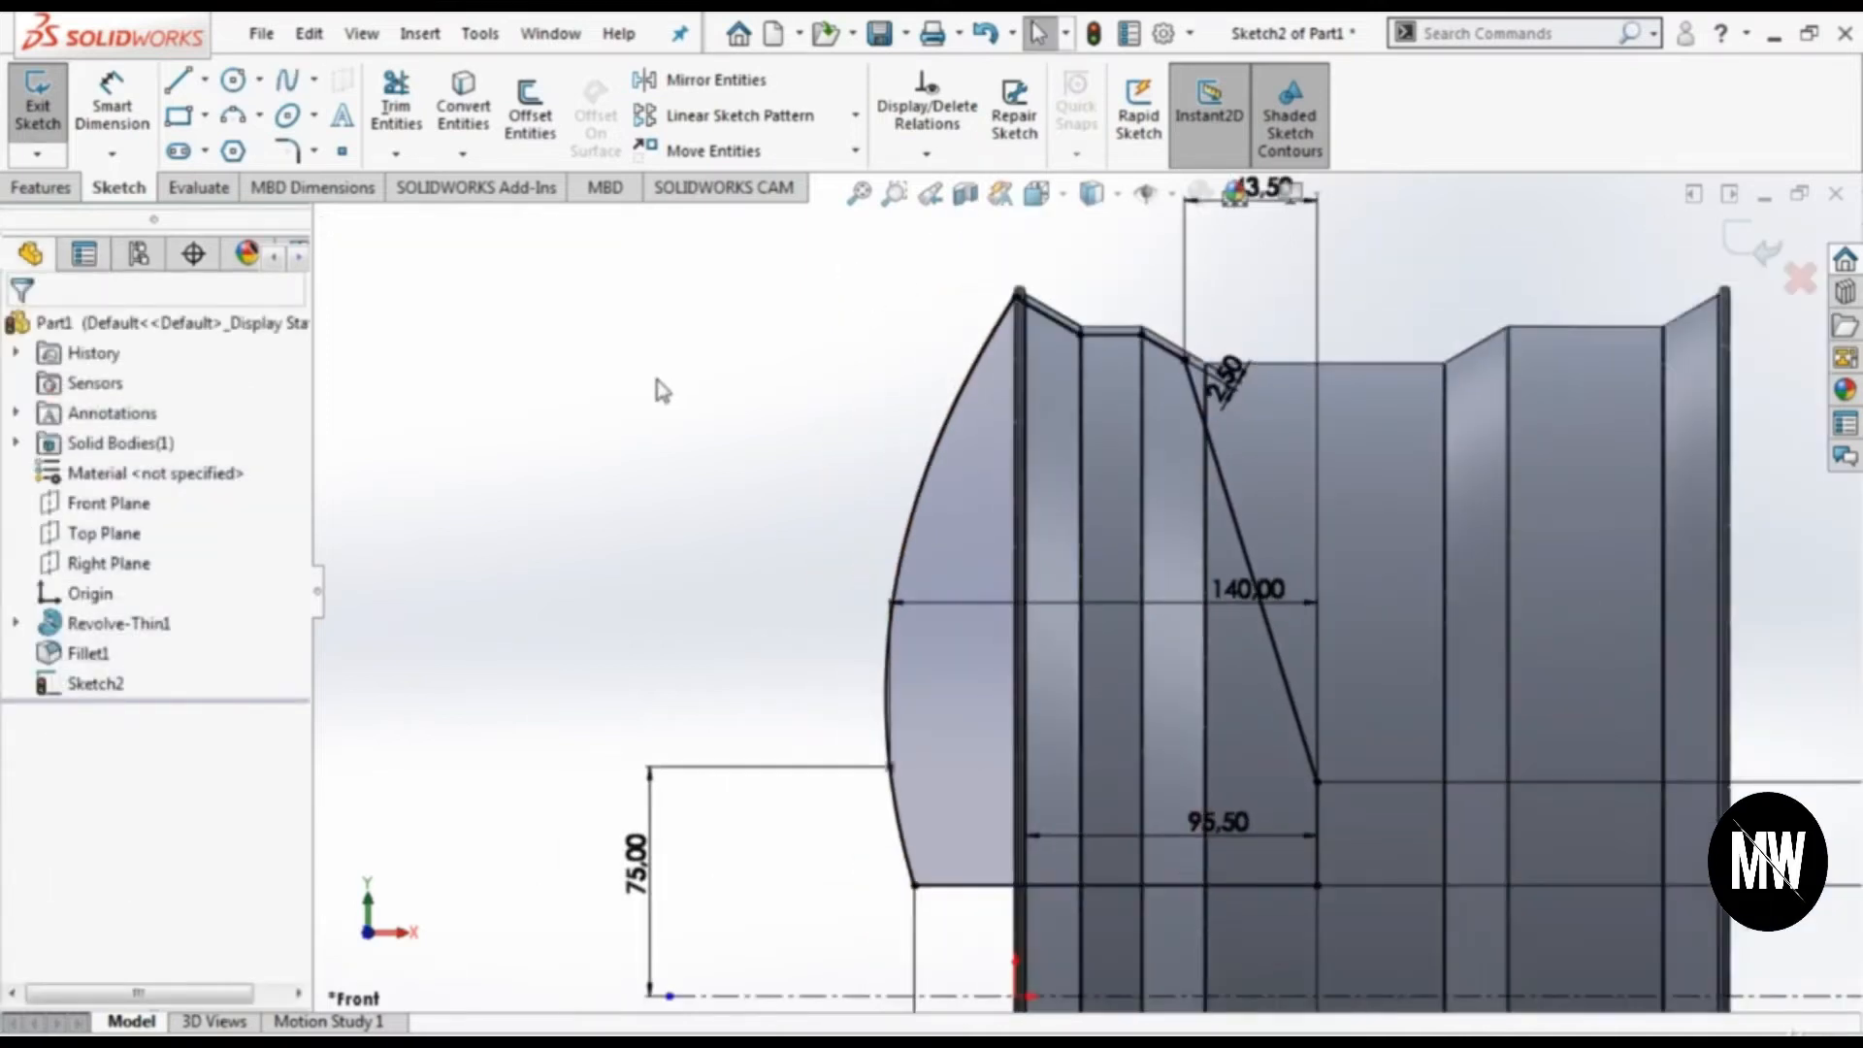
# Step: Dimension the outer spline's tangent handle at the rim end to a tangency length of 198 mm
pyautogui.click(111, 107)
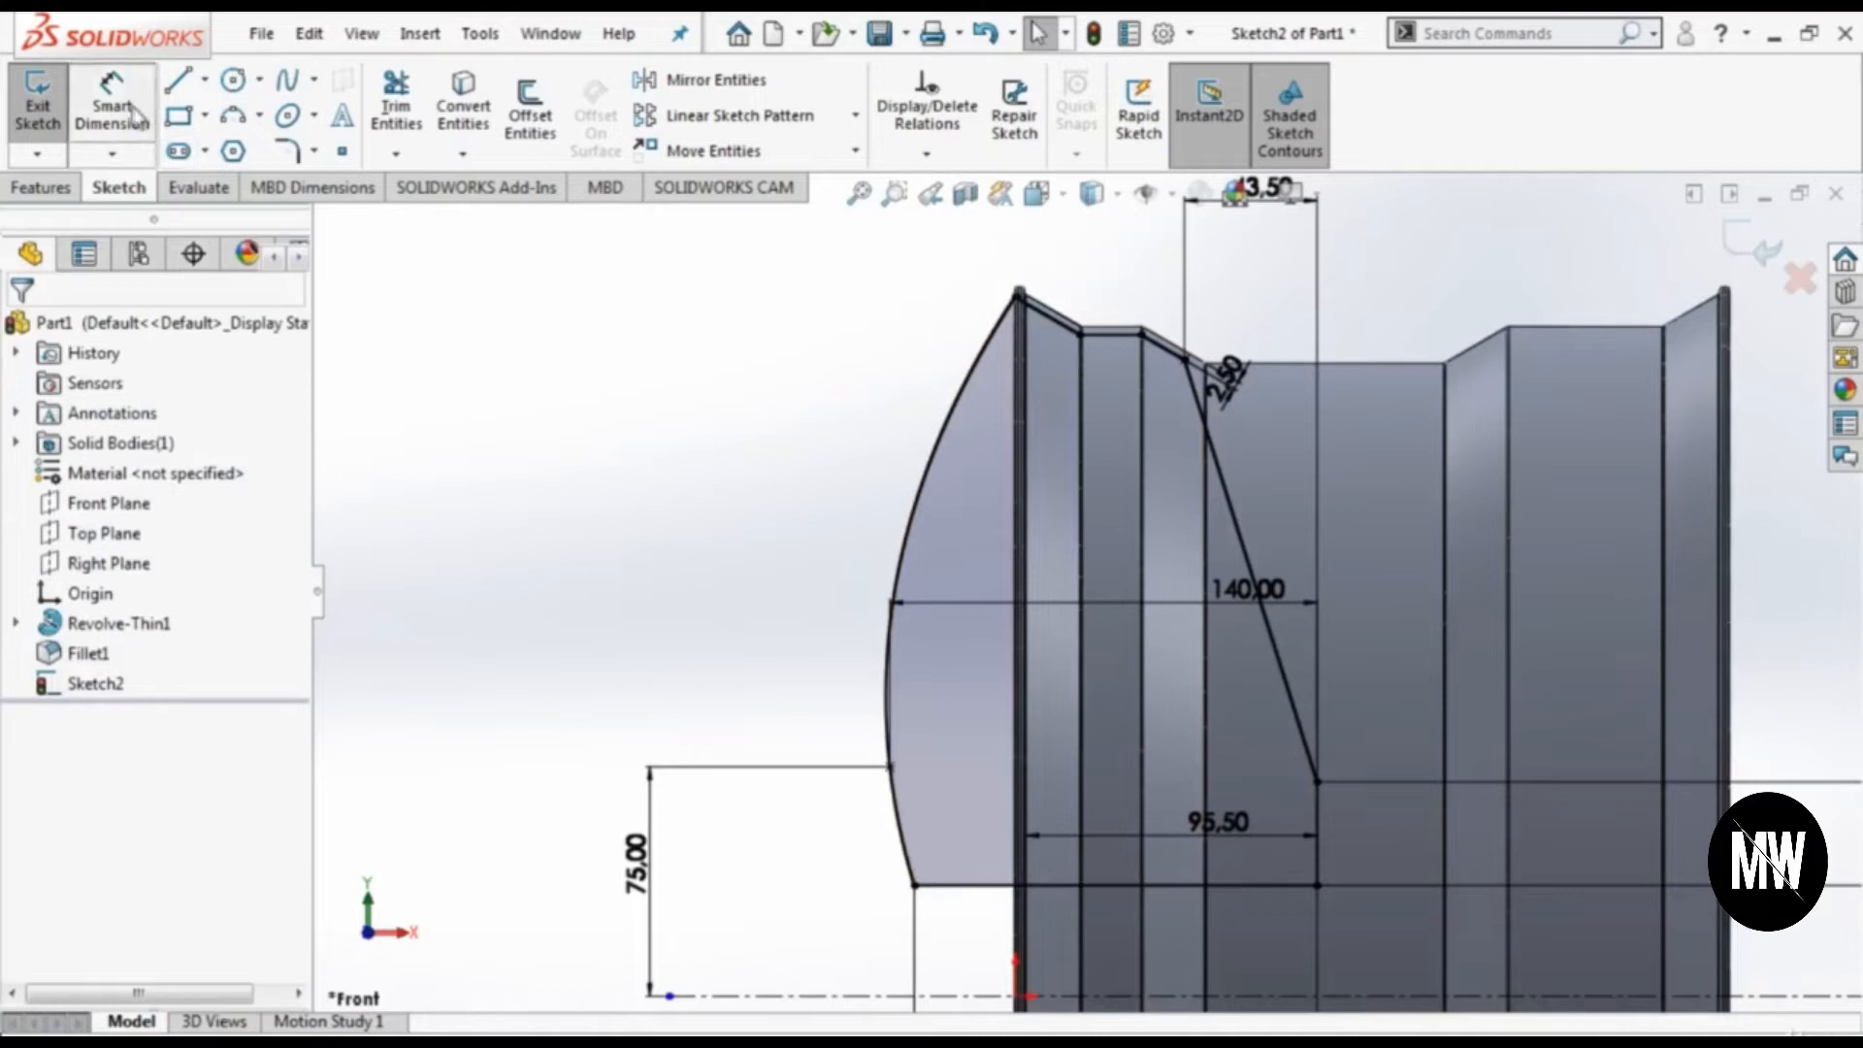
pyautogui.click(988, 369)
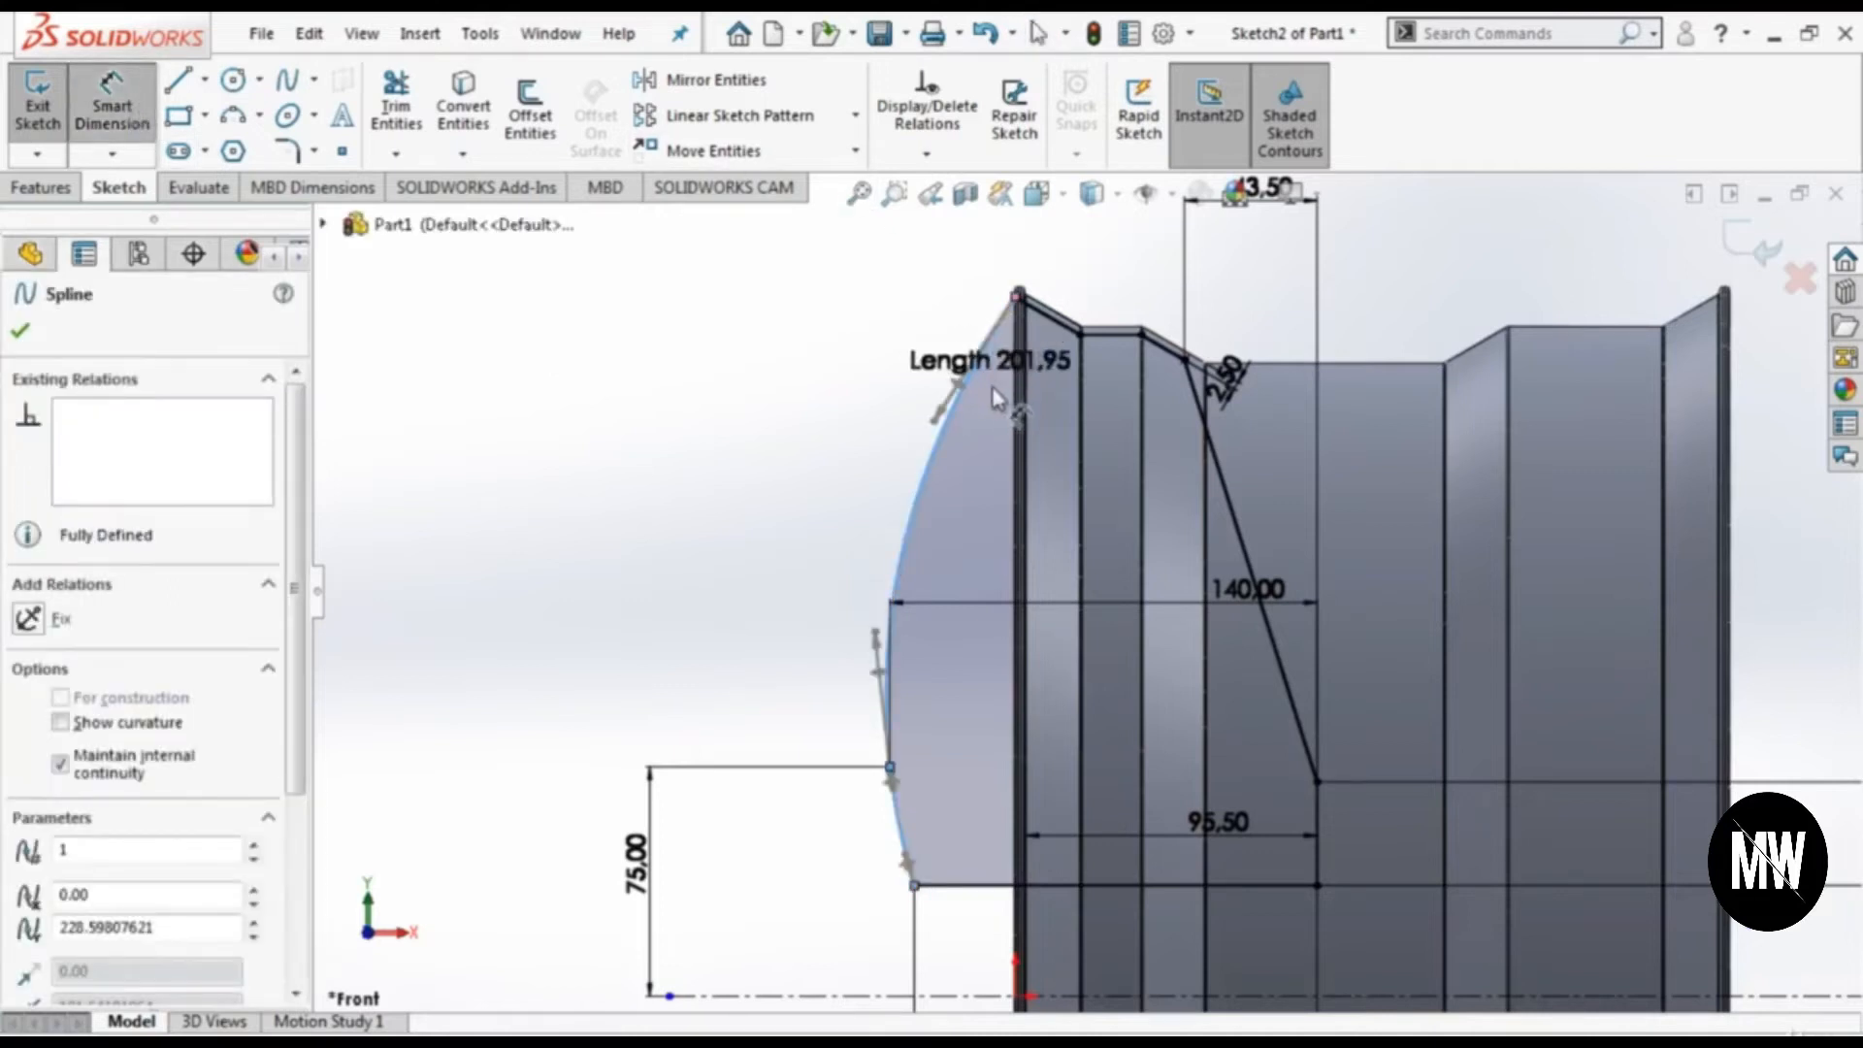
pyautogui.scroll(-2, 994, 399)
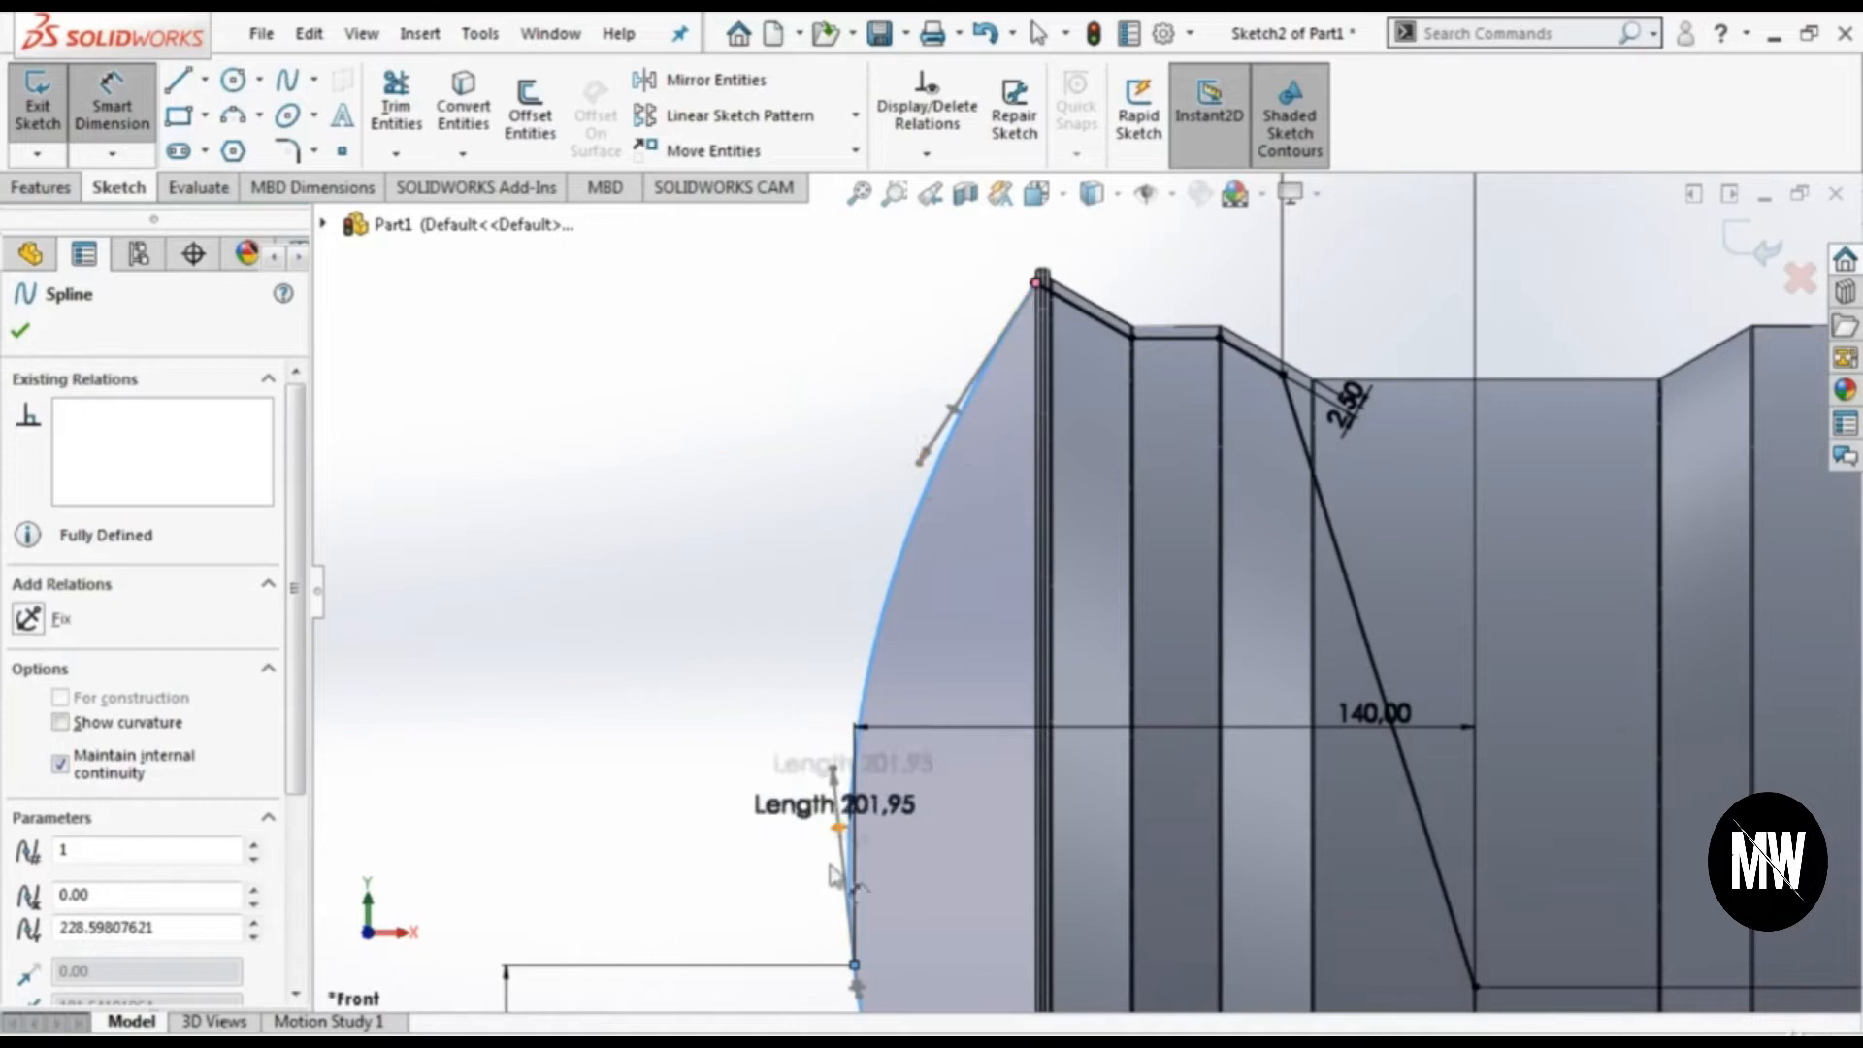
pyautogui.scroll(2, 850, 922)
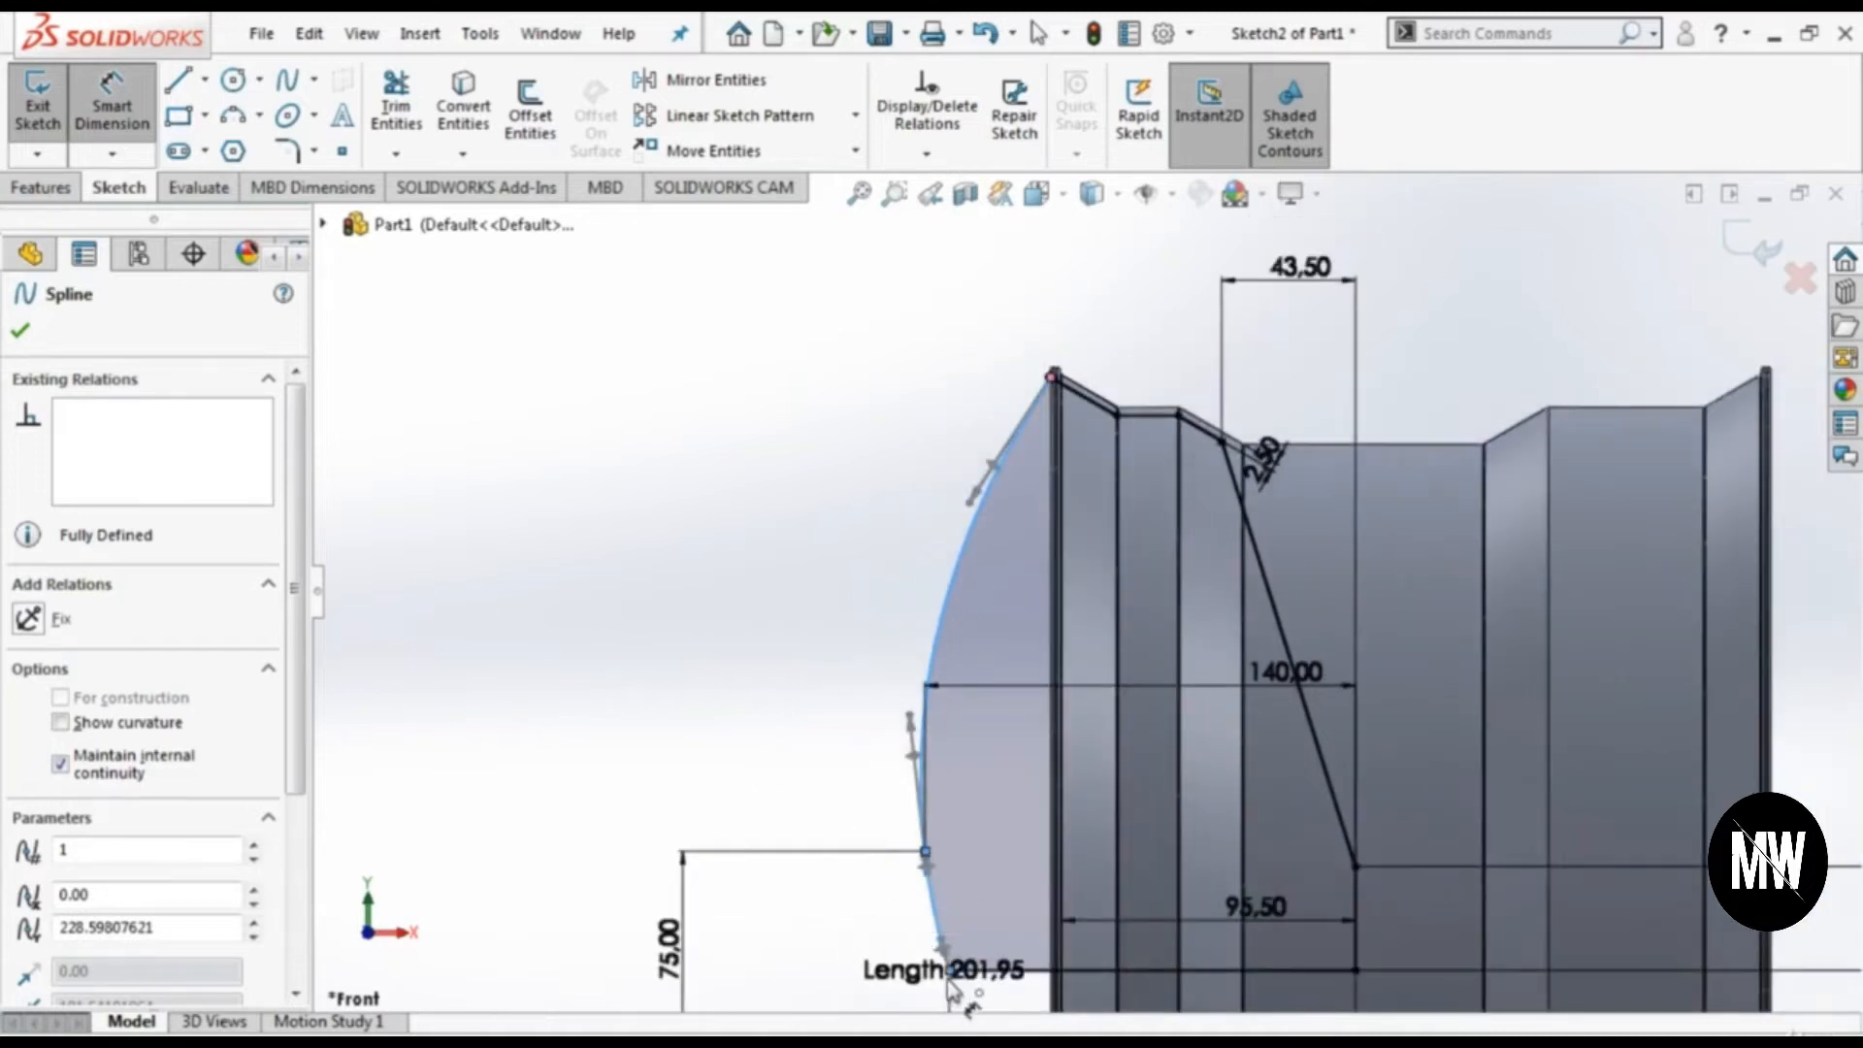
pyautogui.scroll(-2, 1033, 461)
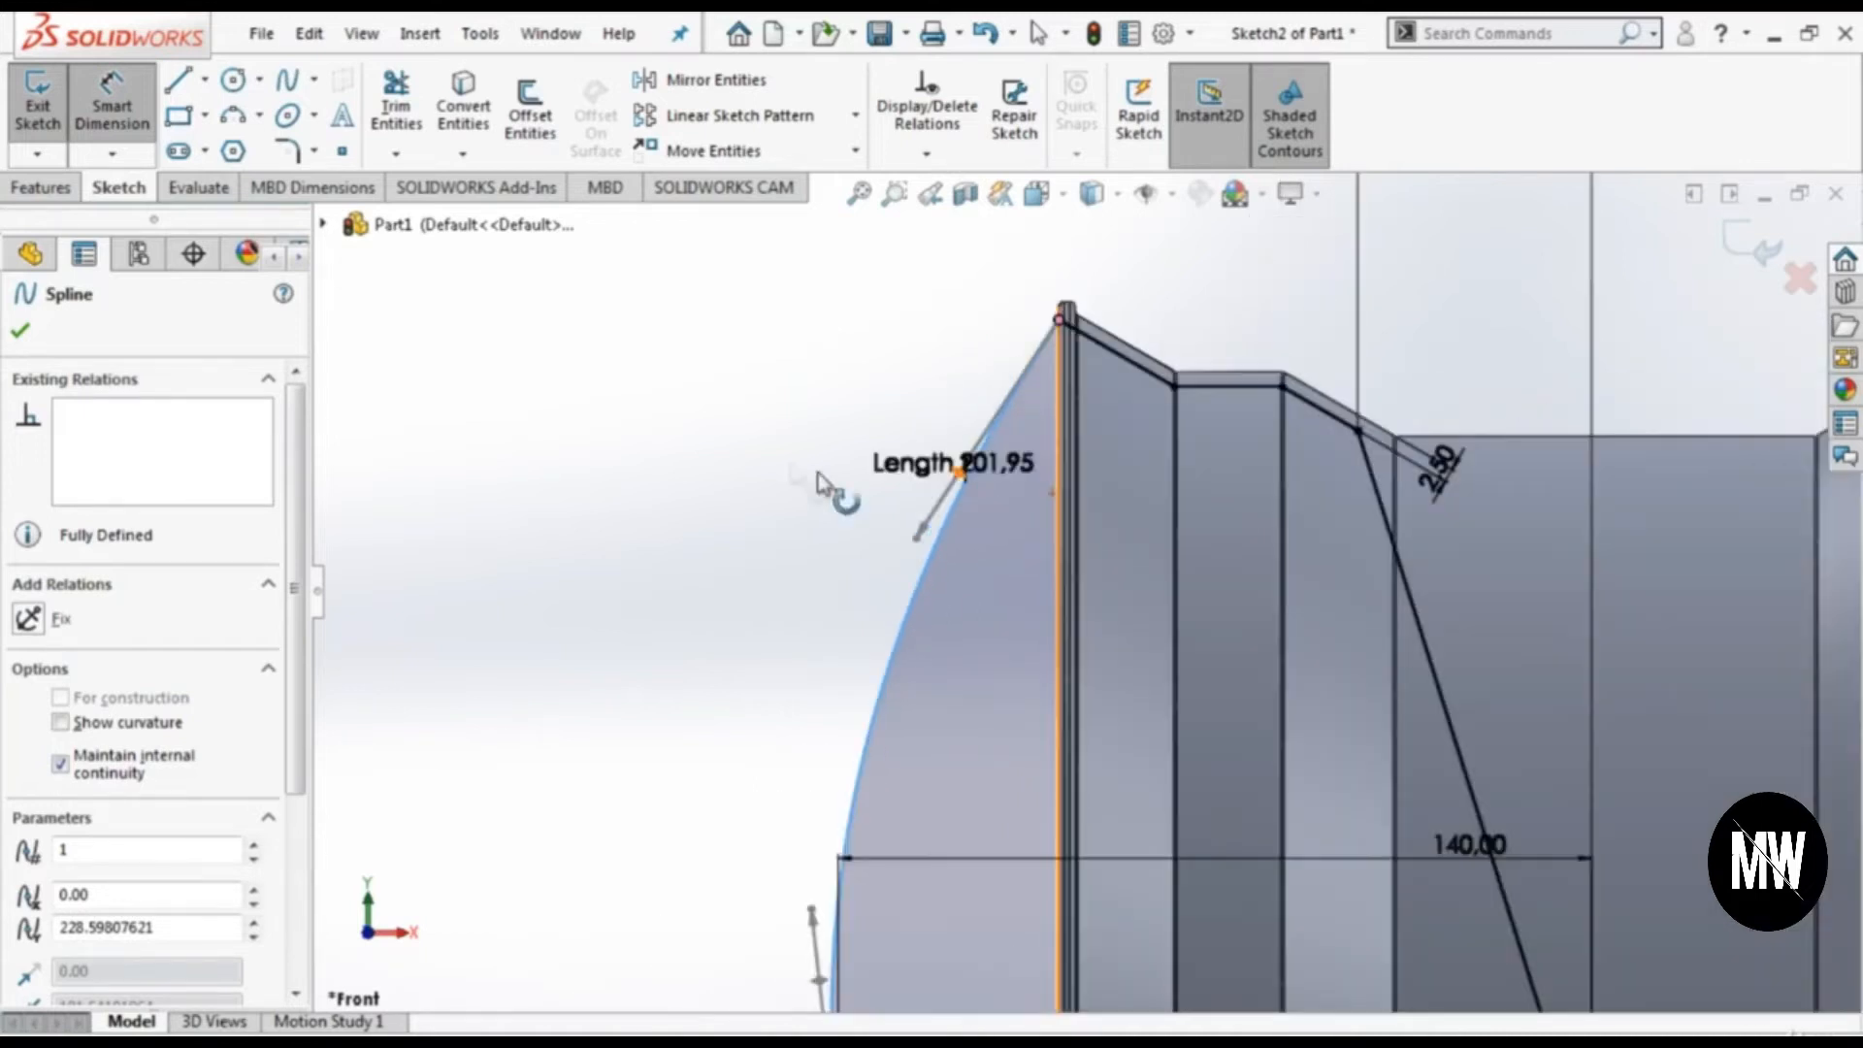
pyautogui.click(125, 120)
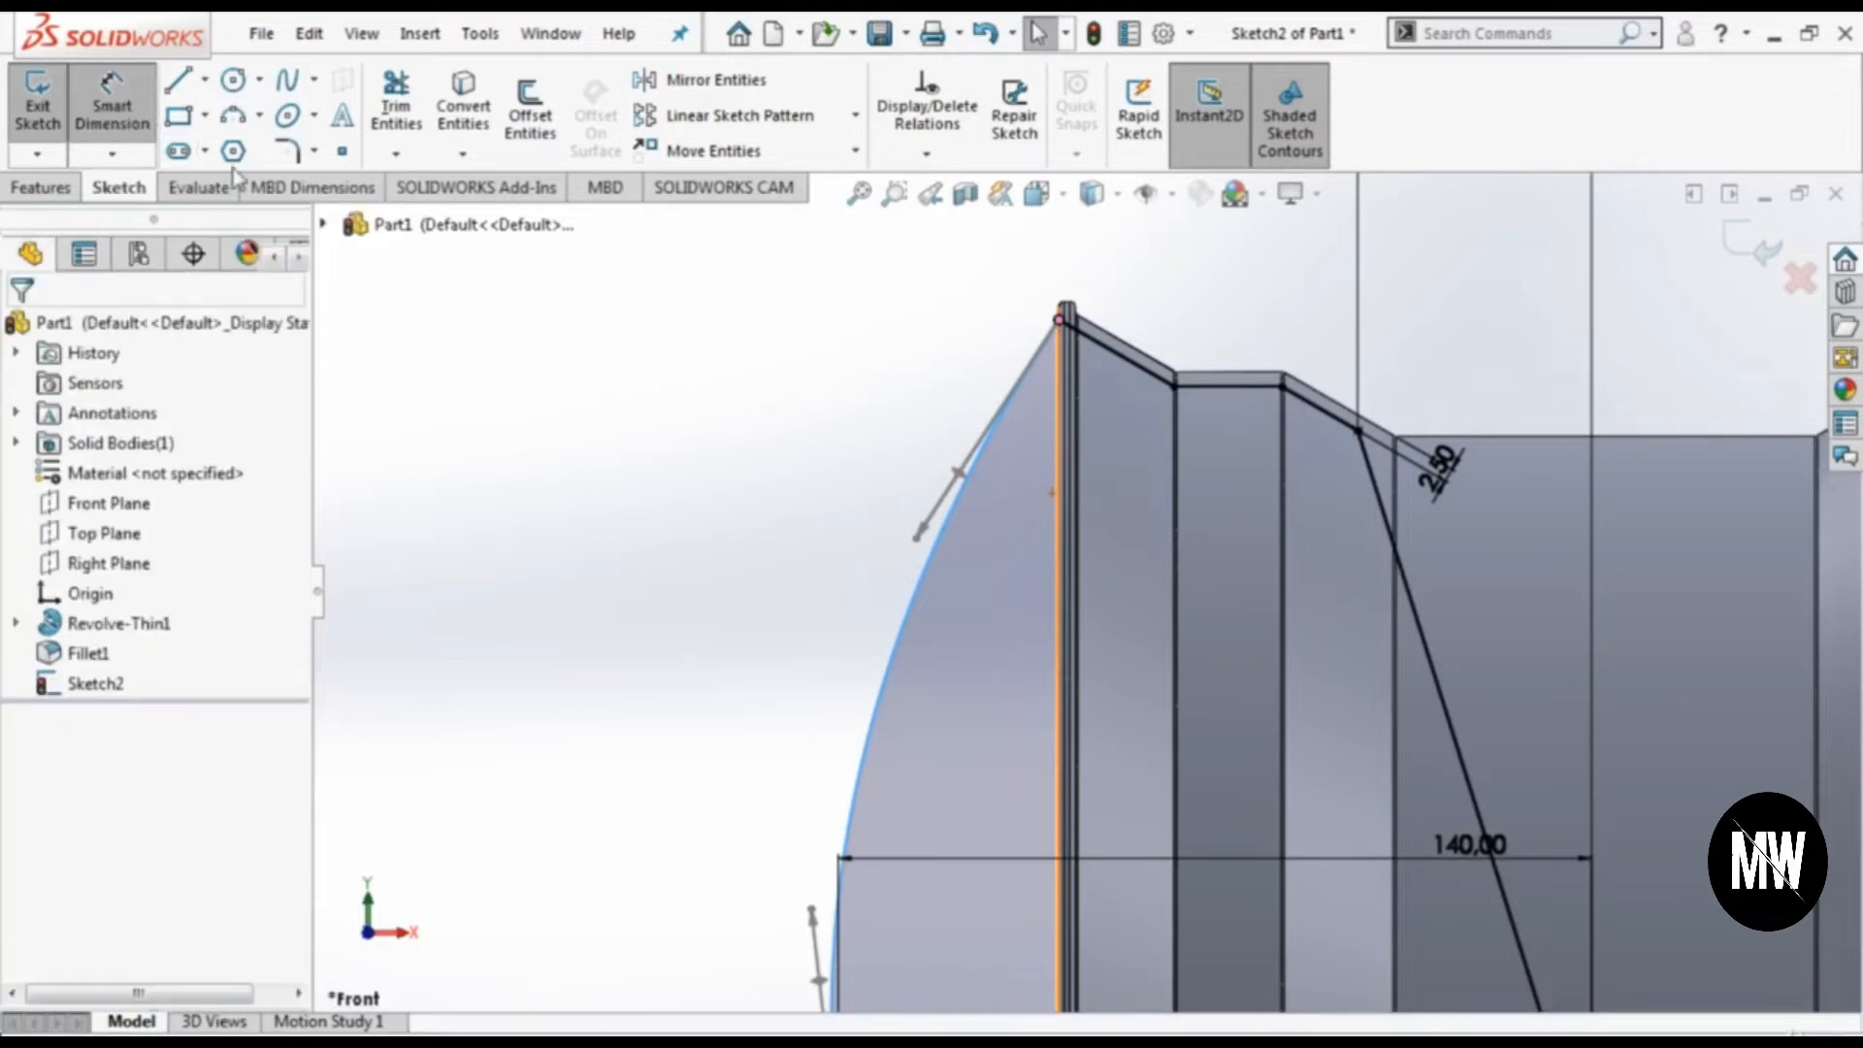
pyautogui.click(968, 497)
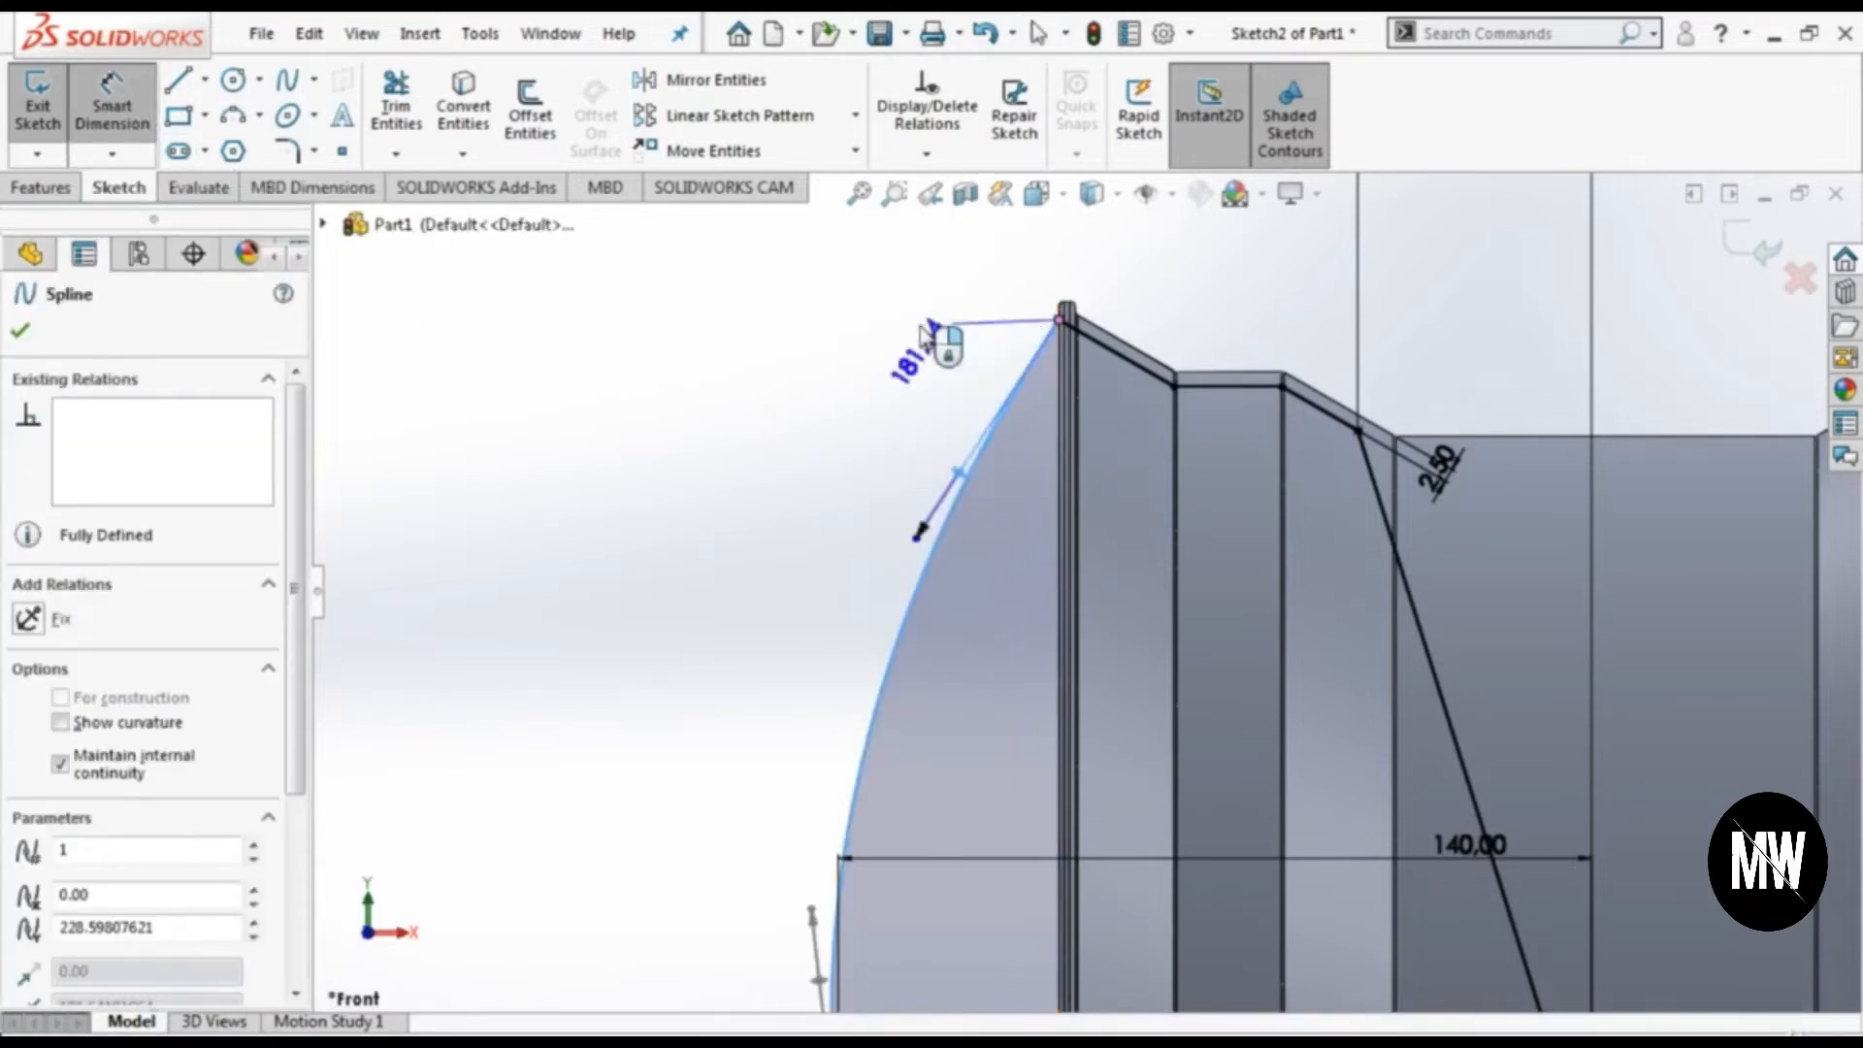
pyautogui.click(873, 300)
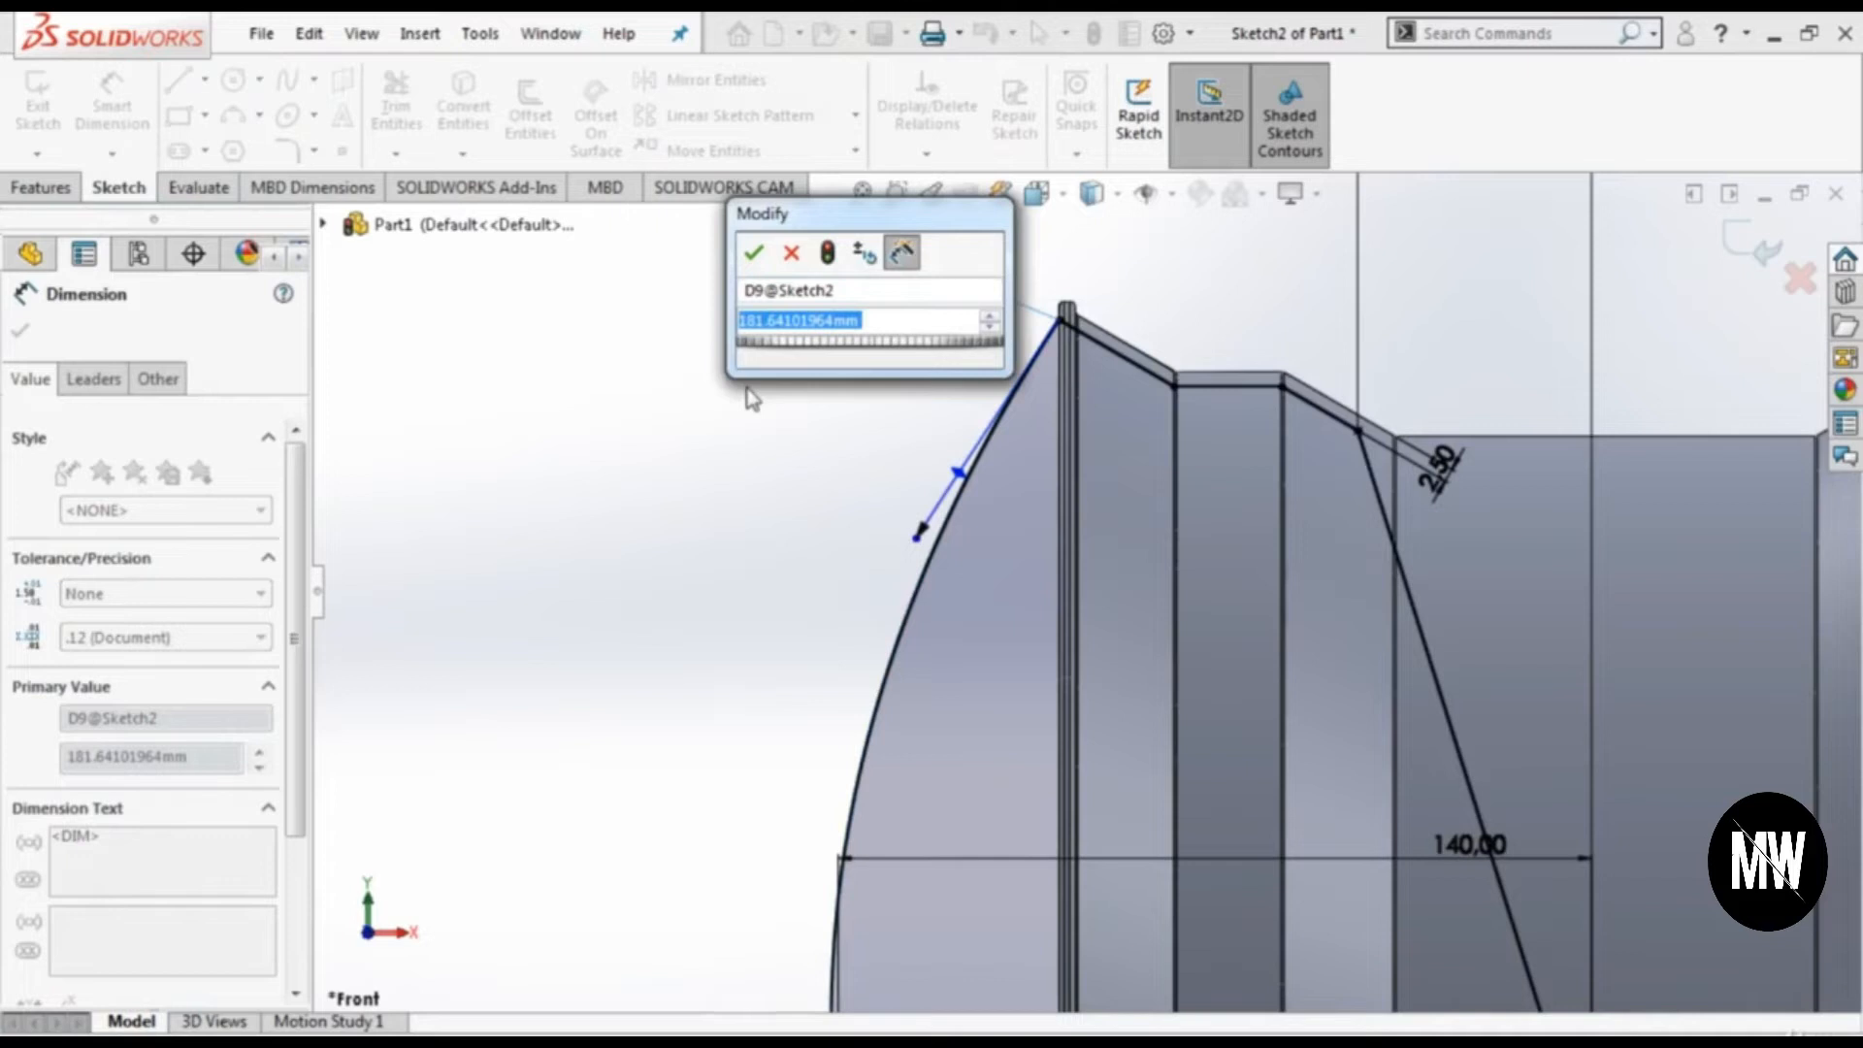
pyautogui.write('198')
pyautogui.press('Return')
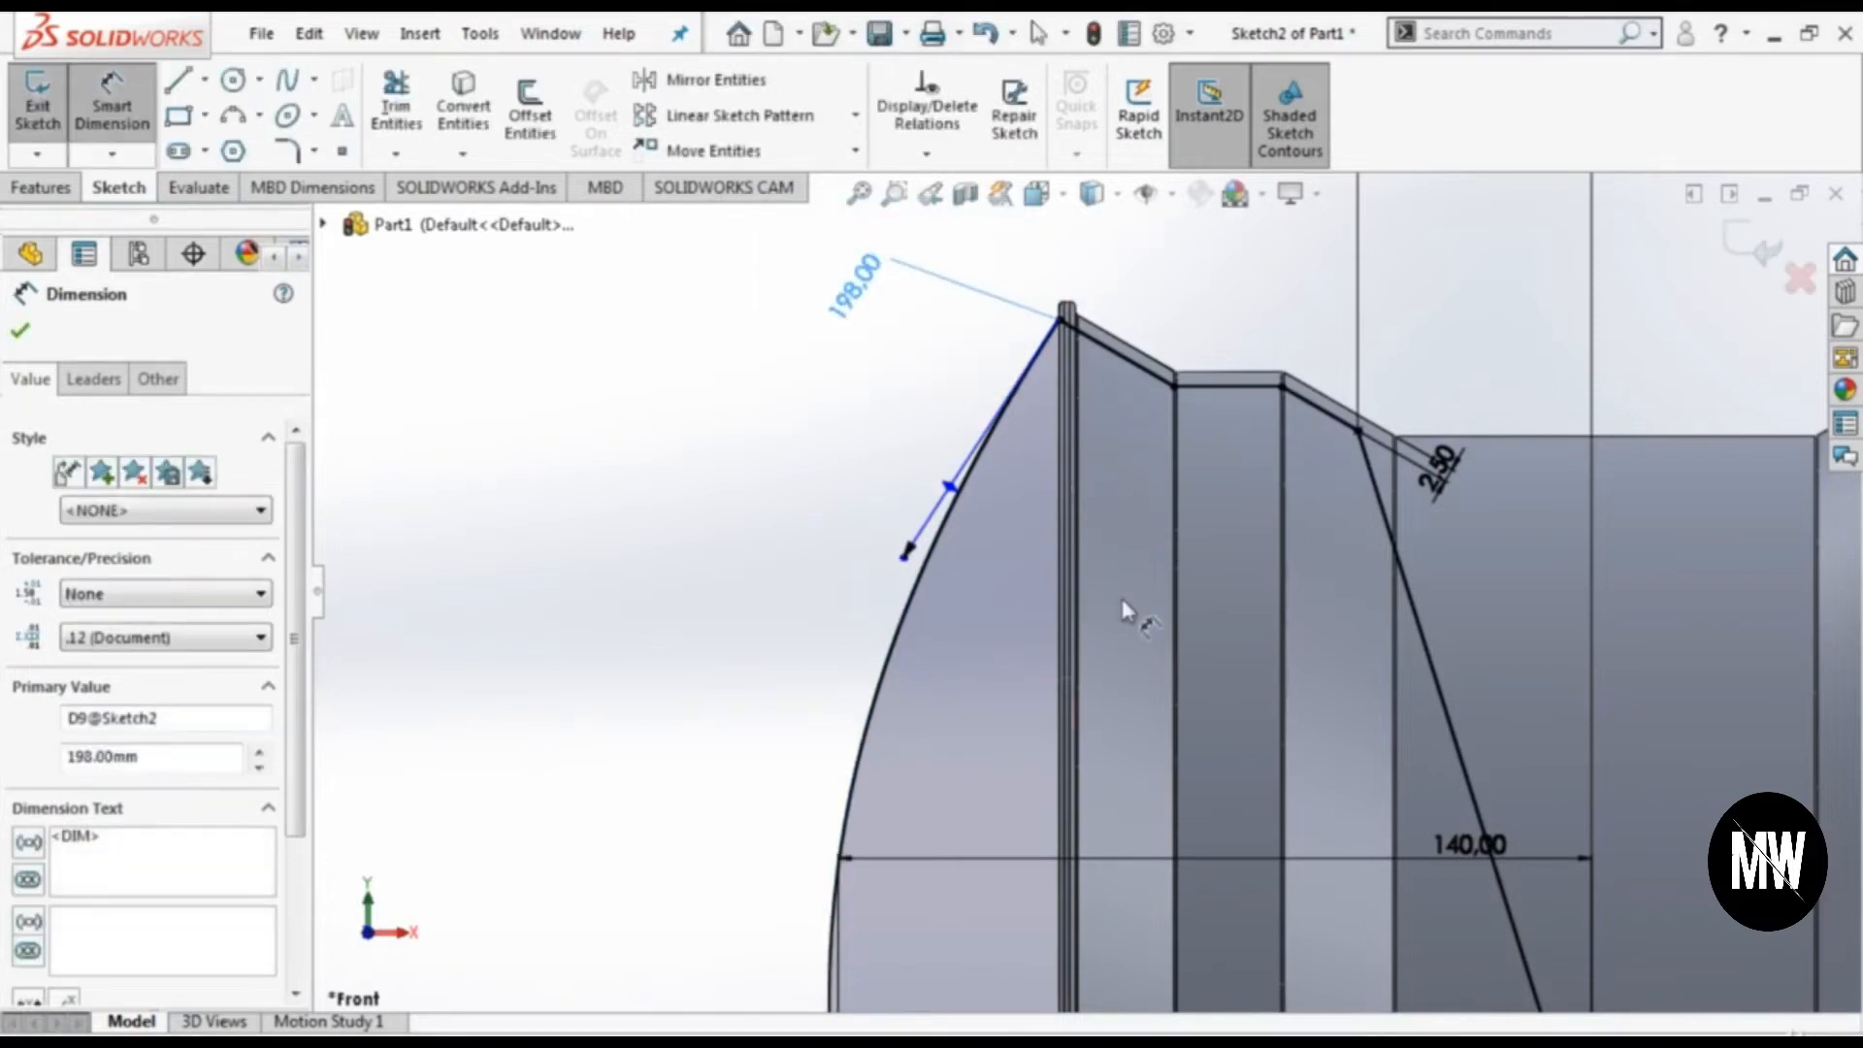
# Step: Set the angle between the outer spline's rim-end tangent handle and the rim's vertical edge to 0°
pyautogui.click(954, 495)
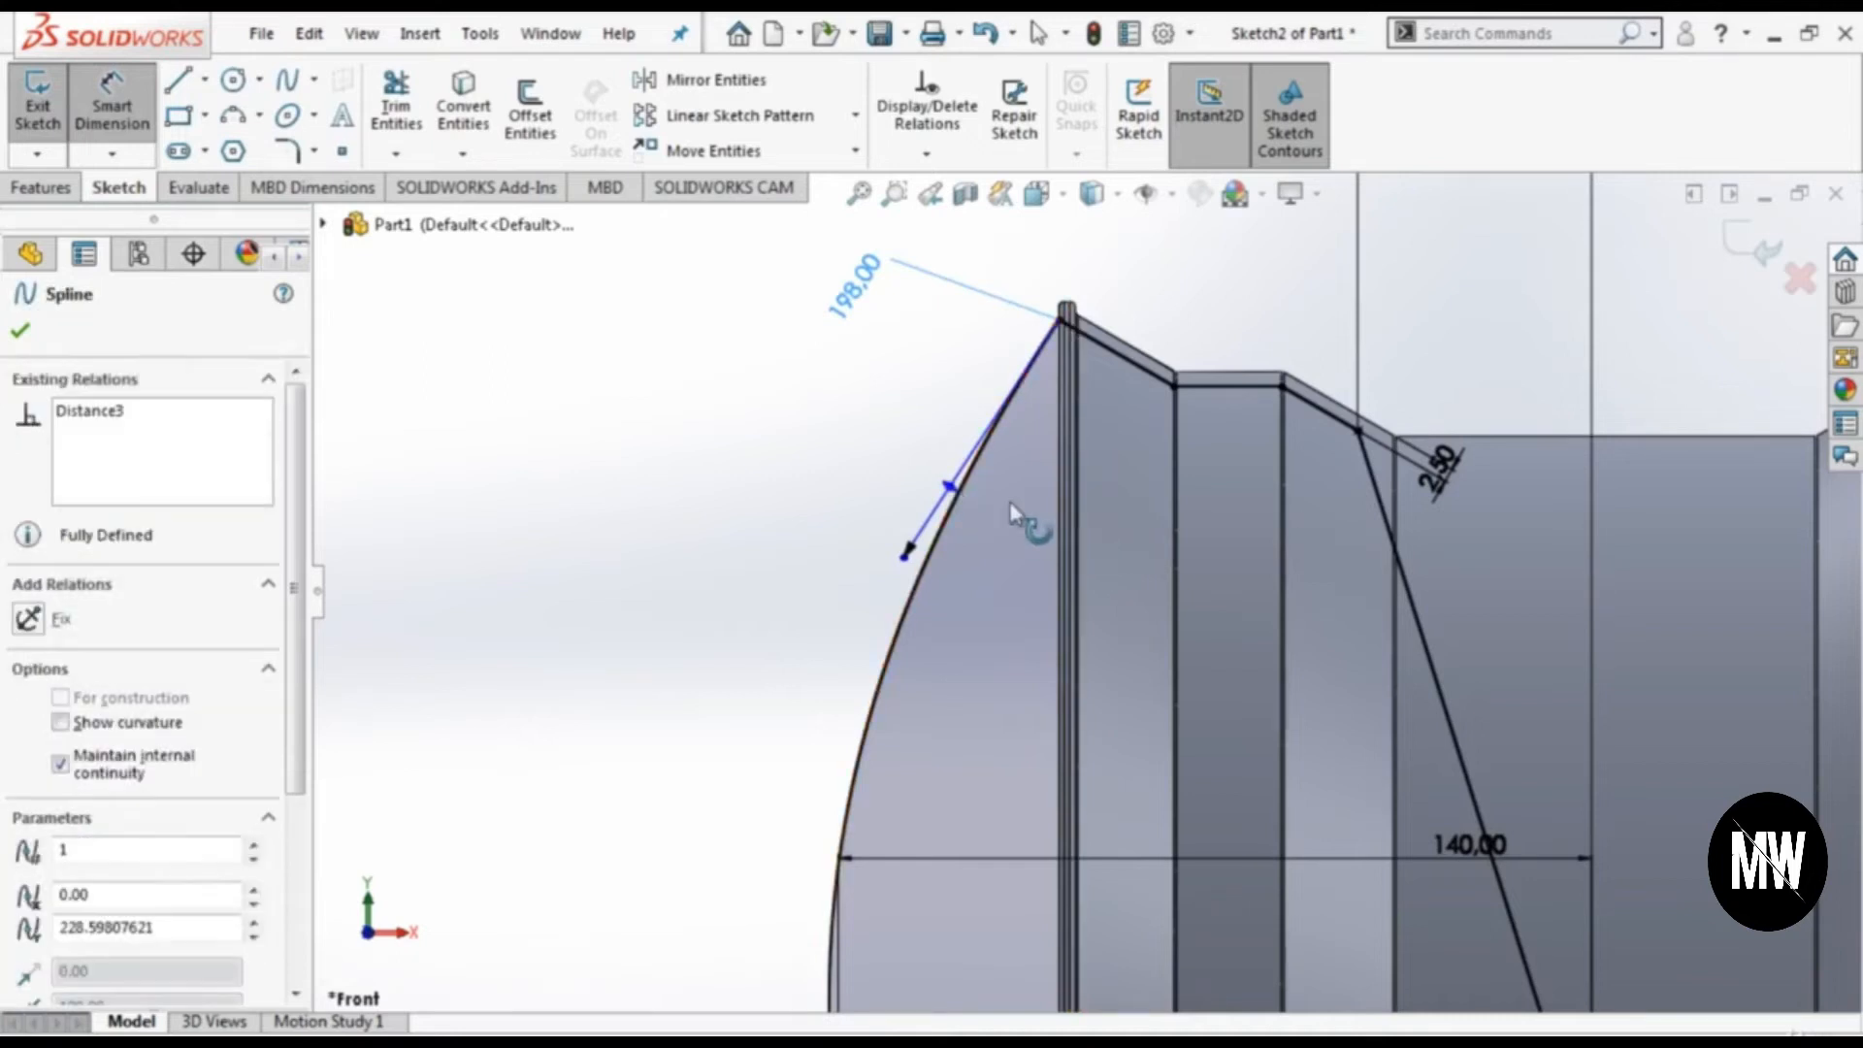
pyautogui.click(1060, 502)
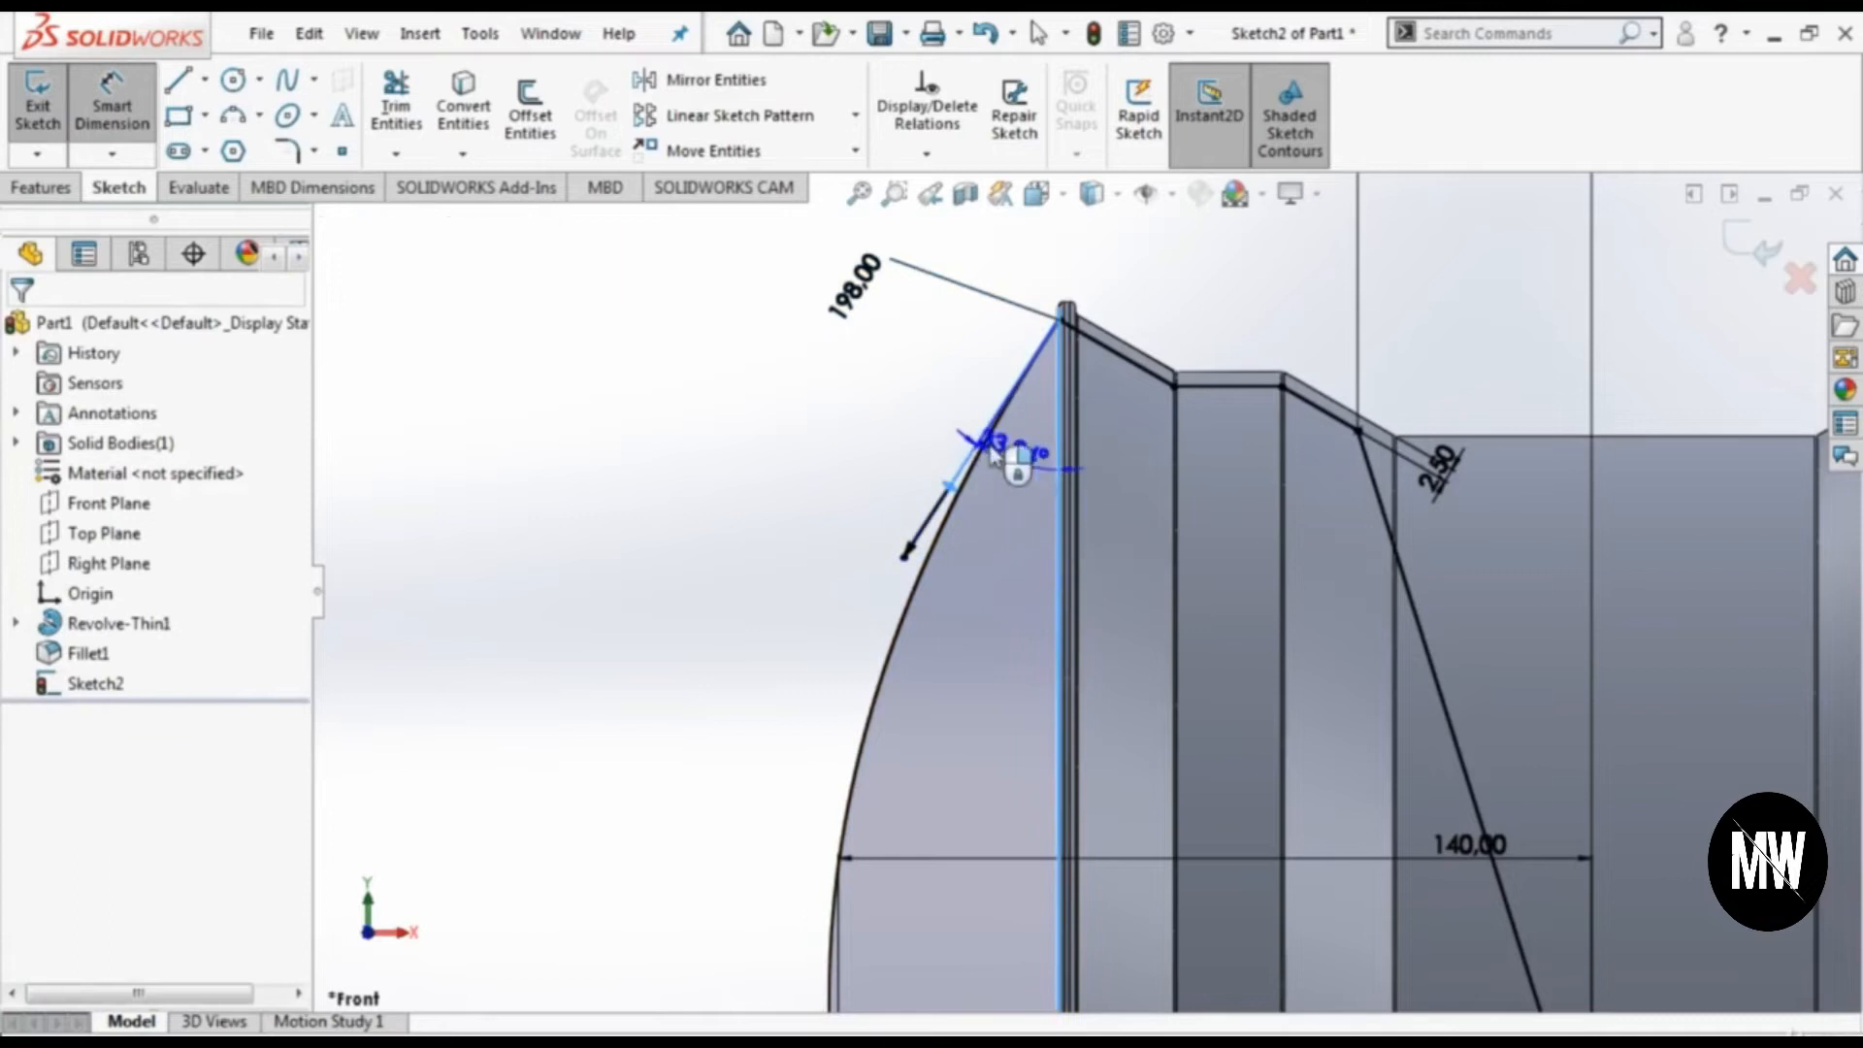
pyautogui.click(1005, 468)
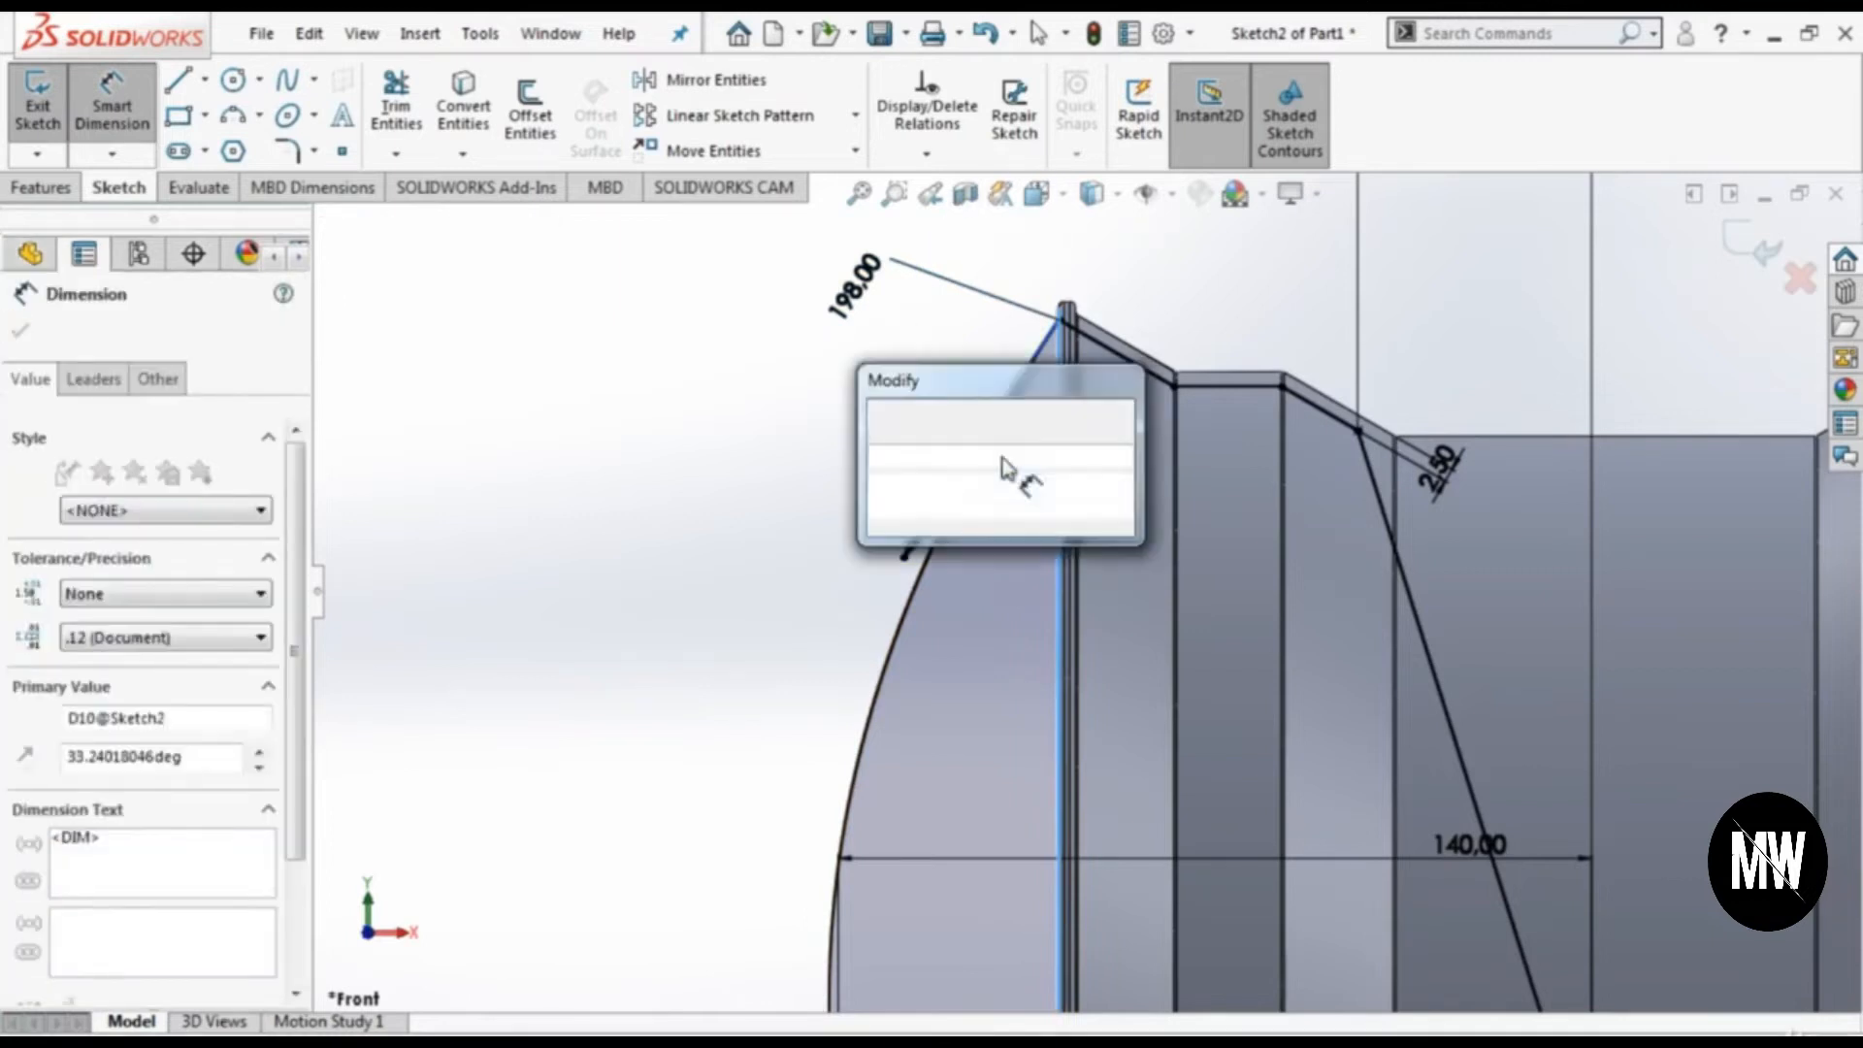
pyautogui.press('Return')
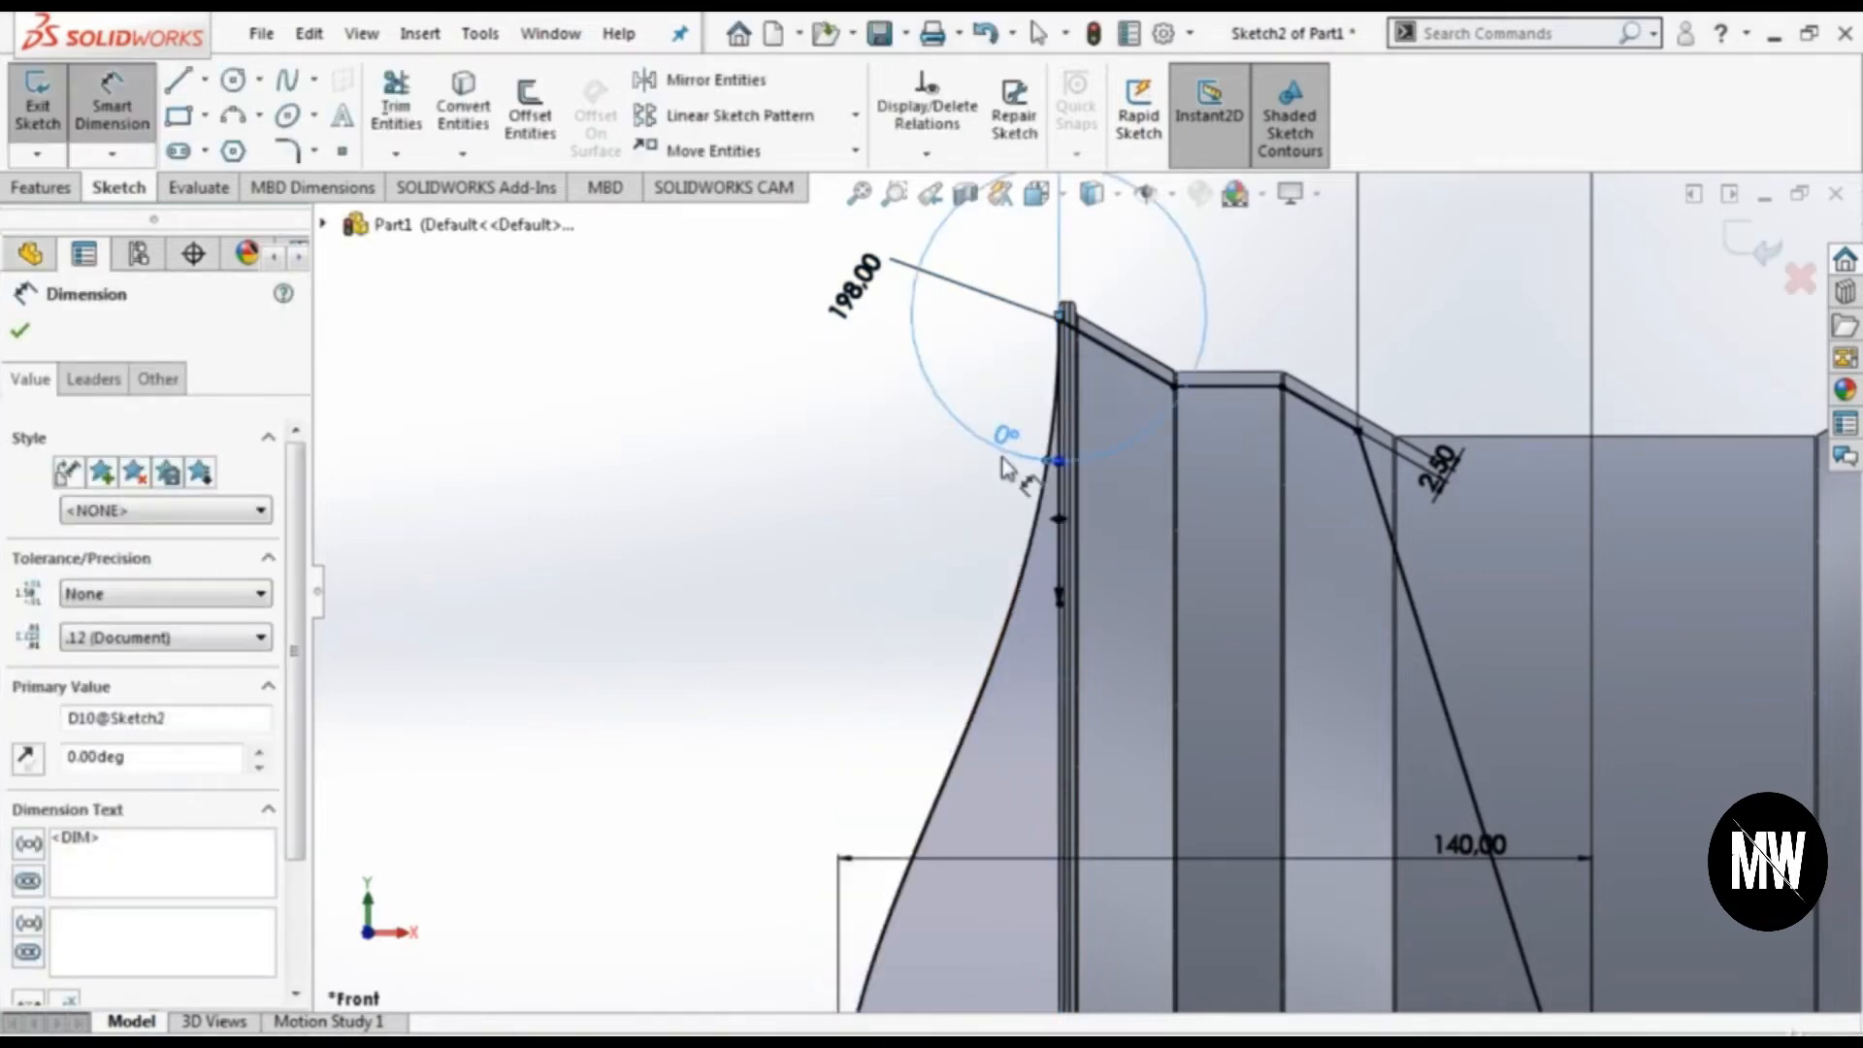
# Step: Dimension the outer spline's tangent handle at the hub end to a tangency length of 47 mm
pyautogui.scroll(-3, 1036, 960)
pyautogui.scroll(4, 1038, 961)
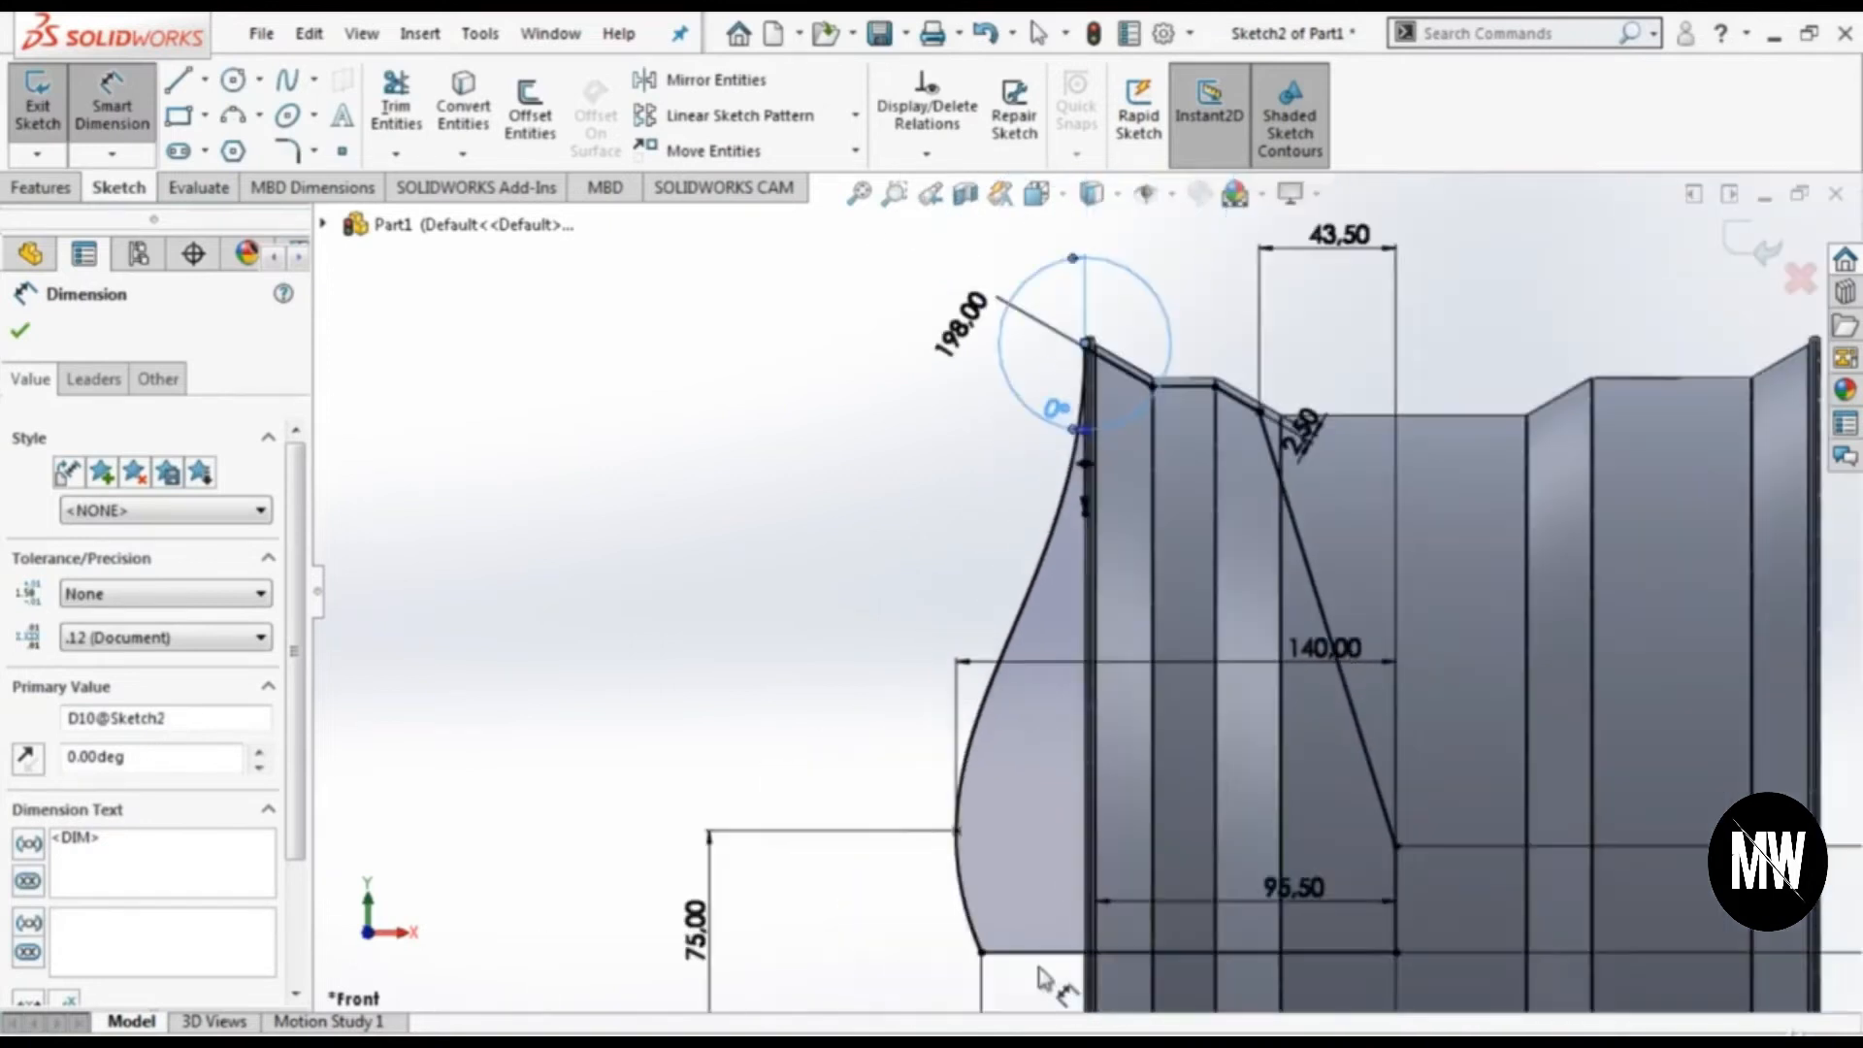
pyautogui.scroll(-5, 1052, 879)
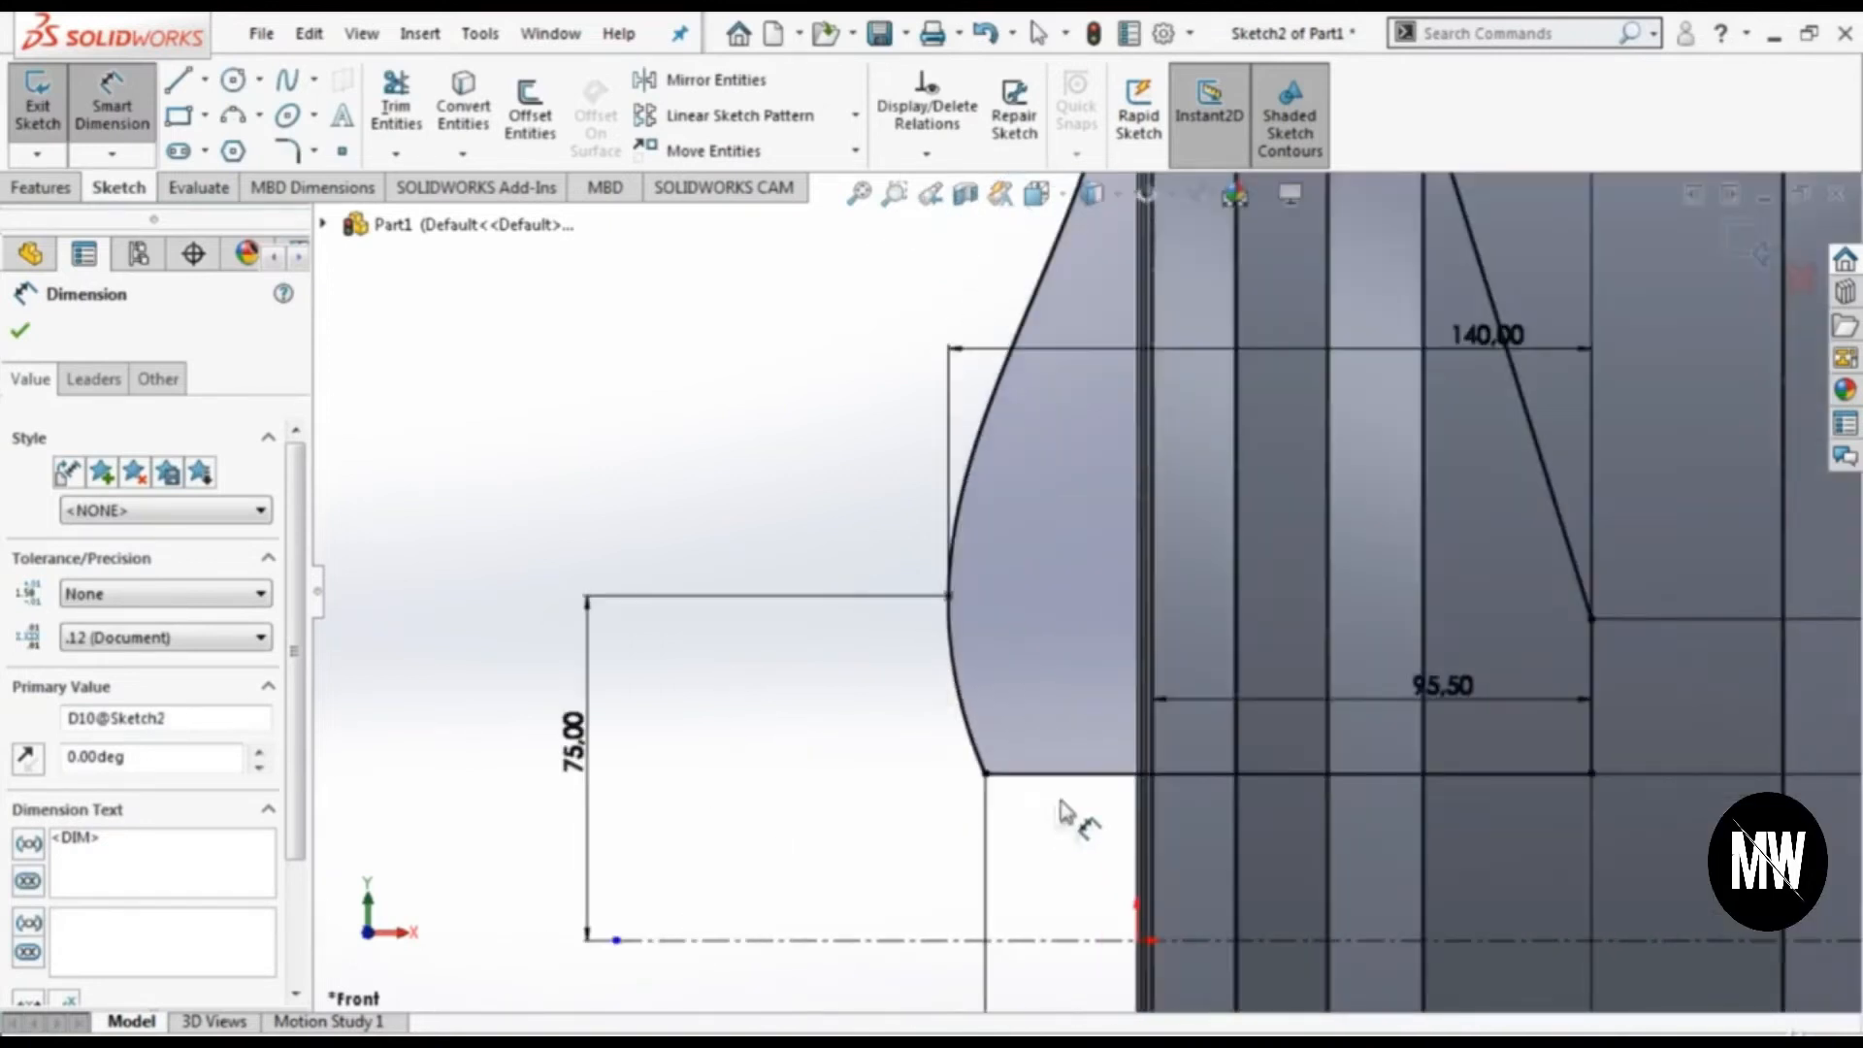
pyautogui.scroll(-2, 1064, 813)
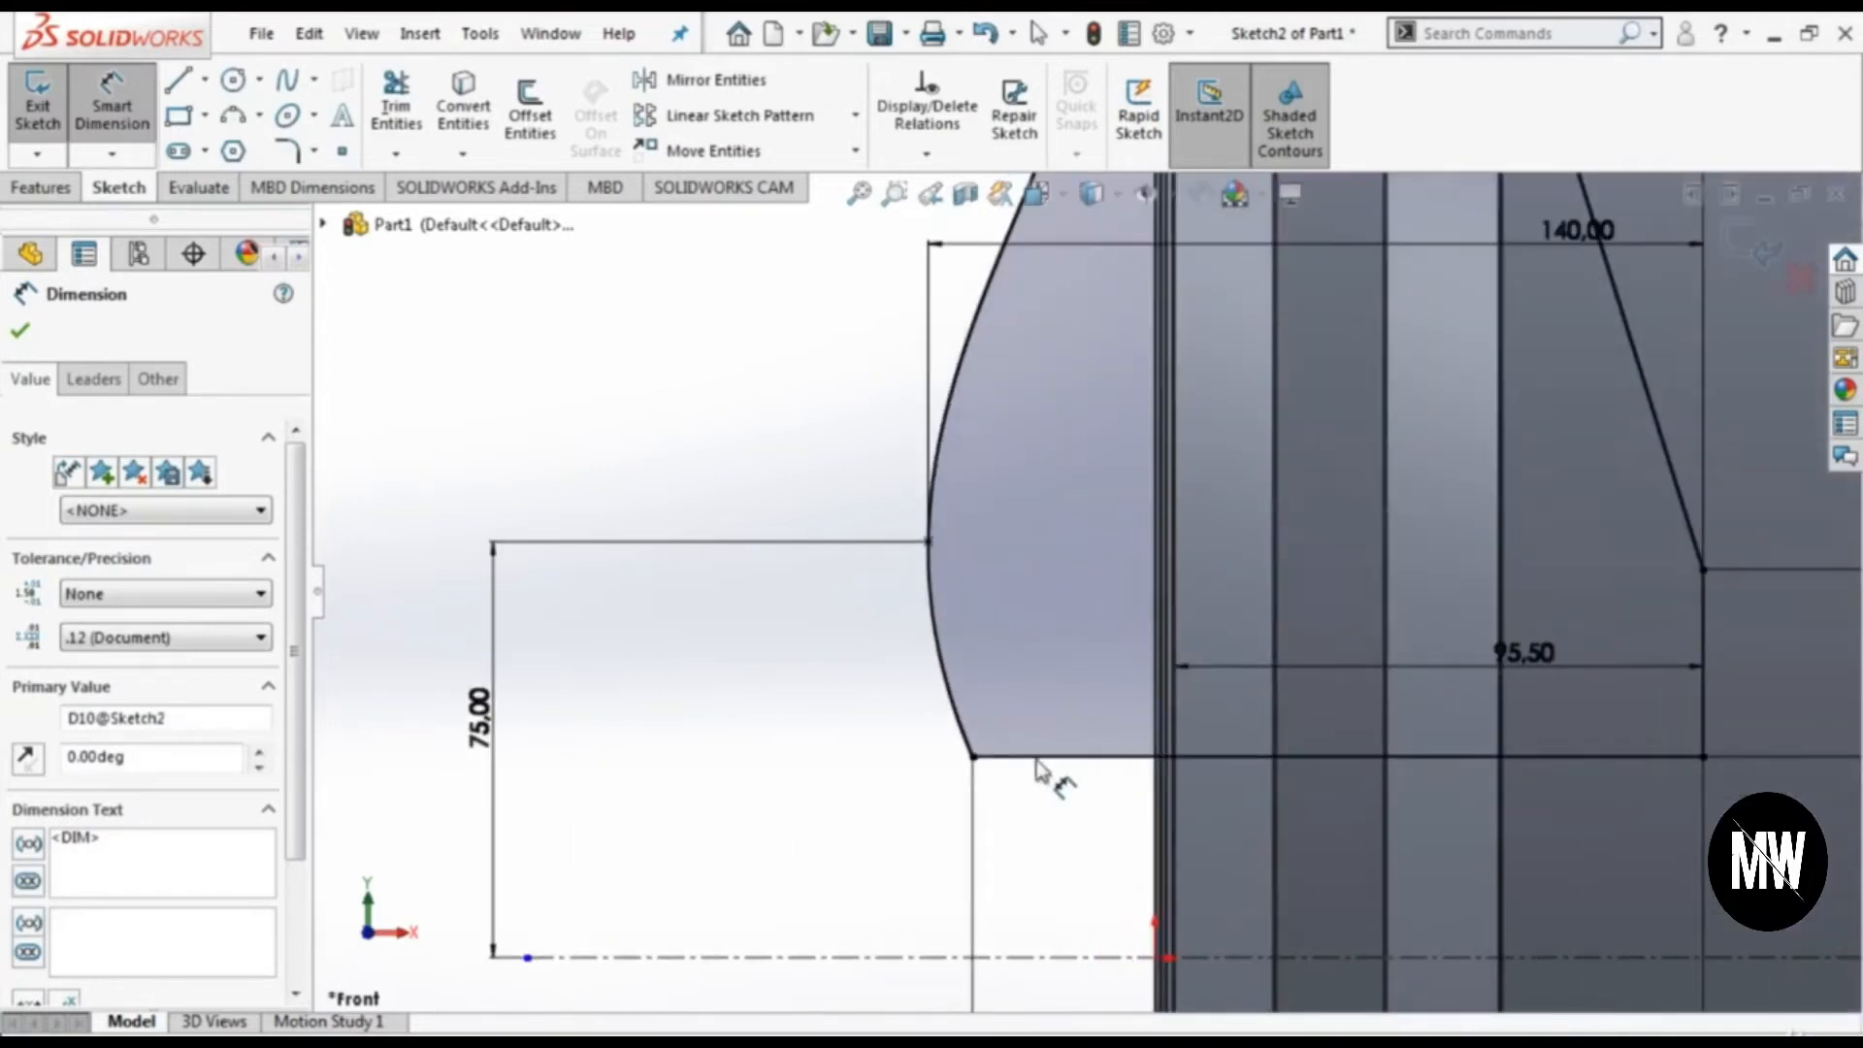
pyautogui.click(957, 708)
pyautogui.moveTo(957, 714); pyautogui.dragTo(815, 820)
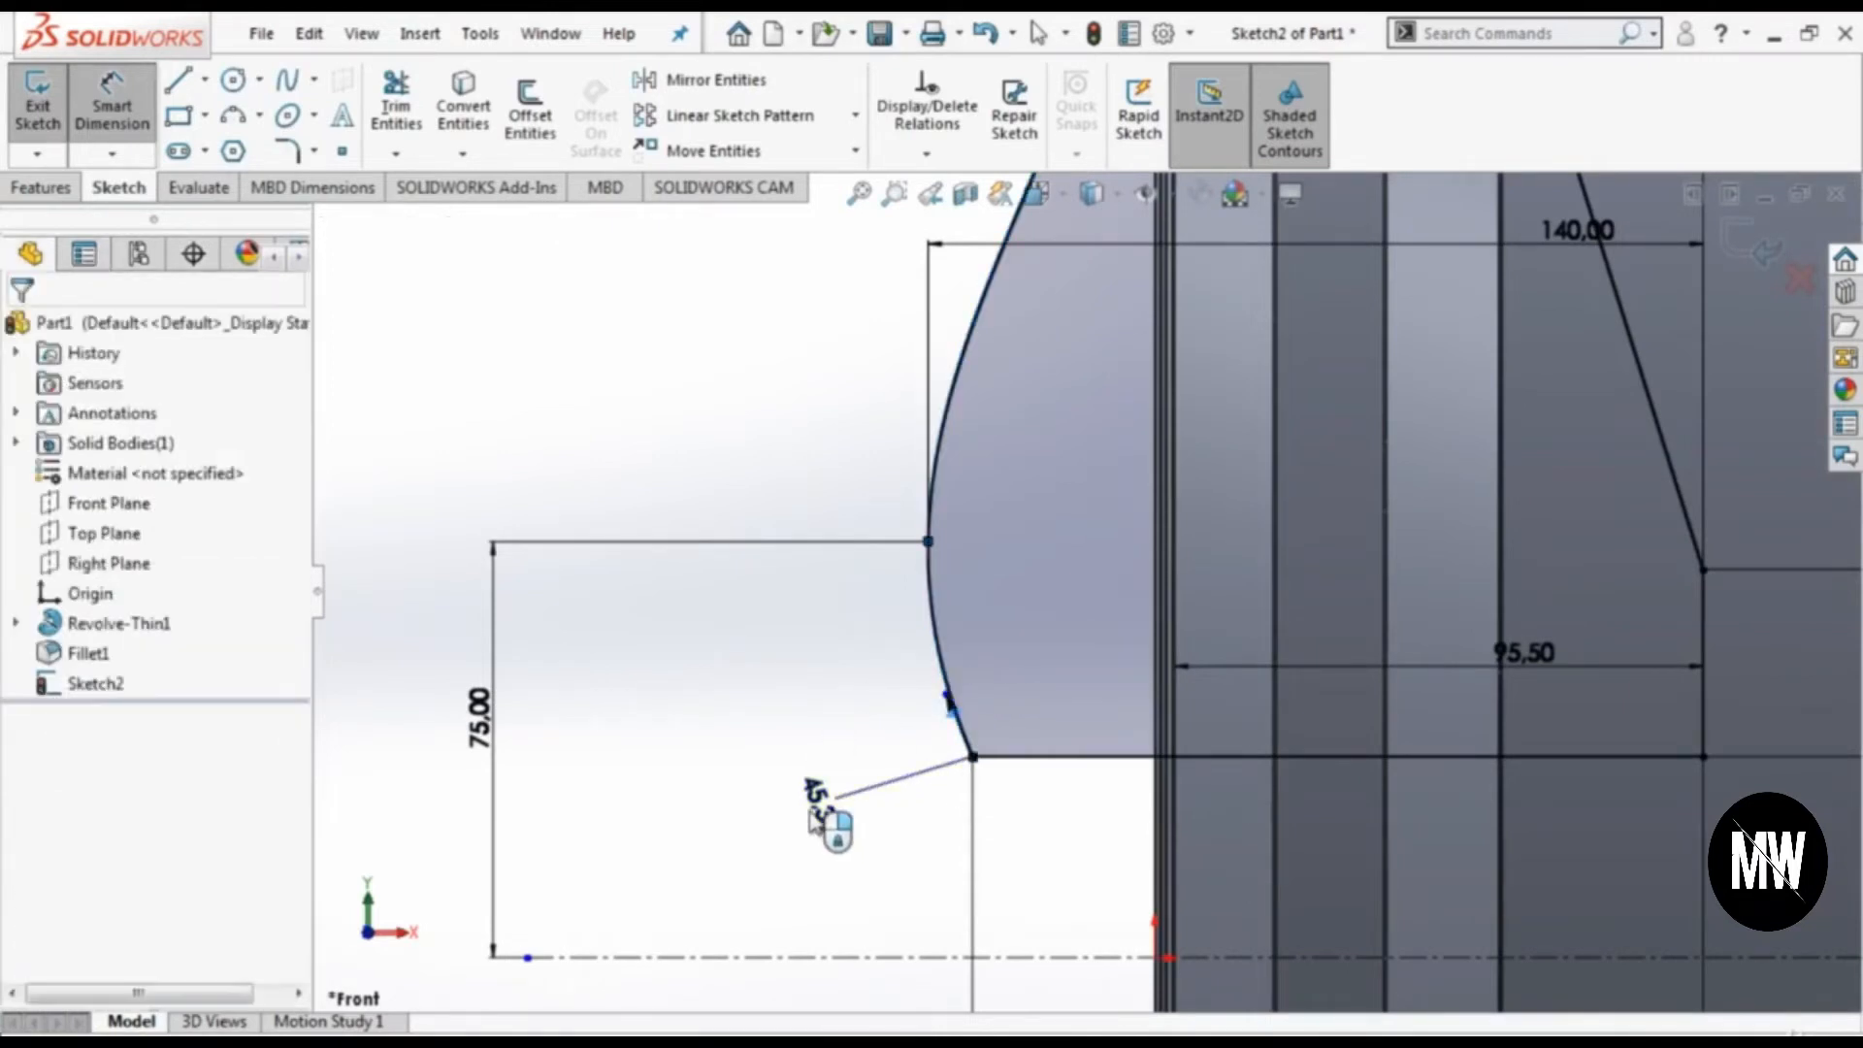
pyautogui.click(811, 816)
pyautogui.write('47')
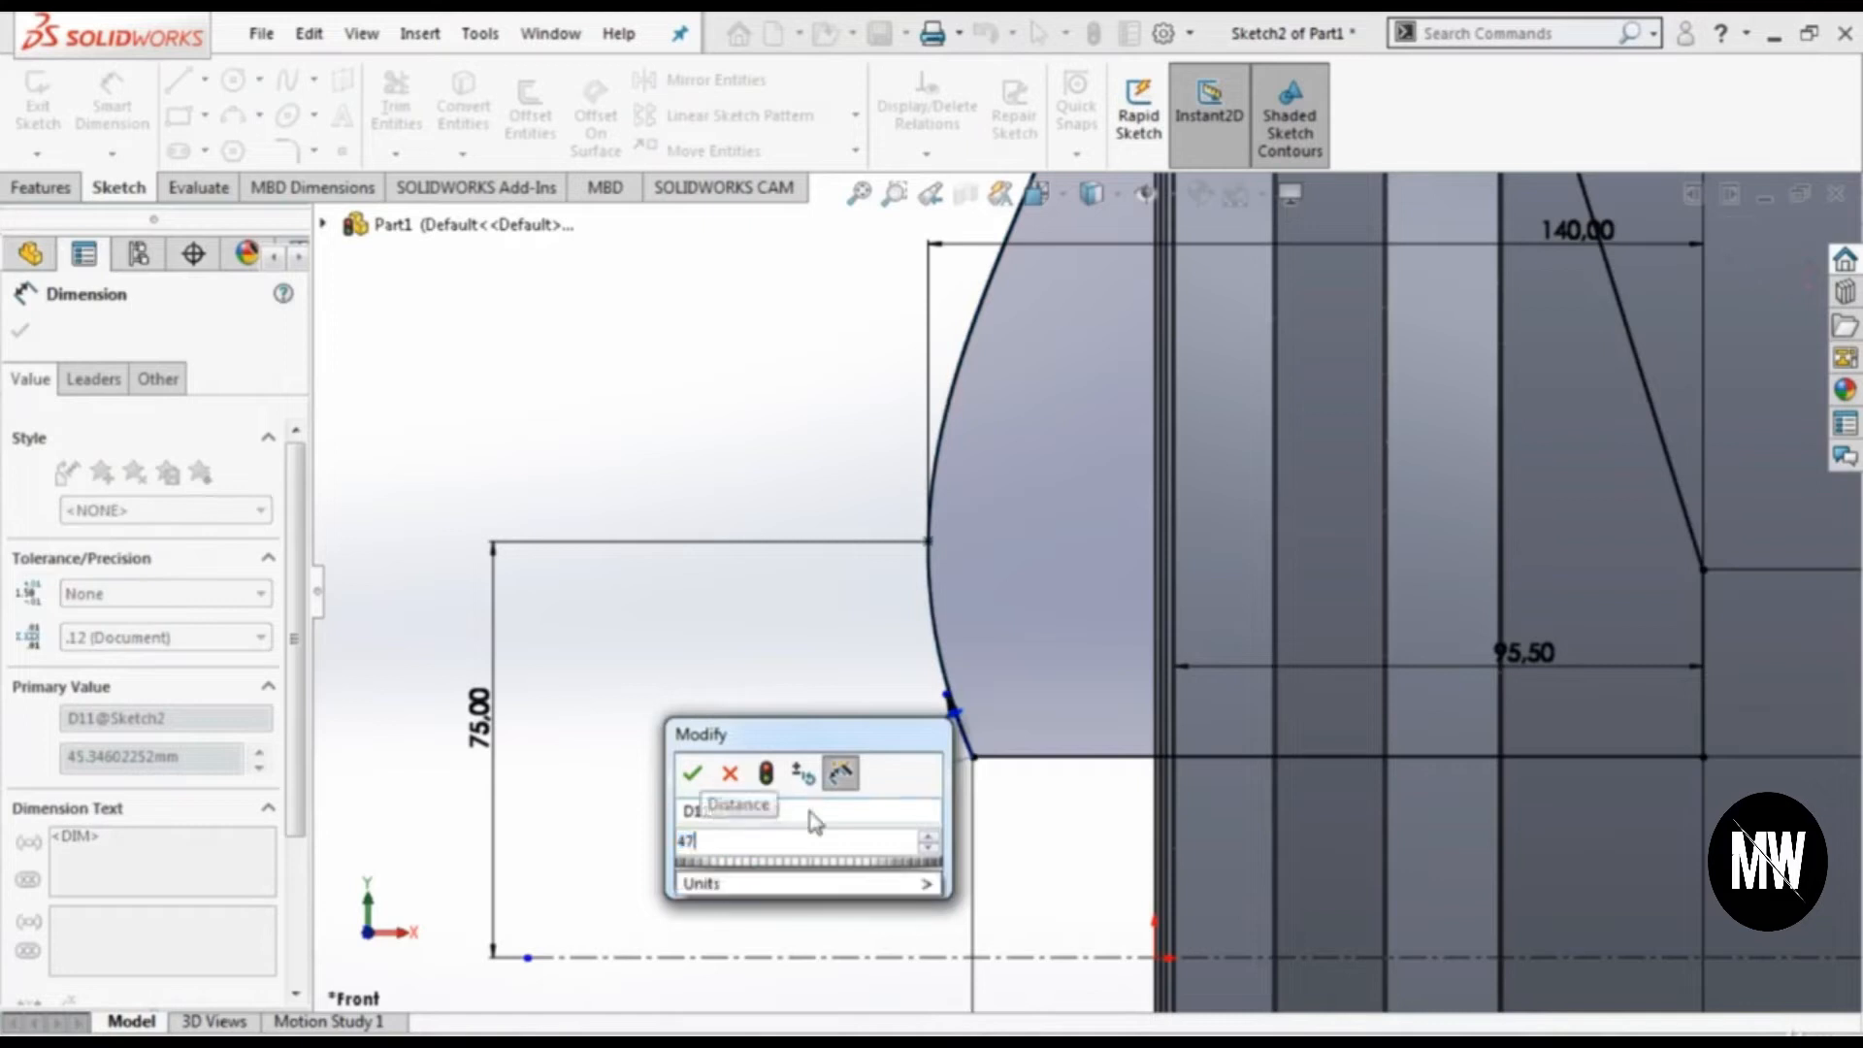
pyautogui.press('Return')
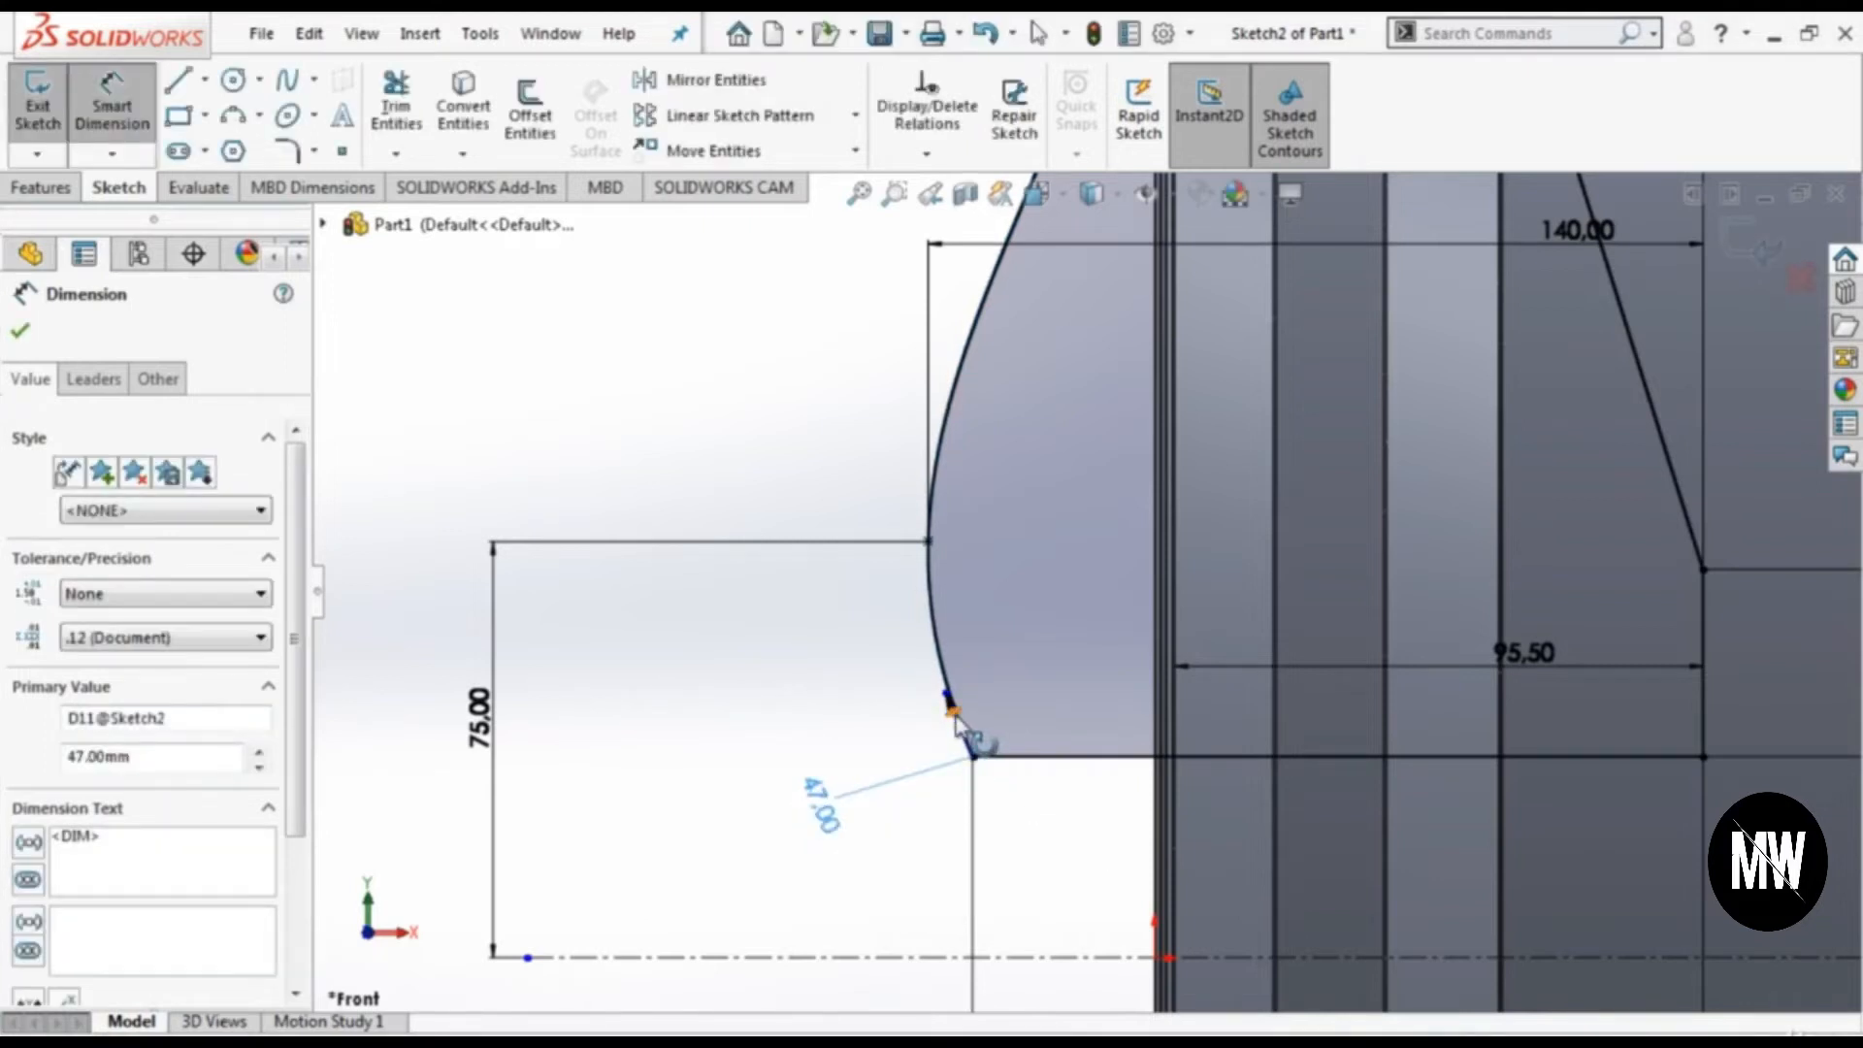
# Step: Set the angle between the outer spline's hub-end tangent handle and the rim's vertical edge to 13.7°
pyautogui.click(954, 715)
pyautogui.click(1154, 730)
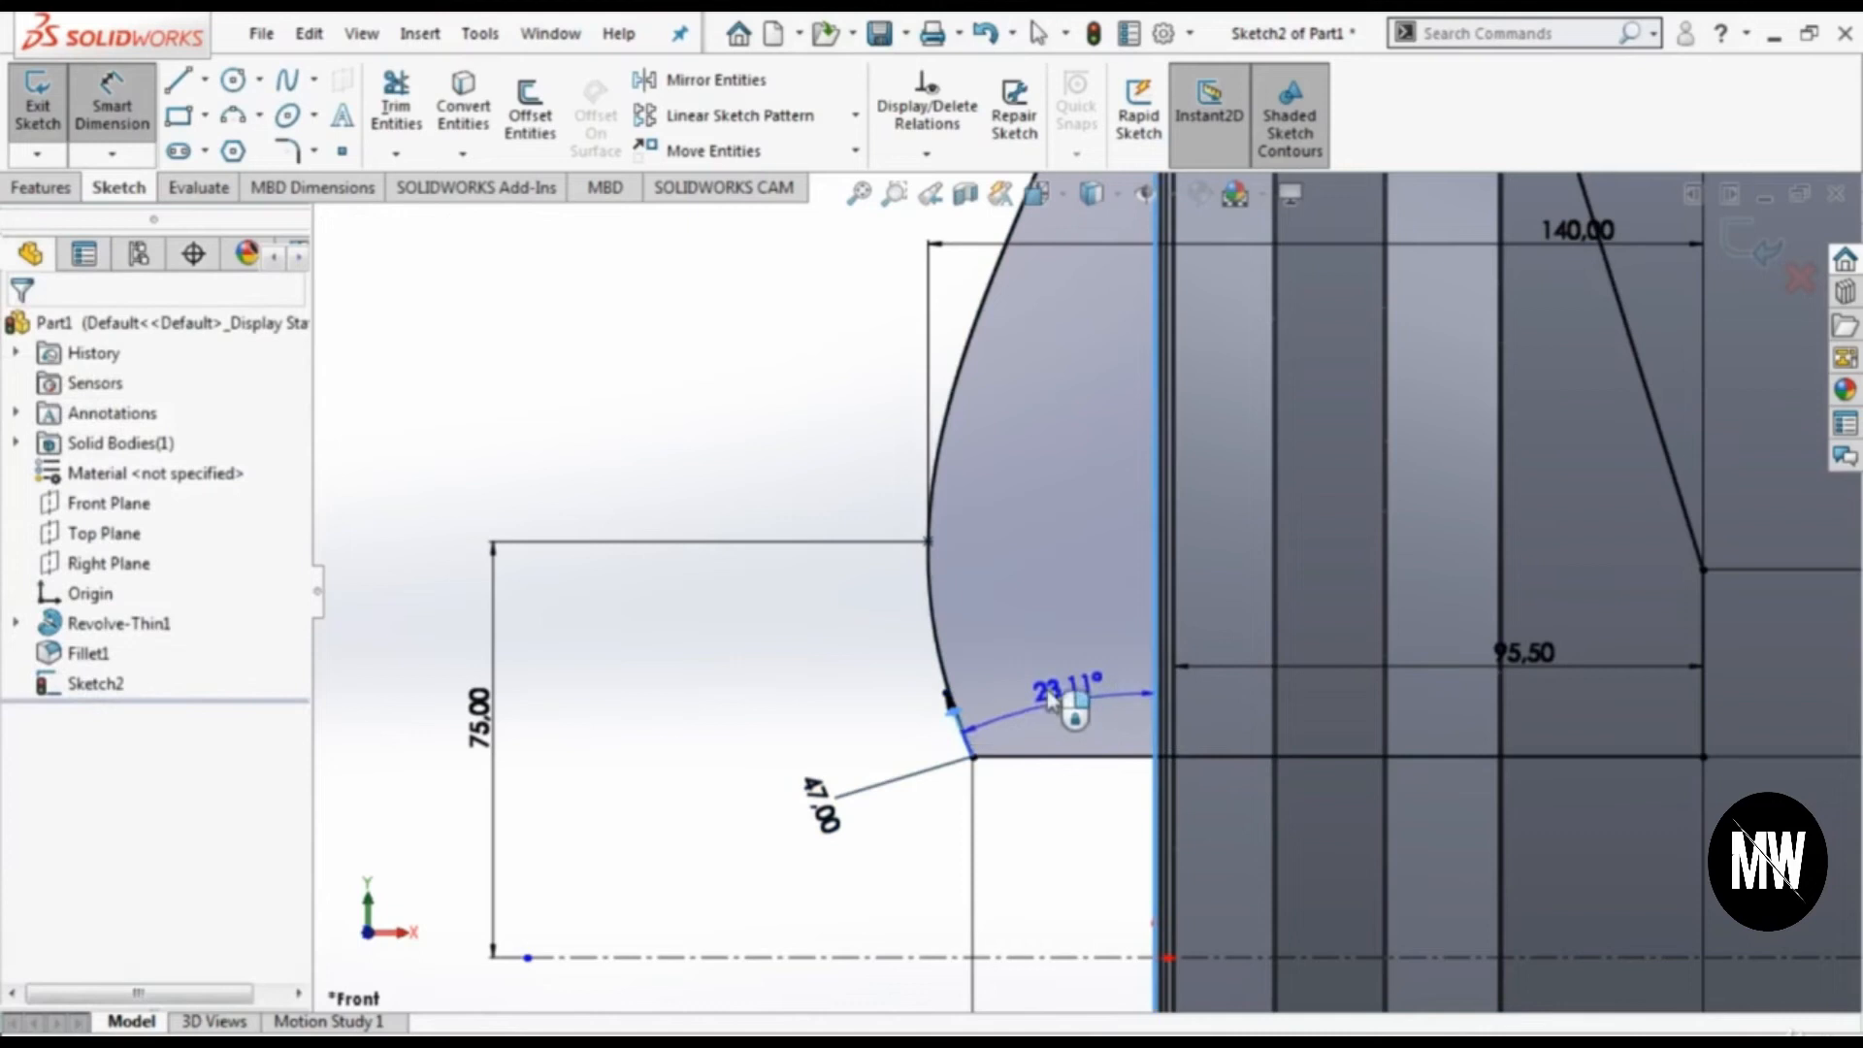
pyautogui.click(1050, 698)
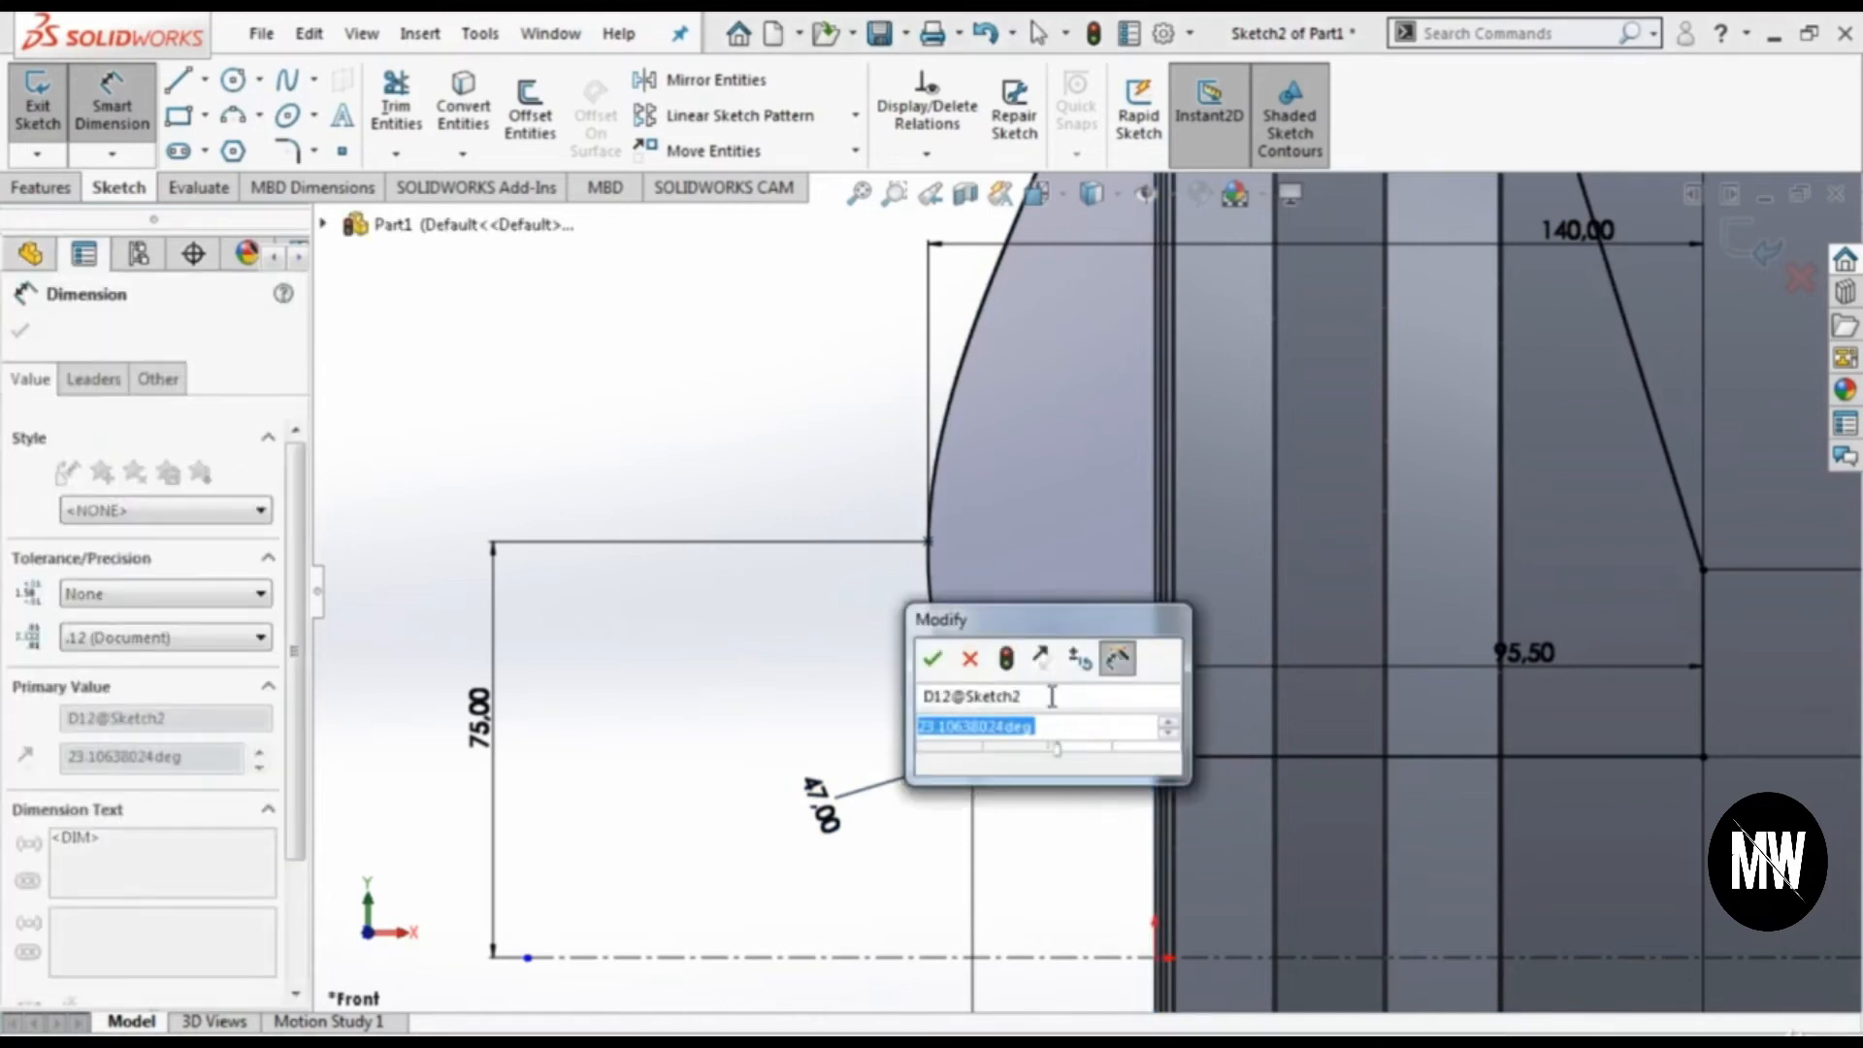
pyautogui.write('13.7')
pyautogui.press('Return')
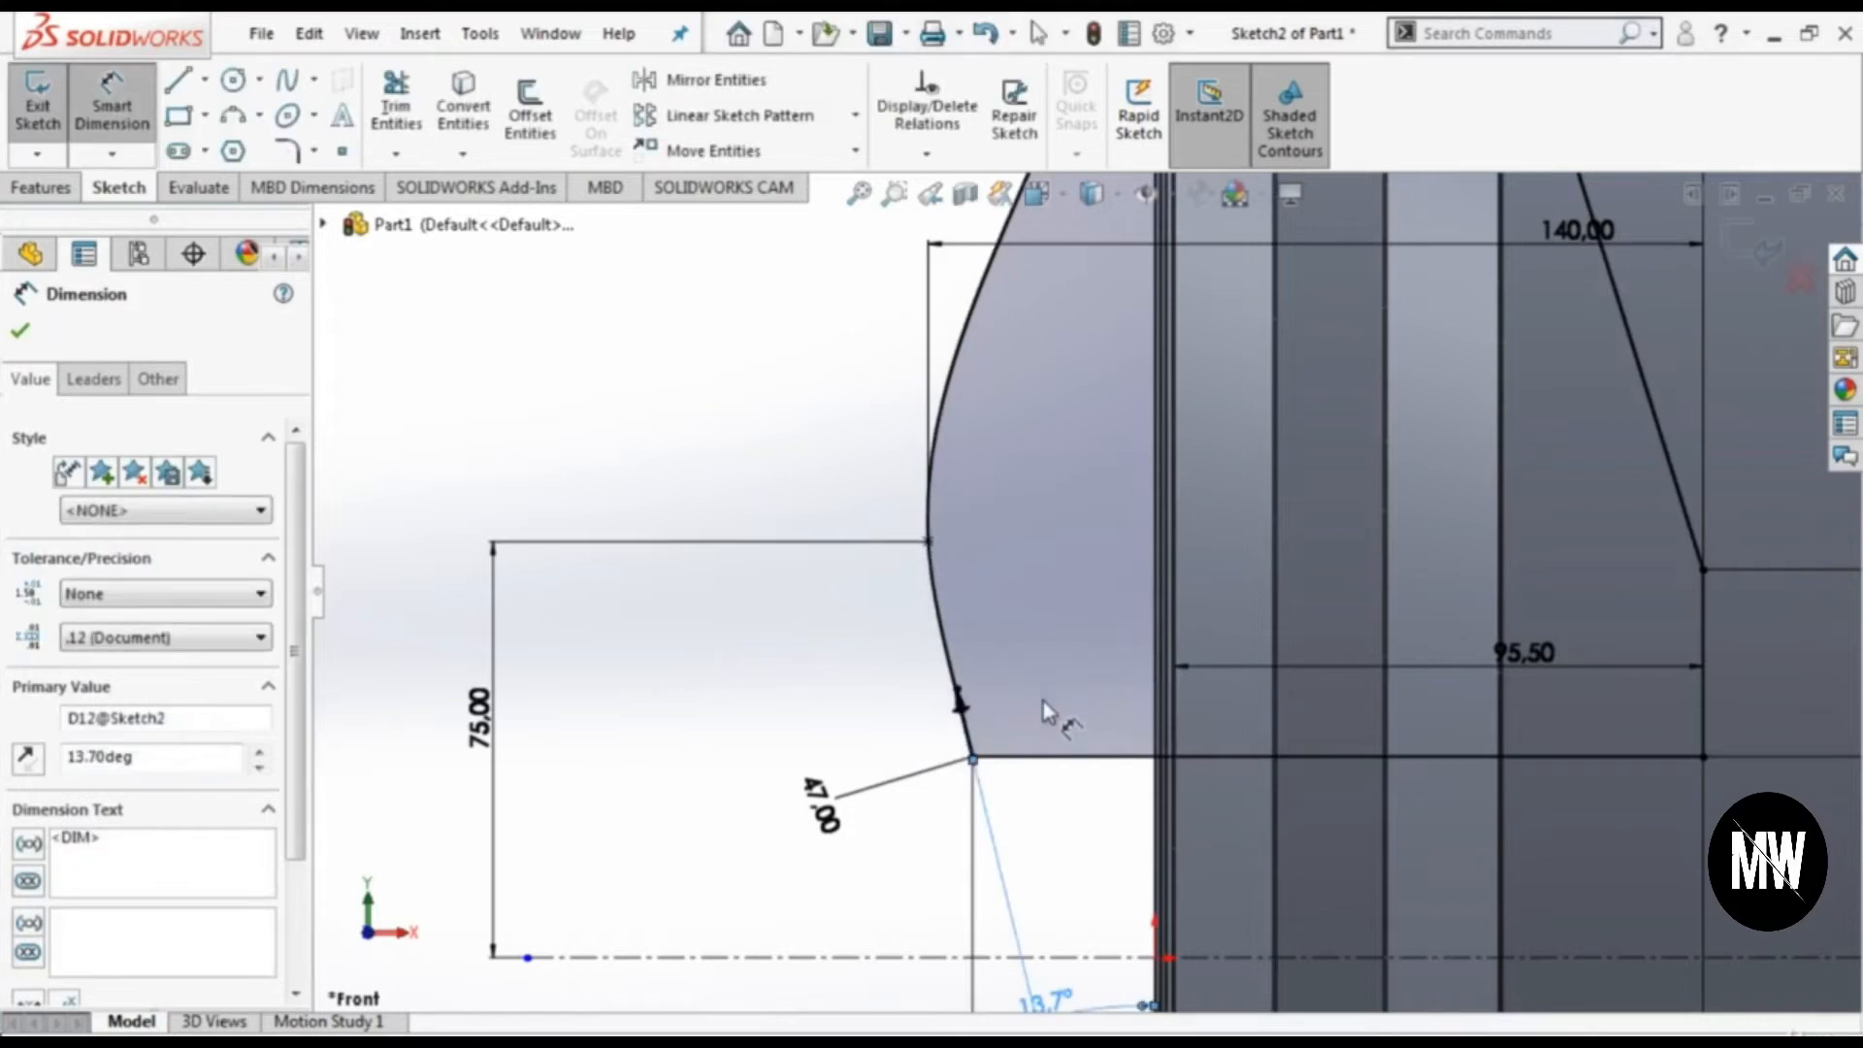
# Step: Dimension the inner spline's tangent handle at the end under the rim's slope to a tangency length of 265 mm
pyautogui.scroll(-1, 1079, 718)
pyautogui.scroll(7, 1081, 718)
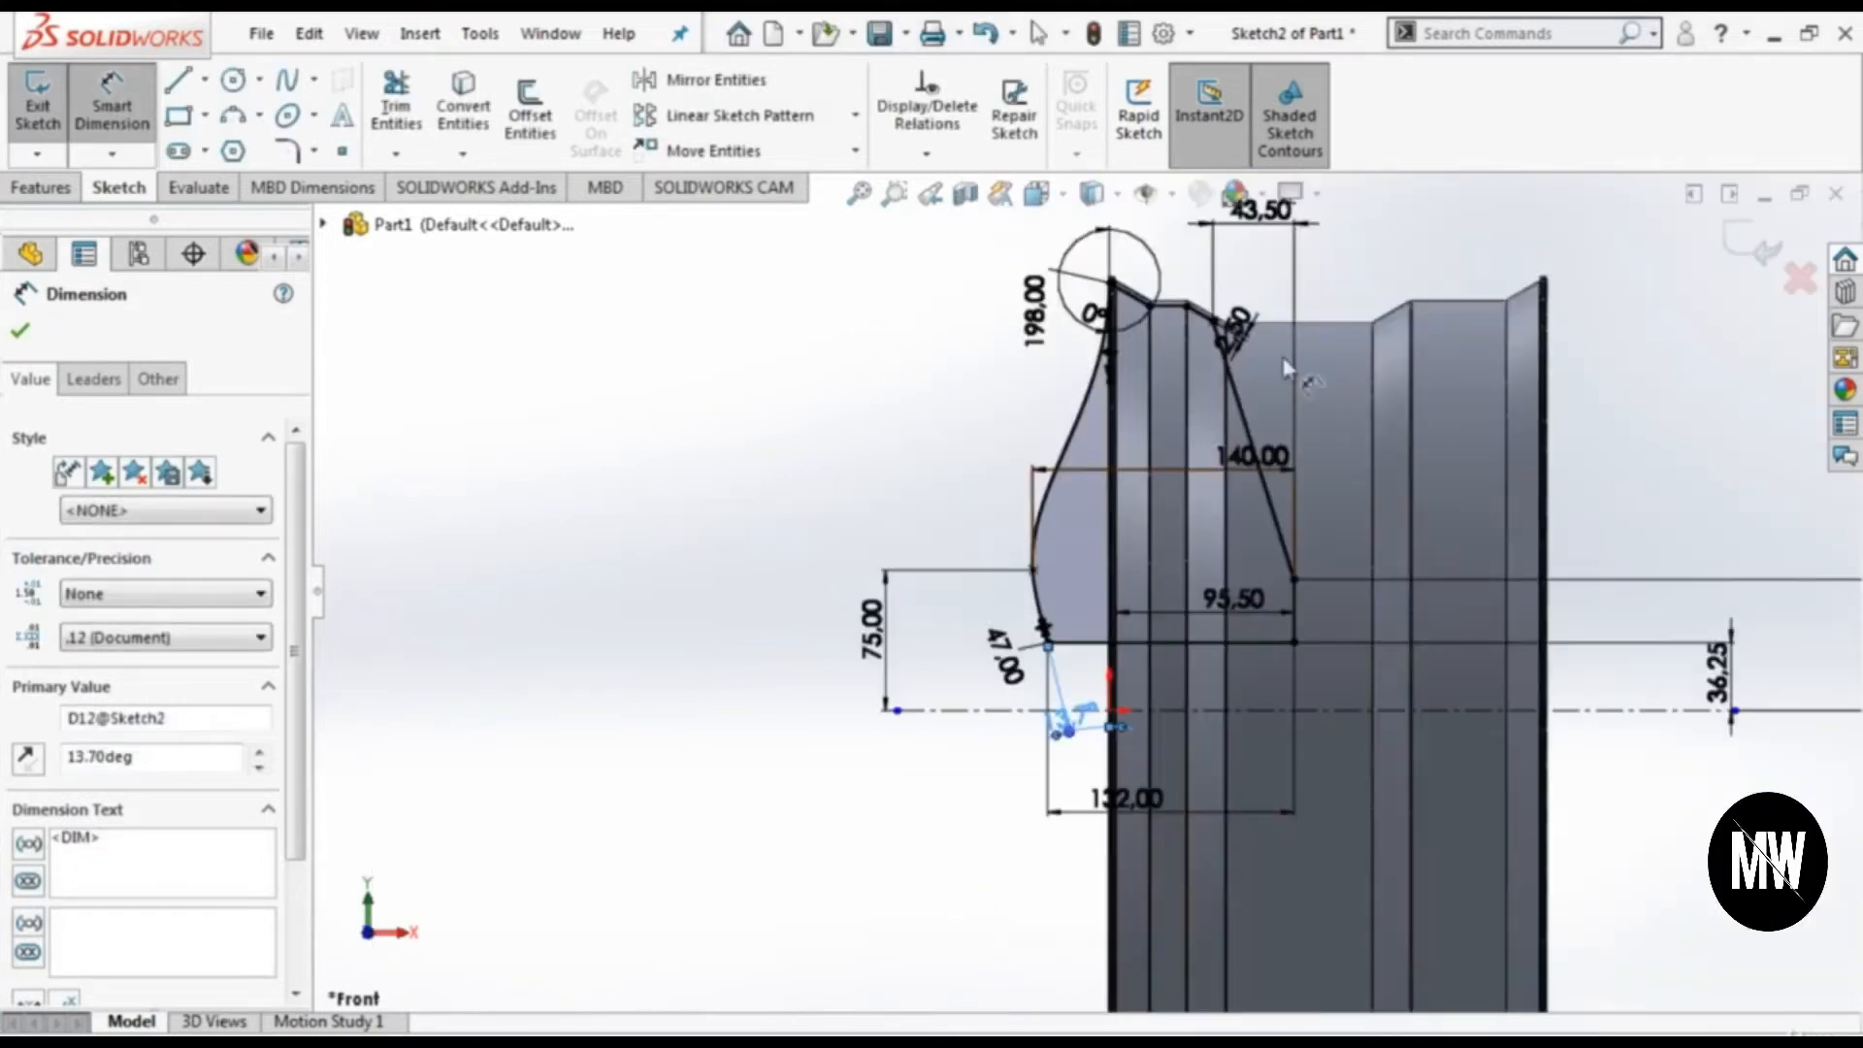
pyautogui.scroll(-3, 1284, 369)
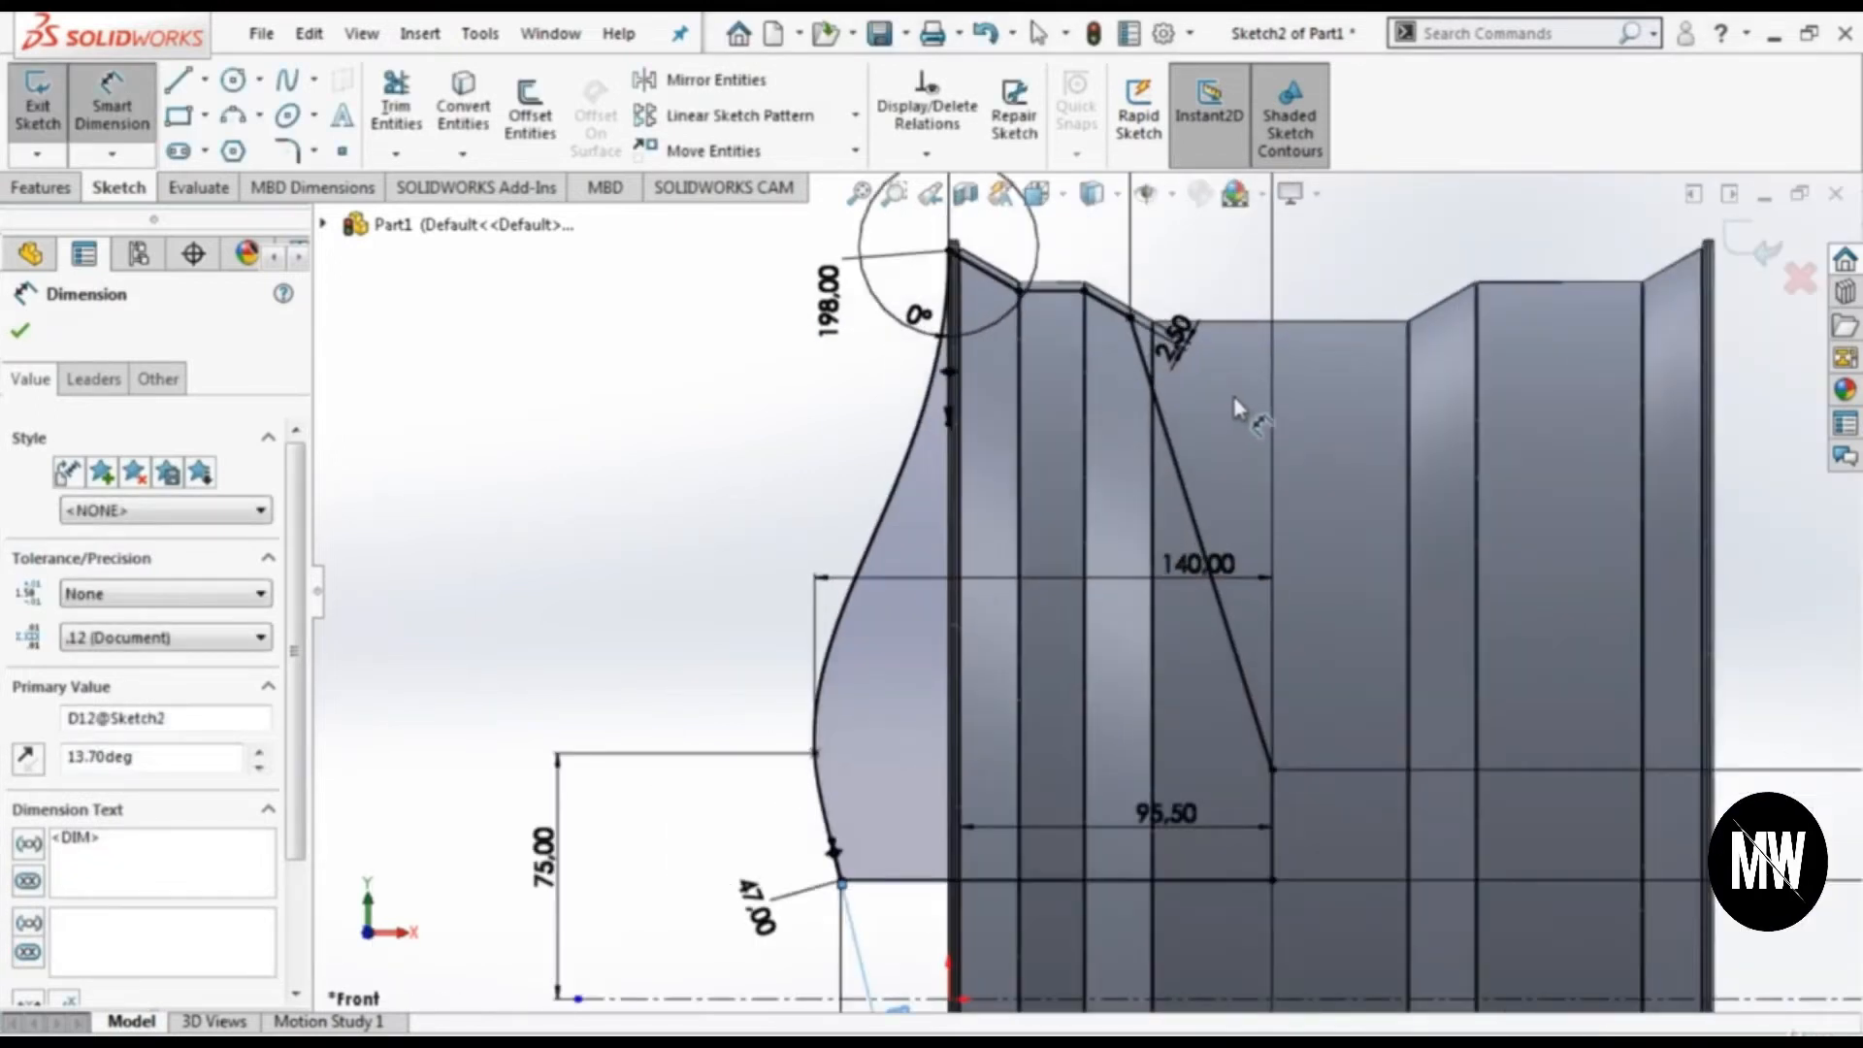
pyautogui.scroll(-2, 1234, 400)
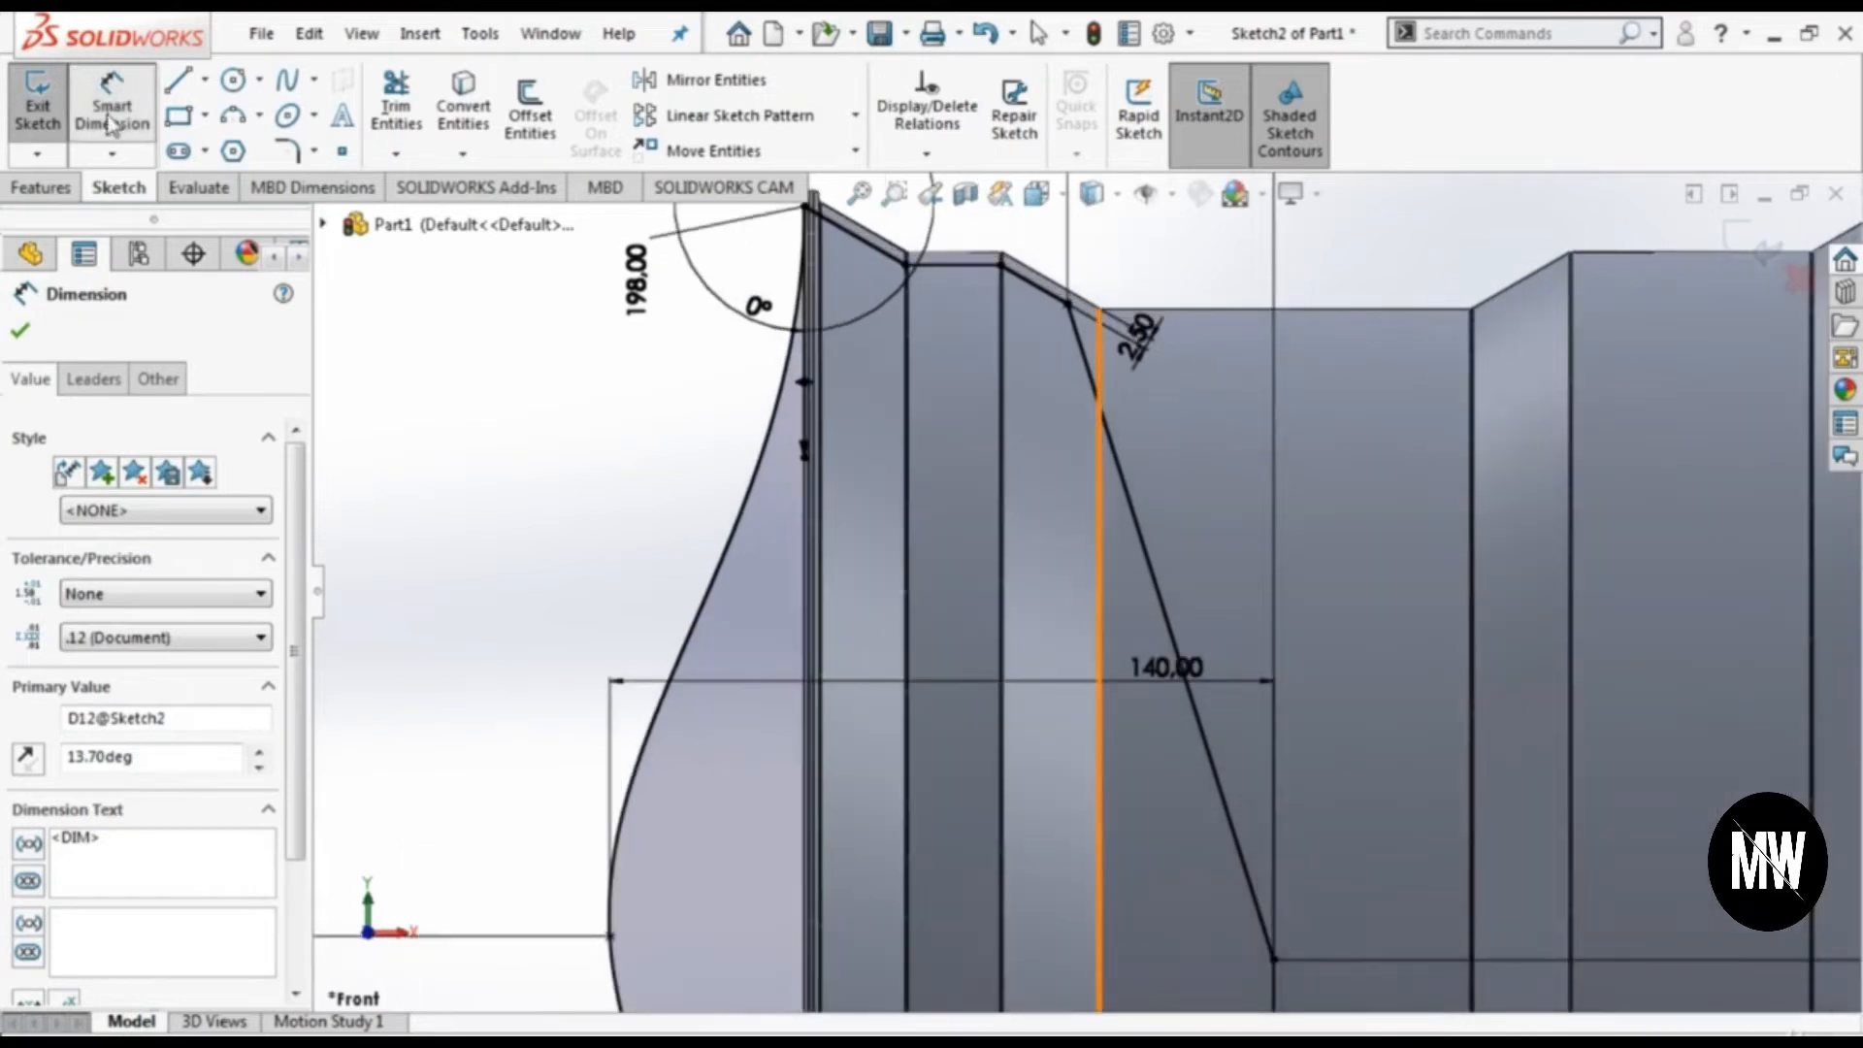
pyautogui.click(110, 120)
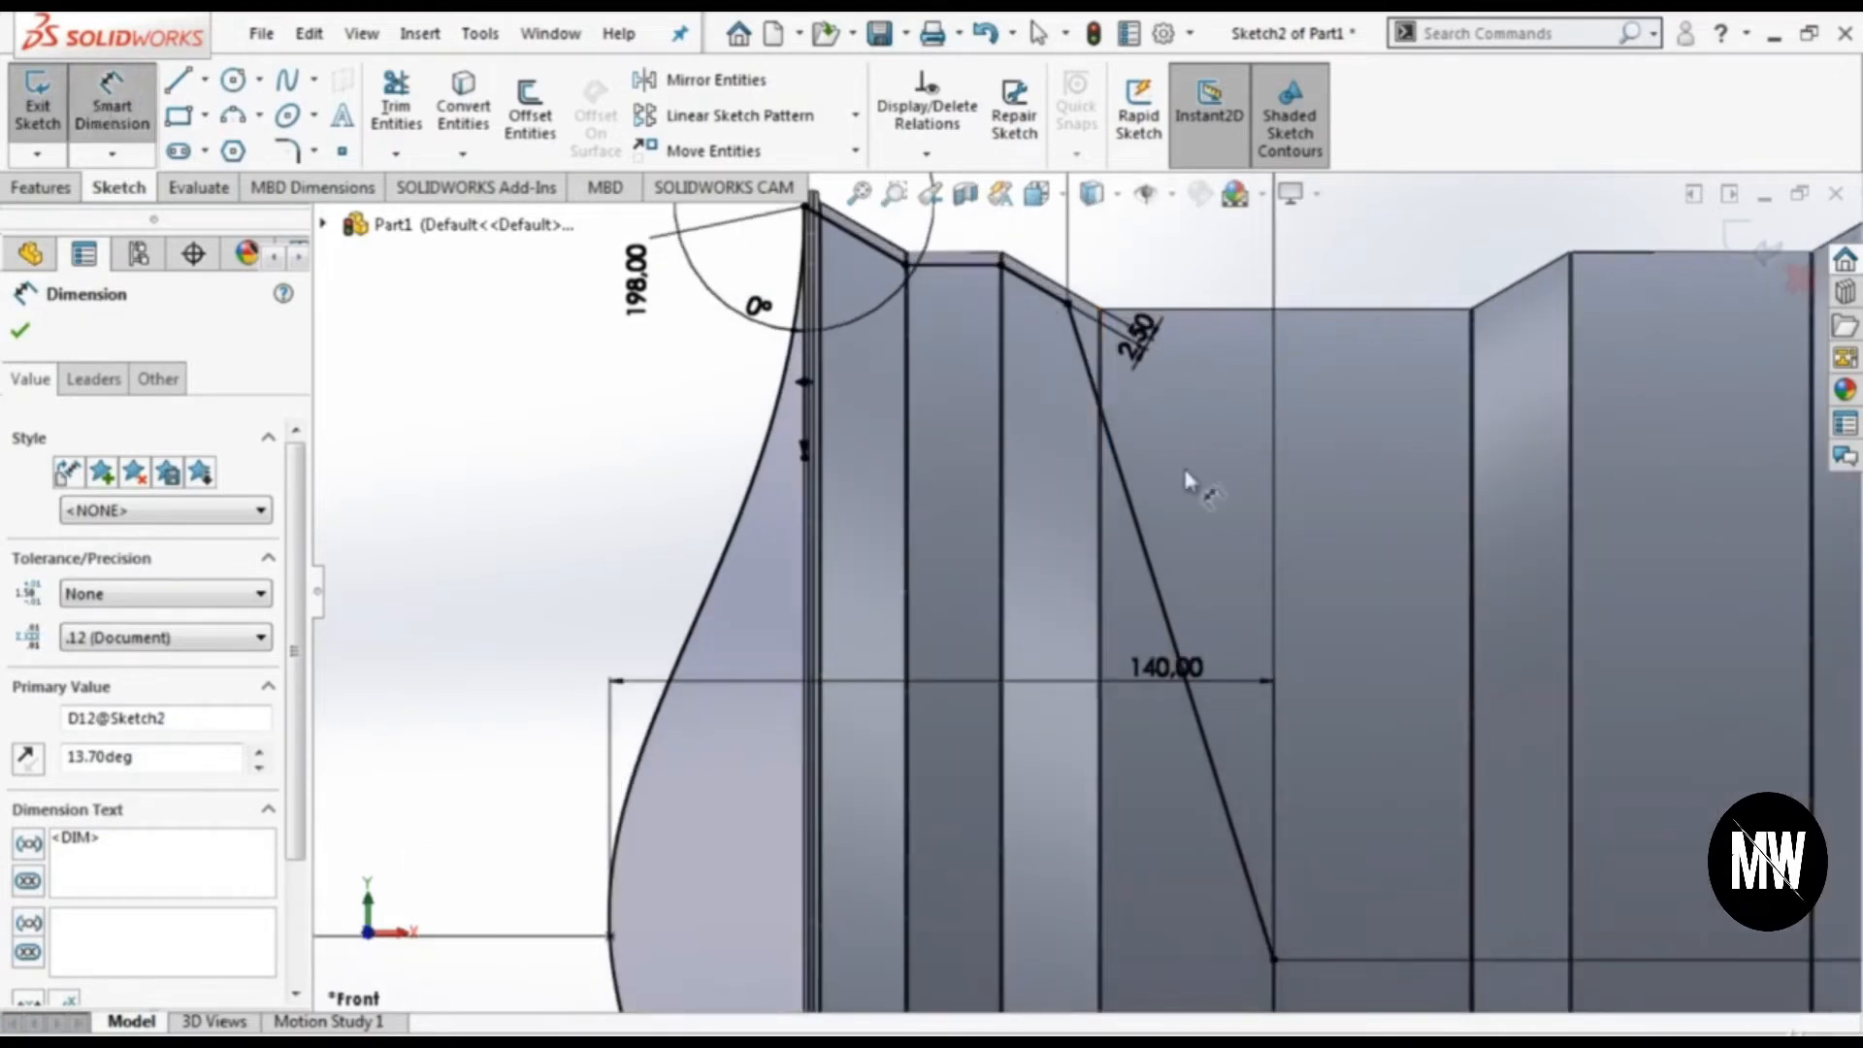
pyautogui.click(1126, 479)
pyautogui.scroll(-2, 1148, 449)
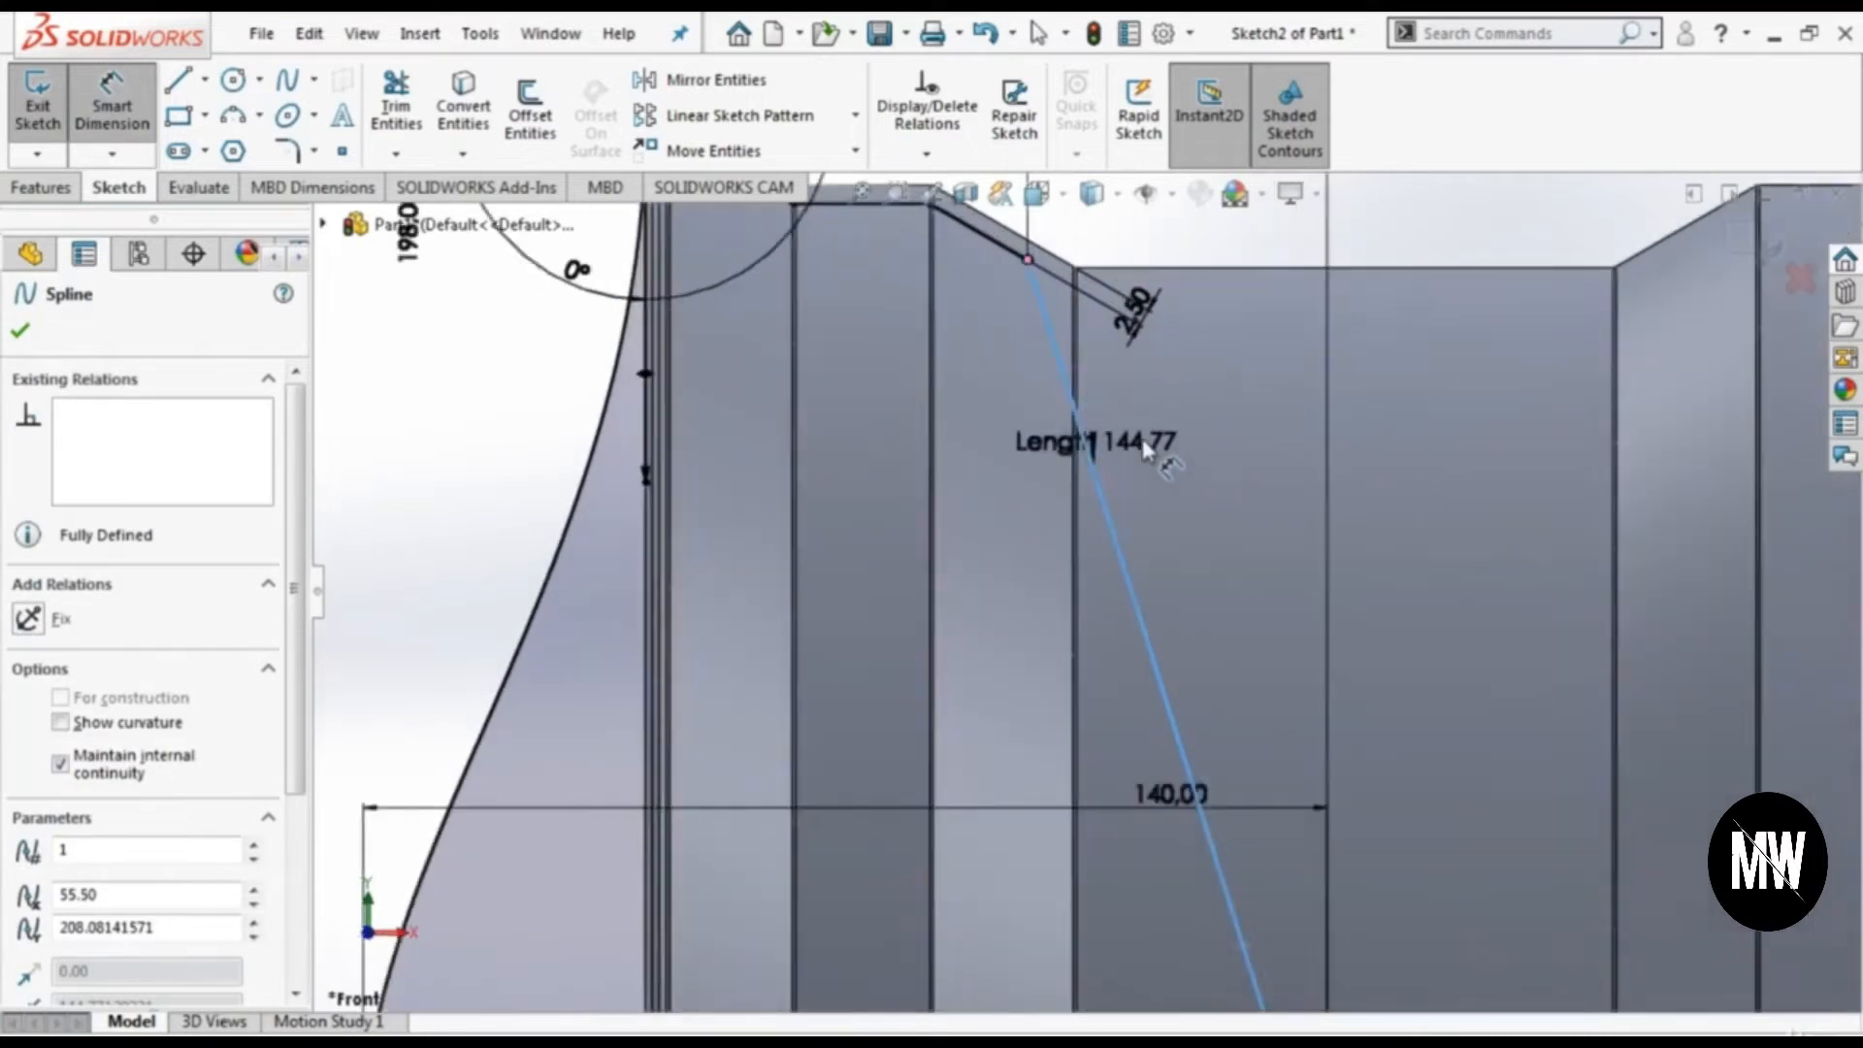
pyautogui.scroll(-2, 1146, 450)
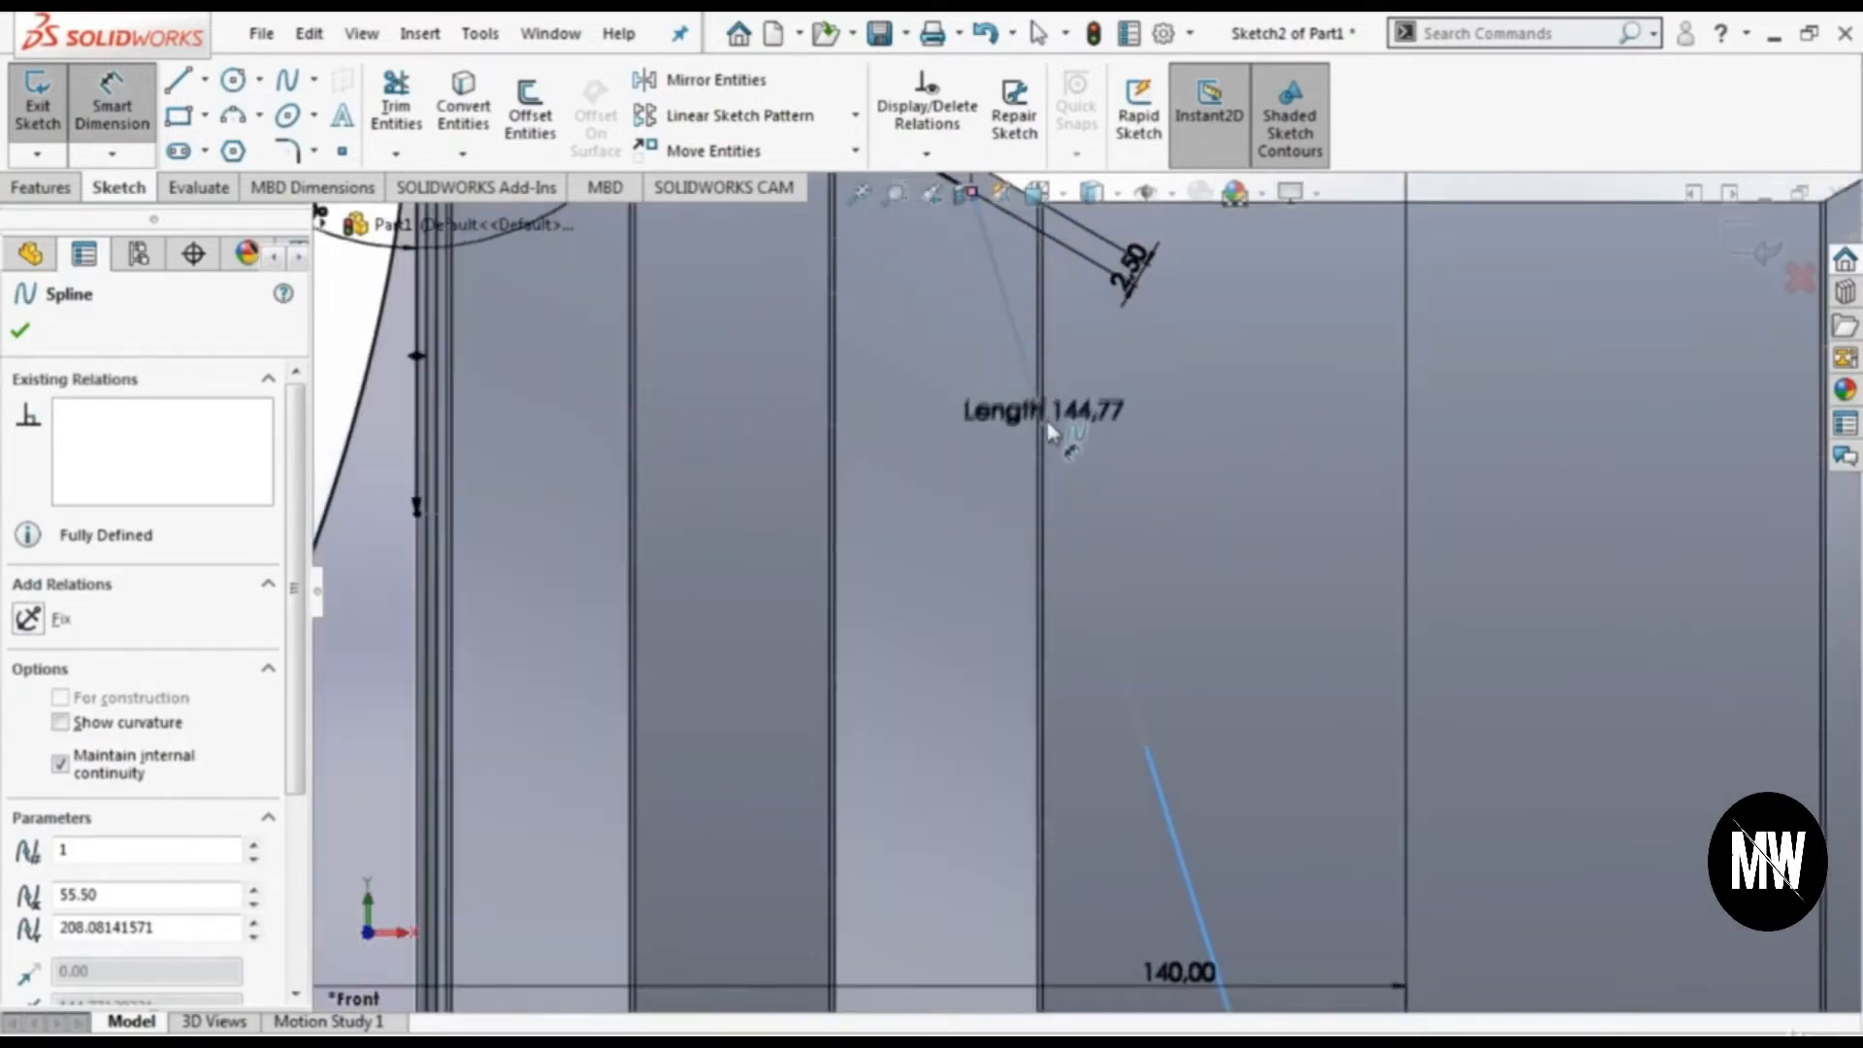
pyautogui.scroll(-1, 1173, 499)
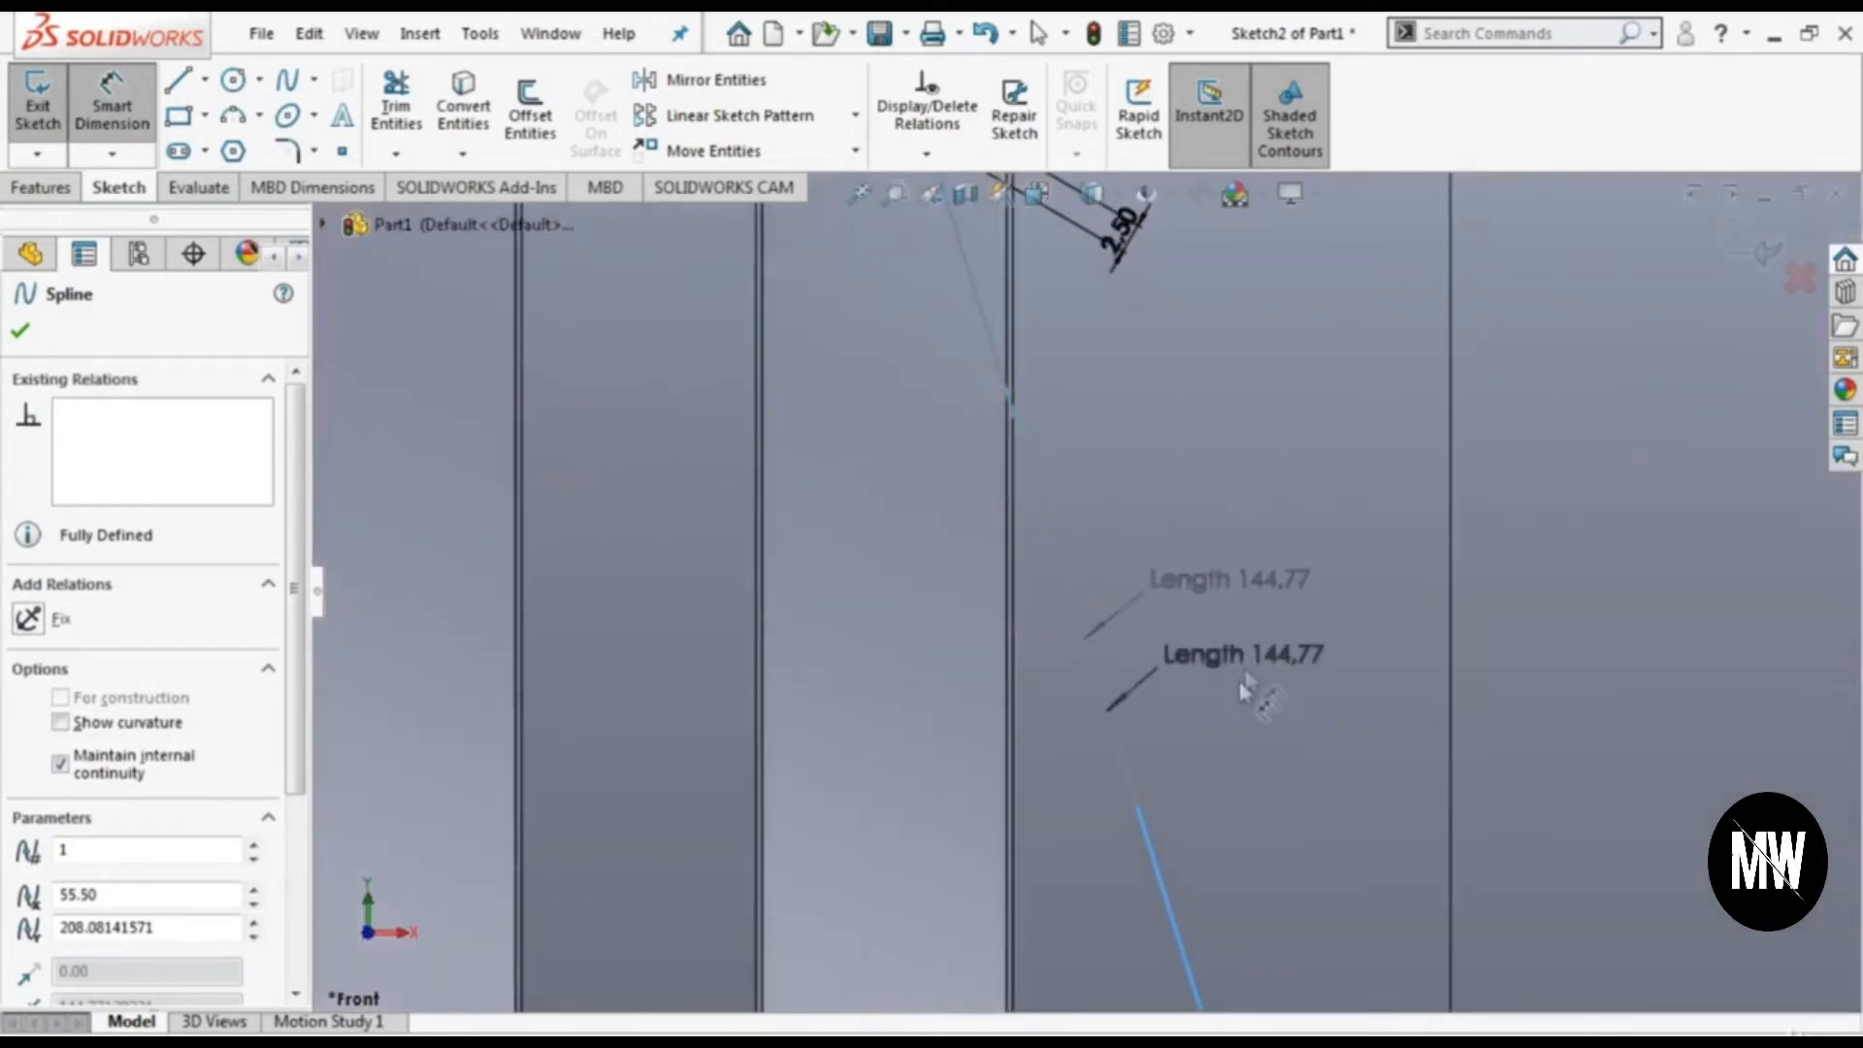
pyautogui.scroll(2, 1245, 689)
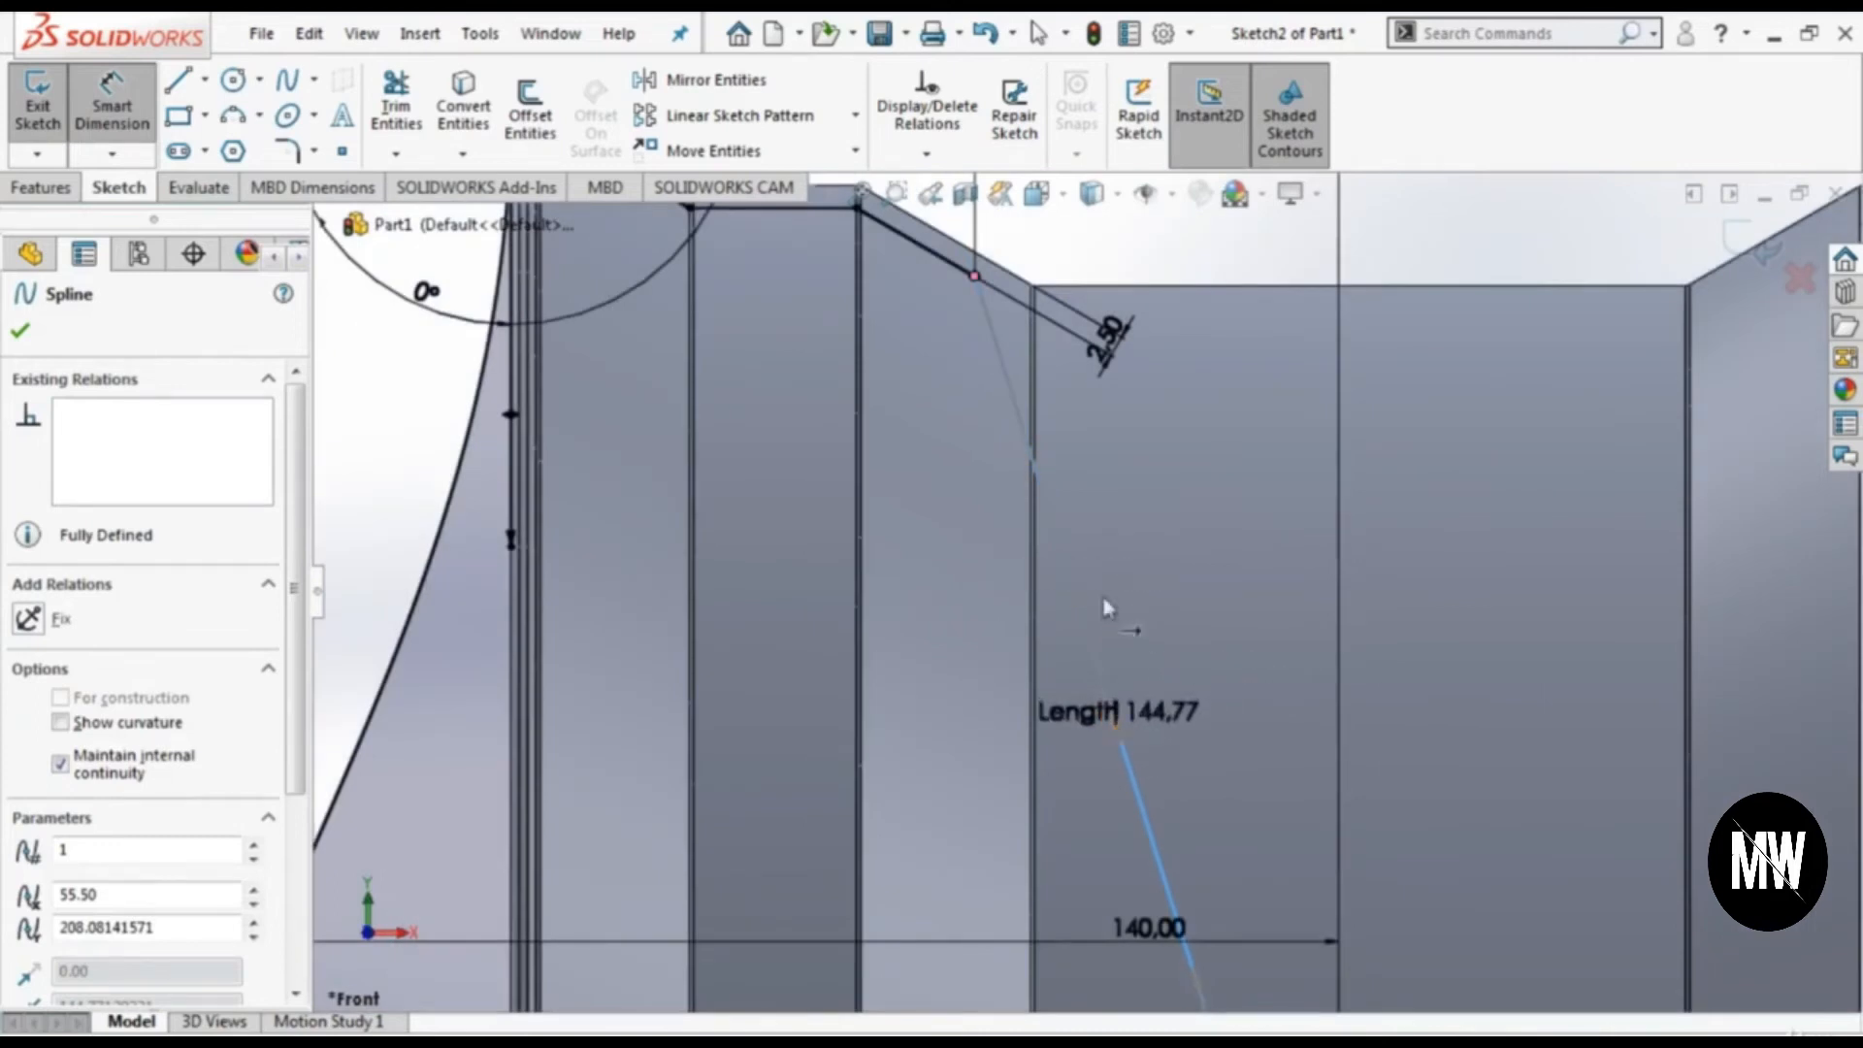
pyautogui.click(1080, 609)
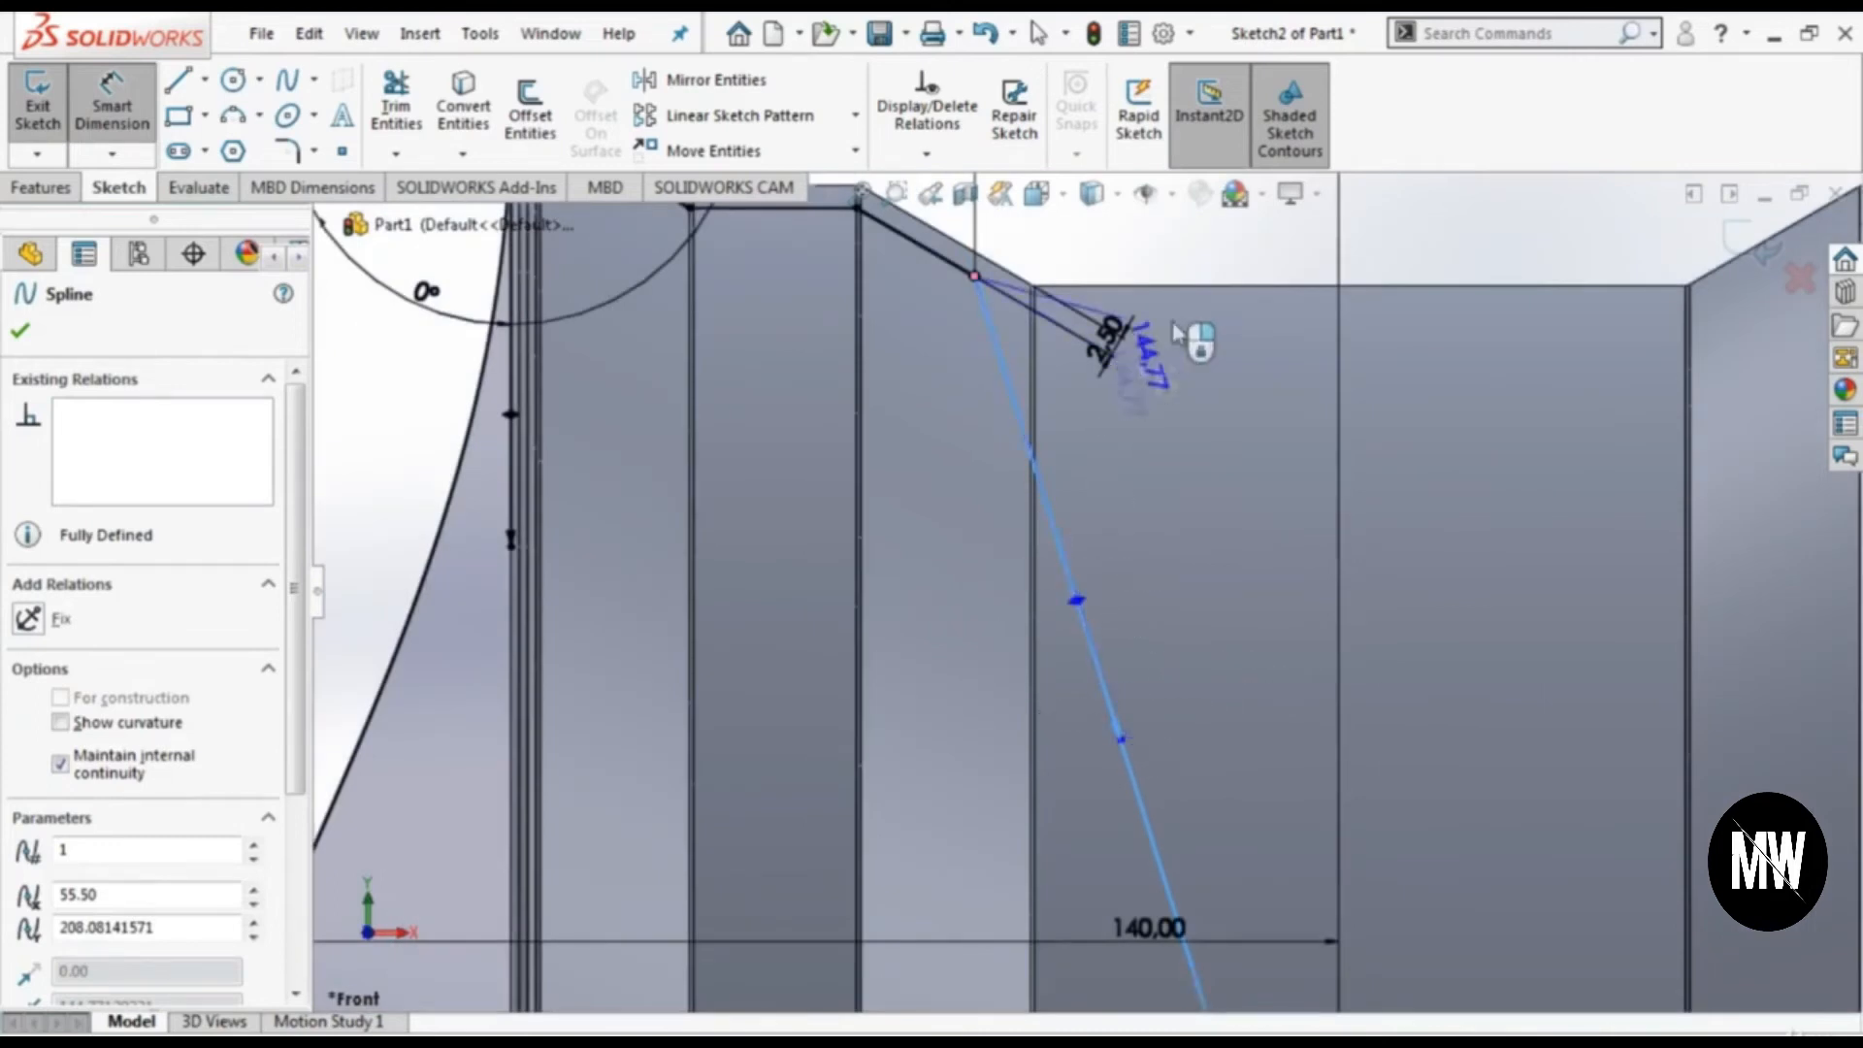
pyautogui.click(1446, 274)
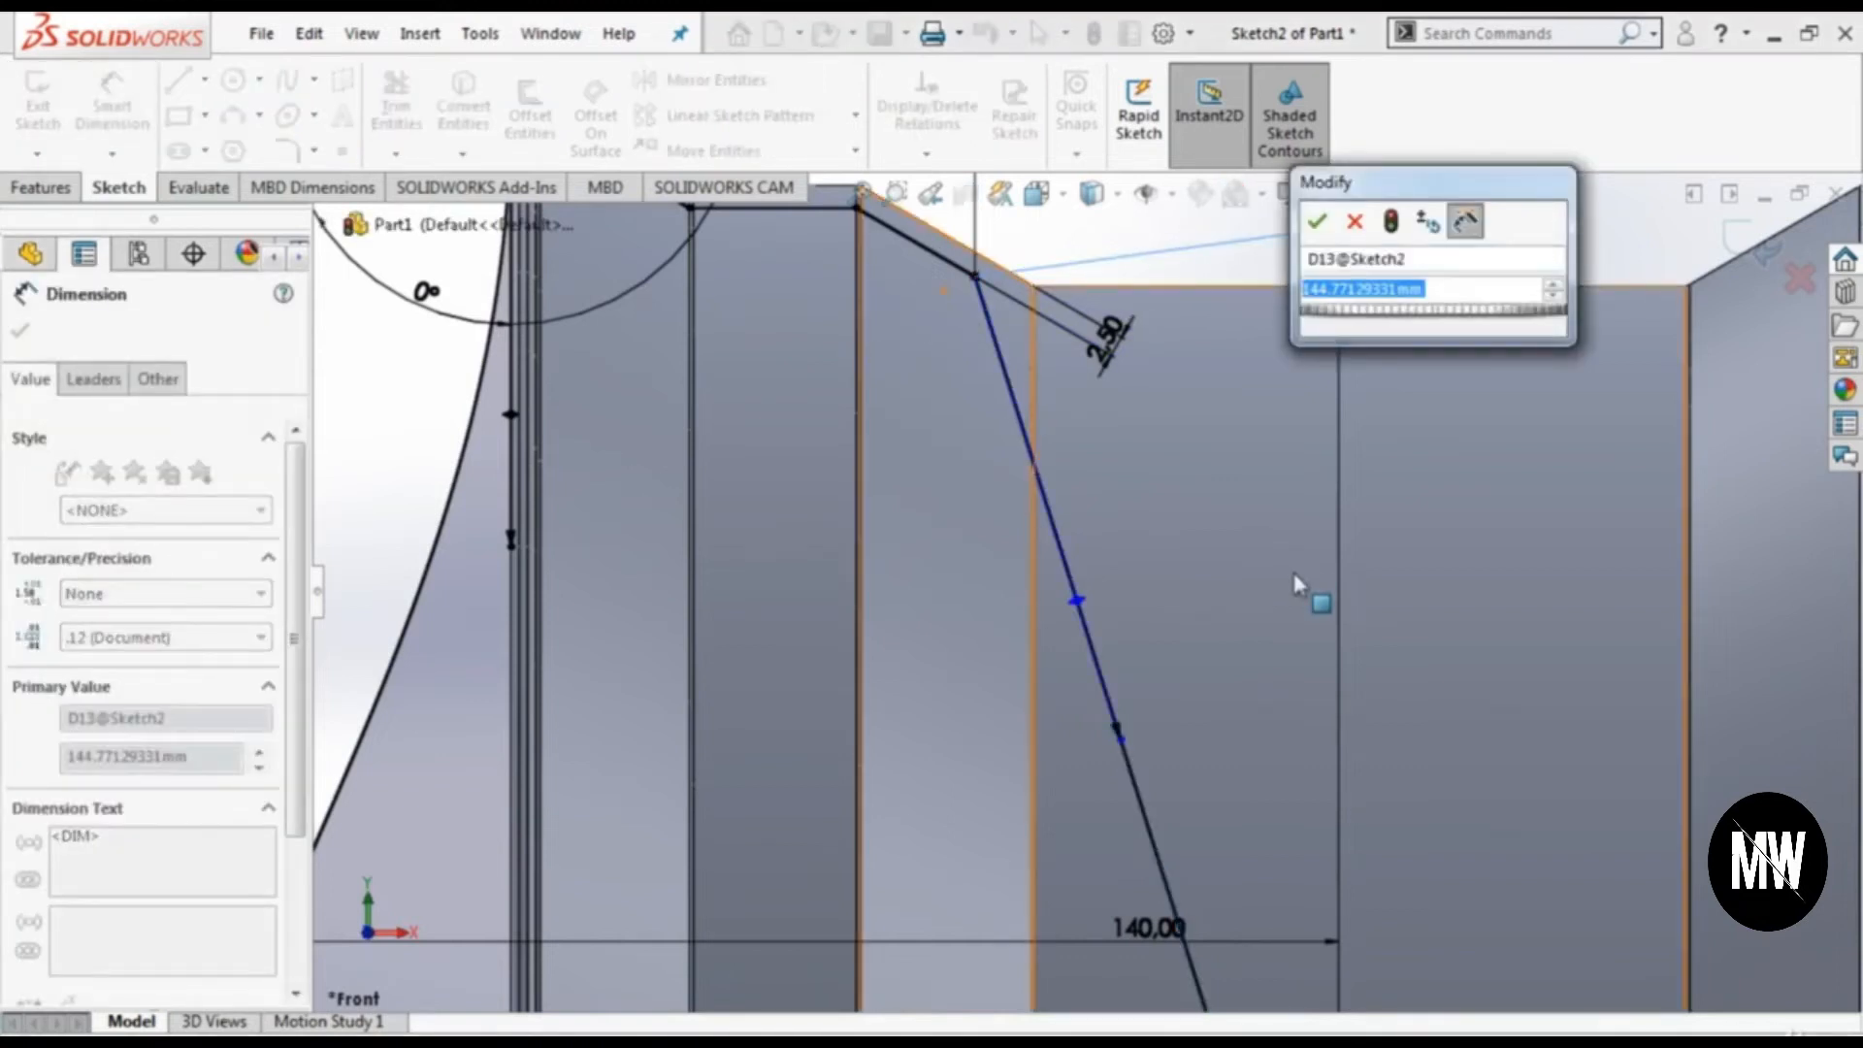
pyautogui.write('265')
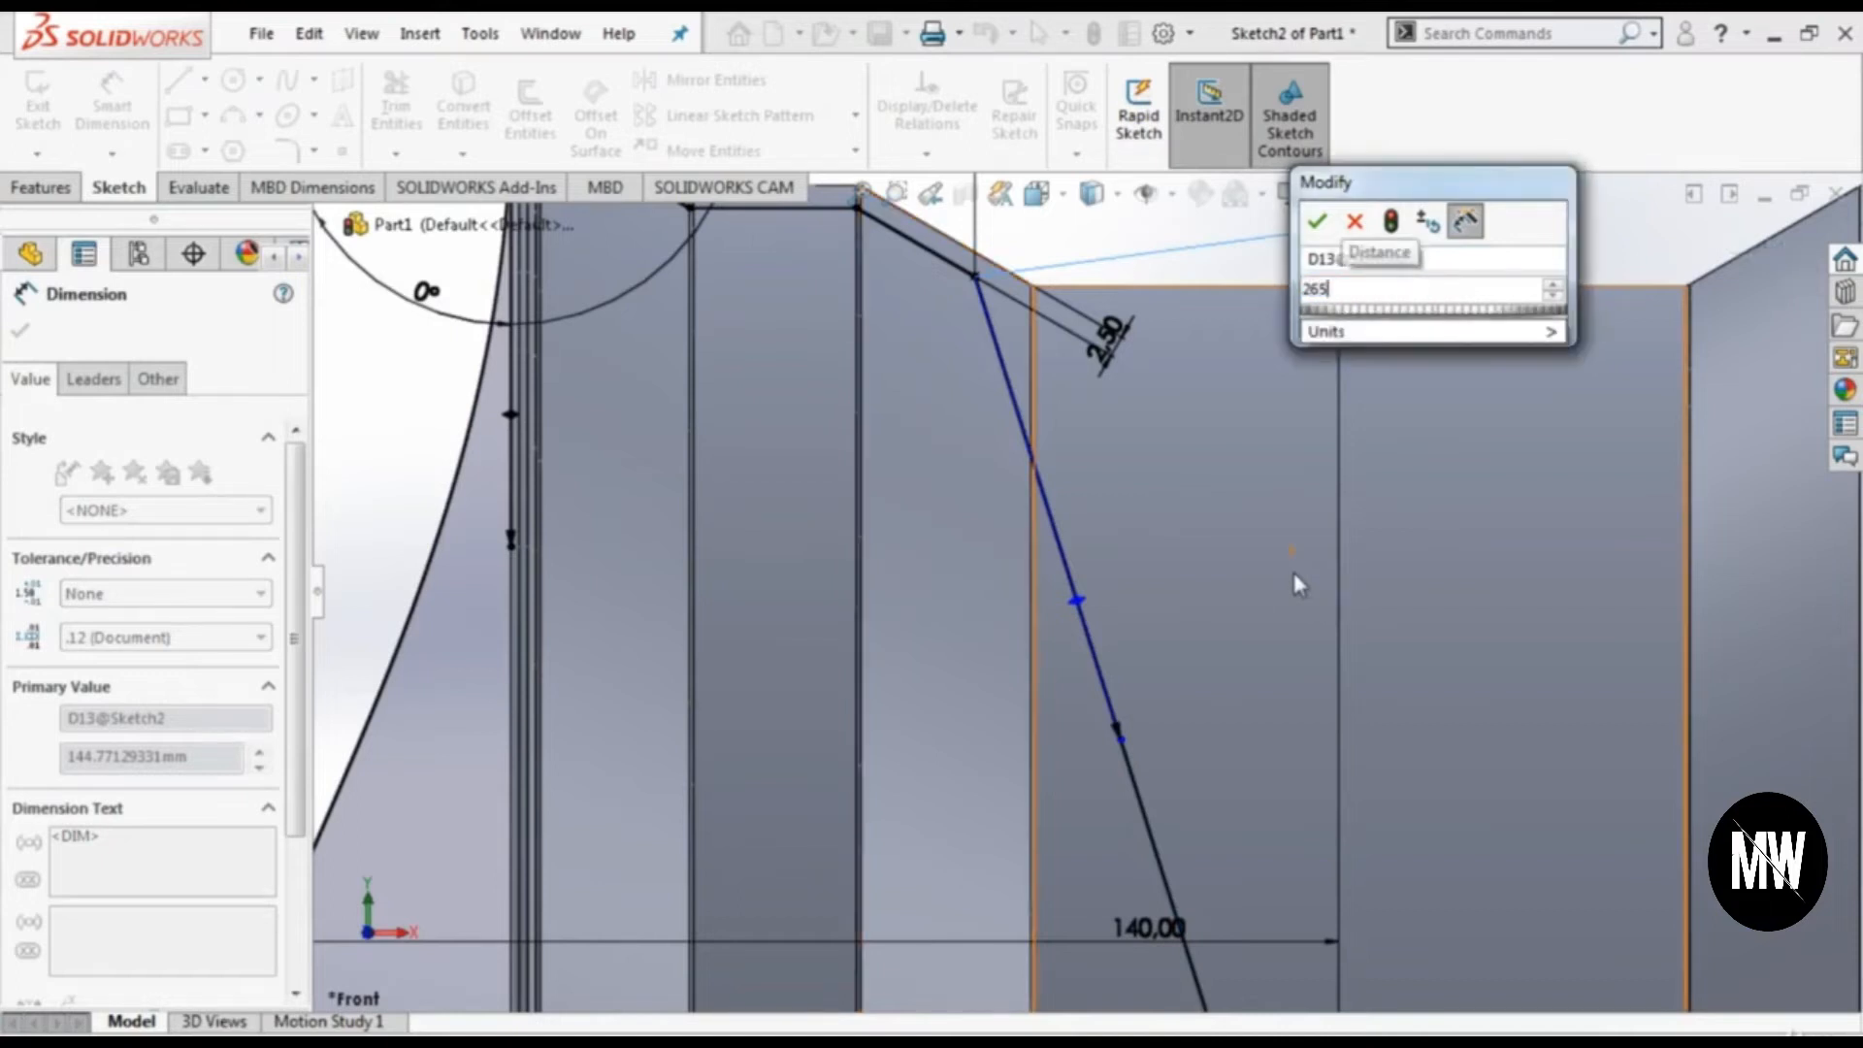
pyautogui.press('Return')
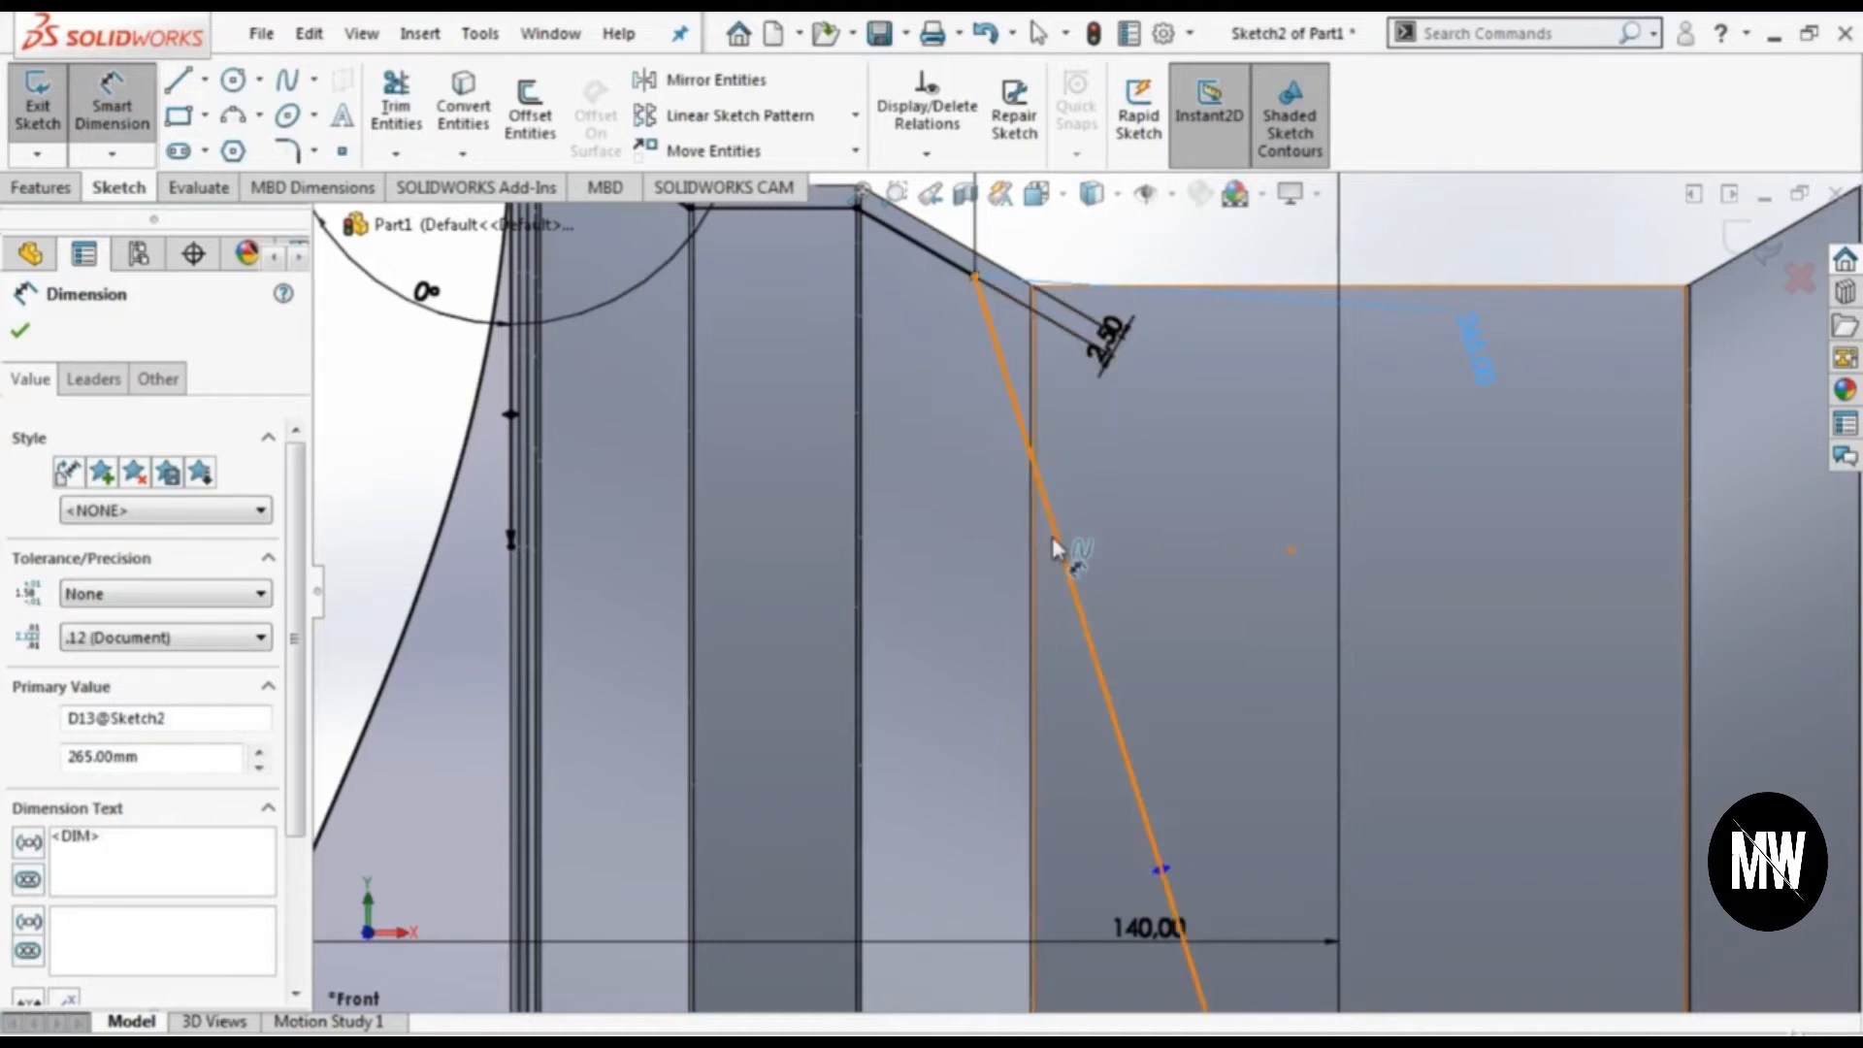
pyautogui.scroll(-1, 1173, 530)
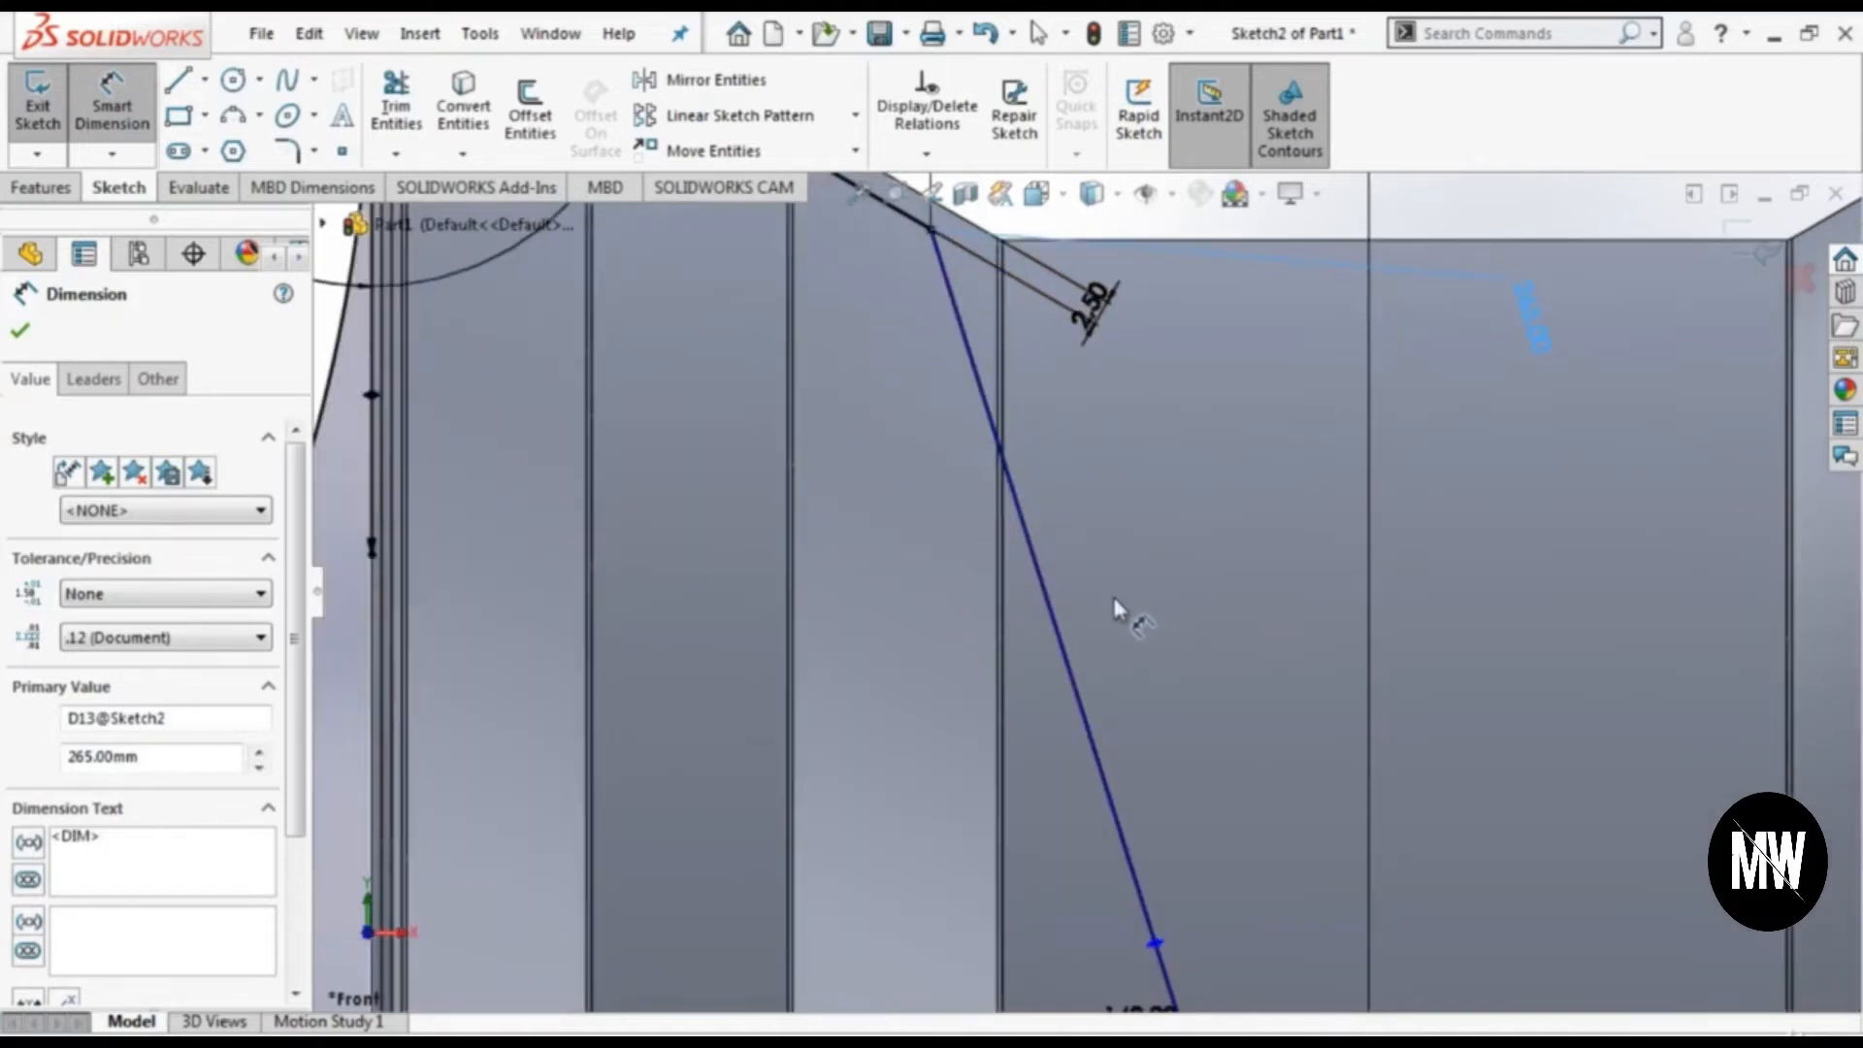
# Step: Set the angle between the inner spline's rim-end tangent handle and the rim's vertical edge to 18.5°, reversing the dimension's sense
pyautogui.scroll(1, 1192, 895)
pyautogui.click(1143, 885)
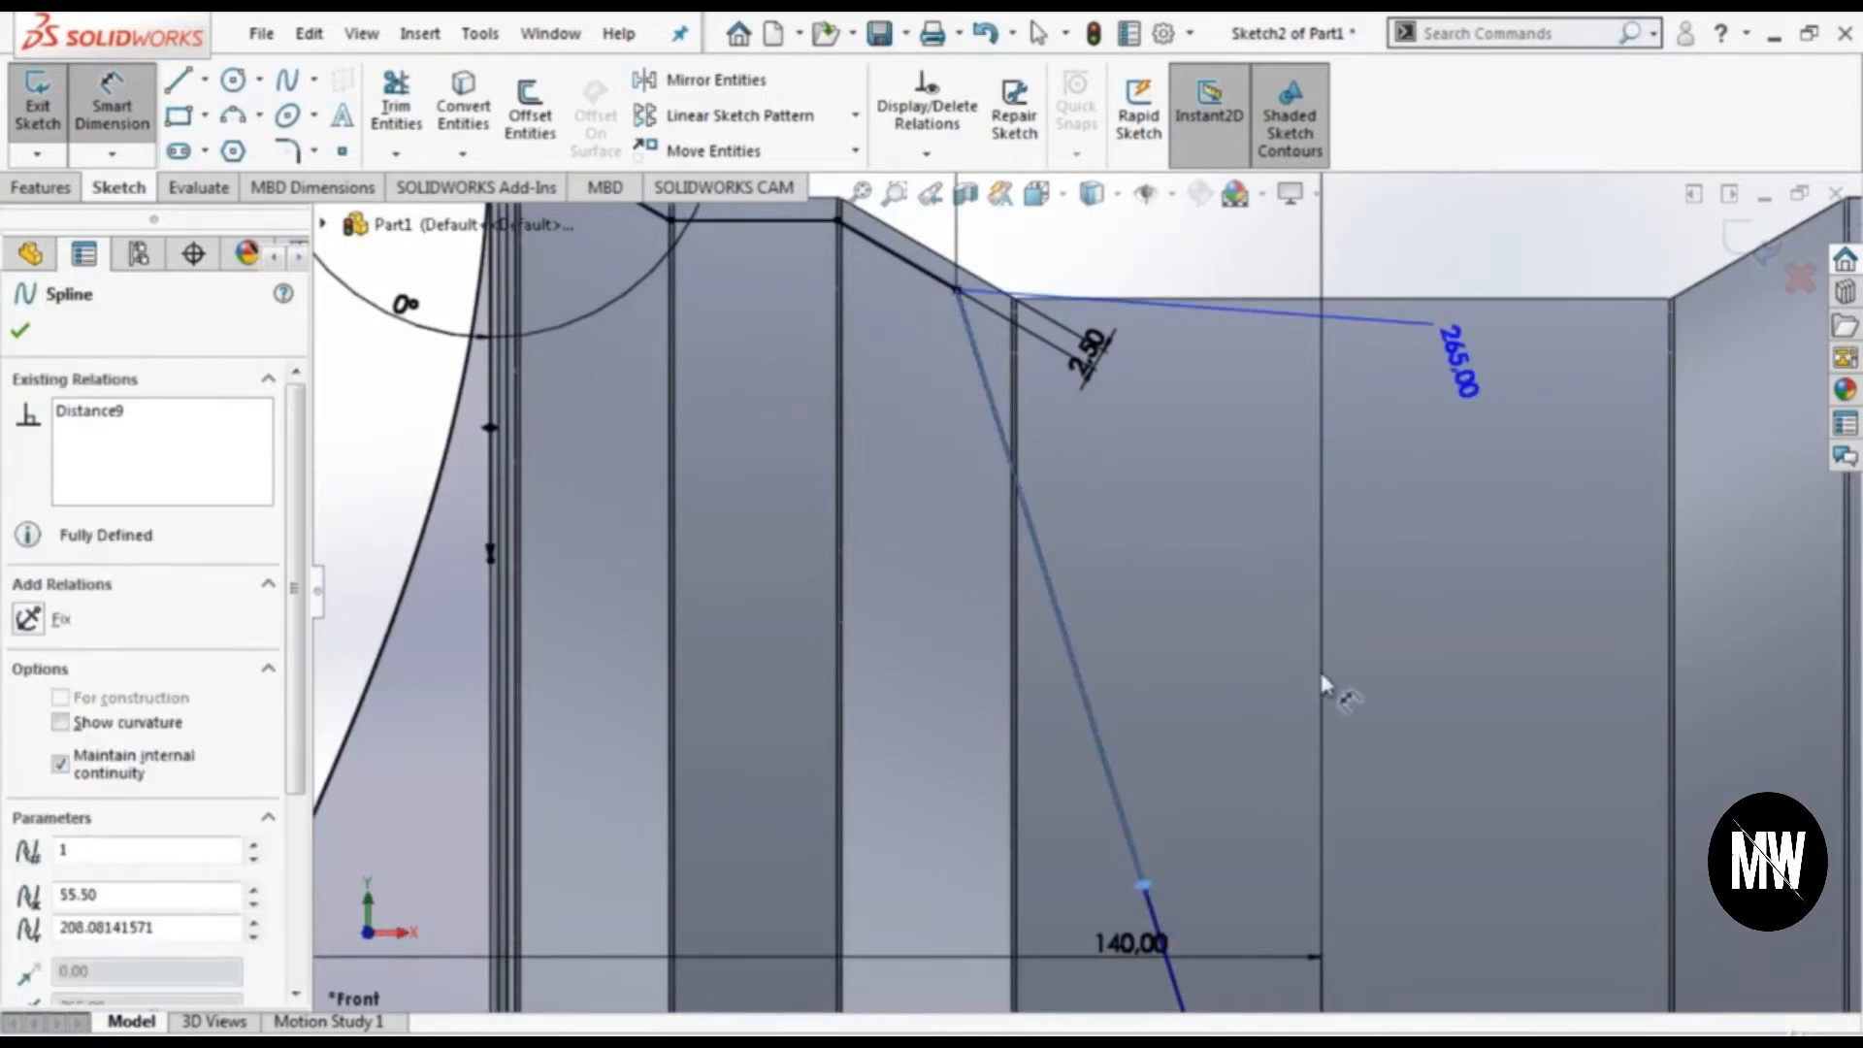
pyautogui.click(1671, 609)
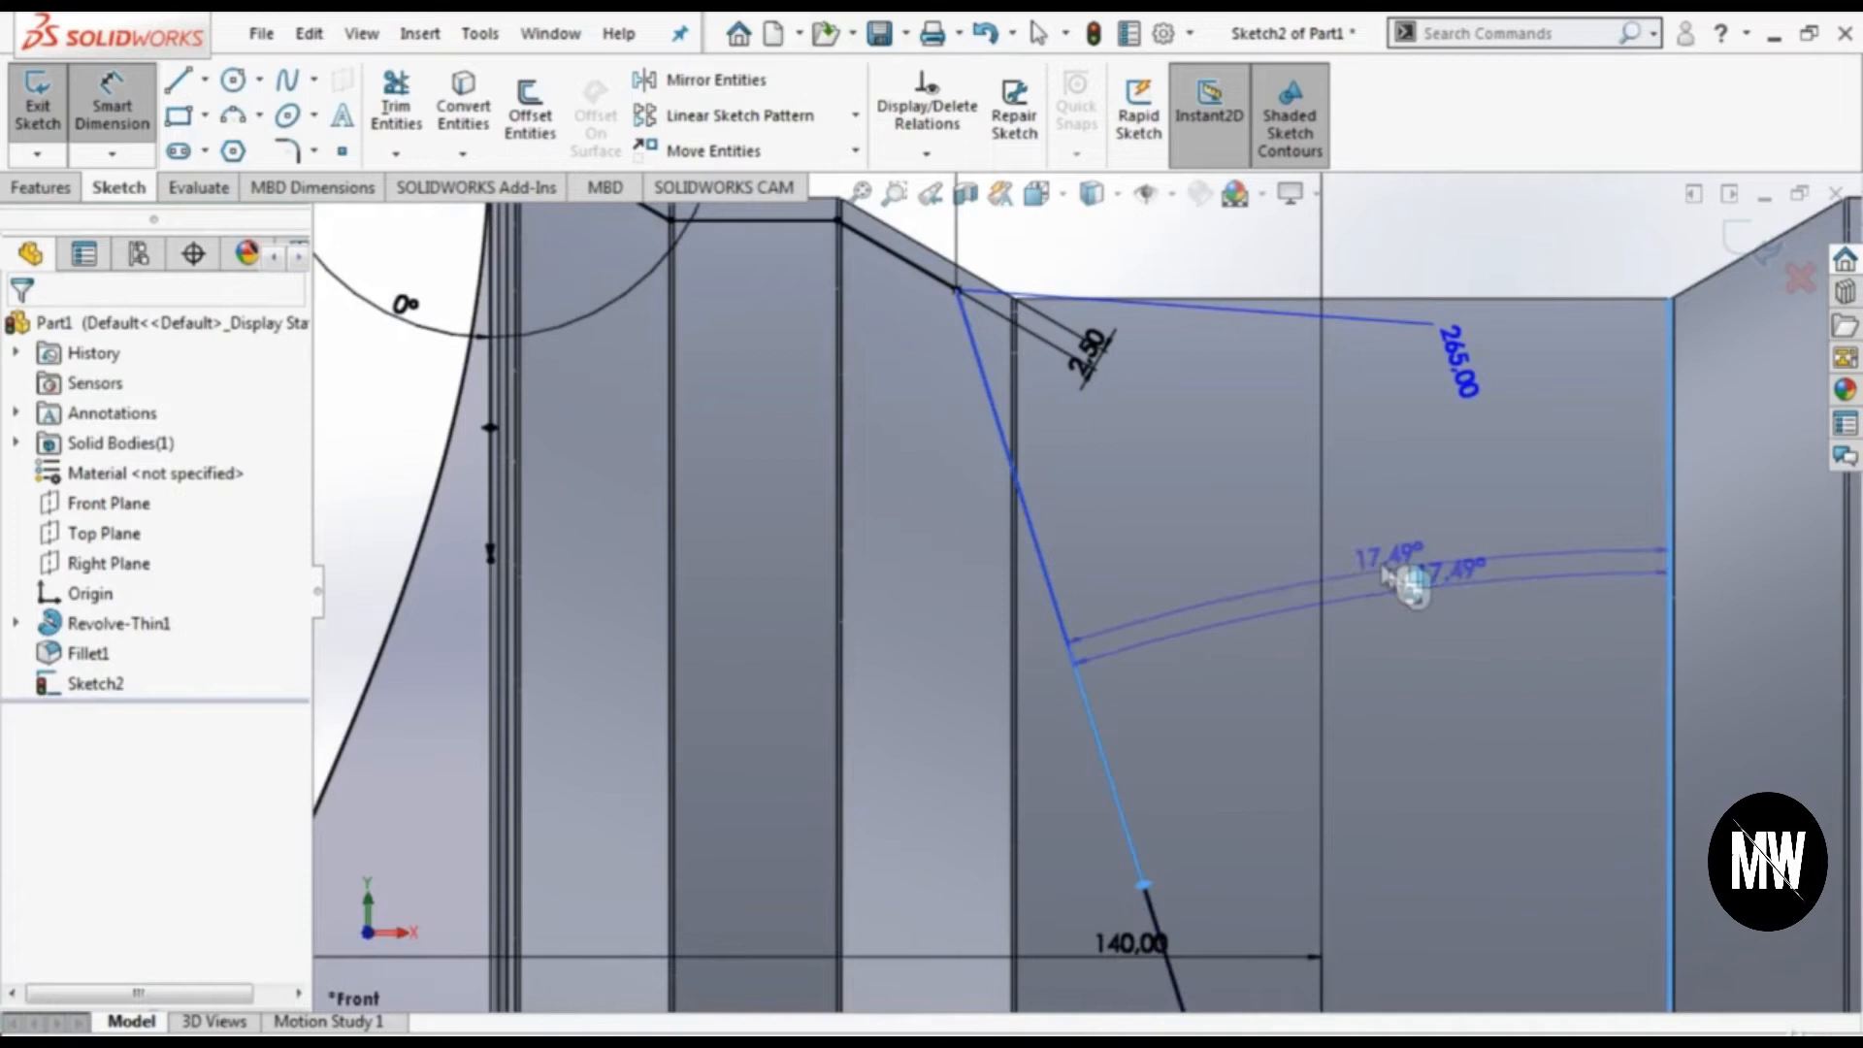
pyautogui.click(1386, 575)
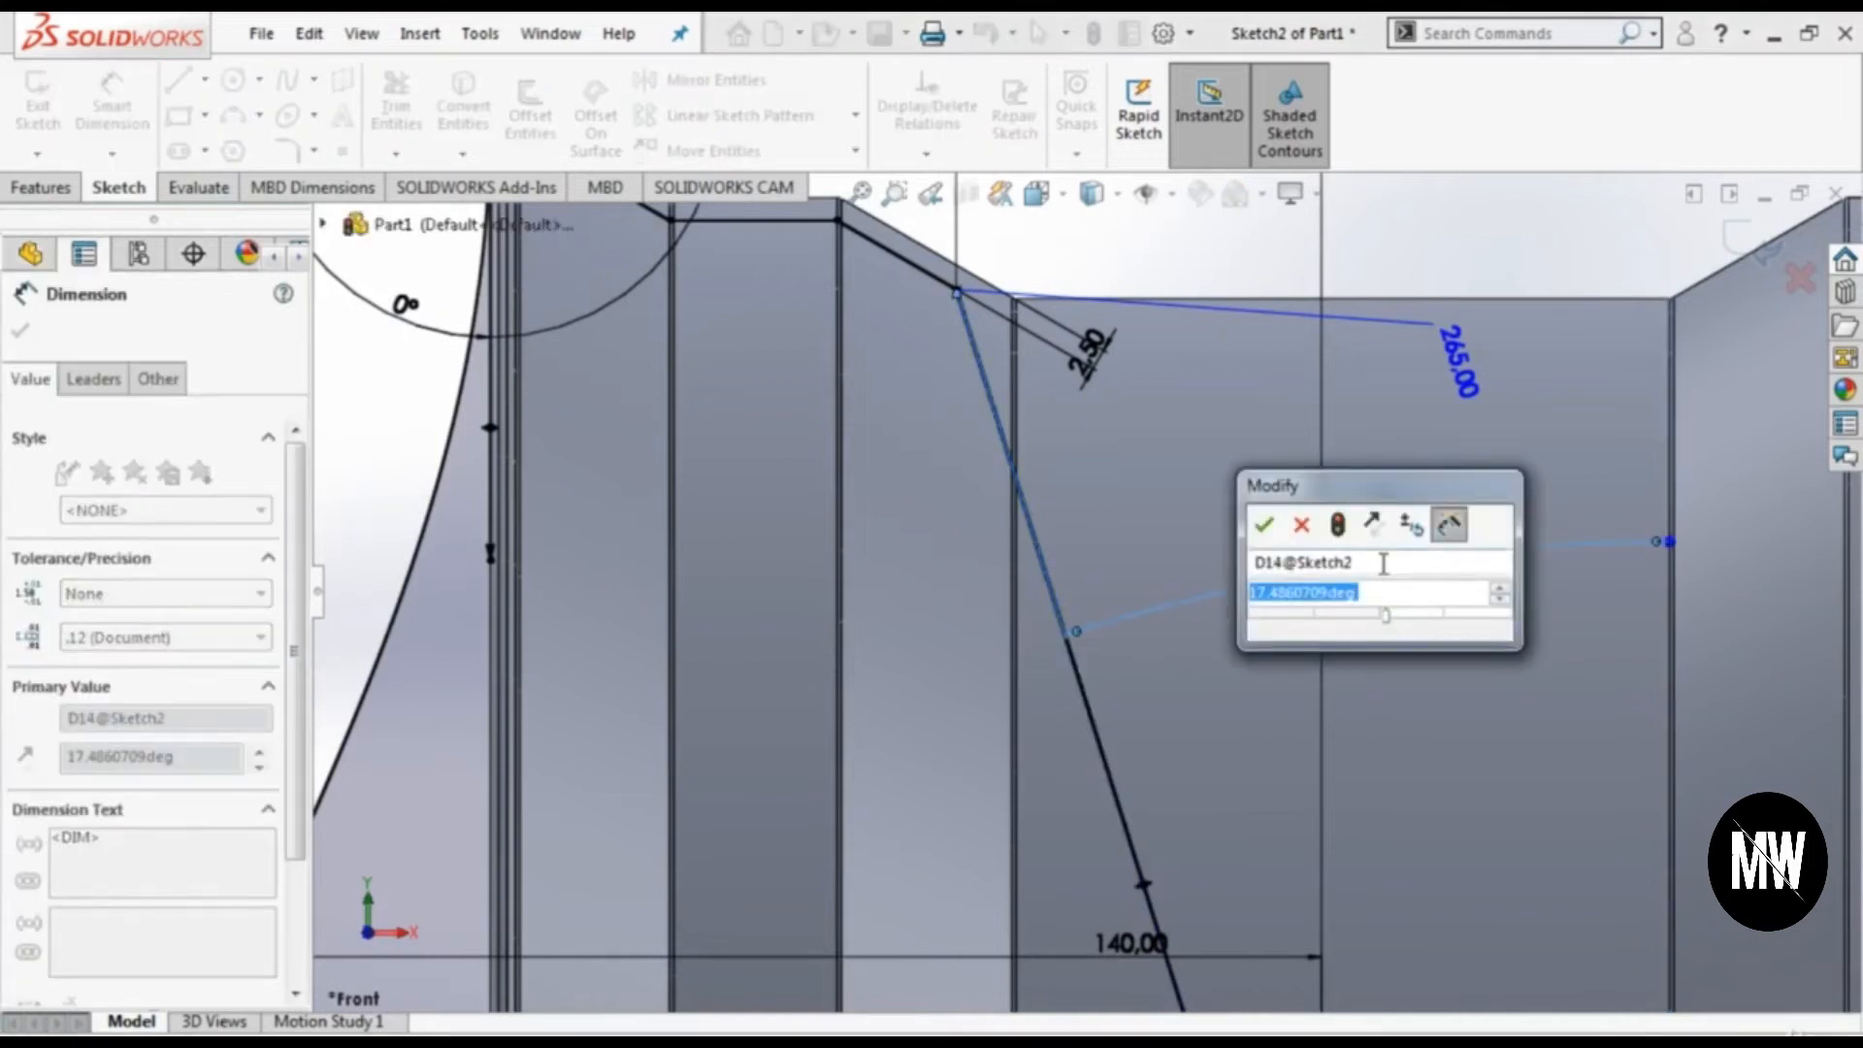
pyautogui.write('18.5')
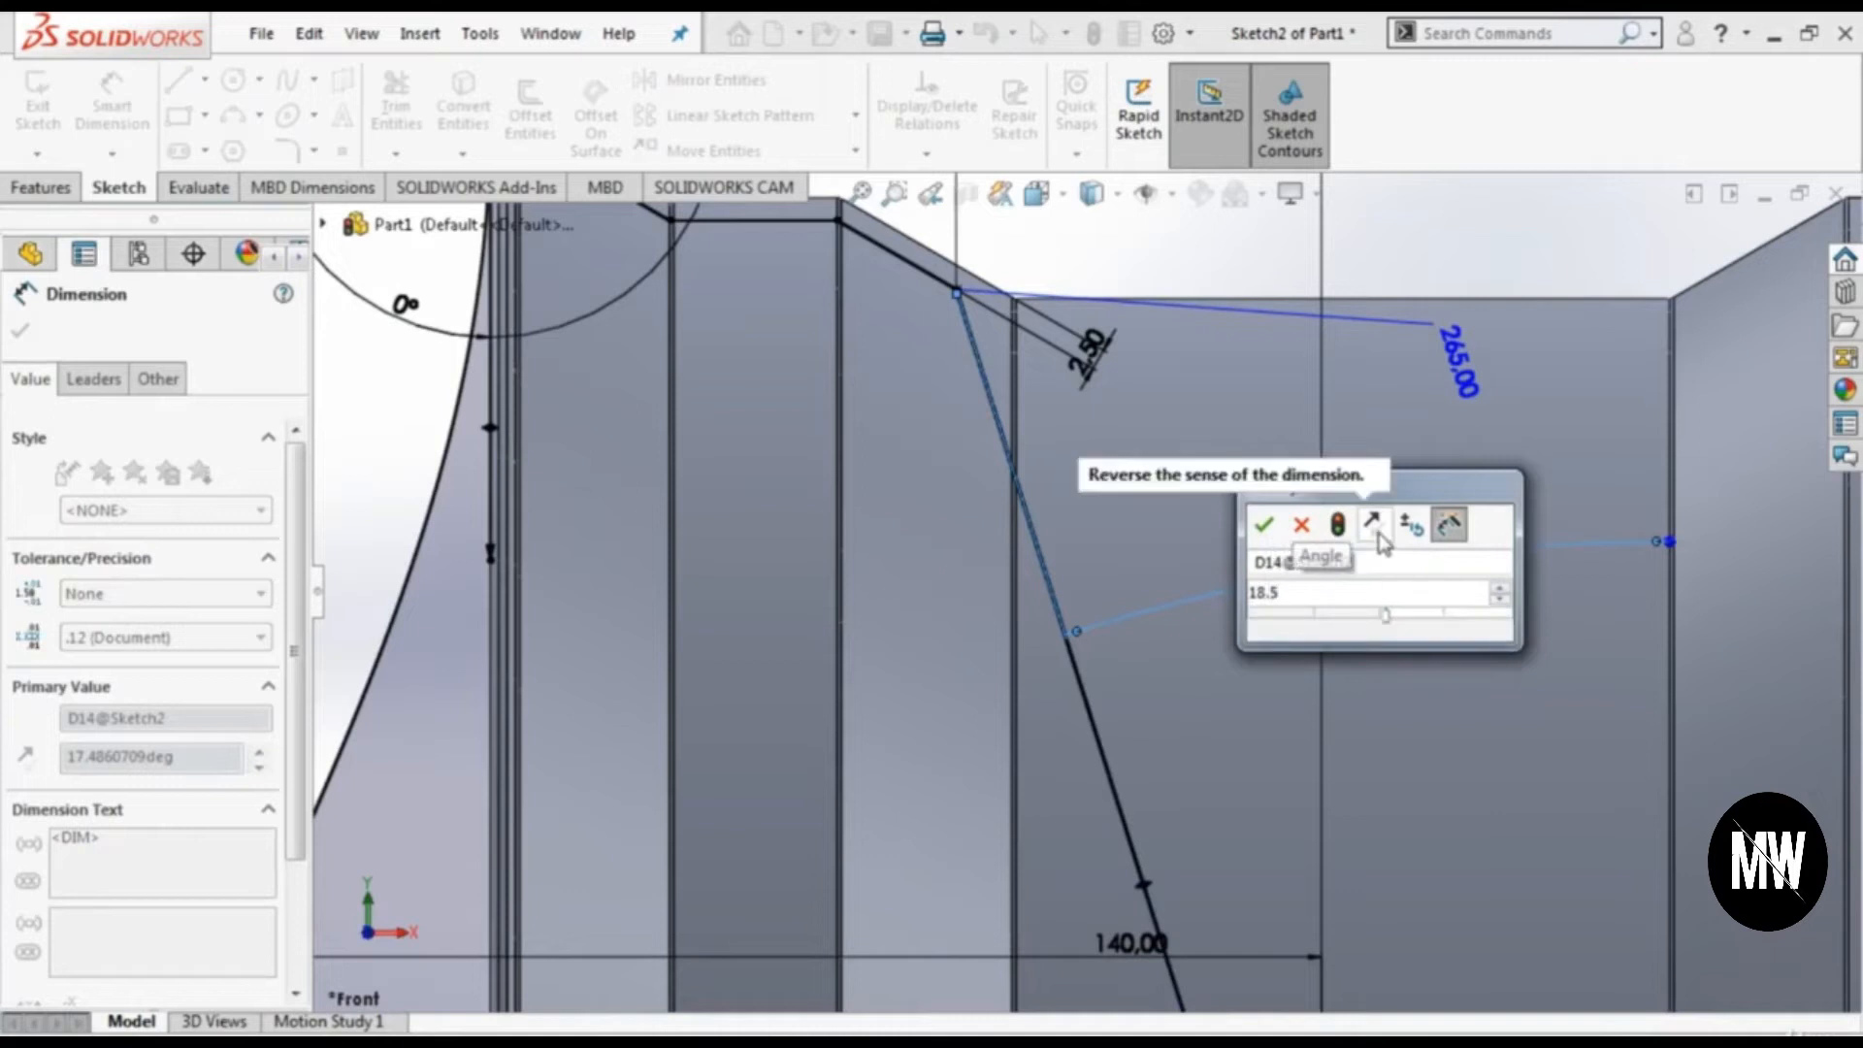
pyautogui.click(1372, 525)
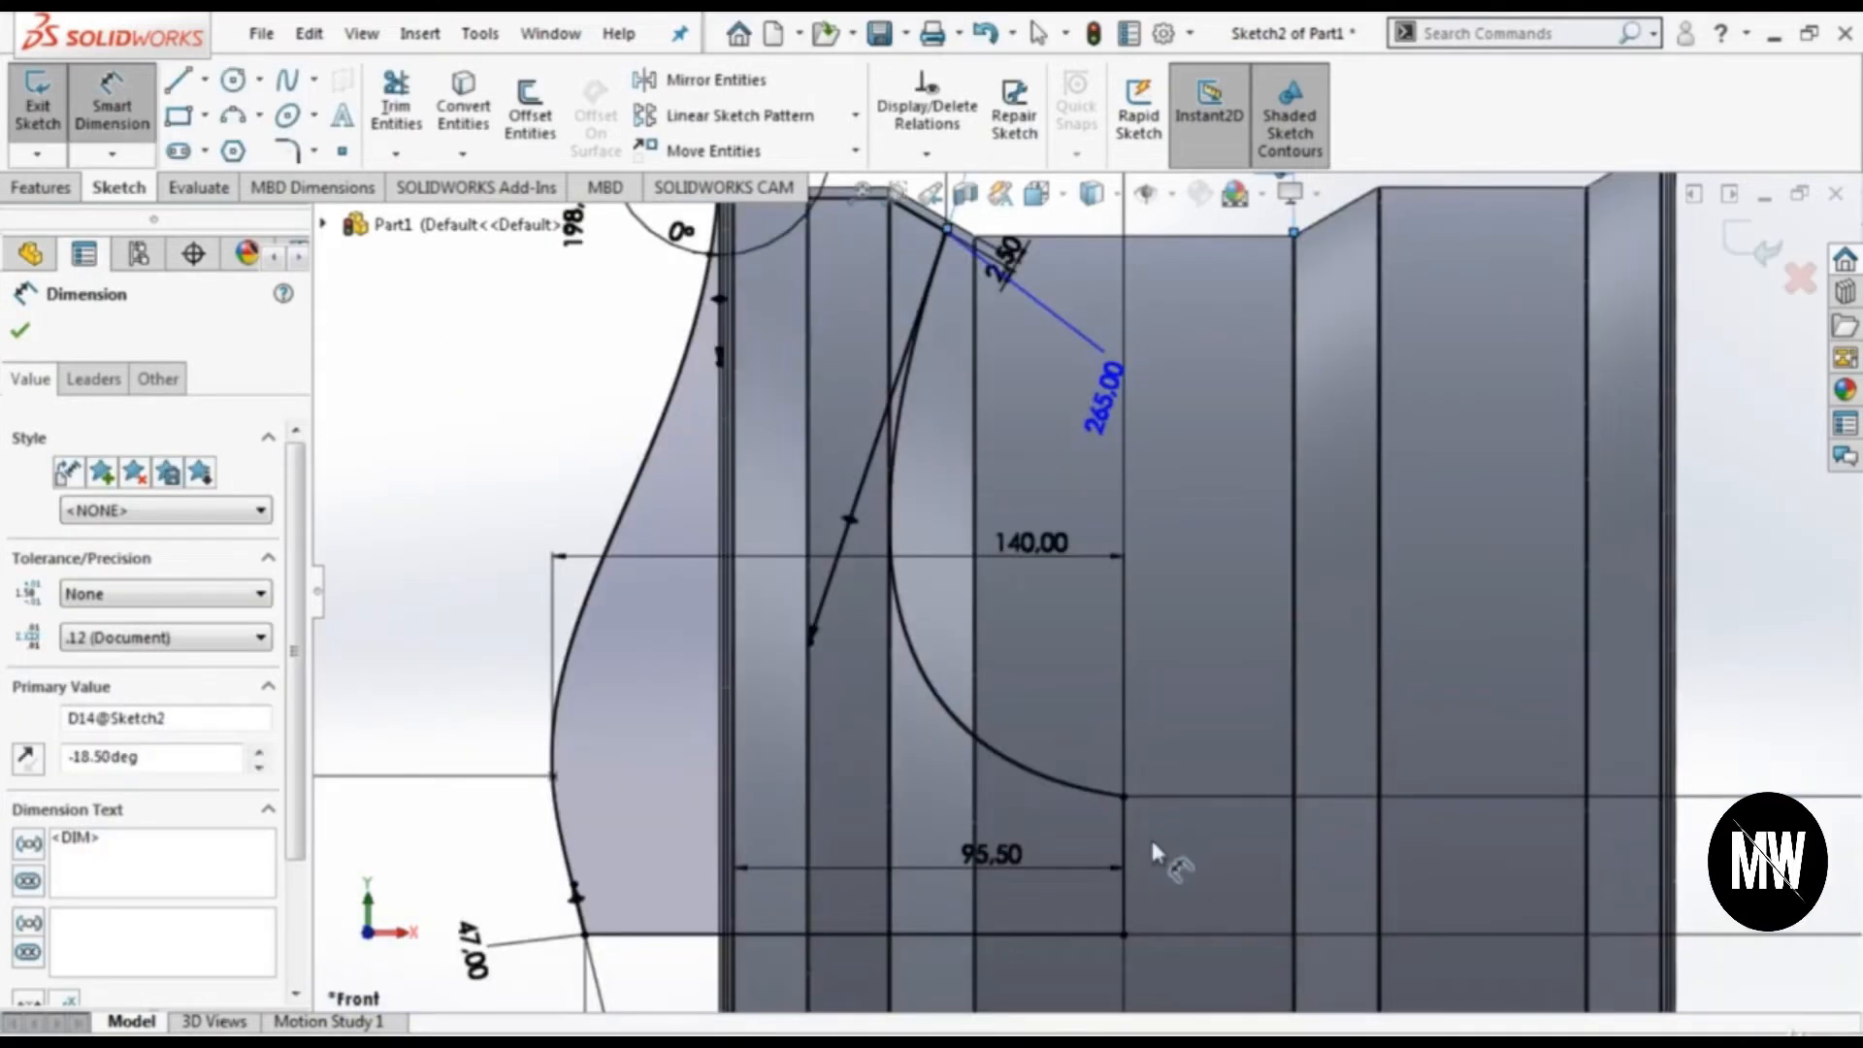
# Step: Dimension the inner spline's tangent handle at the hub end to a tangency length of 140 mm
pyautogui.scroll(-2, 1151, 837)
pyautogui.click(1002, 751)
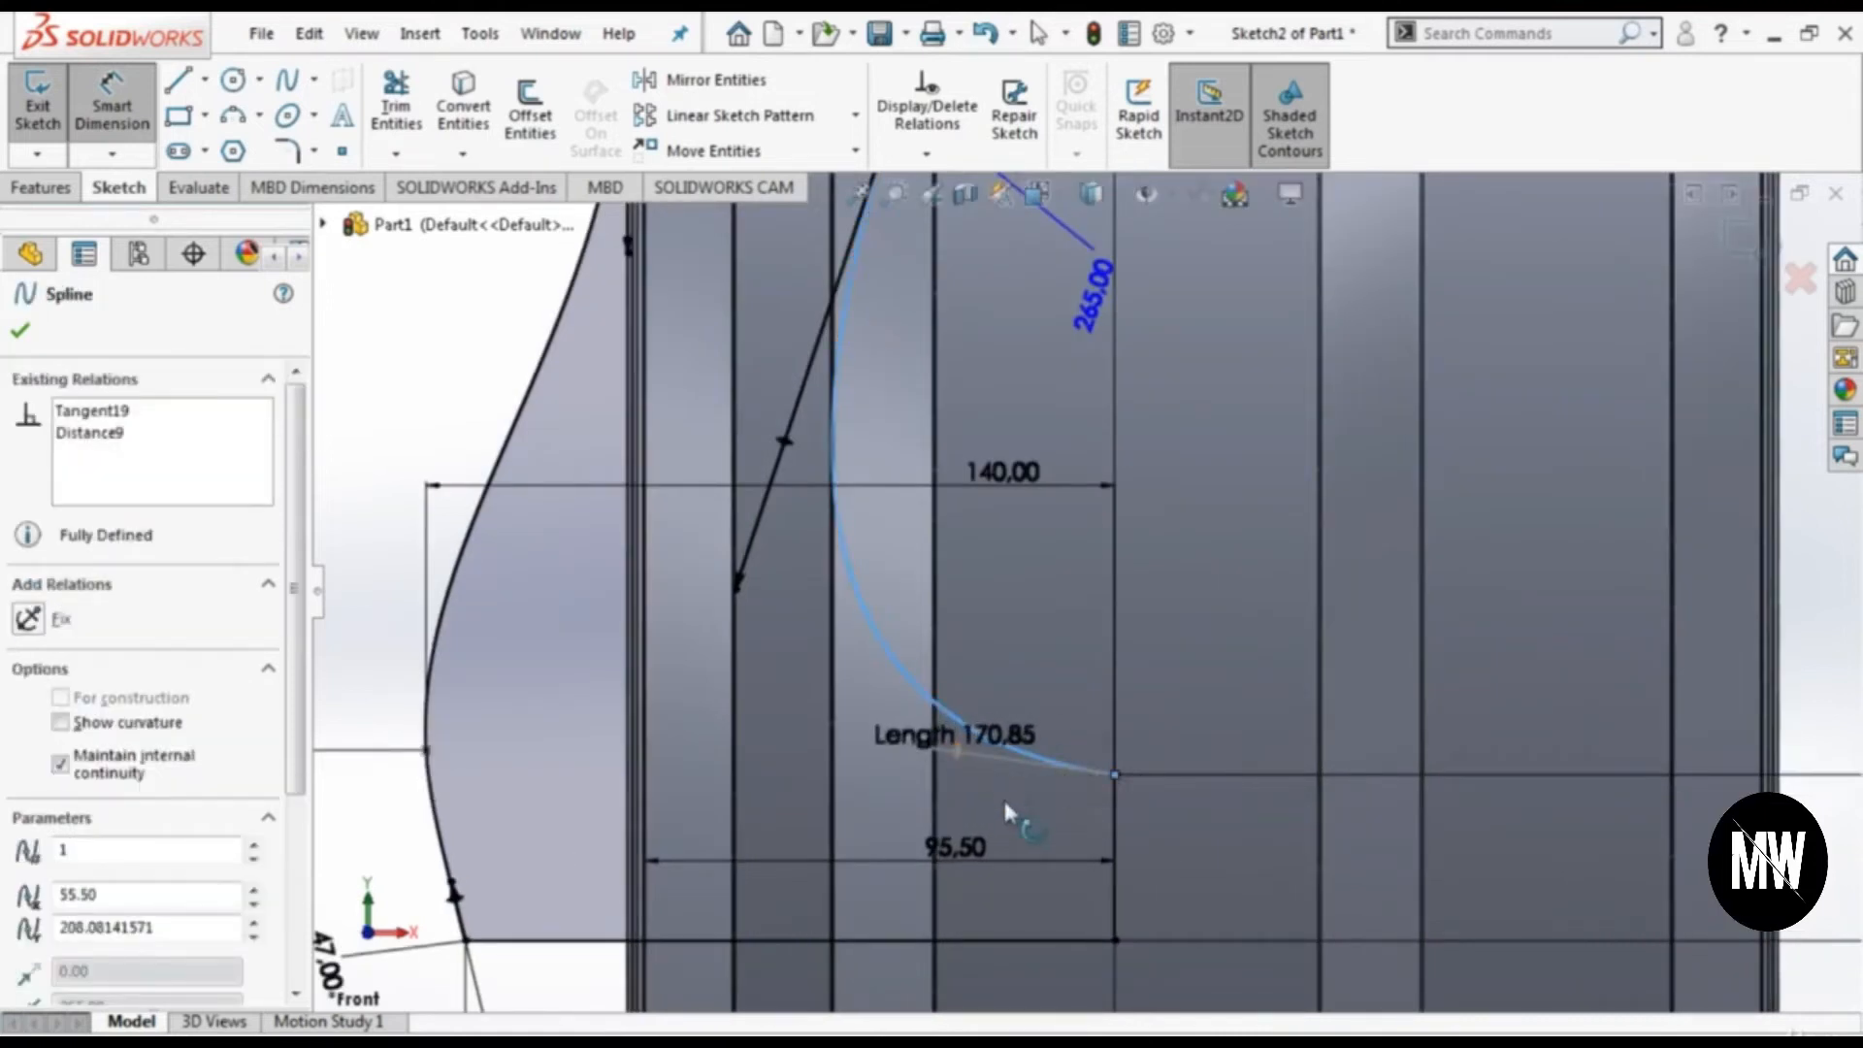
pyautogui.click(1249, 862)
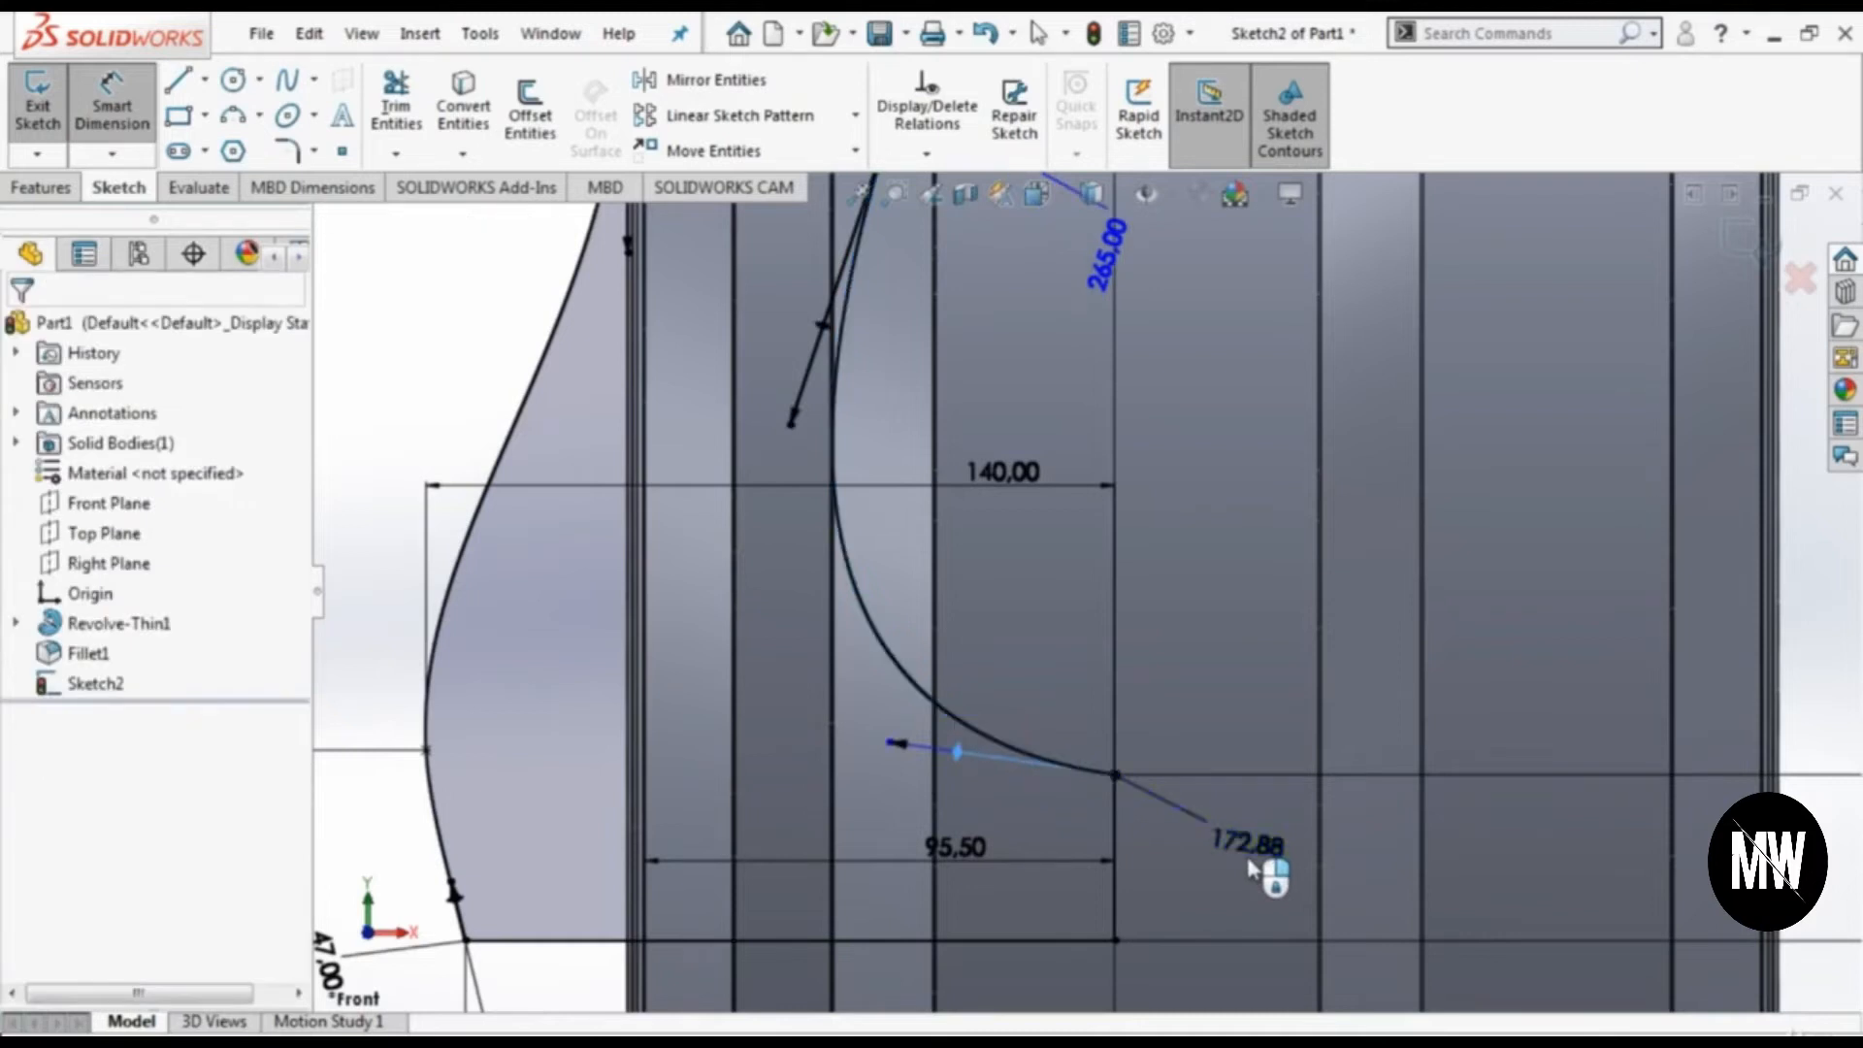
pyautogui.write('140')
pyautogui.press('Return')
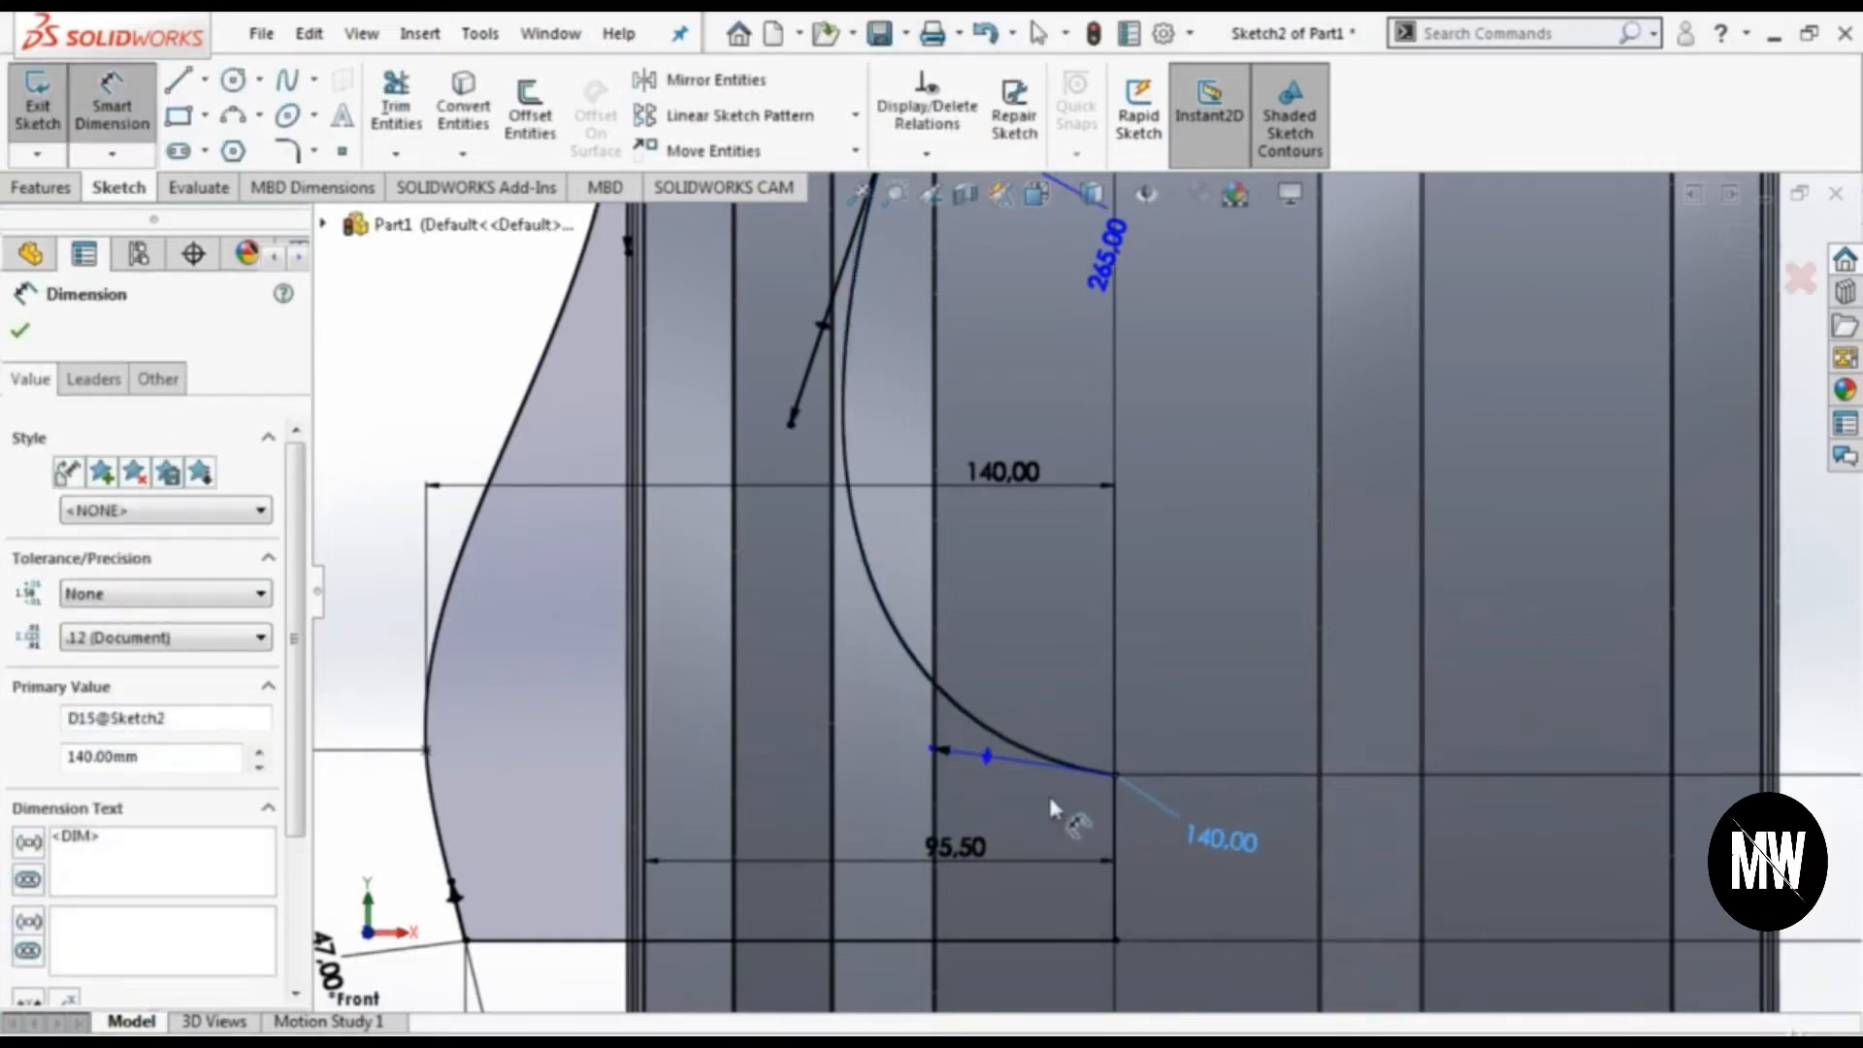
# Step: Set the angle between the inner spline's hub-end tangent handle and the rim's vertical edge to 90°, and finish the sketch
pyautogui.click(988, 755)
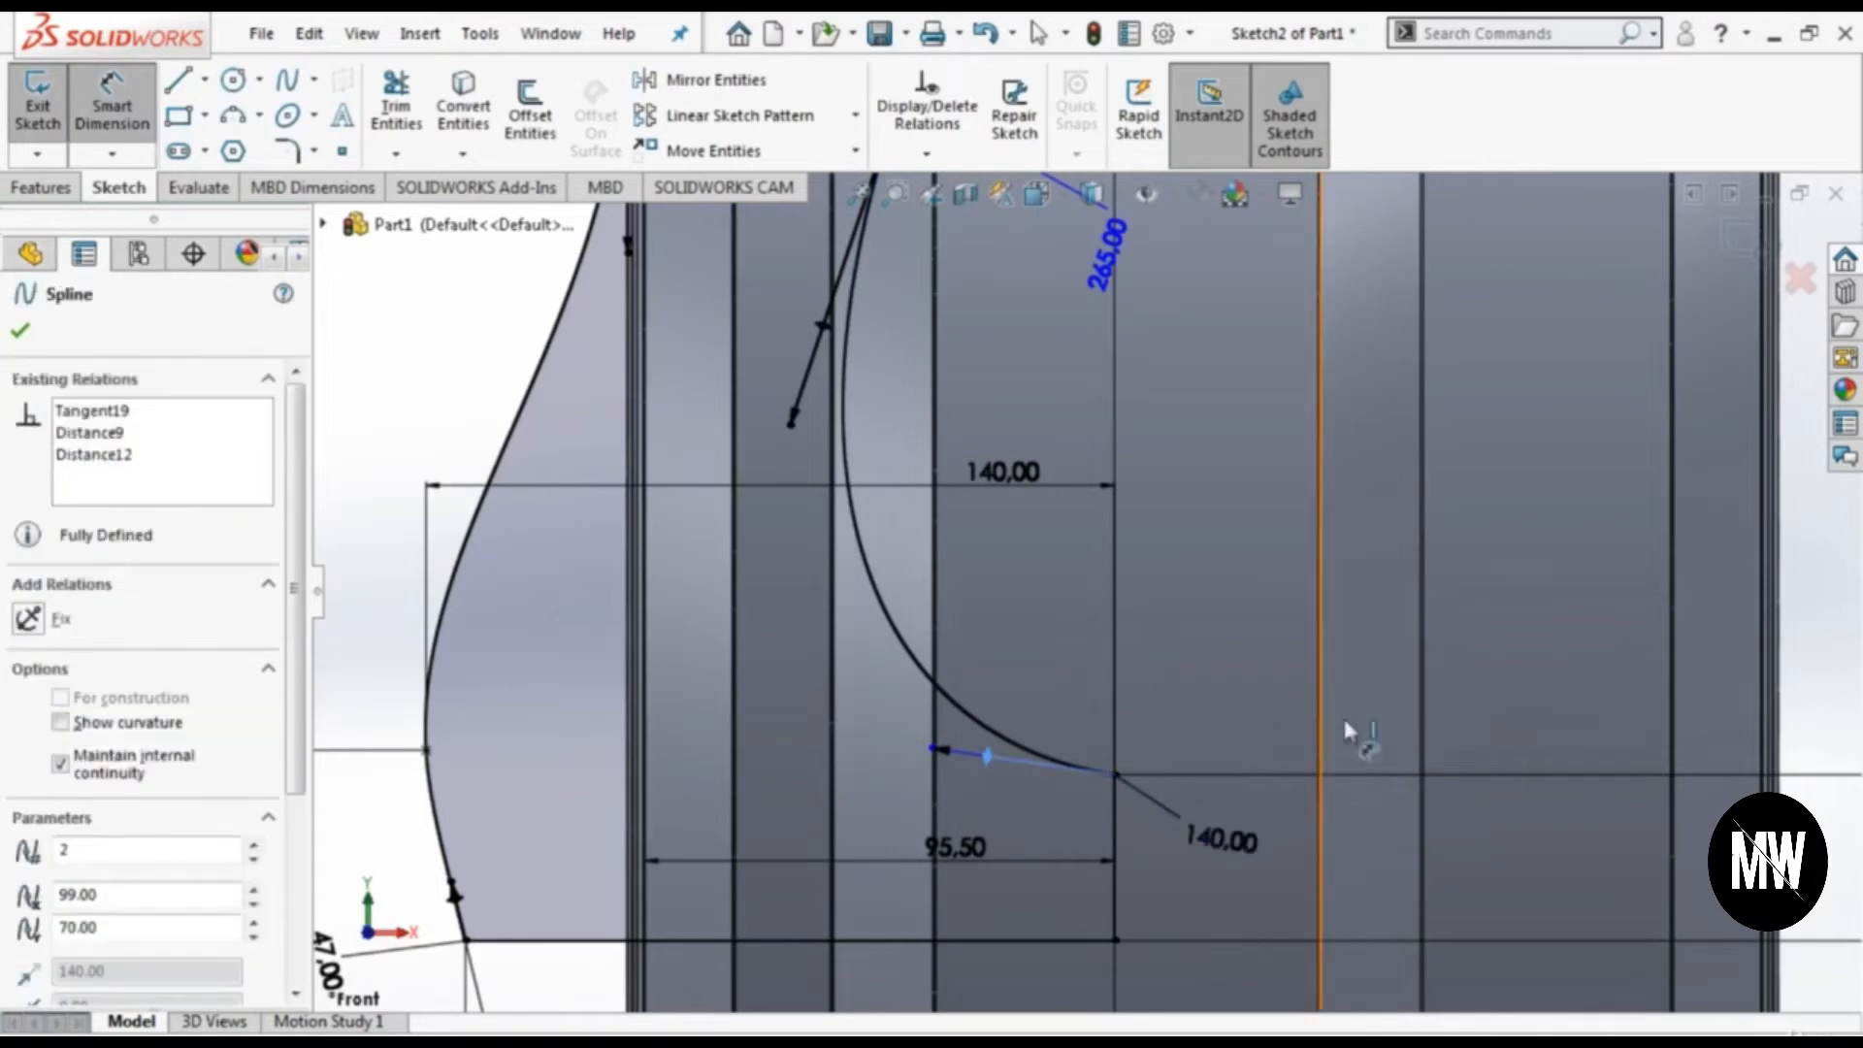
pyautogui.click(1320, 707)
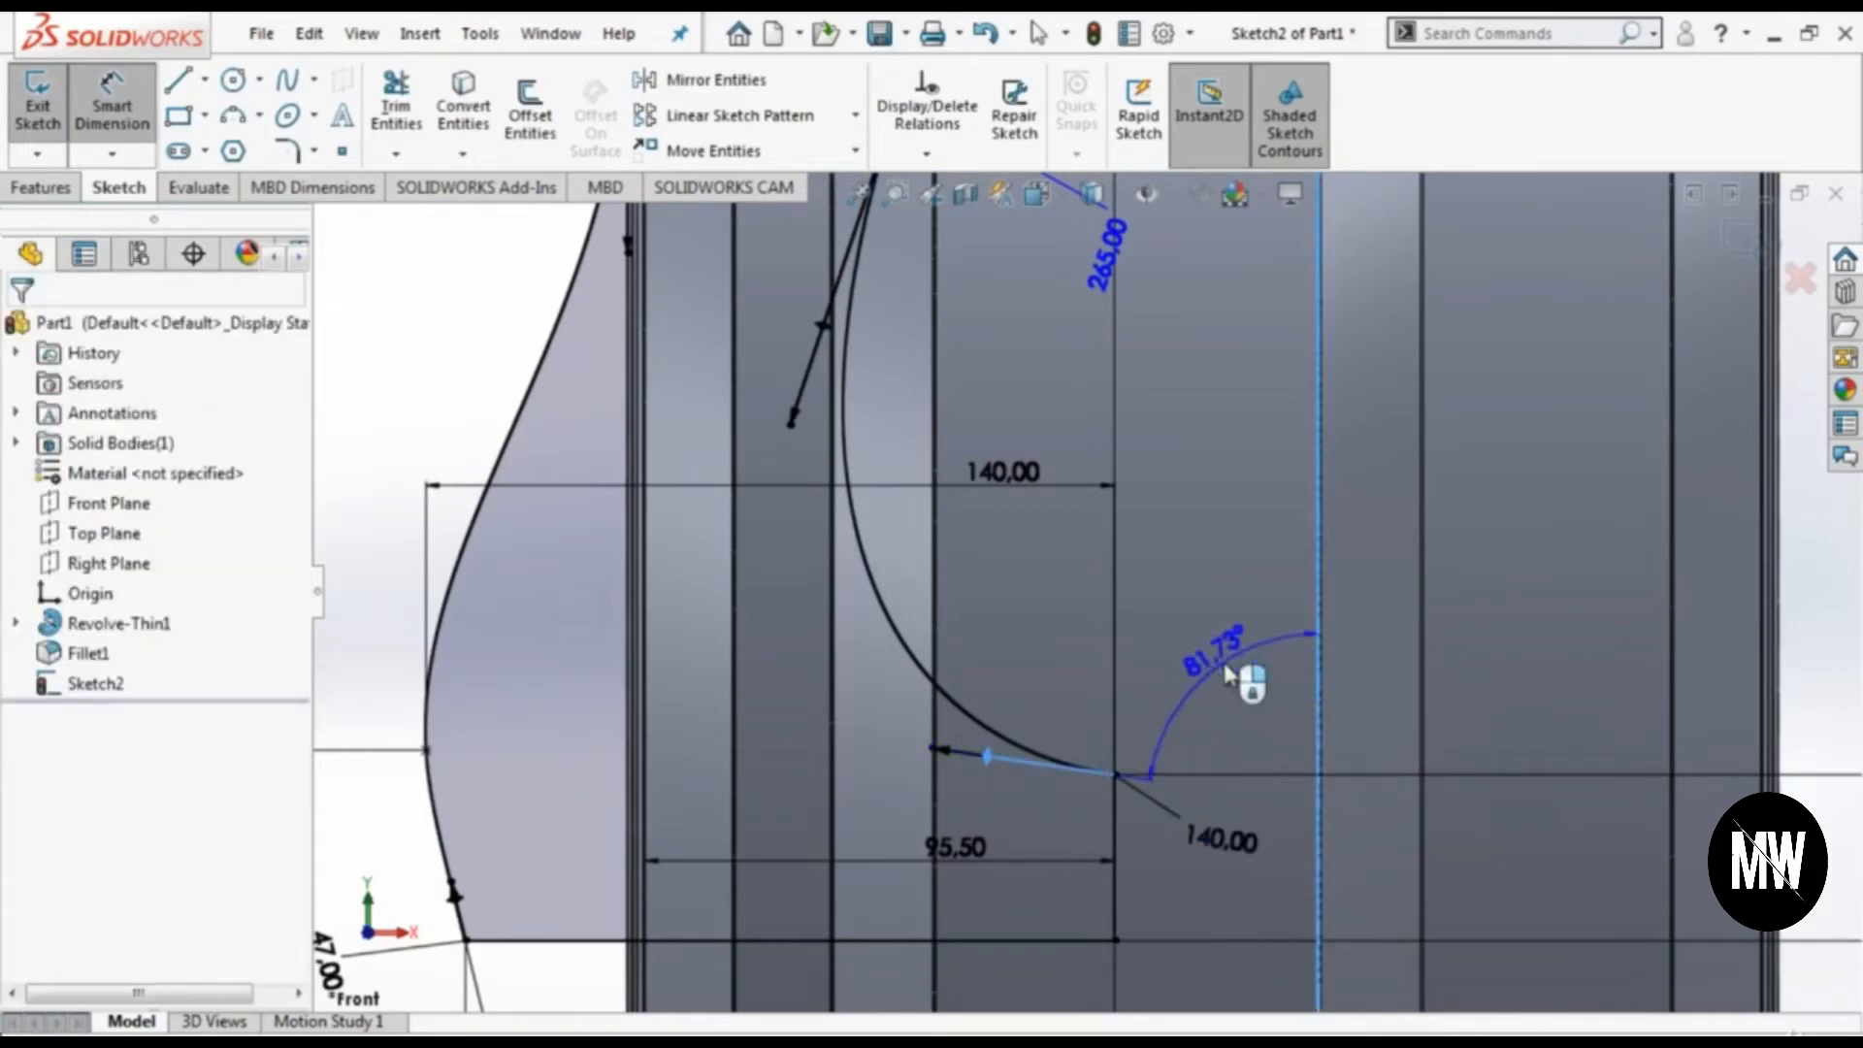
pyautogui.click(1228, 671)
pyautogui.write('90')
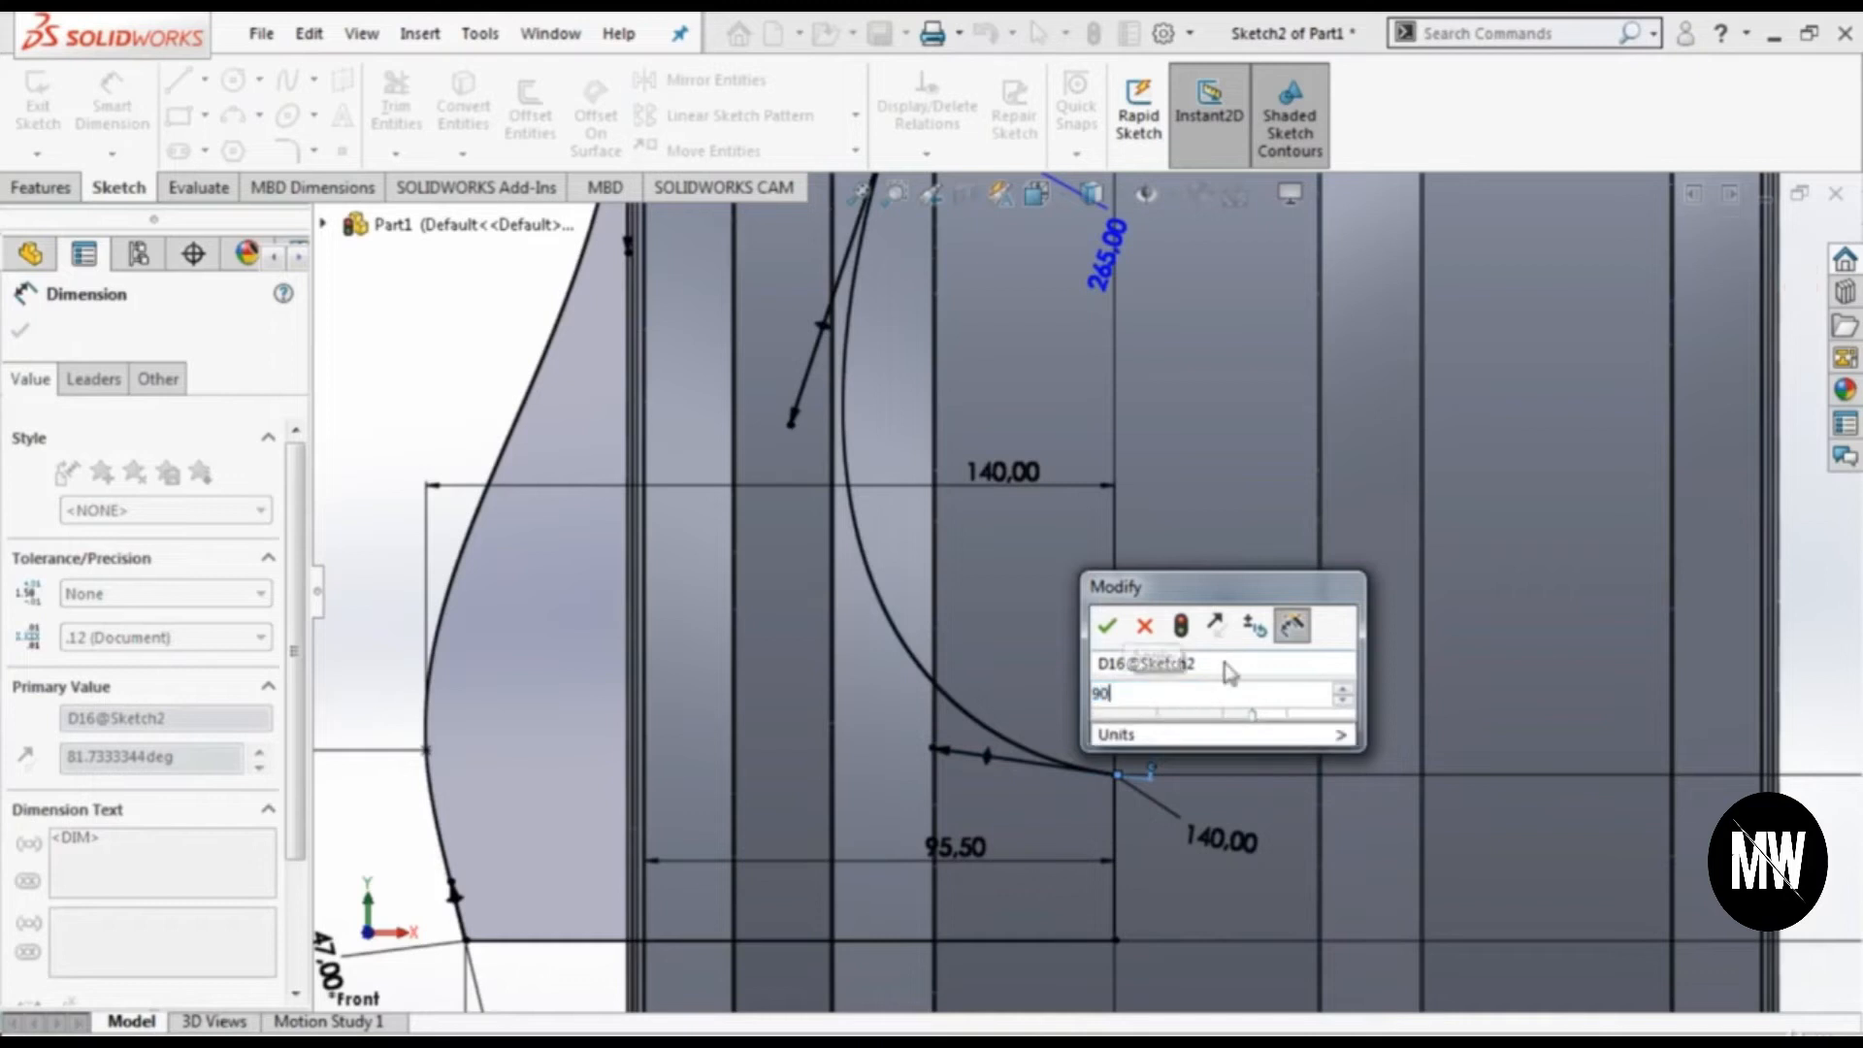
pyautogui.press('Return')
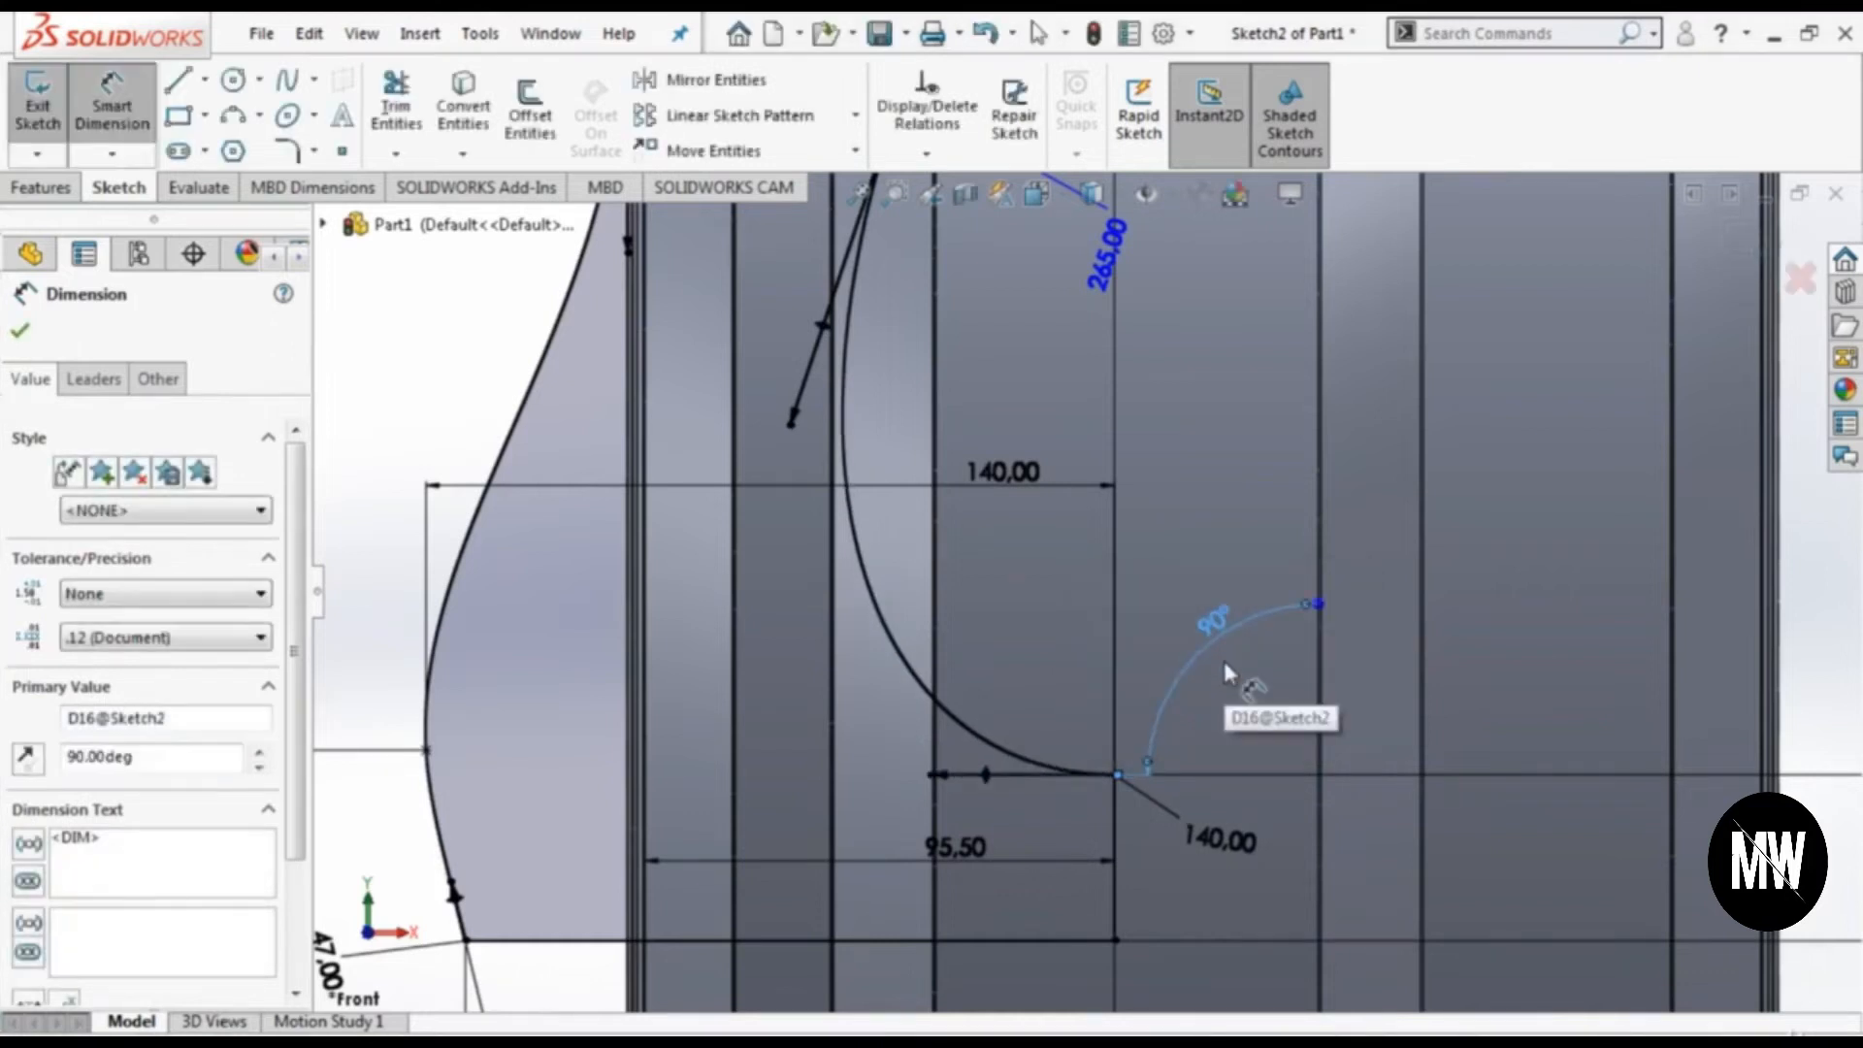
pyautogui.press('Escape')
pyautogui.scroll(5, 1336, 988)
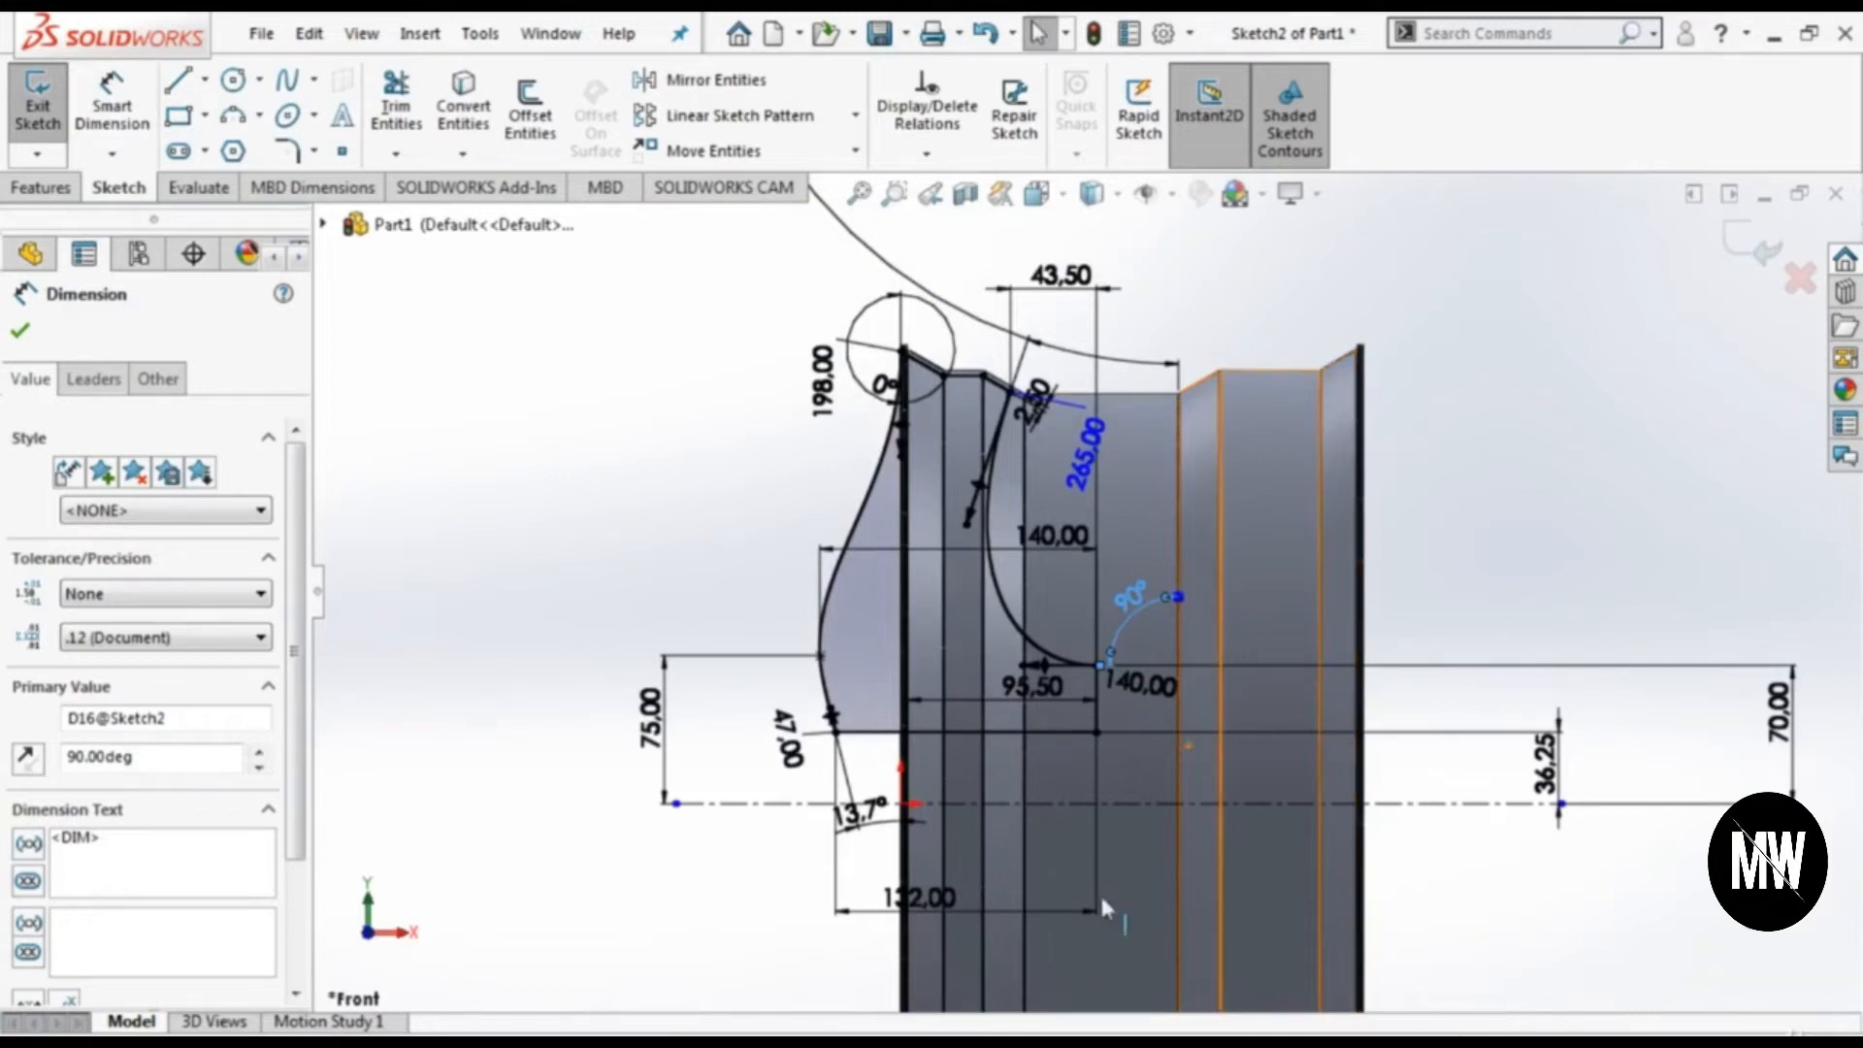
pyautogui.click(37, 107)
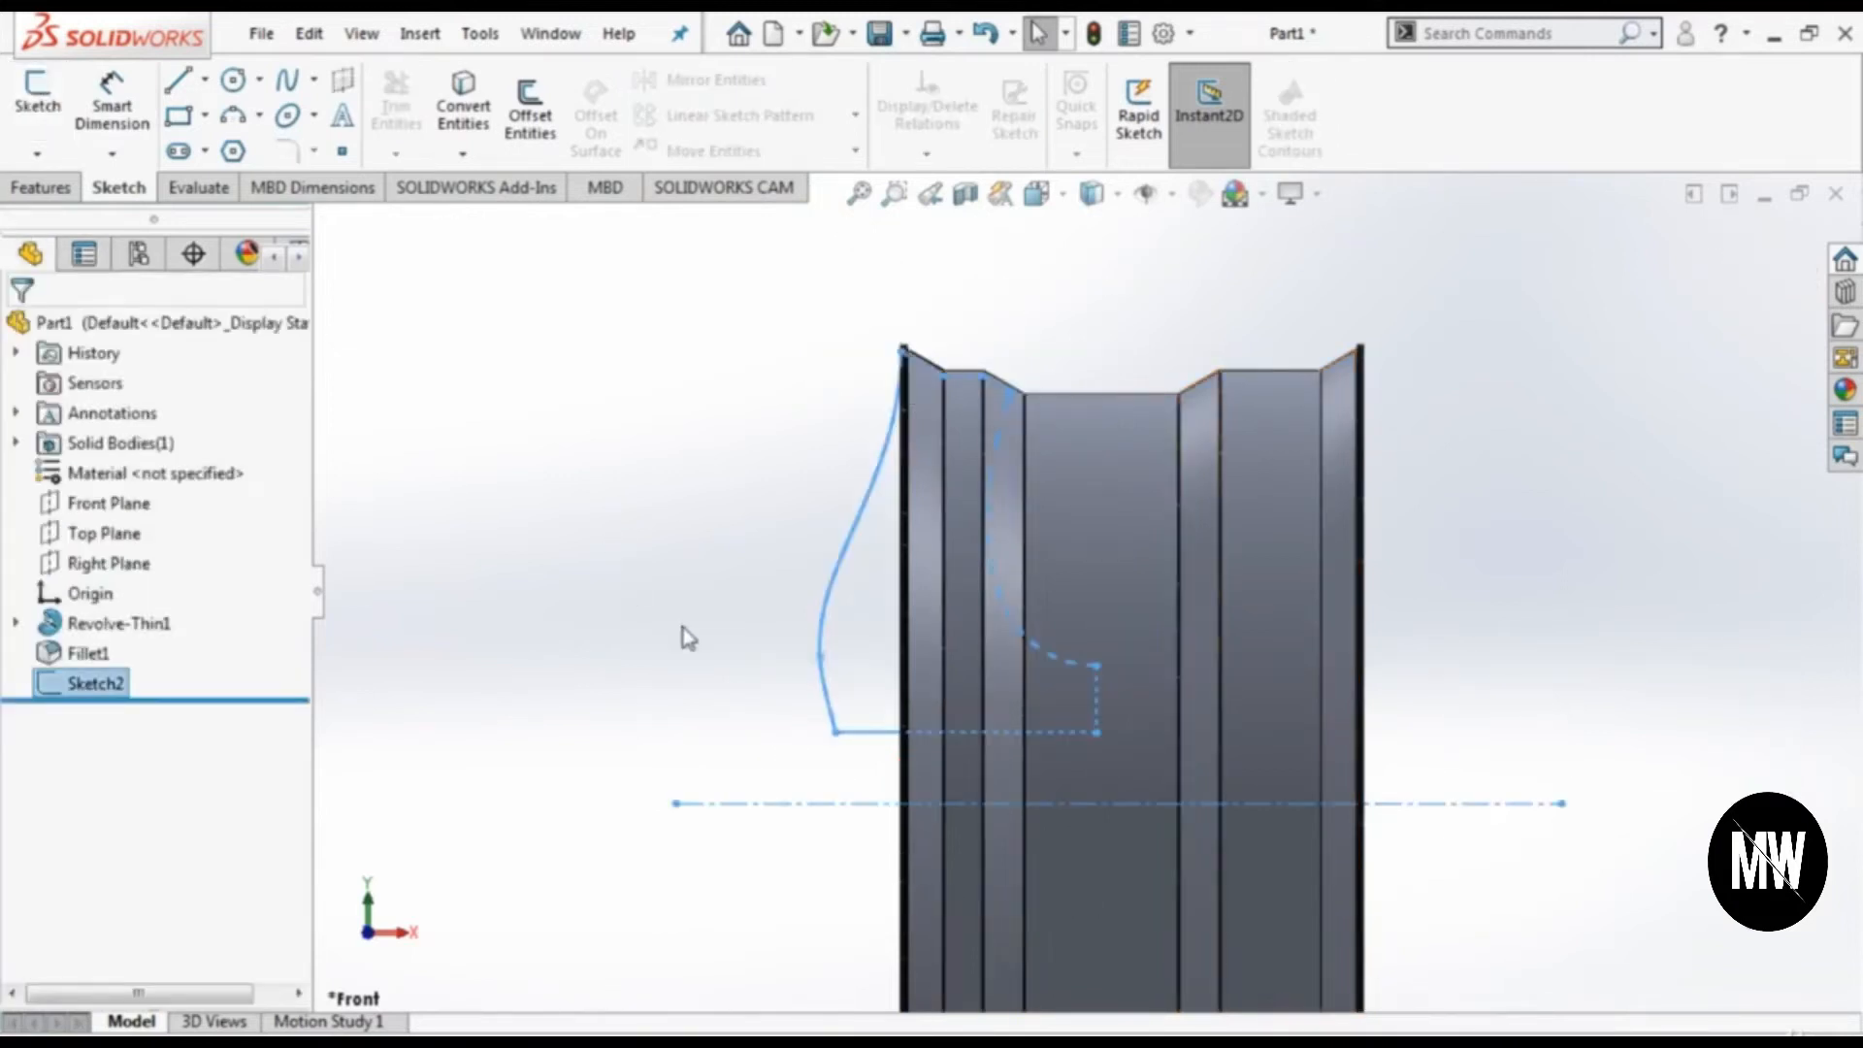
# Step: Revolve the hub and disc profile about its horizontal centerline to form the solid wheel face
pyautogui.moveTo(726, 761); pyautogui.dragTo(774, 778, button='middle')
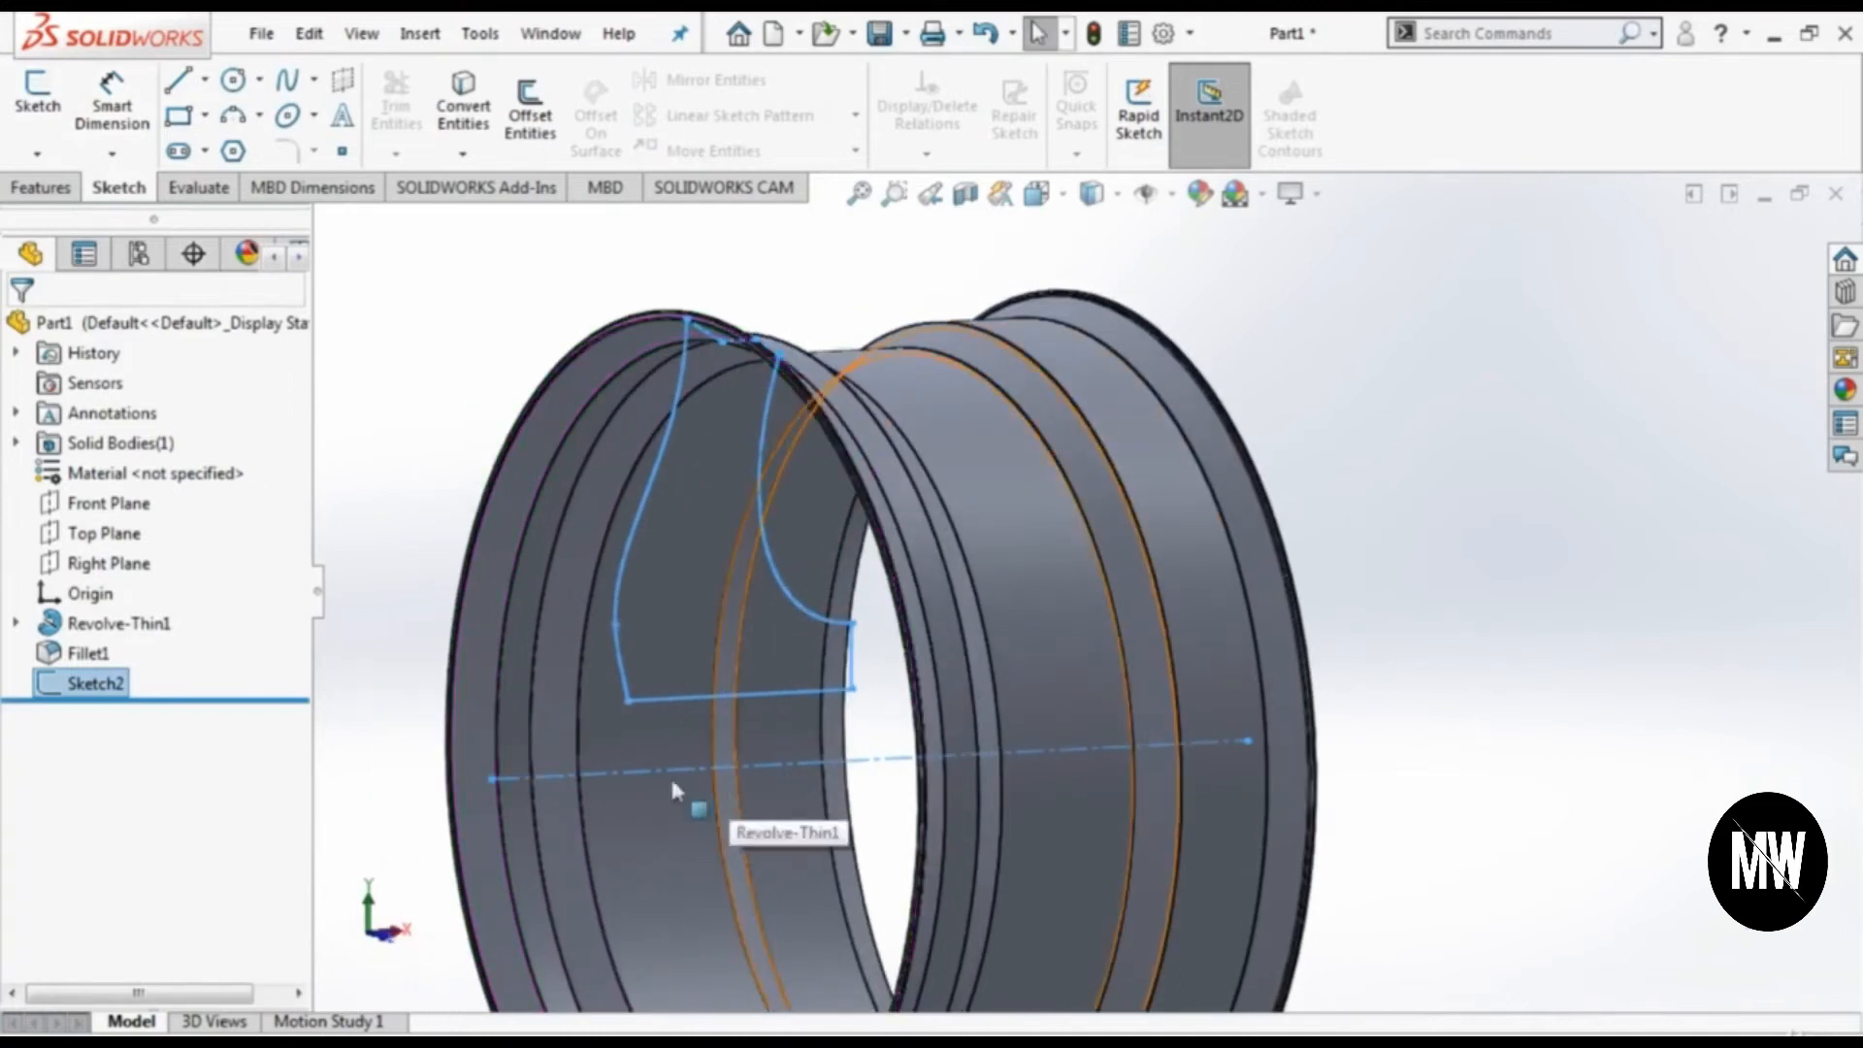
pyautogui.click(41, 187)
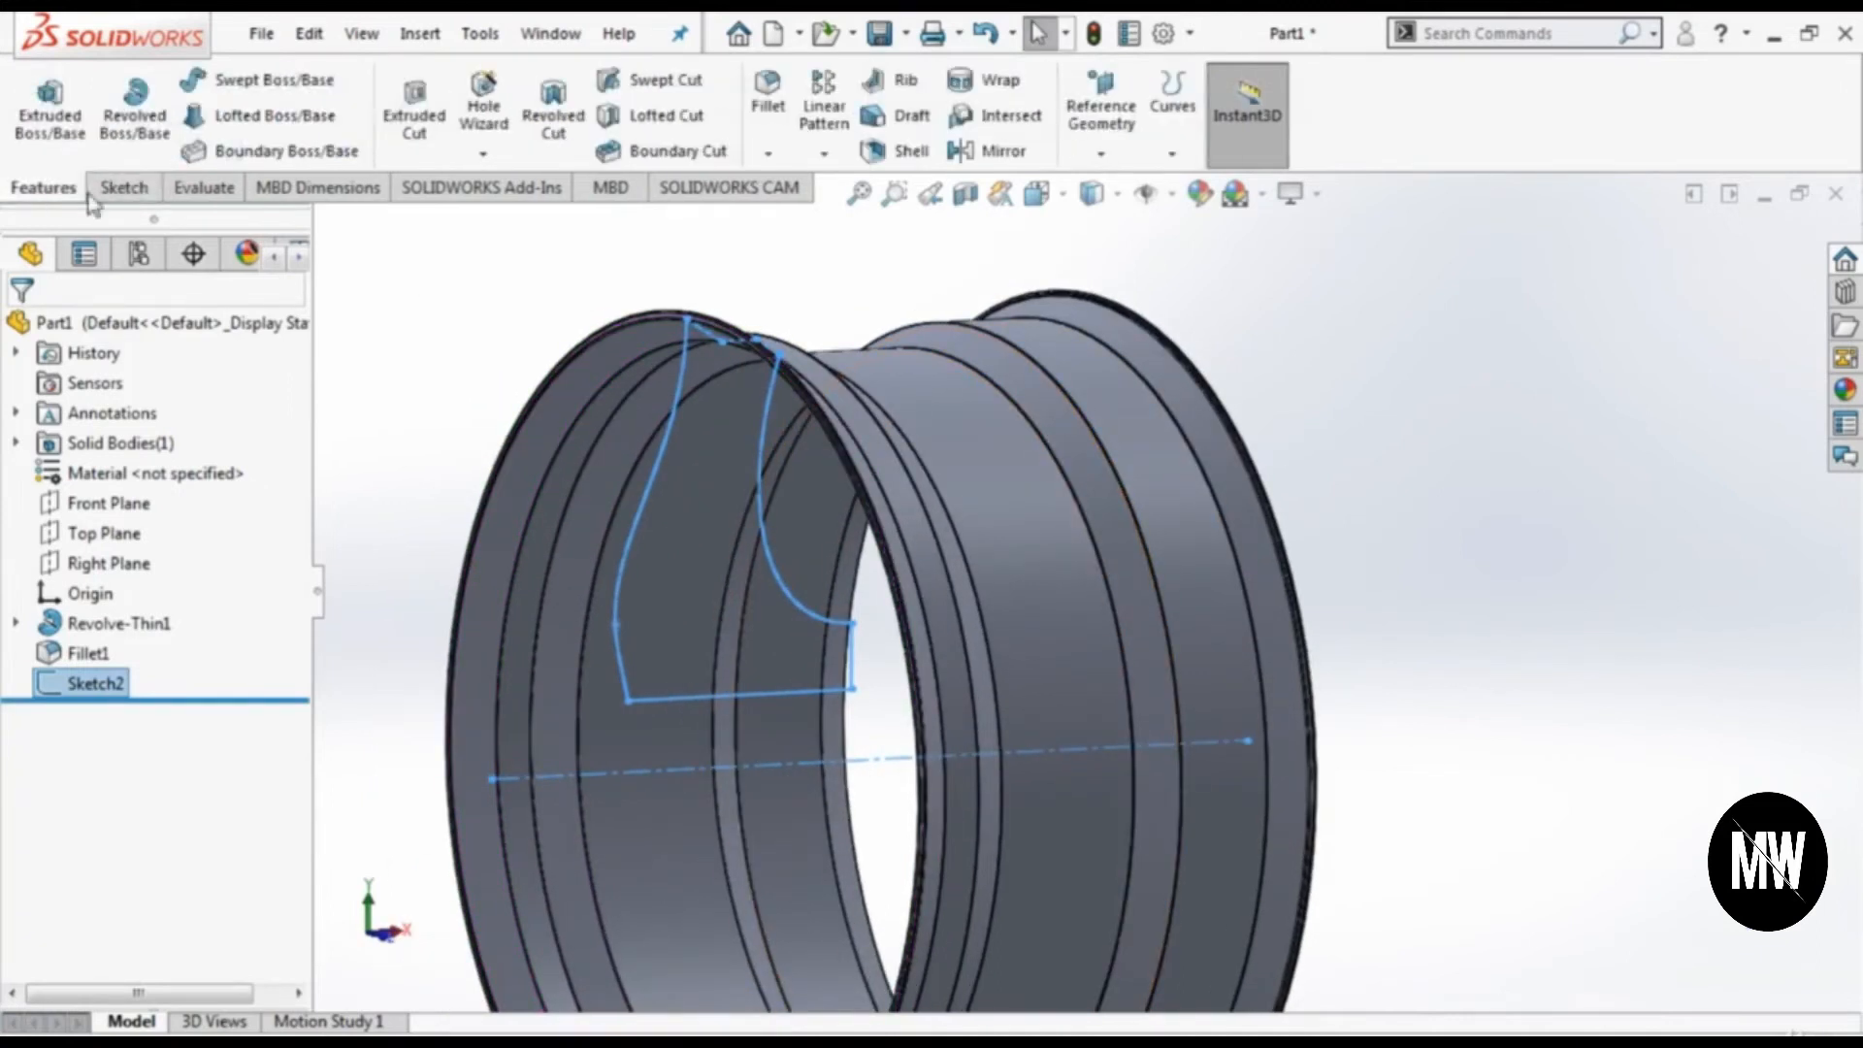
pyautogui.click(159, 99)
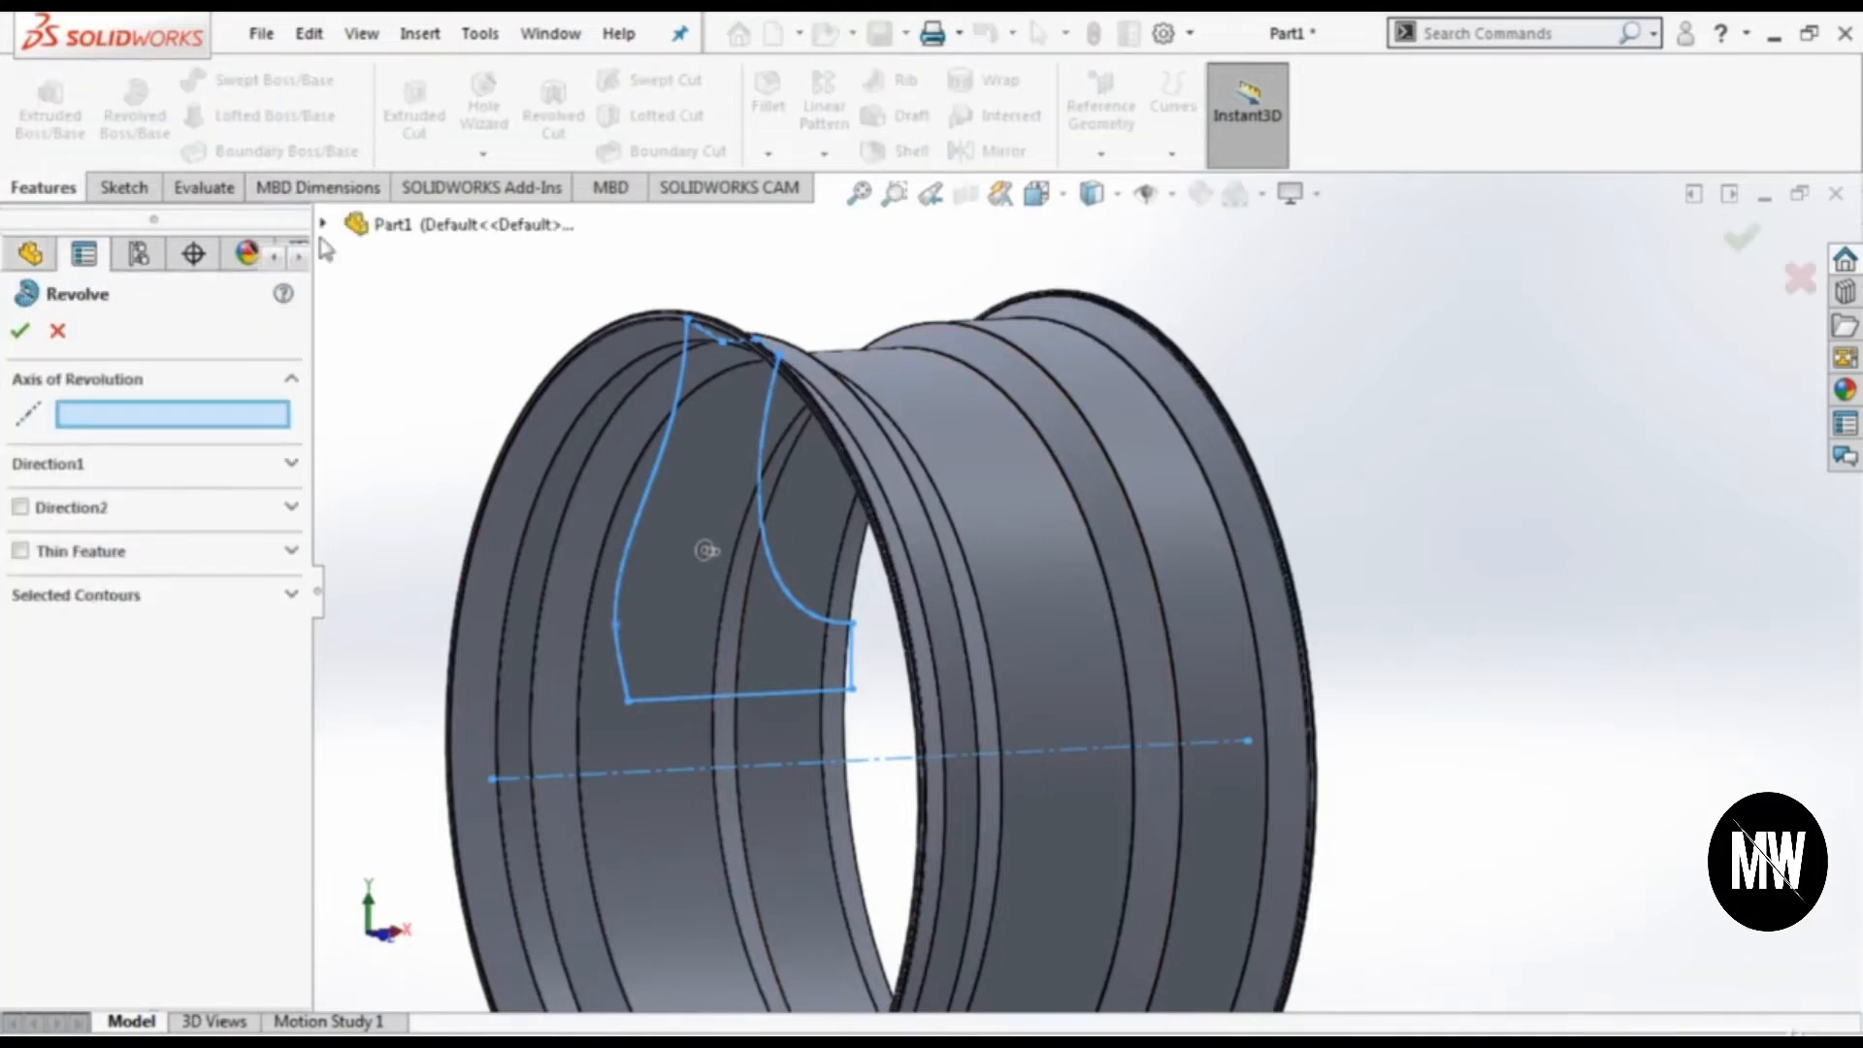
pyautogui.click(534, 774)
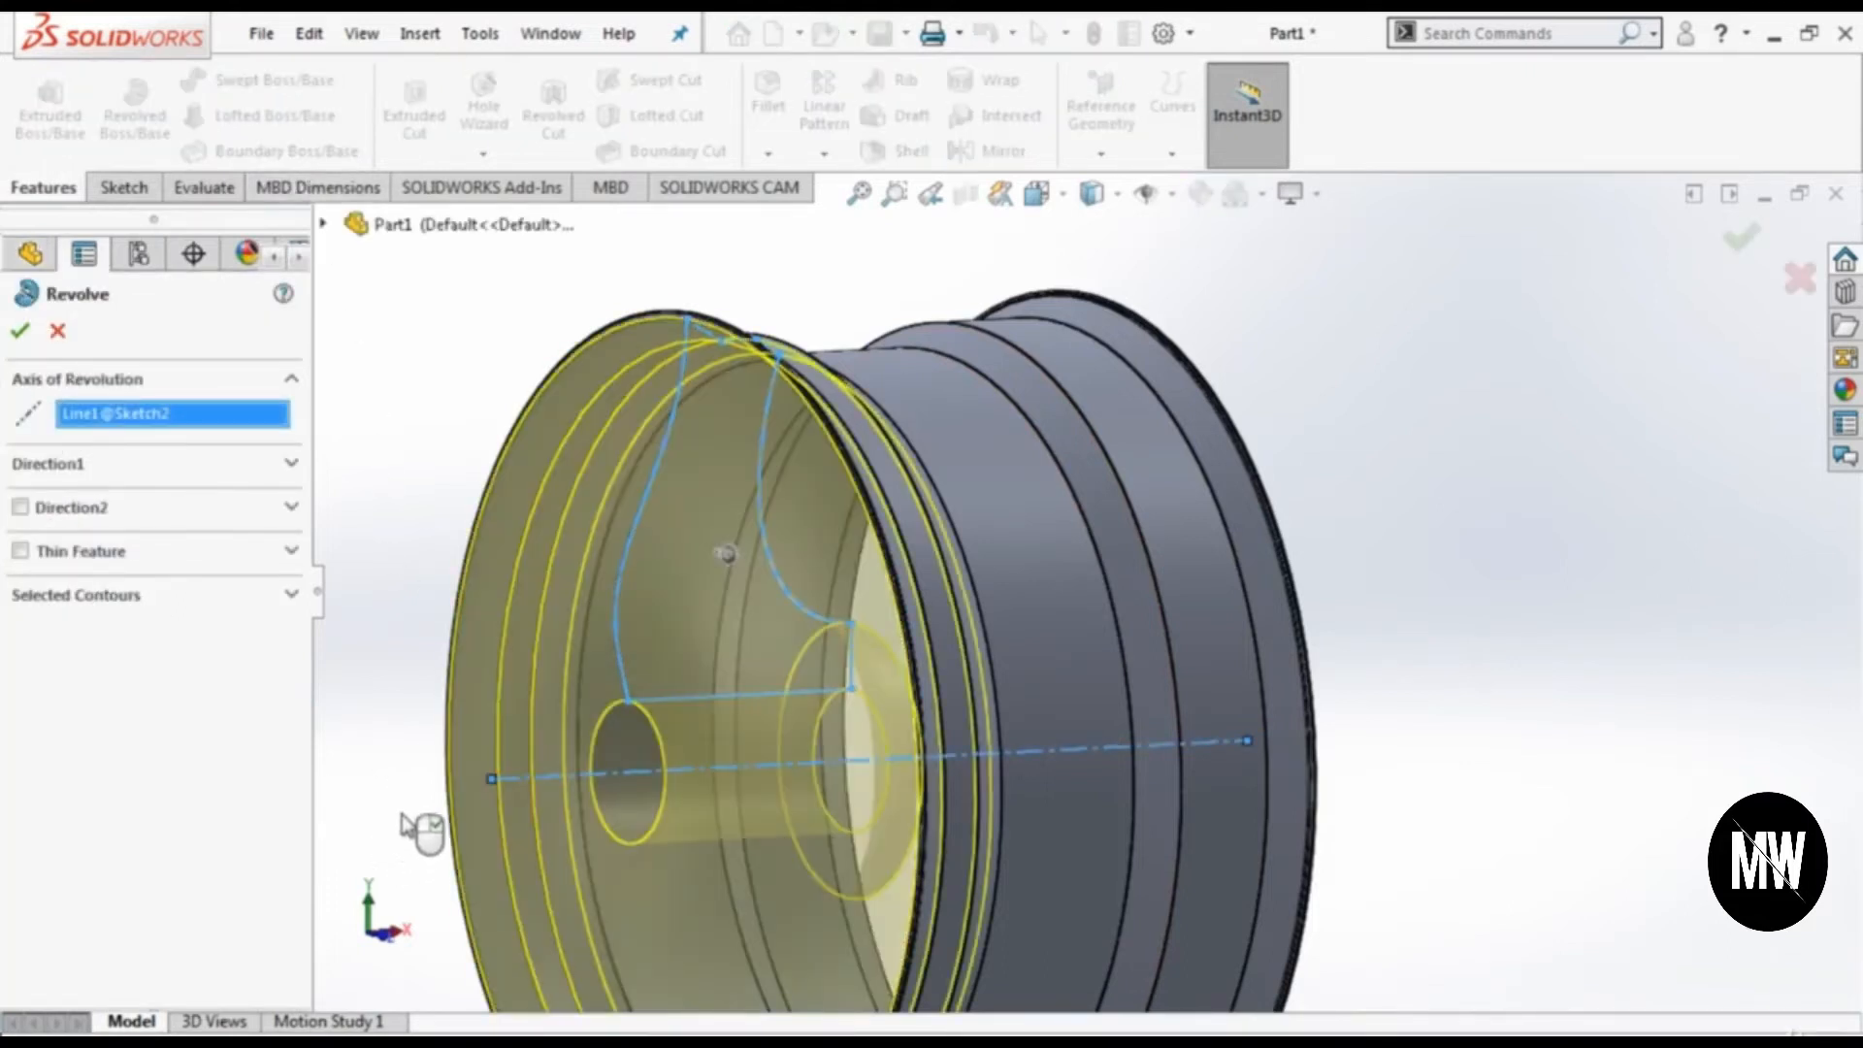
pyautogui.click(19, 330)
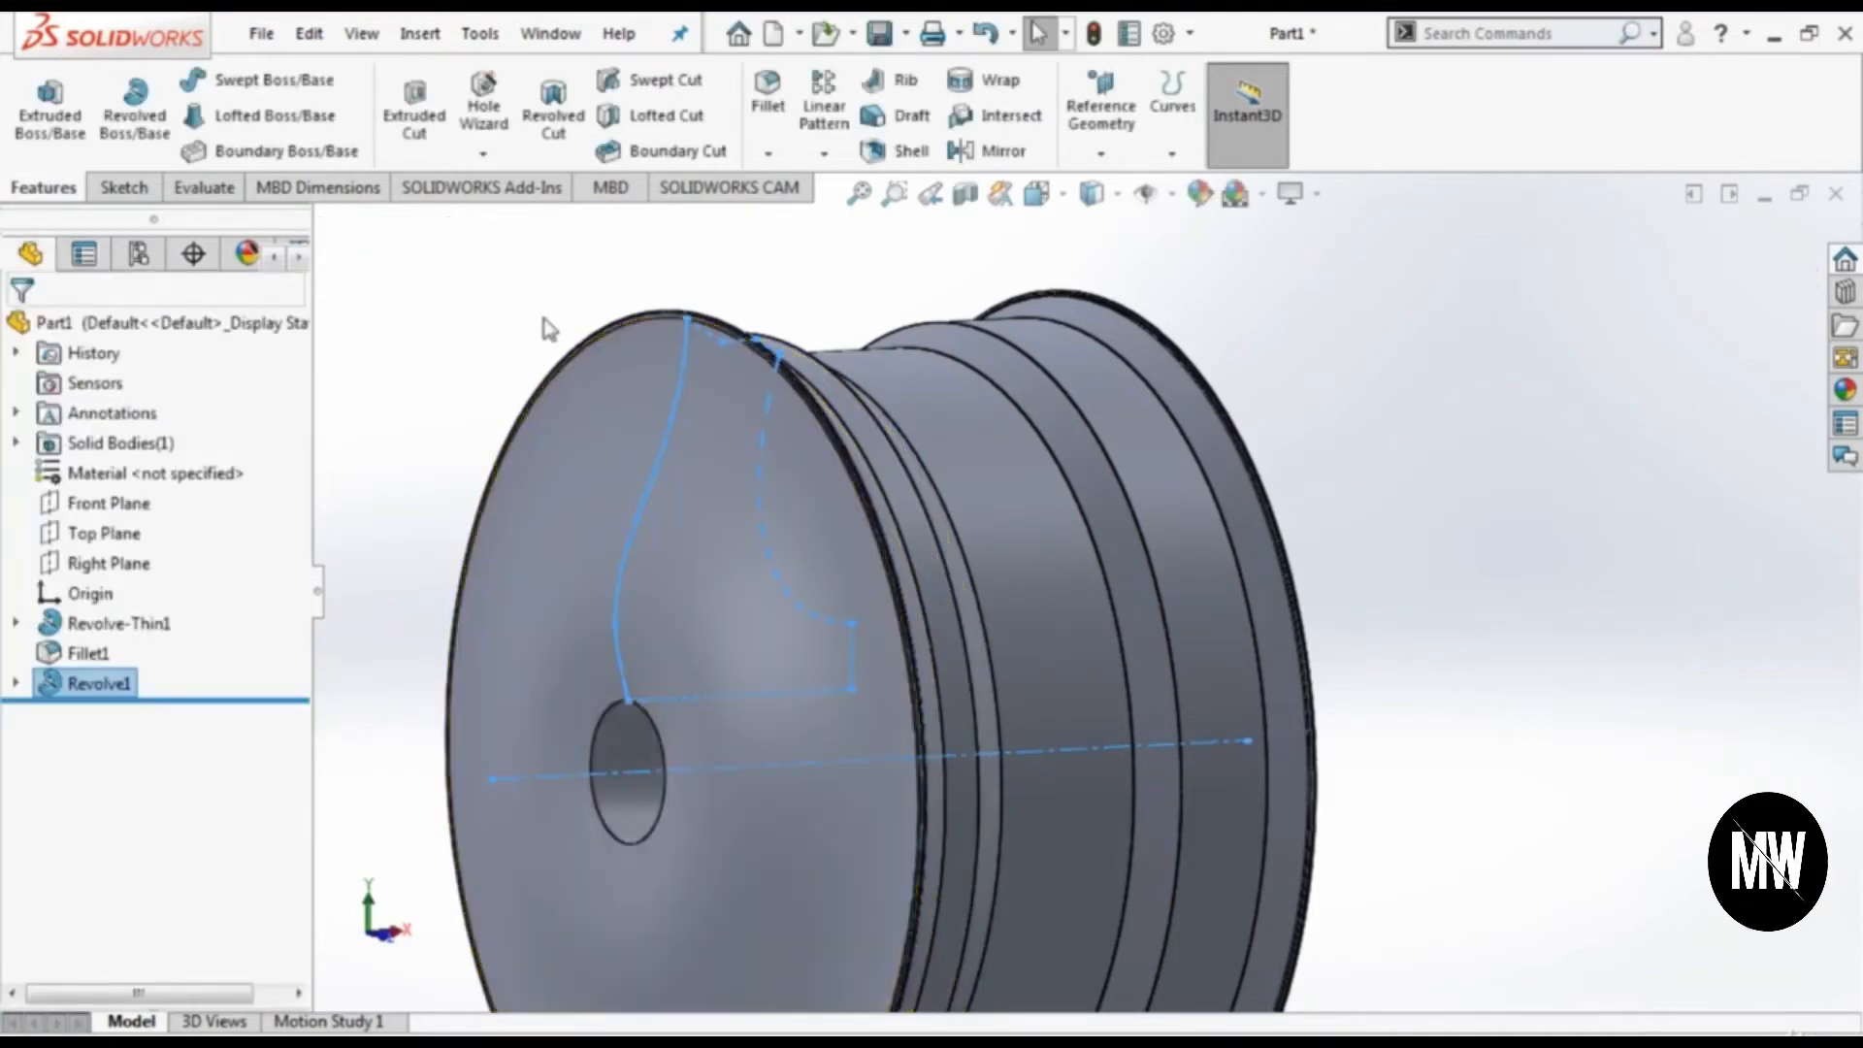
# Step: Orient the wheel to the front view and open a new sketch on the Front Plane
pyautogui.moveTo(1406, 740); pyautogui.dragTo(1397, 786, button='middle')
pyautogui.scroll(3, 1105, 712)
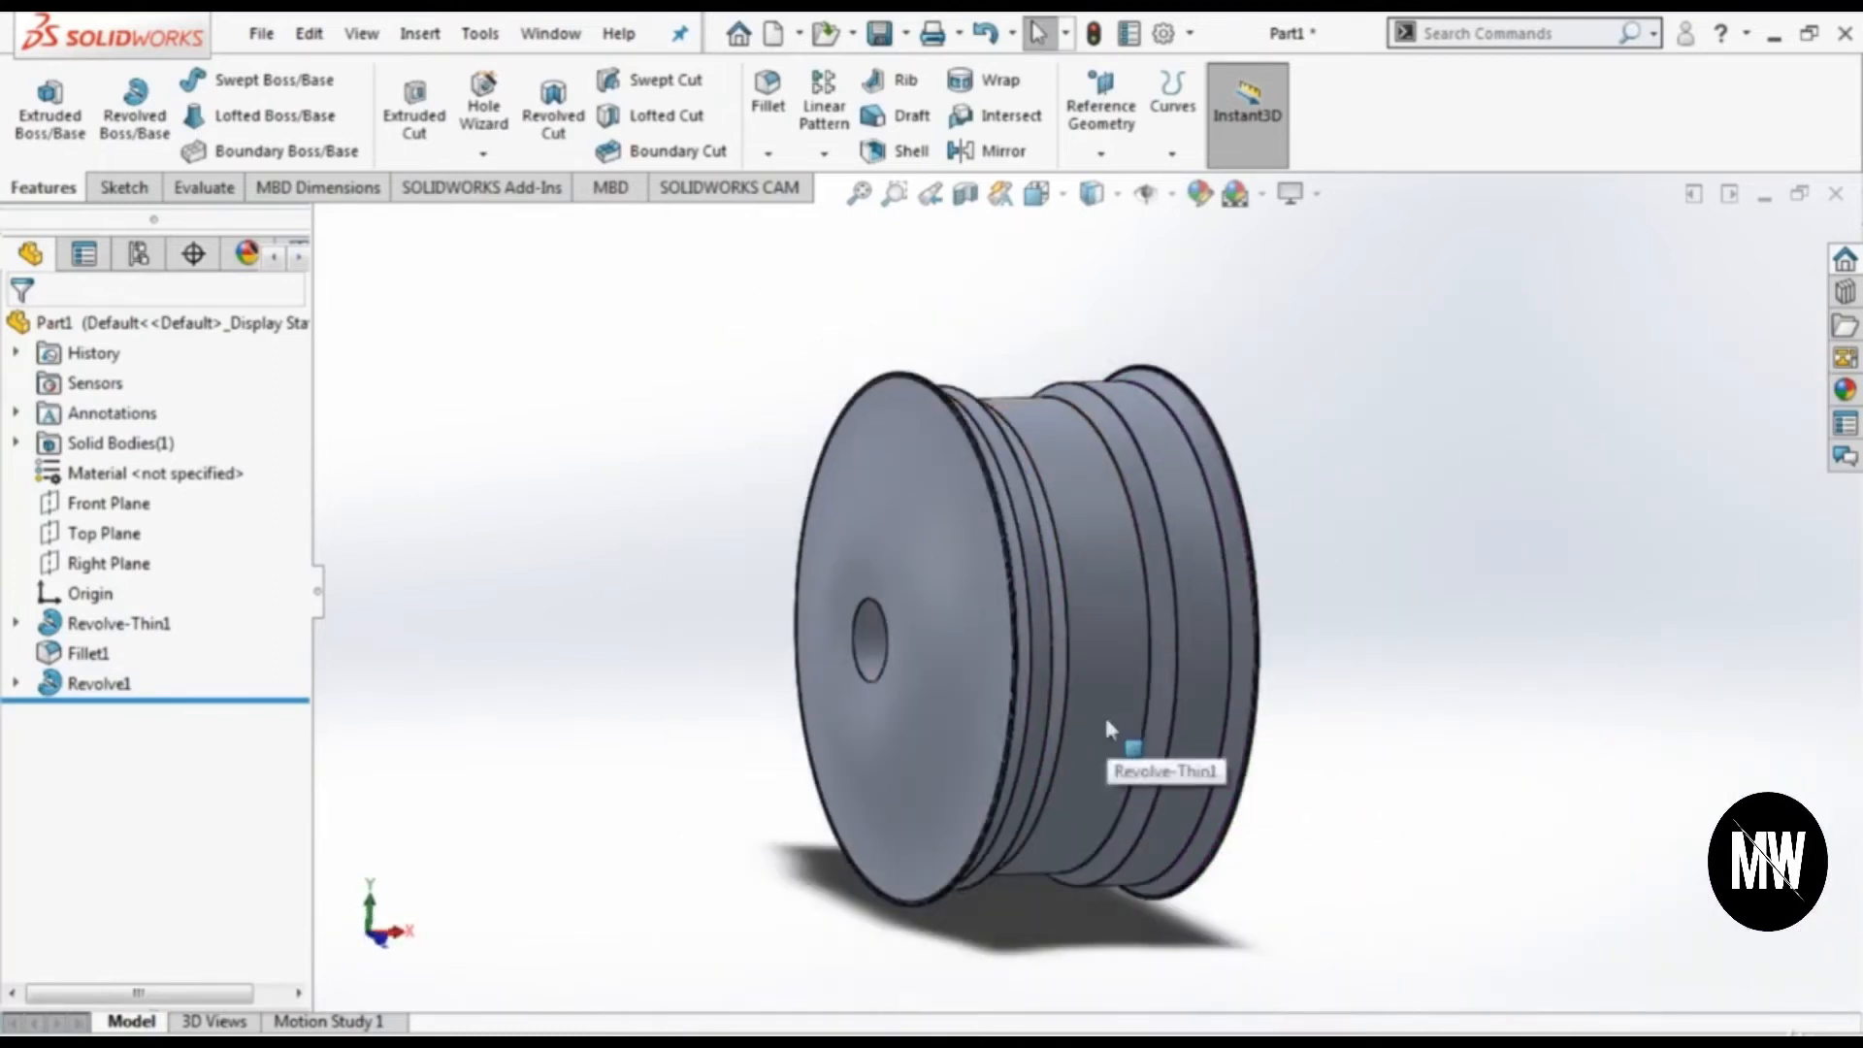
pyautogui.click(1034, 199)
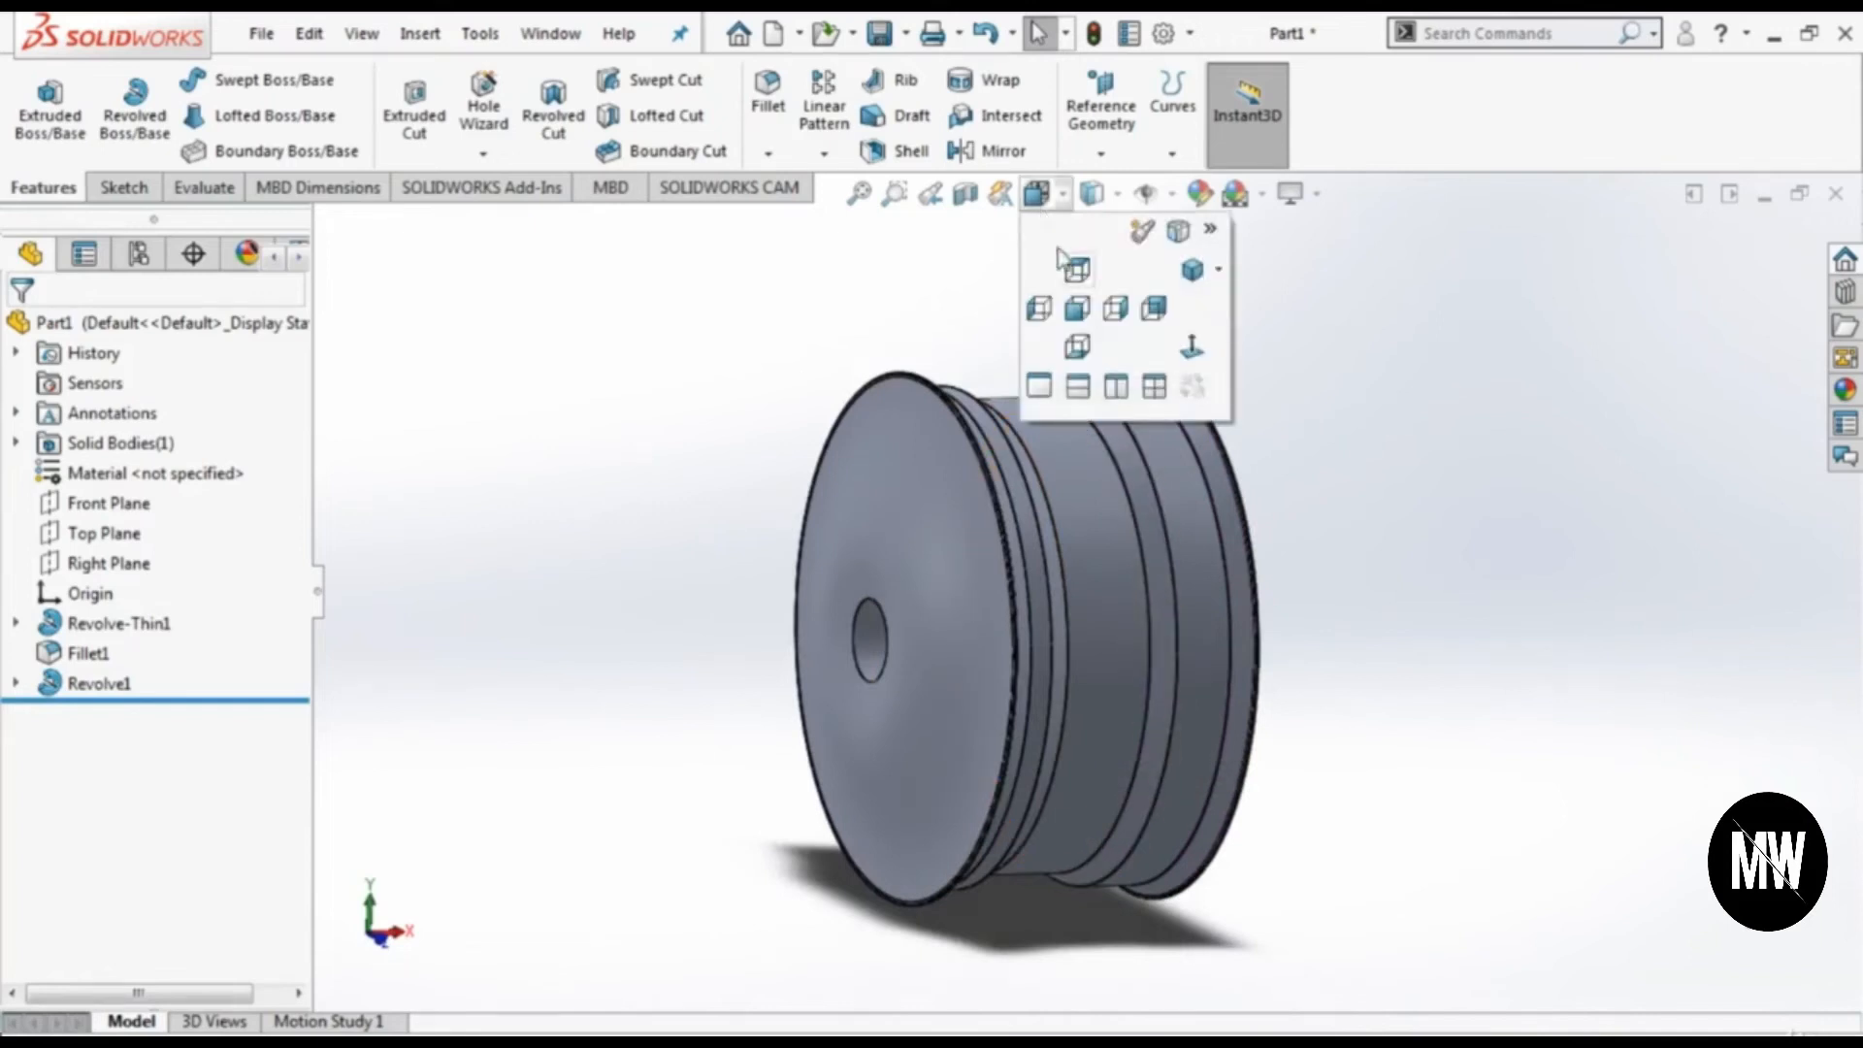
pyautogui.click(1085, 309)
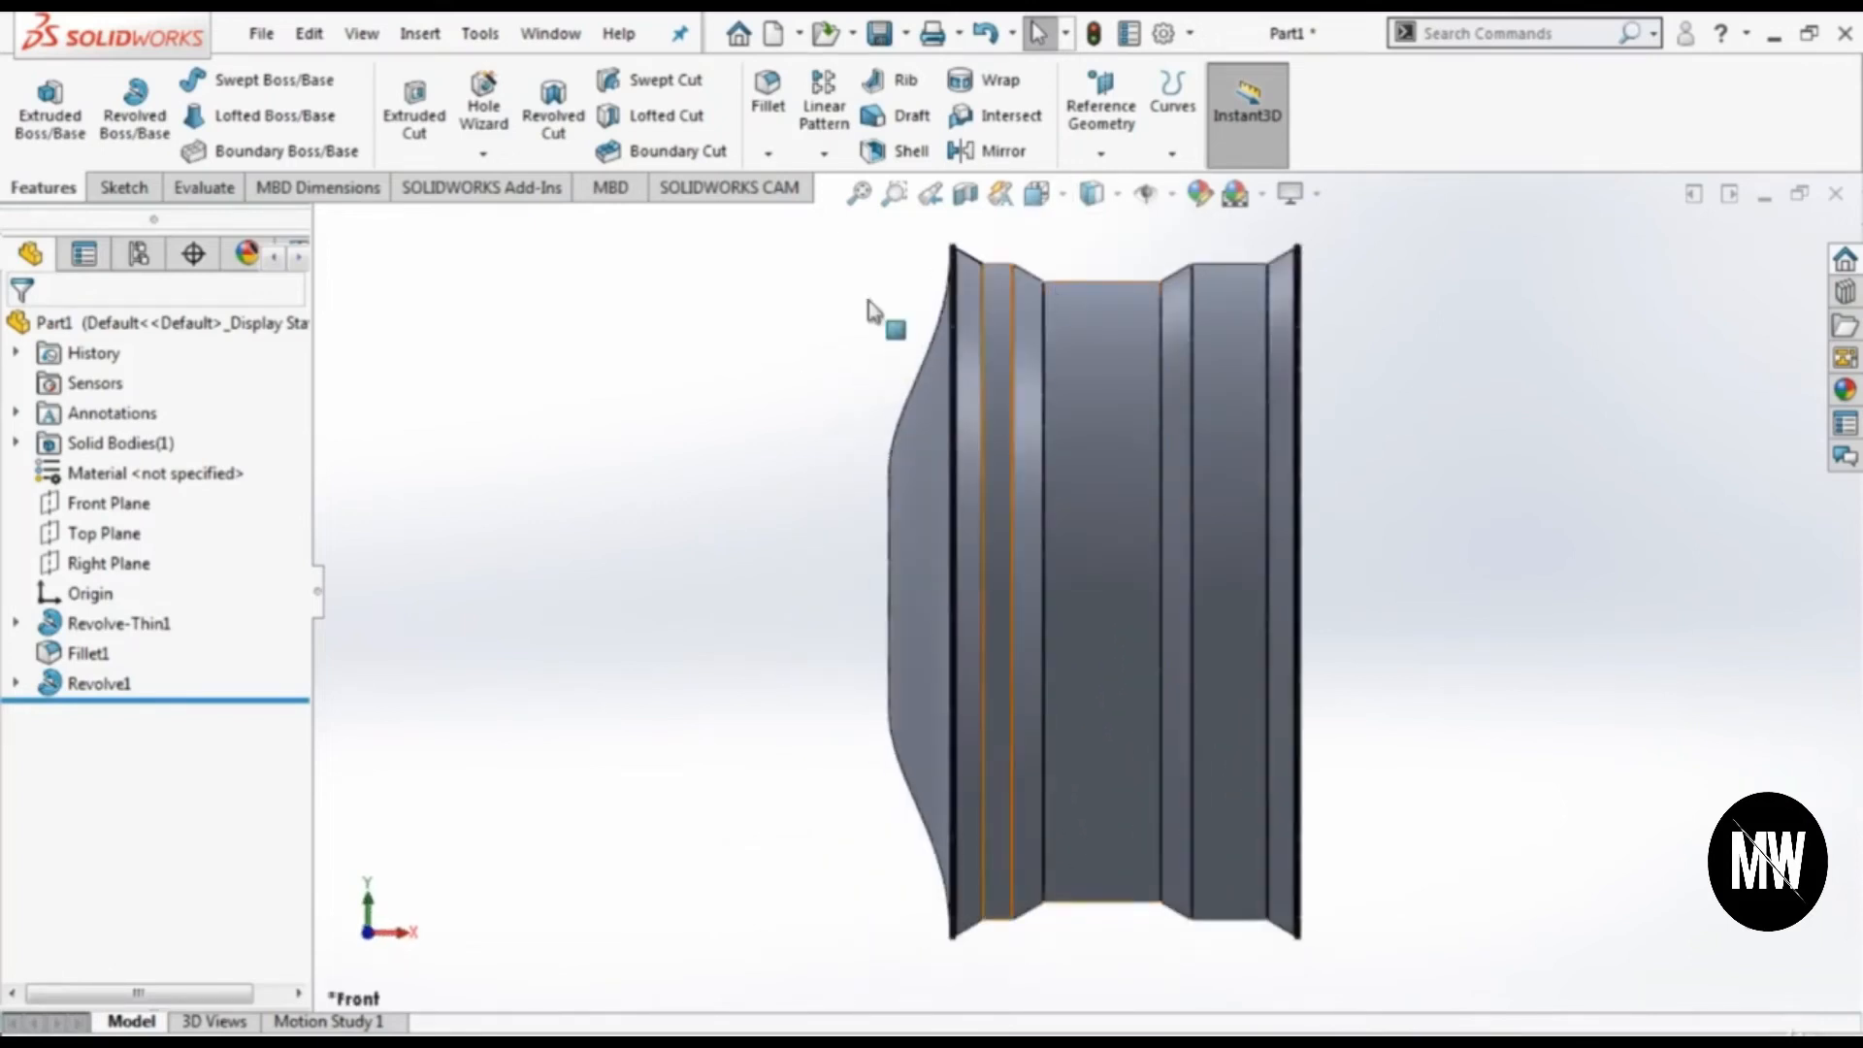
pyautogui.click(124, 188)
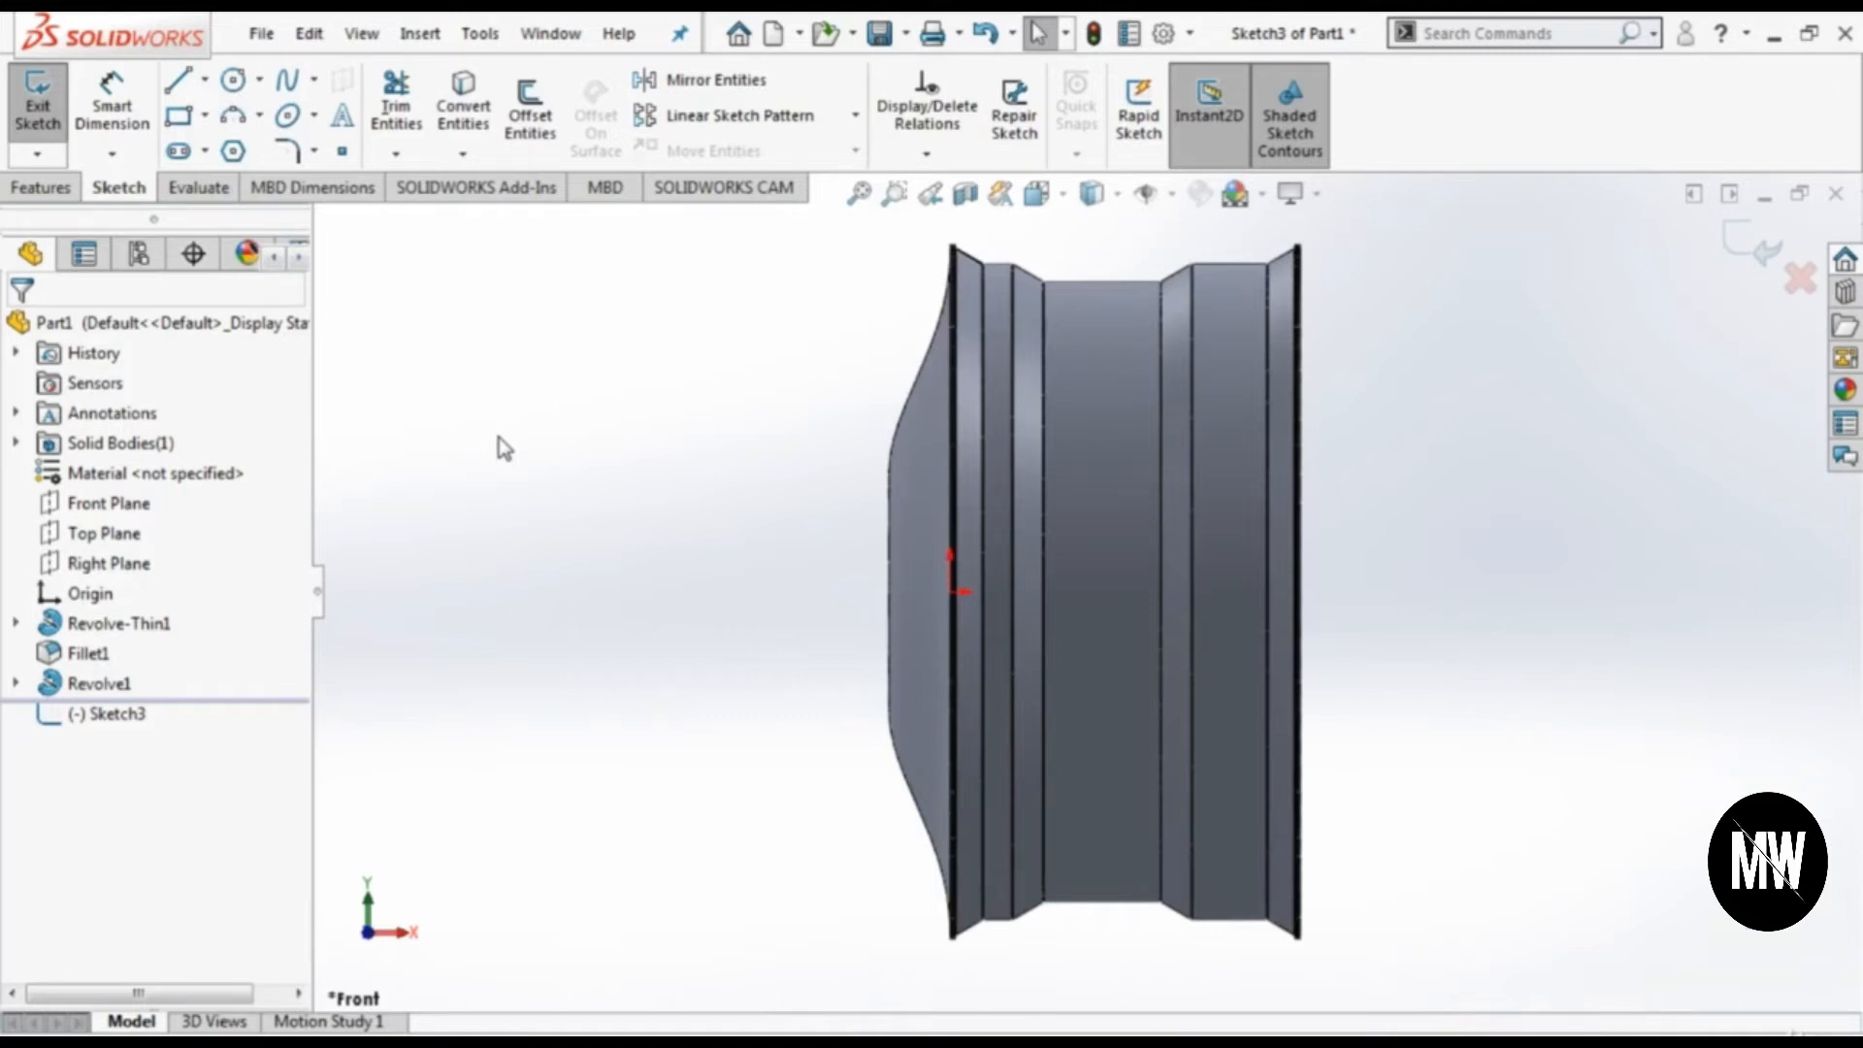
# Step: Sketch a line chain above the origin: a horizontal about 272 mm long, a short vertical, a shorter parallel line and a 135° diagonal about 24 mm long
pyautogui.click(193, 85)
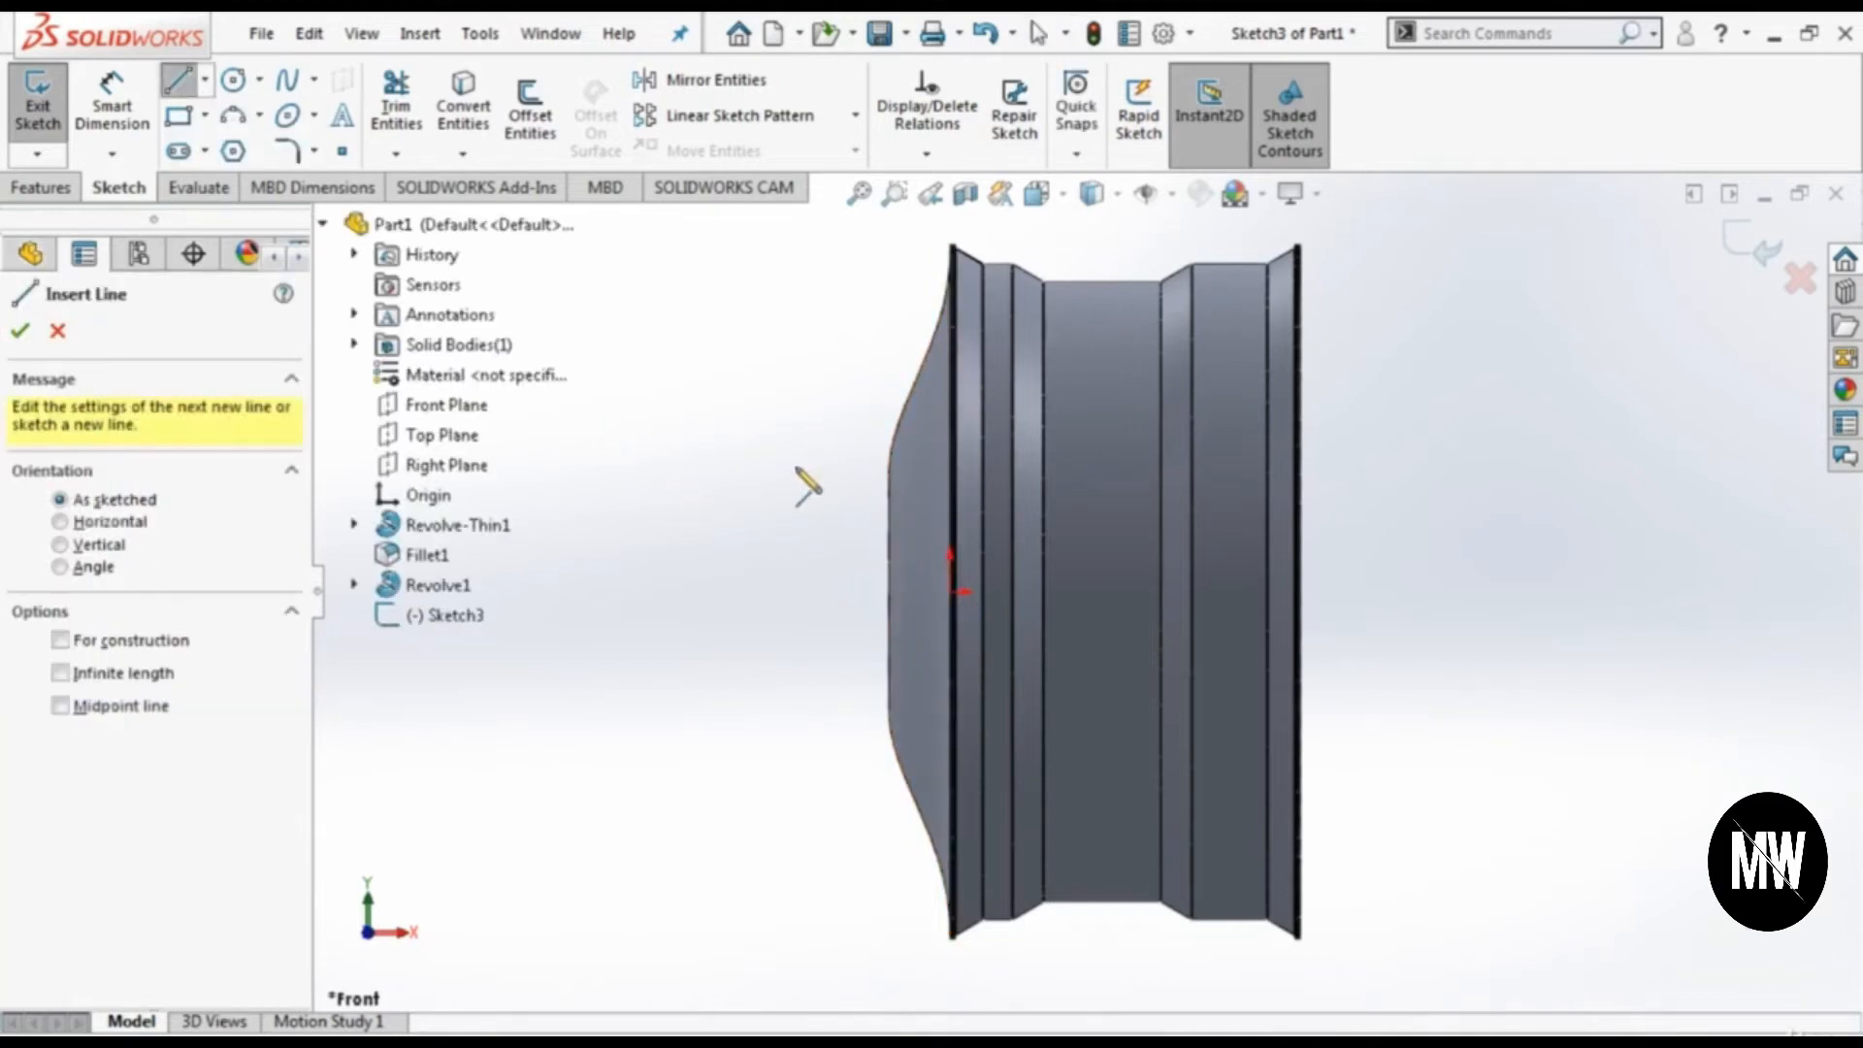
pyautogui.click(1126, 481)
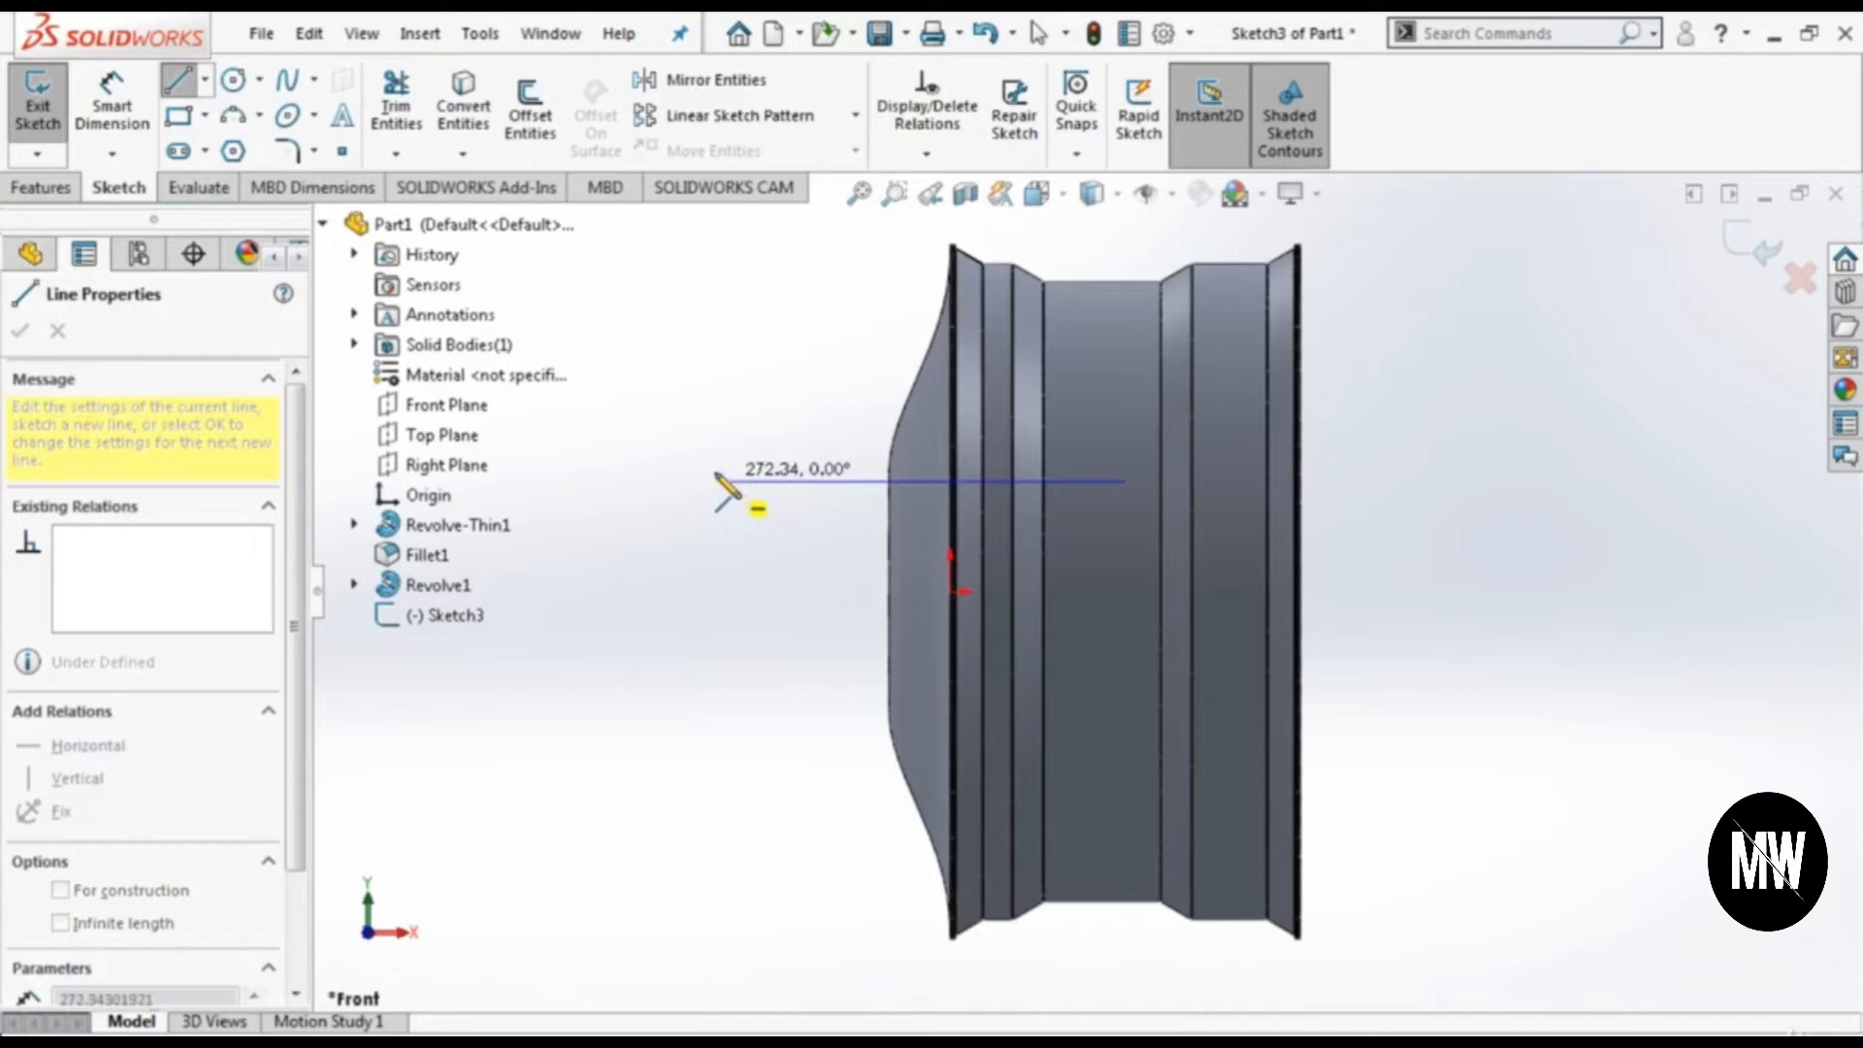
pyautogui.click(715, 481)
pyautogui.click(714, 430)
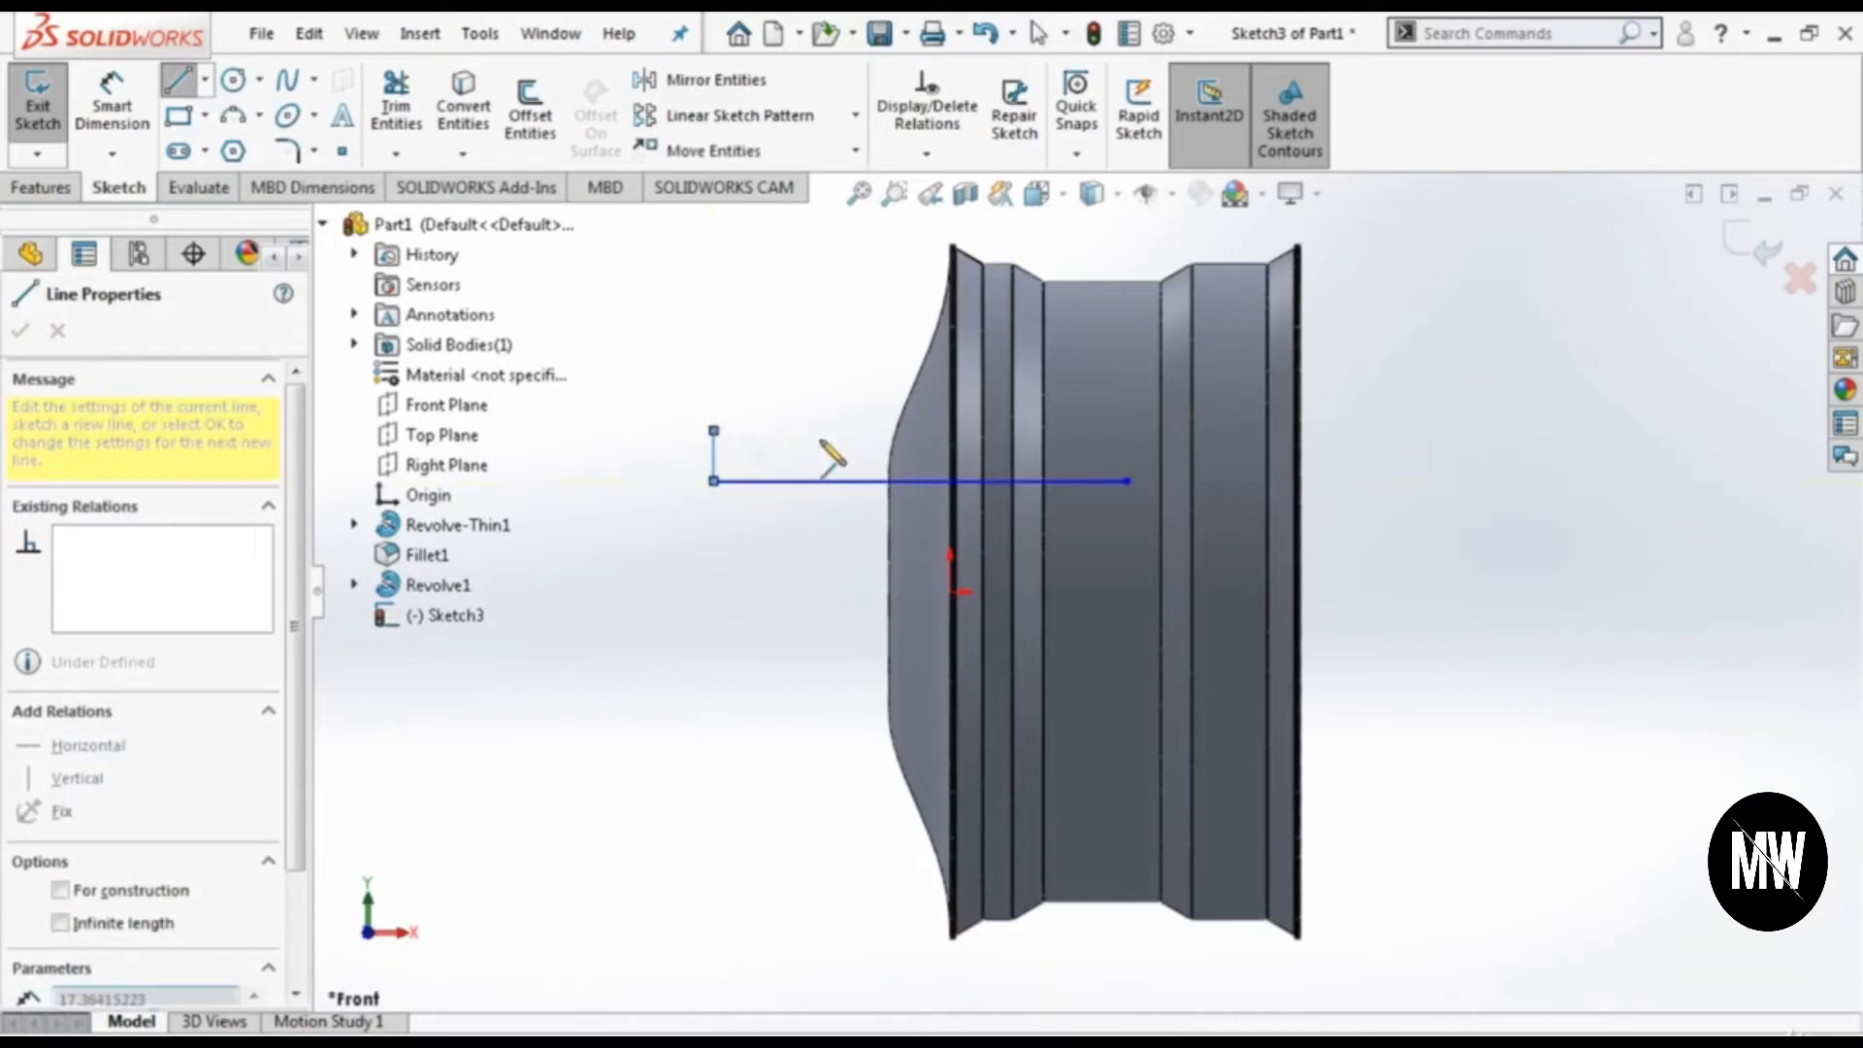
pyautogui.click(994, 430)
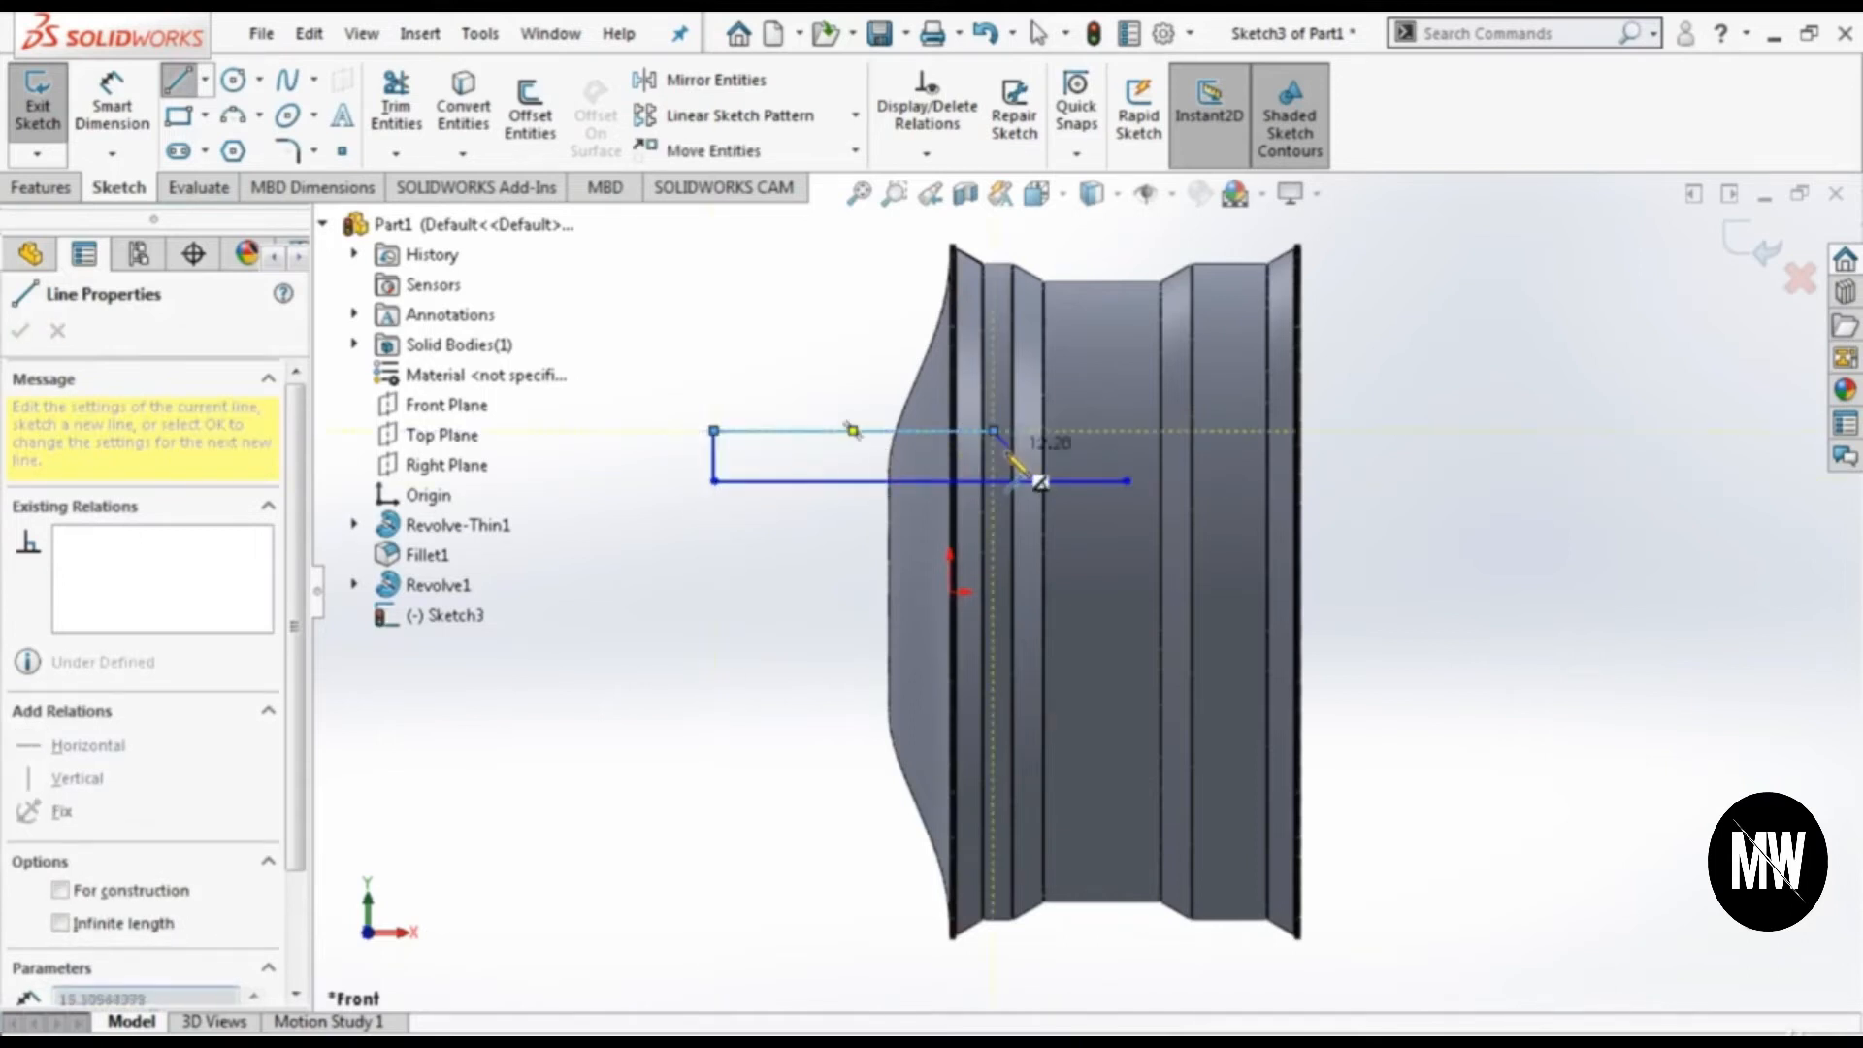
pyautogui.click(1019, 455)
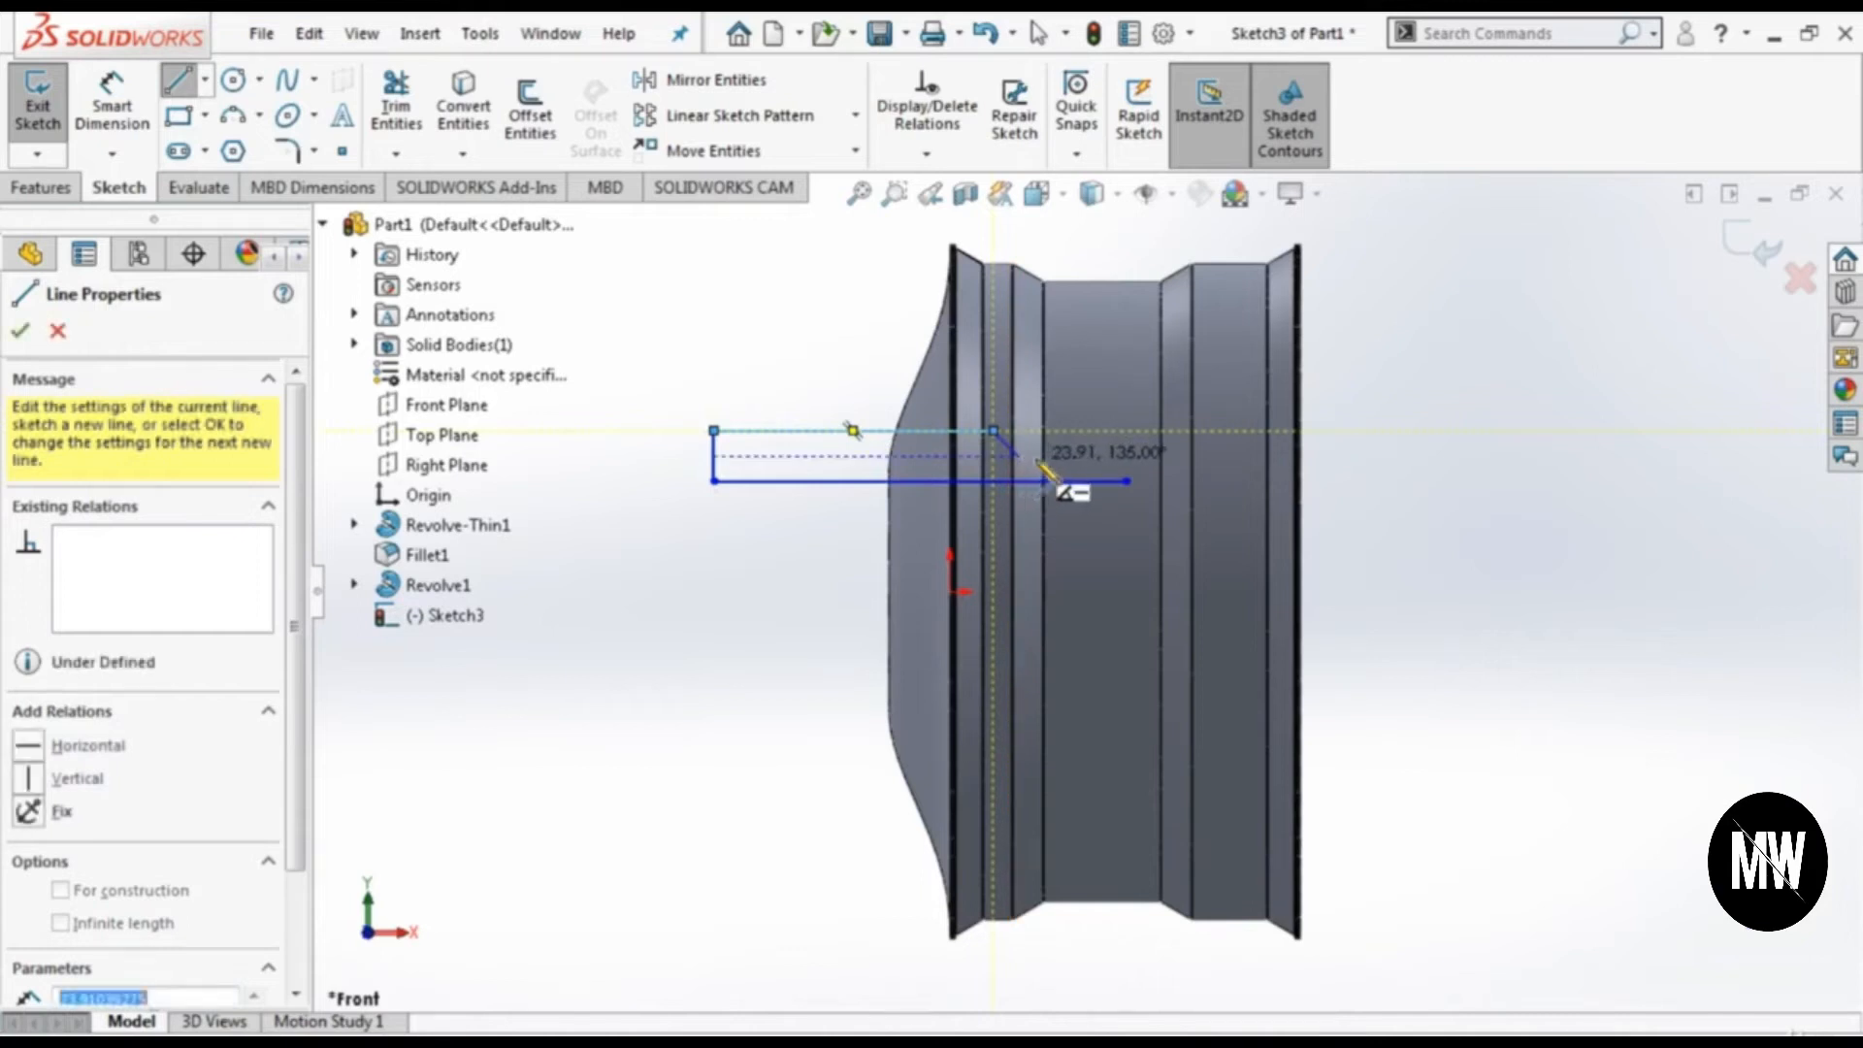
# Step: Complete the stepped profile with a short horizontal upper edge and a vertical line closing it at the baseline's inner end
pyautogui.click(1126, 455)
pyautogui.click(1126, 480)
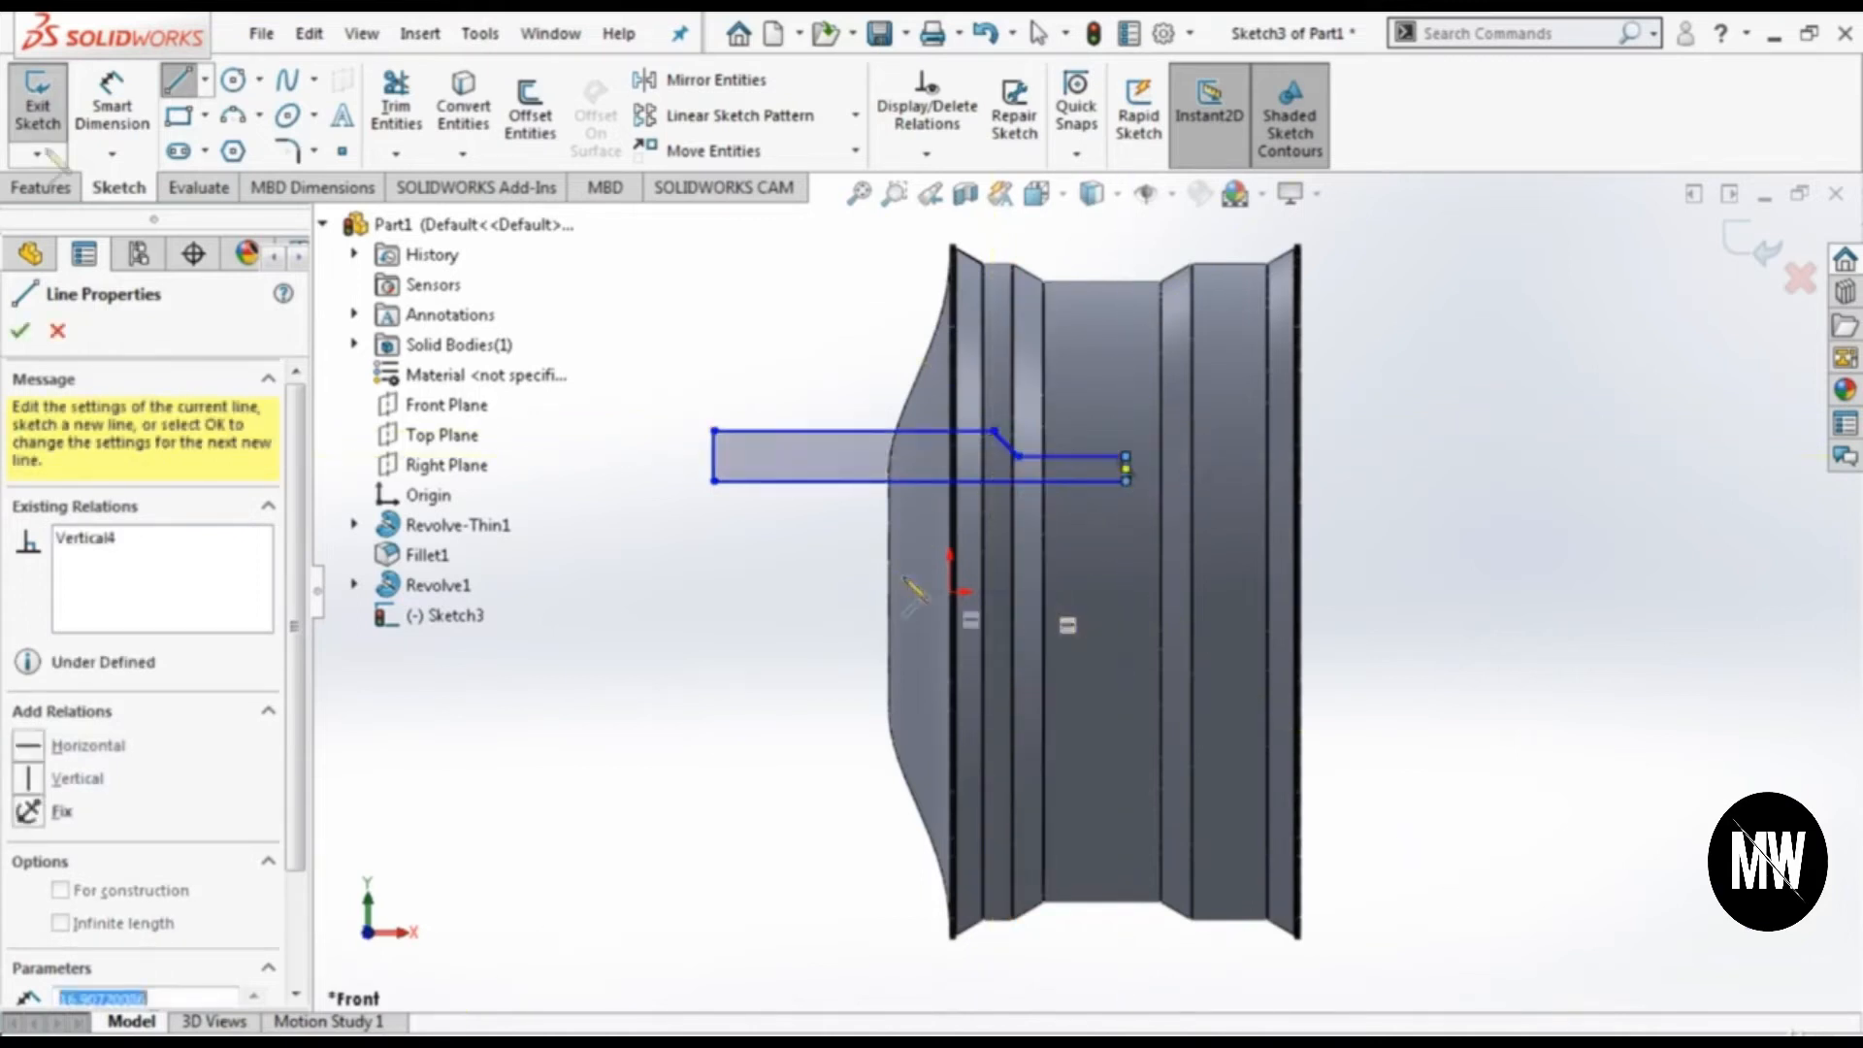
pyautogui.press('Escape')
# Step: Dimension the profile's baseline at 60 mm vertically above the origin
pyautogui.click(955, 592)
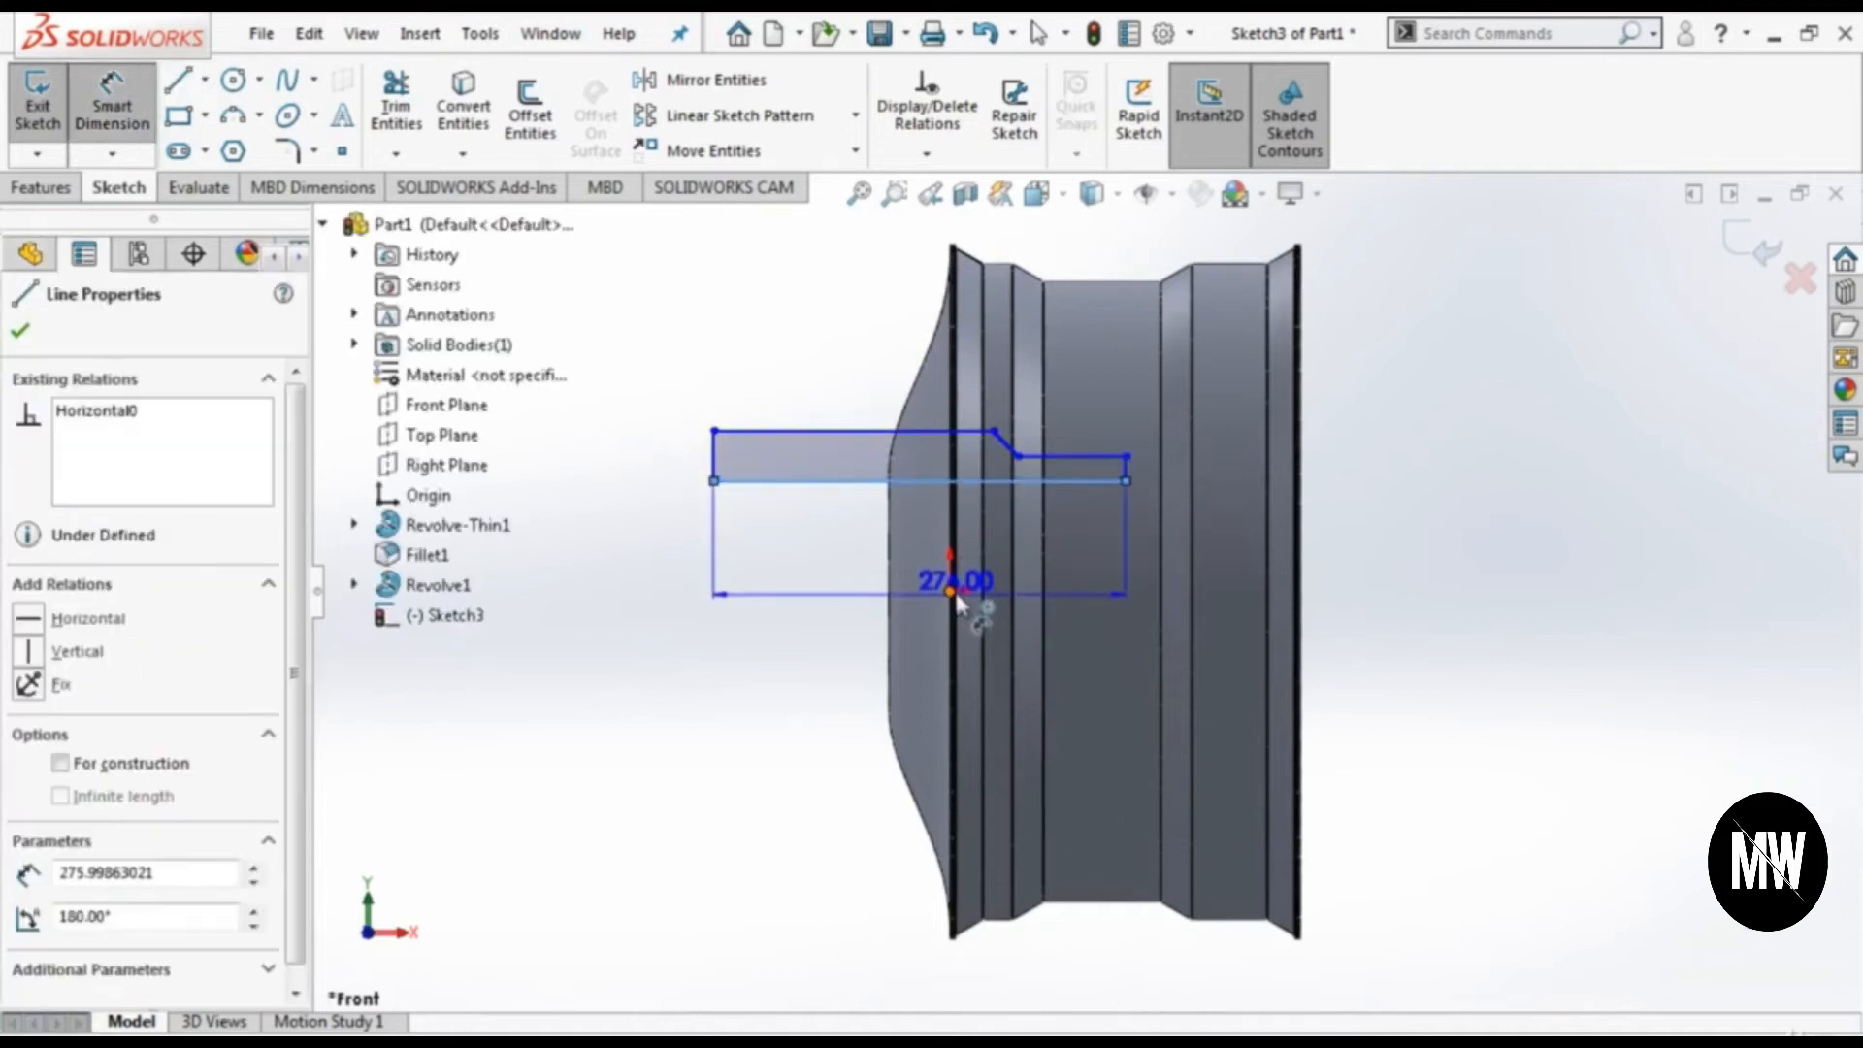
pyautogui.click(1458, 582)
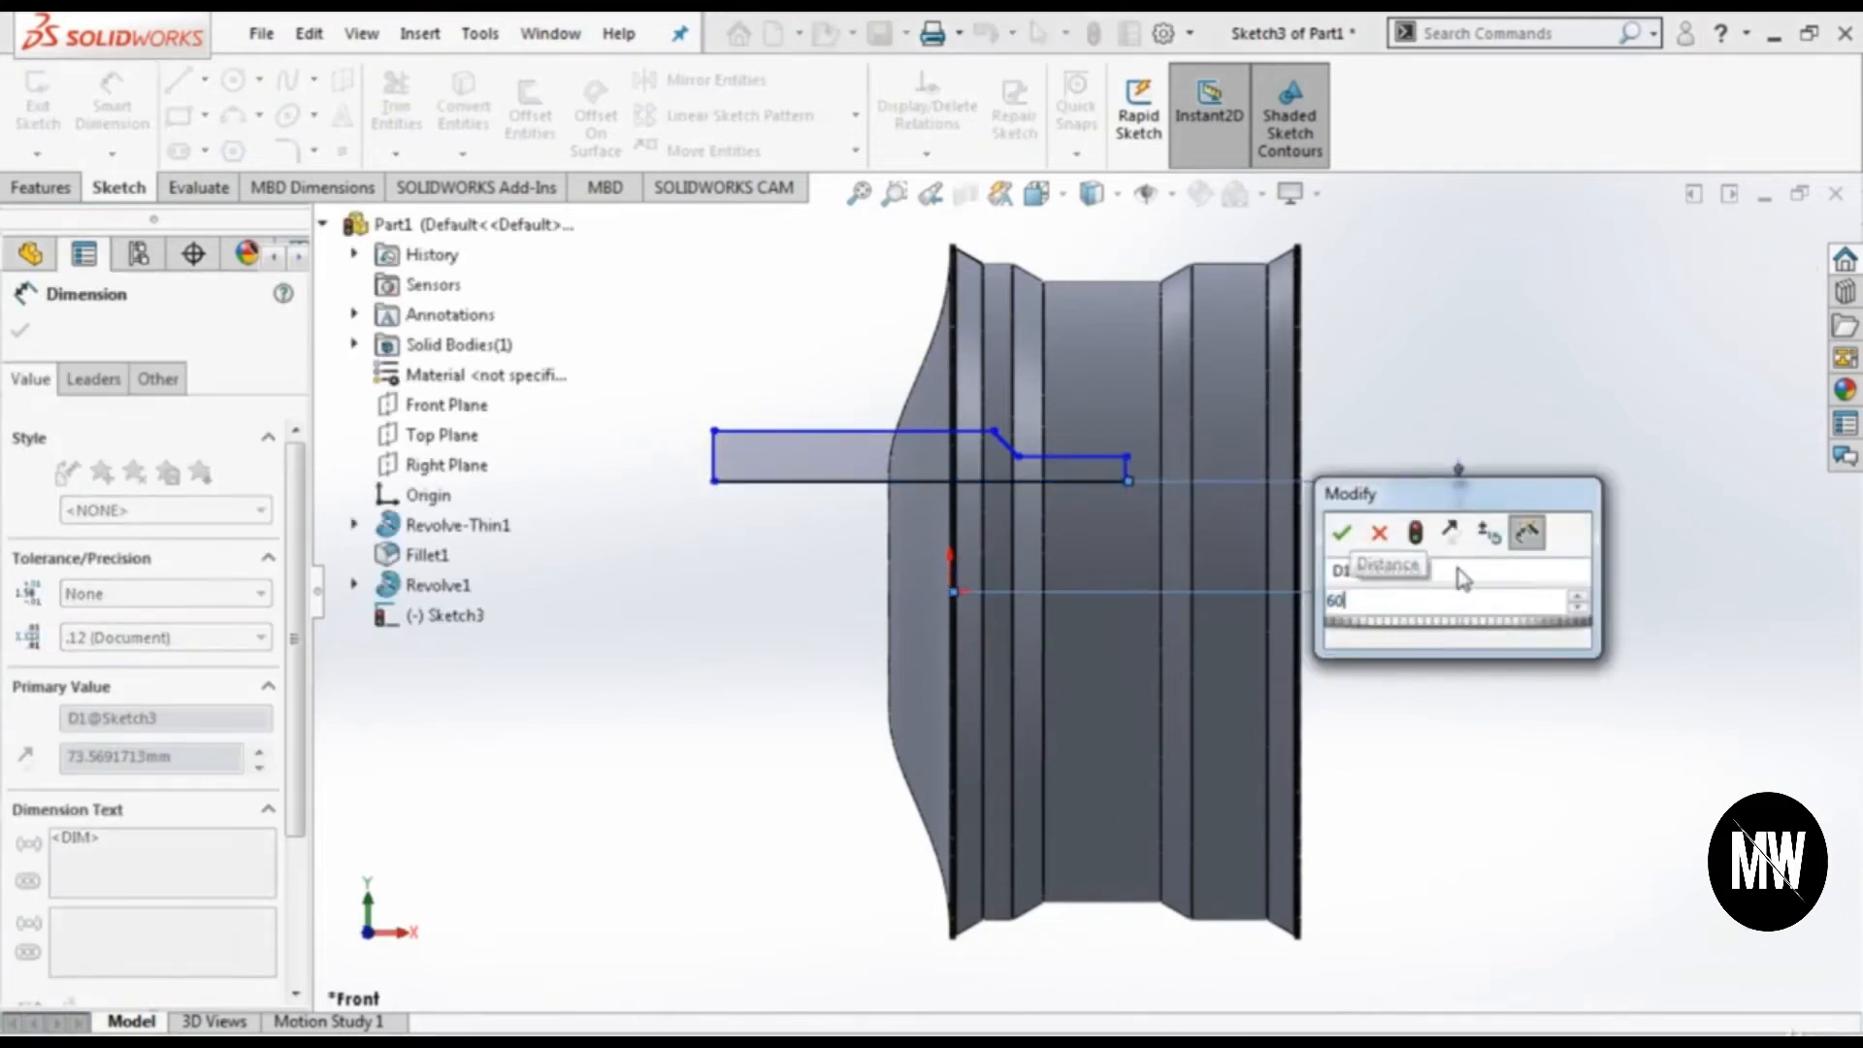
pyautogui.write('60.00mm')
pyautogui.press('Return')
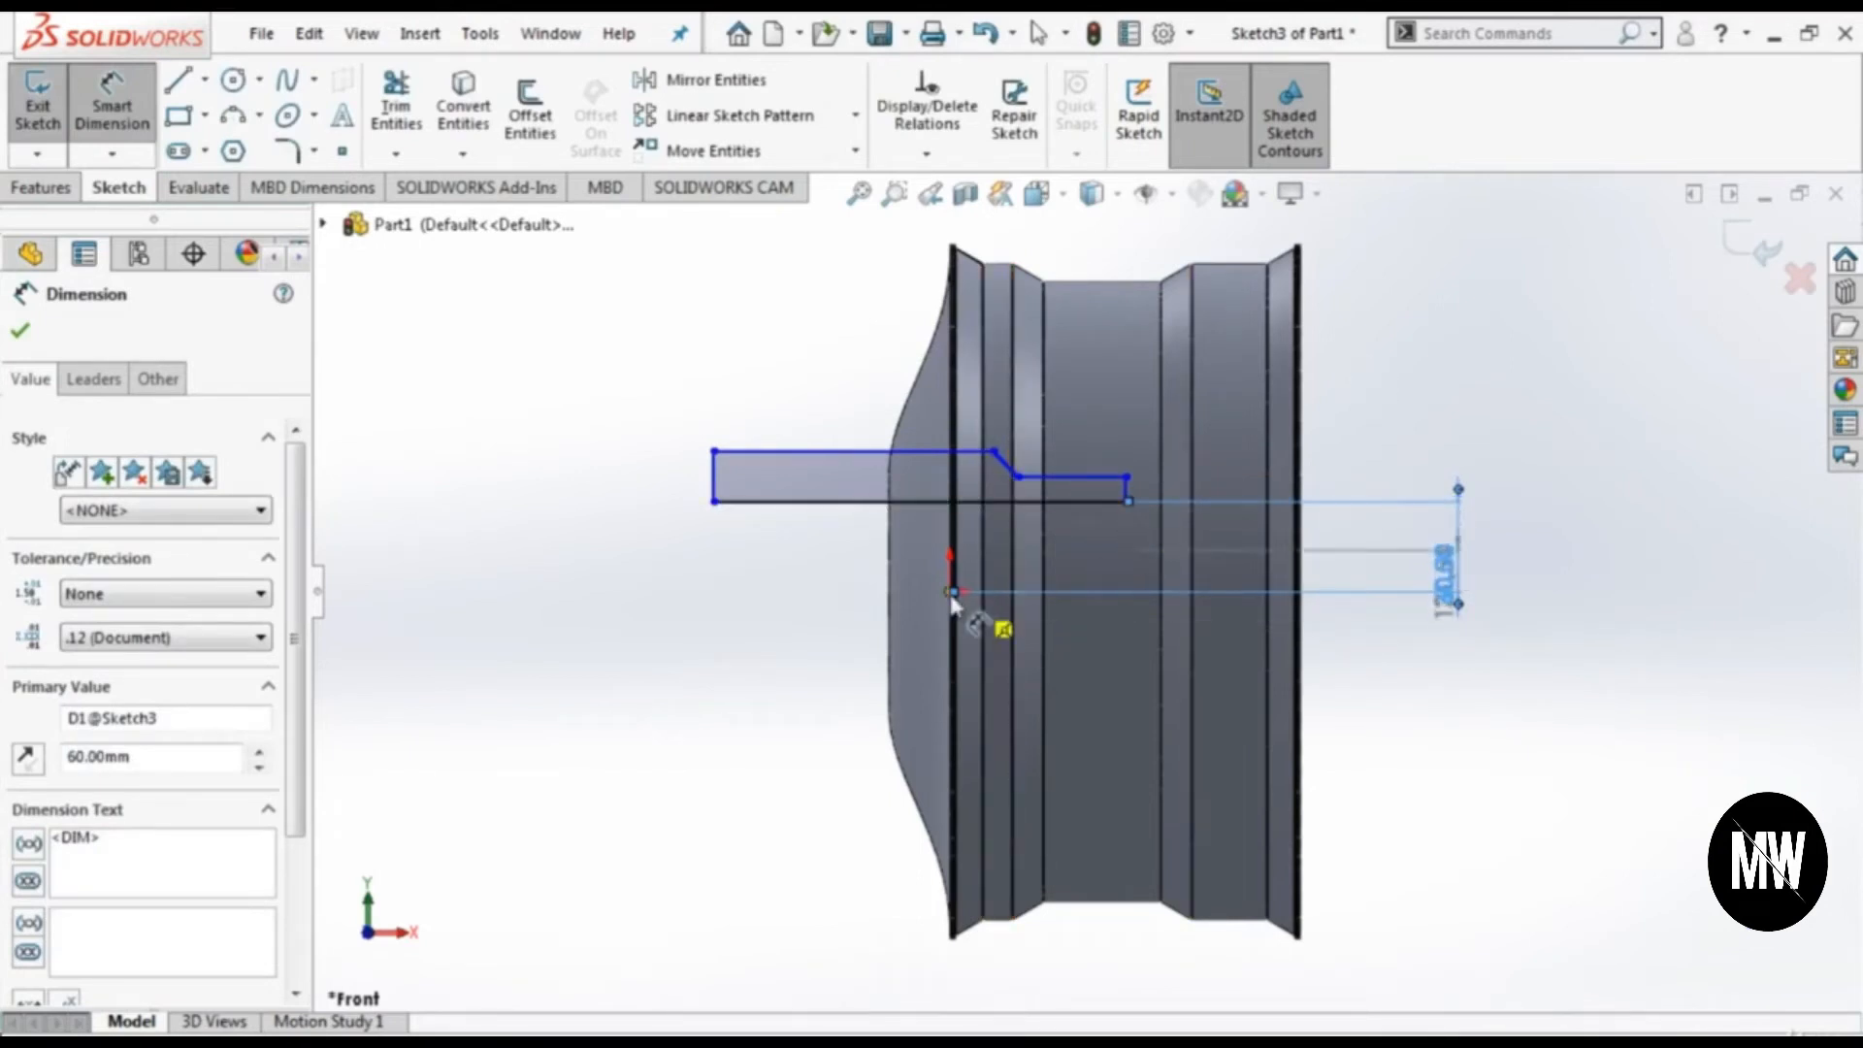
pyautogui.press('Escape')
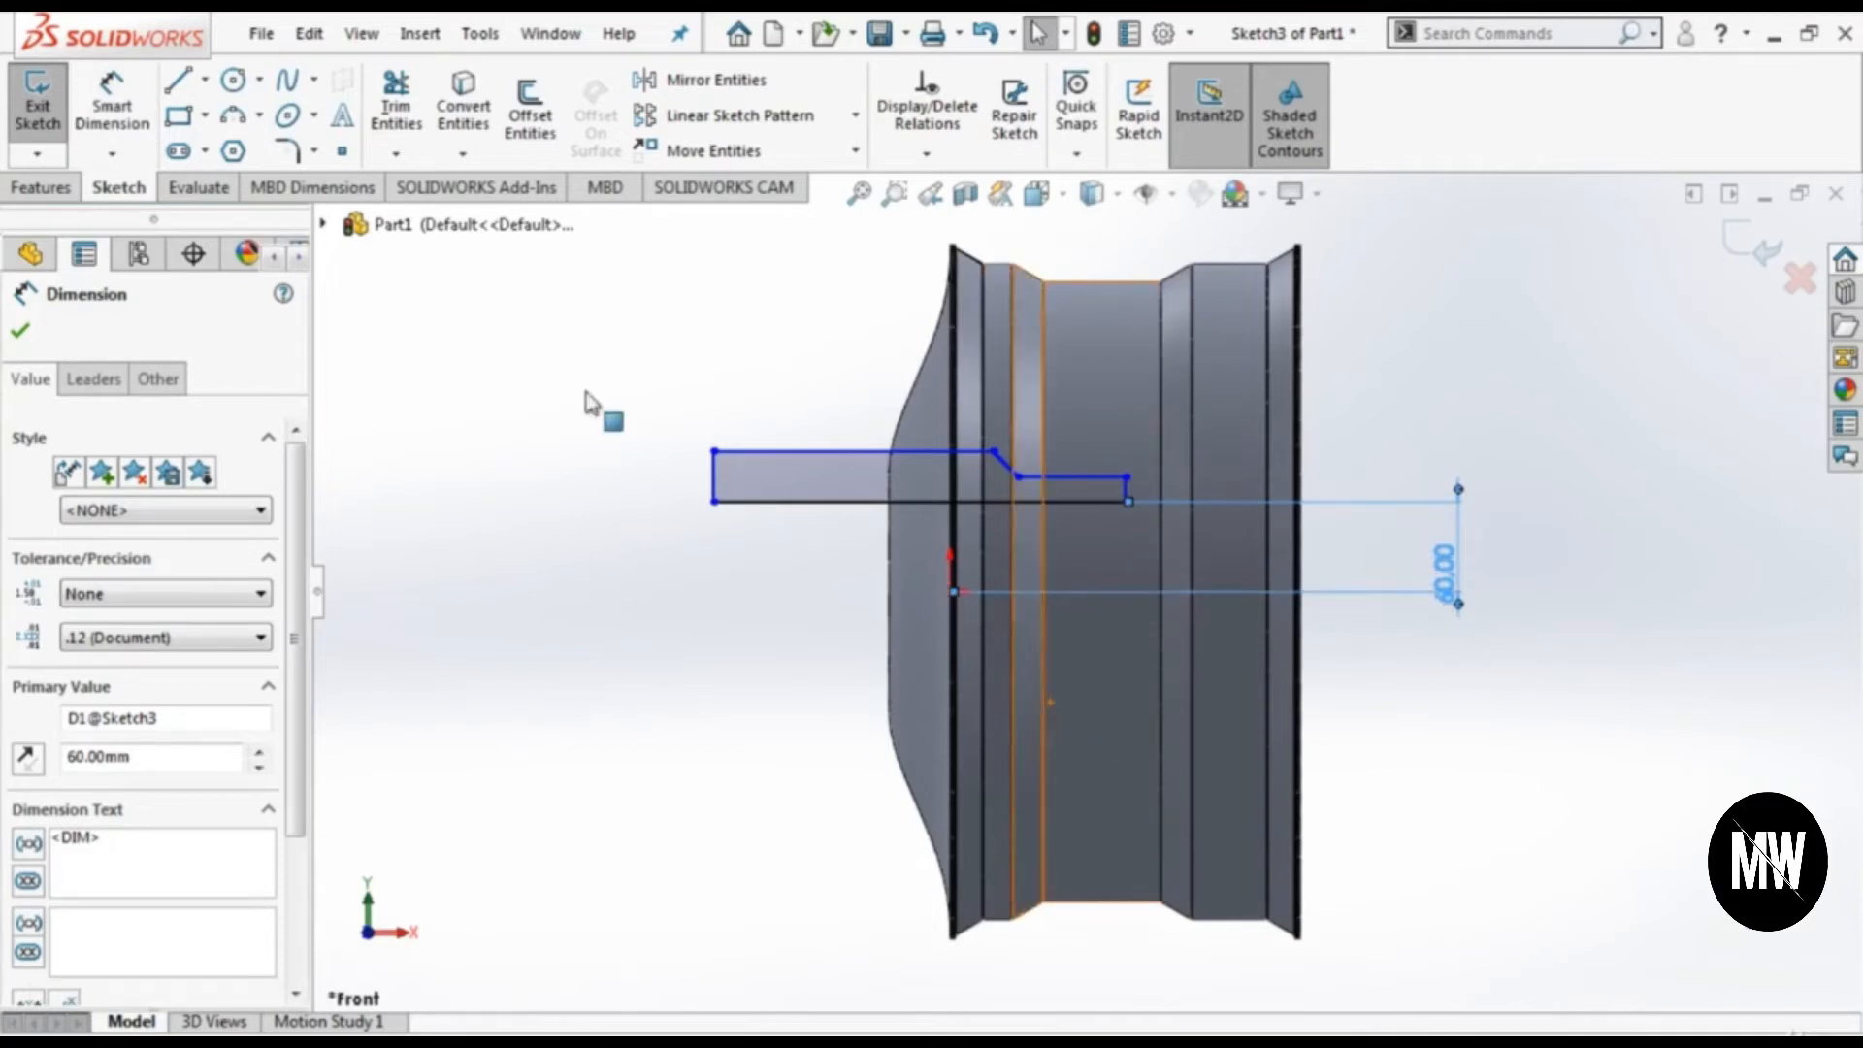
# Step: Dimension the profile's lower inner corner at 100 mm horizontally from the origin
pyautogui.click(112, 105)
pyautogui.click(1125, 503)
pyautogui.click(953, 591)
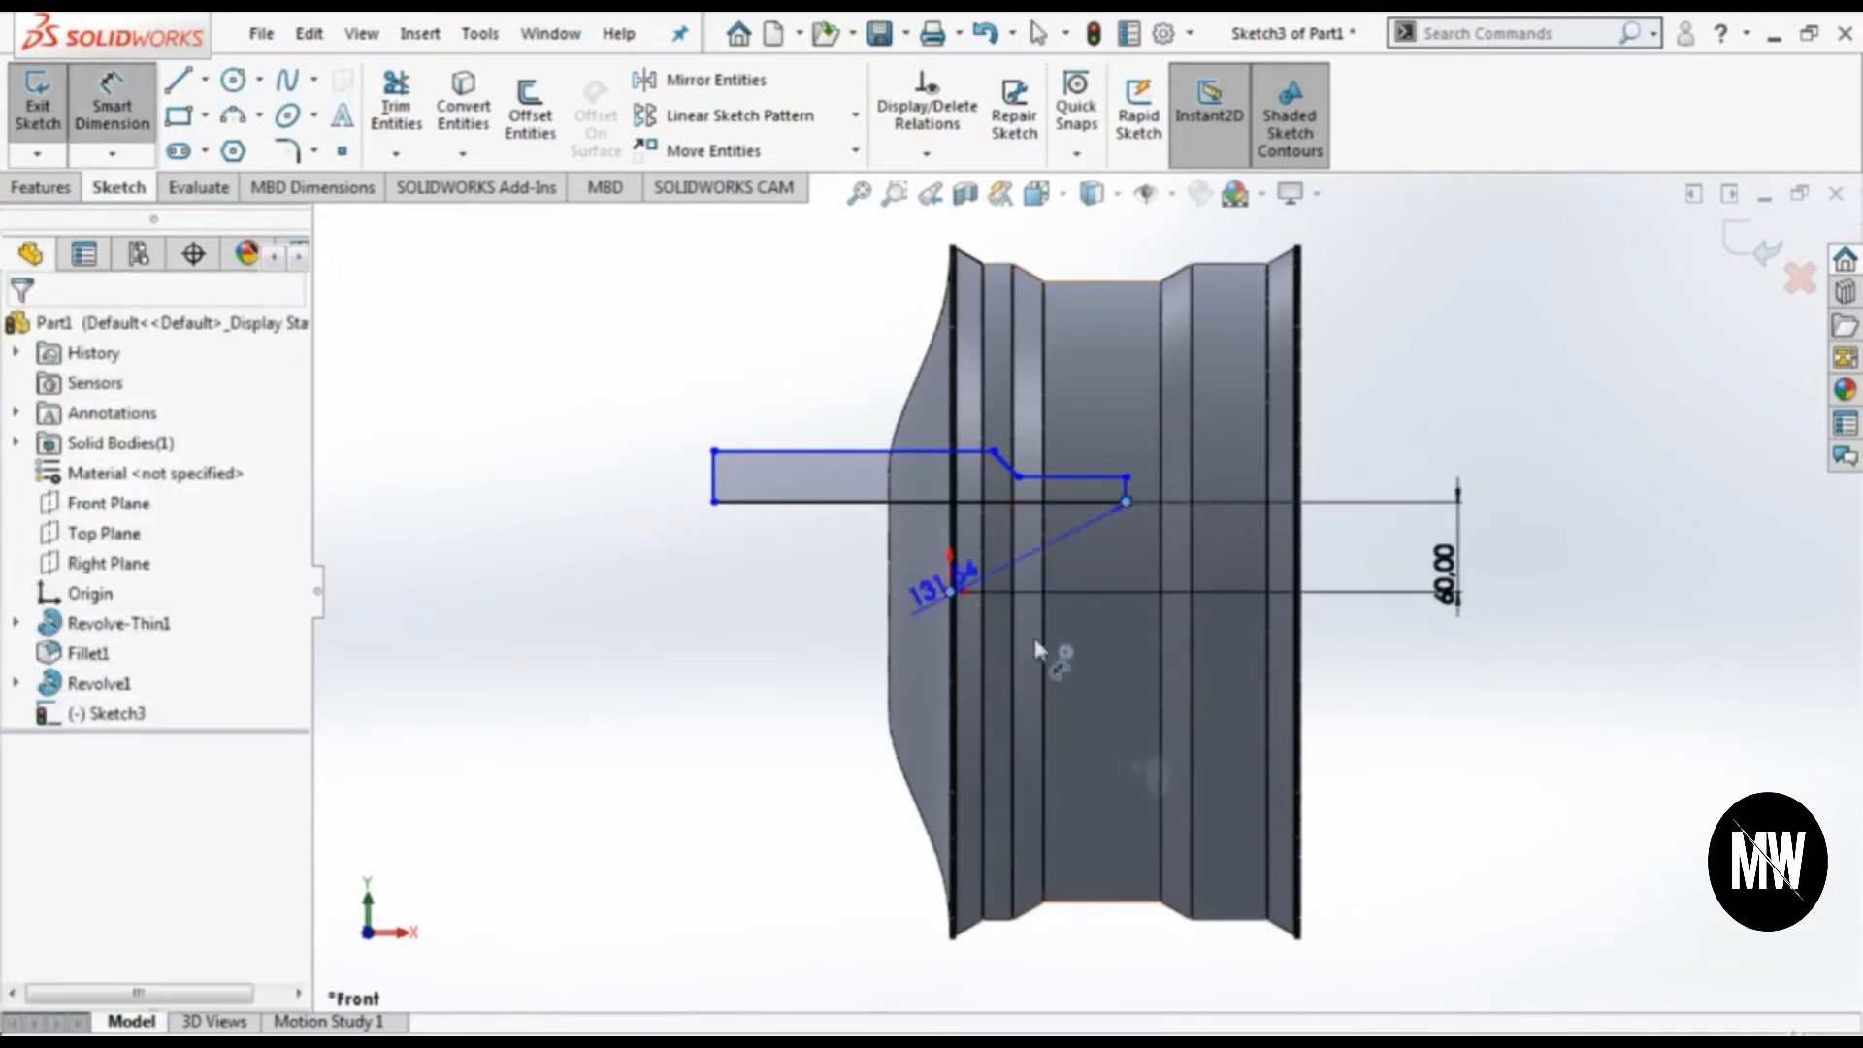
pyautogui.click(1111, 794)
pyautogui.write('100')
pyautogui.press('Return')
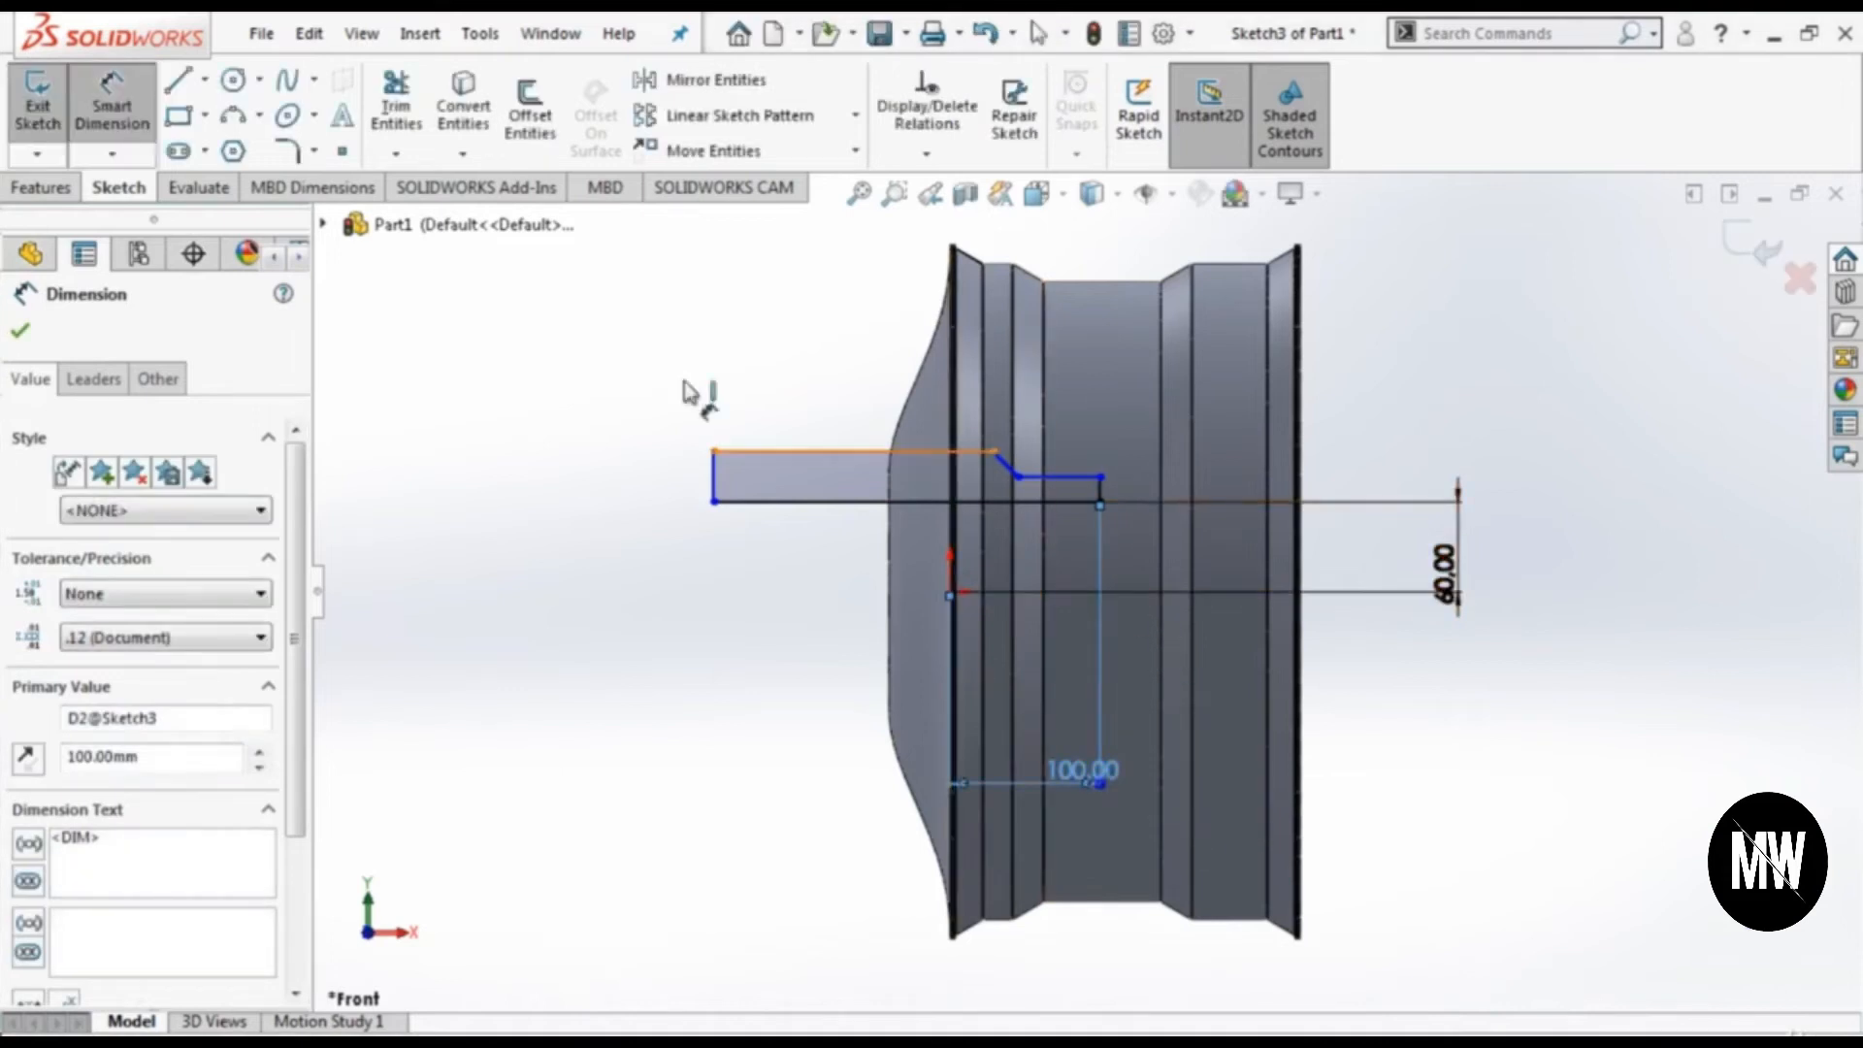
# Step: Set the profile's long upper edge to 150 mm and the lower-stepped upper edge to 84 mm
pyautogui.click(799, 452)
pyautogui.click(760, 344)
pyautogui.write('150')
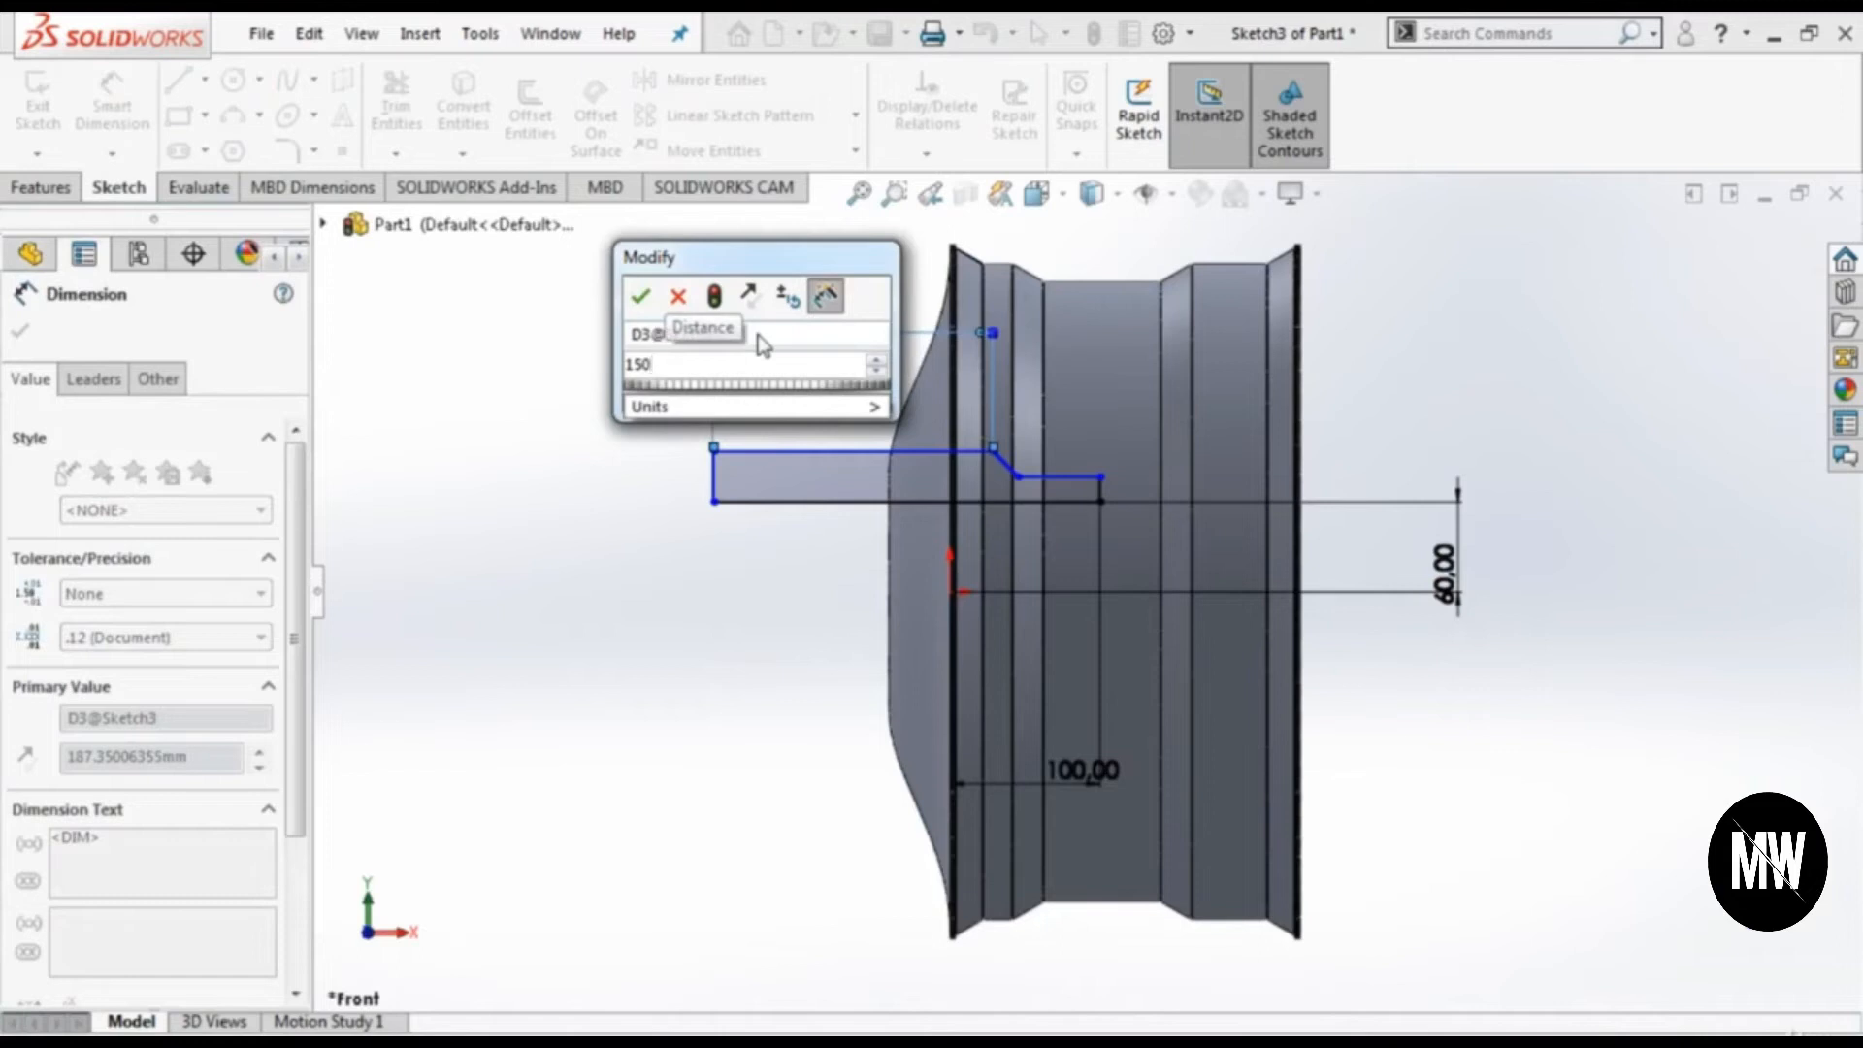
pyautogui.press('Return')
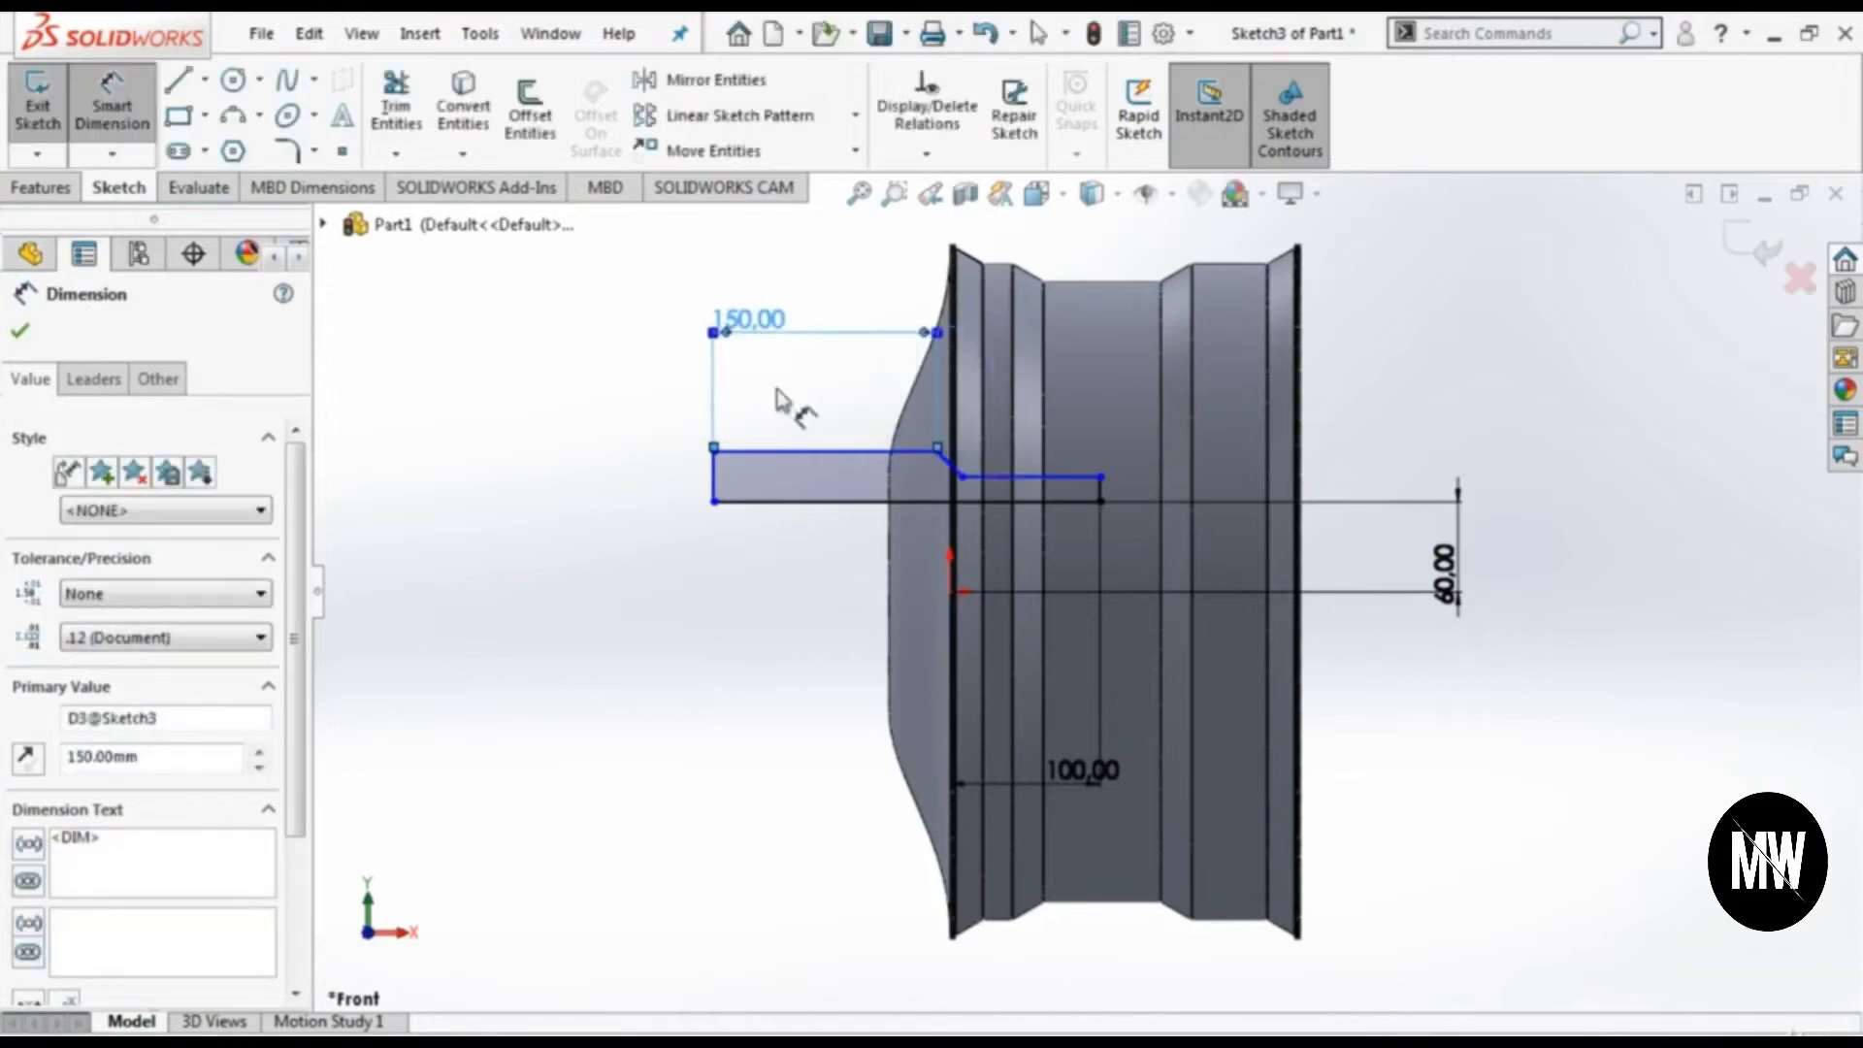
pyautogui.click(1102, 351)
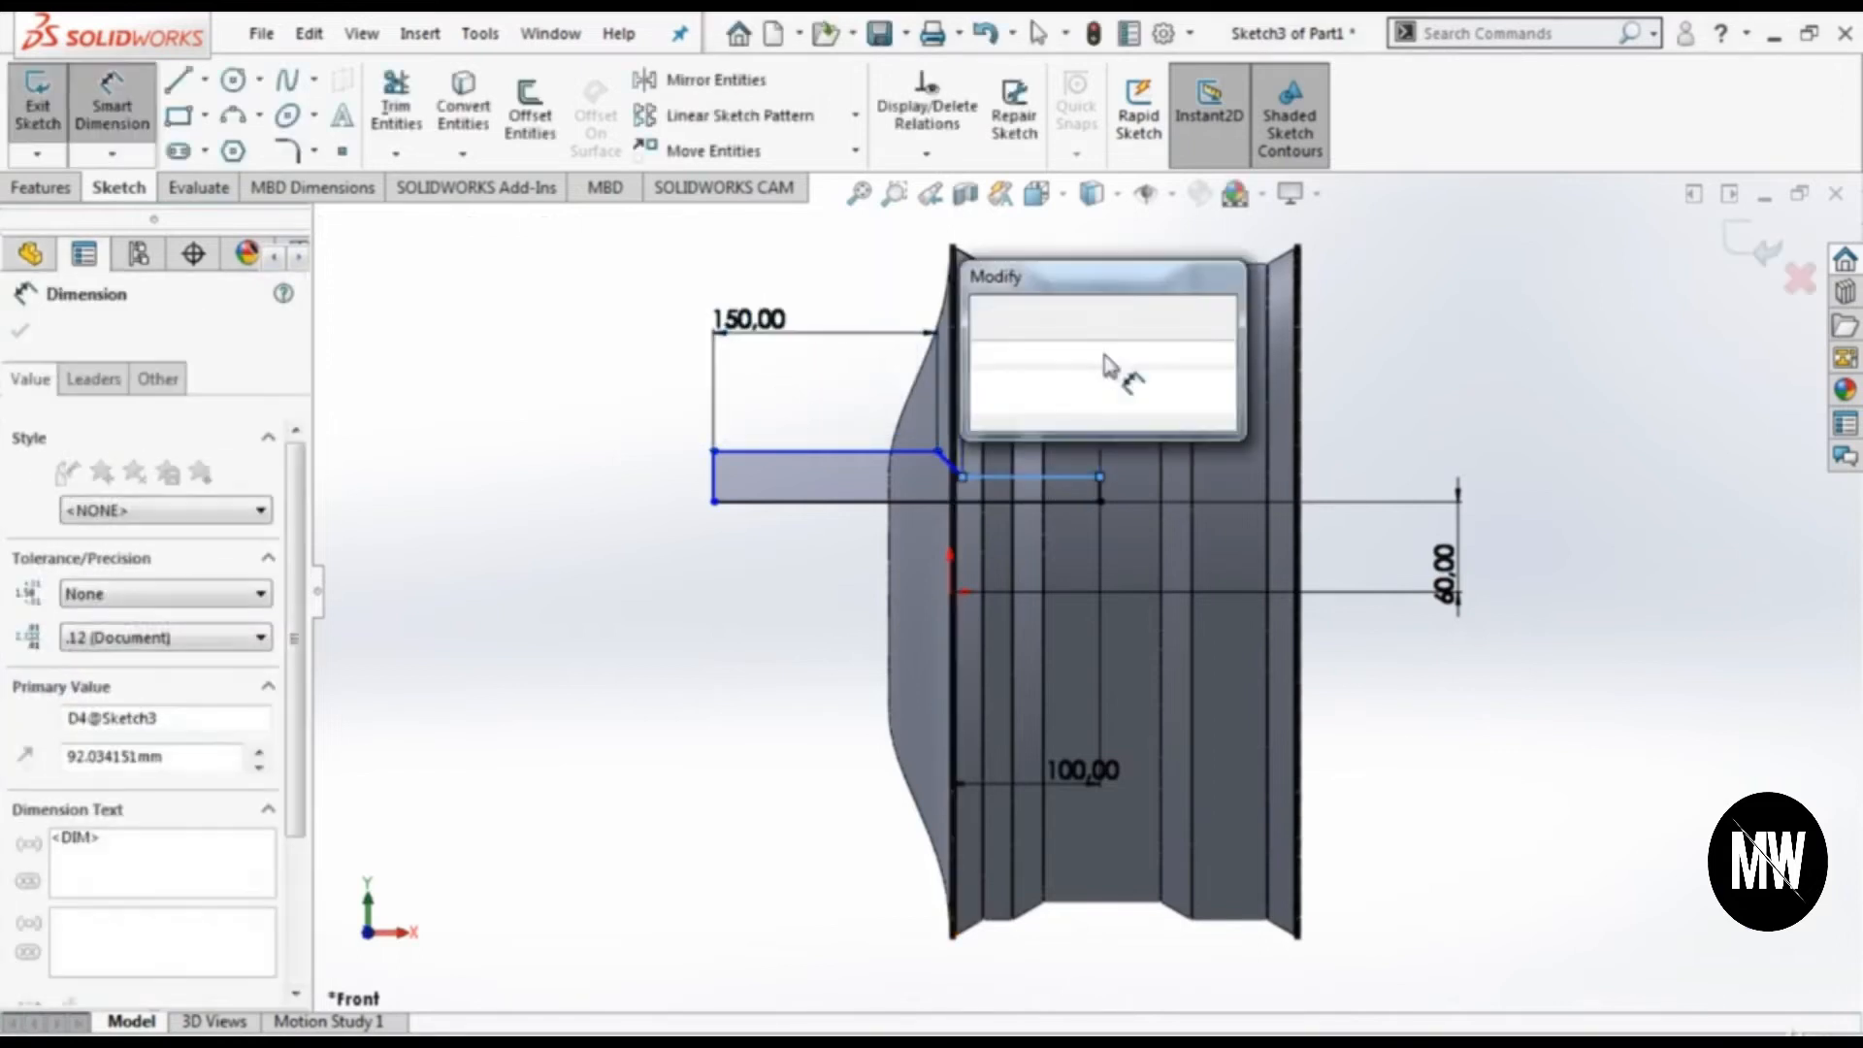
pyautogui.write('84')
pyautogui.press('Return')
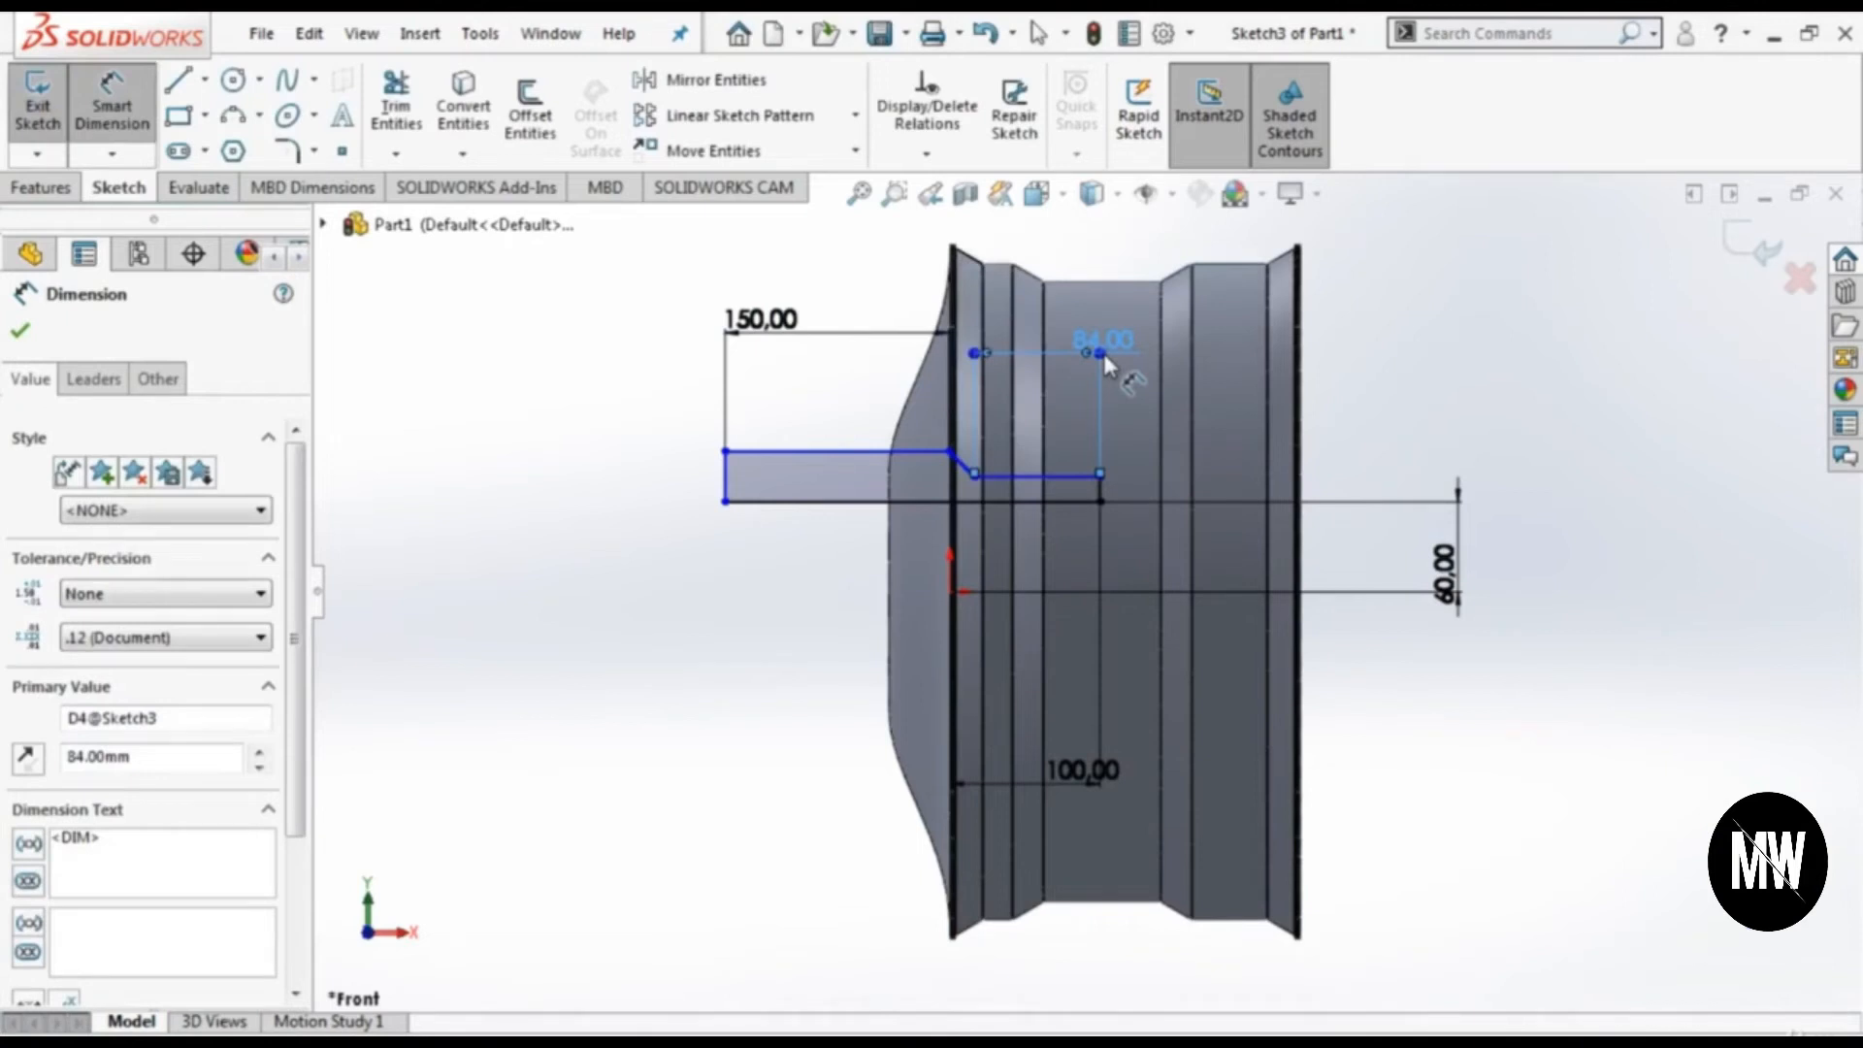
pyautogui.scroll(4, 994, 468)
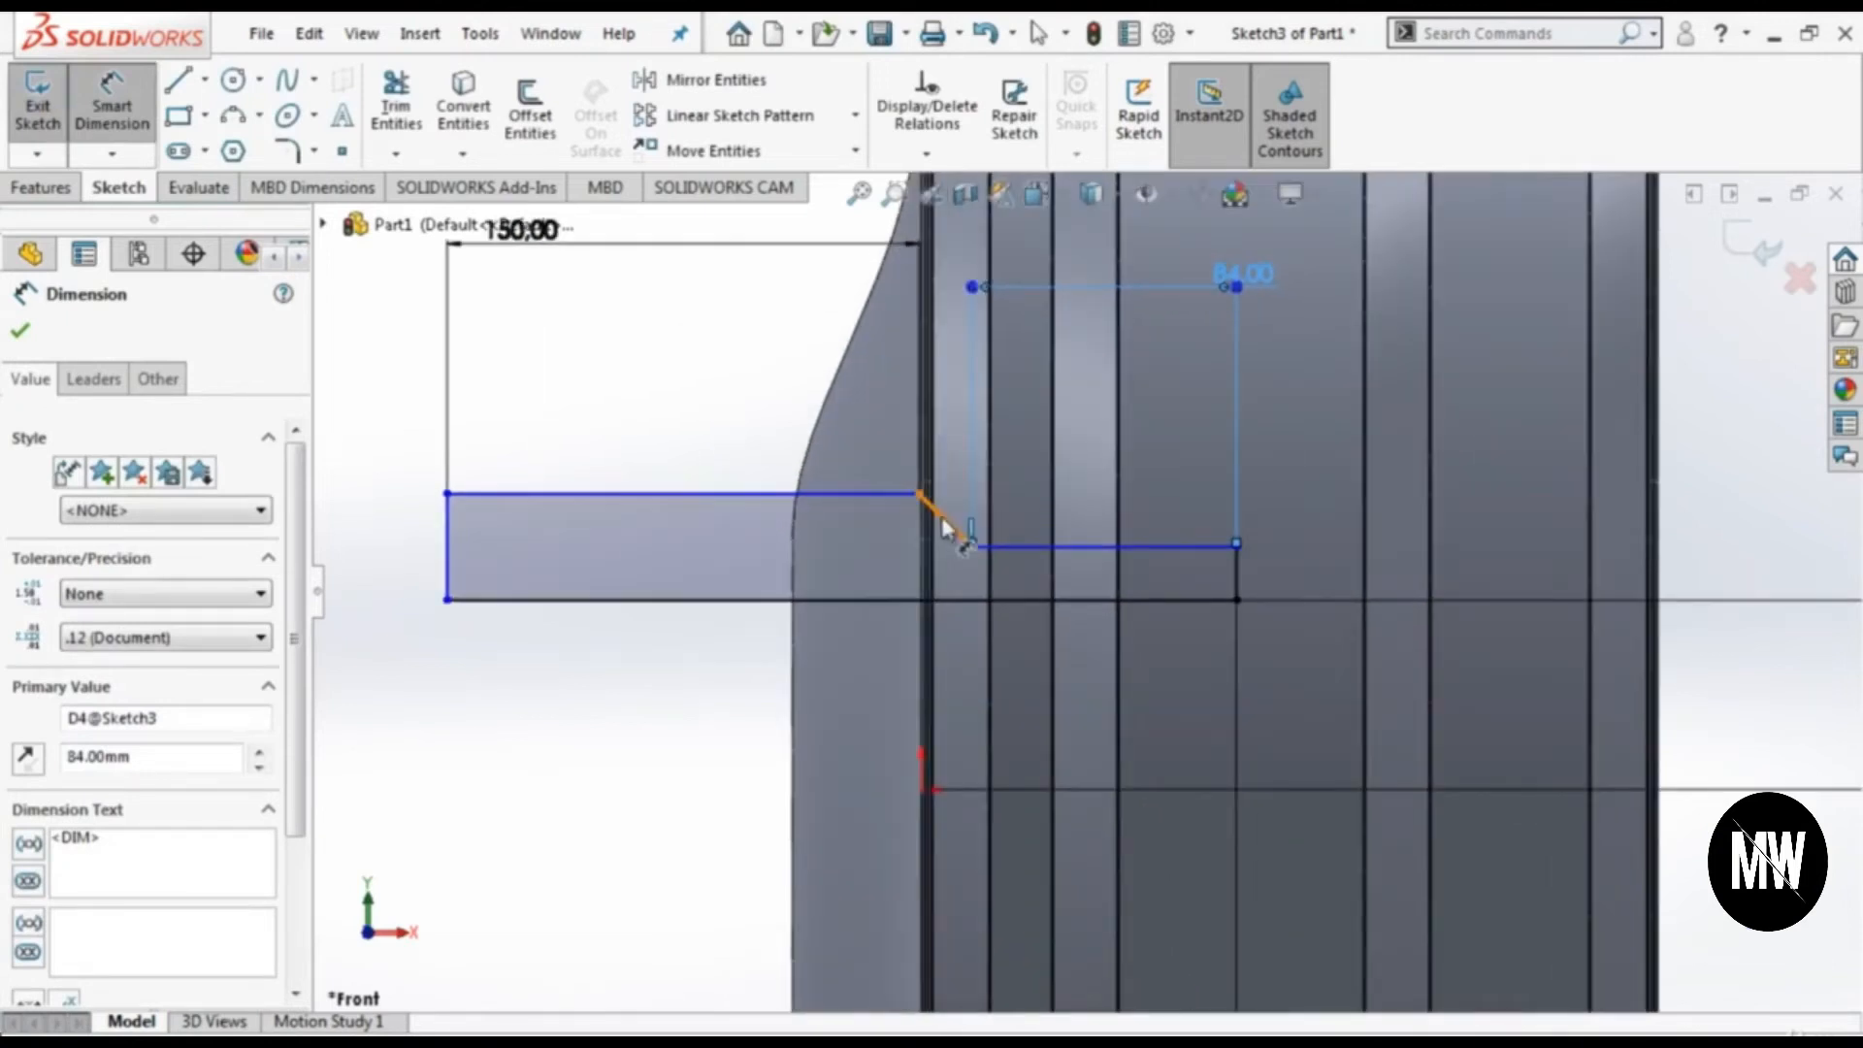
pyautogui.click(944, 524)
pyautogui.click(1016, 548)
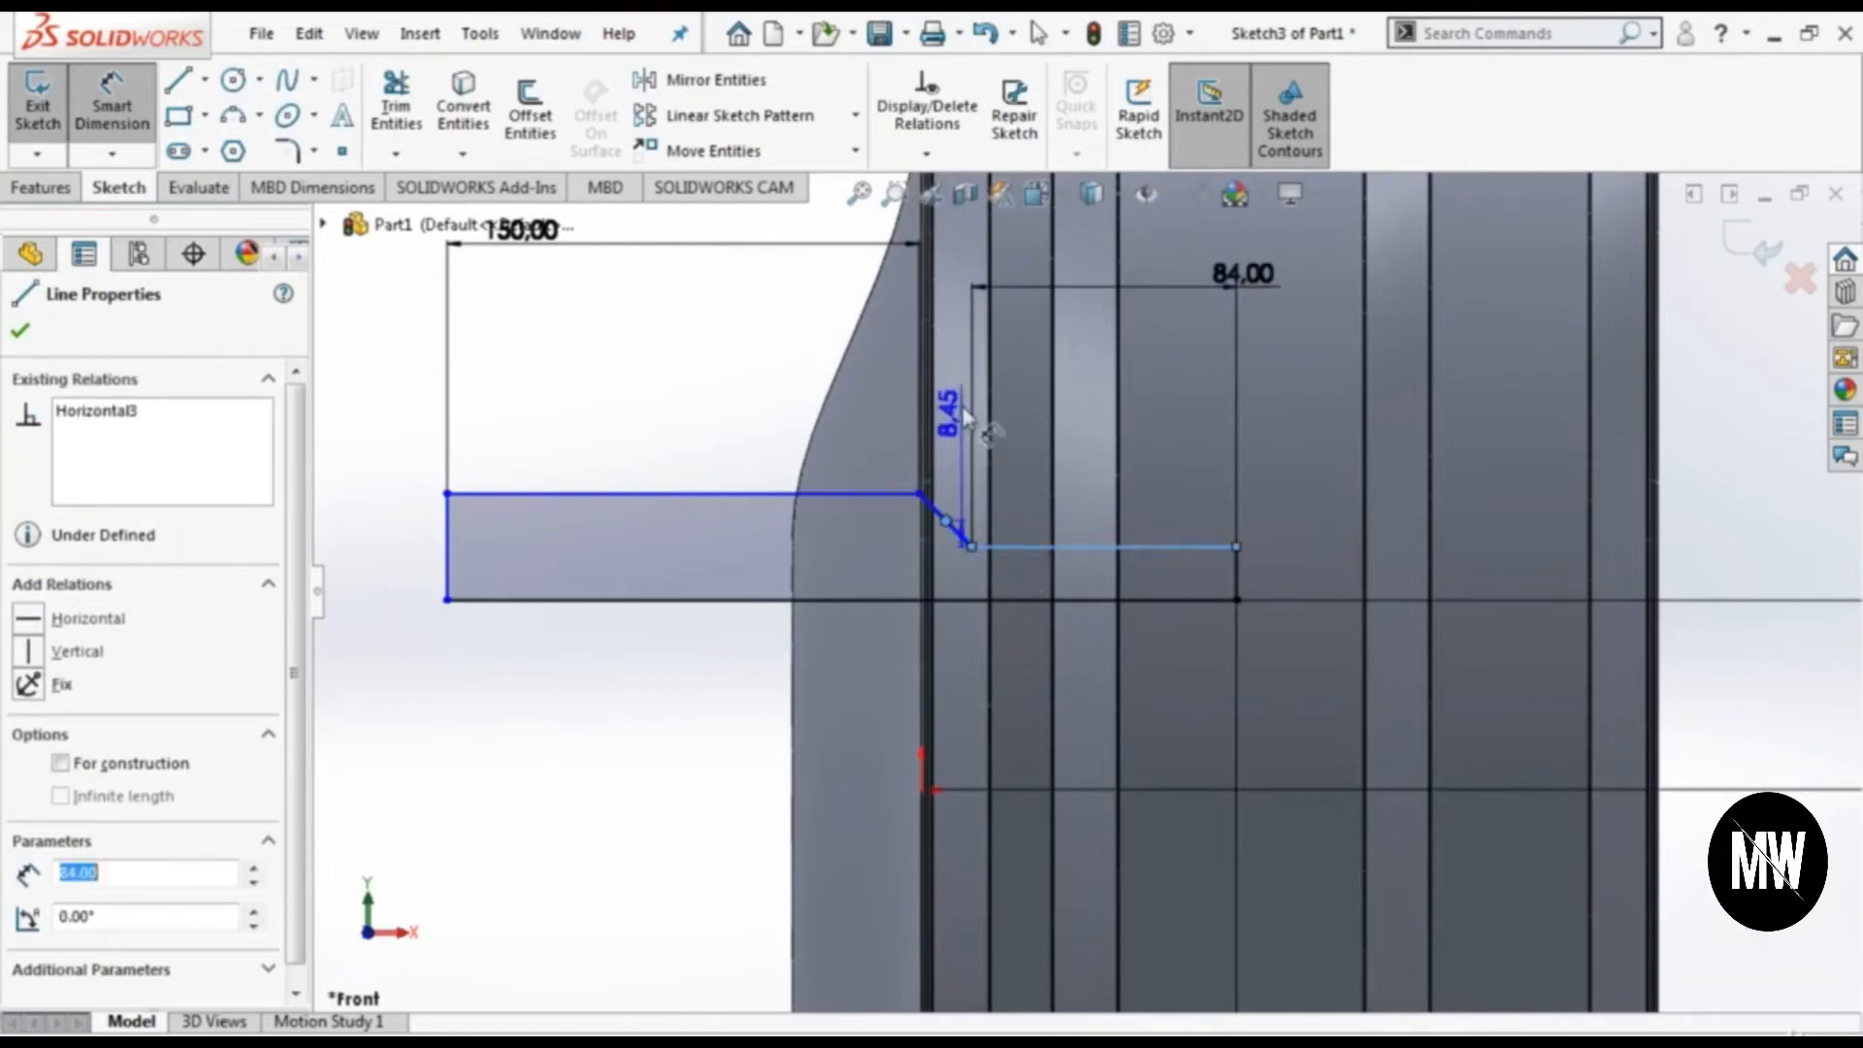
pyautogui.press('Escape')
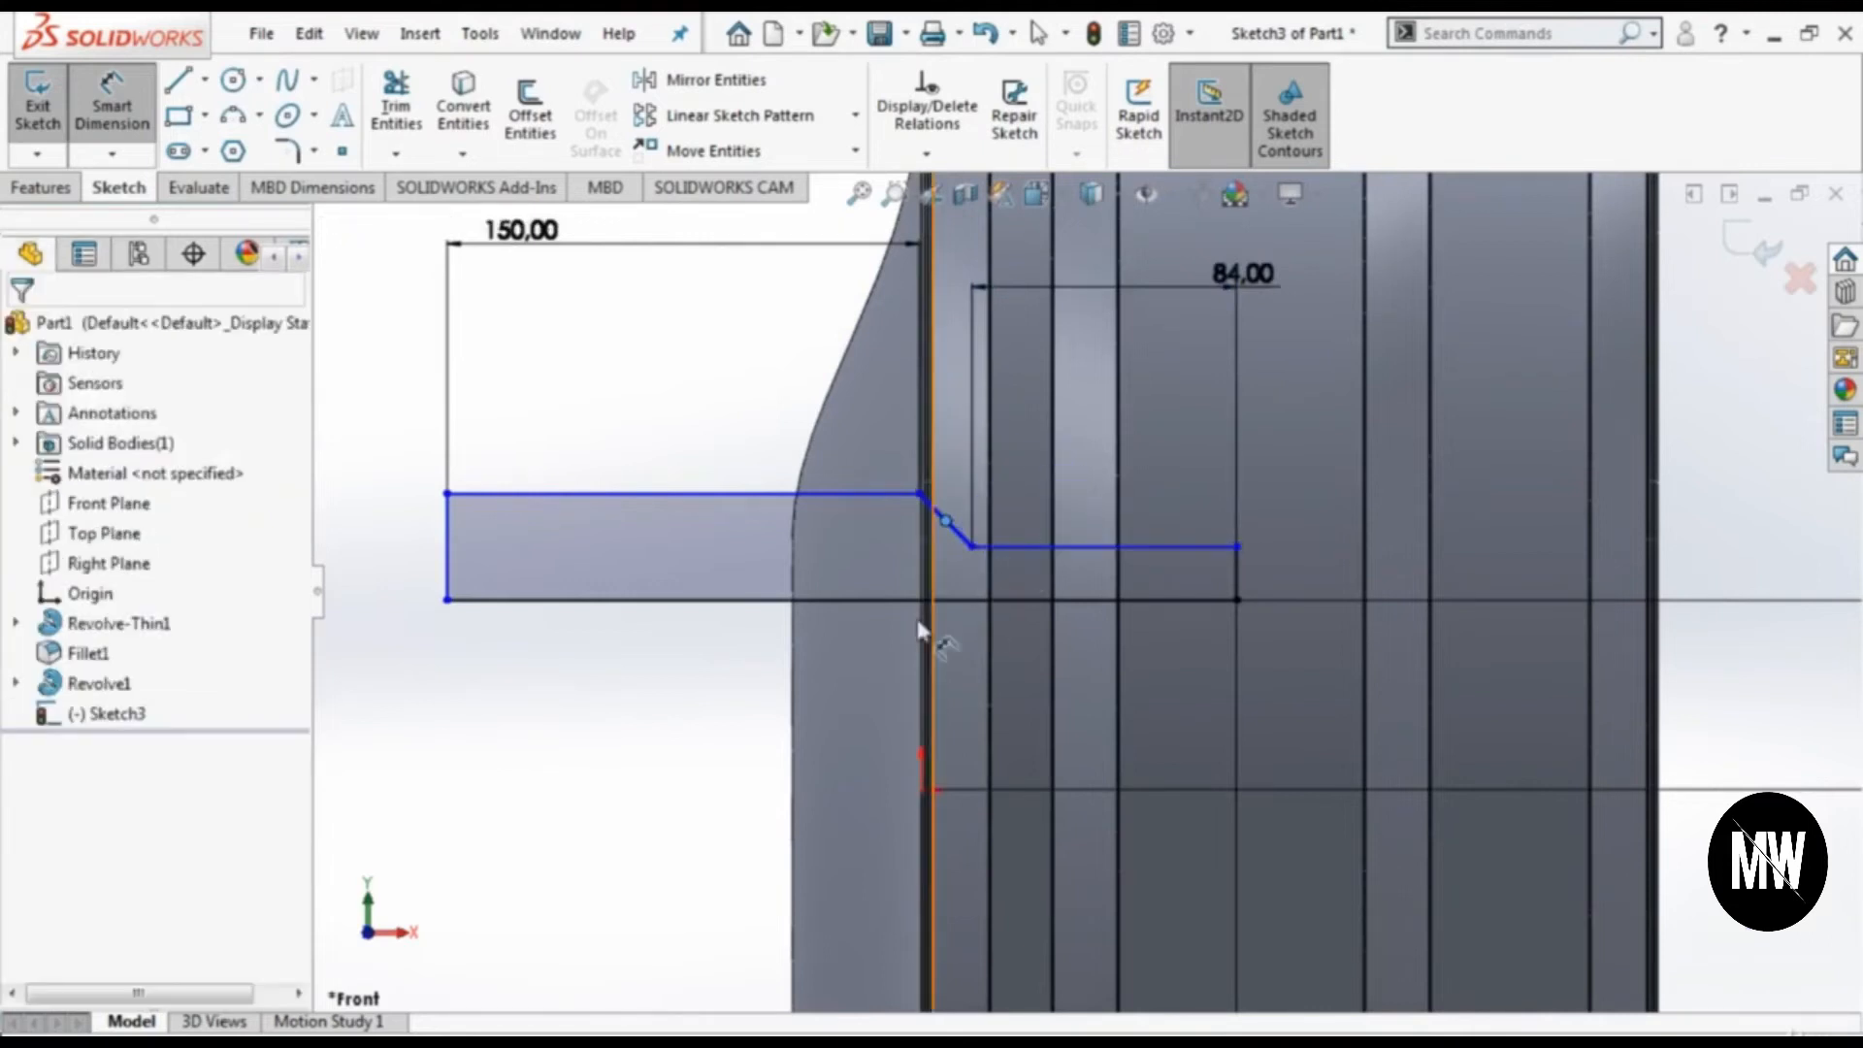
pyautogui.click(961, 534)
pyautogui.click(1002, 543)
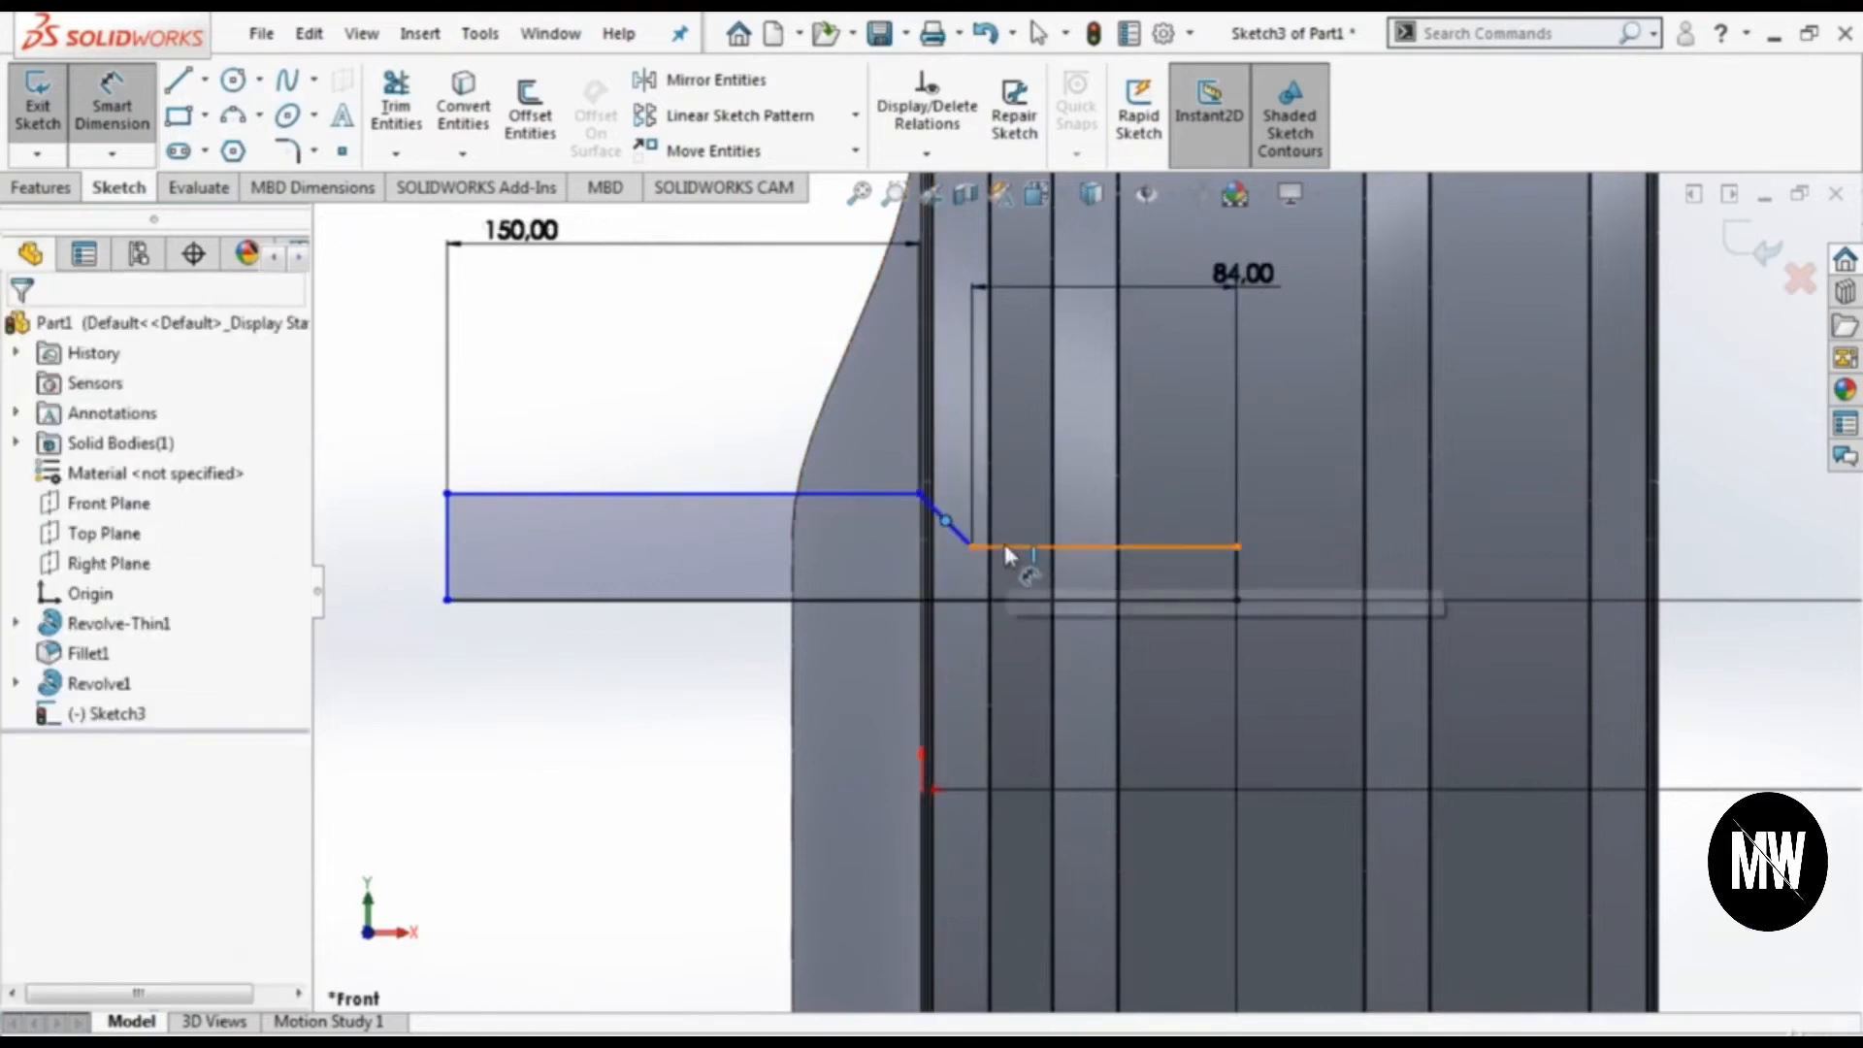
pyautogui.click(952, 527)
pyautogui.click(941, 695)
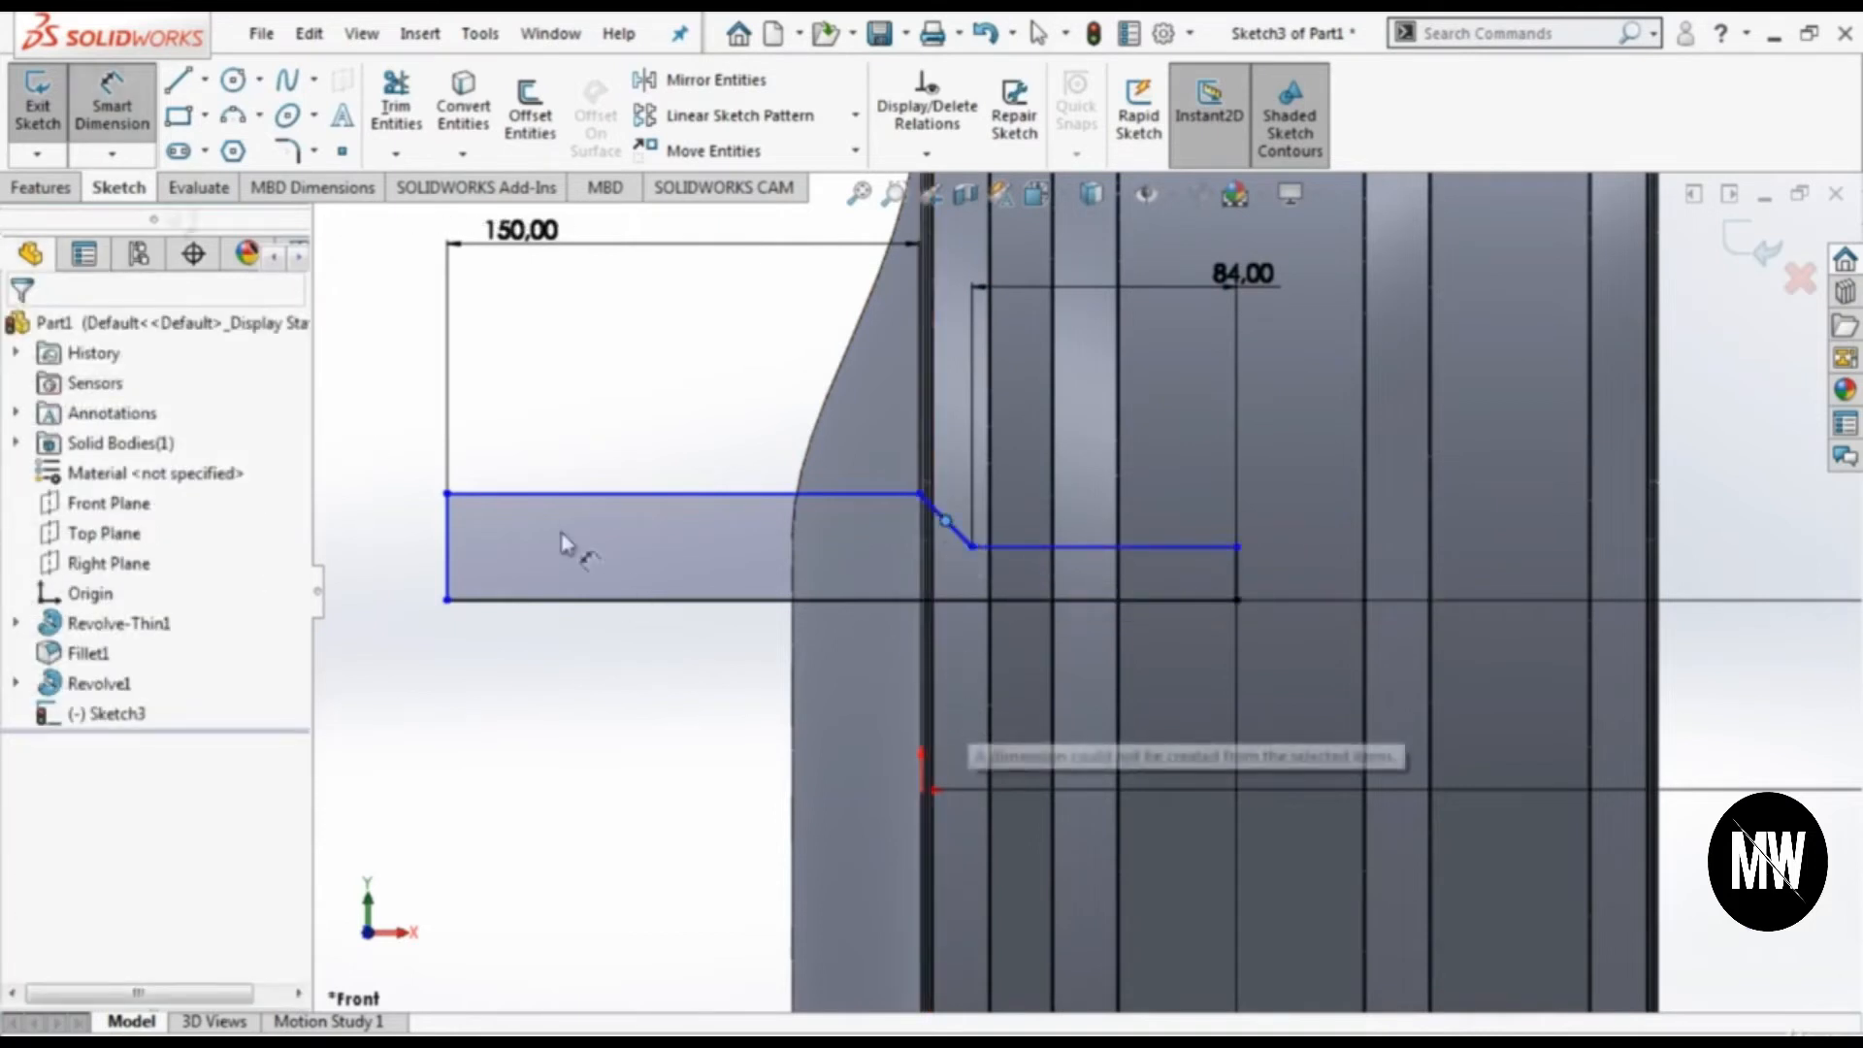
pyautogui.click(115, 108)
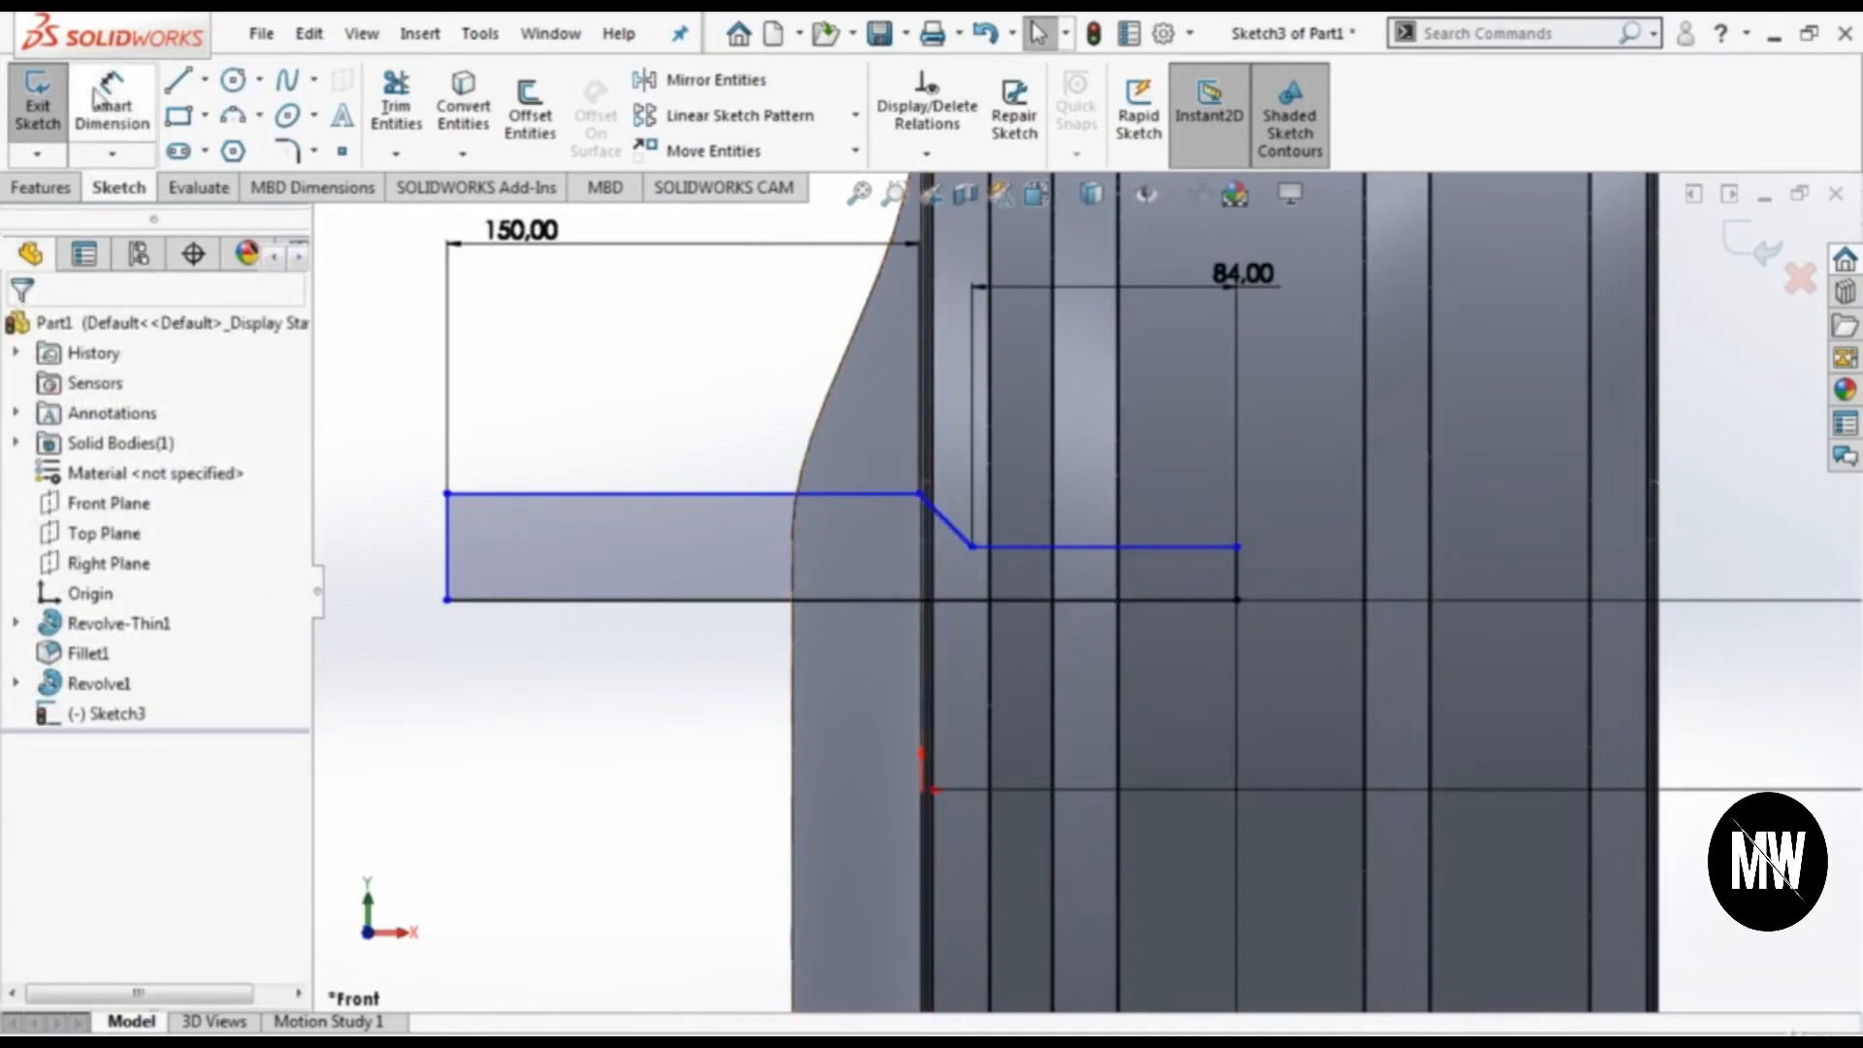
pyautogui.click(115, 109)
pyautogui.click(940, 516)
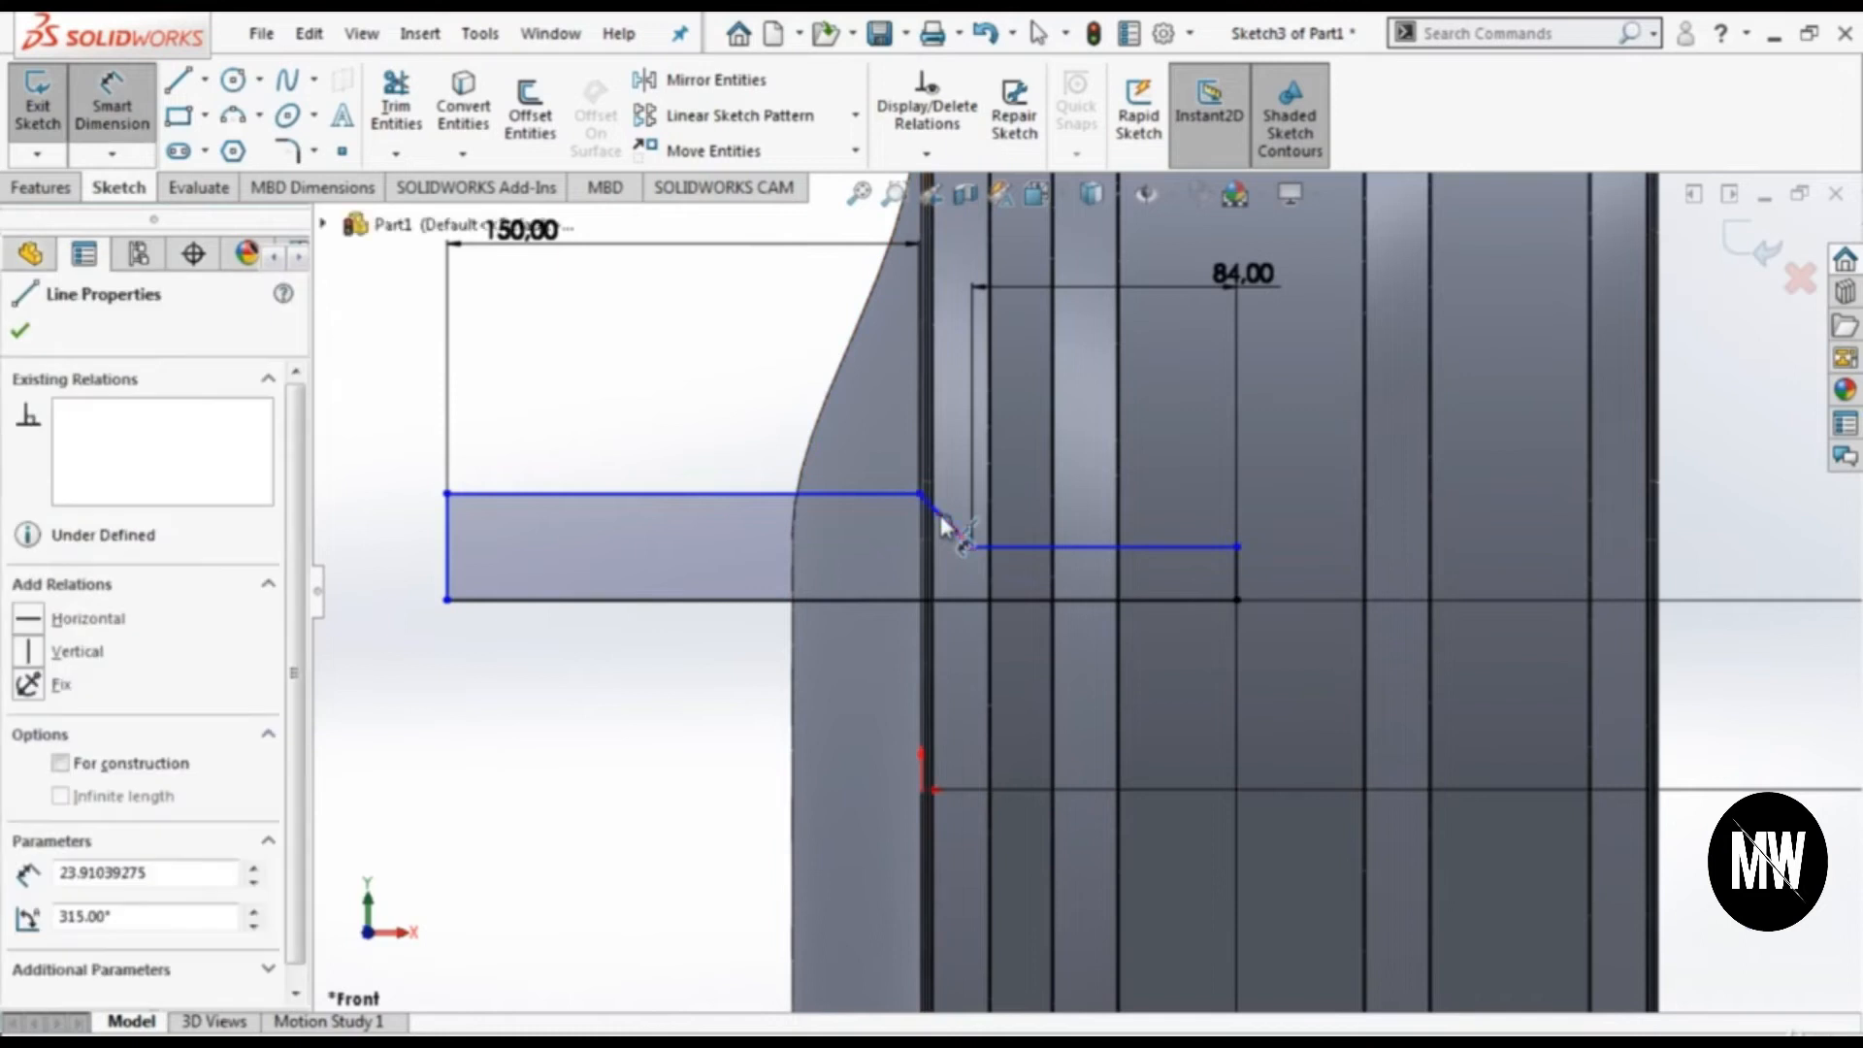
pyautogui.click(976, 588)
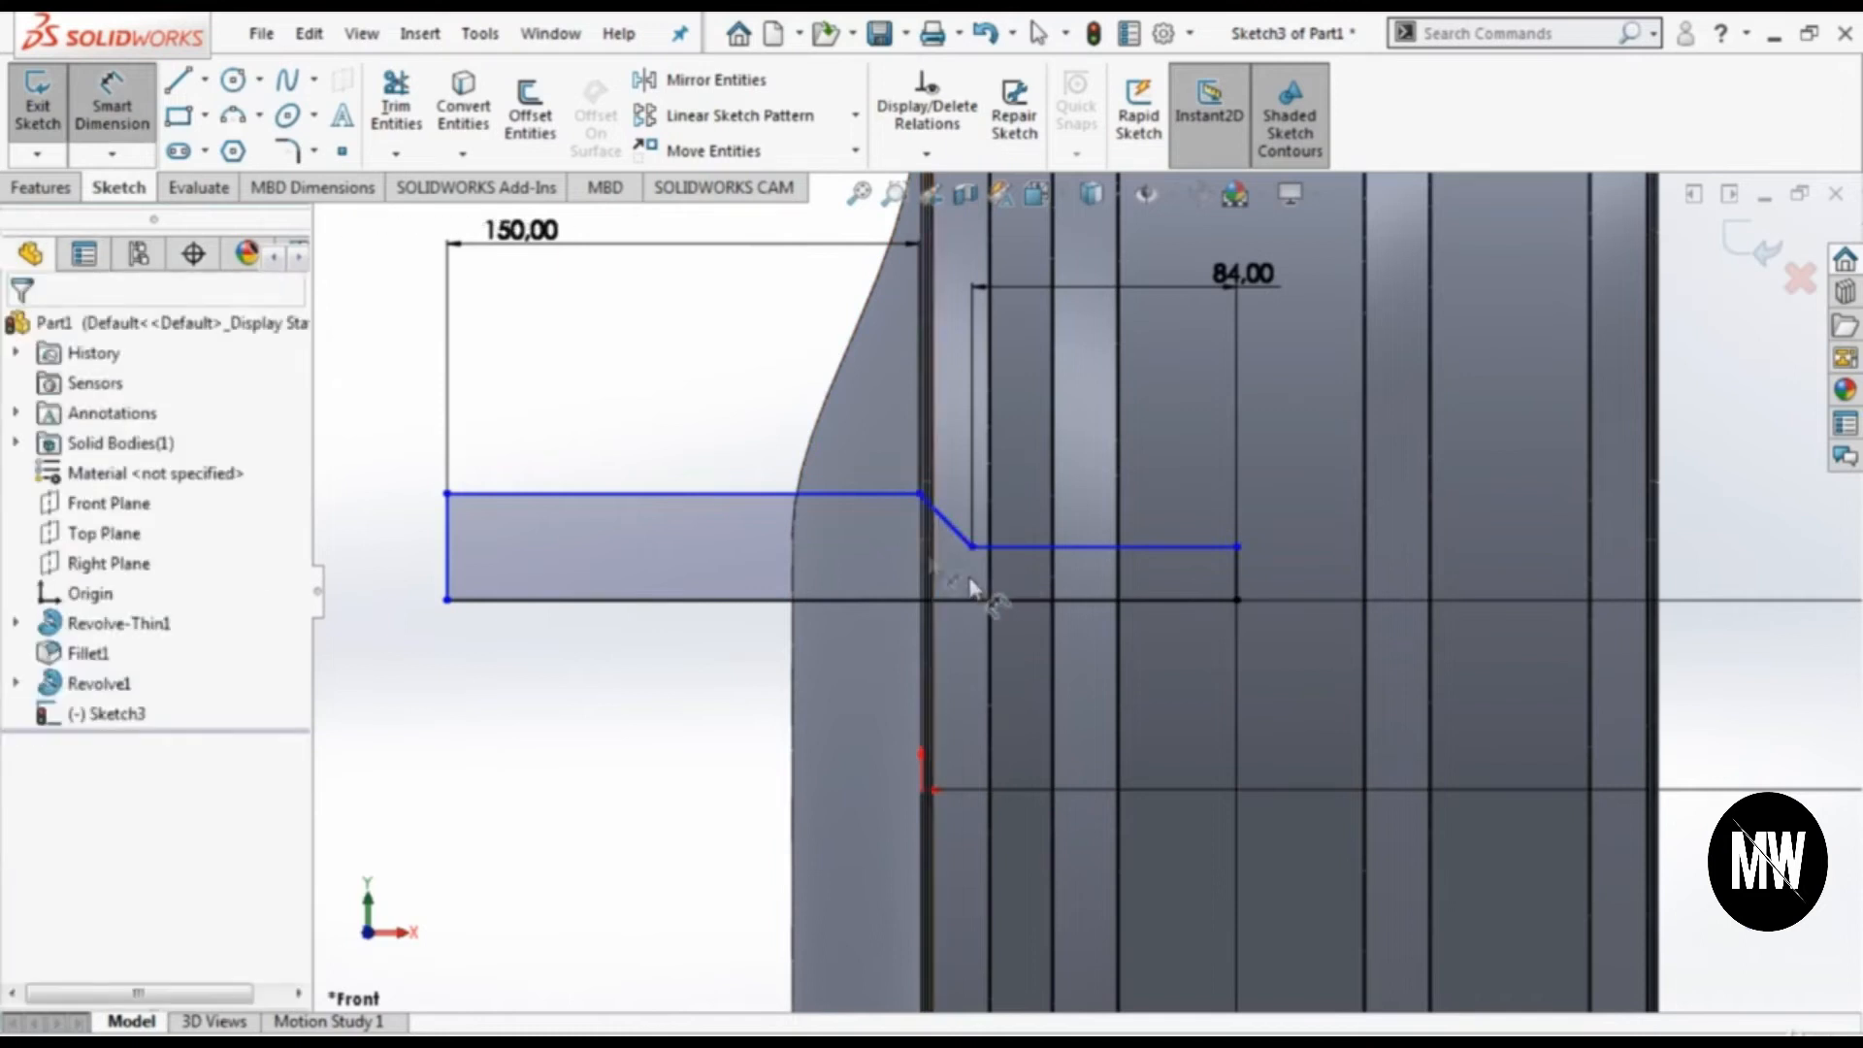
pyautogui.click(950, 525)
pyautogui.click(1040, 546)
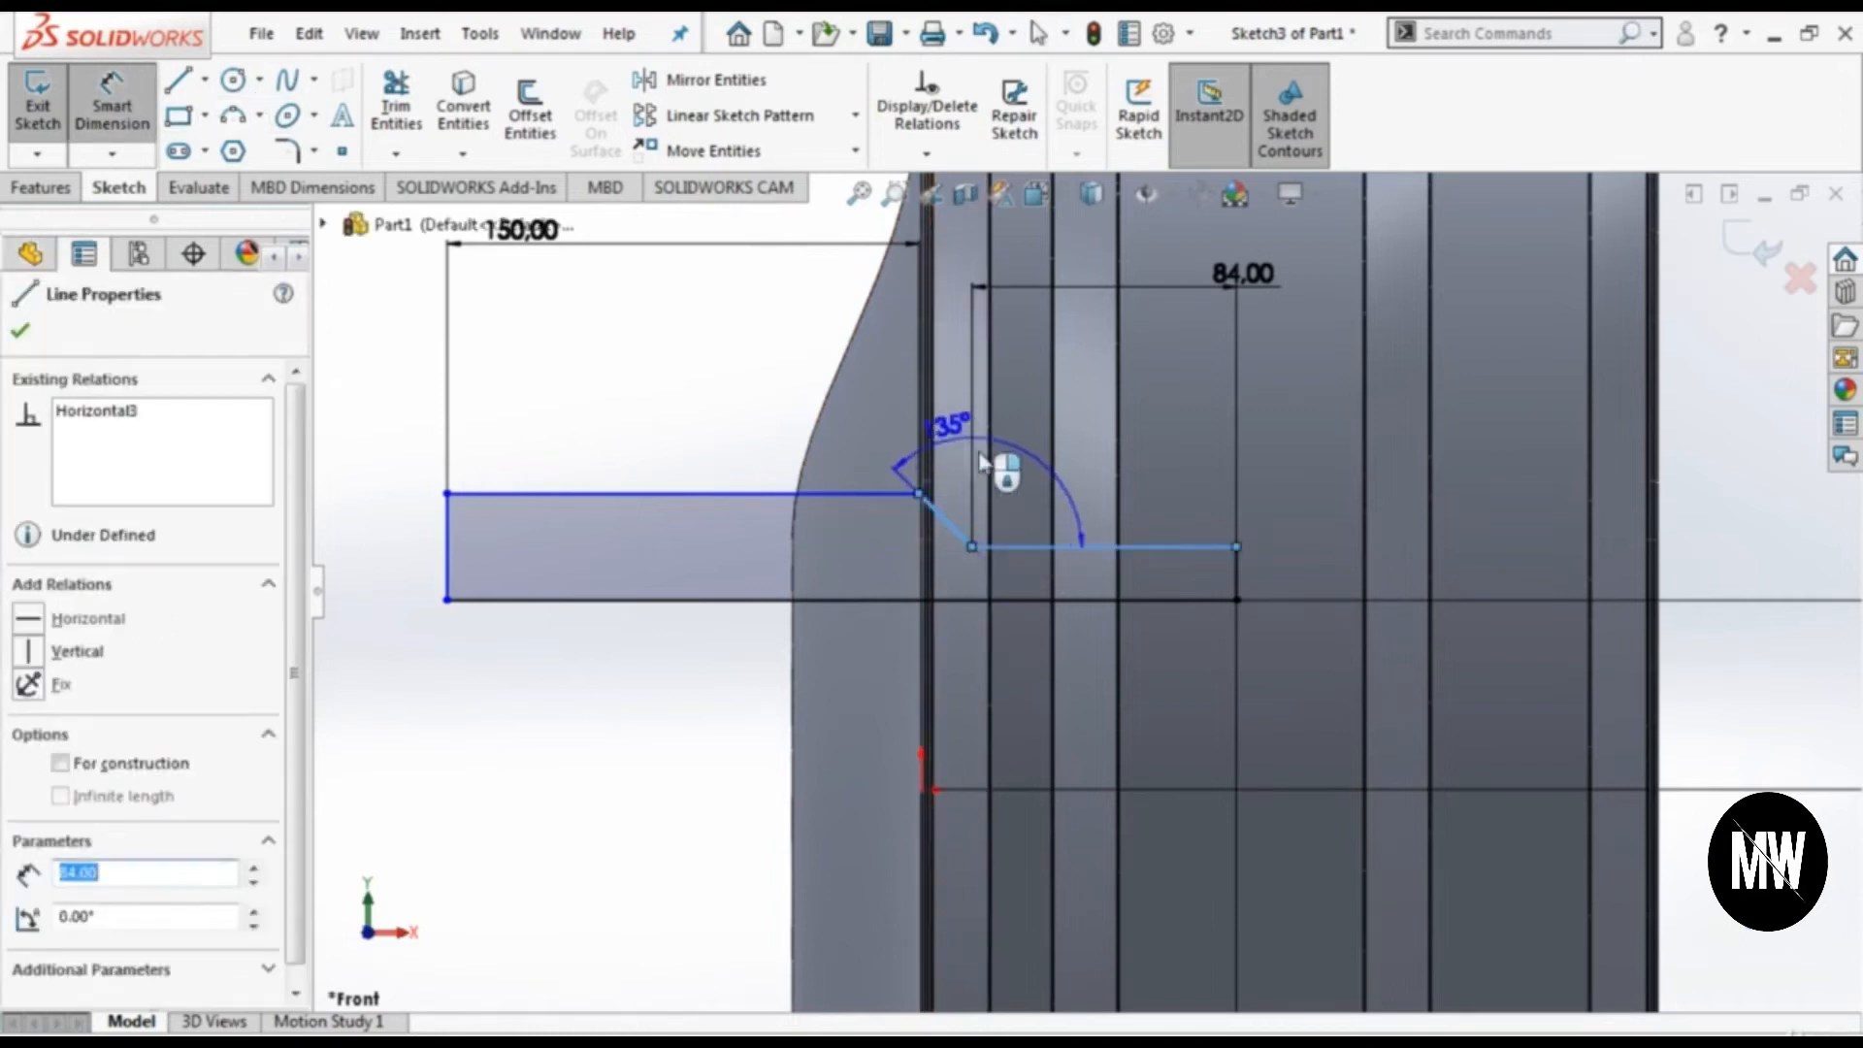
pyautogui.press('Escape')
pyautogui.scroll(-1, 1326, 716)
pyautogui.press('Escape')
# Step: Set the height of the profile's short inner end to 6 mm and its outer end to 12 mm
pyautogui.scroll(4, 1326, 717)
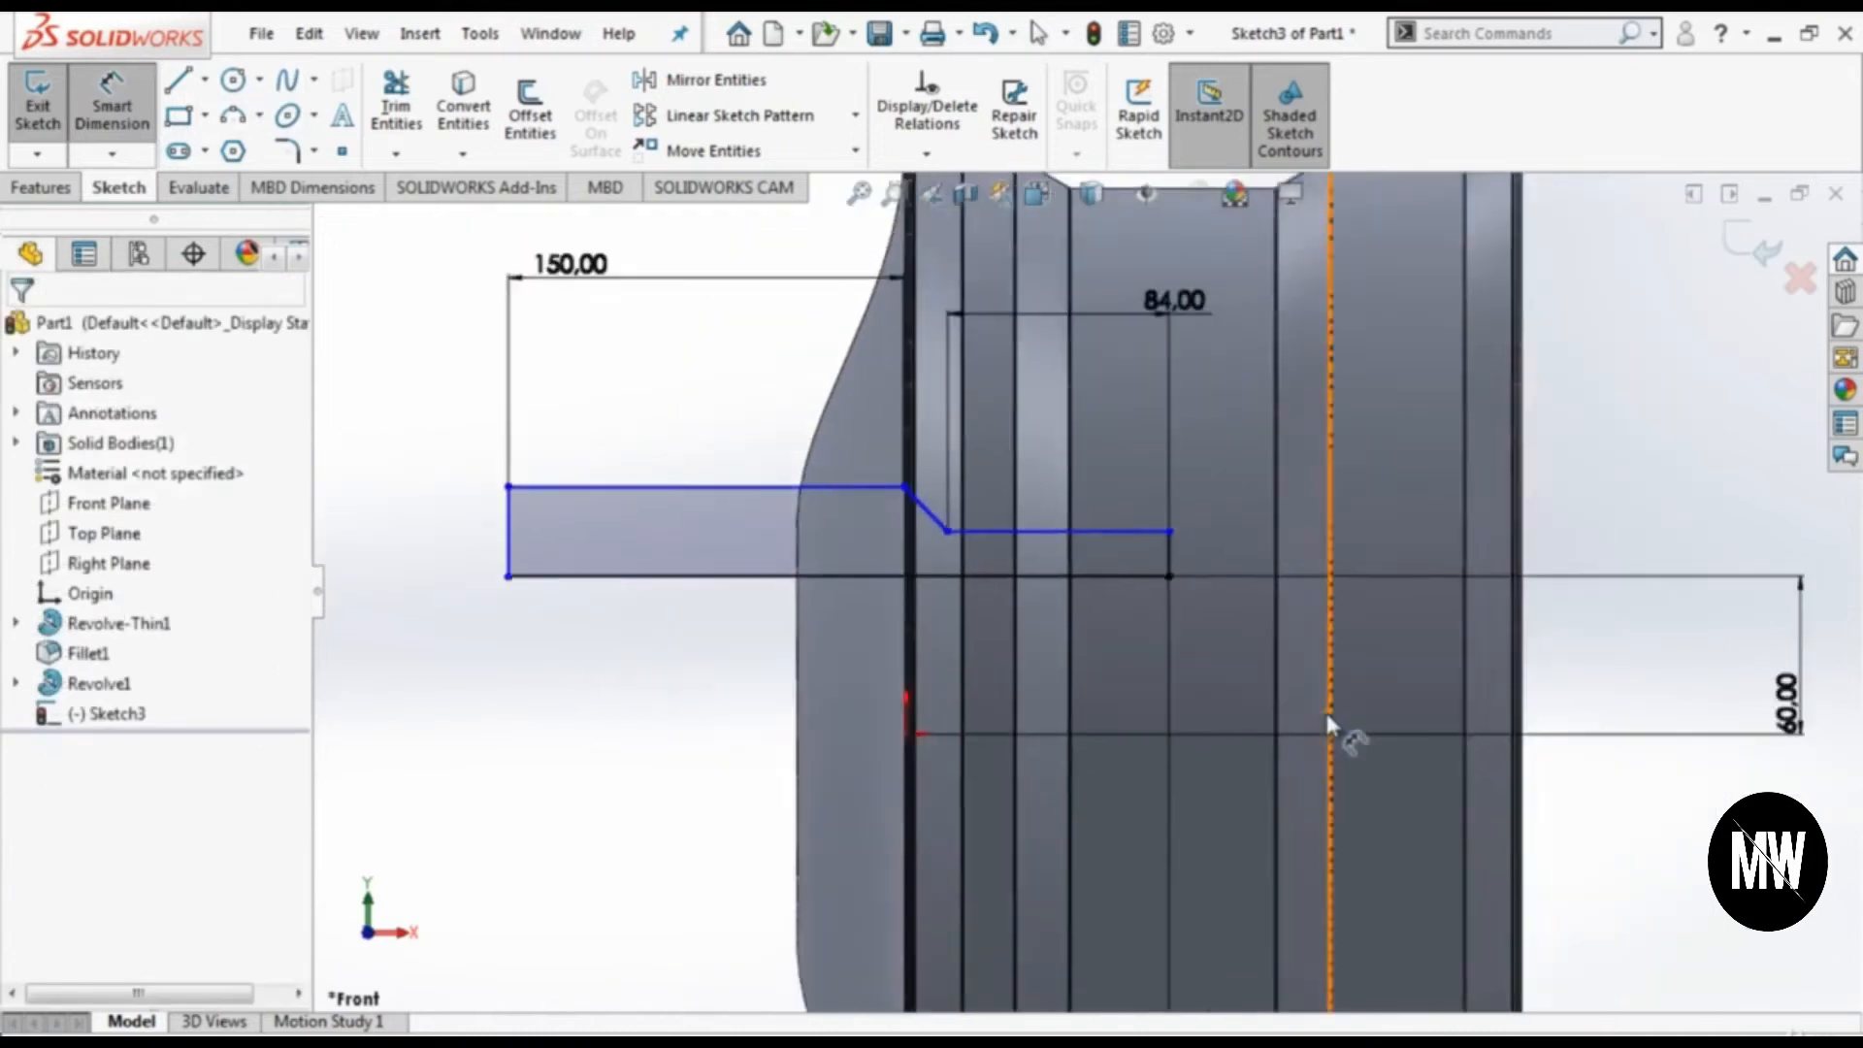
pyautogui.click(1143, 561)
pyautogui.click(1506, 565)
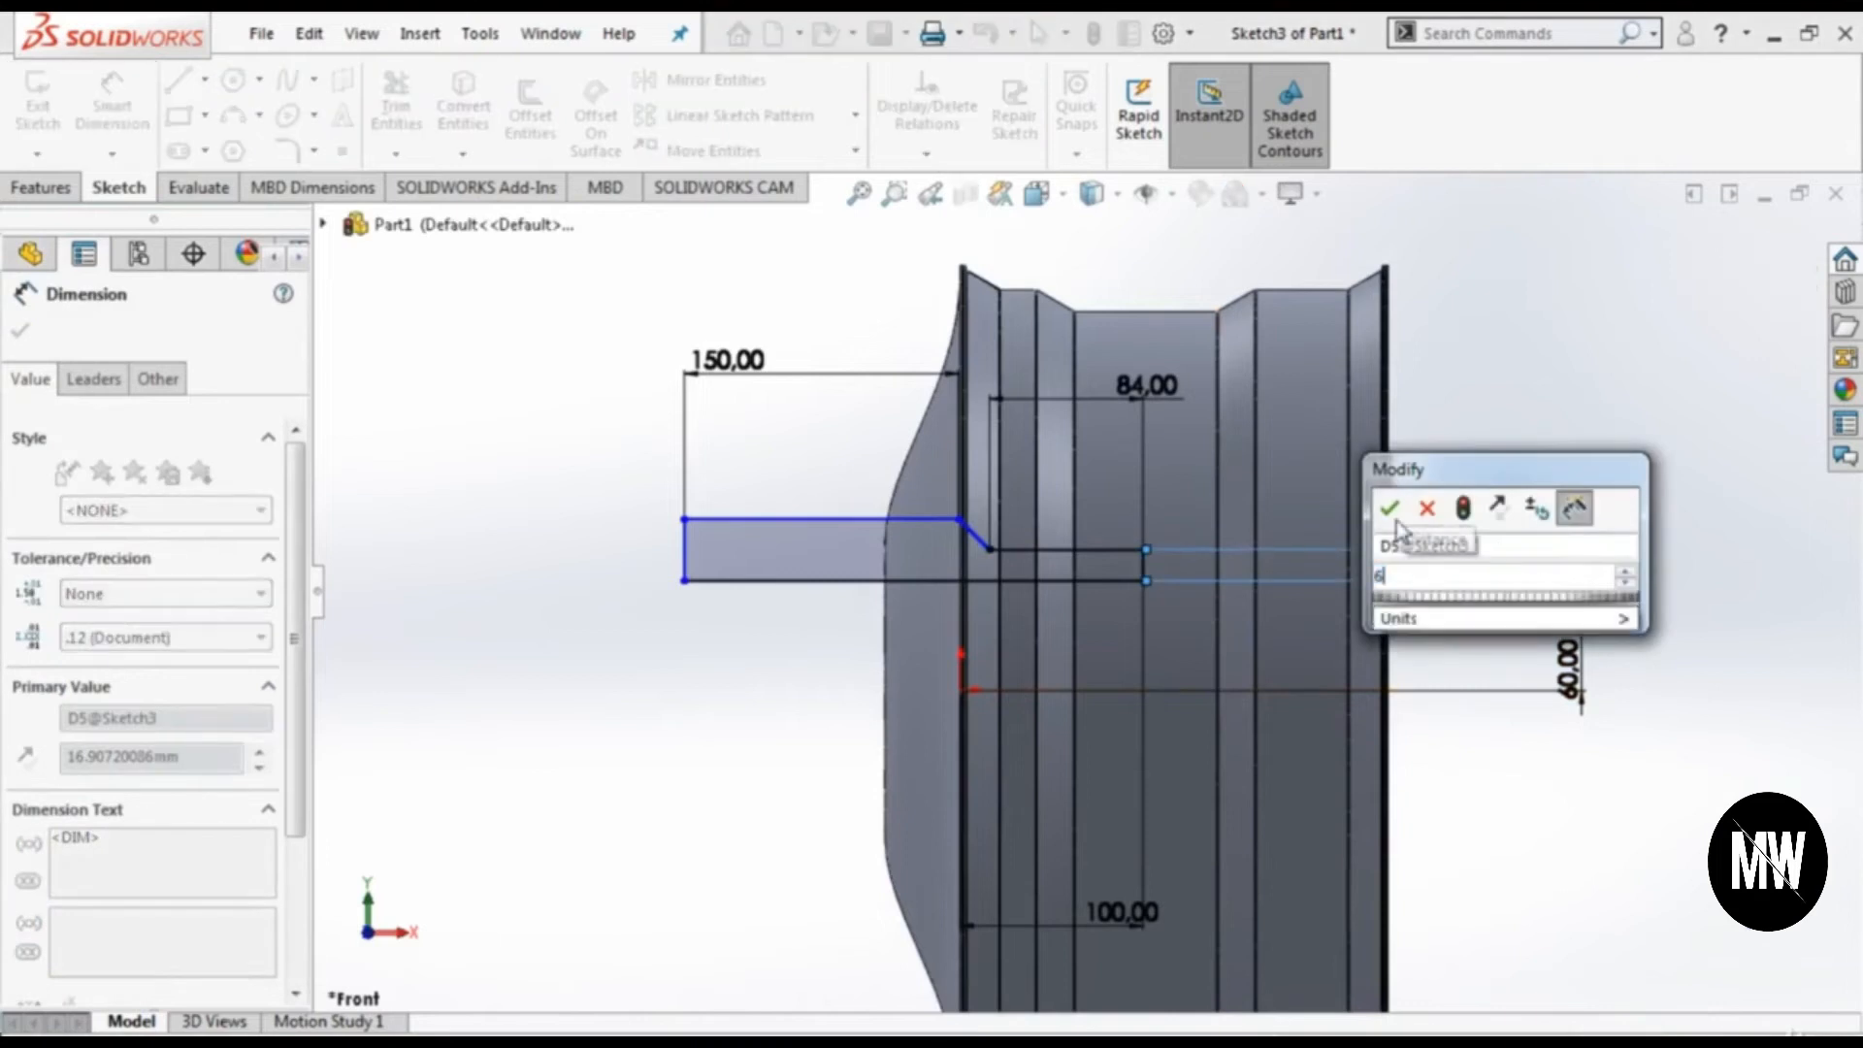
pyautogui.click(1398, 504)
pyautogui.click(685, 557)
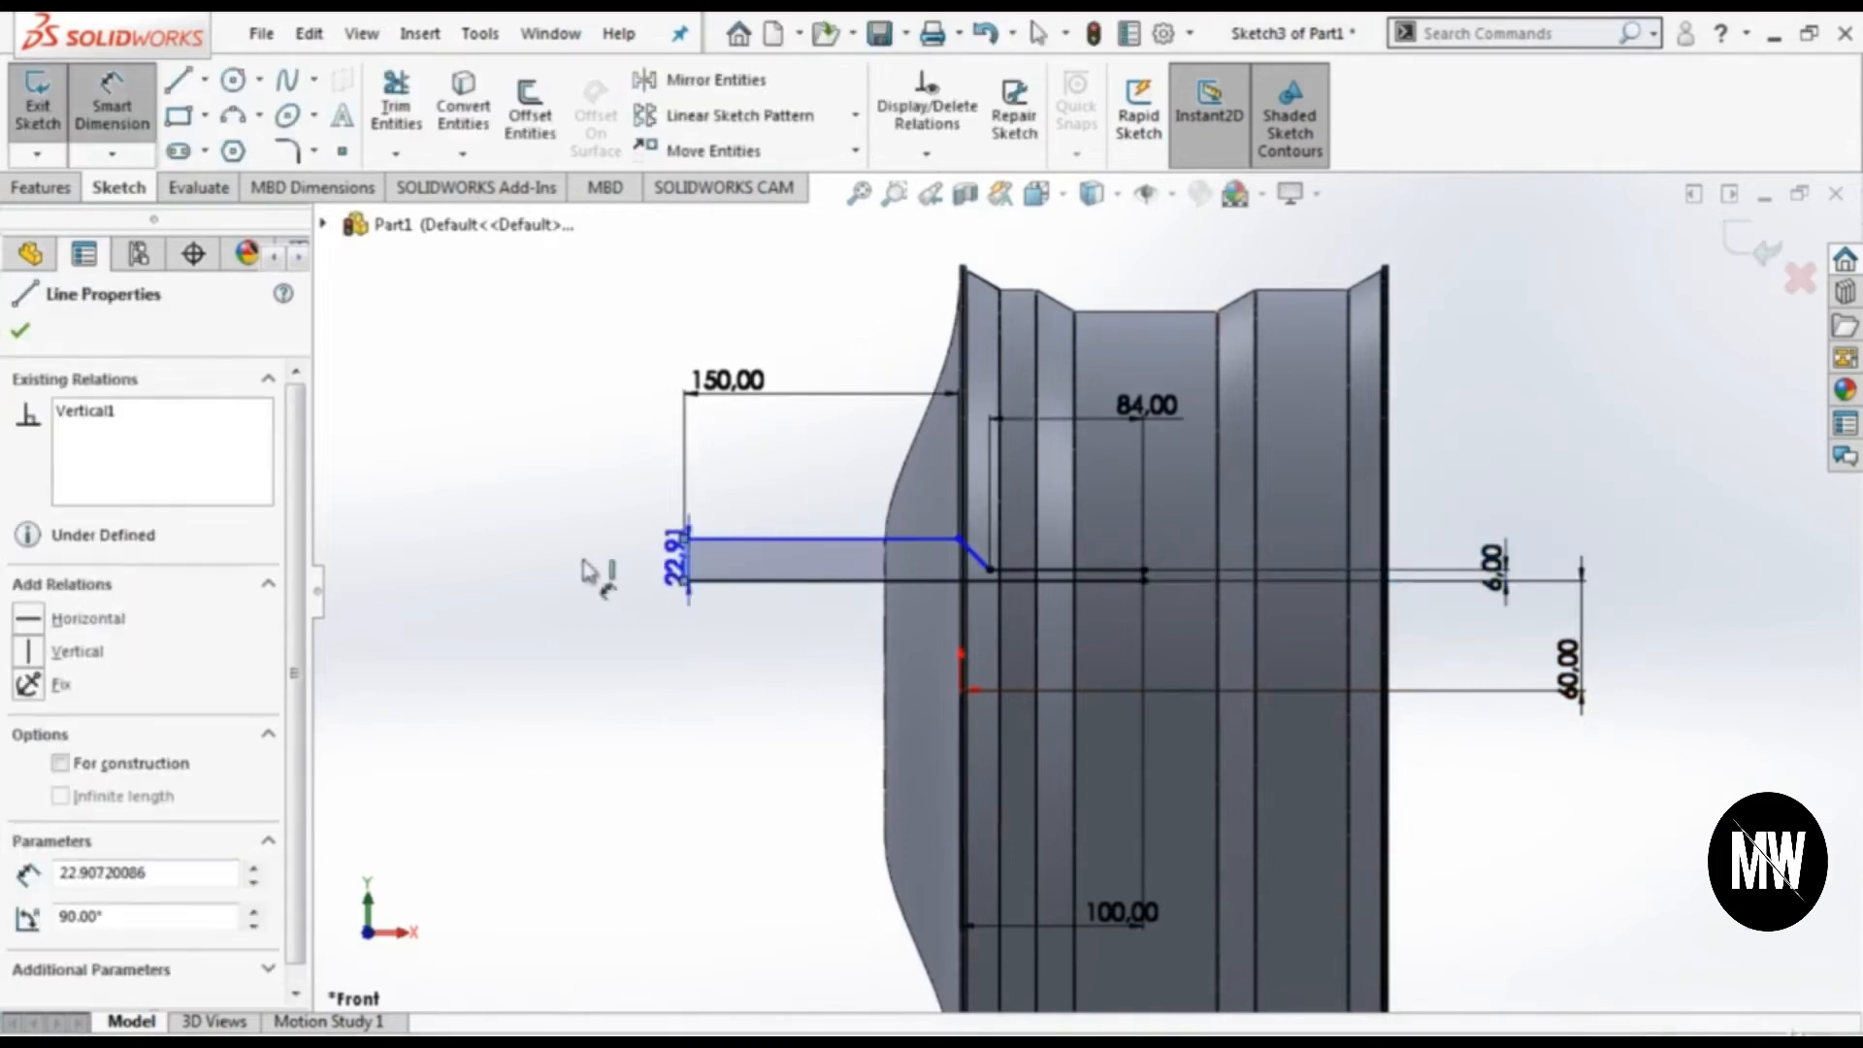
pyautogui.click(525, 580)
pyautogui.write('12')
pyautogui.press('Return')
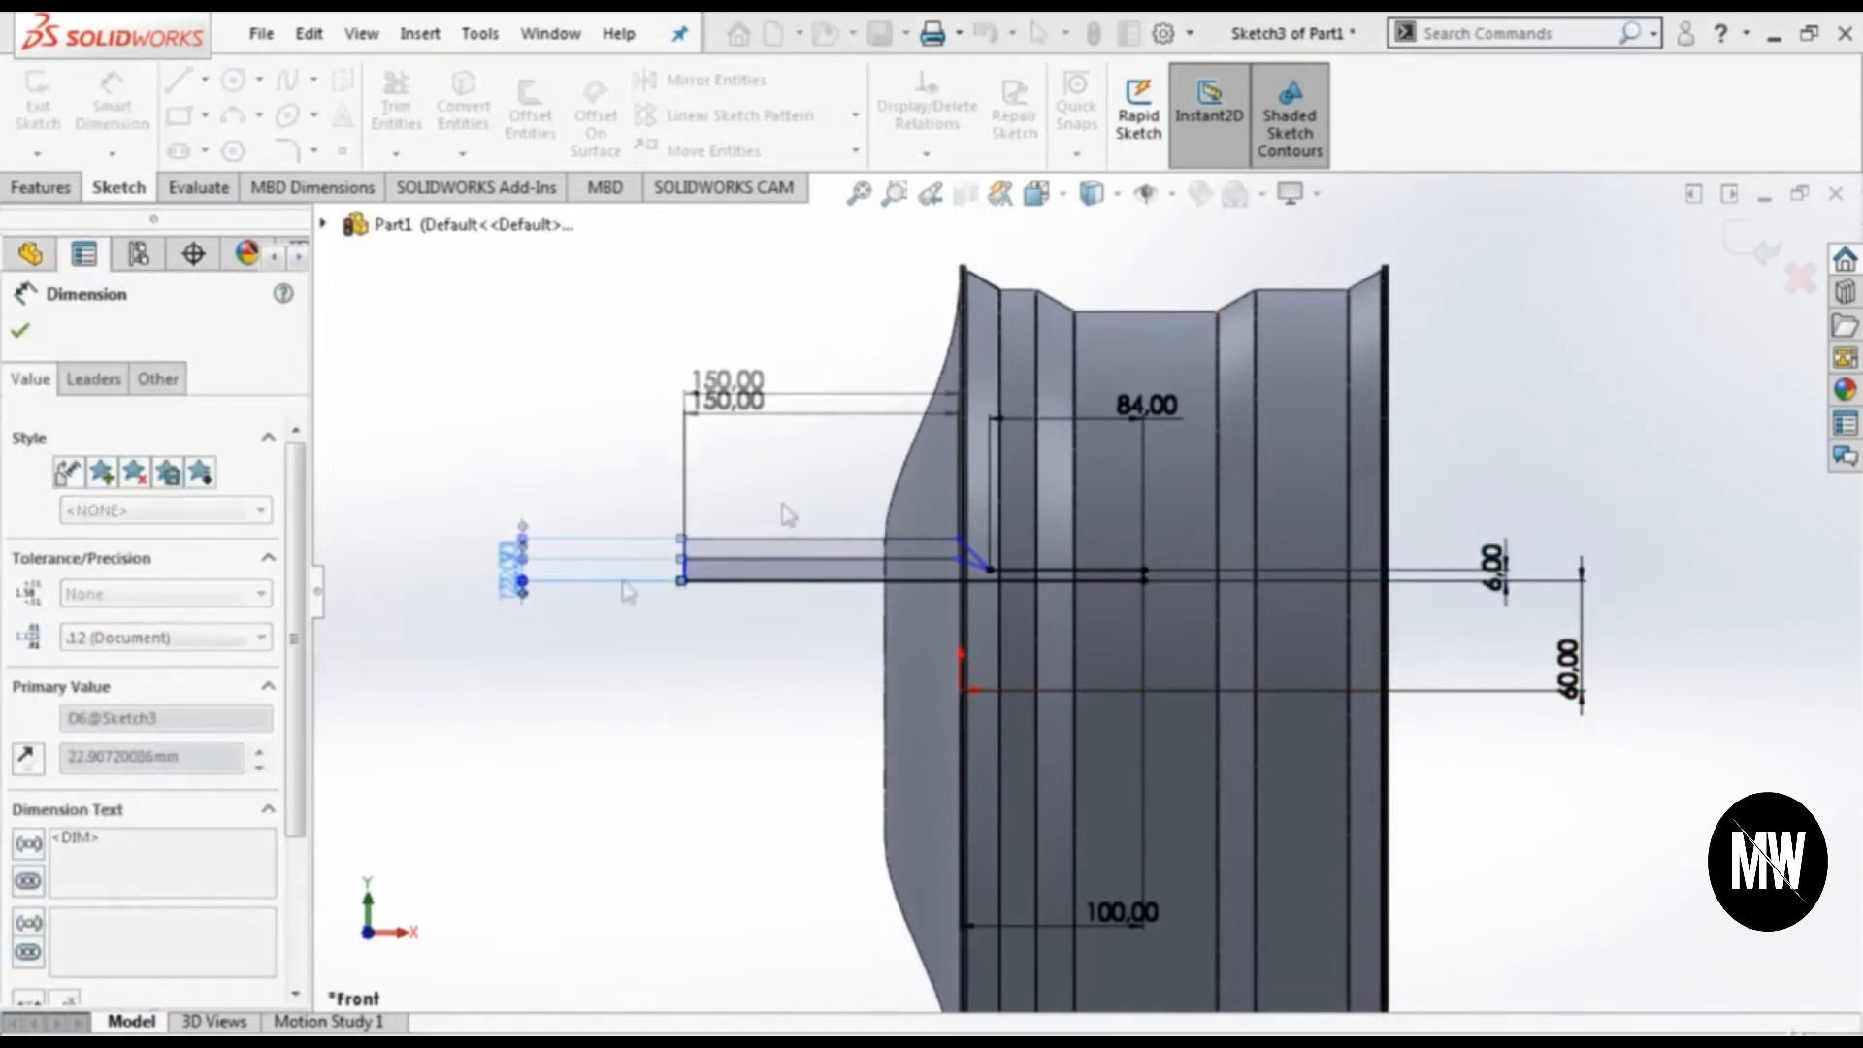
# Step: Dimension the angle between the slanted line and the 84 mm horizontal edge at 135 degrees
pyautogui.scroll(-3, 1015, 590)
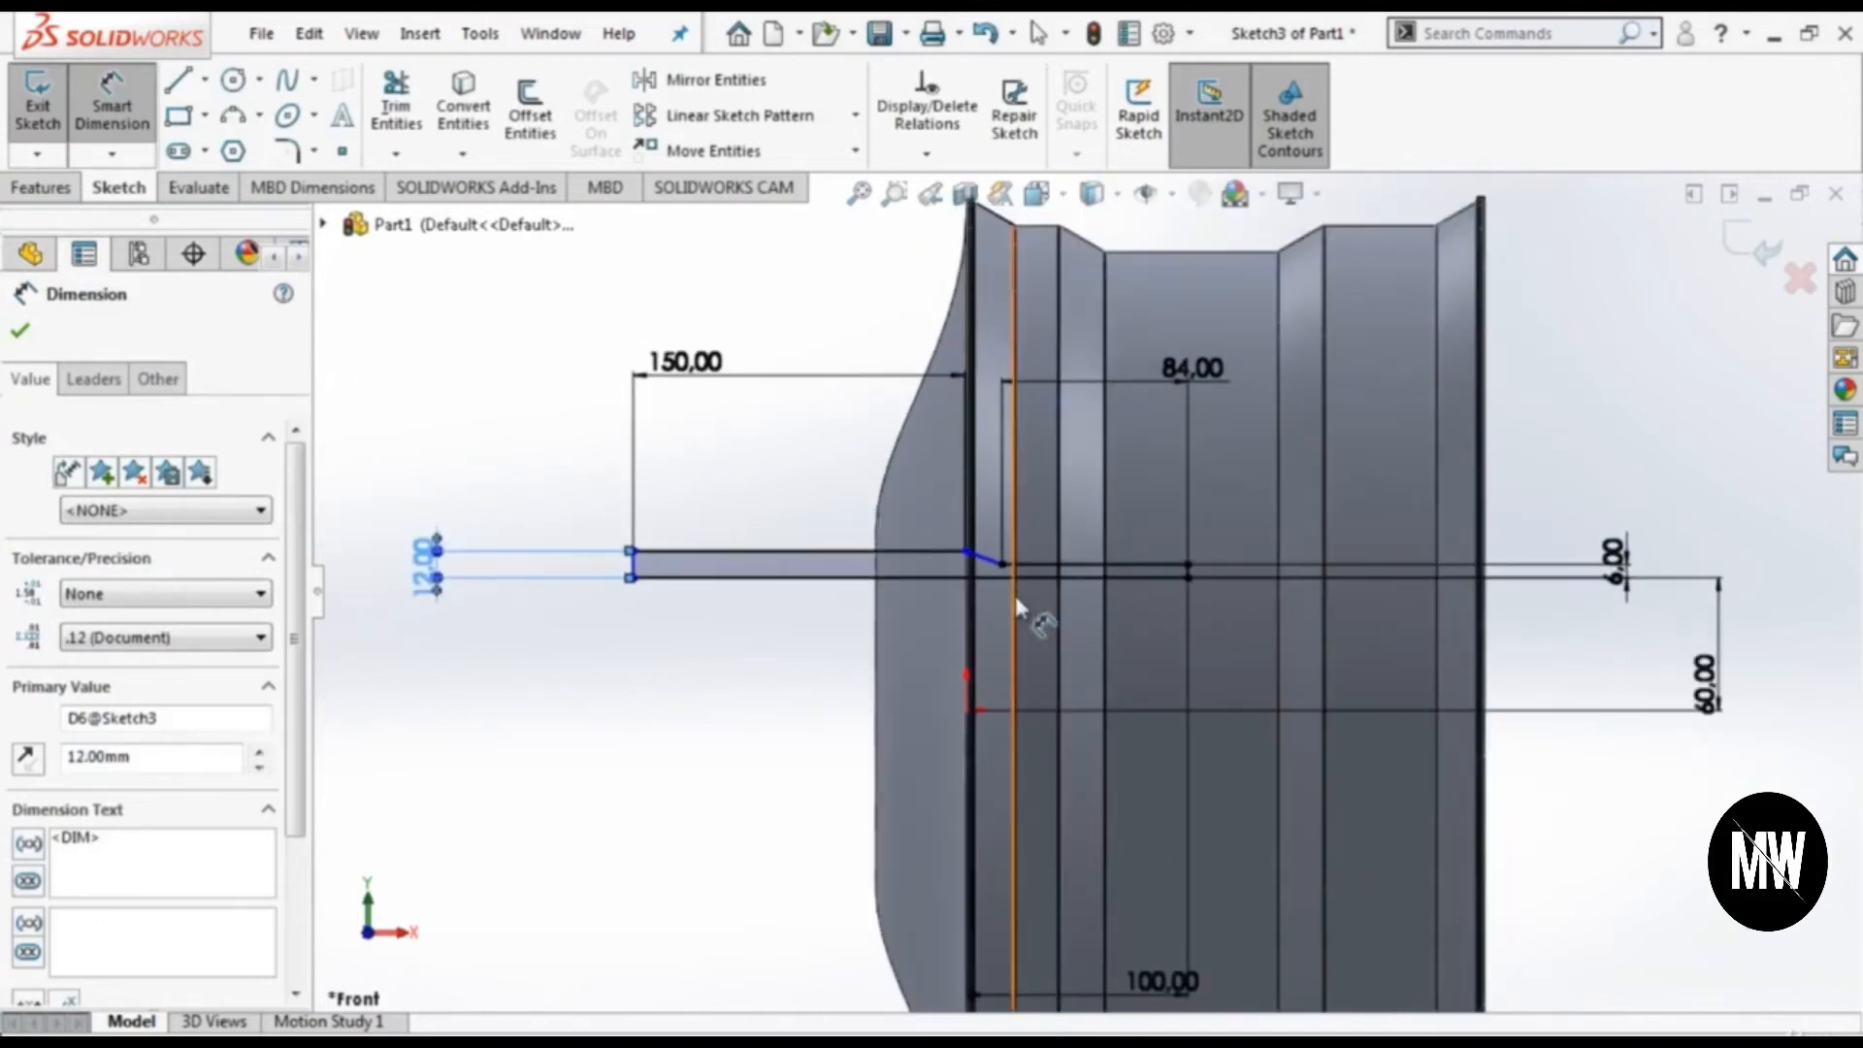
pyautogui.scroll(-4, 1018, 610)
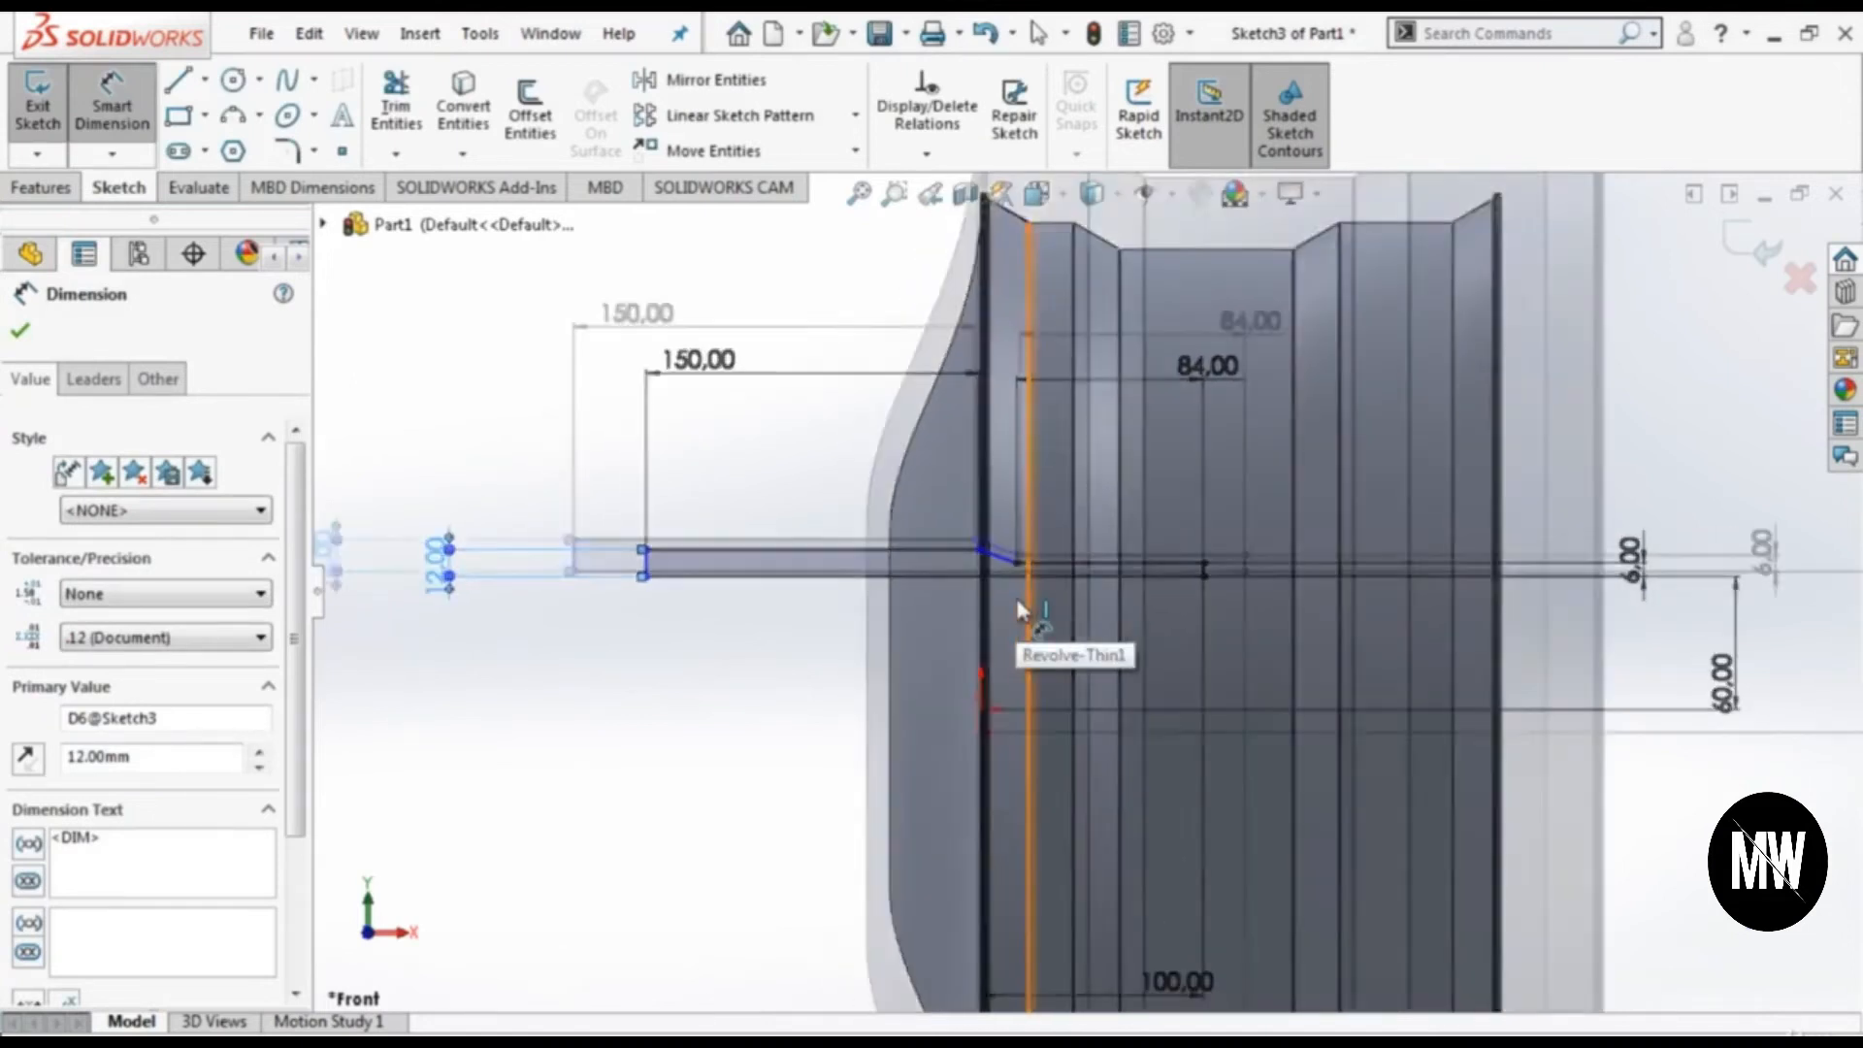
pyautogui.click(1014, 536)
pyautogui.click(1072, 537)
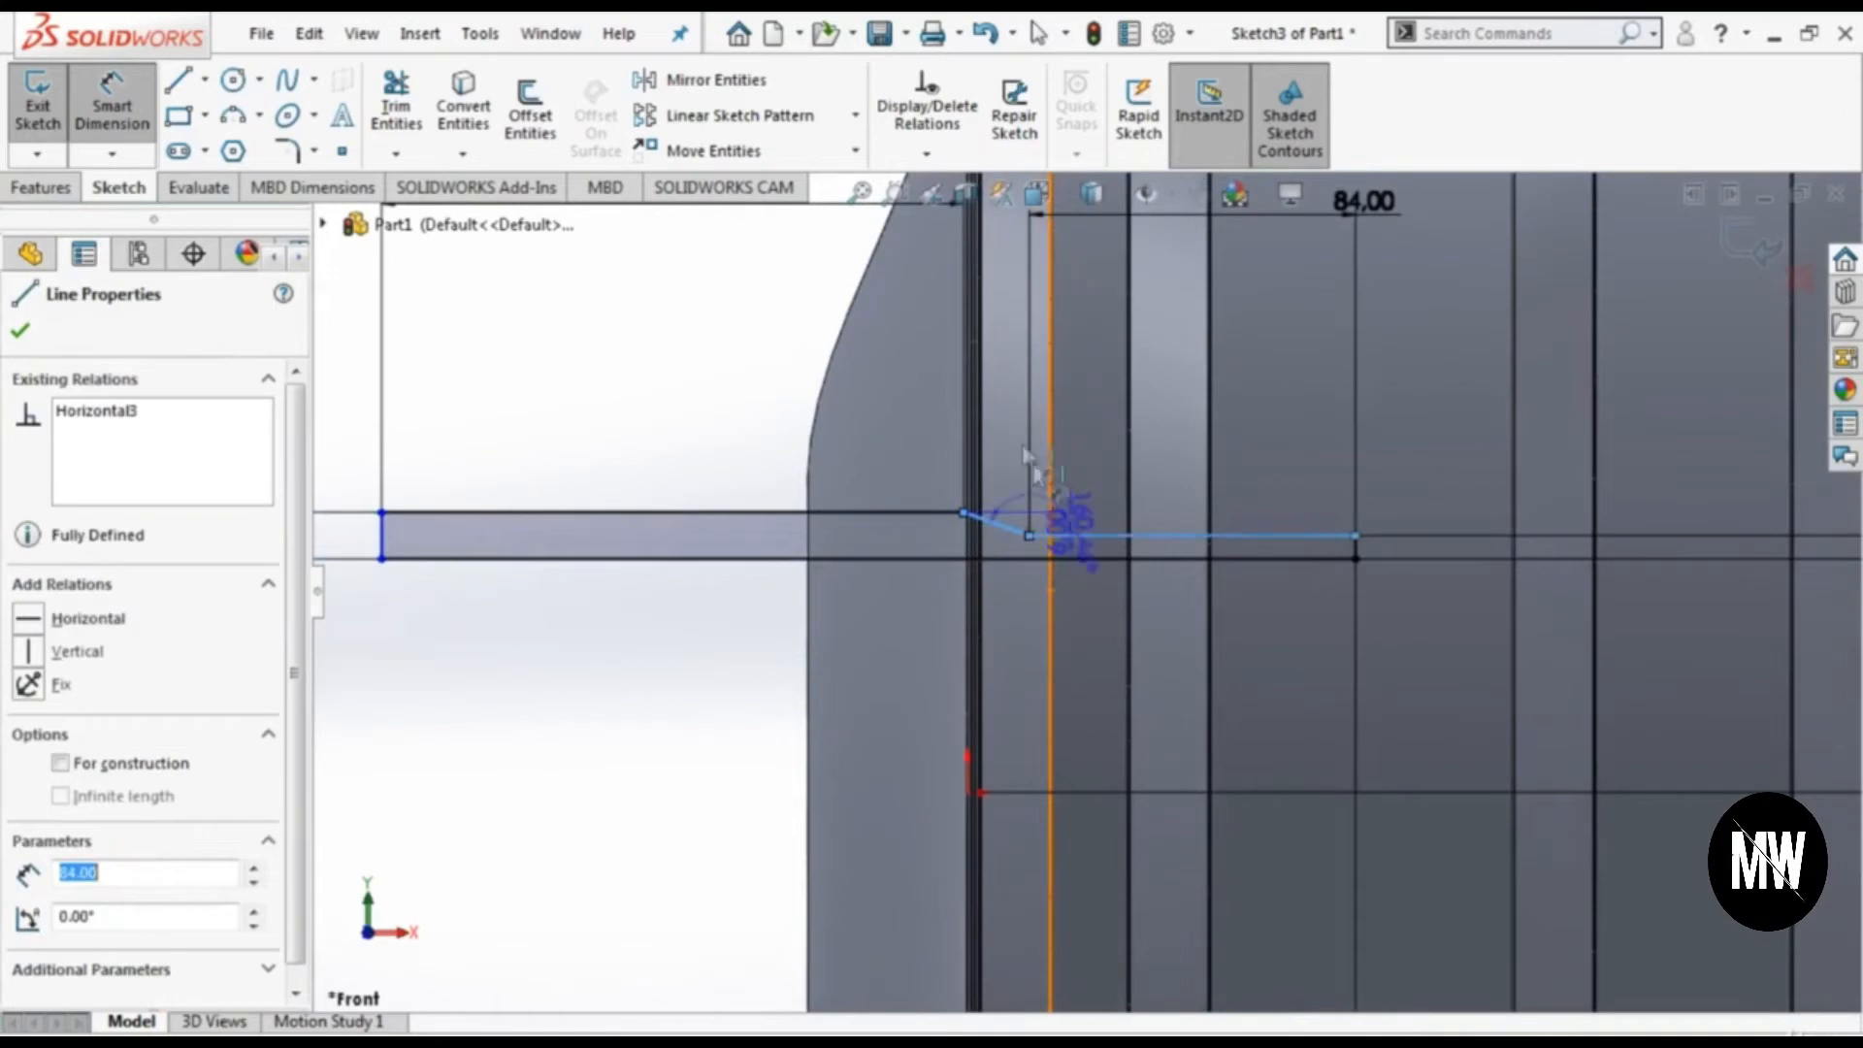
pyautogui.click(1031, 437)
pyautogui.write('135')
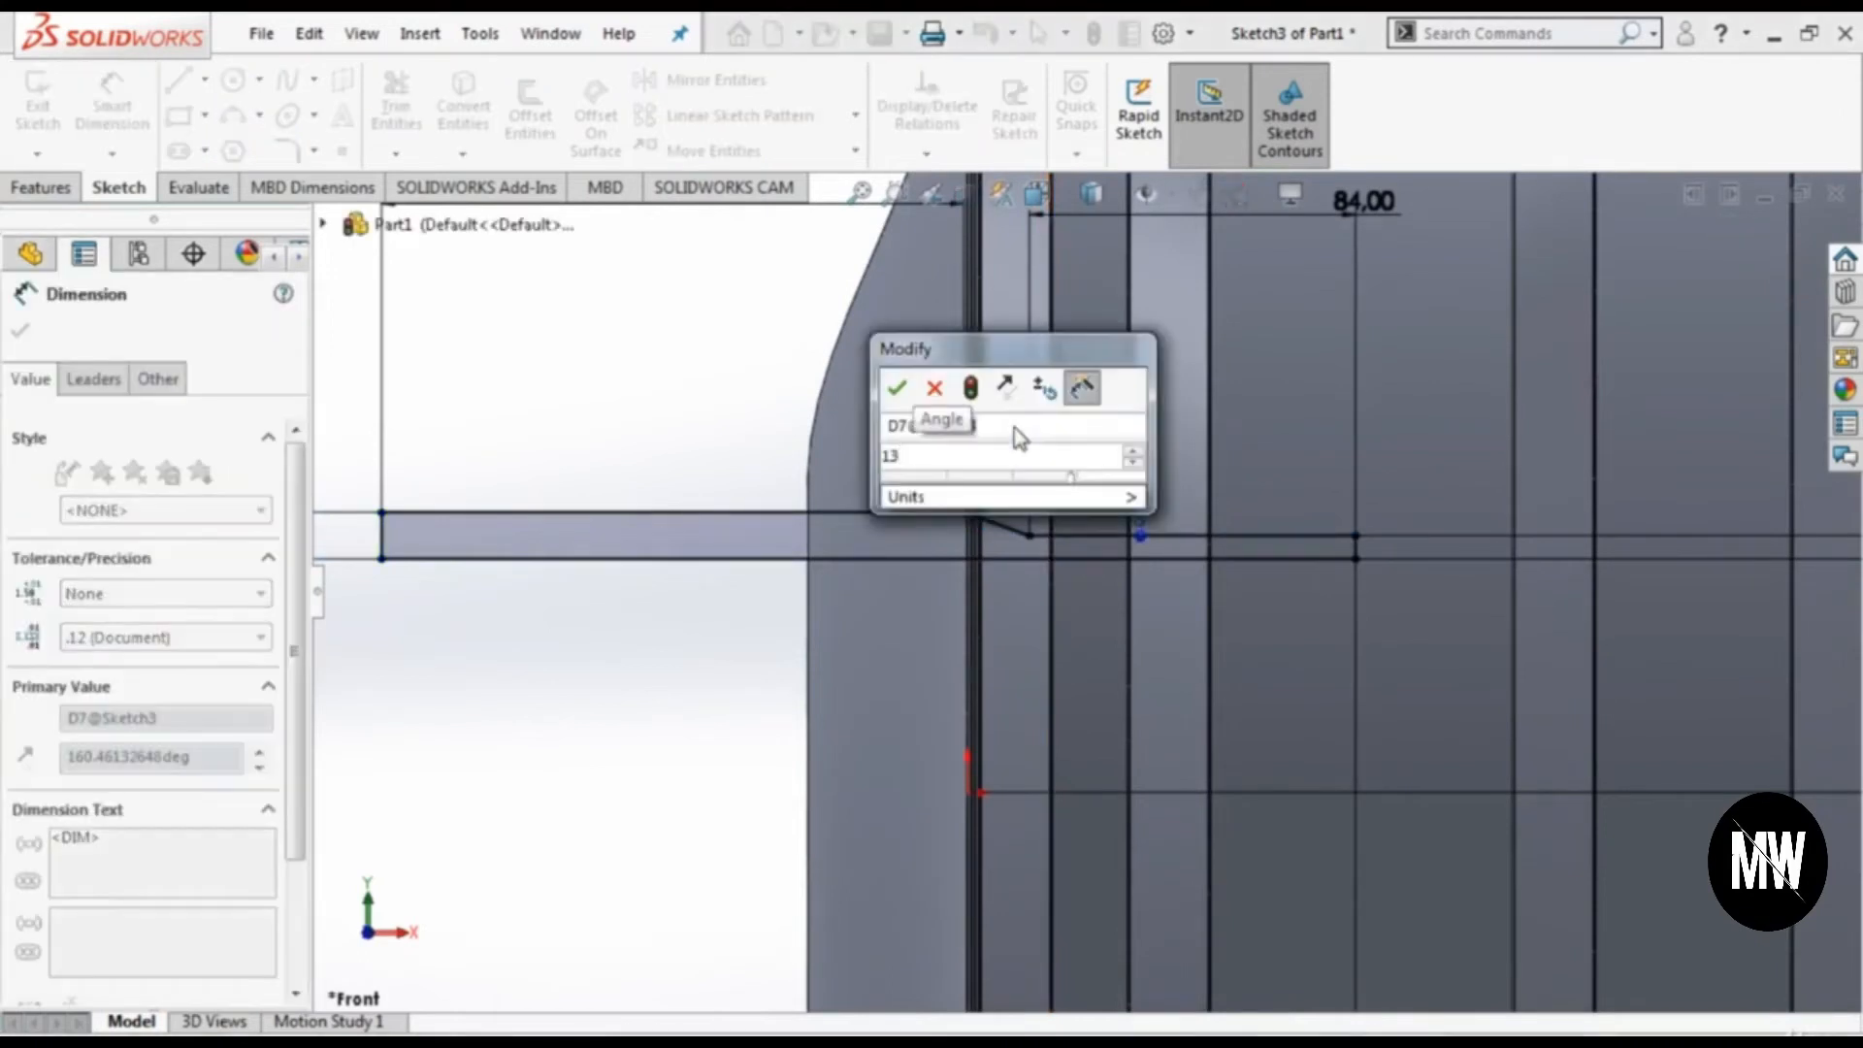
pyautogui.press('Return')
pyautogui.scroll(5, 876, 416)
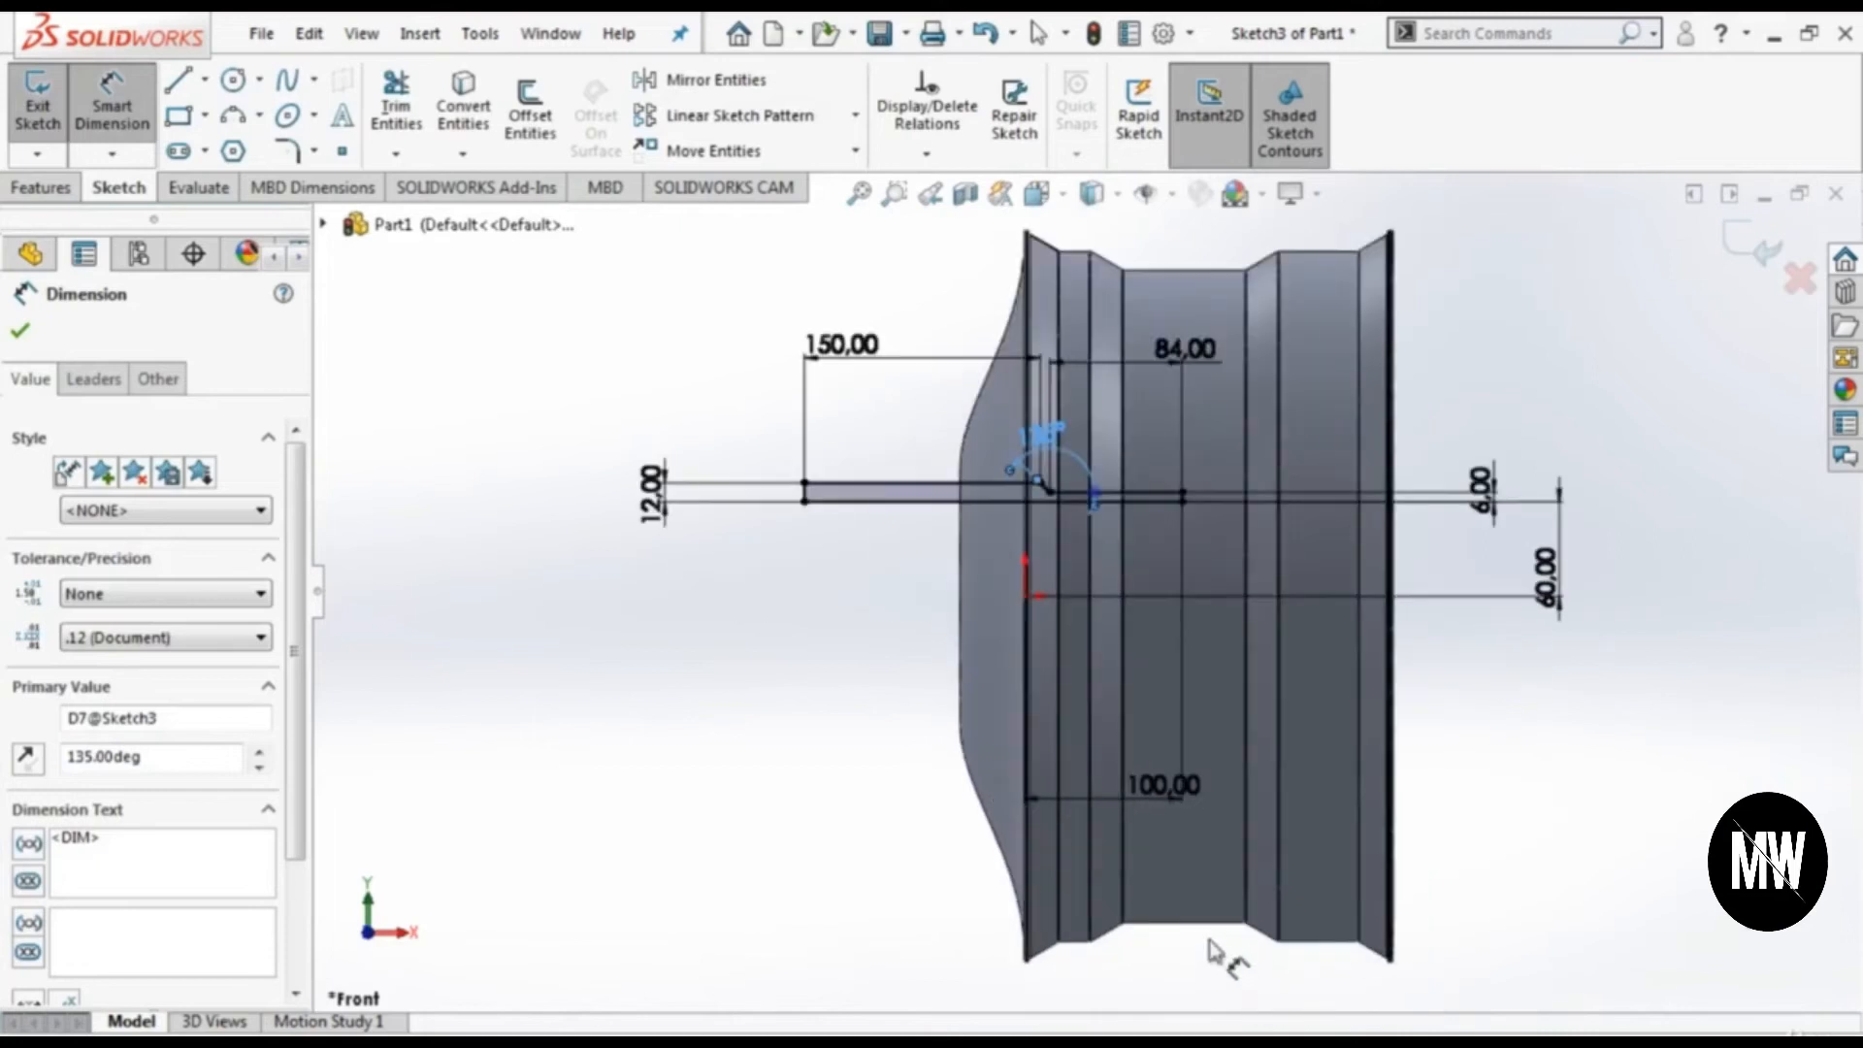
# Step: Exit the sketch and revolve the profile about its long baseline to form a stepped pin through the wheel face
pyautogui.click(121, 134)
pyautogui.click(36, 102)
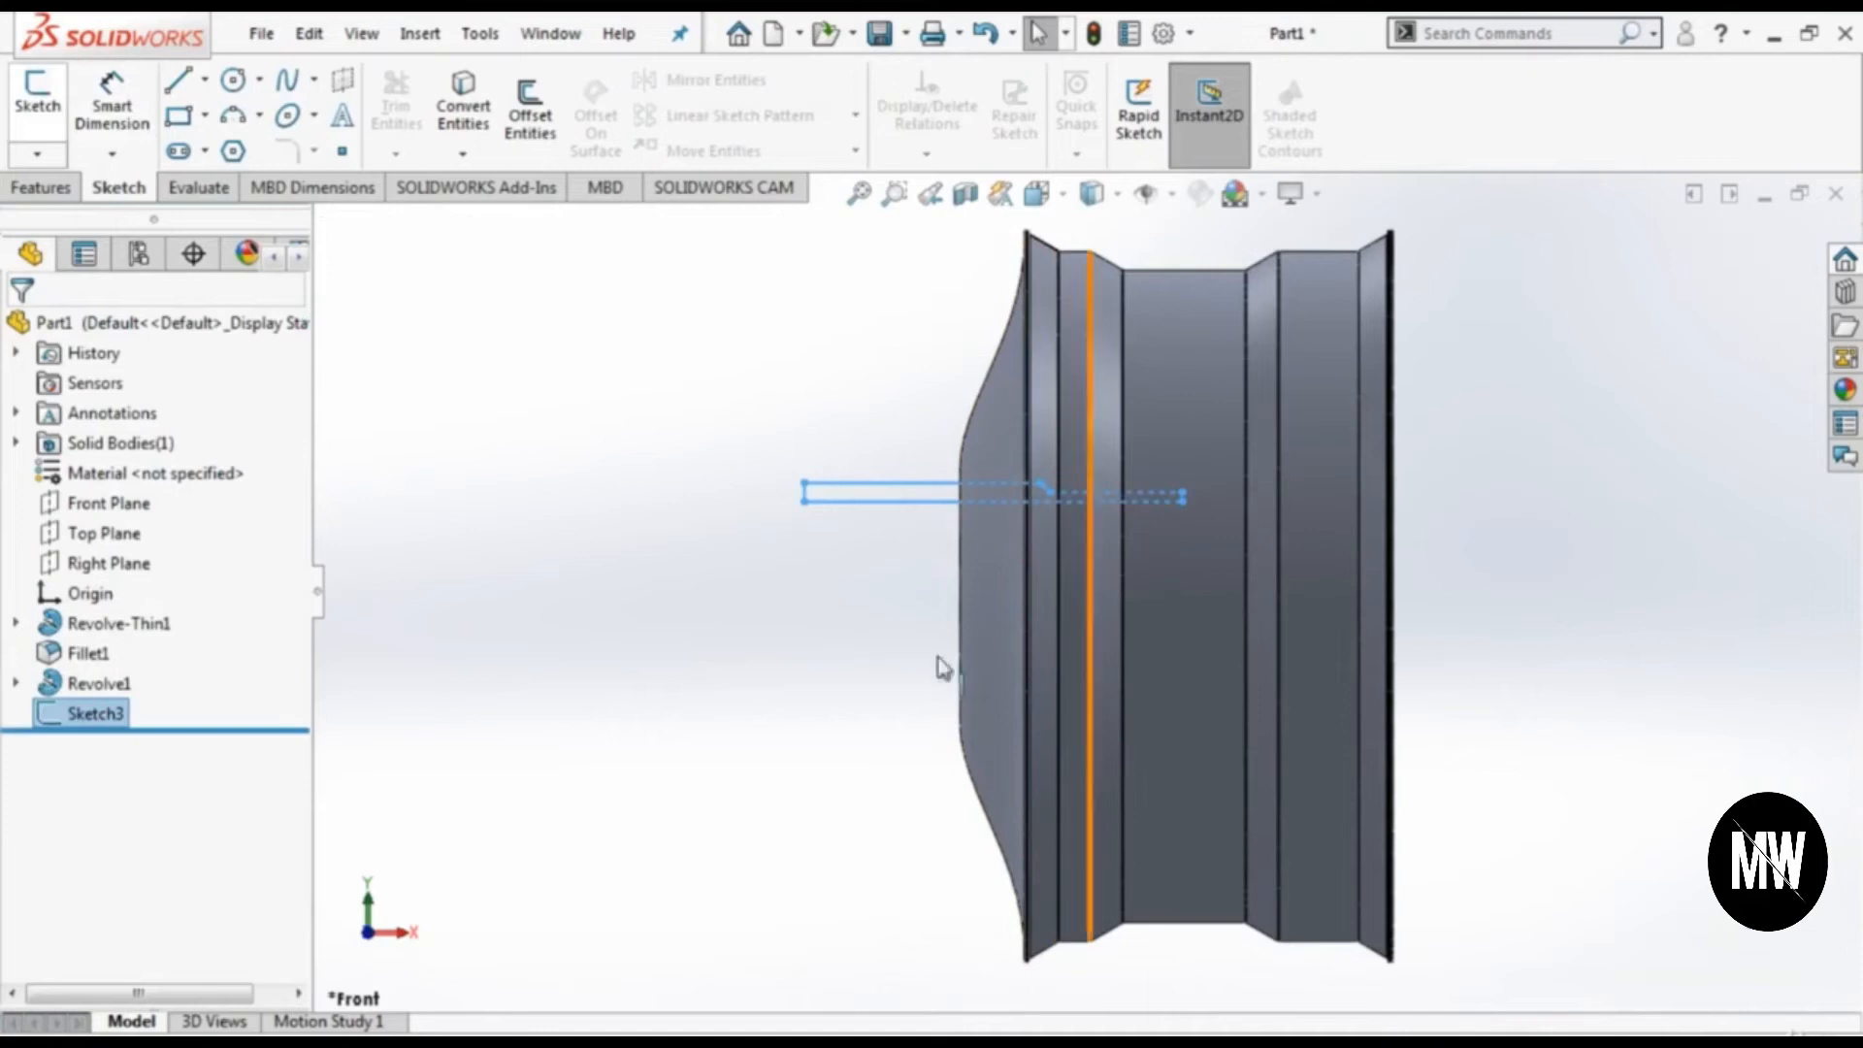
pyautogui.moveTo(810, 640); pyautogui.dragTo(874, 644, button='middle')
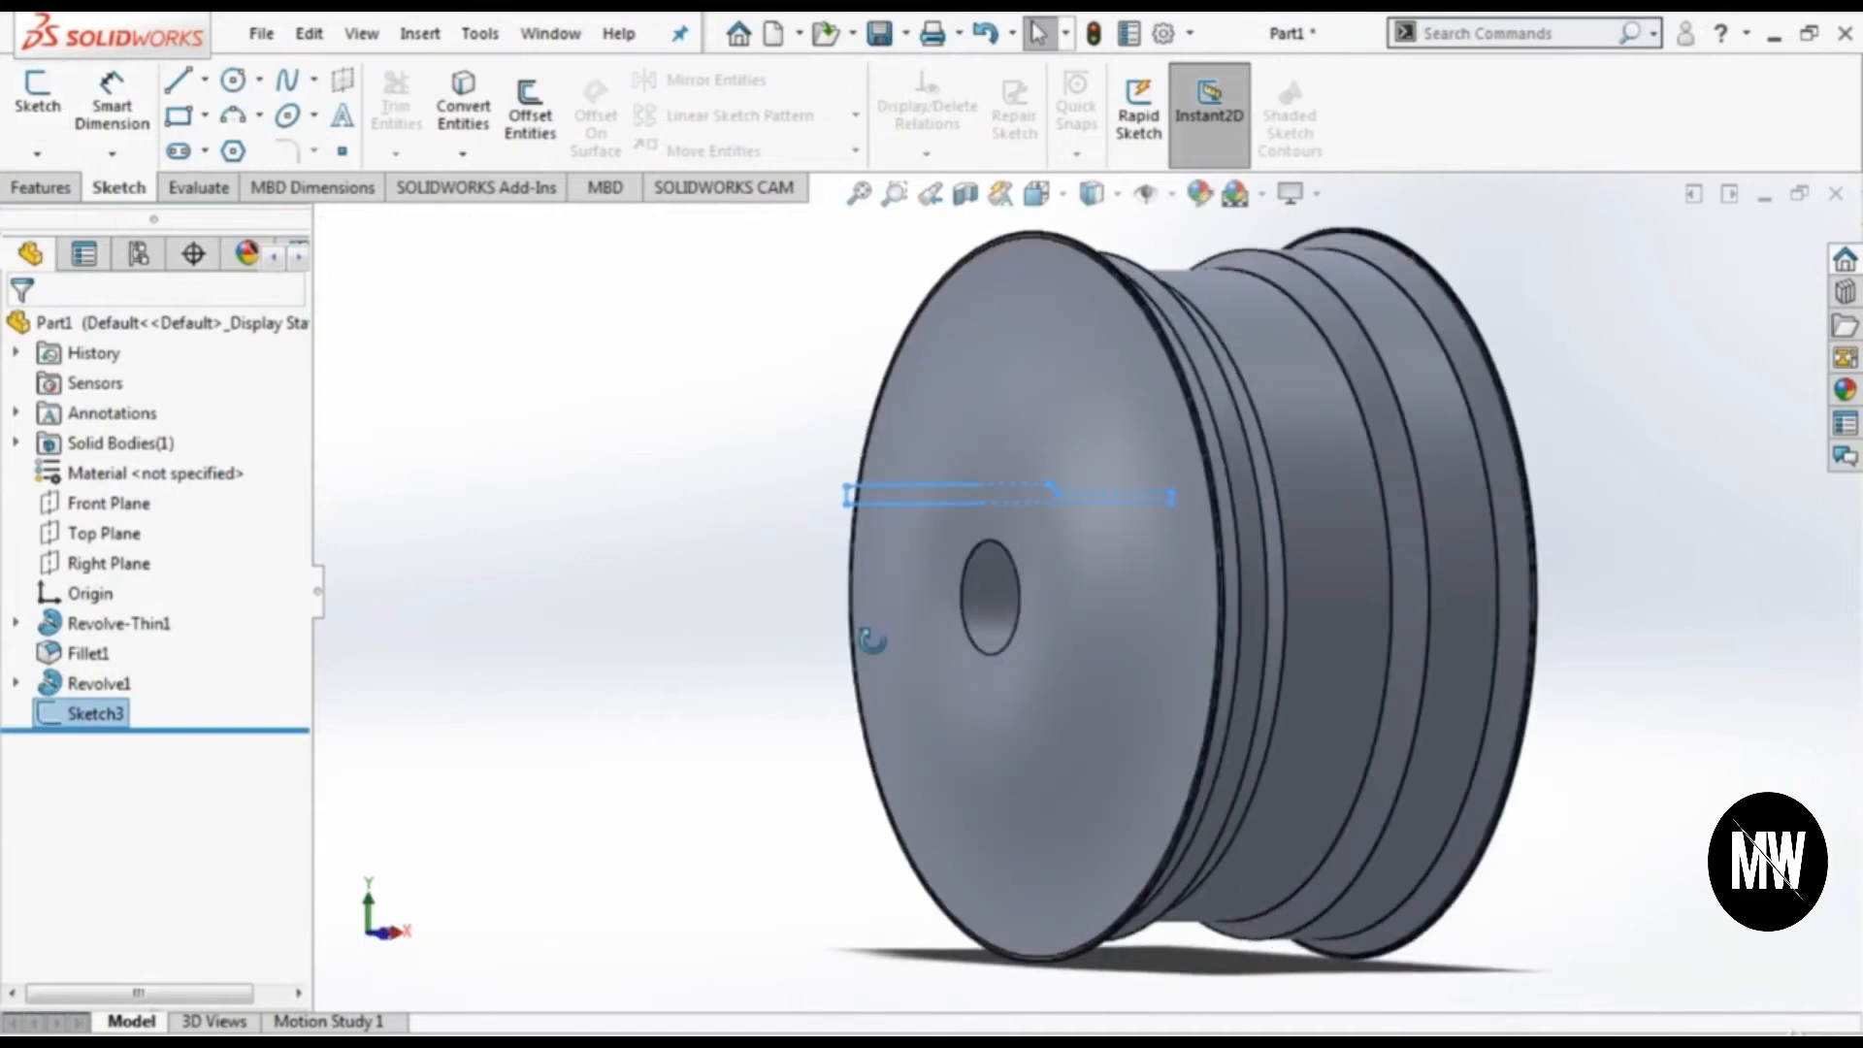
pyautogui.click(40, 189)
pyautogui.click(134, 112)
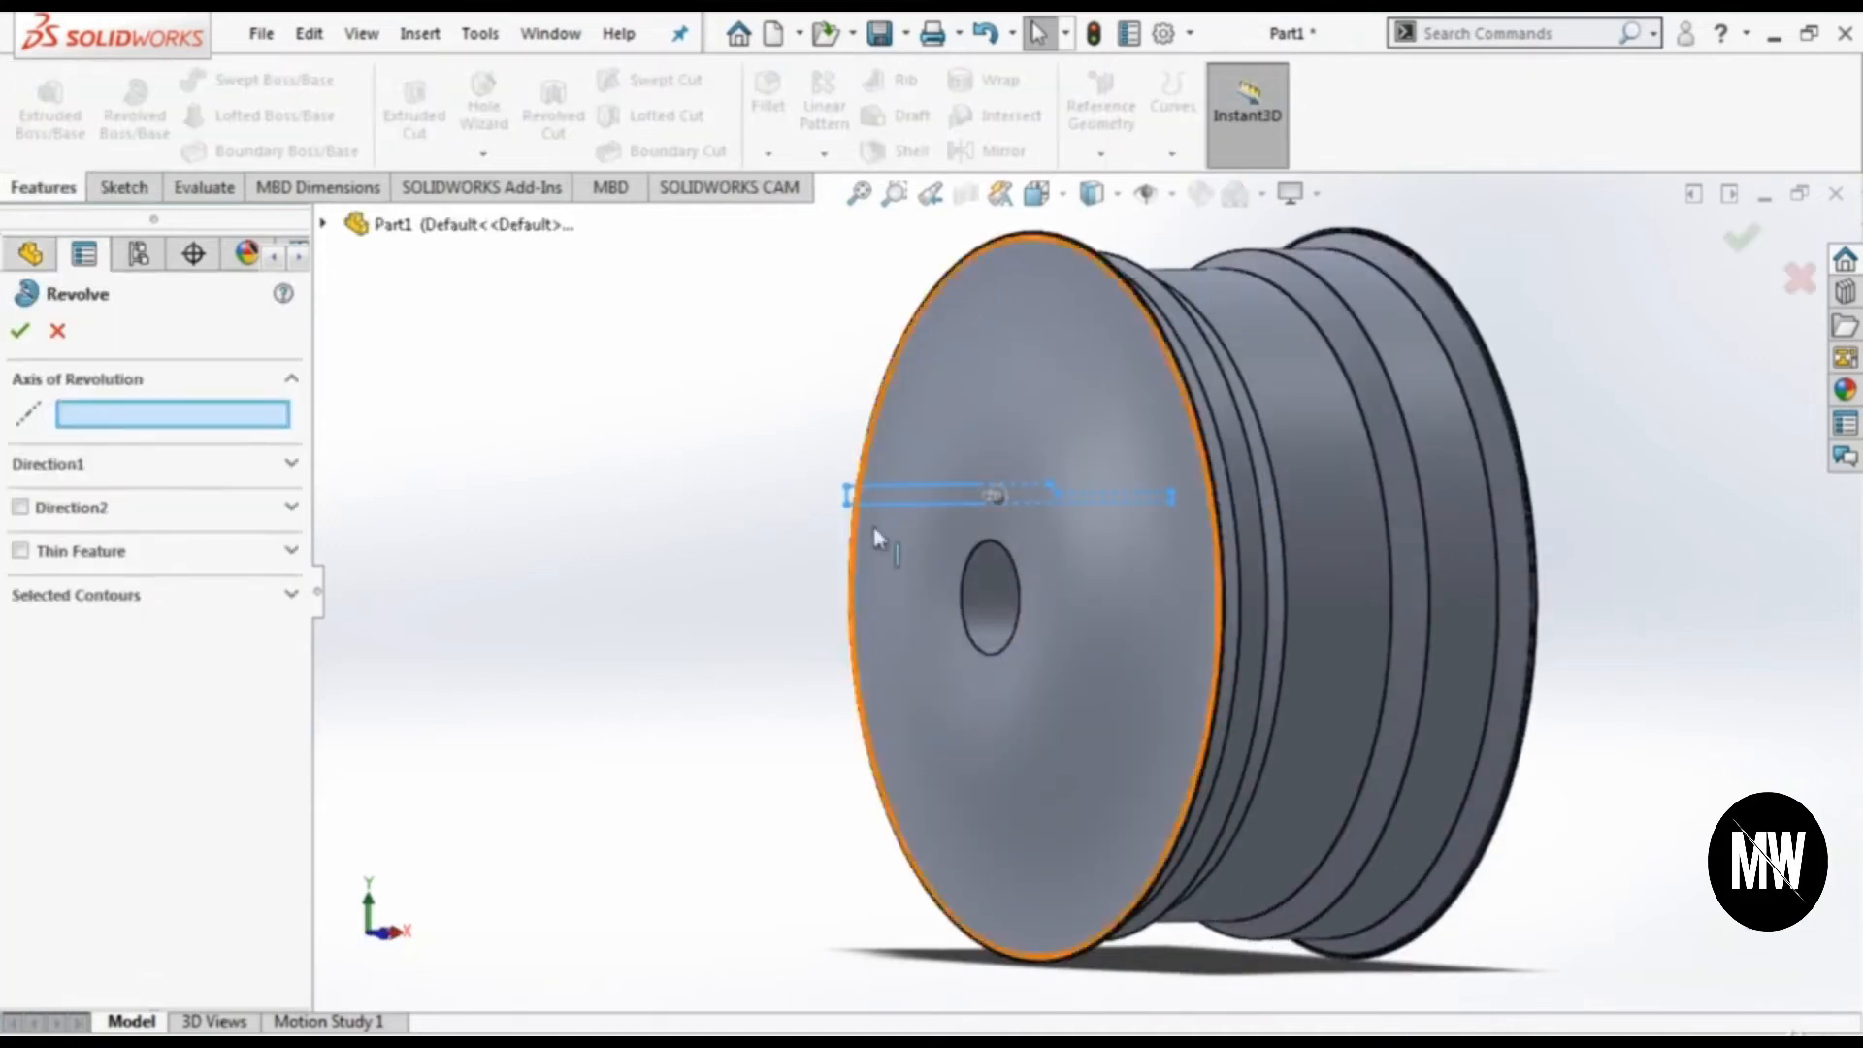
pyautogui.click(883, 503)
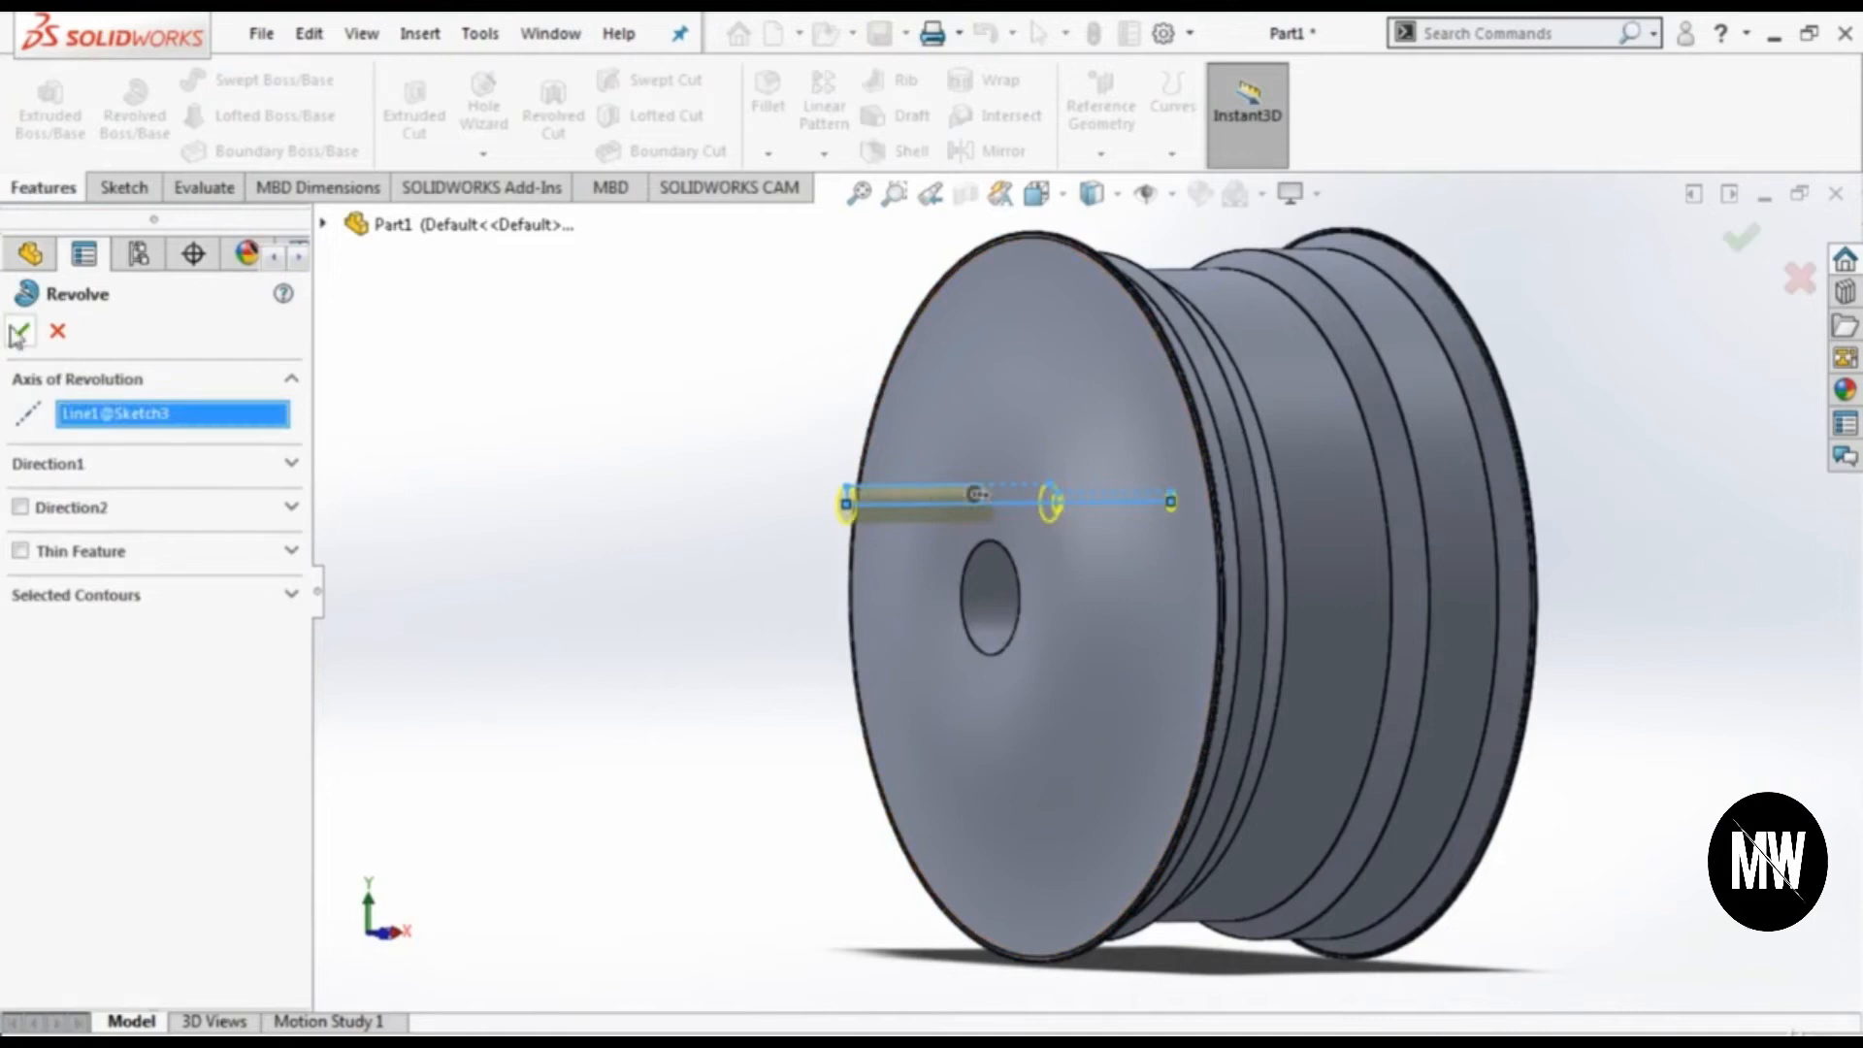
pyautogui.click(584, 563)
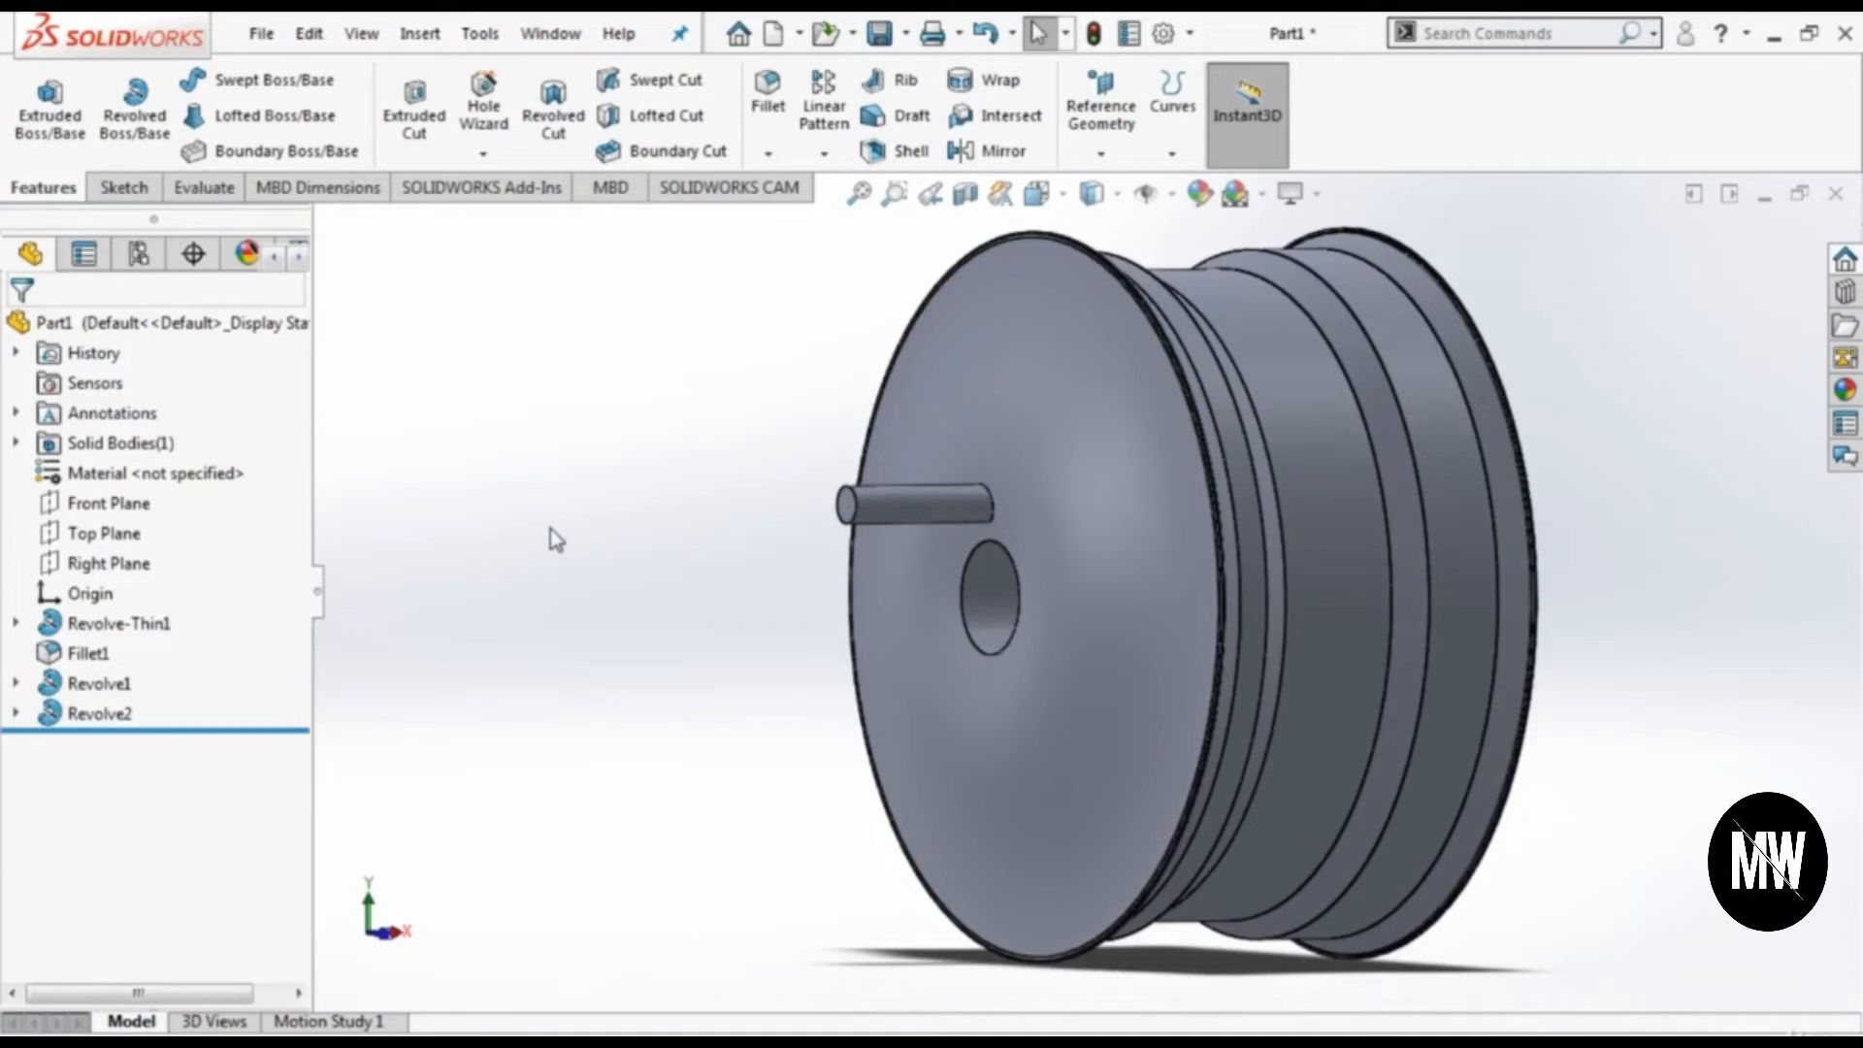
# Step: Pattern the revolved pin feature circularly about a circular rim edge, with 4 equally spaced instances over 360 degrees
pyautogui.click(824, 152)
pyautogui.click(844, 215)
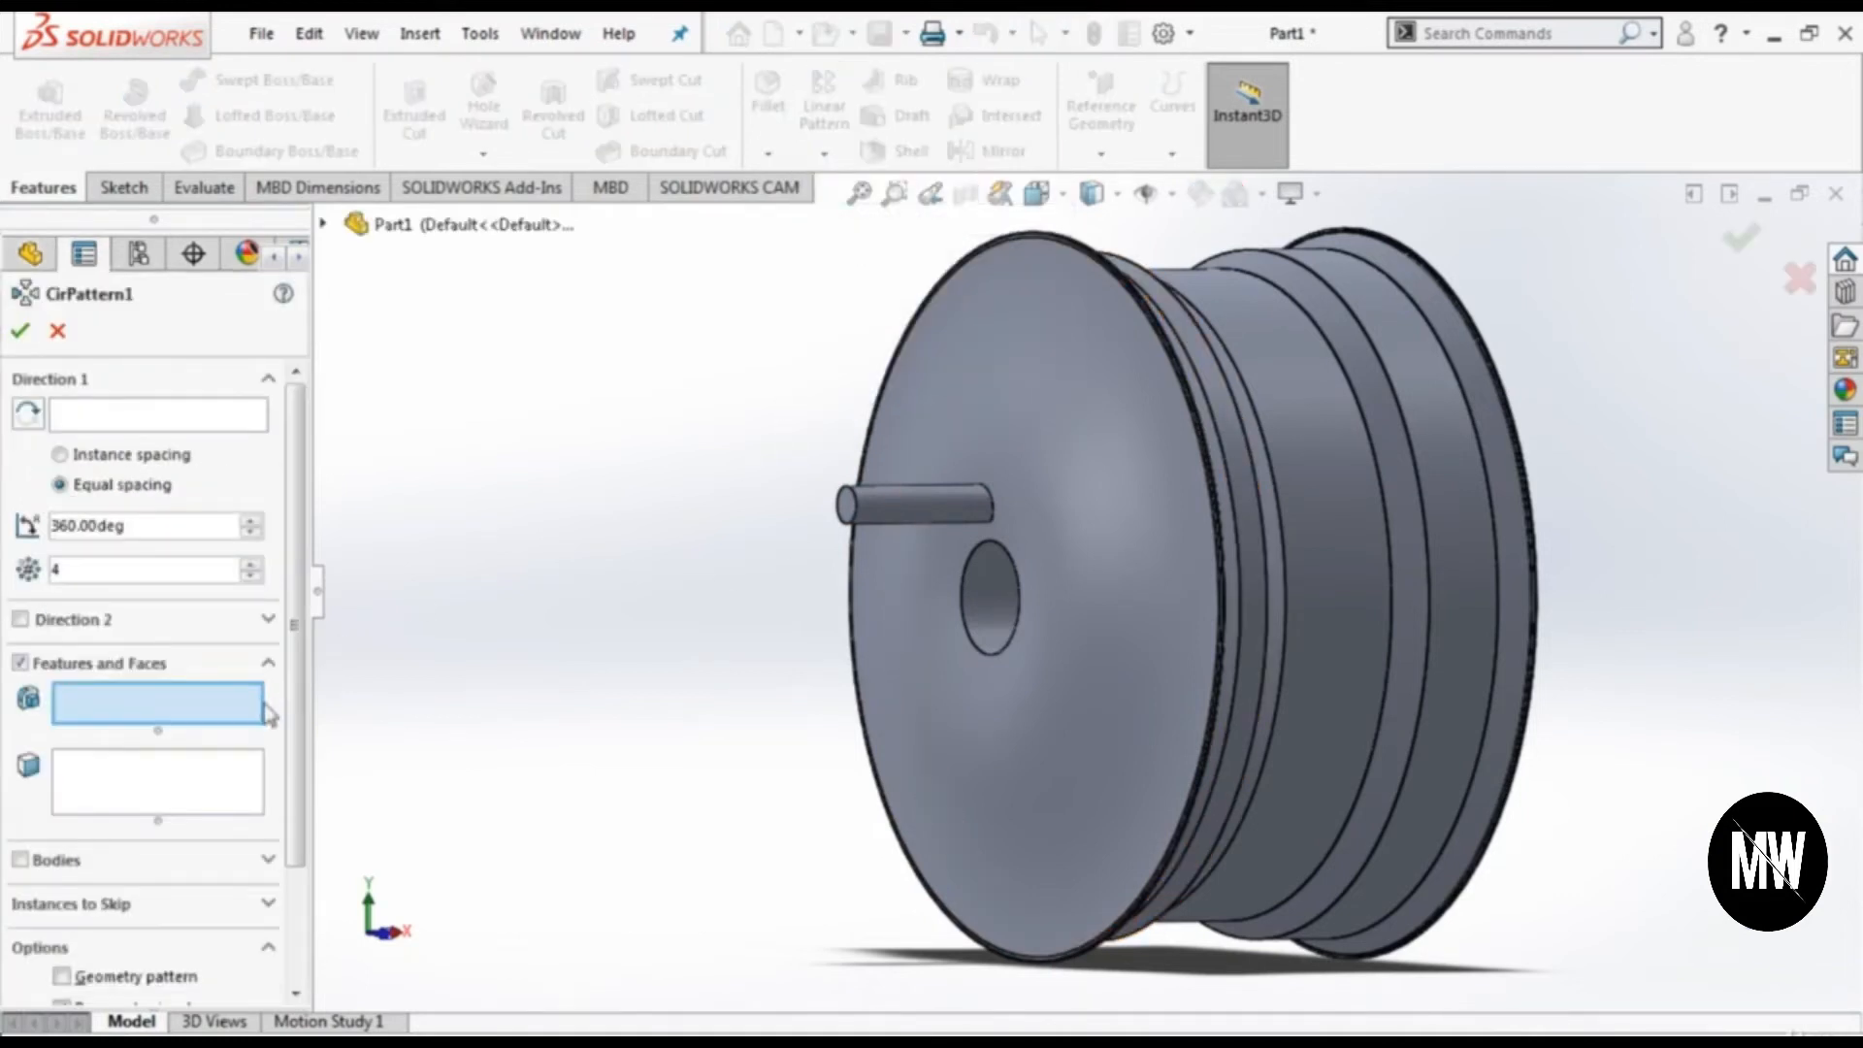
pyautogui.click(874, 498)
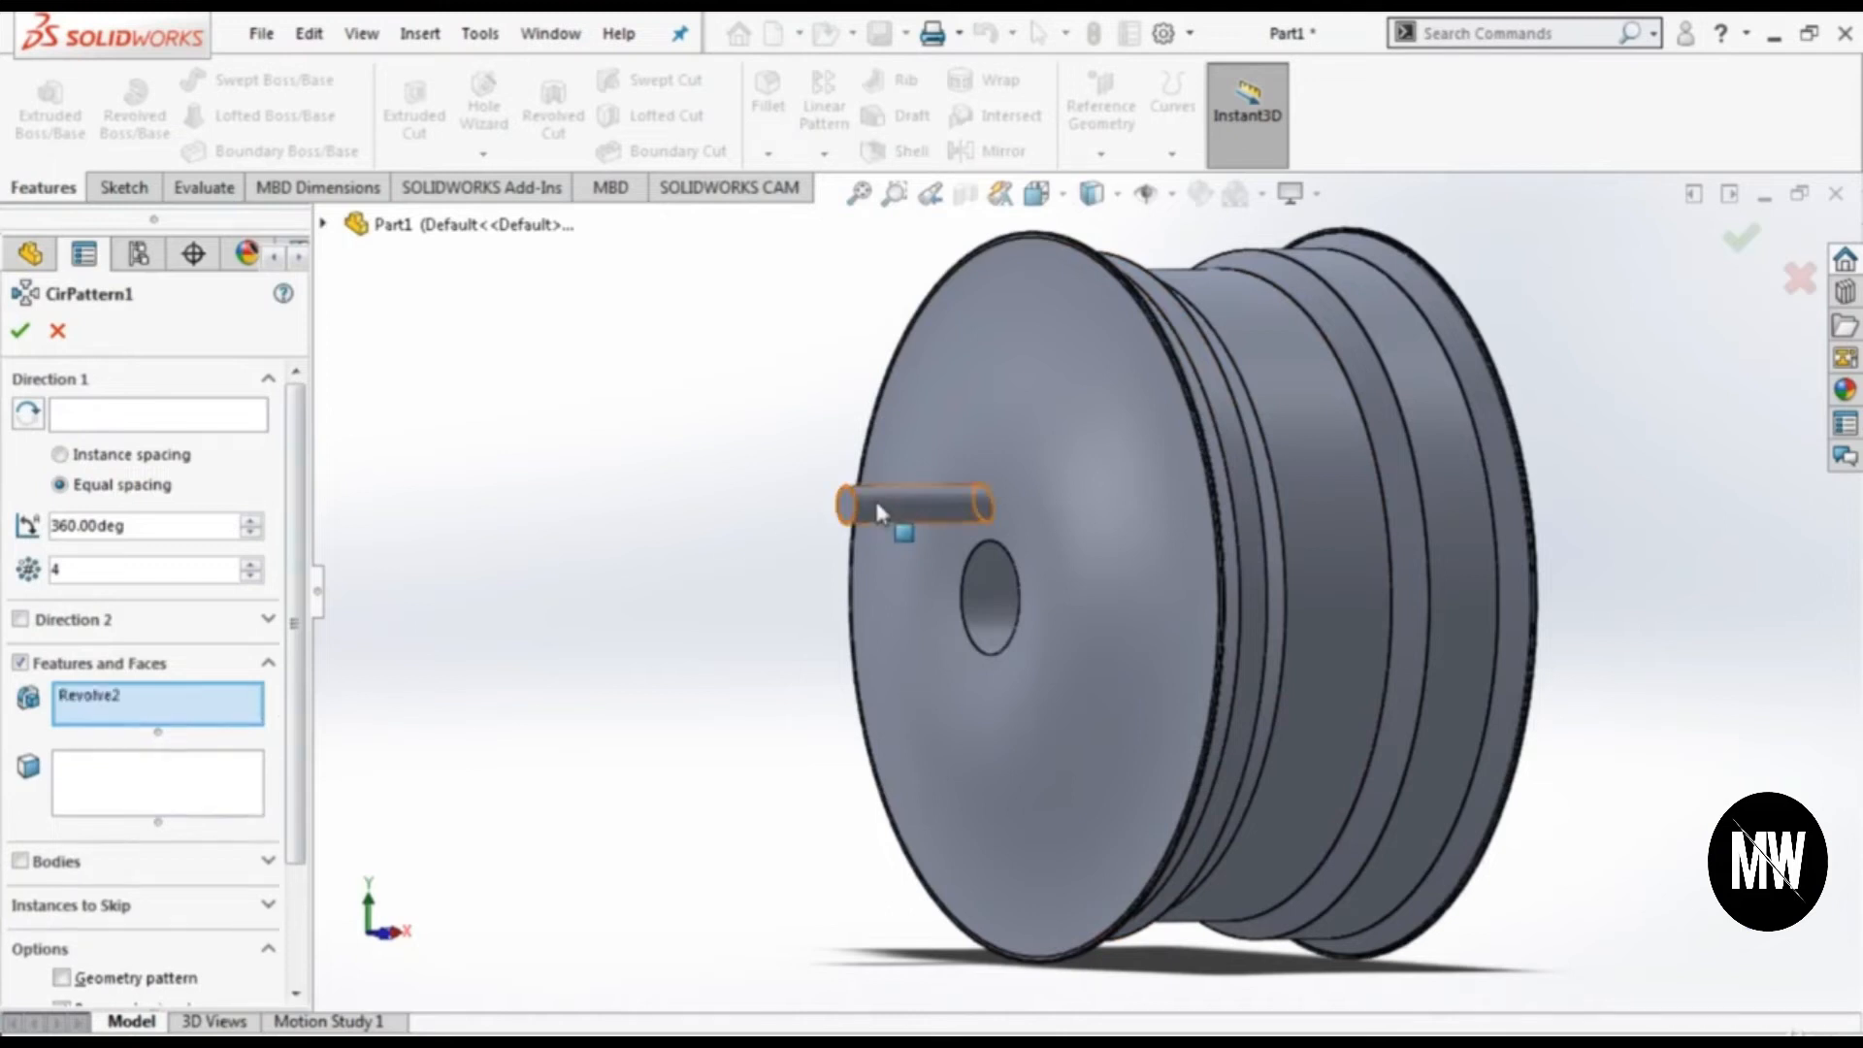
pyautogui.click(163, 418)
pyautogui.click(1345, 377)
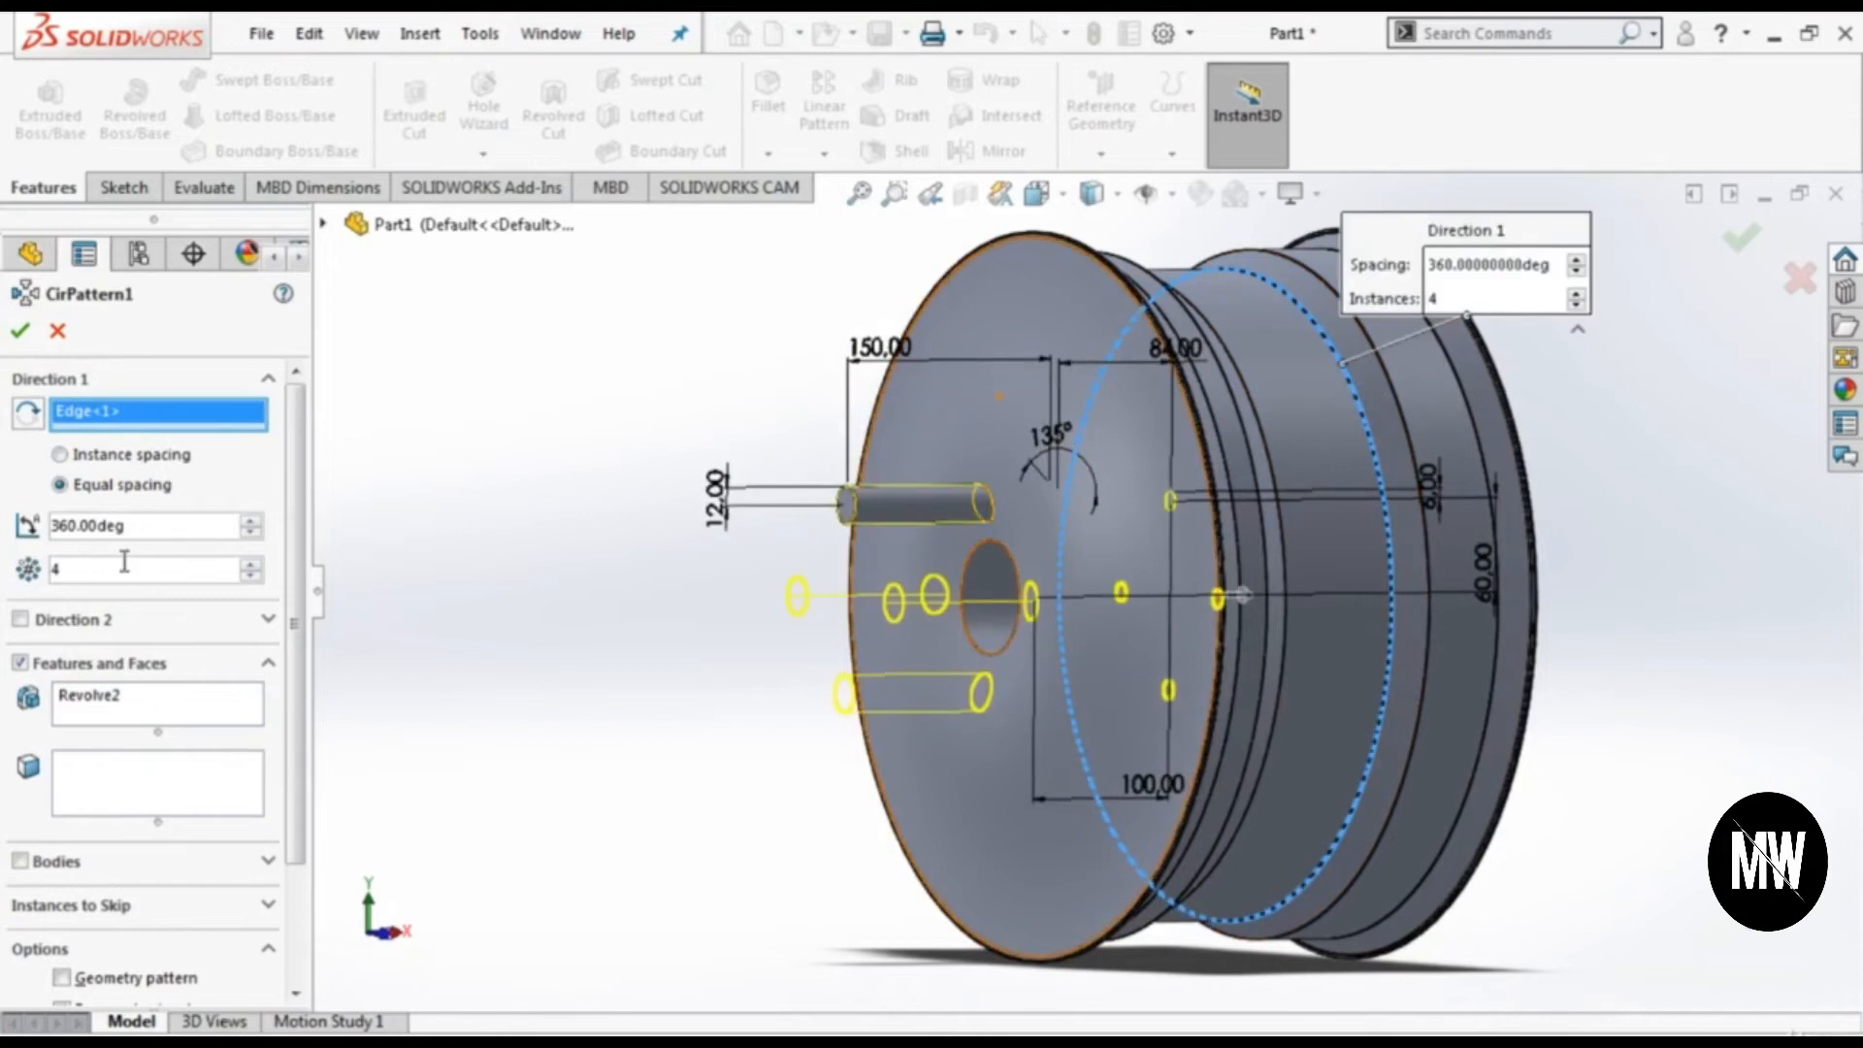
pyautogui.click(19, 331)
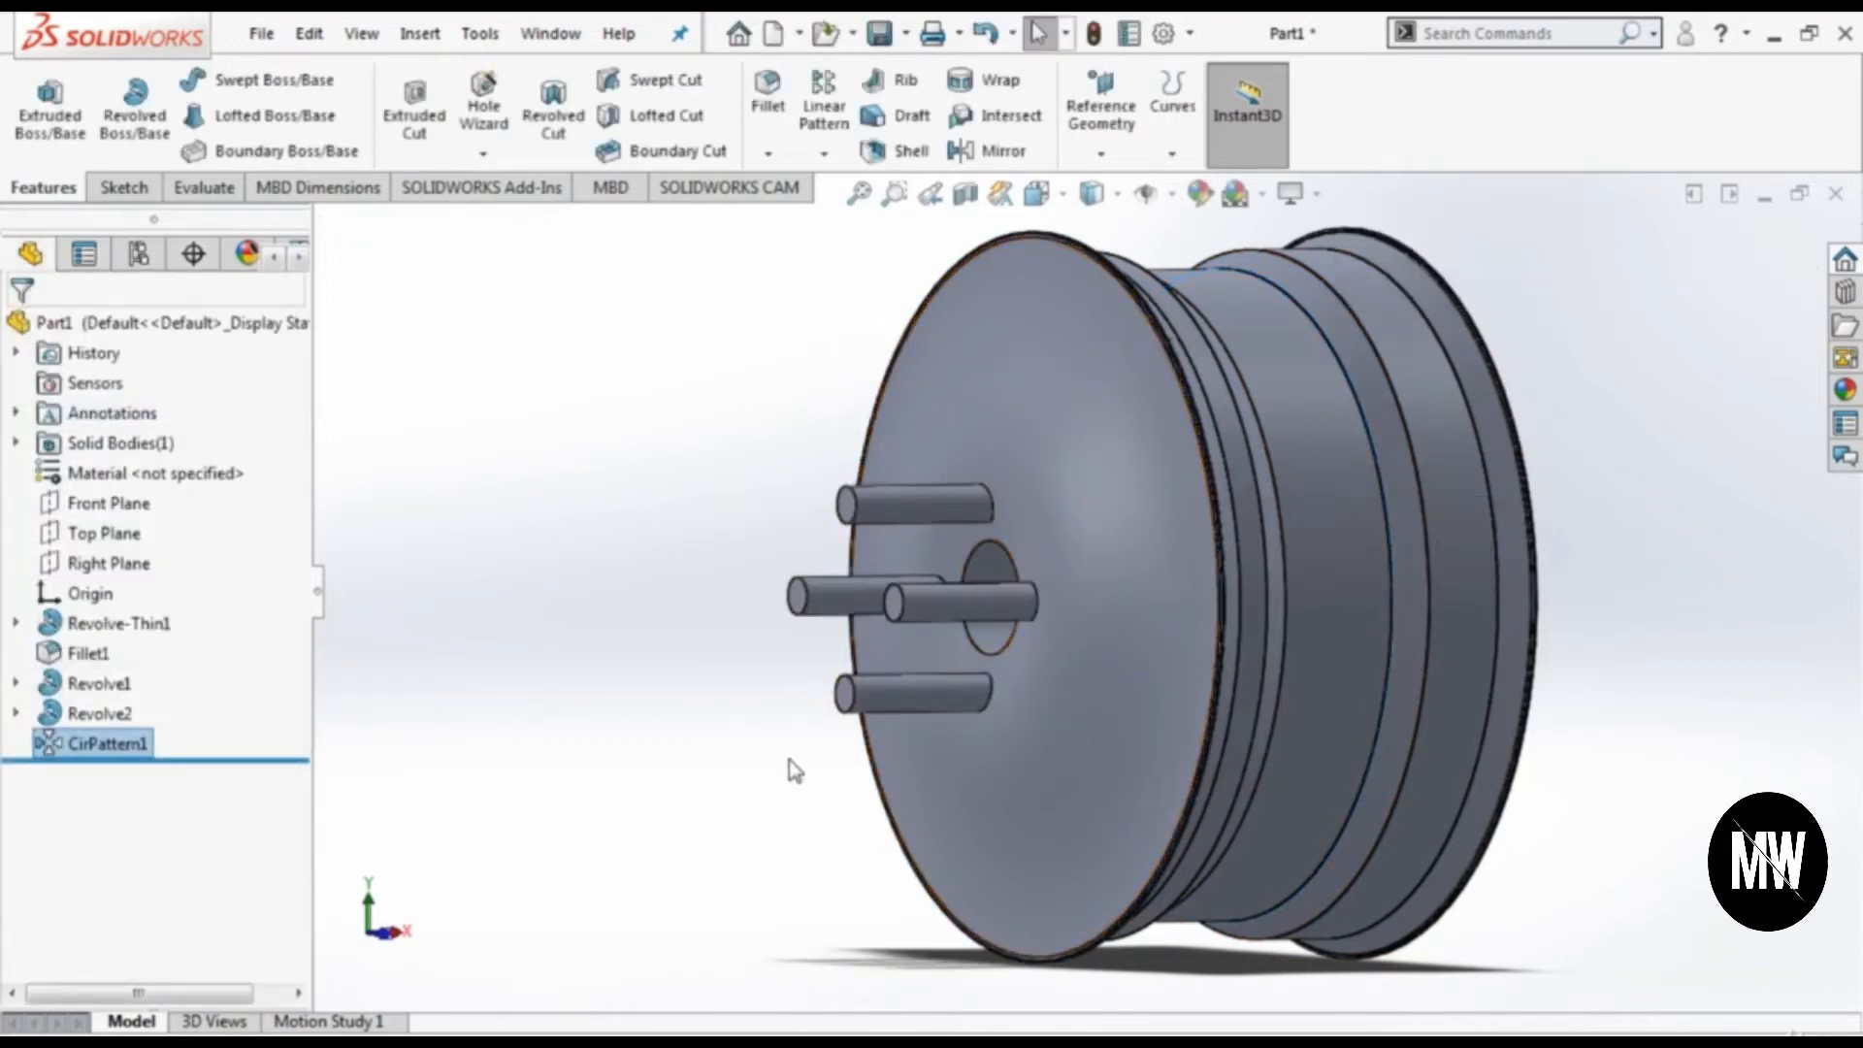
pyautogui.moveTo(762, 771); pyautogui.dragTo(794, 774, button='middle')
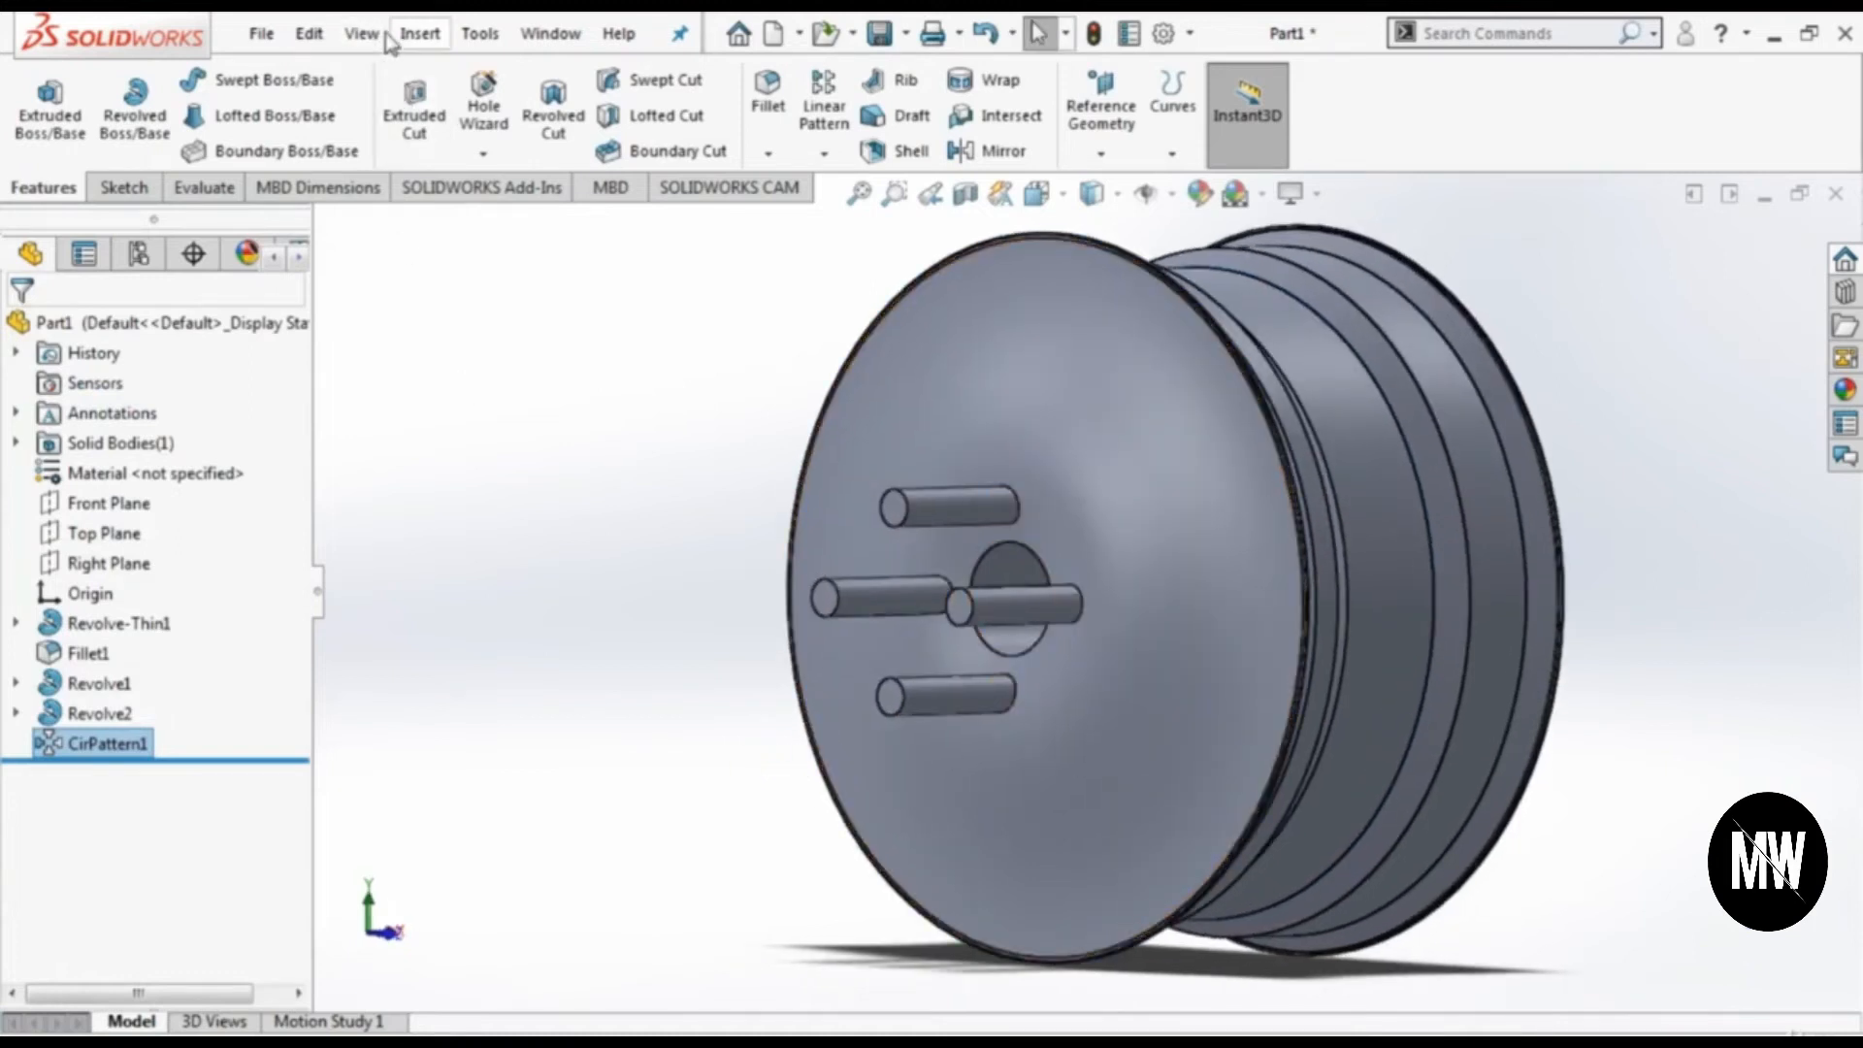
pyautogui.click(435, 48)
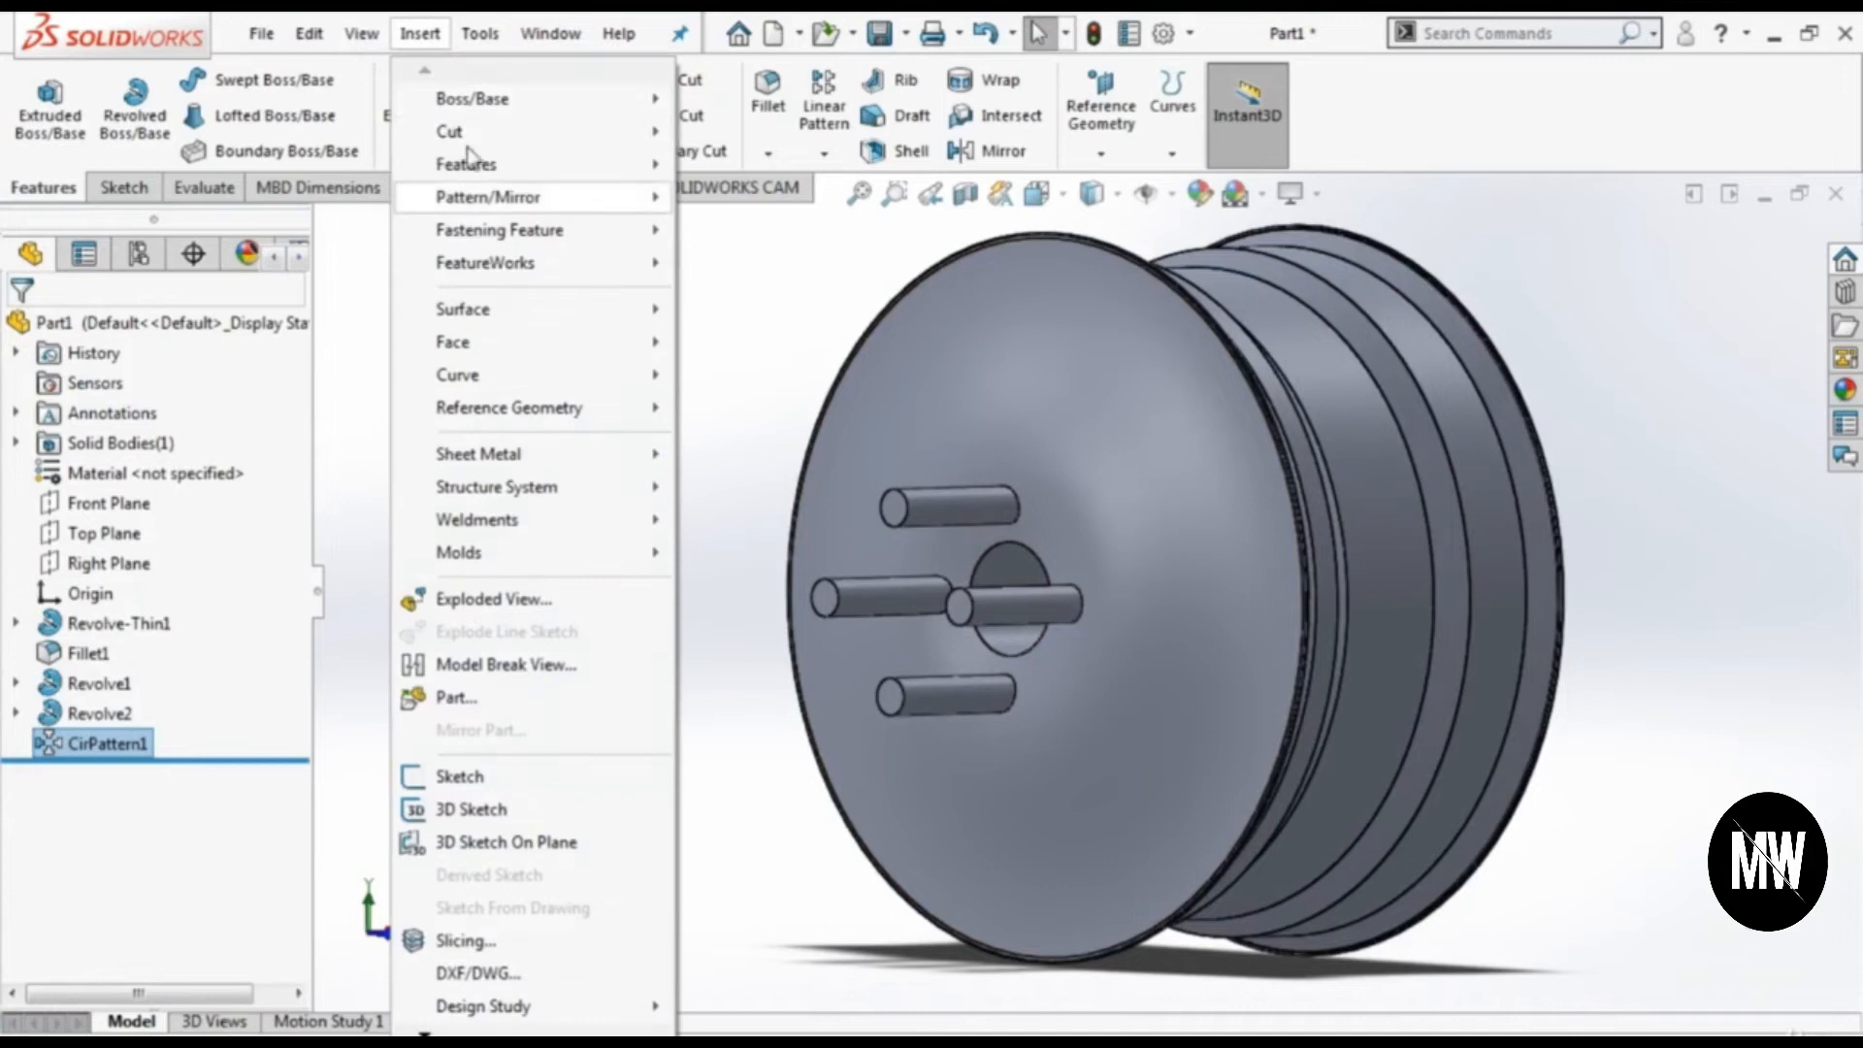
pyautogui.moveTo(476, 165)
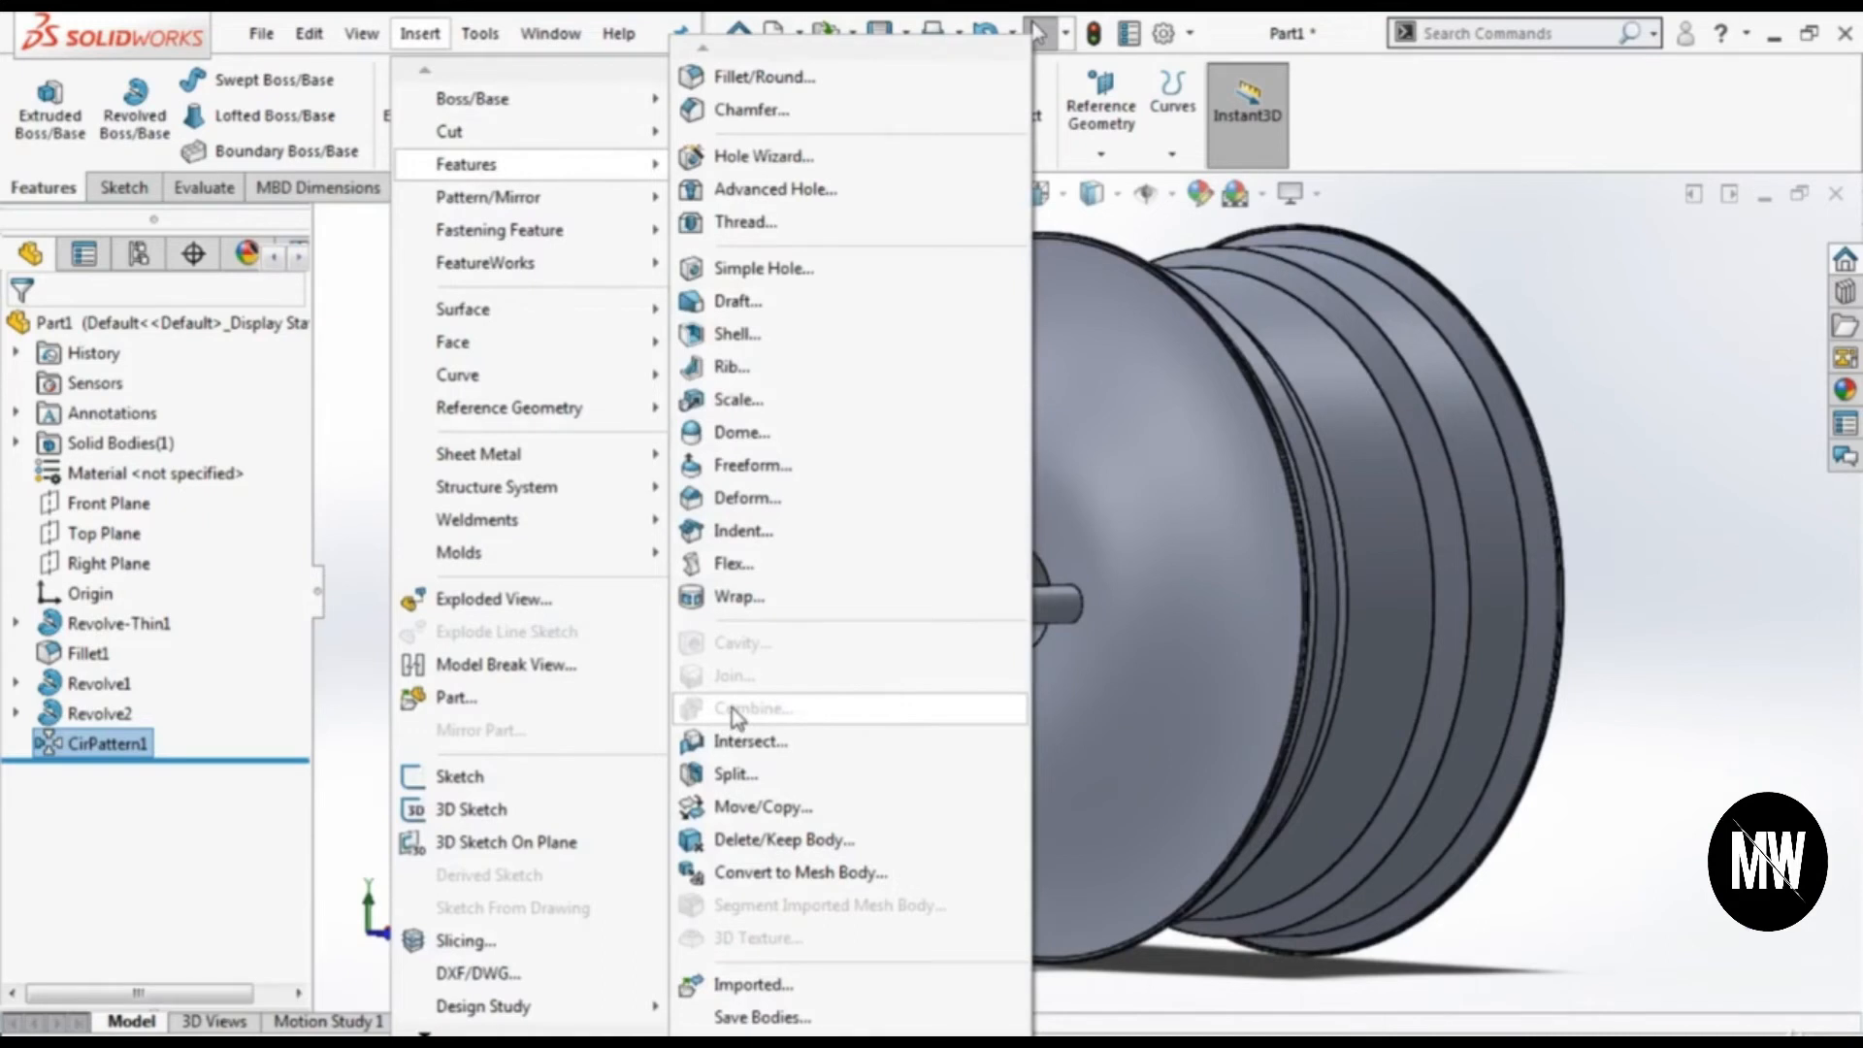
pyautogui.click(359, 597)
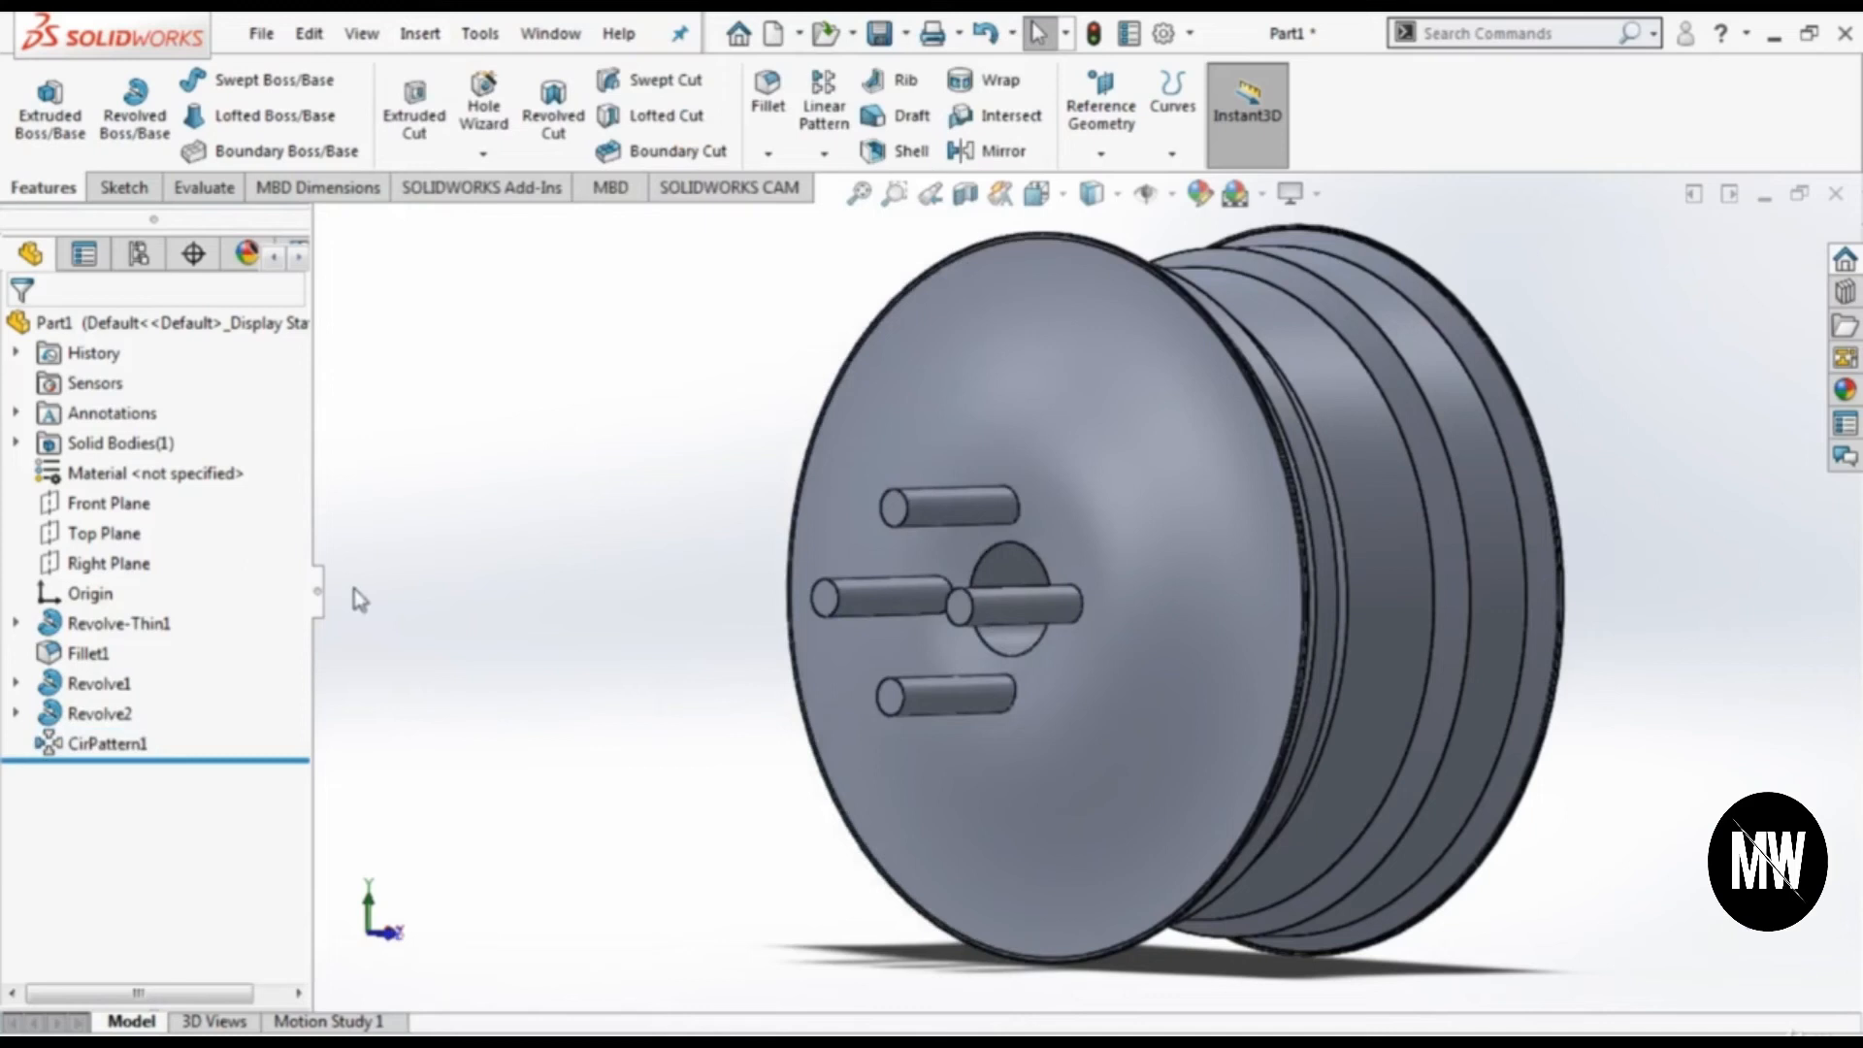
# Step: Edit the stepped pin's revolve feature and turn off Merge result to keep the pin as a separate body
pyautogui.click(58, 723)
pyautogui.click(69, 645)
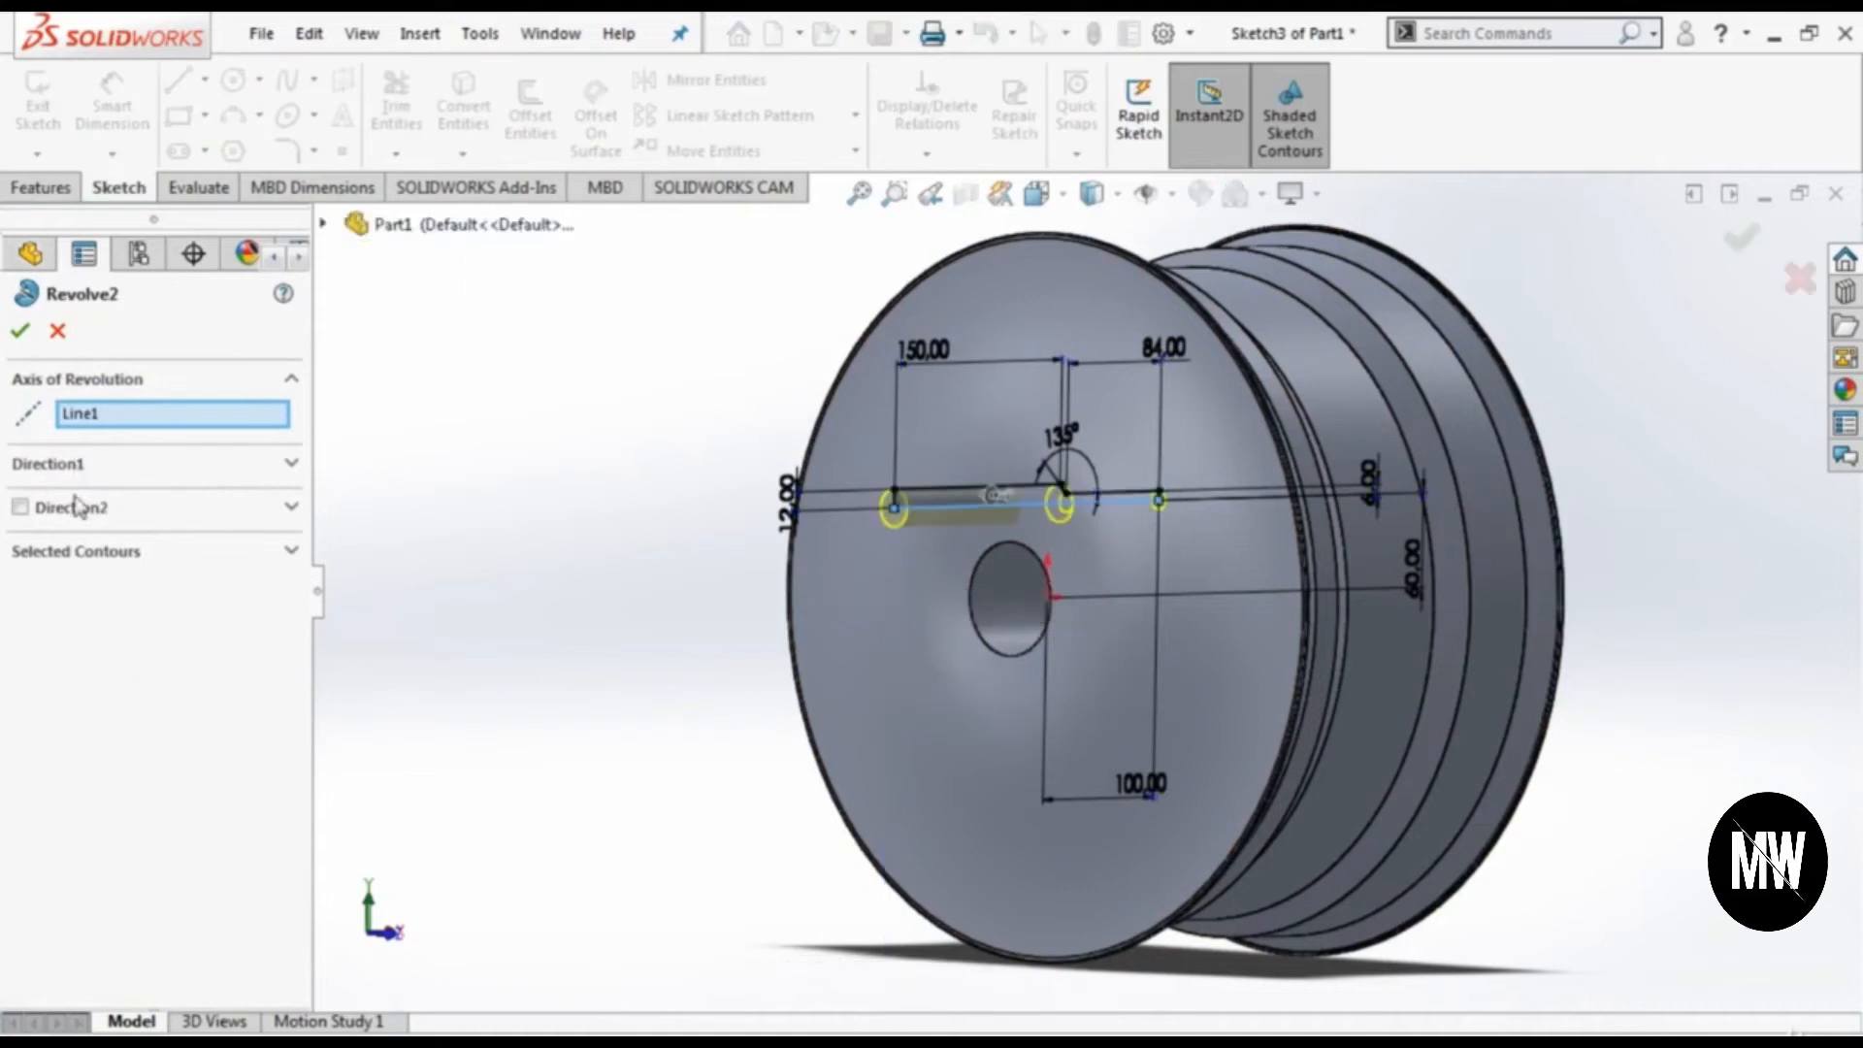
pyautogui.click(86, 483)
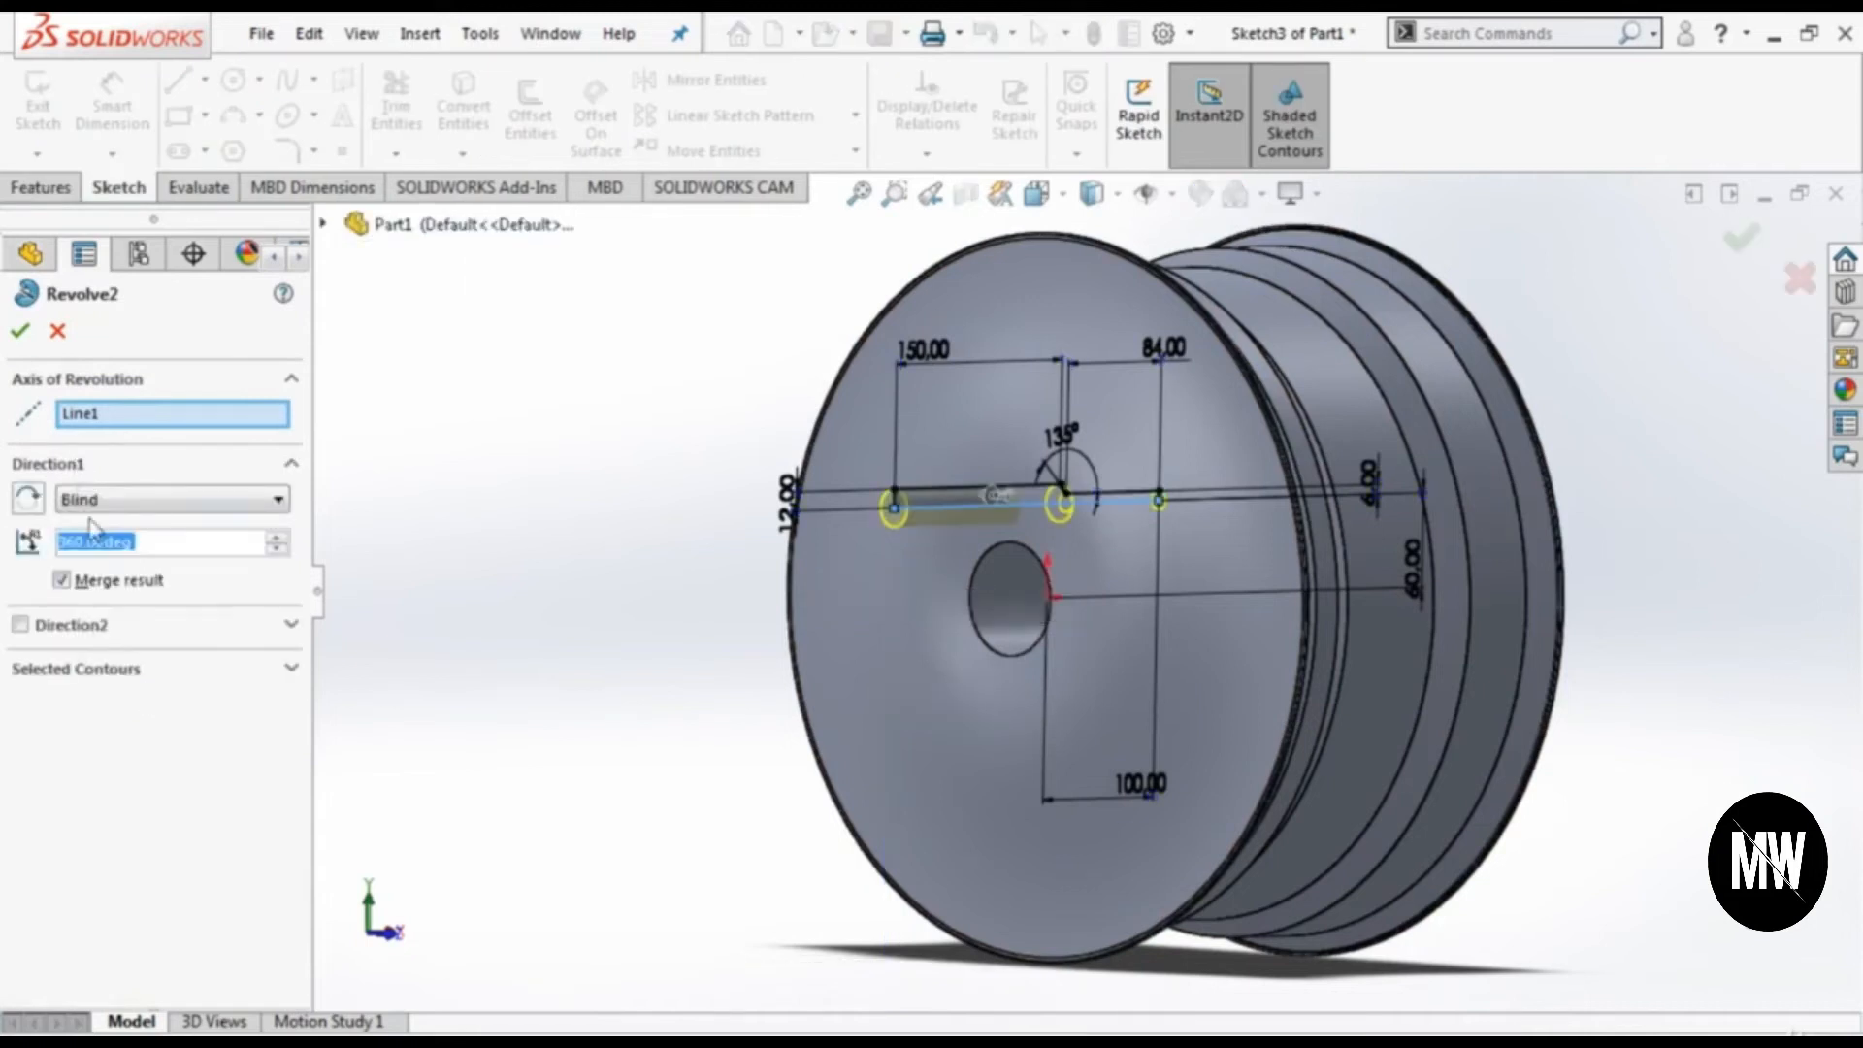
pyautogui.click(62, 581)
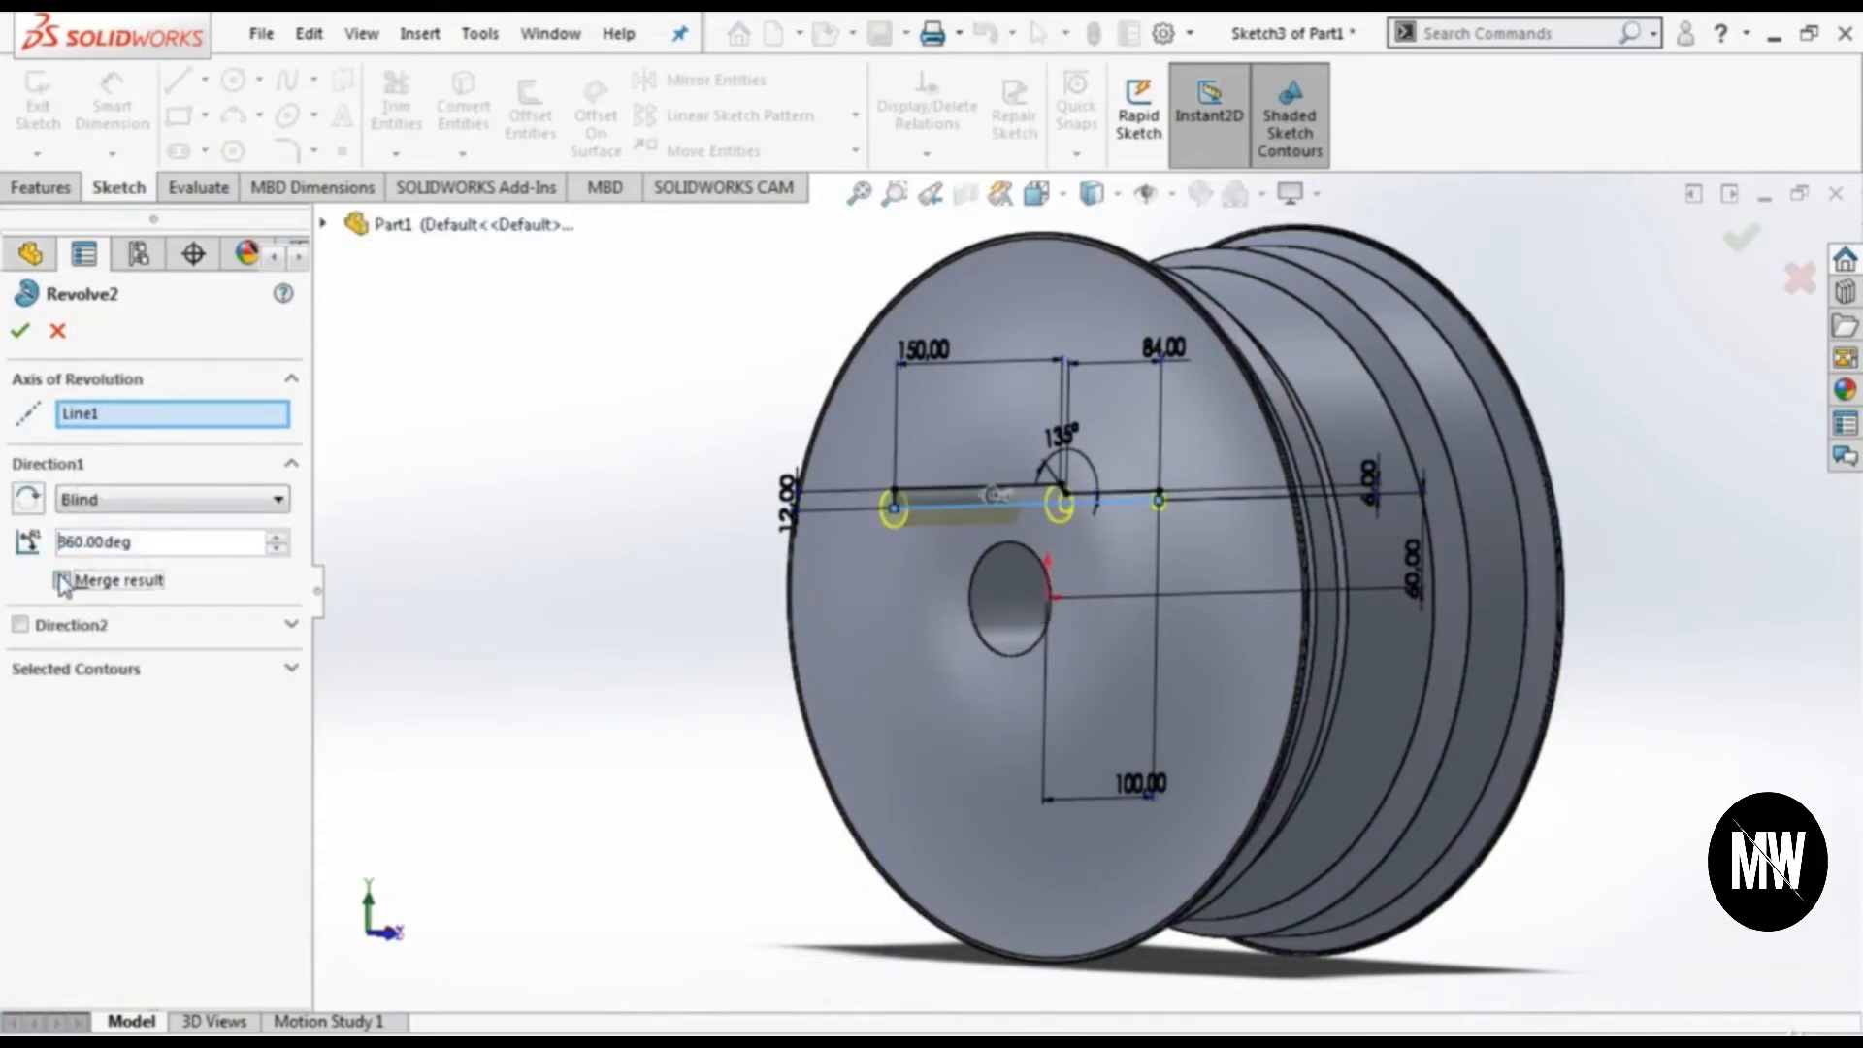
pyautogui.click(19, 331)
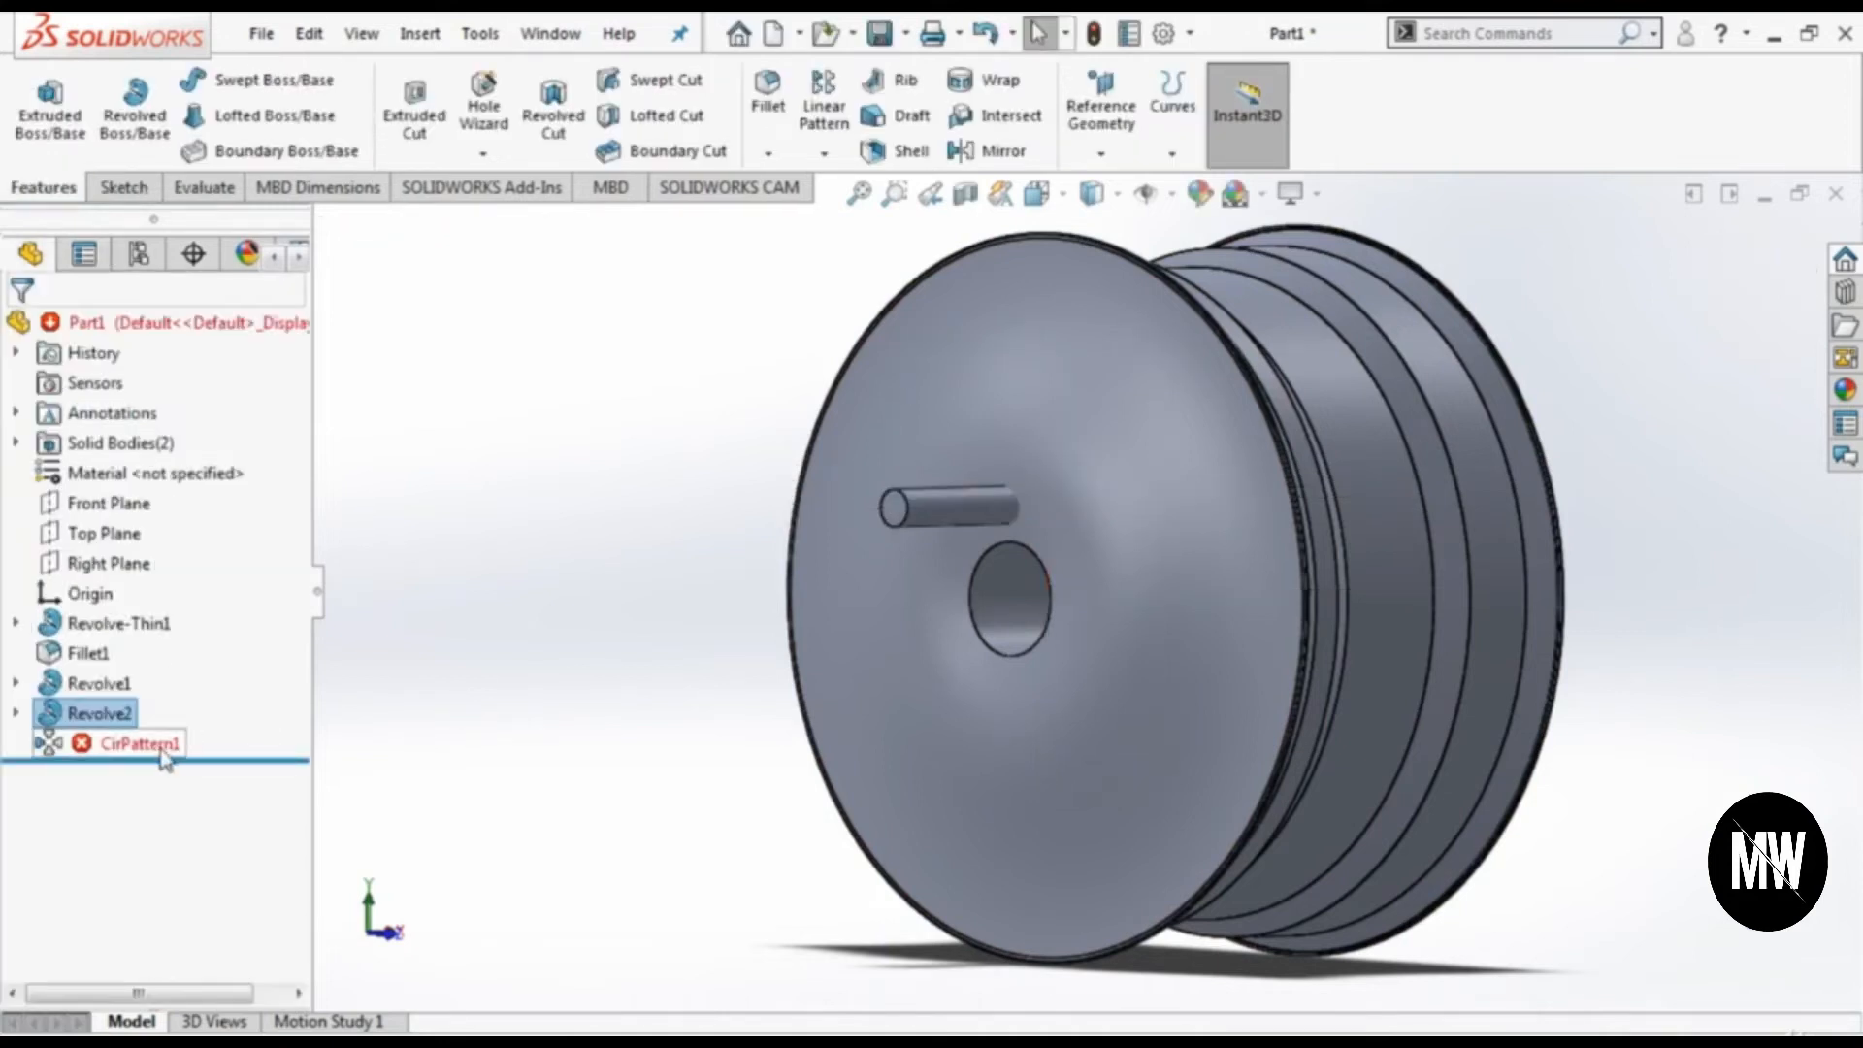
# Step: Delete the circular pattern of the pin feature
pyautogui.click(145, 756)
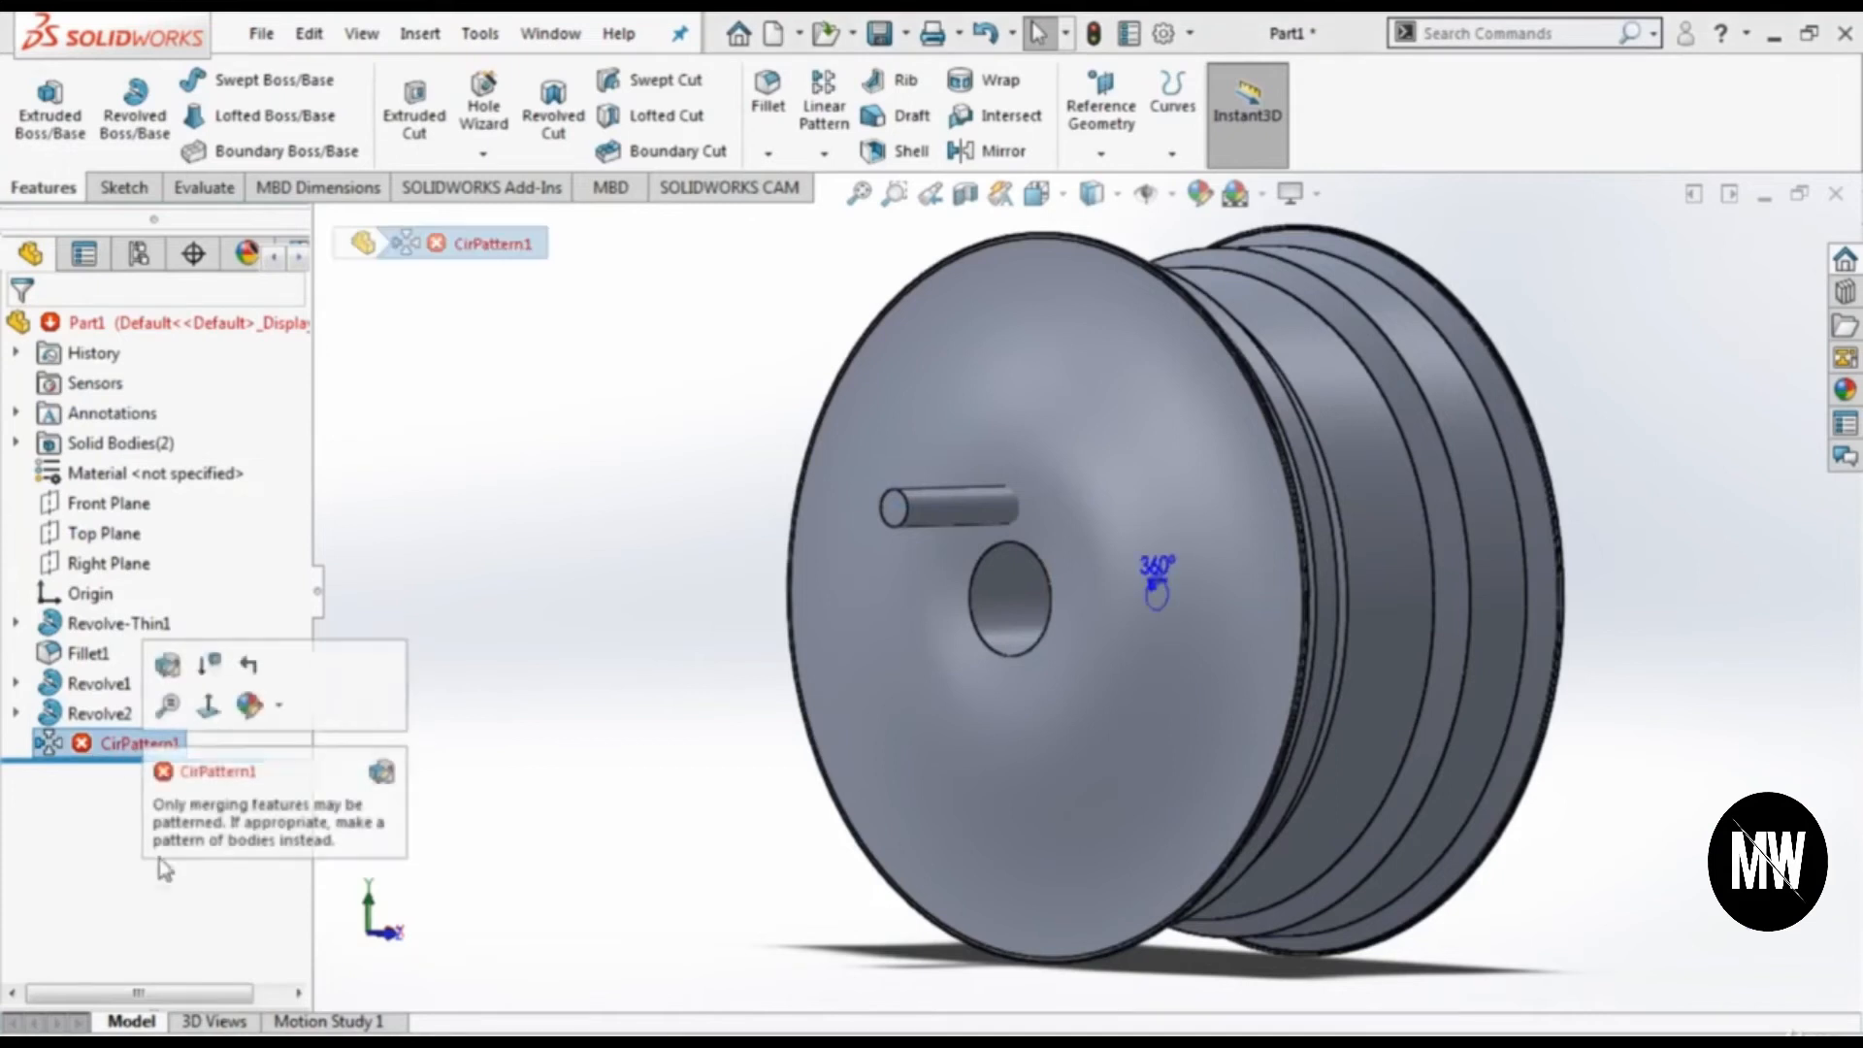
pyautogui.press('Delete')
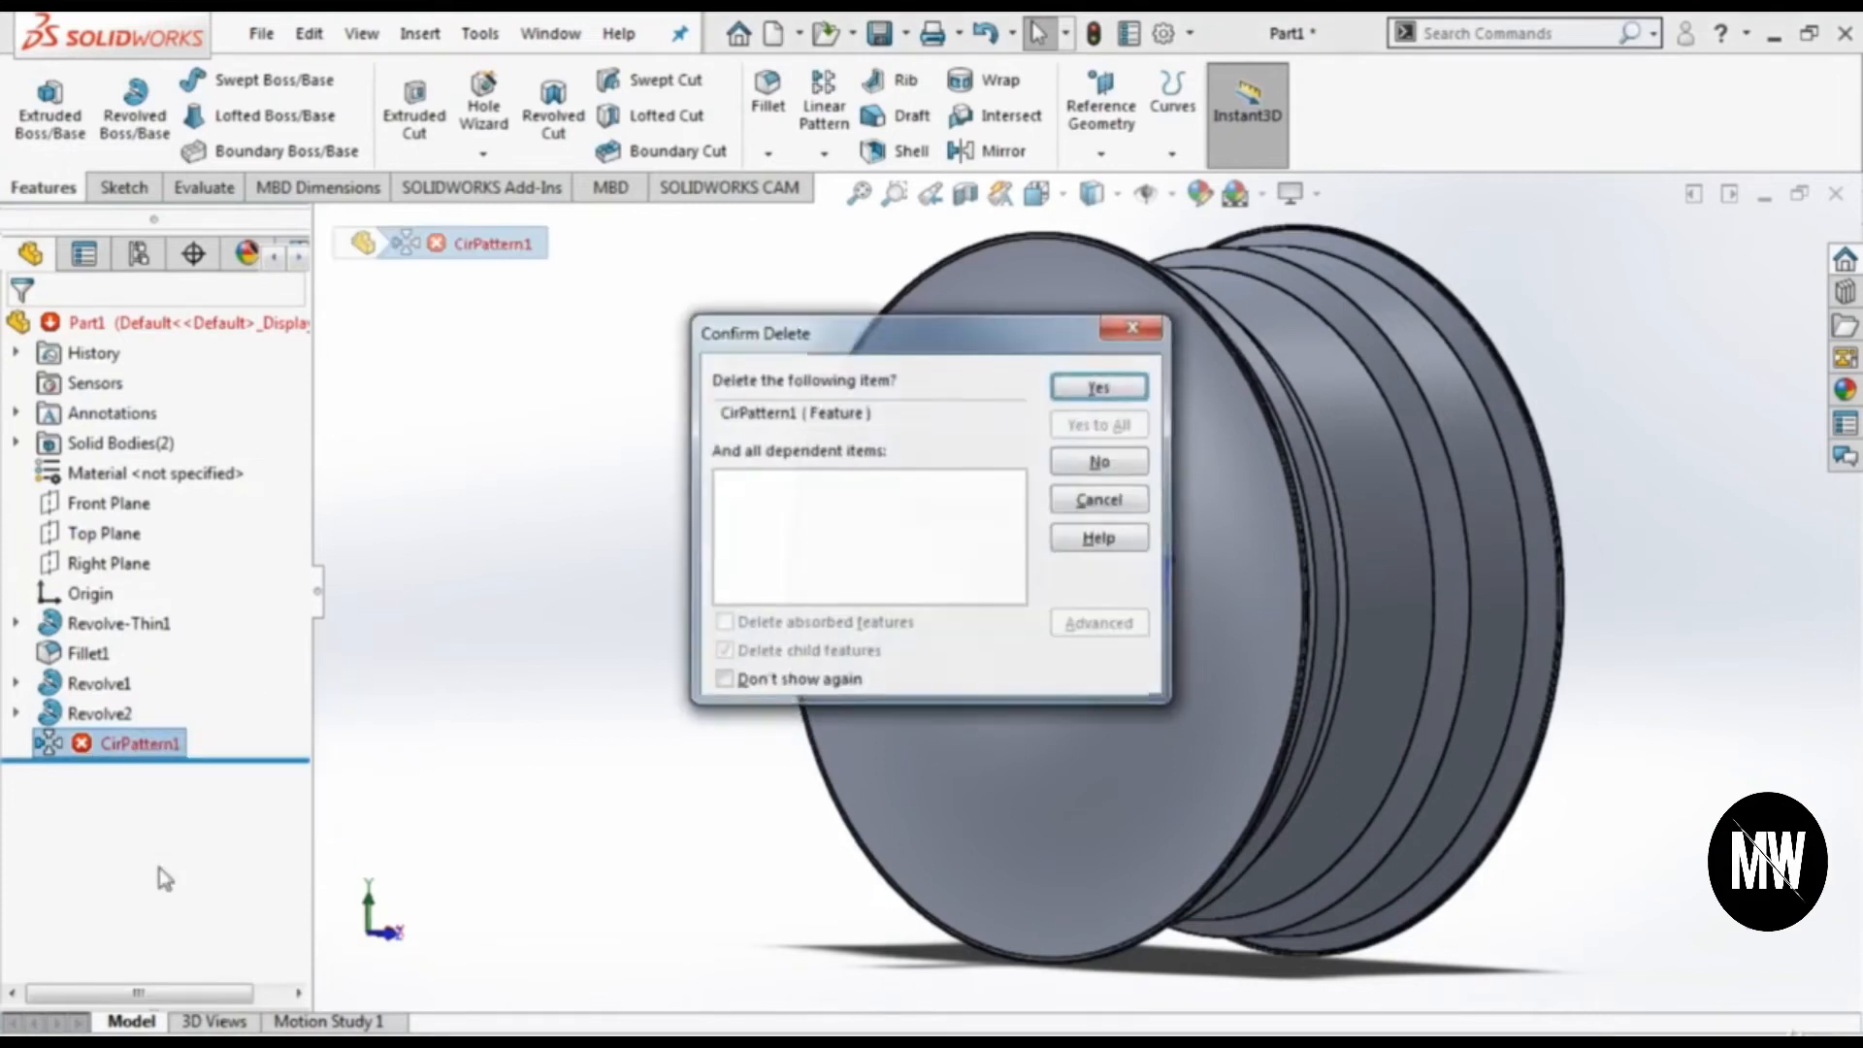
pyautogui.press('Return')
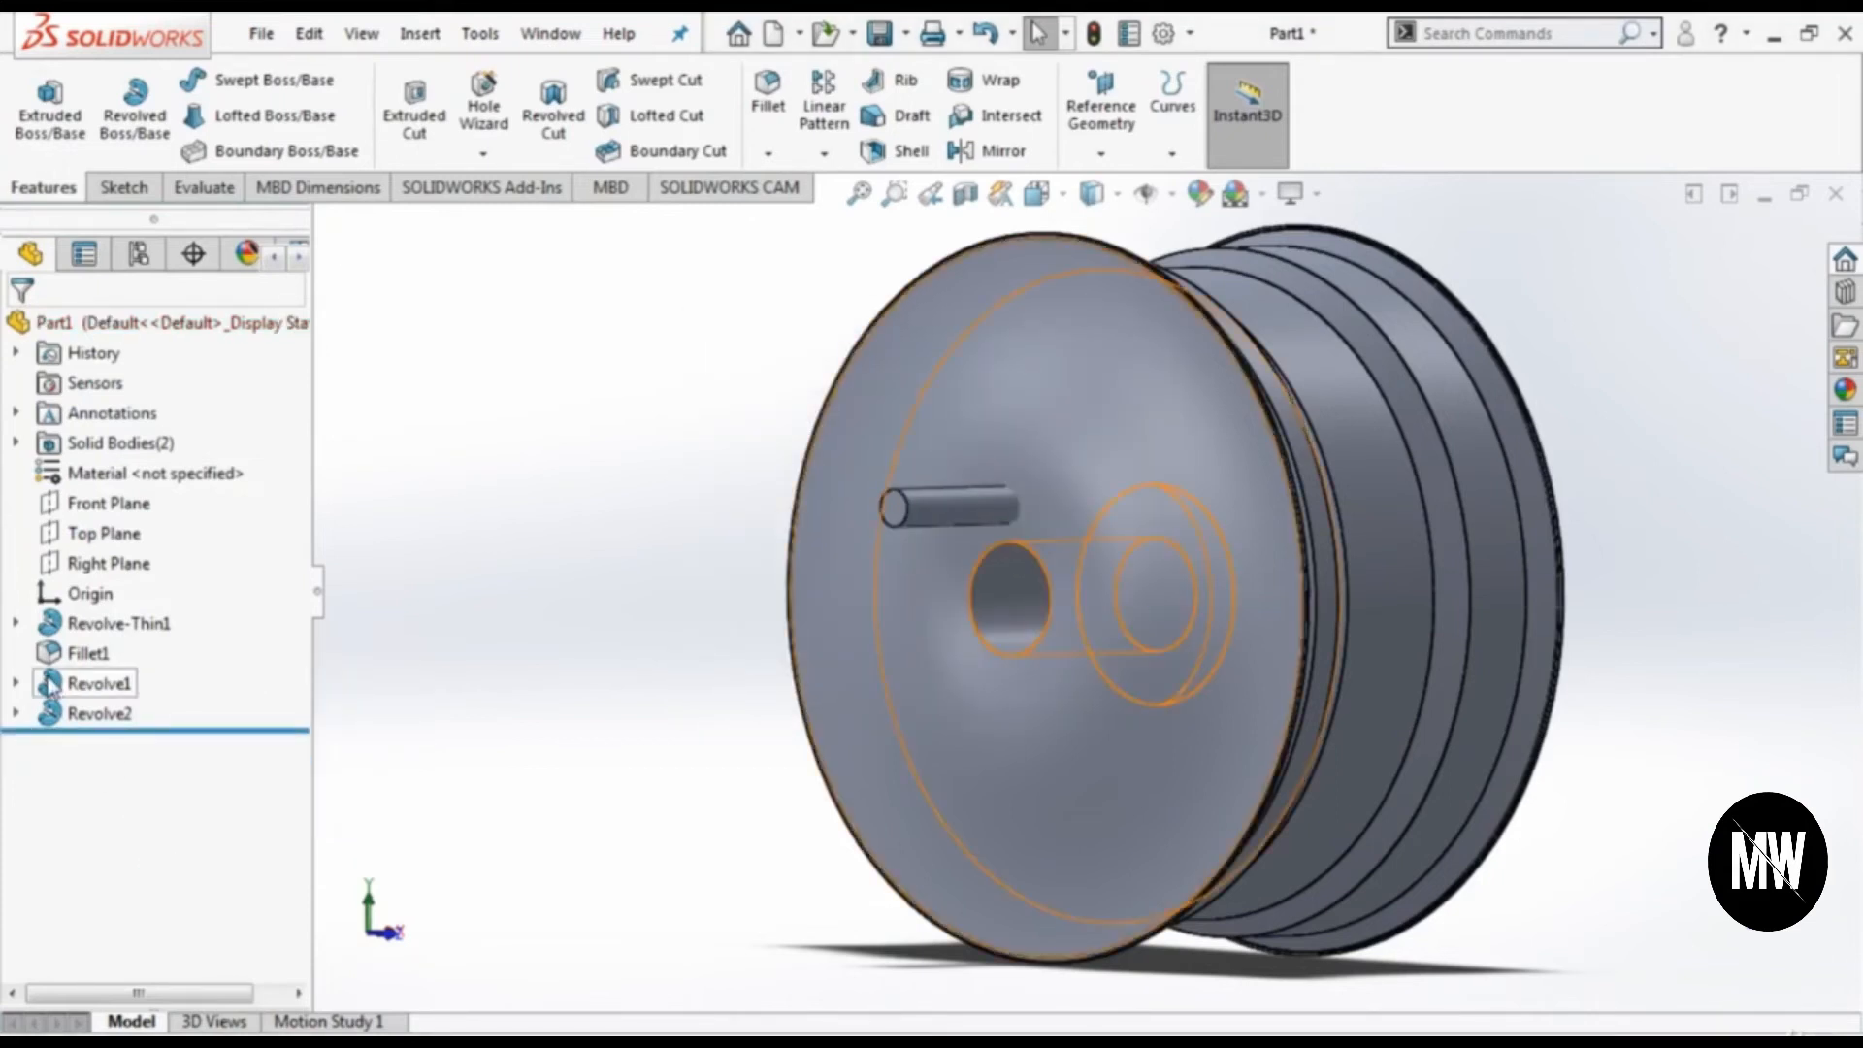
# Step: Edit the wheel face's revolve feature and turn off Merge result to separate it from the rim barrel
pyautogui.click(97, 683)
pyautogui.click(74, 595)
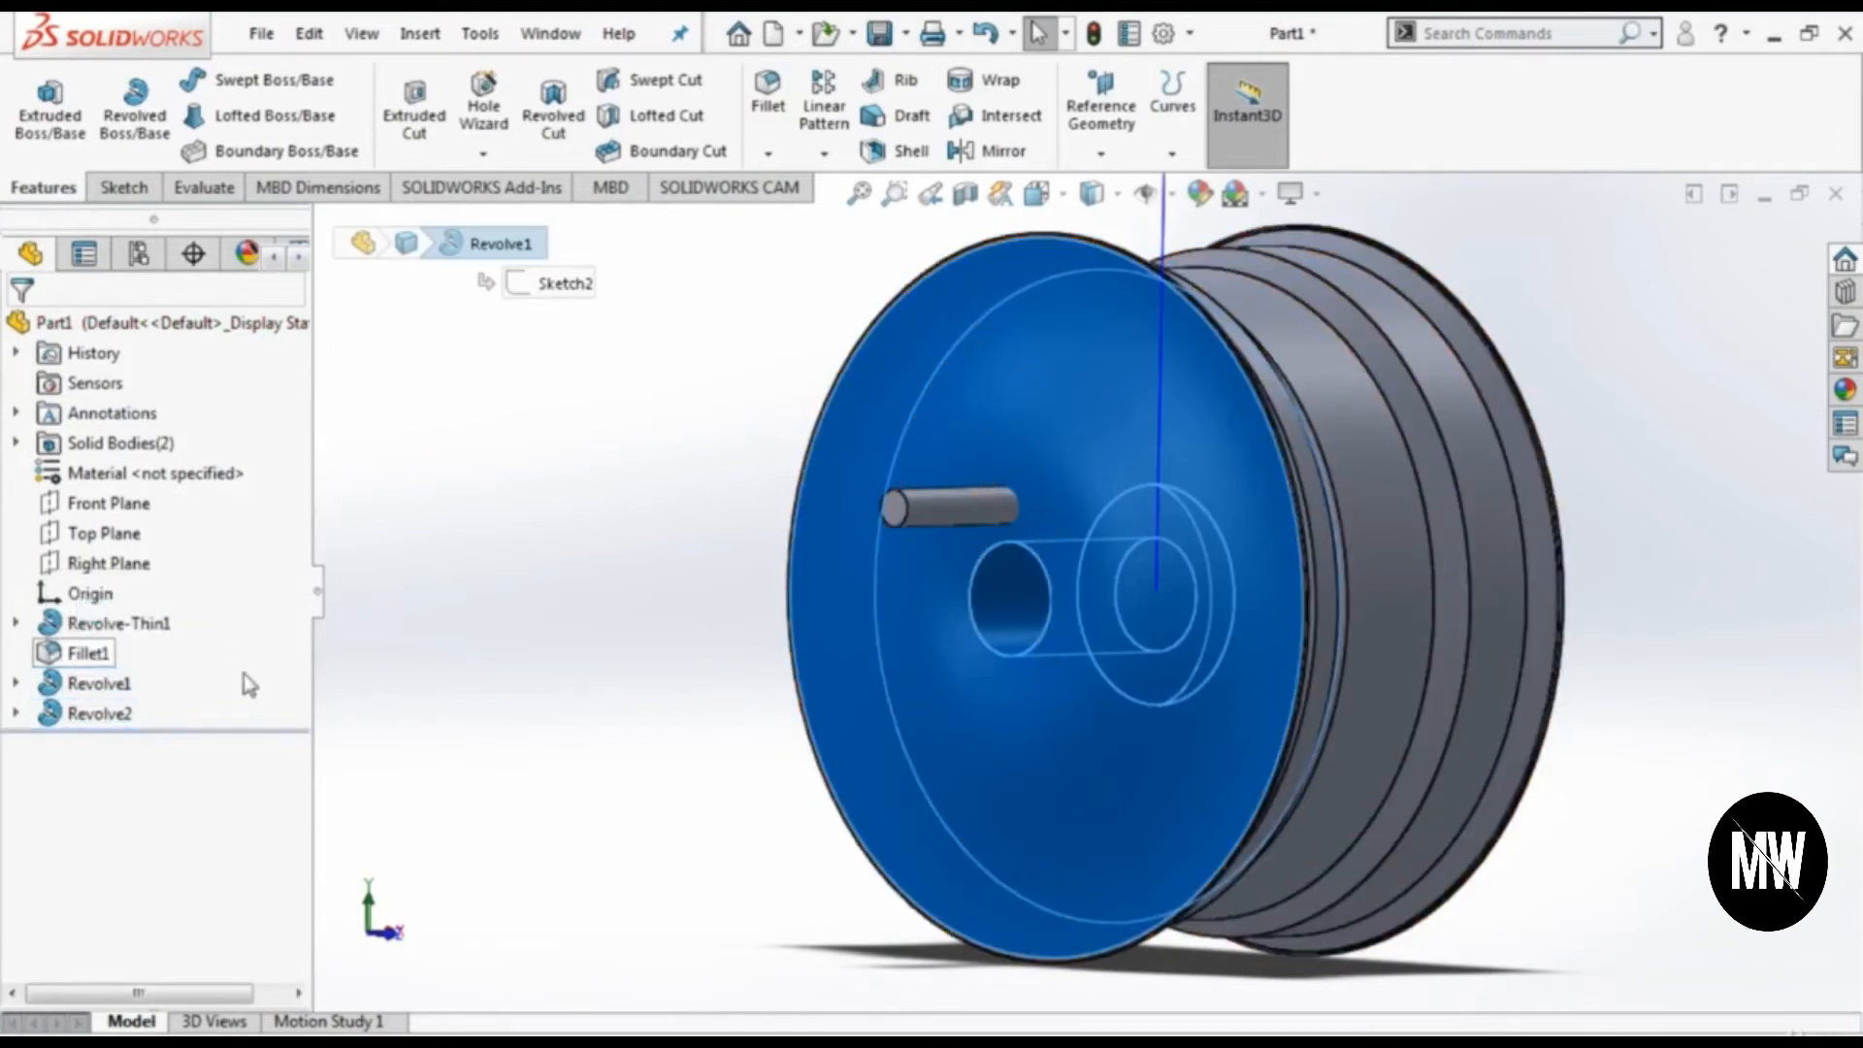
pyautogui.click(19, 331)
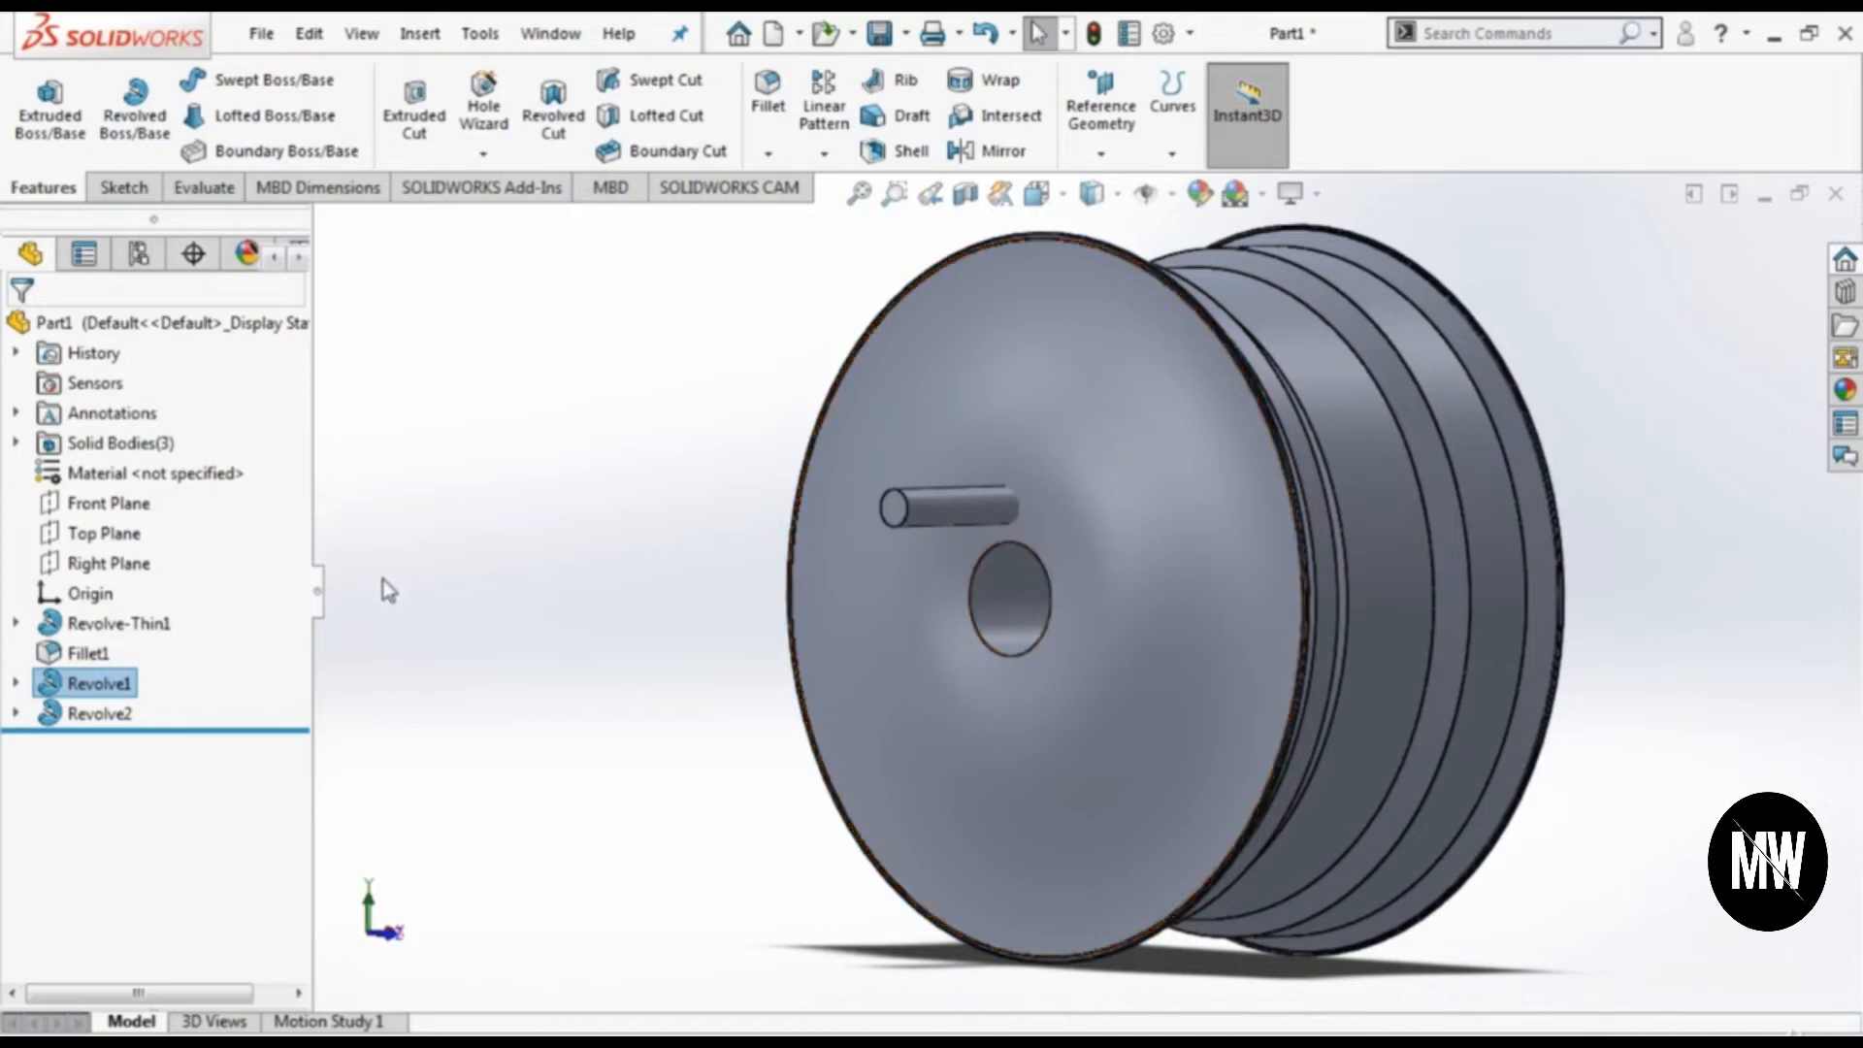
pyautogui.click(420, 33)
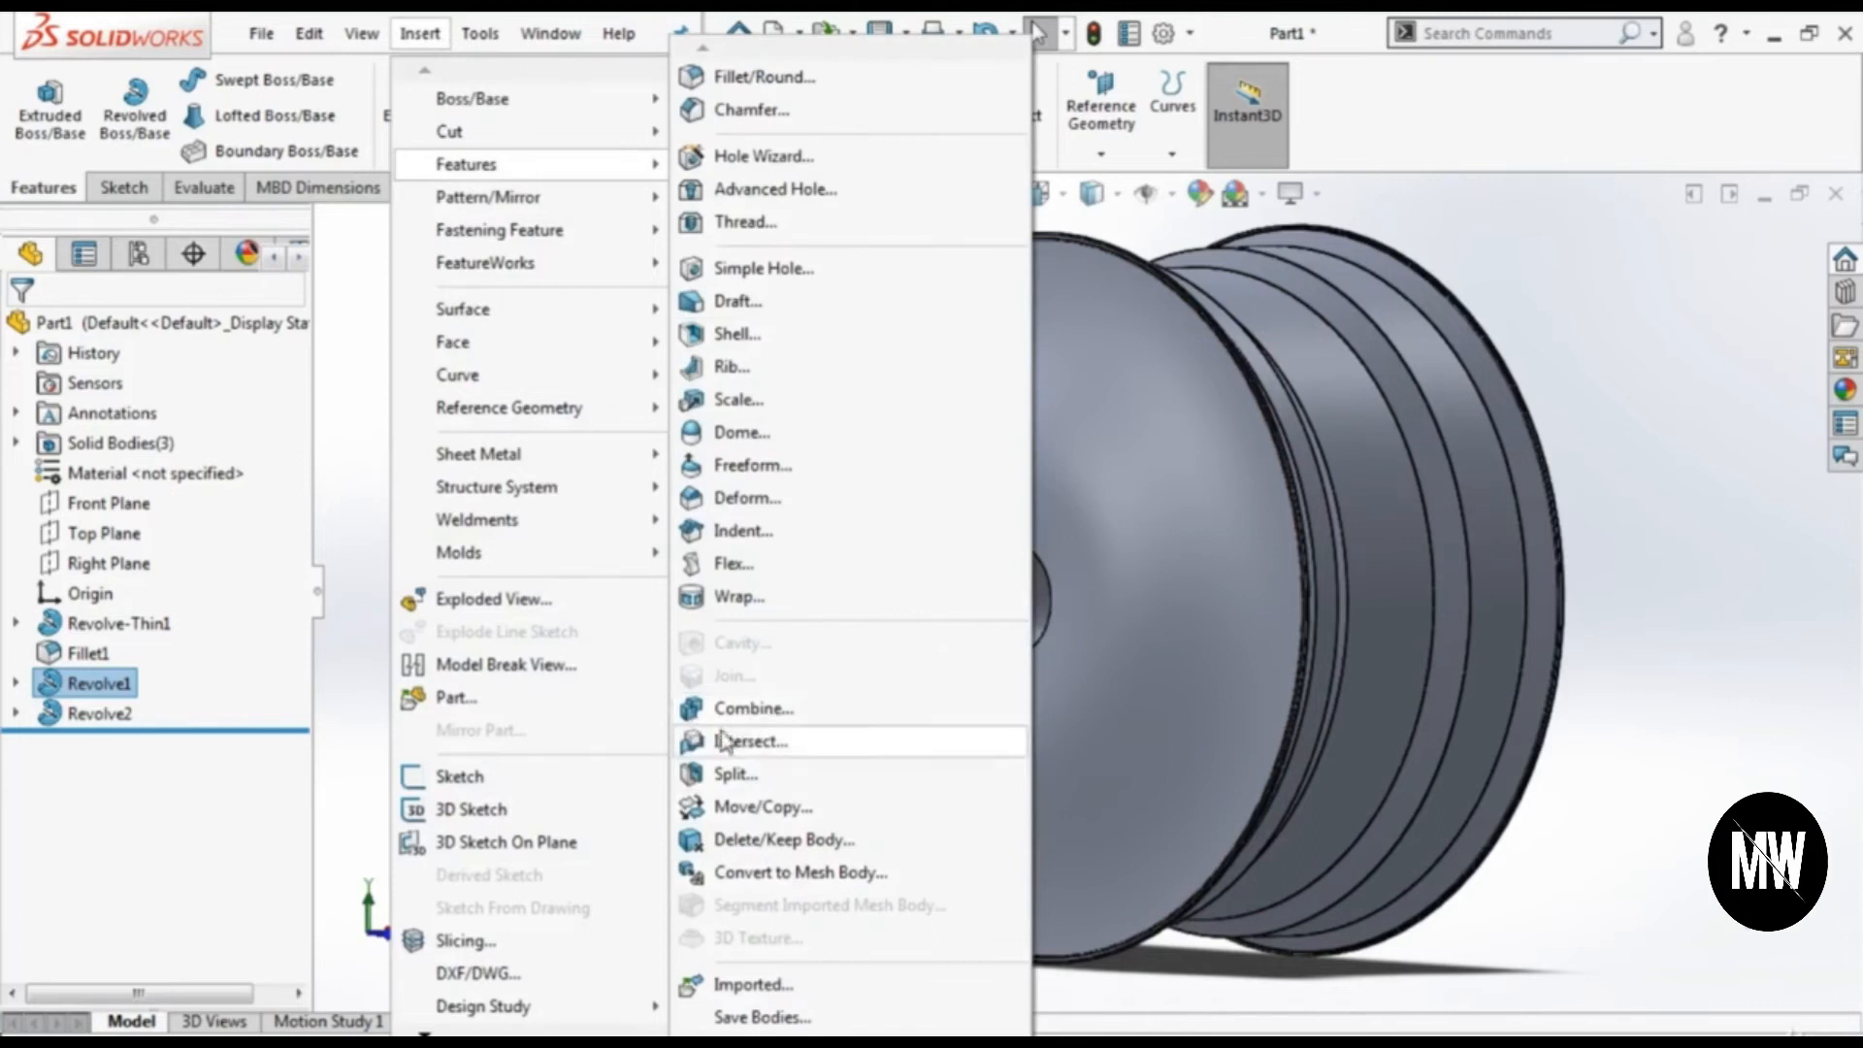
pyautogui.click(338, 393)
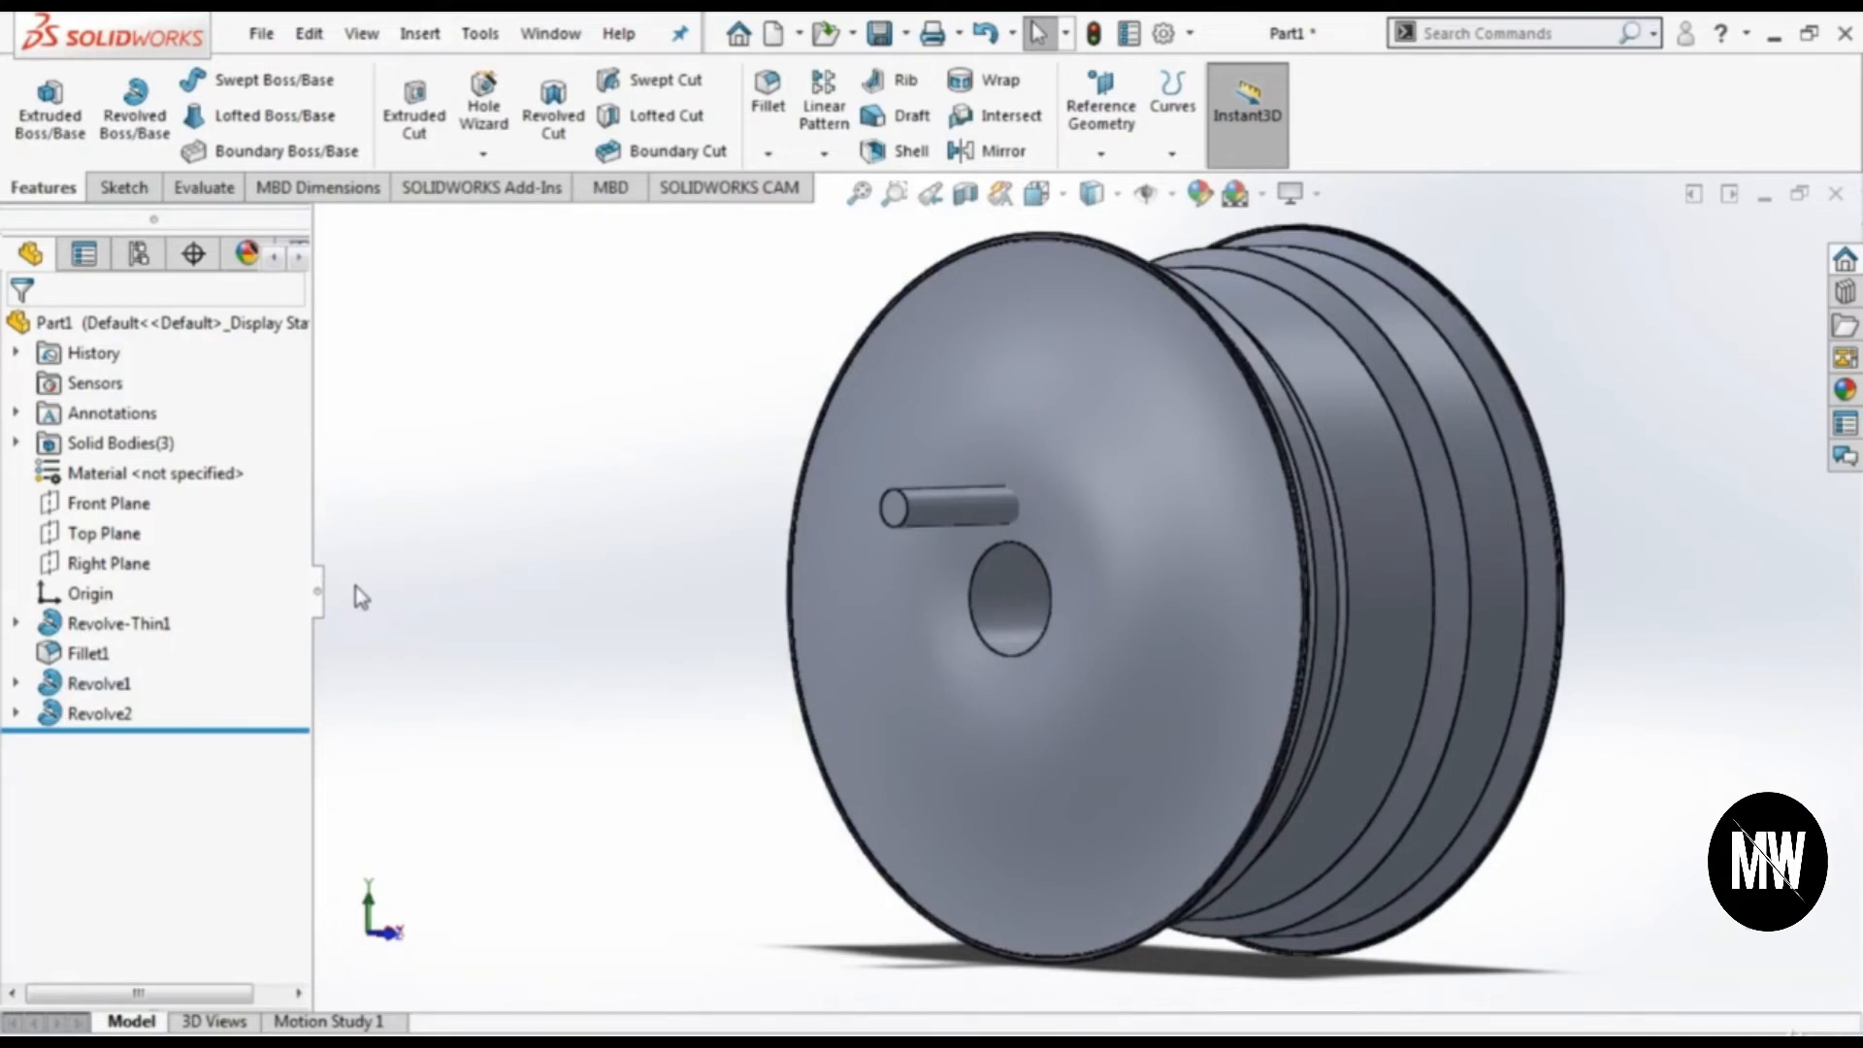
# Step: Try a circular pattern of the pin feature about a circular rim edge, with 4 equally spaced instances over 360 degrees
pyautogui.click(824, 153)
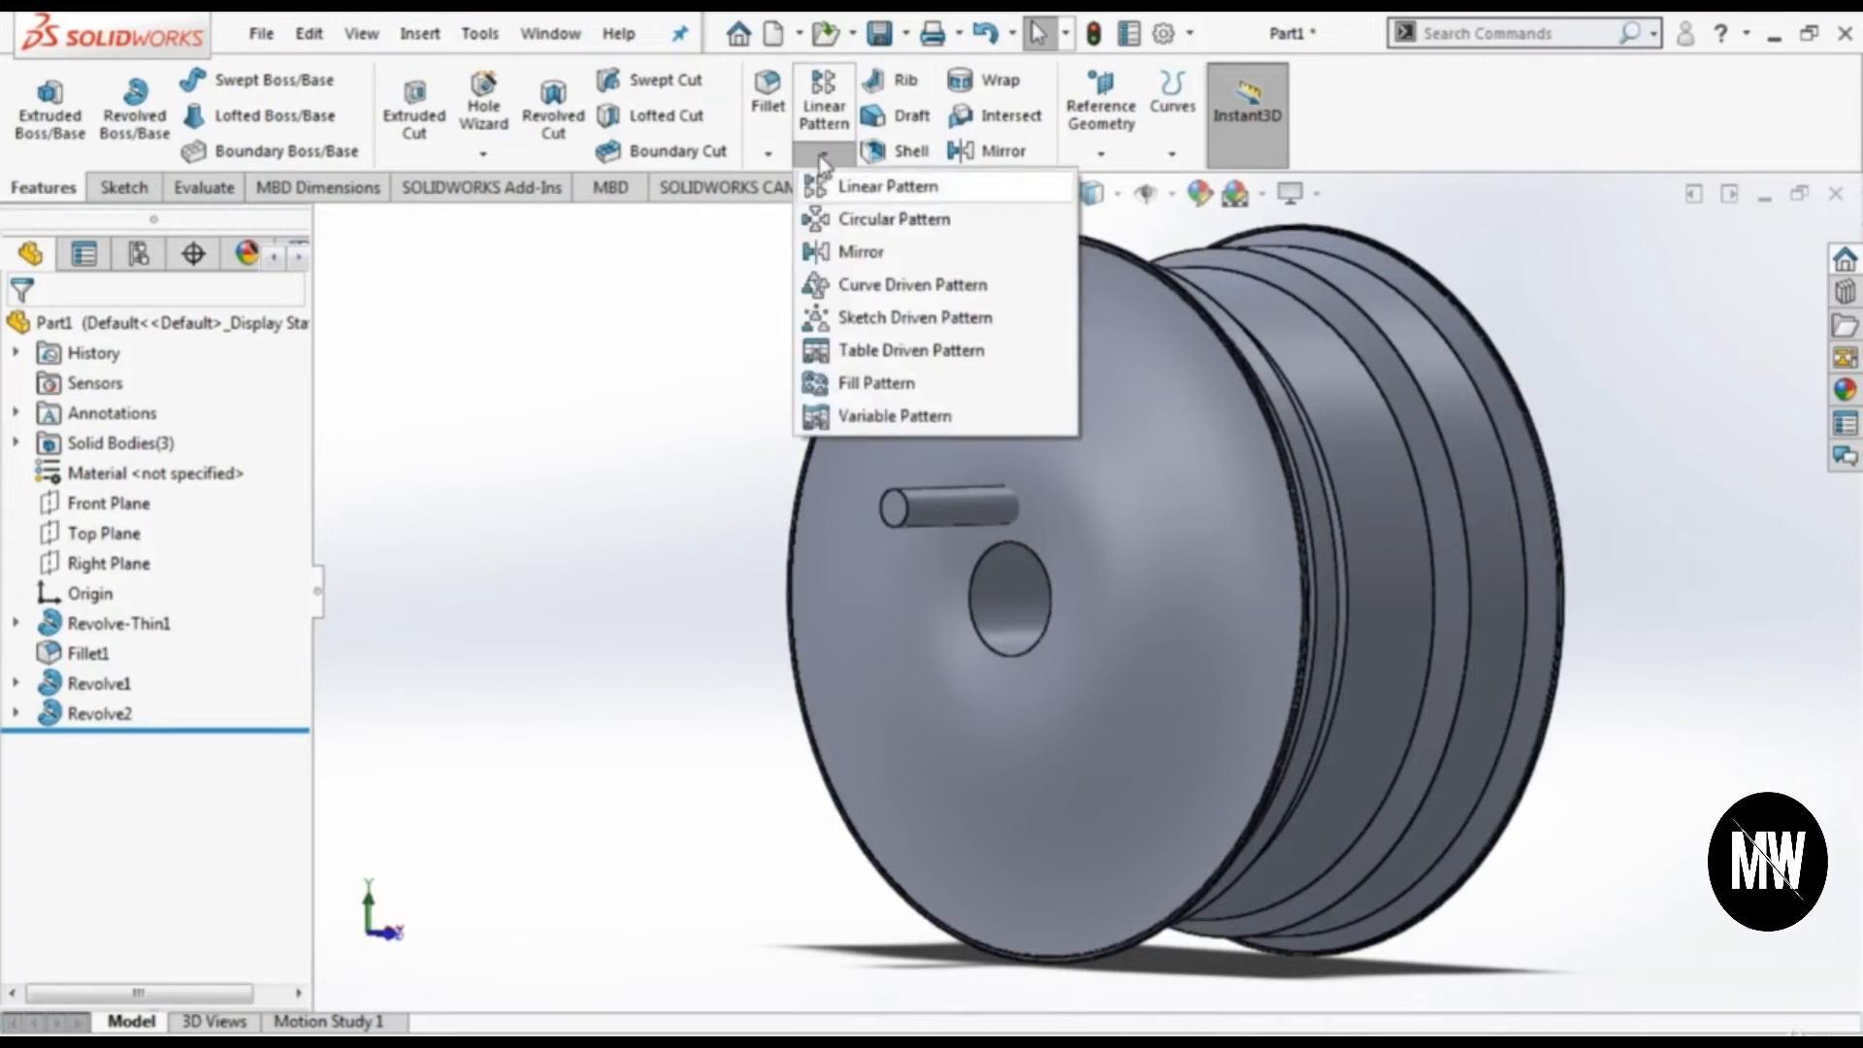
pyautogui.click(864, 221)
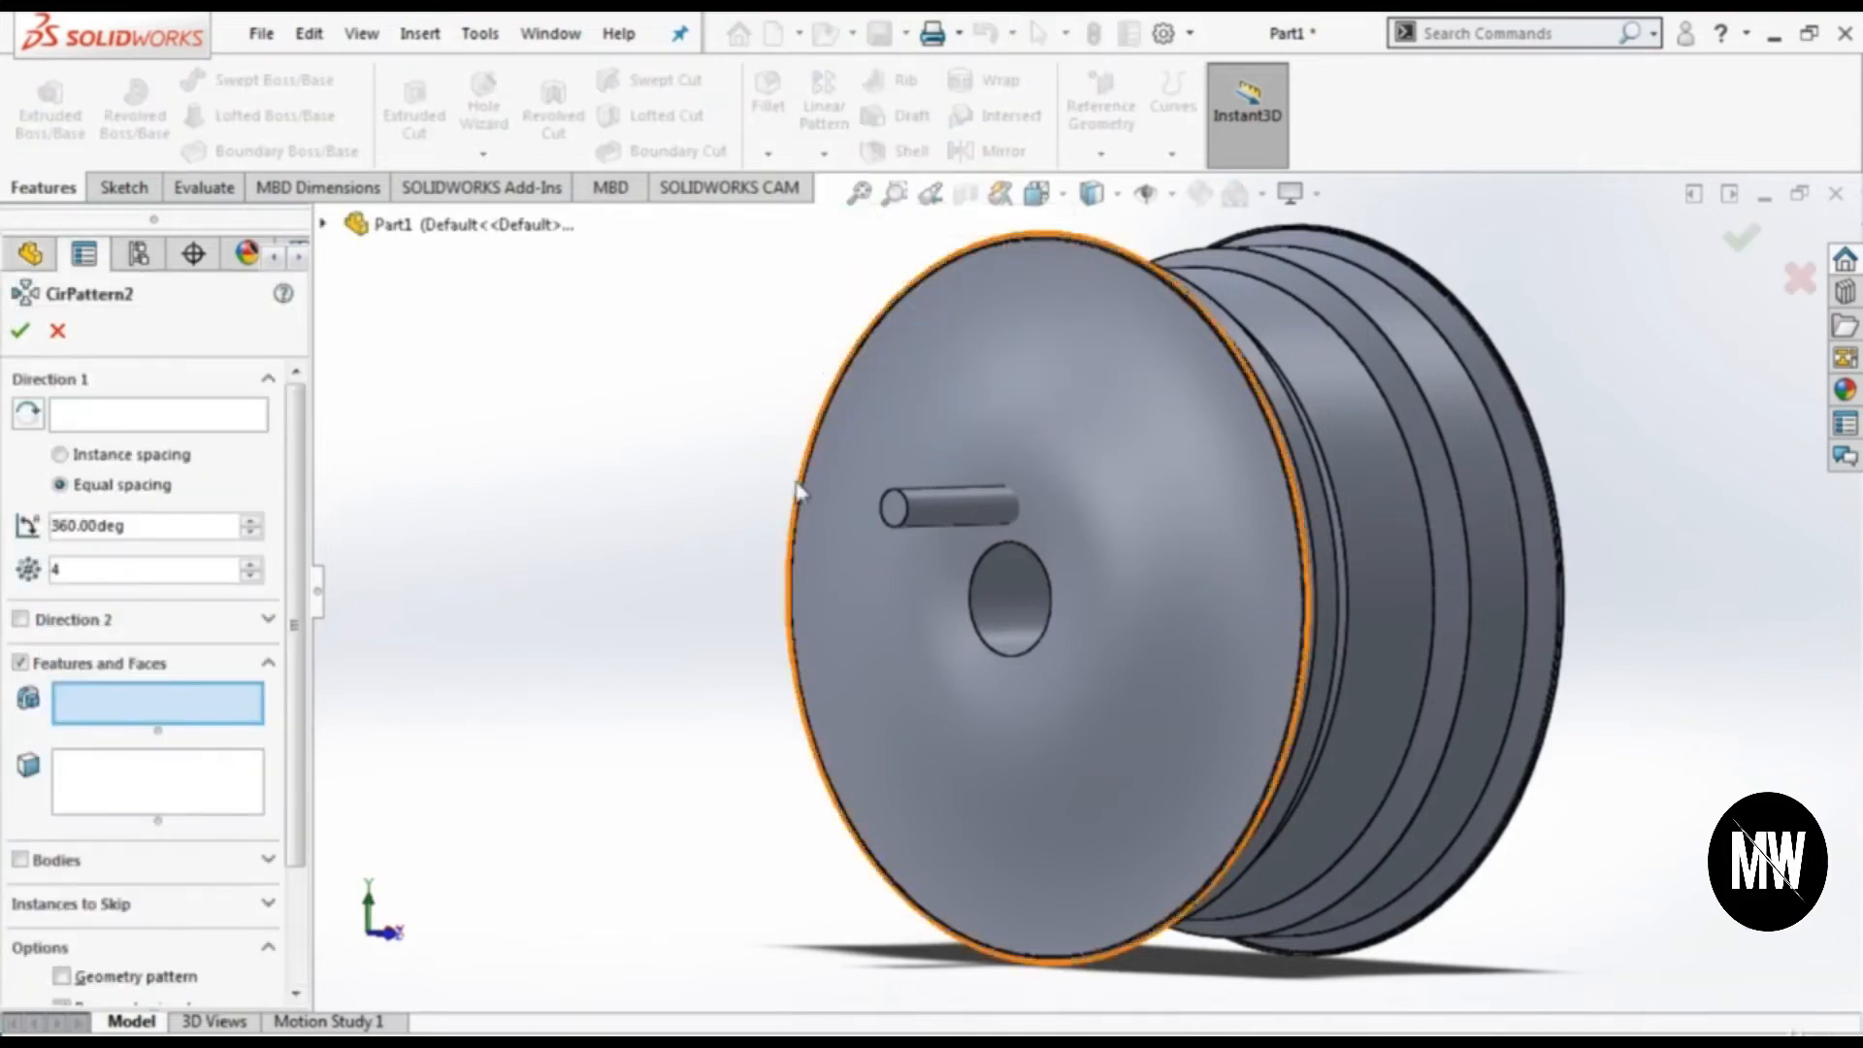
pyautogui.click(924, 498)
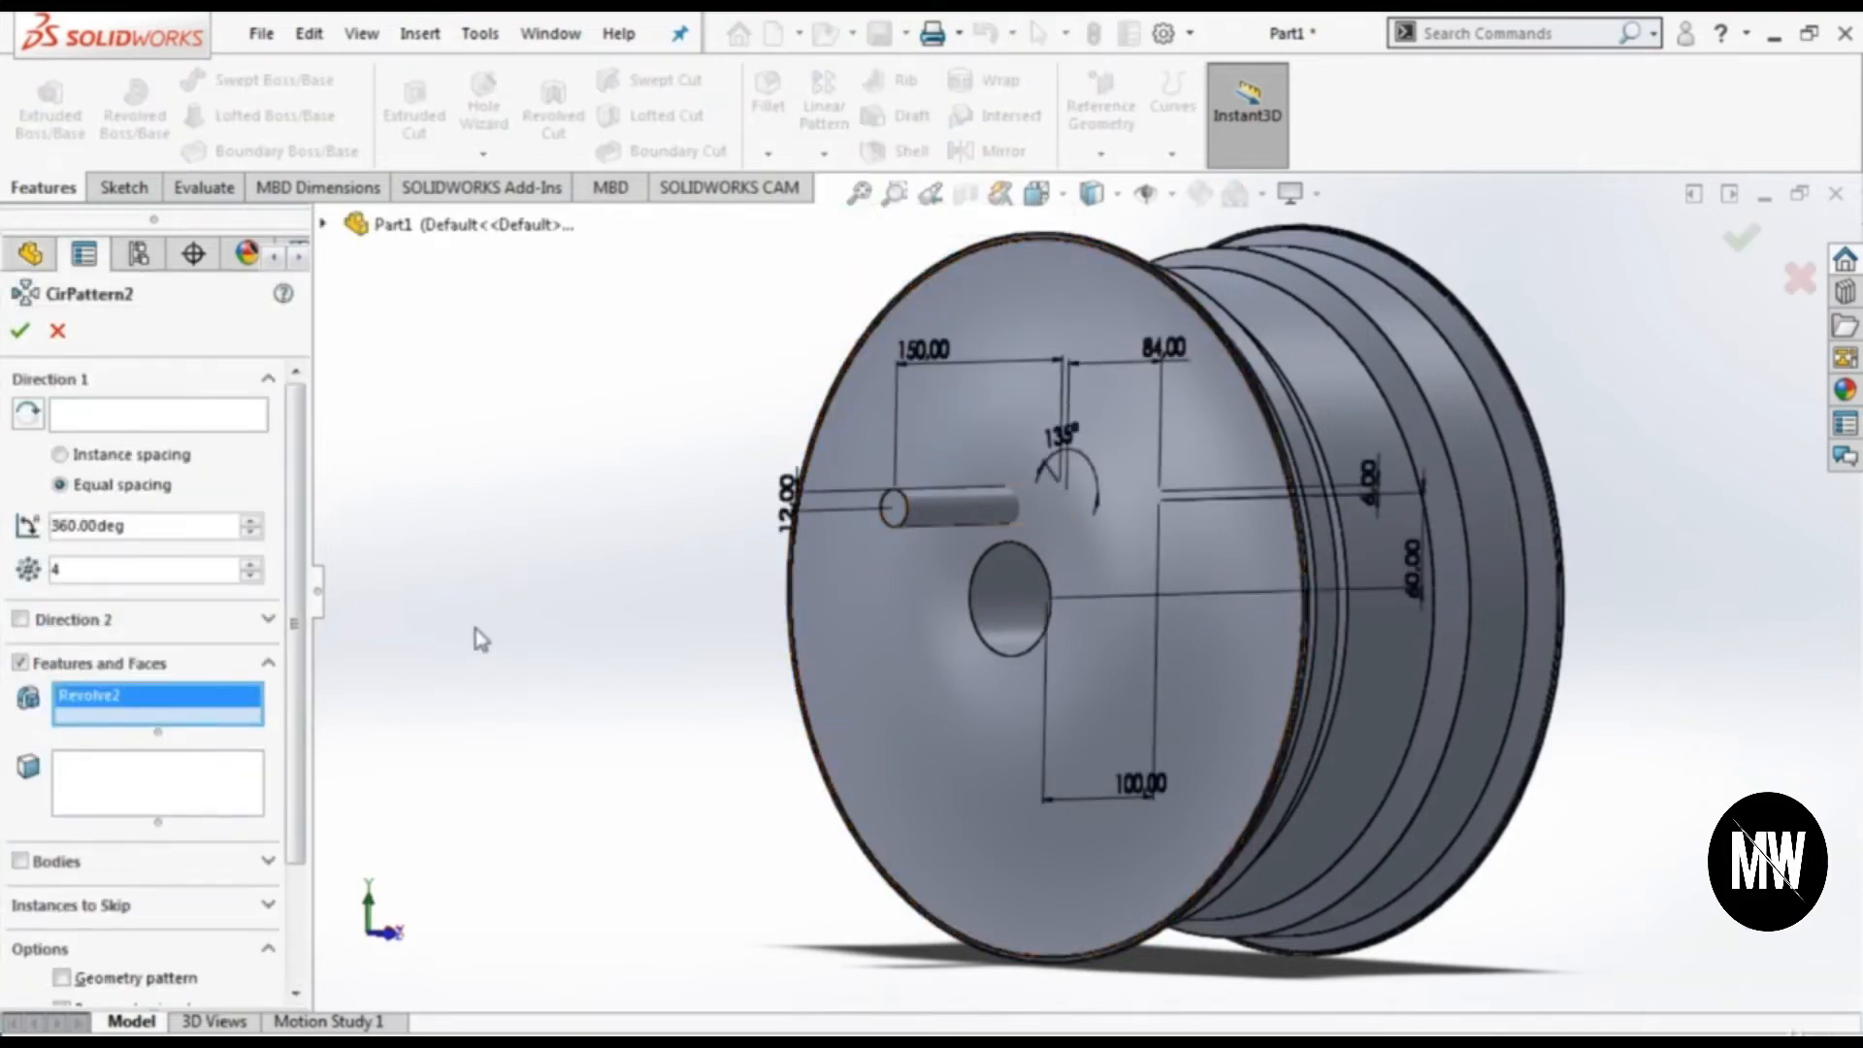
pyautogui.click(114, 424)
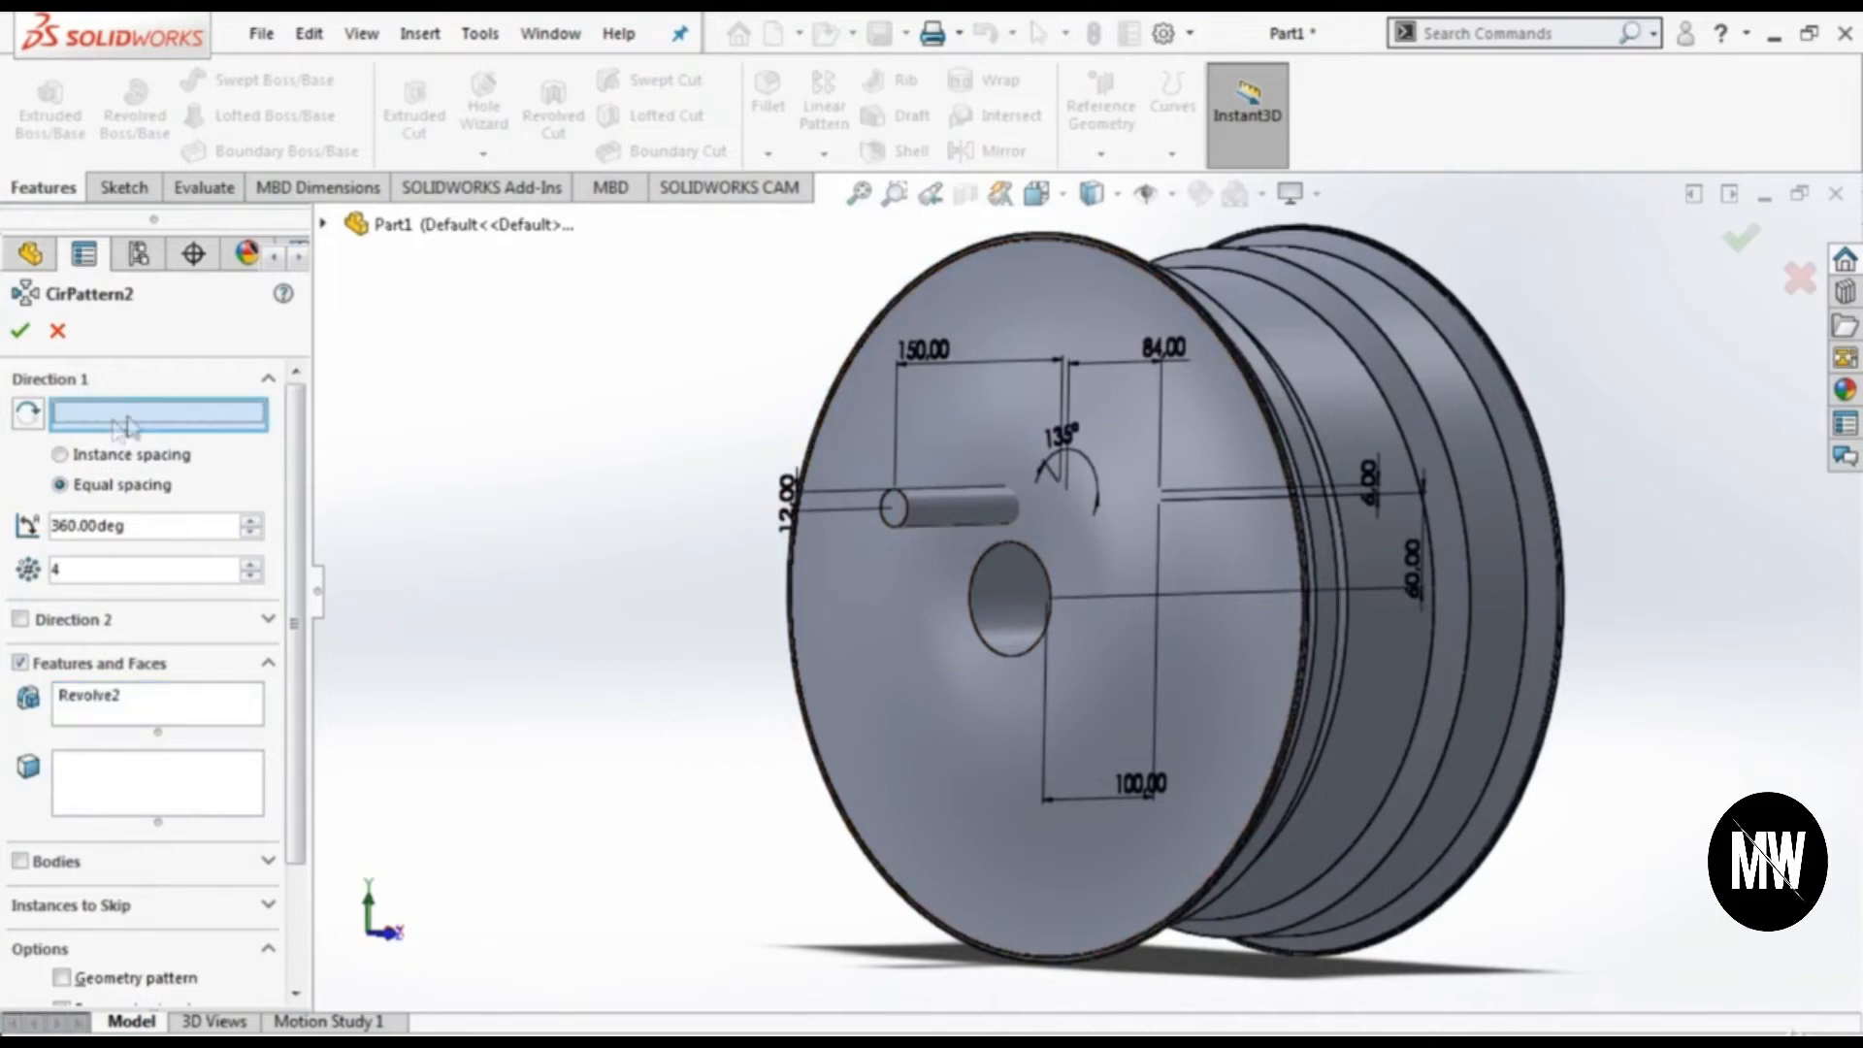
pyautogui.click(1366, 362)
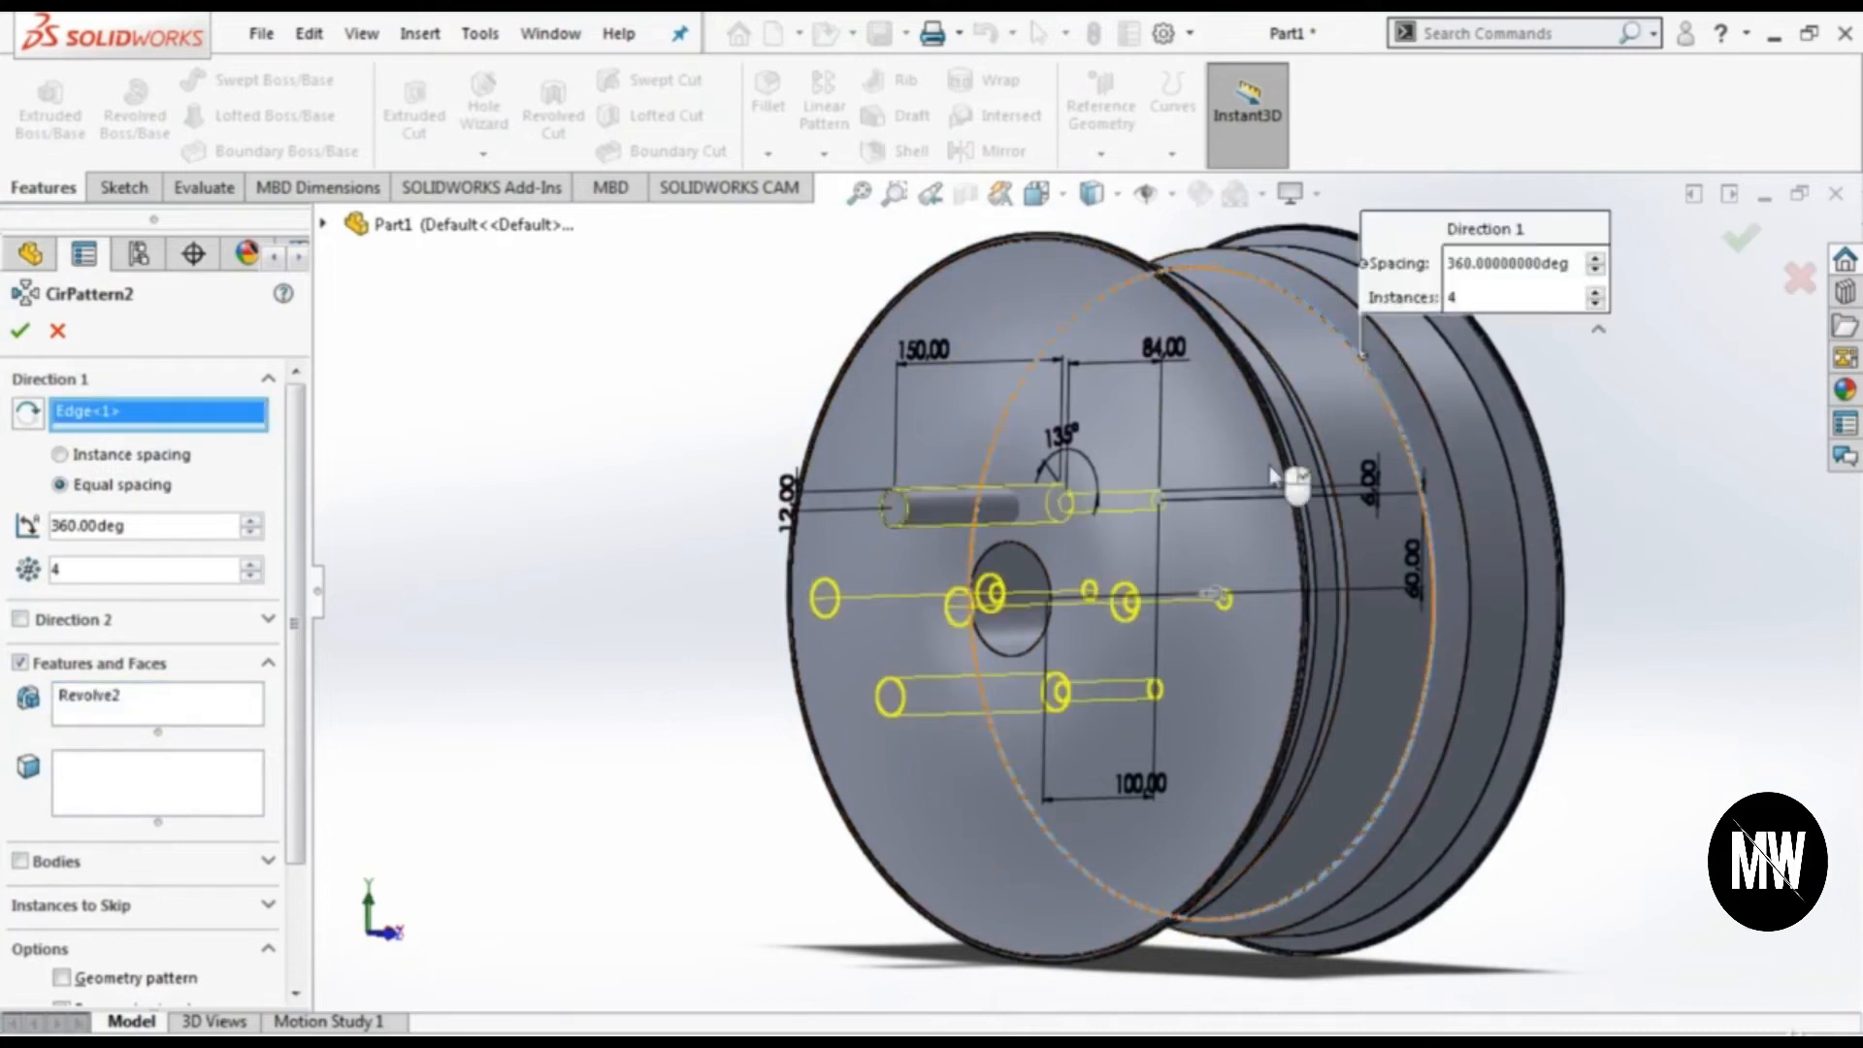
pyautogui.click(18, 332)
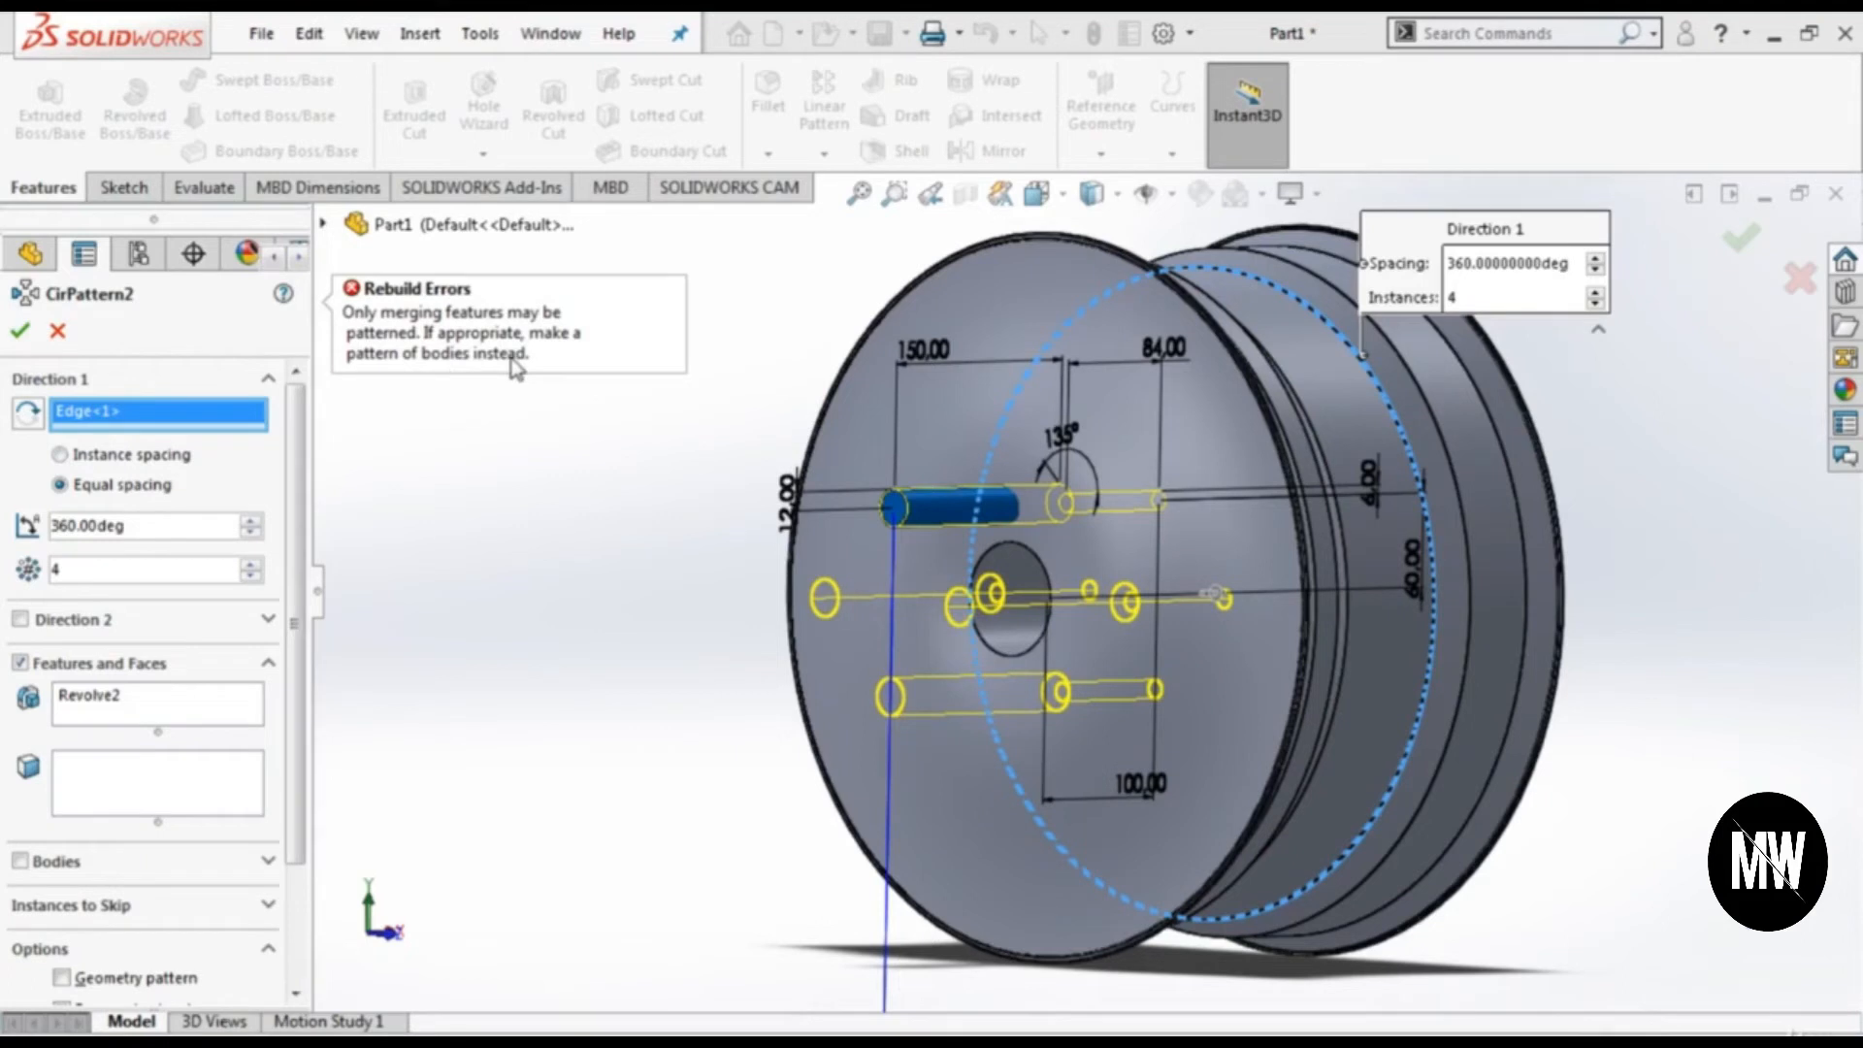
# Step: Switch the circular pattern from features to bodies, choose the stepped pin body, and accept the pattern
pyautogui.click(19, 664)
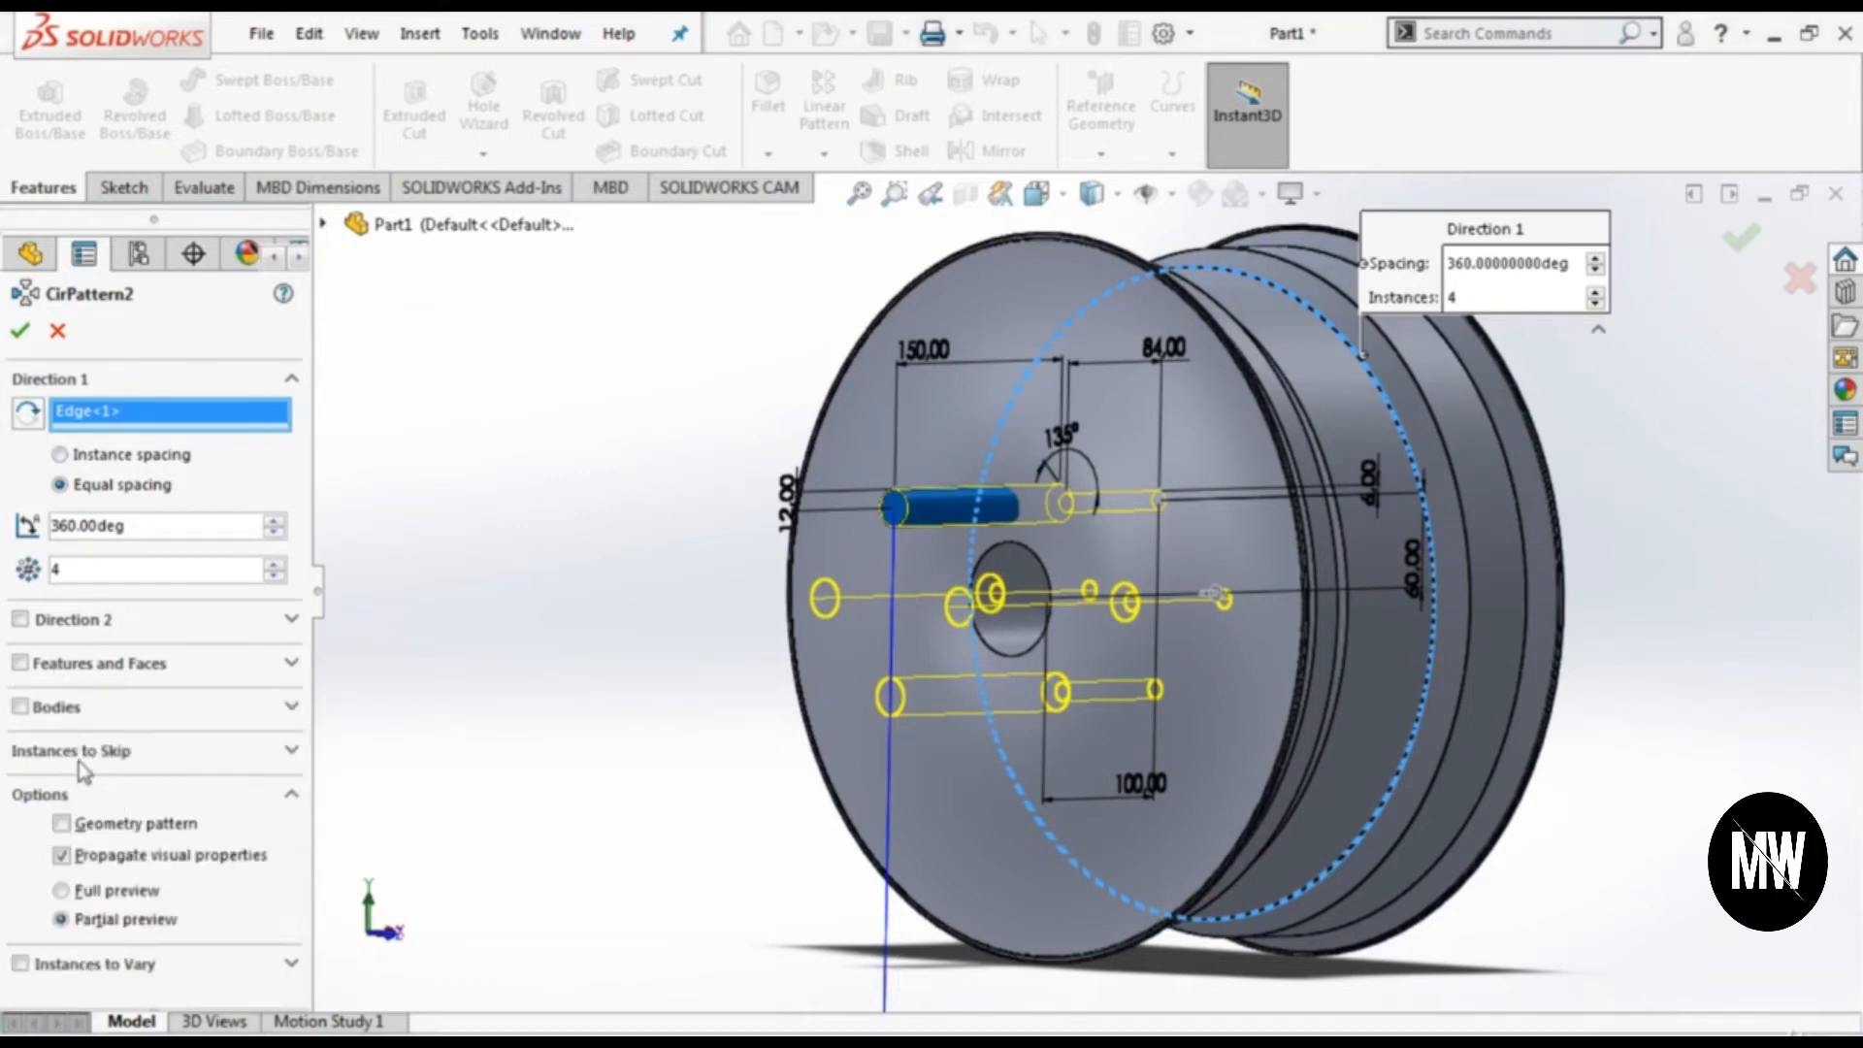
pyautogui.click(24, 708)
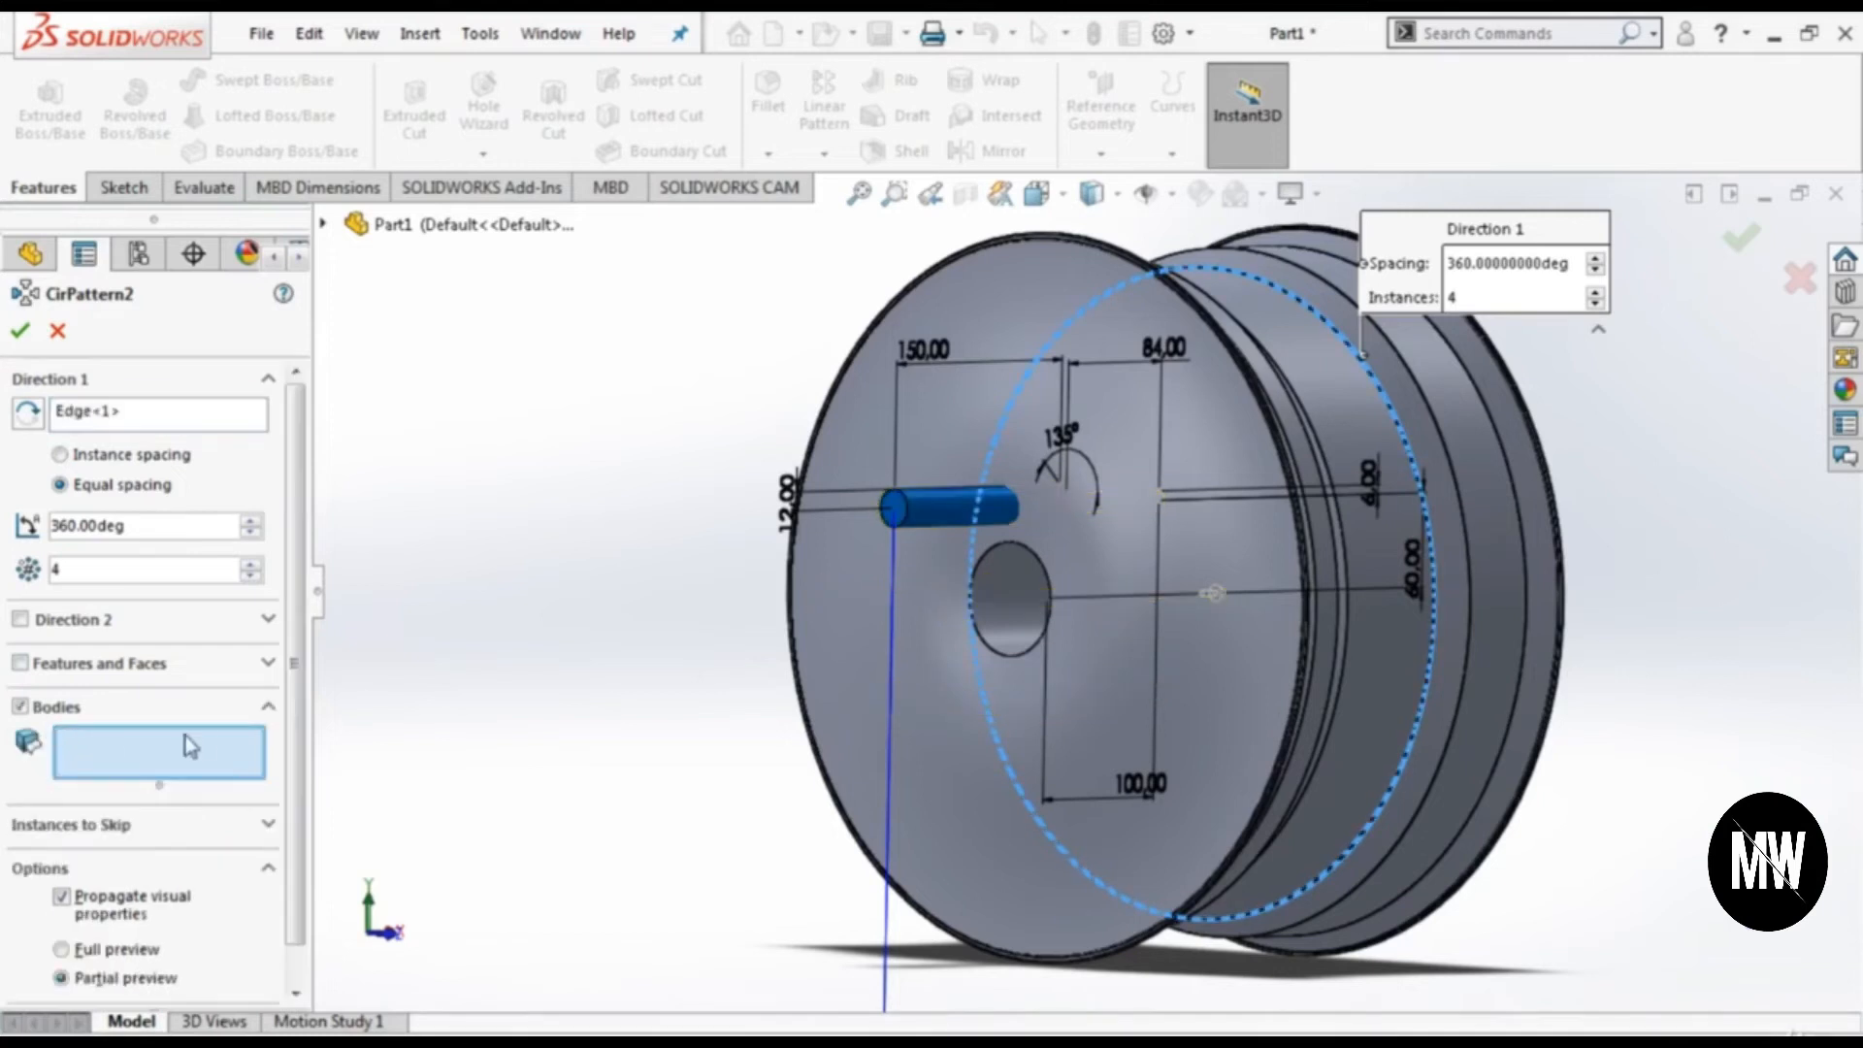
pyautogui.click(951, 509)
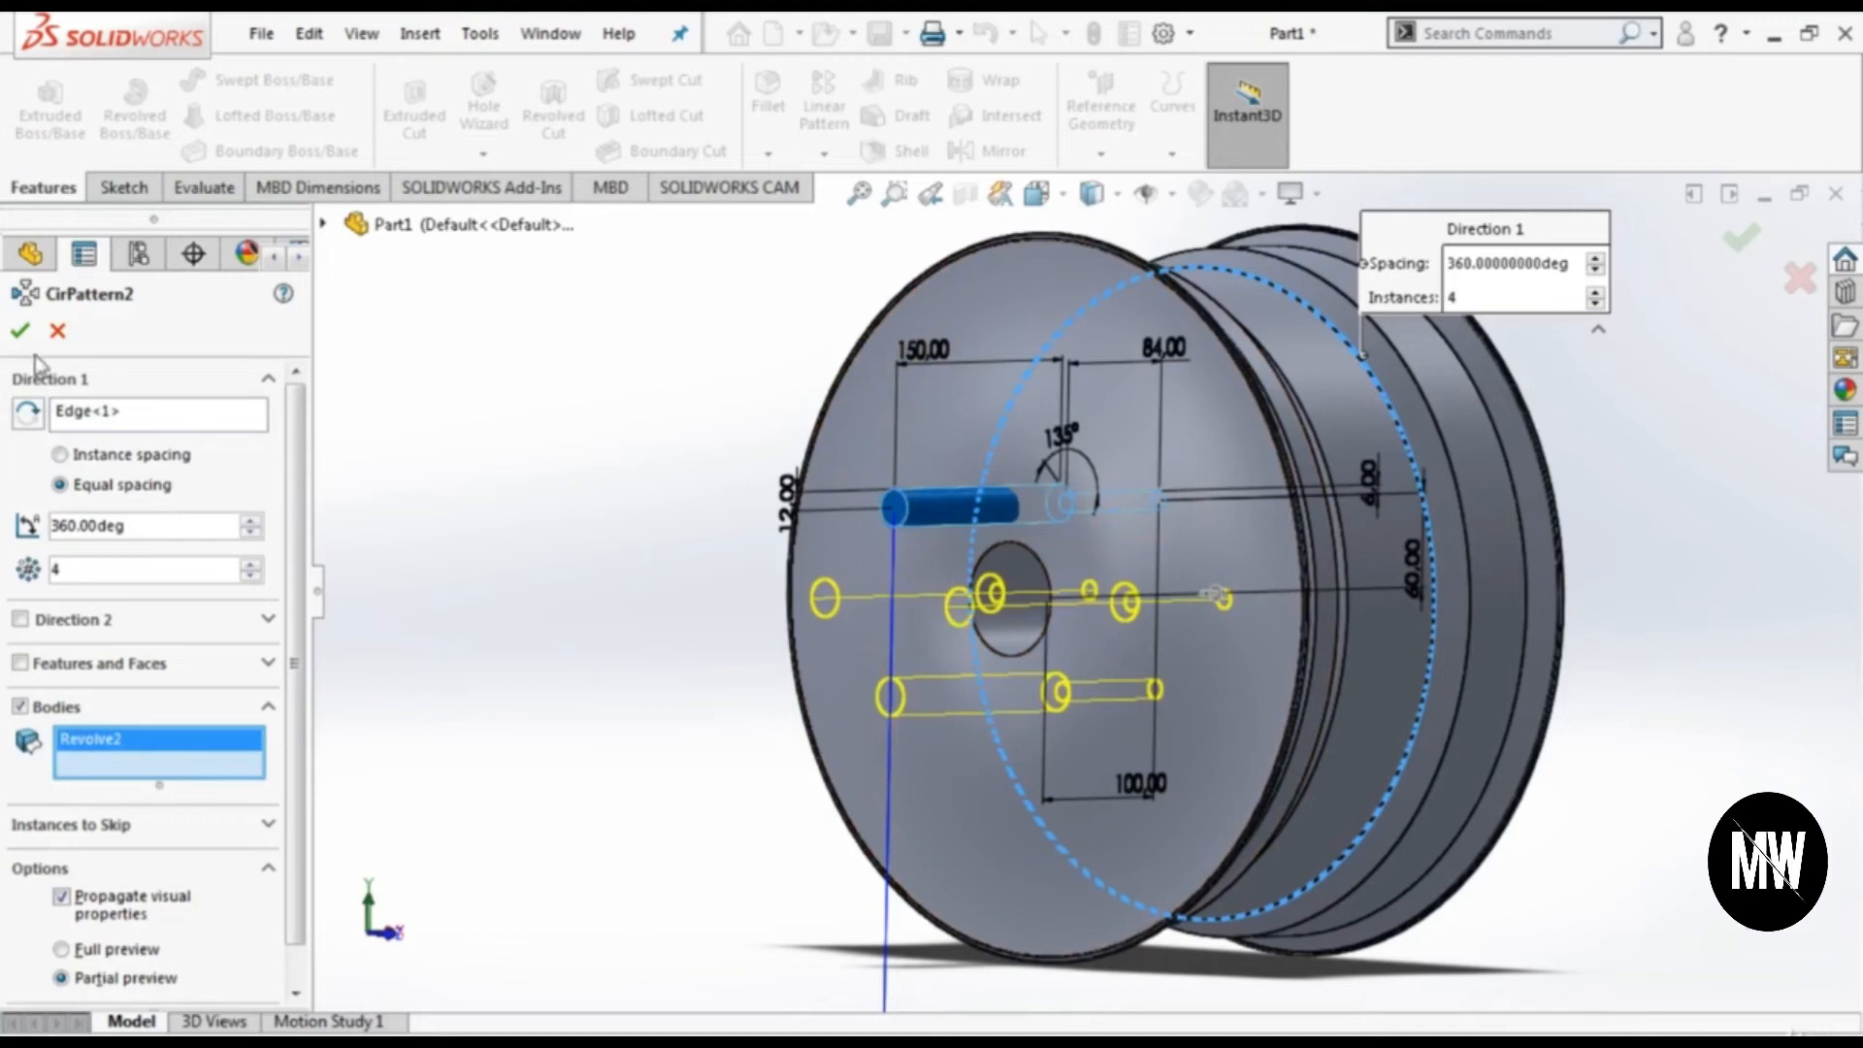
pyautogui.click(19, 331)
pyautogui.press('Return')
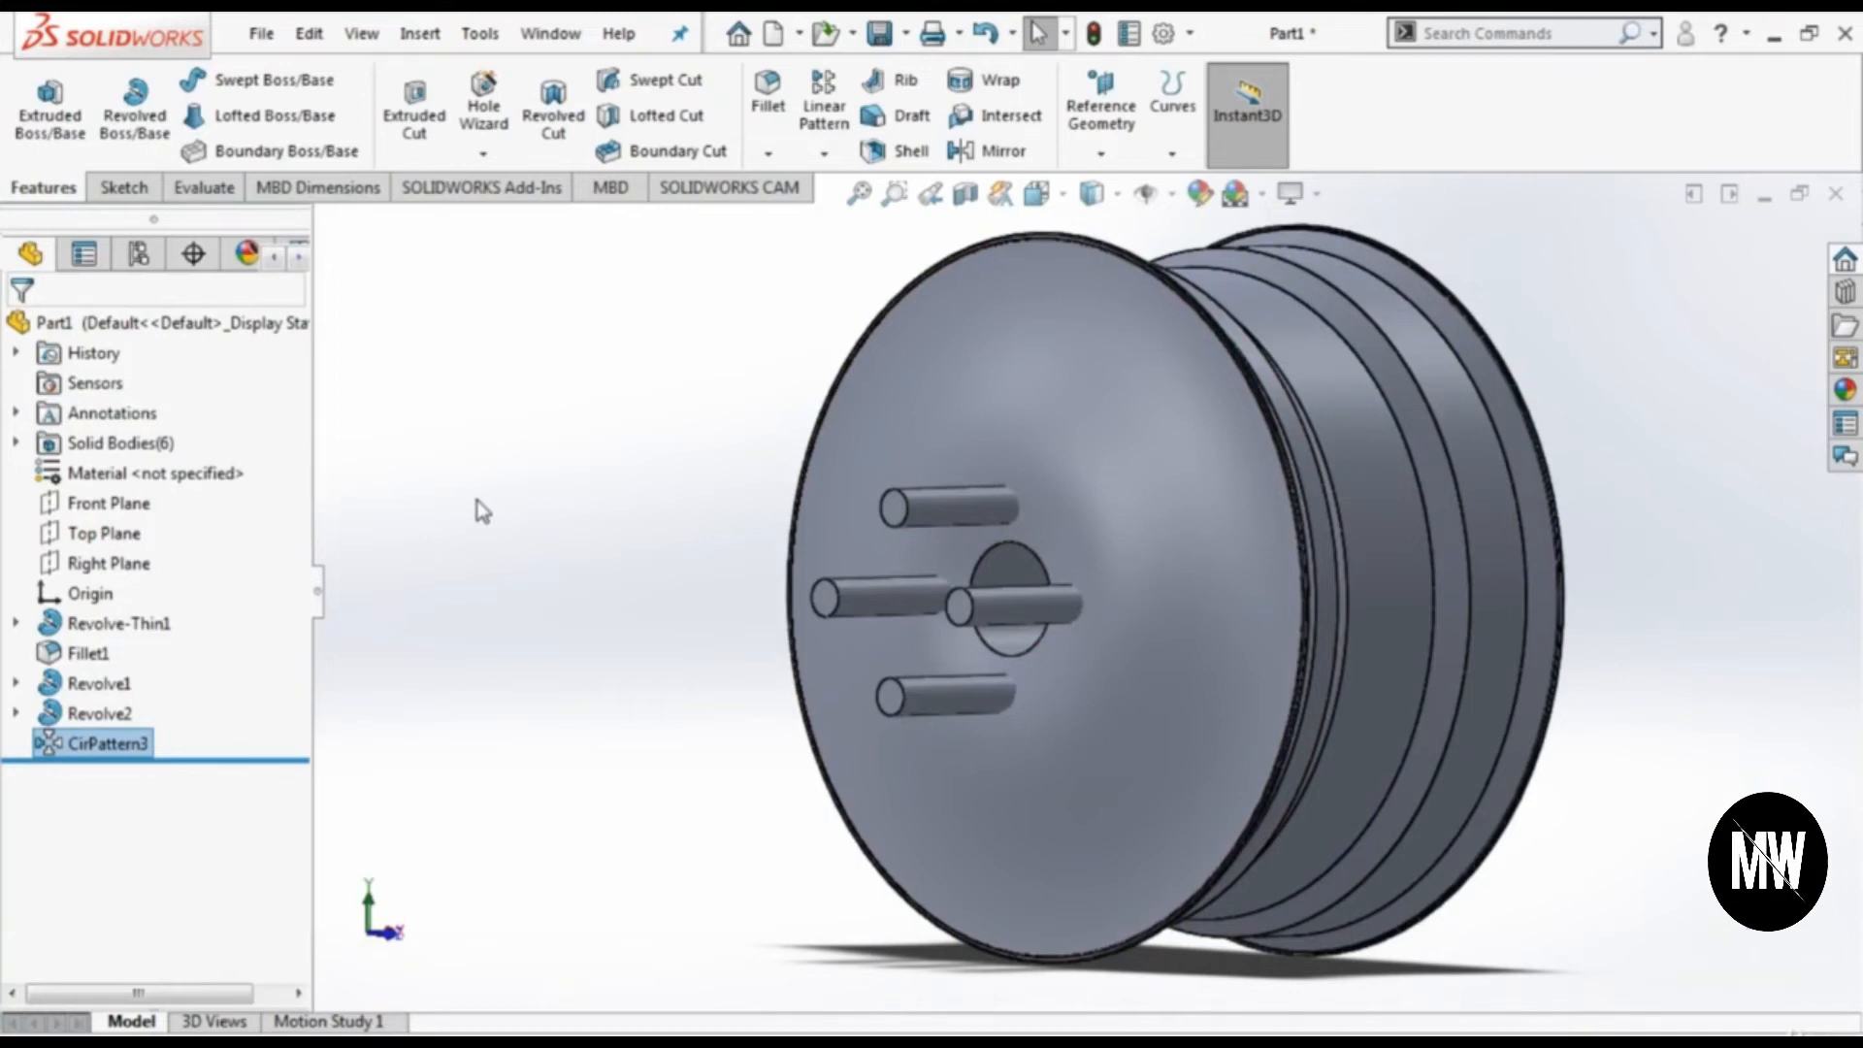
pyautogui.click(482, 511)
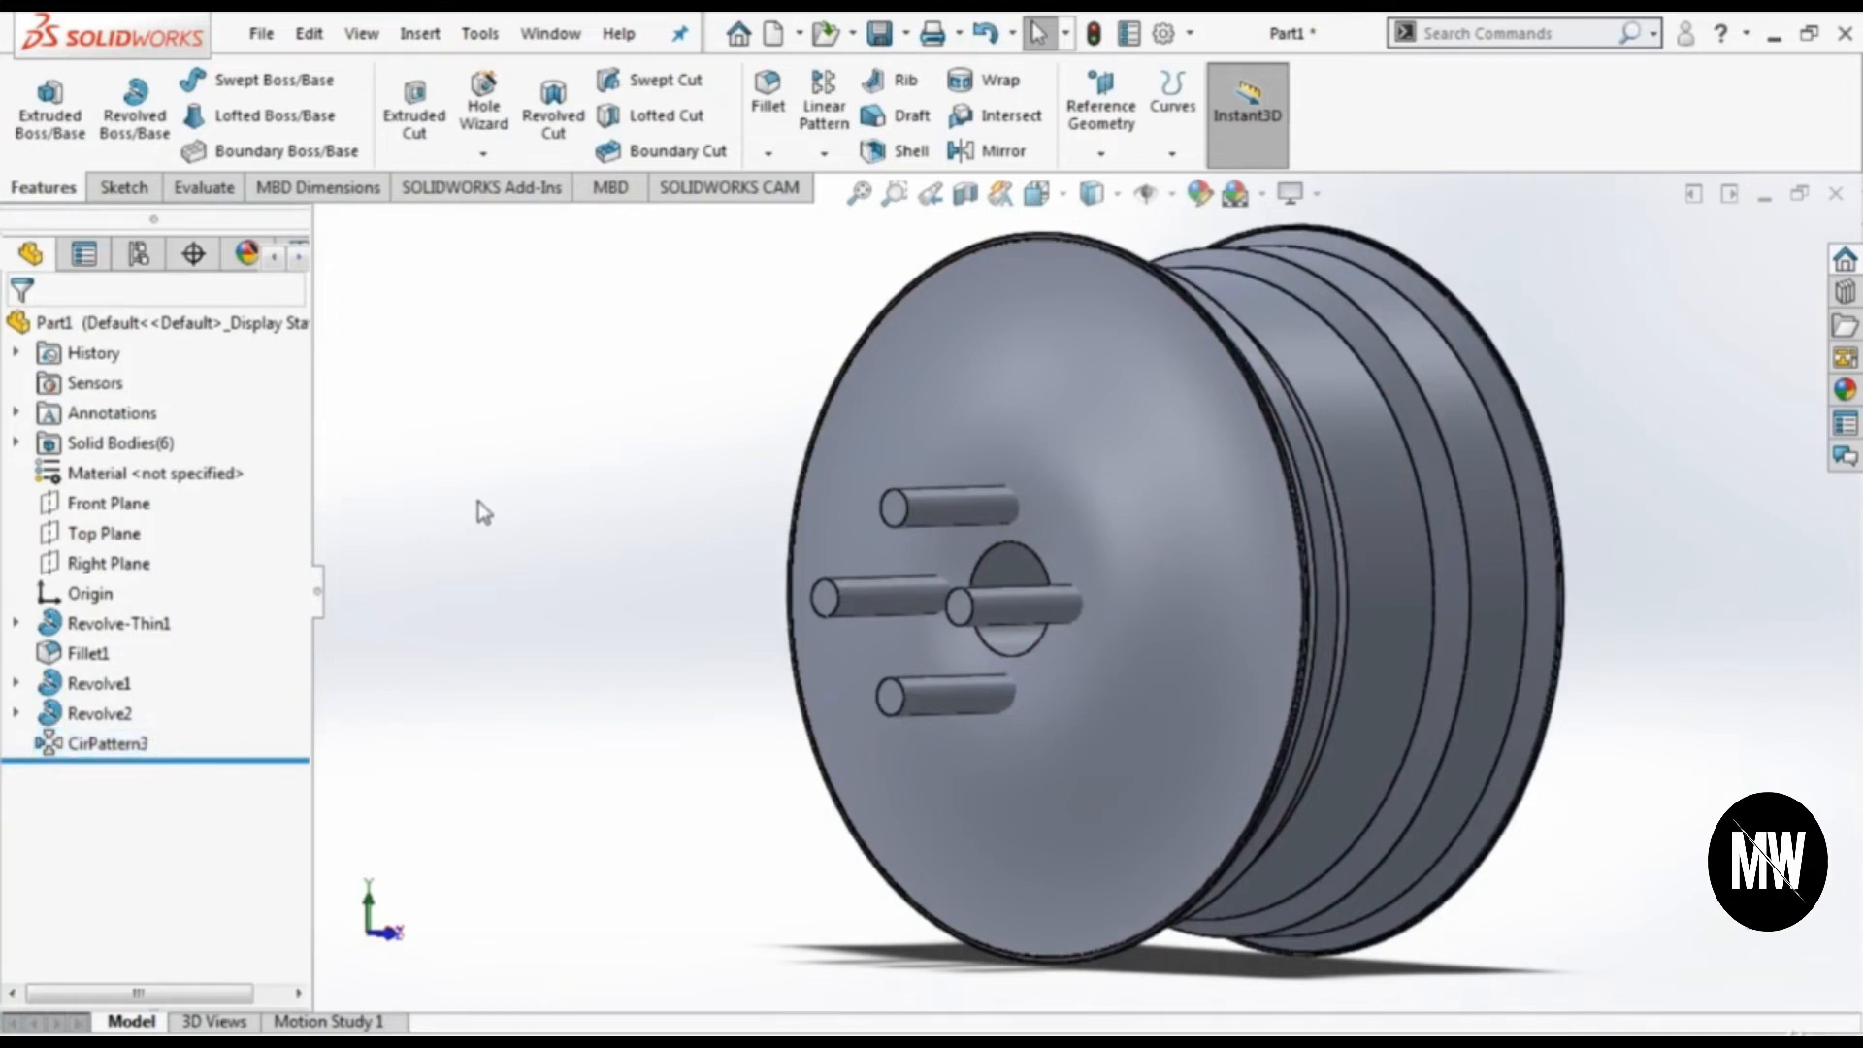
# Step: Combine the bodies with Subtract, using the wheel face as the main body and removing the four stepped pin bodies
pyautogui.click(417, 33)
pyautogui.moveTo(490, 165)
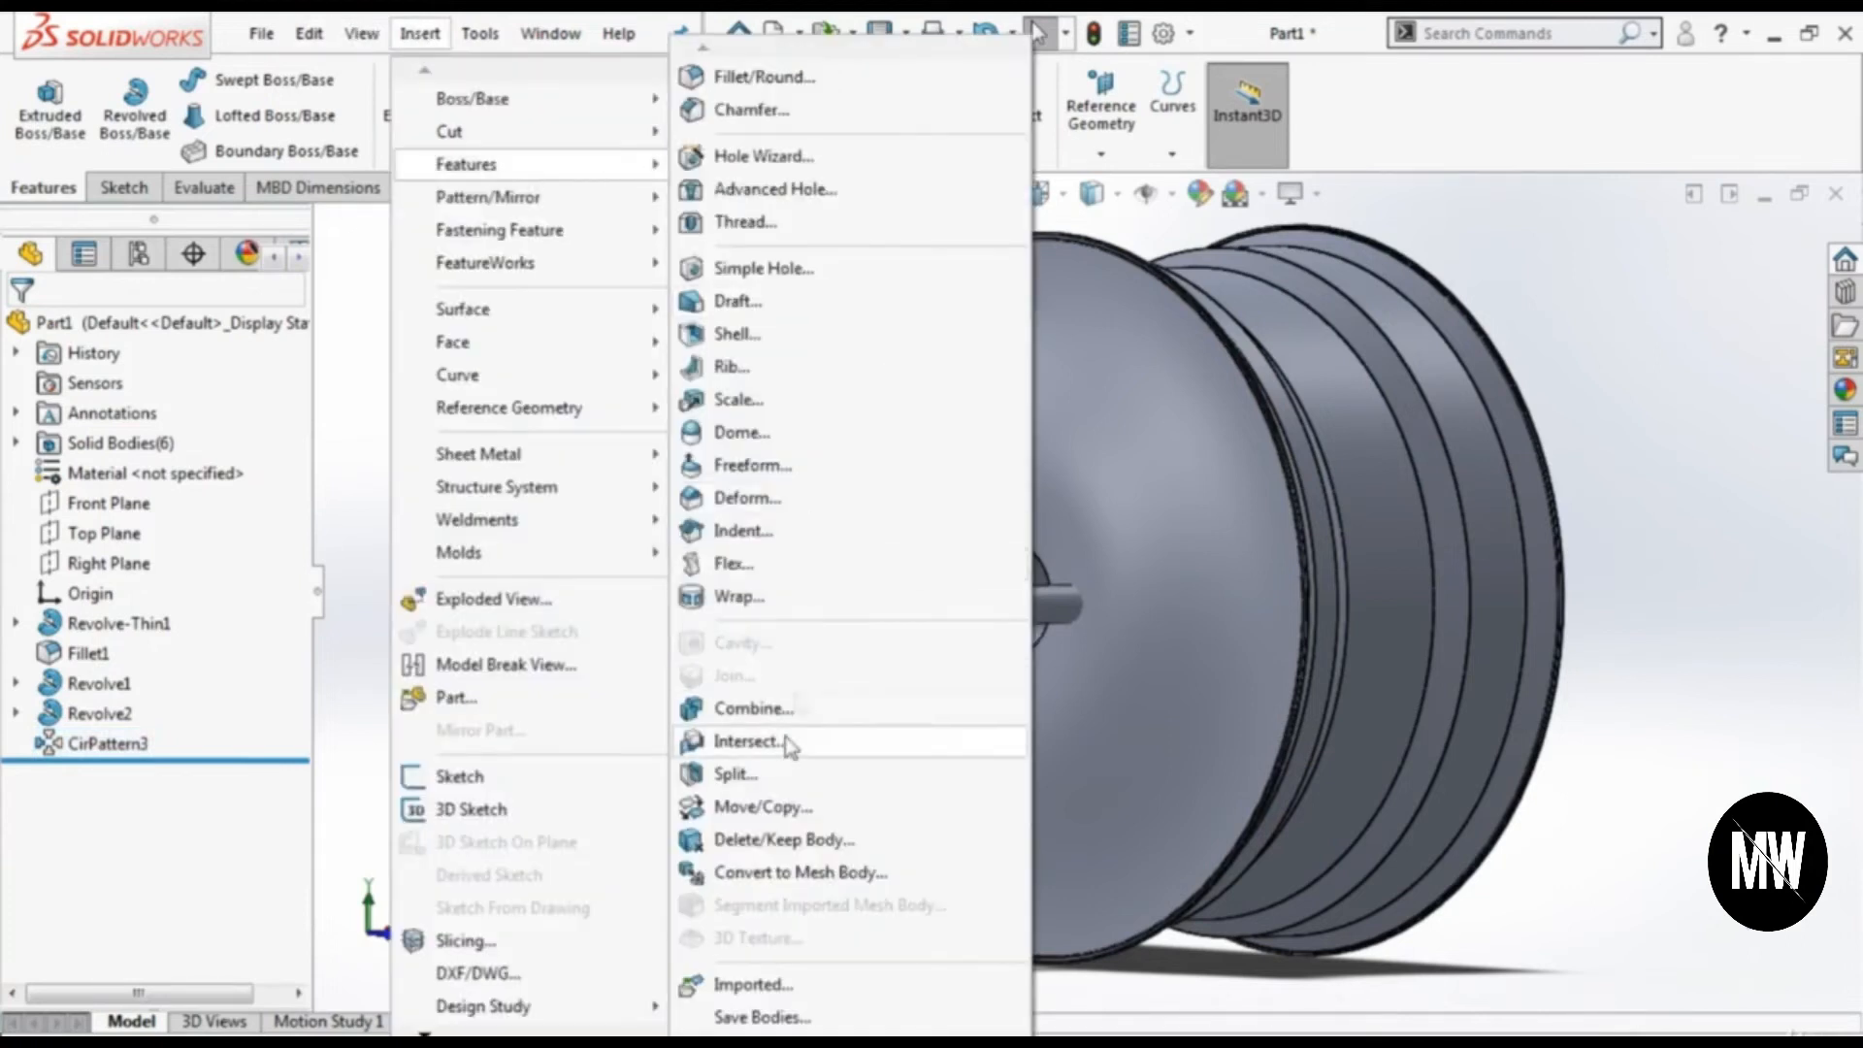
pyautogui.click(769, 710)
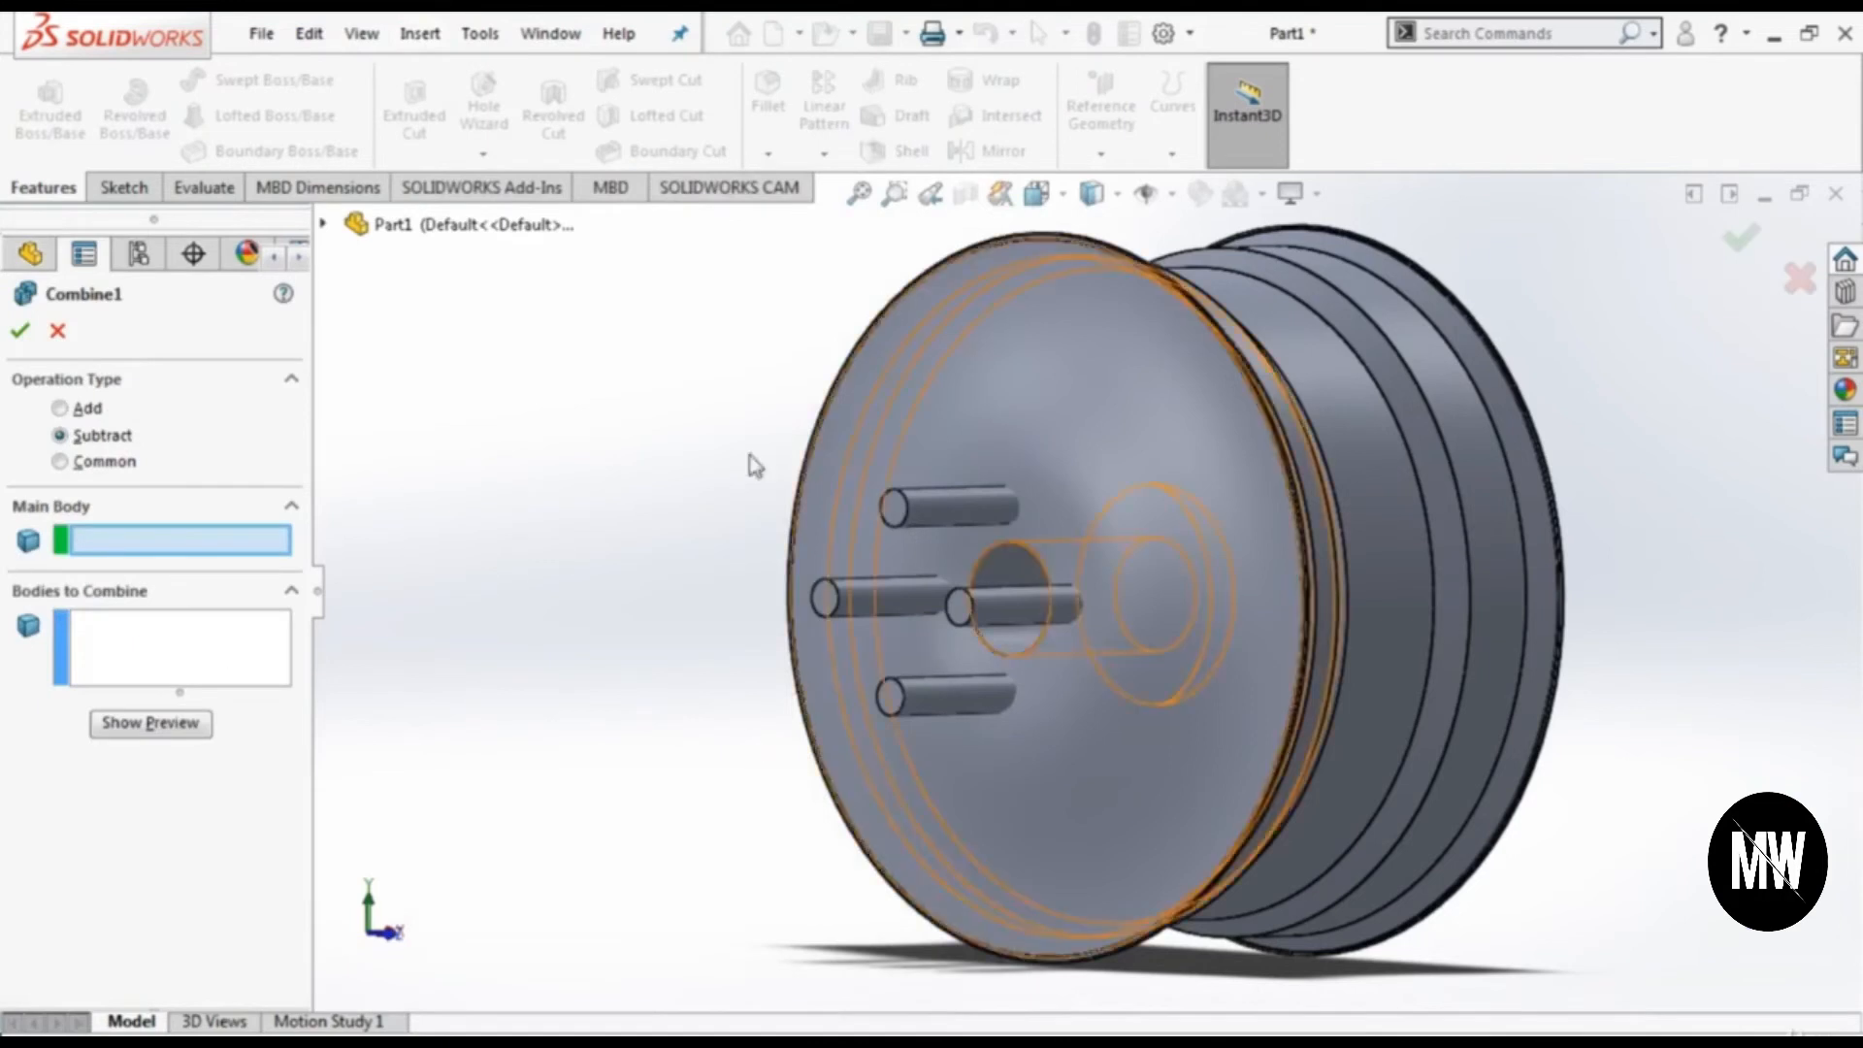
pyautogui.click(1097, 359)
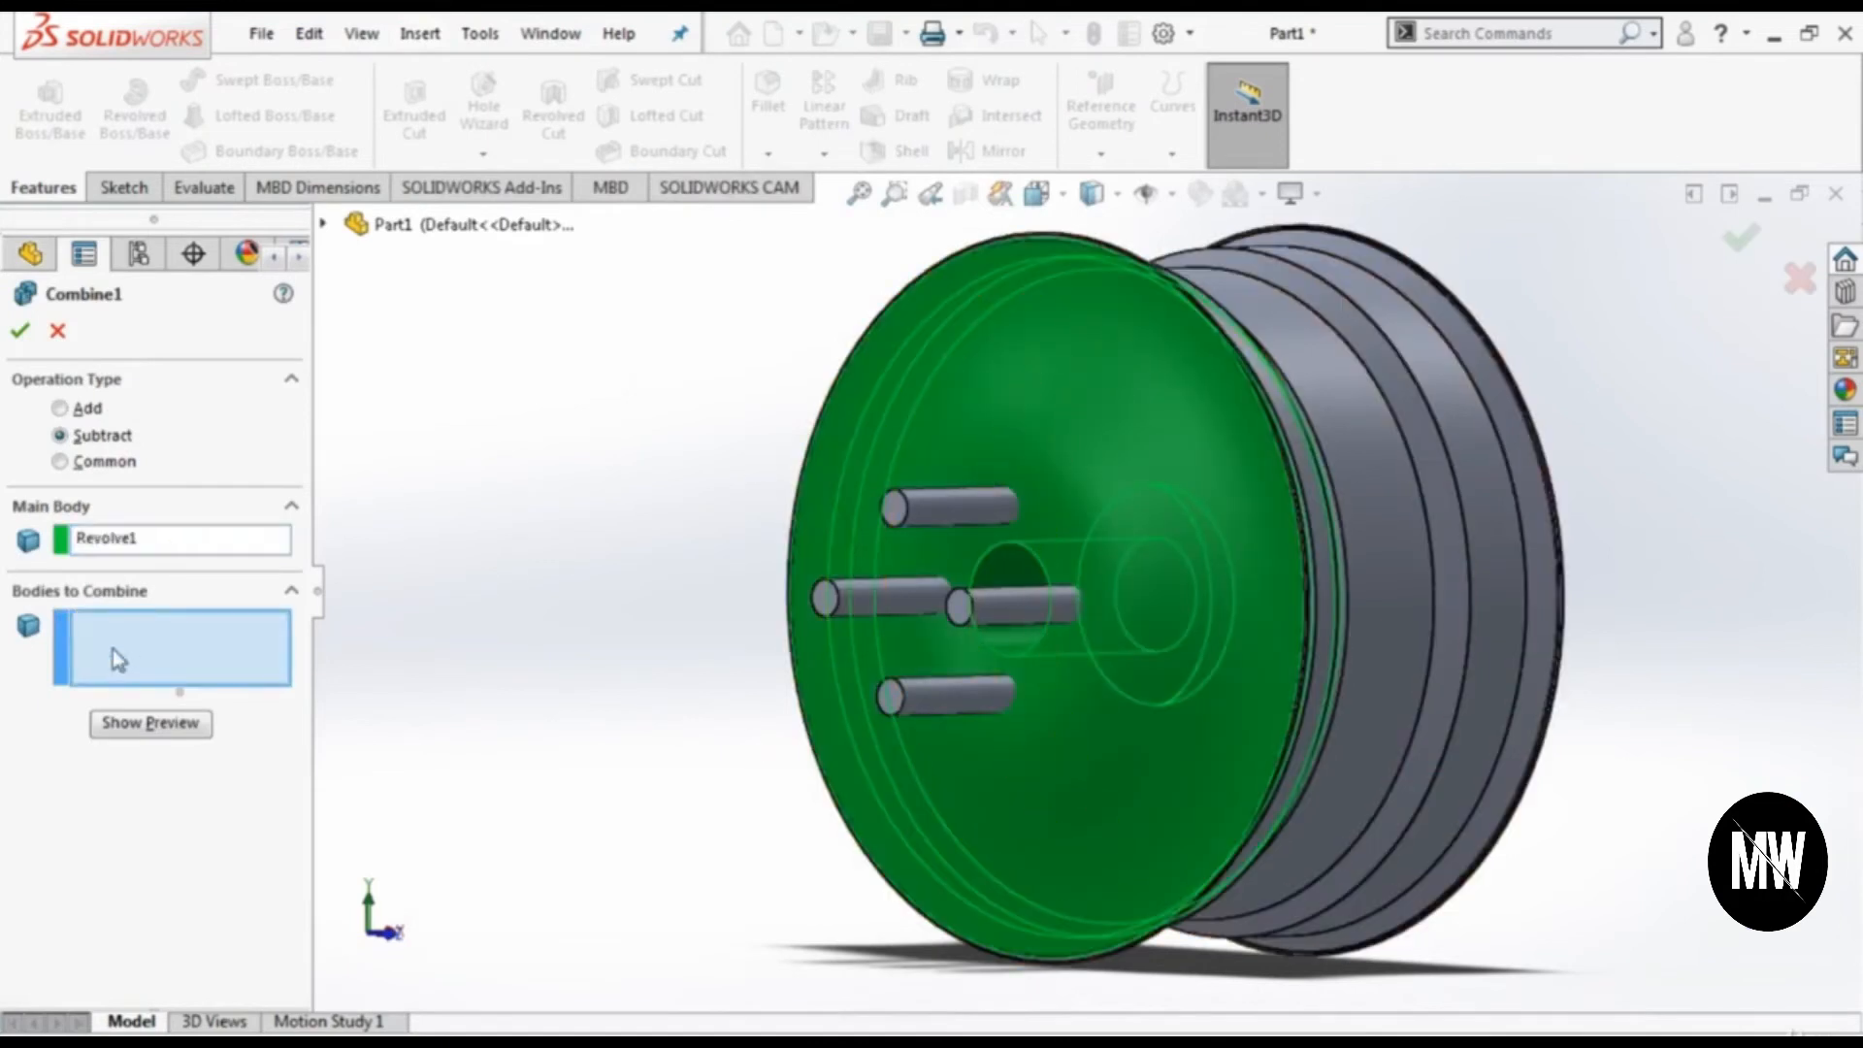
pyautogui.click(929, 496)
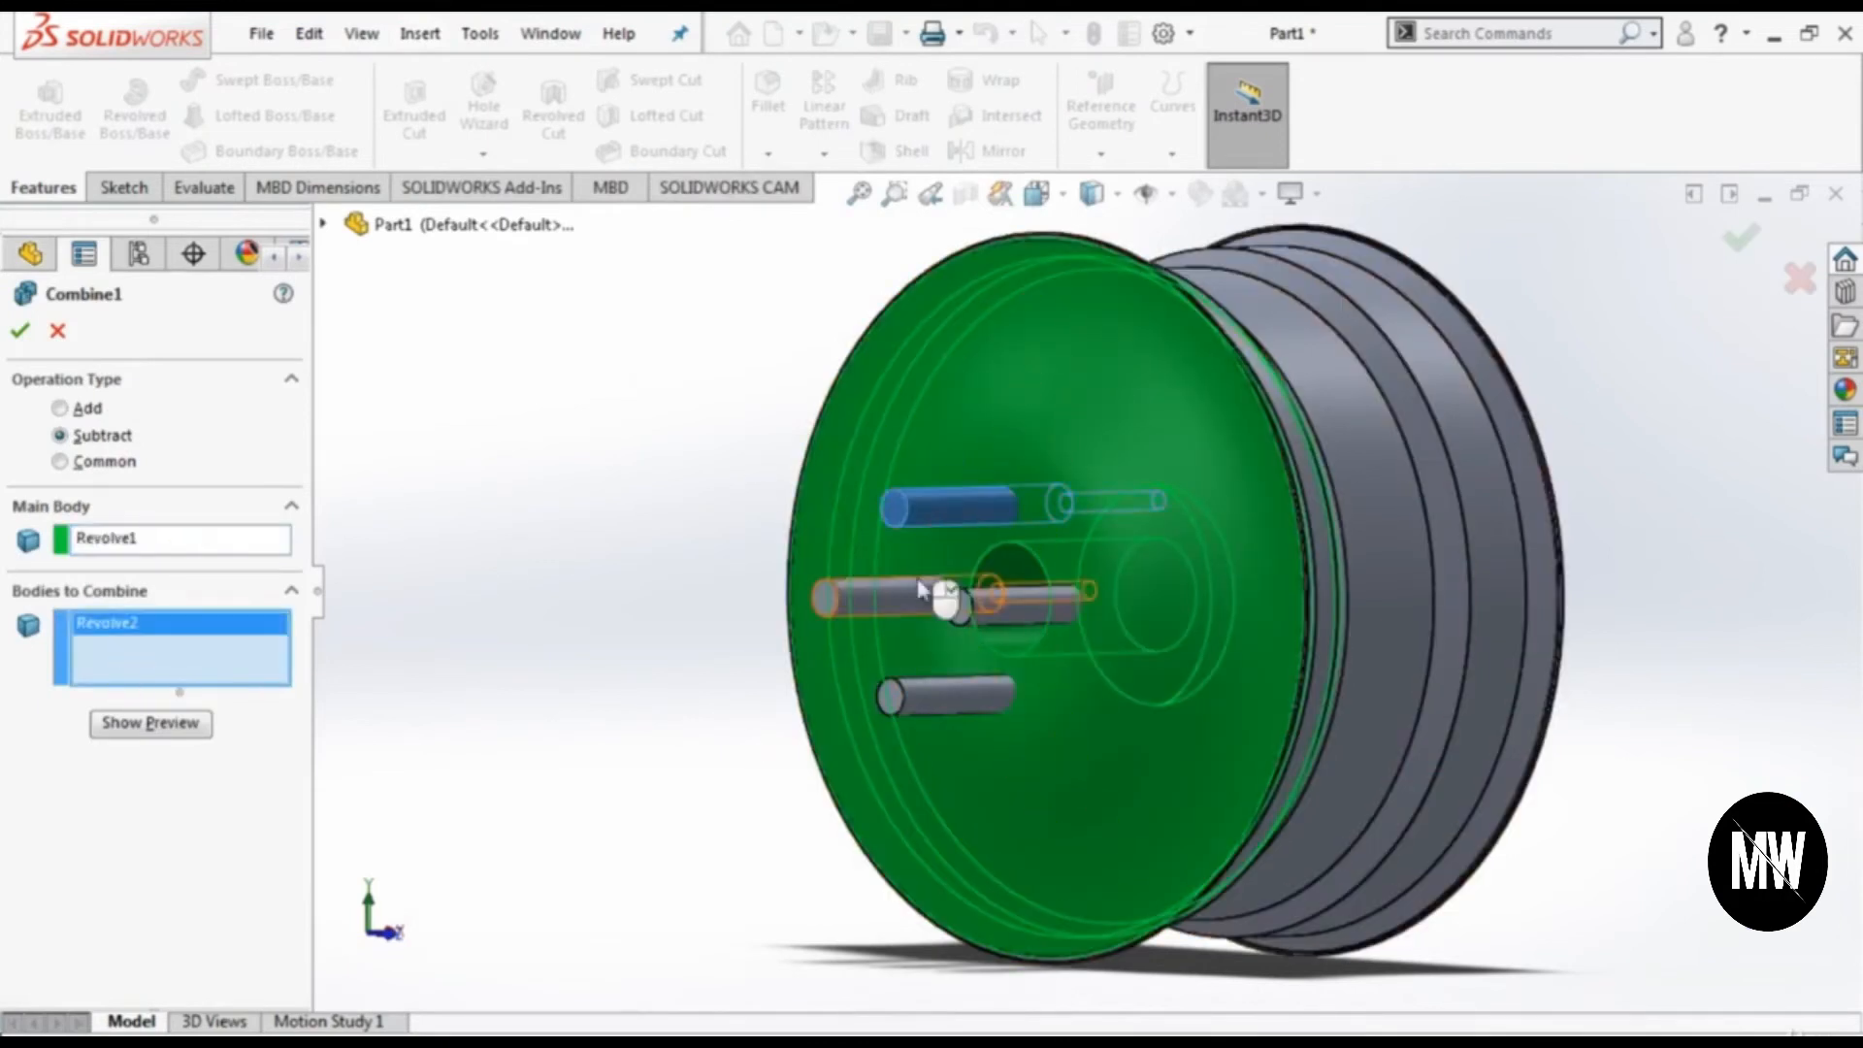
pyautogui.click(900, 588)
pyautogui.click(941, 699)
pyautogui.click(1014, 607)
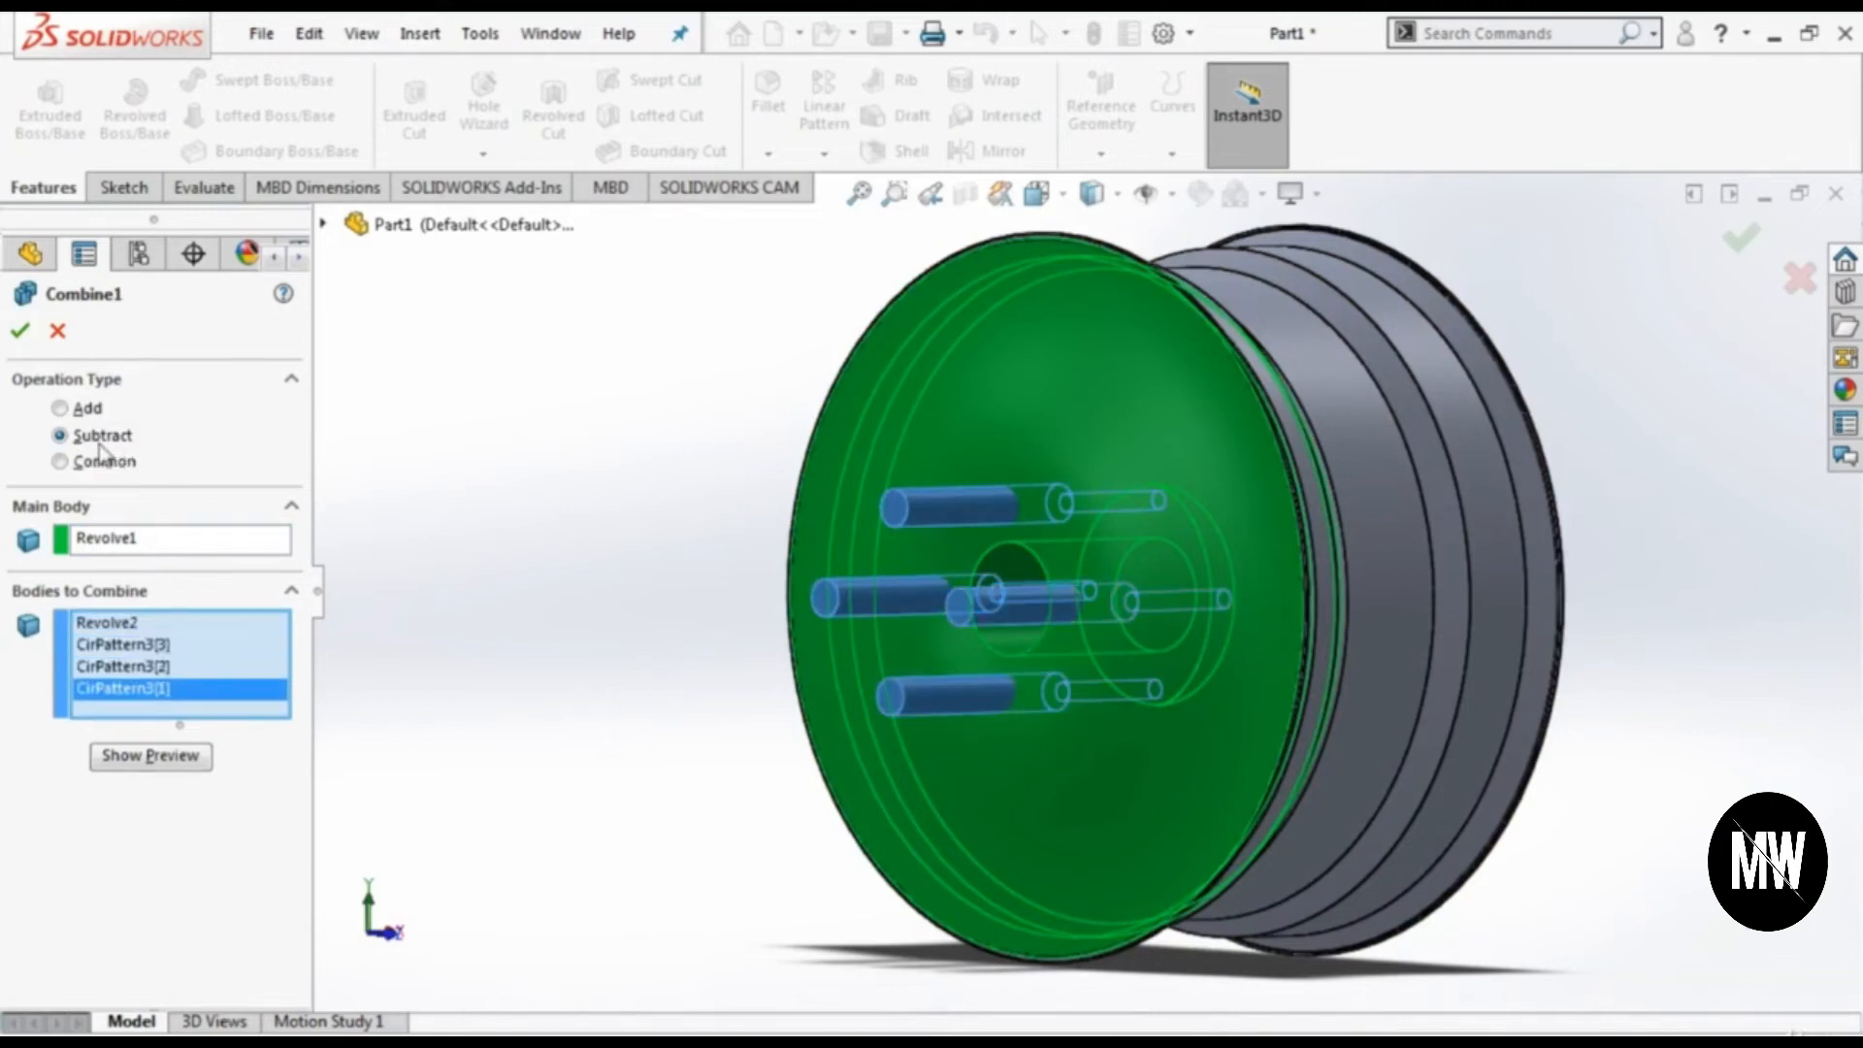
pyautogui.click(19, 333)
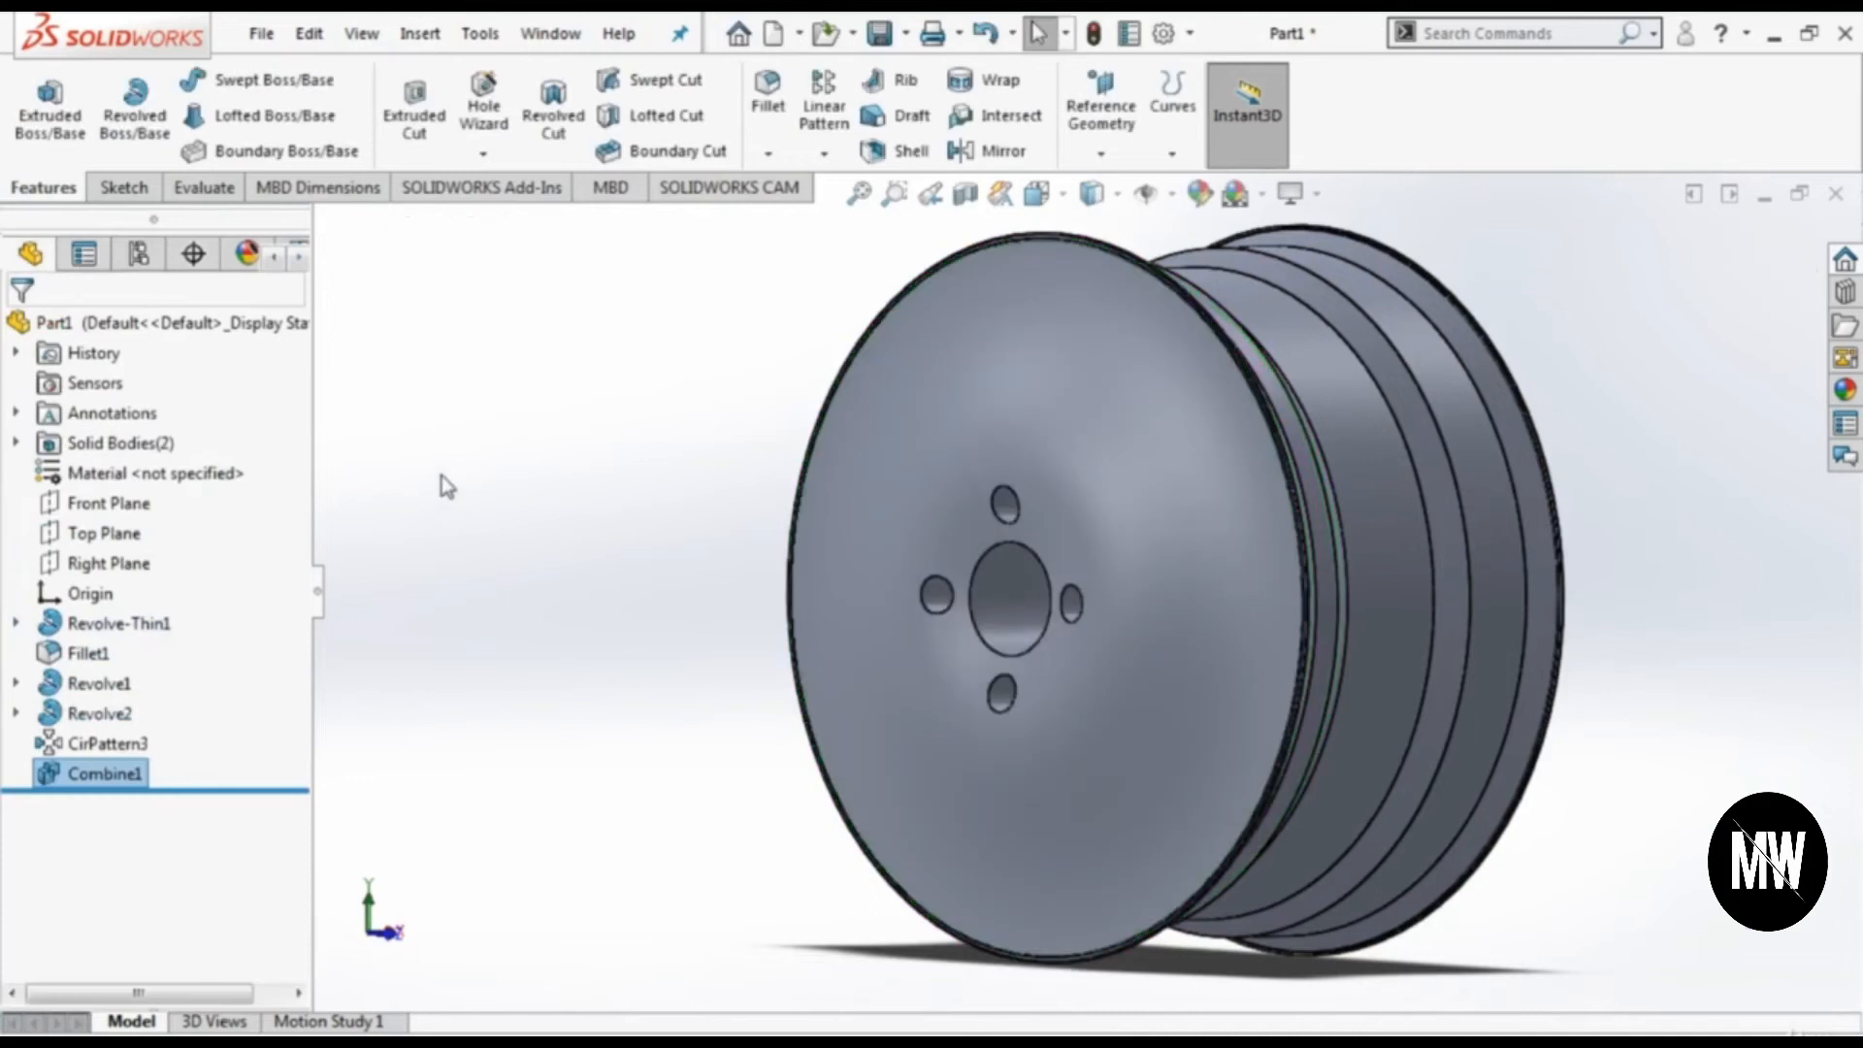
# Step: Start a reference plane with the flat annular face on the rim's open back edge as the first reference
pyautogui.moveTo(462, 566); pyautogui.dragTo(485, 610, button='middle')
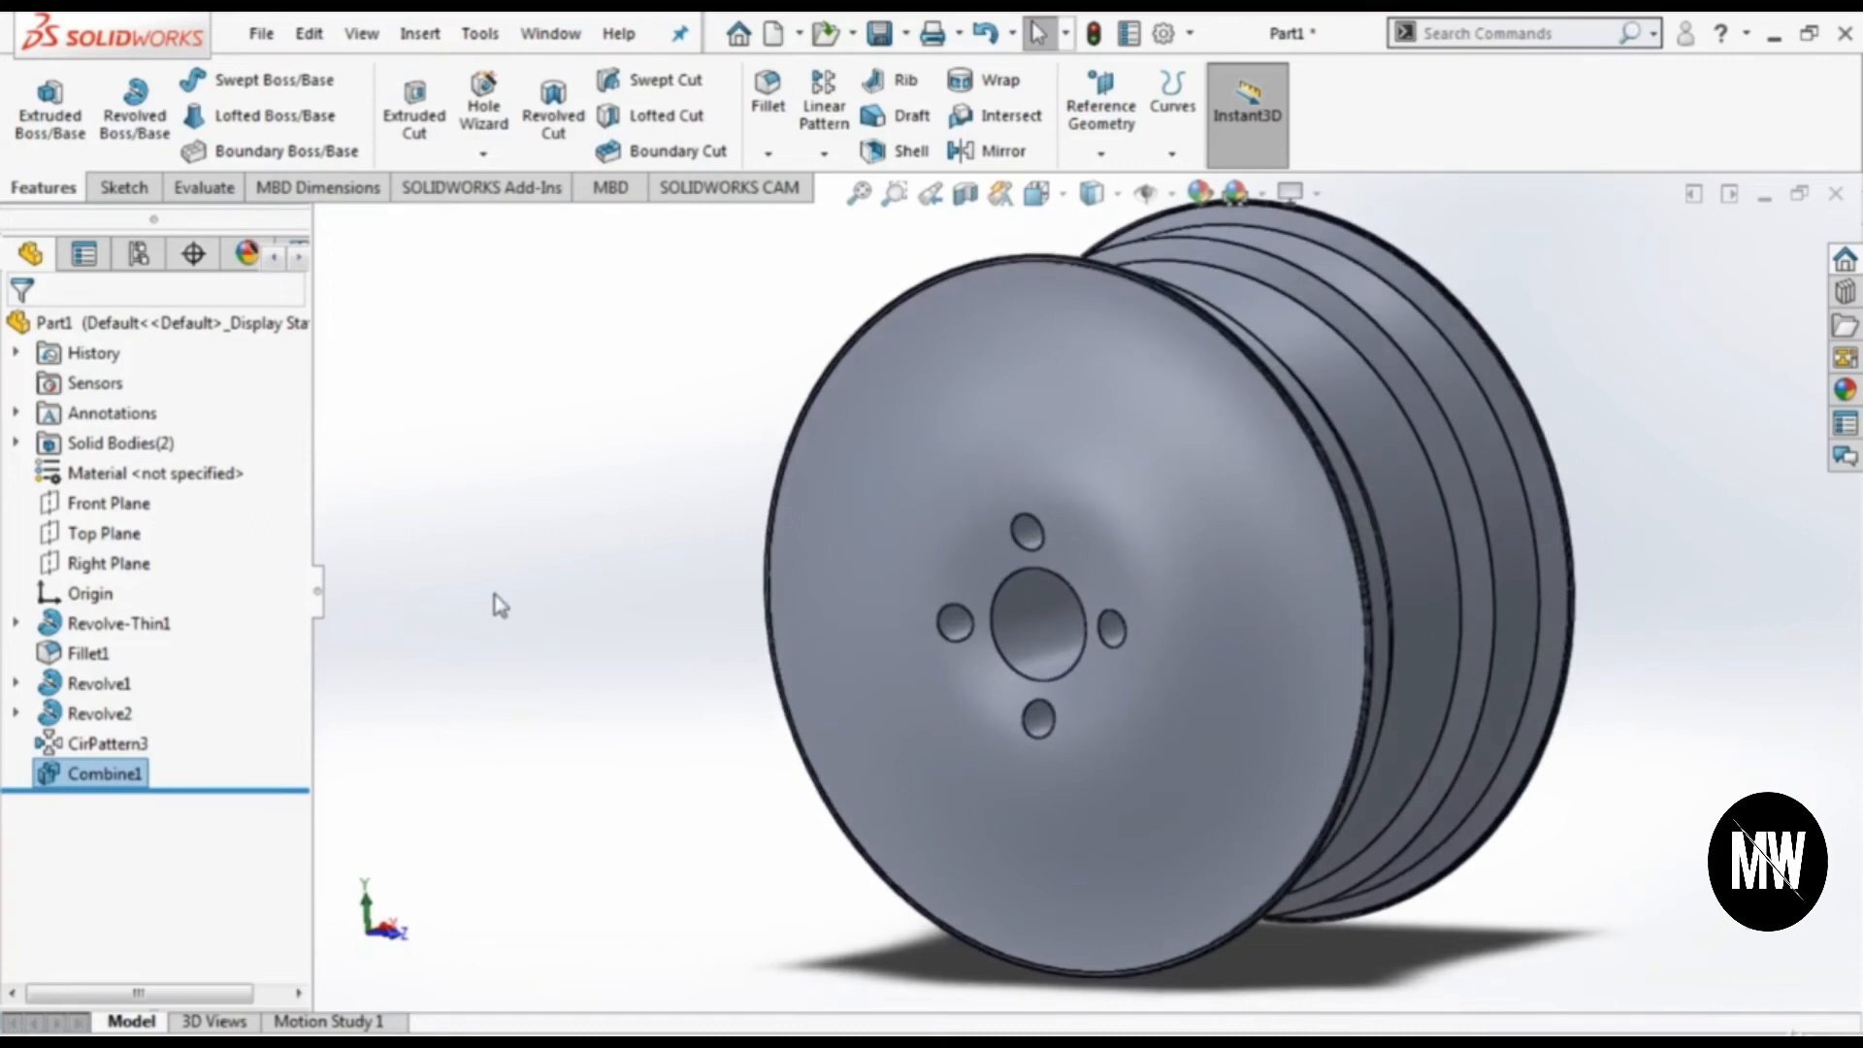
pyautogui.scroll(2, 495, 604)
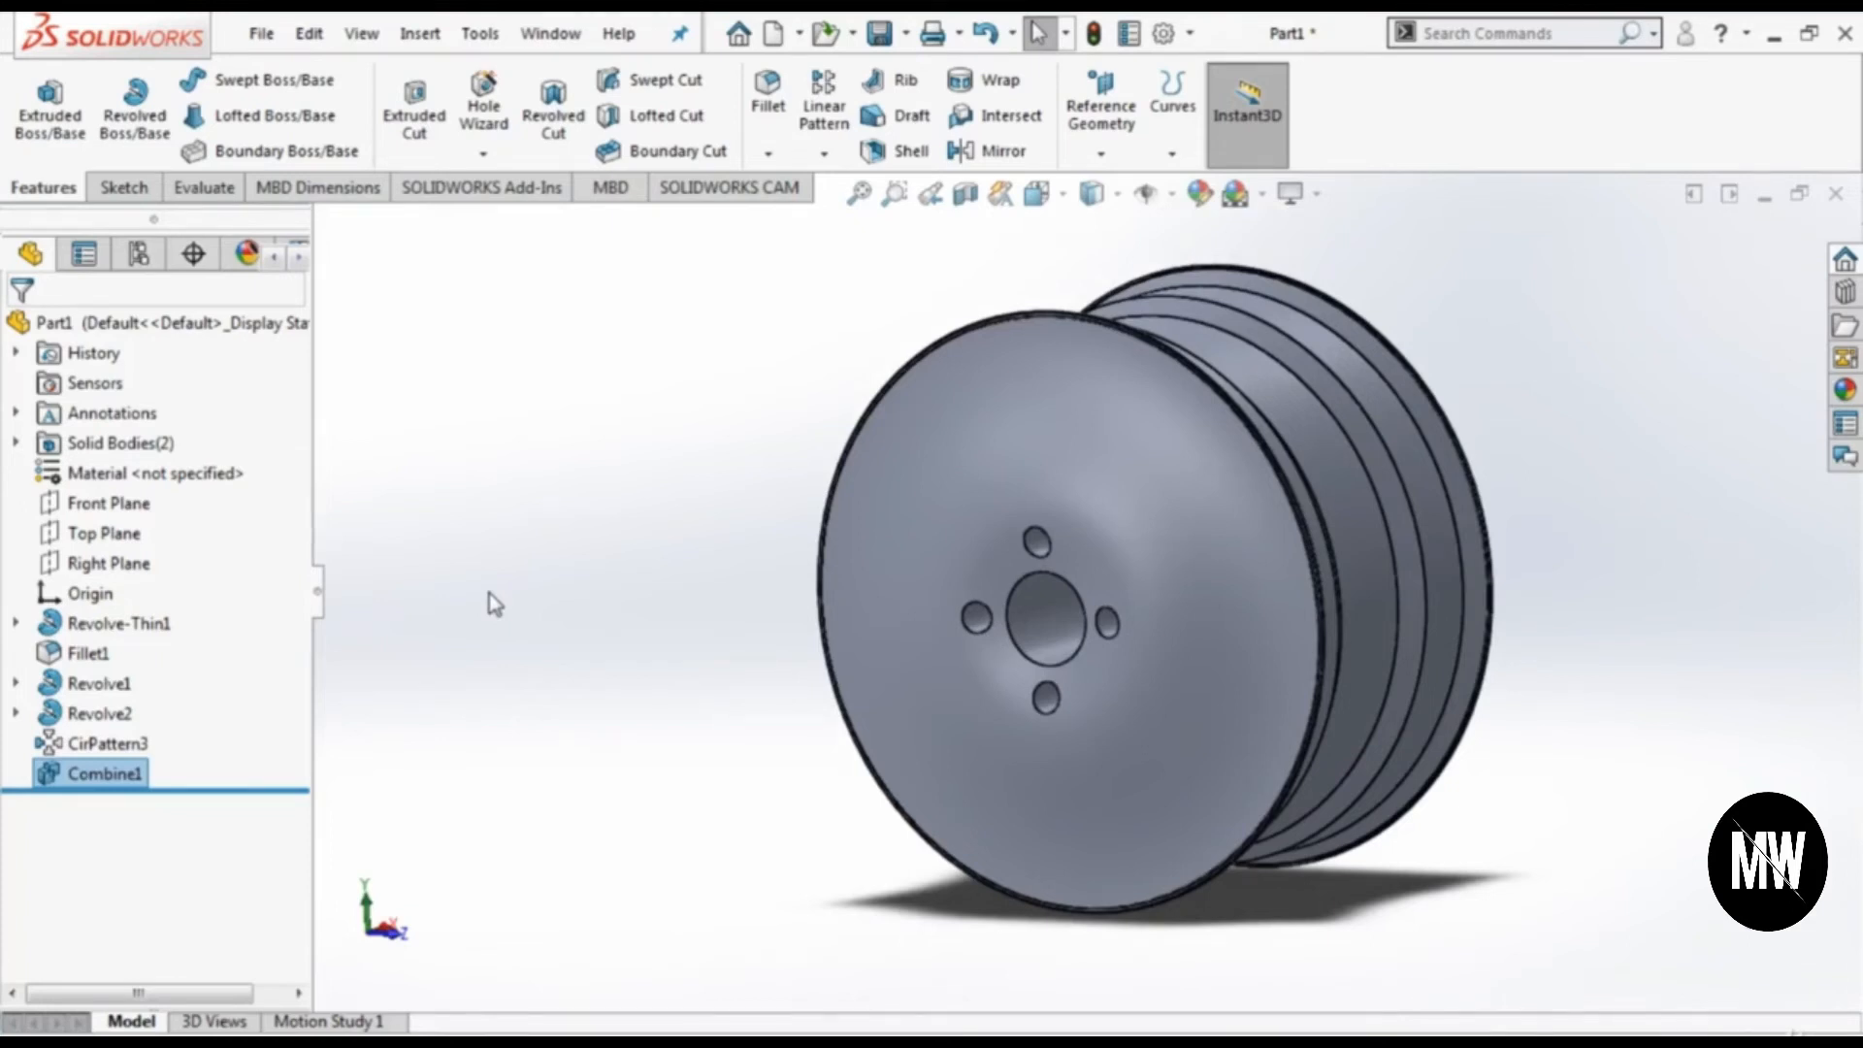
pyautogui.moveTo(490, 593); pyautogui.dragTo(915, 425, button='middle')
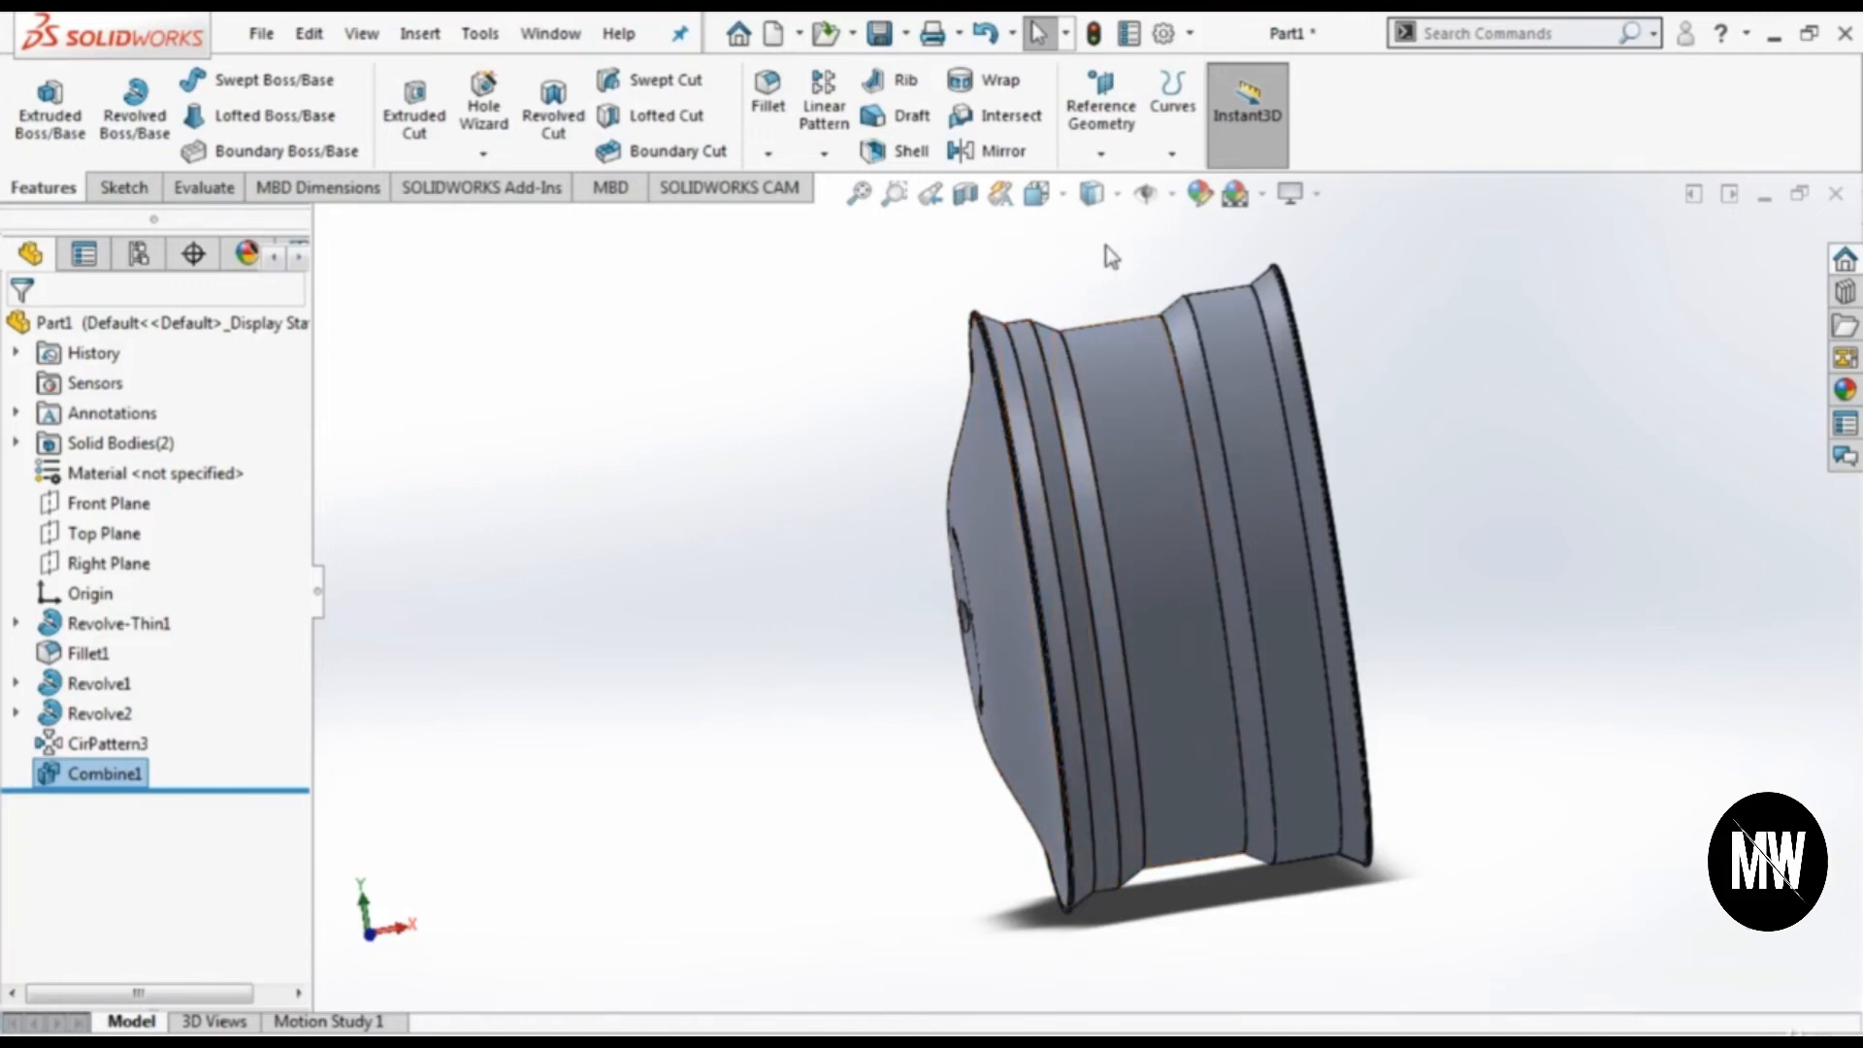
pyautogui.click(1101, 112)
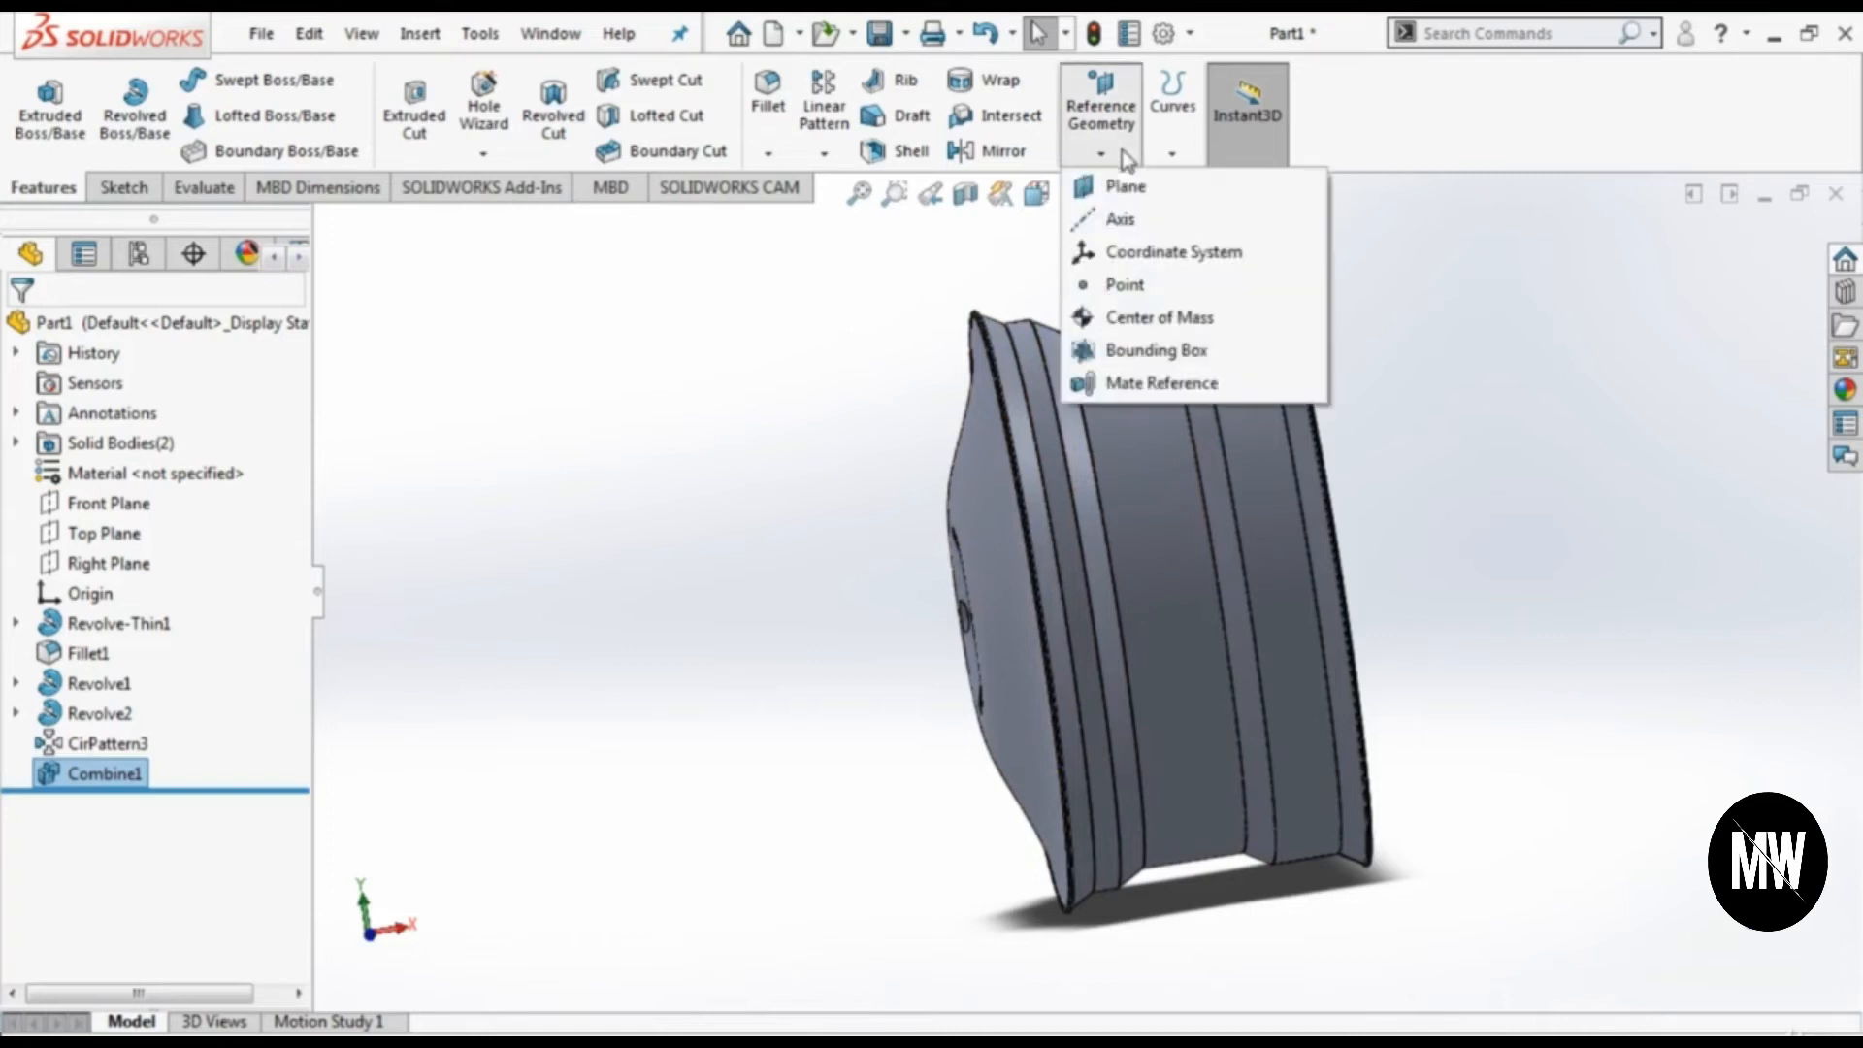
pyautogui.click(1134, 185)
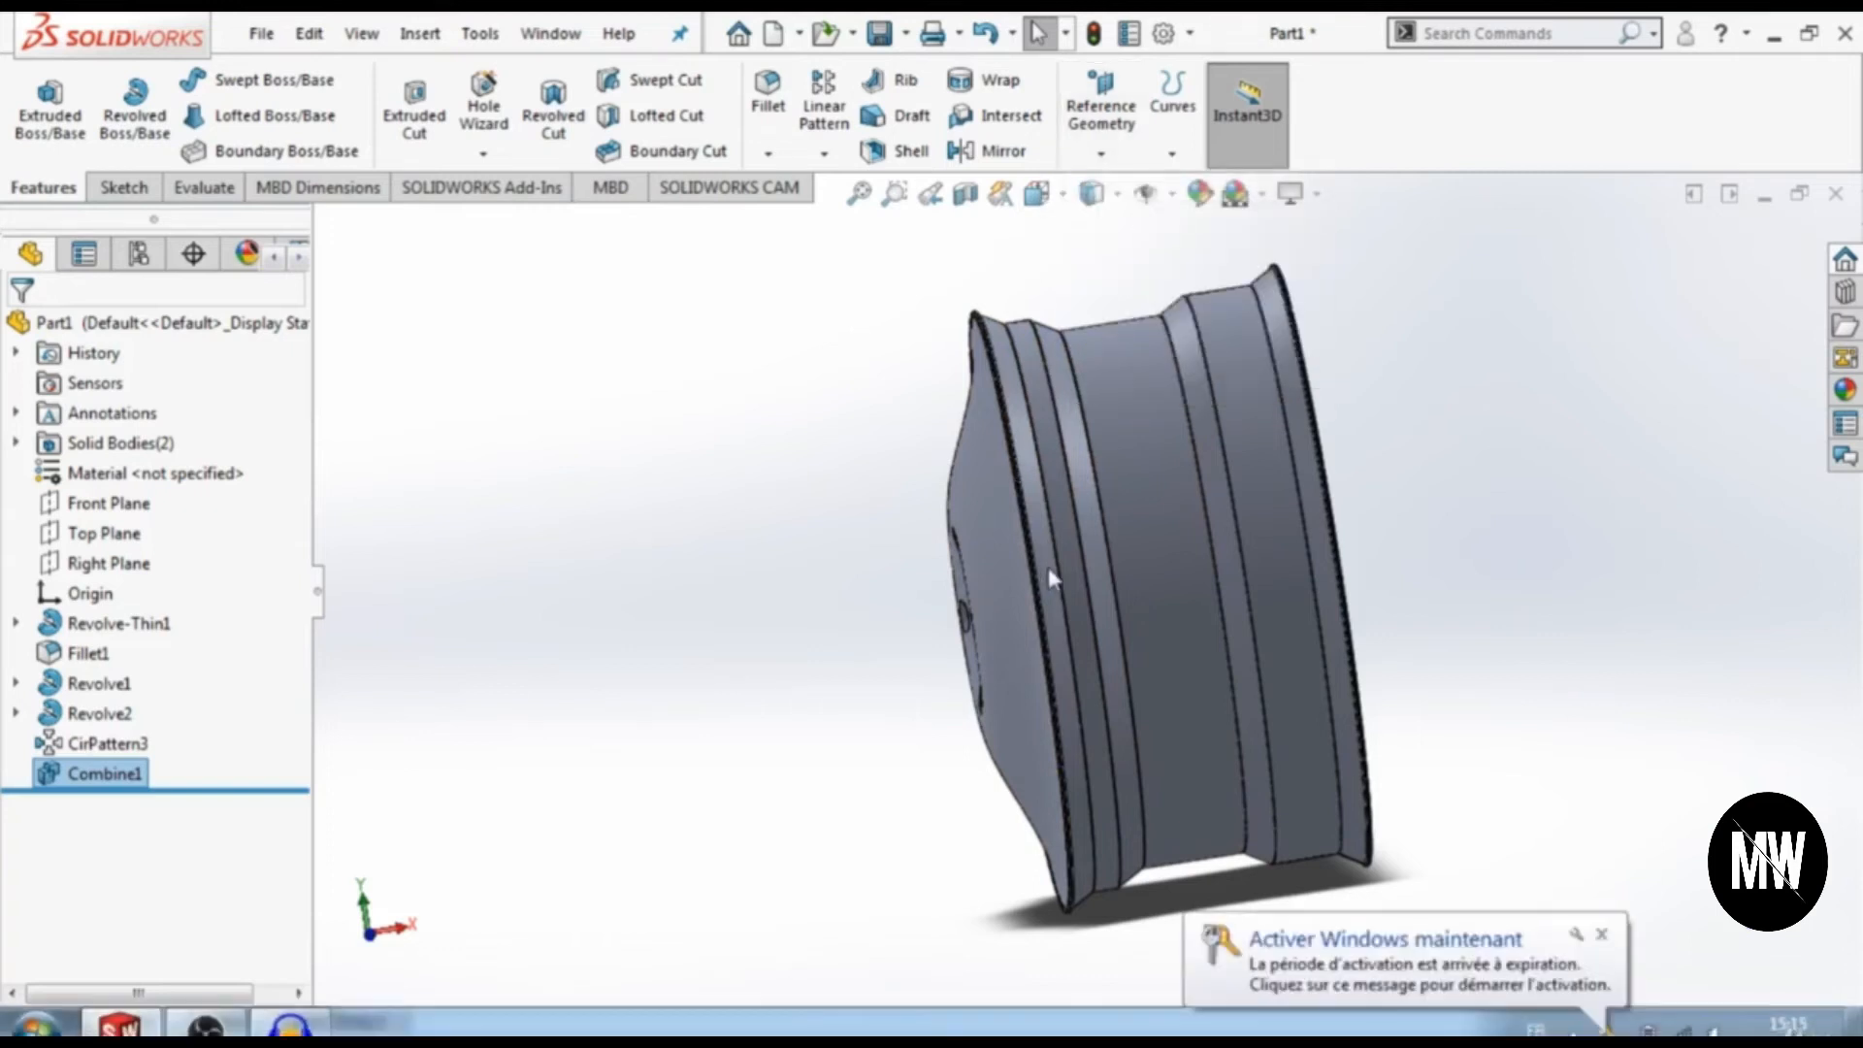
pyautogui.click(1603, 935)
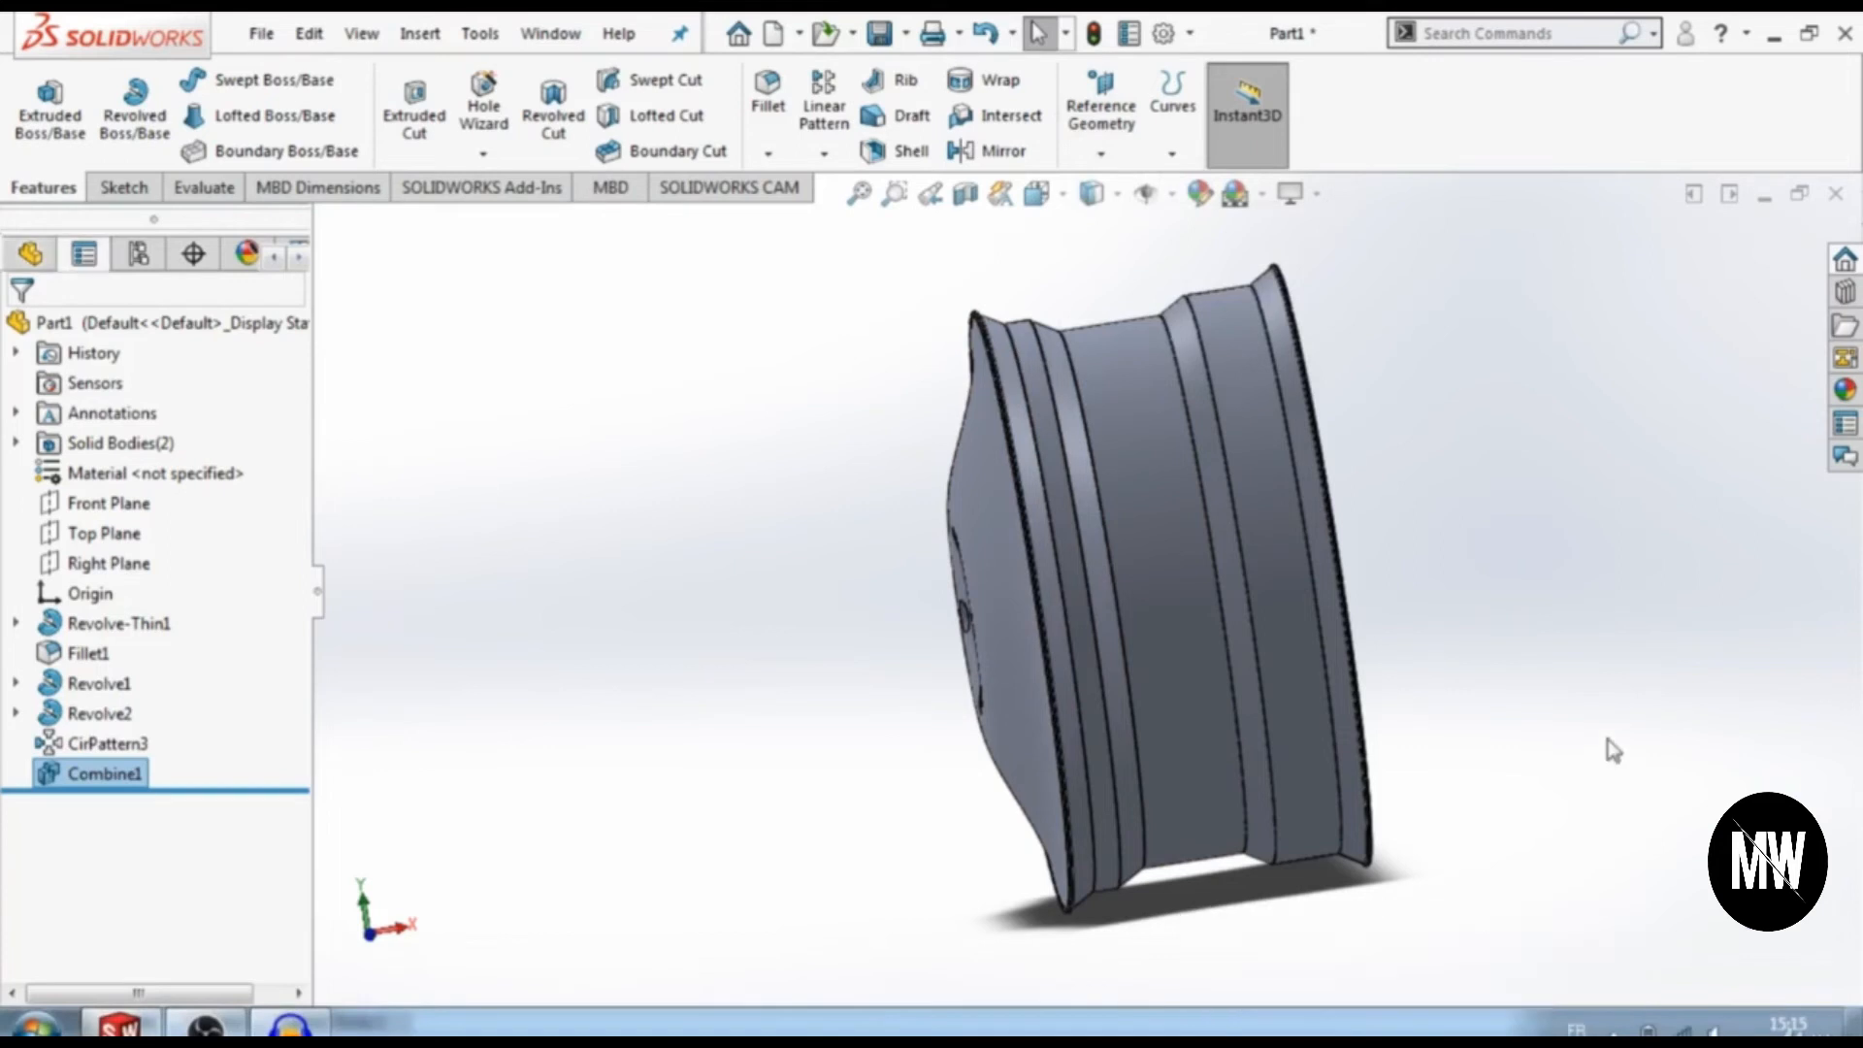
pyautogui.scroll(-10, 1277, 433)
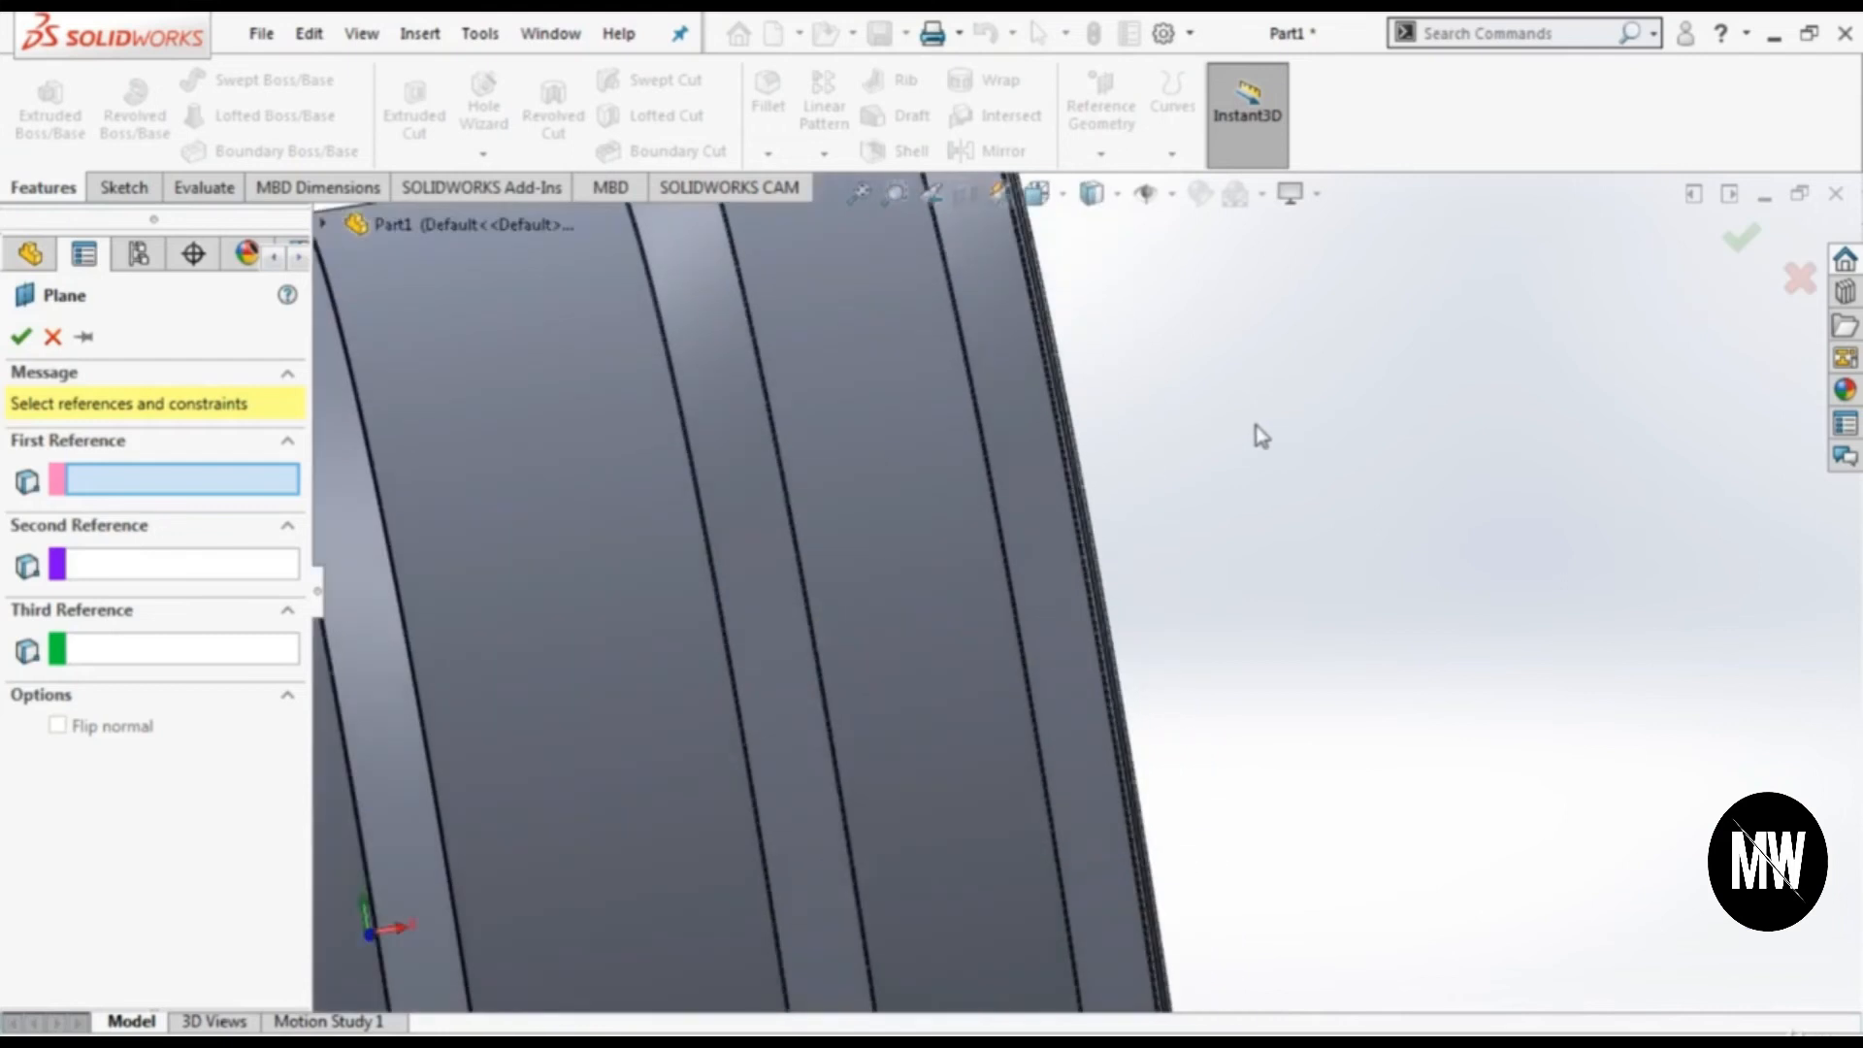
pyautogui.moveTo(1255, 425); pyautogui.dragTo(1173, 386, button='middle')
pyautogui.scroll(-4, 1146, 350)
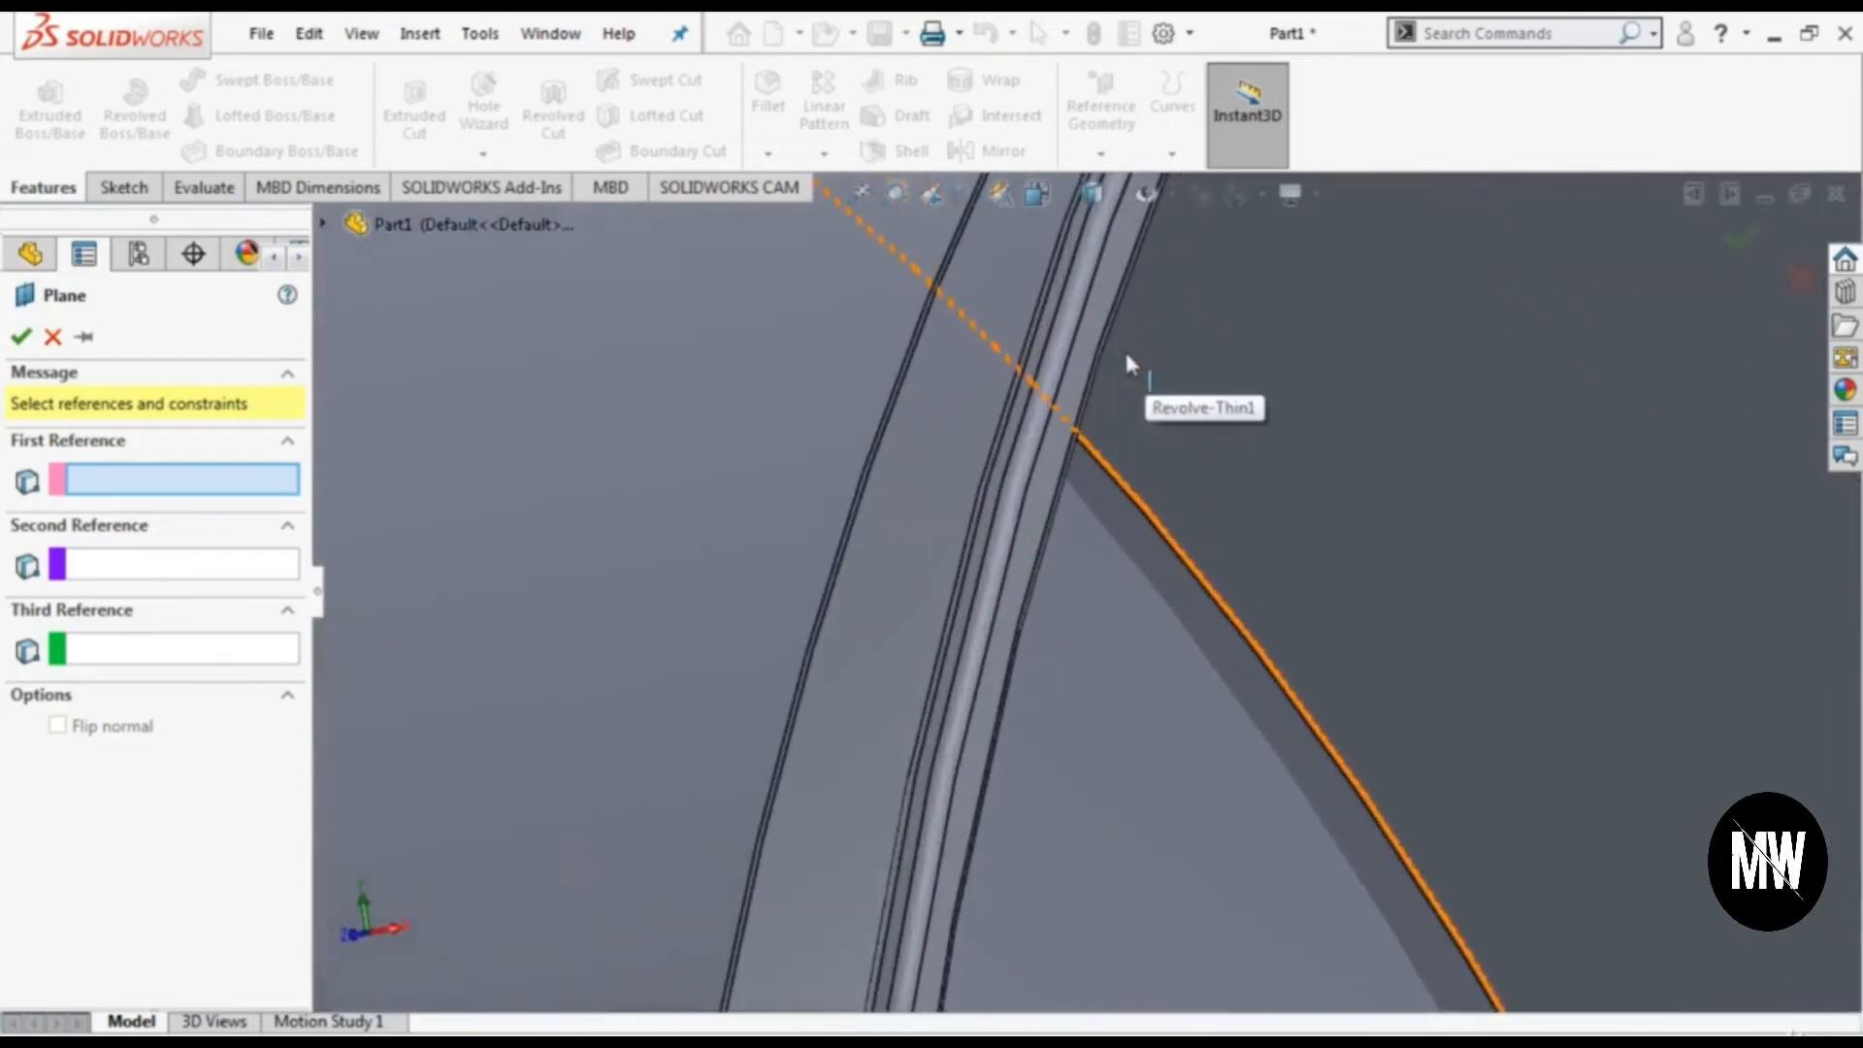
pyautogui.click(1115, 682)
pyautogui.scroll(5, 1115, 682)
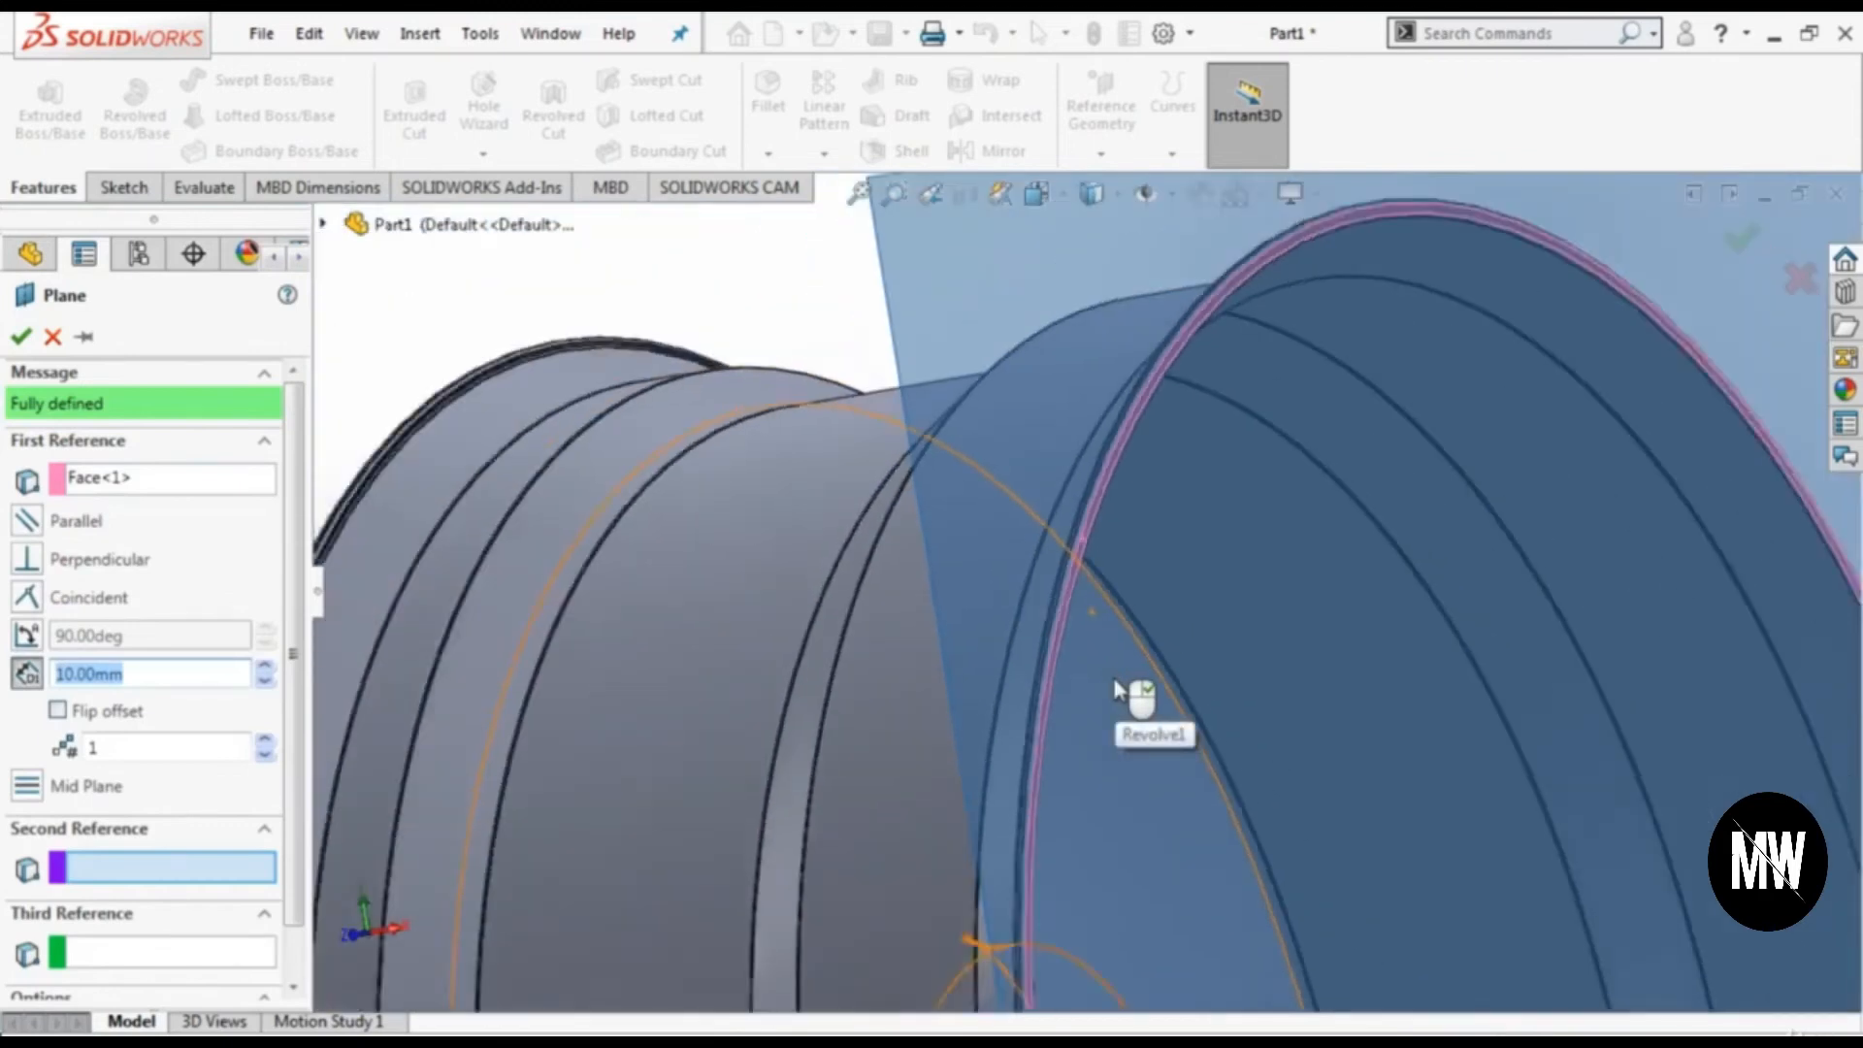
# Step: Add the narrow annular face on the wheel's front edge as the second reference and accept the mid plane
pyautogui.scroll(3, 1116, 682)
pyautogui.moveTo(522, 765); pyautogui.dragTo(603, 761, button='middle')
pyautogui.scroll(-5, 544, 698)
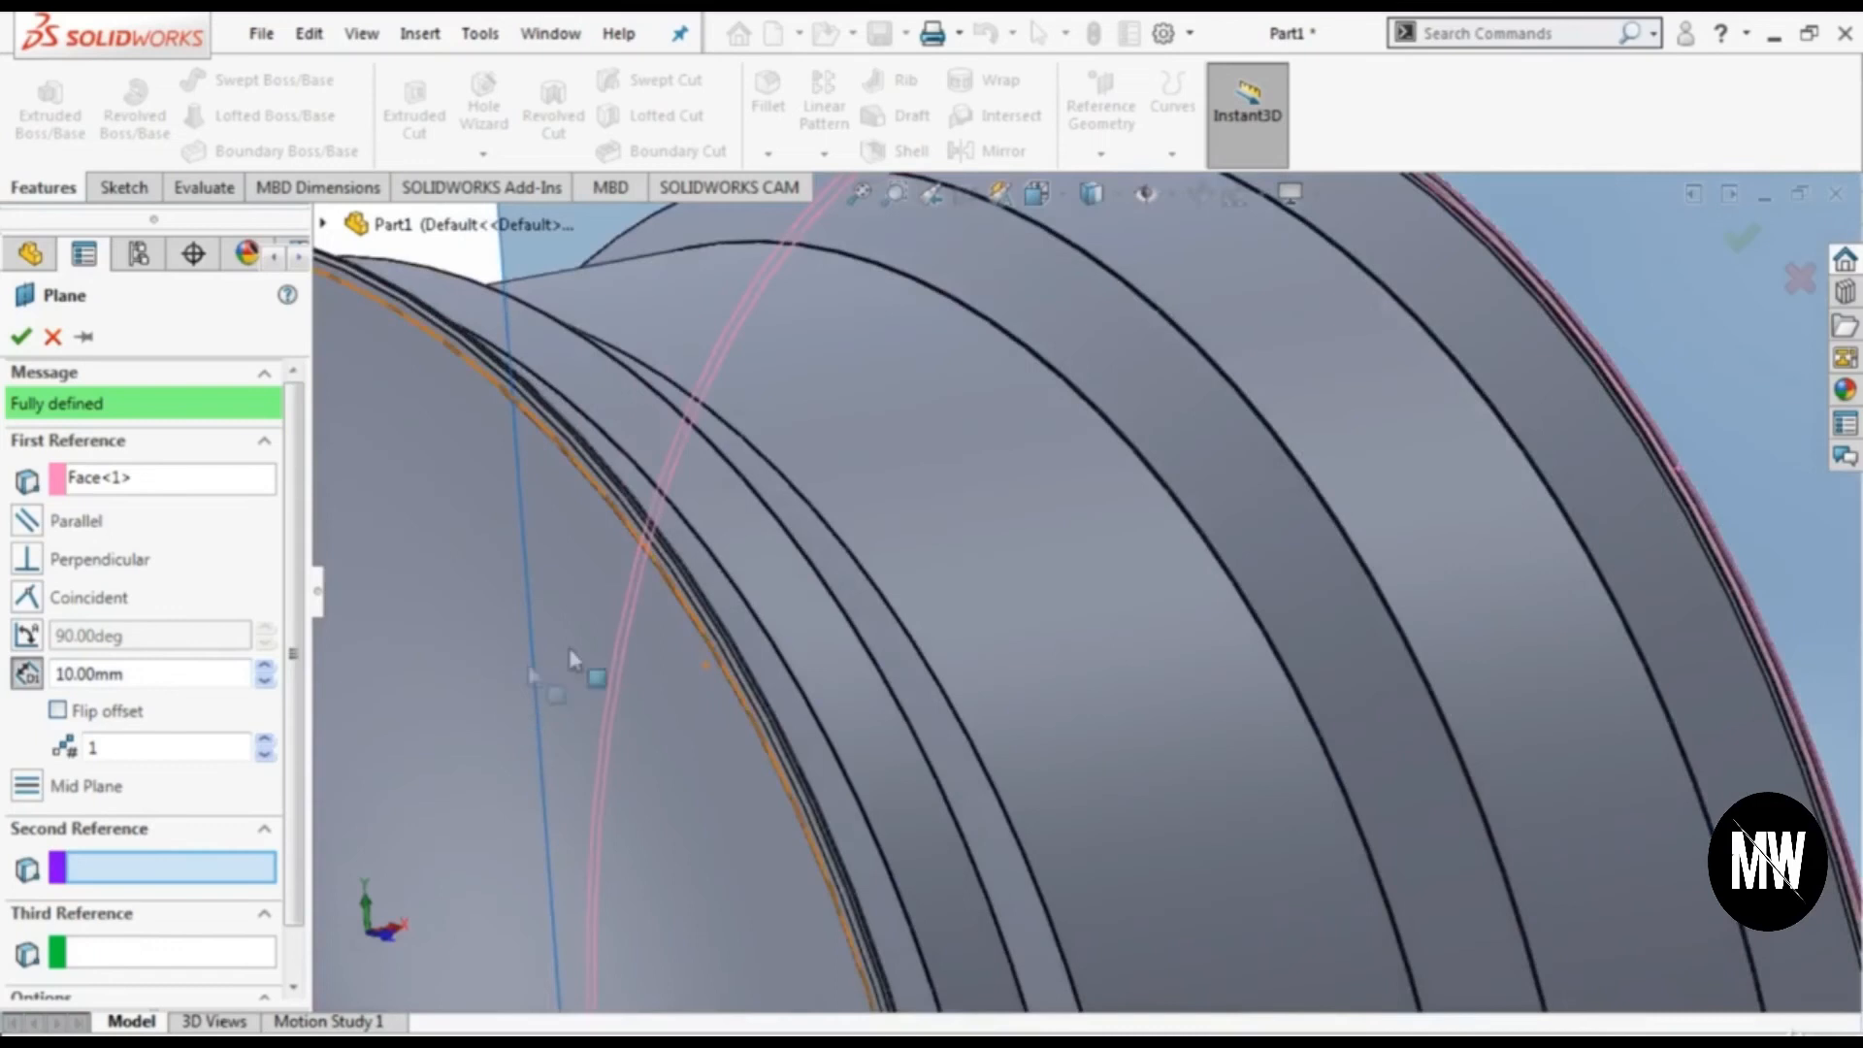
pyautogui.scroll(-5, 861, 528)
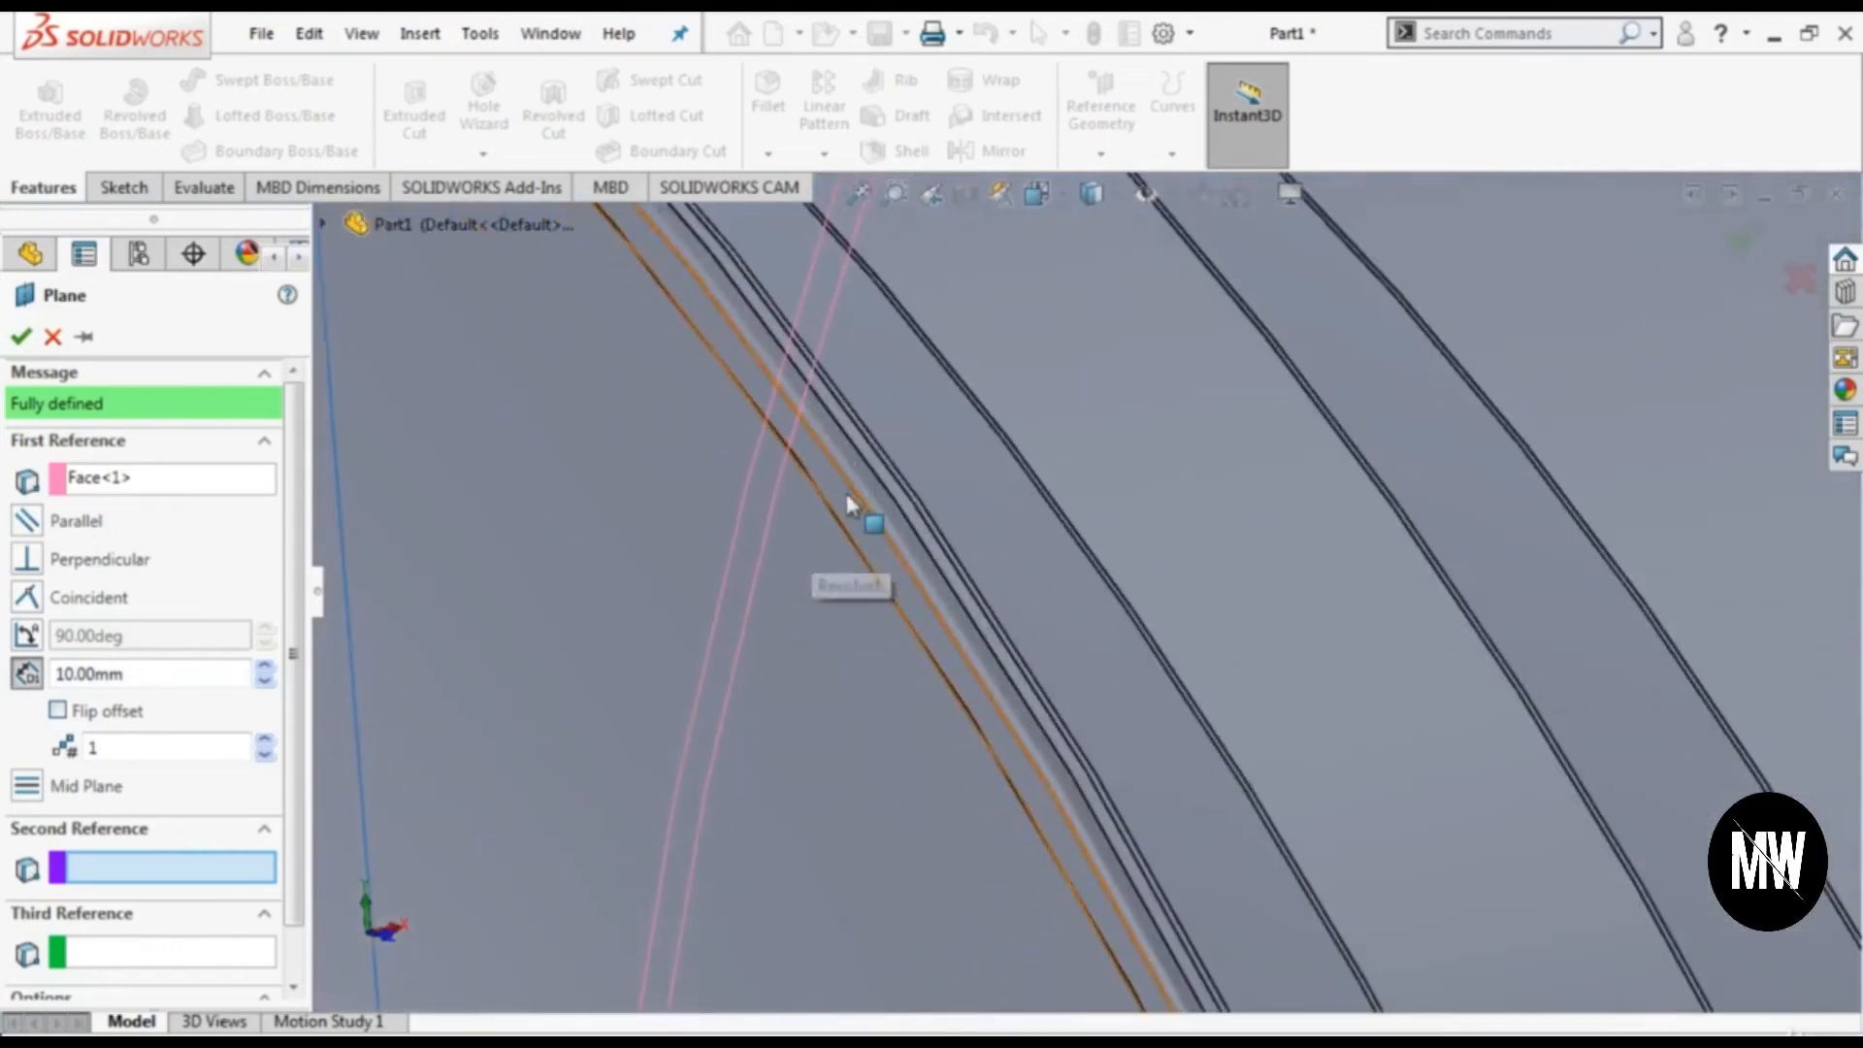
pyautogui.click(847, 497)
pyautogui.scroll(3, 1291, 694)
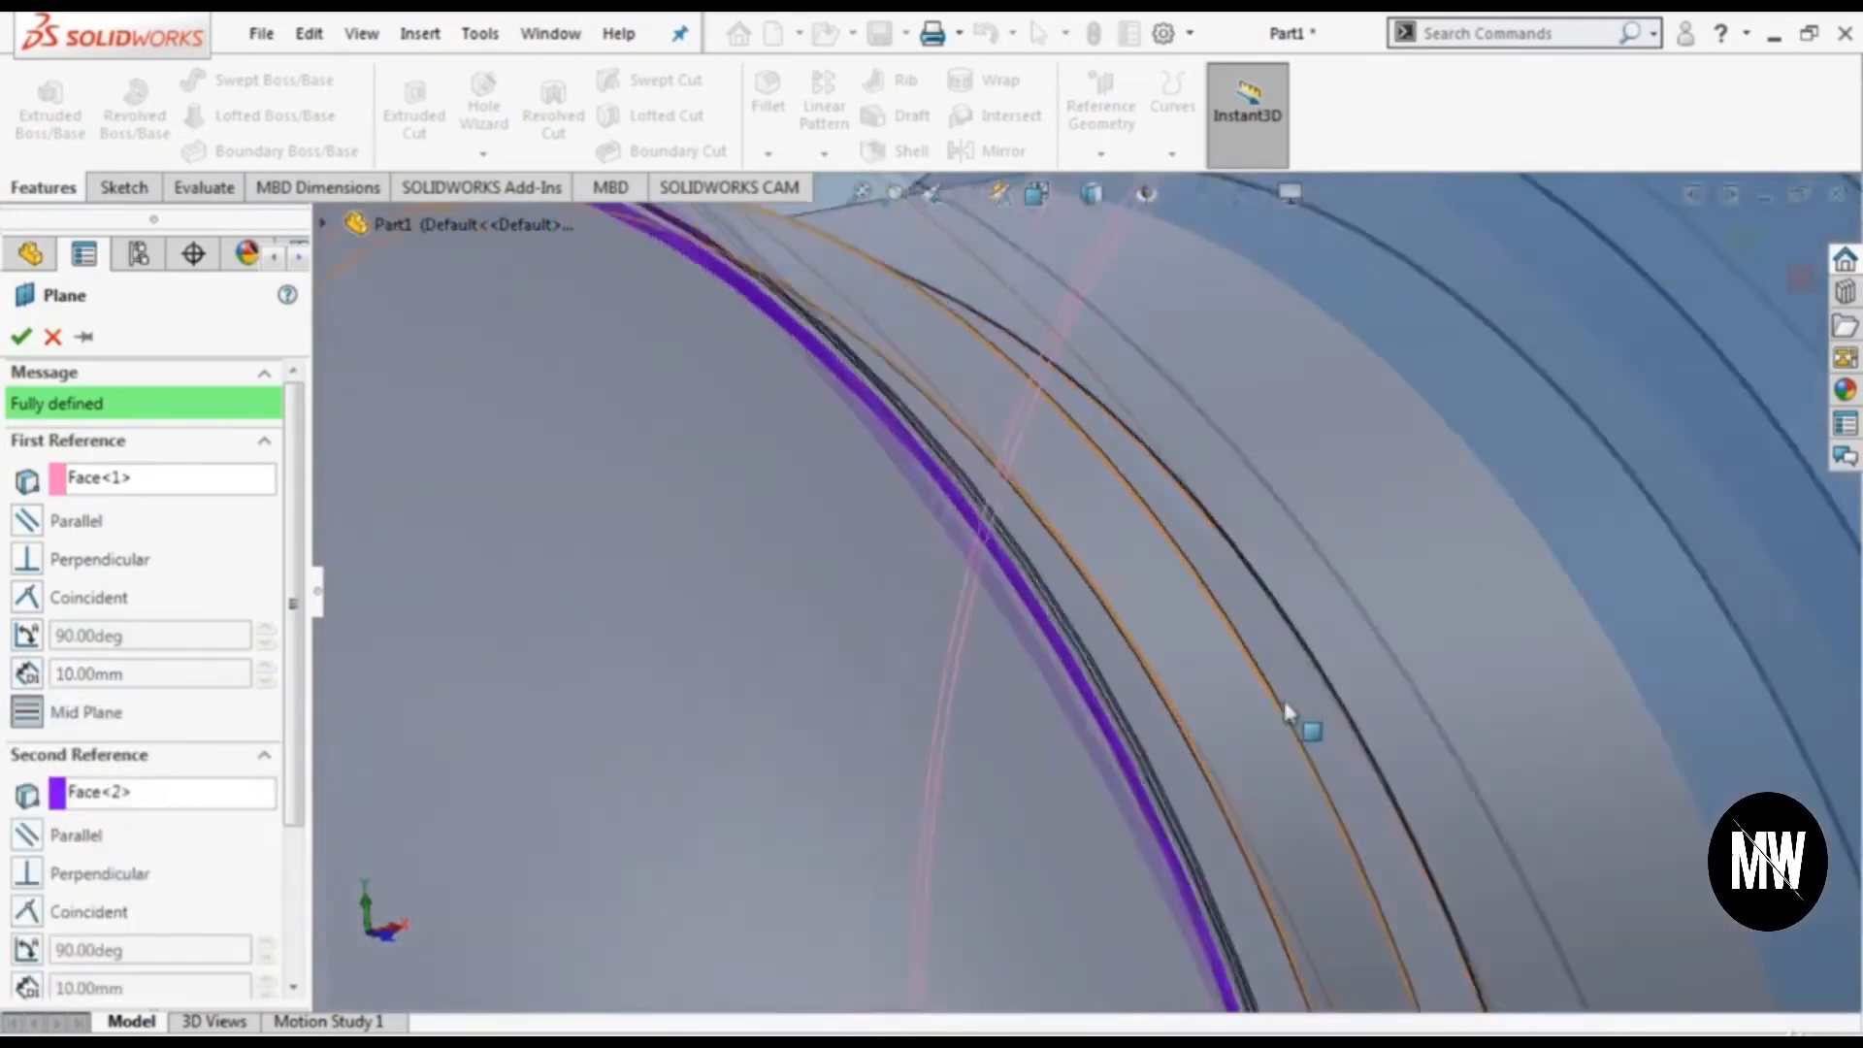
pyautogui.scroll(8, 1284, 712)
pyautogui.scroll(-2, 1251, 834)
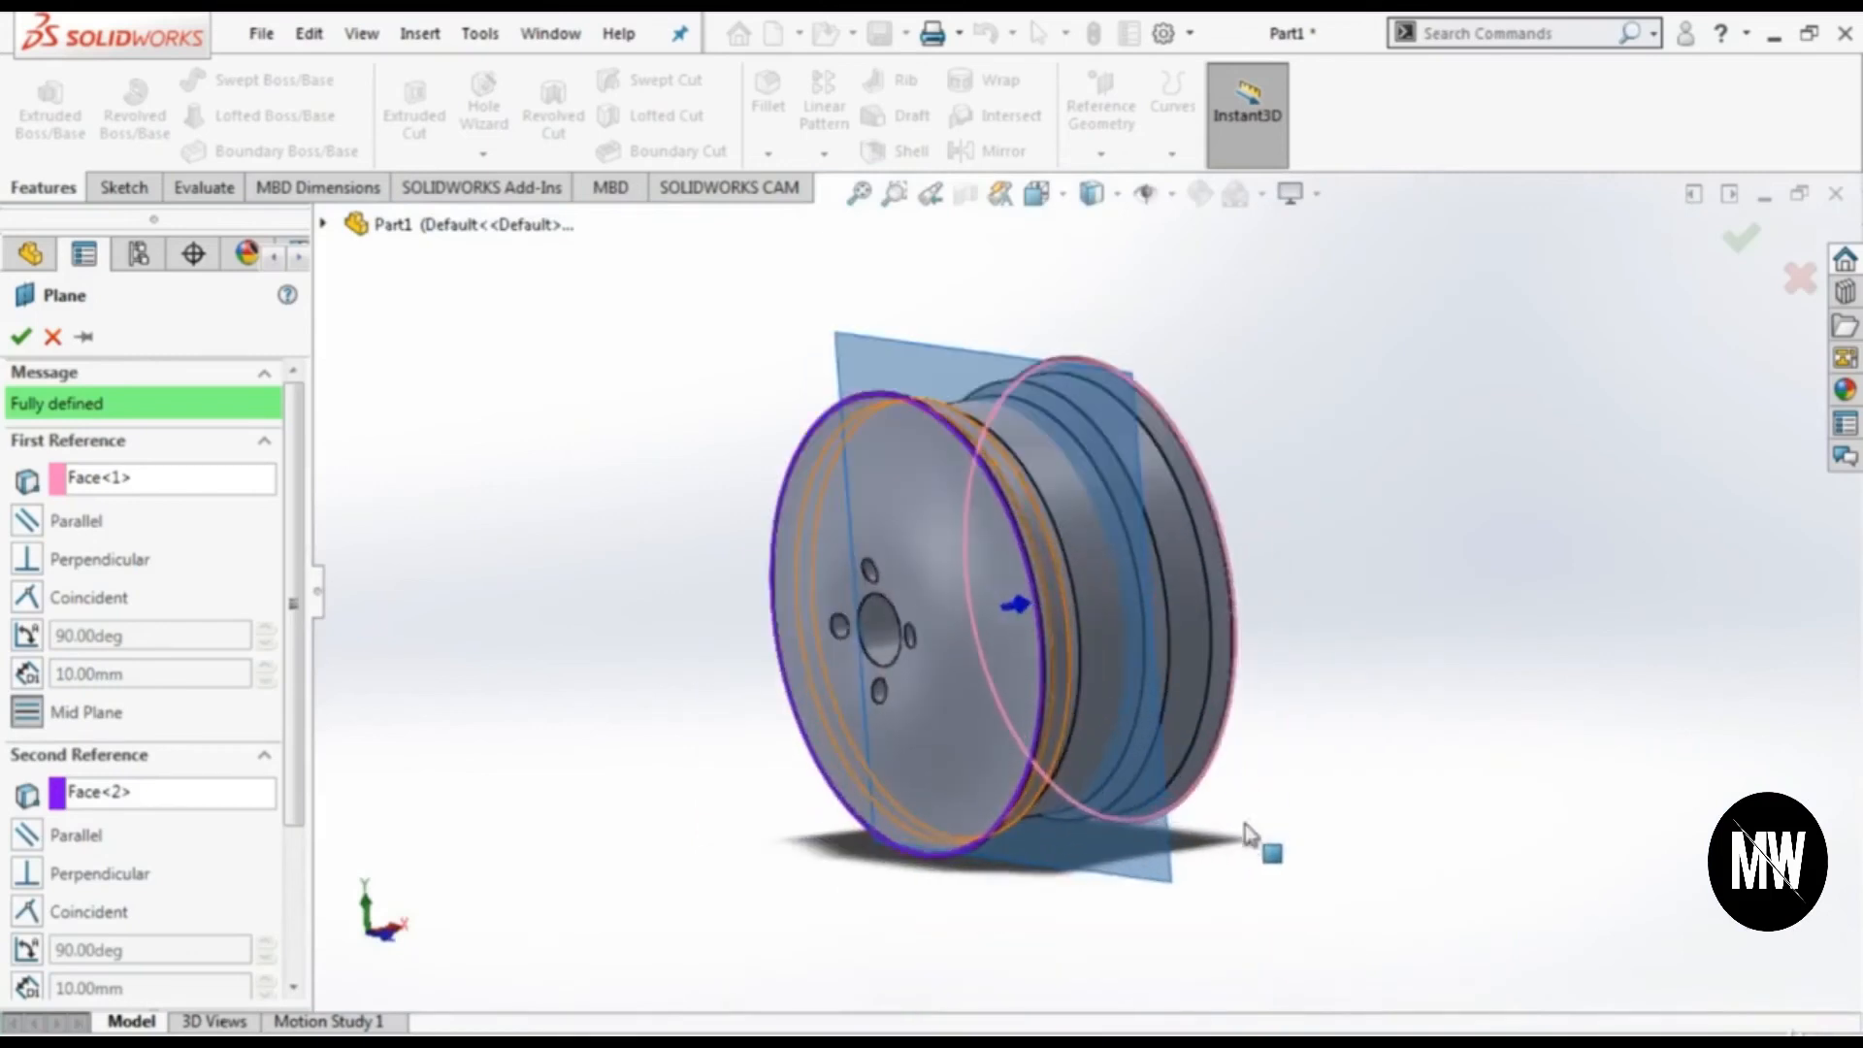
pyautogui.scroll(-2, 1078, 691)
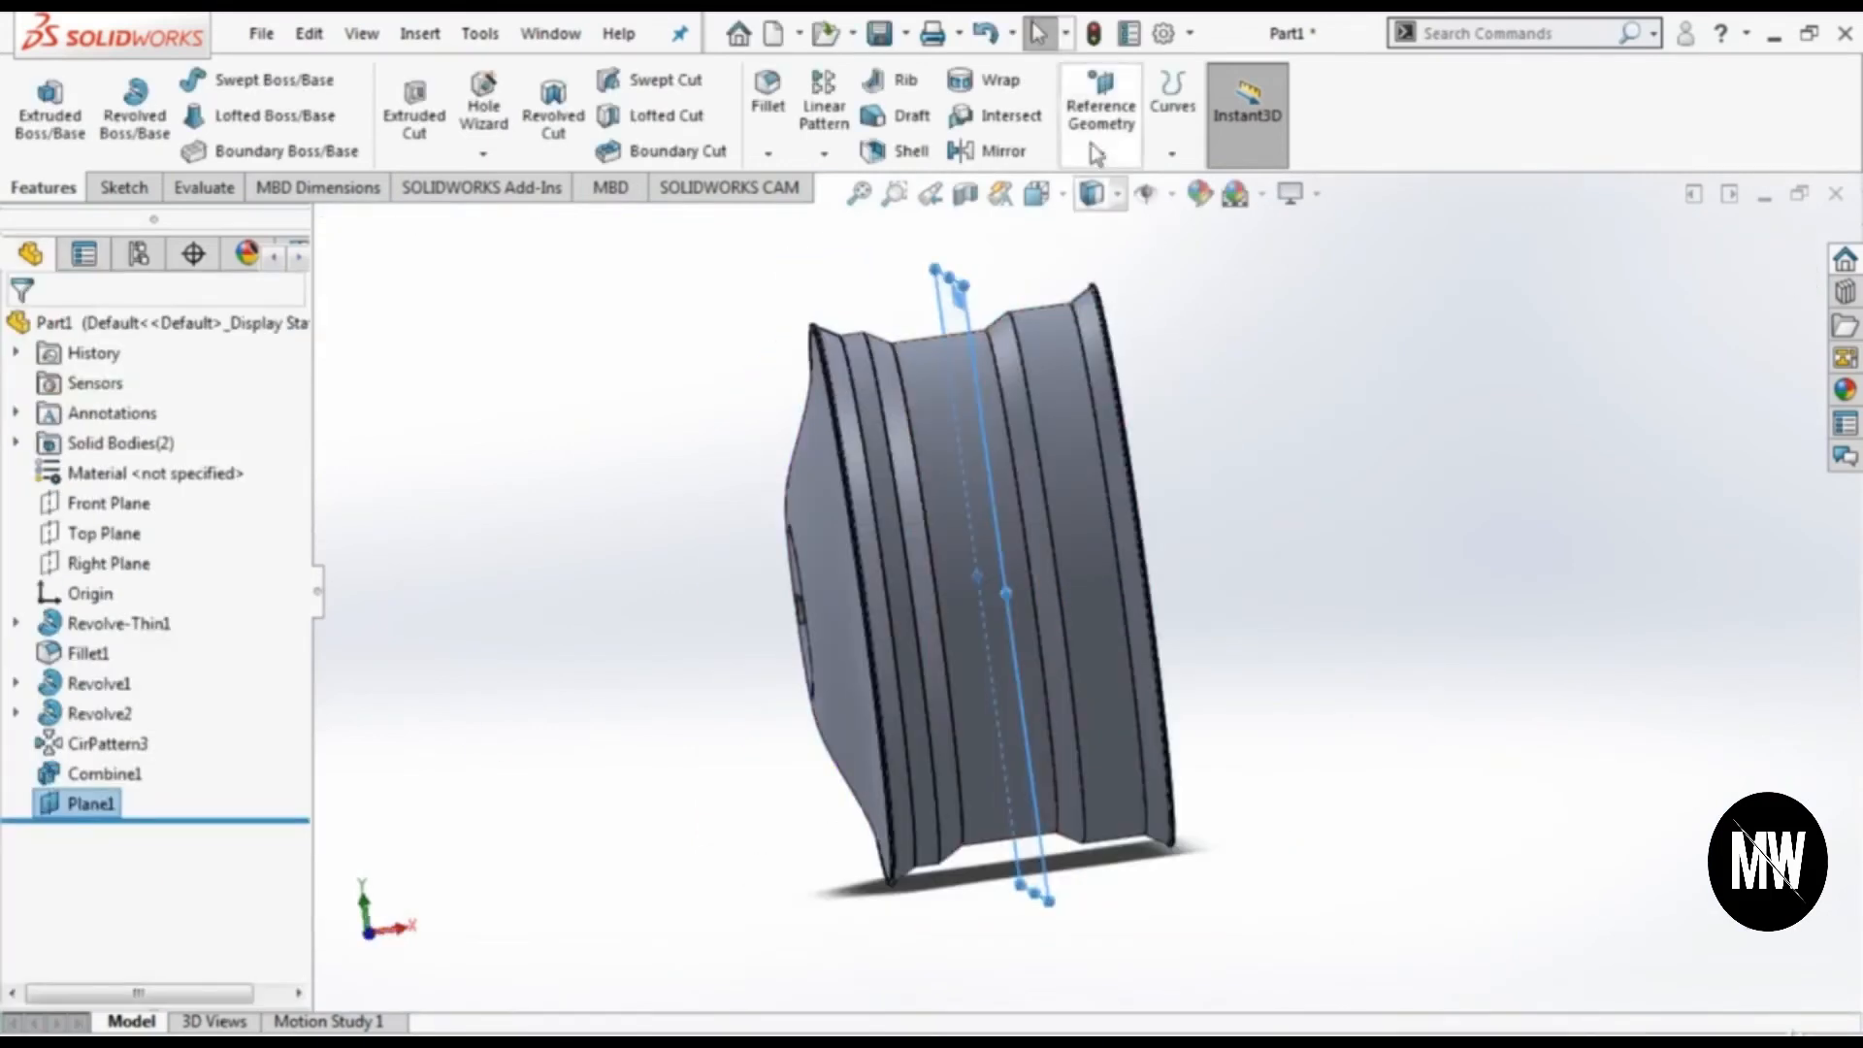
# Step: Create a plane offset 180 mm from the mid plane, flipped toward the wheel face, and hide the mid plane
pyautogui.click(1101, 107)
pyautogui.click(1116, 184)
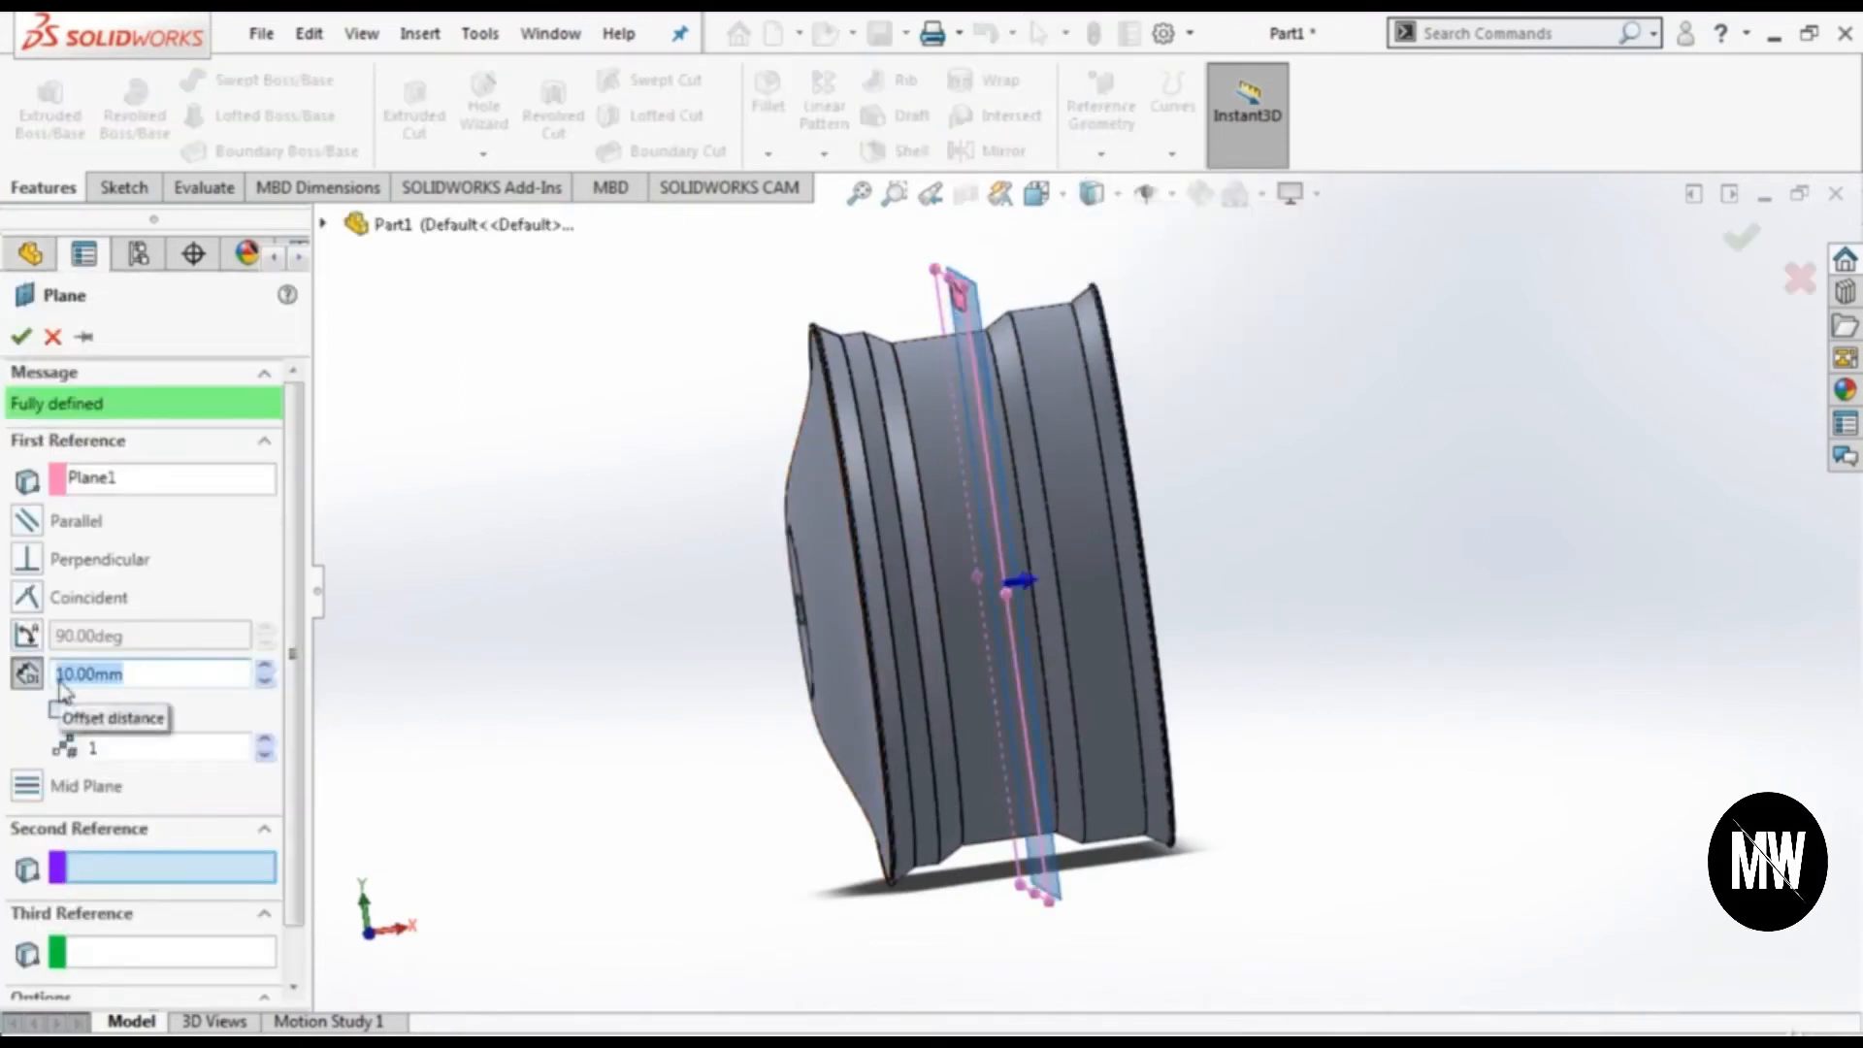
pyautogui.write('80')
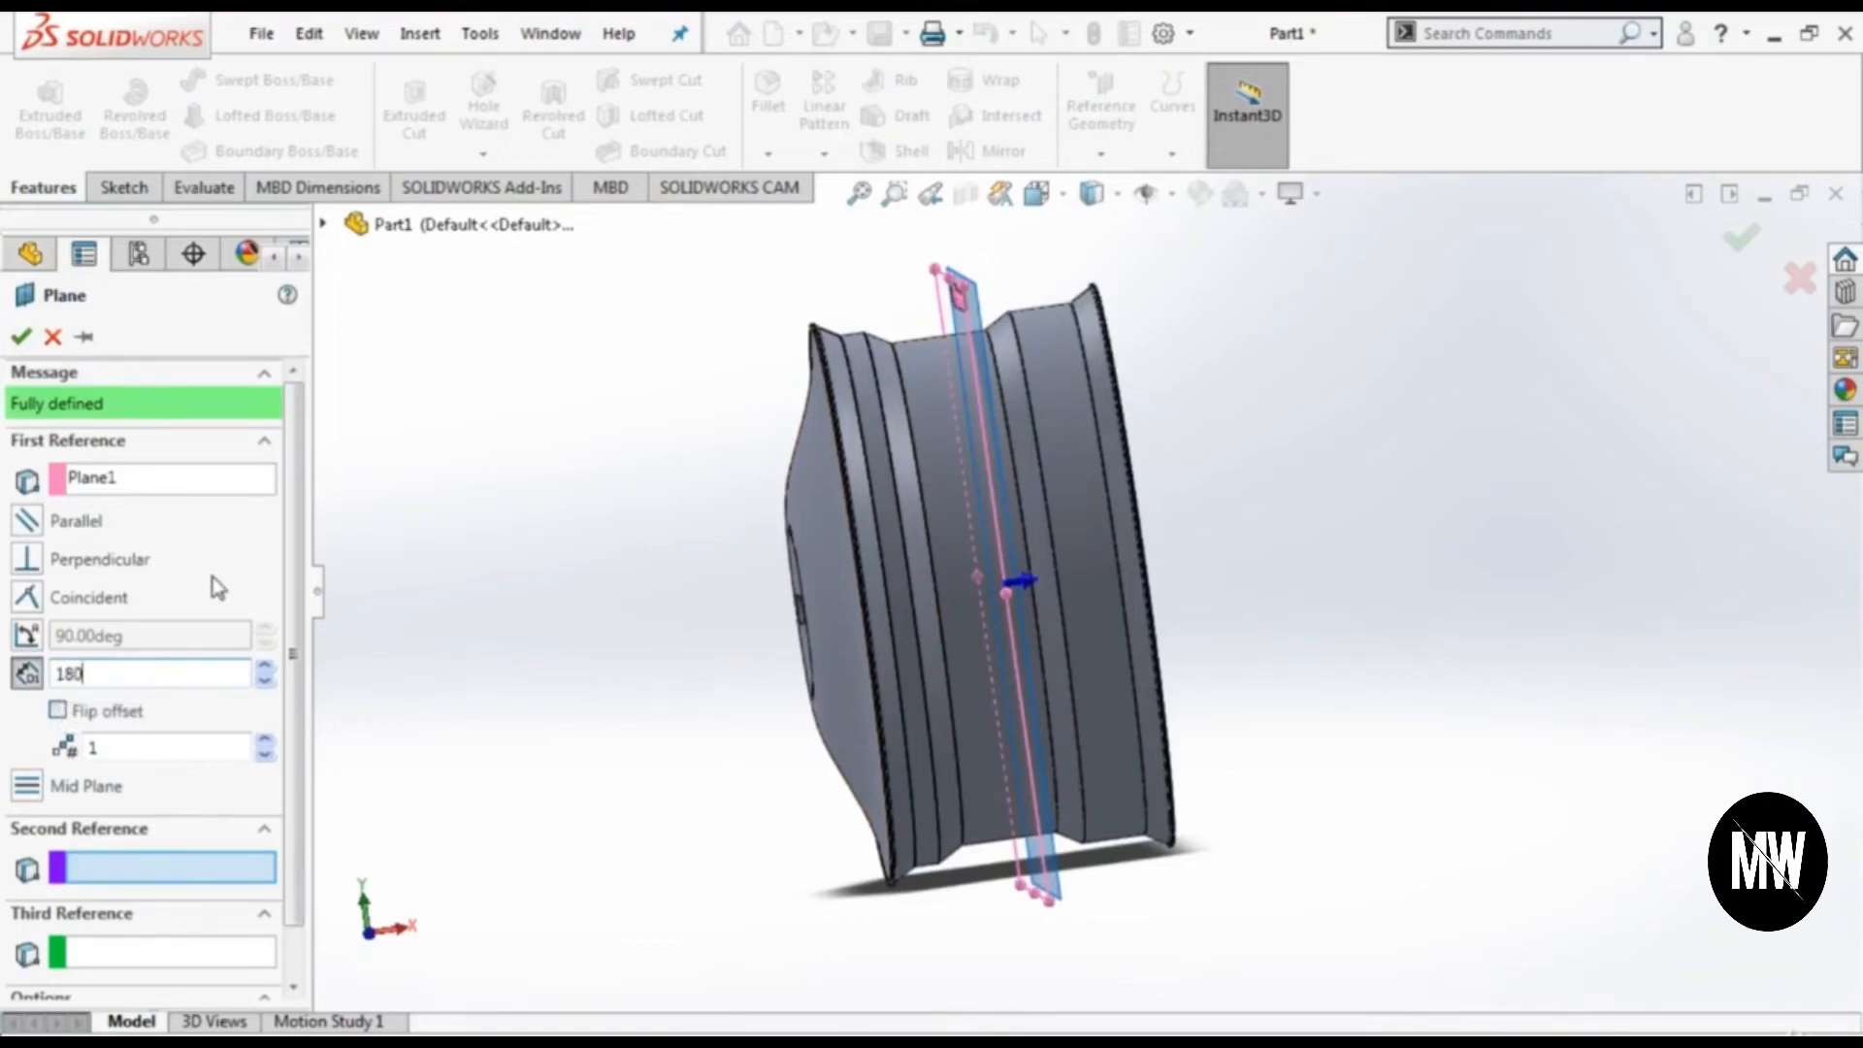
pyautogui.press('Return')
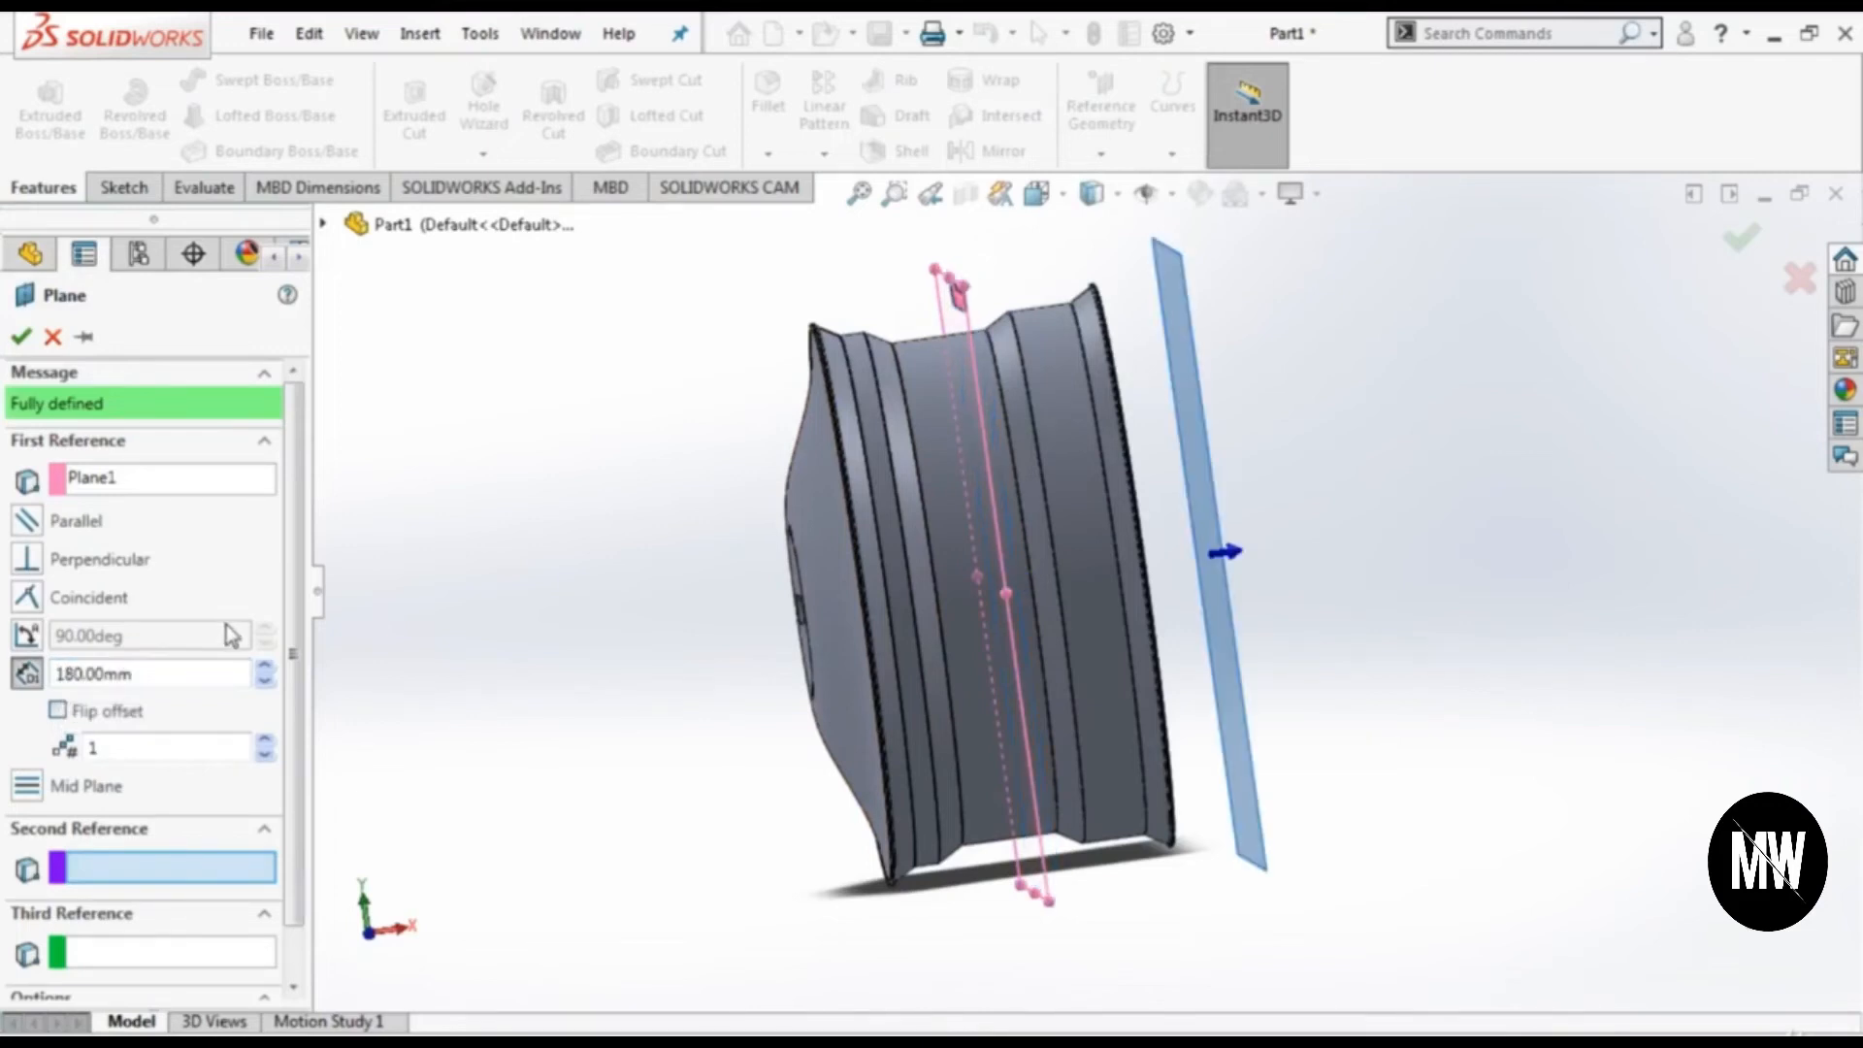
pyautogui.click(87, 719)
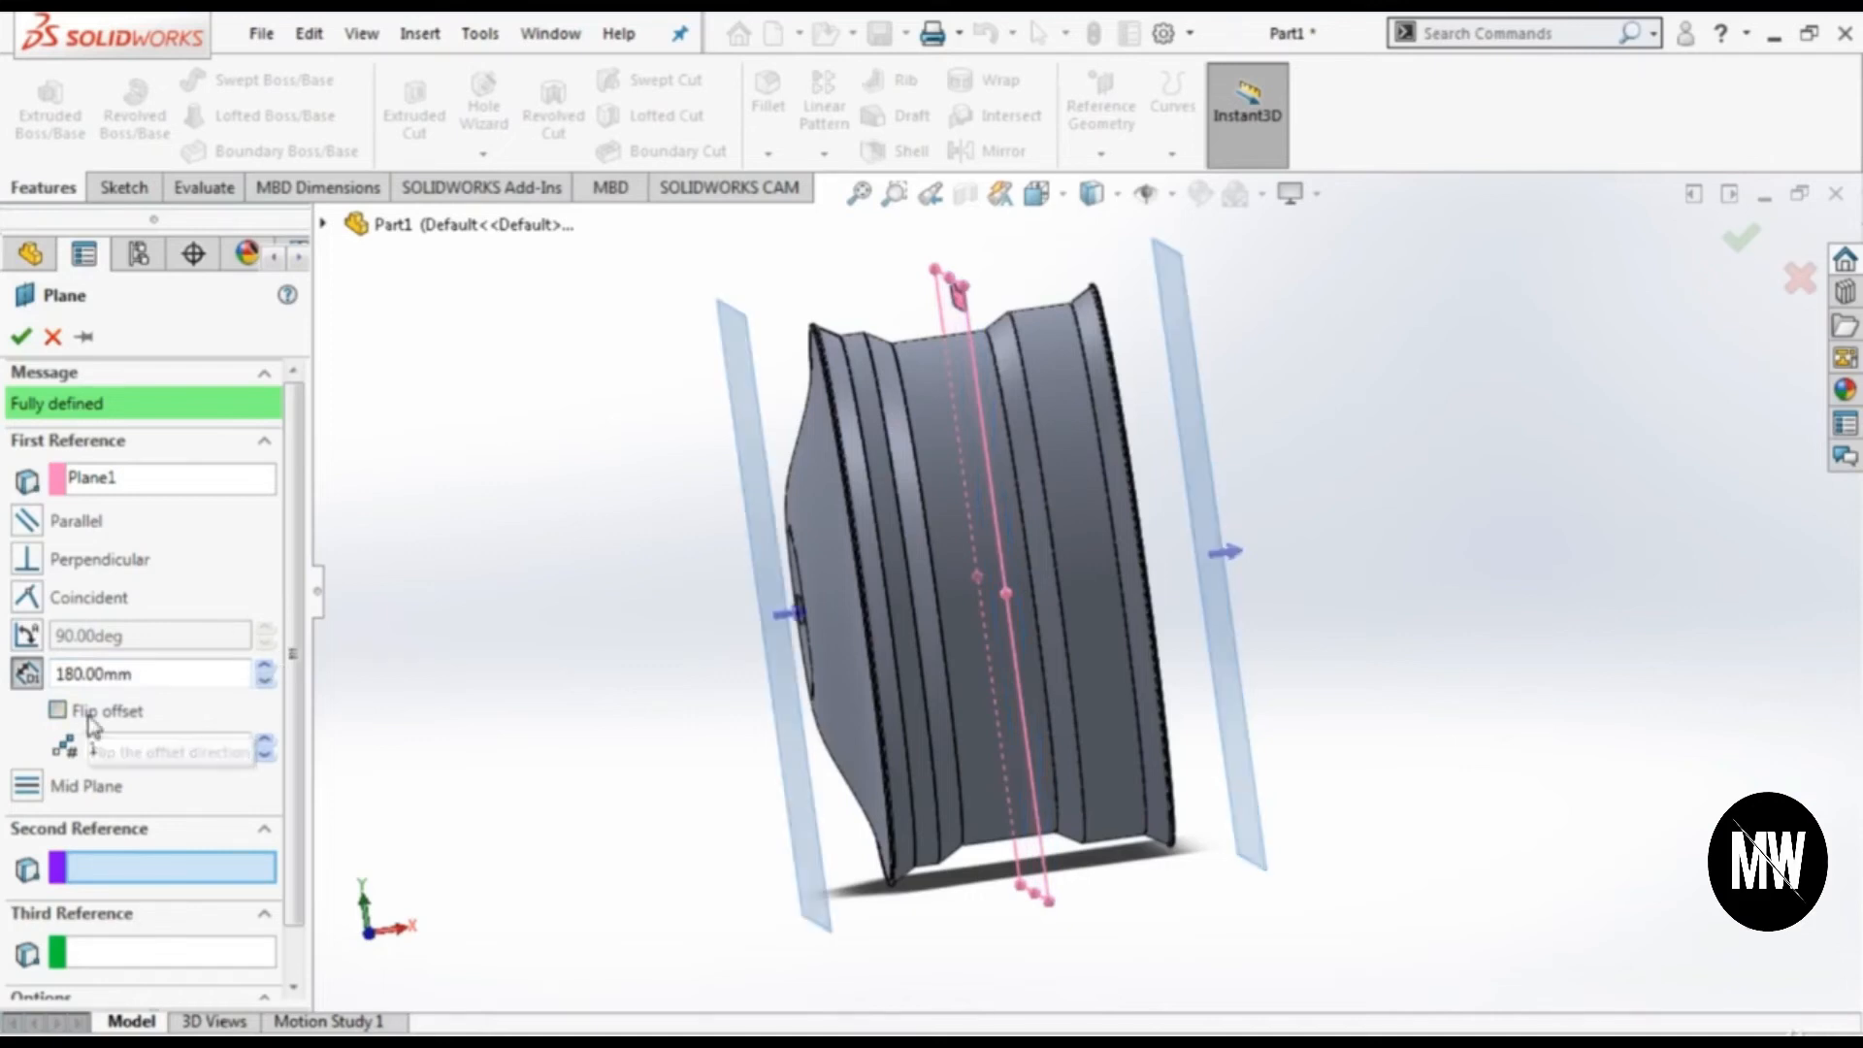
pyautogui.click(20, 336)
pyautogui.scroll(-3, 957, 684)
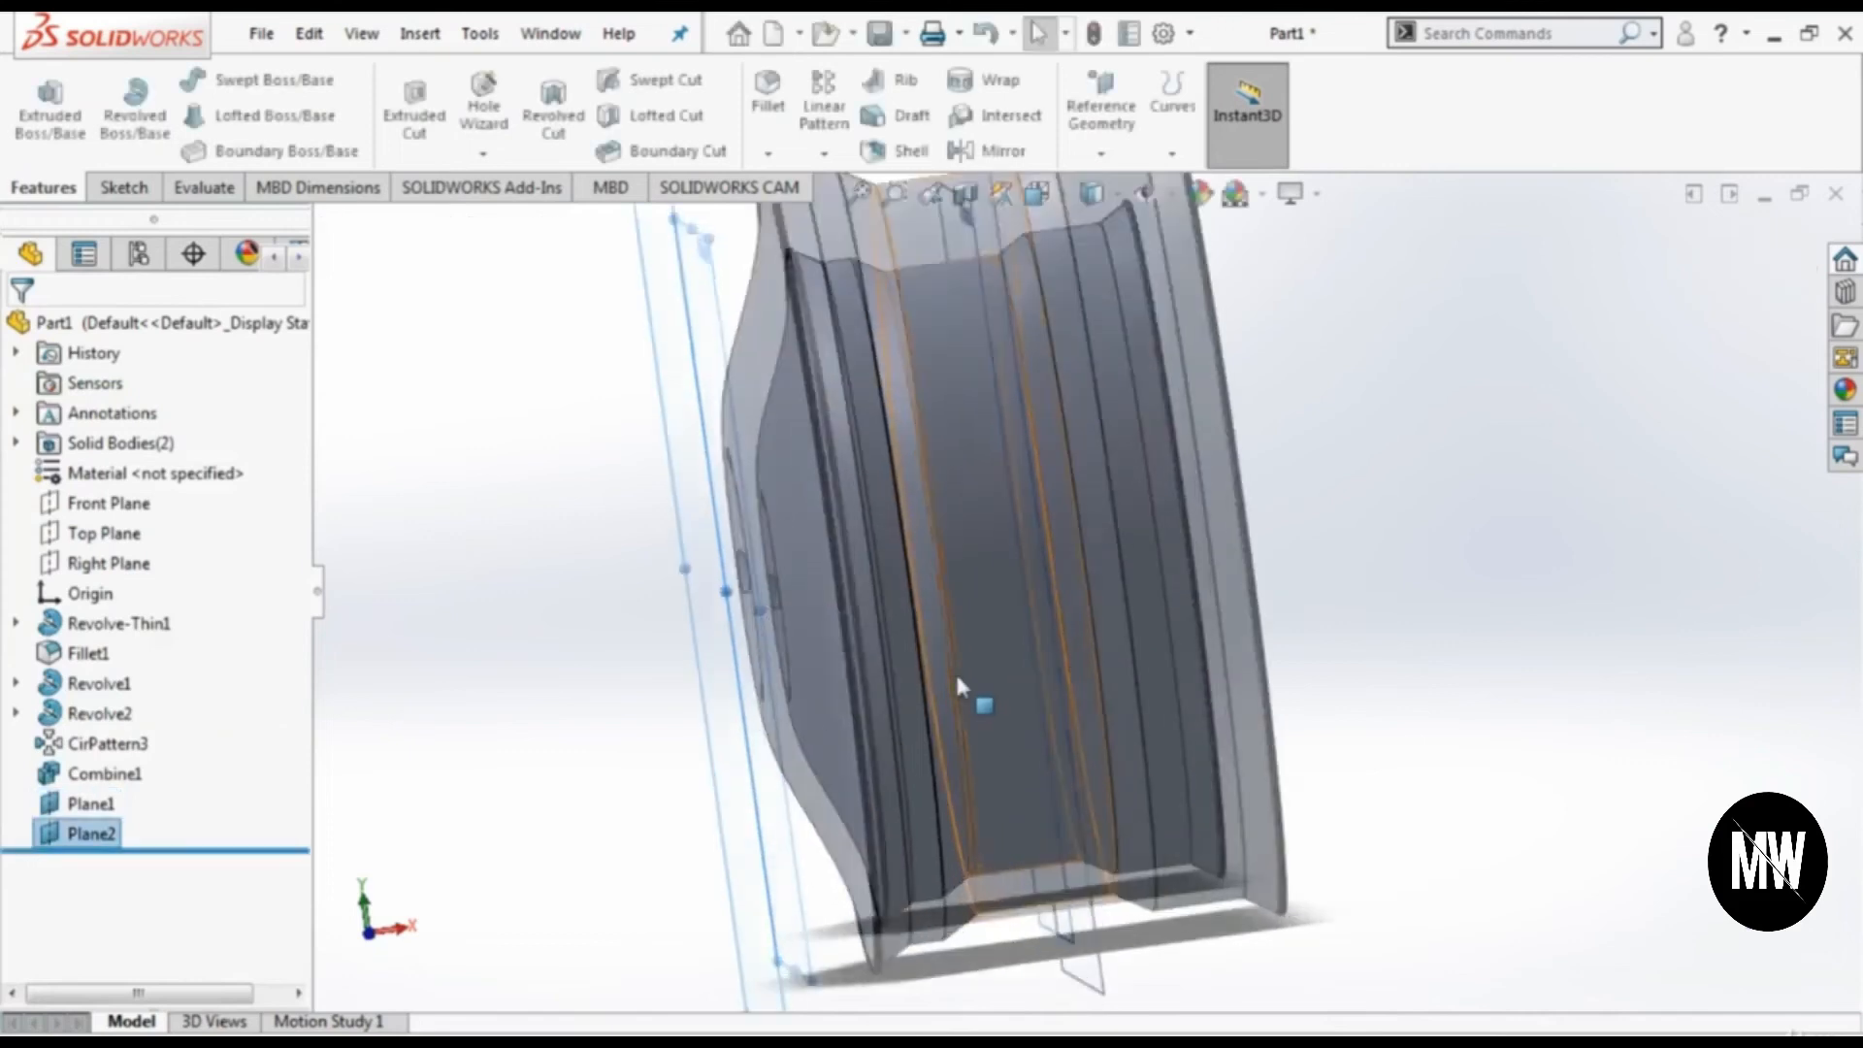
pyautogui.scroll(3, 955, 671)
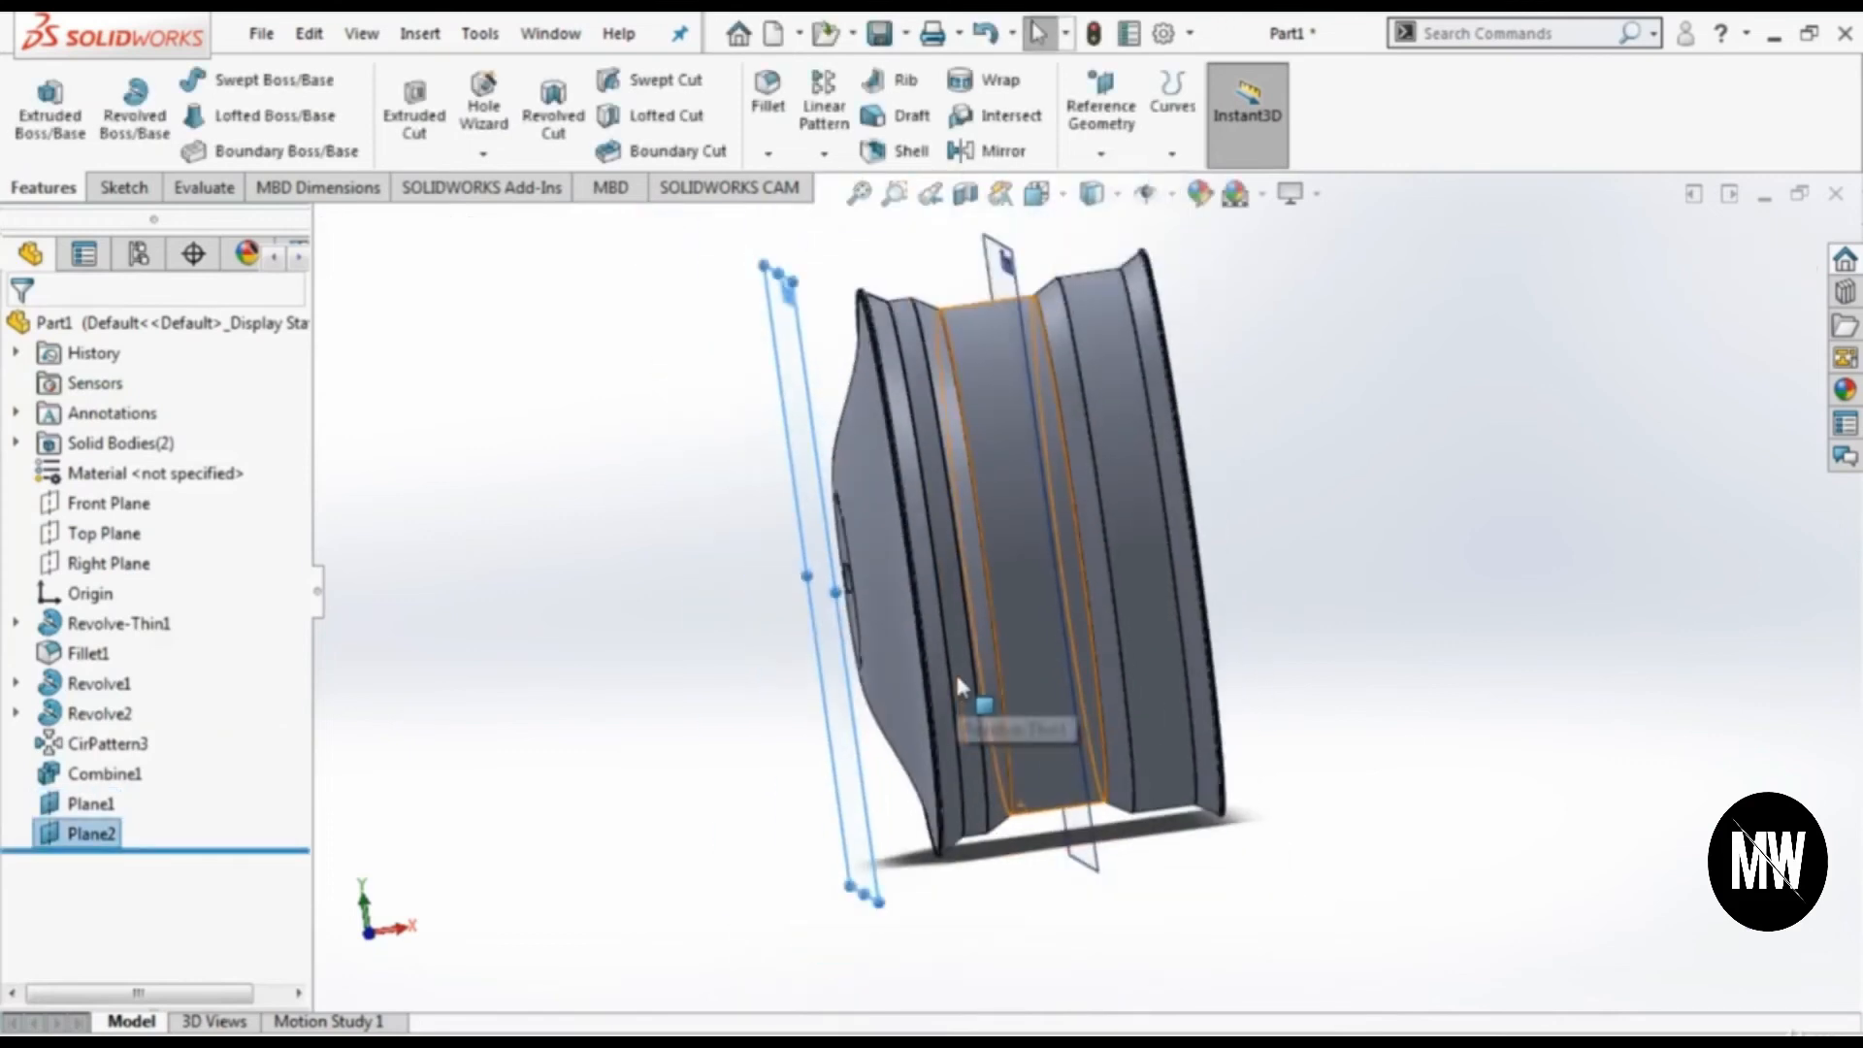
pyautogui.click(97, 805)
pyautogui.click(169, 767)
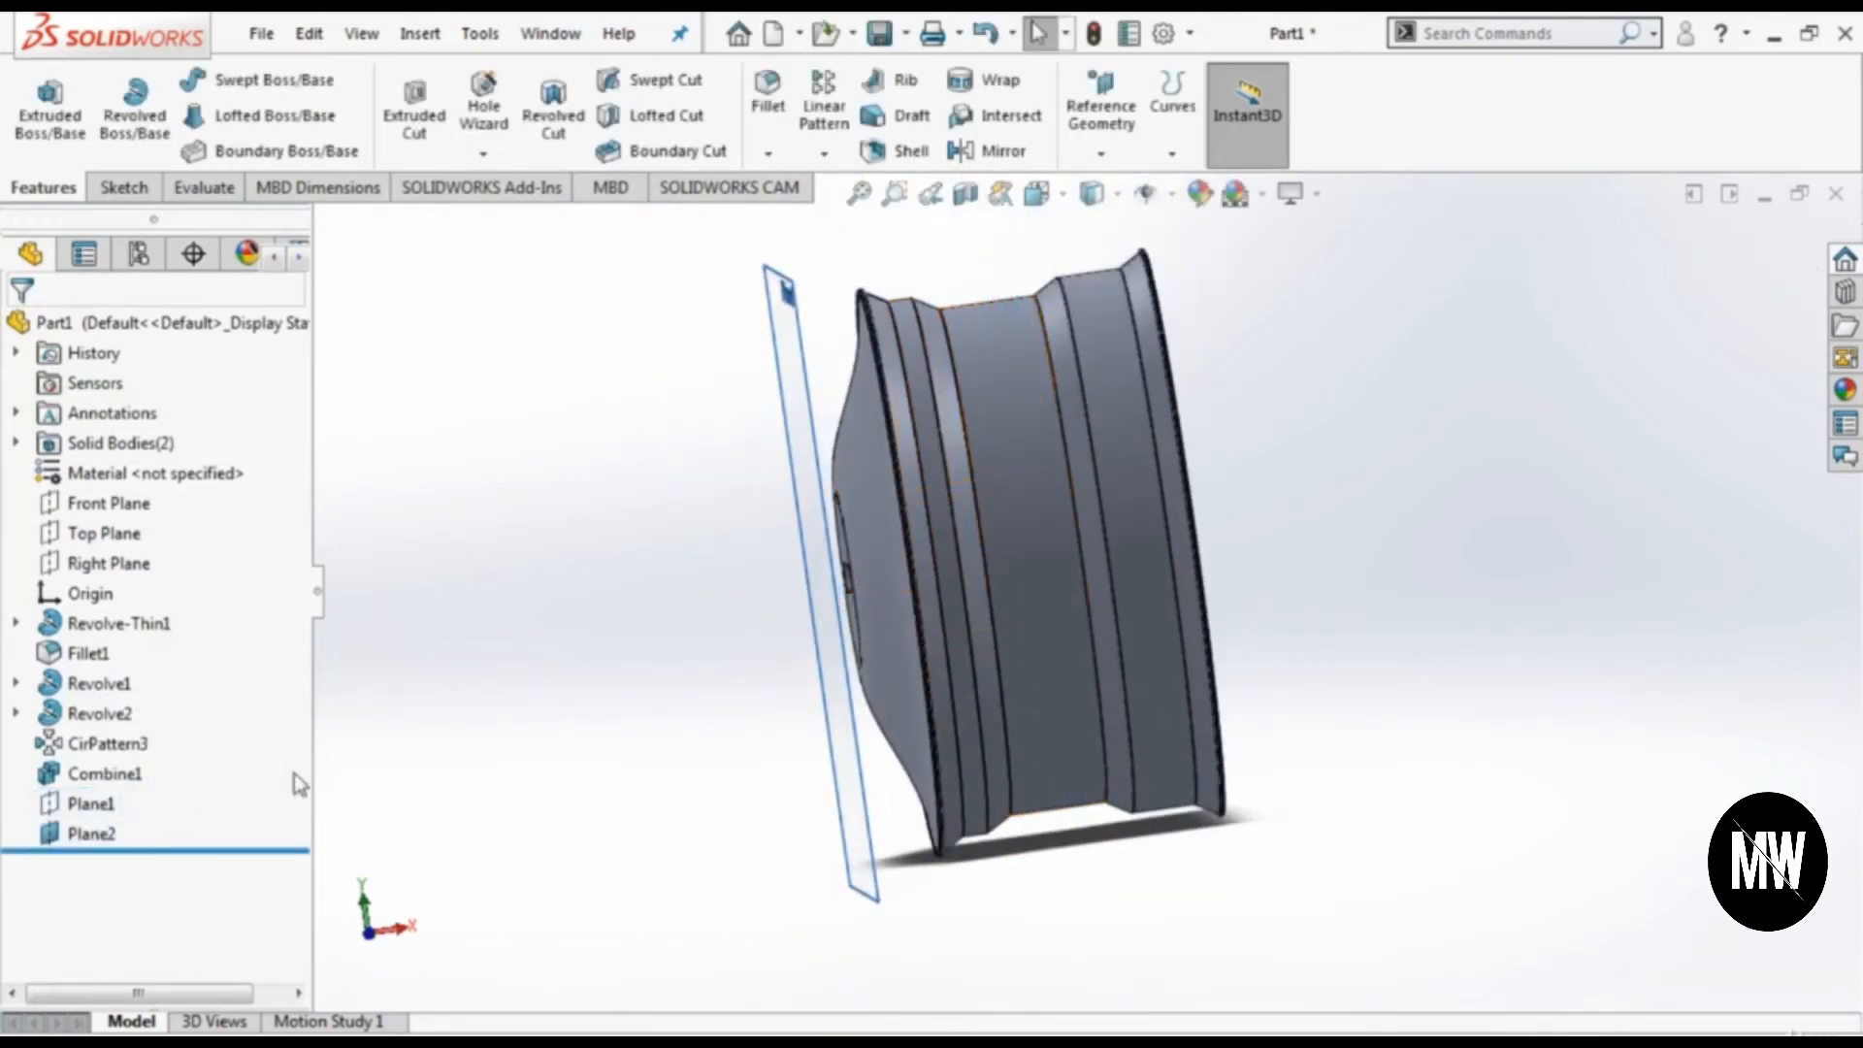
# Step: Open a new sketch on the offset plane in front of the wheel face and switch to the Left view
pyautogui.moveTo(744, 789); pyautogui.dragTo(811, 767, button='middle')
pyautogui.click(829, 434)
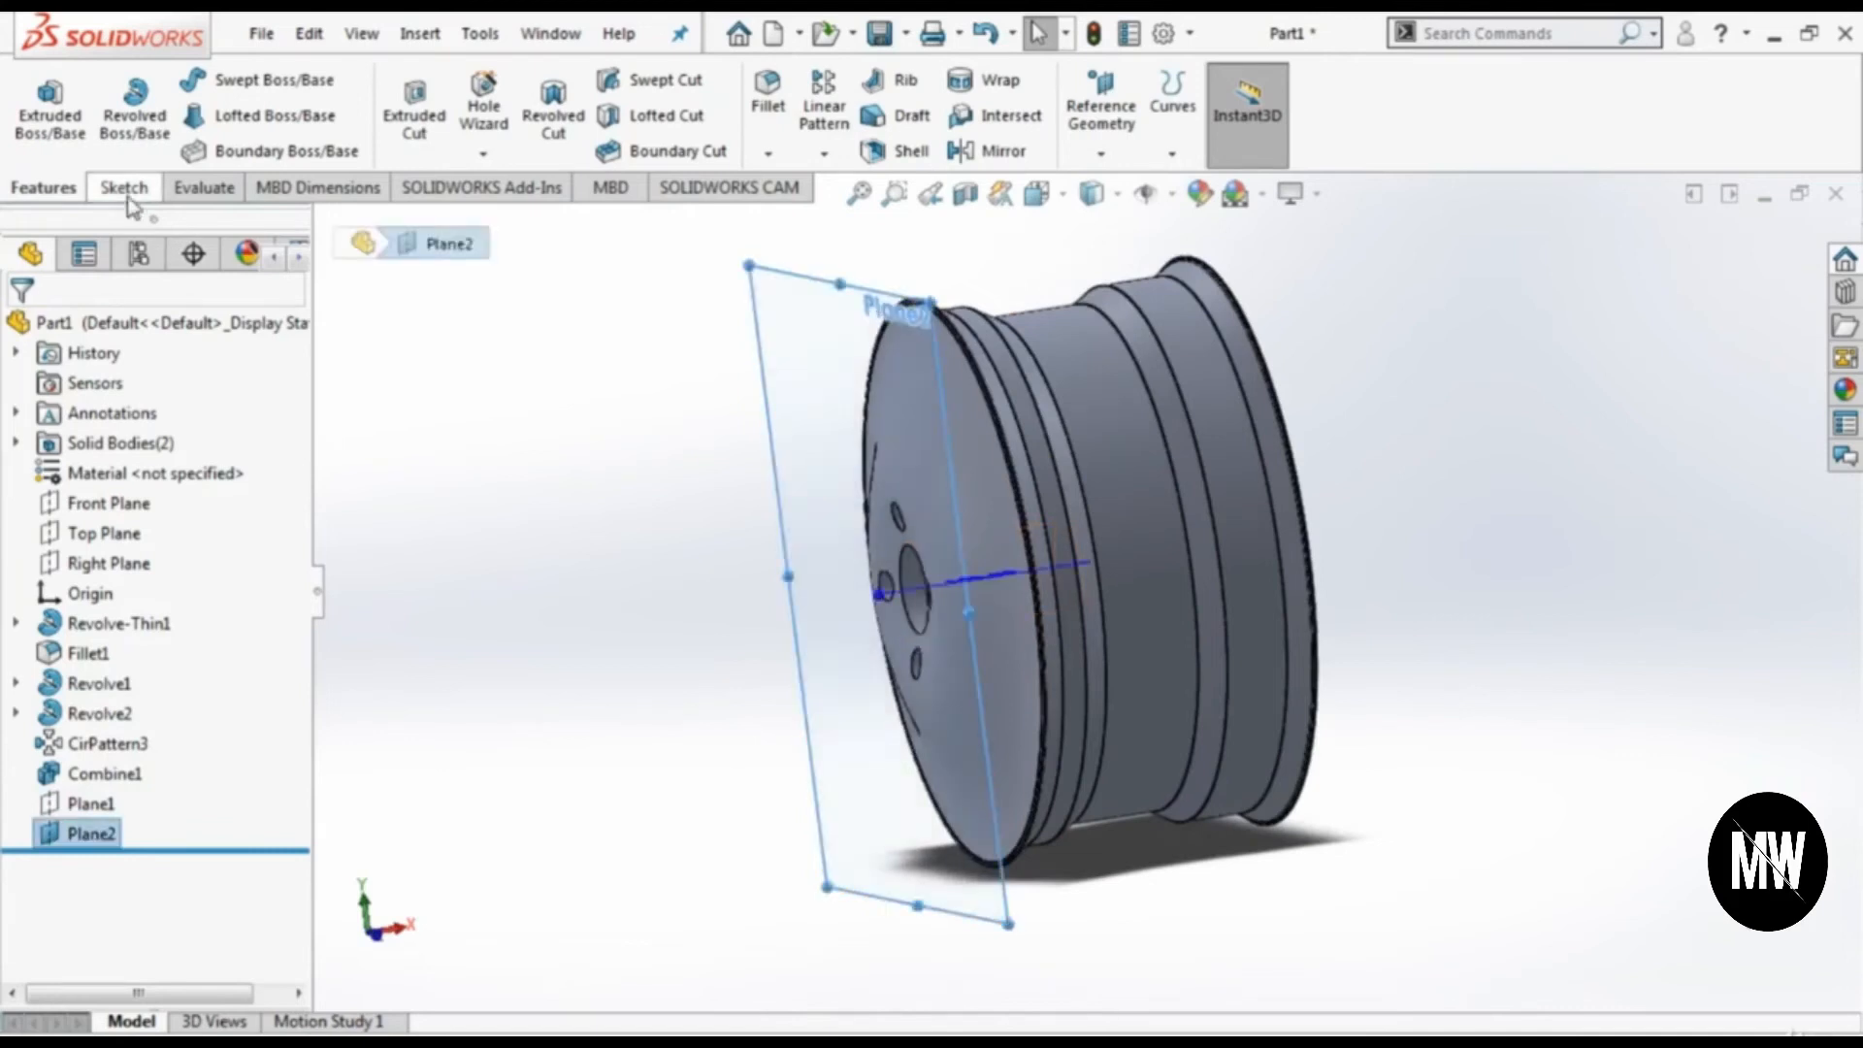
pyautogui.click(124, 187)
pyautogui.click(37, 97)
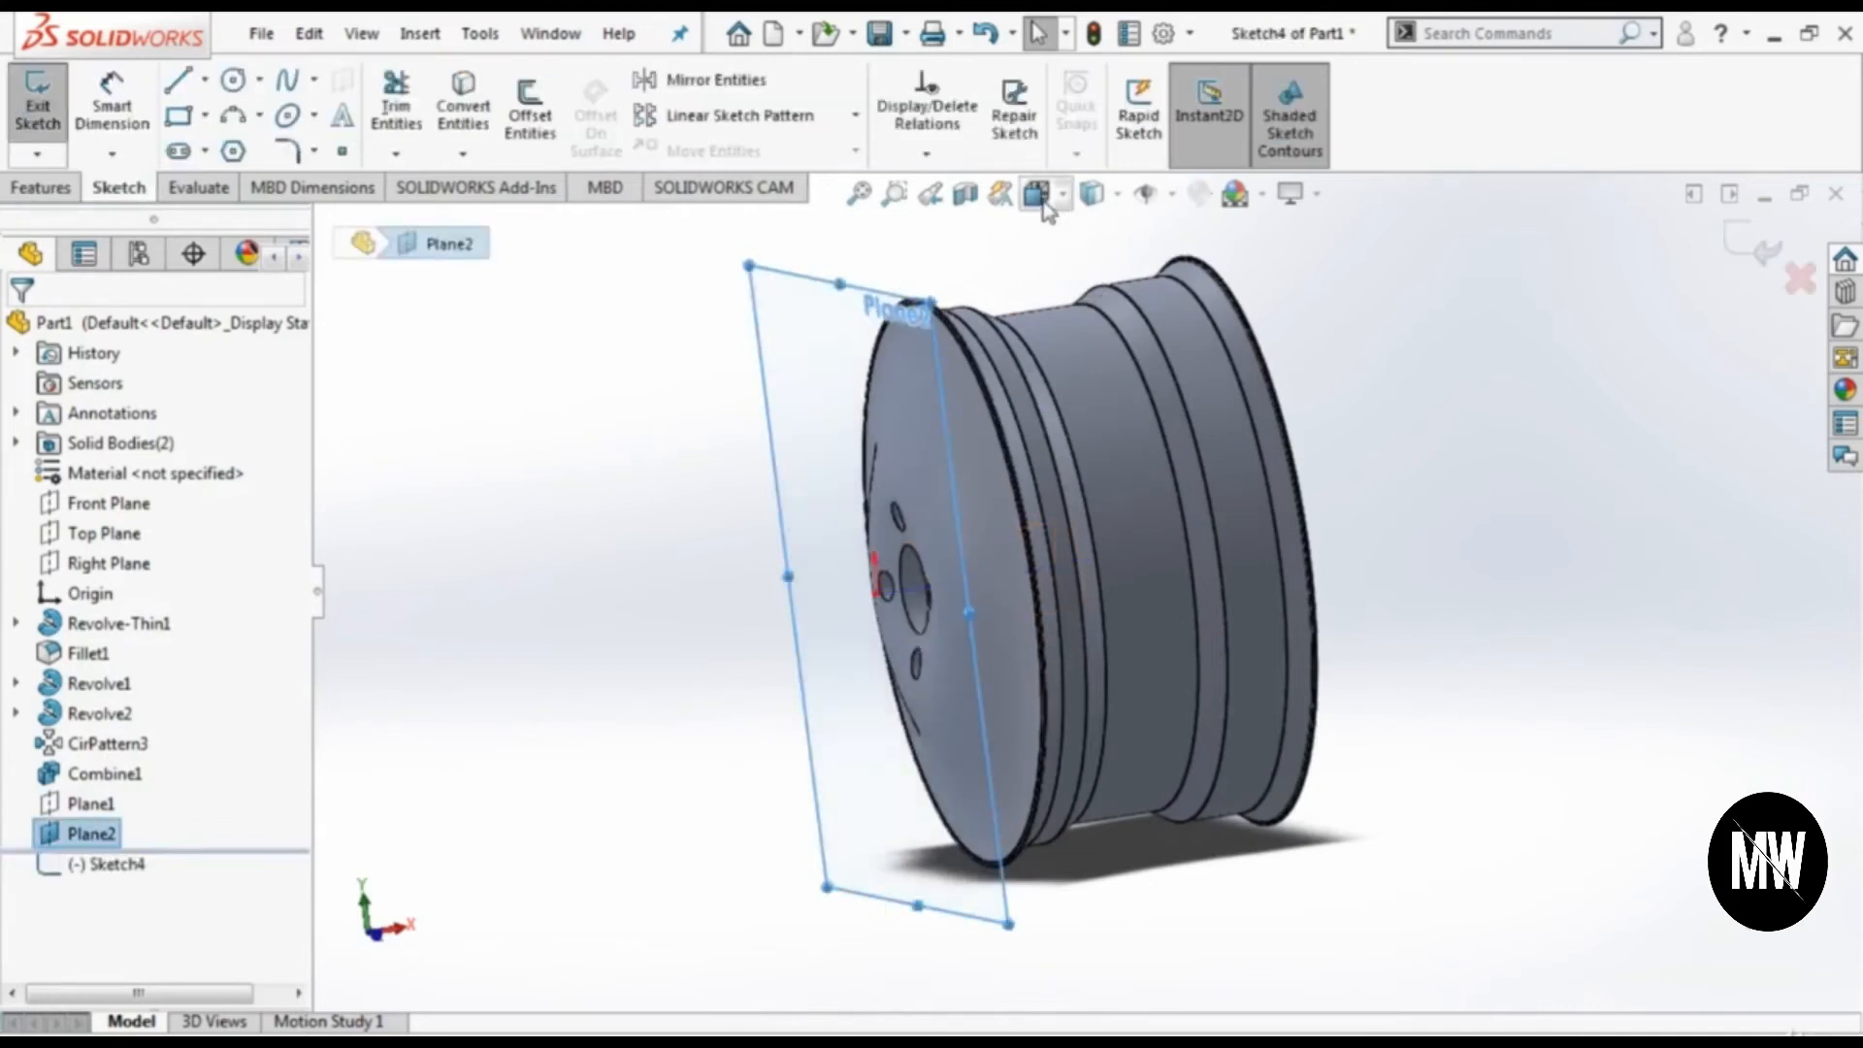
pyautogui.click(1038, 197)
pyautogui.click(1038, 305)
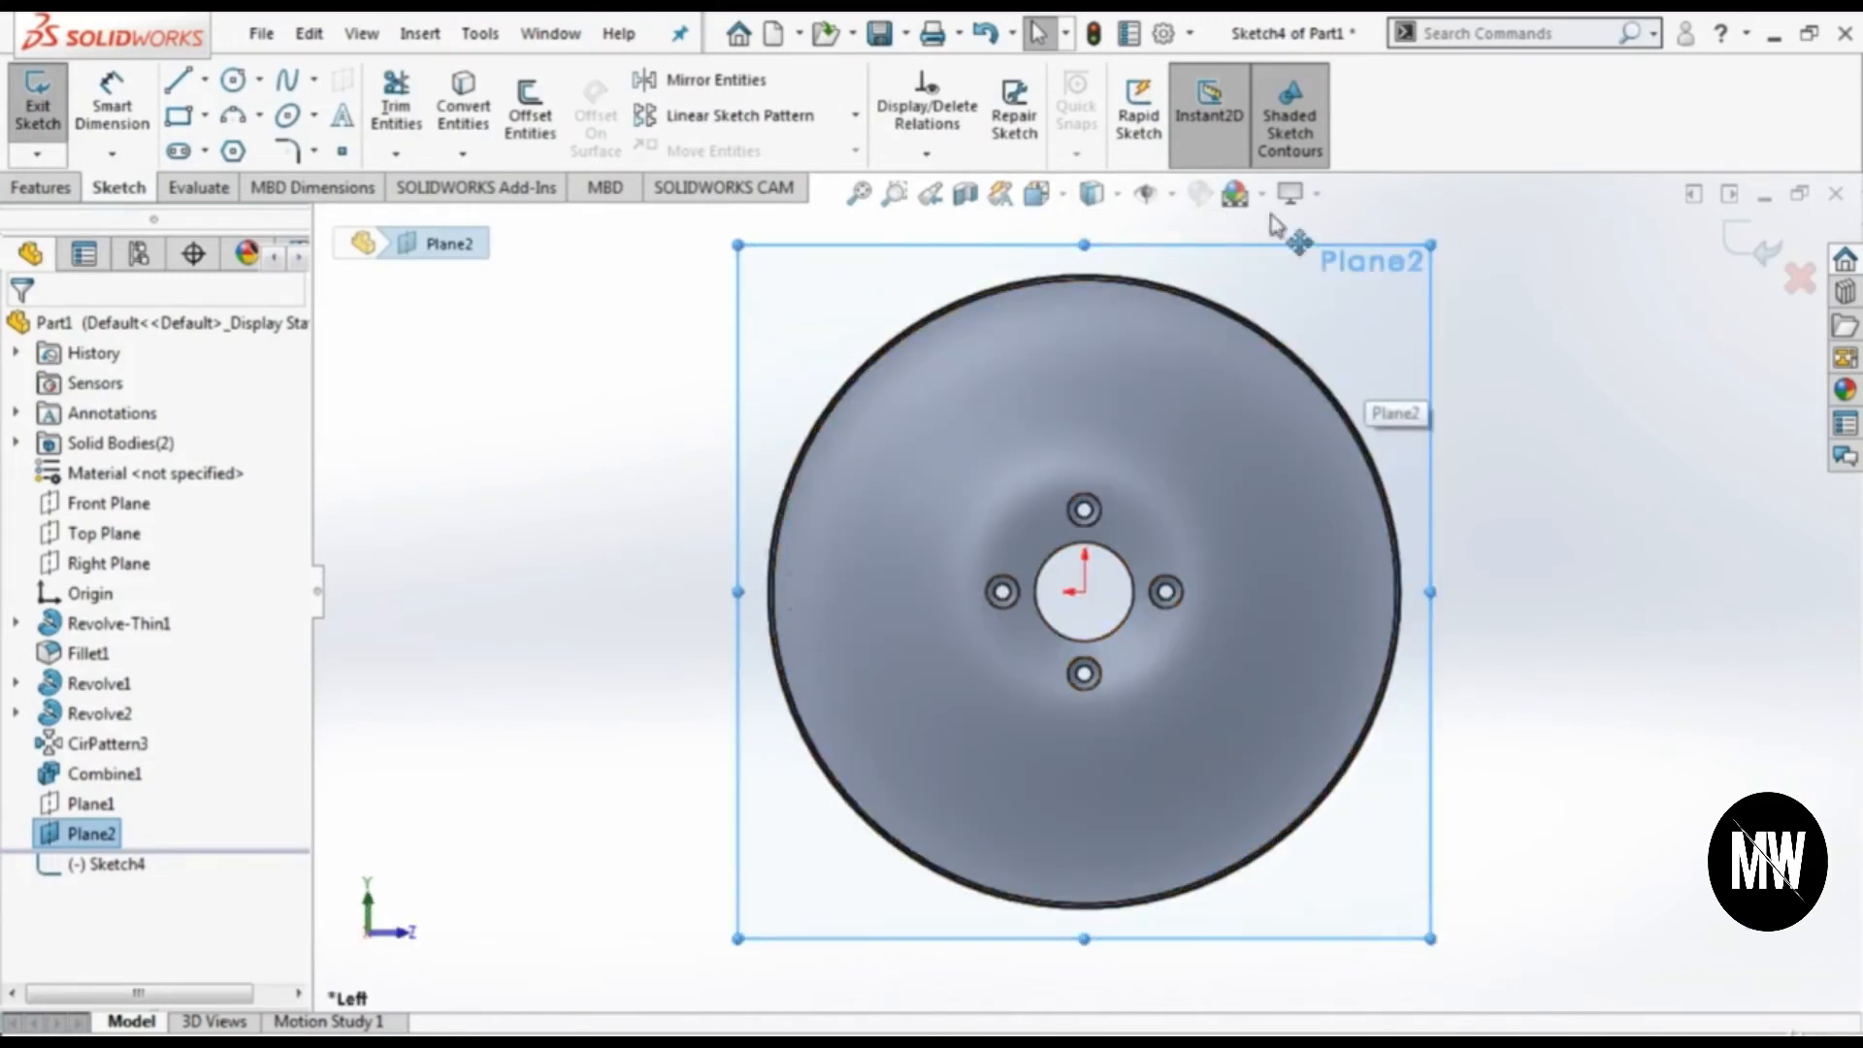
pyautogui.scroll(-2, 1145, 270)
pyautogui.scroll(2, 1037, 473)
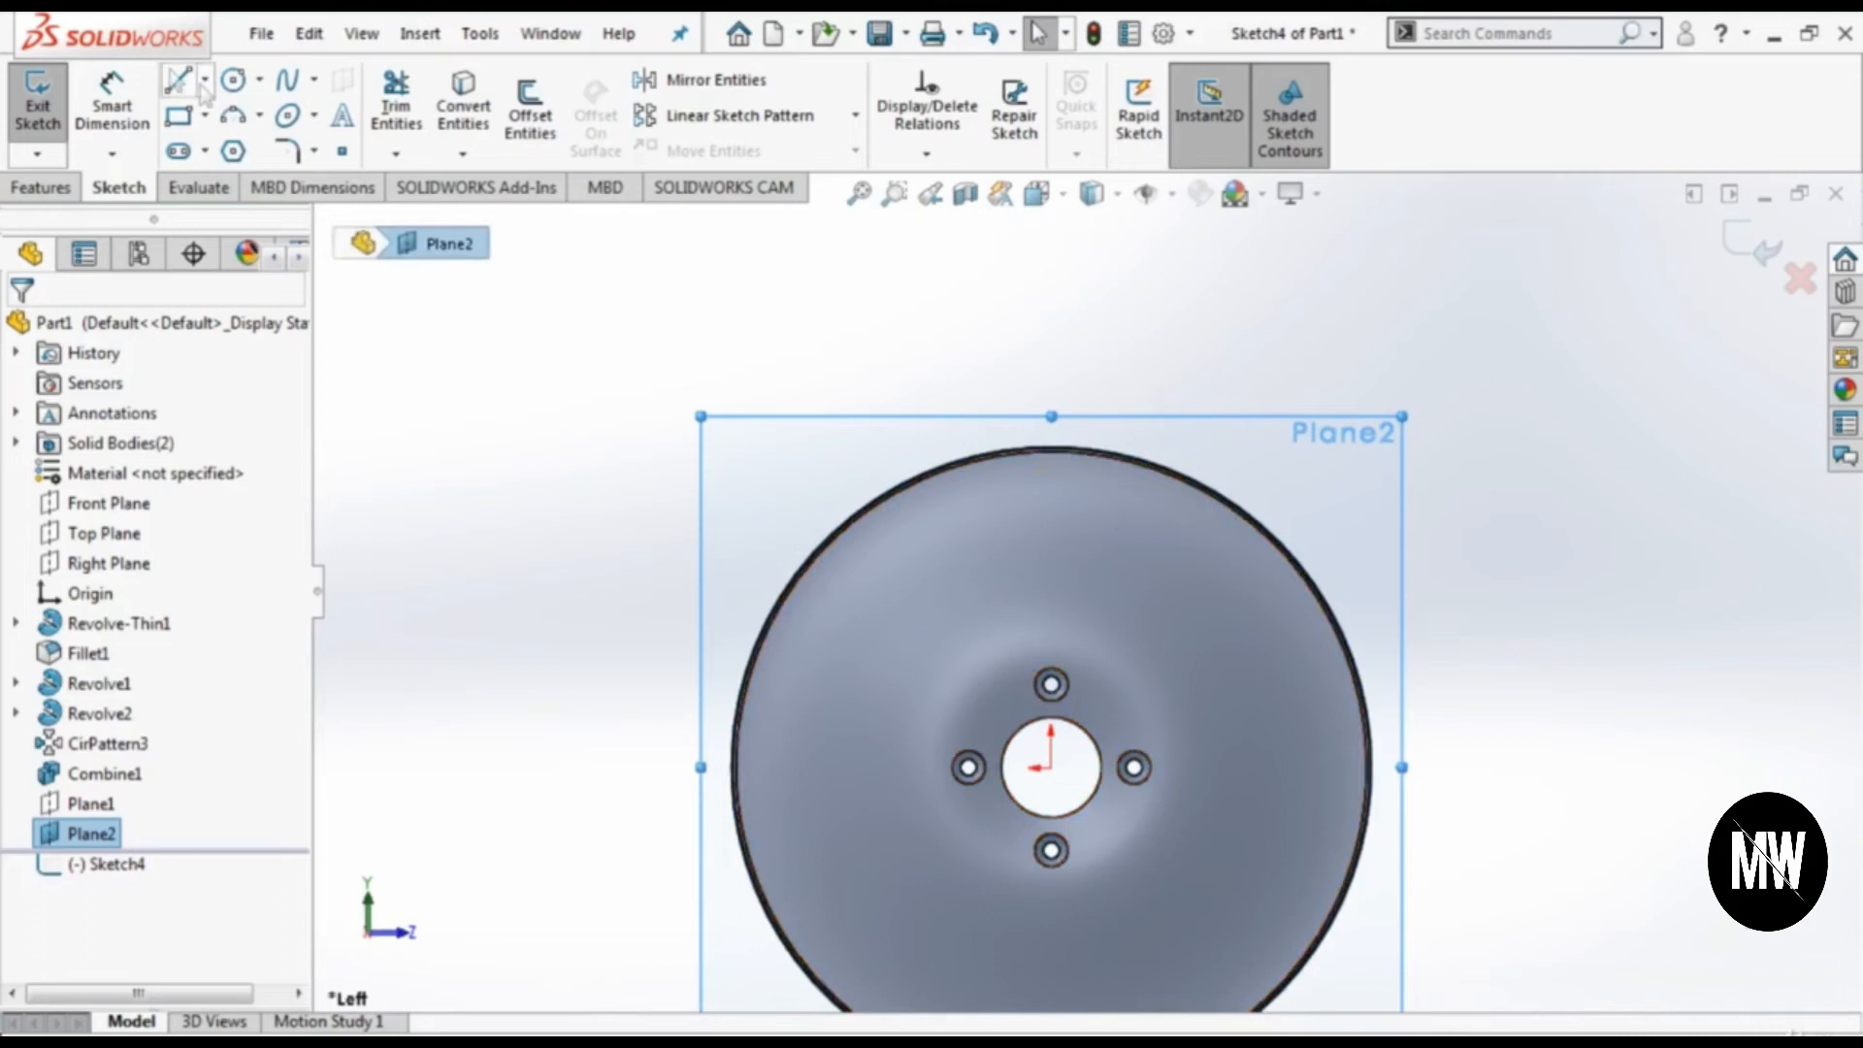
# Step: Sketch a vertical centerline about 345 mm long from the origin up past the rim's upper edge
pyautogui.click(204, 82)
pyautogui.click(237, 148)
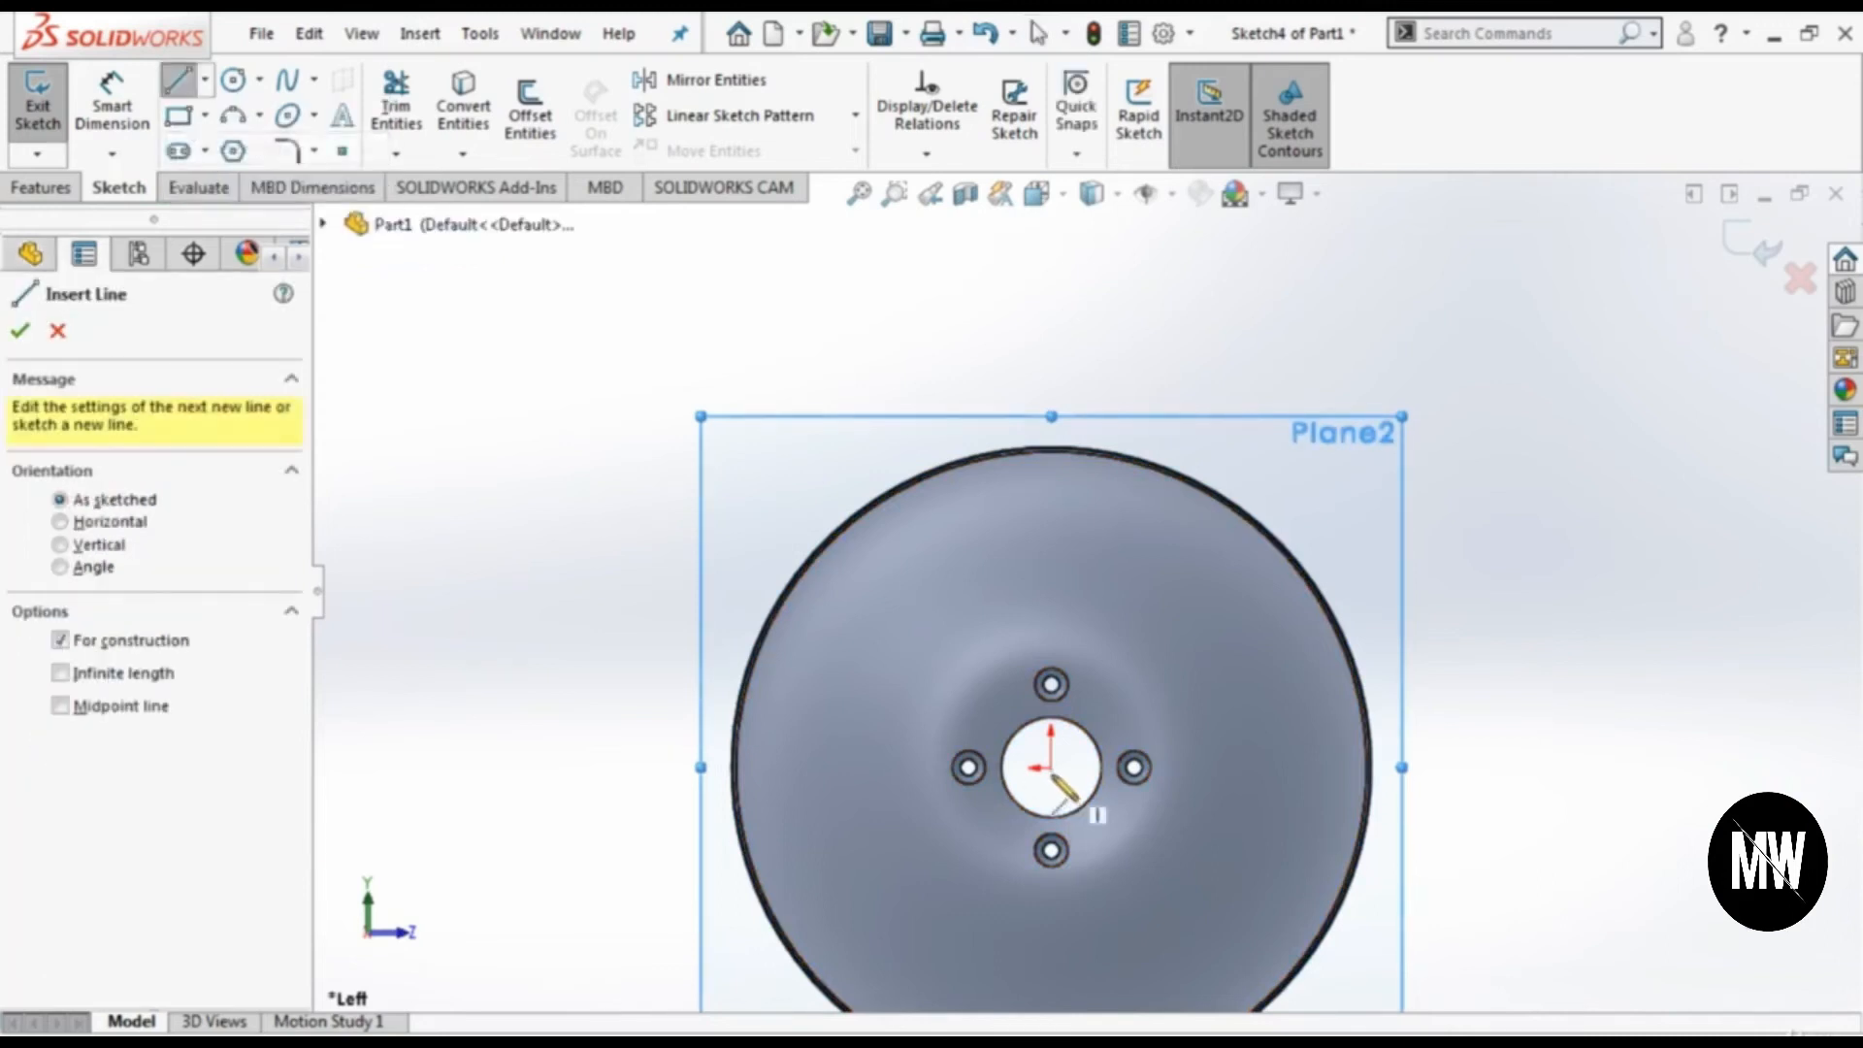
pyautogui.click(1052, 768)
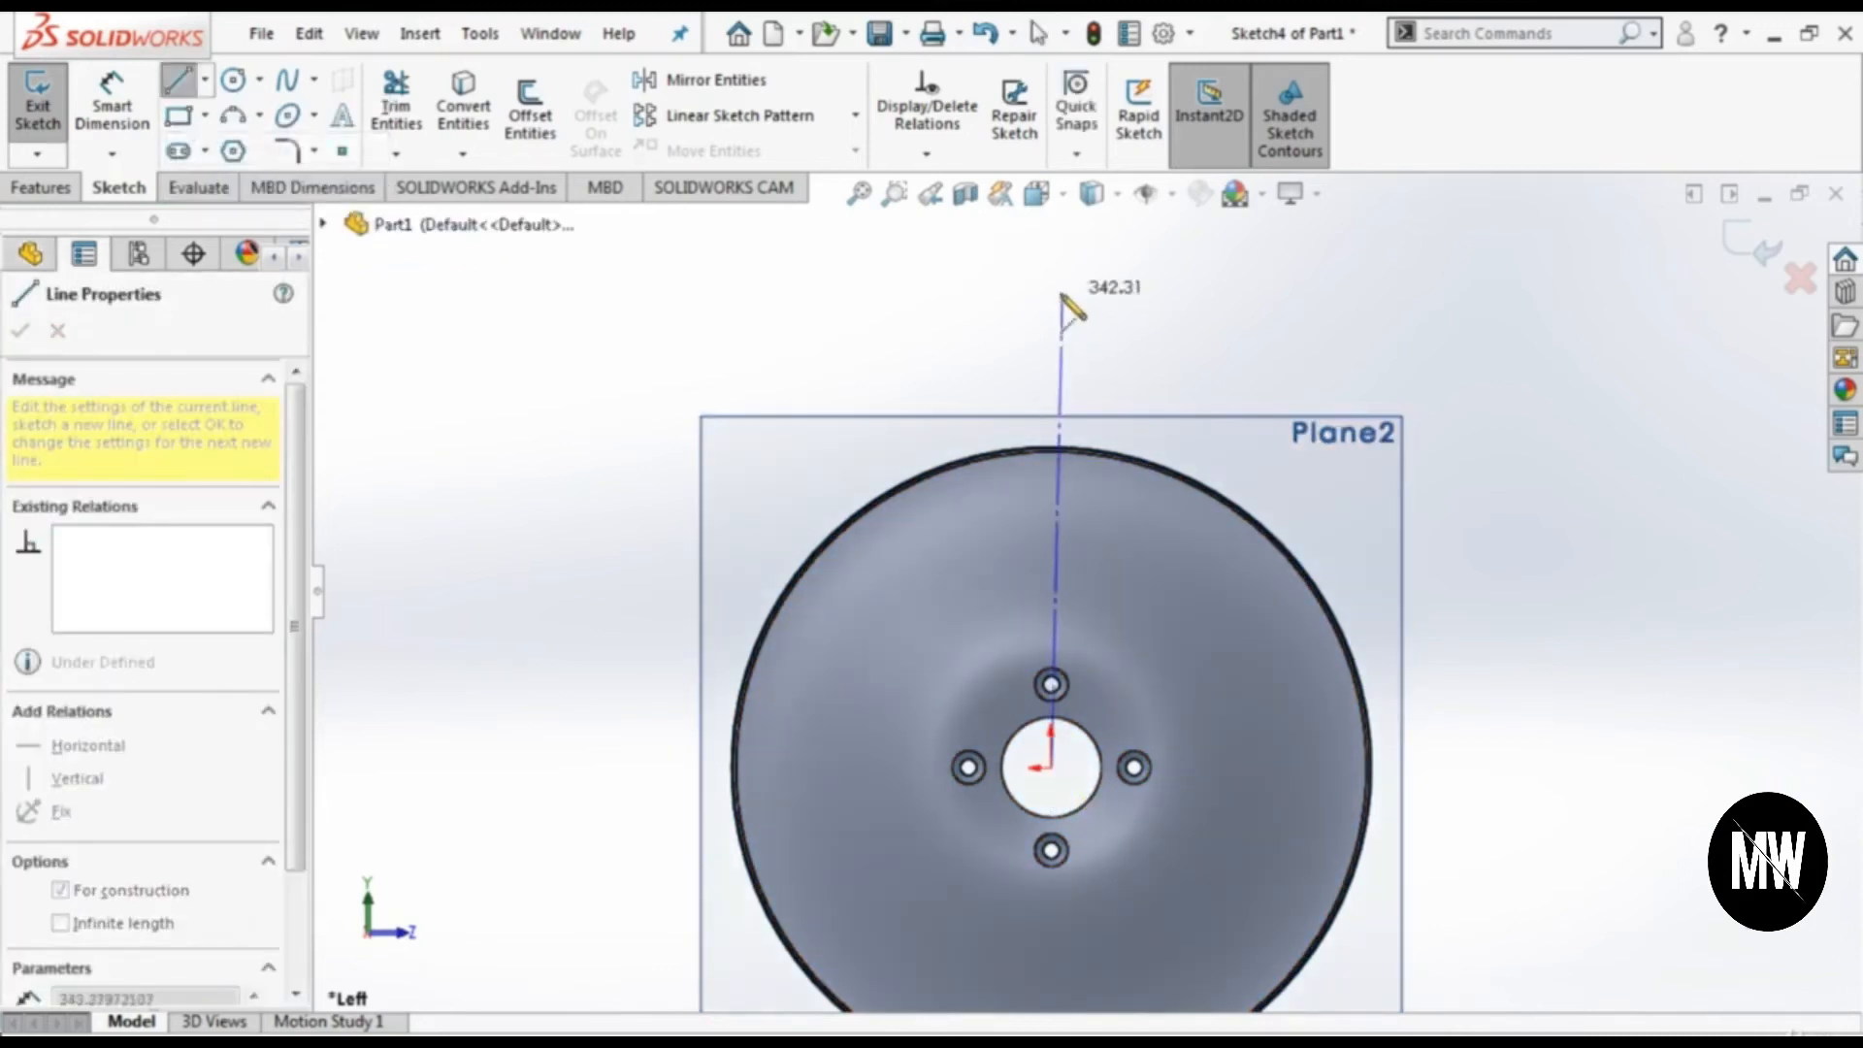
pyautogui.click(1052, 290)
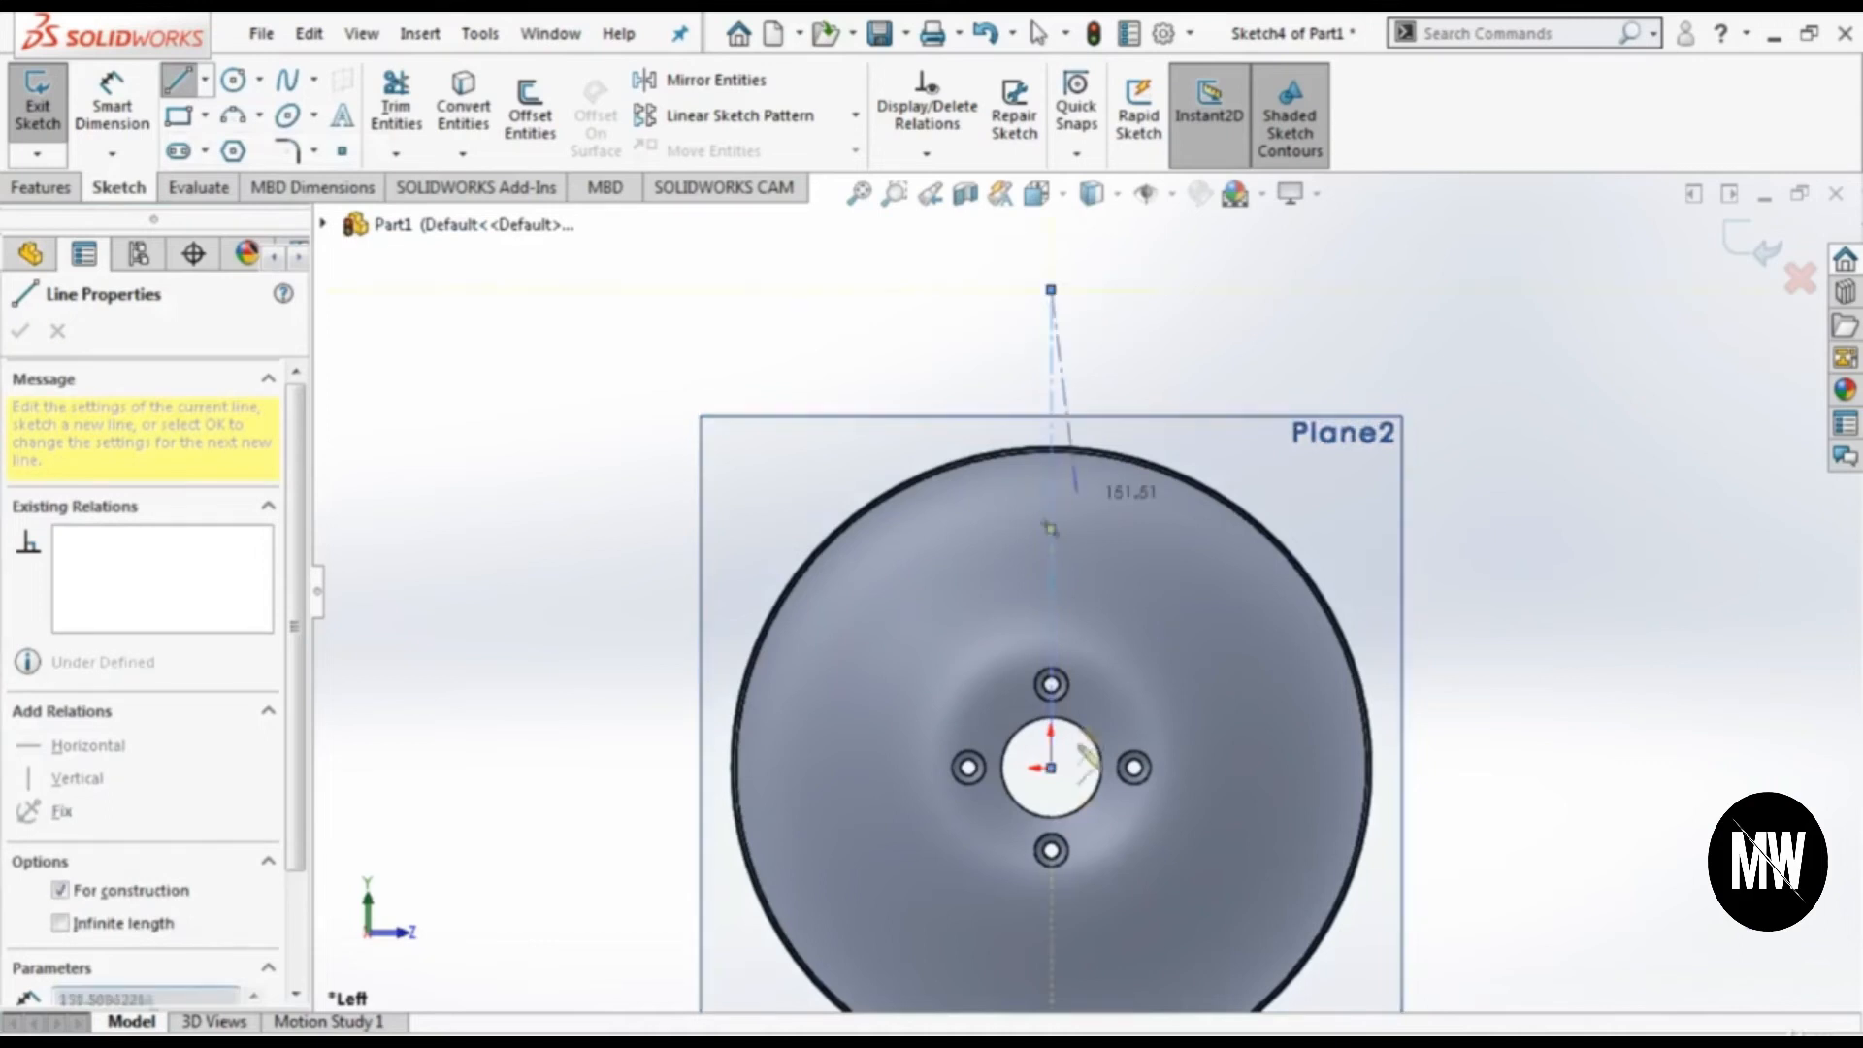
pyautogui.press('Escape')
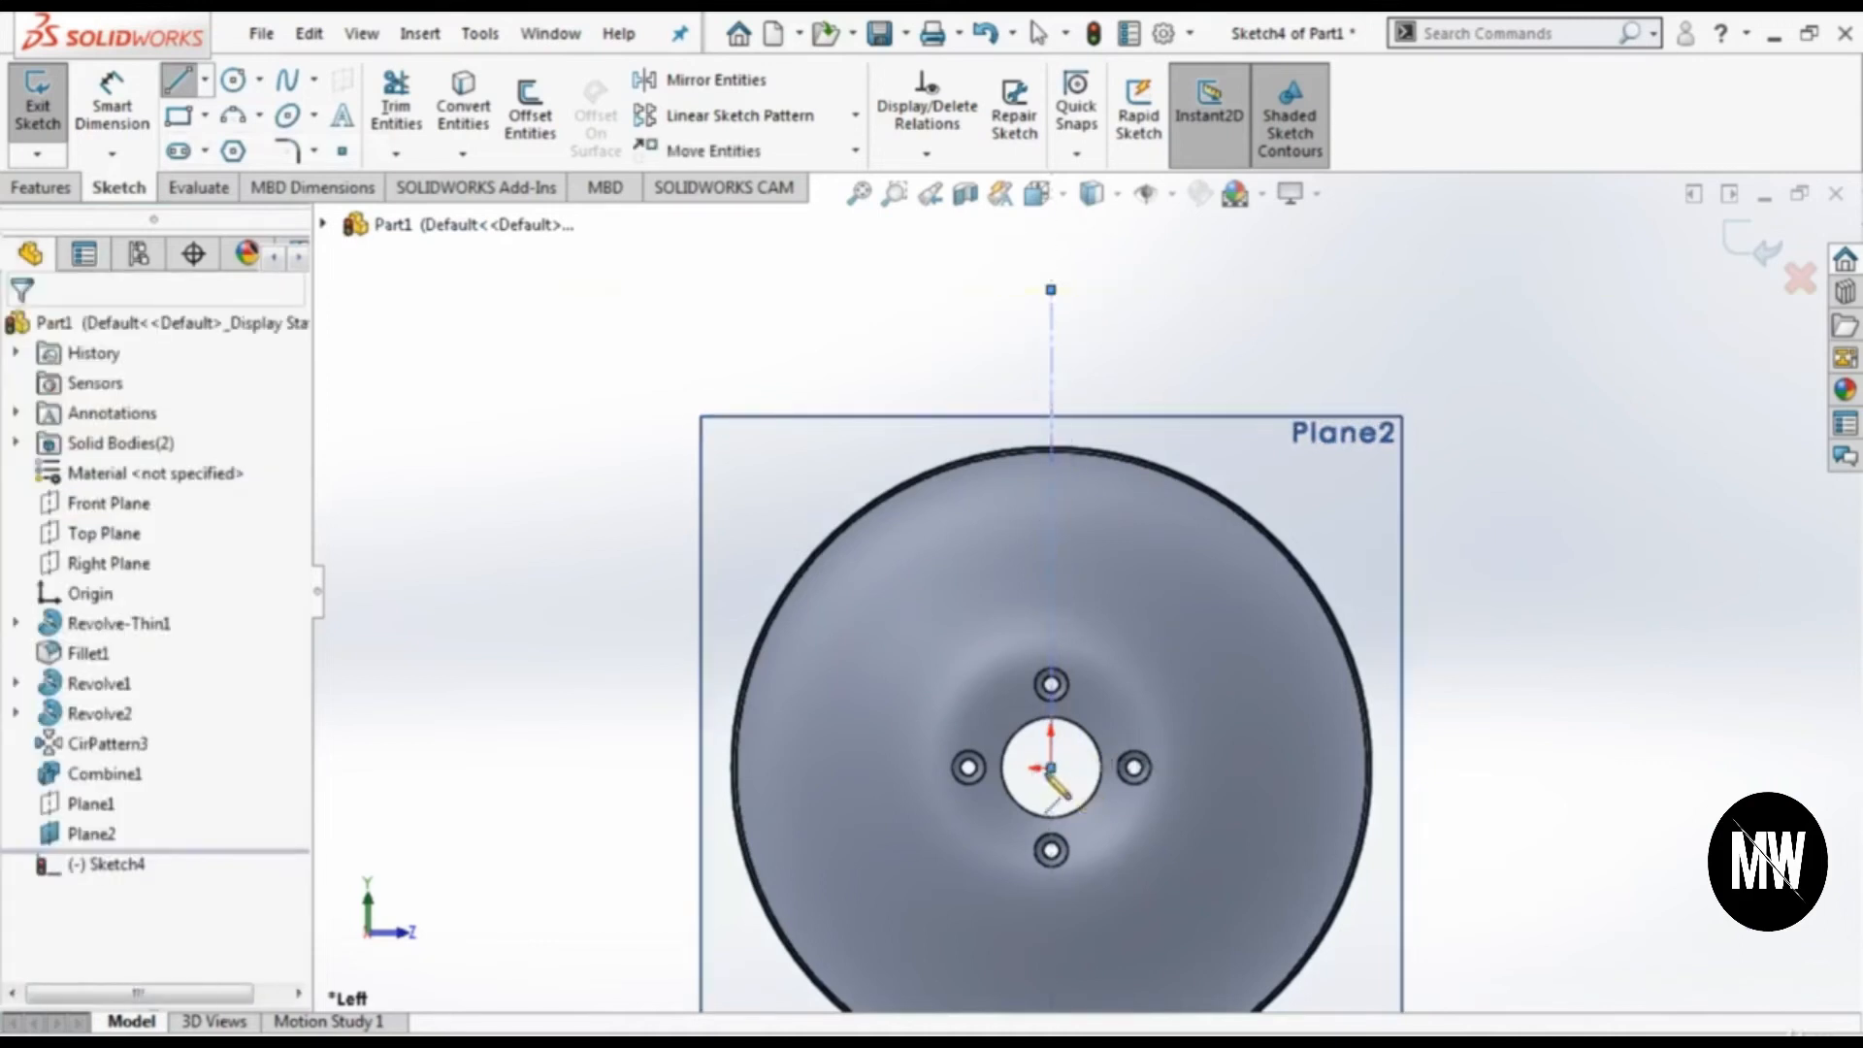
# Step: Sketch a slanted centerline from the origin past the rim's edge, about 34° to the left of the vertical centerline
pyautogui.click(205, 82)
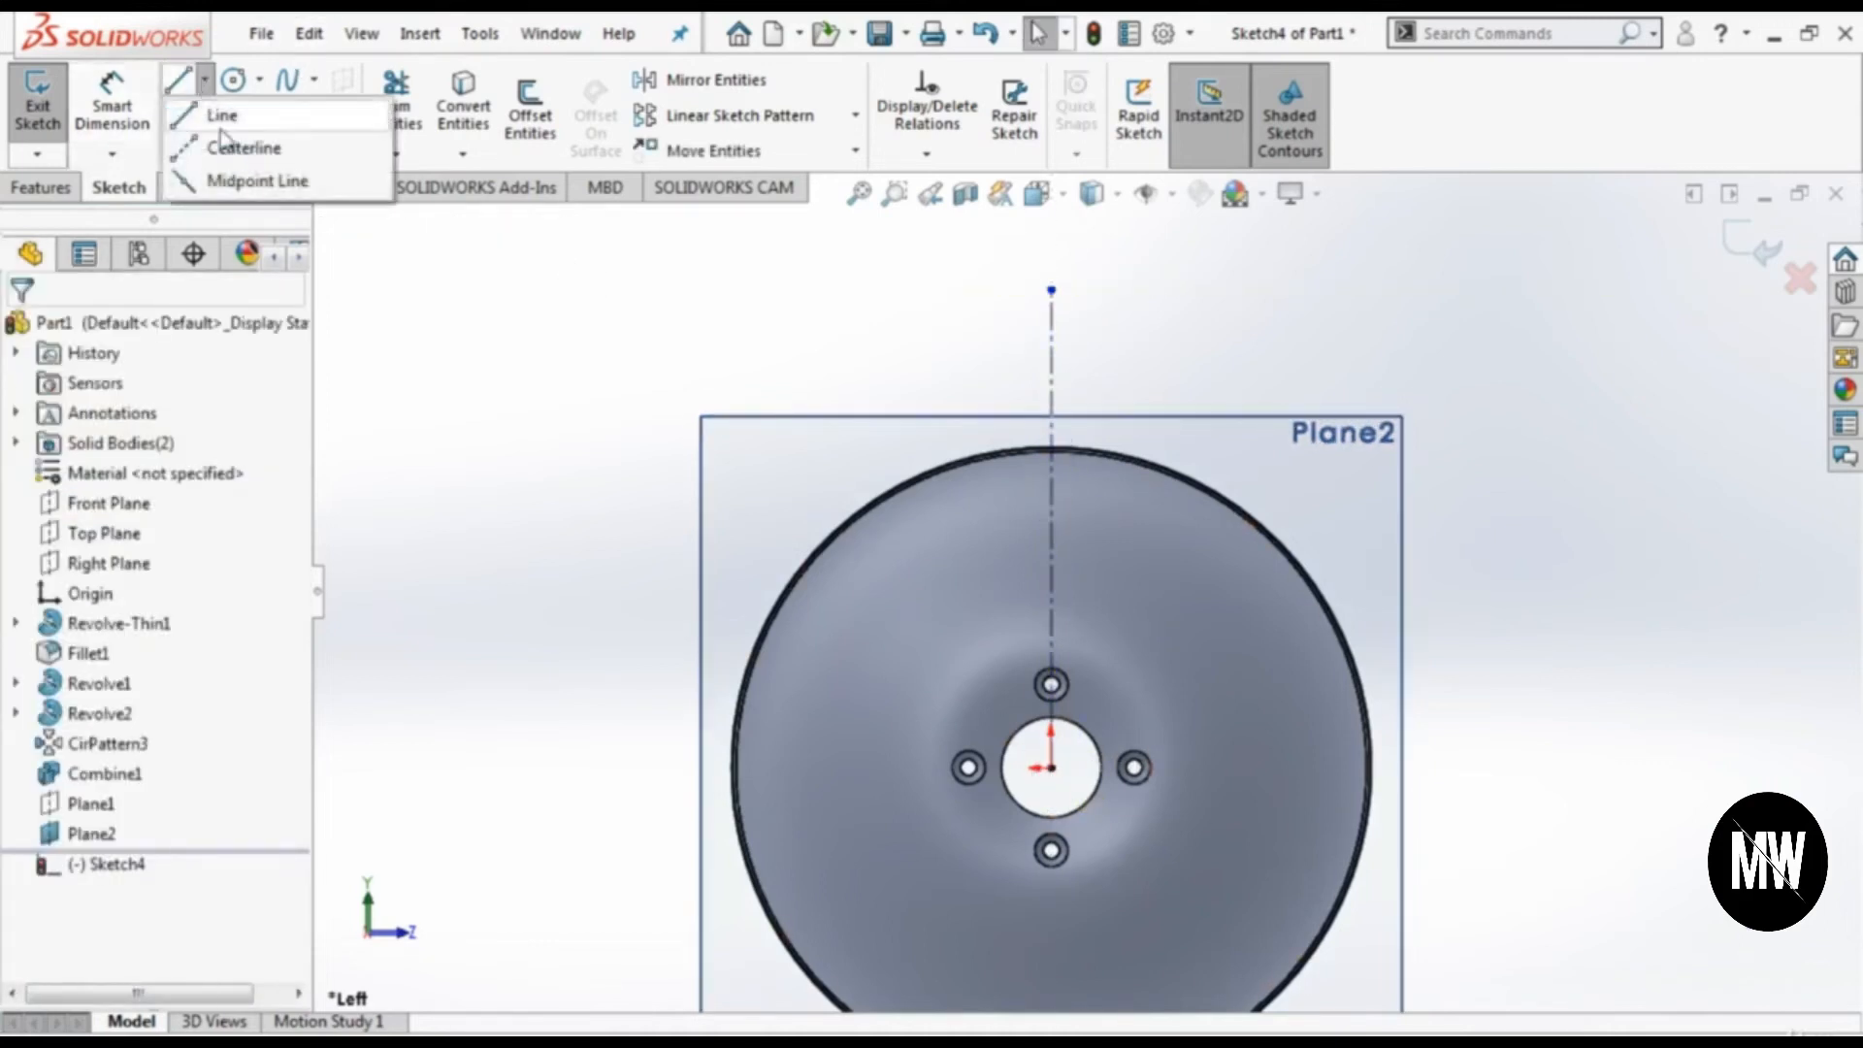
pyautogui.click(260, 146)
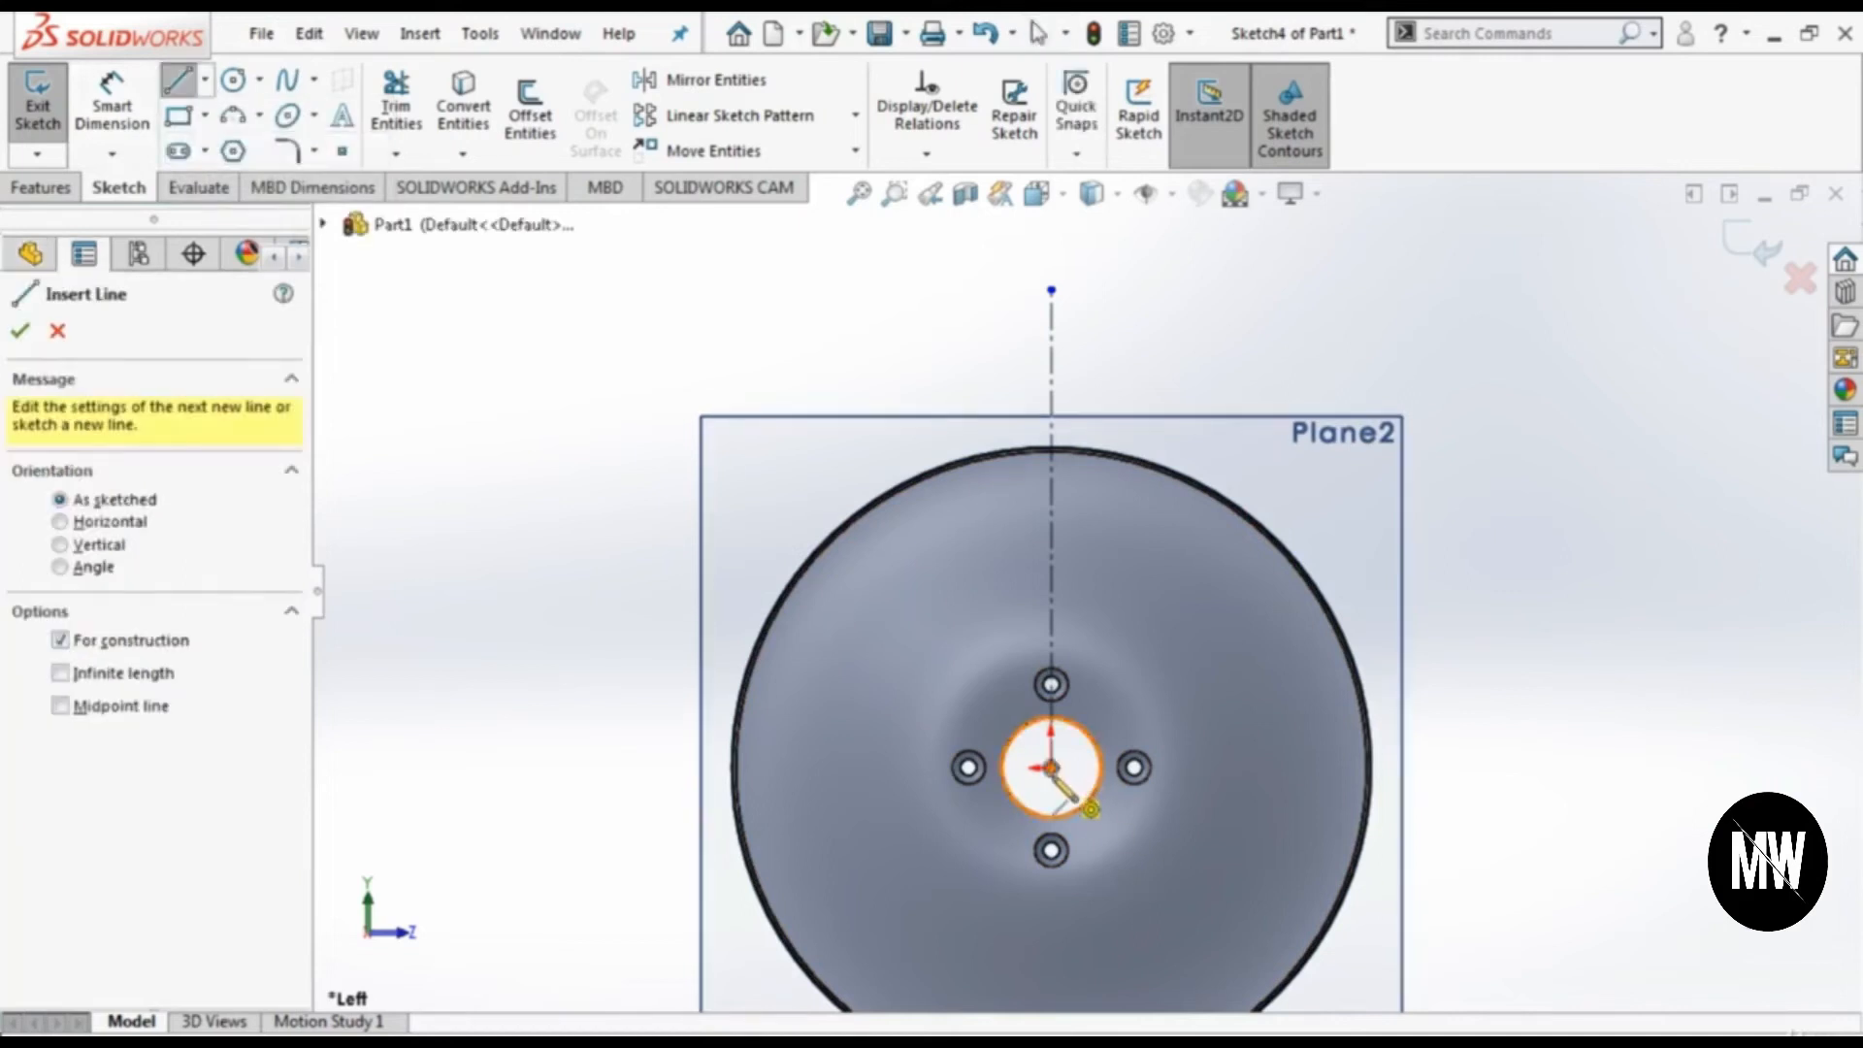
pyautogui.click(1051, 767)
pyautogui.click(755, 322)
# Step: Dimension the angle between the slanted and vertical centerlines and set it to 22.5°
pyautogui.click(111, 104)
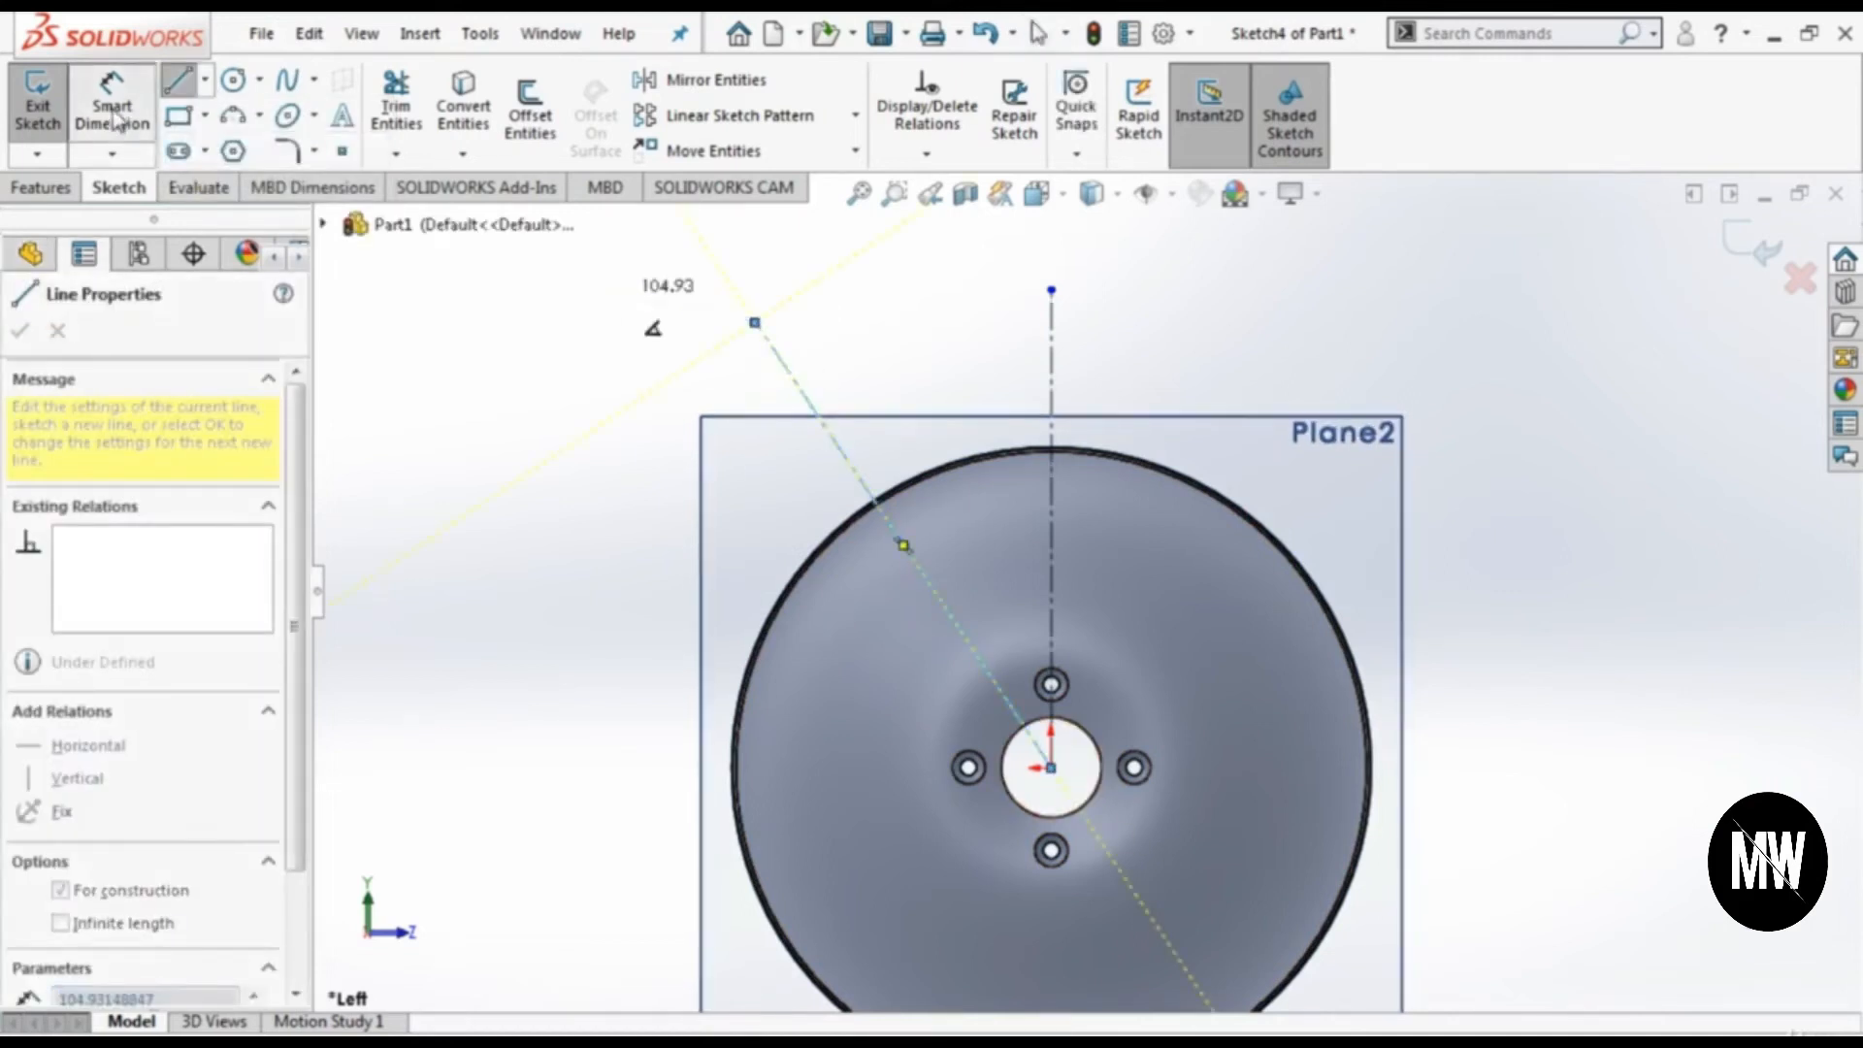
pyautogui.click(982, 658)
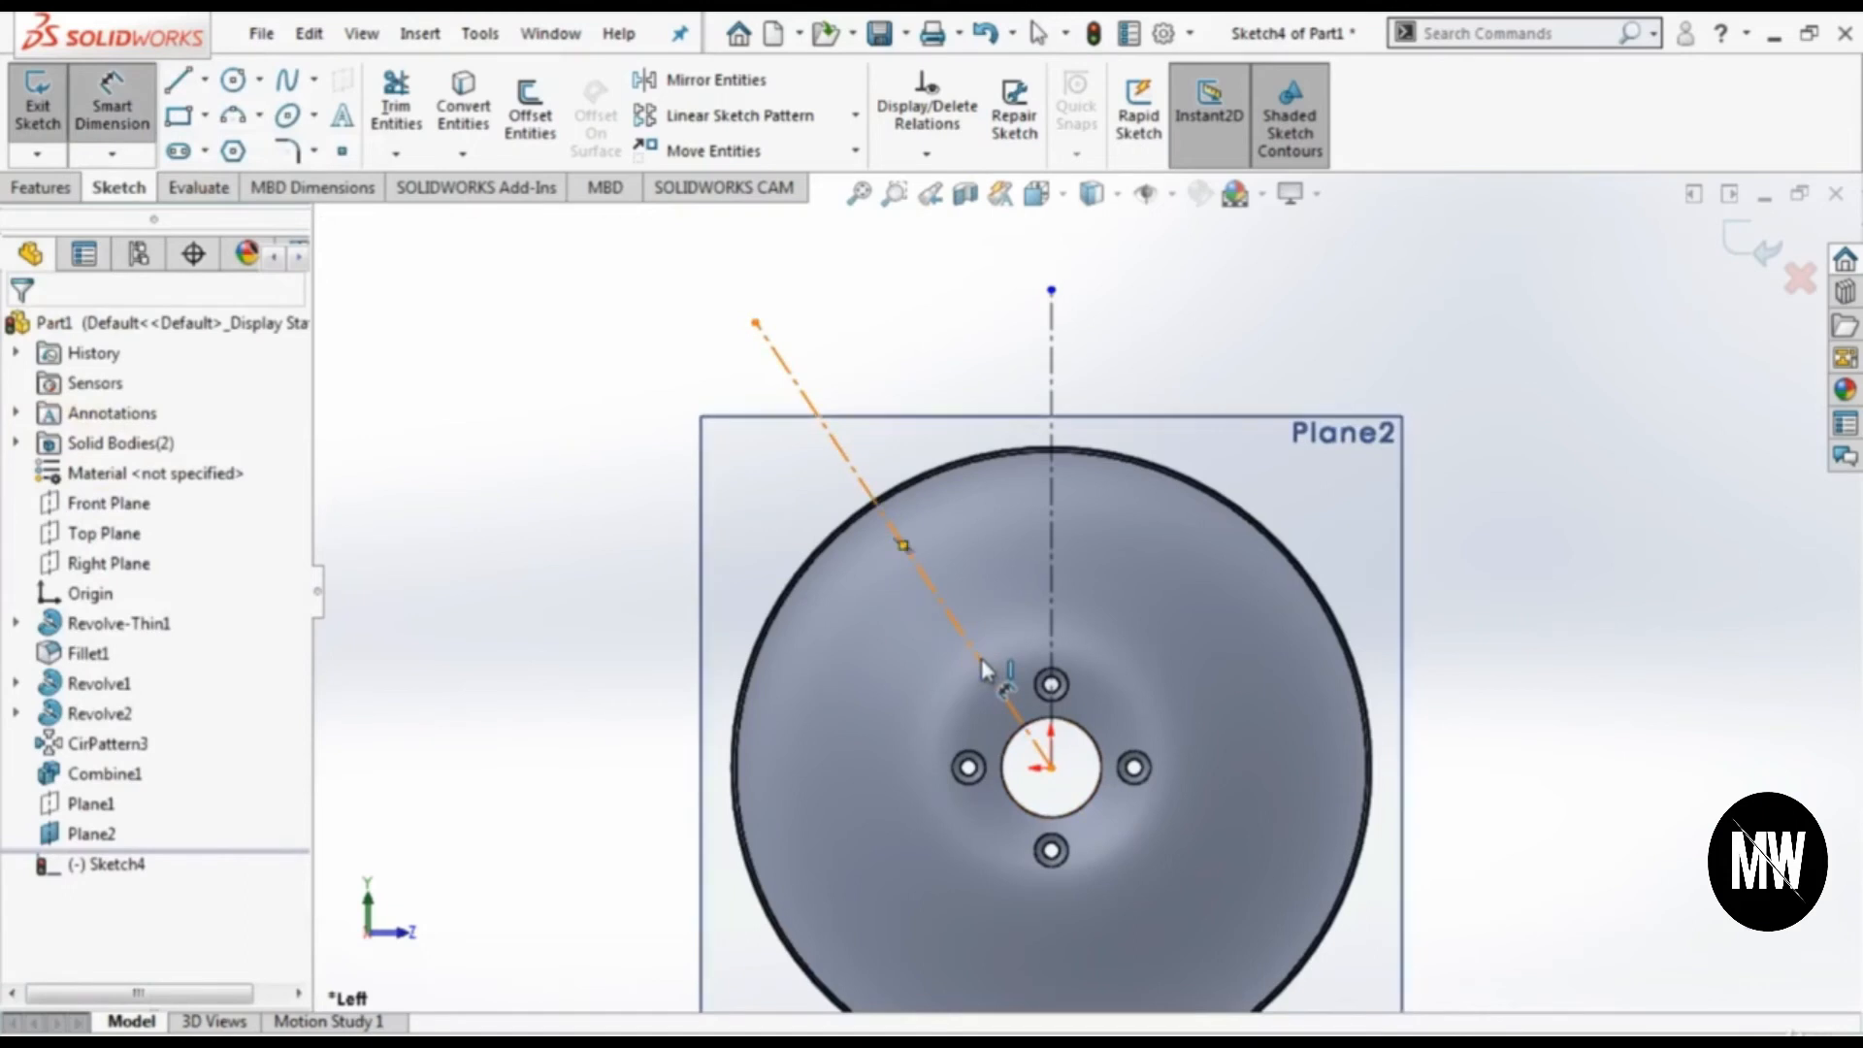
pyautogui.click(1048, 636)
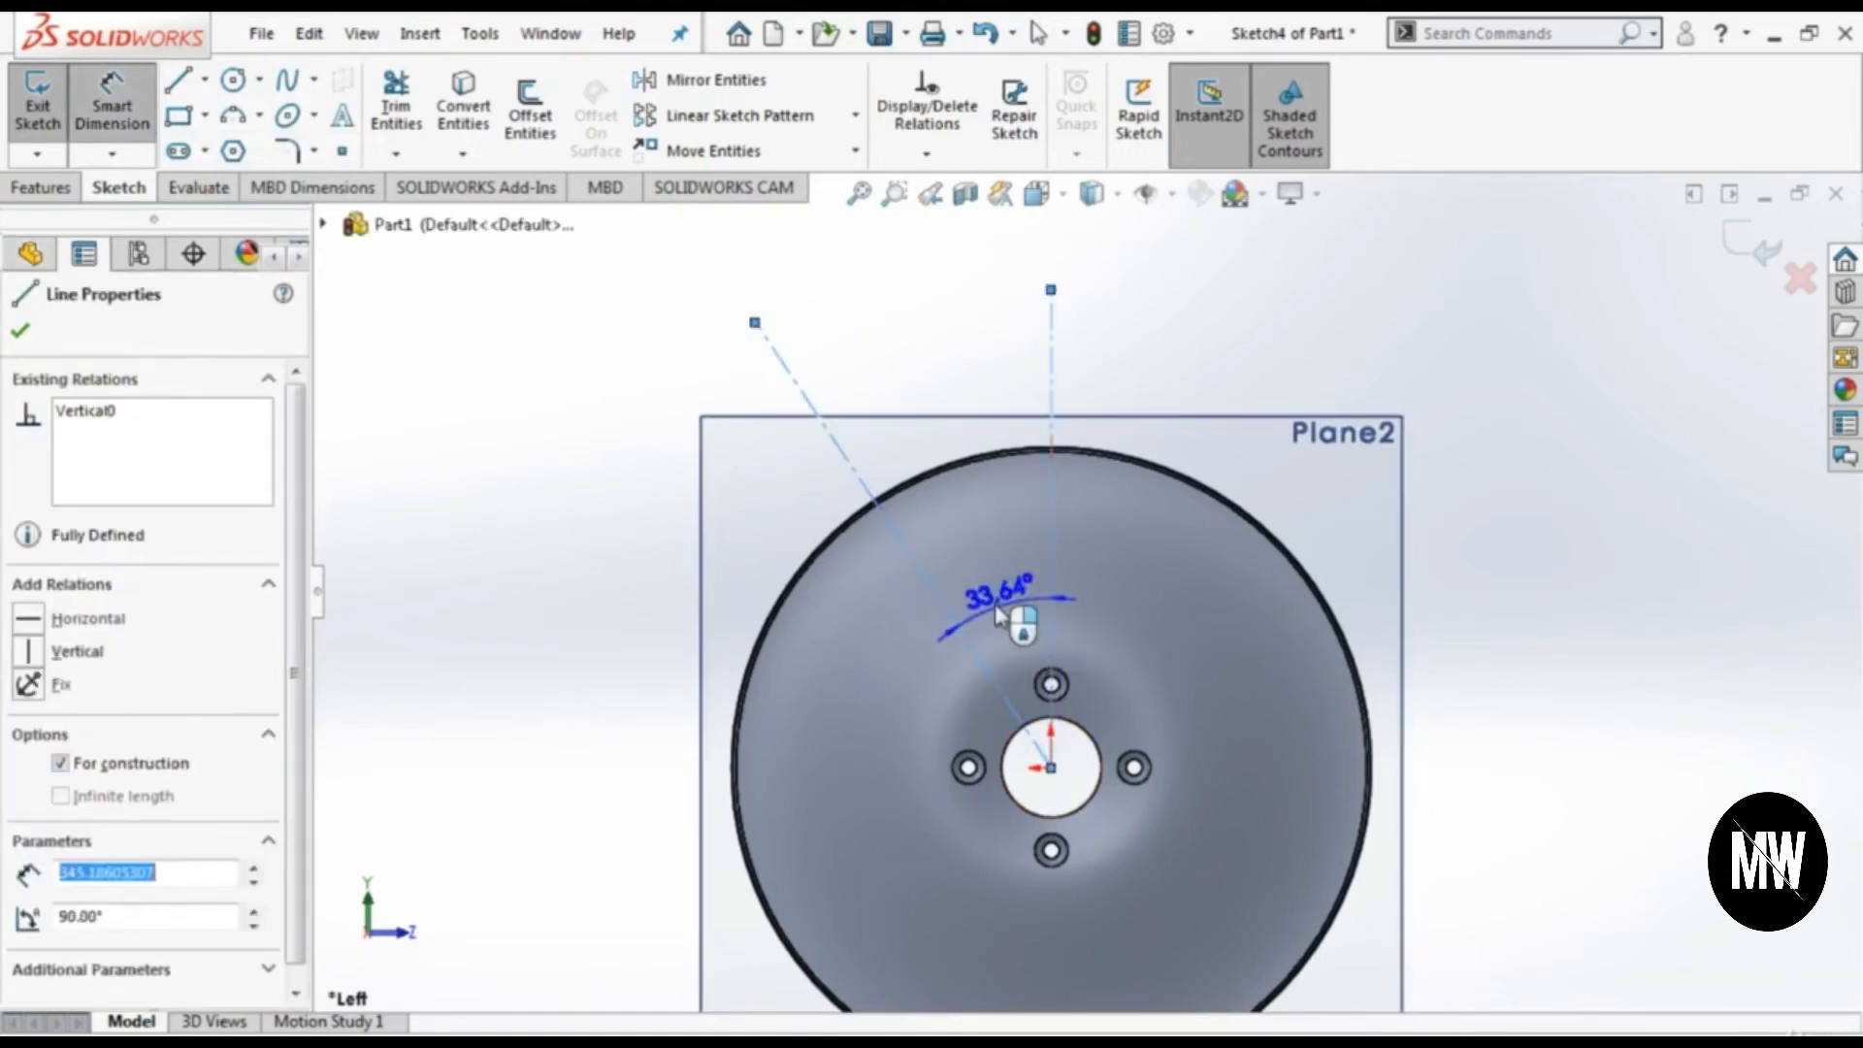
pyautogui.click(1014, 621)
pyautogui.write('éé(')
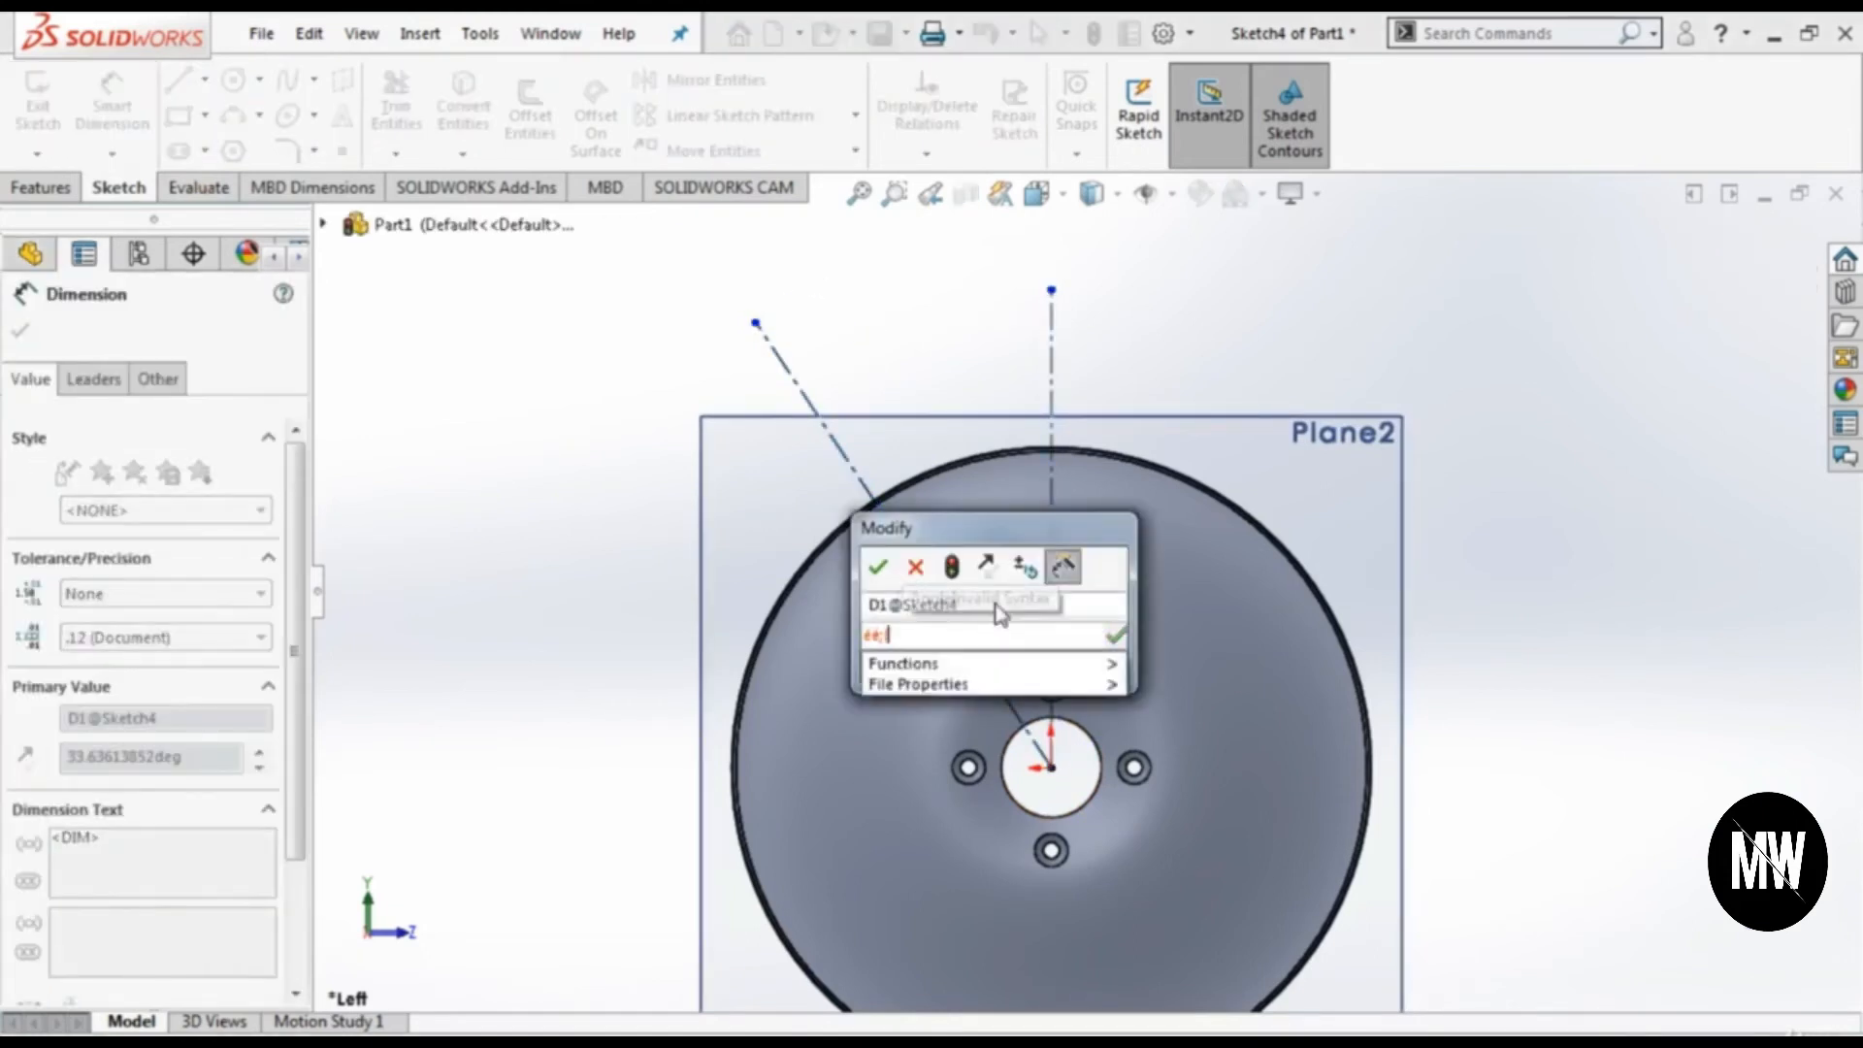
pyautogui.press('BackSpace')
pyautogui.press('BackSpace')
pyautogui.press('BackSpace')
pyautogui.write('22.5')
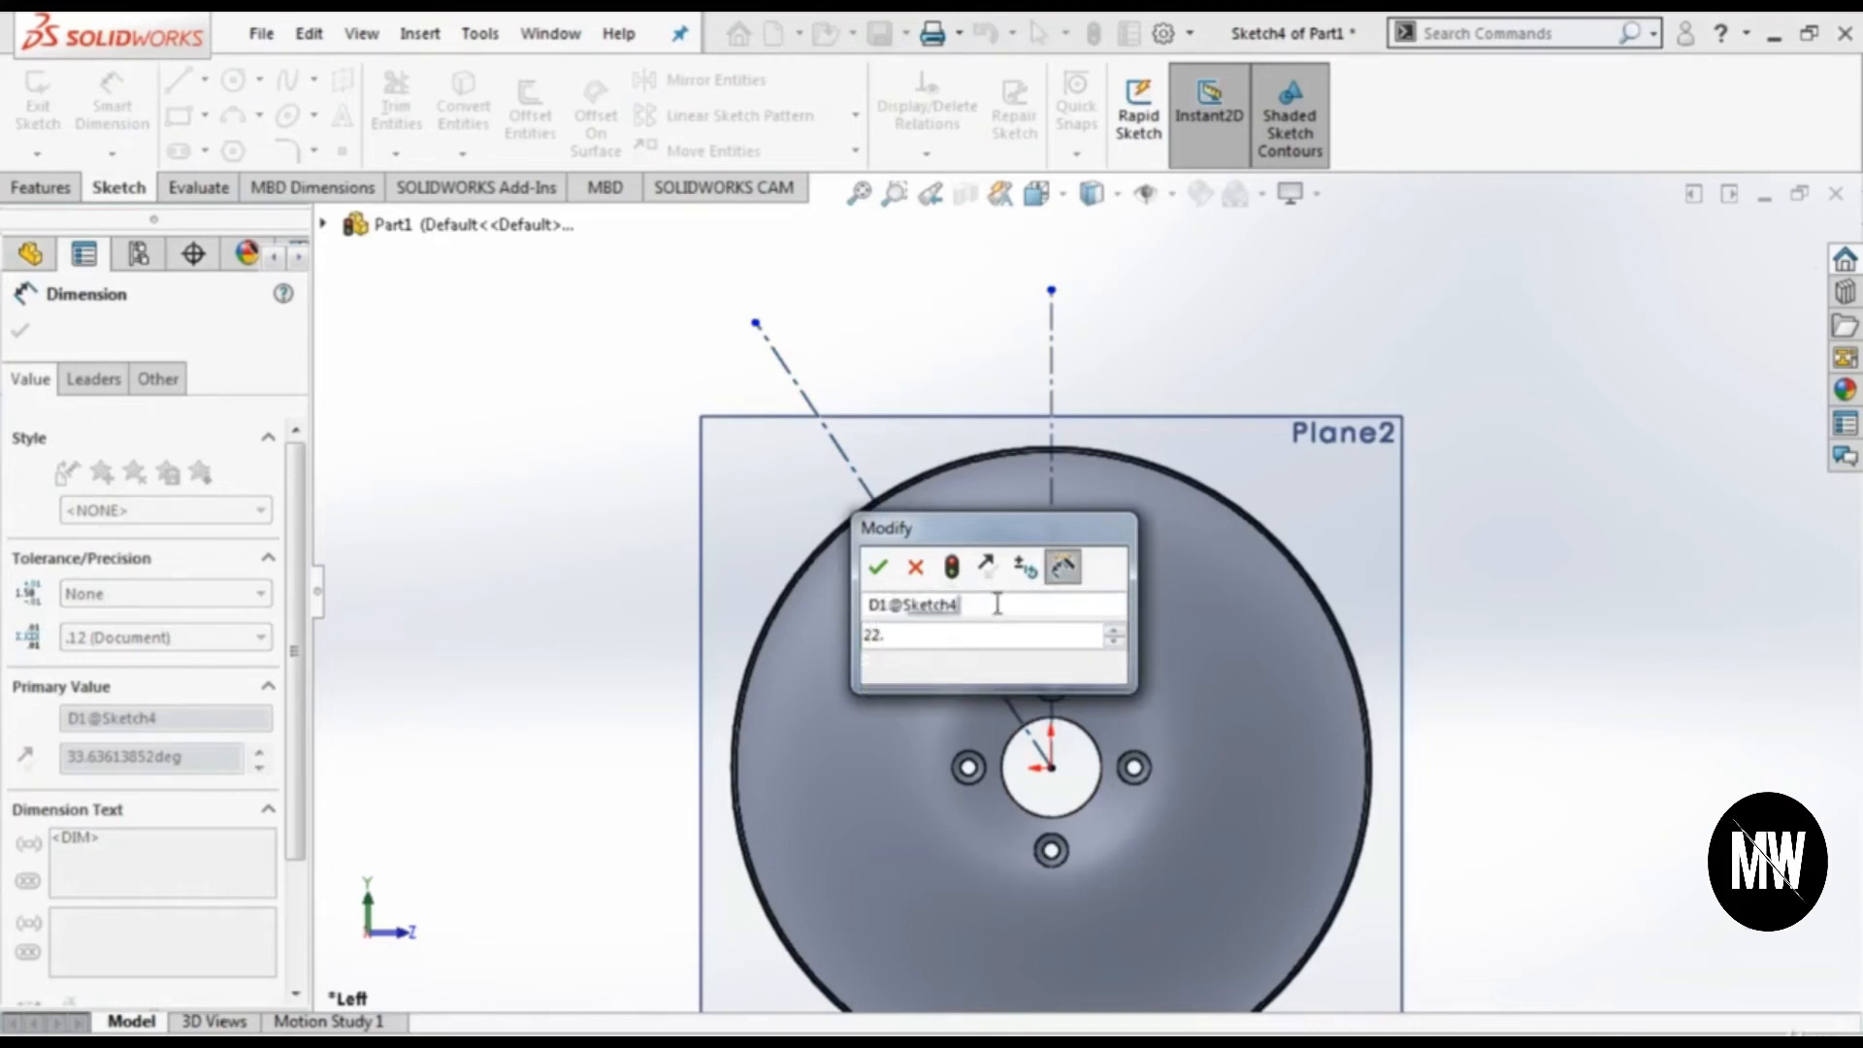
pyautogui.press('Return')
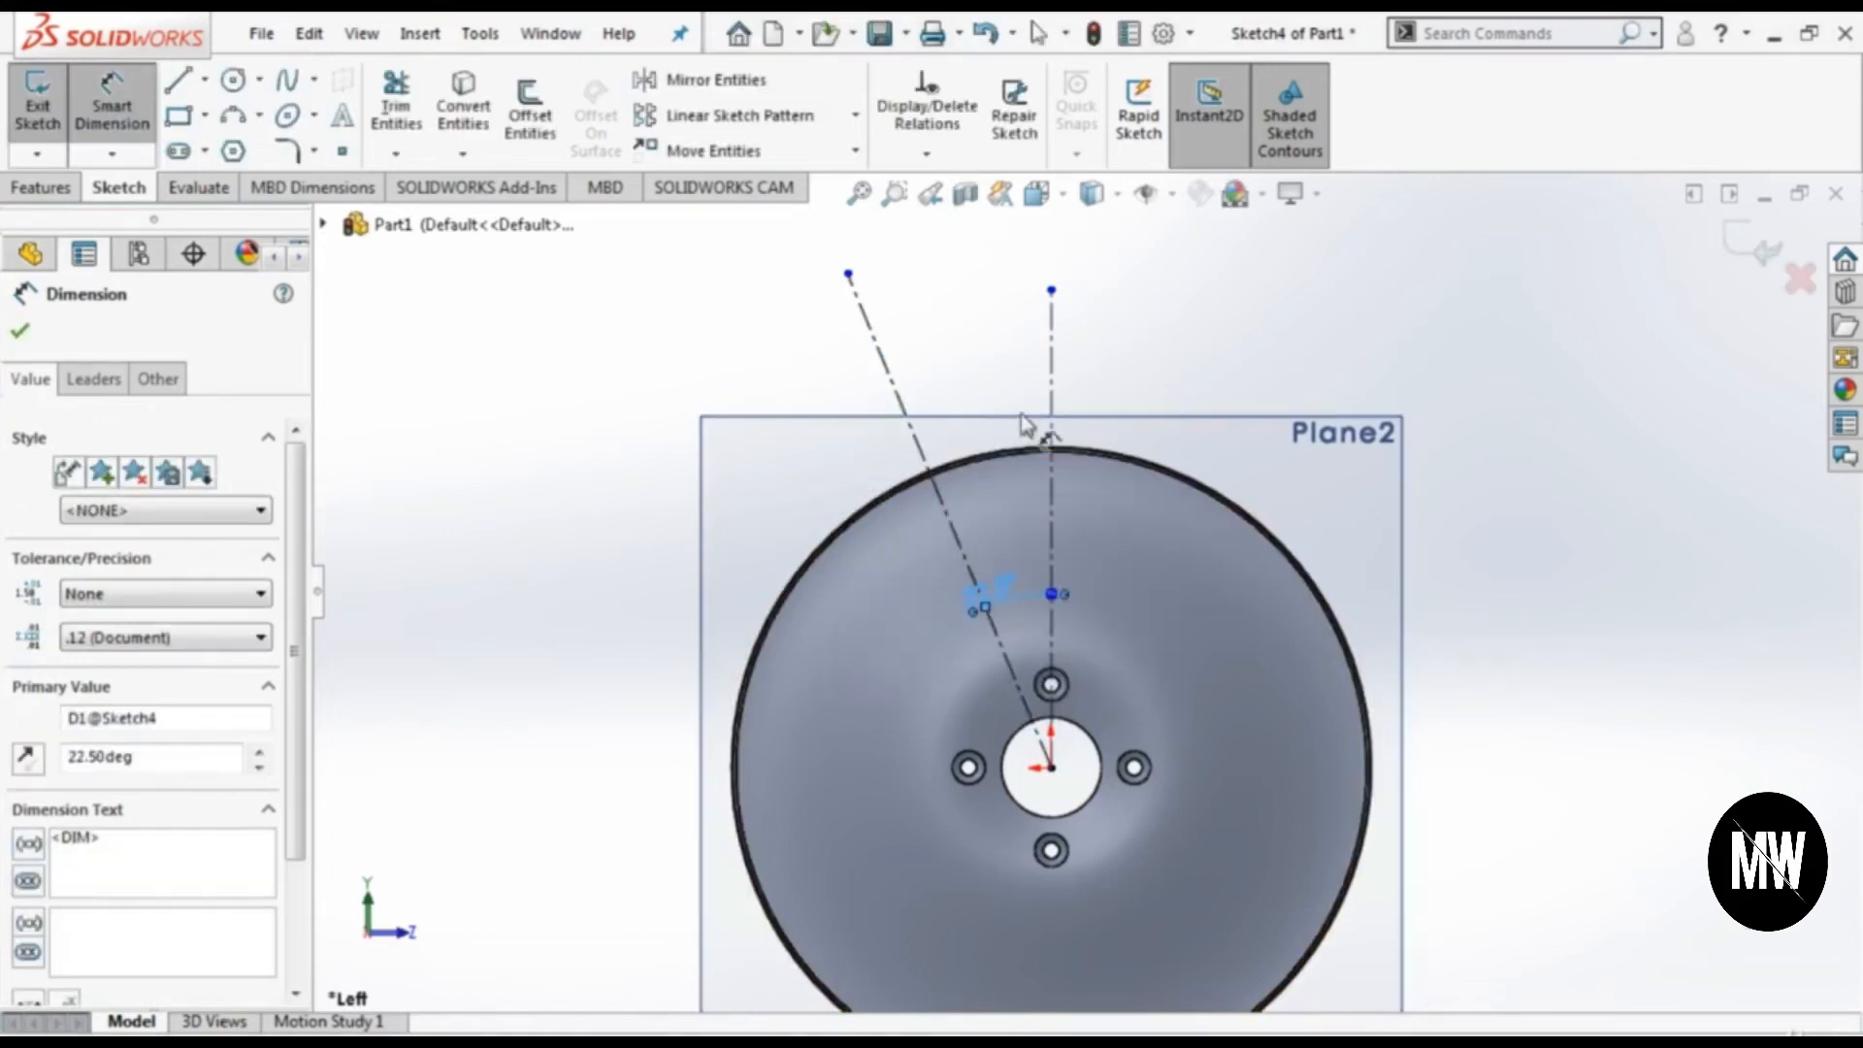
# Step: Sketch a horizontal line about 40 mm long above the rim, starting on the vertical centerline and running left
pyautogui.scroll(1, 1146, 307)
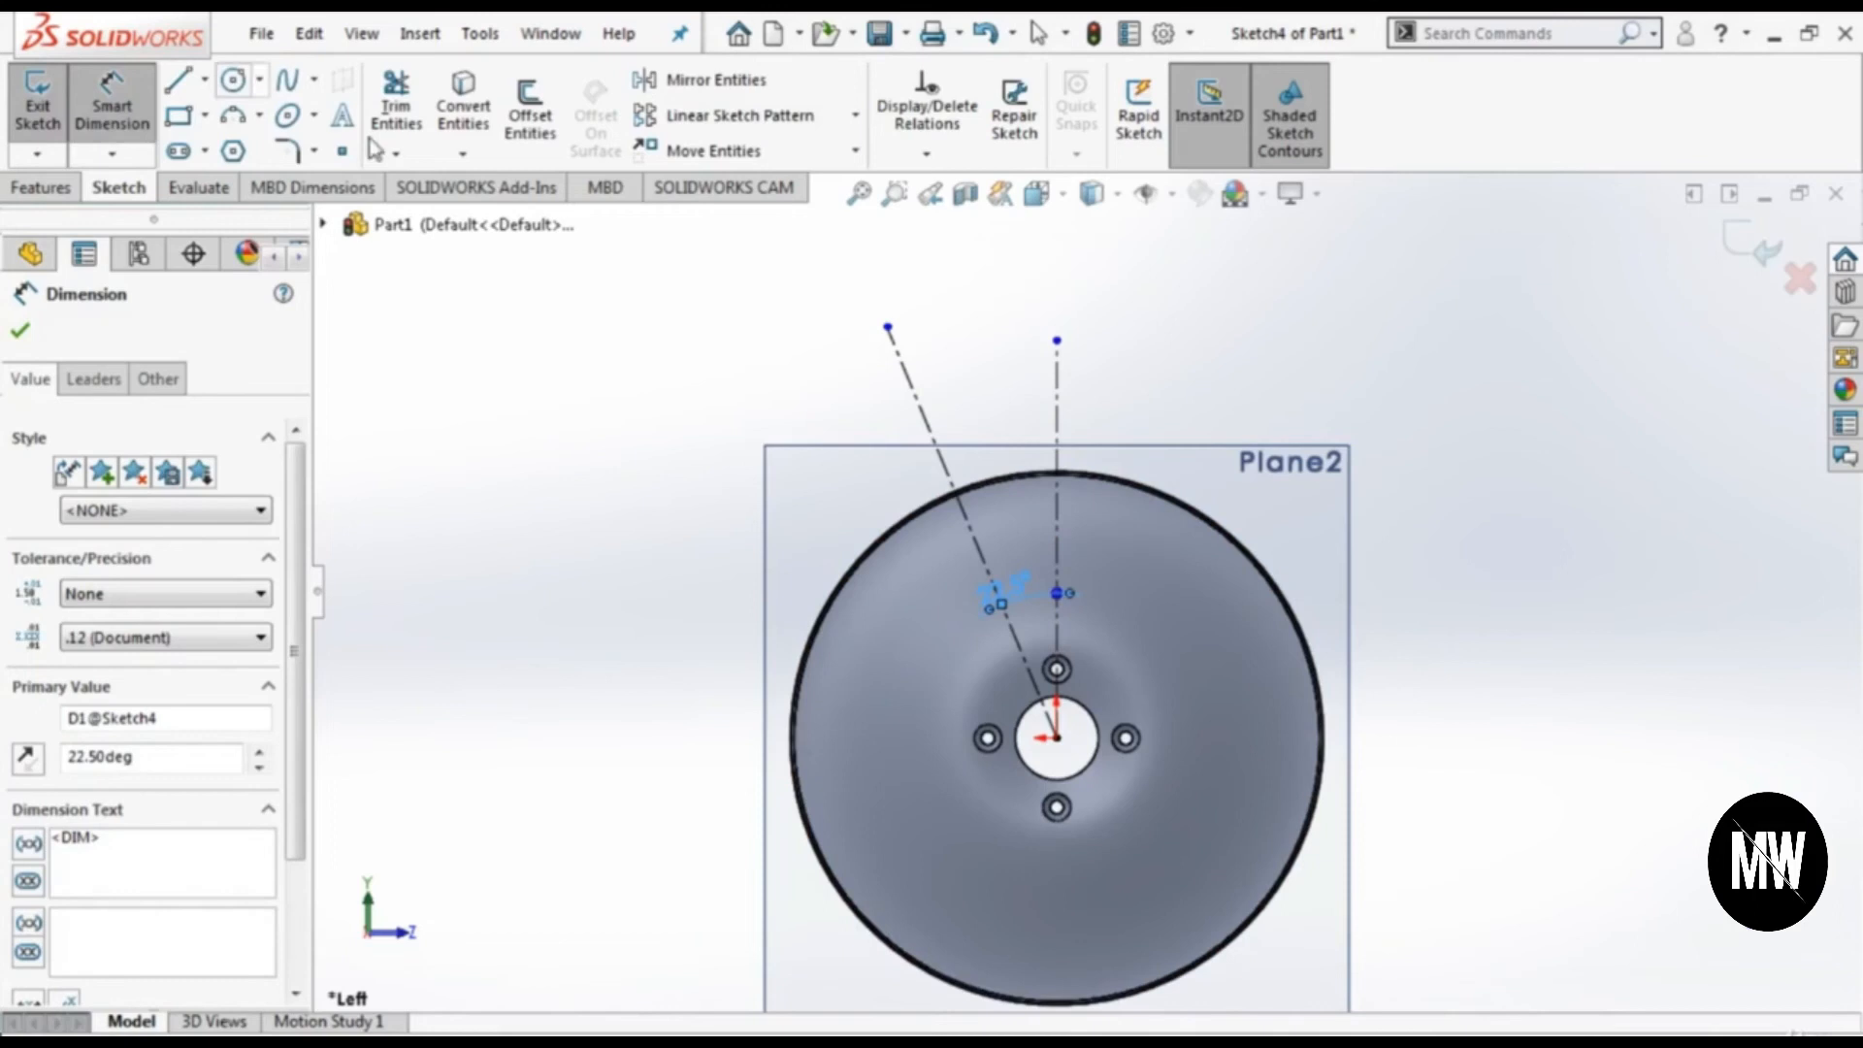
pyautogui.click(199, 70)
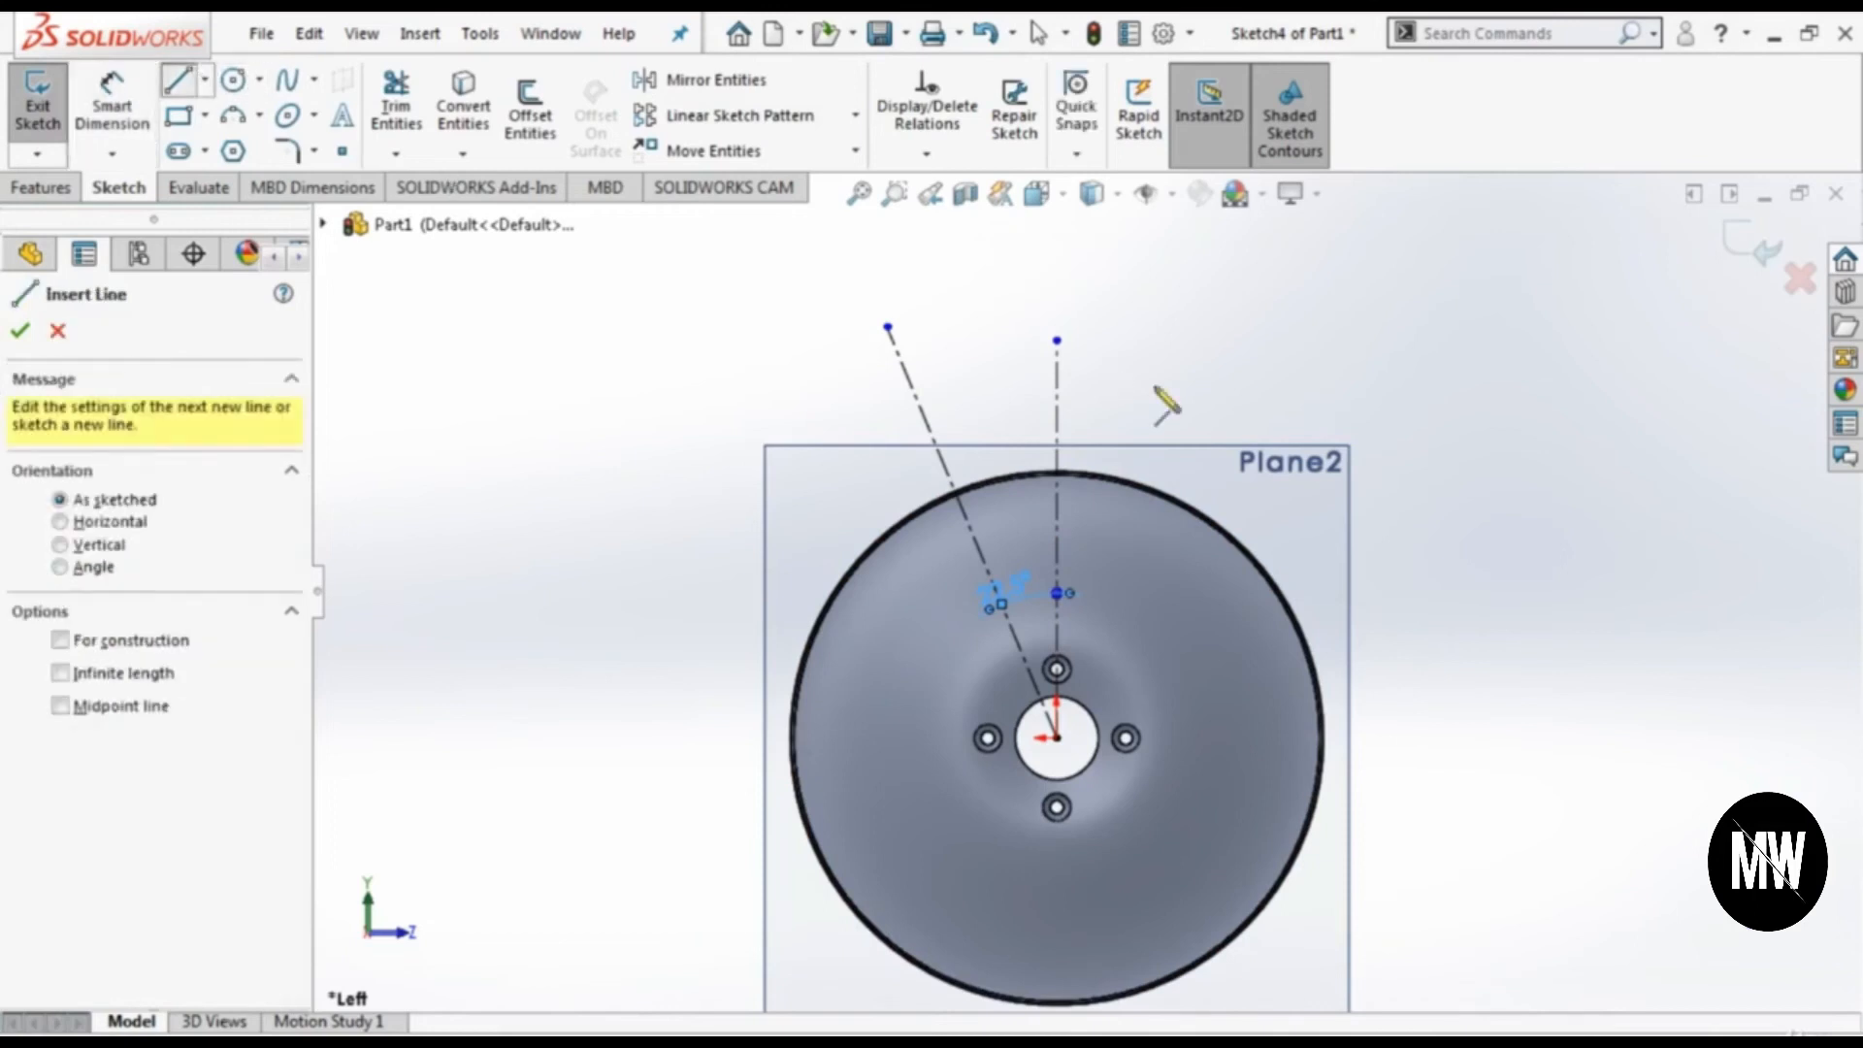
pyautogui.click(1056, 363)
pyautogui.click(1011, 363)
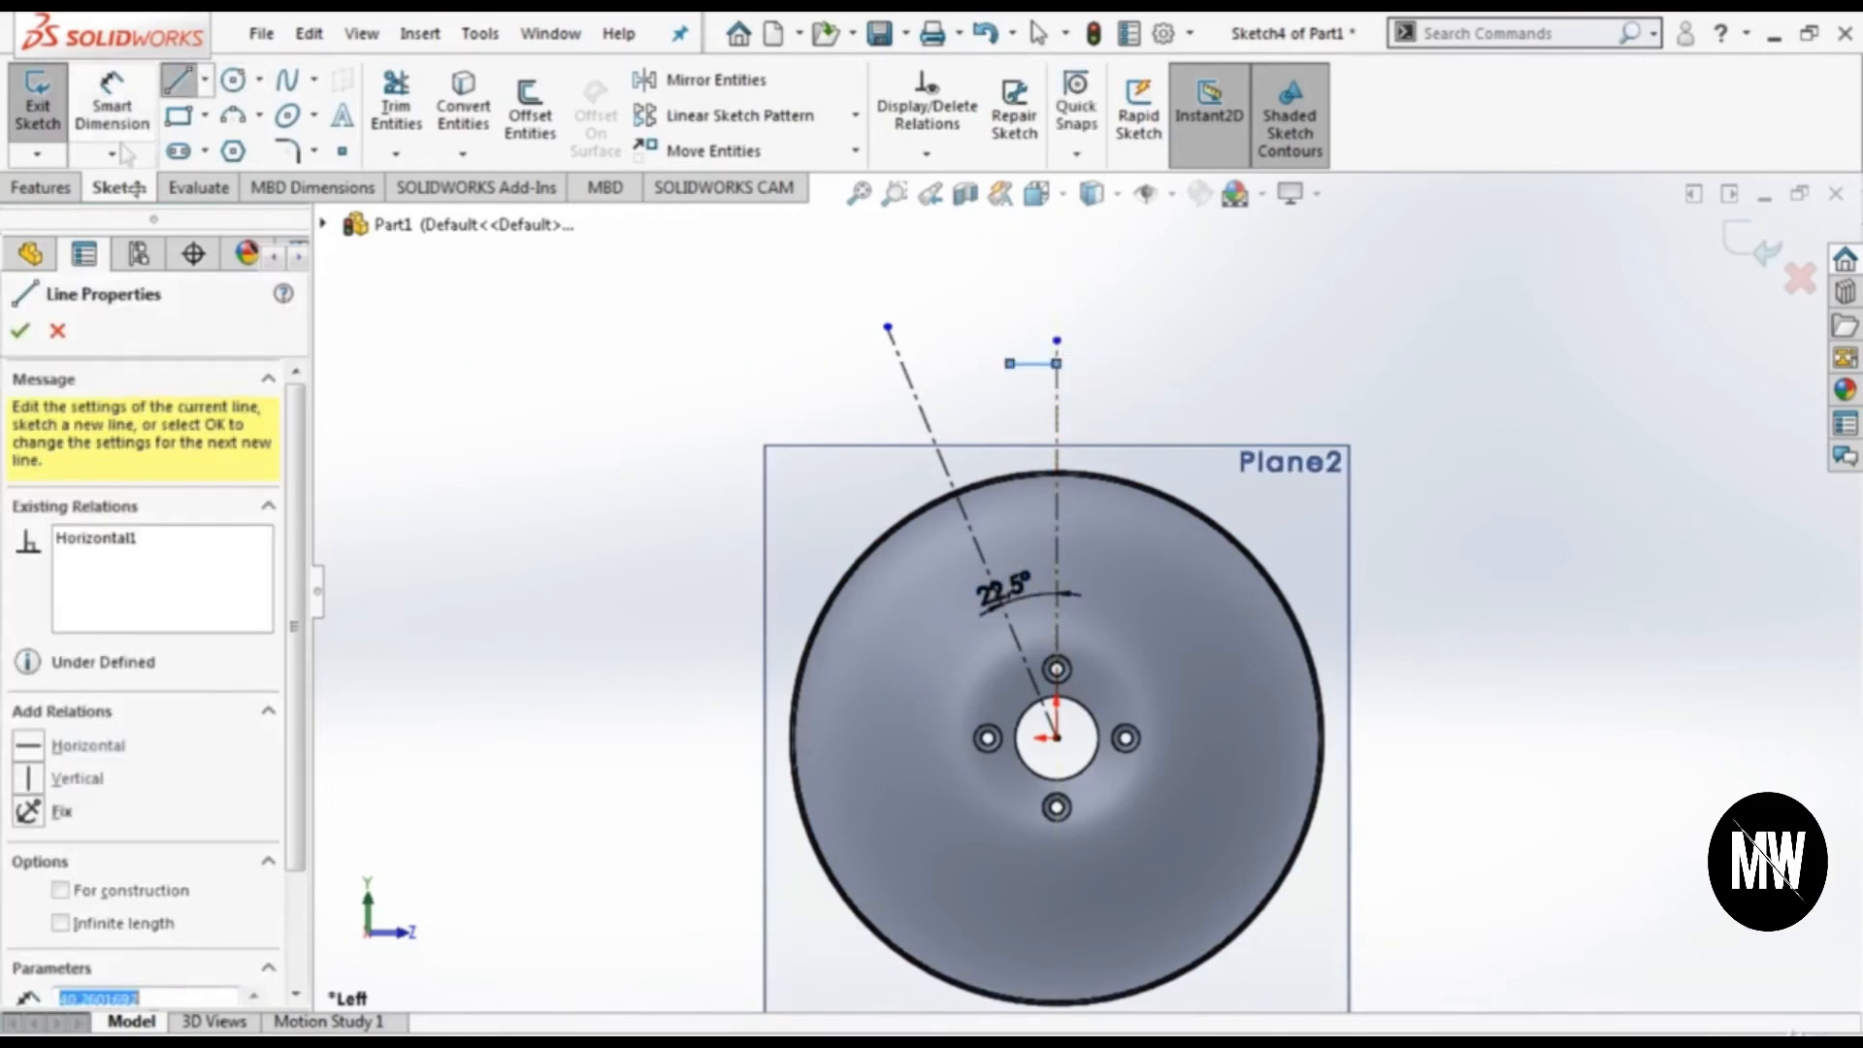
# Step: Dimension the short horizontal line's height above the origin and set it to 283.5 mm
pyautogui.click(112, 105)
pyautogui.click(1039, 364)
pyautogui.click(1058, 740)
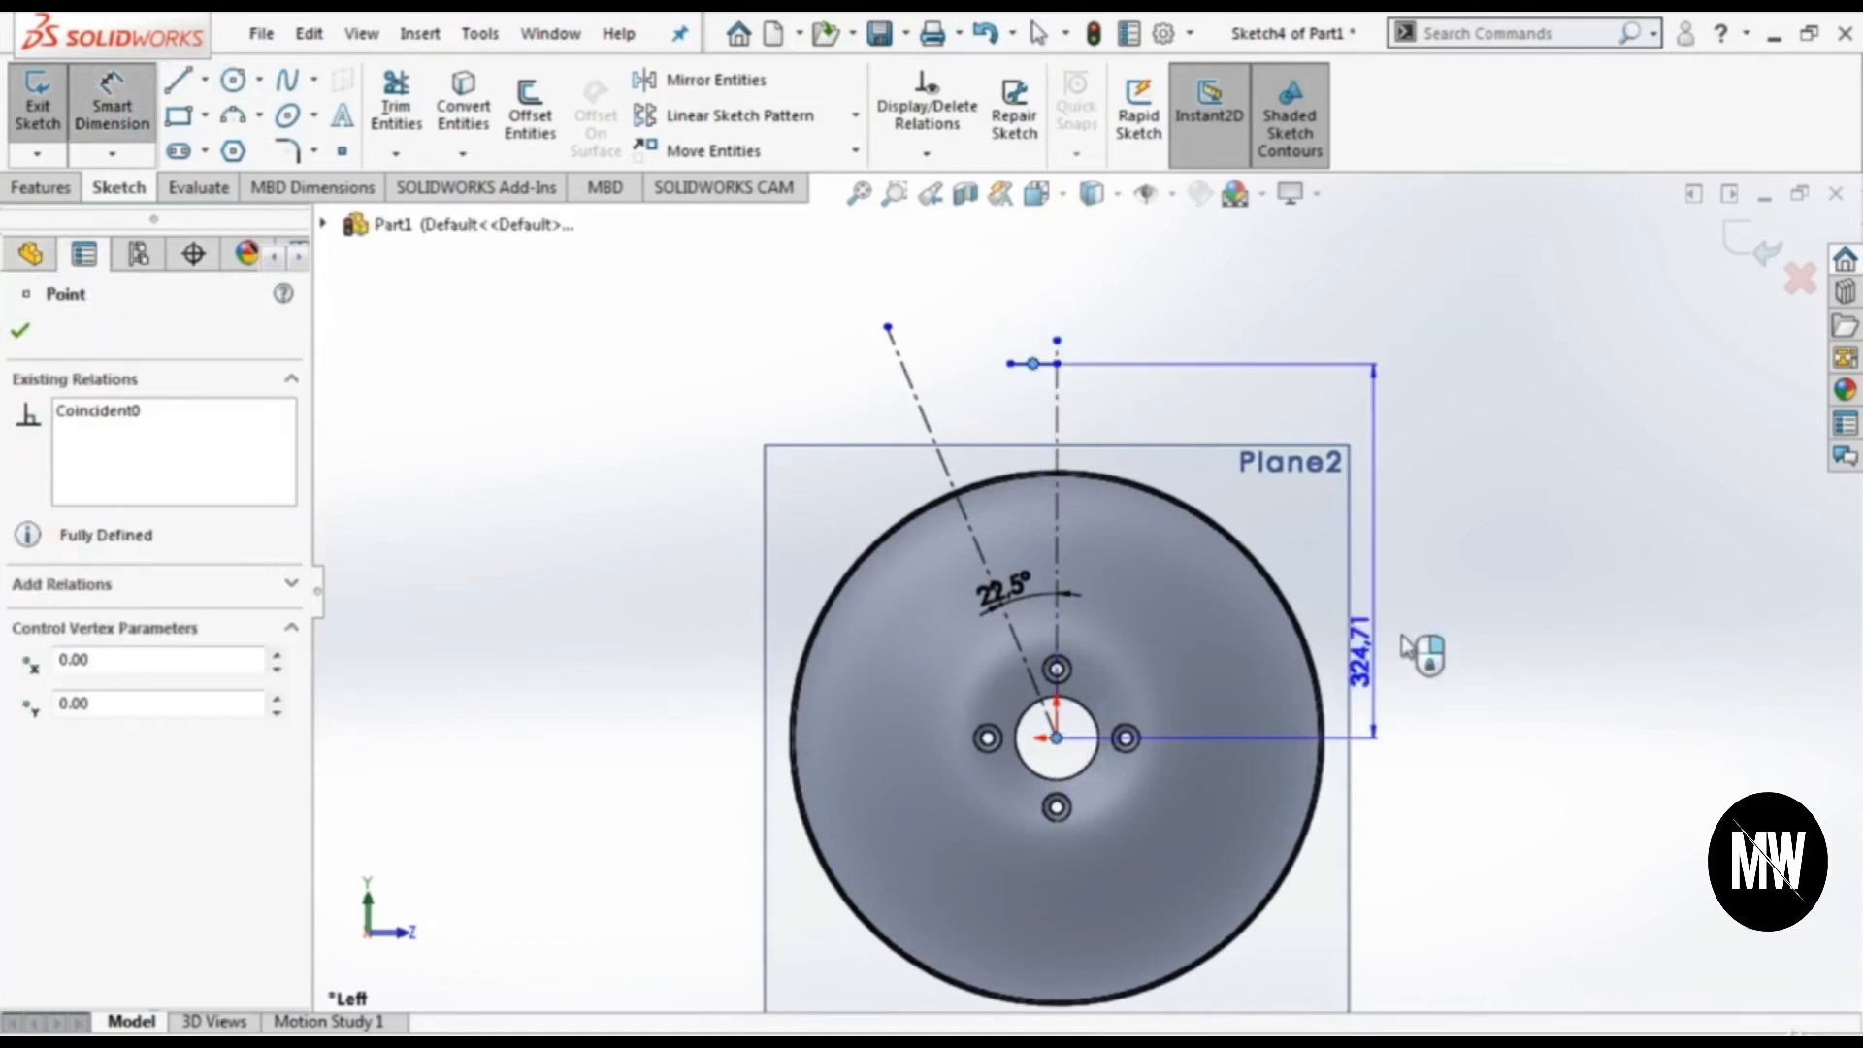
pyautogui.click(1567, 637)
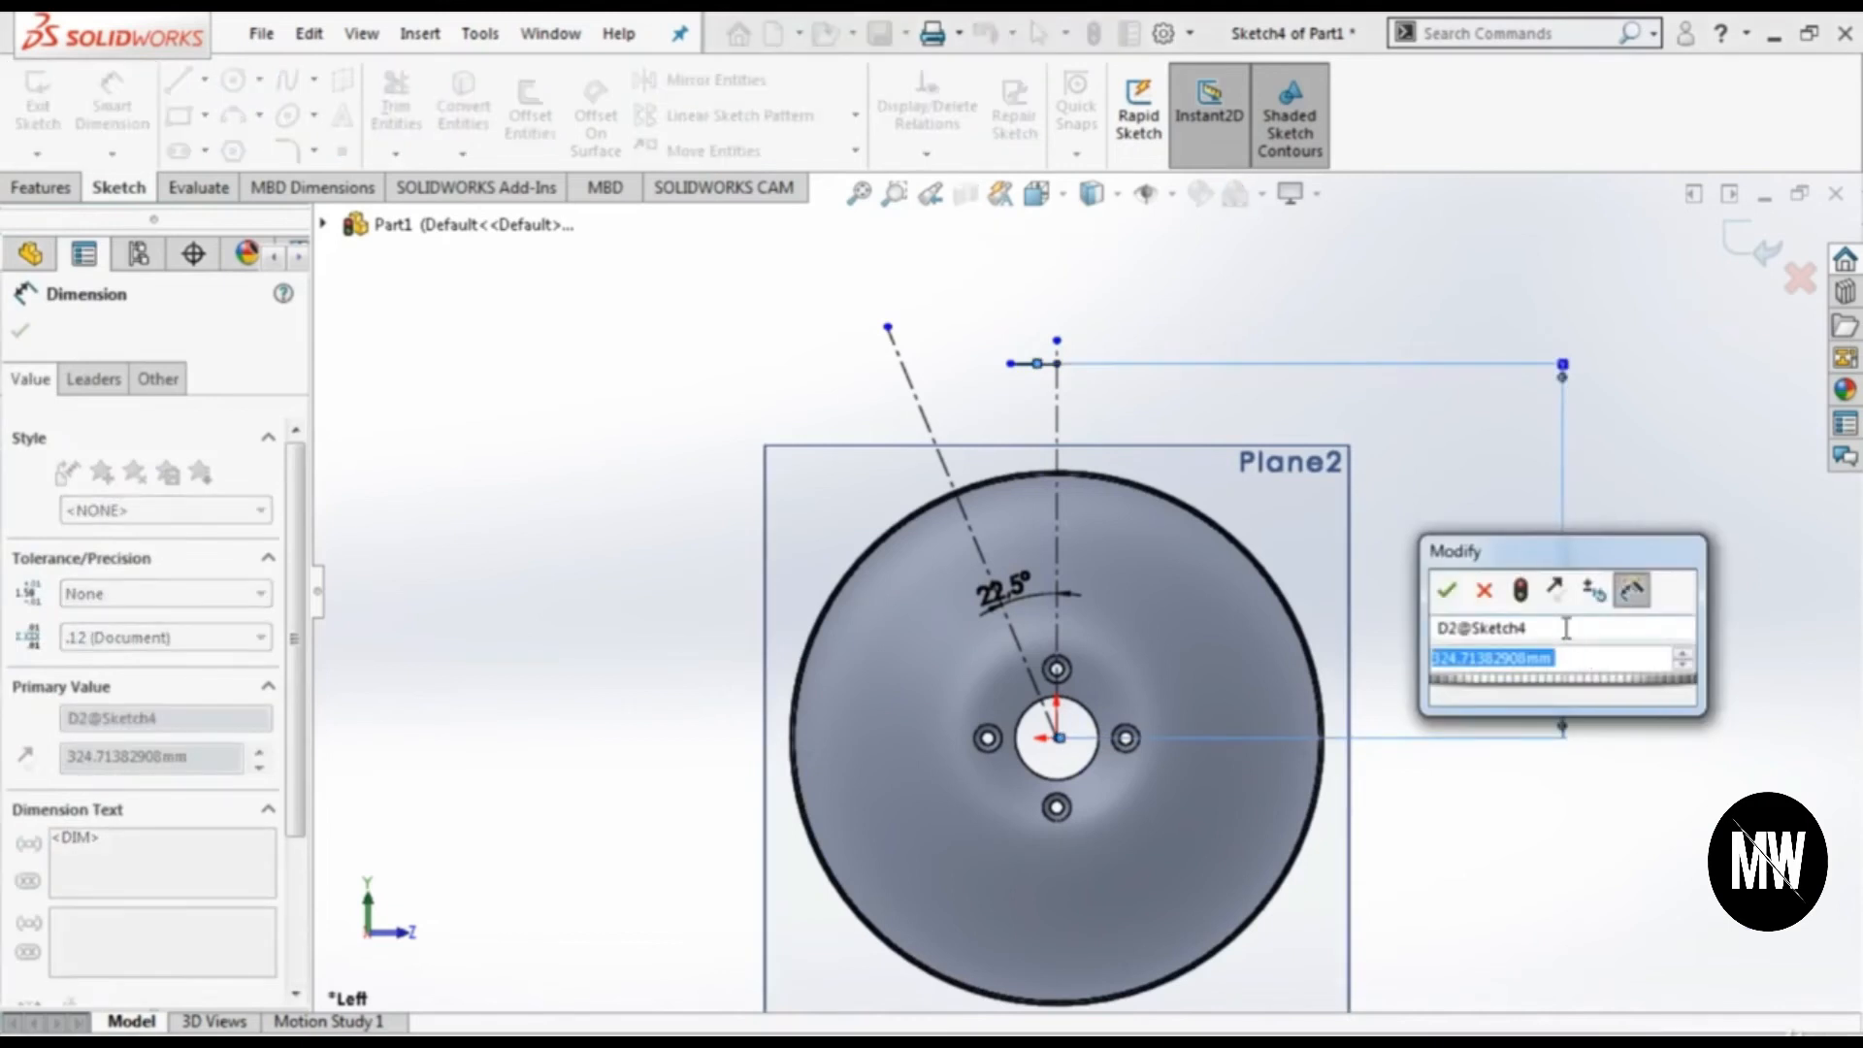
pyautogui.write('283.5')
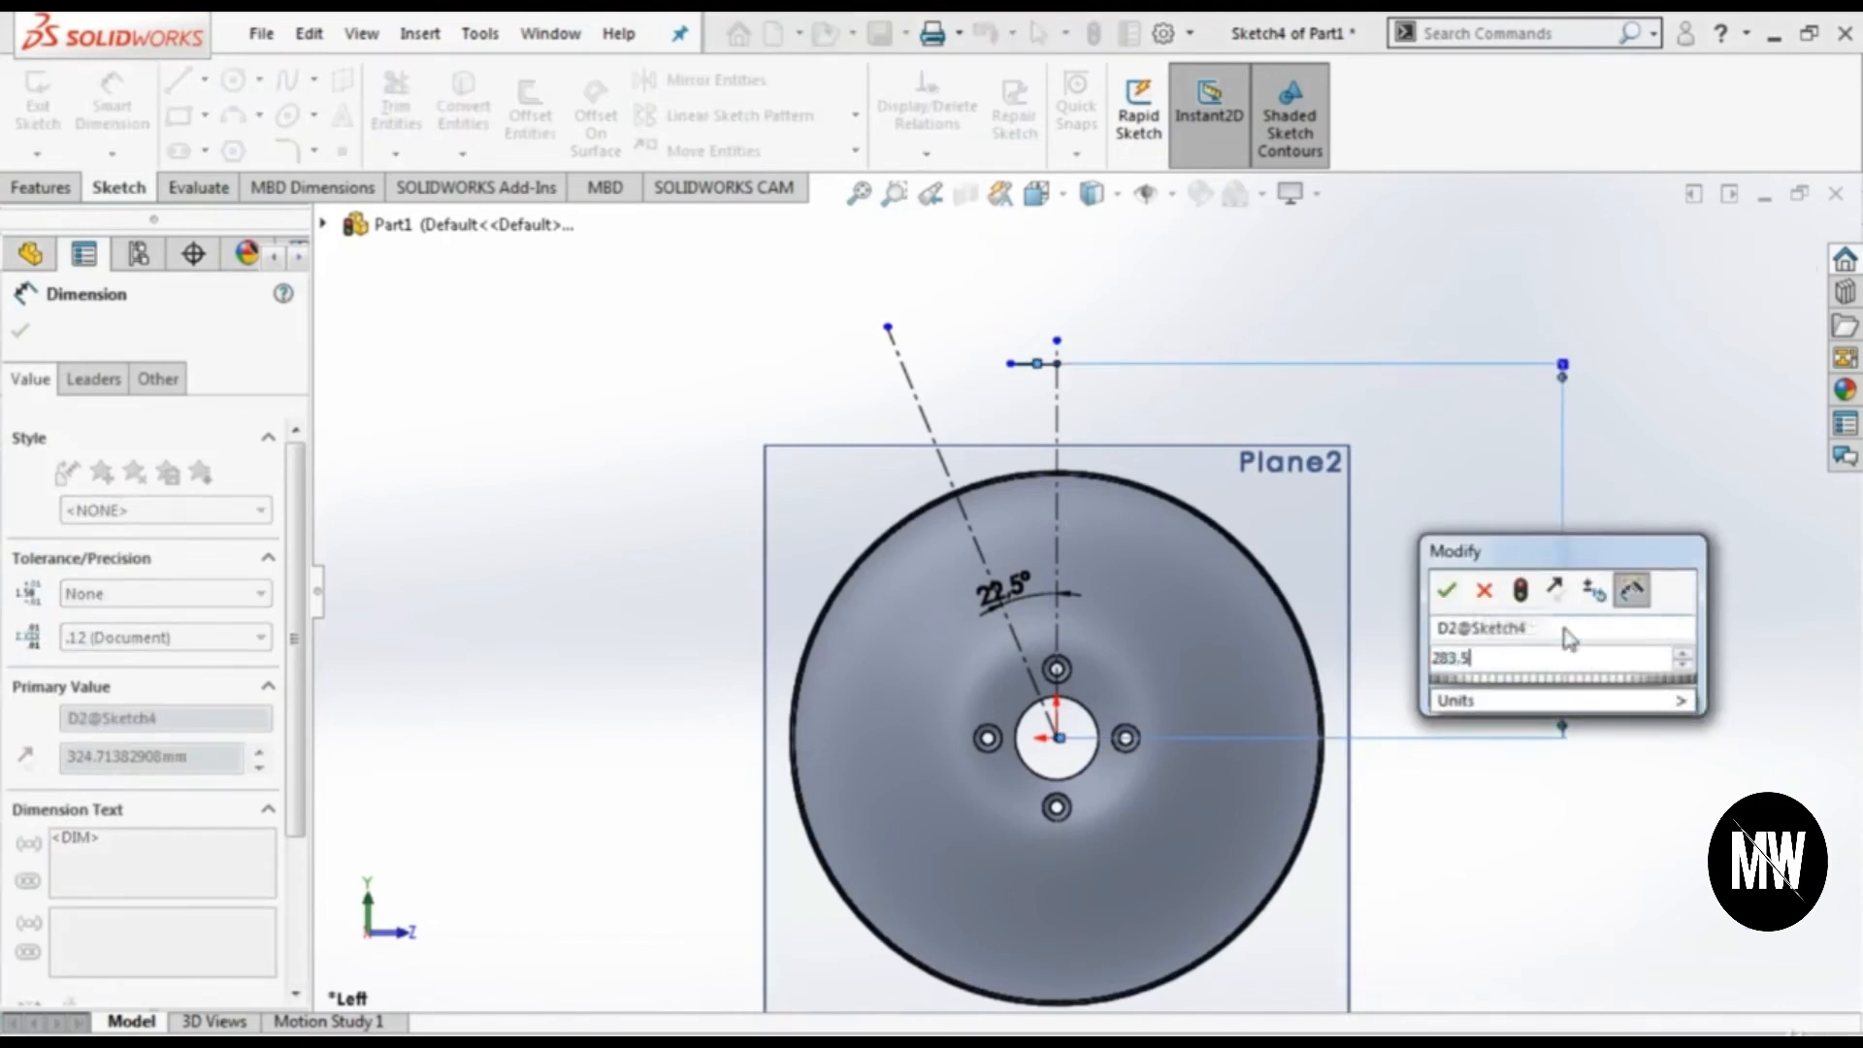
pyautogui.press('Return')
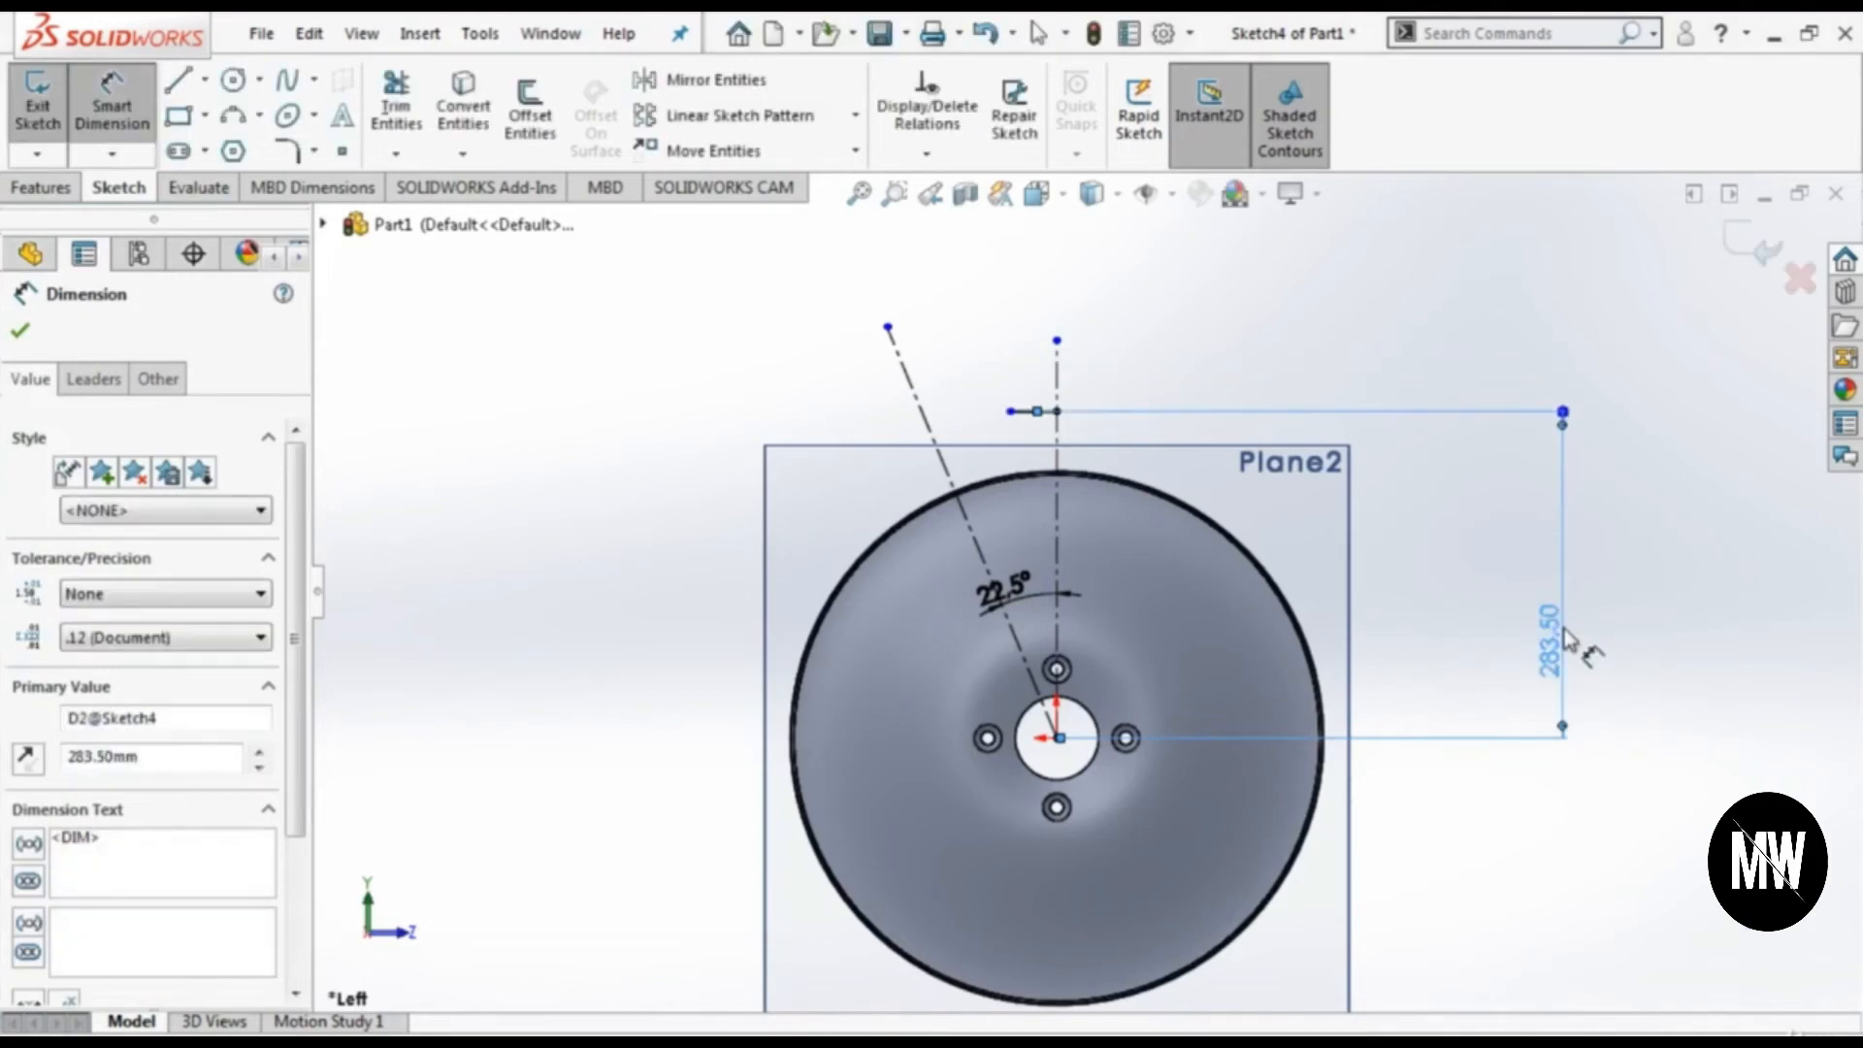
# Step: Set the length of the short horizontal line above the rim to 18.2 mm
pyautogui.scroll(-3, 1207, 499)
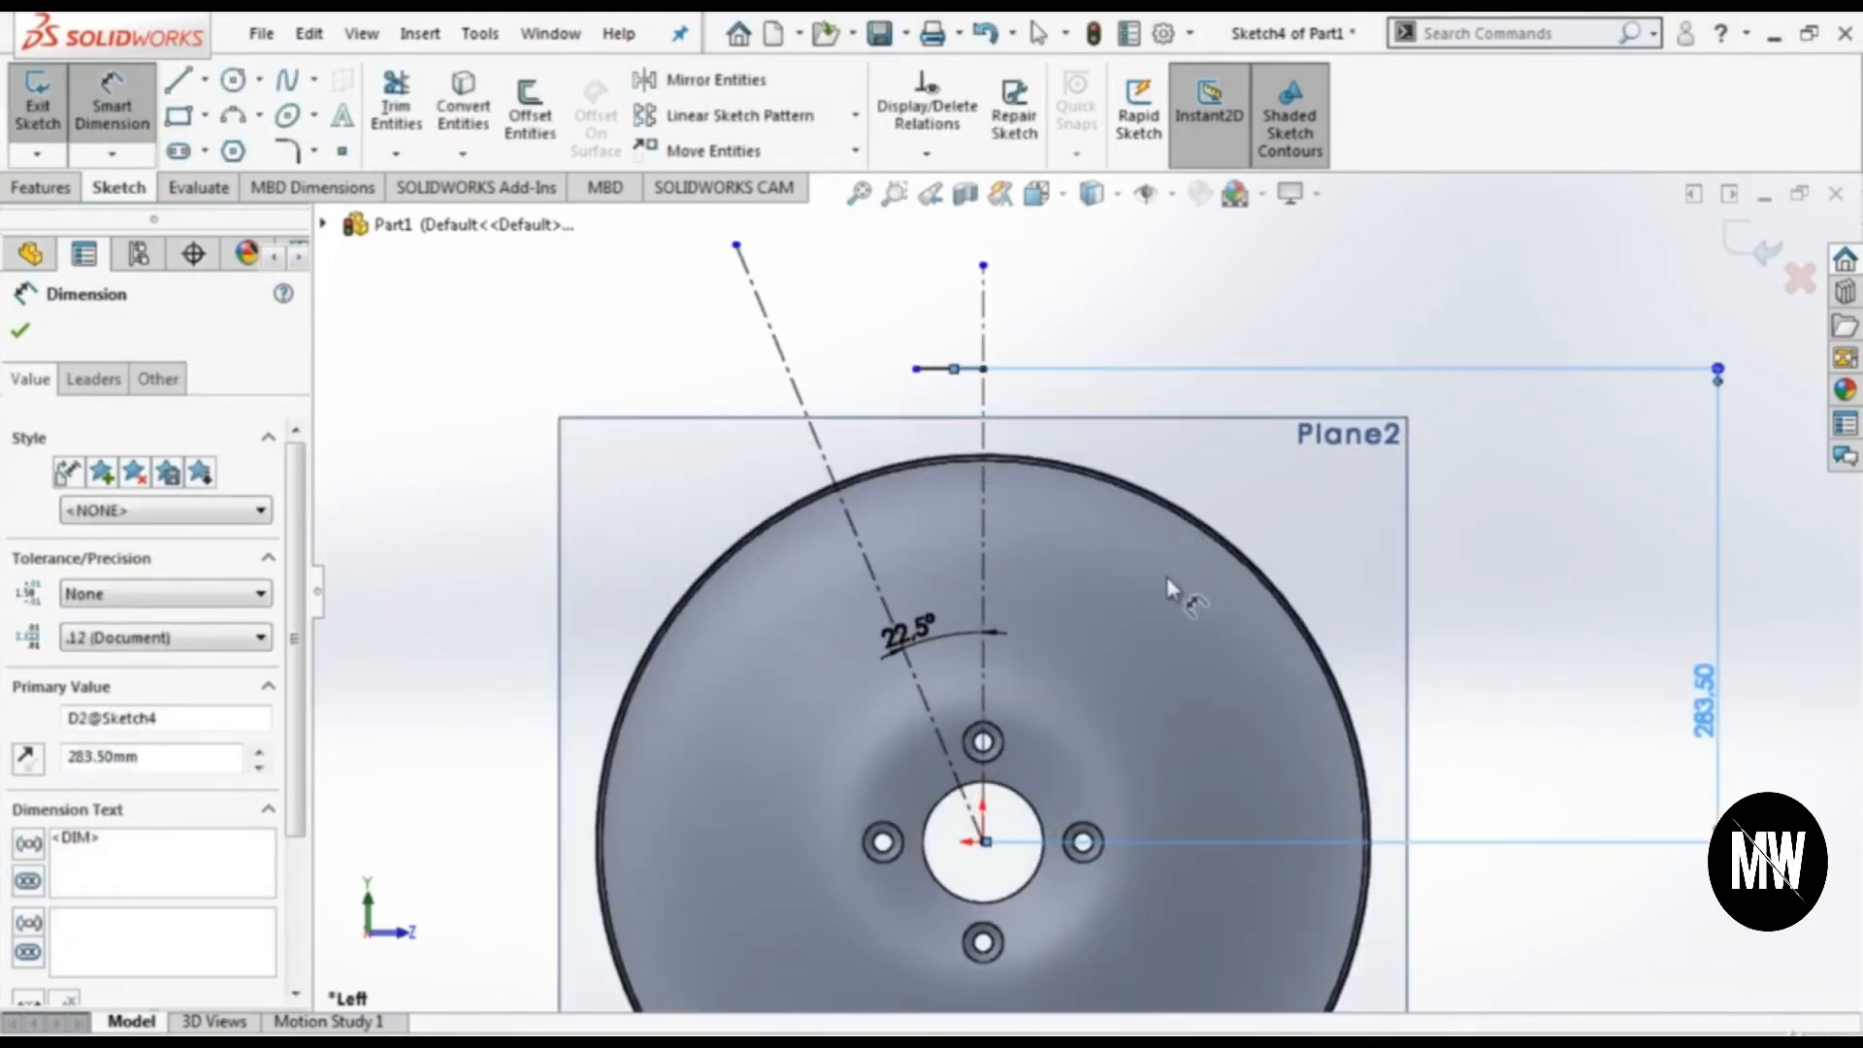
pyautogui.click(951, 370)
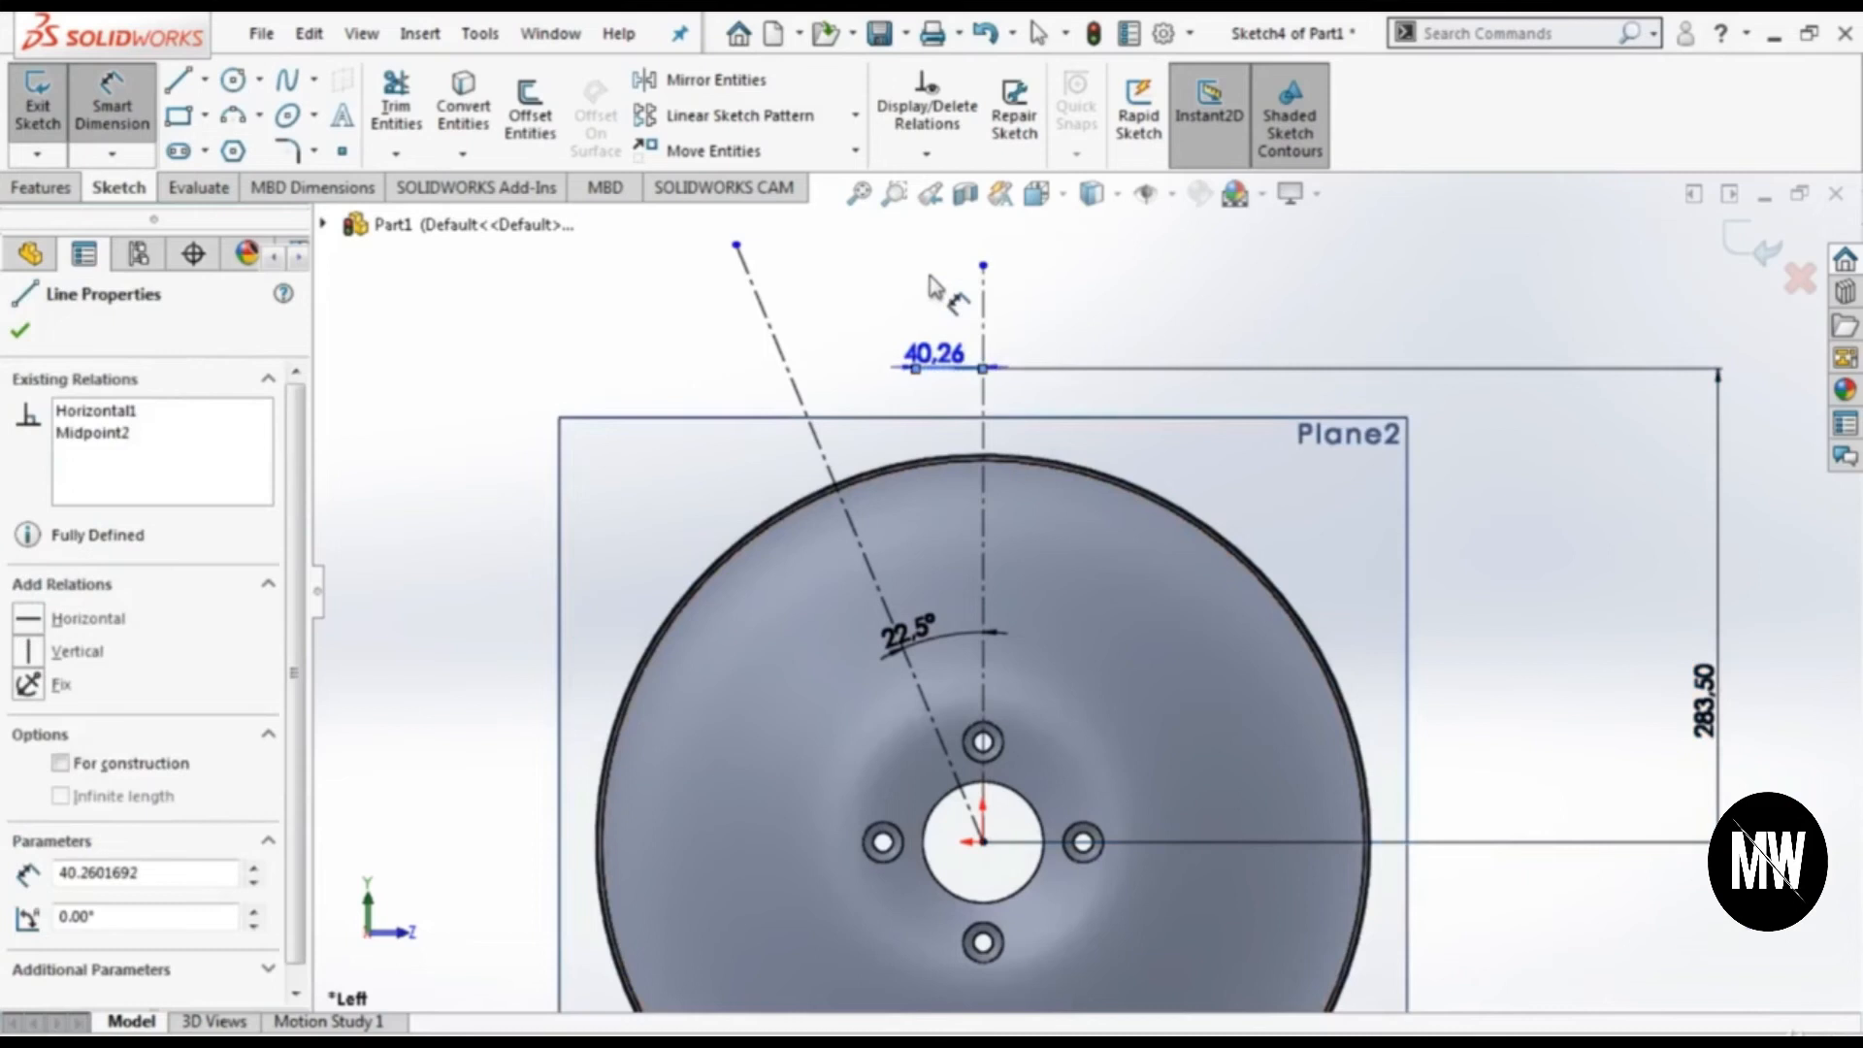
pyautogui.click(931, 283)
pyautogui.write('18.2')
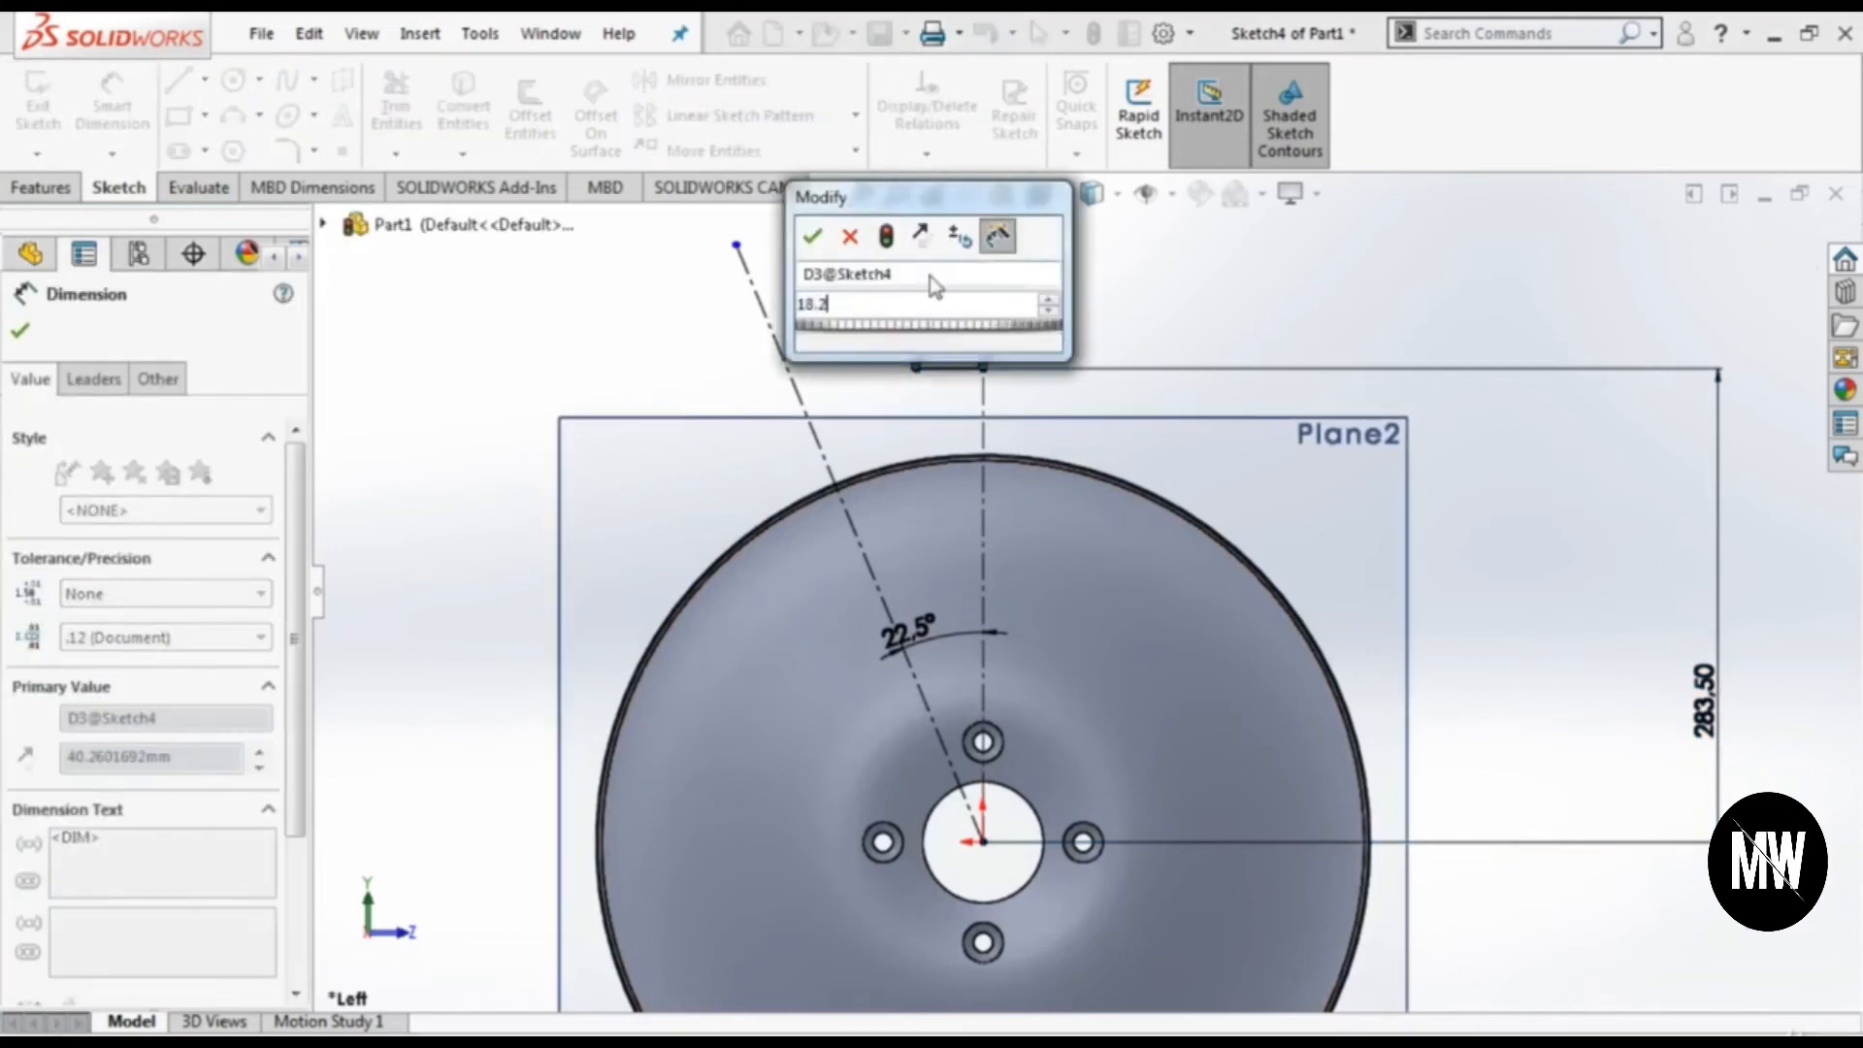
pyautogui.press('Return')
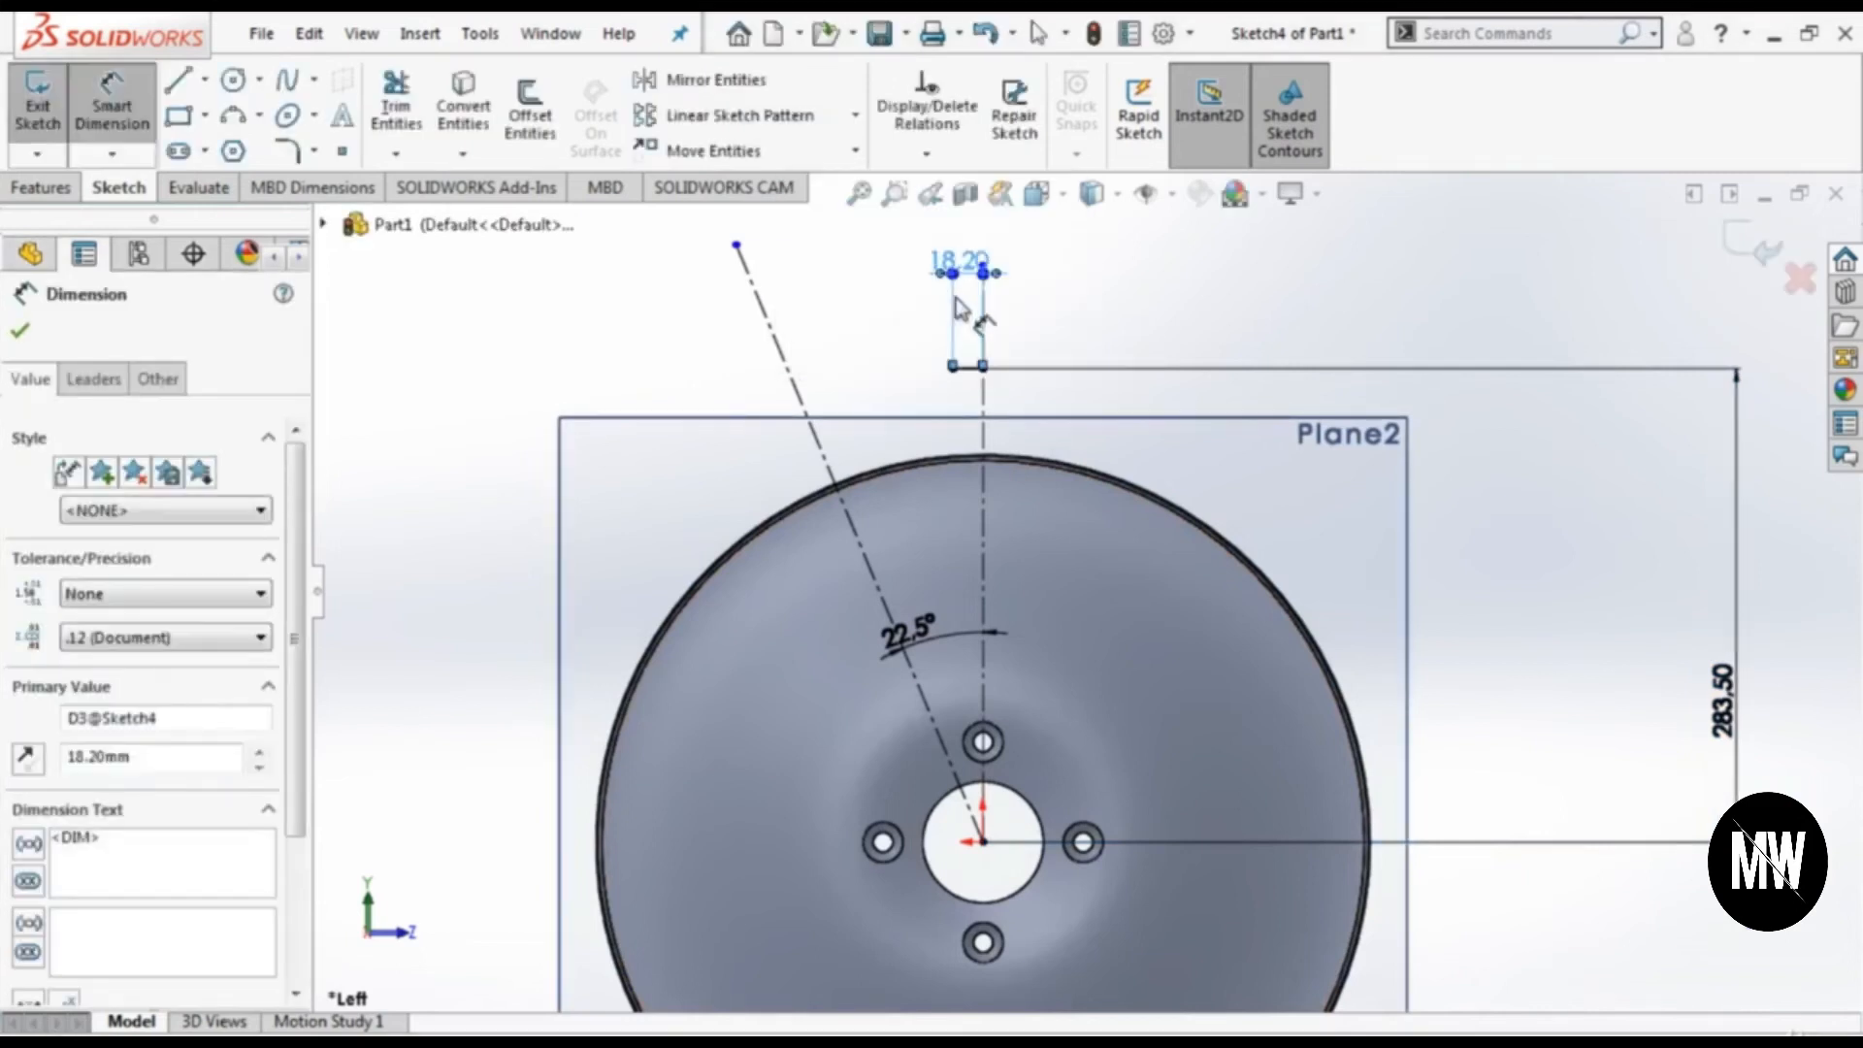
# Step: Place a sketch point on the vertical centerline and set its distance above the origin to 75 mm
pyautogui.scroll(-2, 1129, 680)
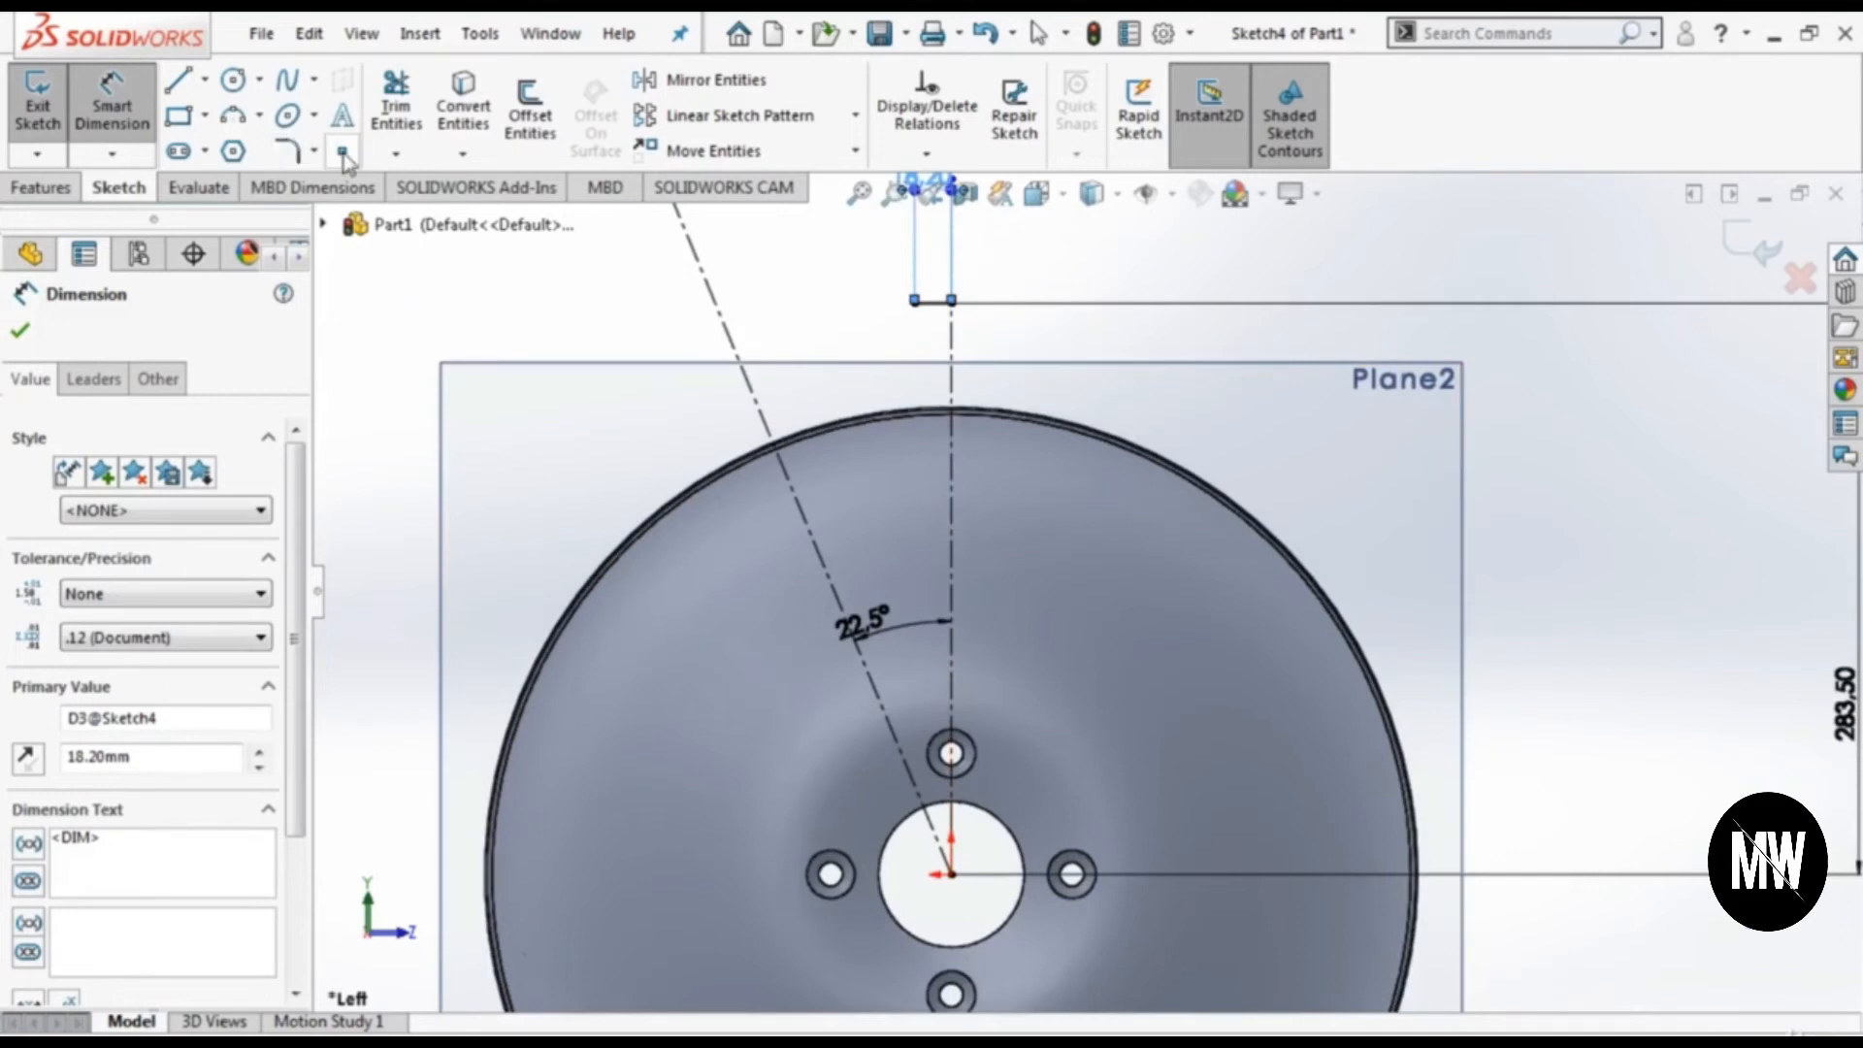
pyautogui.click(342, 150)
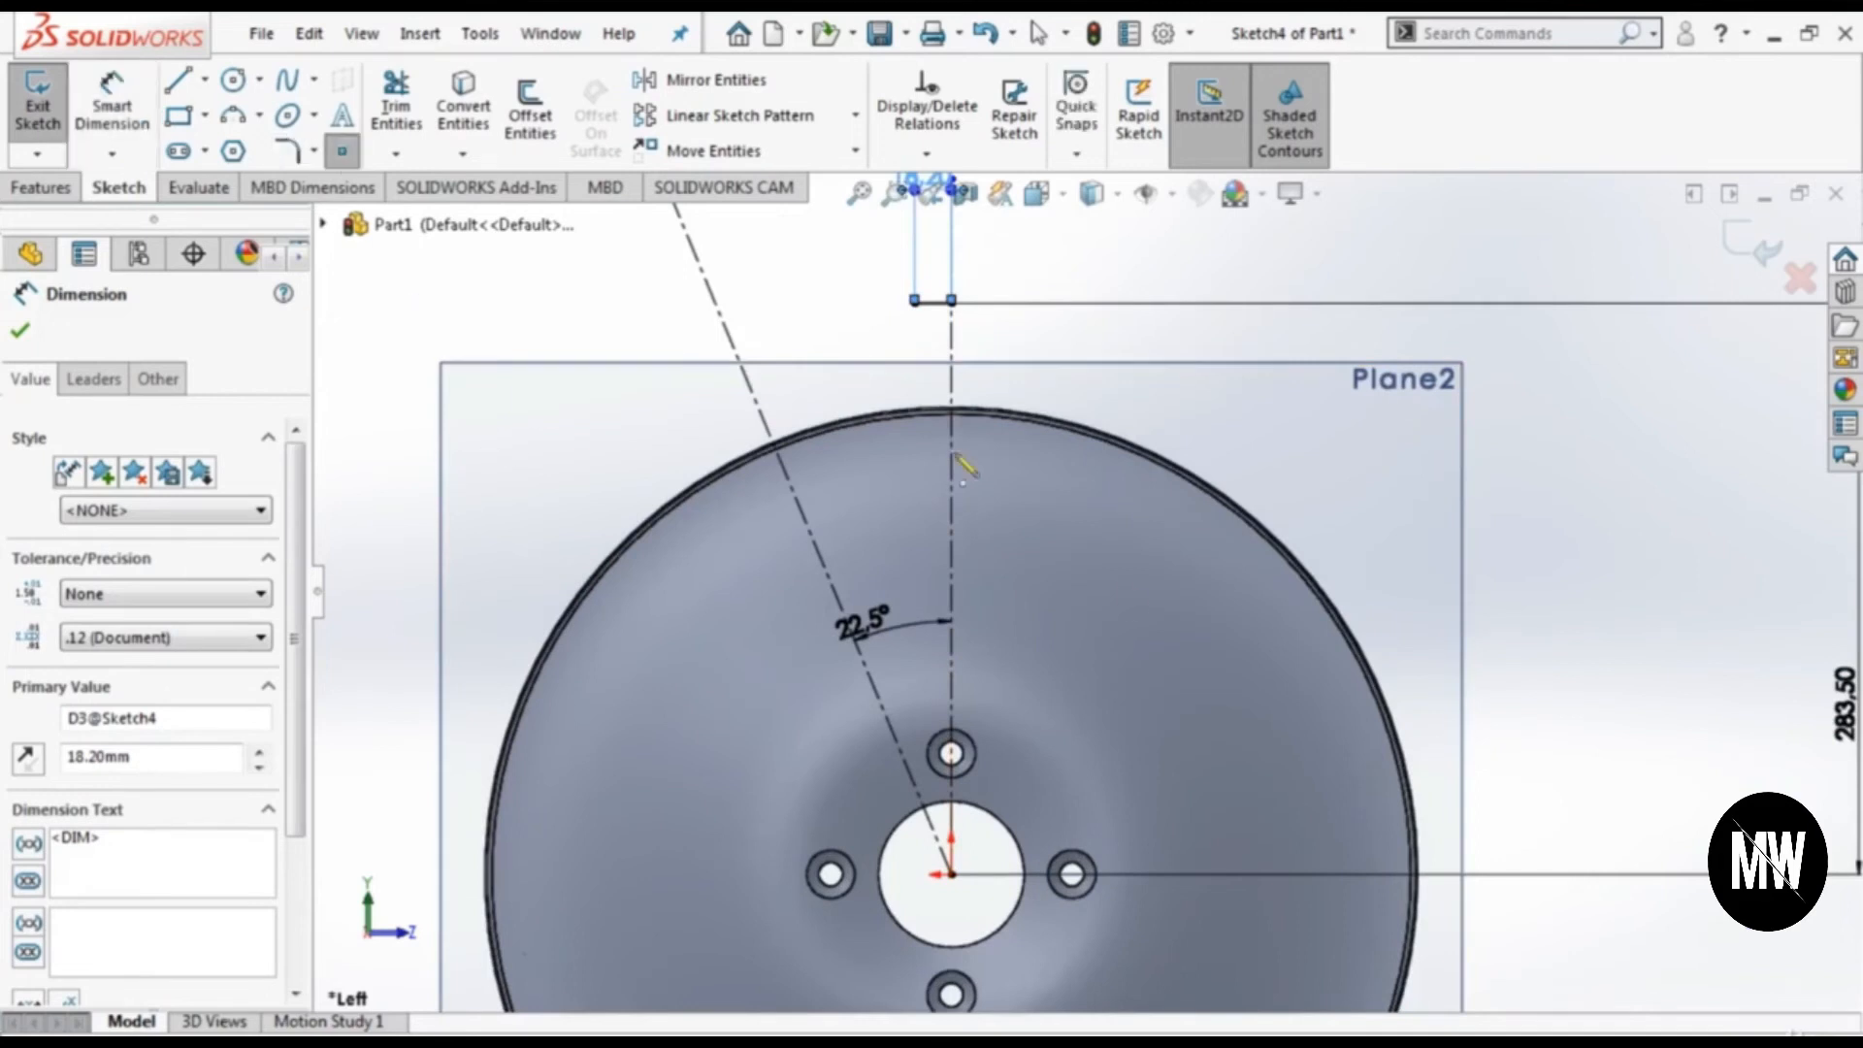
pyautogui.click(952, 569)
pyautogui.click(114, 120)
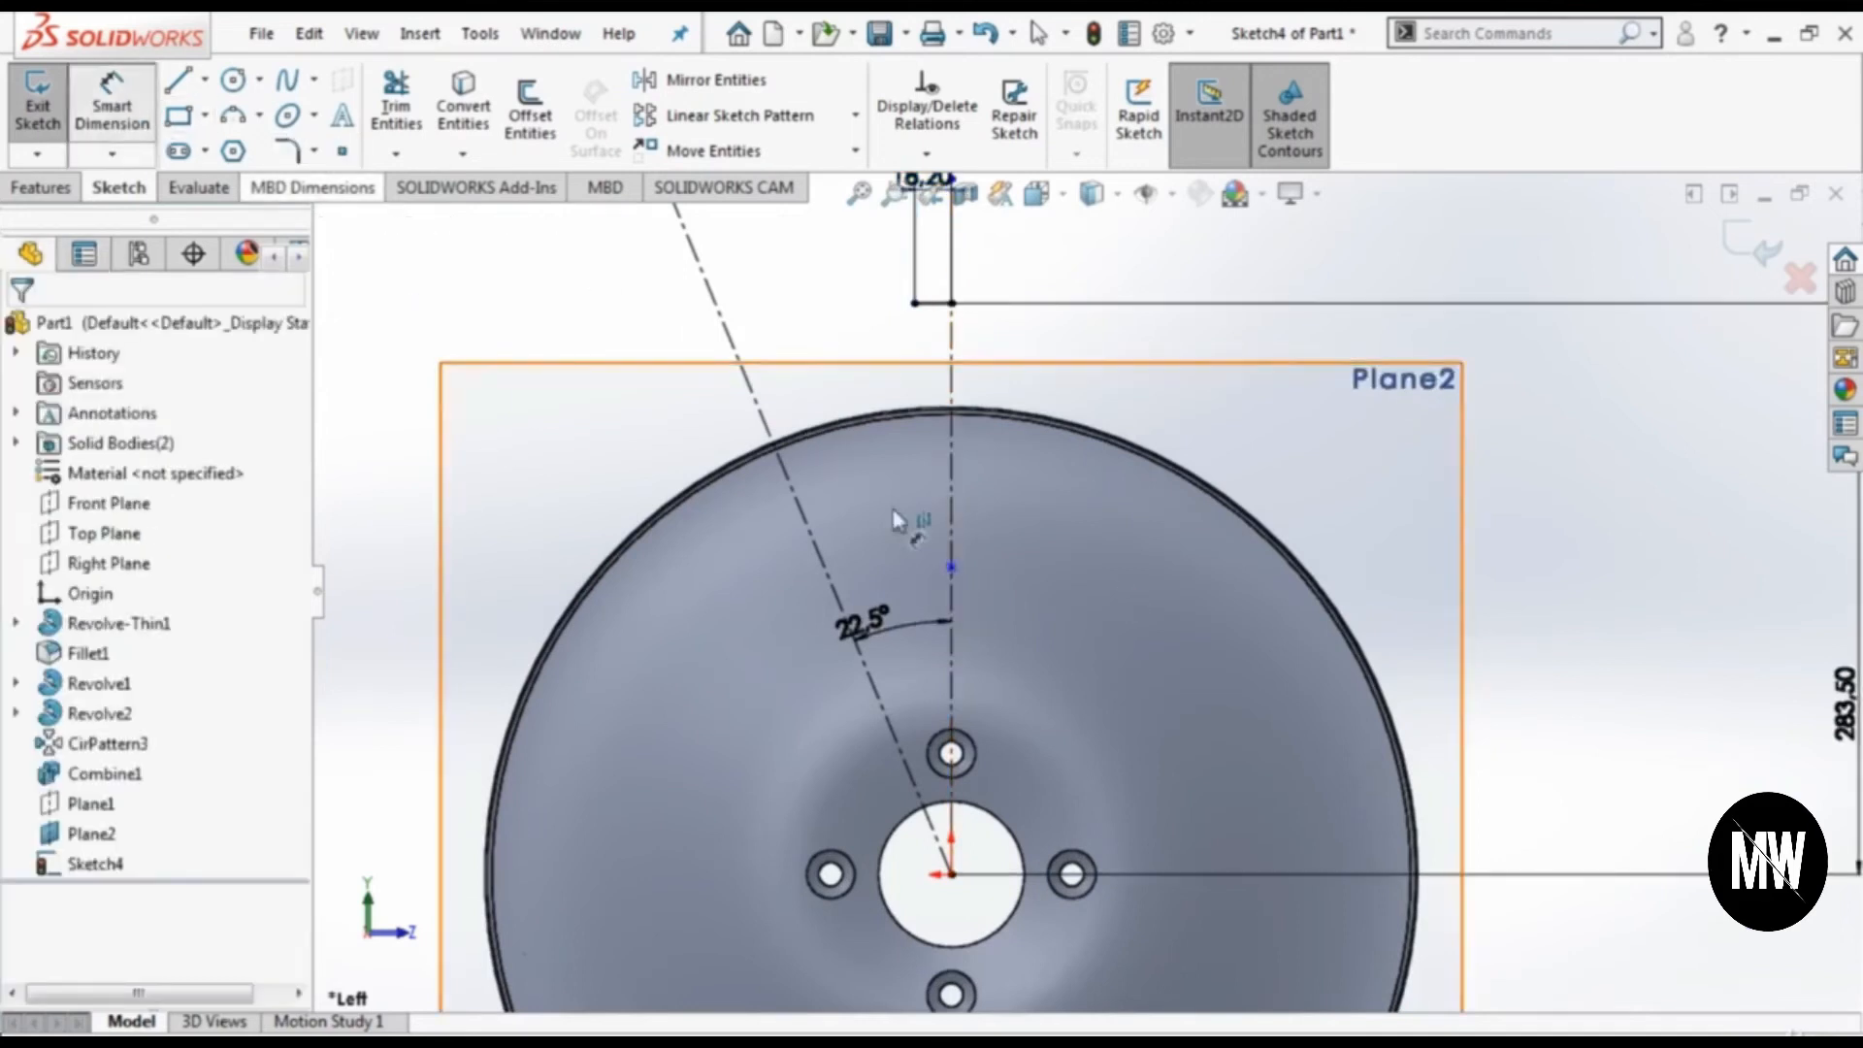
pyautogui.click(953, 569)
pyautogui.click(952, 874)
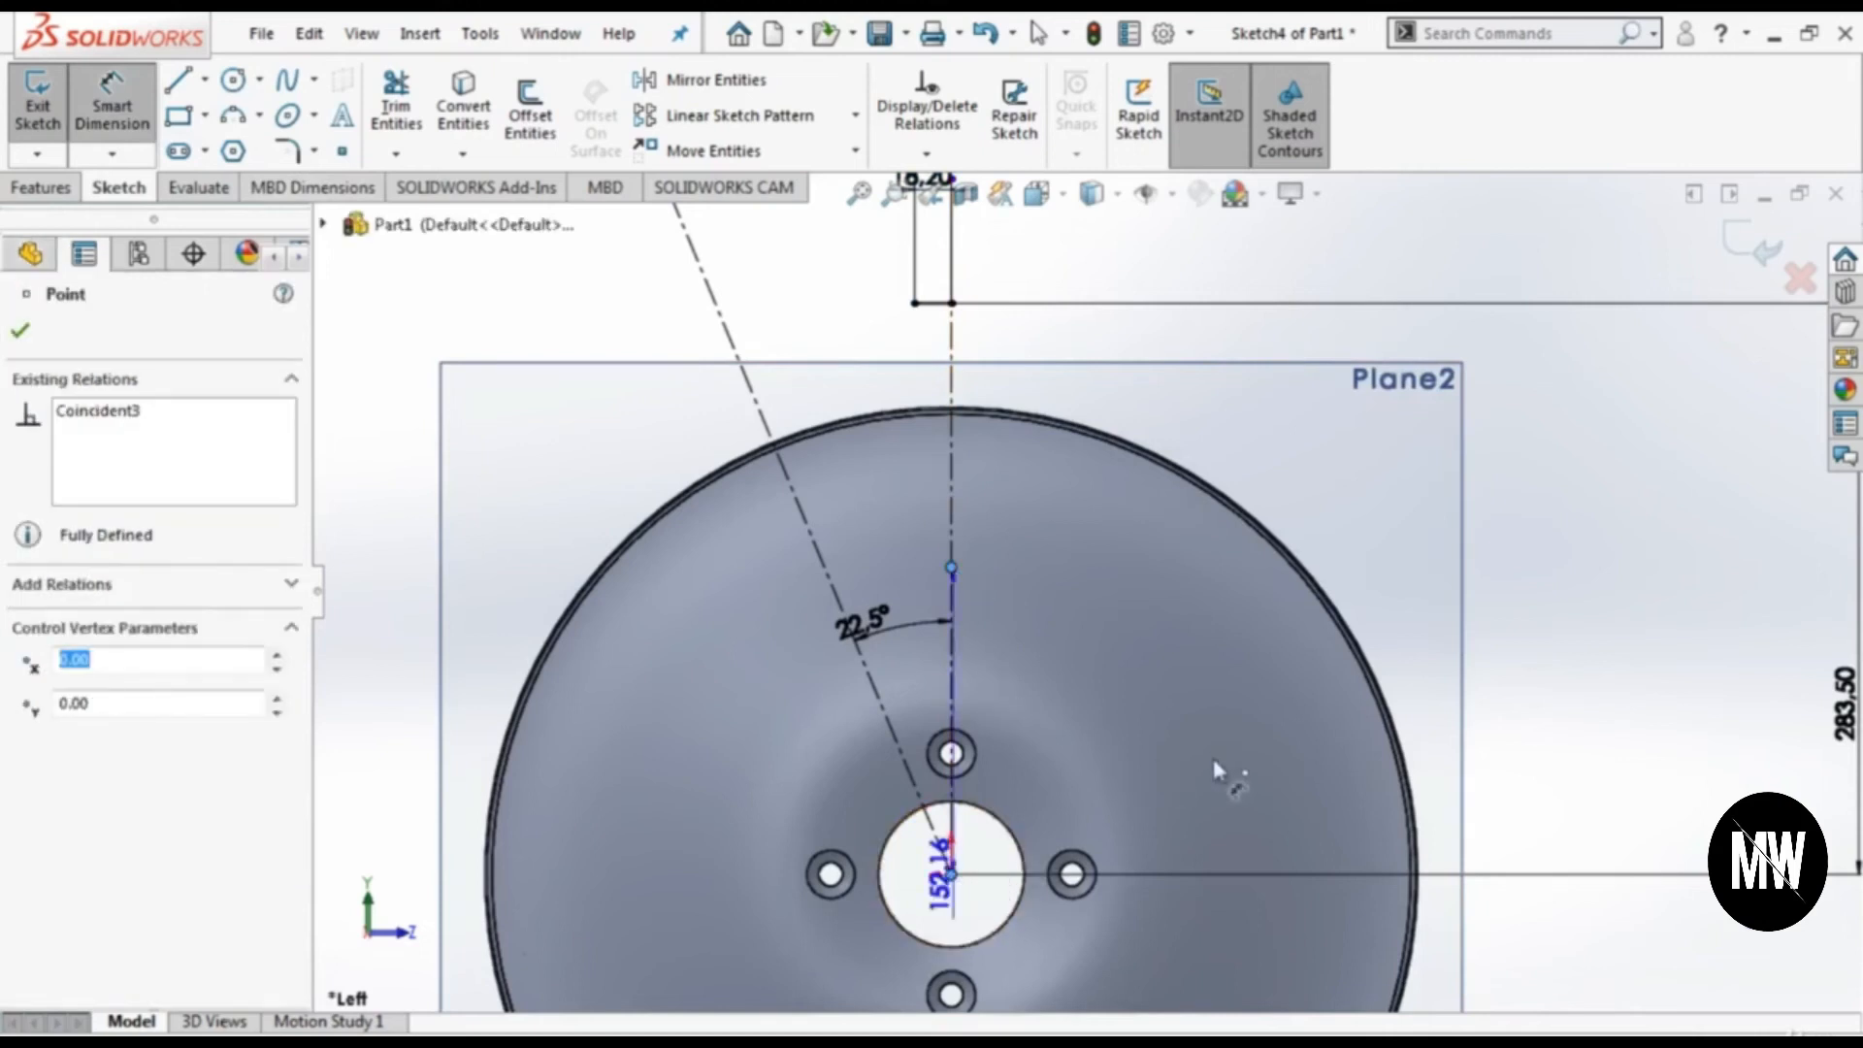
pyautogui.click(1259, 751)
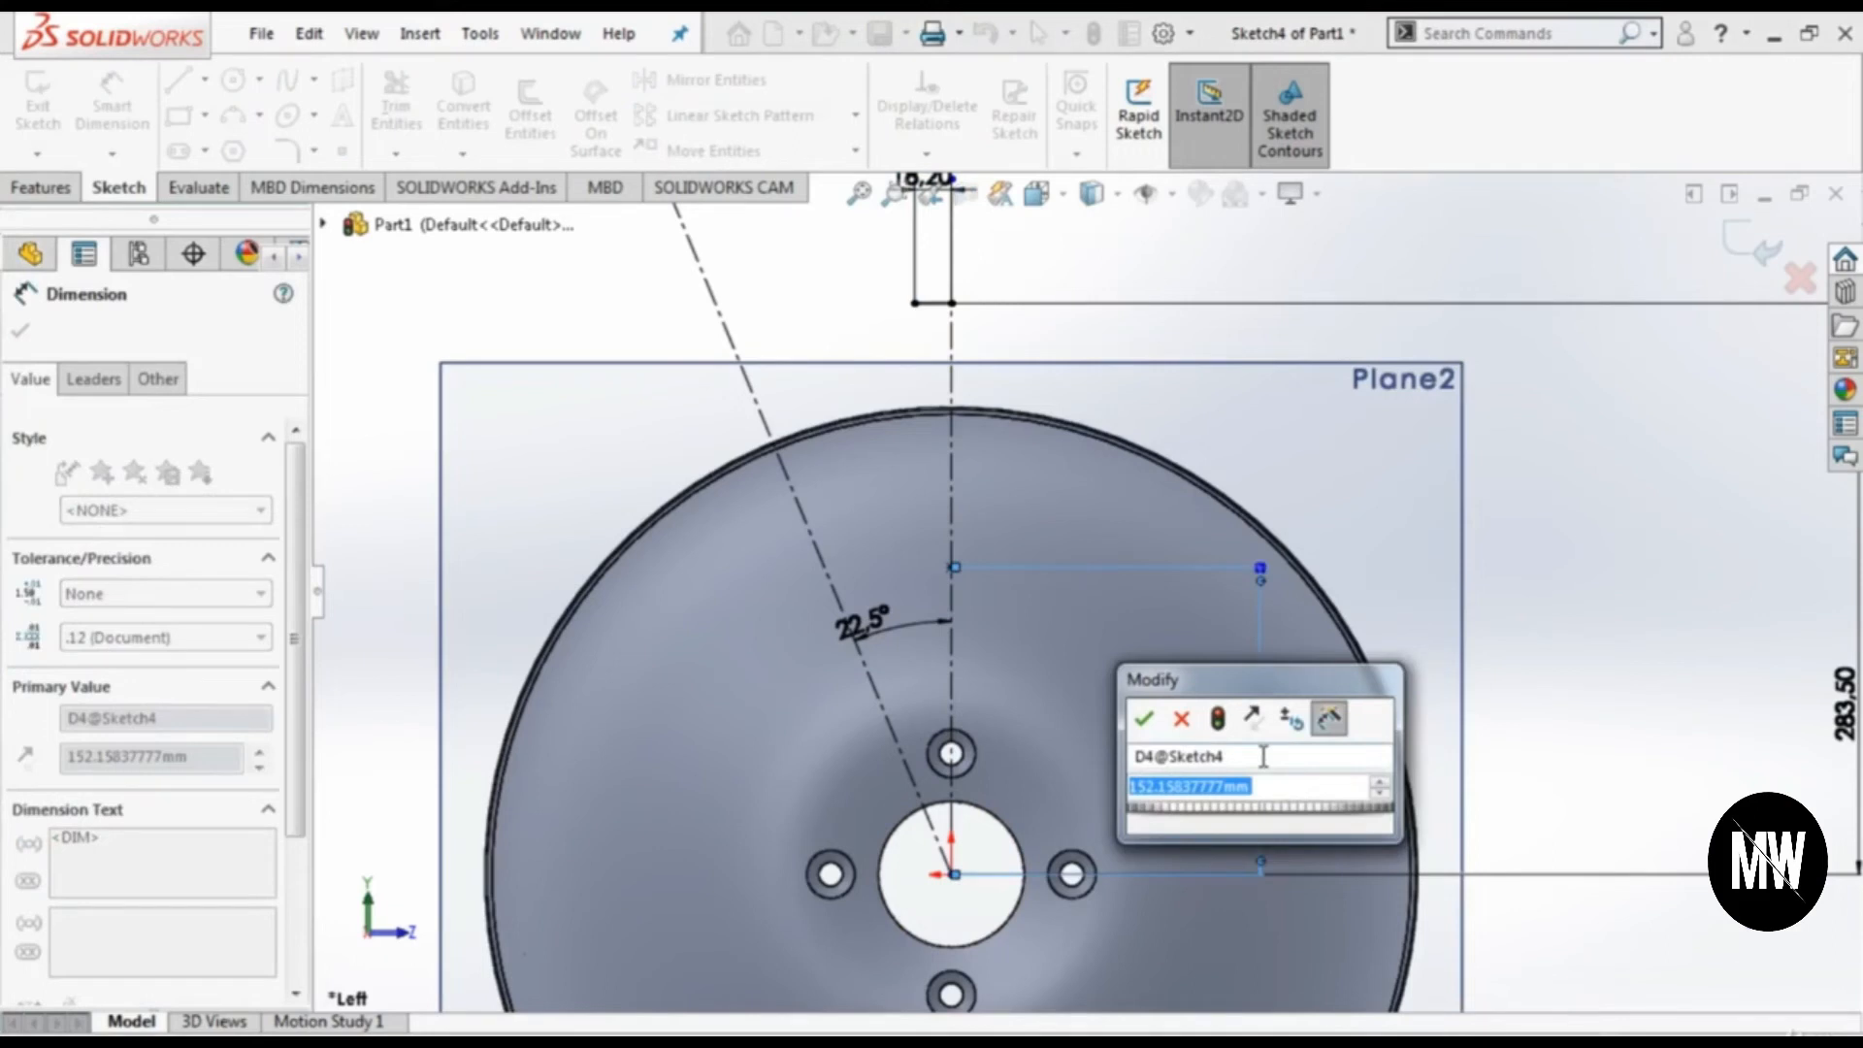
pyautogui.write('75')
pyautogui.press('Return')
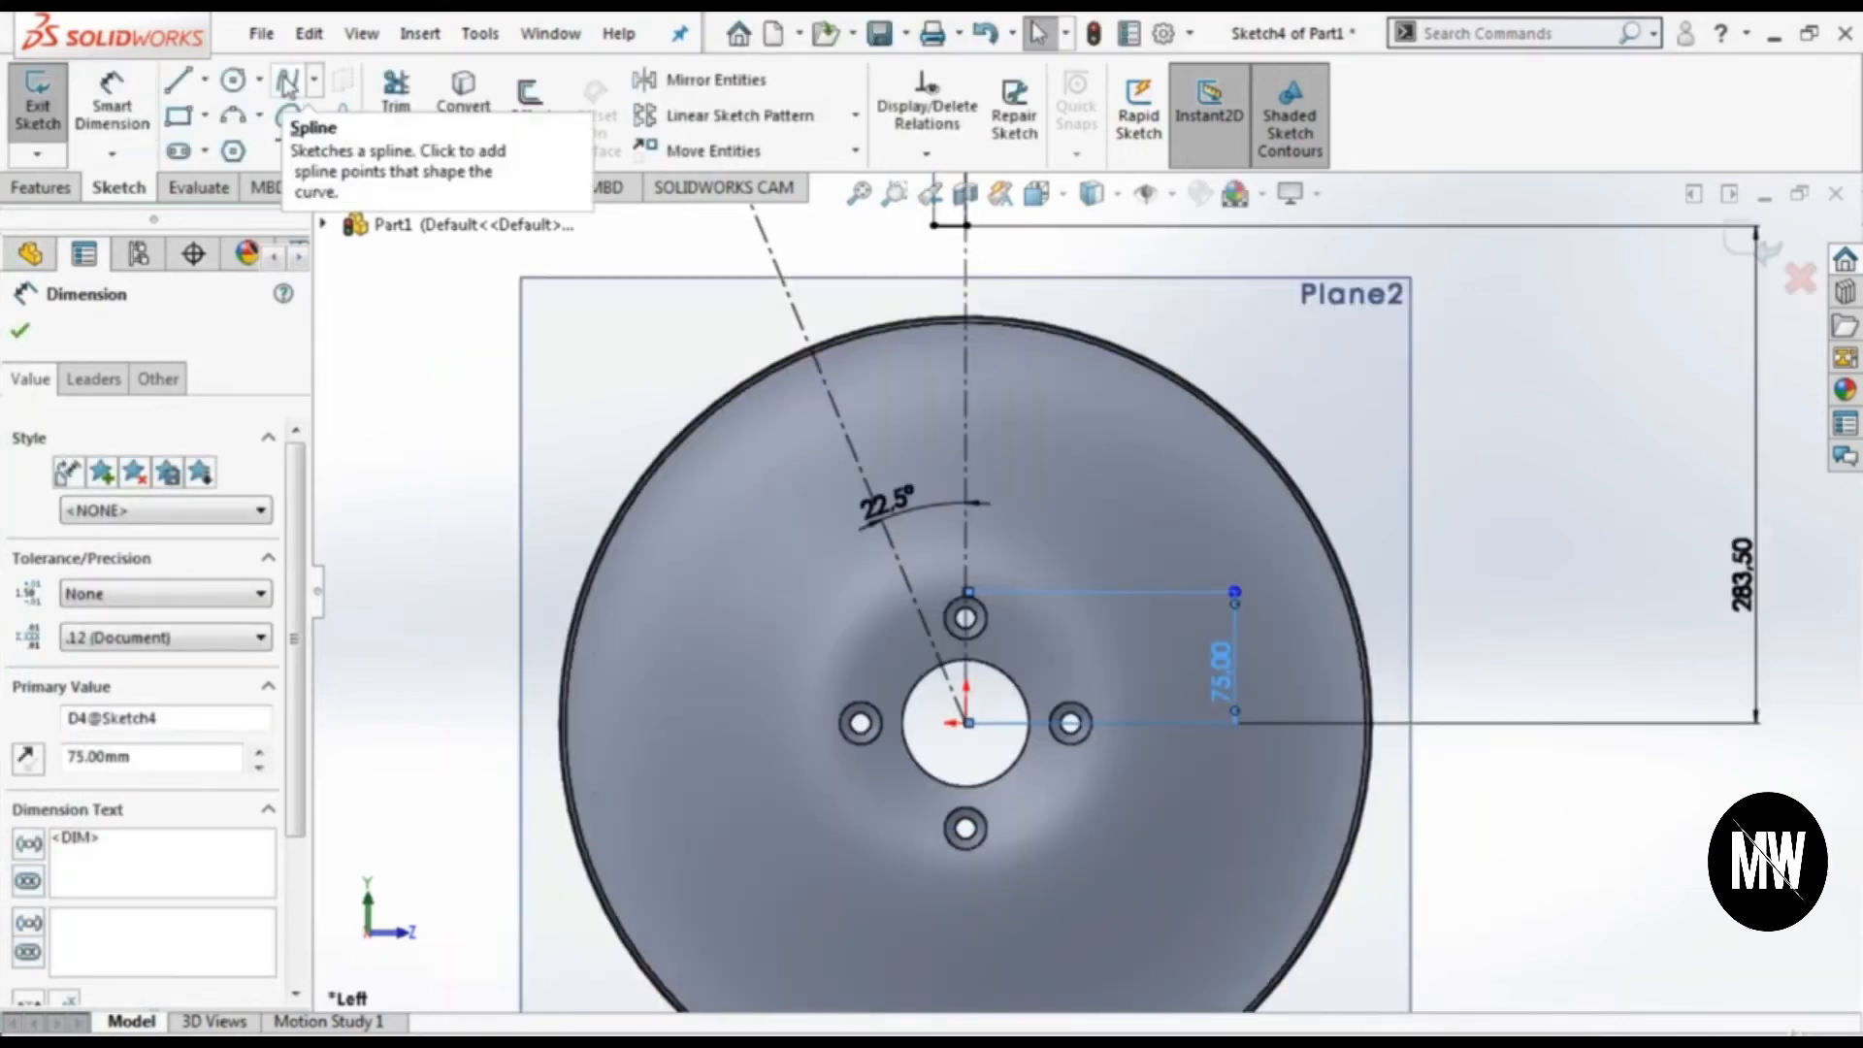
# Step: Sketch a two-point spline from the left end of the short horizontal line down to the point on the vertical centerline
pyautogui.click(855, 152)
pyautogui.click(920, 233)
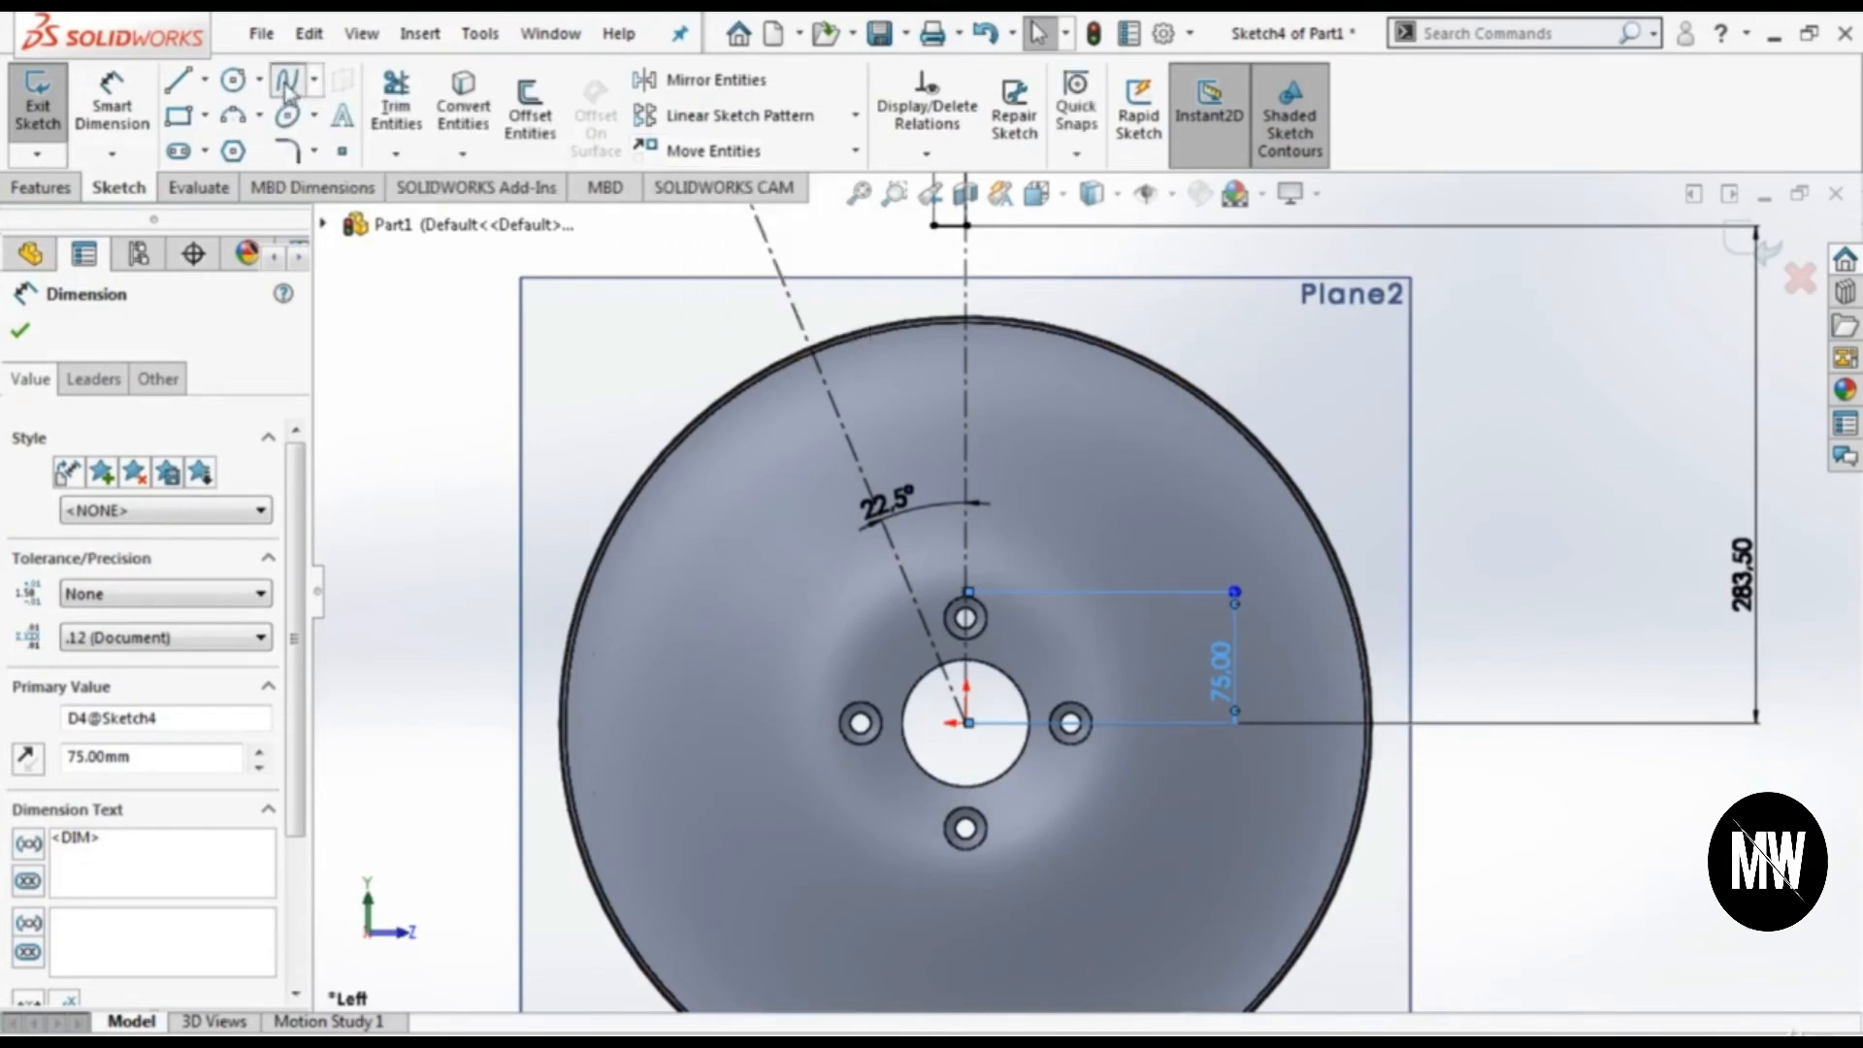
pyautogui.click(287, 81)
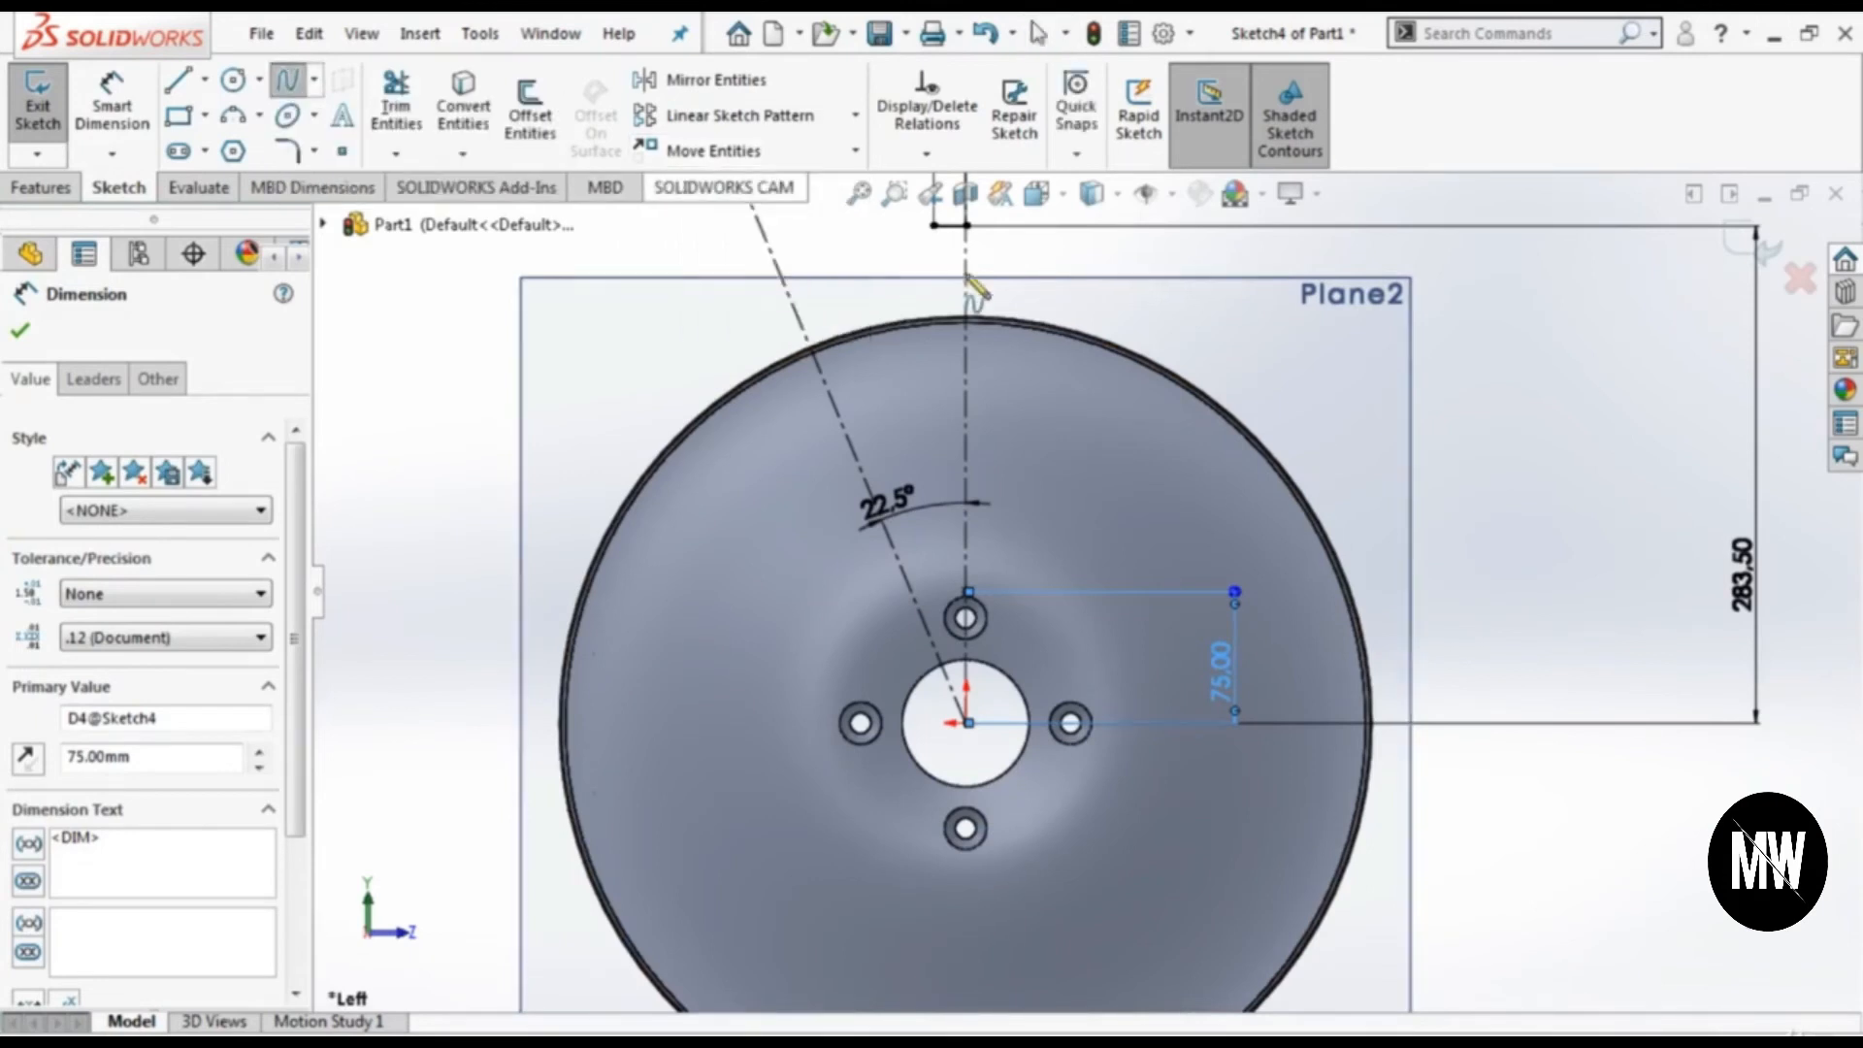
pyautogui.click(933, 226)
pyautogui.click(967, 592)
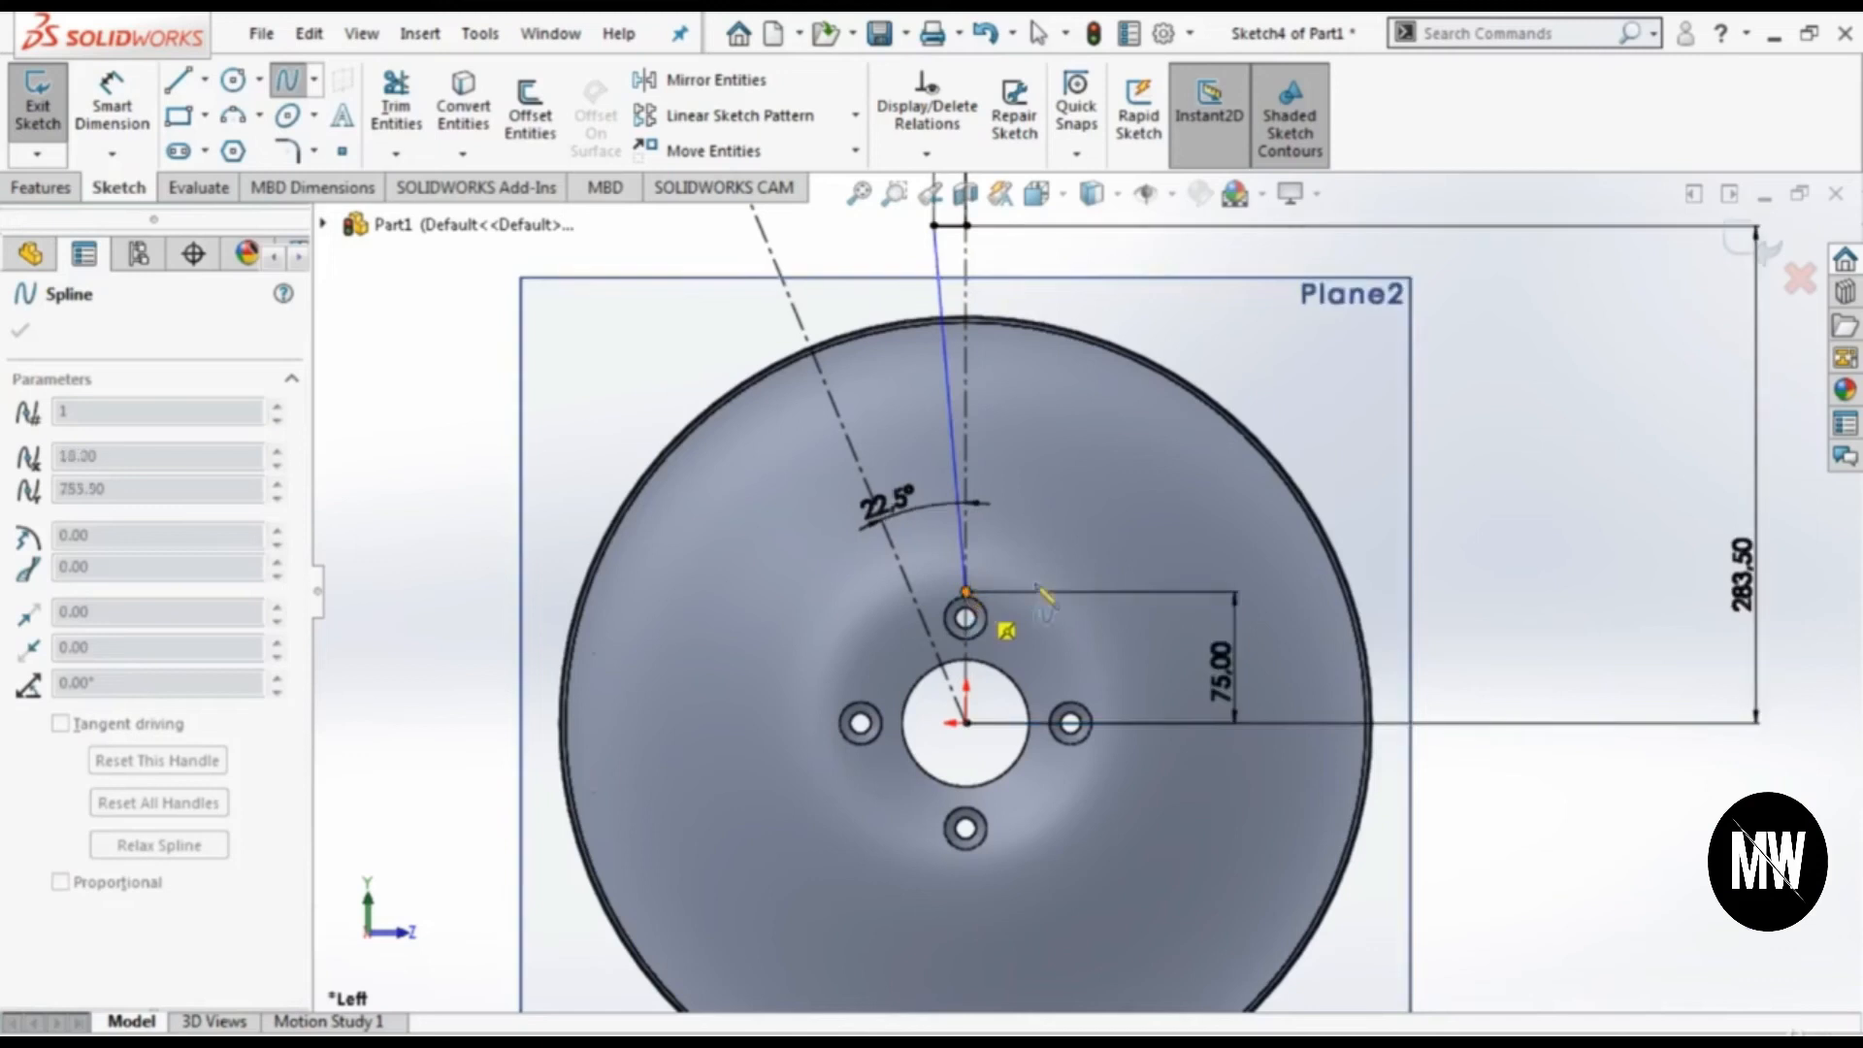
pyautogui.press('Escape')
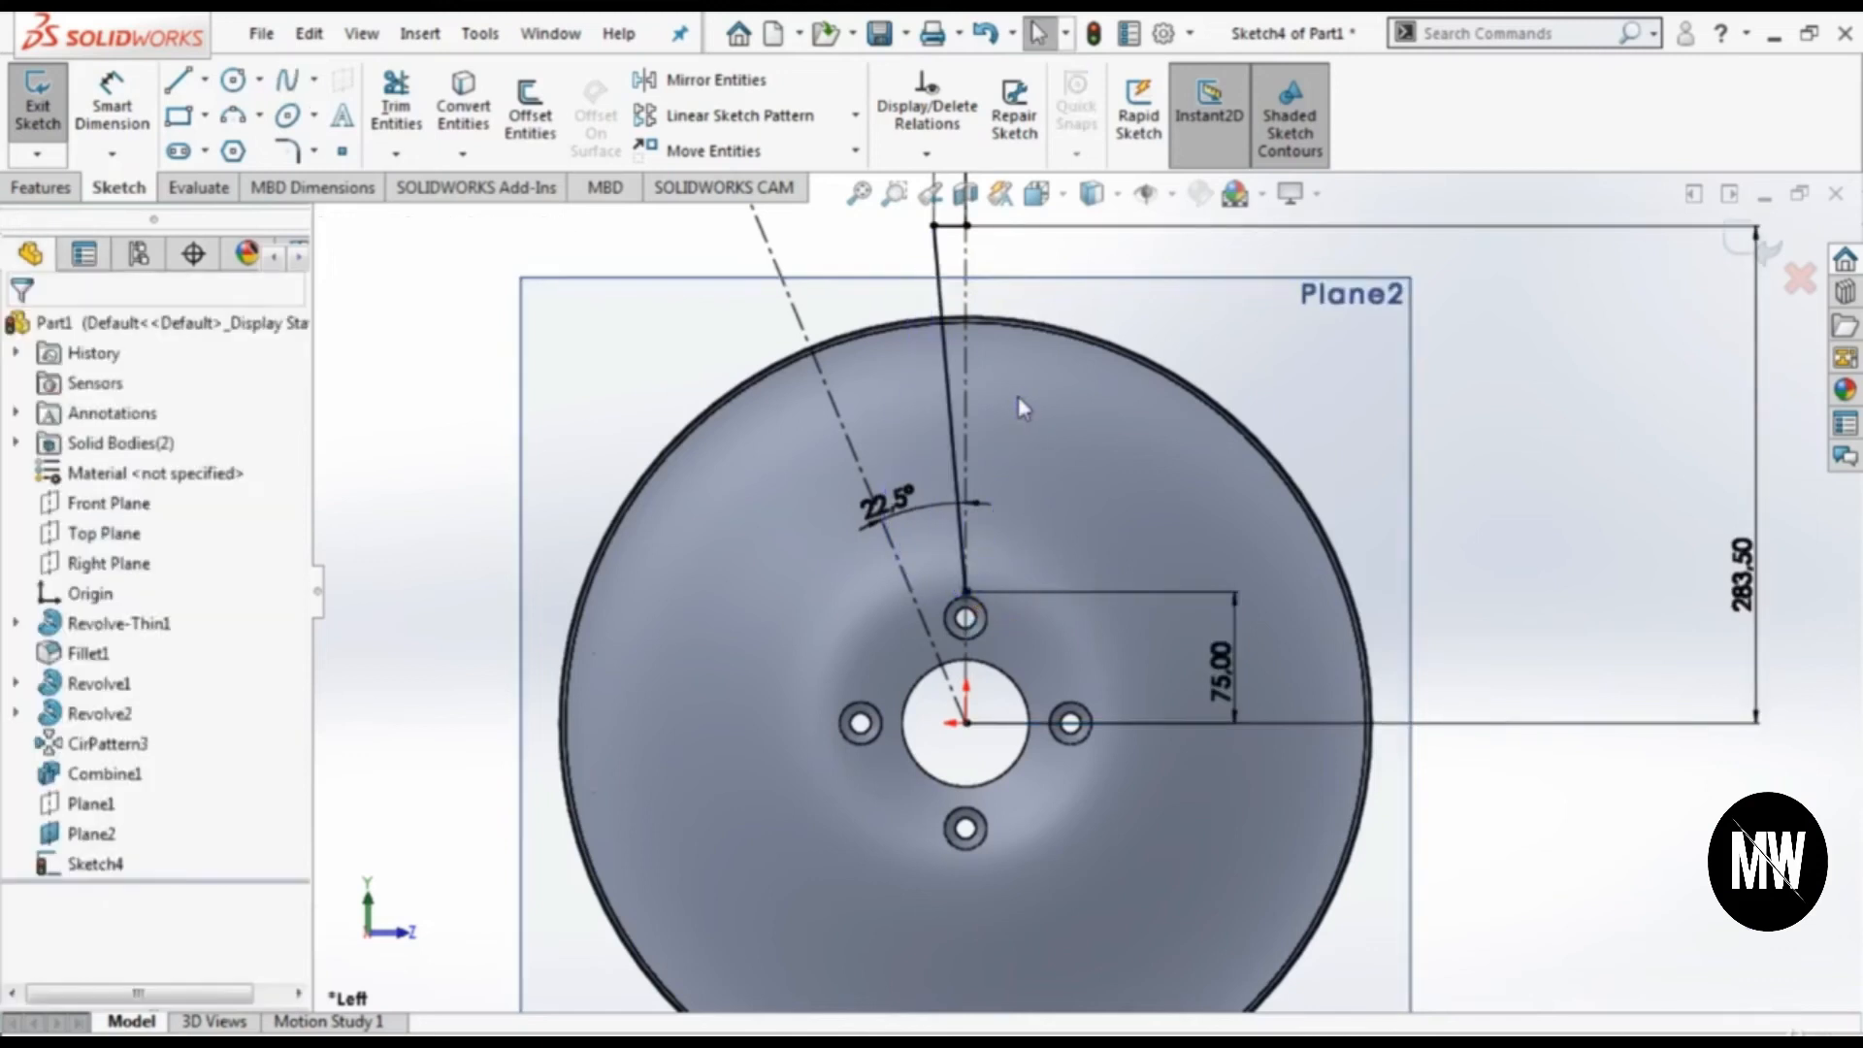
# Step: Dimension the tangent handle at the spline's upper end and set its magnitude to 297 mm
pyautogui.scroll(-1, 1017, 396)
pyautogui.scroll(1, 971, 245)
pyautogui.scroll(-2, 976, 254)
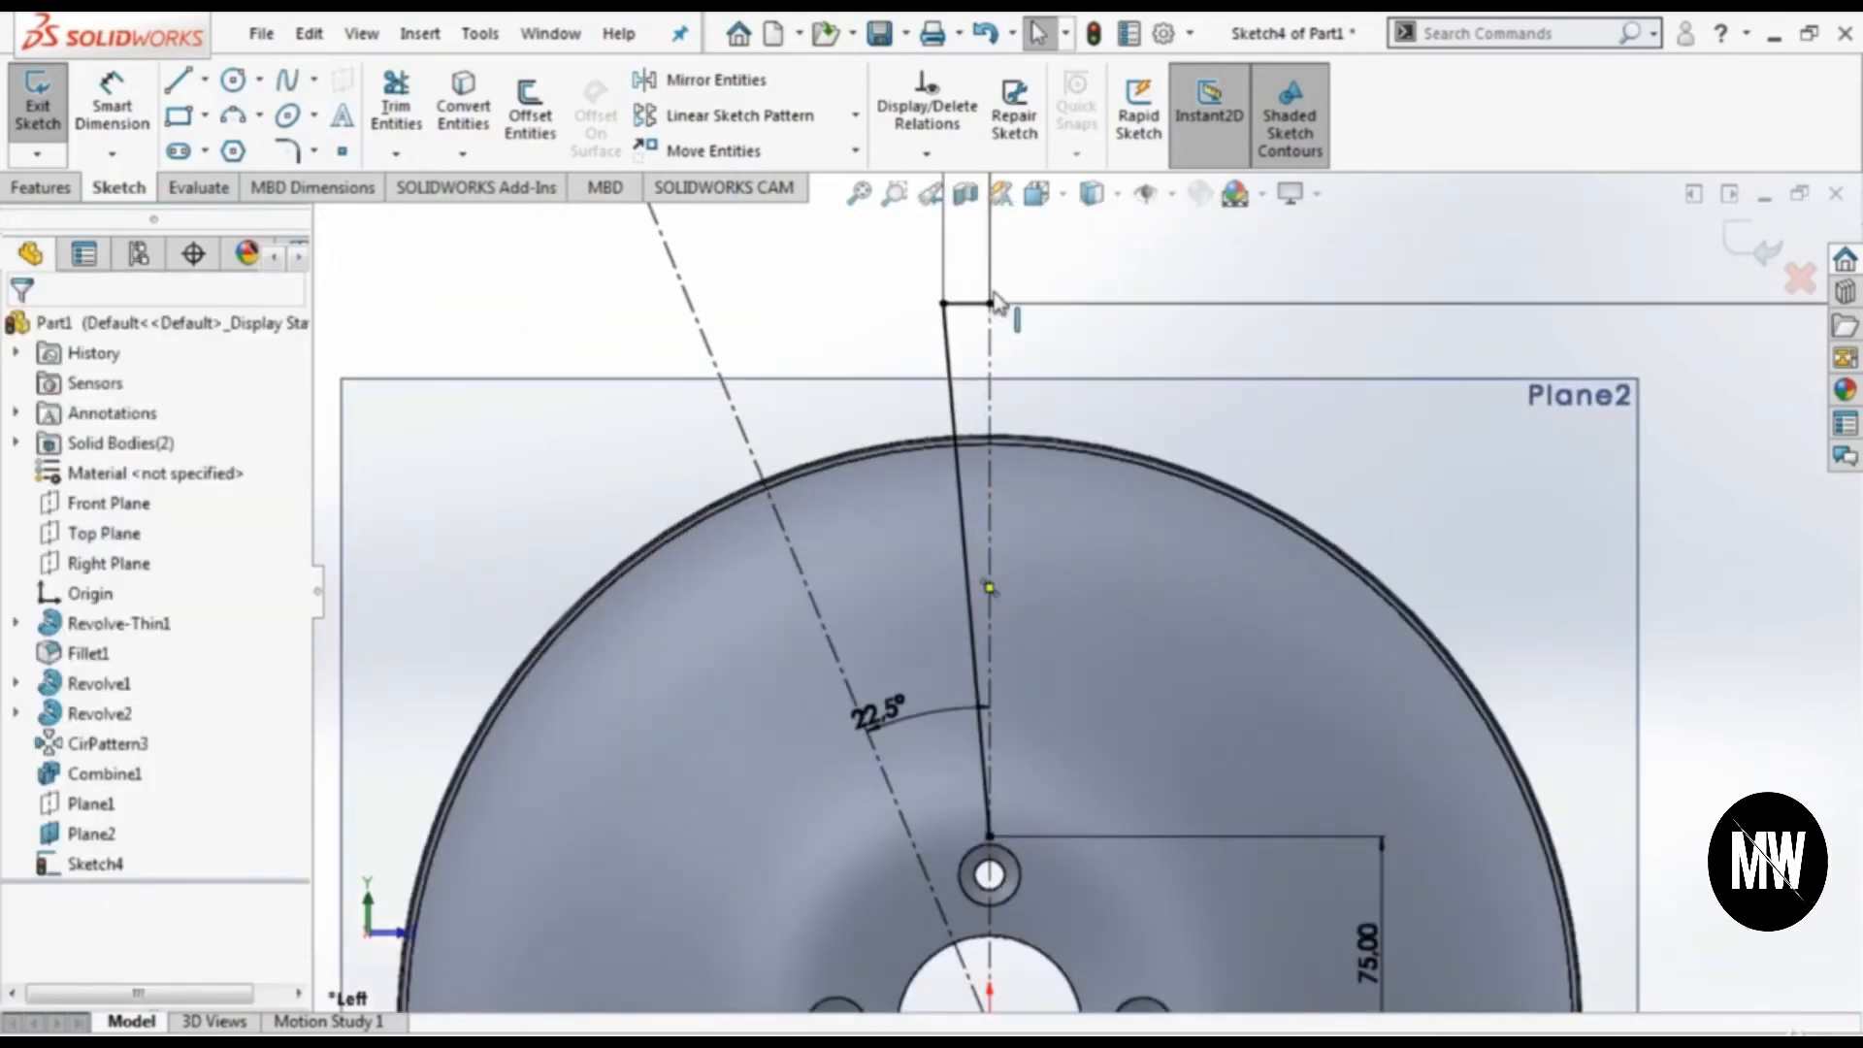
pyautogui.click(961, 355)
pyautogui.scroll(-2, 1019, 427)
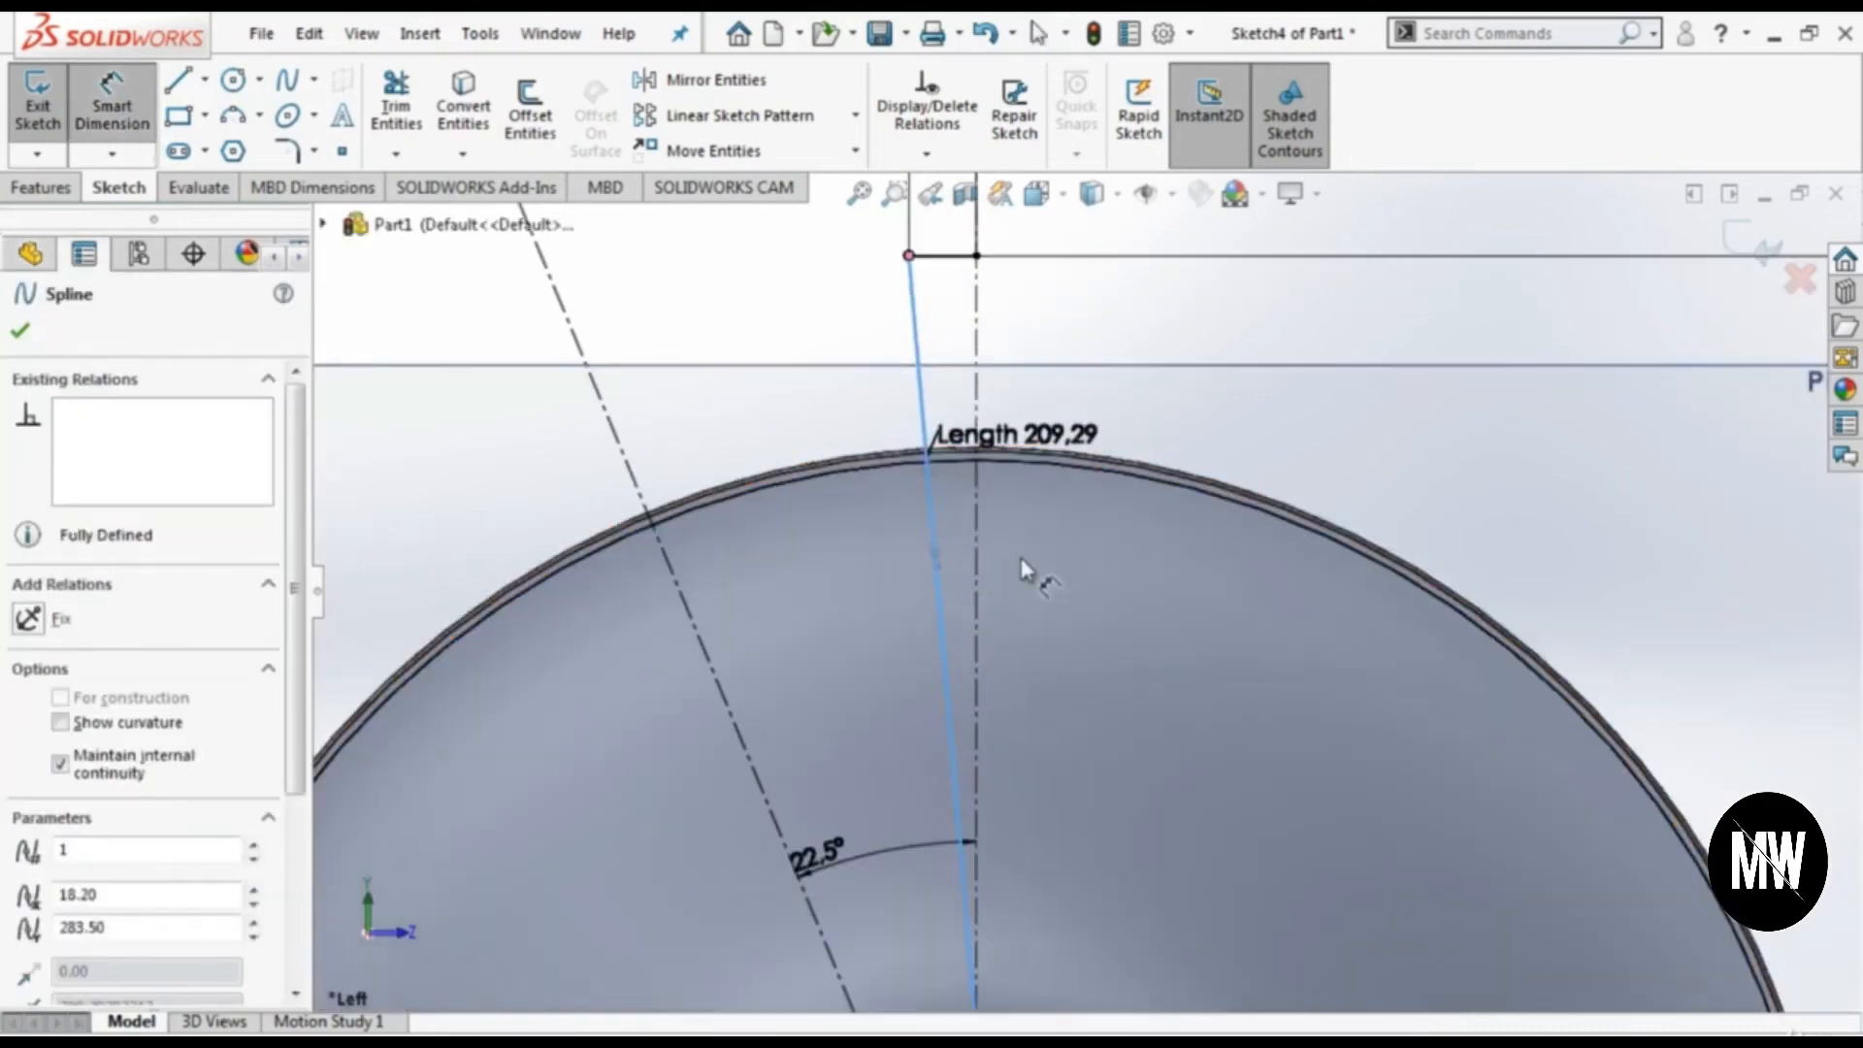
pyautogui.click(934, 563)
pyautogui.click(784, 296)
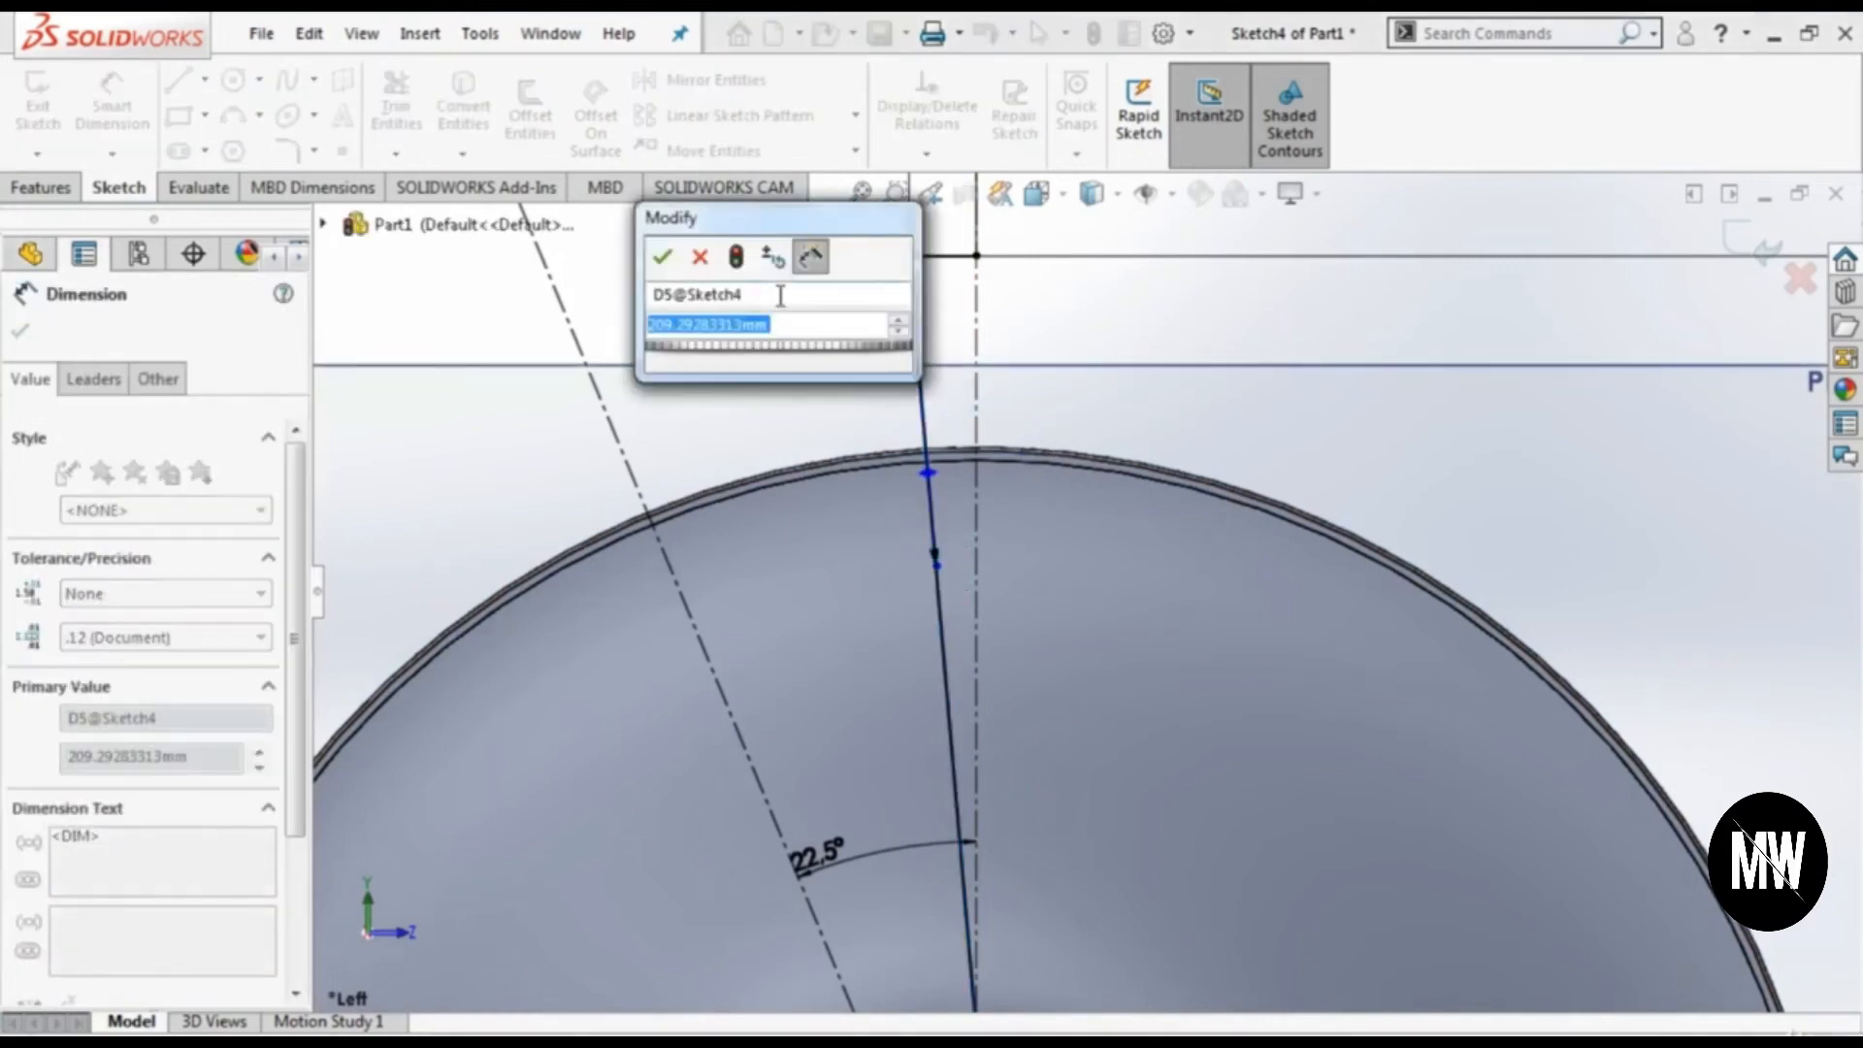
pyautogui.write('297')
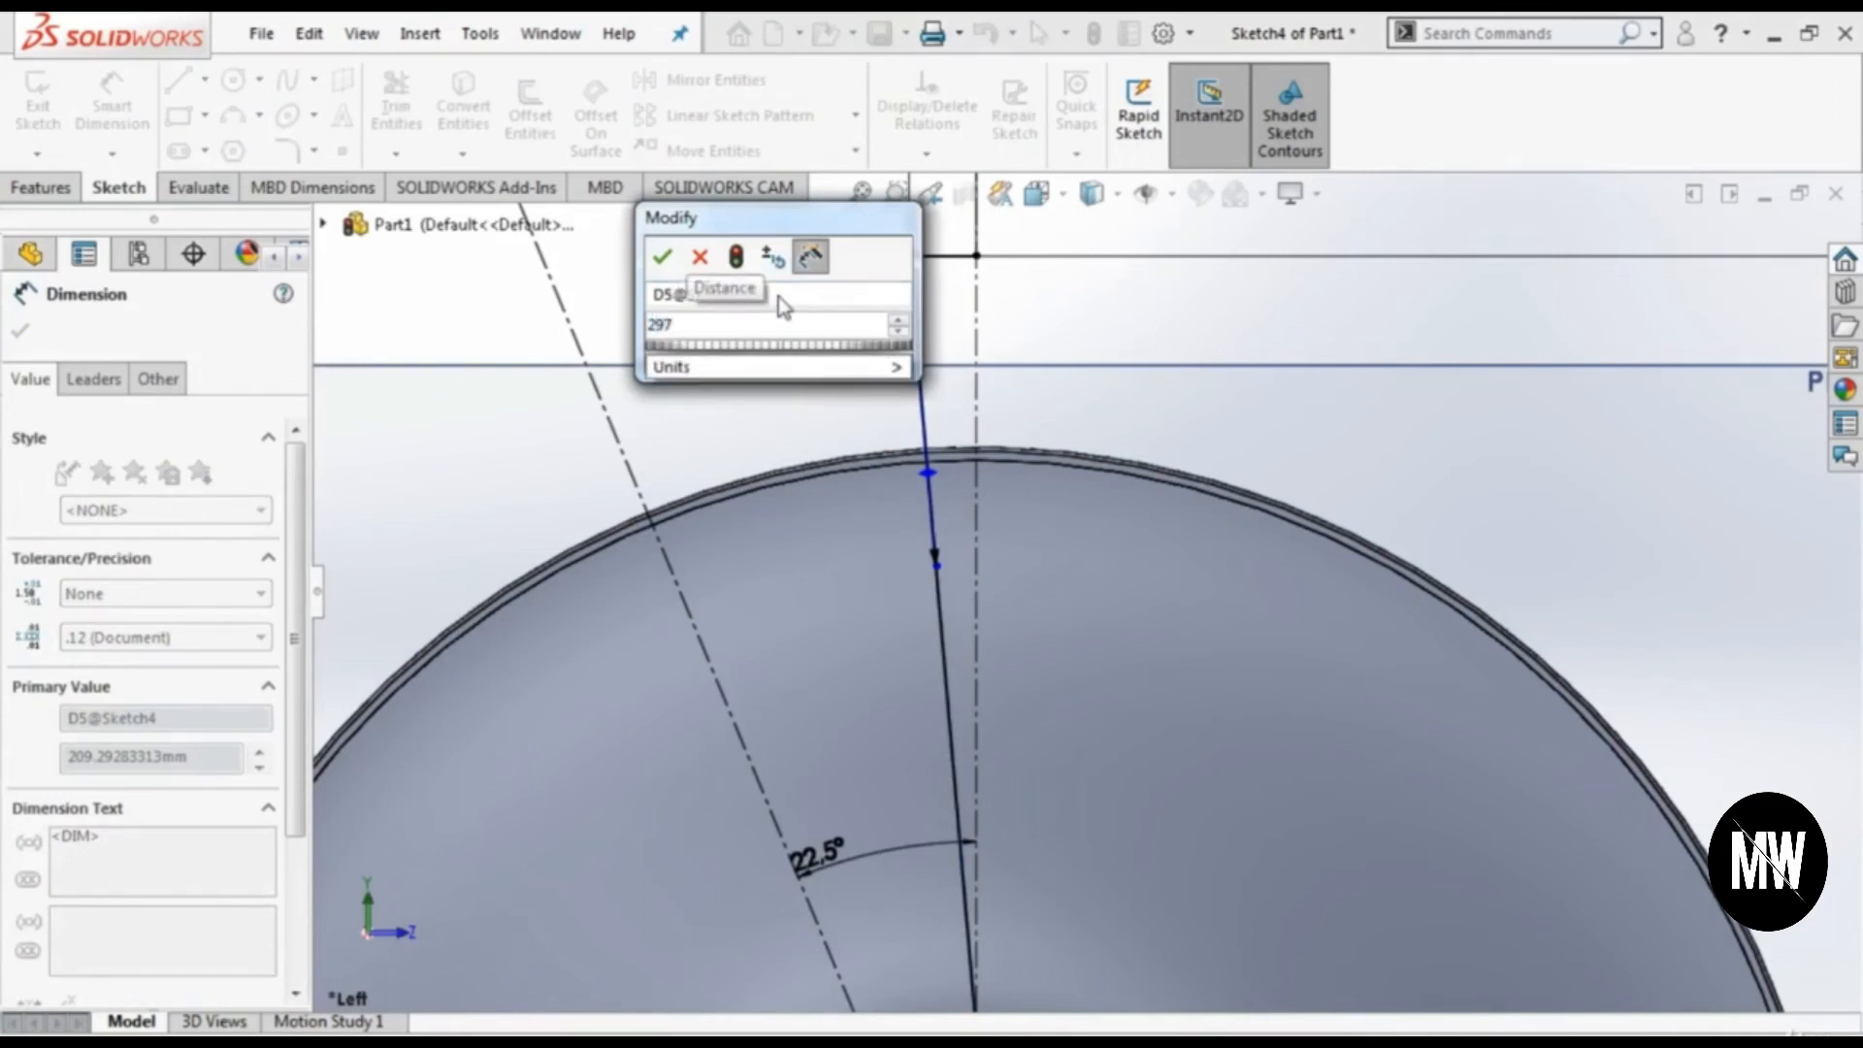
pyautogui.press('Return')
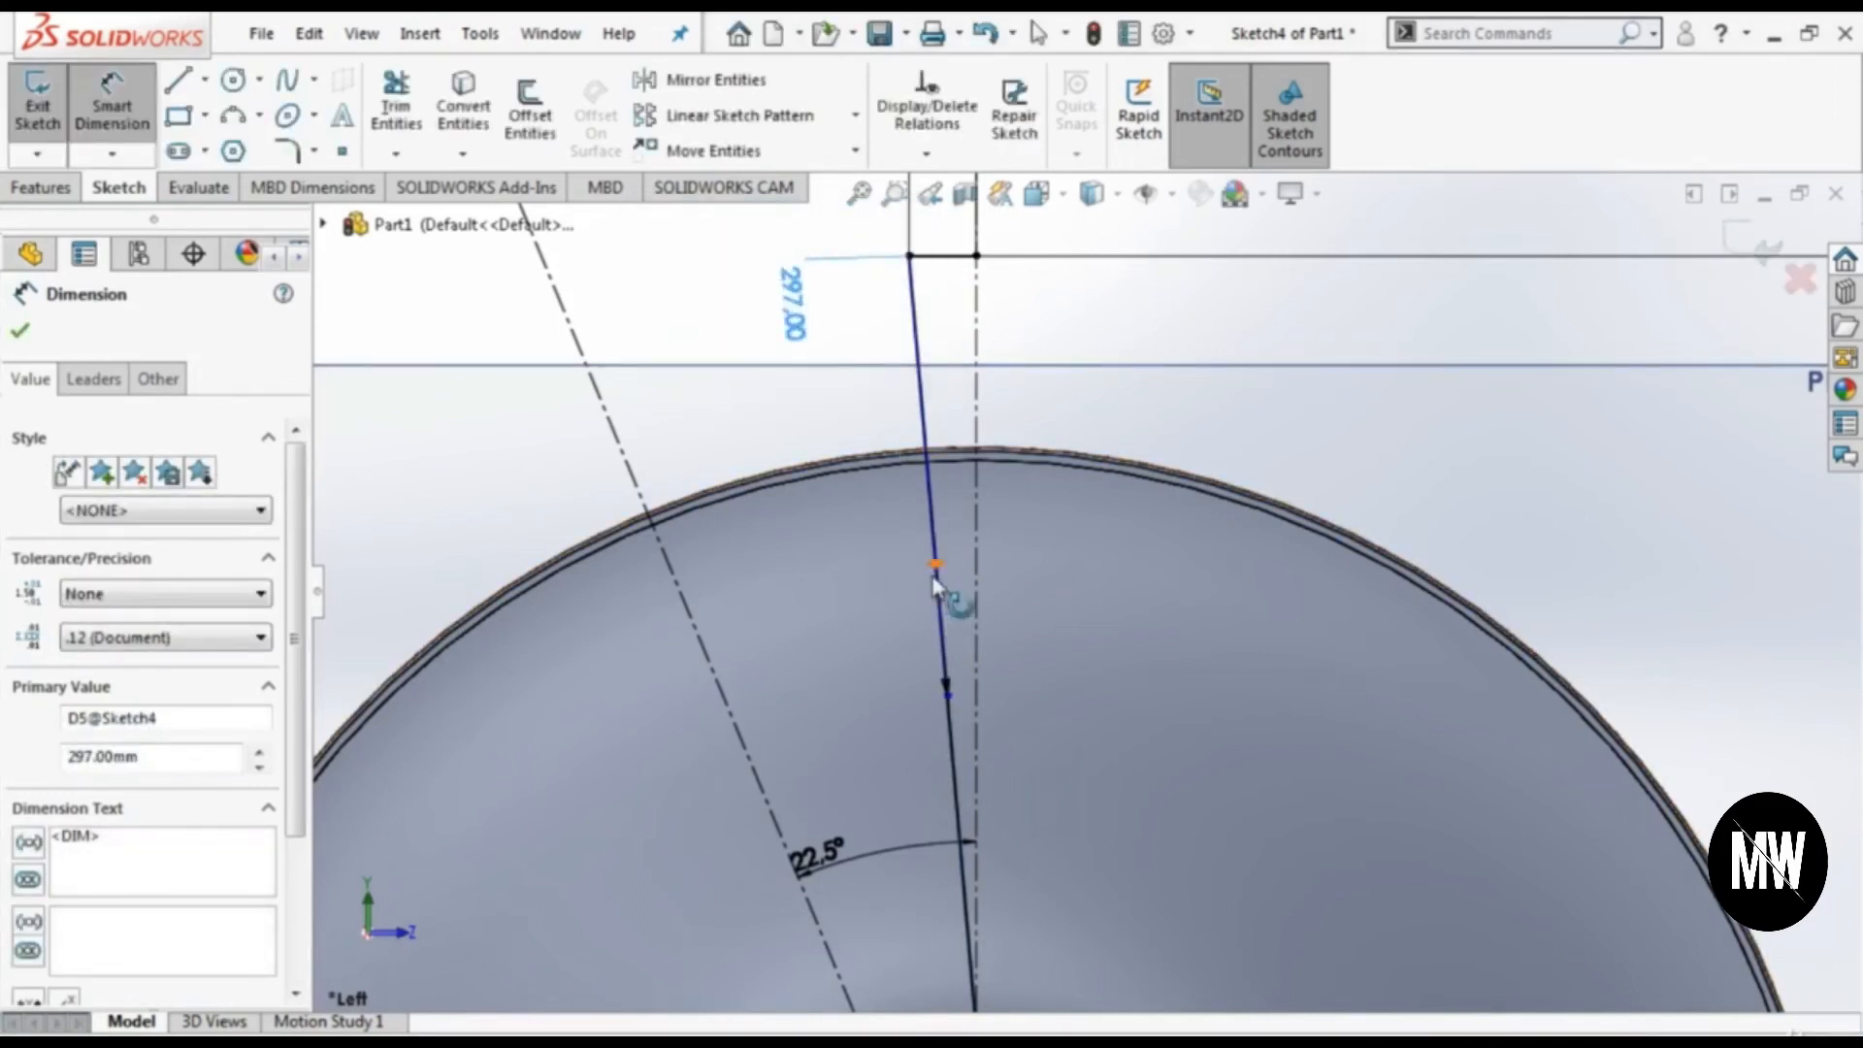
# Step: Dimension the angle between the spline's upper tangent handle and the vertical centerline at 15.8°, reversing the sense to give -15.8°
pyautogui.click(975, 560)
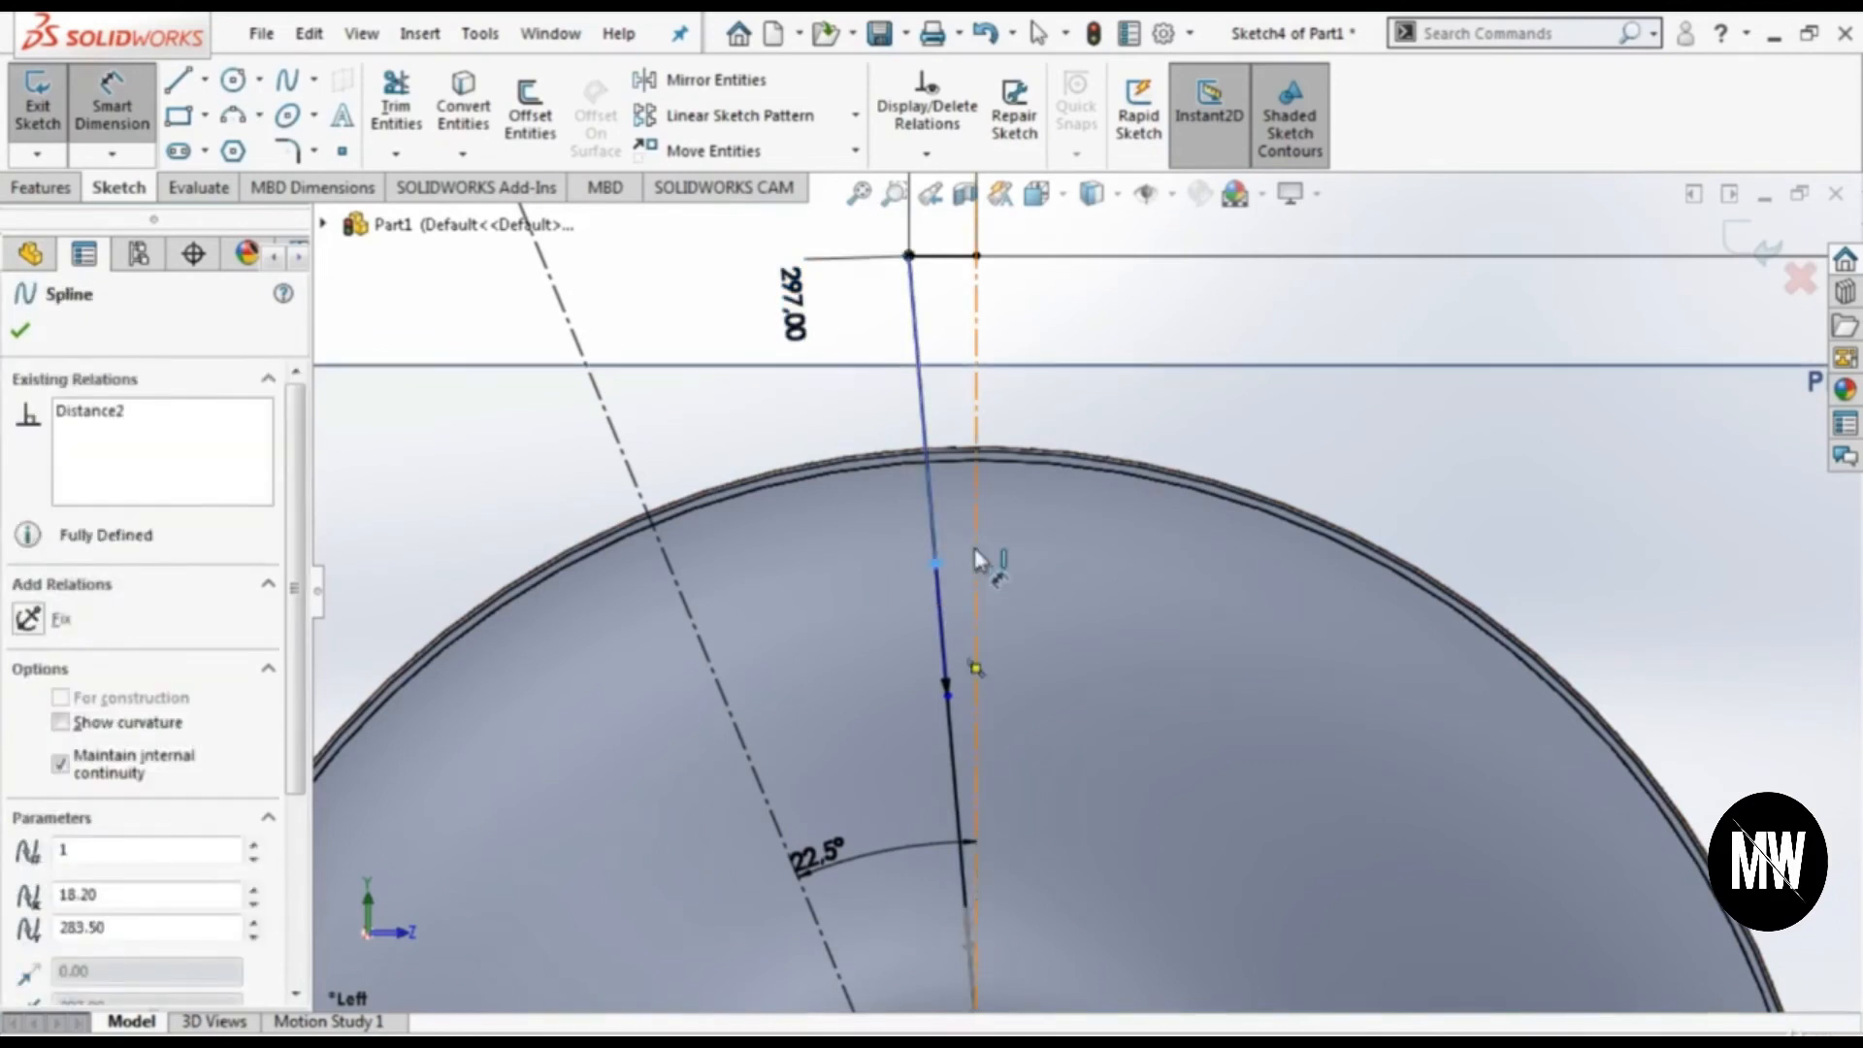
pyautogui.click(976, 559)
pyautogui.click(962, 405)
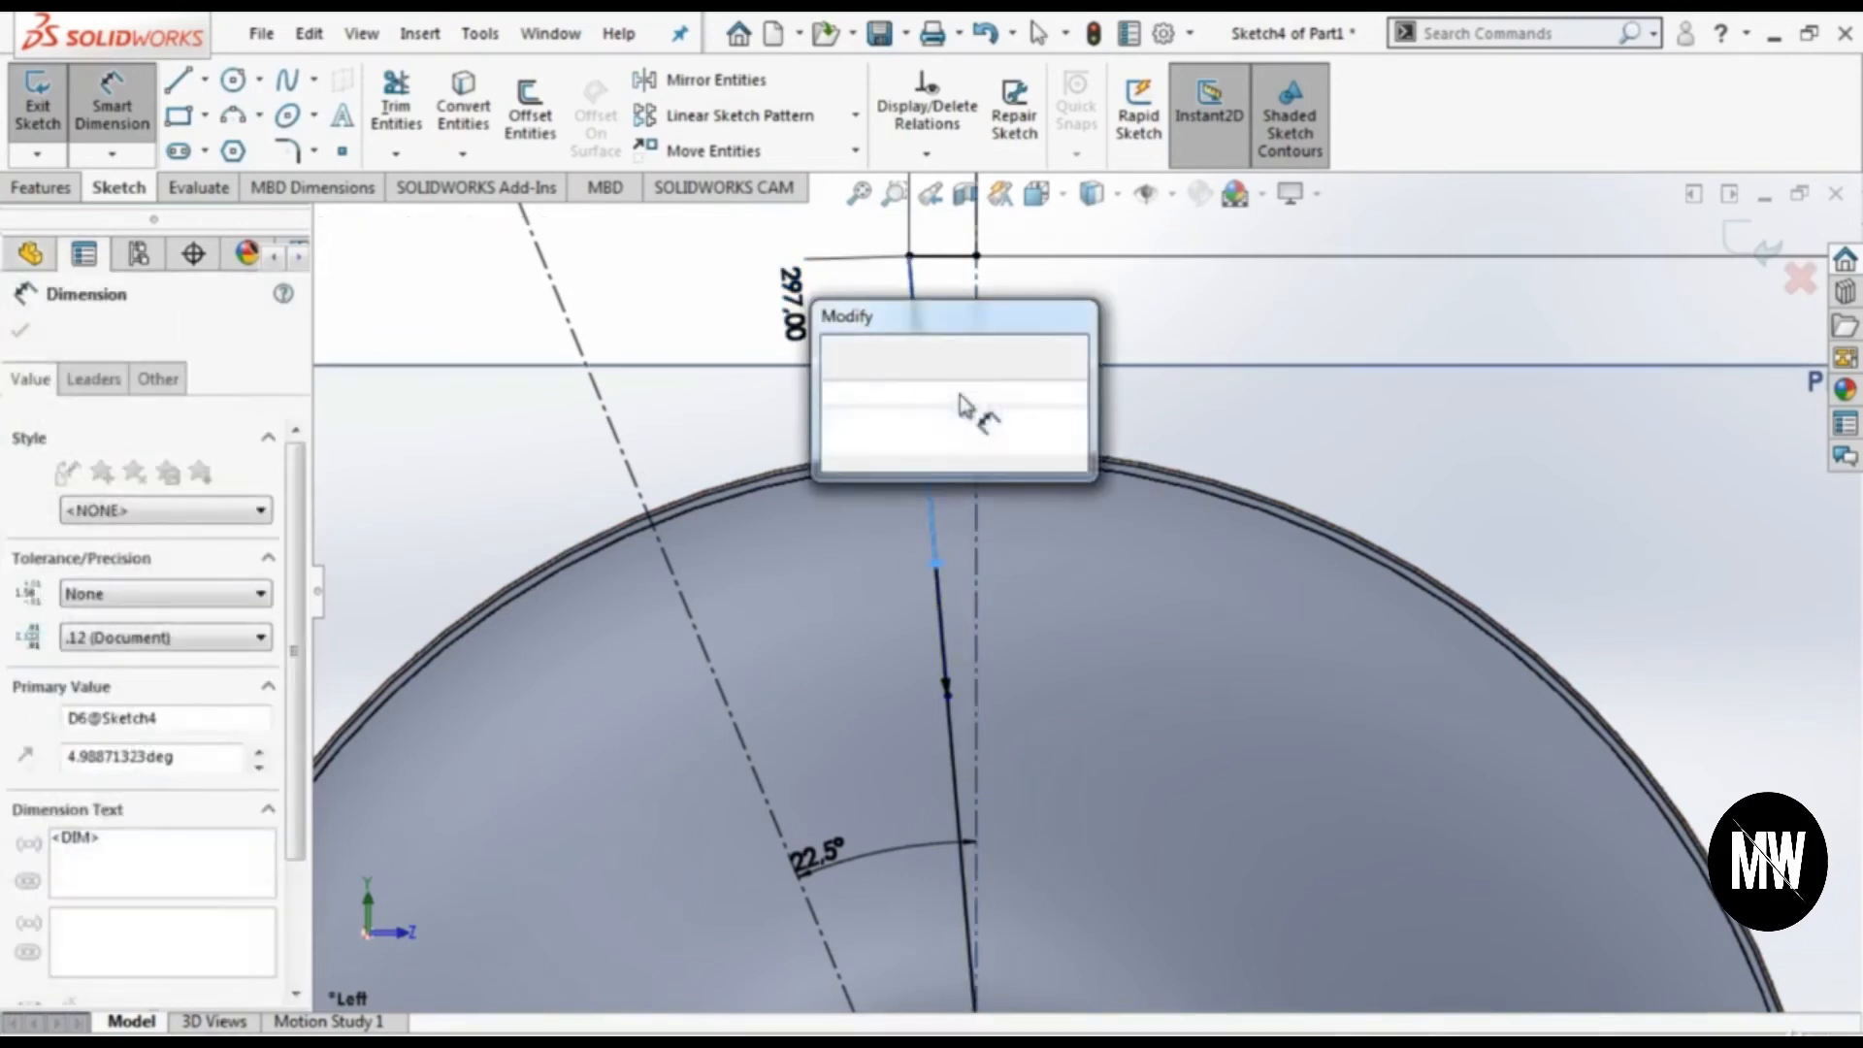
pyautogui.write('1')
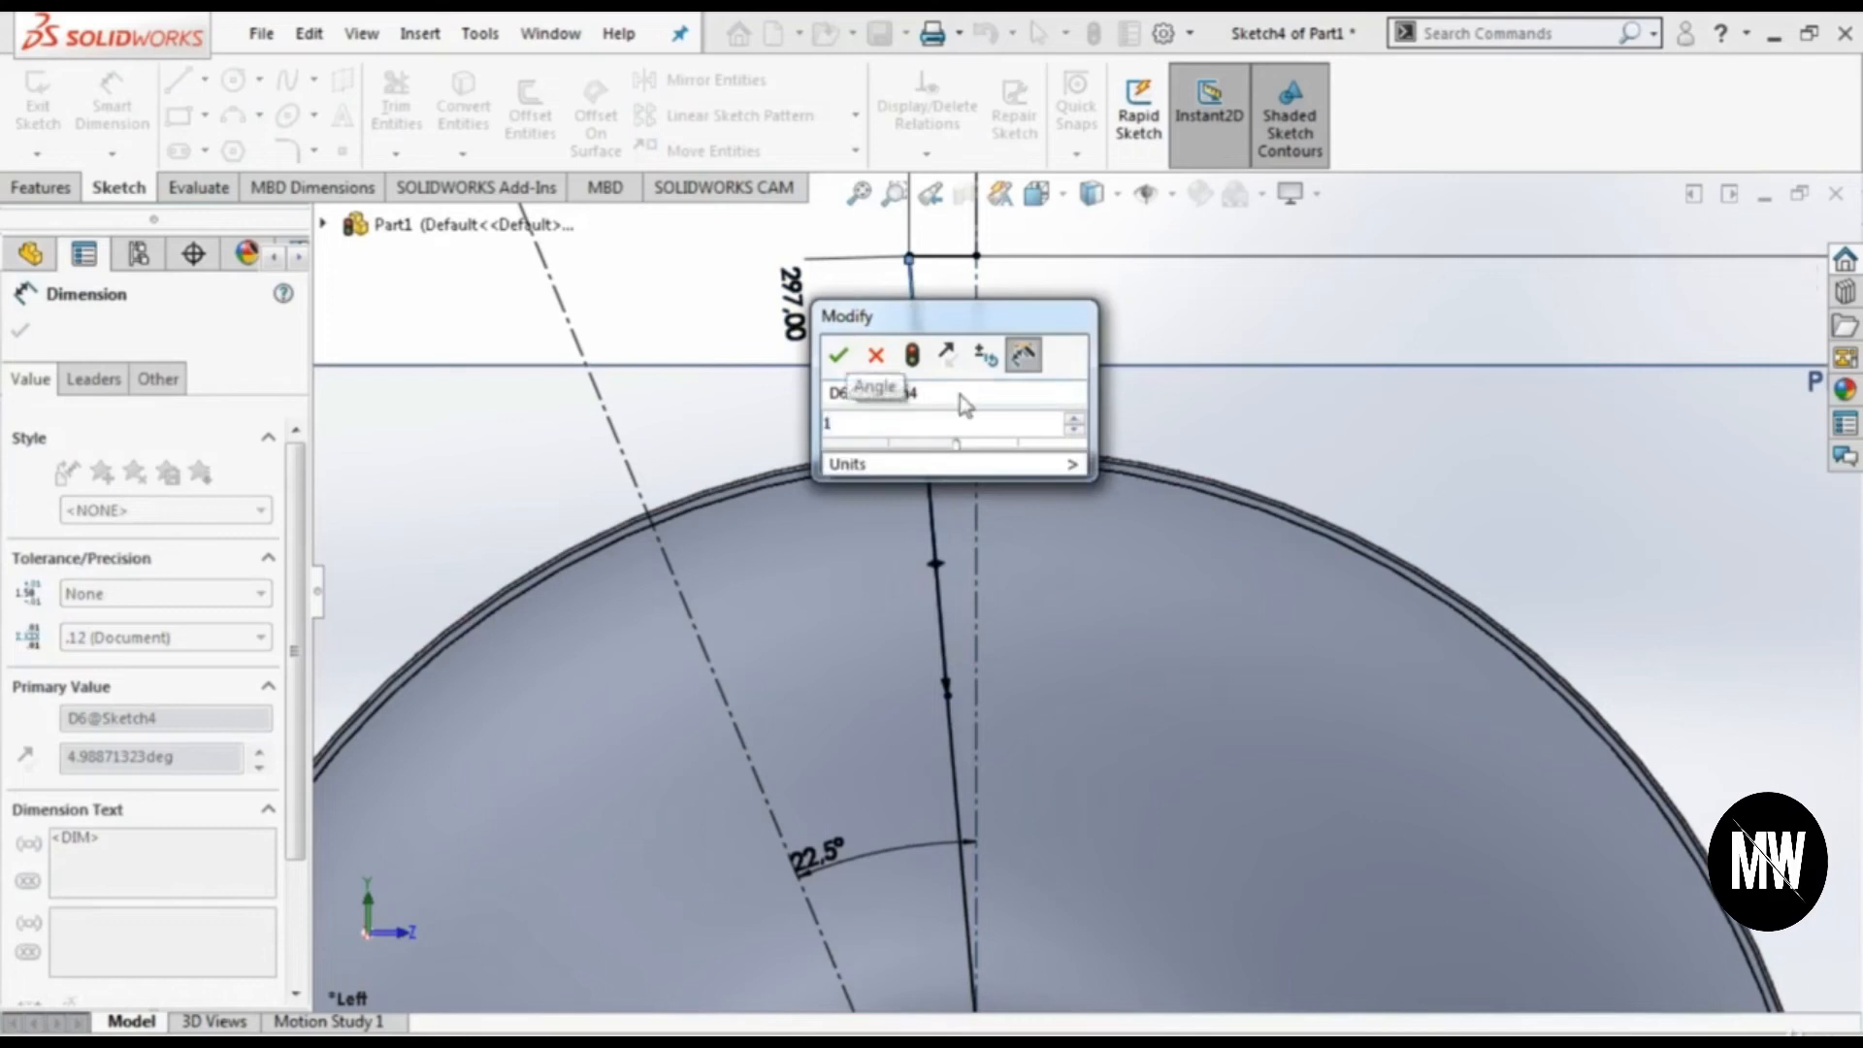
pyautogui.write('5.8')
pyautogui.press('Return')
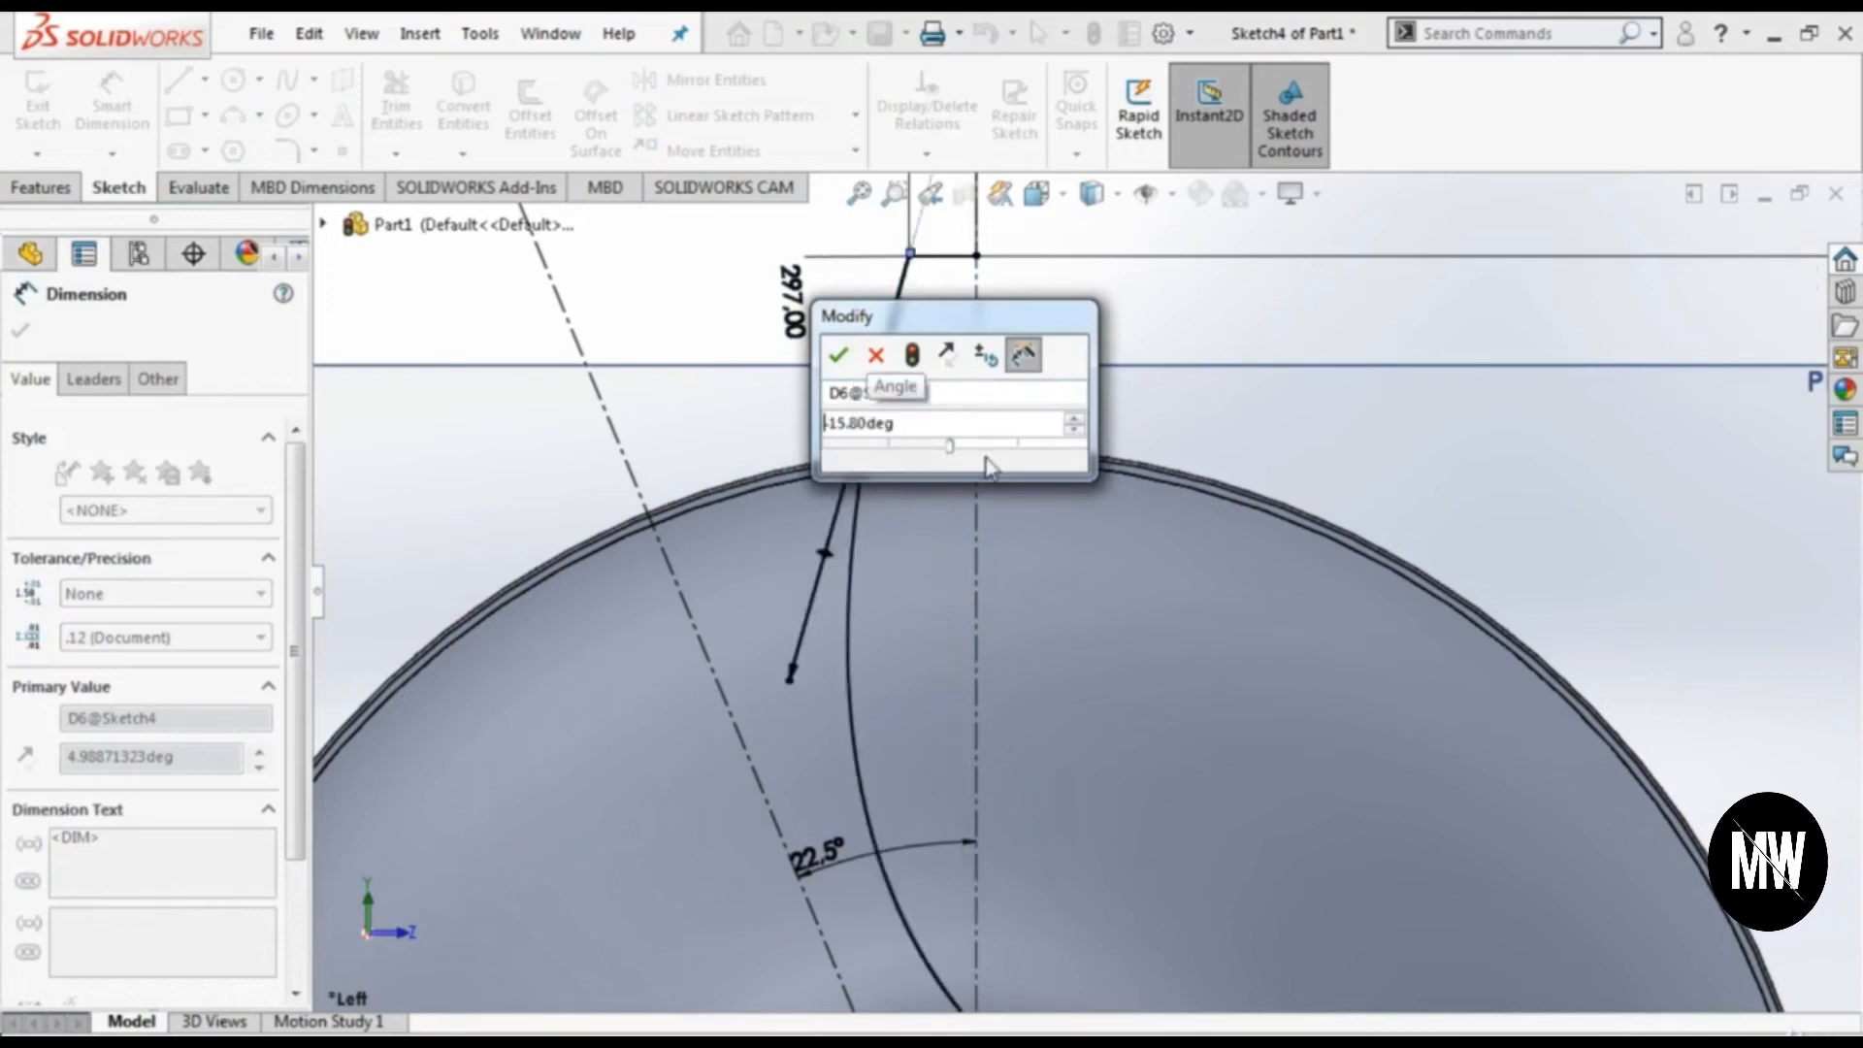
pyautogui.click(848, 365)
# Step: Dimension the tangent handle at the spline's lower end and set its magnitude to 126 mm
pyautogui.scroll(-1, 1181, 955)
pyautogui.scroll(1, 1164, 971)
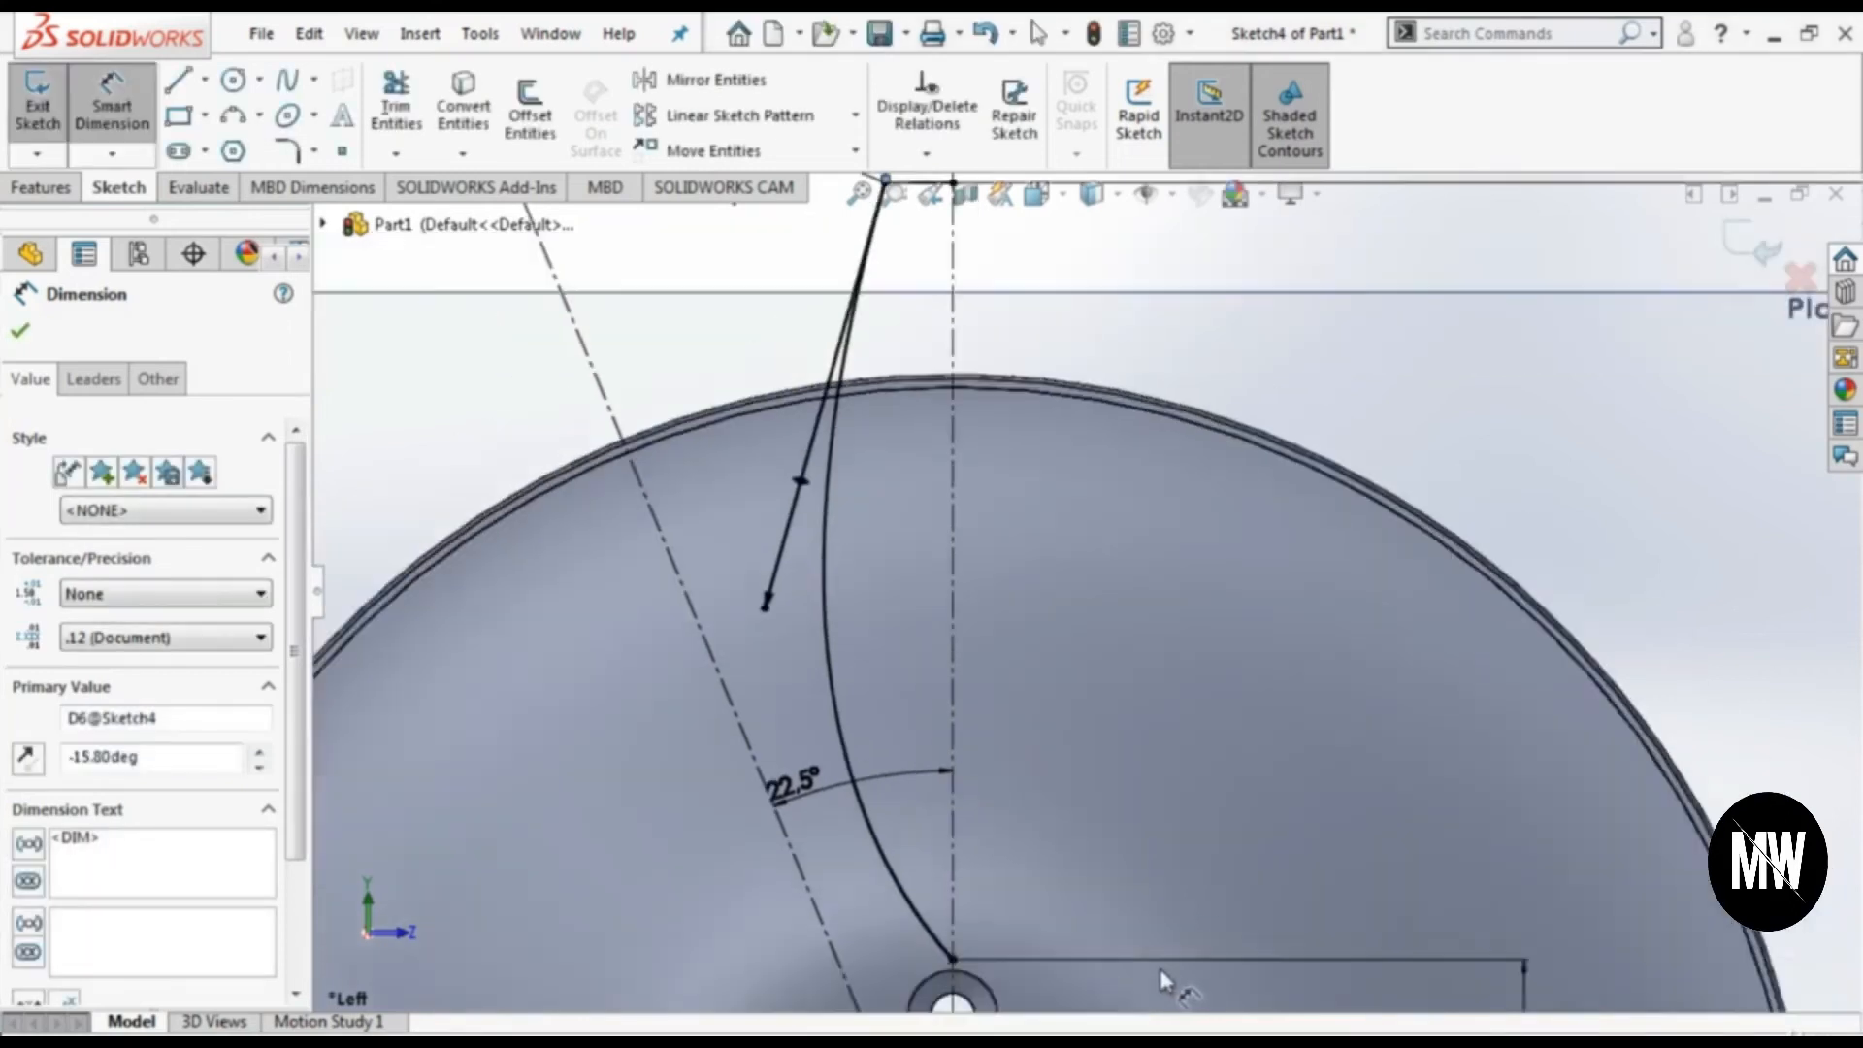
pyautogui.scroll(3, 1163, 980)
pyautogui.scroll(-2, 1024, 806)
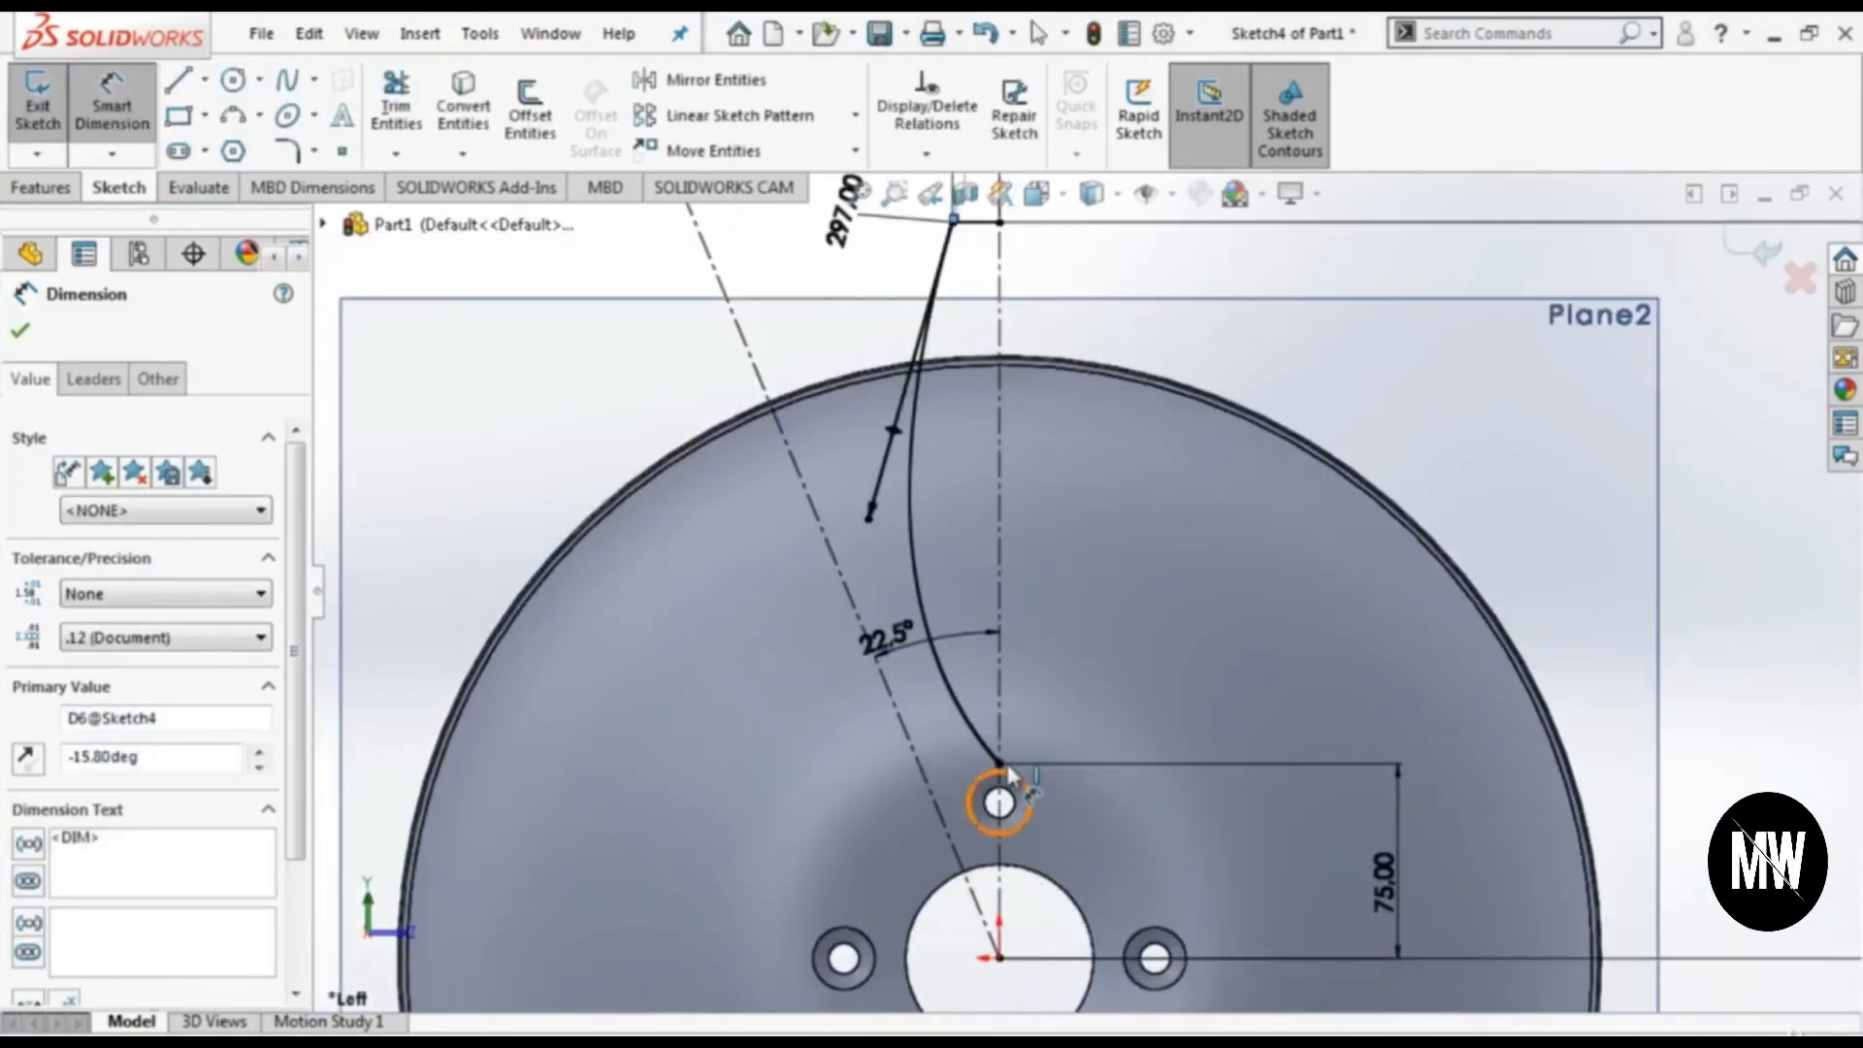
pyautogui.scroll(-2, 1009, 776)
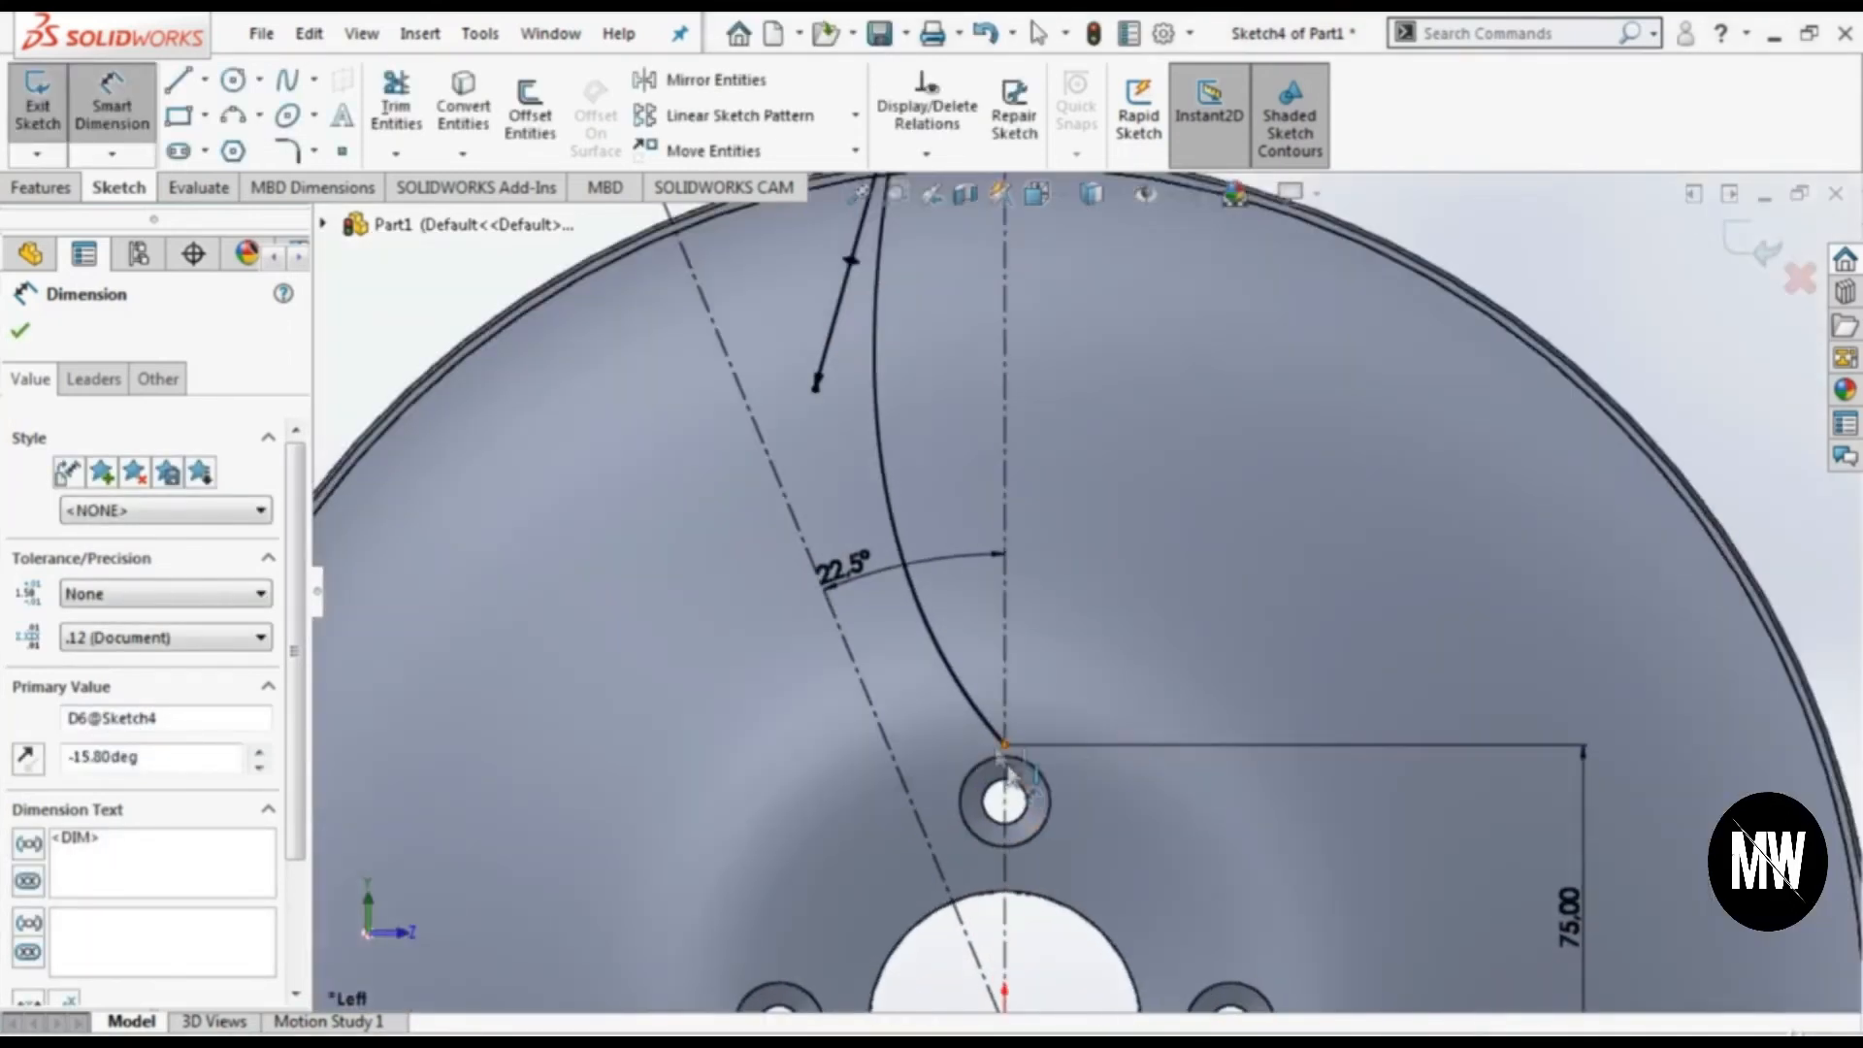
pyautogui.click(983, 721)
pyautogui.click(946, 670)
pyautogui.click(1169, 810)
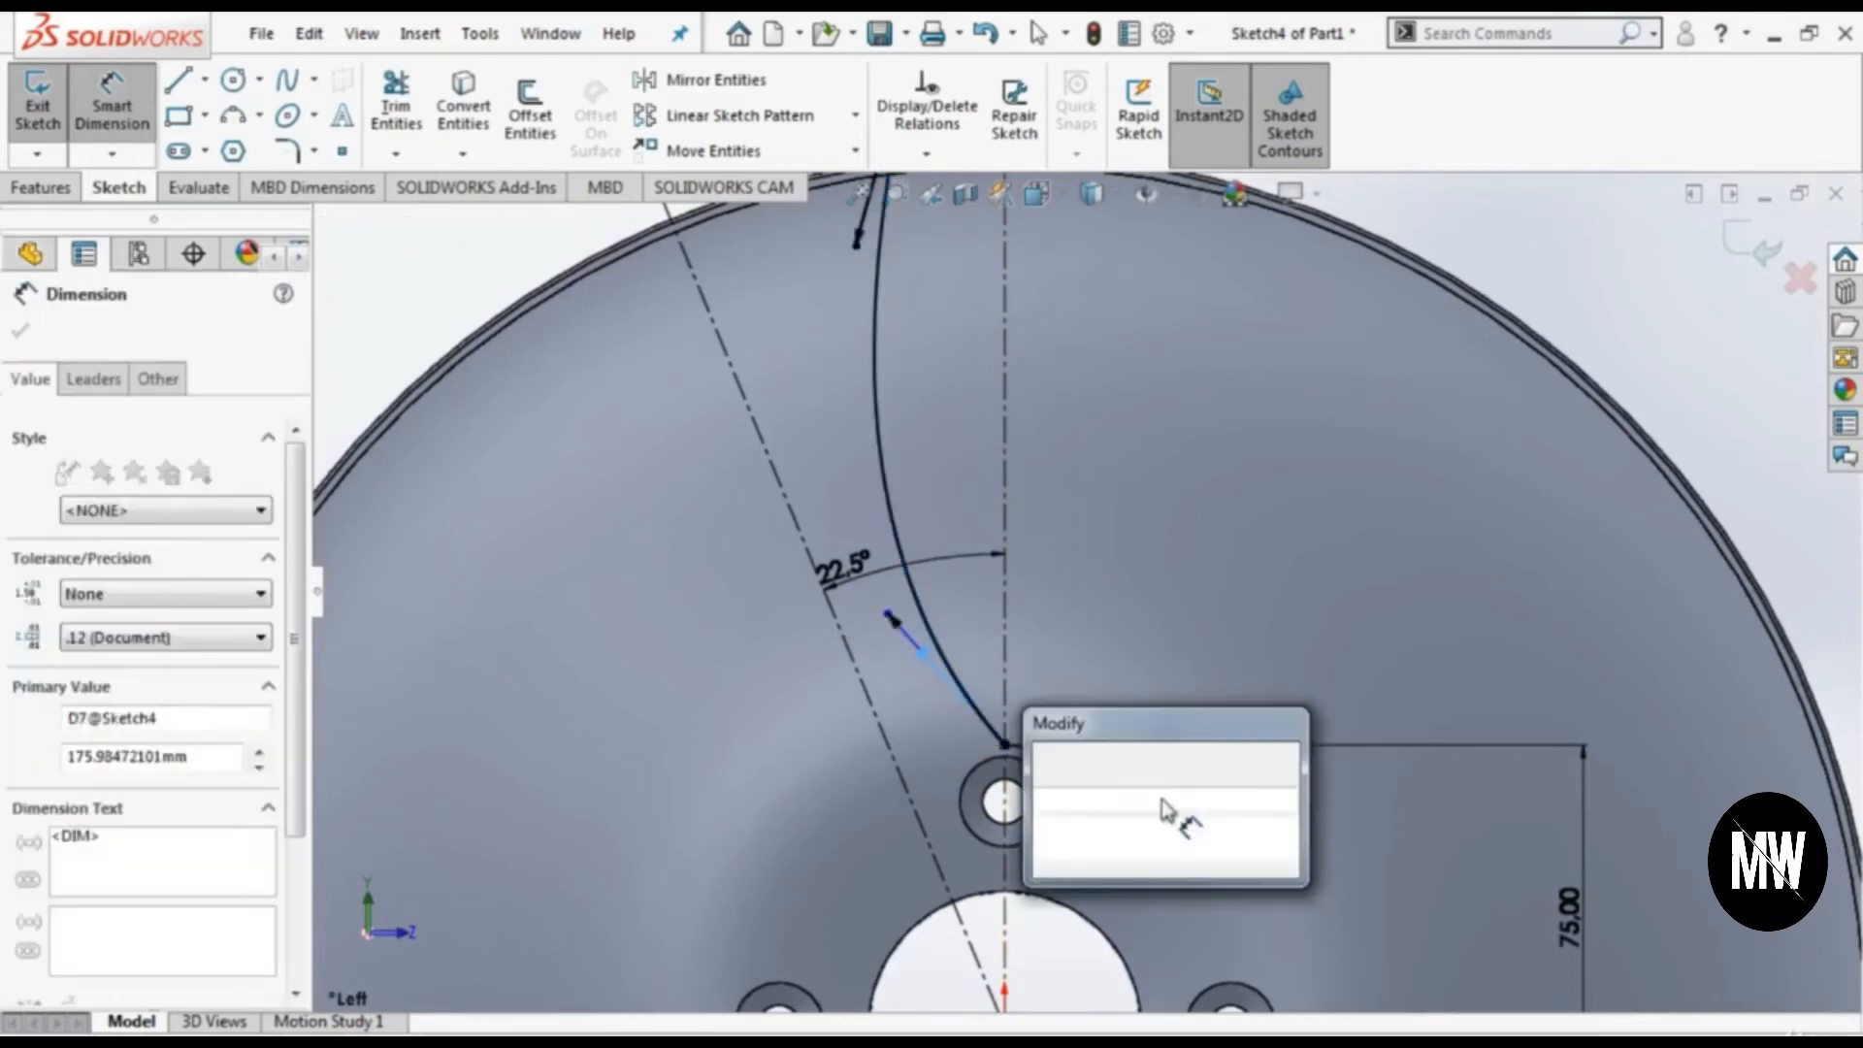
pyautogui.write('1')
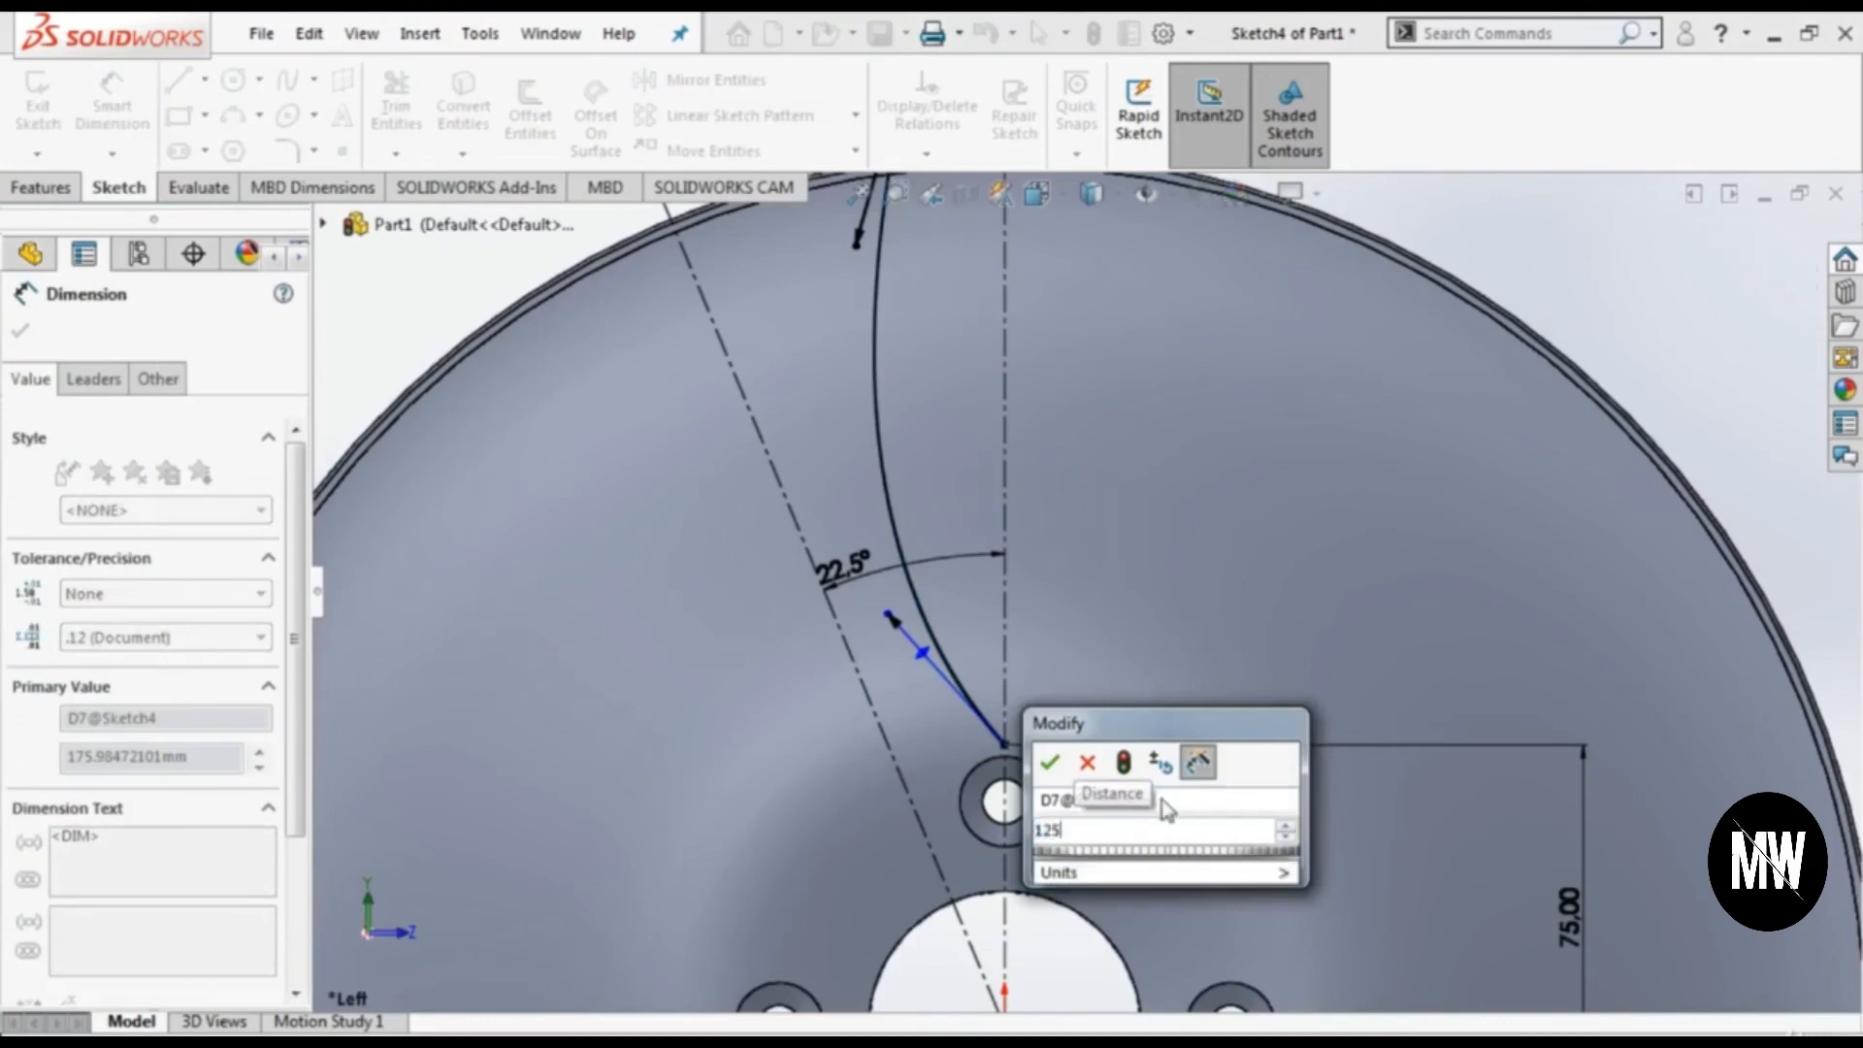
pyautogui.write('24')
pyautogui.press('BackSpace')
pyautogui.write('6')
pyautogui.press('Return')
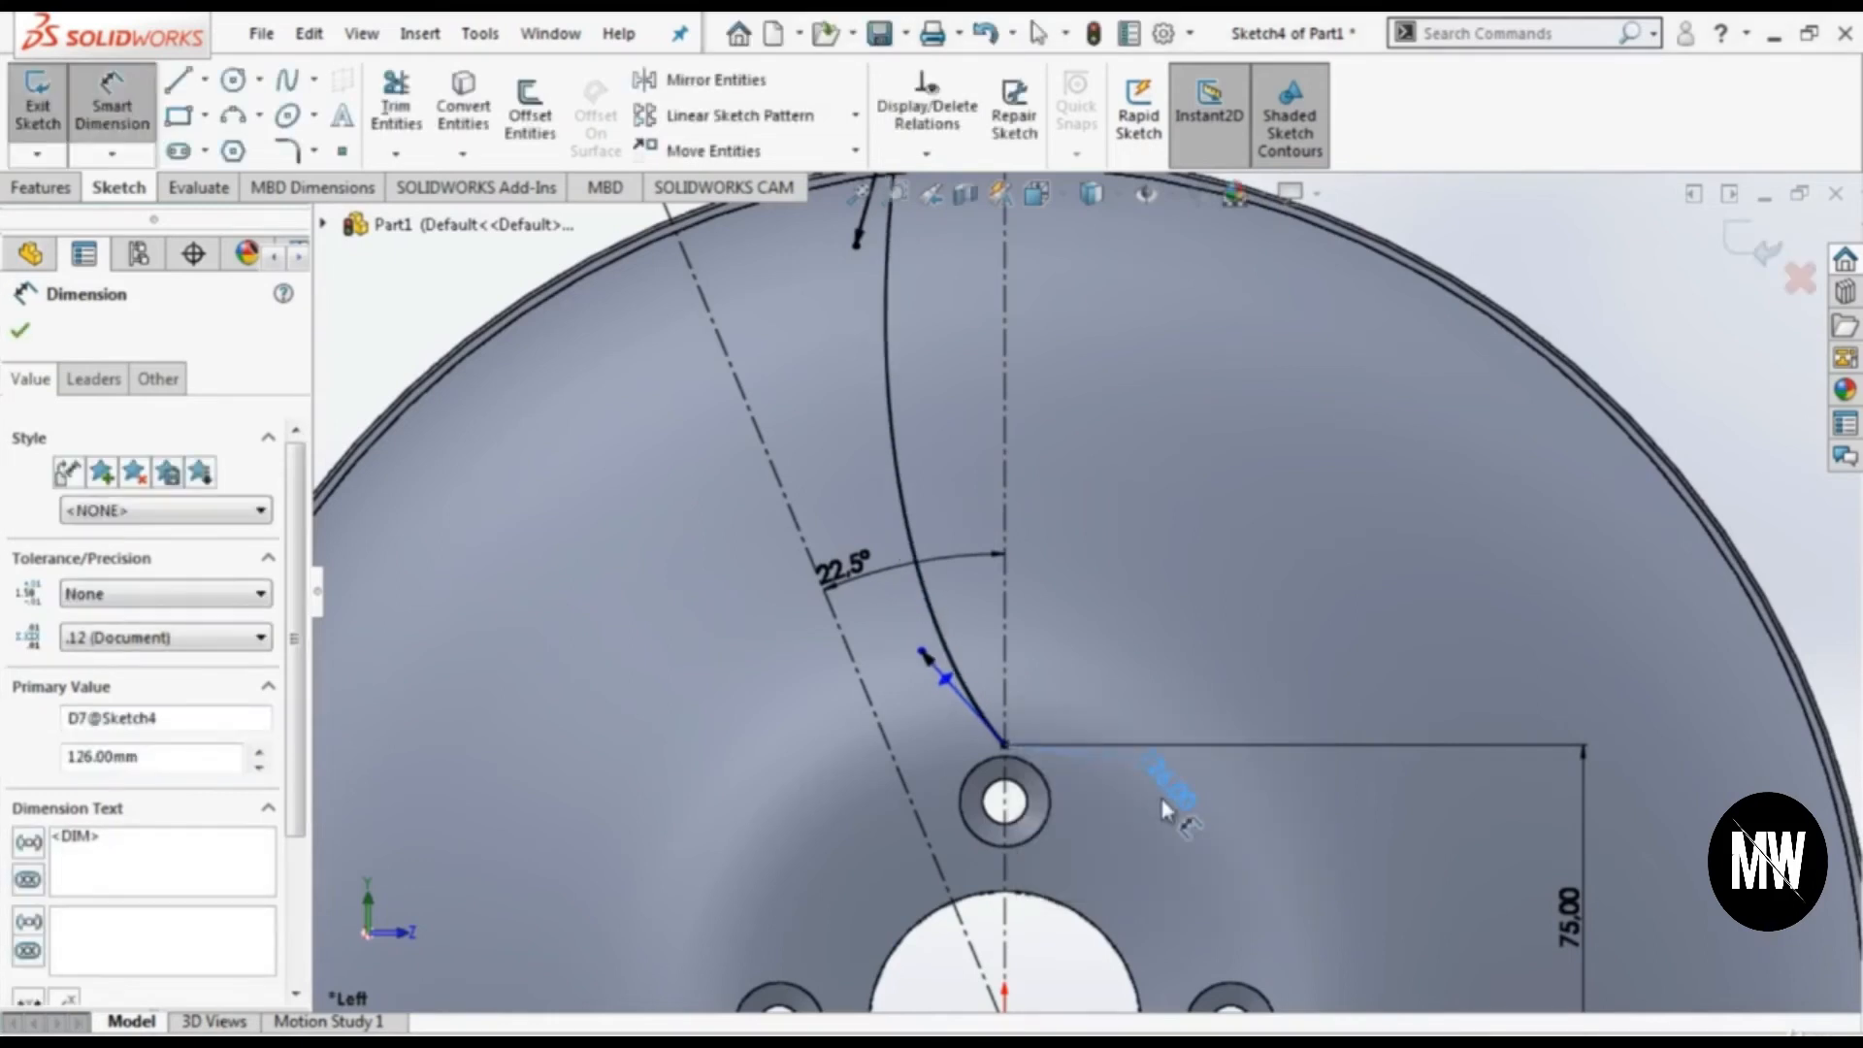
# Step: Dimension the angle between the spline's lower tangent handle and the vertical centerline, setting it to 90°
pyautogui.scroll(-1, 1002, 748)
pyautogui.scroll(3, 1007, 767)
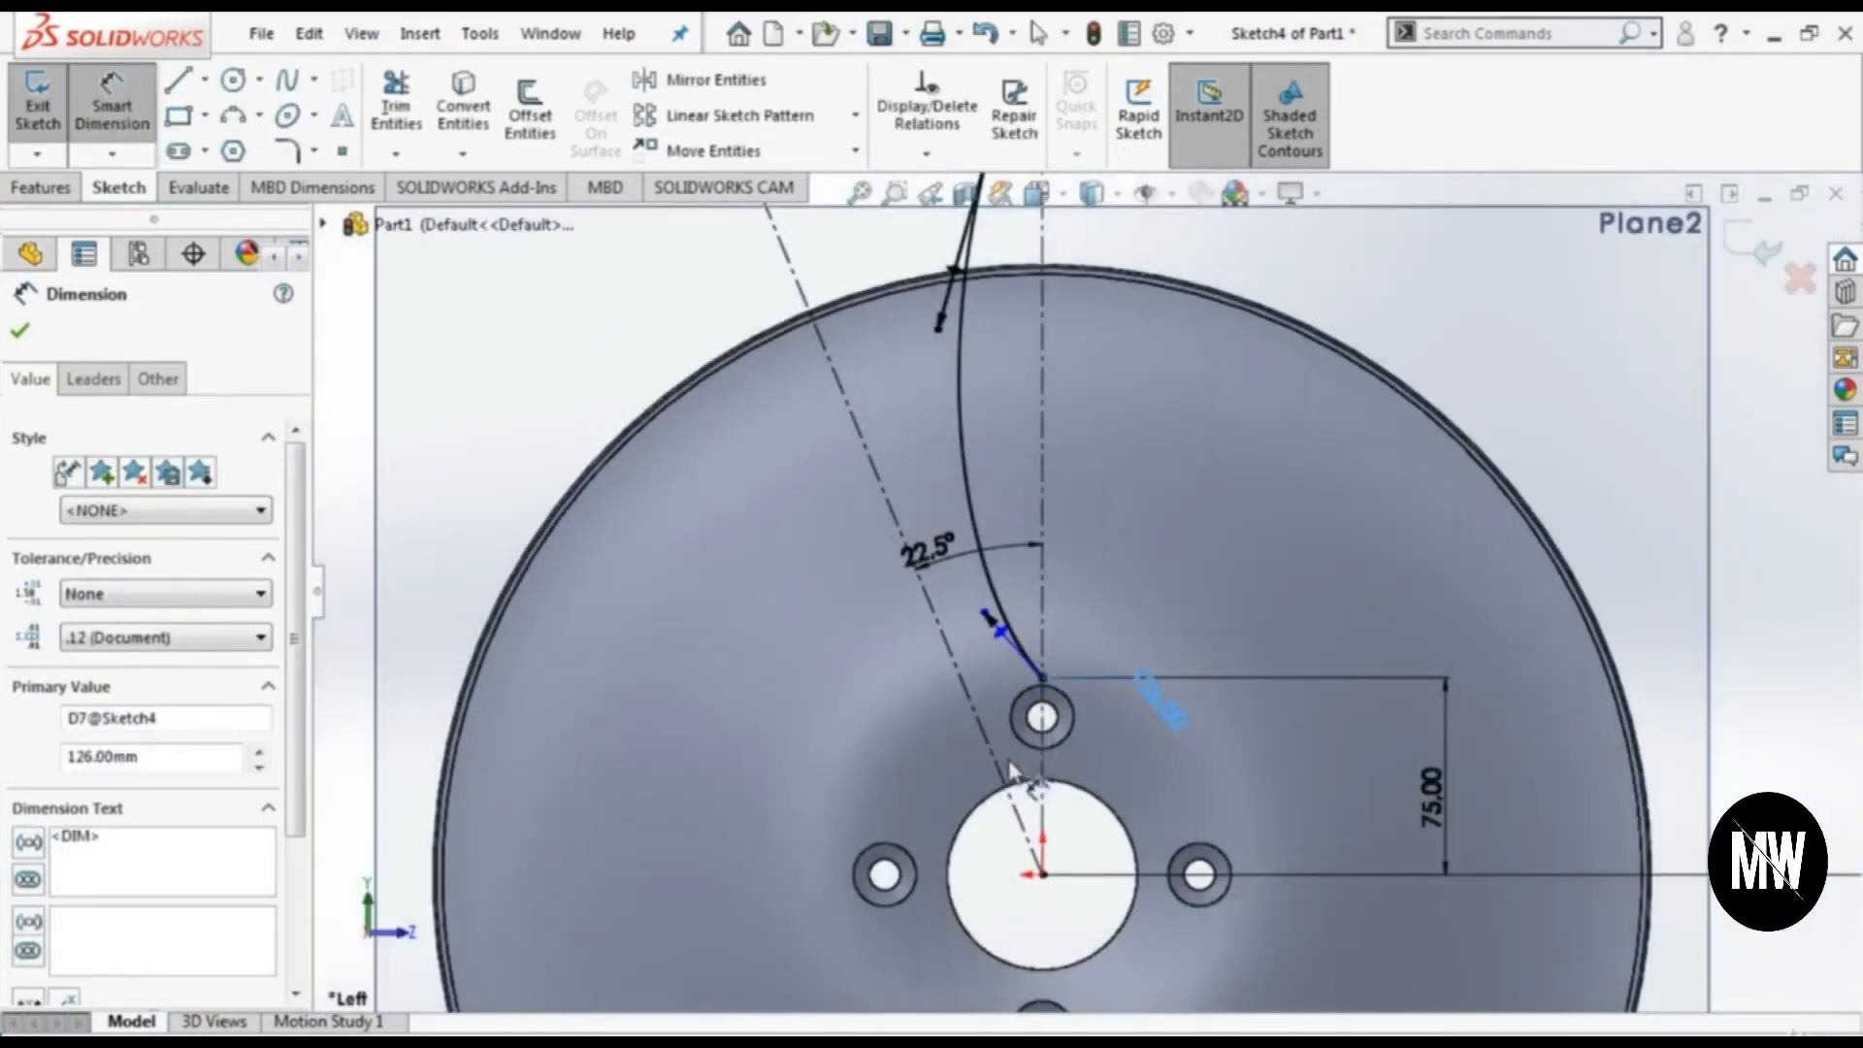
pyautogui.scroll(-1, 1085, 822)
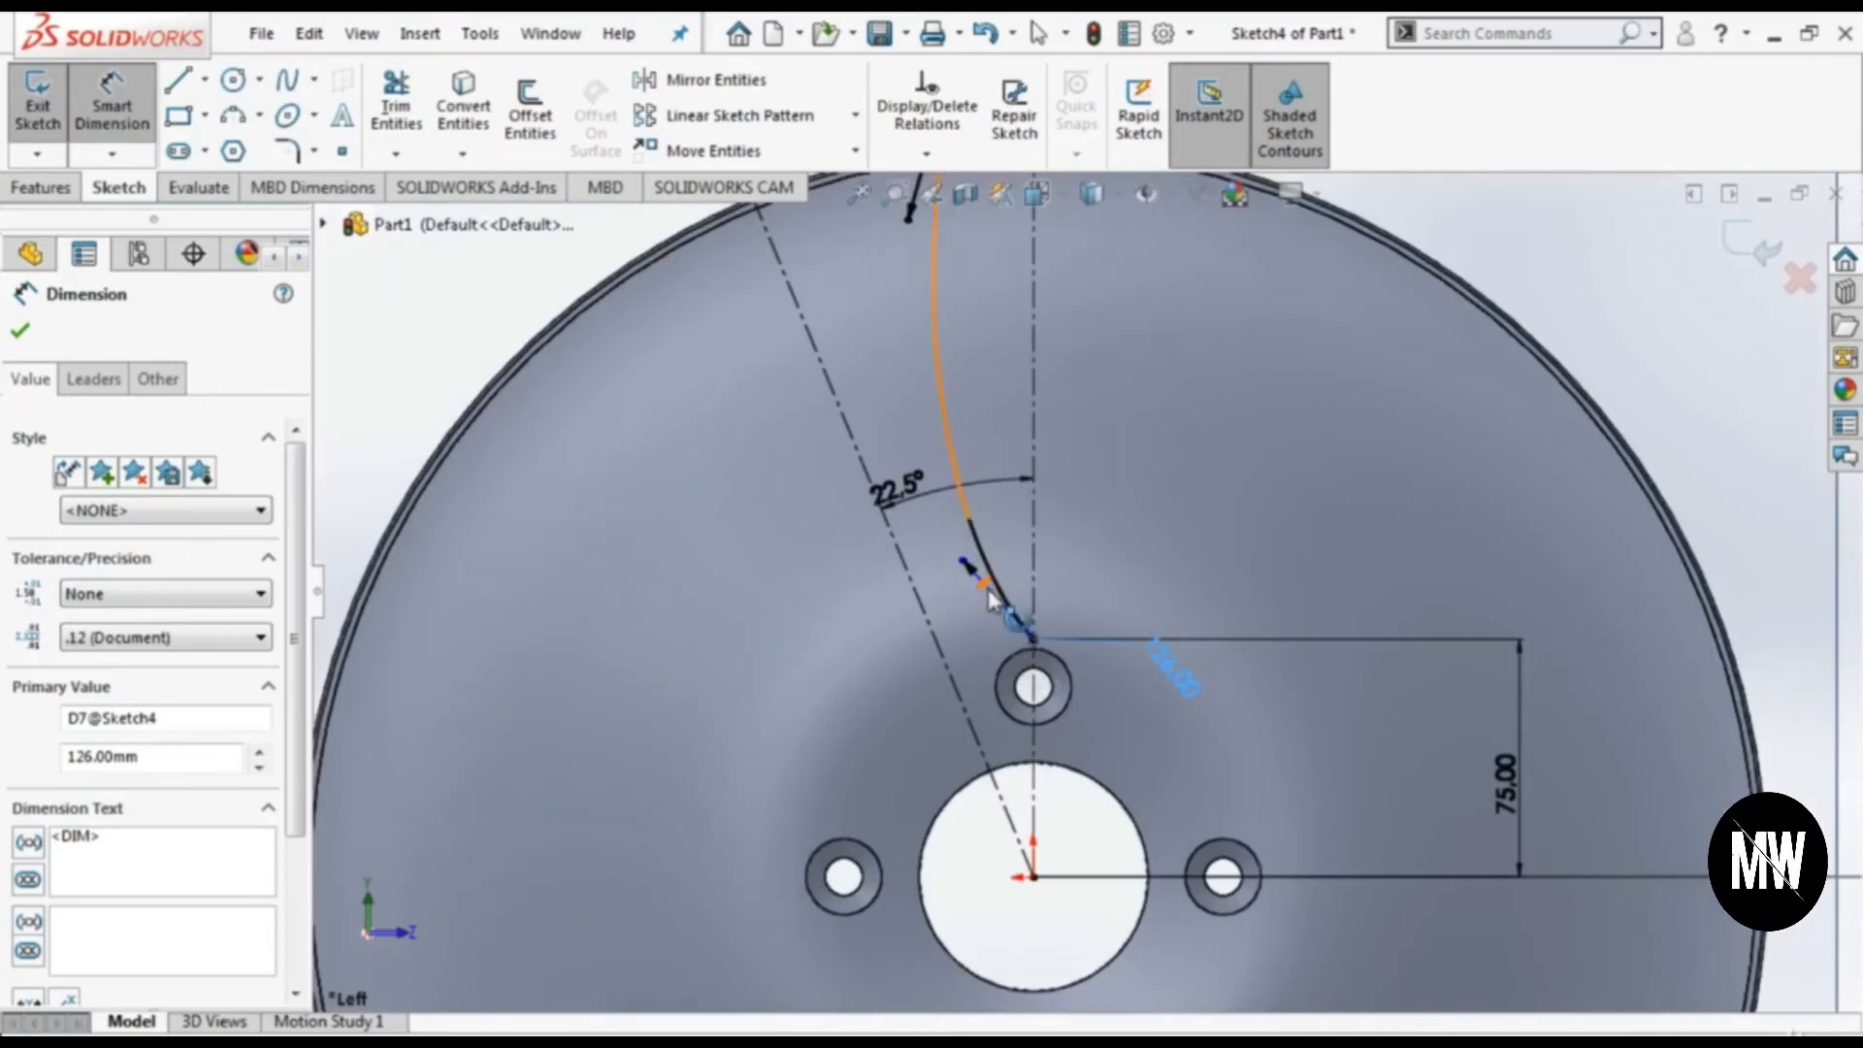
pyautogui.click(1010, 613)
pyautogui.click(1035, 568)
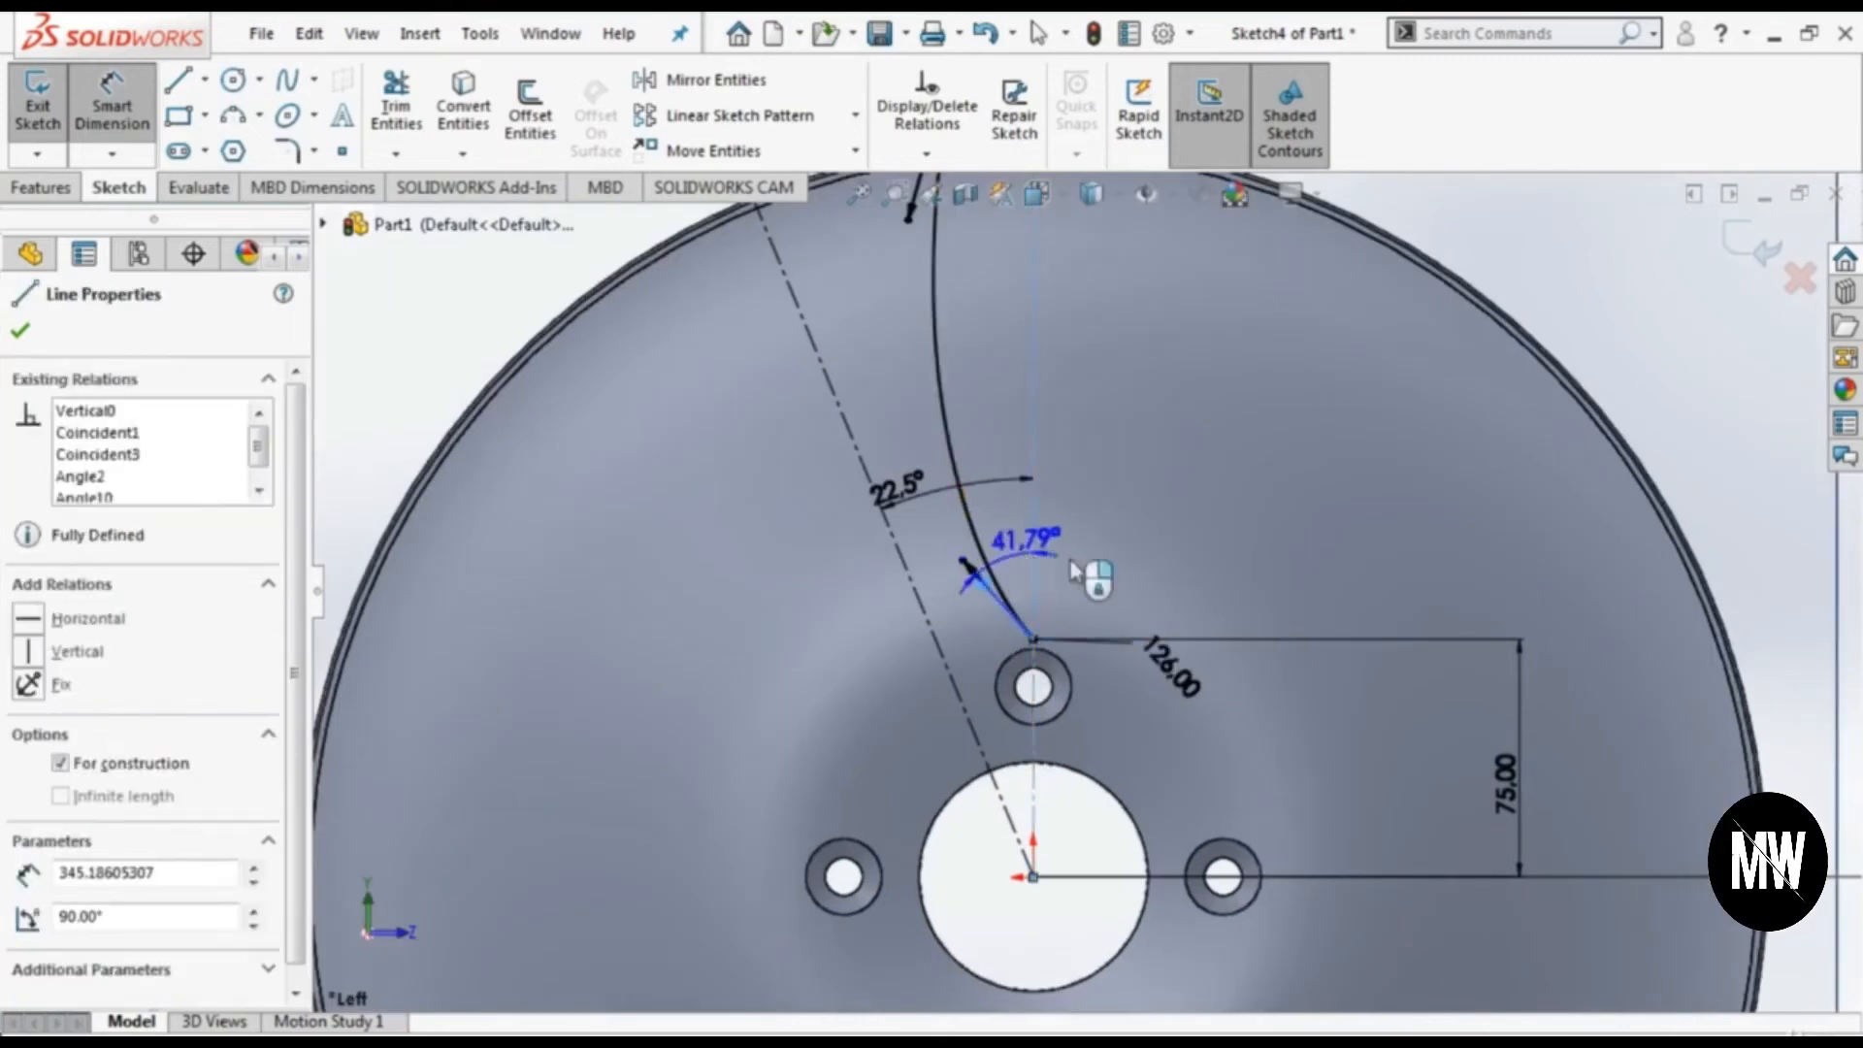
pyautogui.click(1014, 539)
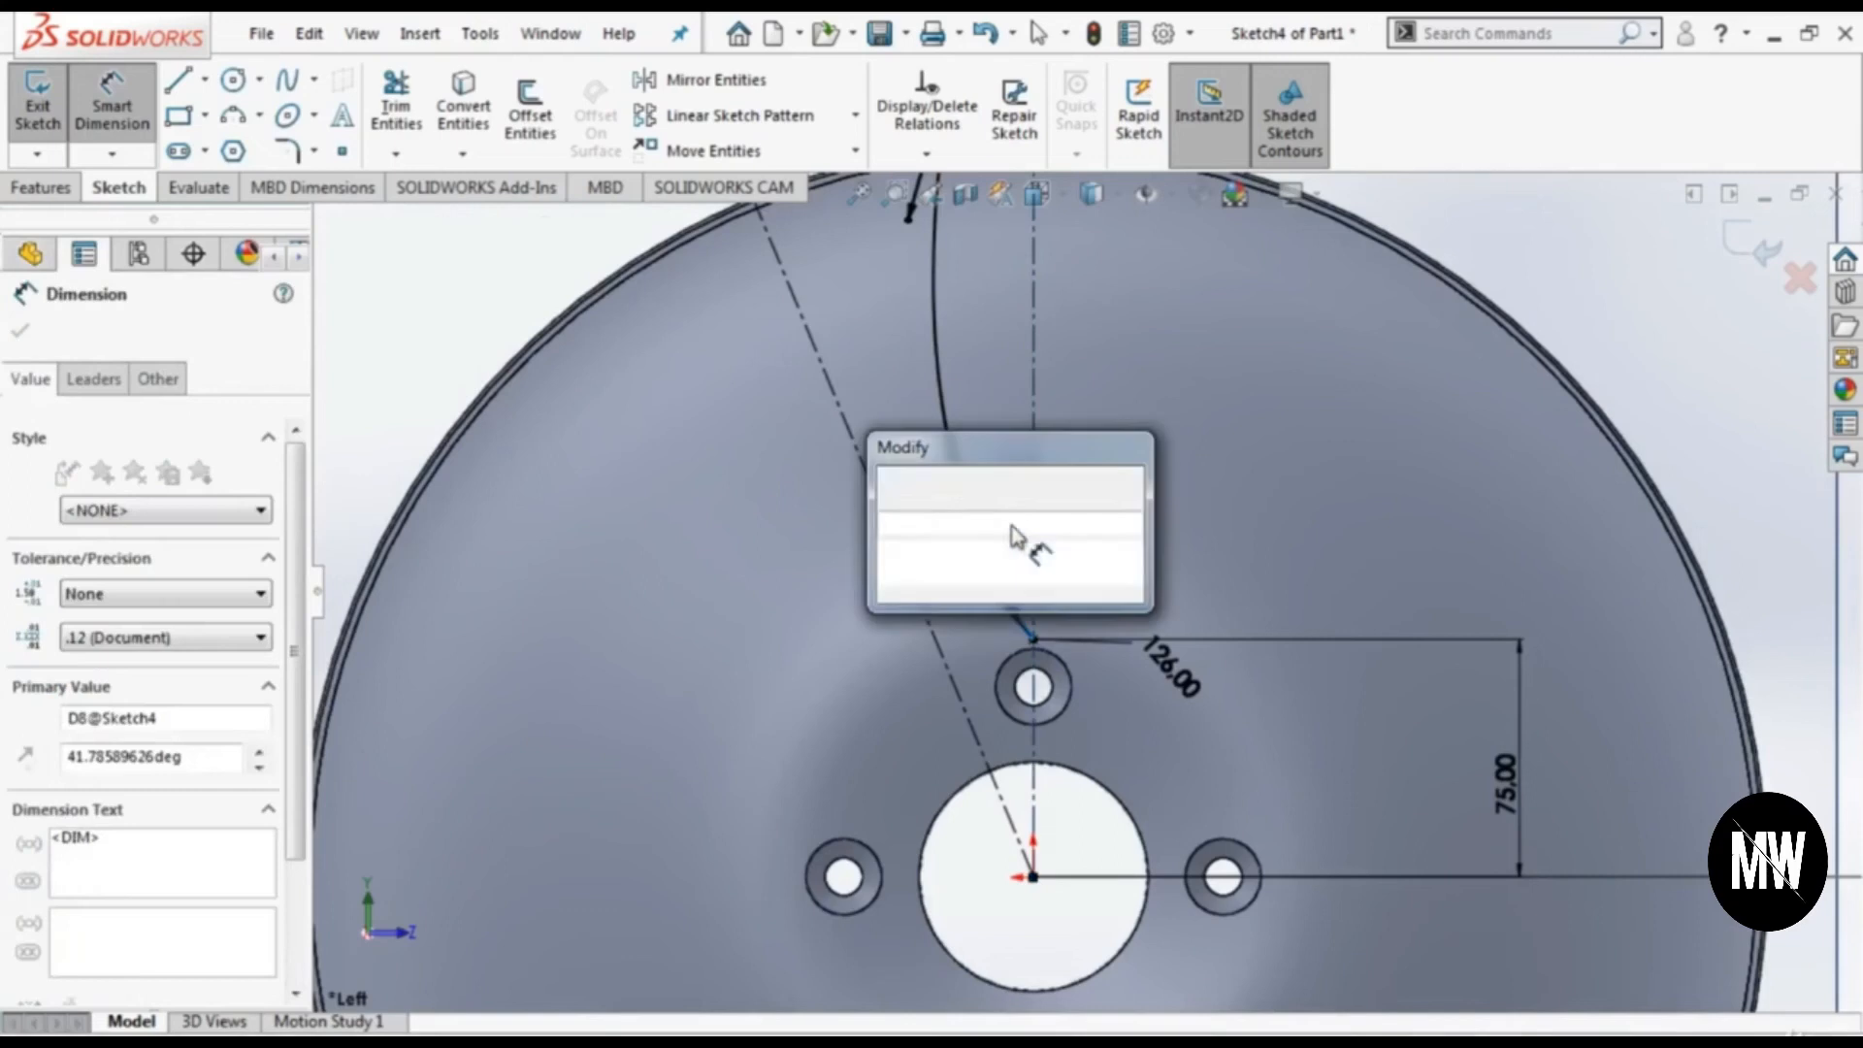
pyautogui.write('30')
pyautogui.press('Return')
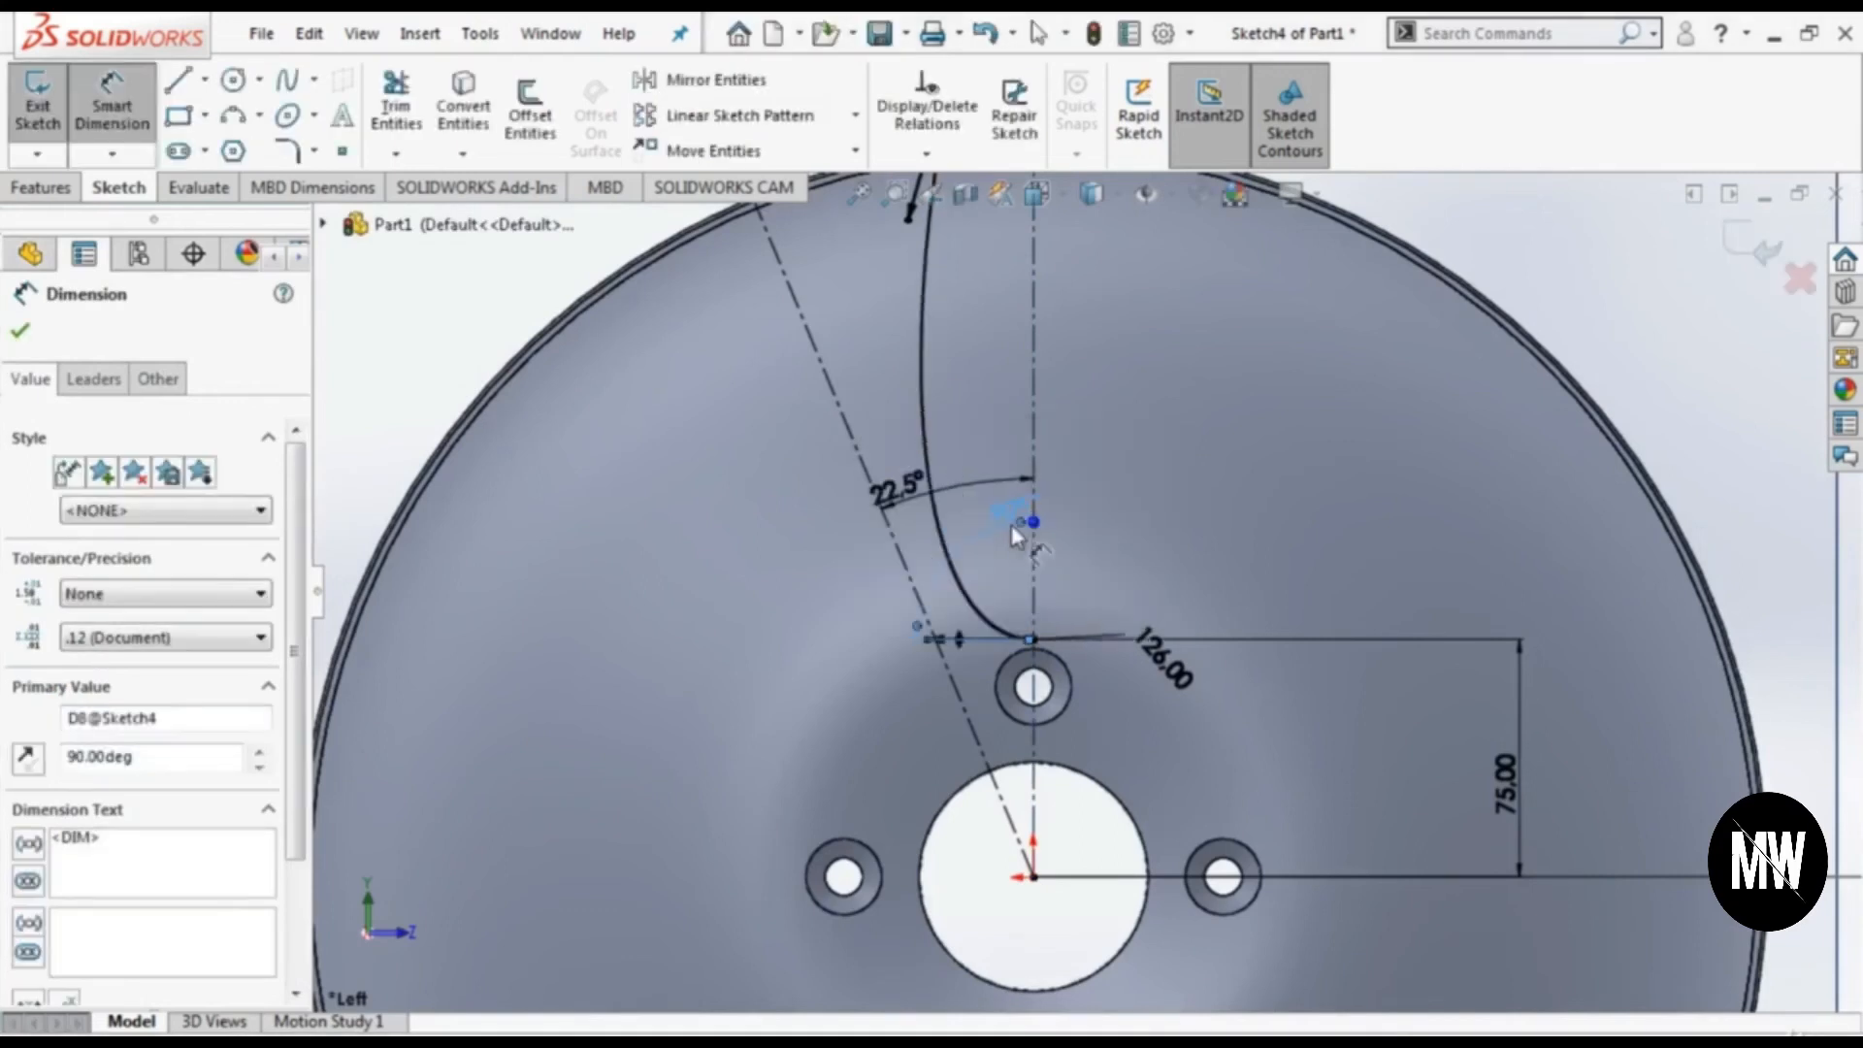
# Step: Sketch a line about 41 mm long from the upper part of the inclined centerline, perpendicular to it and pointing away from the spline
pyautogui.scroll(2, 1123, 517)
pyautogui.scroll(1, 1123, 493)
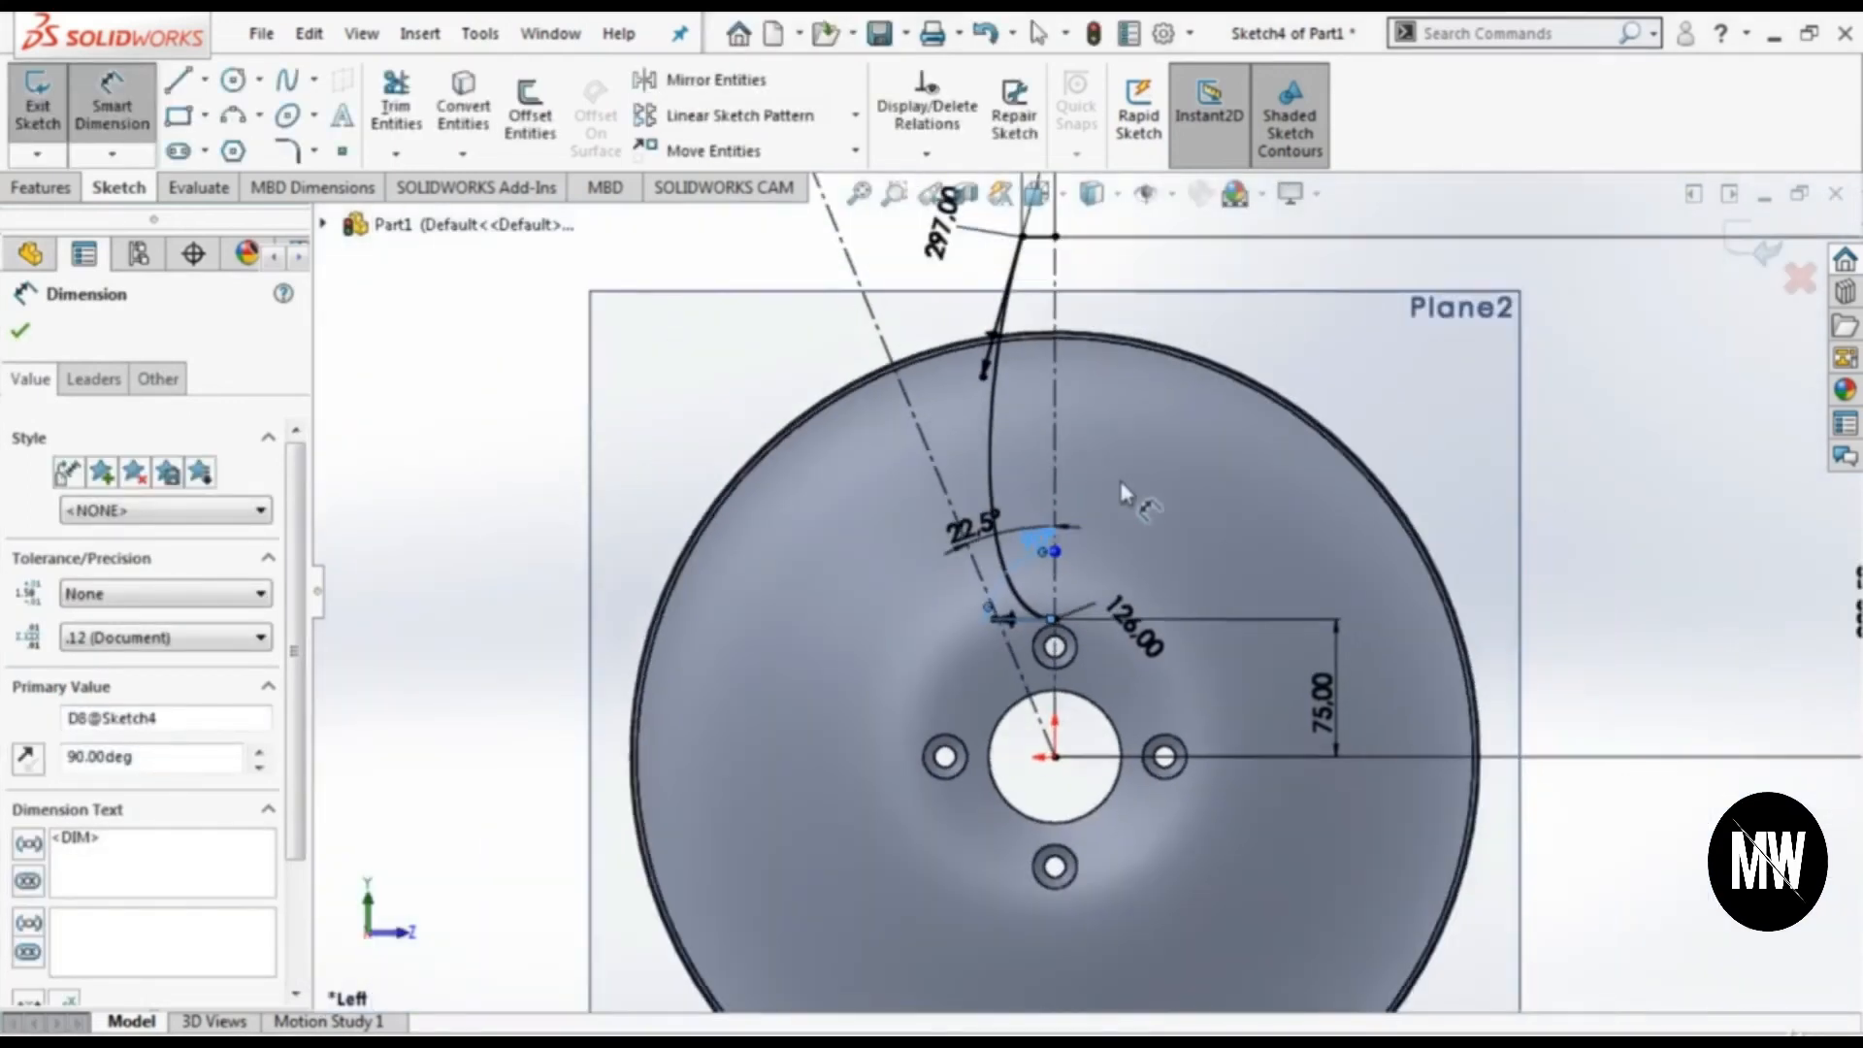
pyautogui.scroll(-1, 1116, 456)
pyautogui.scroll(1, 1089, 438)
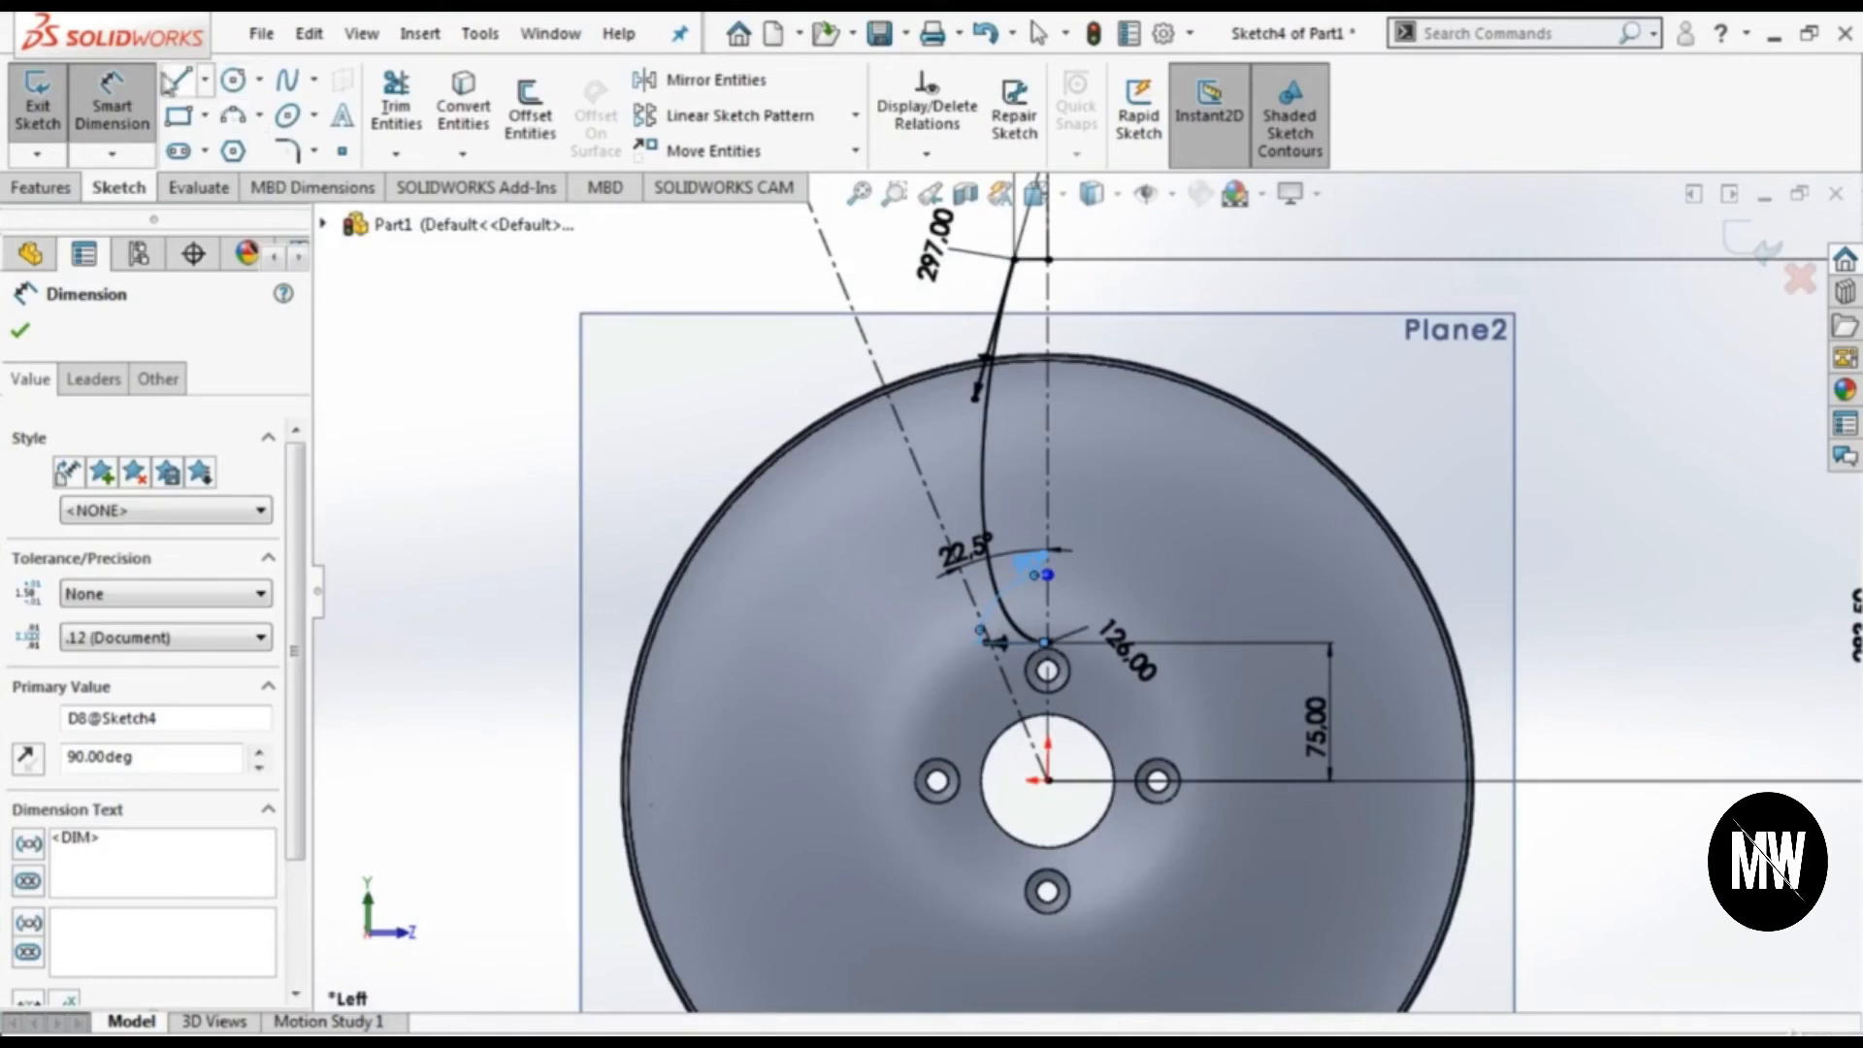
pyautogui.press('l')
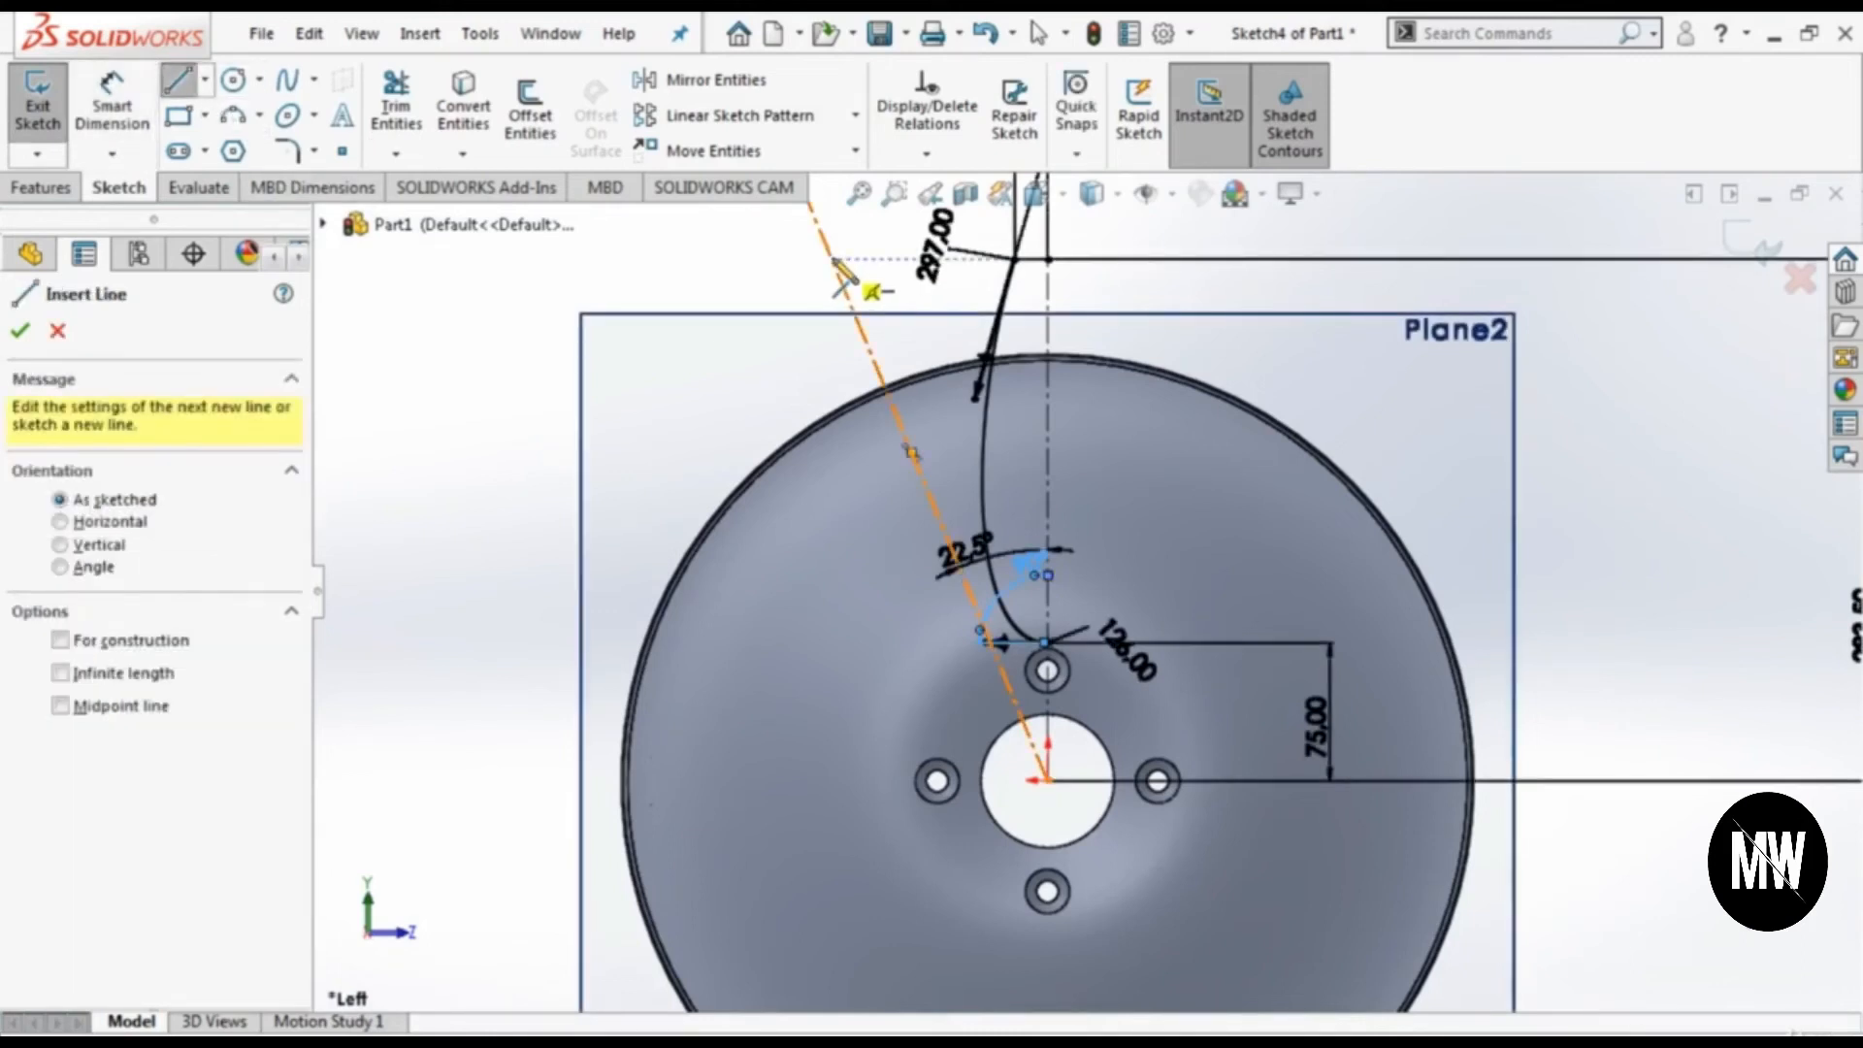
pyautogui.click(823, 238)
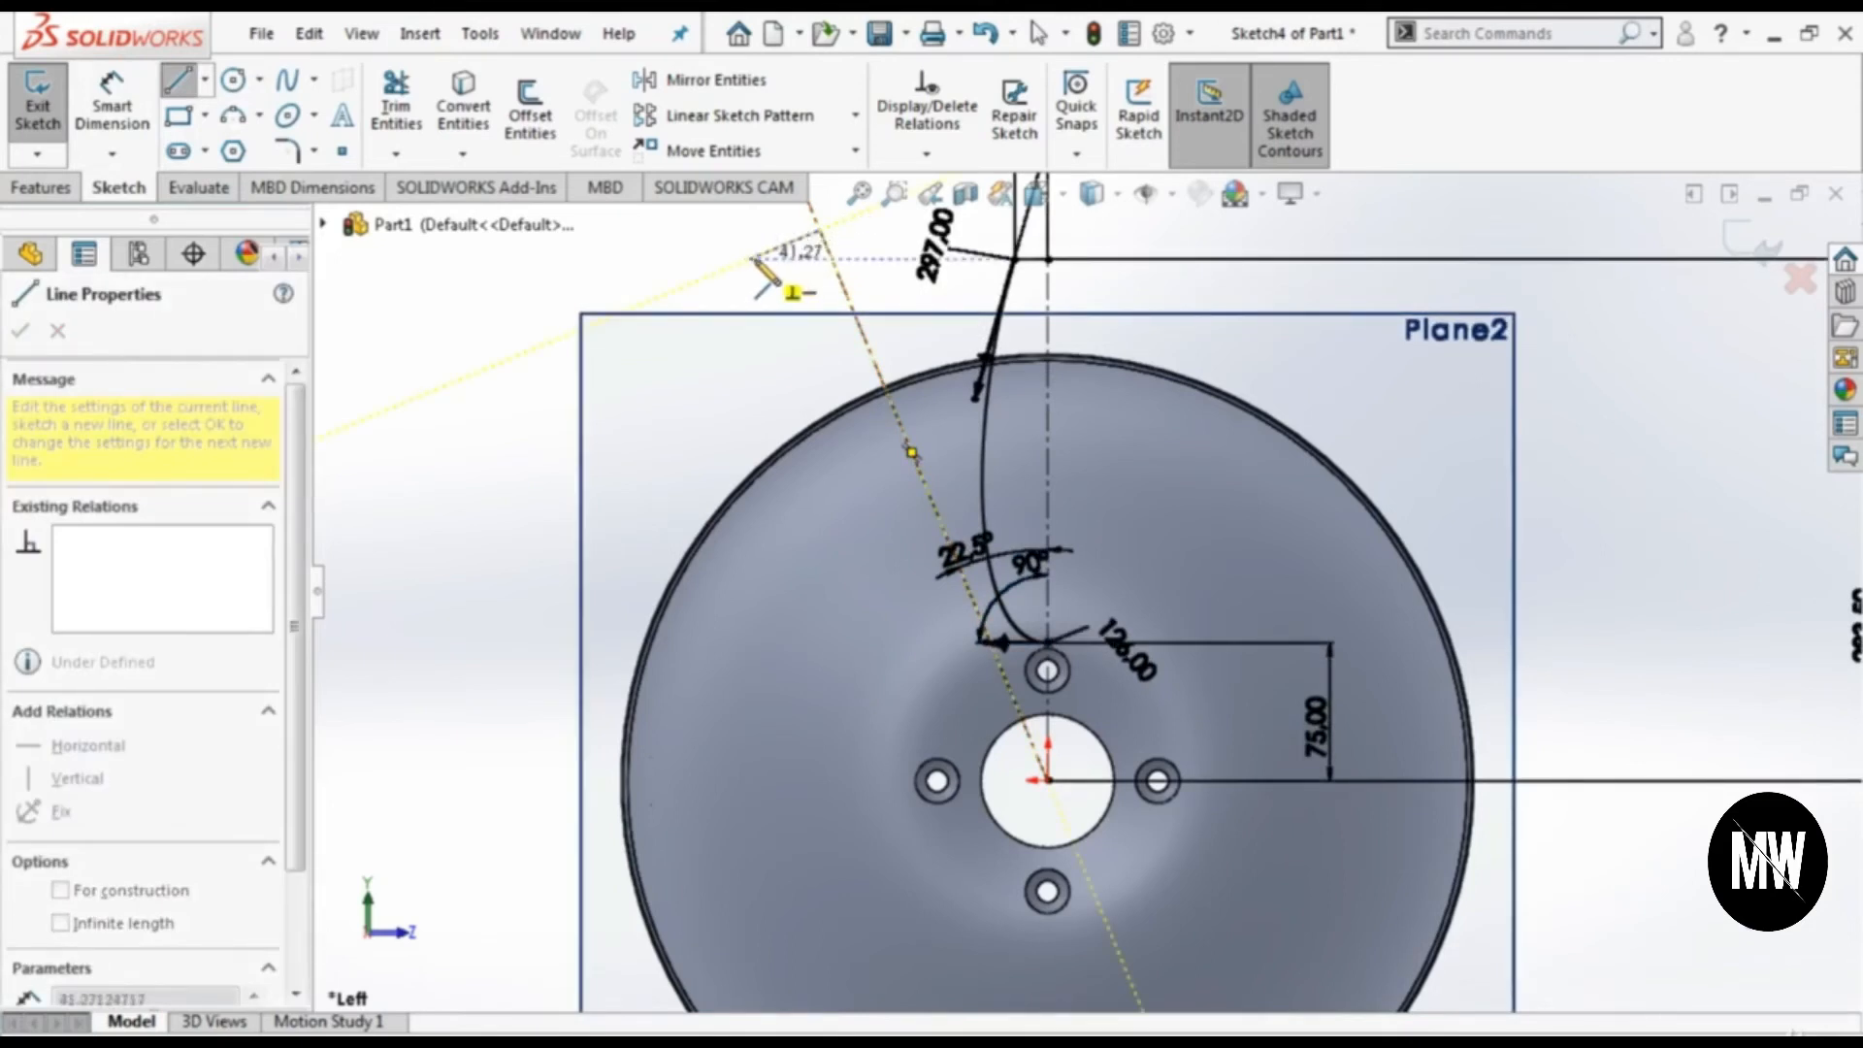
pyautogui.click(751, 259)
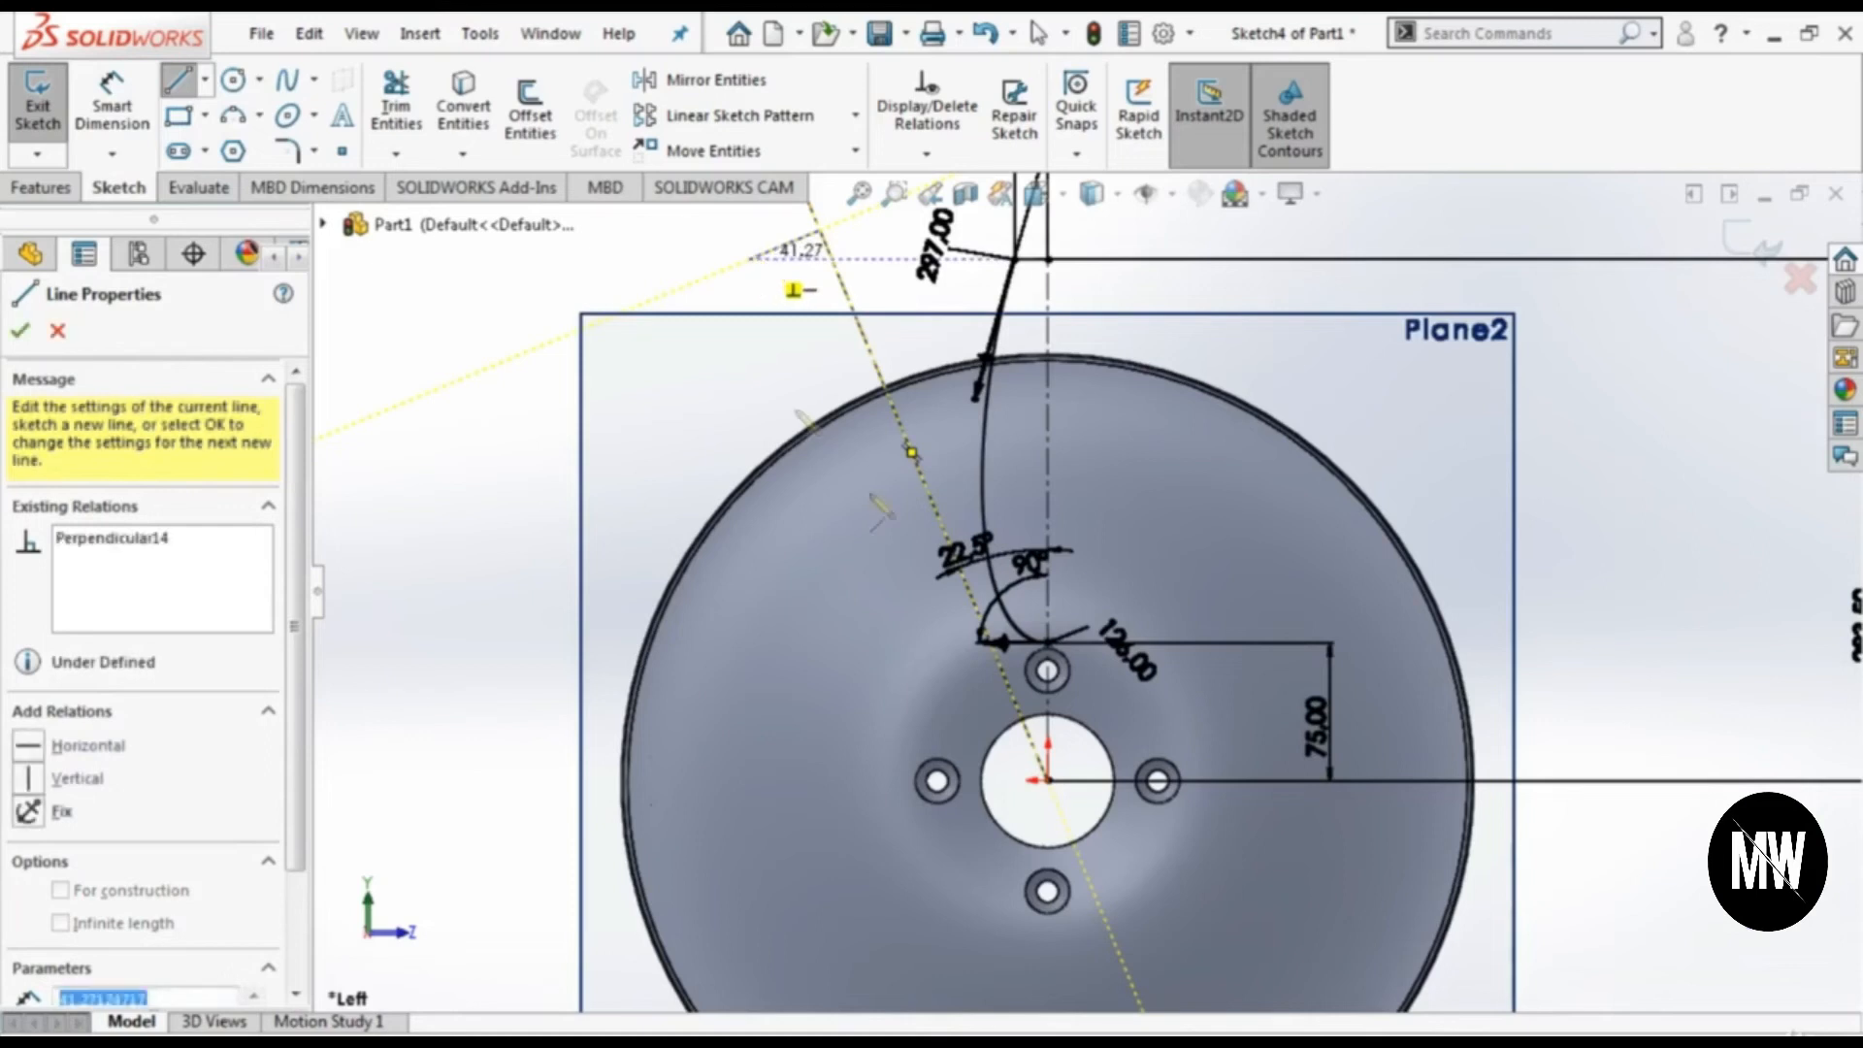
pyautogui.press('Escape')
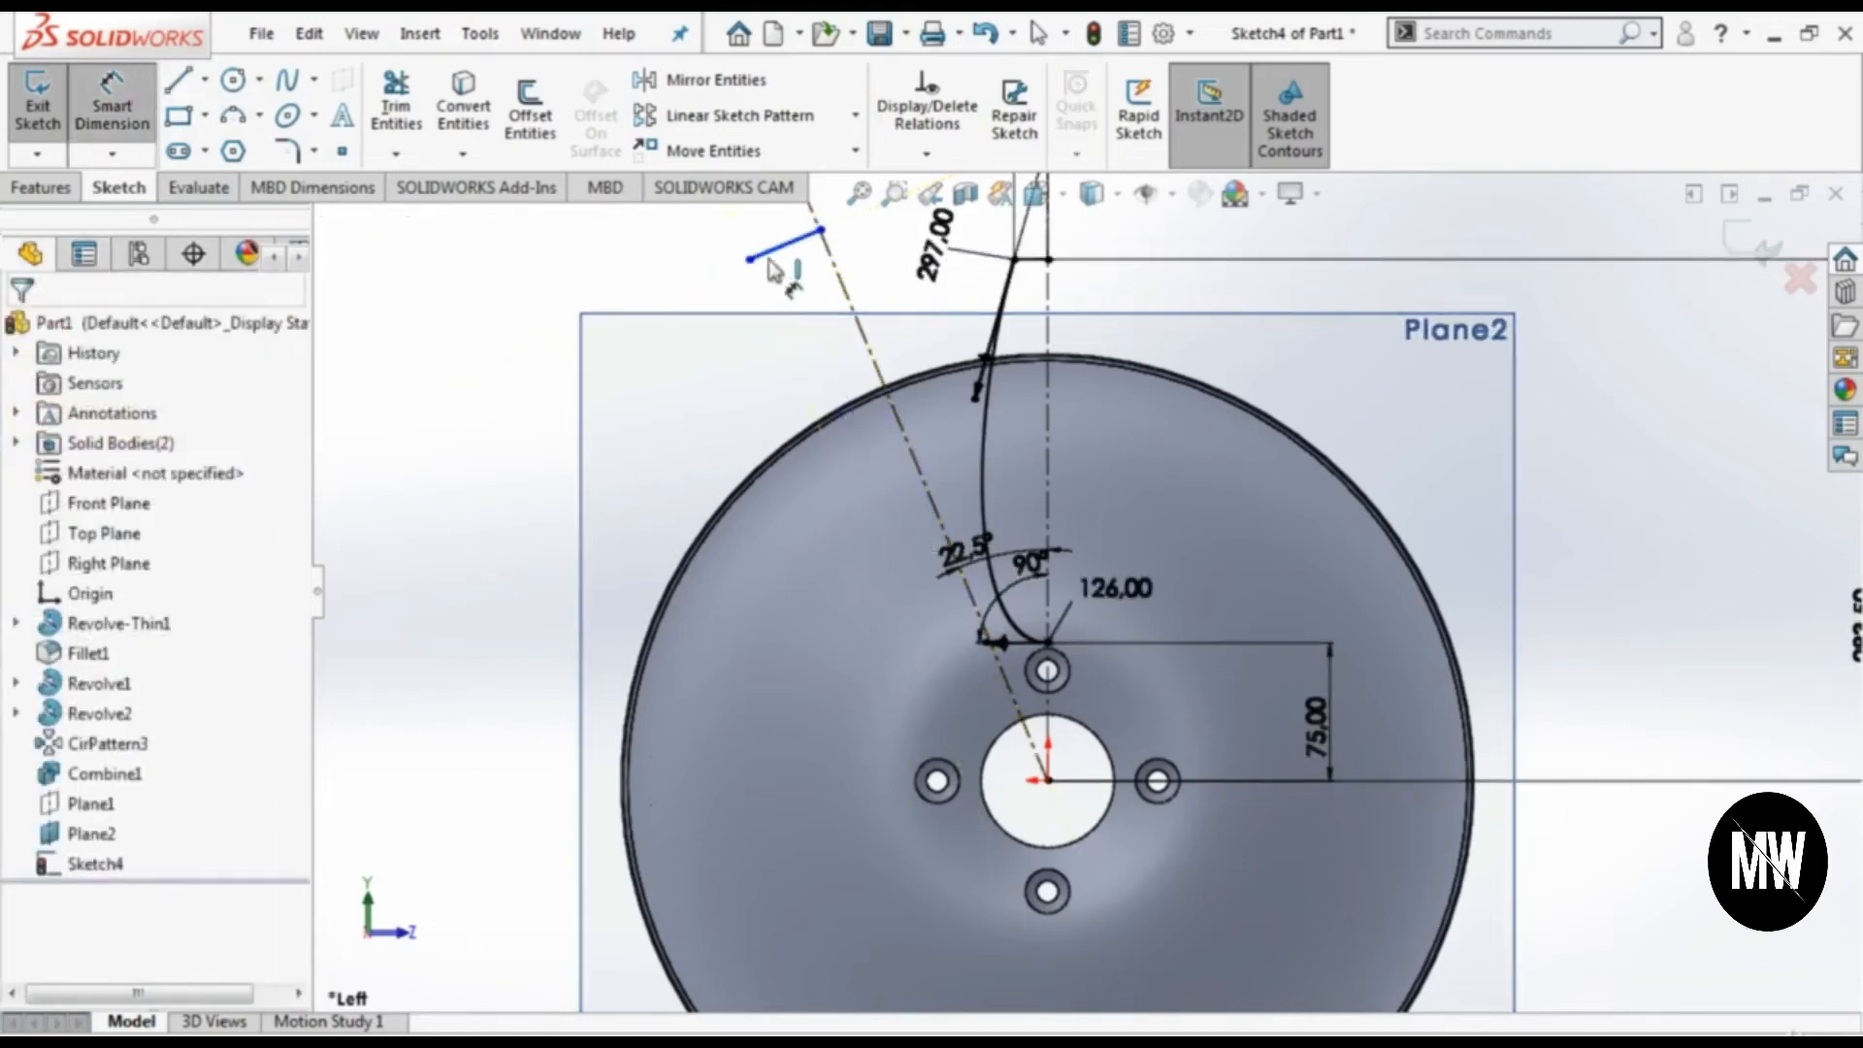
# Step: Dimension the length of the new line perpendicular to the inclined centerline and set it to 70.25 mm
pyautogui.click(771, 255)
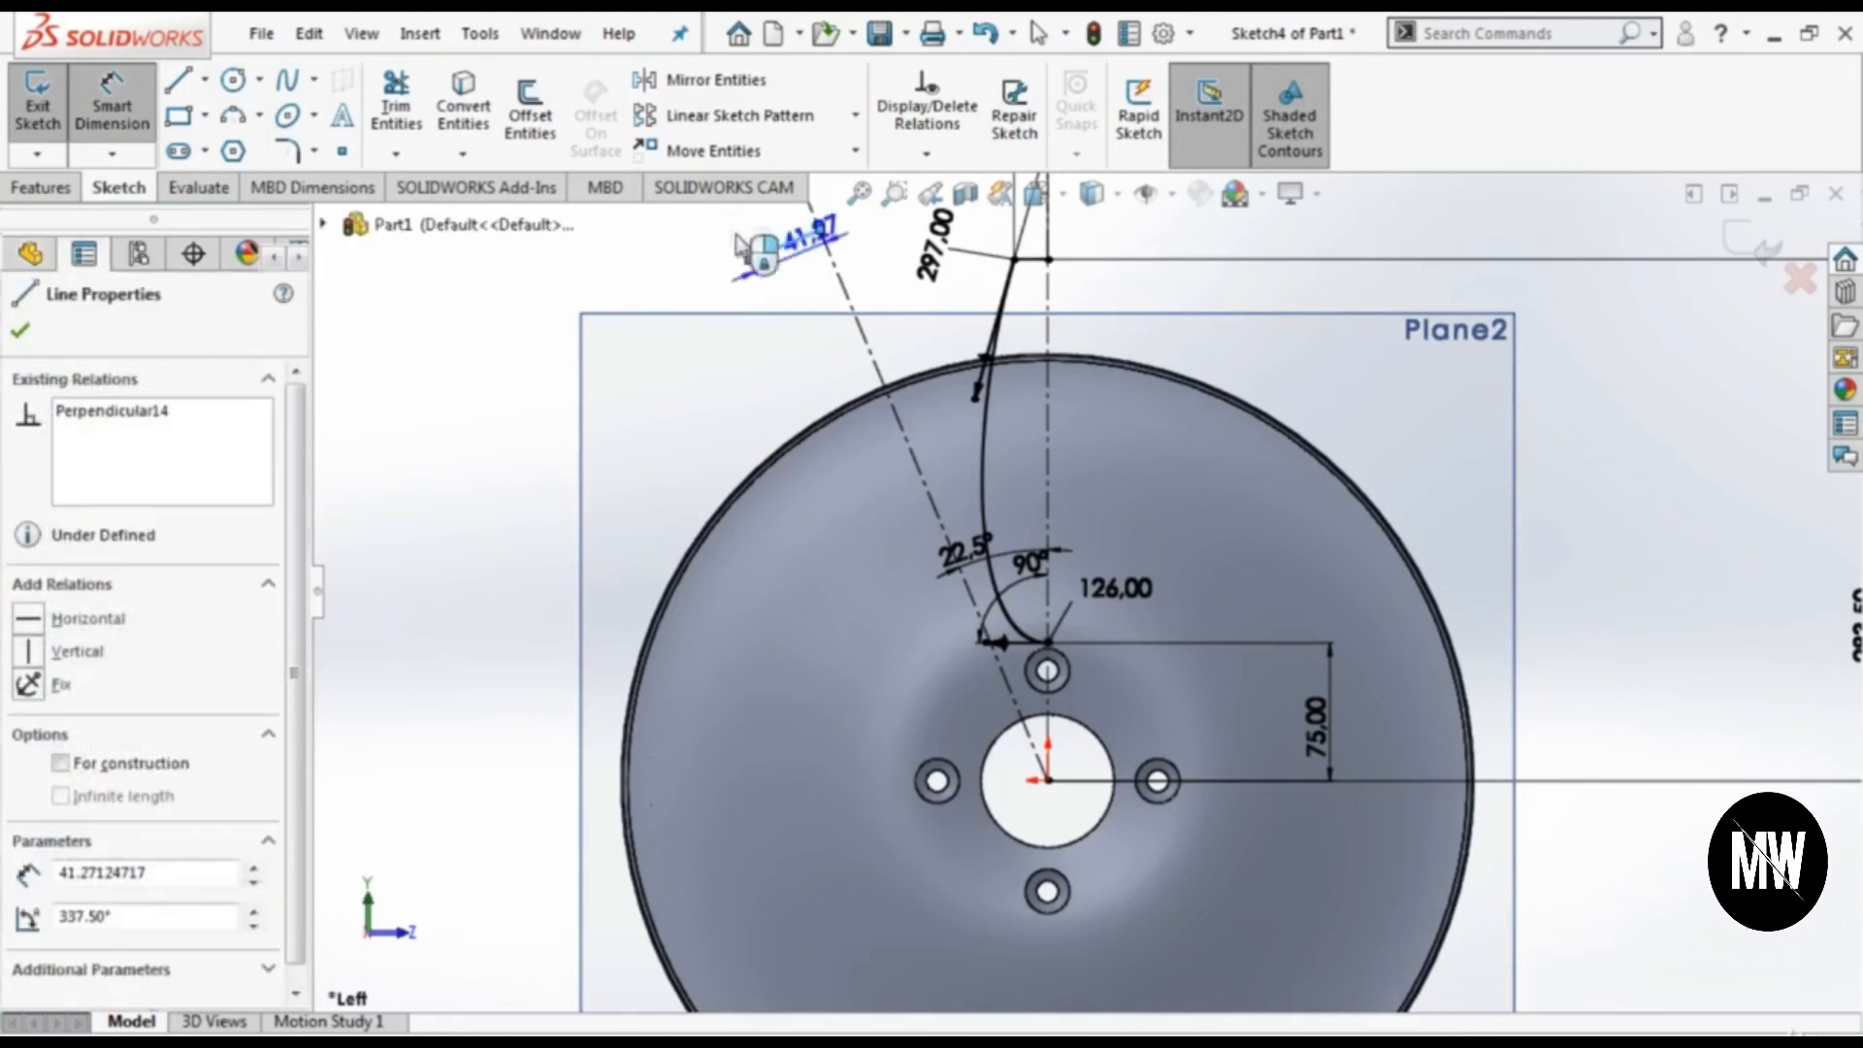
pyautogui.press('Escape')
pyautogui.scroll(-2, 833, 274)
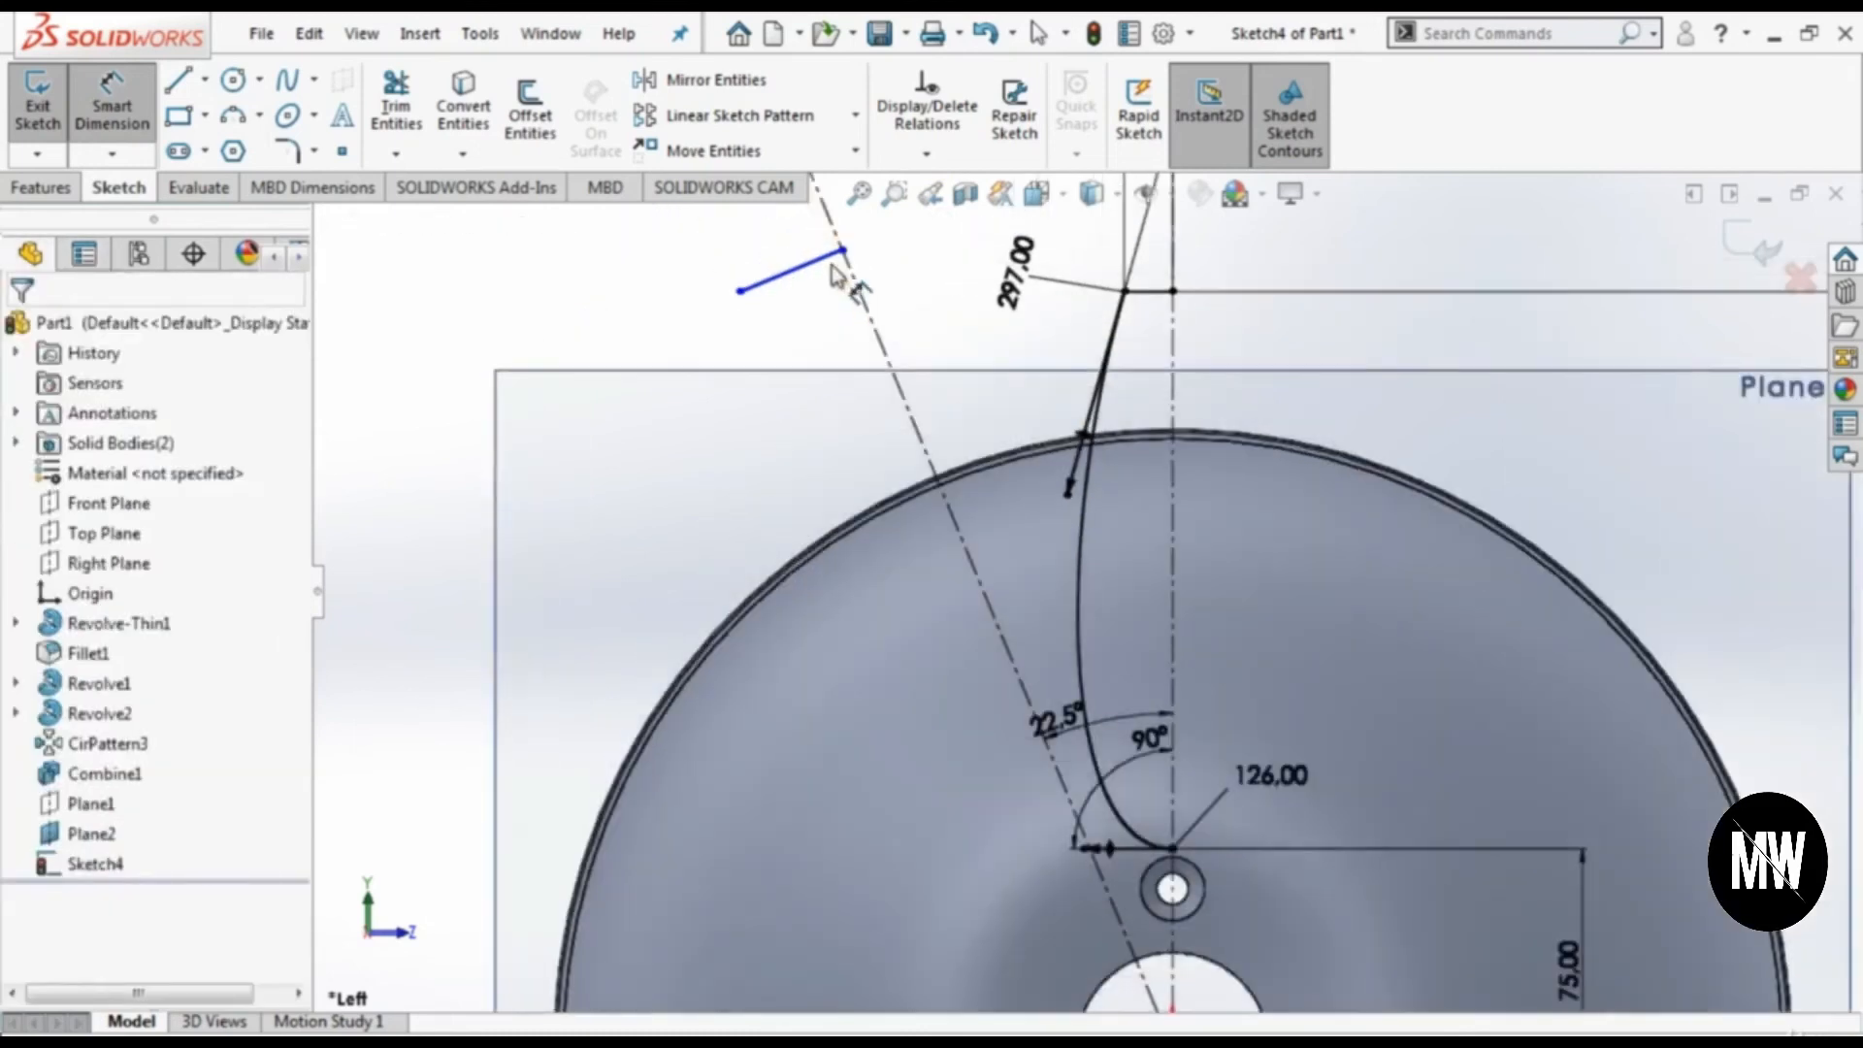
pyautogui.scroll(2, 838, 273)
pyautogui.scroll(-1, 967, 392)
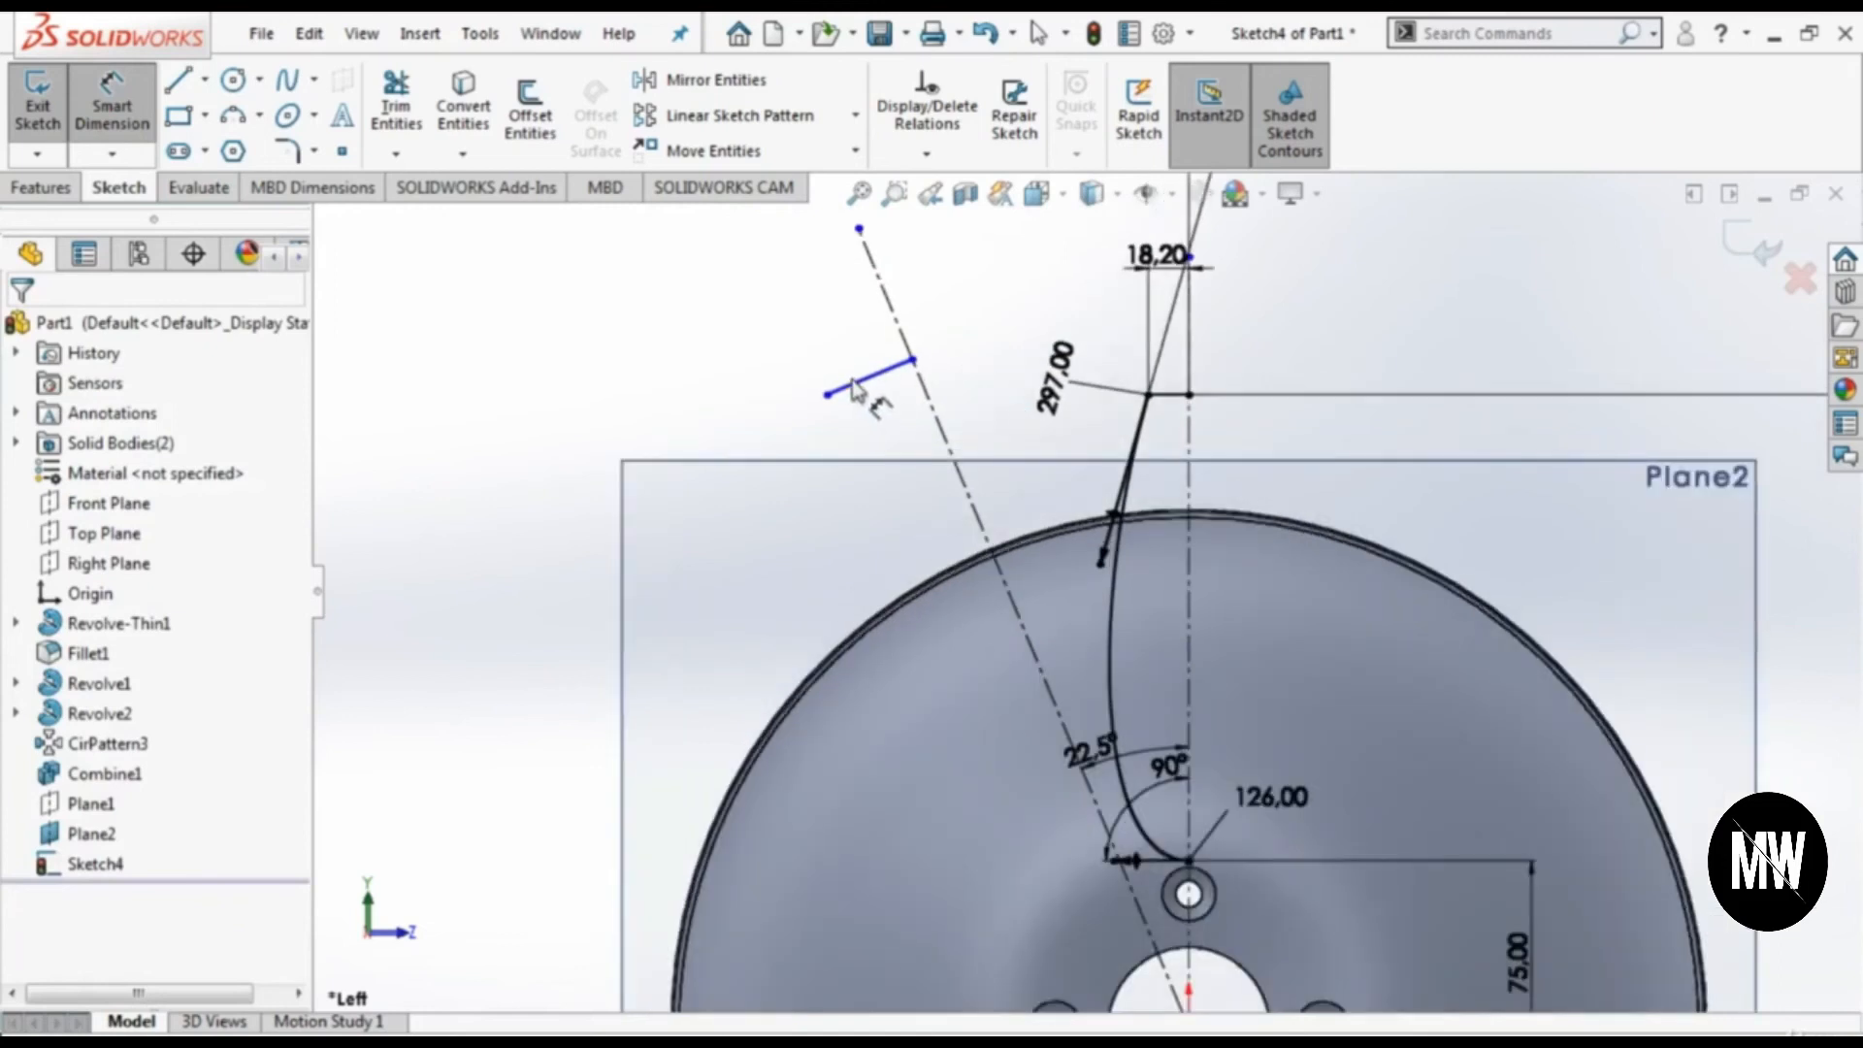
pyautogui.click(820, 377)
pyautogui.click(752, 309)
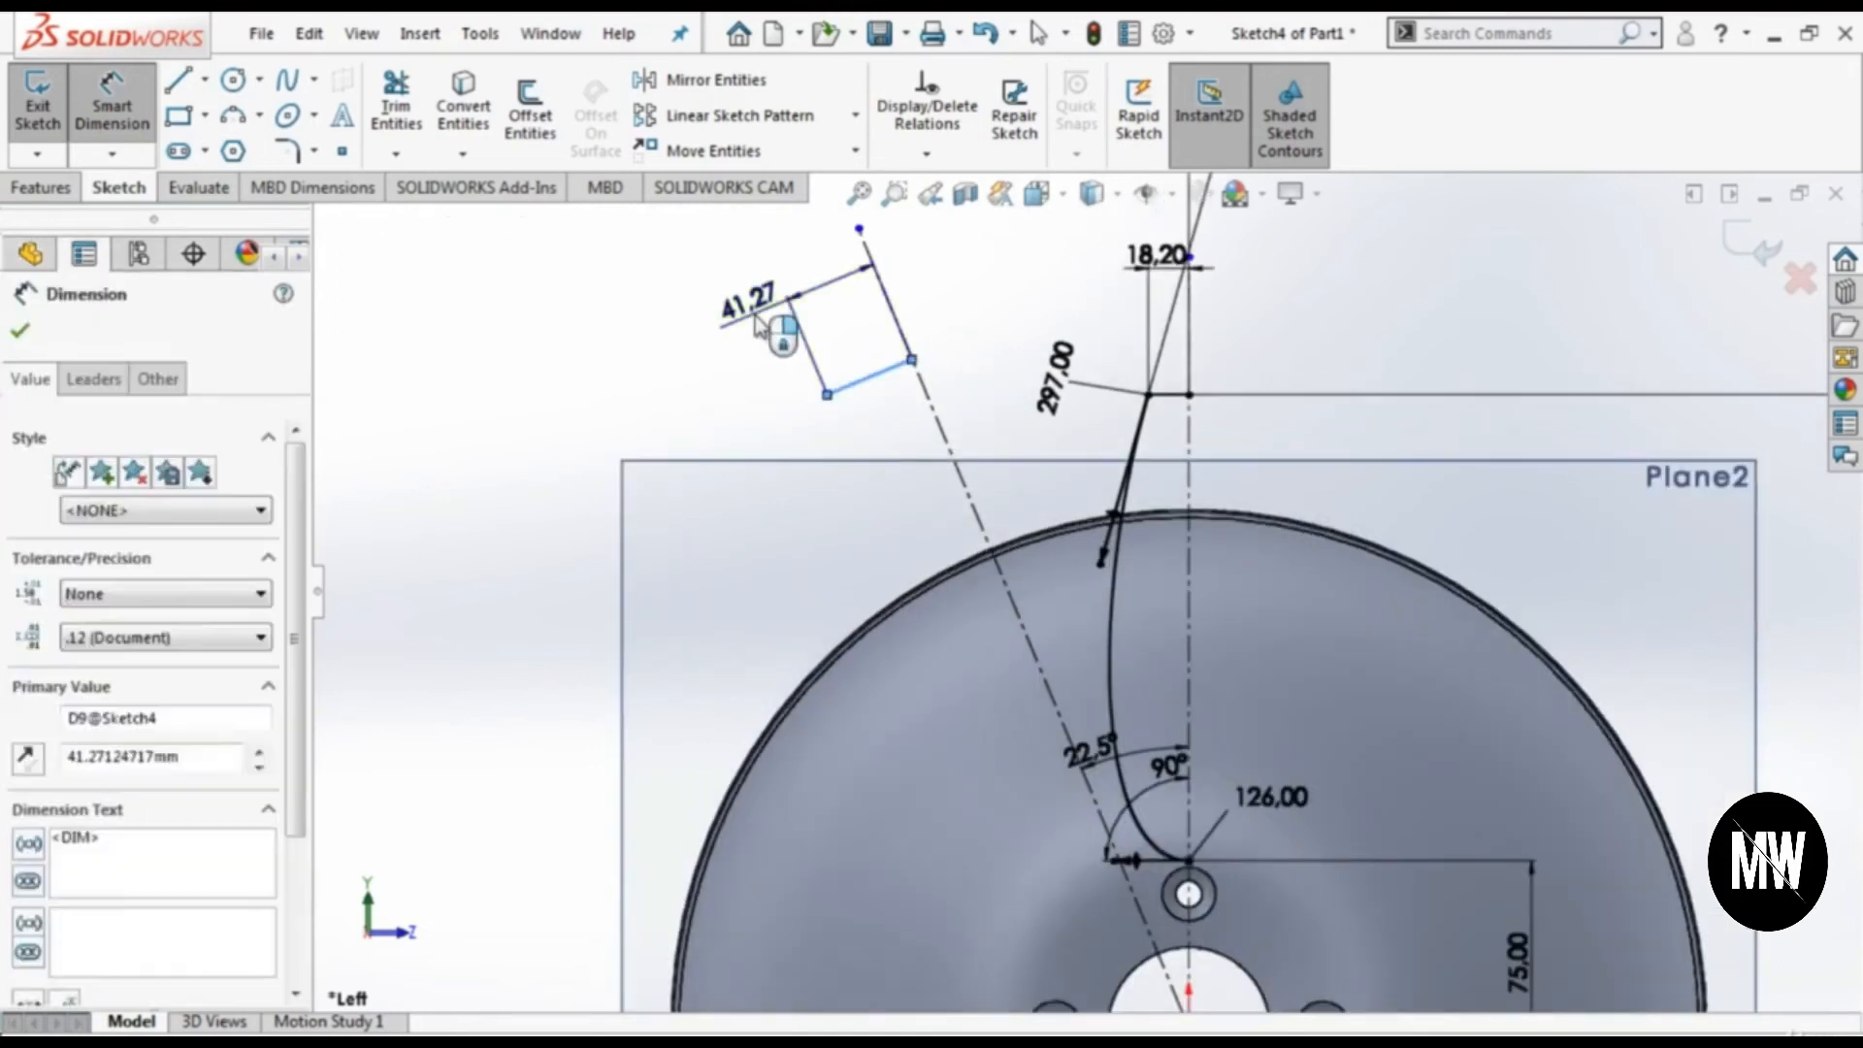
pyautogui.write('70.25')
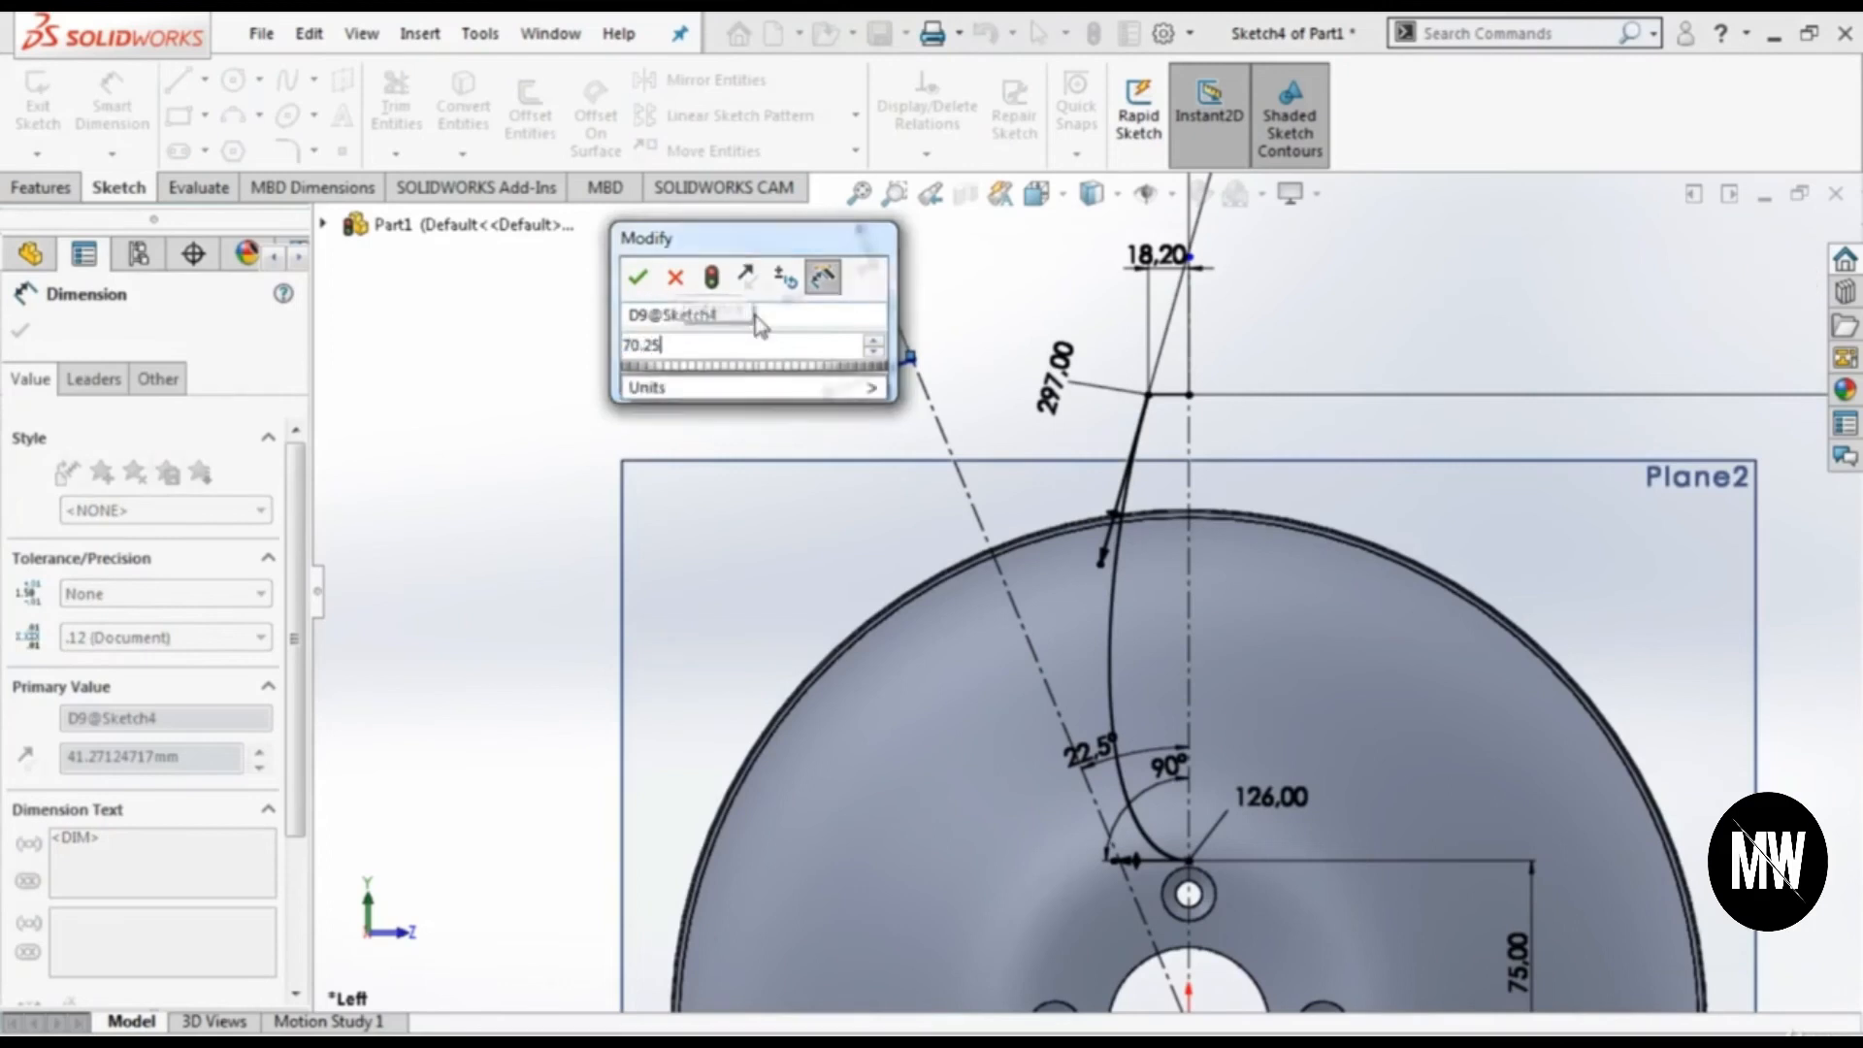
pyautogui.press('Return')
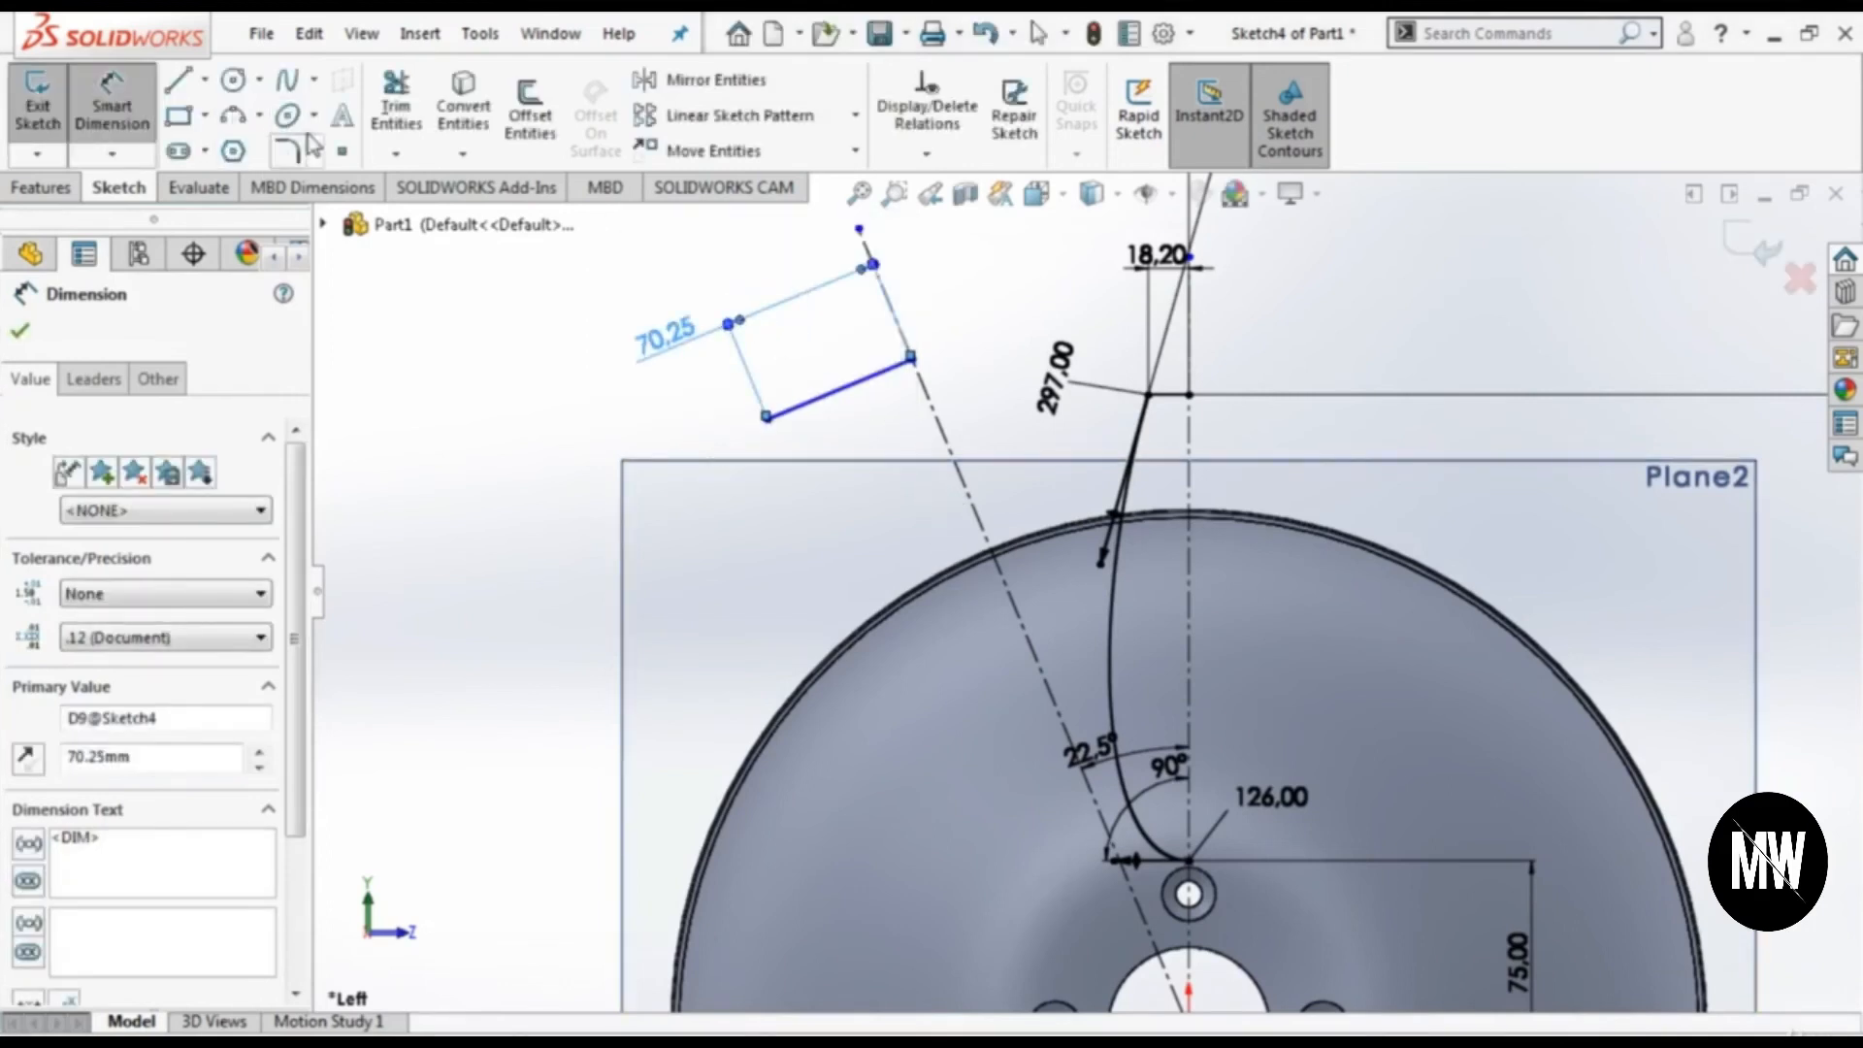
# Step: Place a sketch point on the inclined centerline, inside the rim's outer edge
pyautogui.click(342, 152)
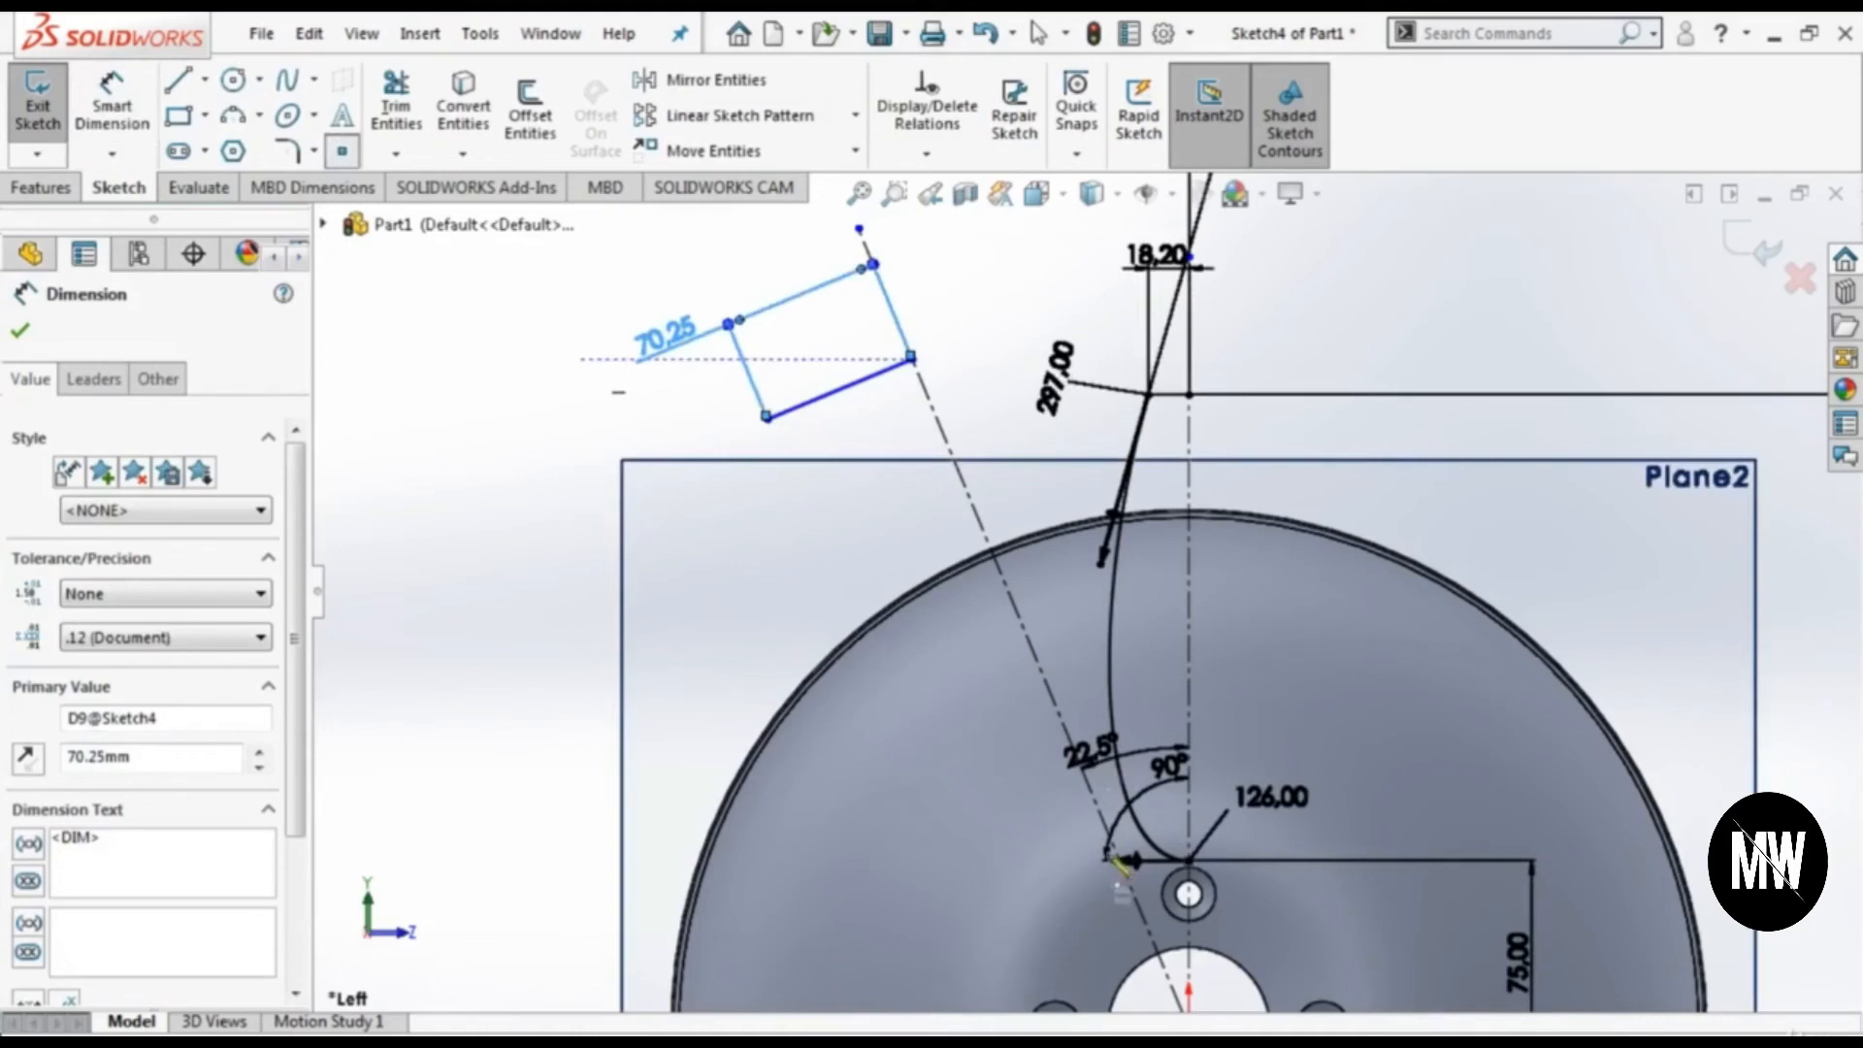
pyautogui.click(1032, 648)
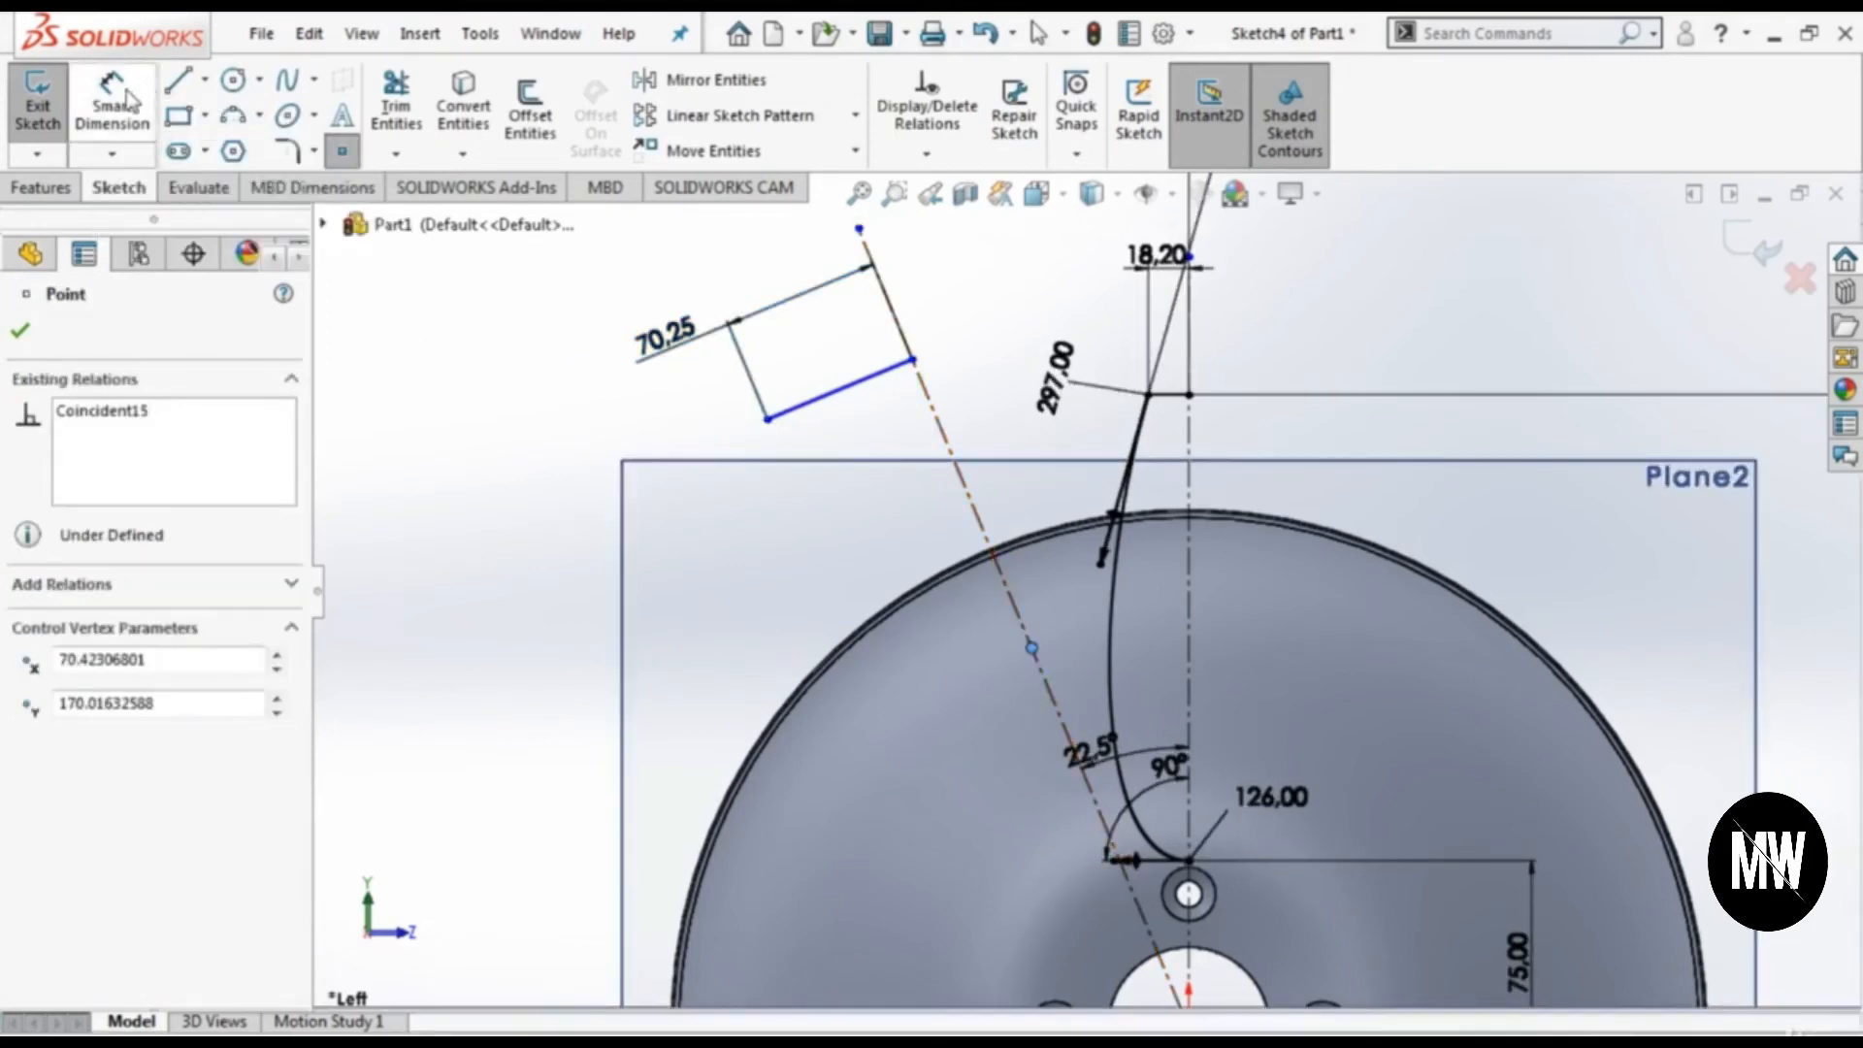
pyautogui.click(858, 381)
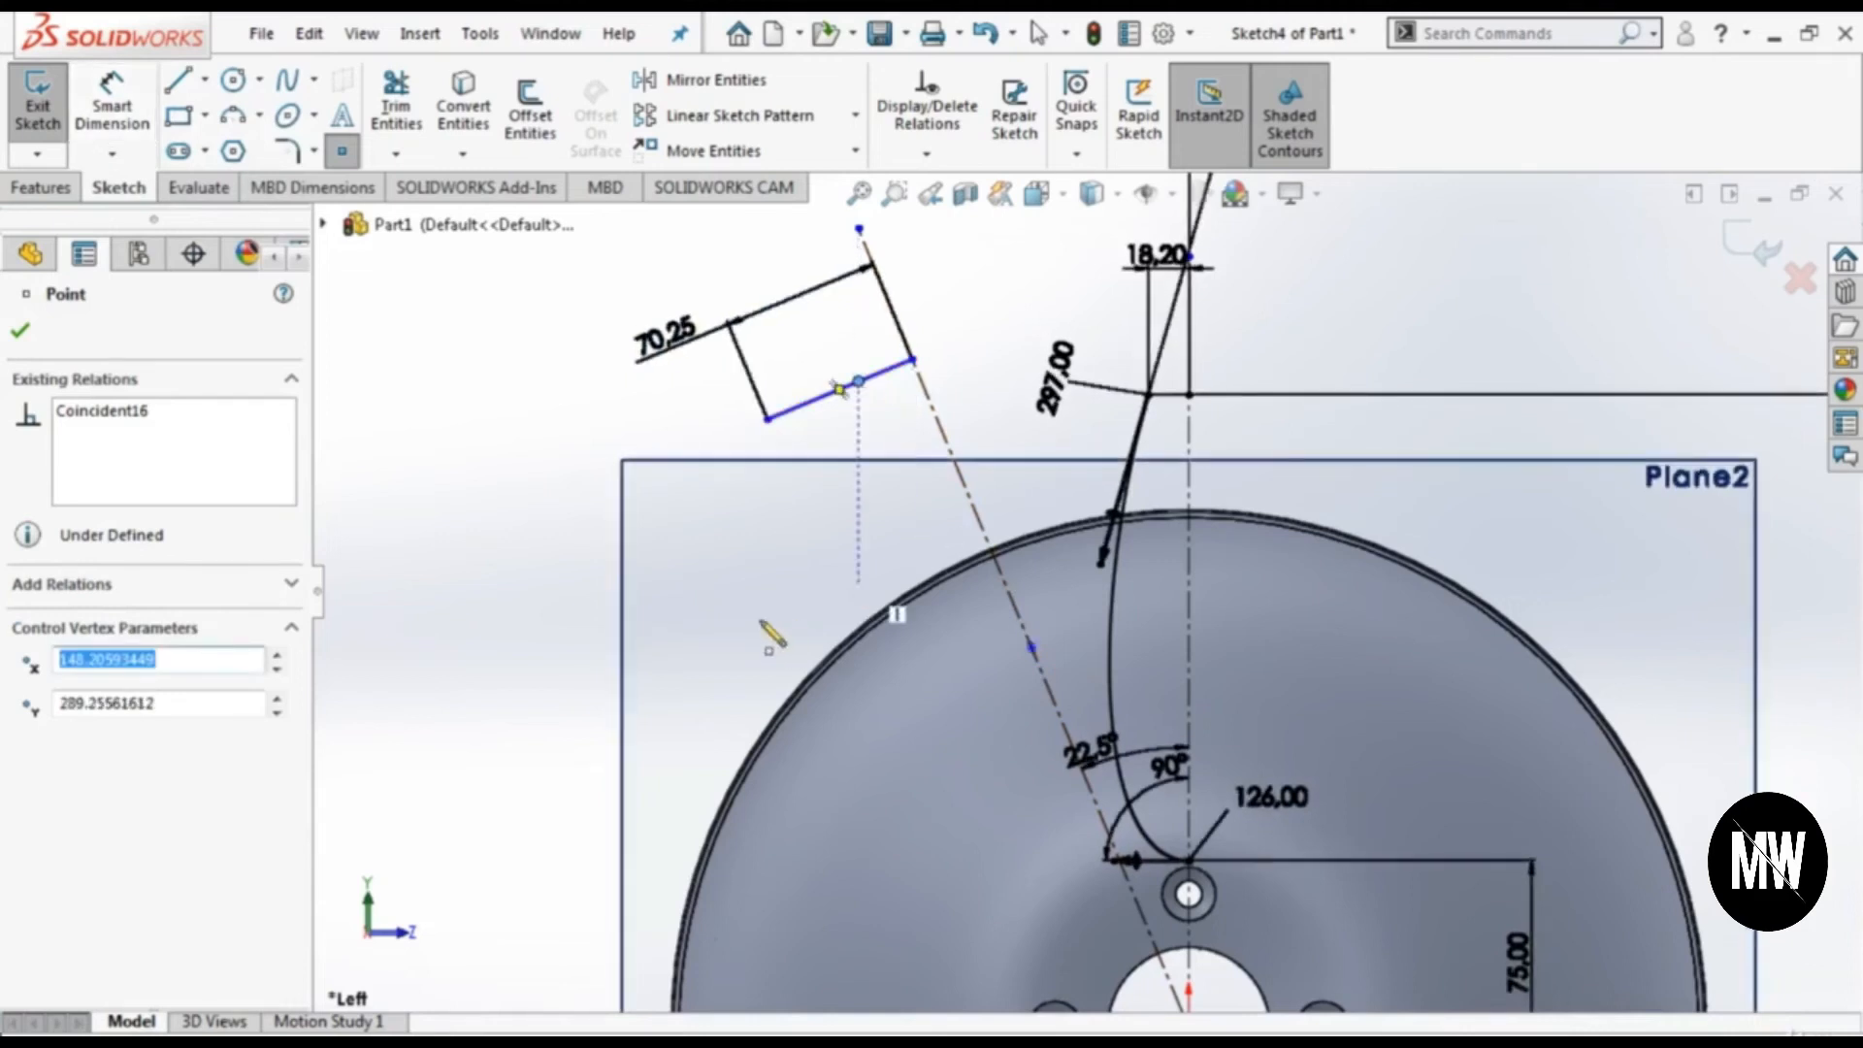
pyautogui.click(1031, 648)
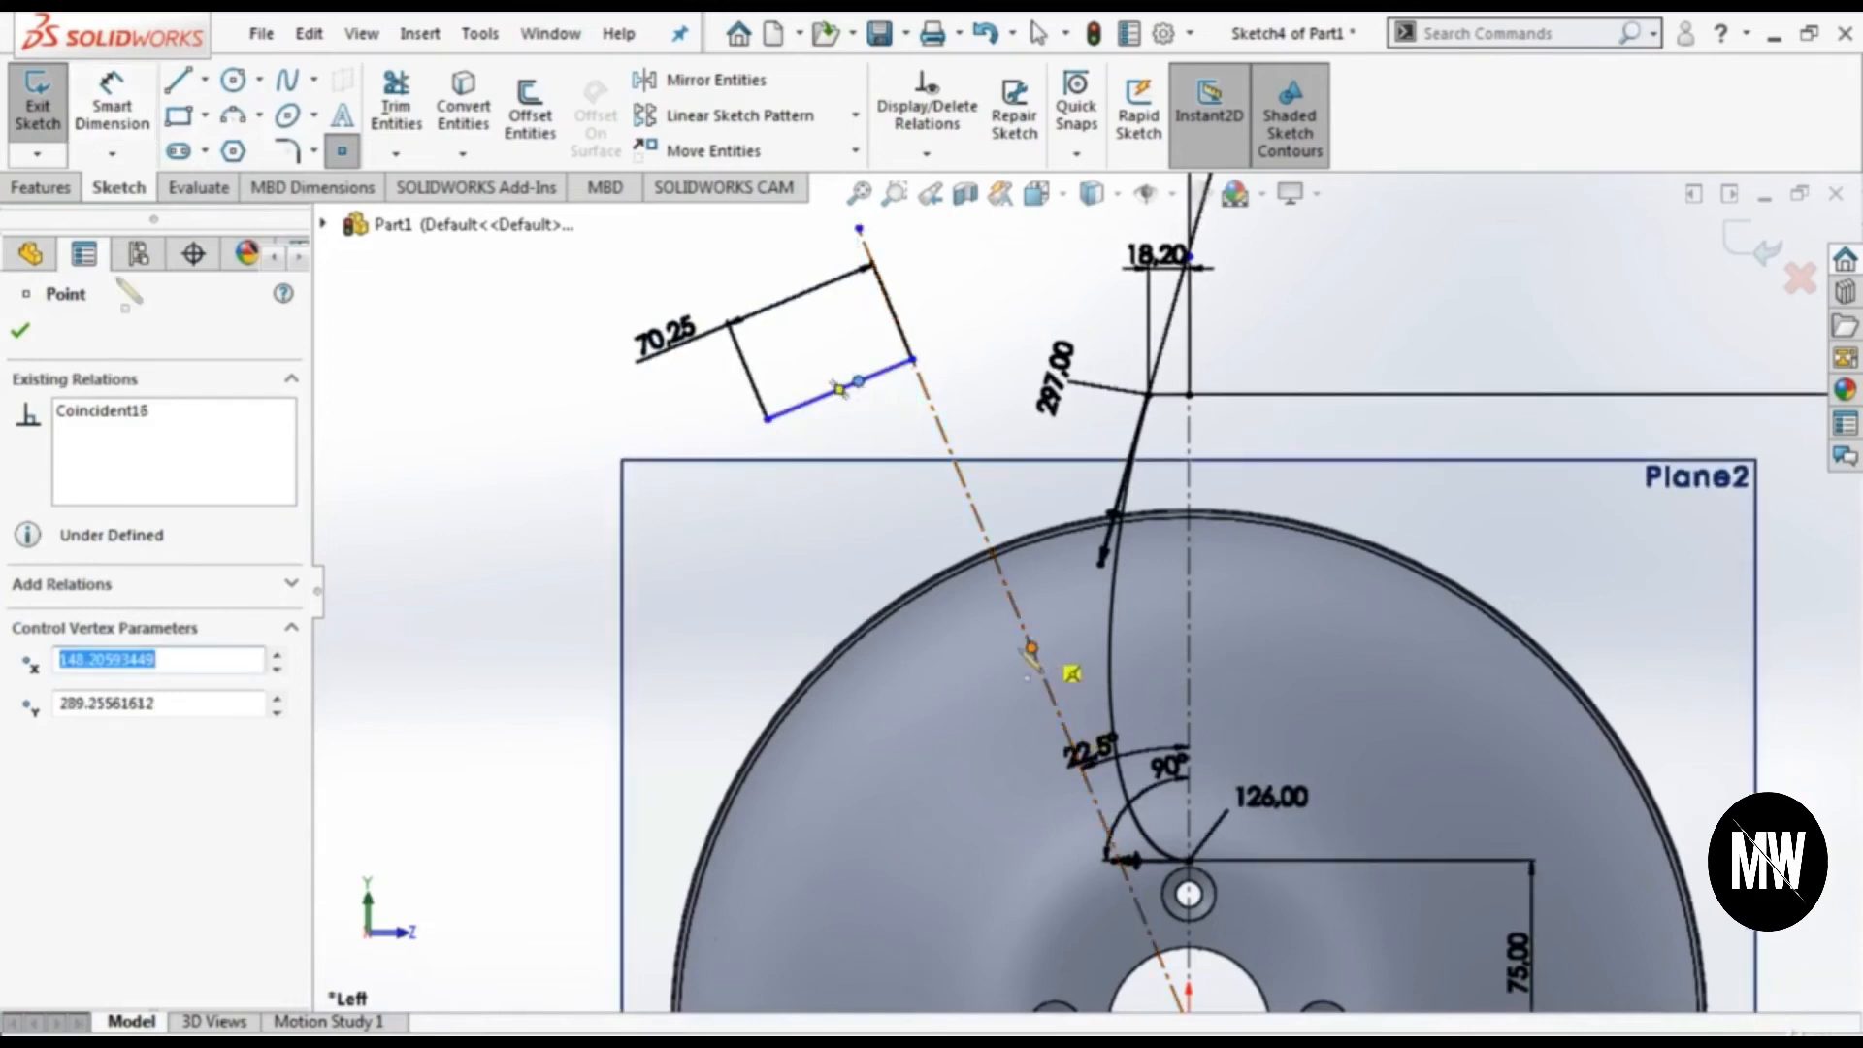
pyautogui.hotkey('ctrl', 'z')
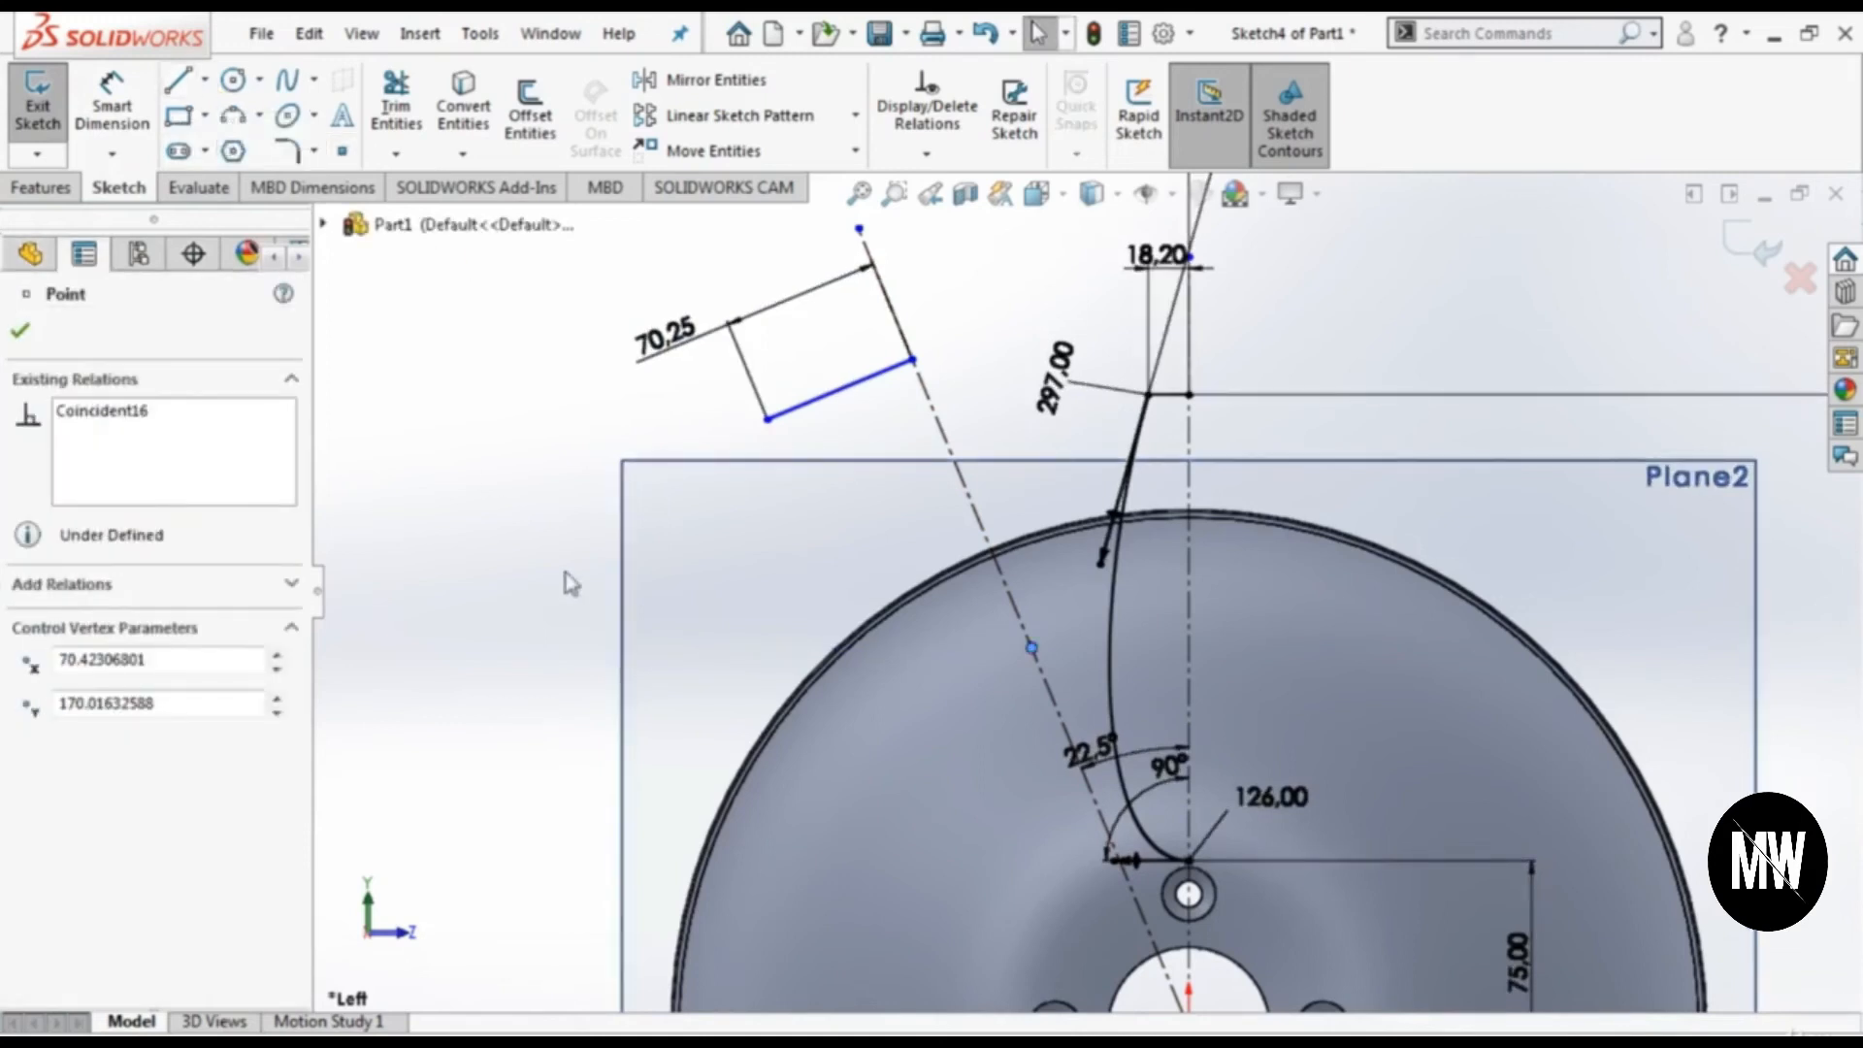
# Step: Dimension the distance between the line perpendicular to the inclined centerline and the sketch point, setting it to 143 mm
pyautogui.click(119, 109)
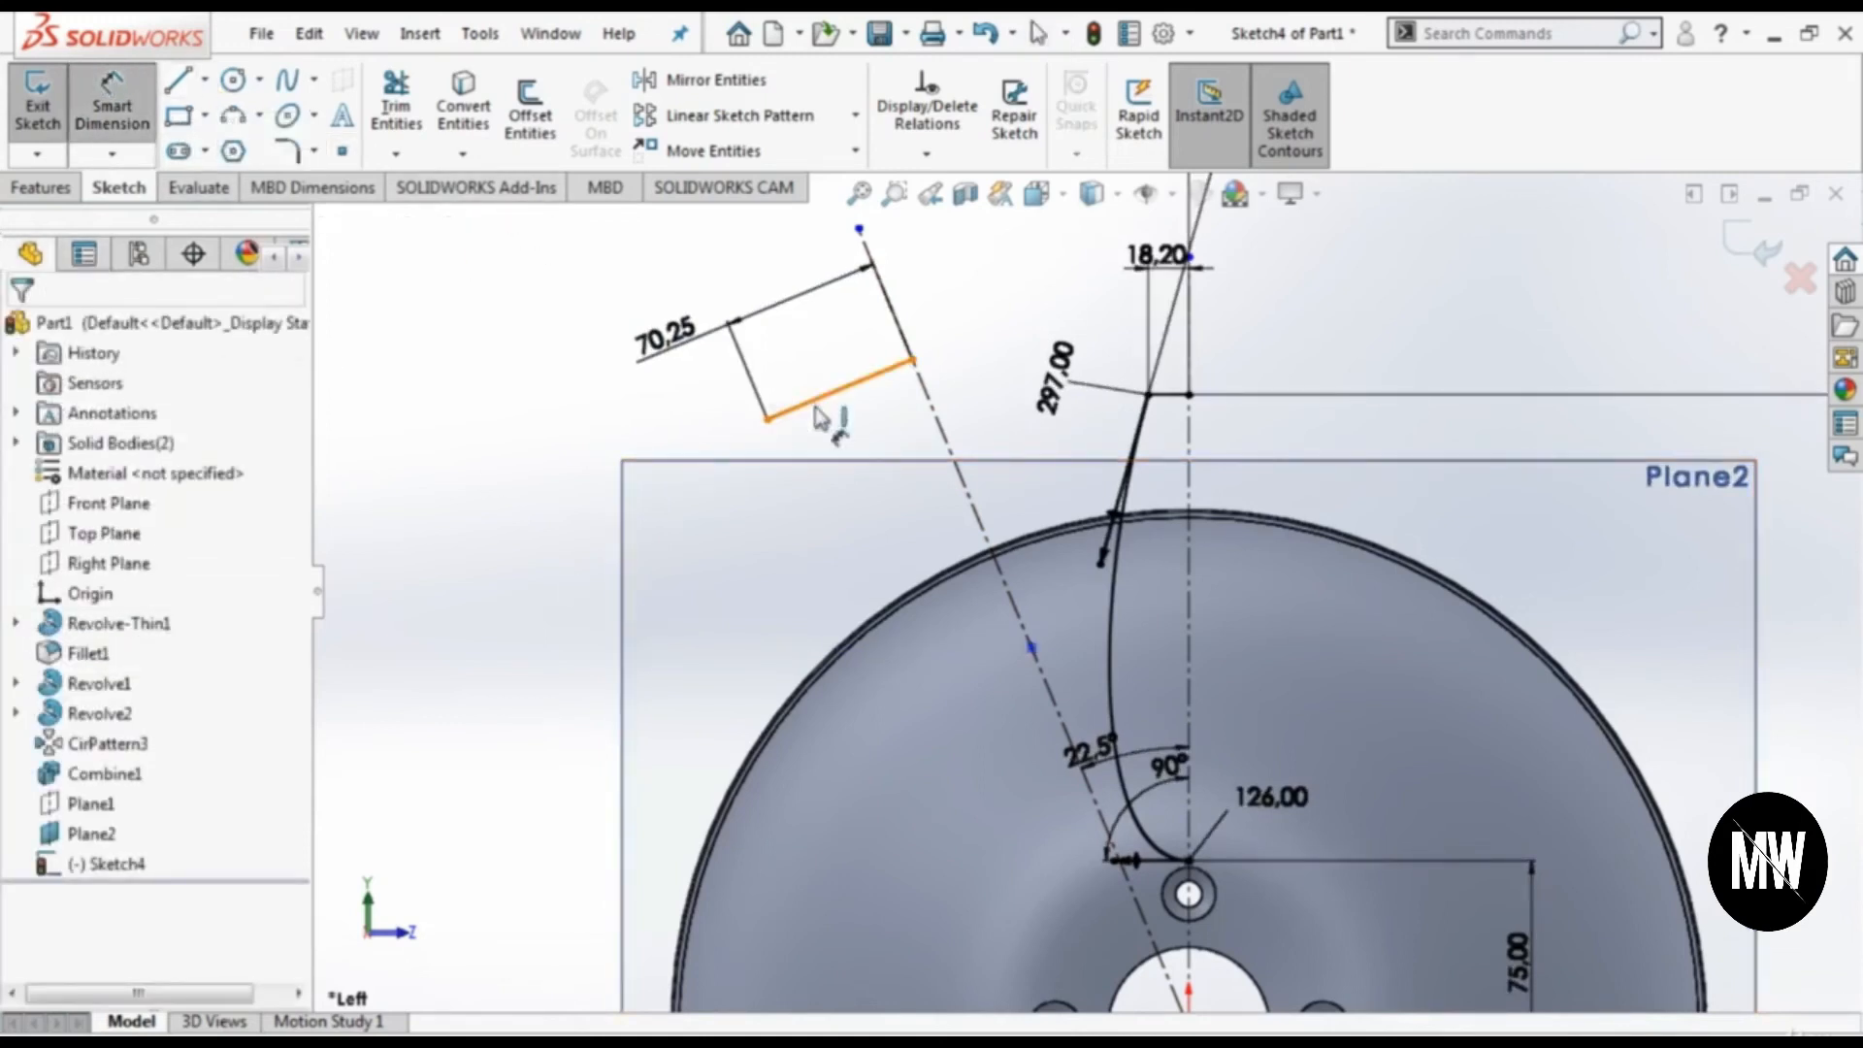
pyautogui.click(820, 418)
pyautogui.click(1033, 649)
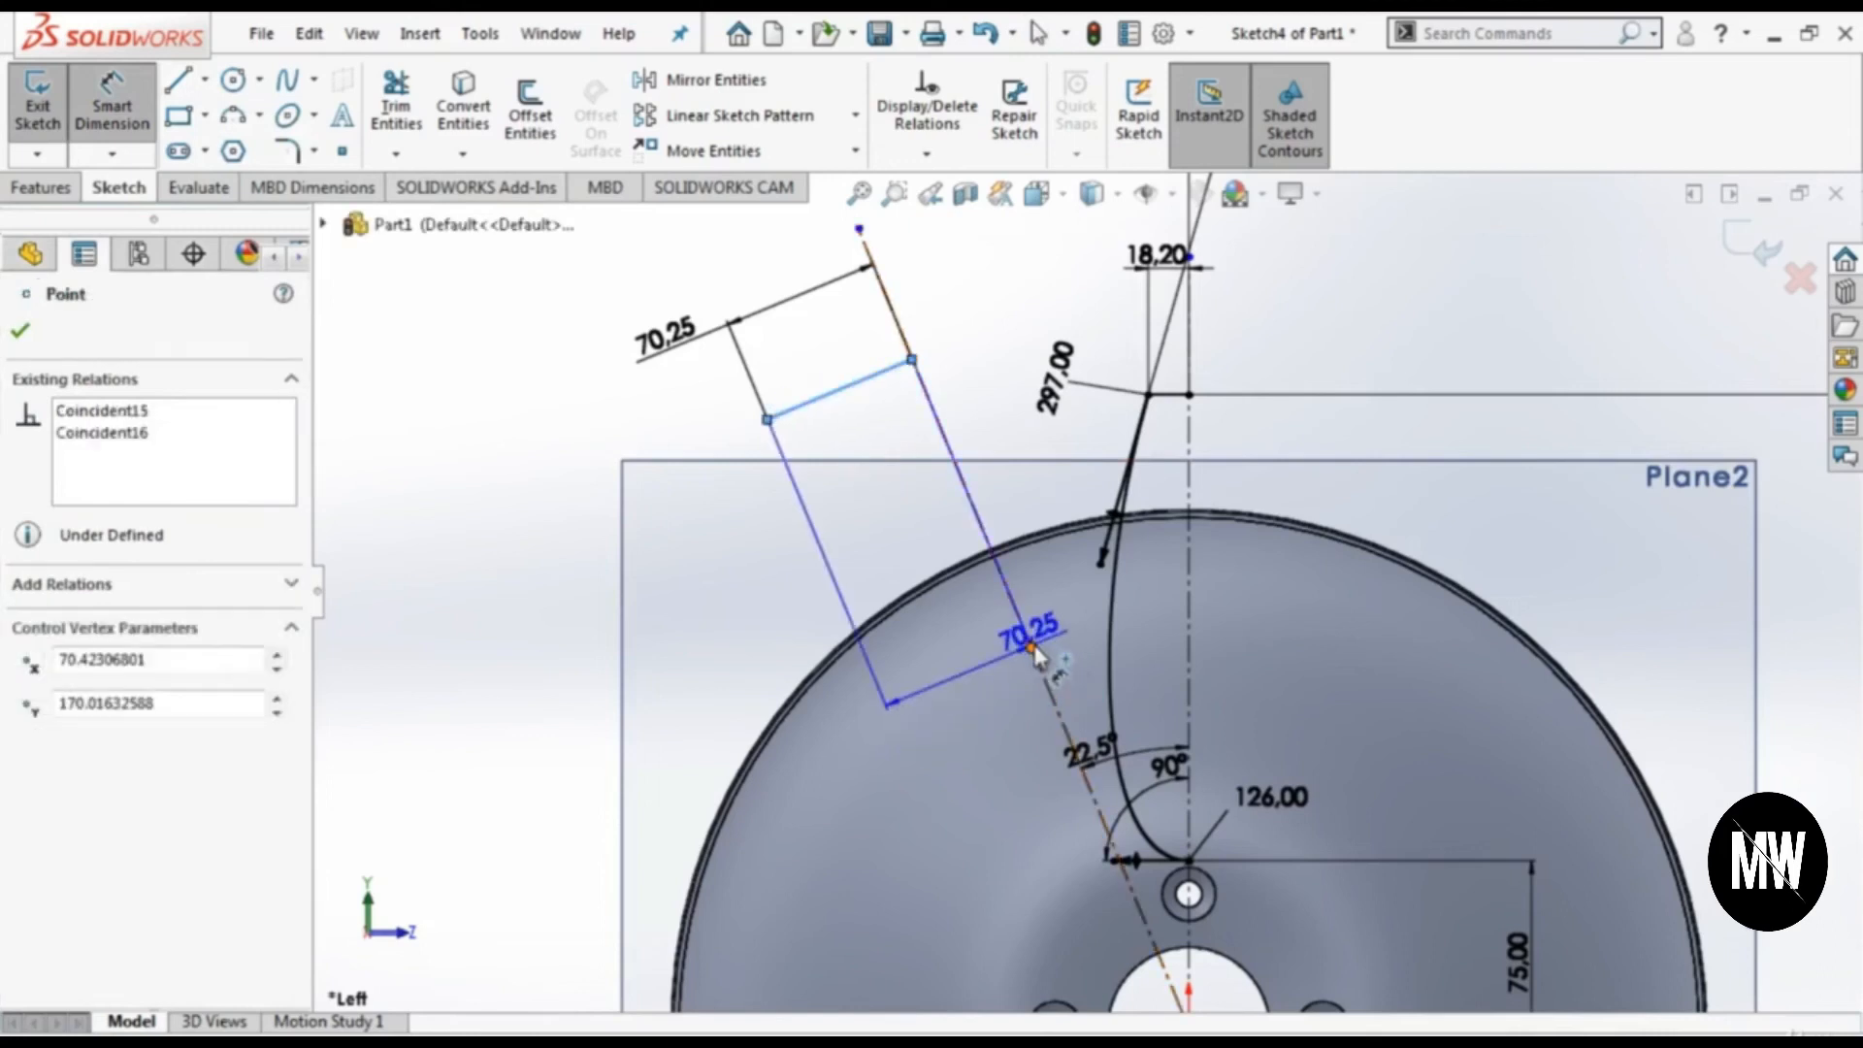
pyautogui.click(475, 669)
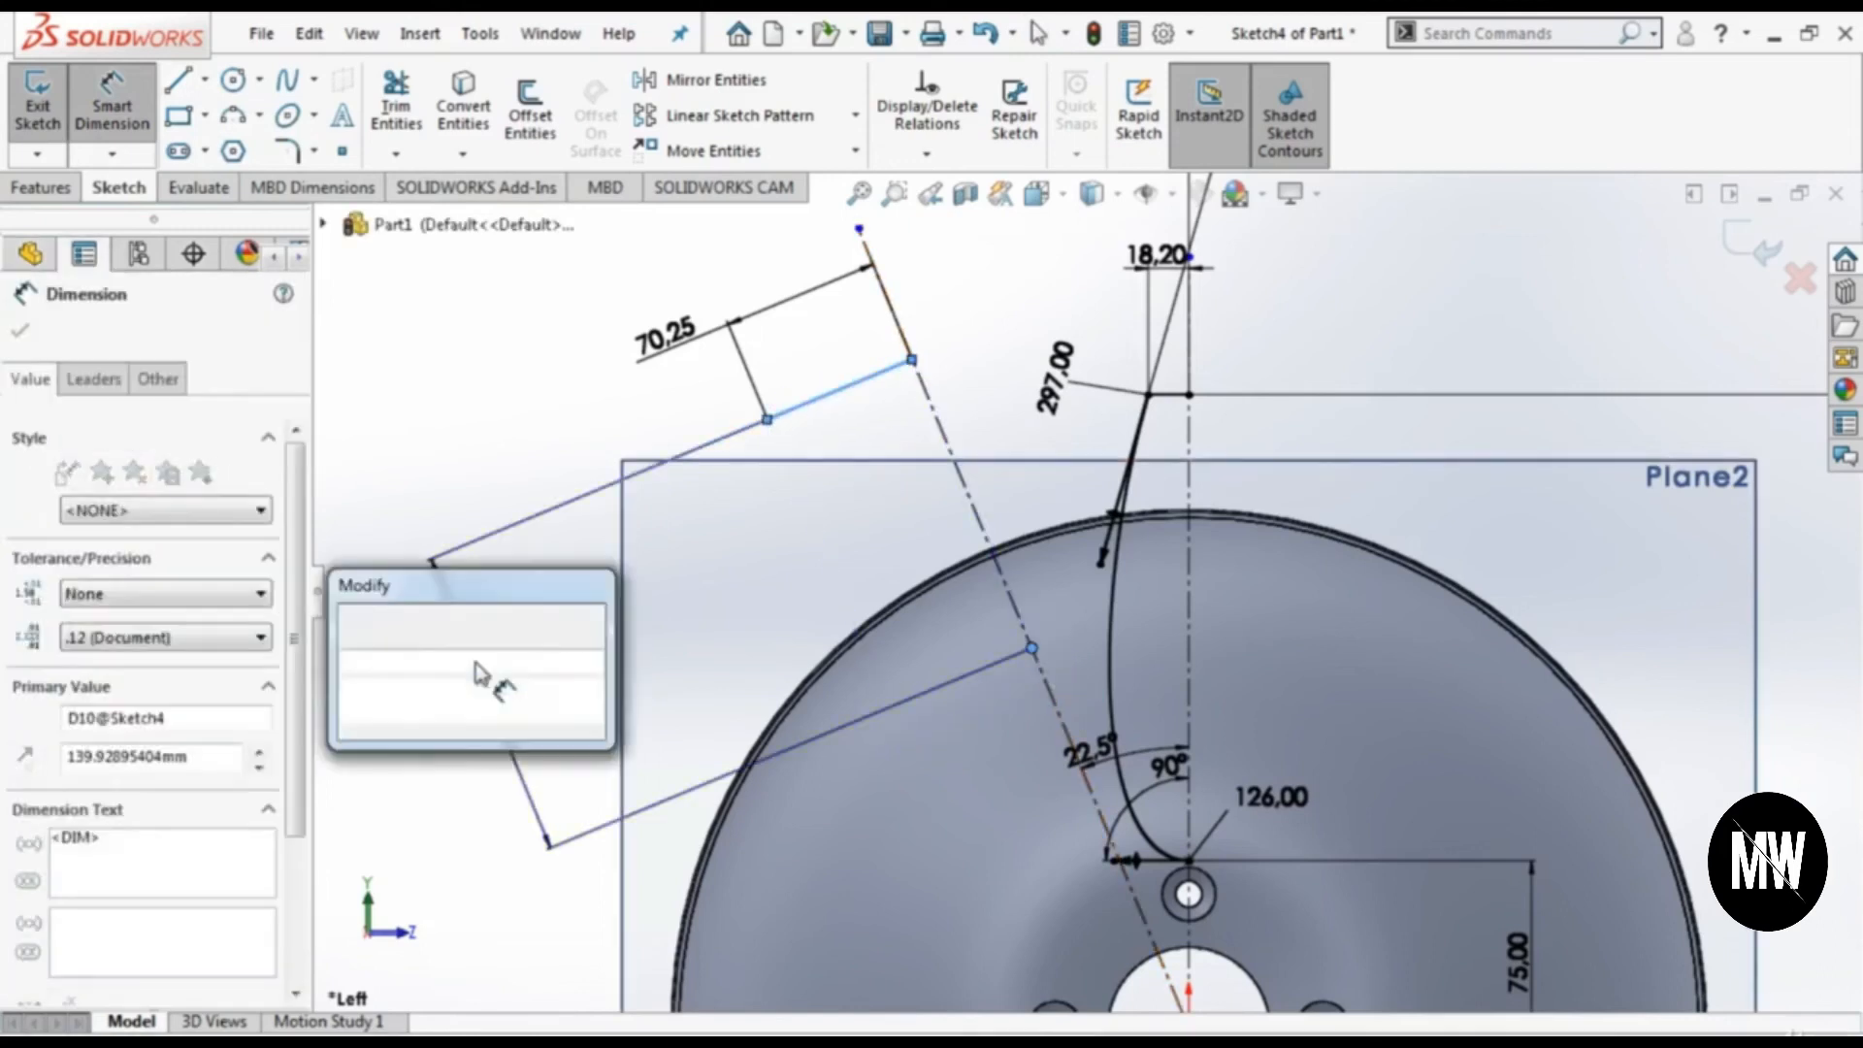
pyautogui.write('143')
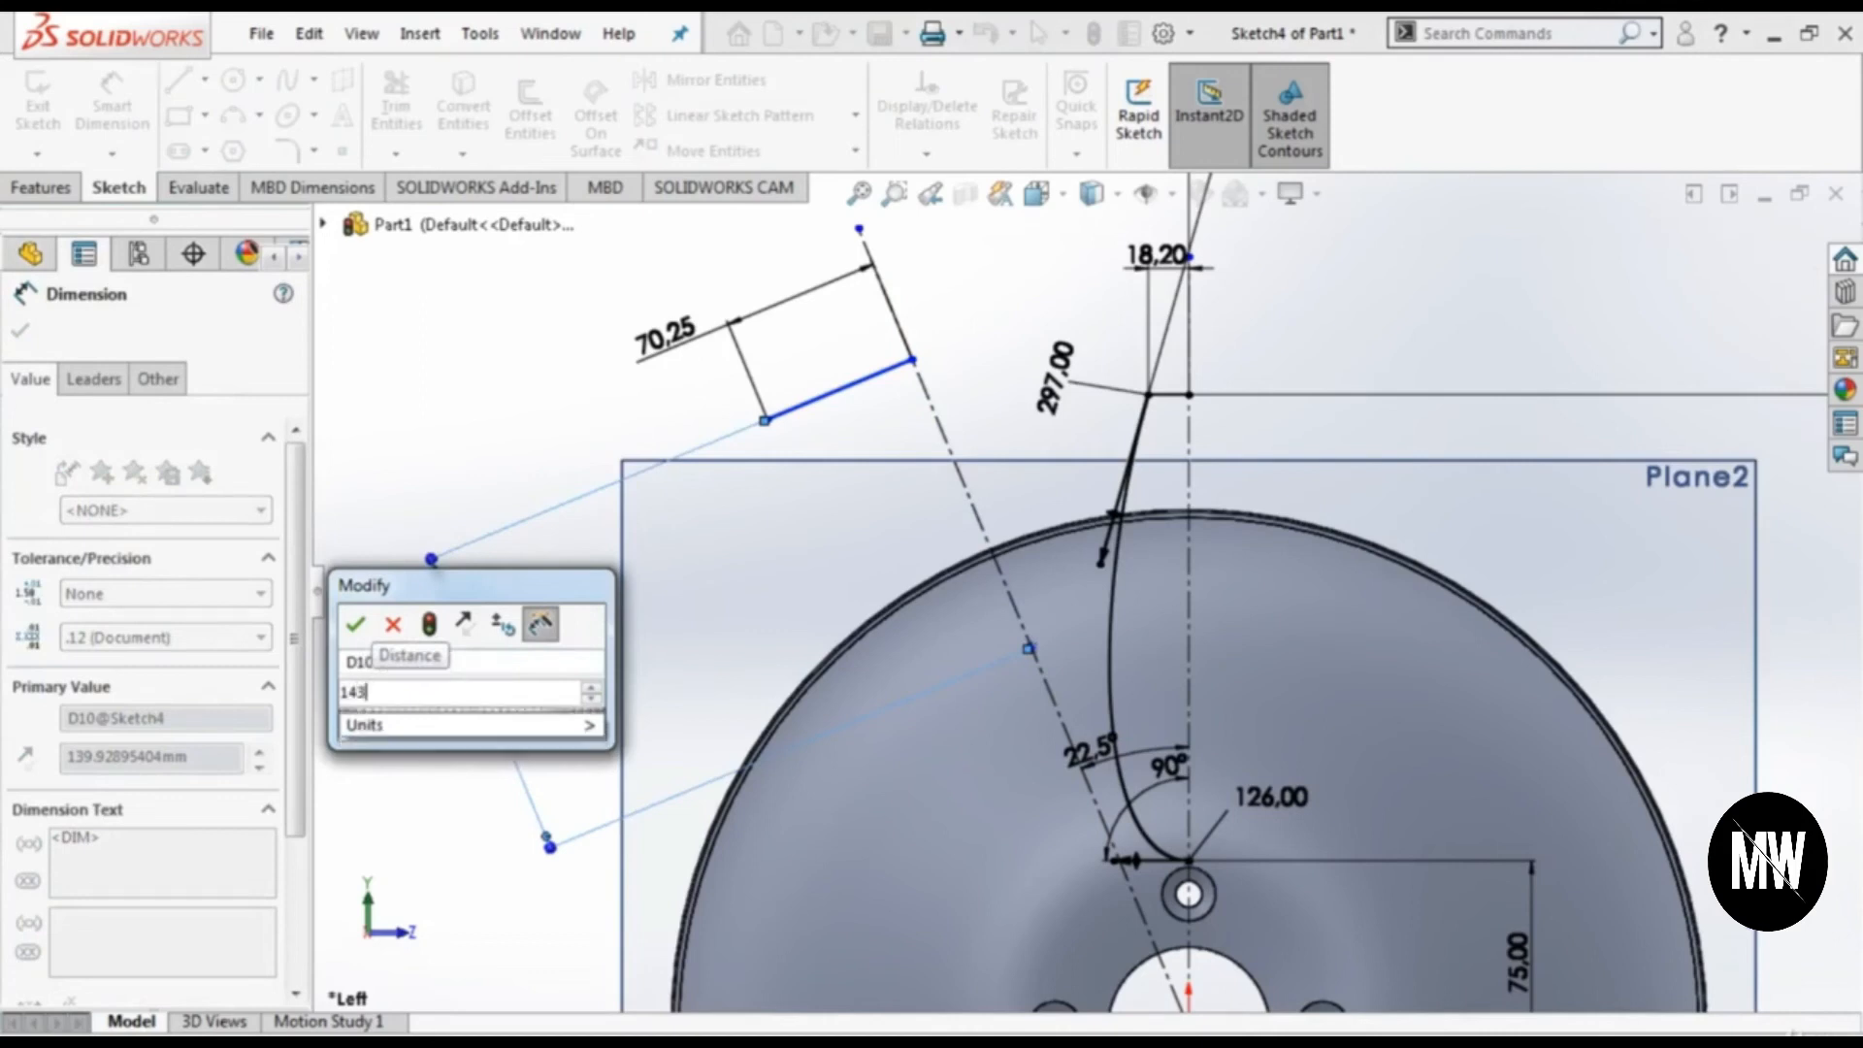
pyautogui.press('Return')
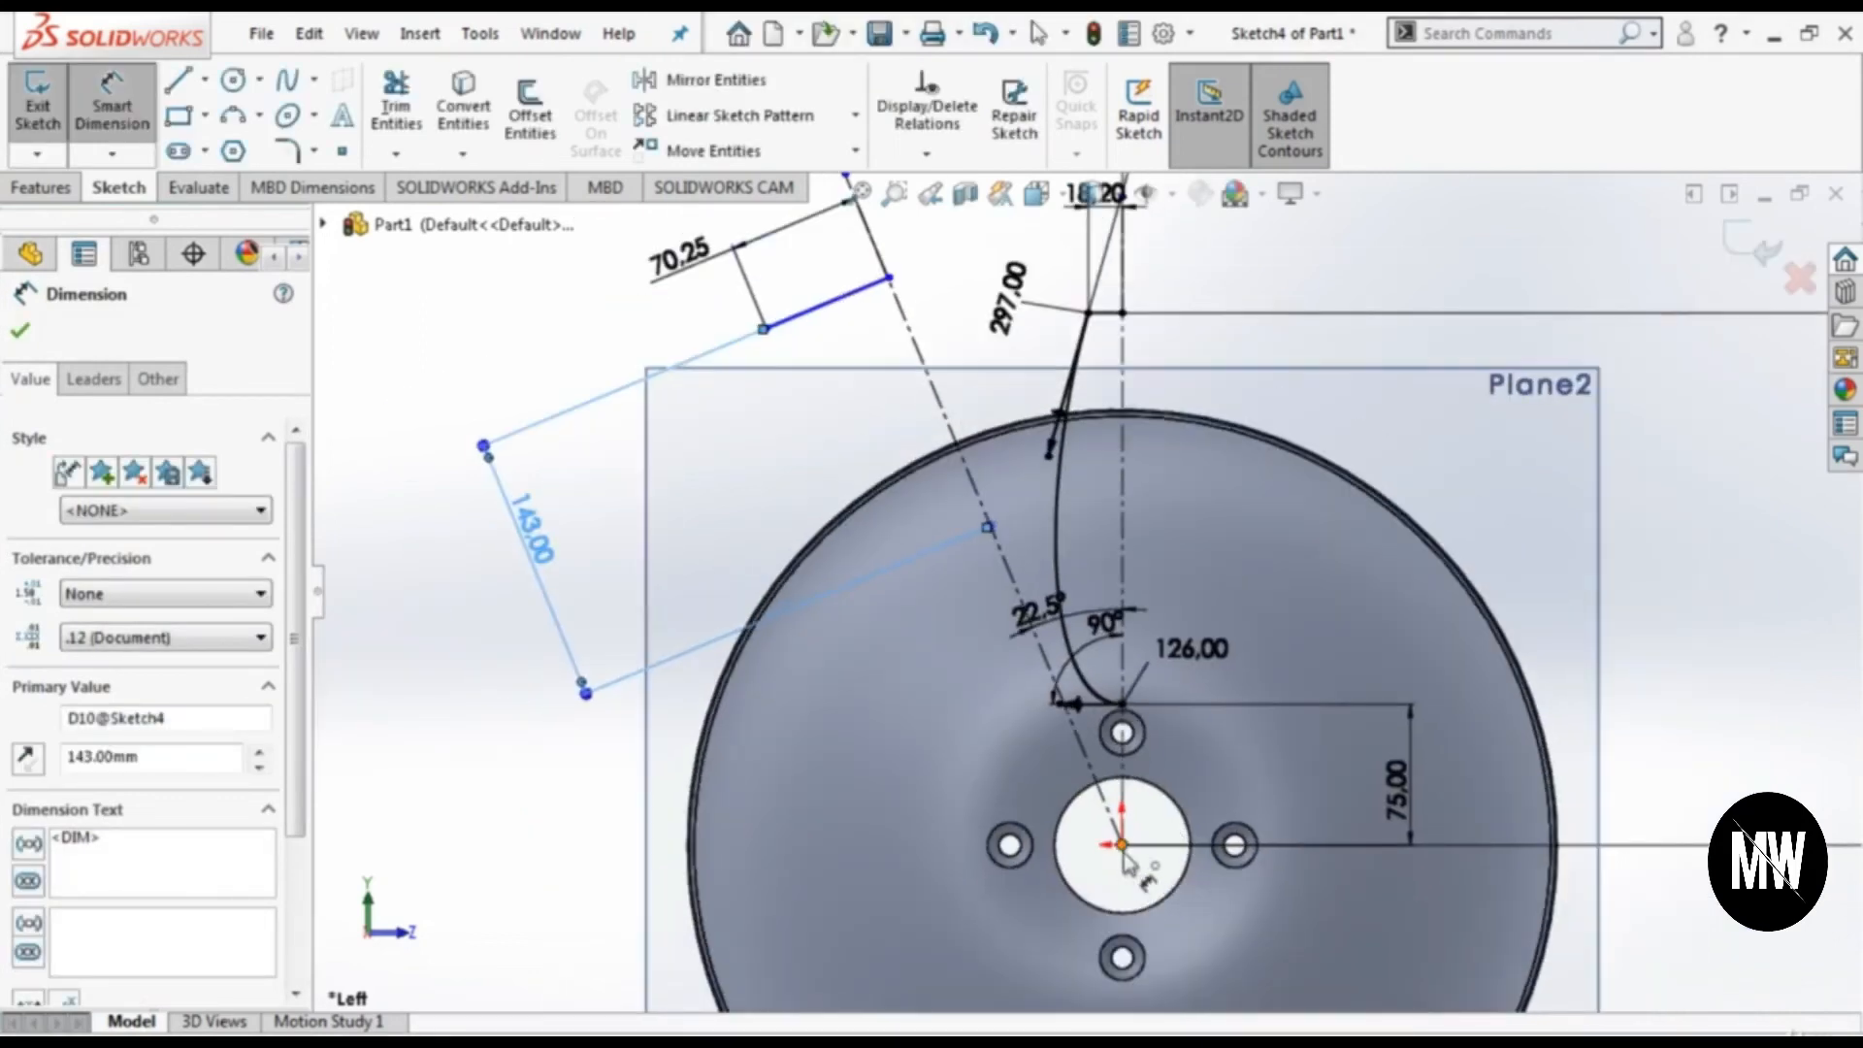
# Step: Dimension the distance from the origin to the line perpendicular to the inclined centerline and set it to 287 mm
pyautogui.click(764, 328)
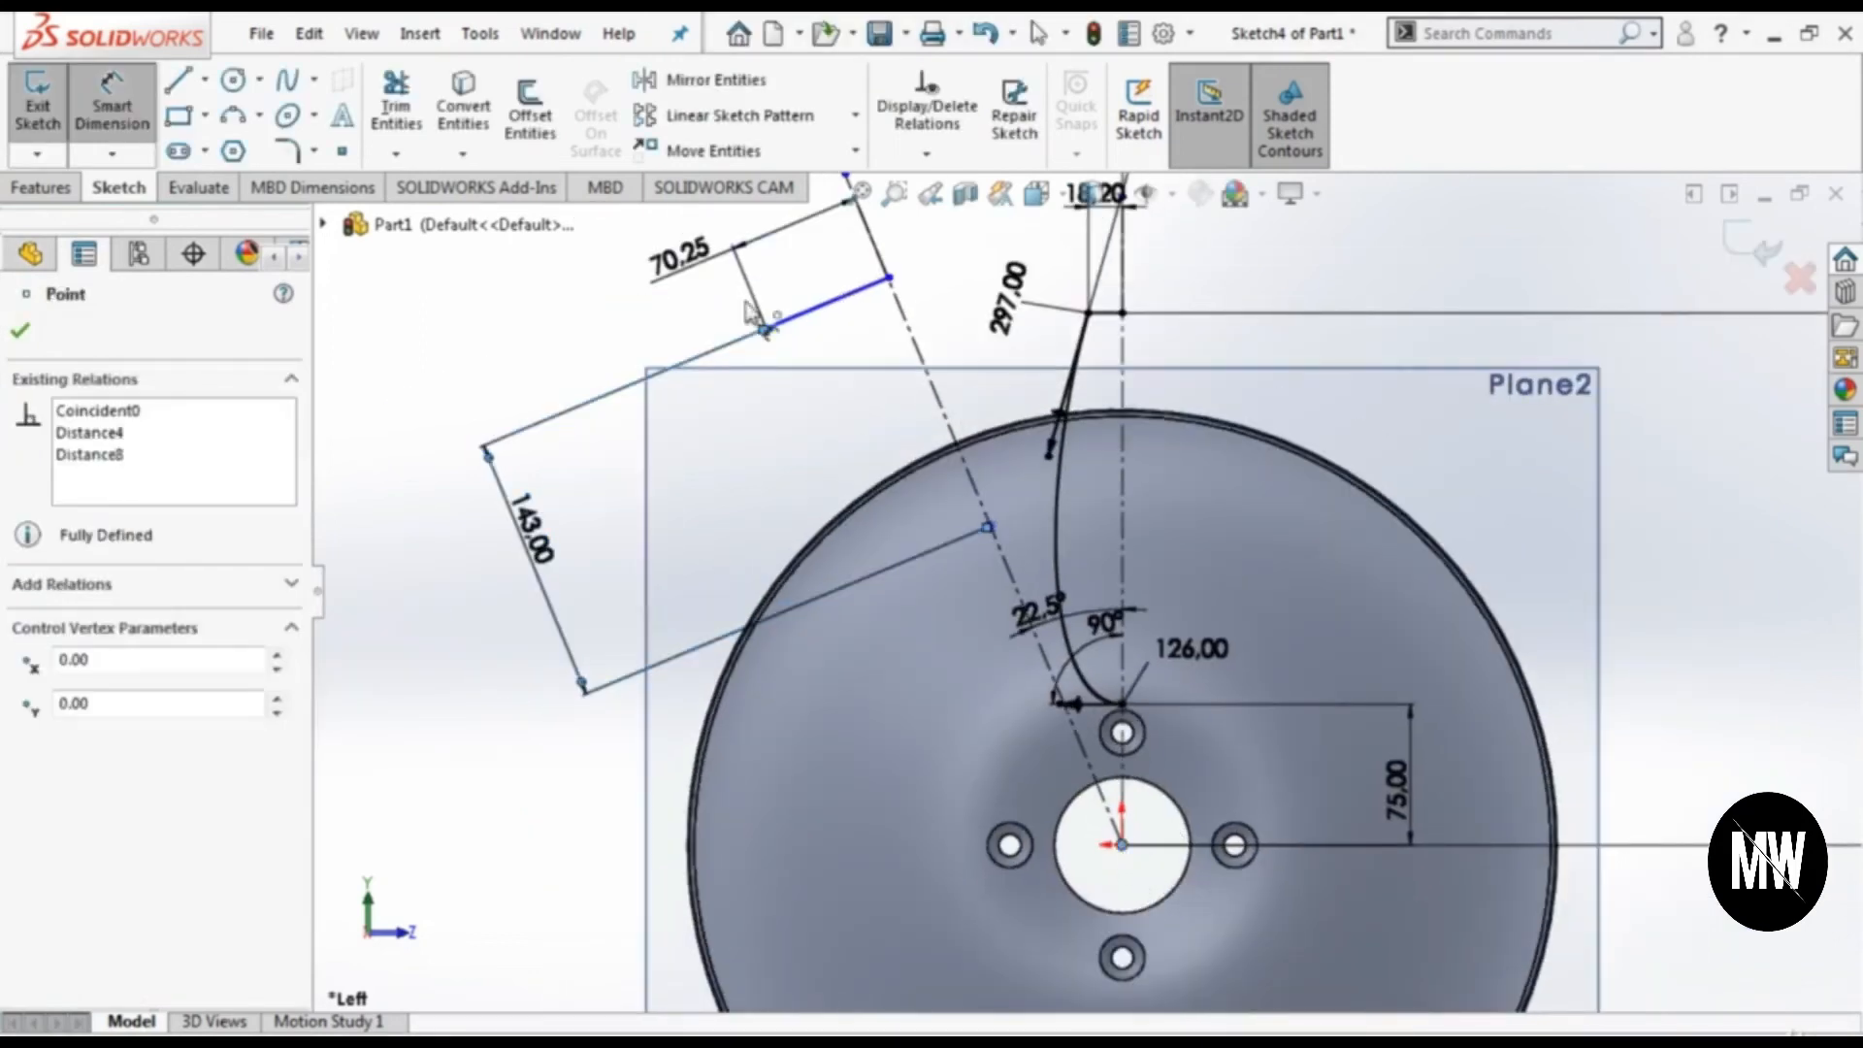
pyautogui.click(783, 334)
pyautogui.click(439, 679)
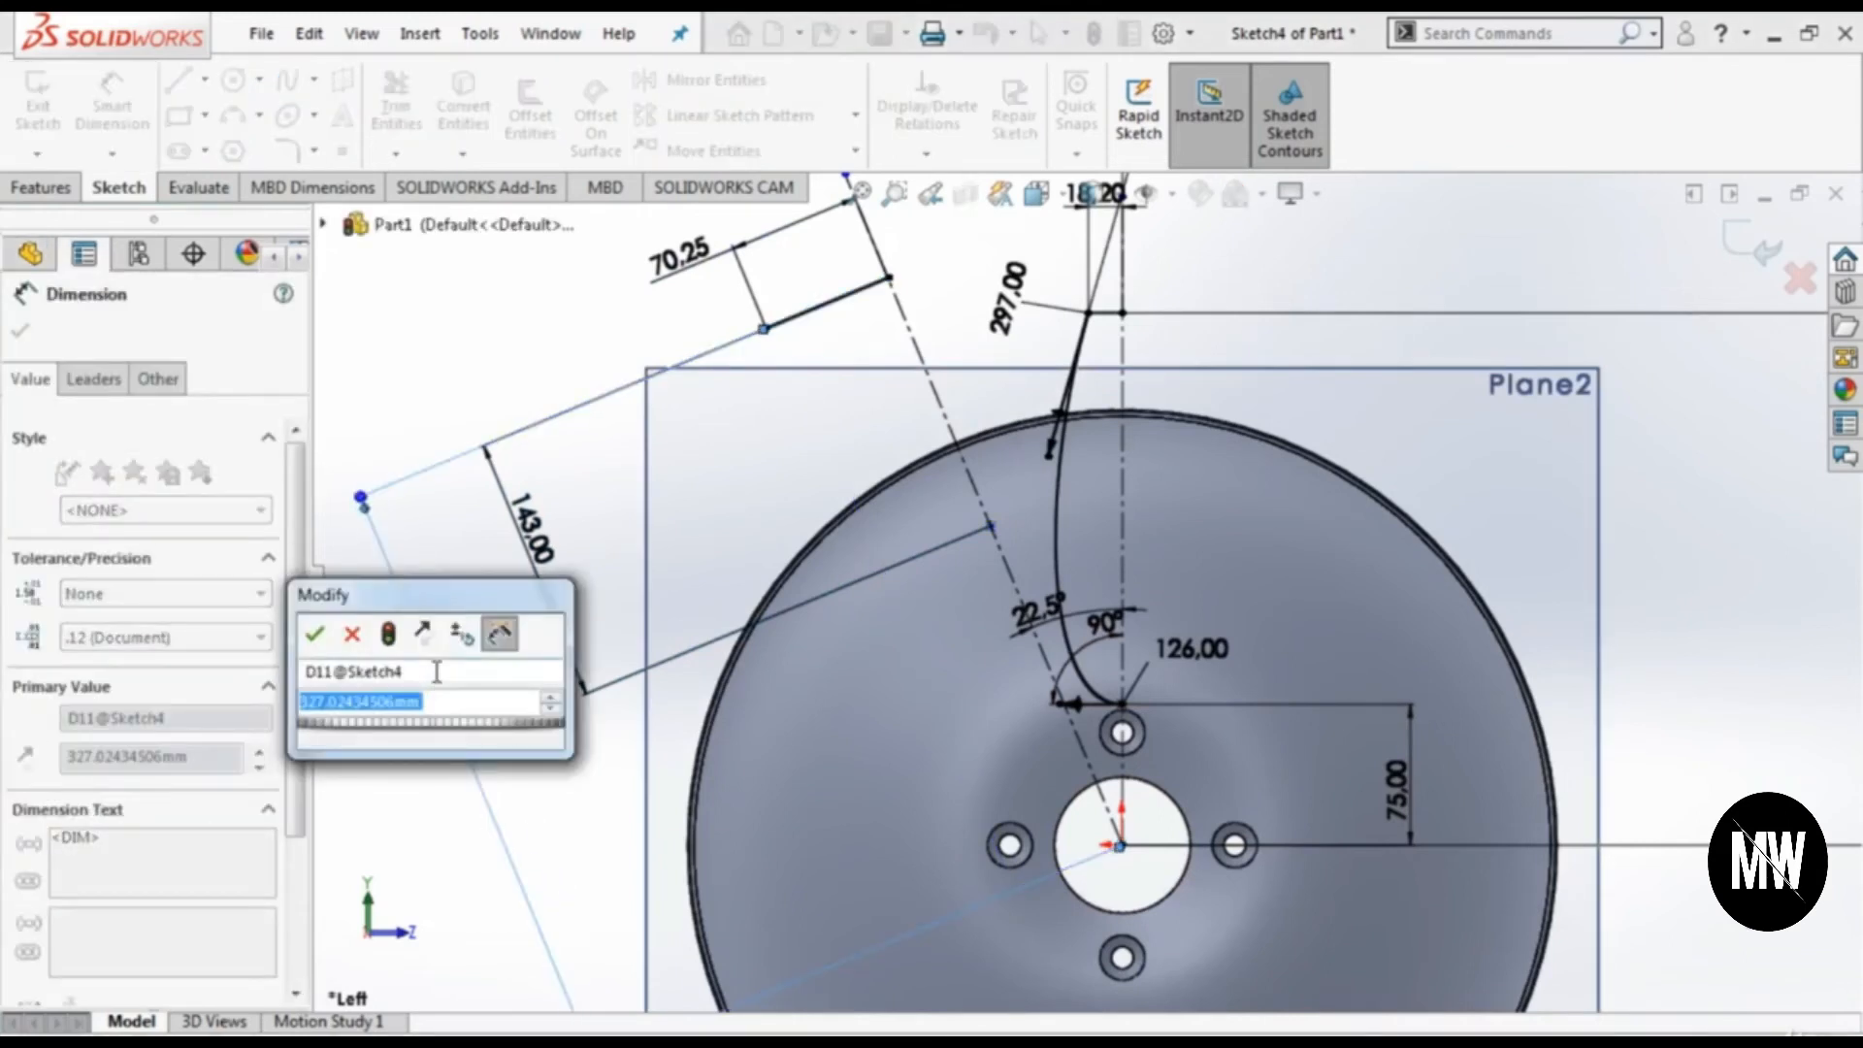
pyautogui.write('327')
pyautogui.press('Return')
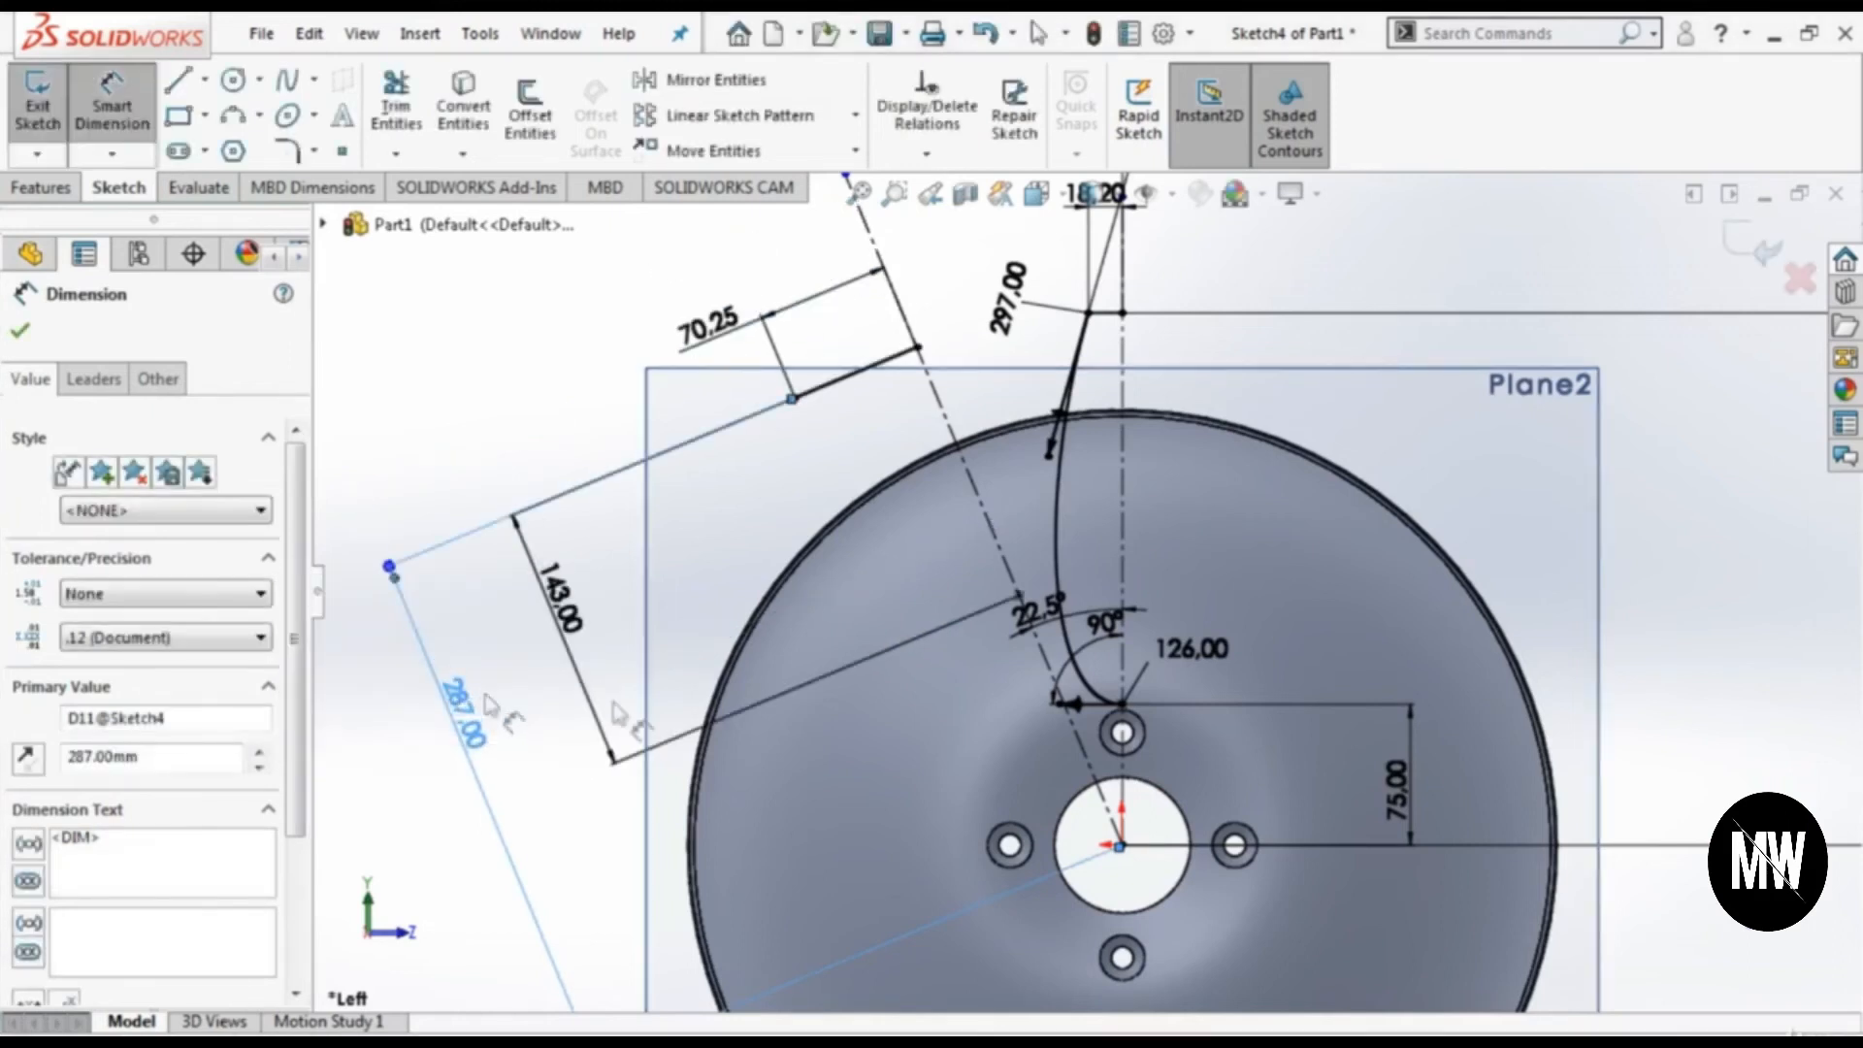
# Step: Sketch a two-point spline from the free end of the 70.25 mm line to the sketch point on the inclined centerline
pyautogui.scroll(-1, 1228, 708)
pyautogui.scroll(1, 1165, 523)
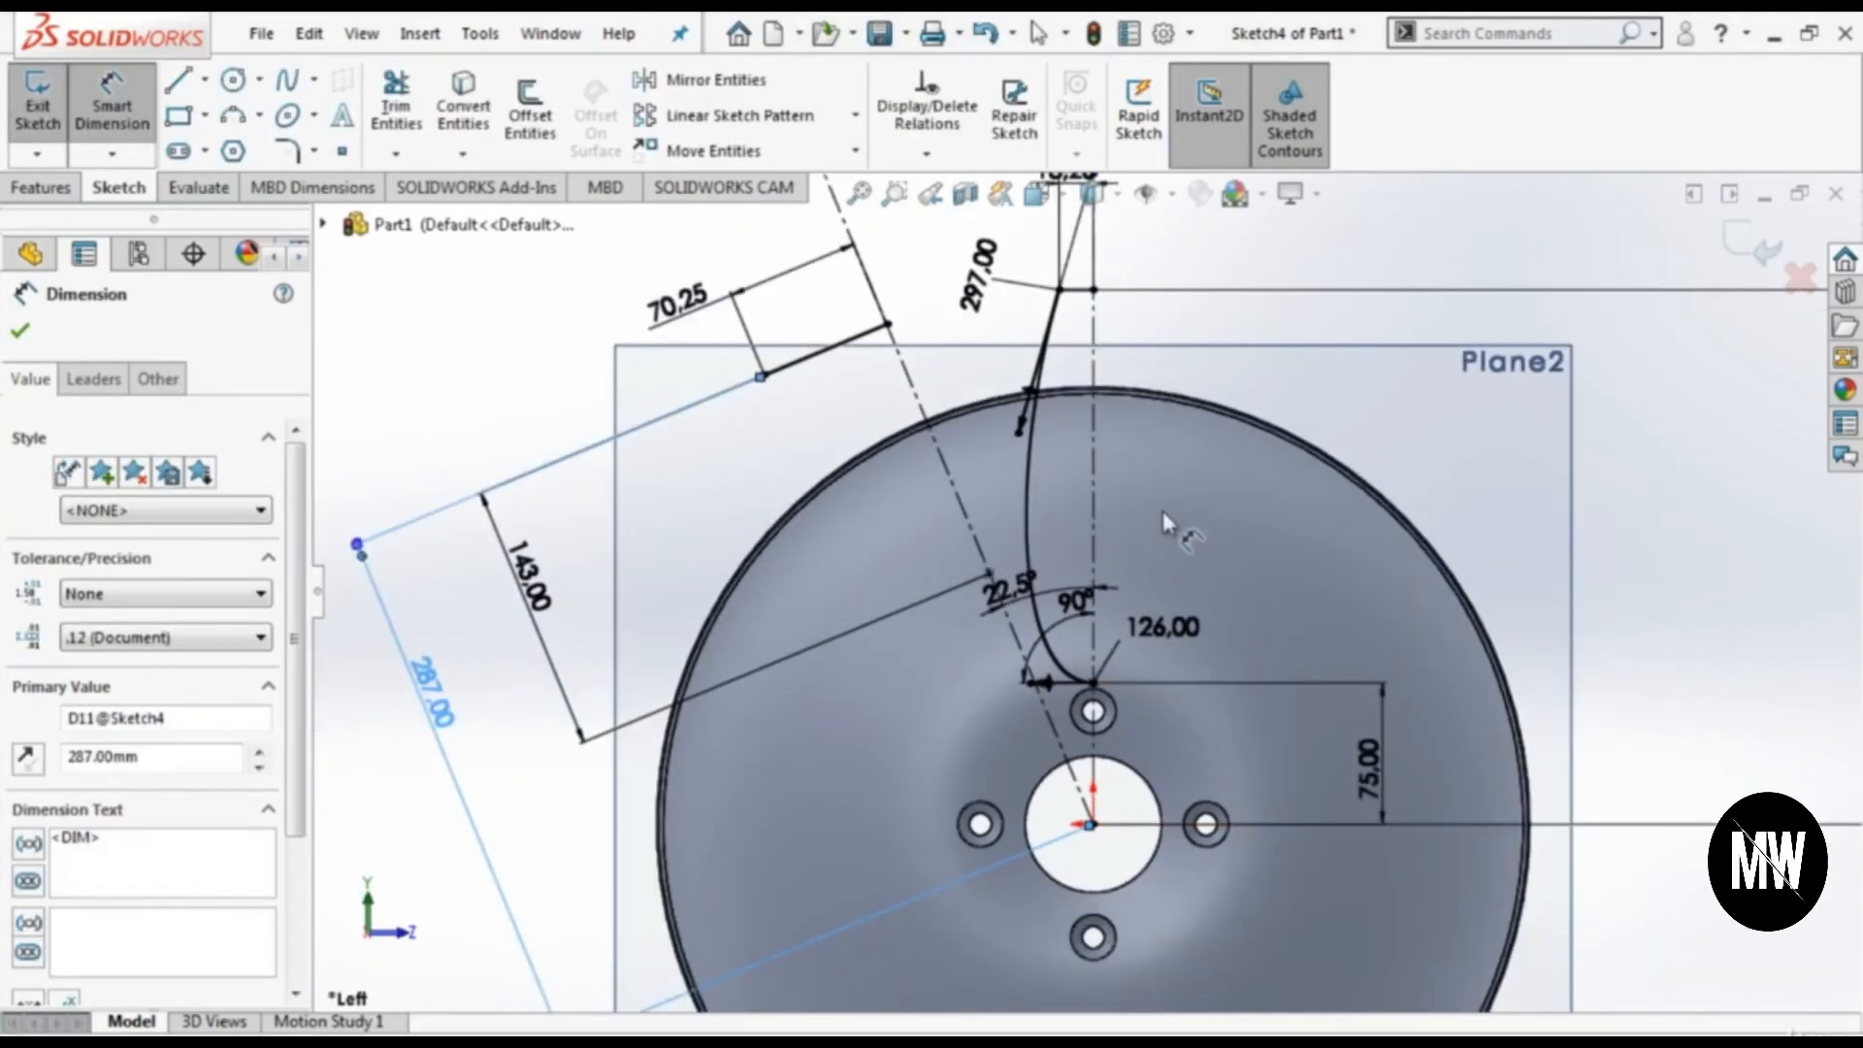
pyautogui.click(288, 80)
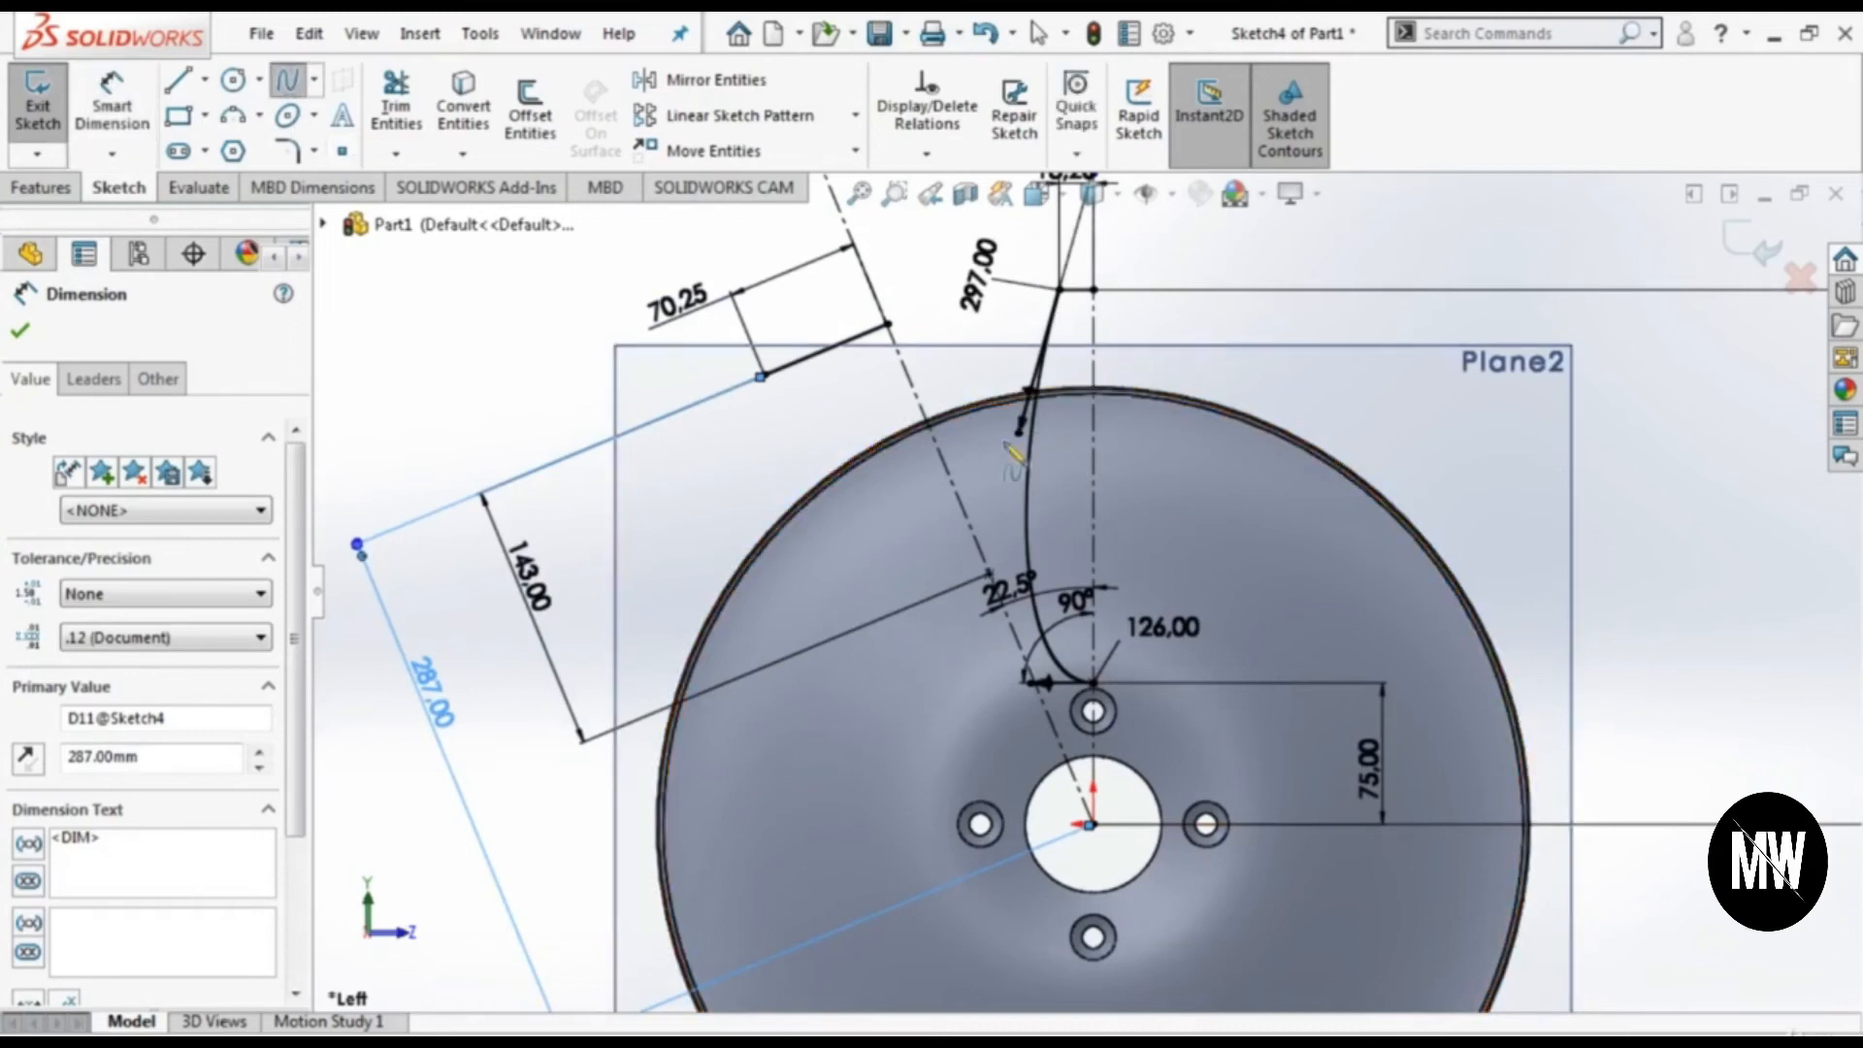
pyautogui.click(761, 376)
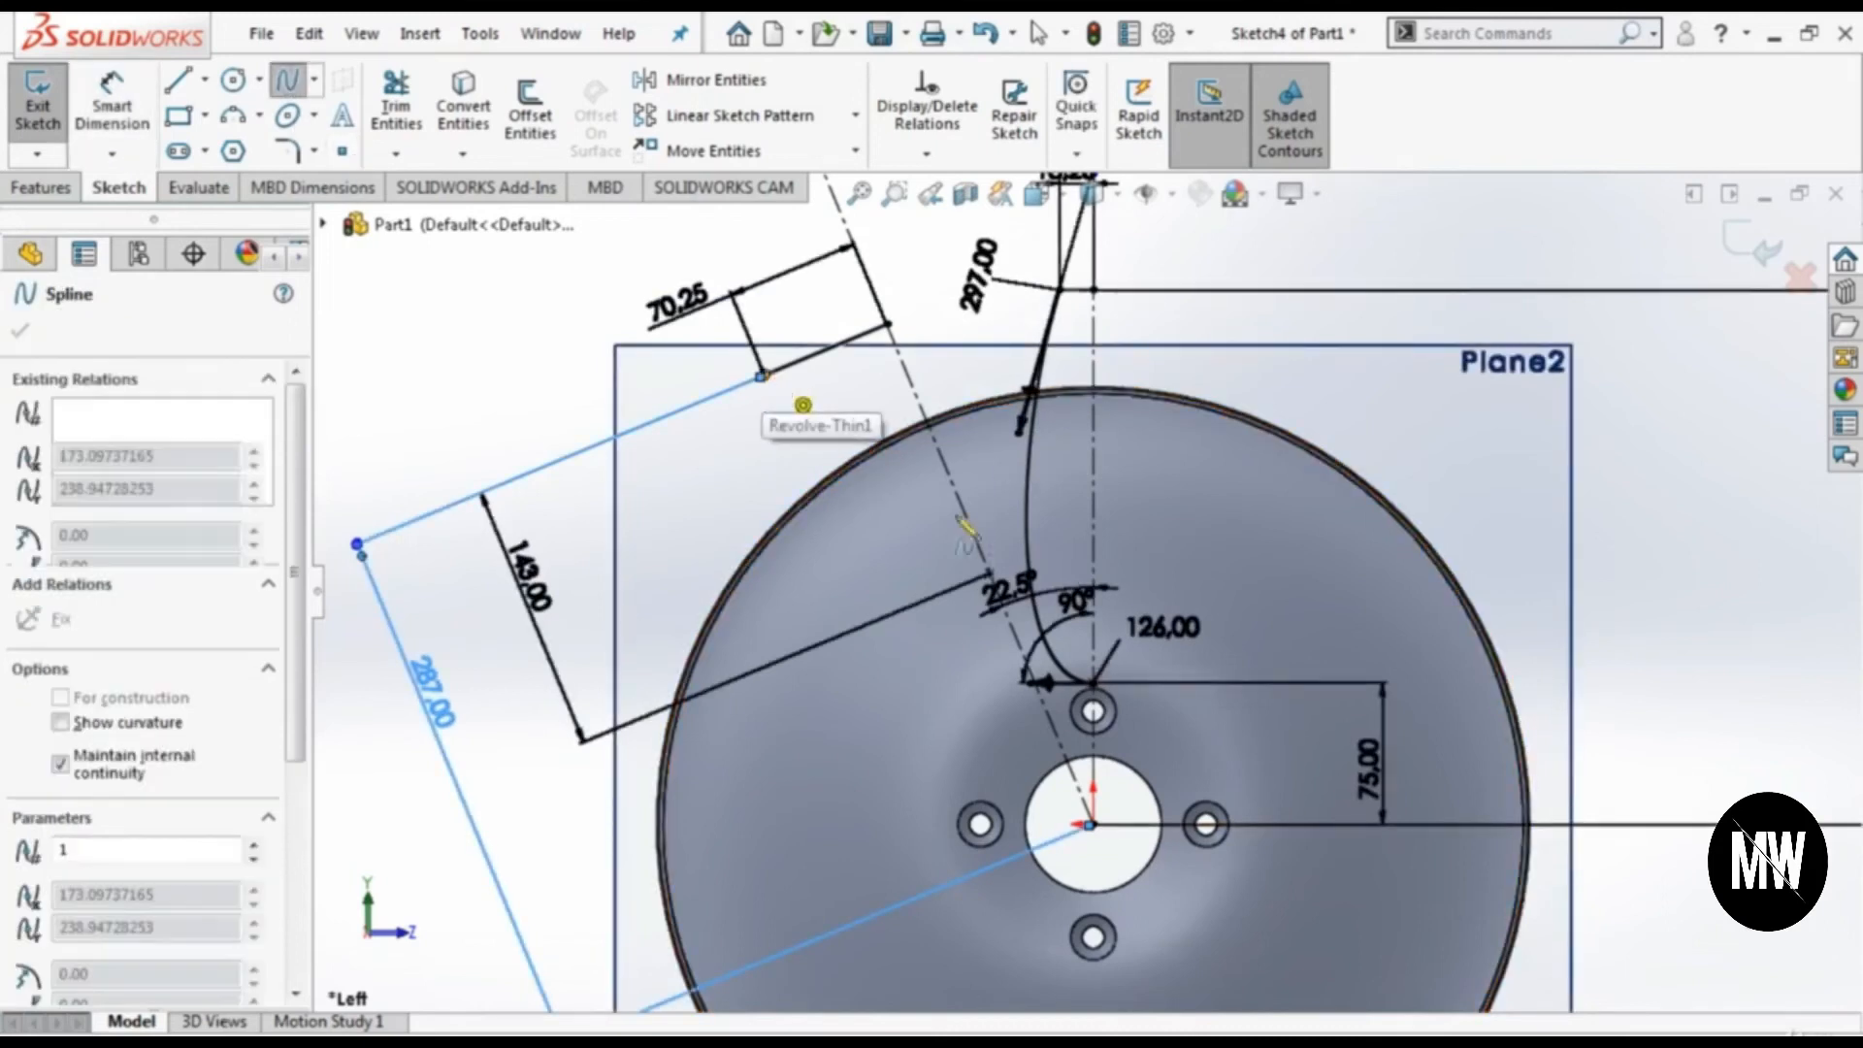
pyautogui.click(990, 573)
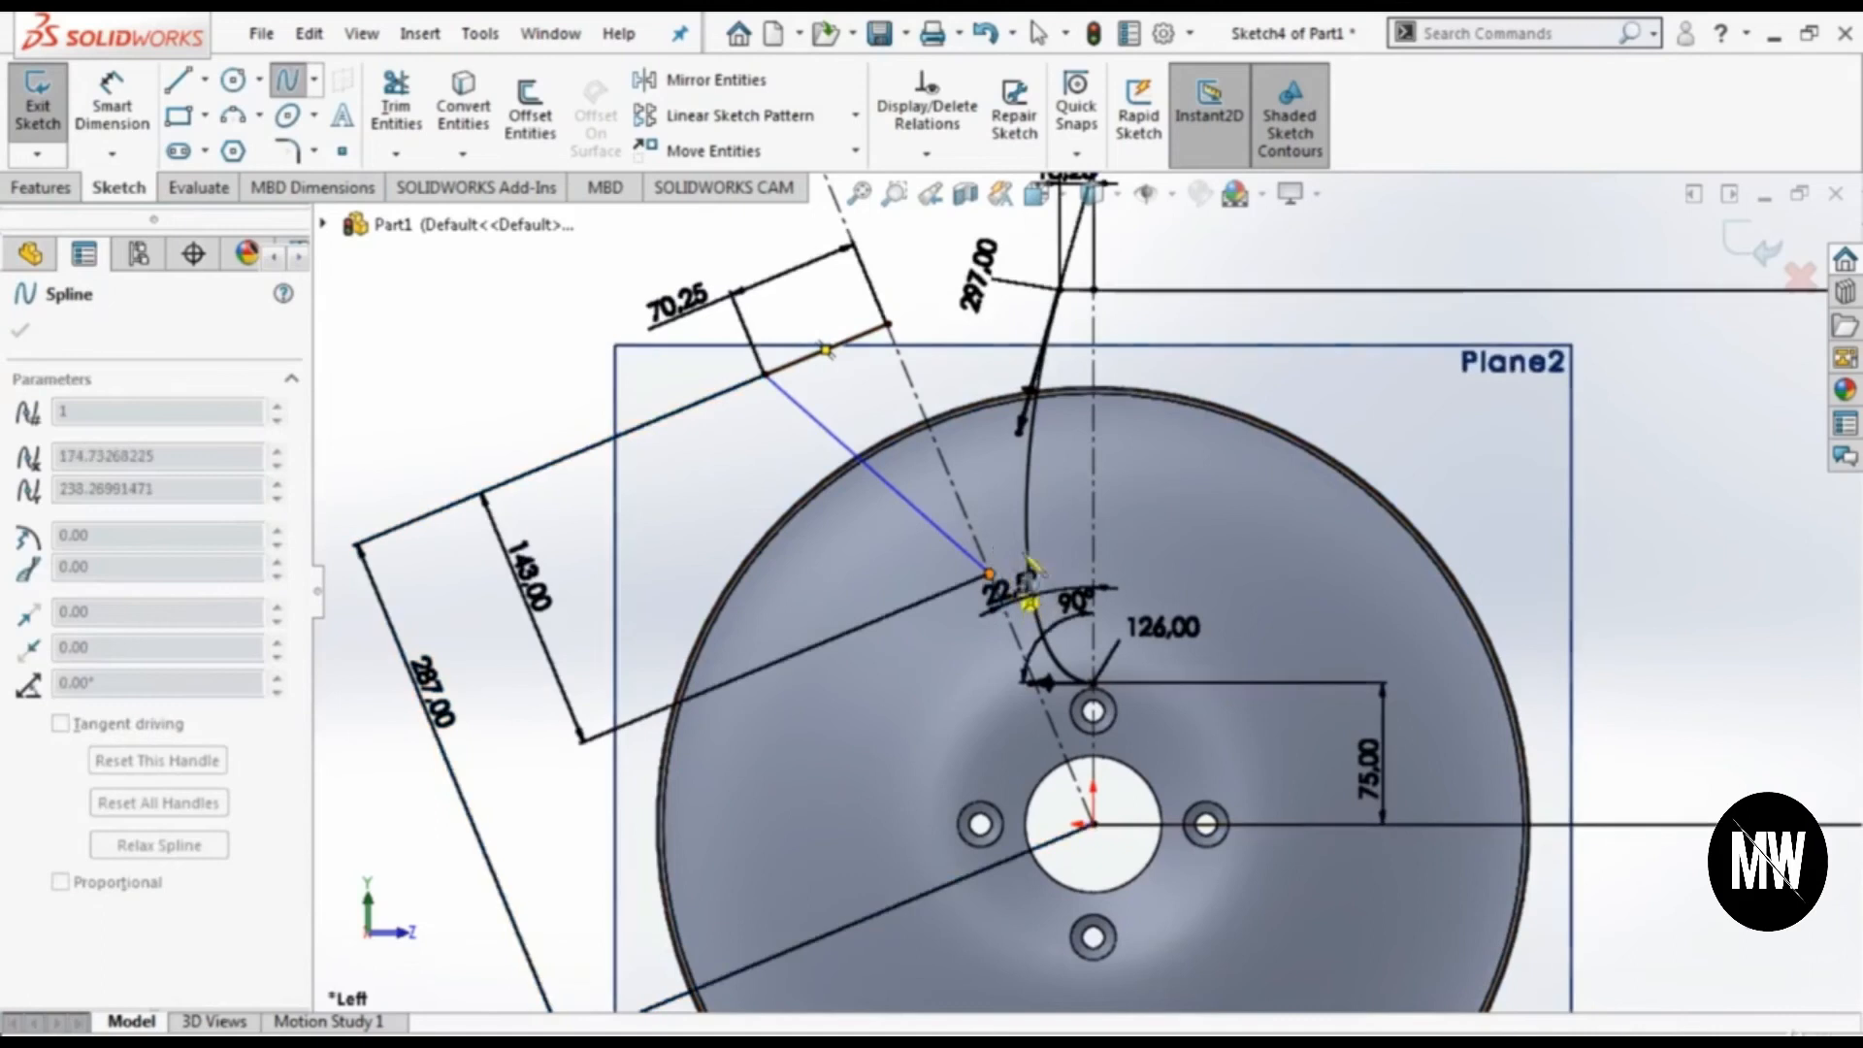
pyautogui.press('Escape')
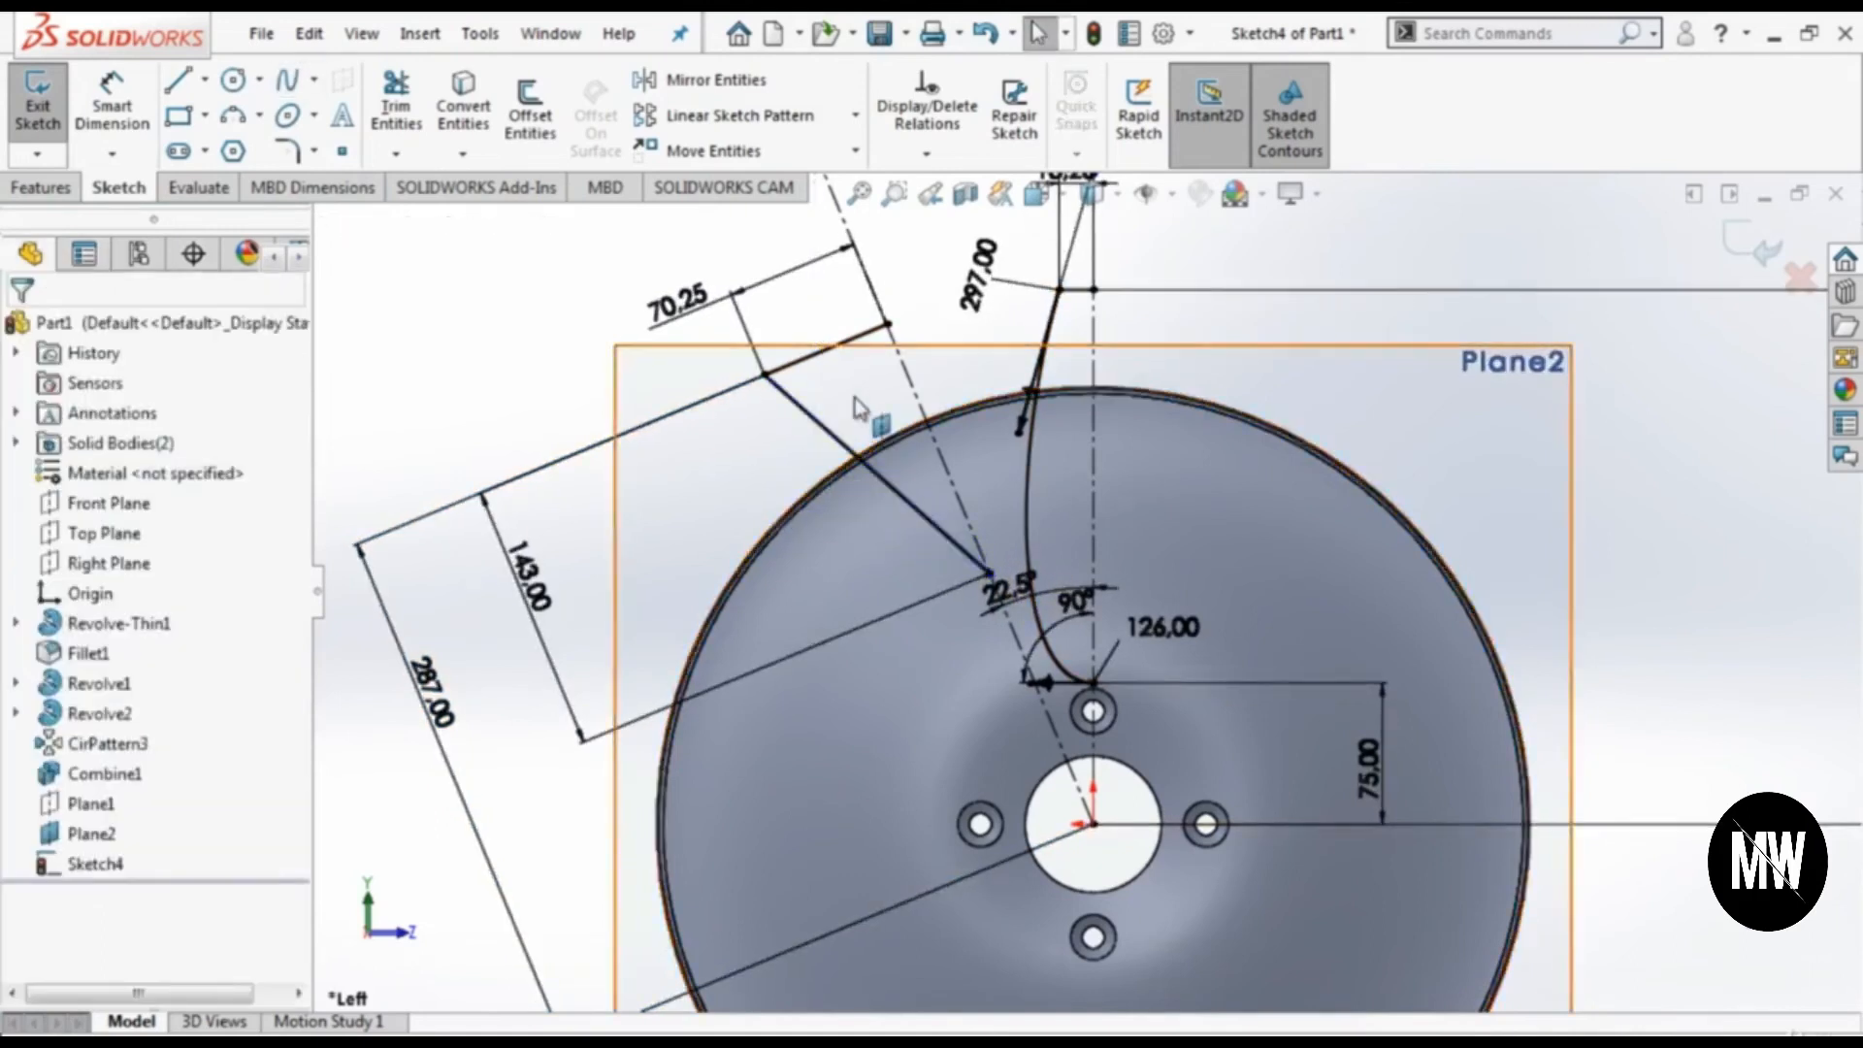
# Step: Dimension the new spline's upper tangent handle and set it to 320 mm
pyautogui.scroll(-1, 864, 412)
pyautogui.scroll(-1, 728, 366)
pyautogui.click(83, 83)
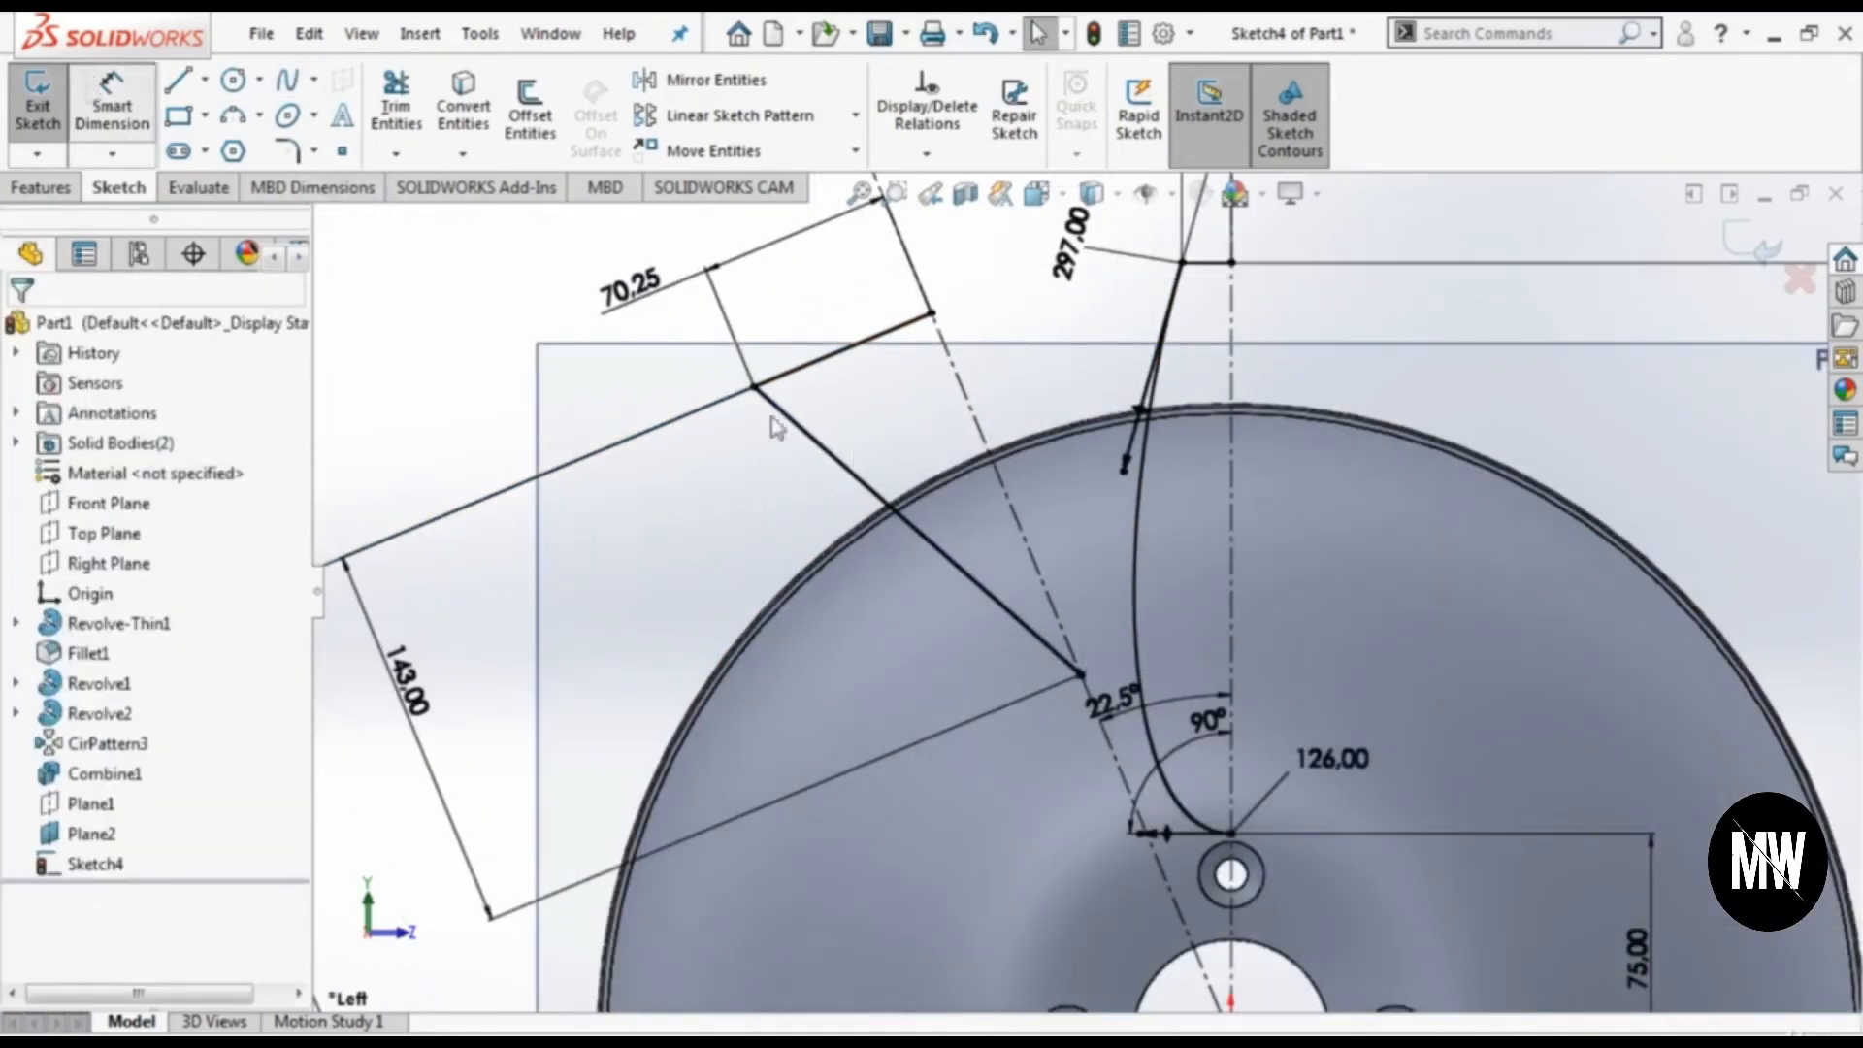
pyautogui.click(827, 449)
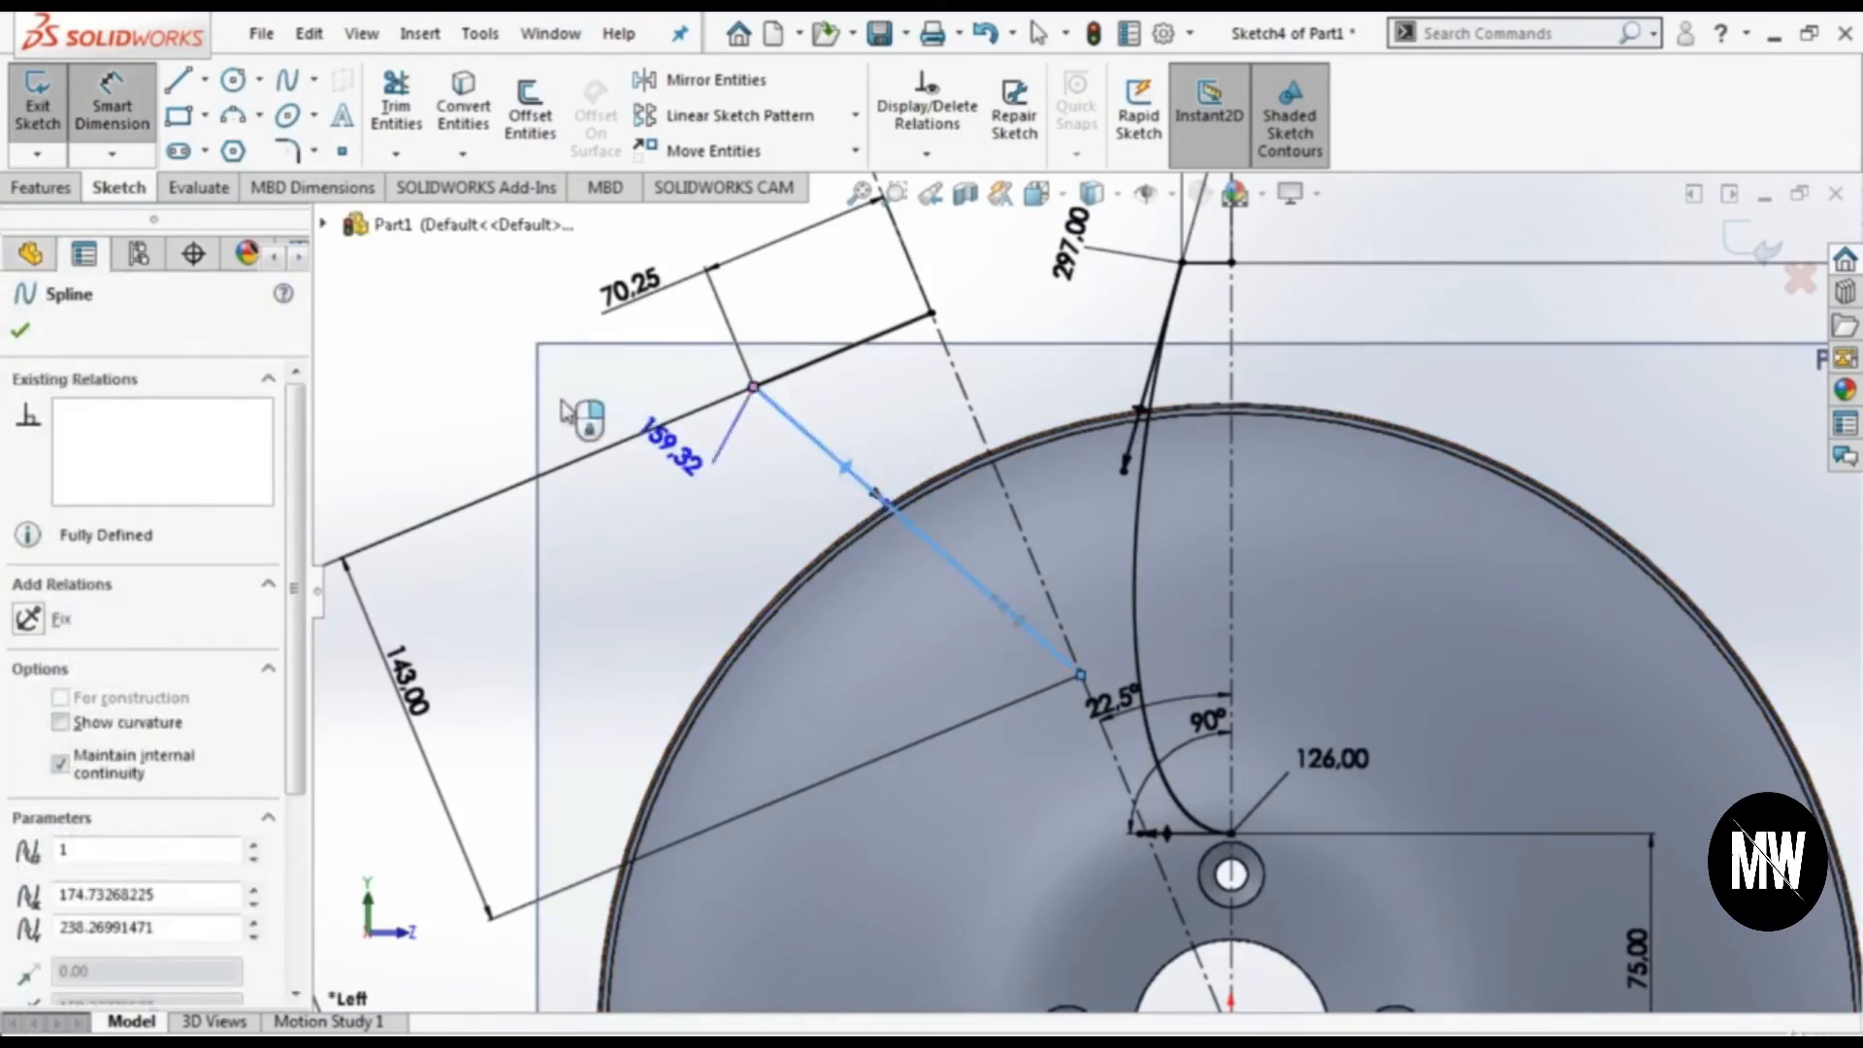
pyautogui.click(532, 411)
pyautogui.write('160')
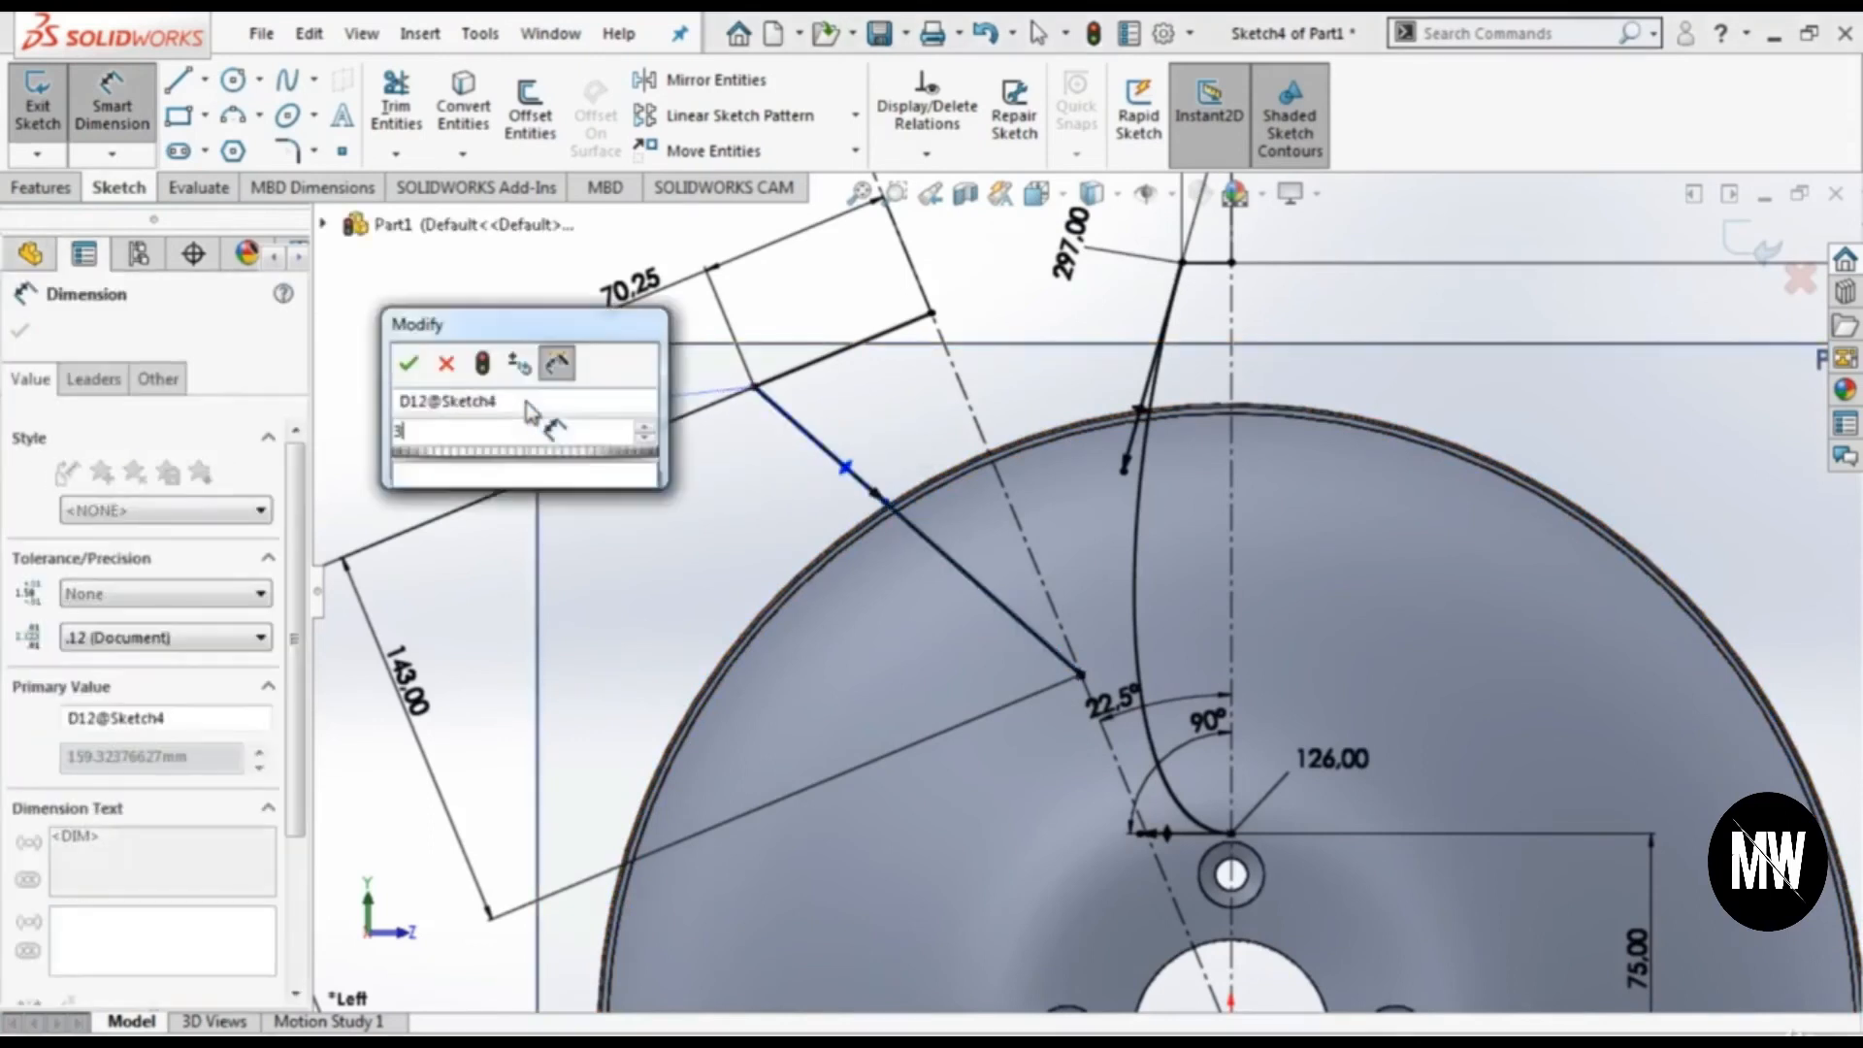
pyautogui.press('Return')
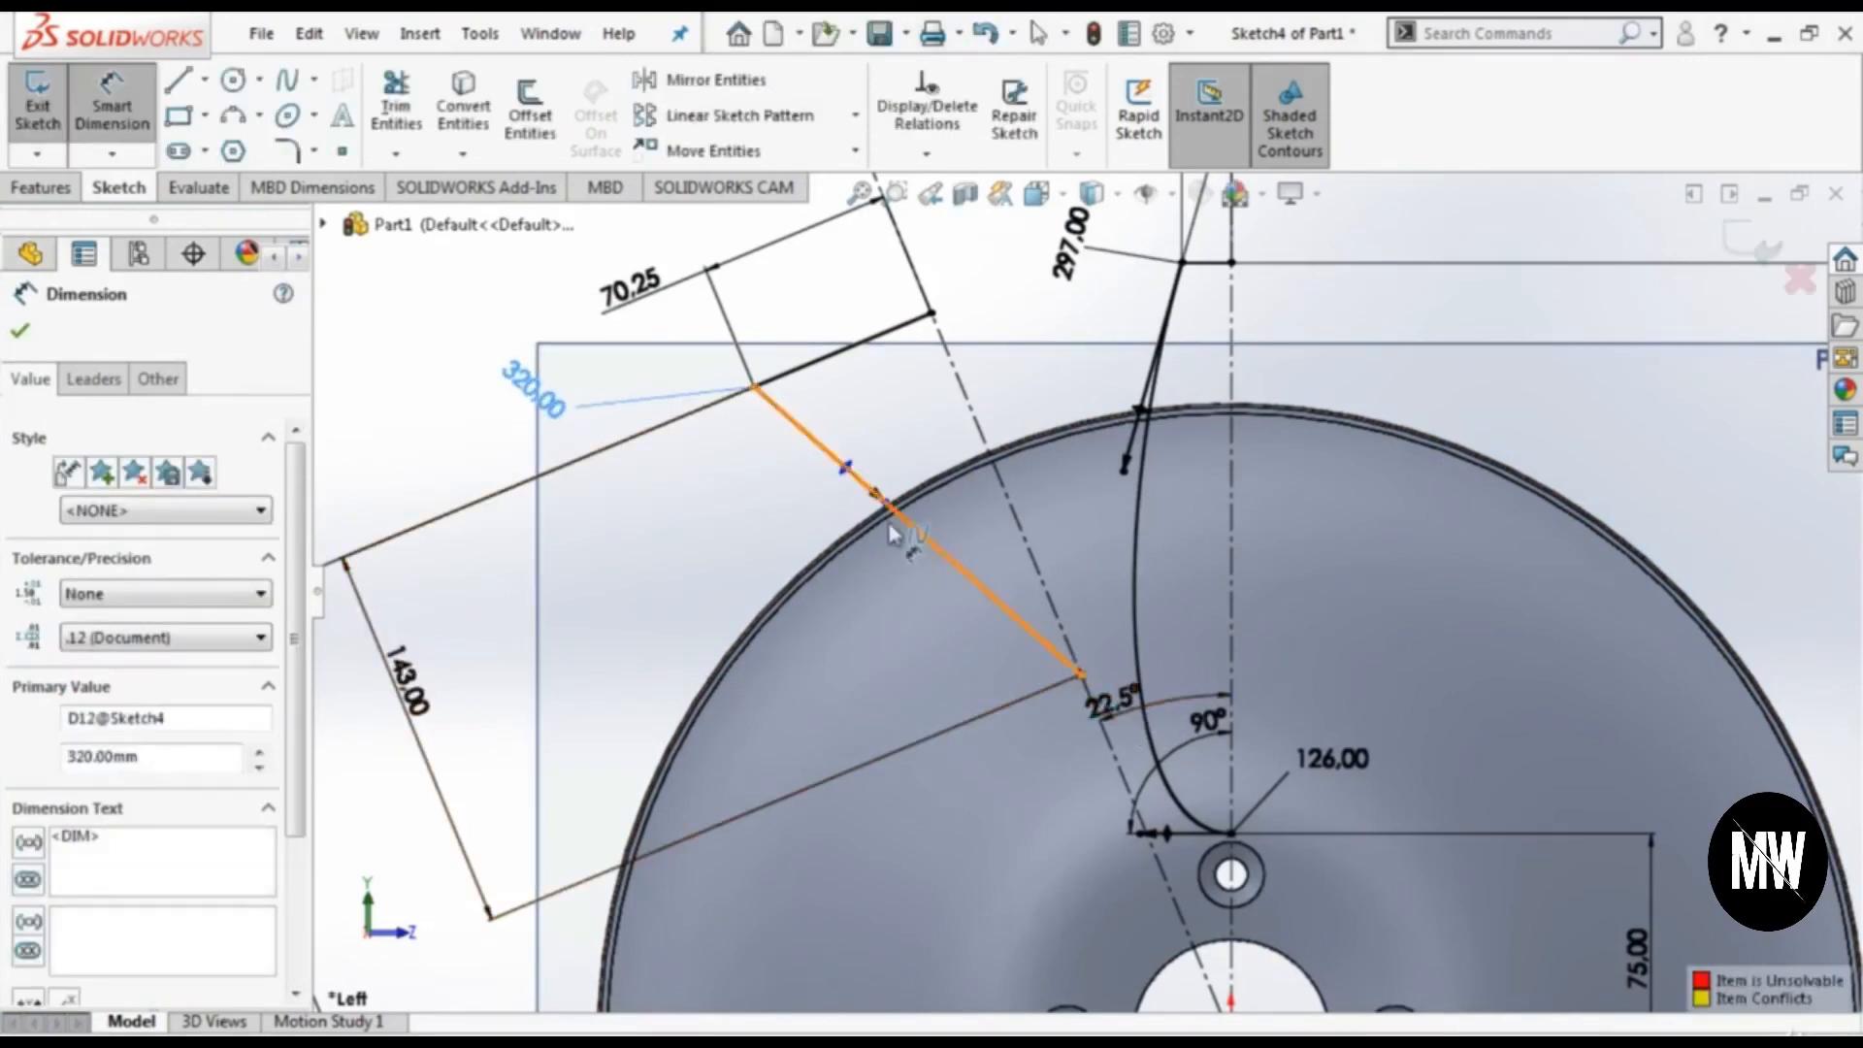
# Step: Dimension the angle between the new spline's upper tangent handle and the inclined centerline, setting it to 22.5°
pyautogui.click(852, 482)
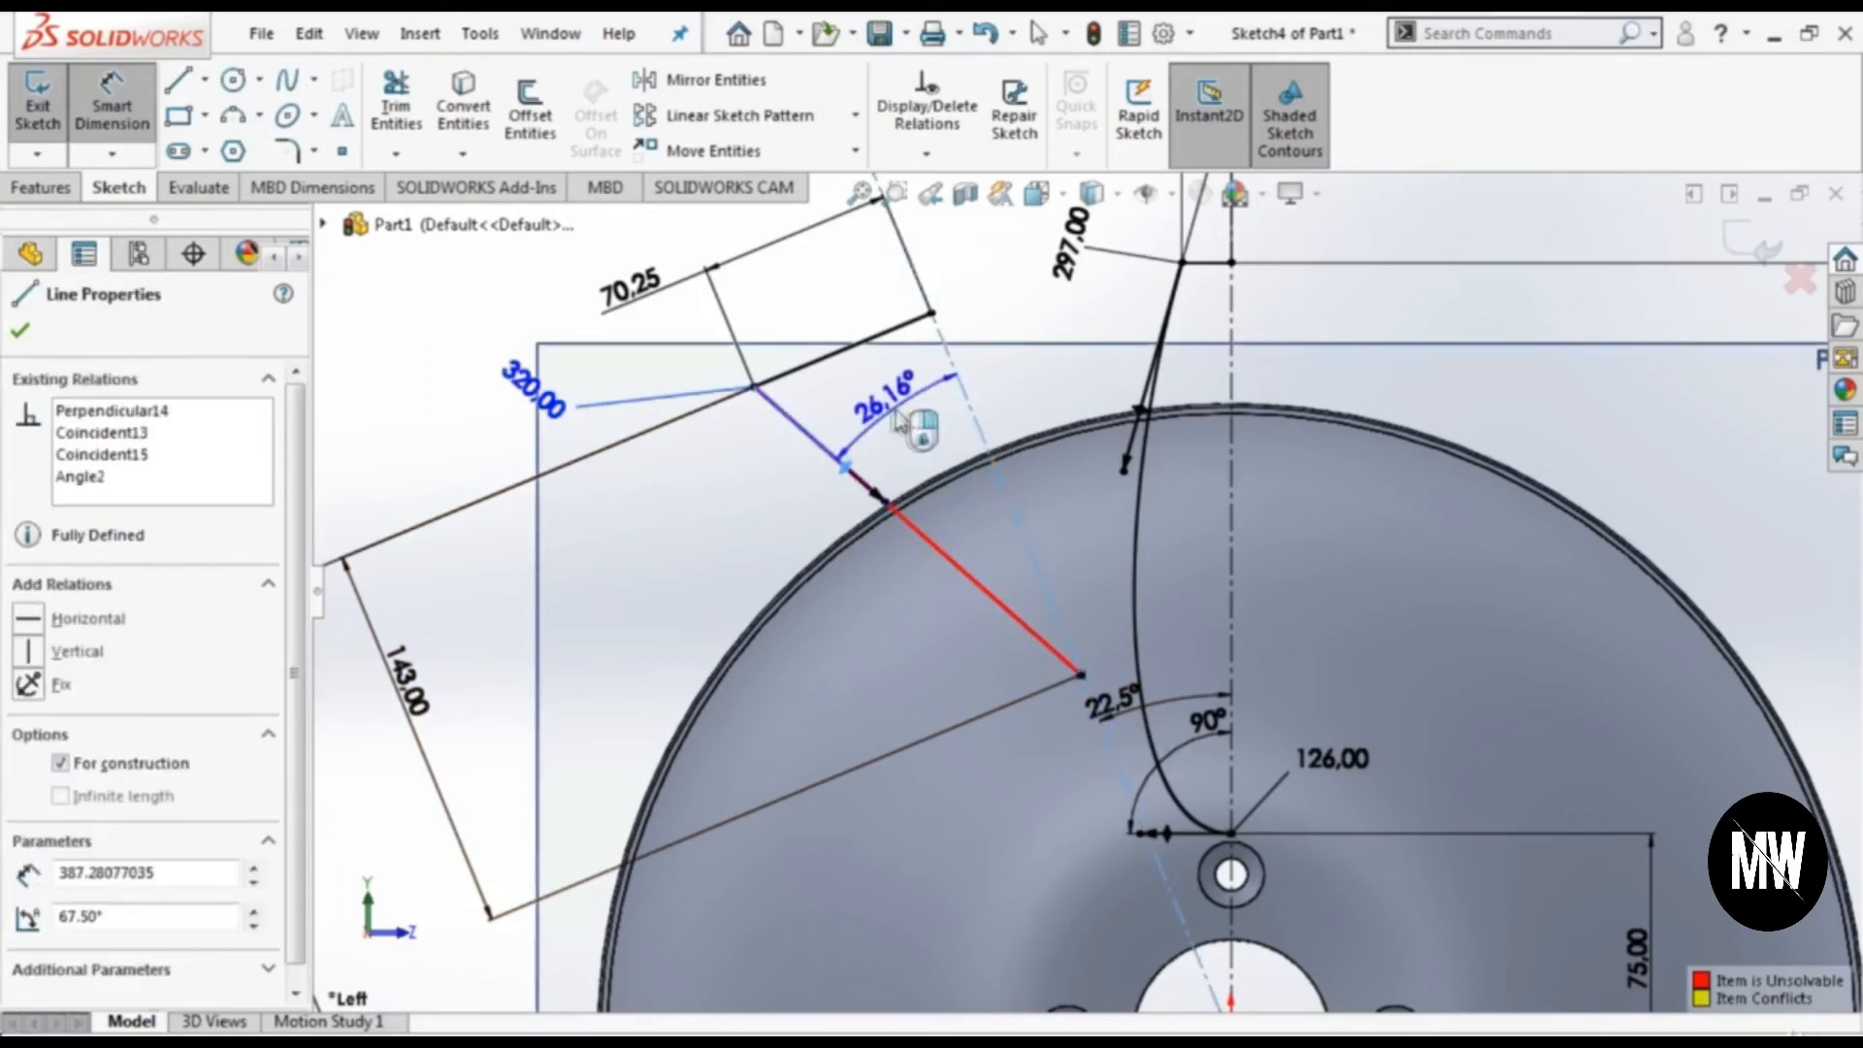
pyautogui.click(922, 417)
pyautogui.write('22.5')
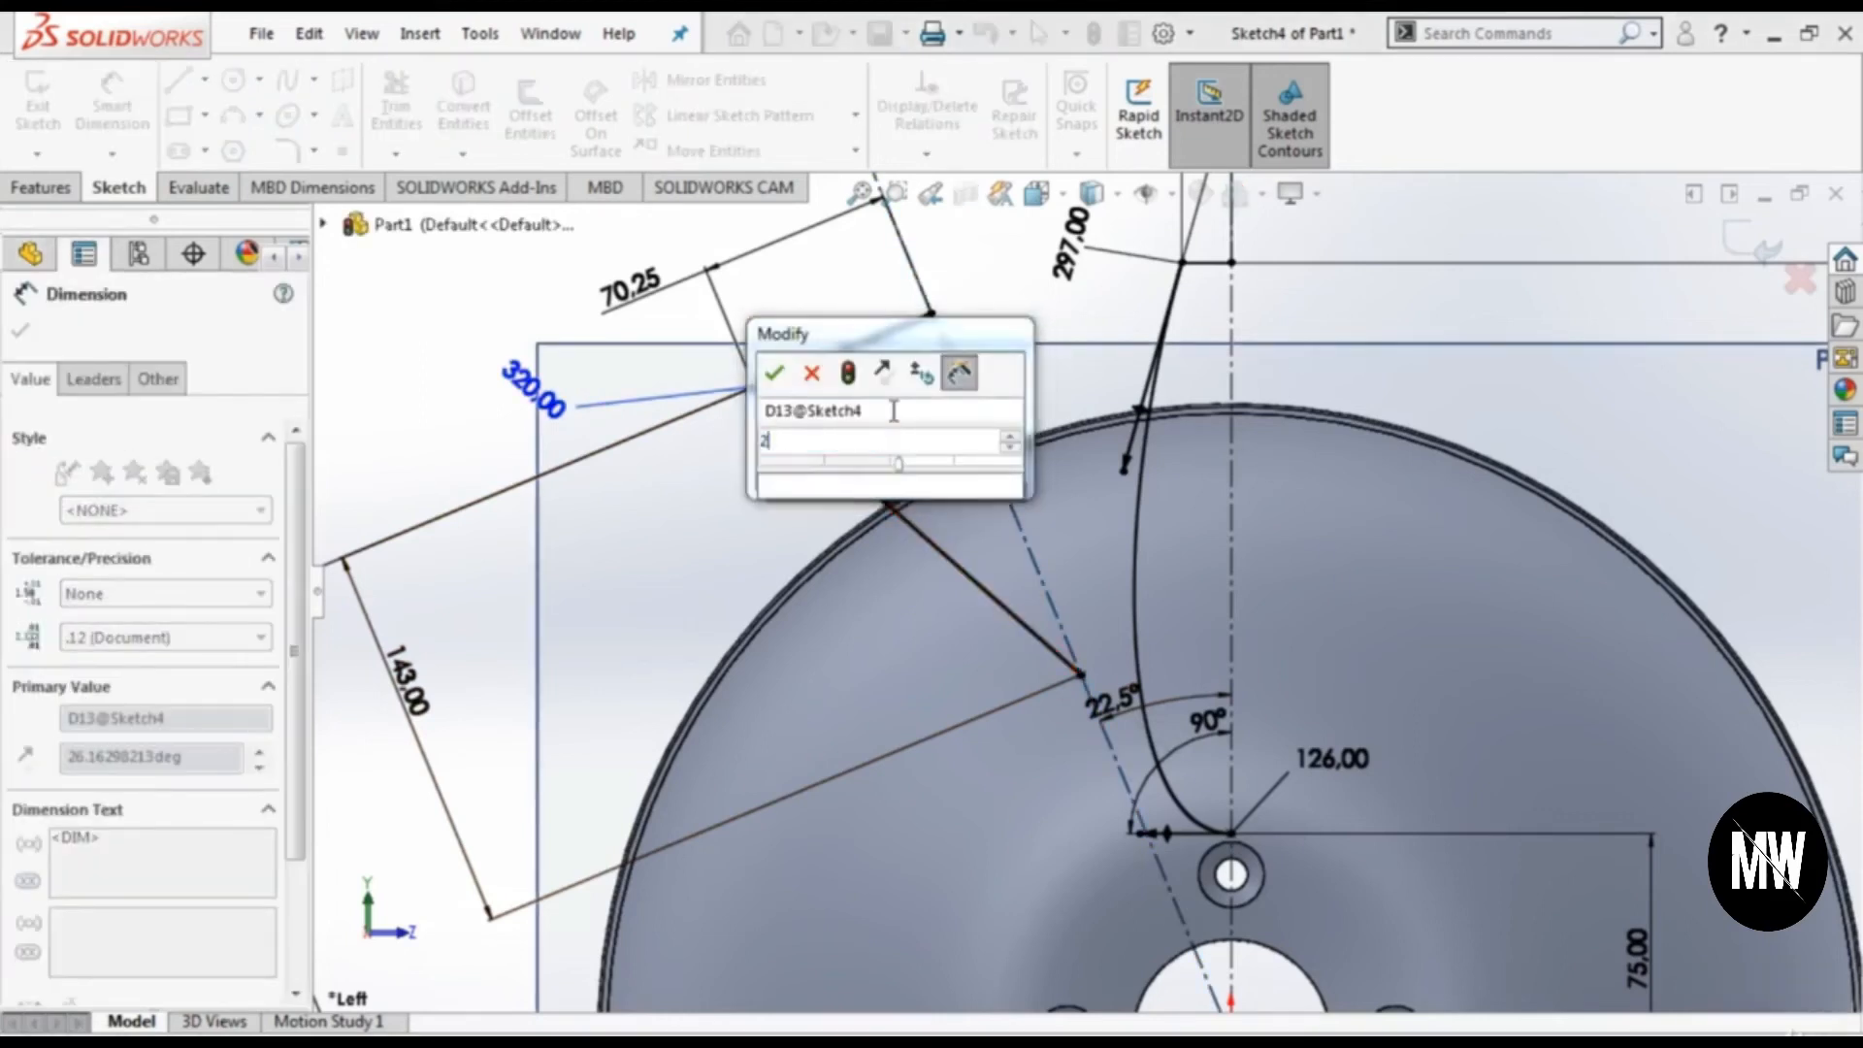
pyautogui.press('Return')
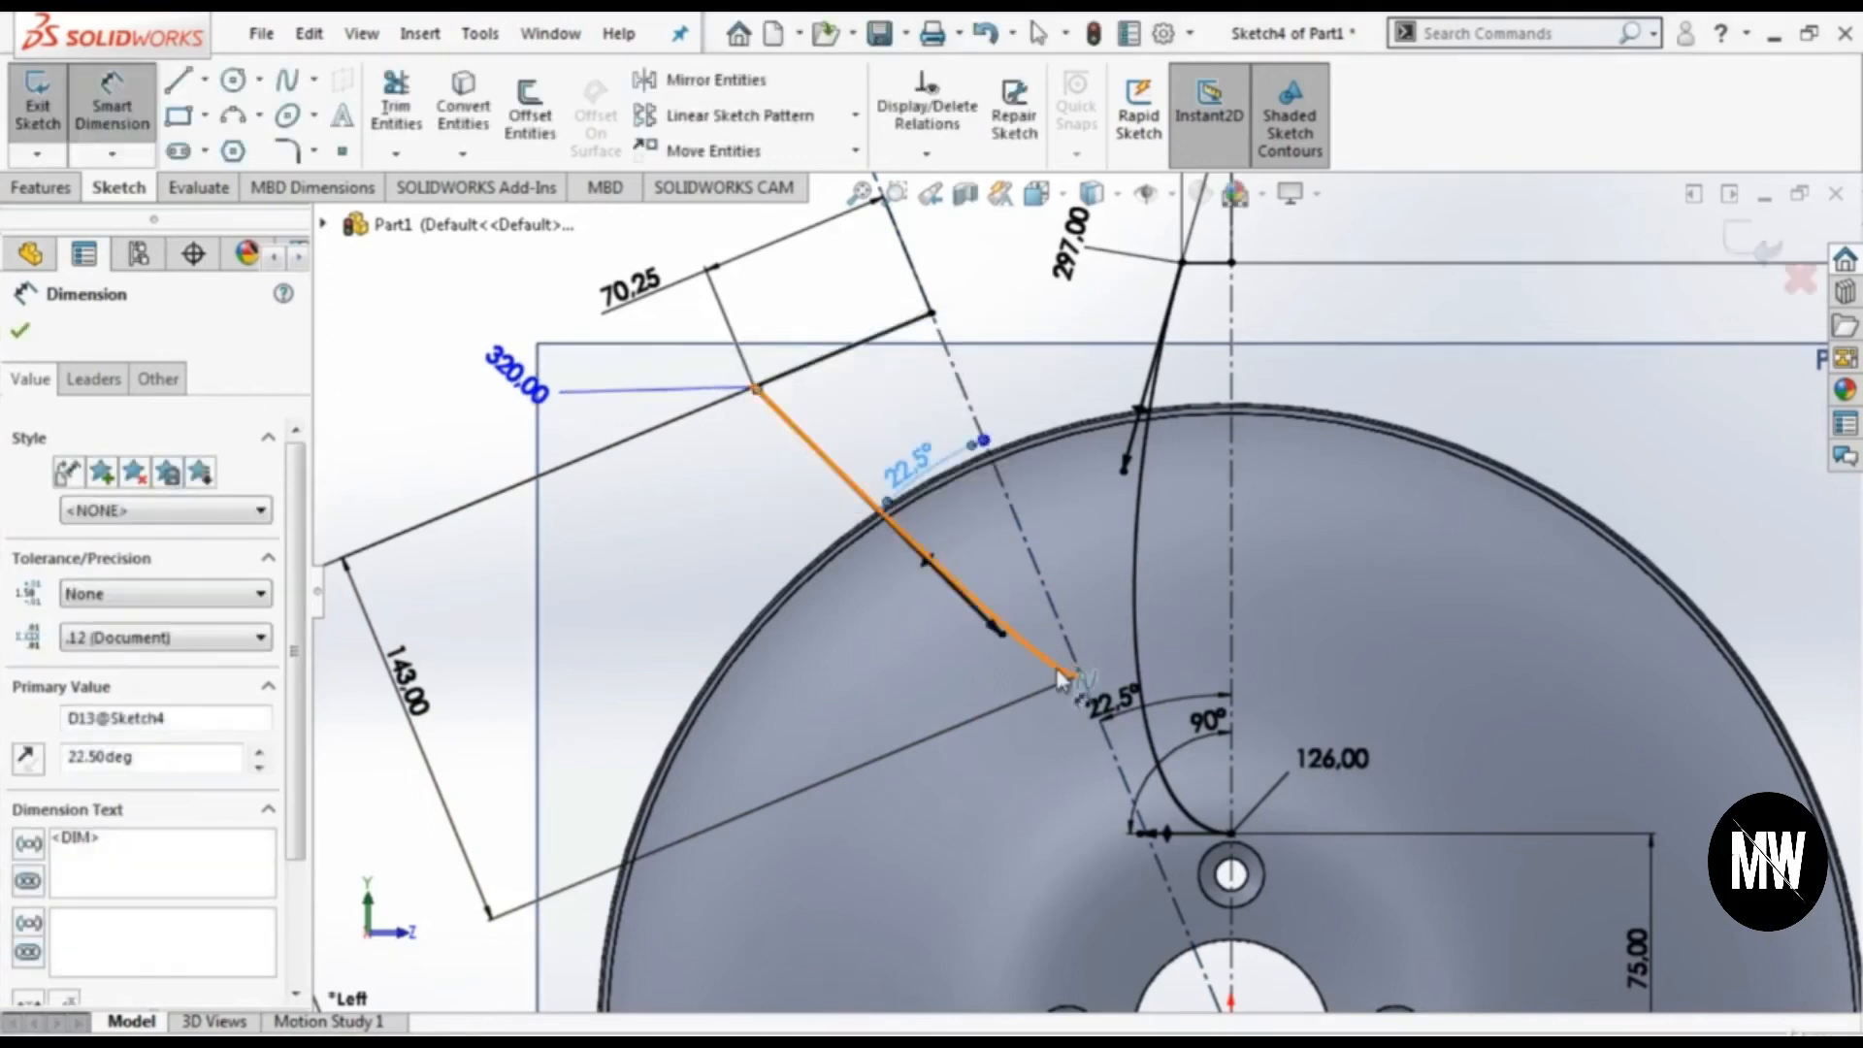
# Step: Dimension the new spline's lower tangent handle at the sketch point and set it to 42 mm
pyautogui.click(1037, 658)
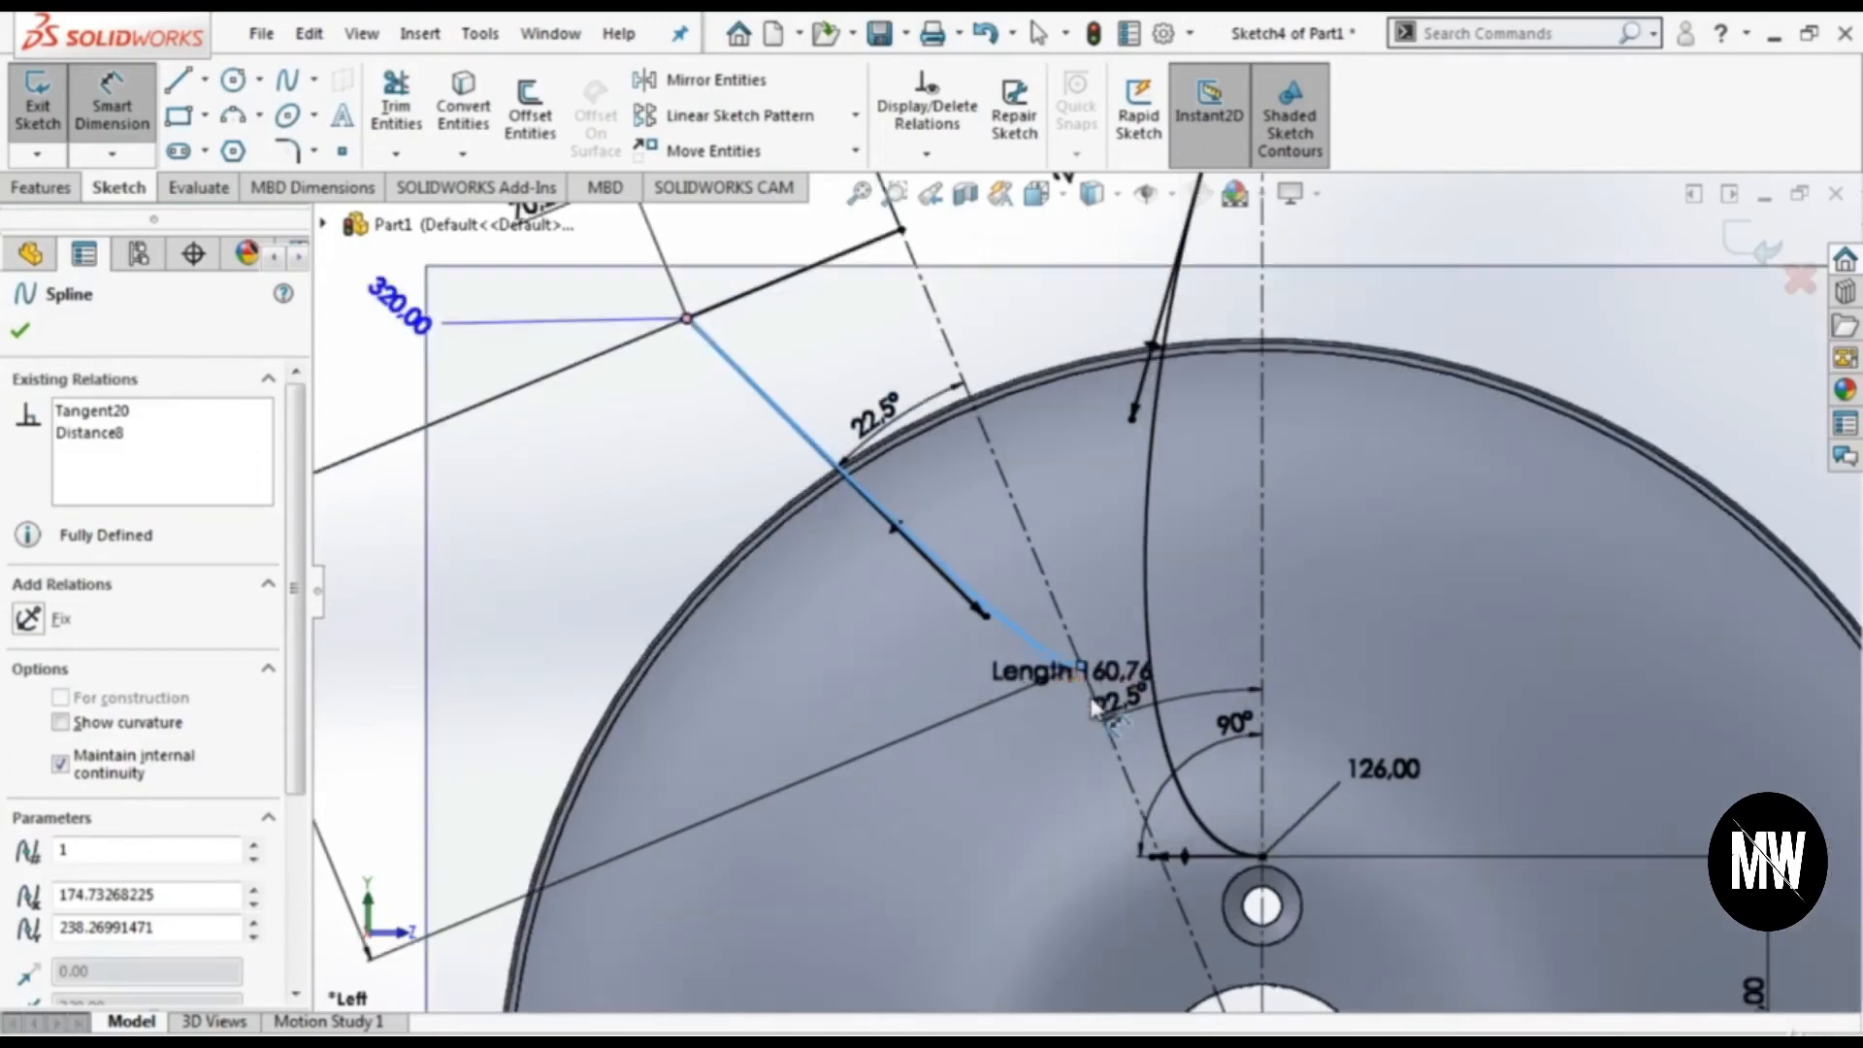
pyautogui.scroll(-3, 1097, 684)
pyautogui.scroll(-3, 1105, 673)
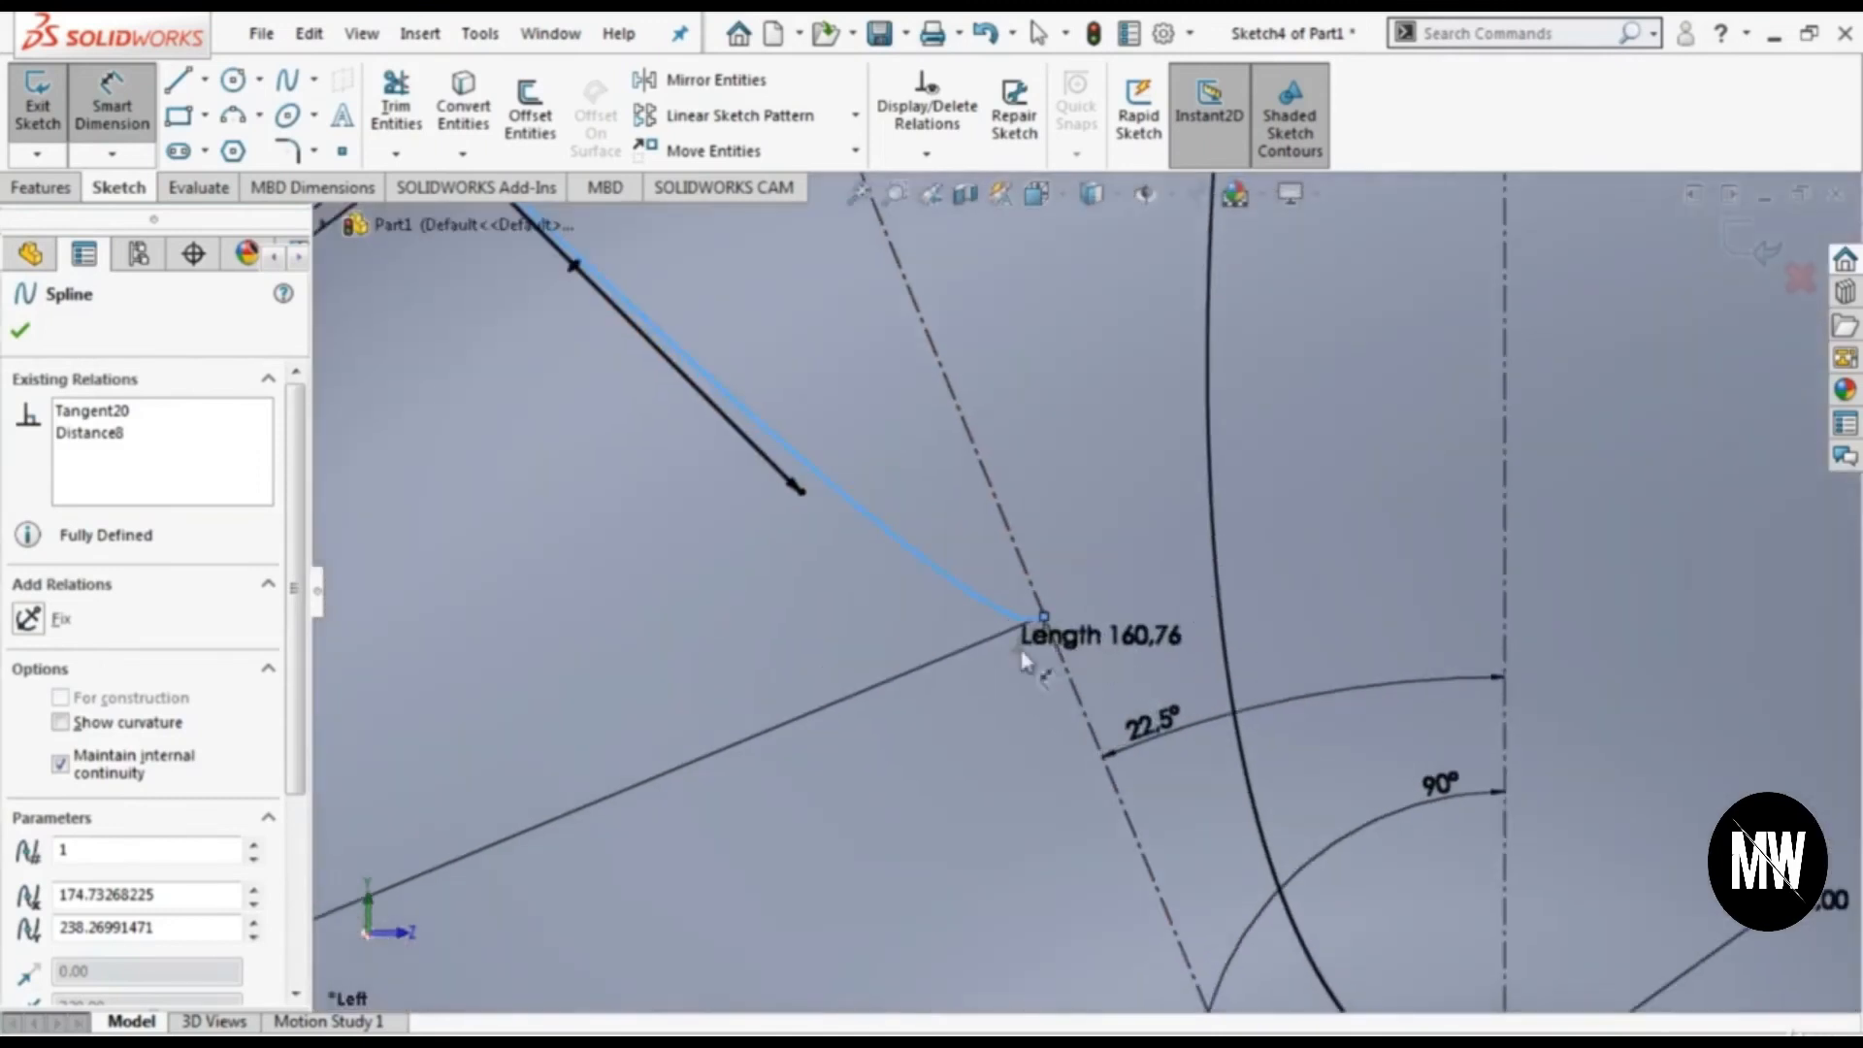
pyautogui.click(1024, 649)
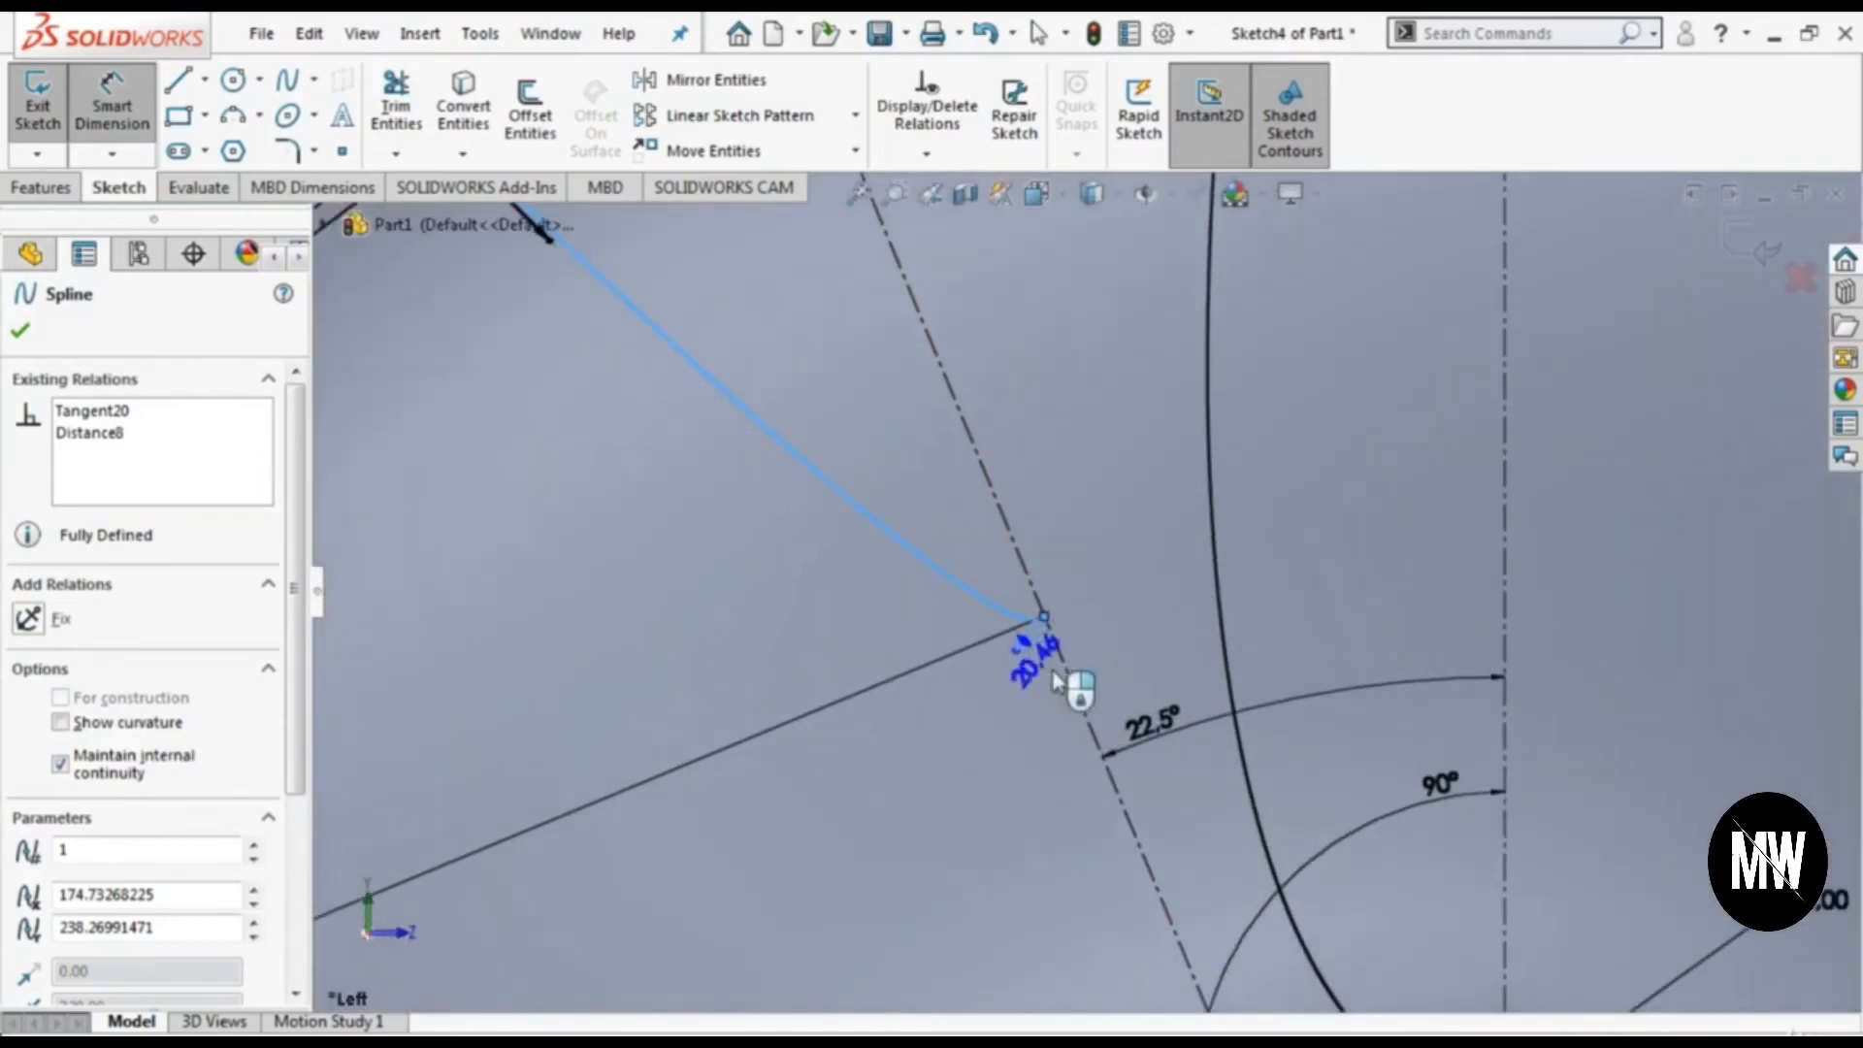
pyautogui.doubleClick(1153, 637)
pyautogui.write('42')
pyautogui.press('Return')
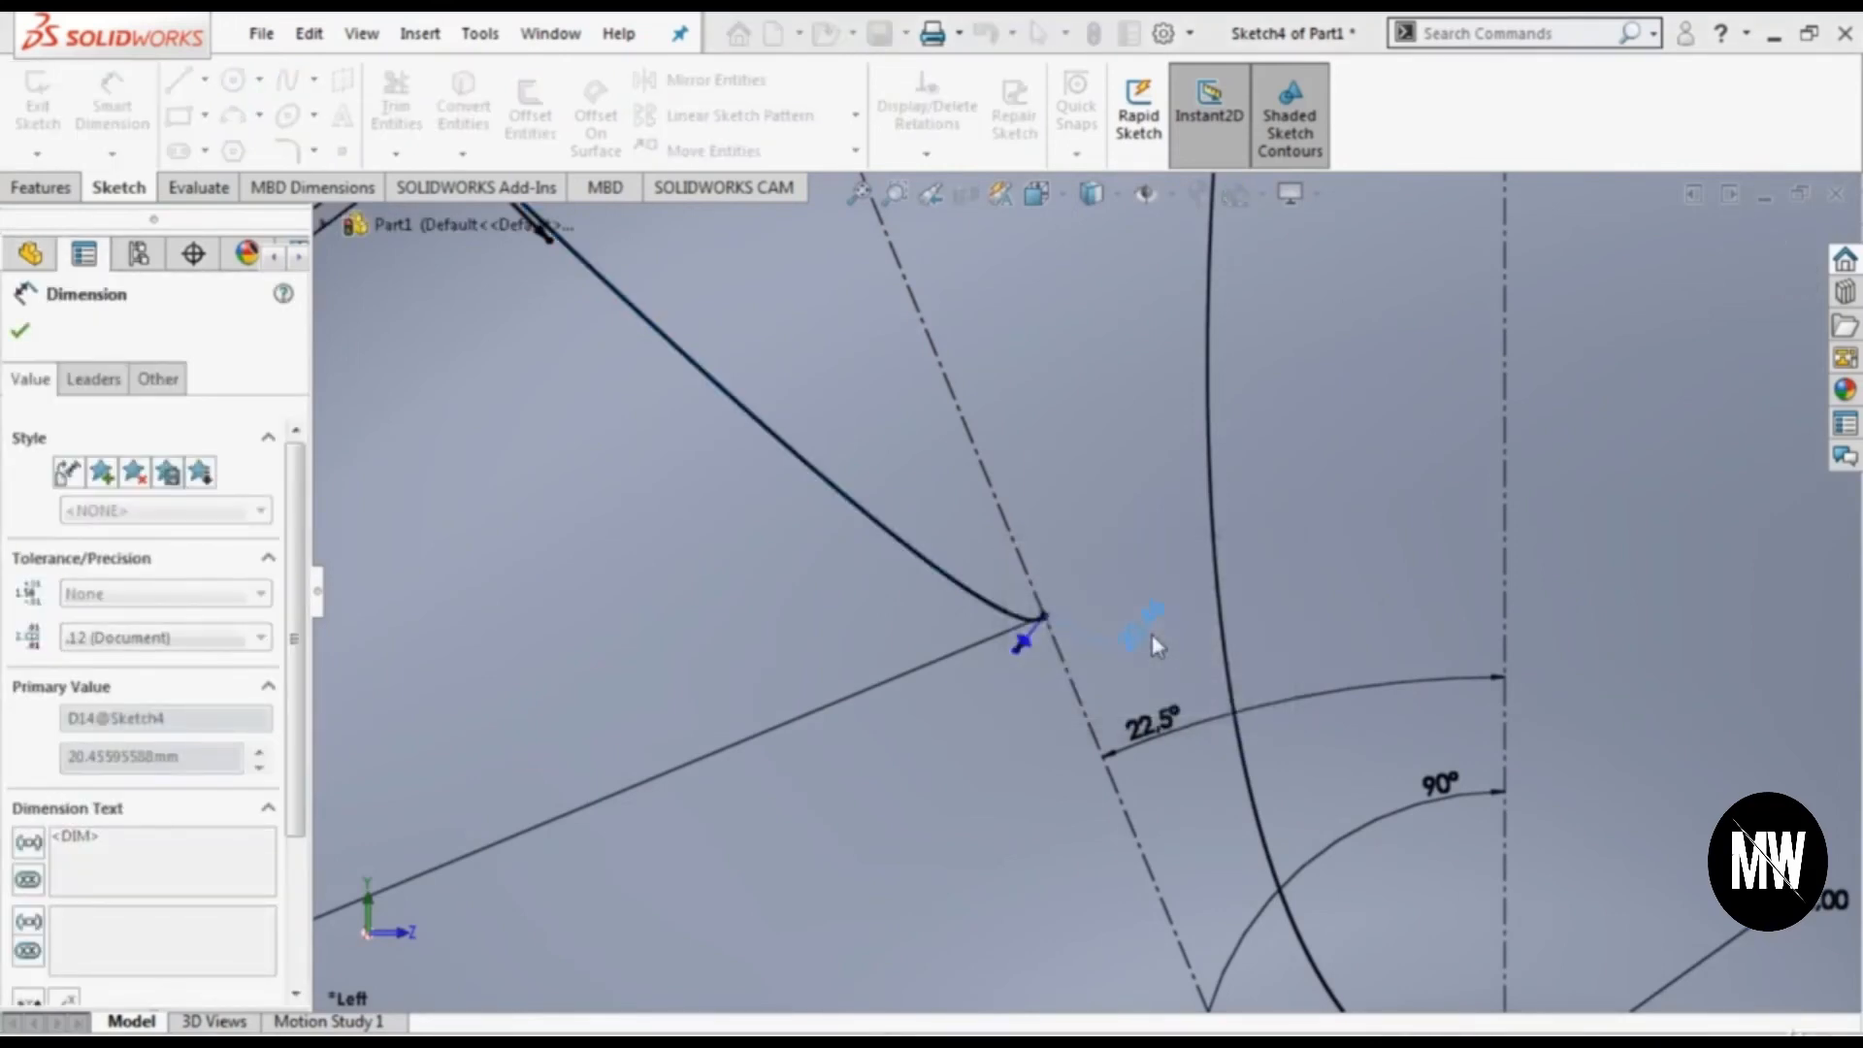
# Step: Dimension the angle between the new spline's lower tangent handle and the inclined centerline, setting it to 90°
pyautogui.click(1023, 664)
pyautogui.click(1068, 676)
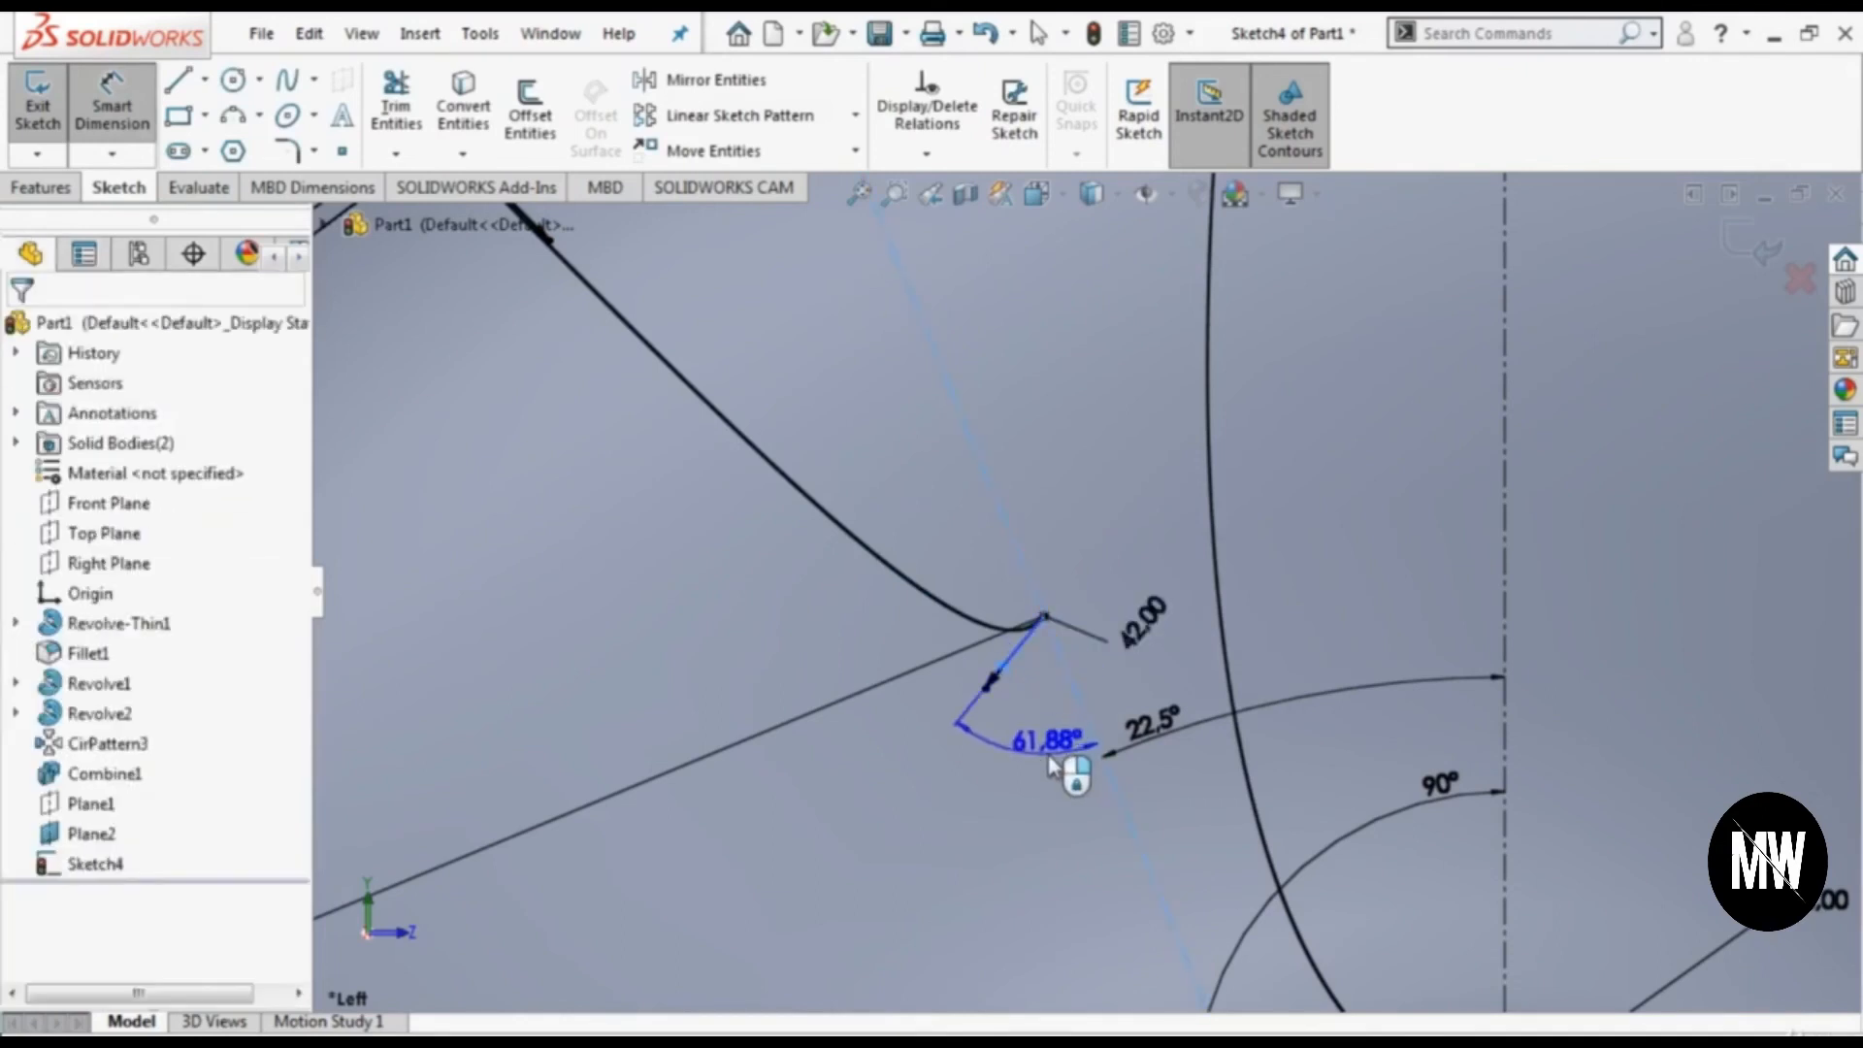
pyautogui.click(1071, 766)
pyautogui.write('90')
pyautogui.press('Return')
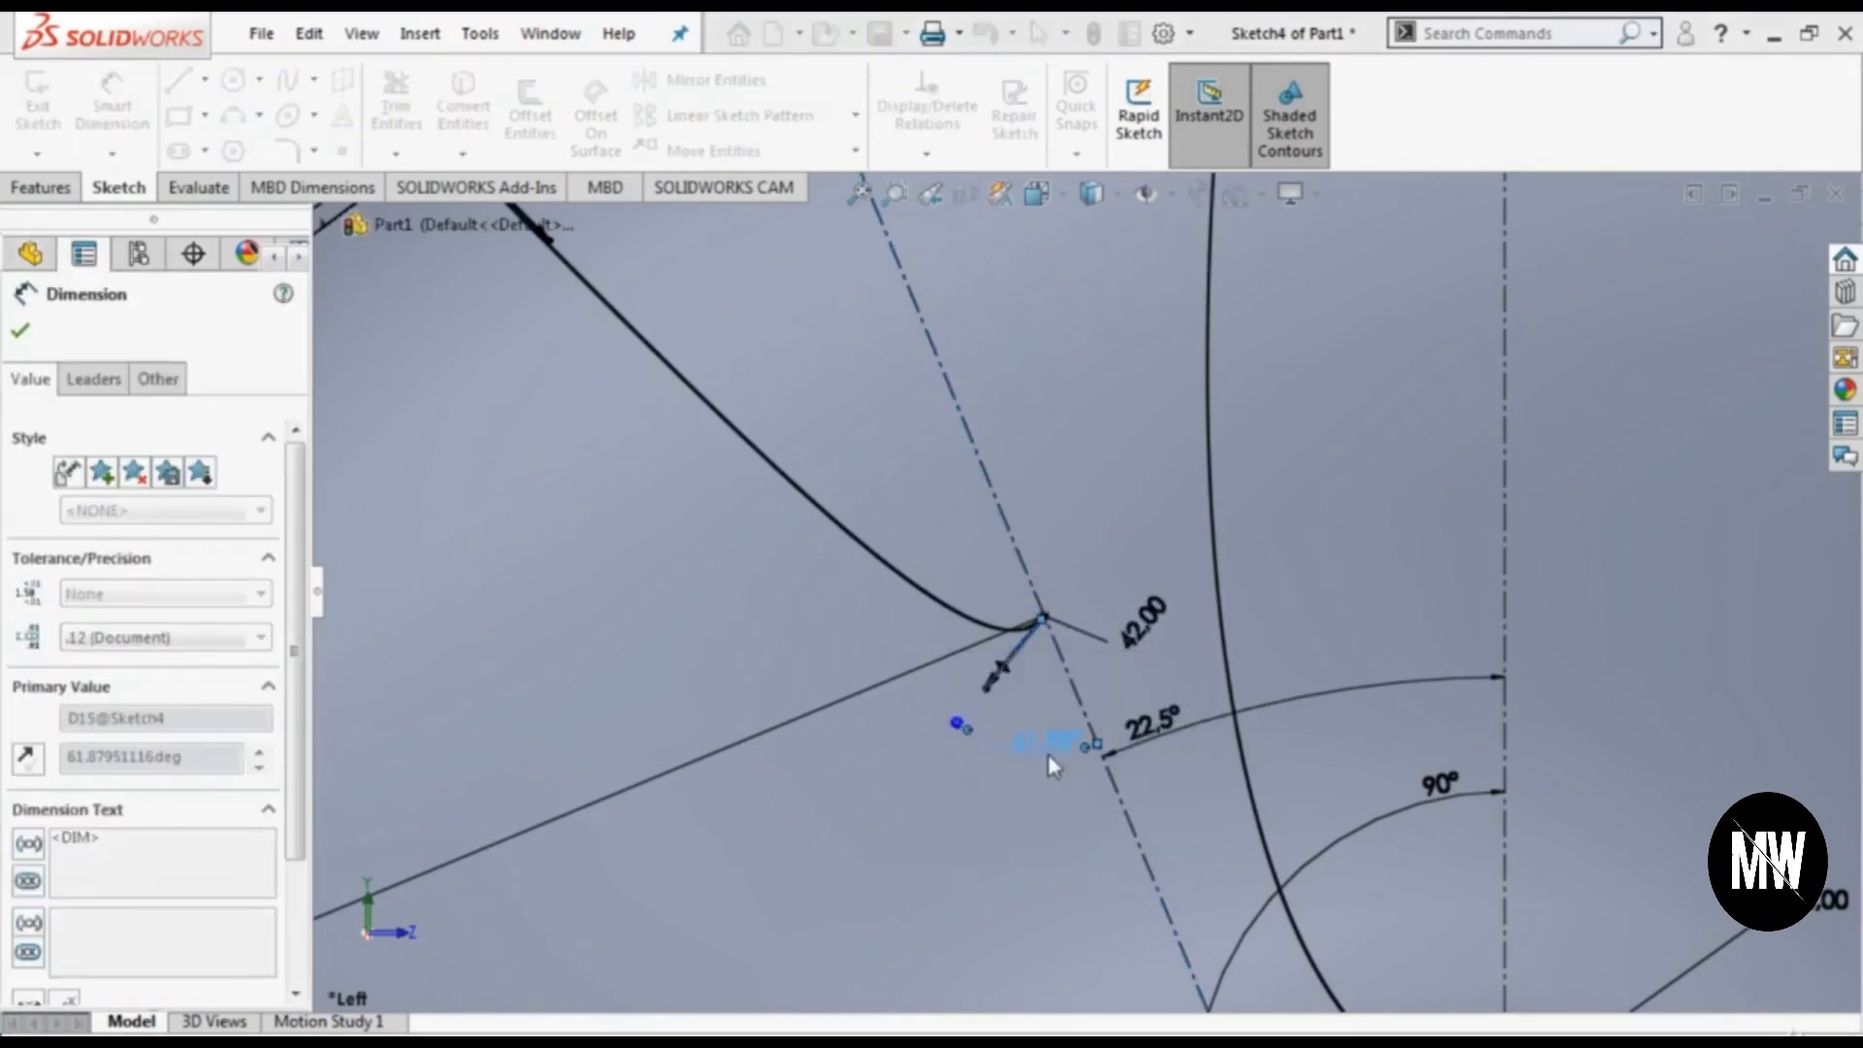
pyautogui.scroll(5, 987, 495)
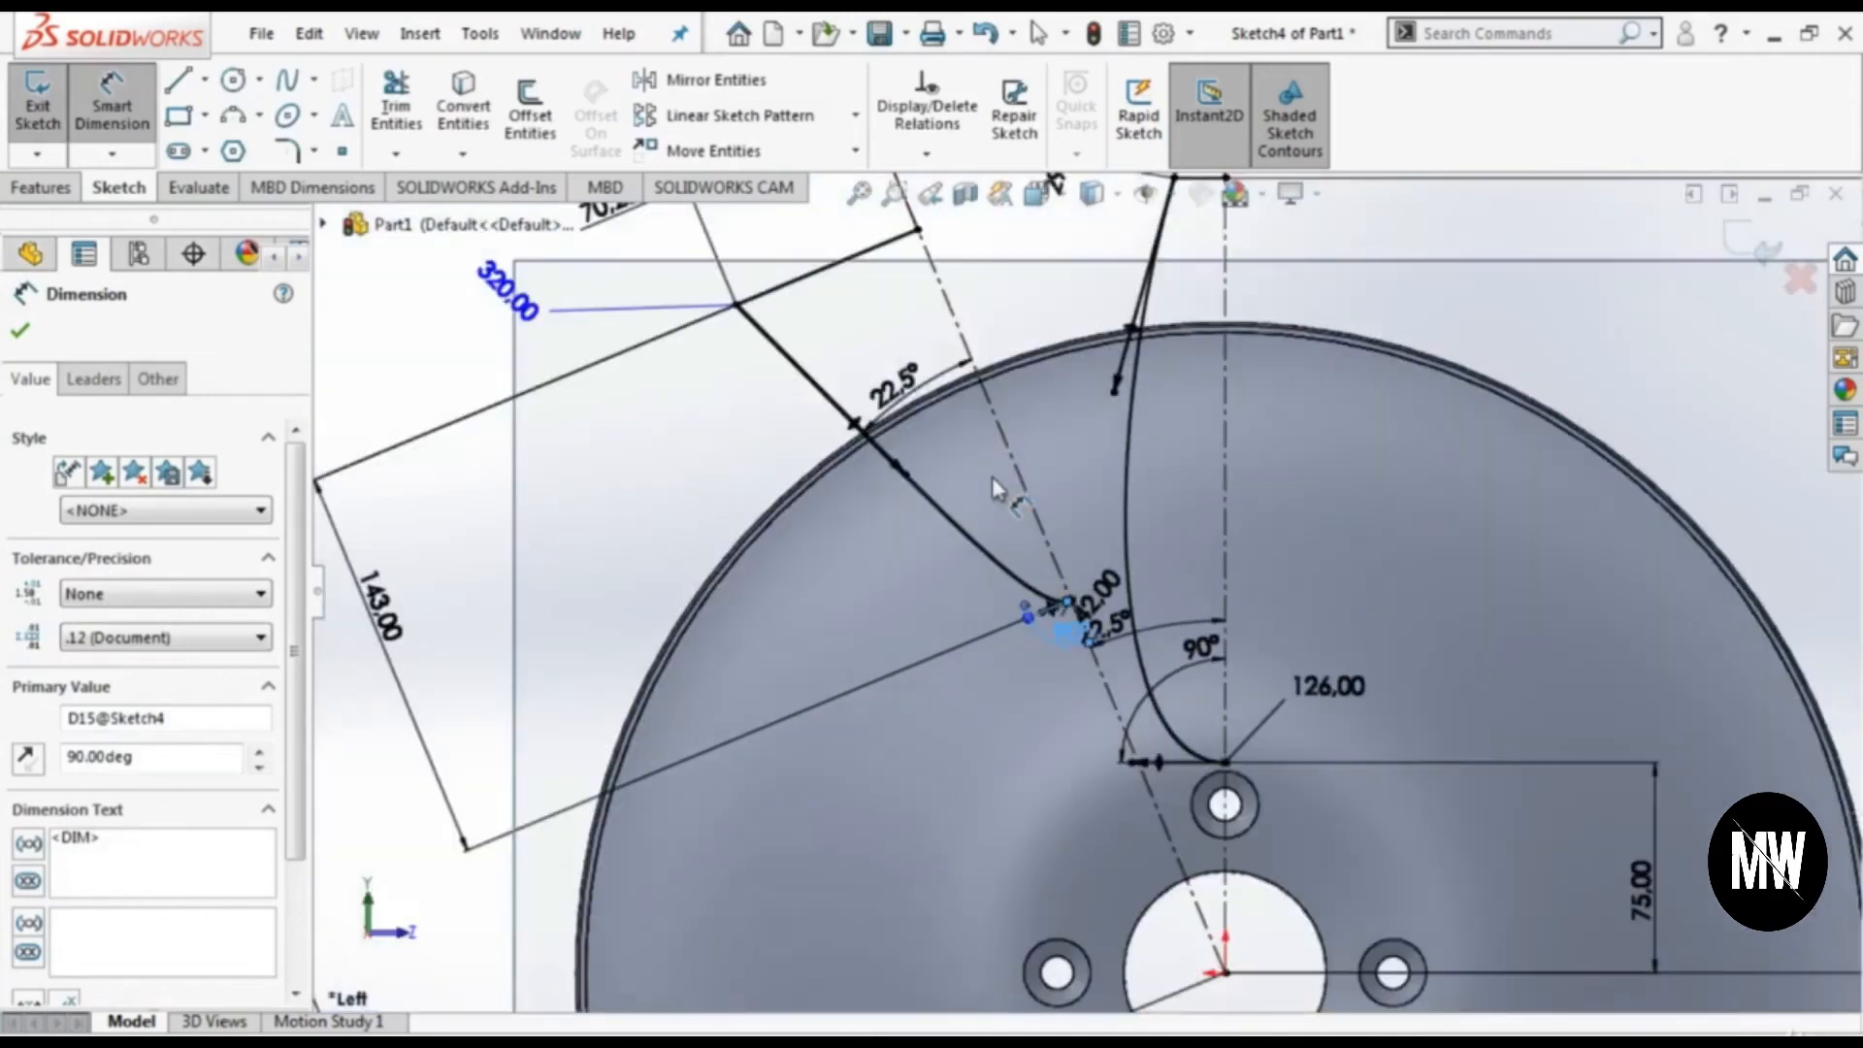
pyautogui.click(116, 119)
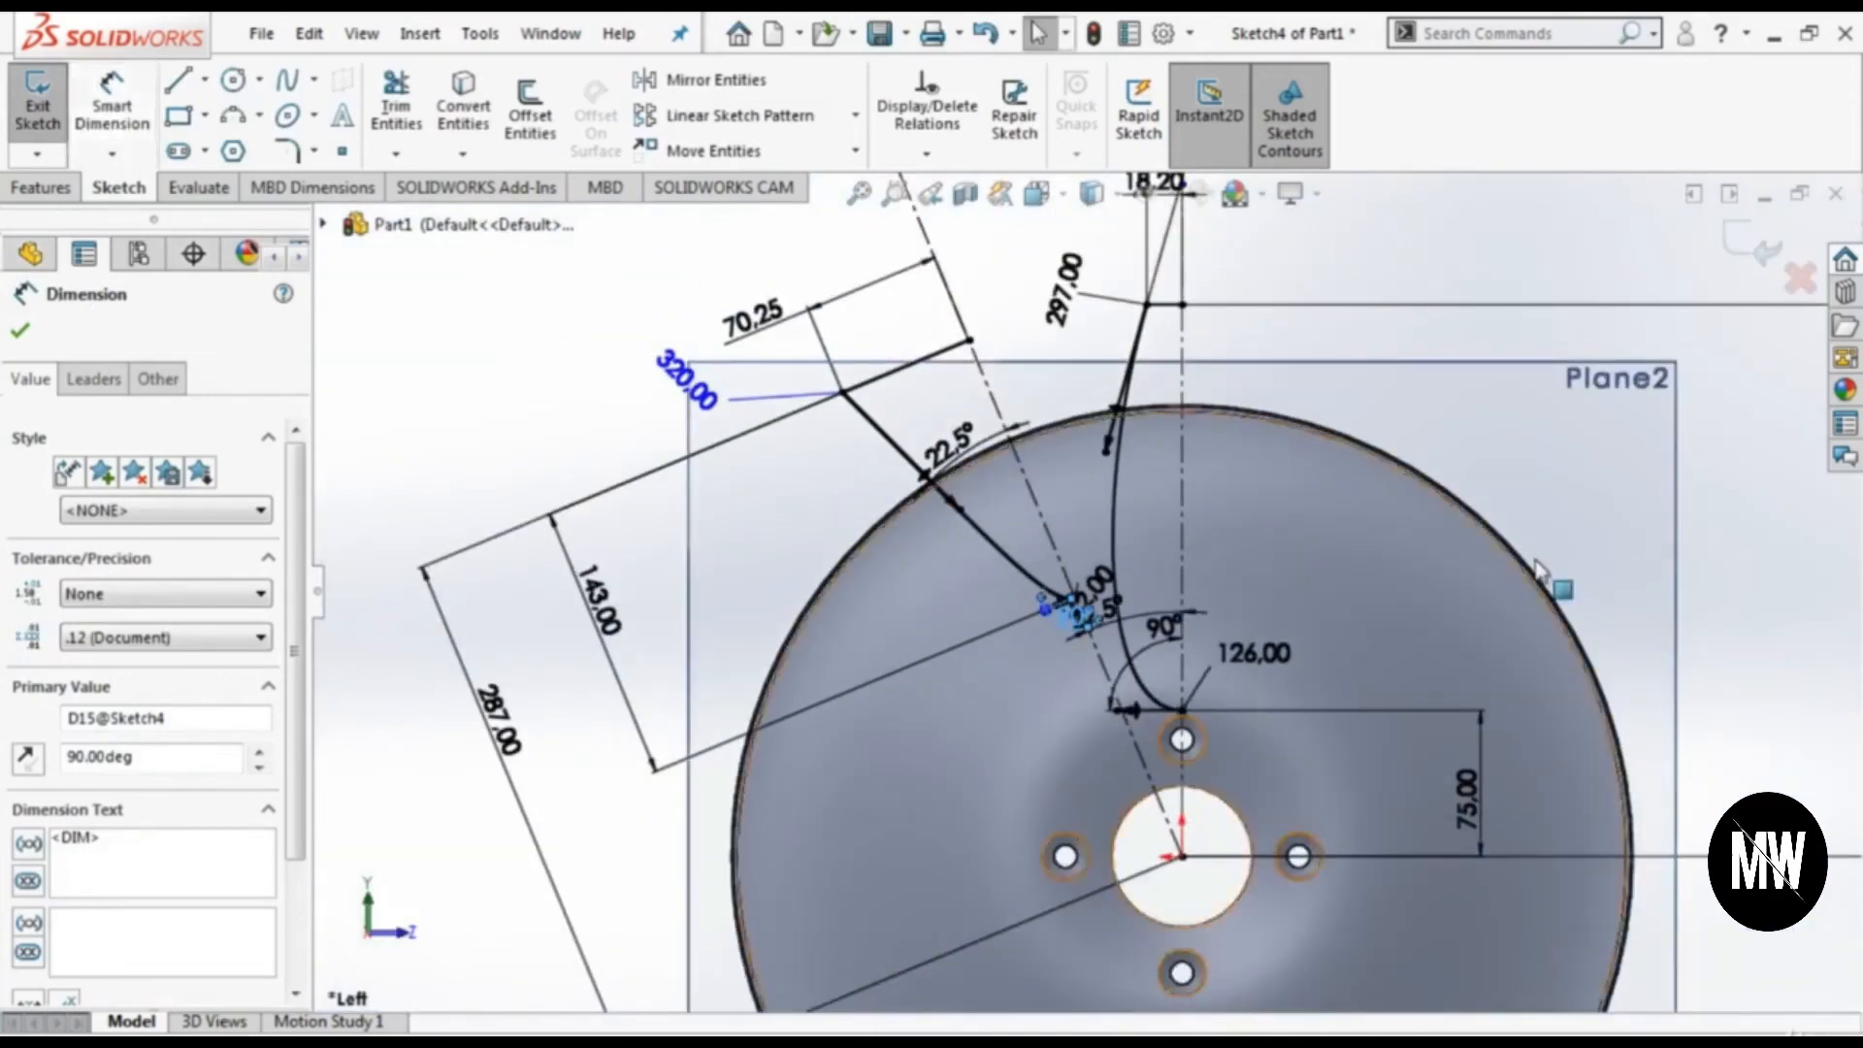
# Step: Mirror the 70.25 mm line and the new spline about the inclined centerline, keeping the originals
pyautogui.scroll(2, 1539, 565)
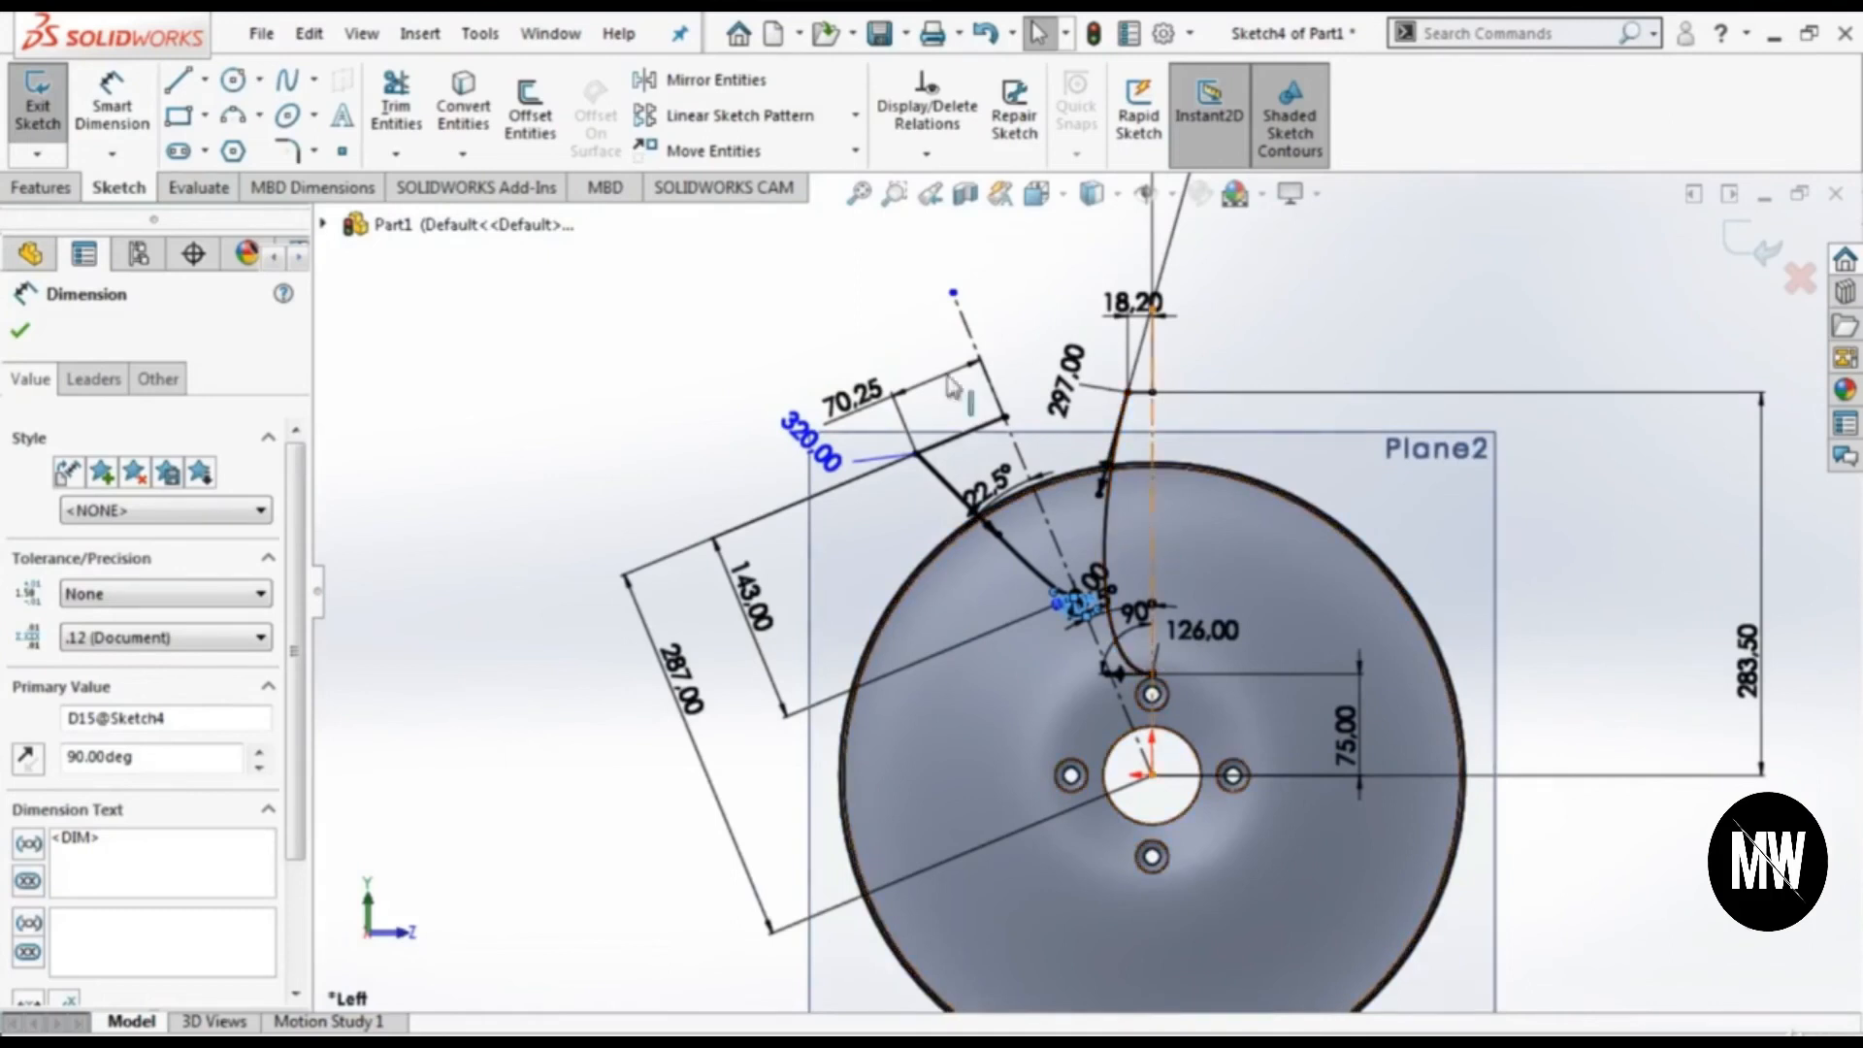
pyautogui.click(730, 80)
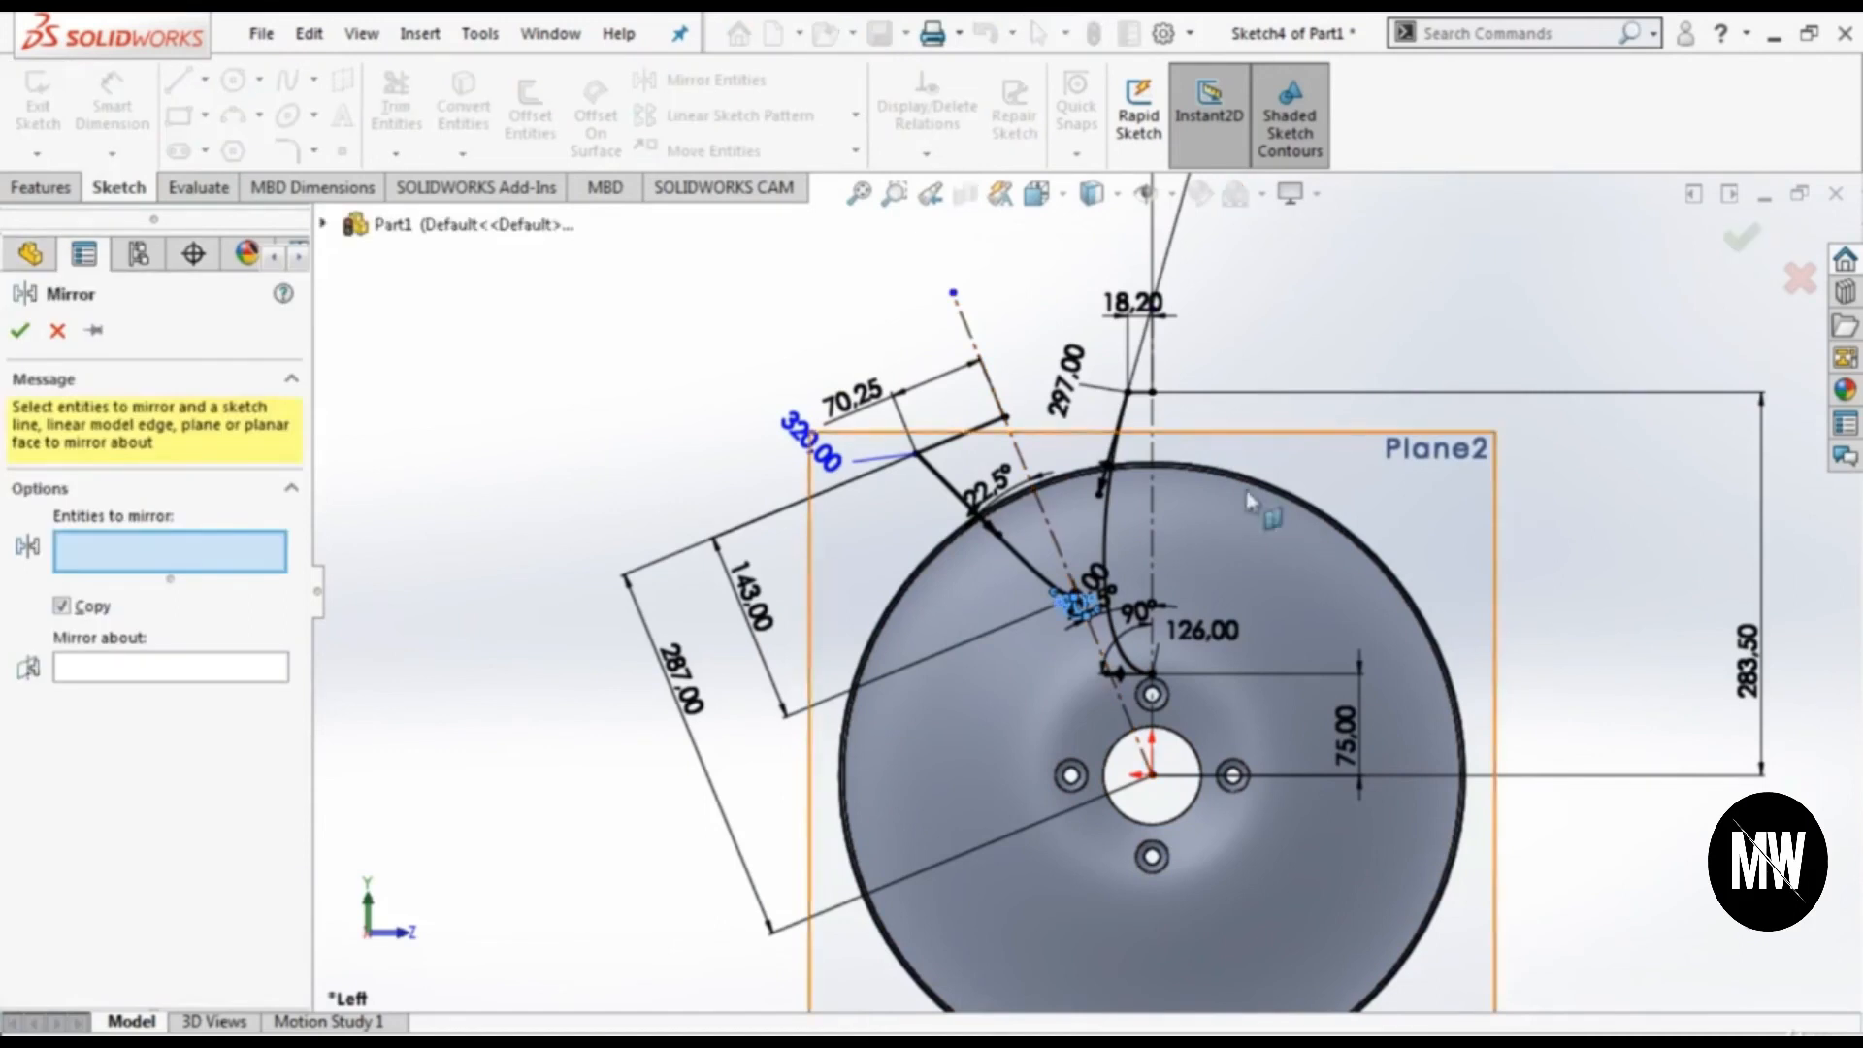
pyautogui.click(946, 444)
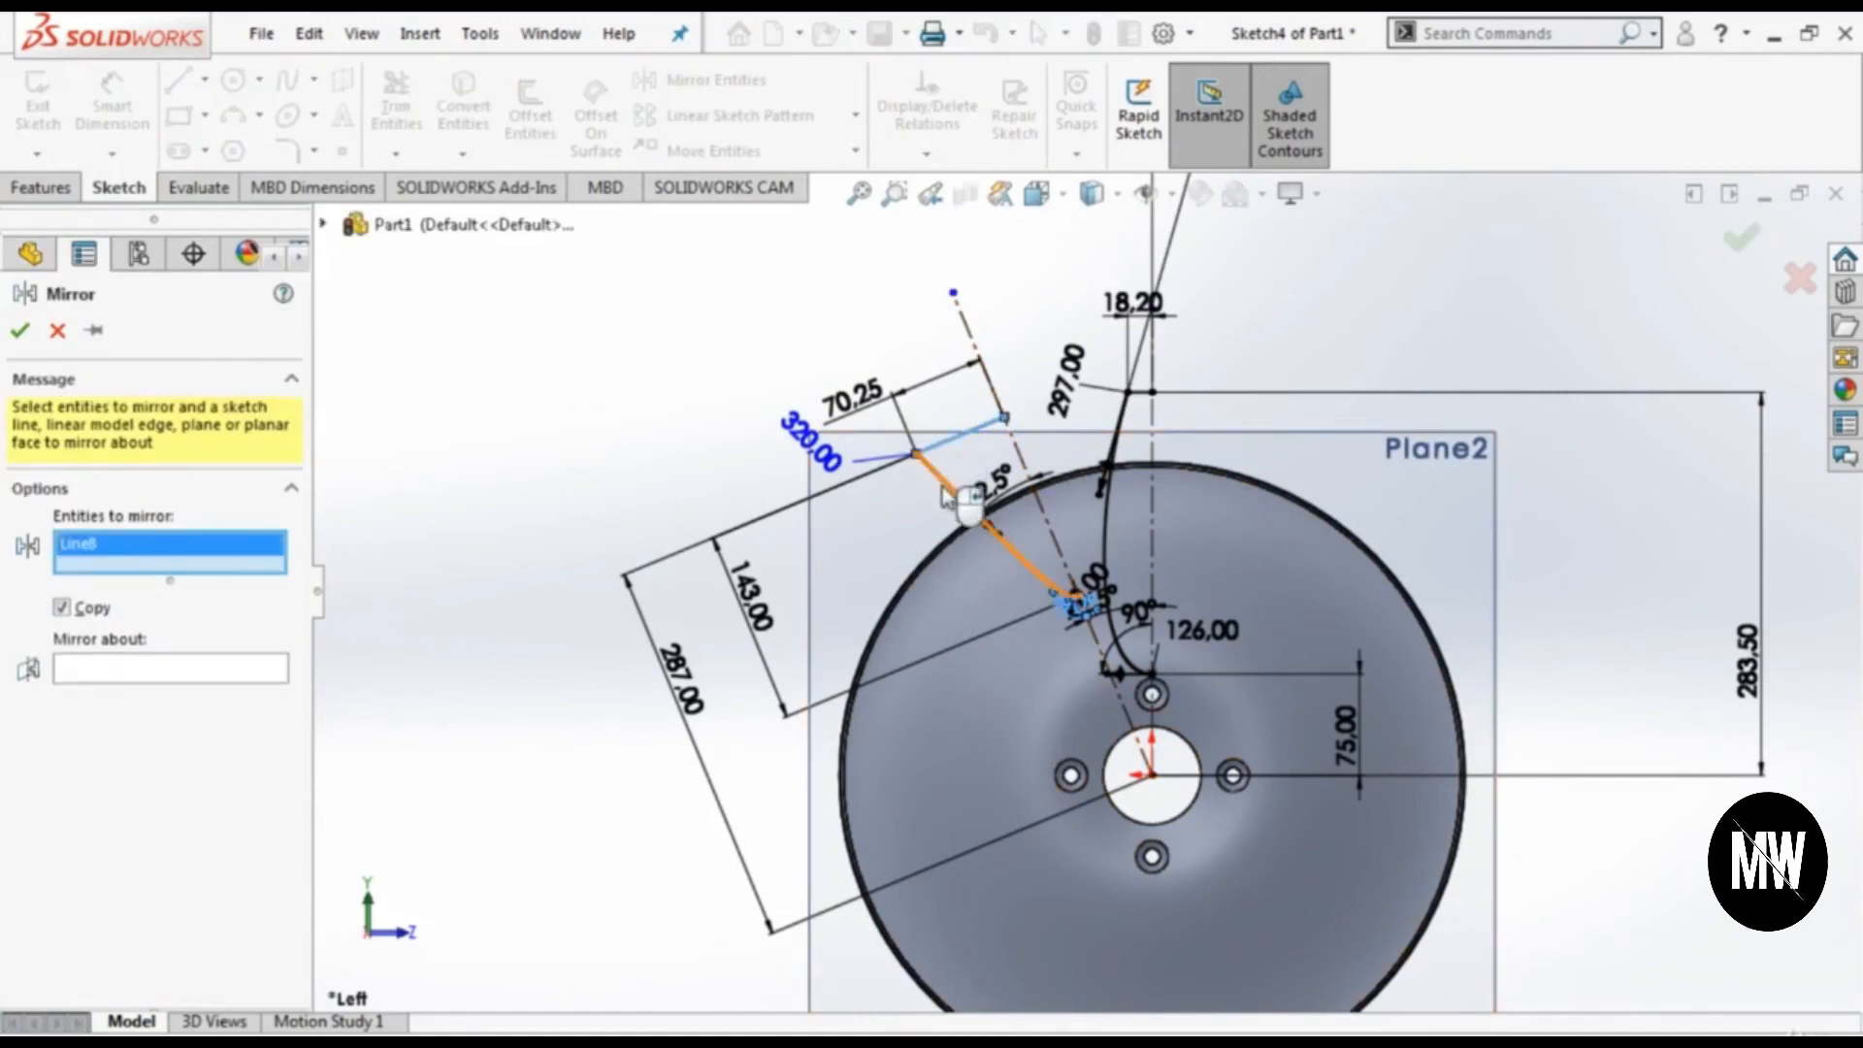
pyautogui.click(946, 496)
pyautogui.click(170, 690)
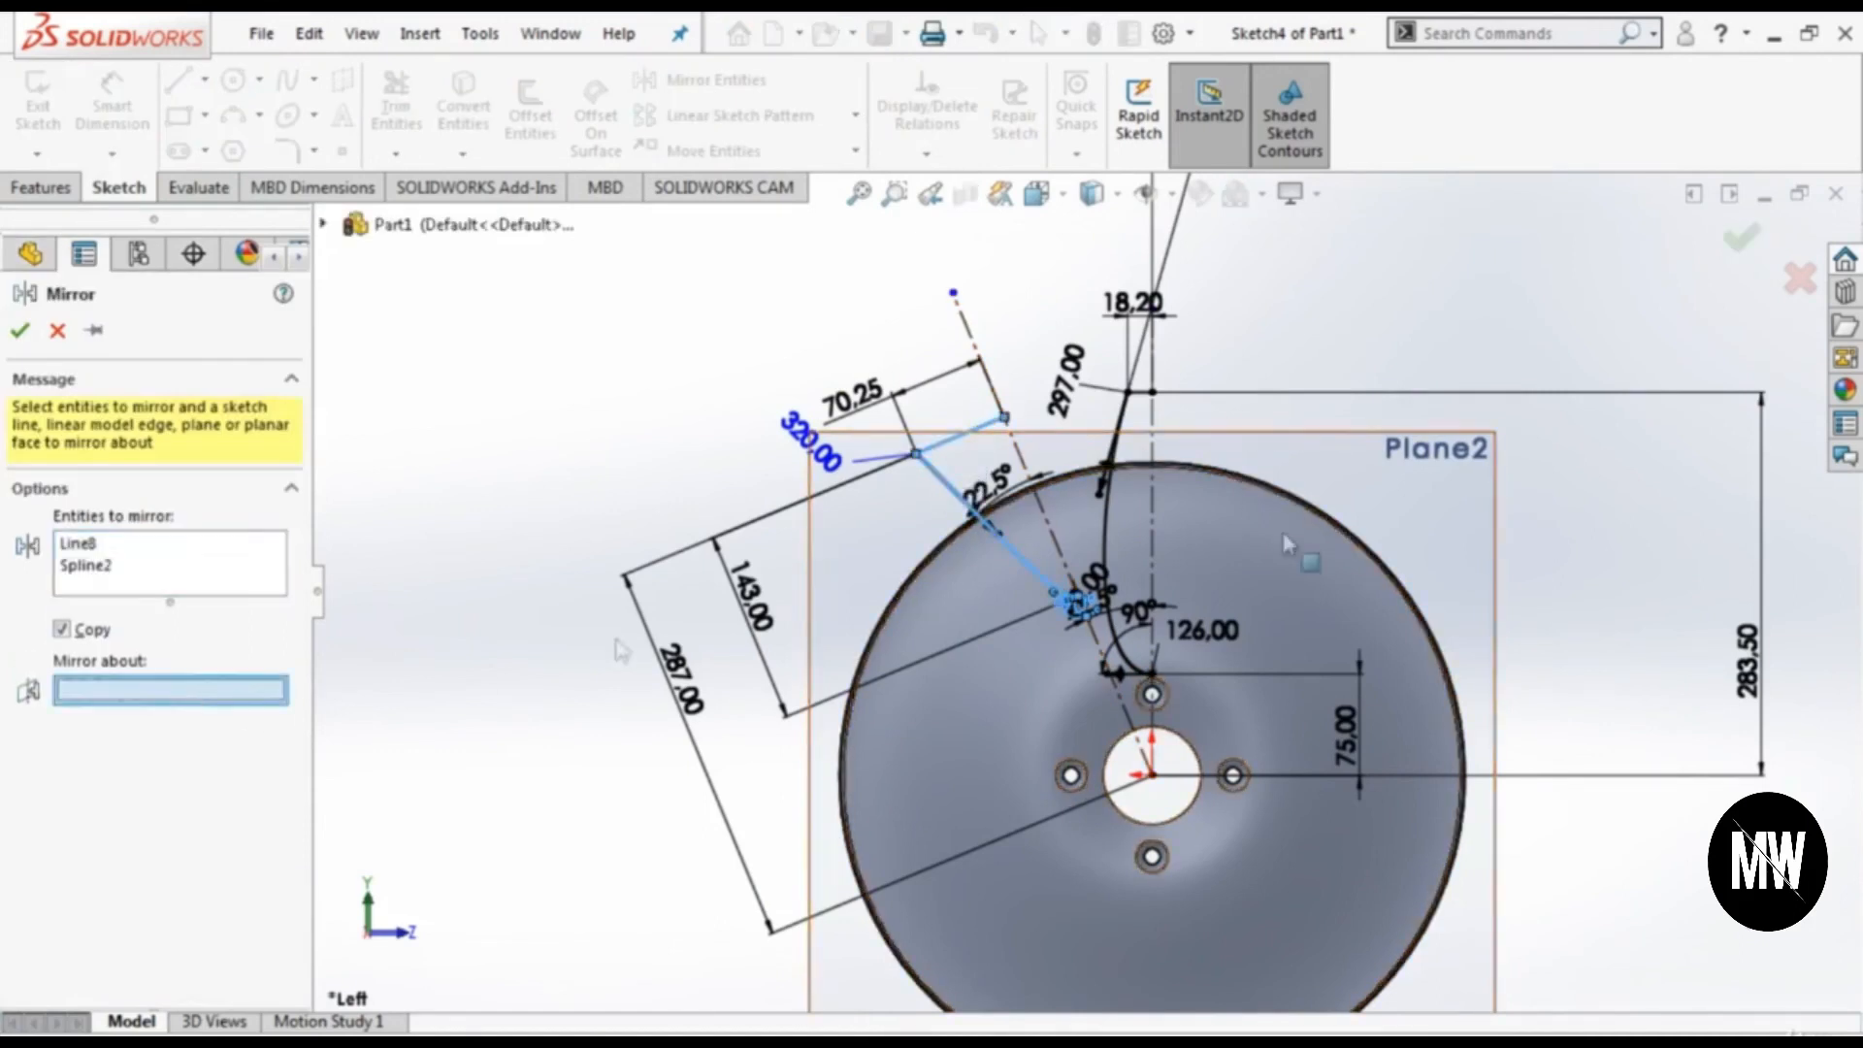
pyautogui.click(1055, 532)
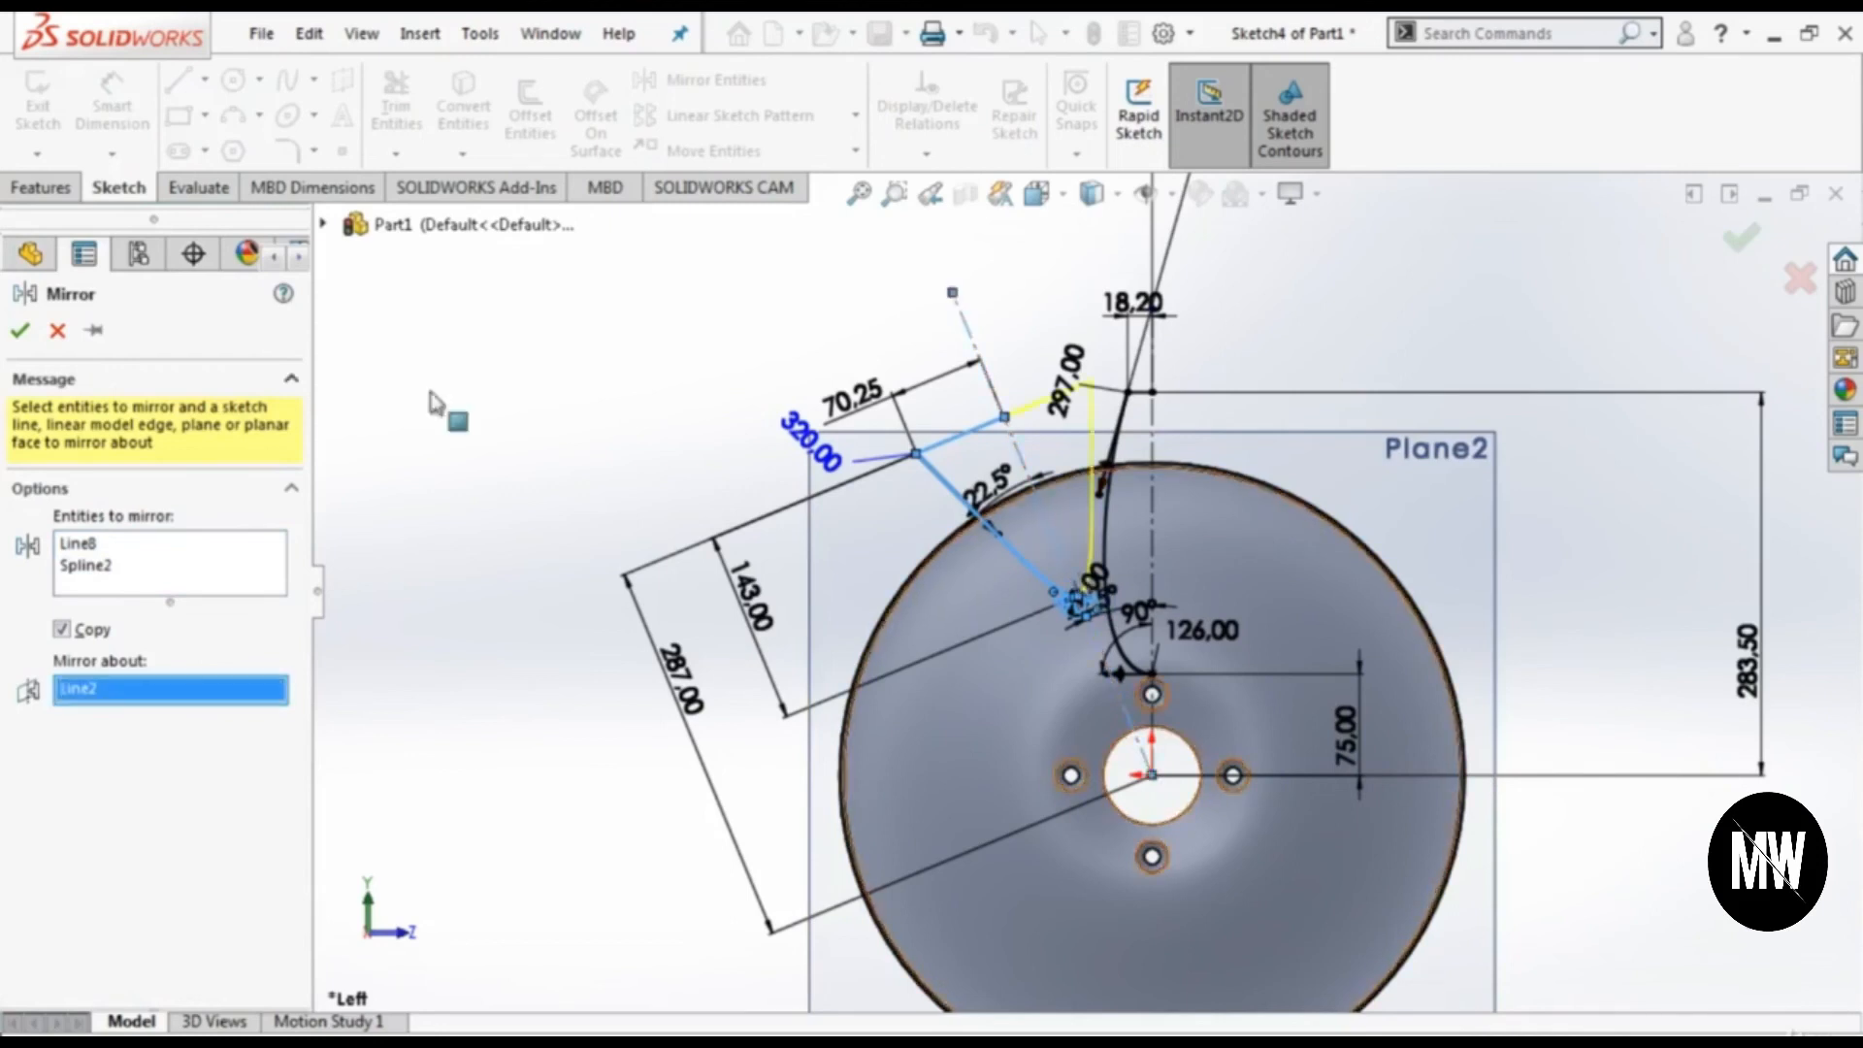
pyautogui.click(19, 330)
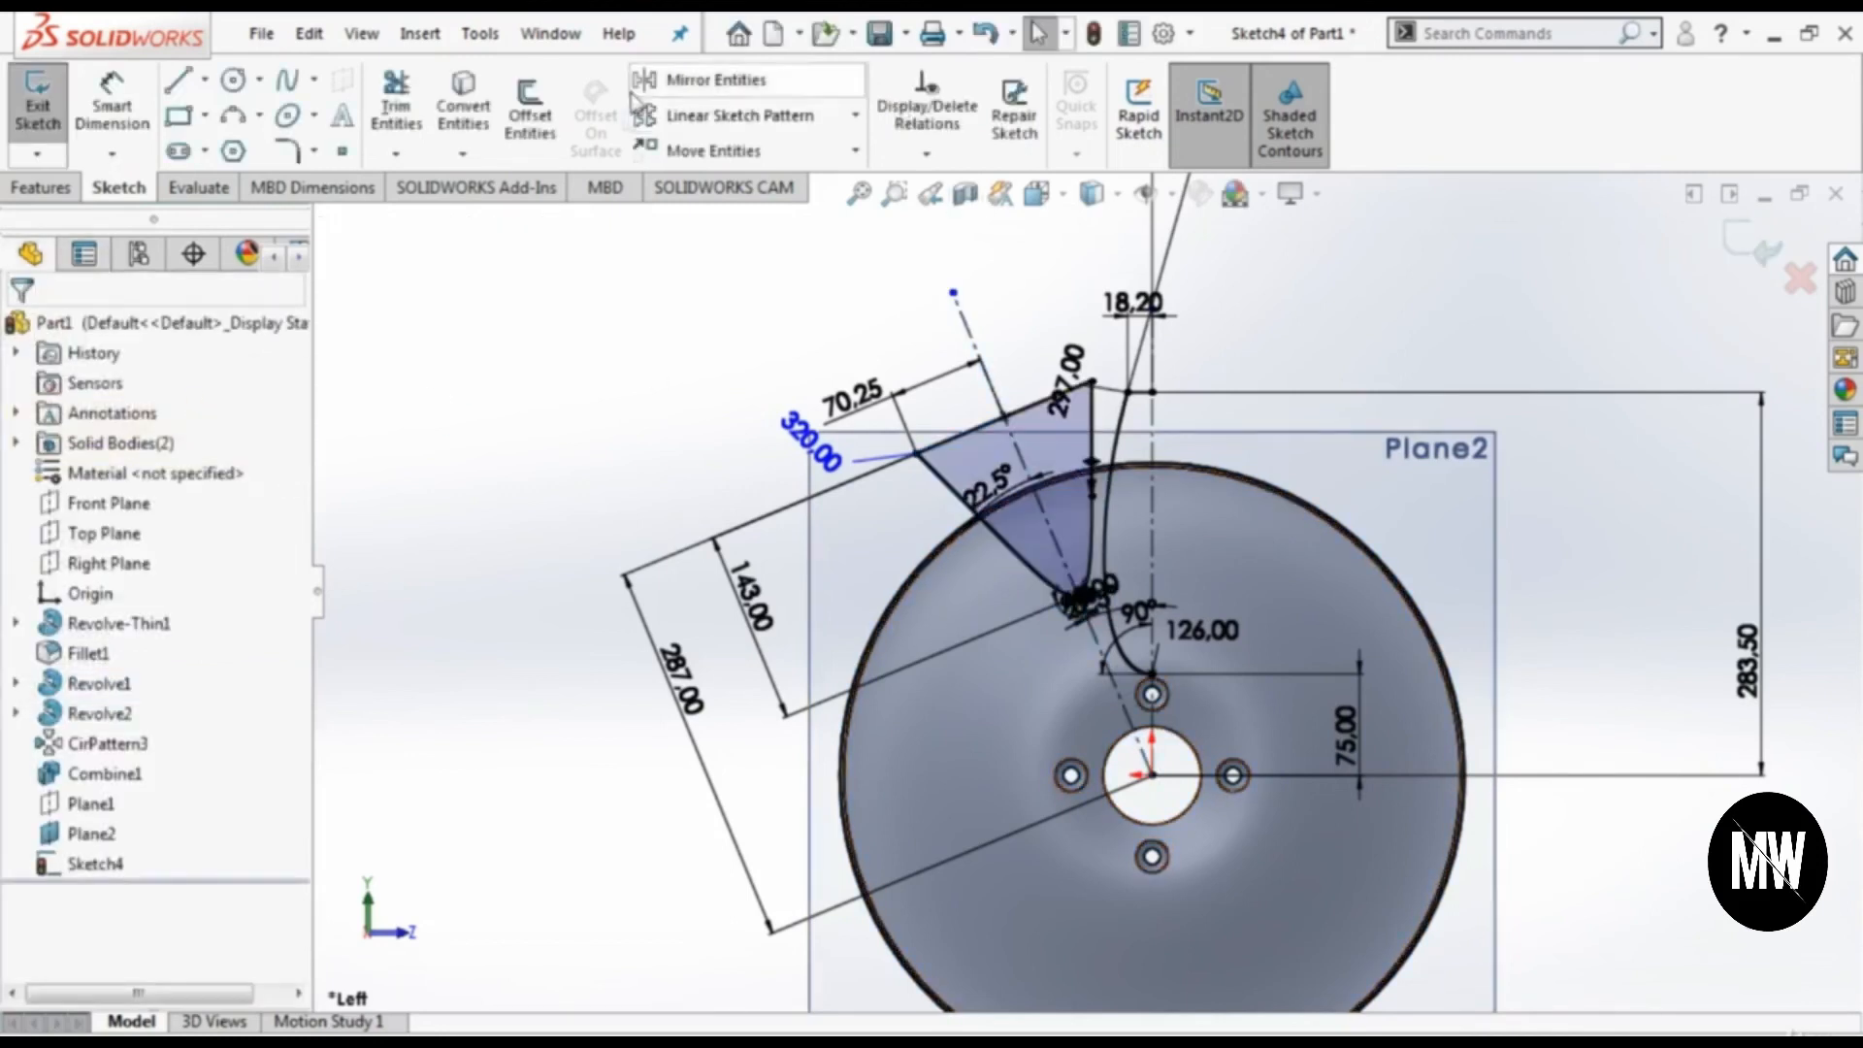
# Step: Mirror the central spline and its short top line about the vertical centerline, keeping the originals, and exit the sketch
pyautogui.click(691, 82)
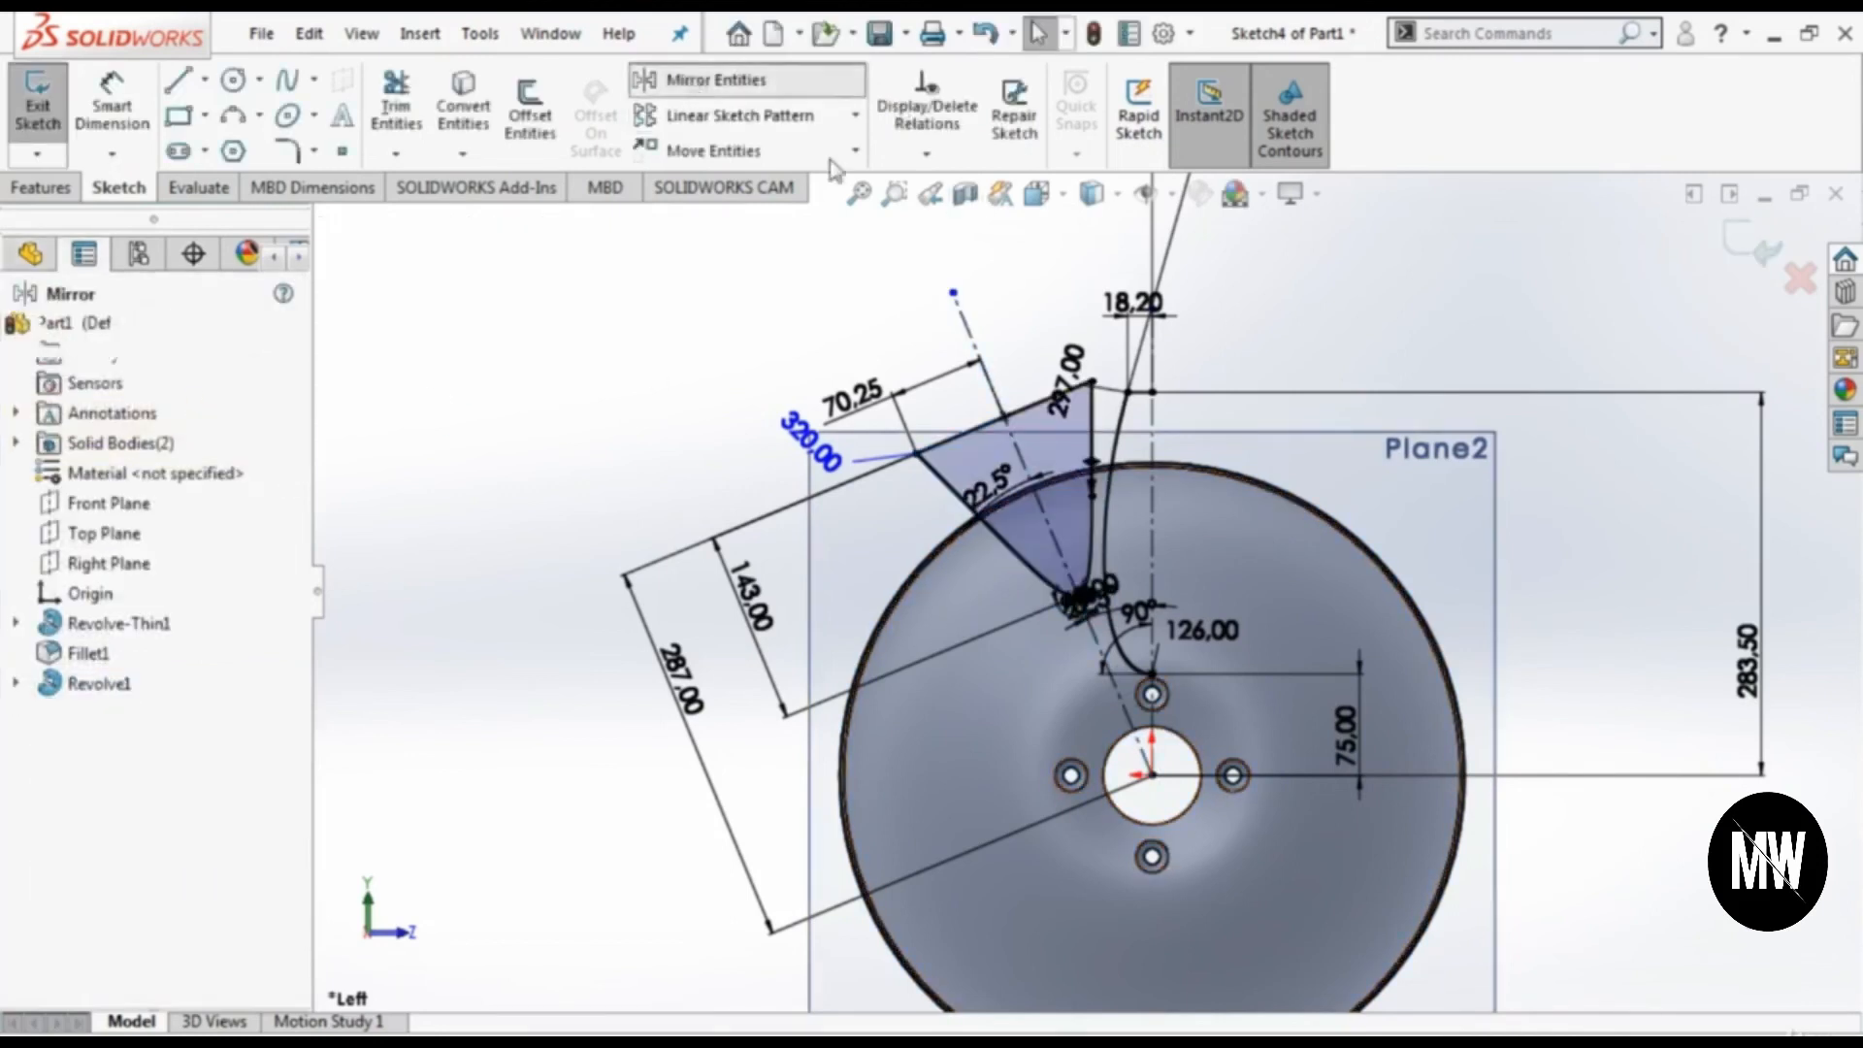
pyautogui.click(1110, 532)
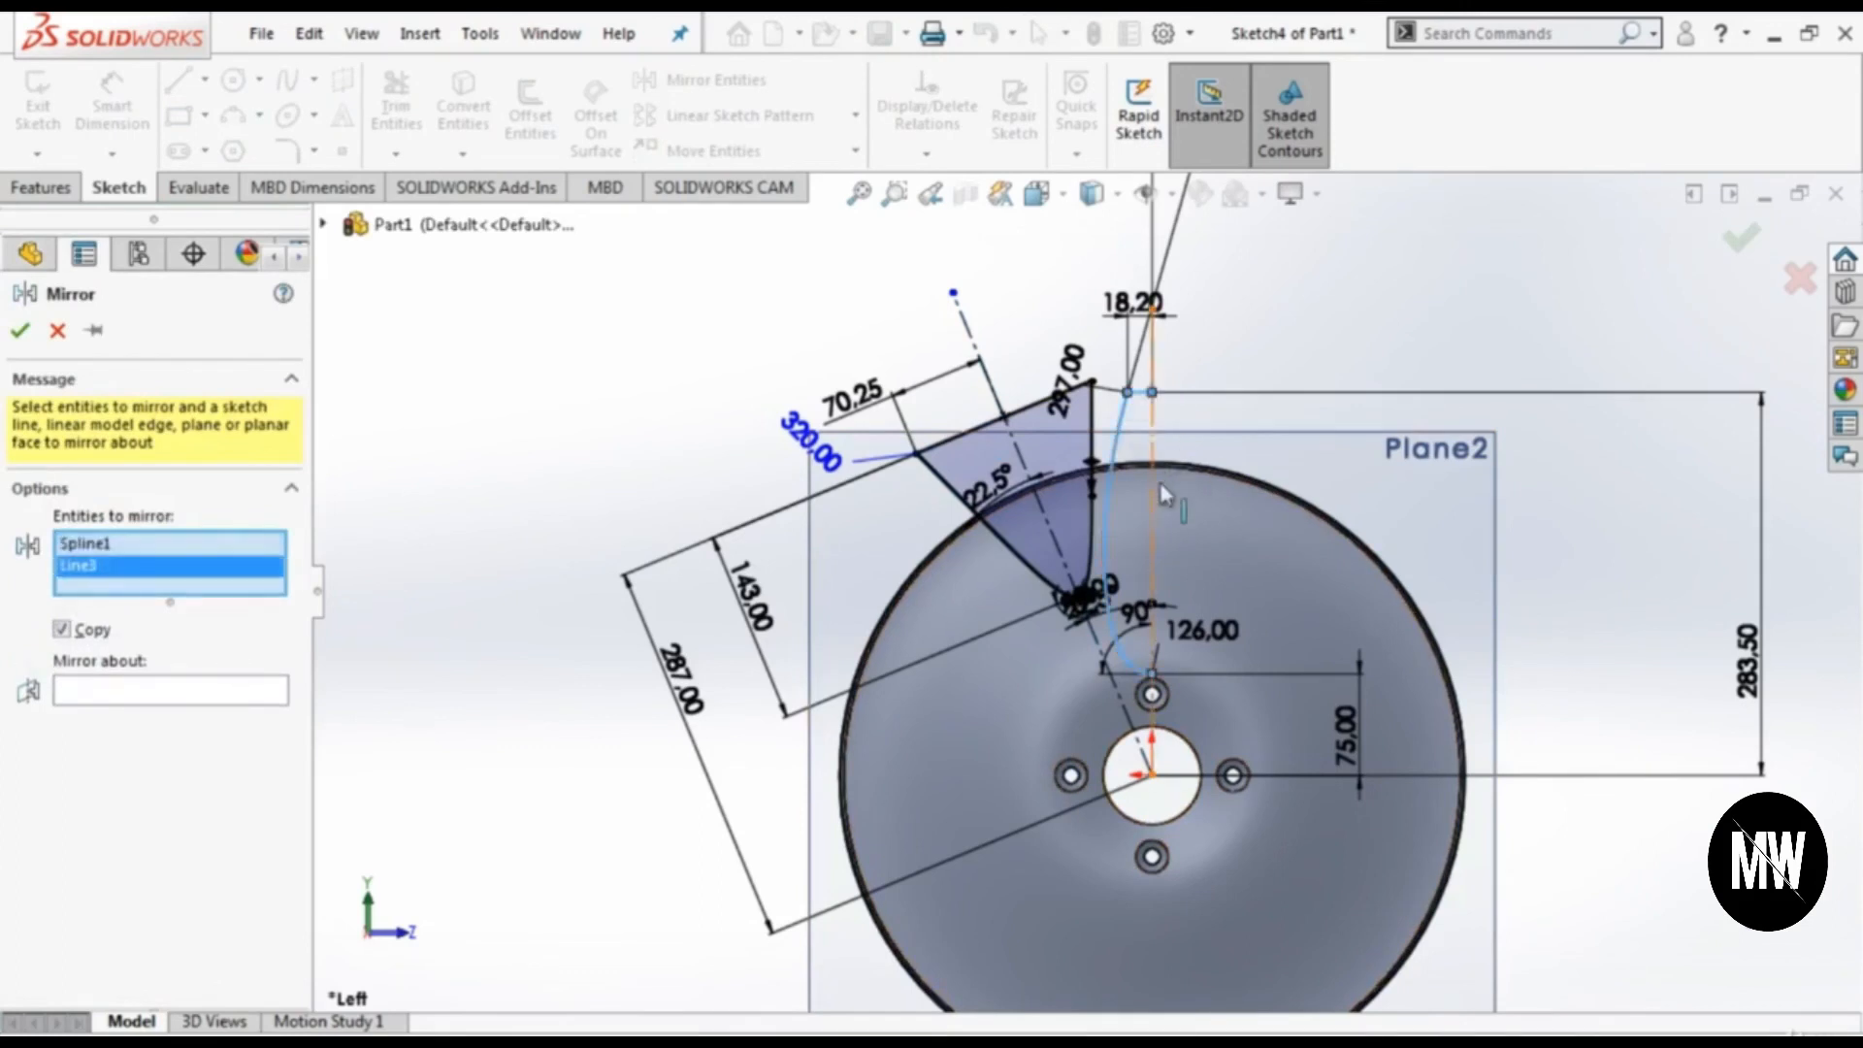
pyautogui.rightClick(1146, 602)
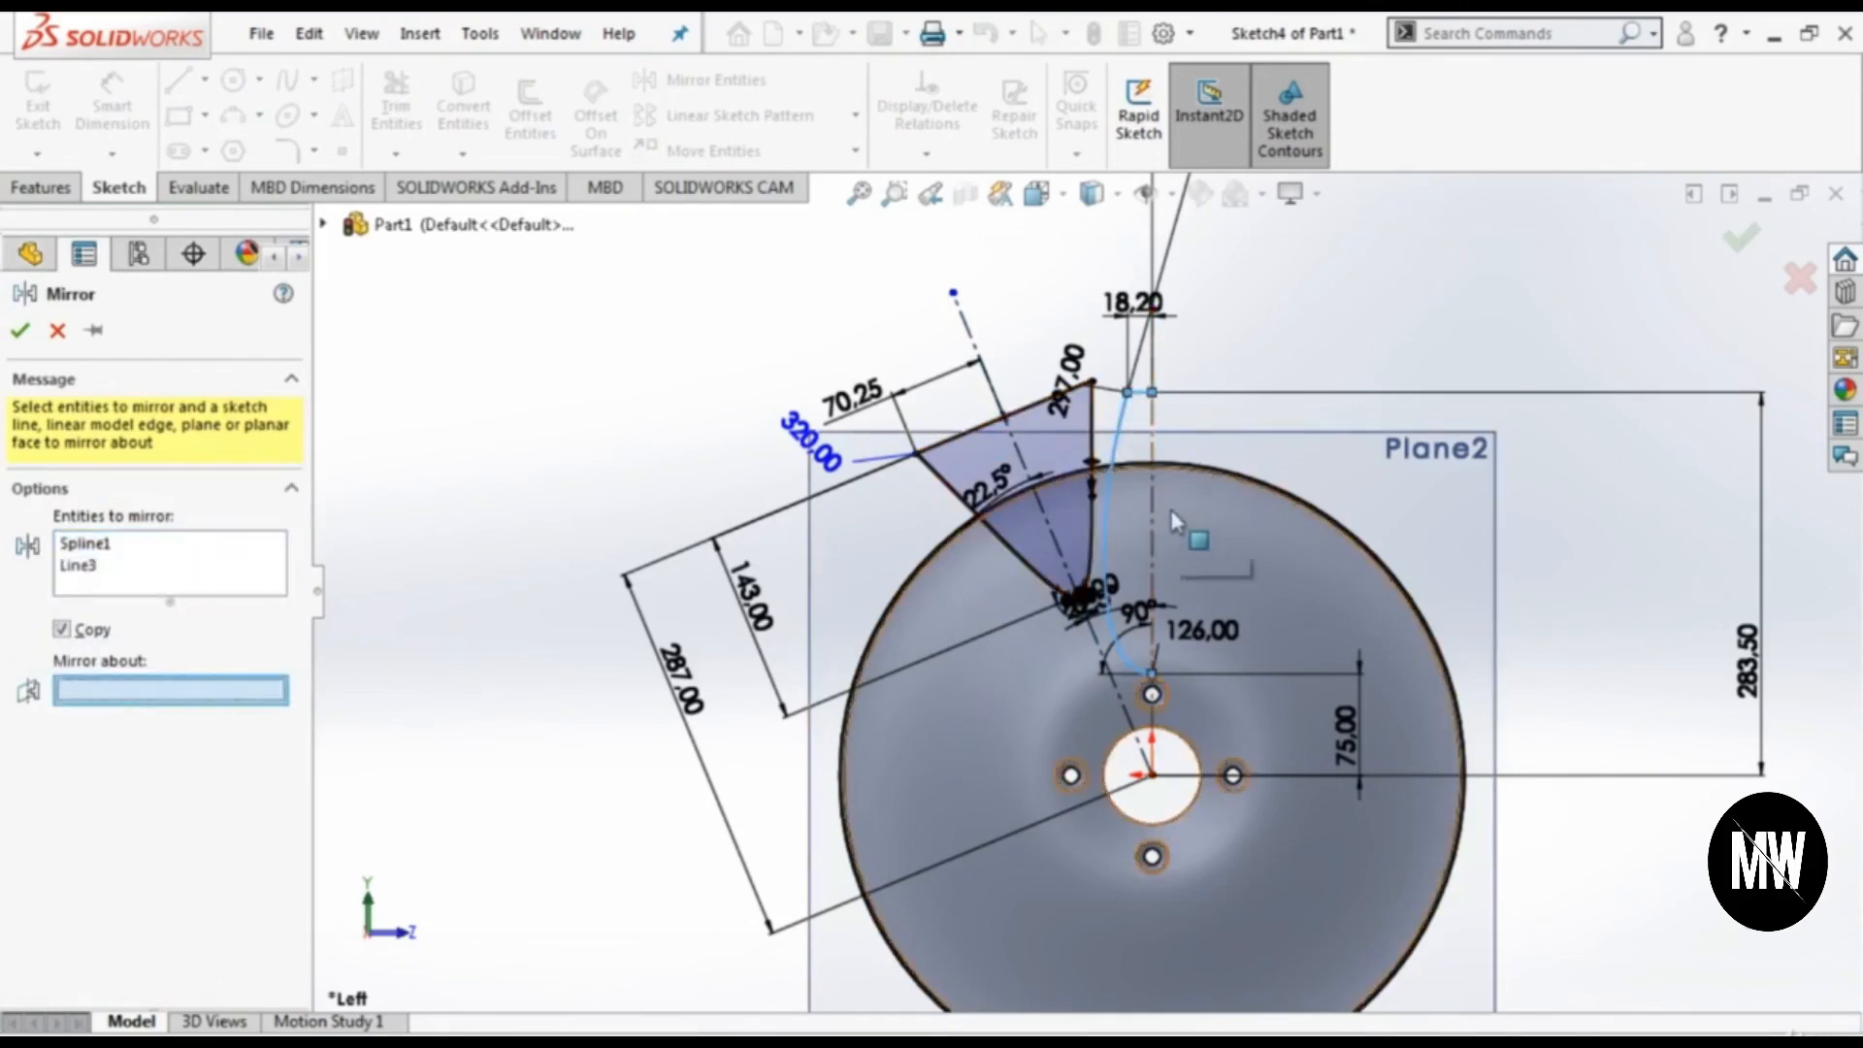
pyautogui.click(1153, 529)
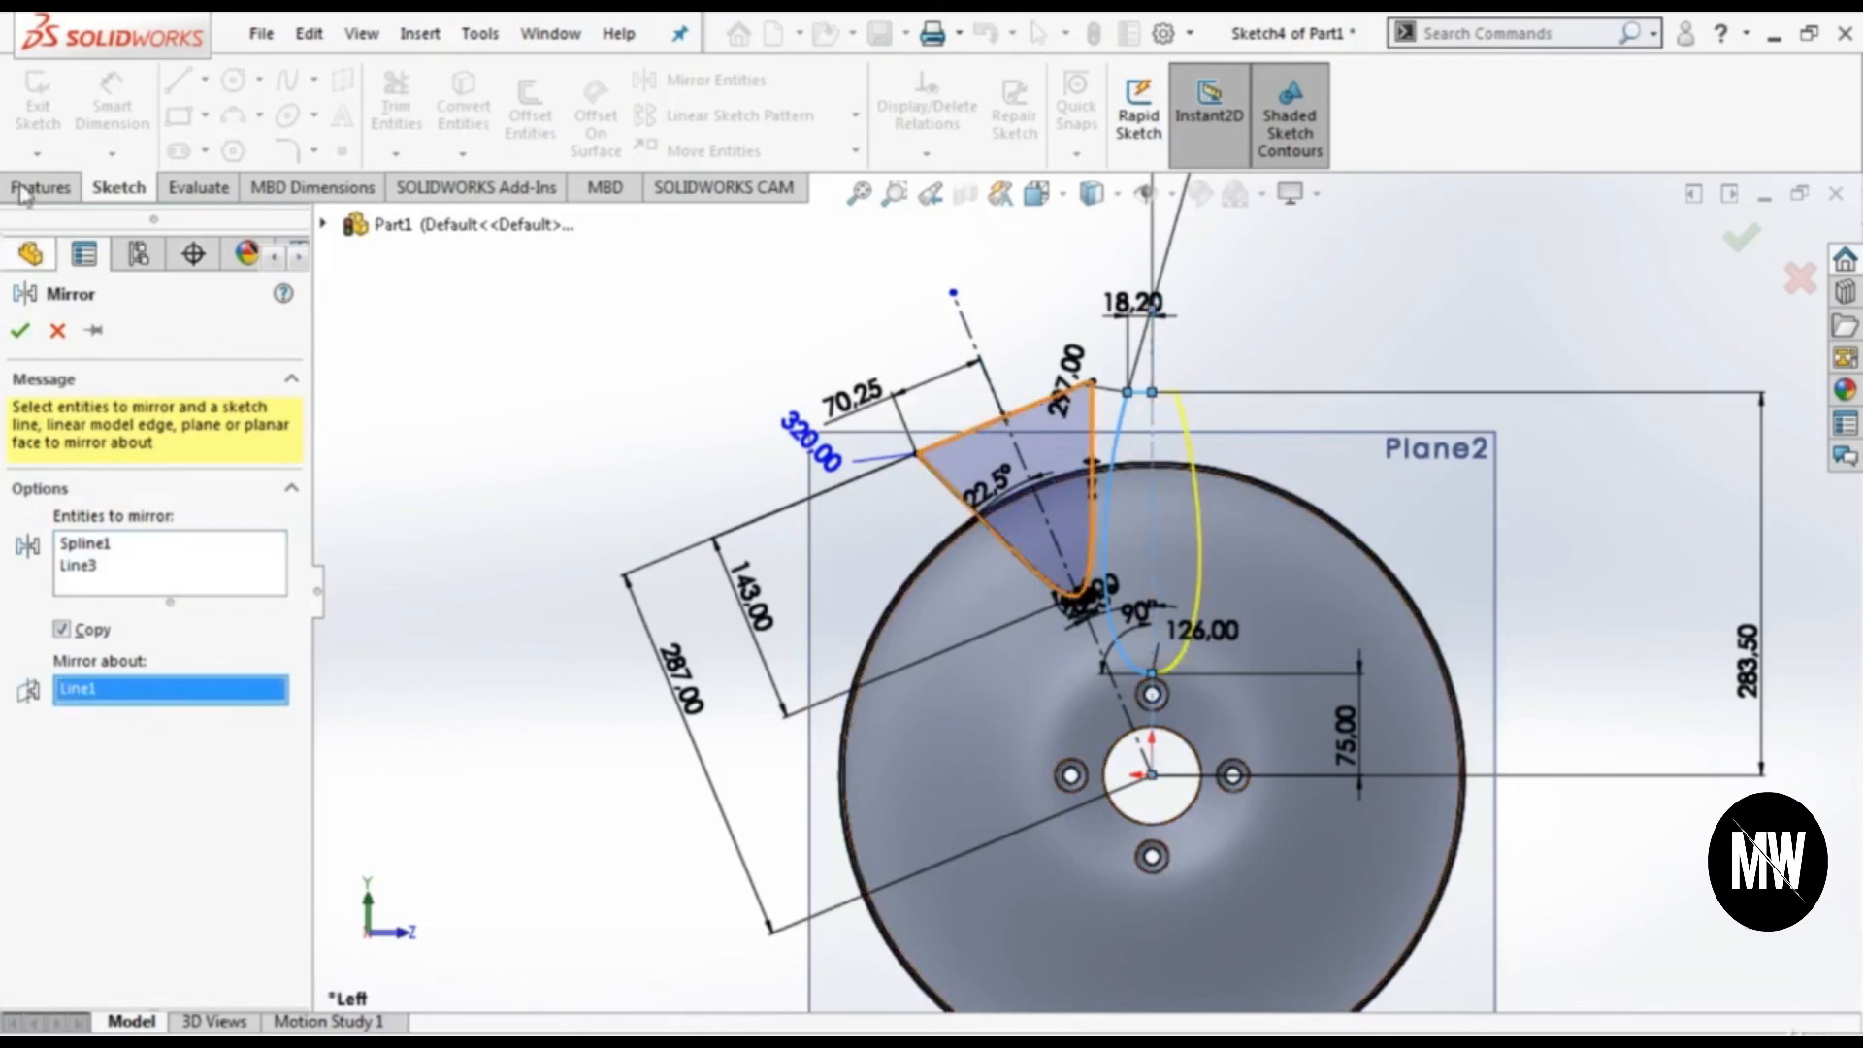
pyautogui.click(20, 331)
pyautogui.scroll(-2, 1572, 693)
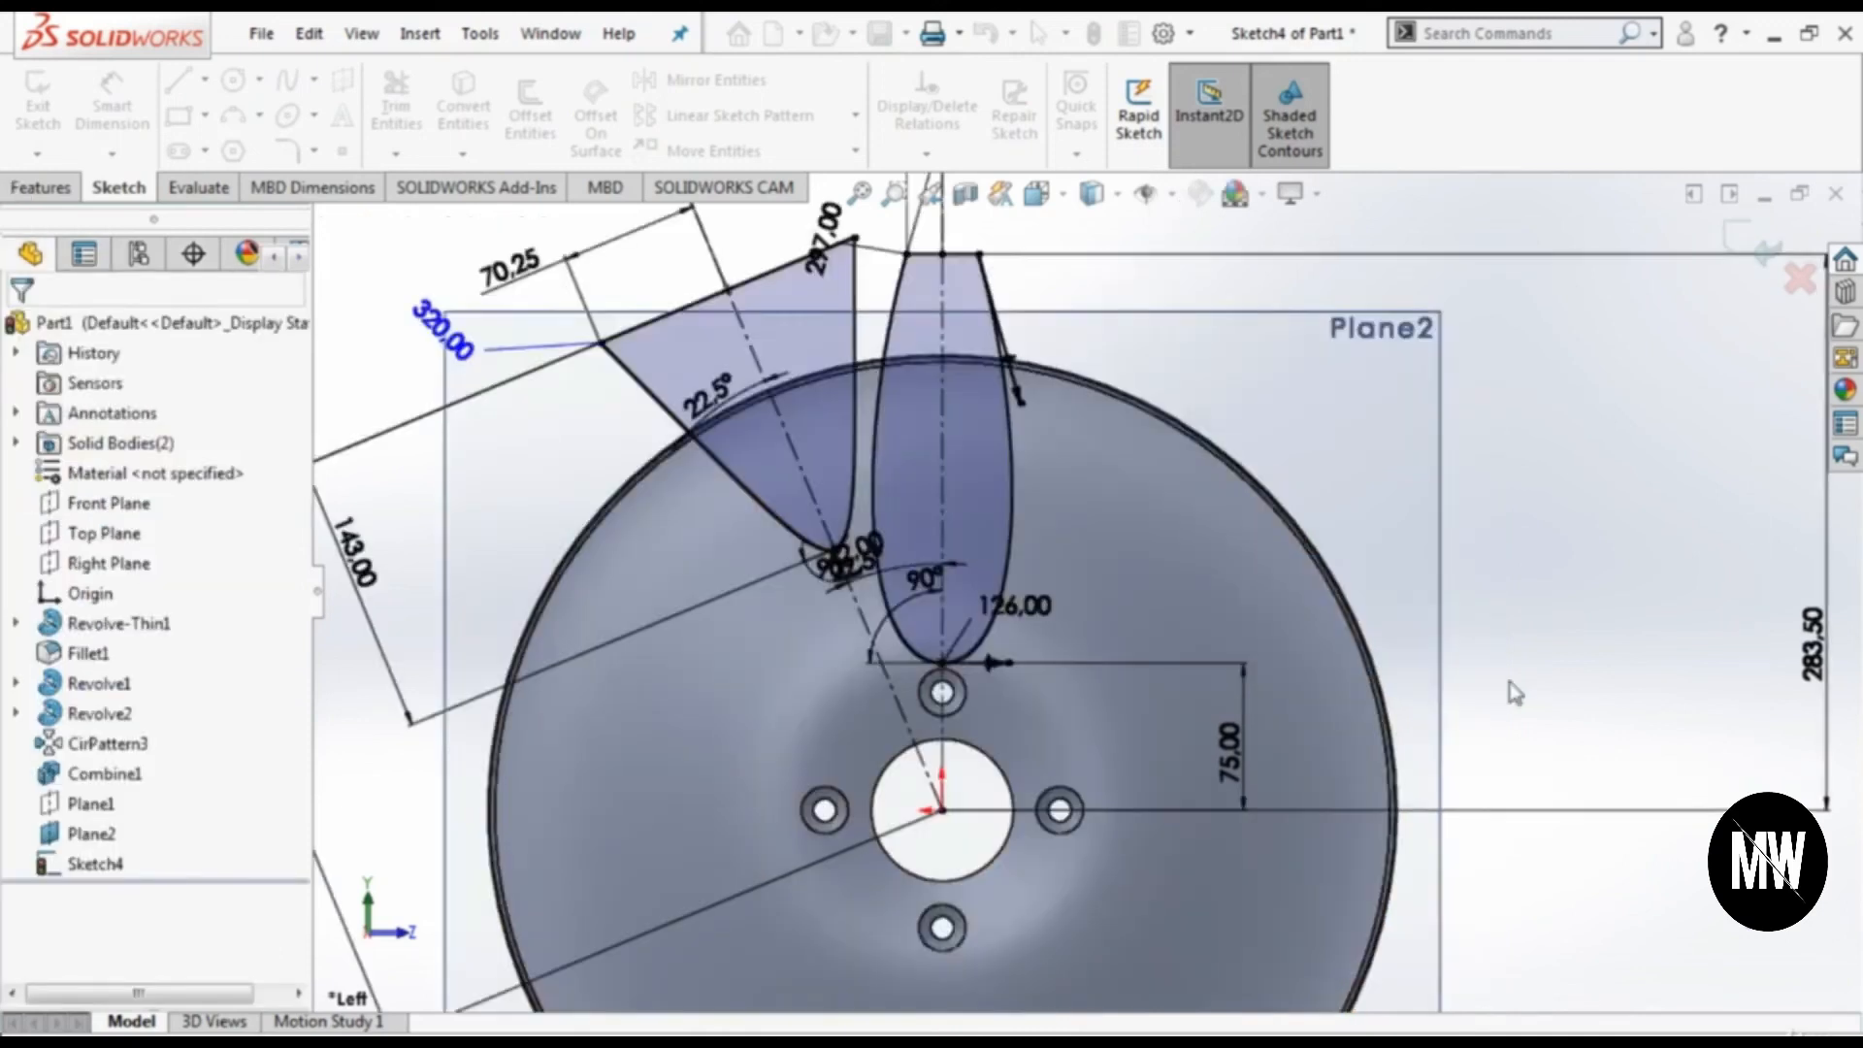
pyautogui.scroll(5, 1511, 690)
pyautogui.scroll(-1, 1145, 616)
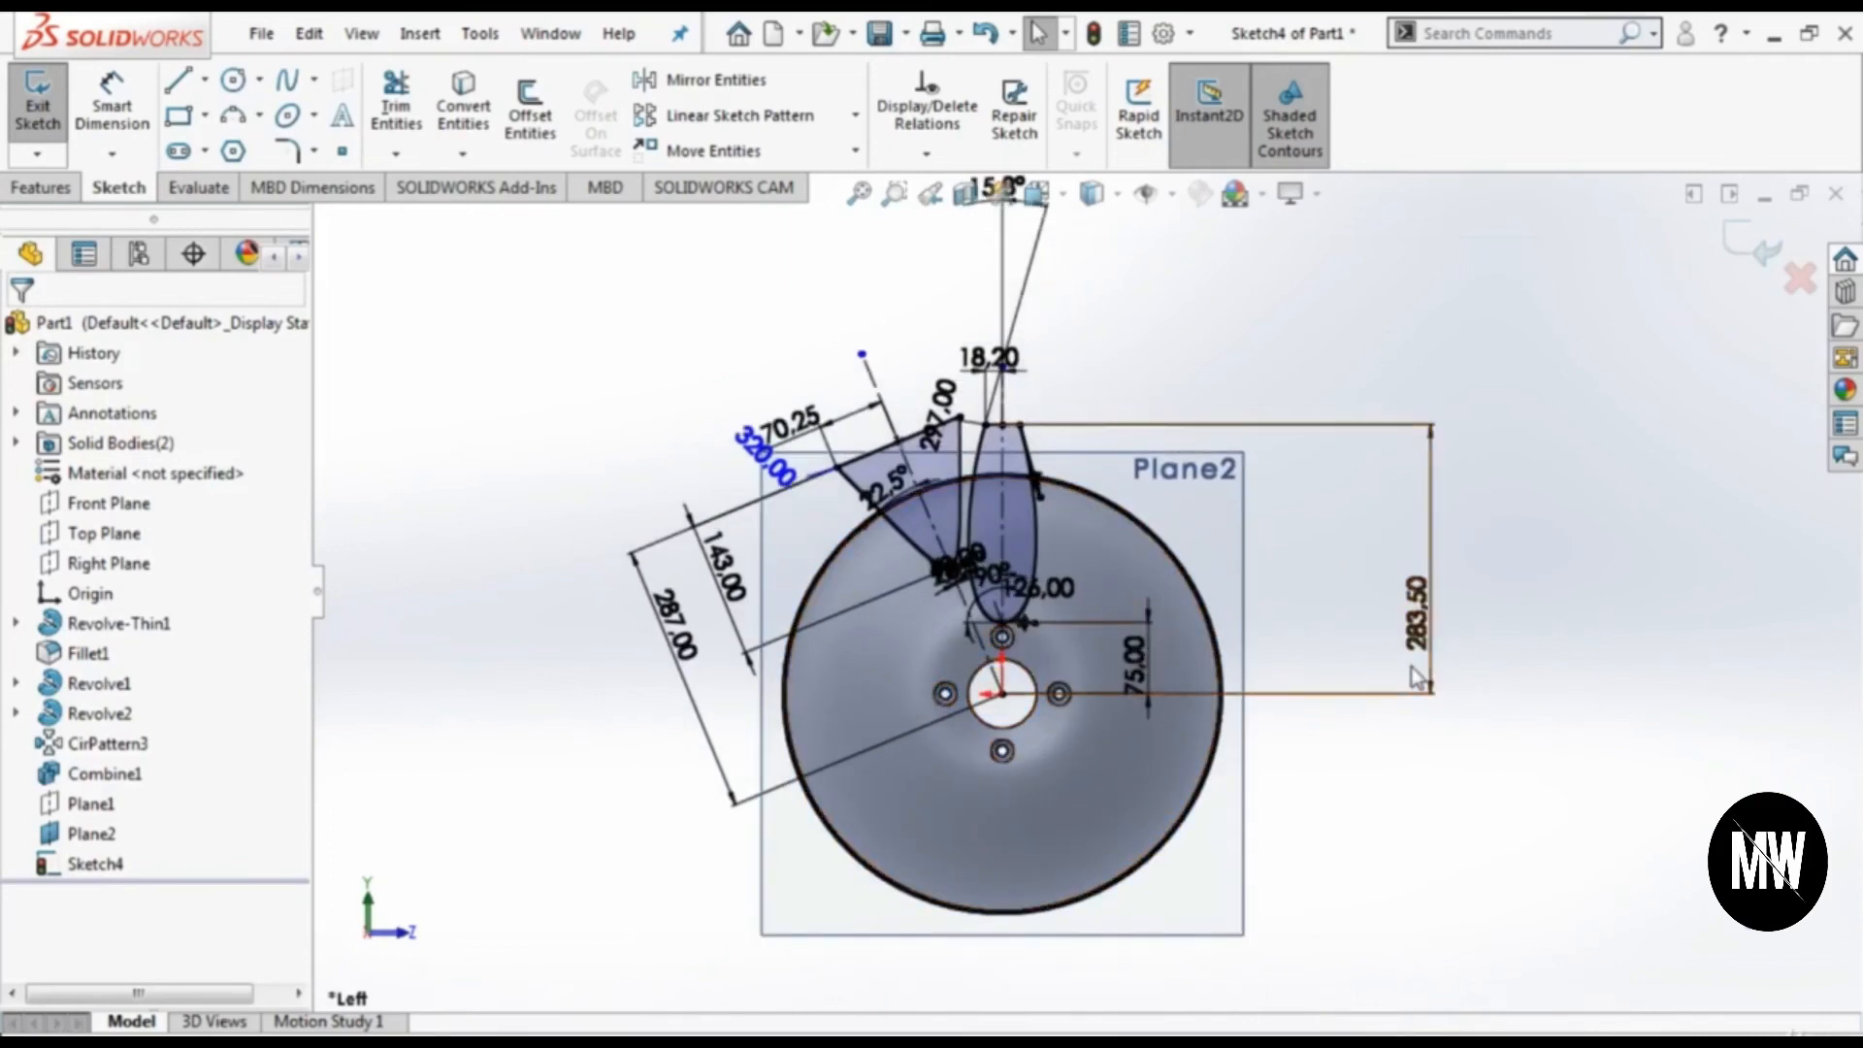
pyautogui.click(39, 112)
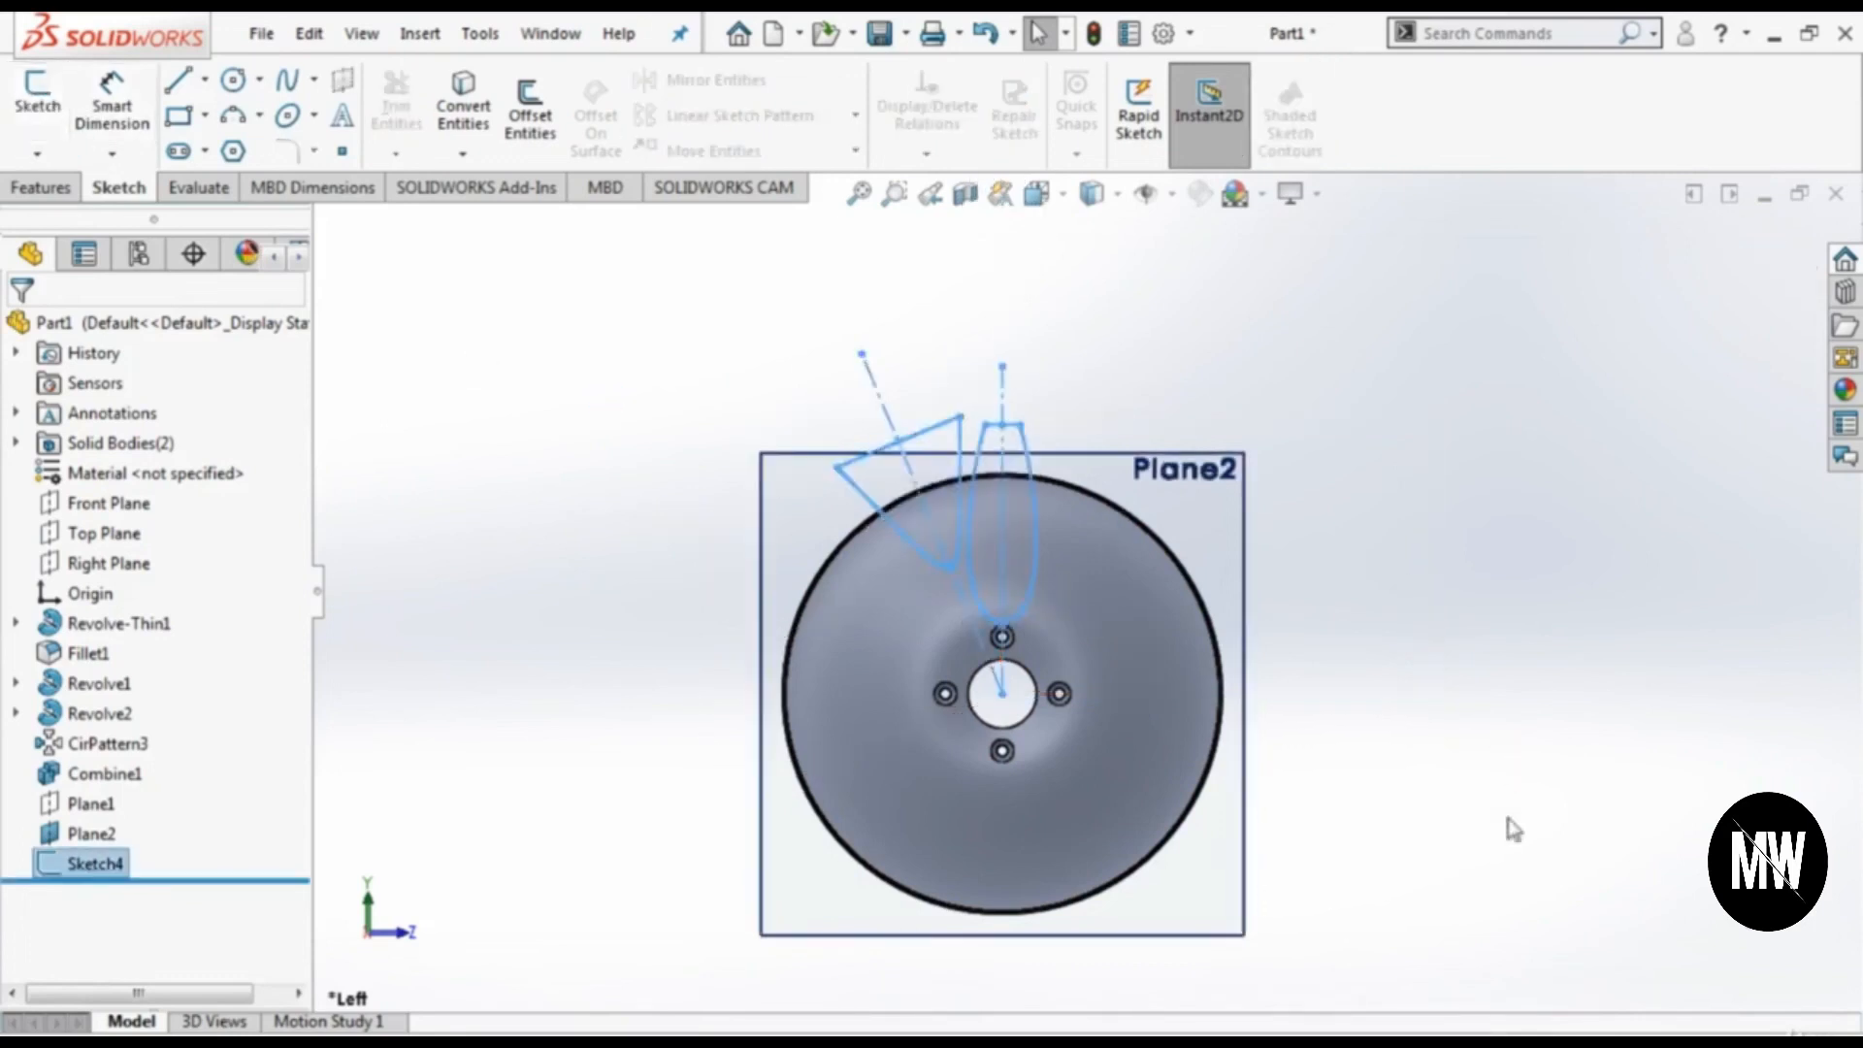
# Step: Start an Extruded Cut from the window sketch and limit its feature scope to the front disc body with Auto-select off
pyautogui.click(414, 111)
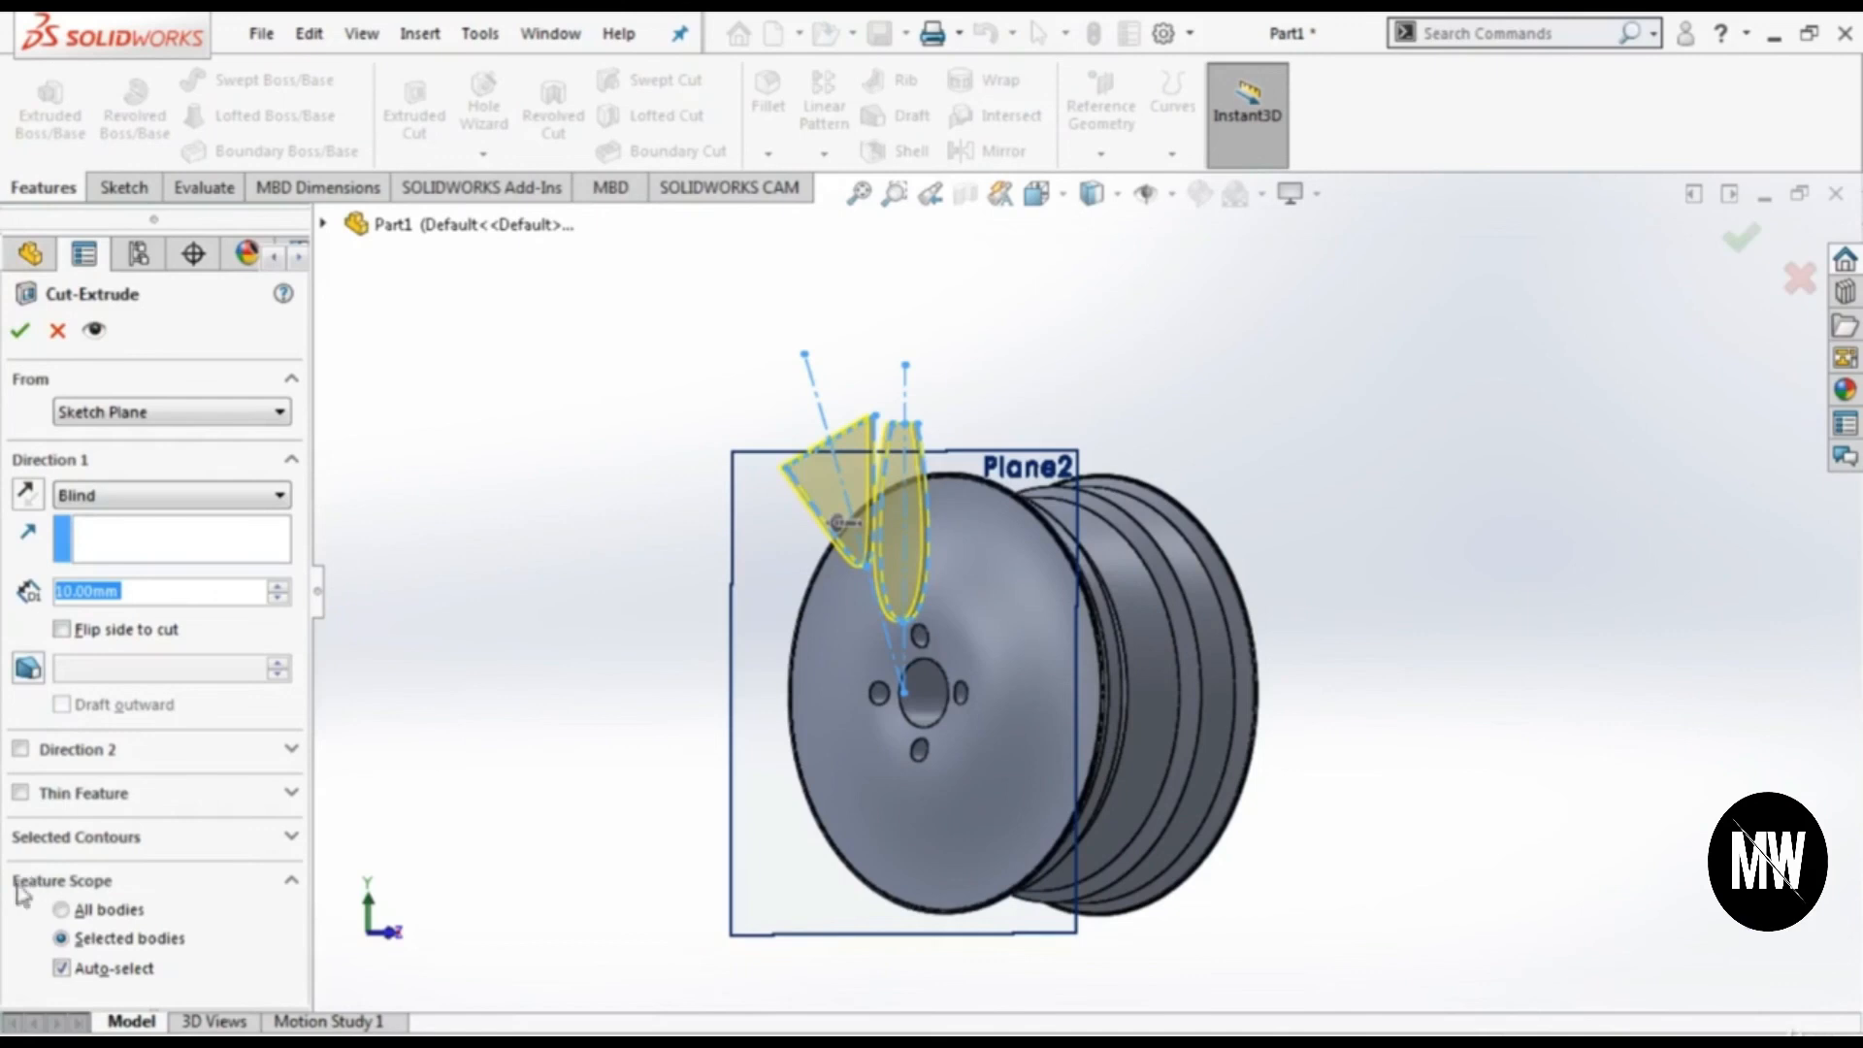
pyautogui.click(38, 883)
pyautogui.click(53, 885)
pyautogui.click(85, 969)
pyautogui.moveTo(294, 798); pyautogui.dragTo(293, 934)
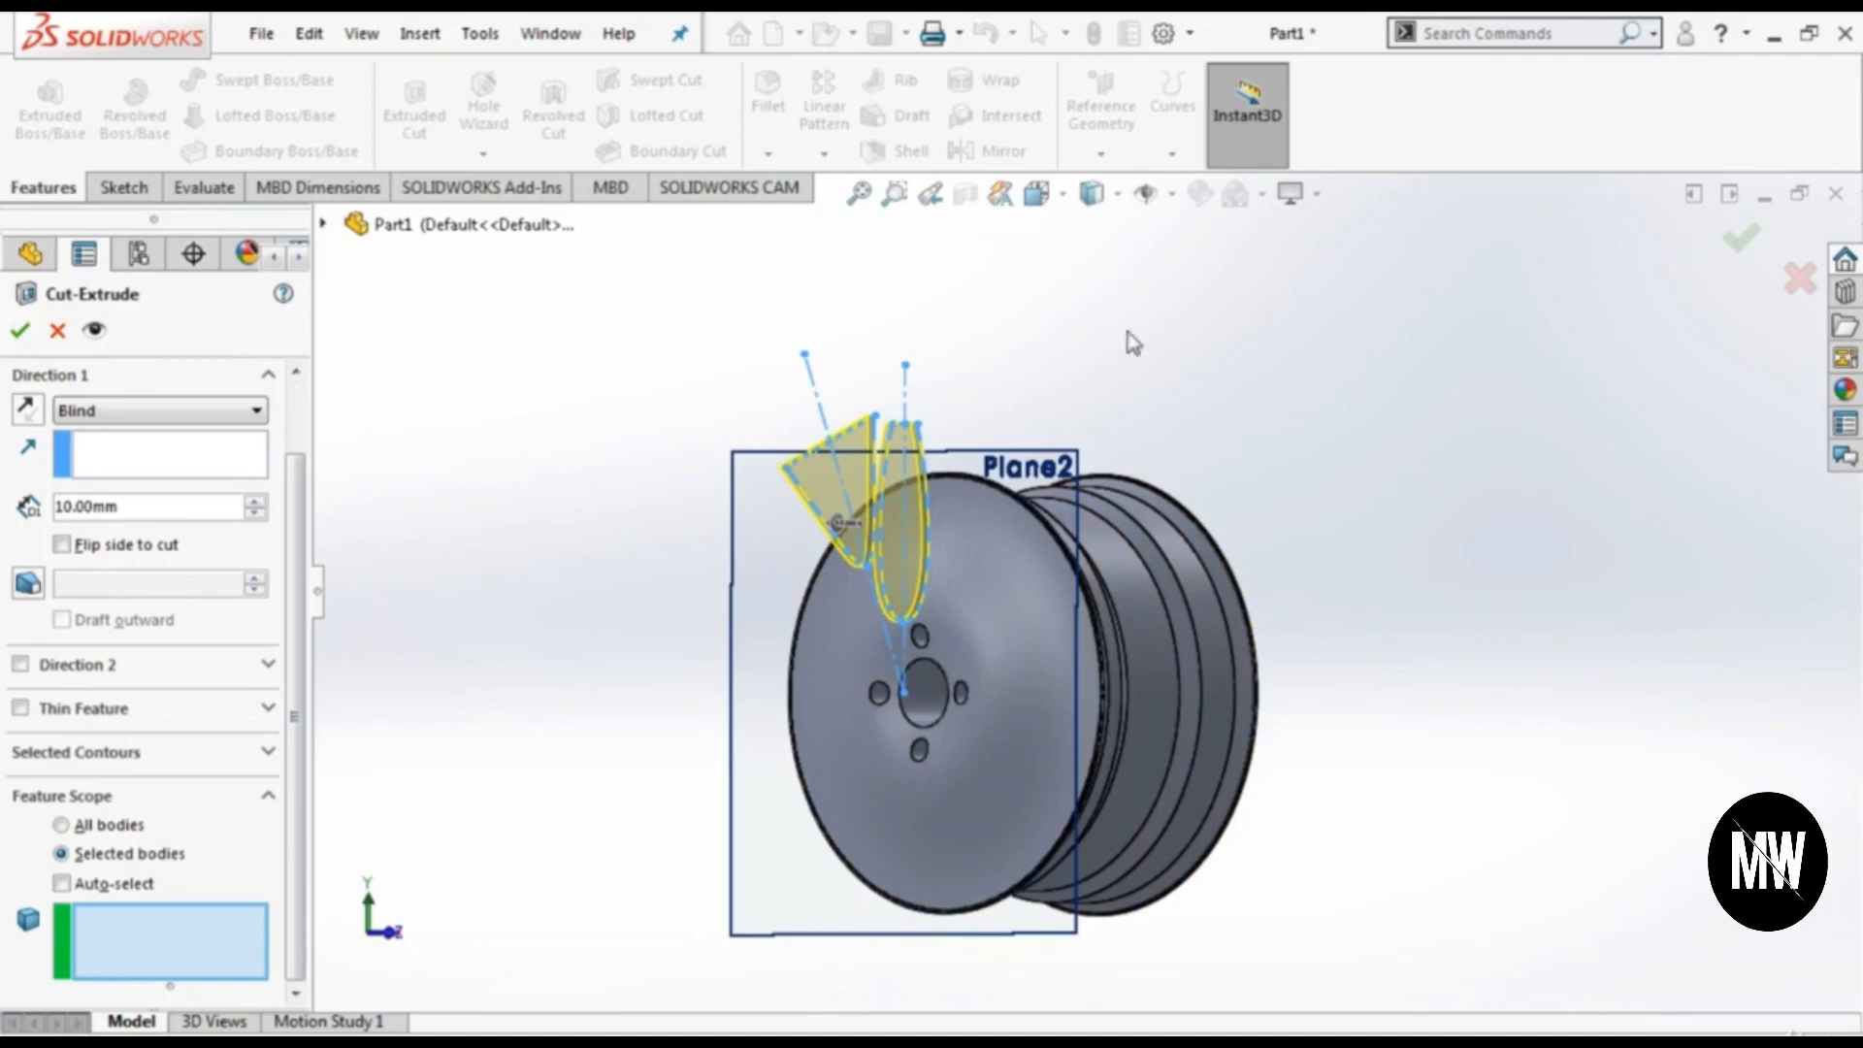
pyautogui.click(937, 773)
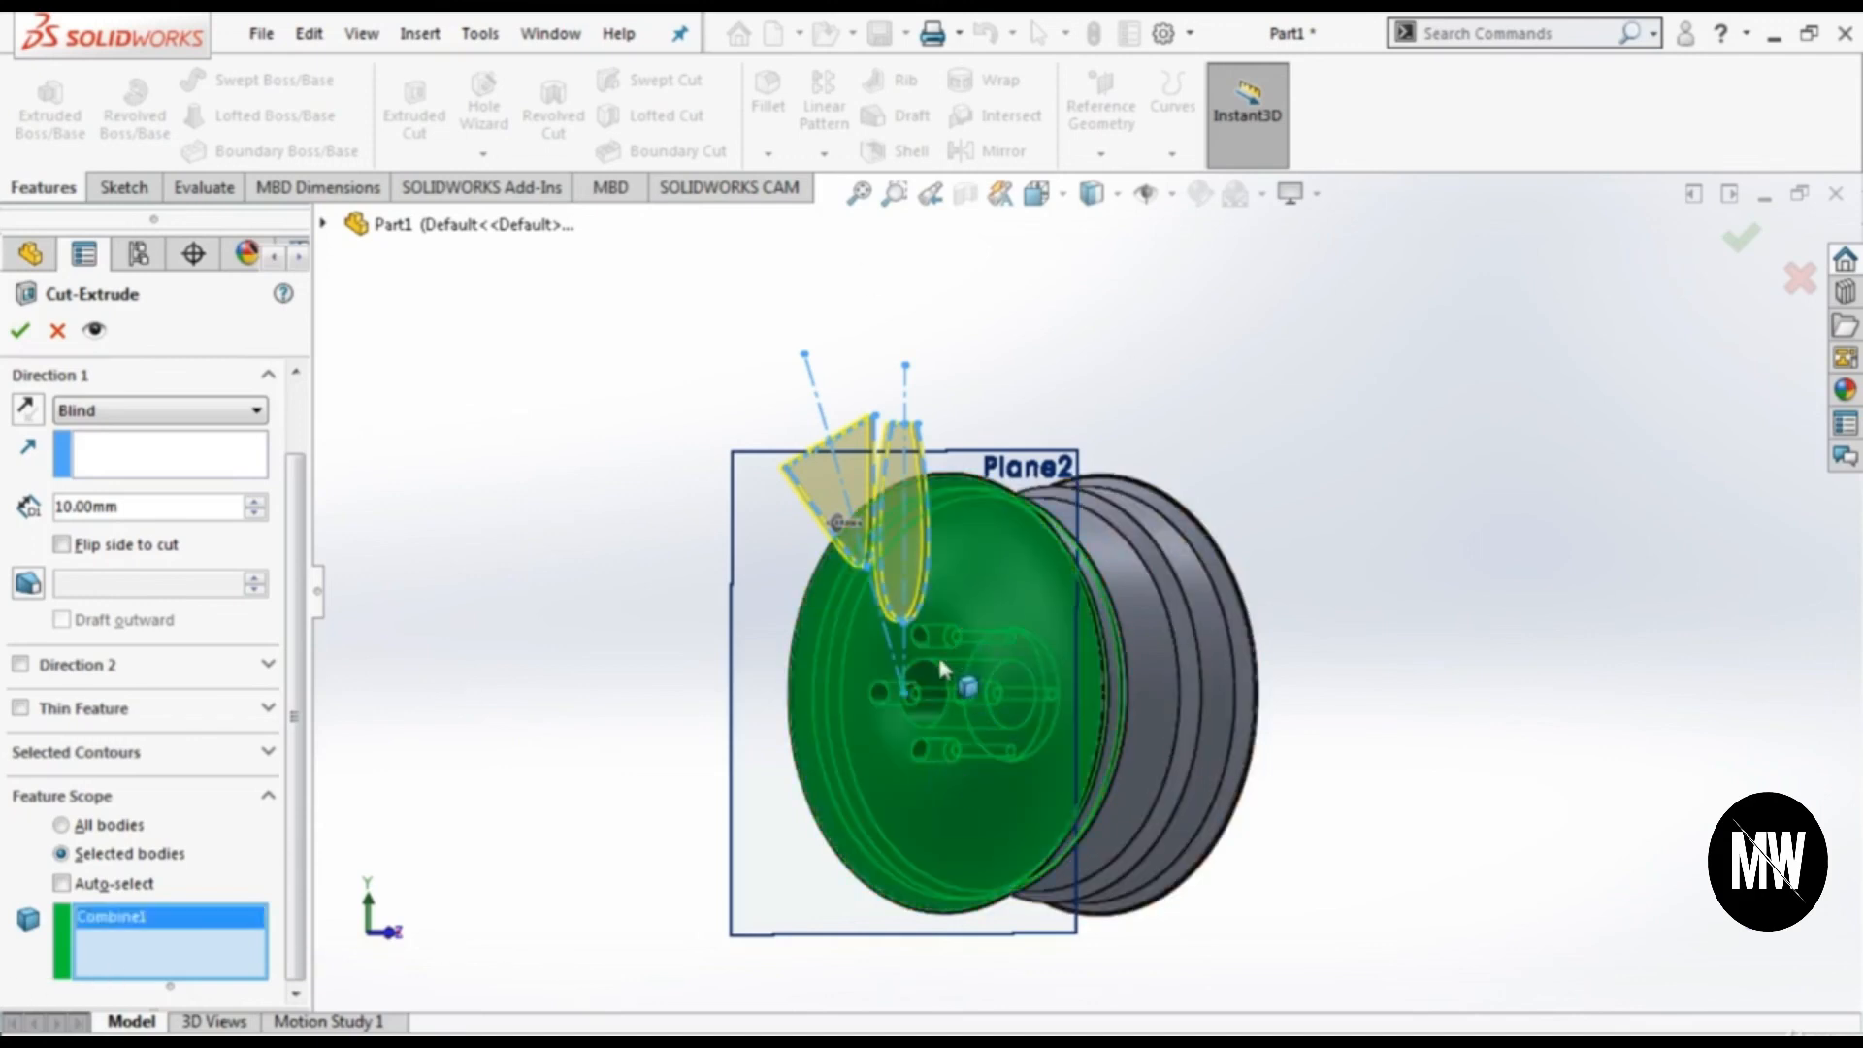
# Step: Make the blind cut 140 mm deep with a 2.5° draft and reversed direction, and hide Plane2
pyautogui.click(60, 506)
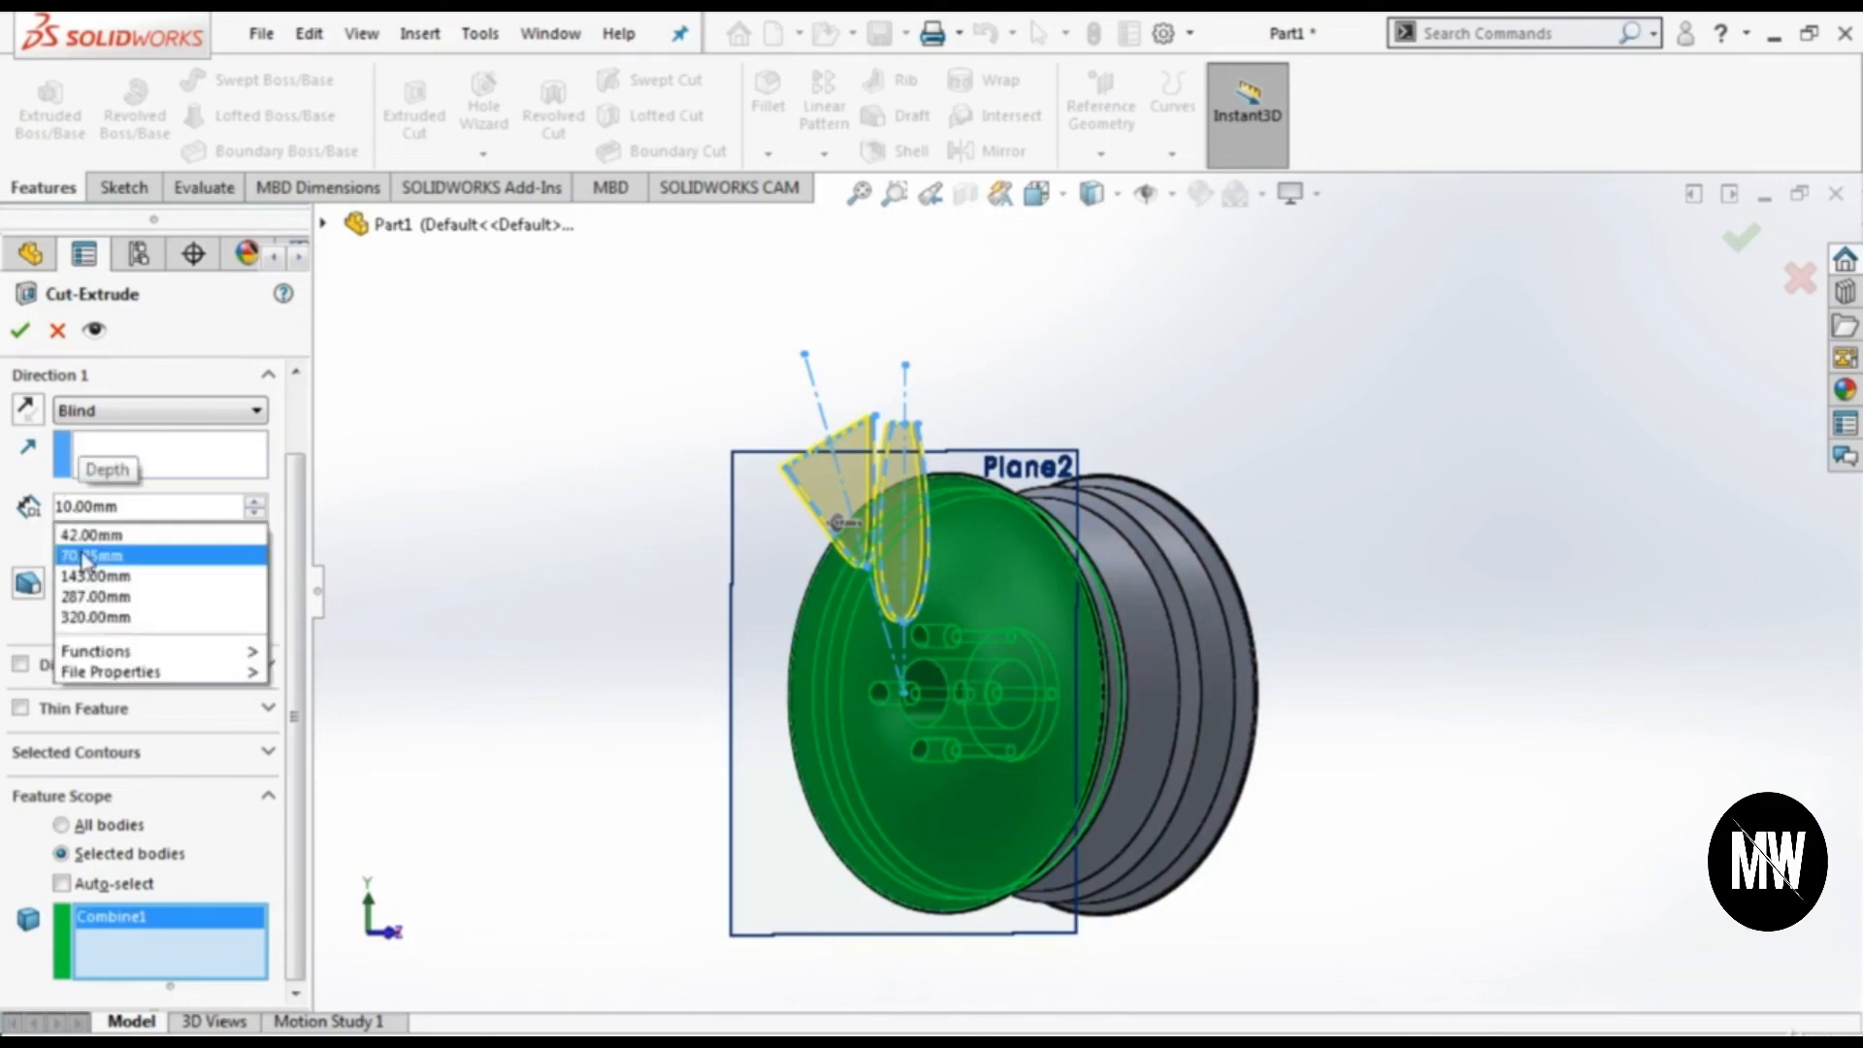
pyautogui.write('4')
pyautogui.click(26, 588)
pyautogui.write('4.')
pyautogui.press('BackSpace')
pyautogui.press('BackSpace')
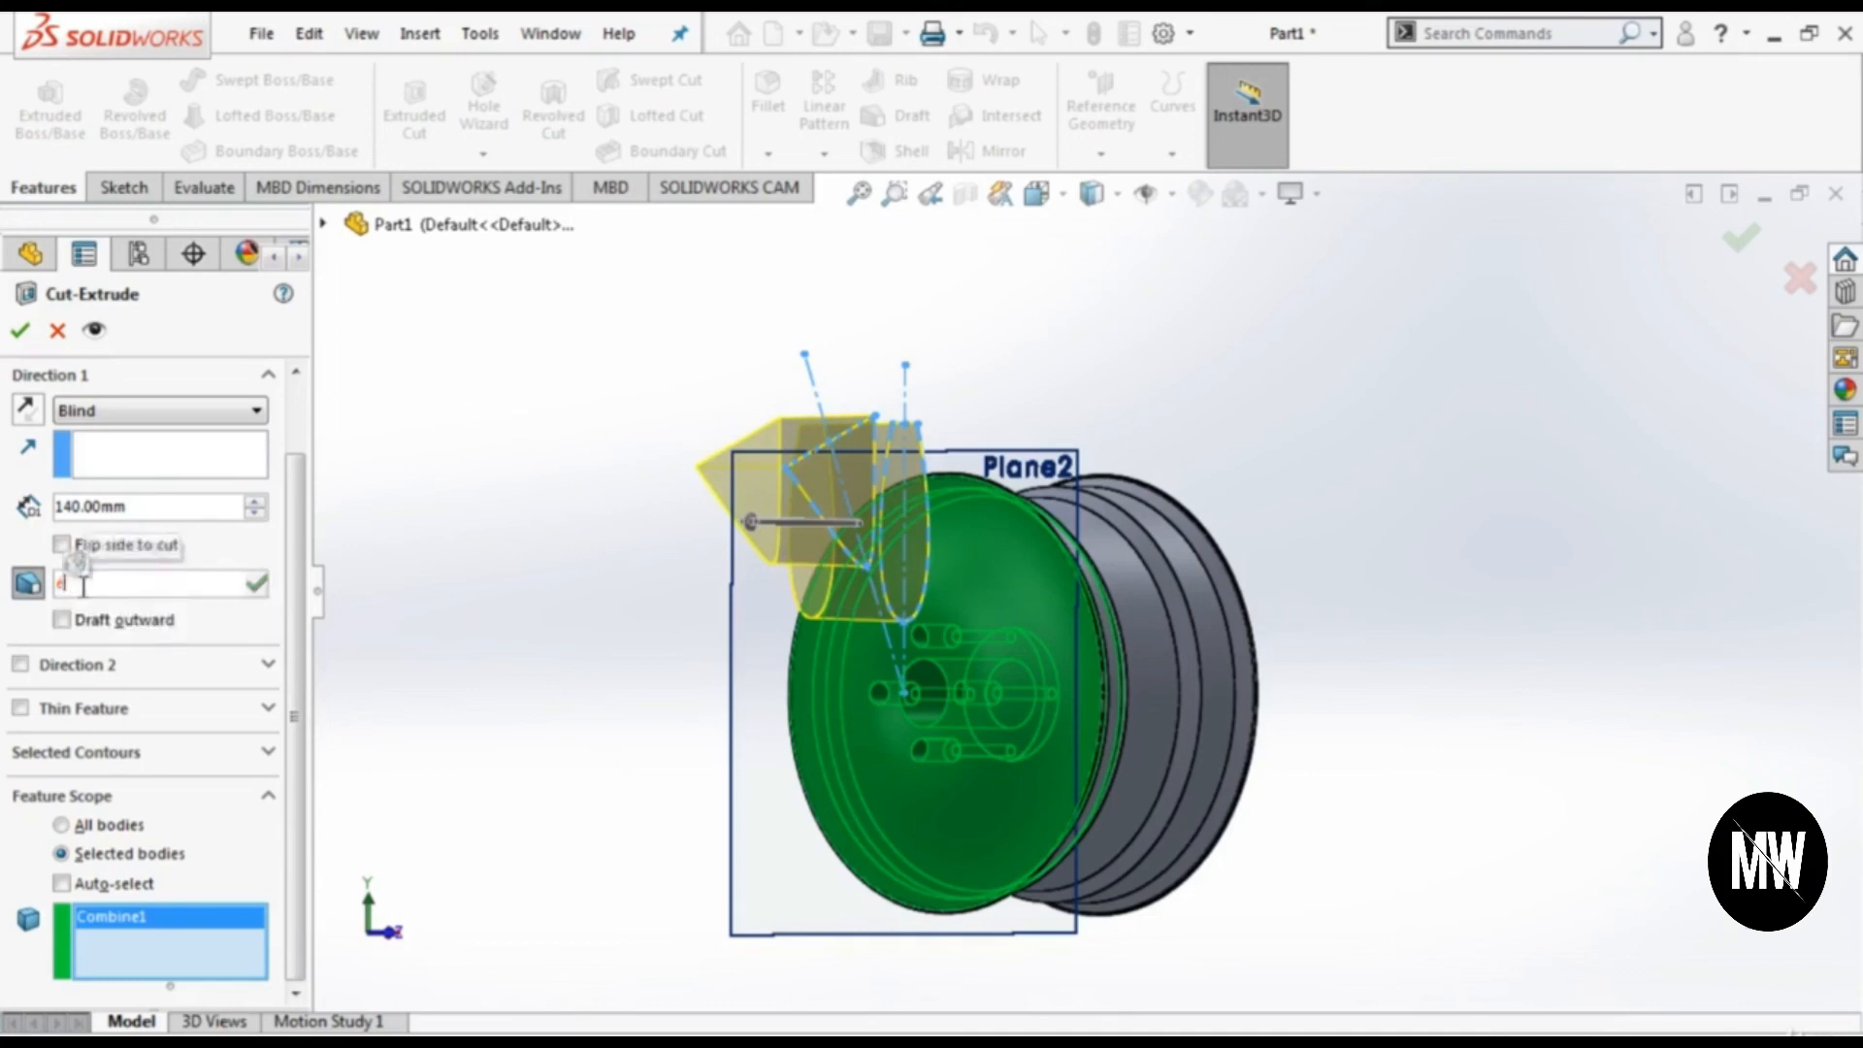
pyautogui.write('2.5')
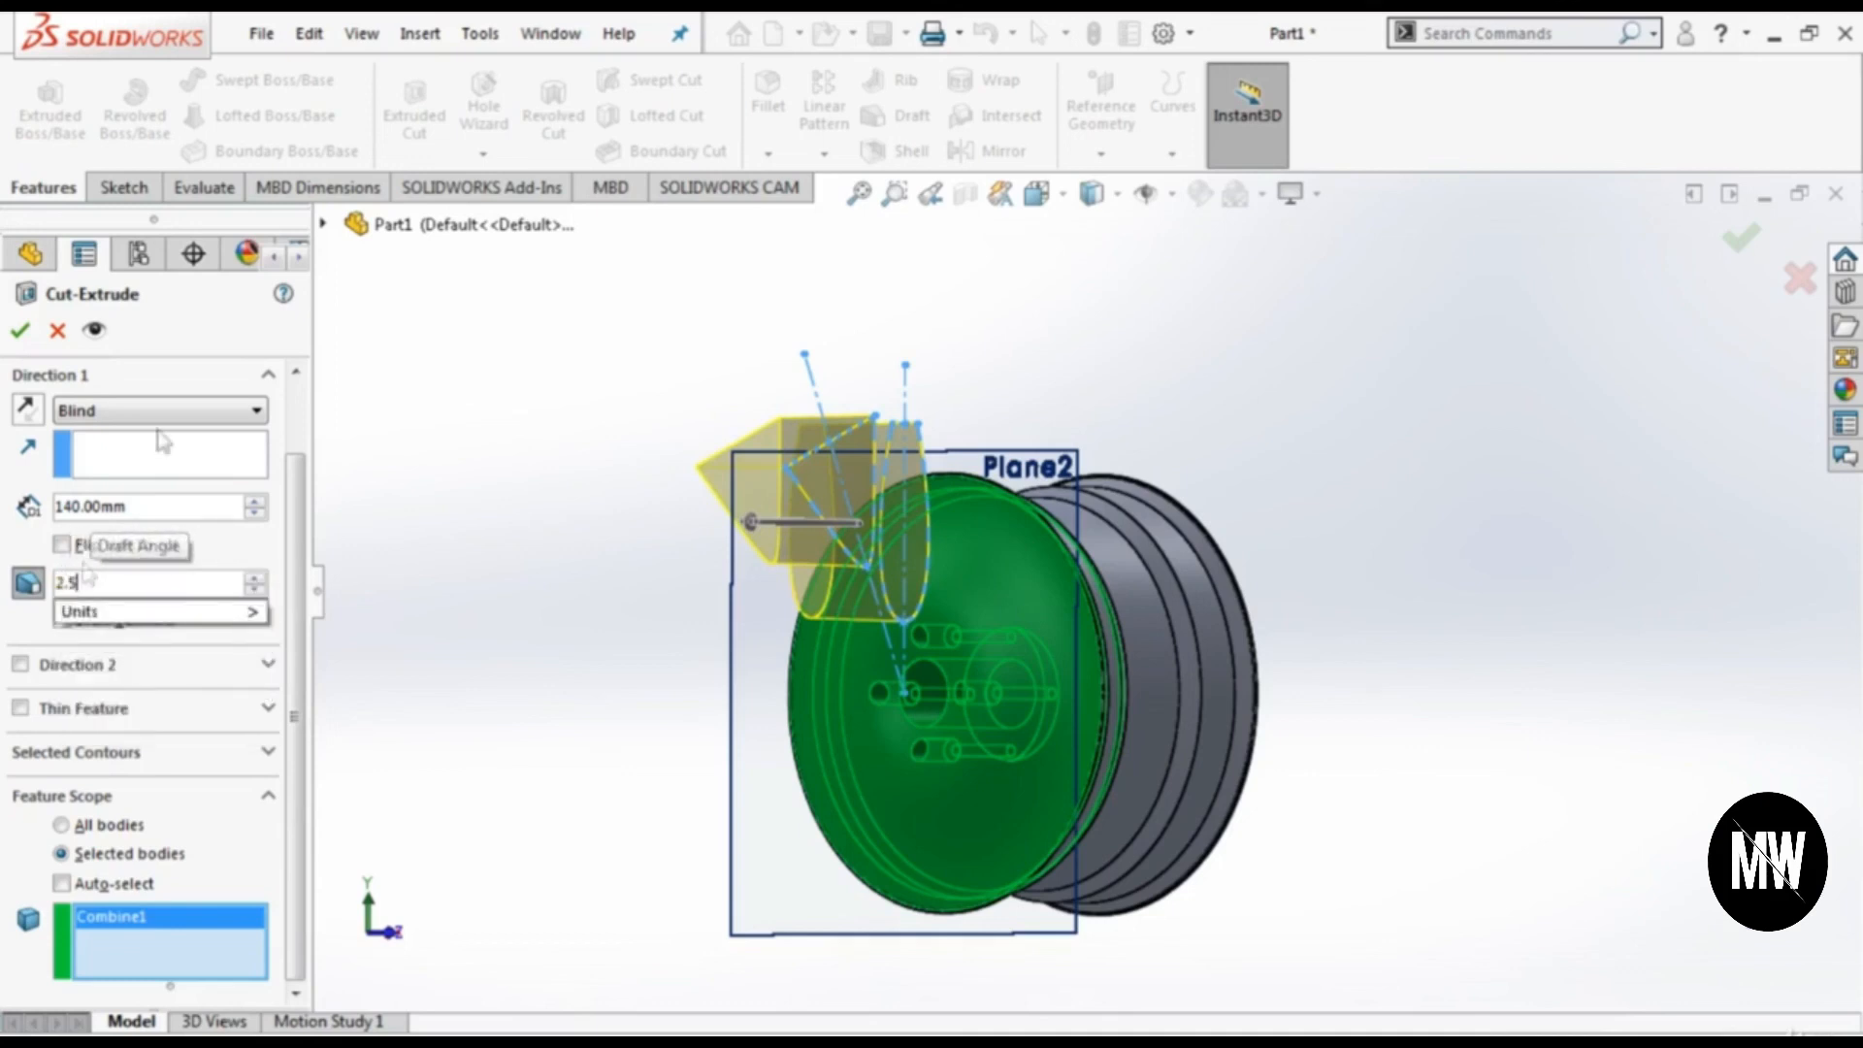
pyautogui.press('Return')
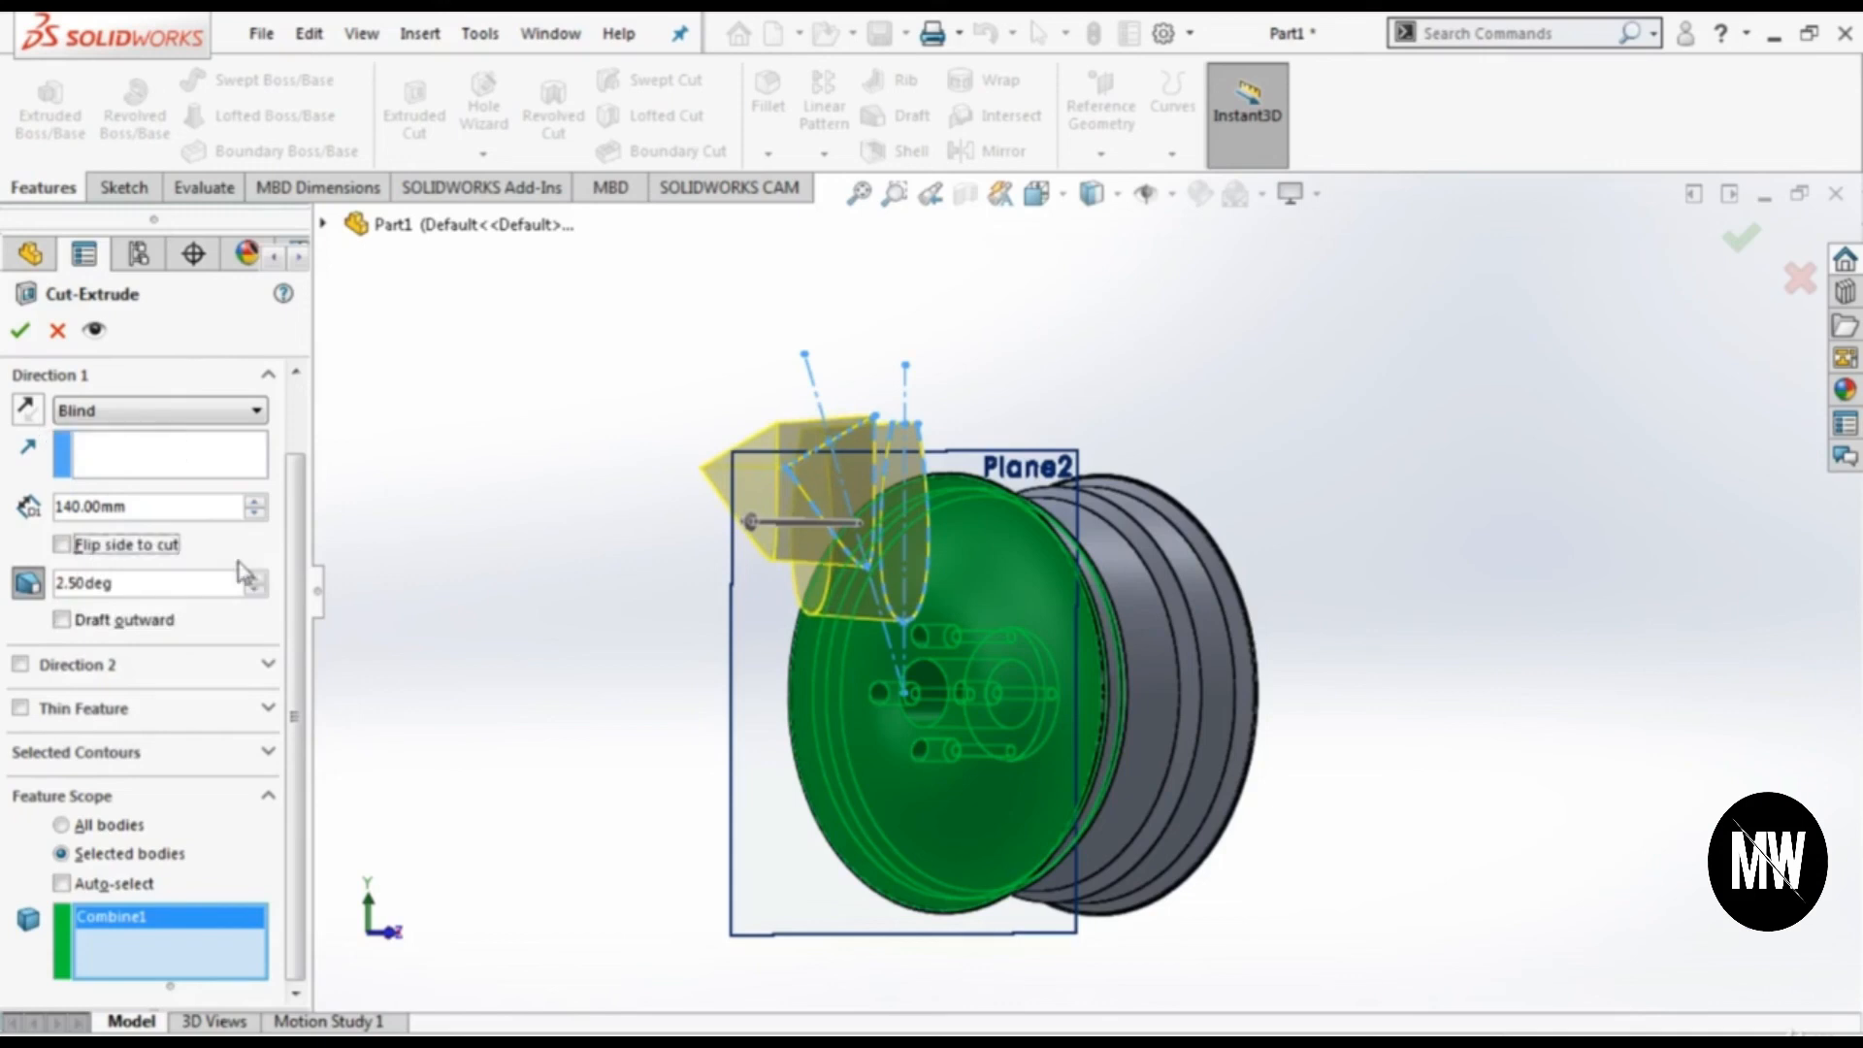
pyautogui.click(27, 409)
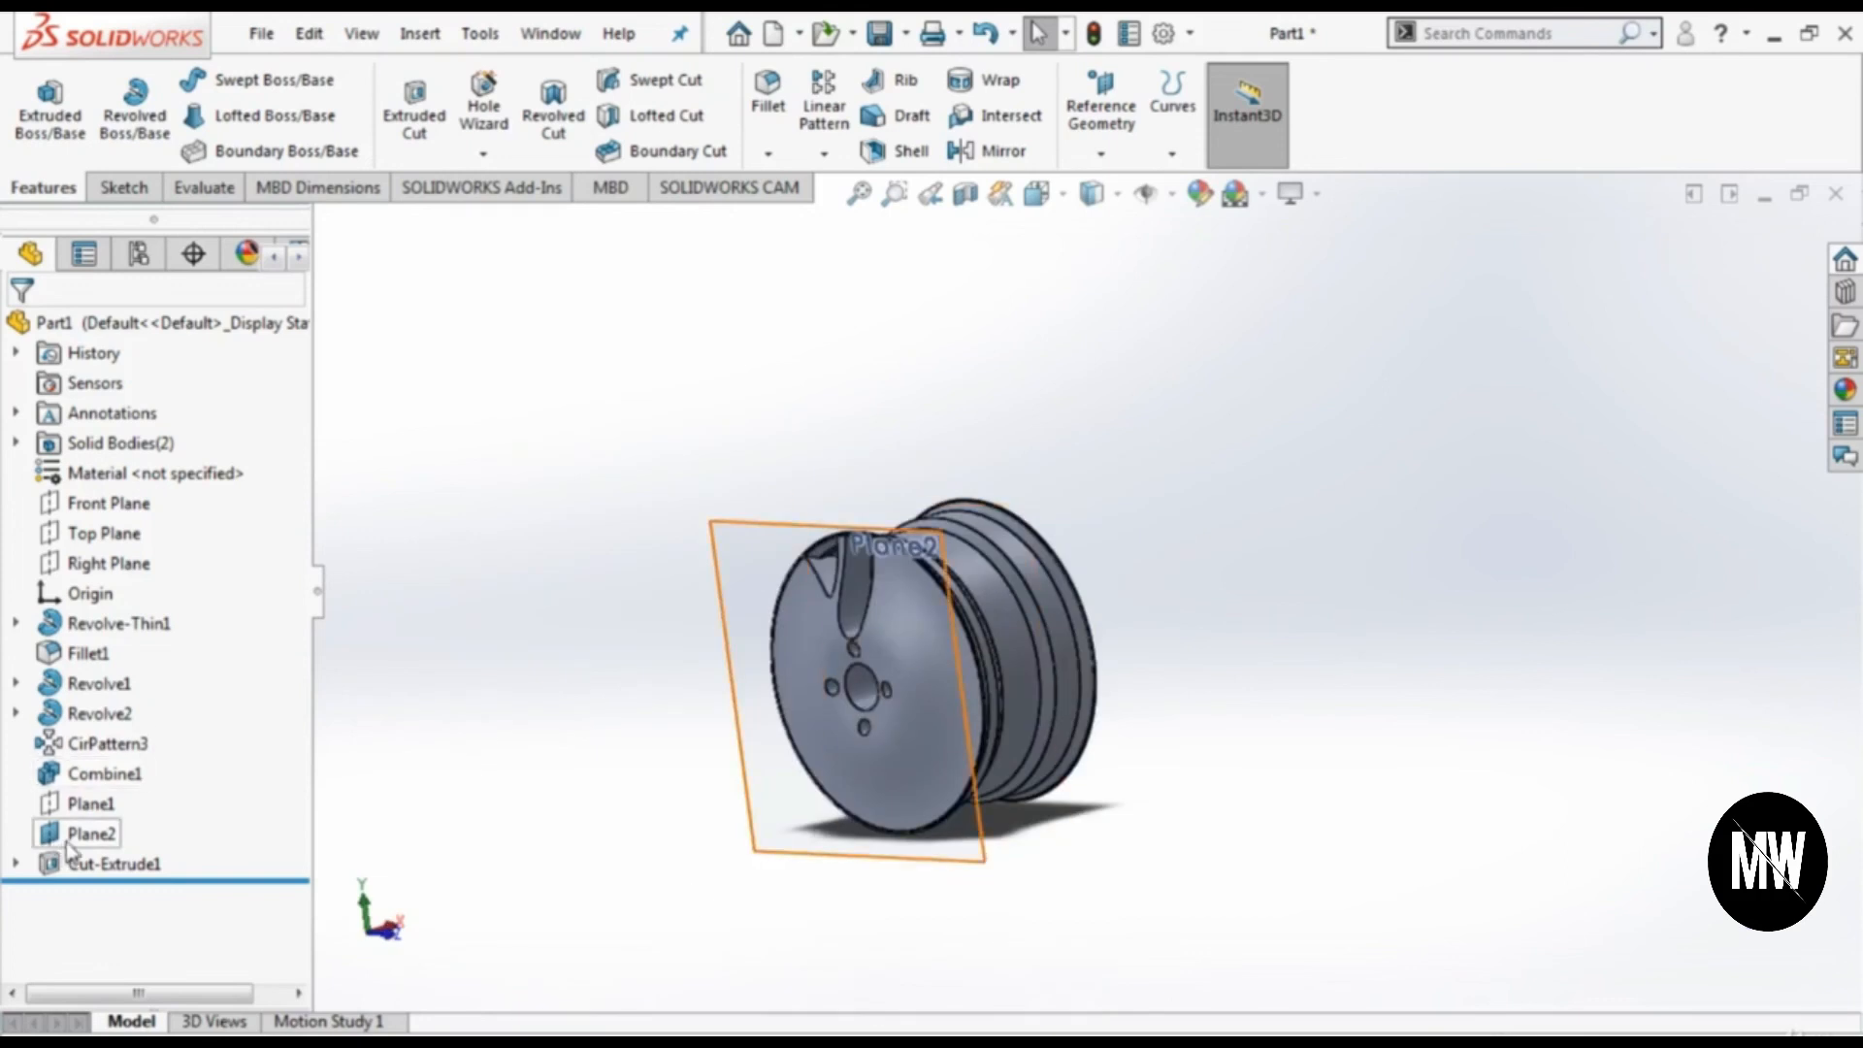
pyautogui.click(73, 835)
pyautogui.click(129, 803)
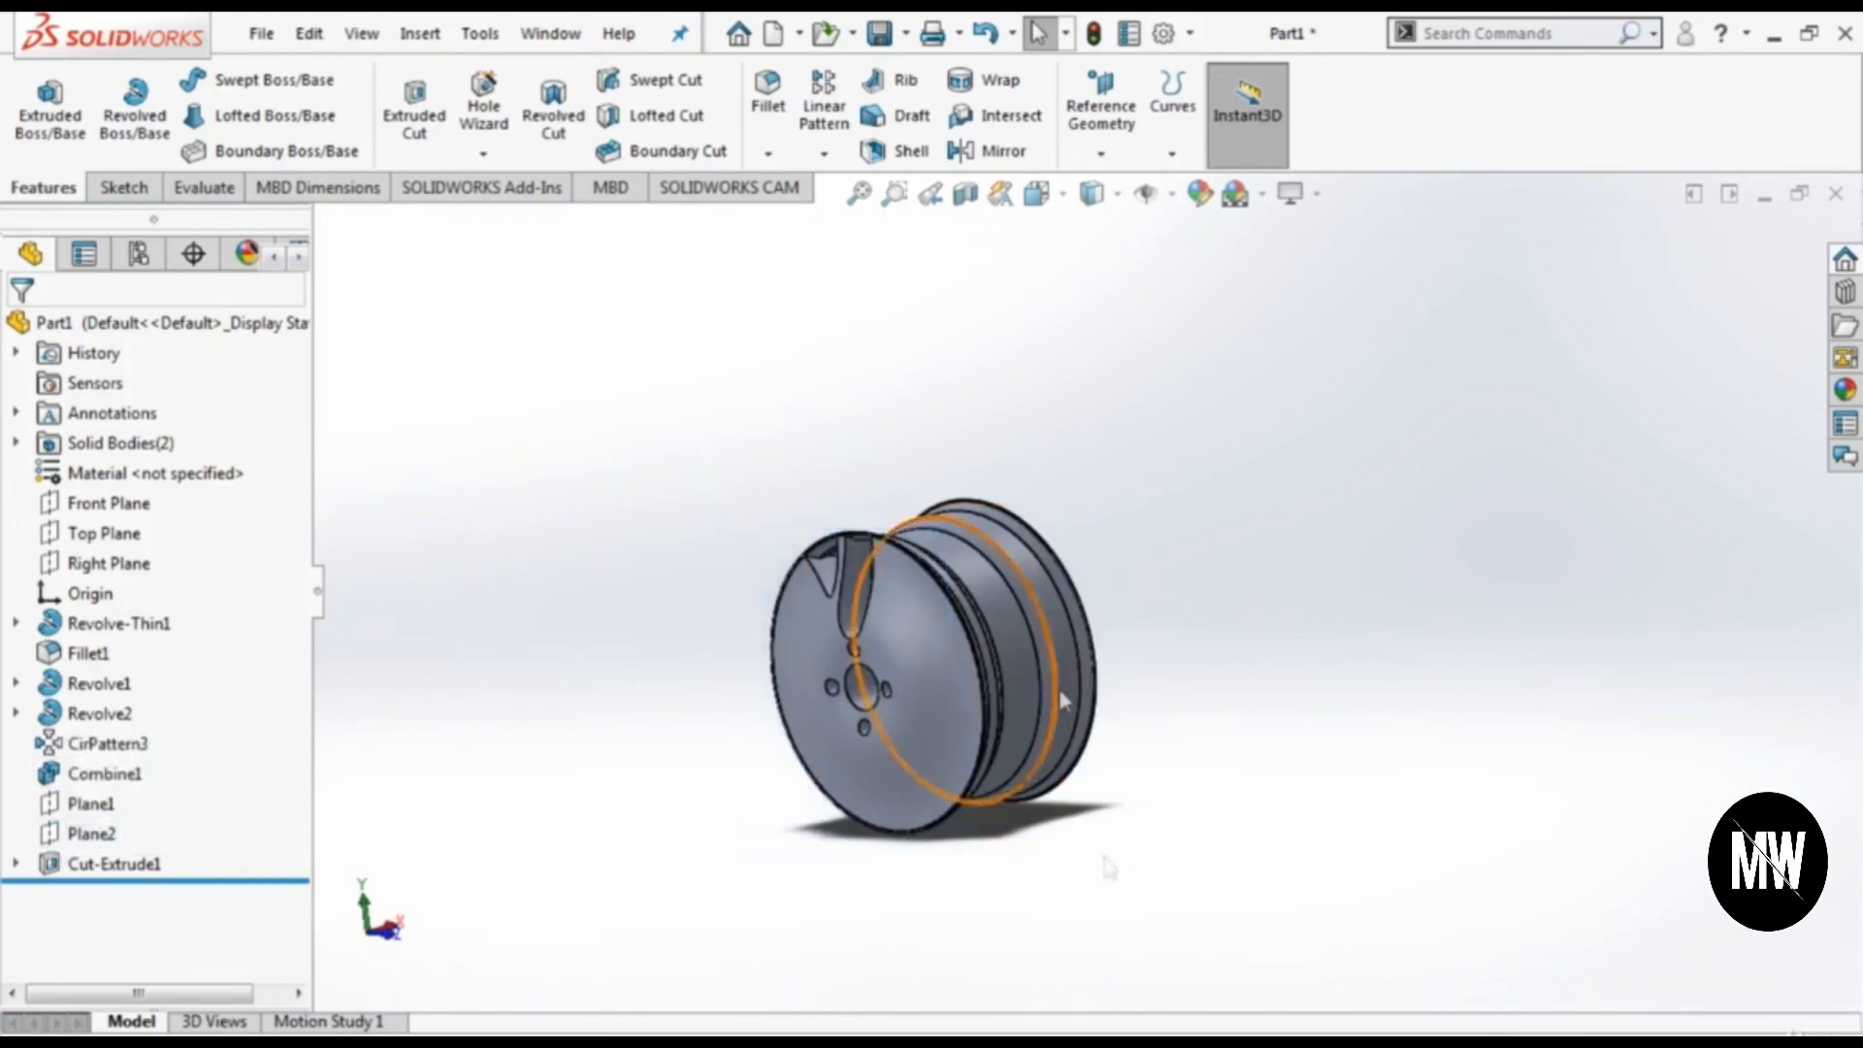
# Step: Fillet the front and rear spline edges of the triangular and oval window cutouts with a 4 mm radius
pyautogui.scroll(-6, 719, 553)
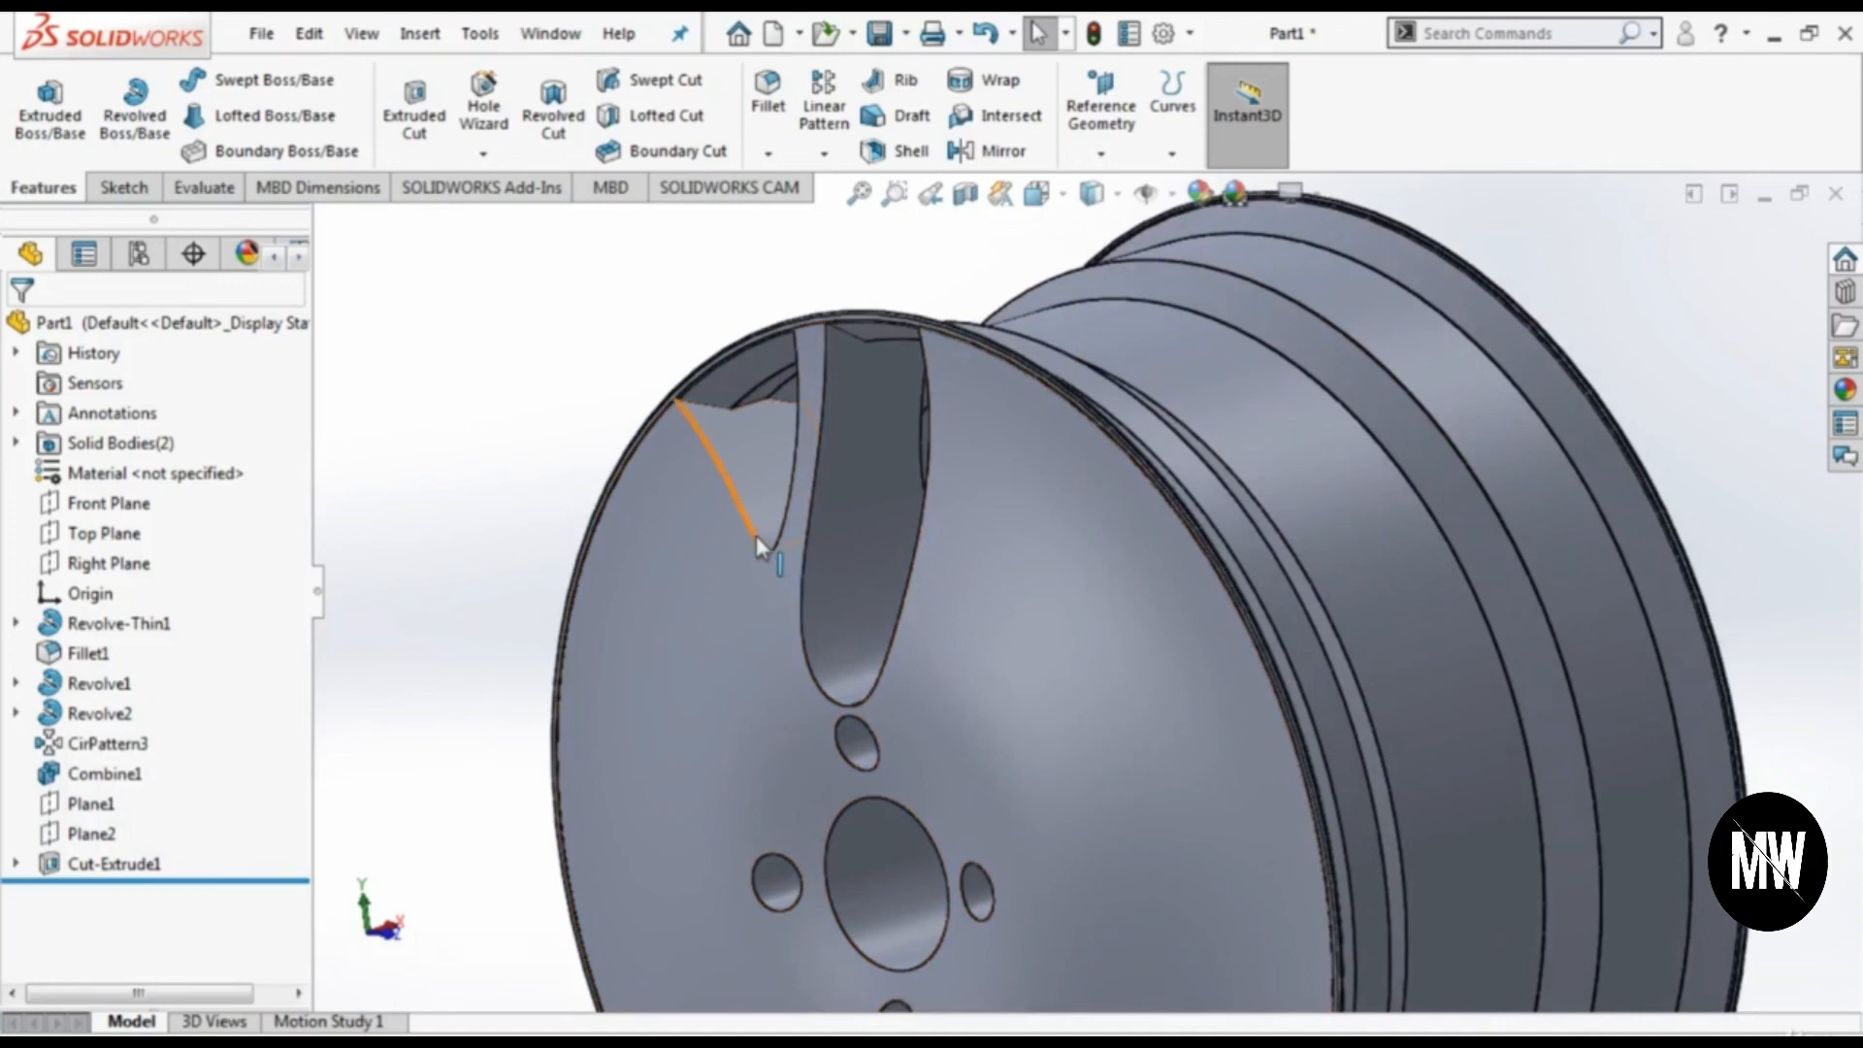
pyautogui.click(755, 536)
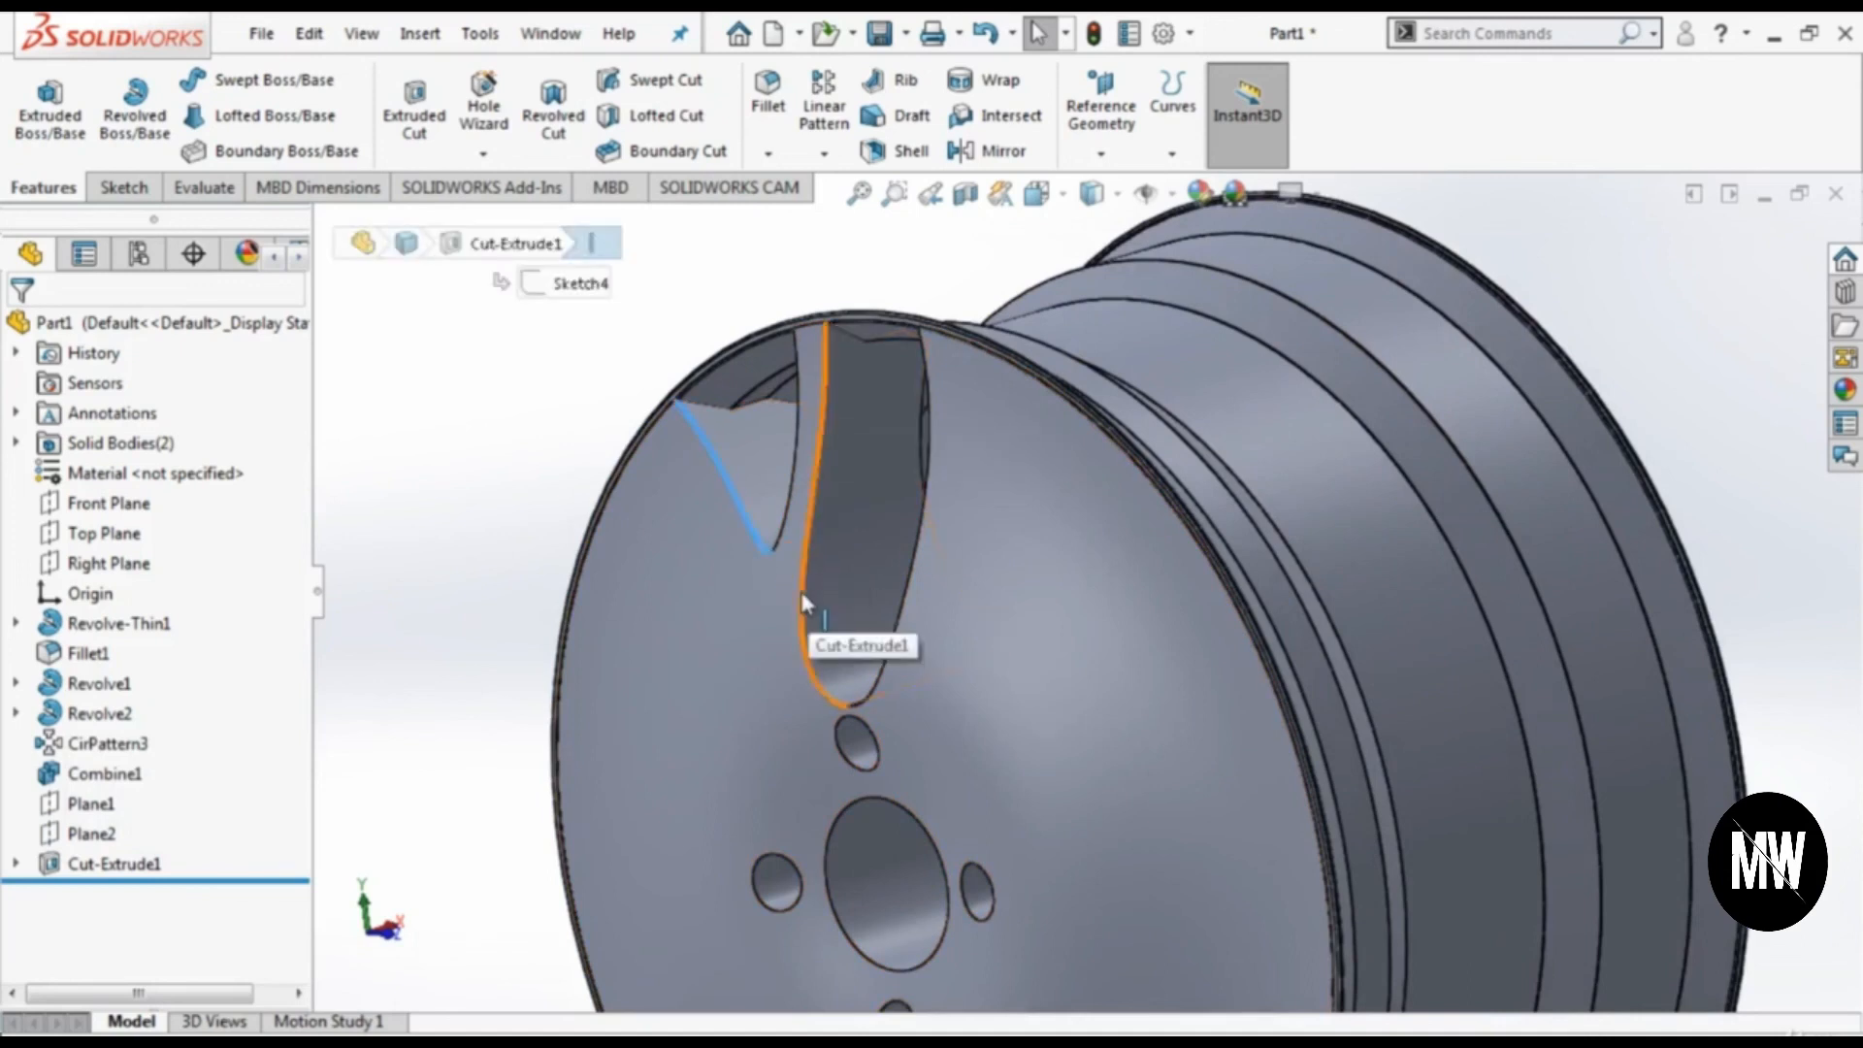
pyautogui.click(803, 604)
pyautogui.scroll(-3, 767, 456)
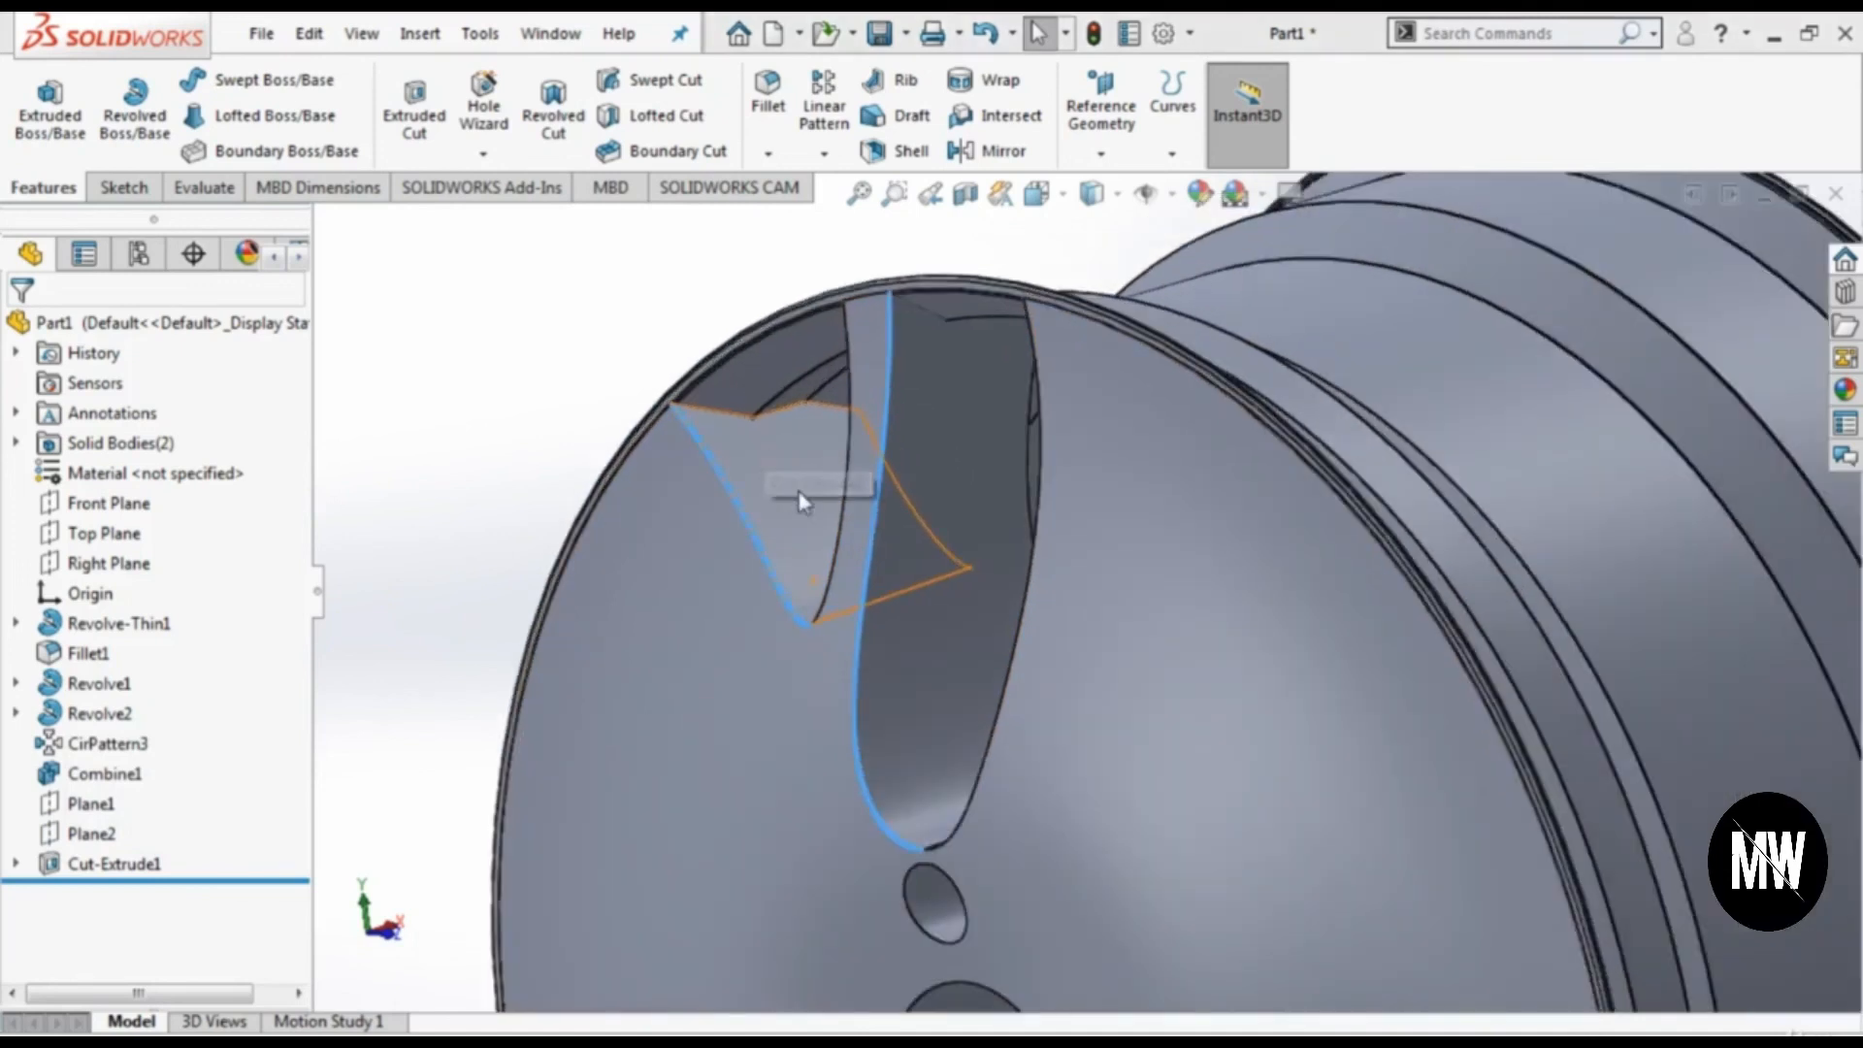
pyautogui.moveTo(858, 532); pyautogui.dragTo(911, 553, button='middle')
pyautogui.click(798, 490)
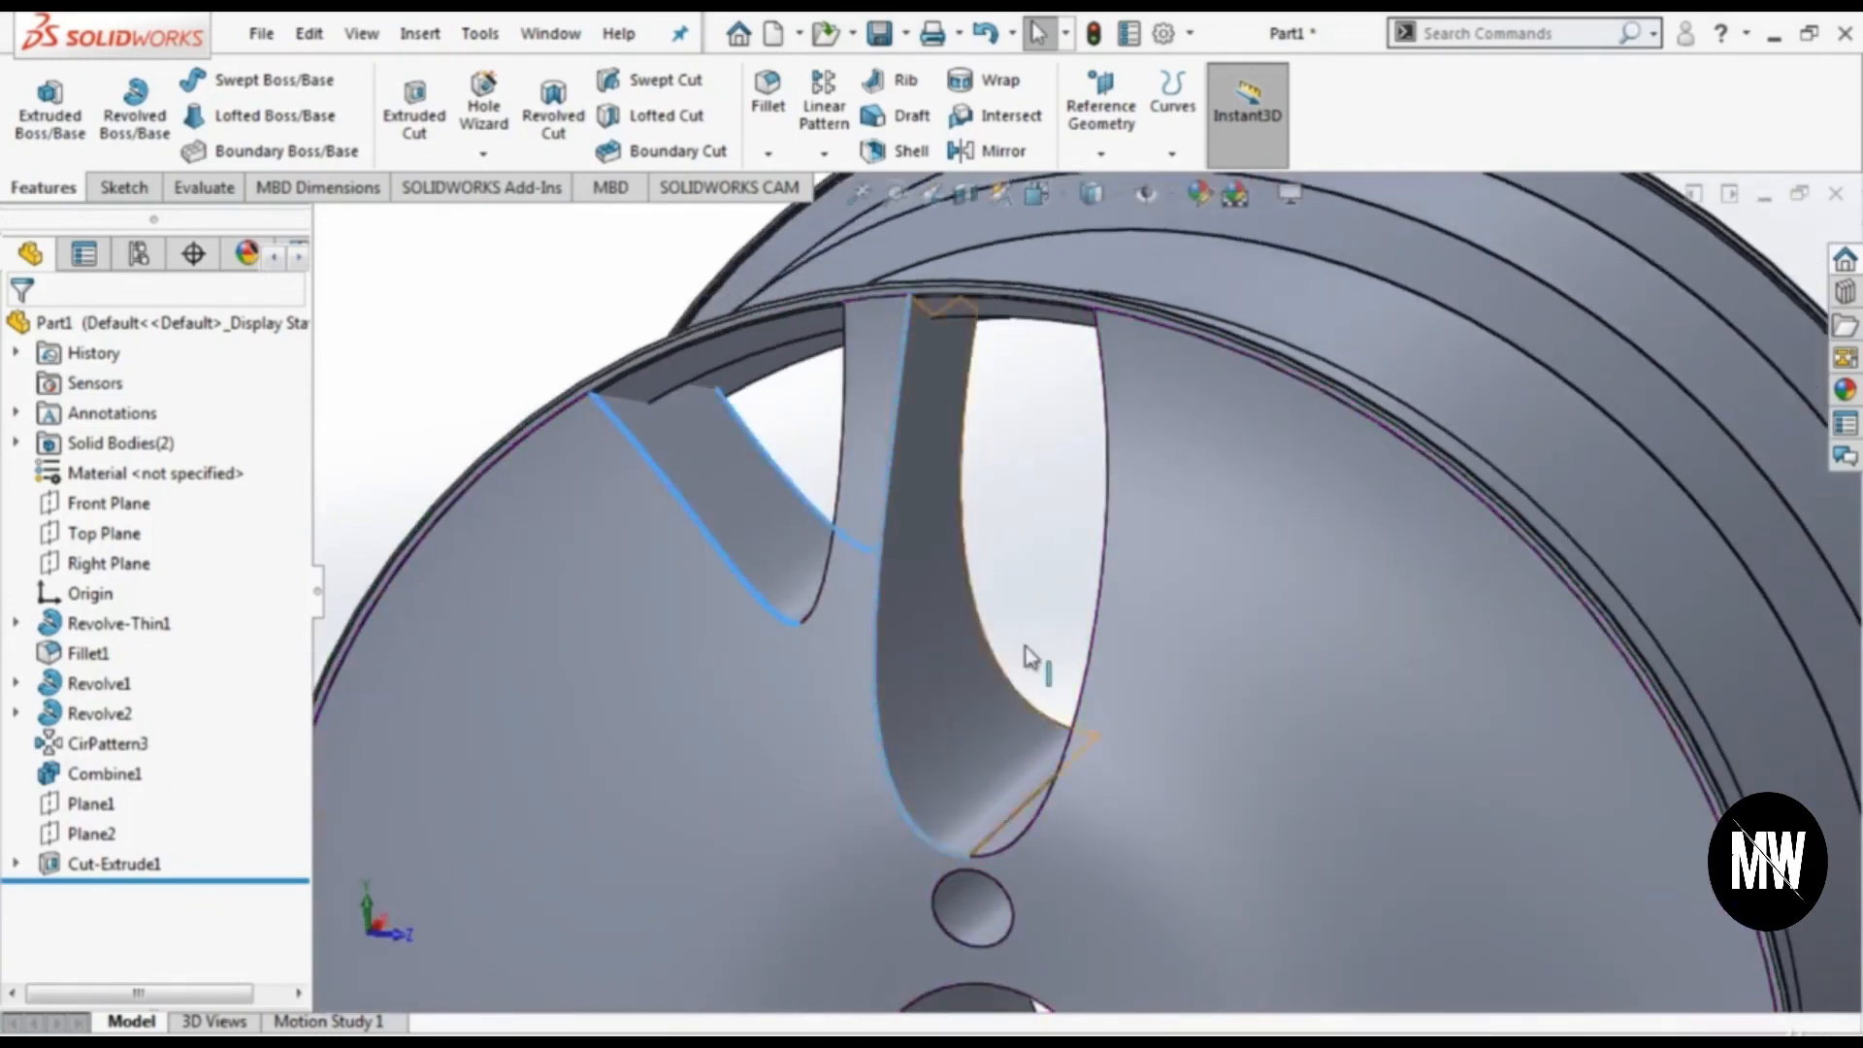
pyautogui.click(994, 660)
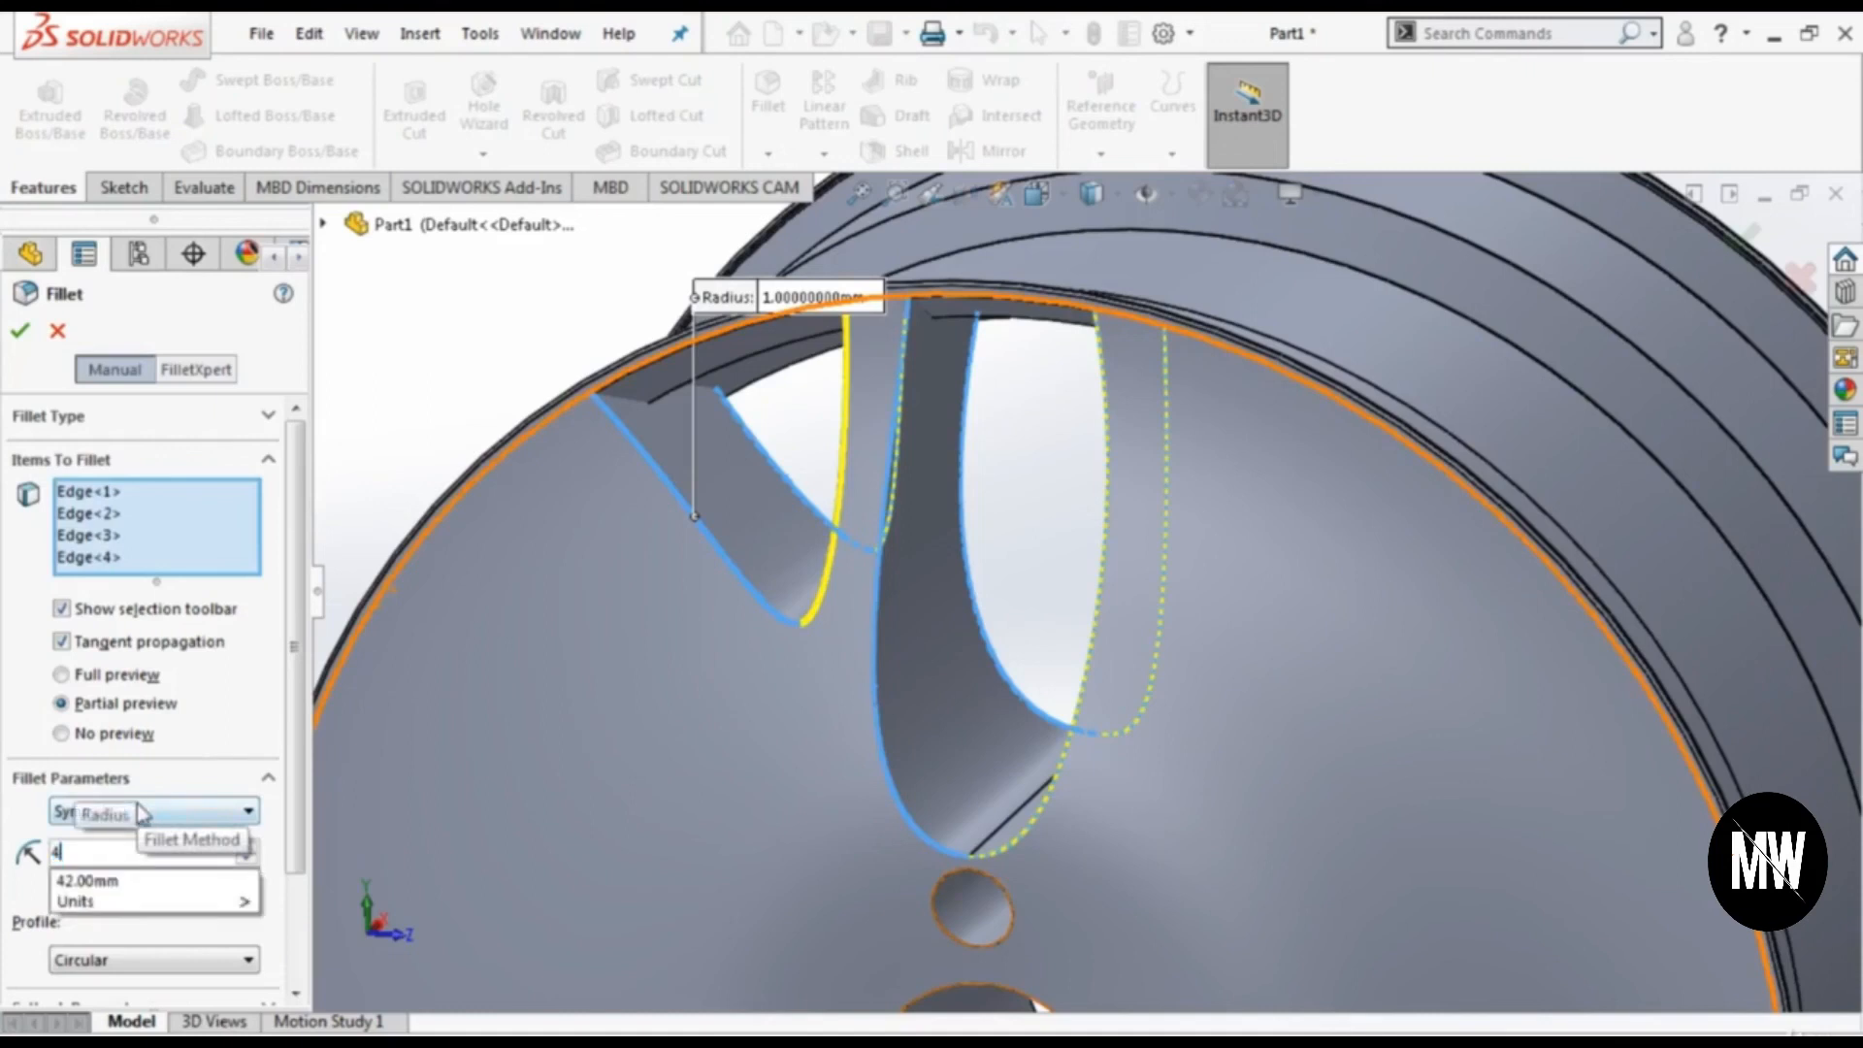
pyautogui.write('4')
pyautogui.click(20, 332)
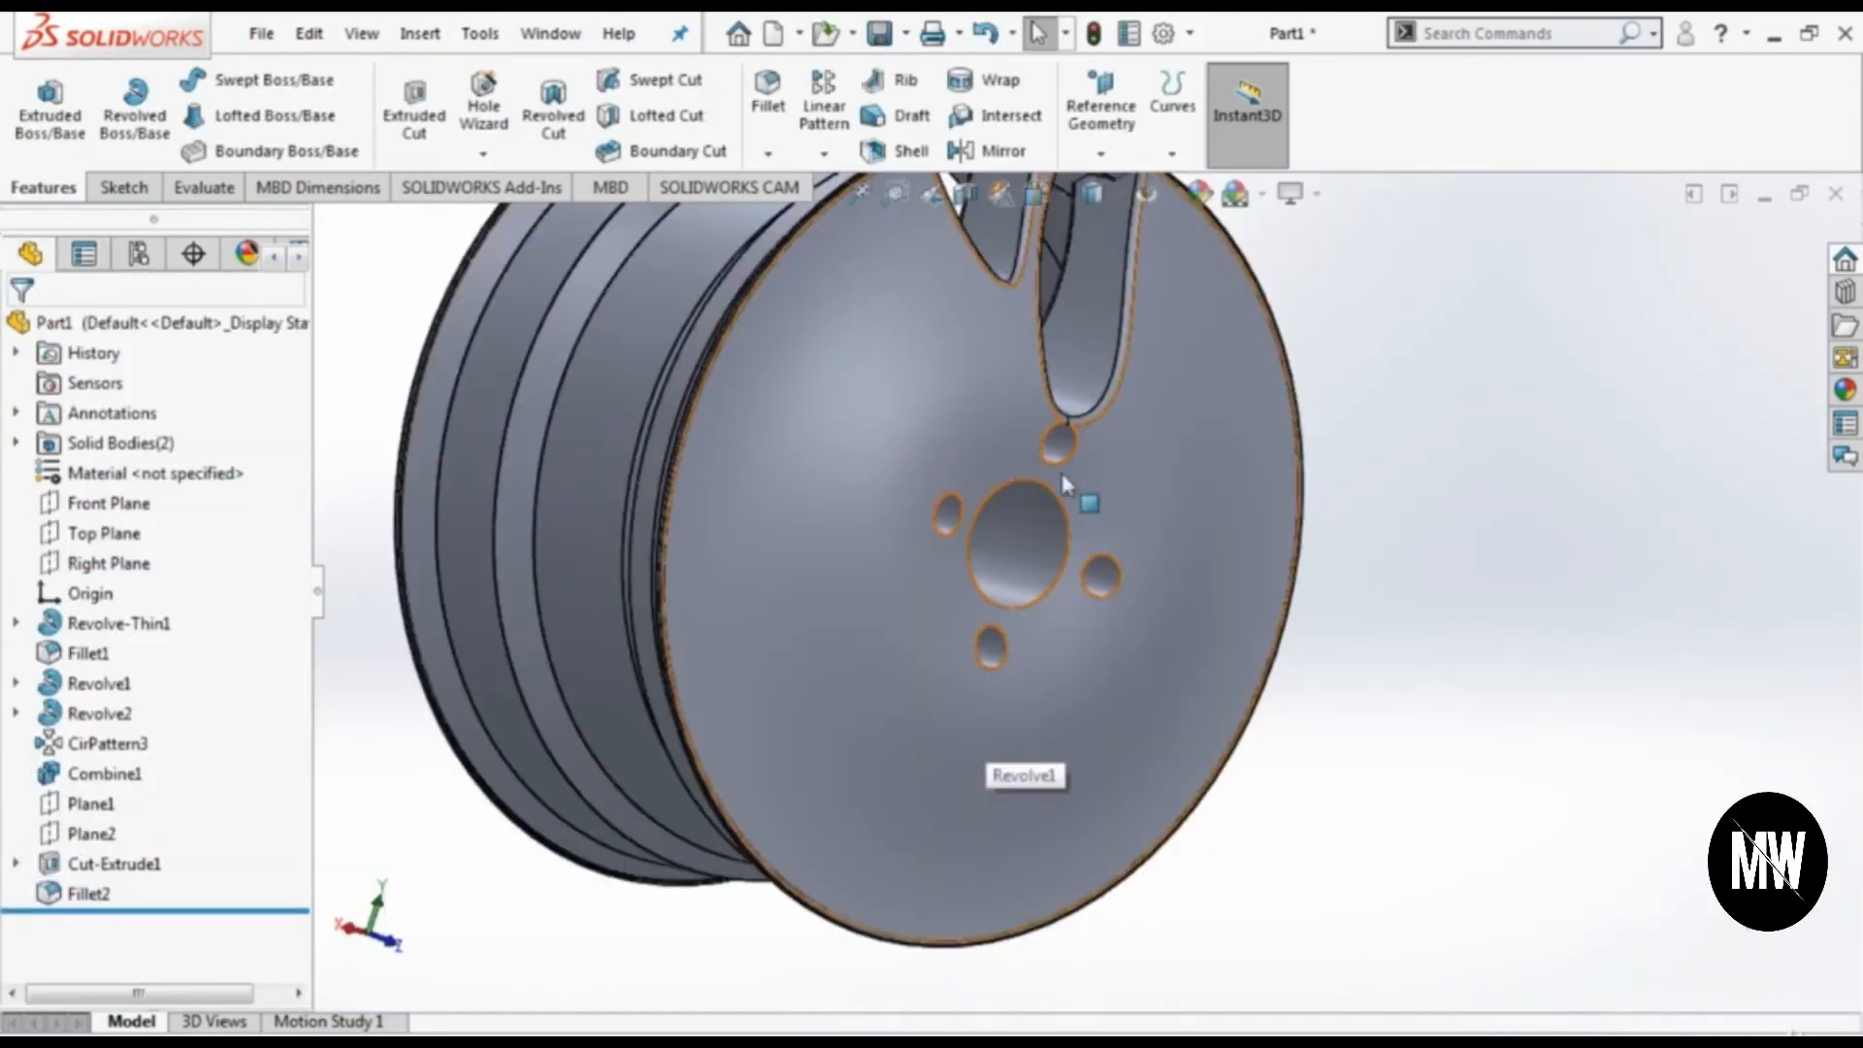
# Step: Fillet the front edges of the center bore and the four surrounding bolt holes with a 1 mm radius
pyautogui.scroll(-5, 1110, 524)
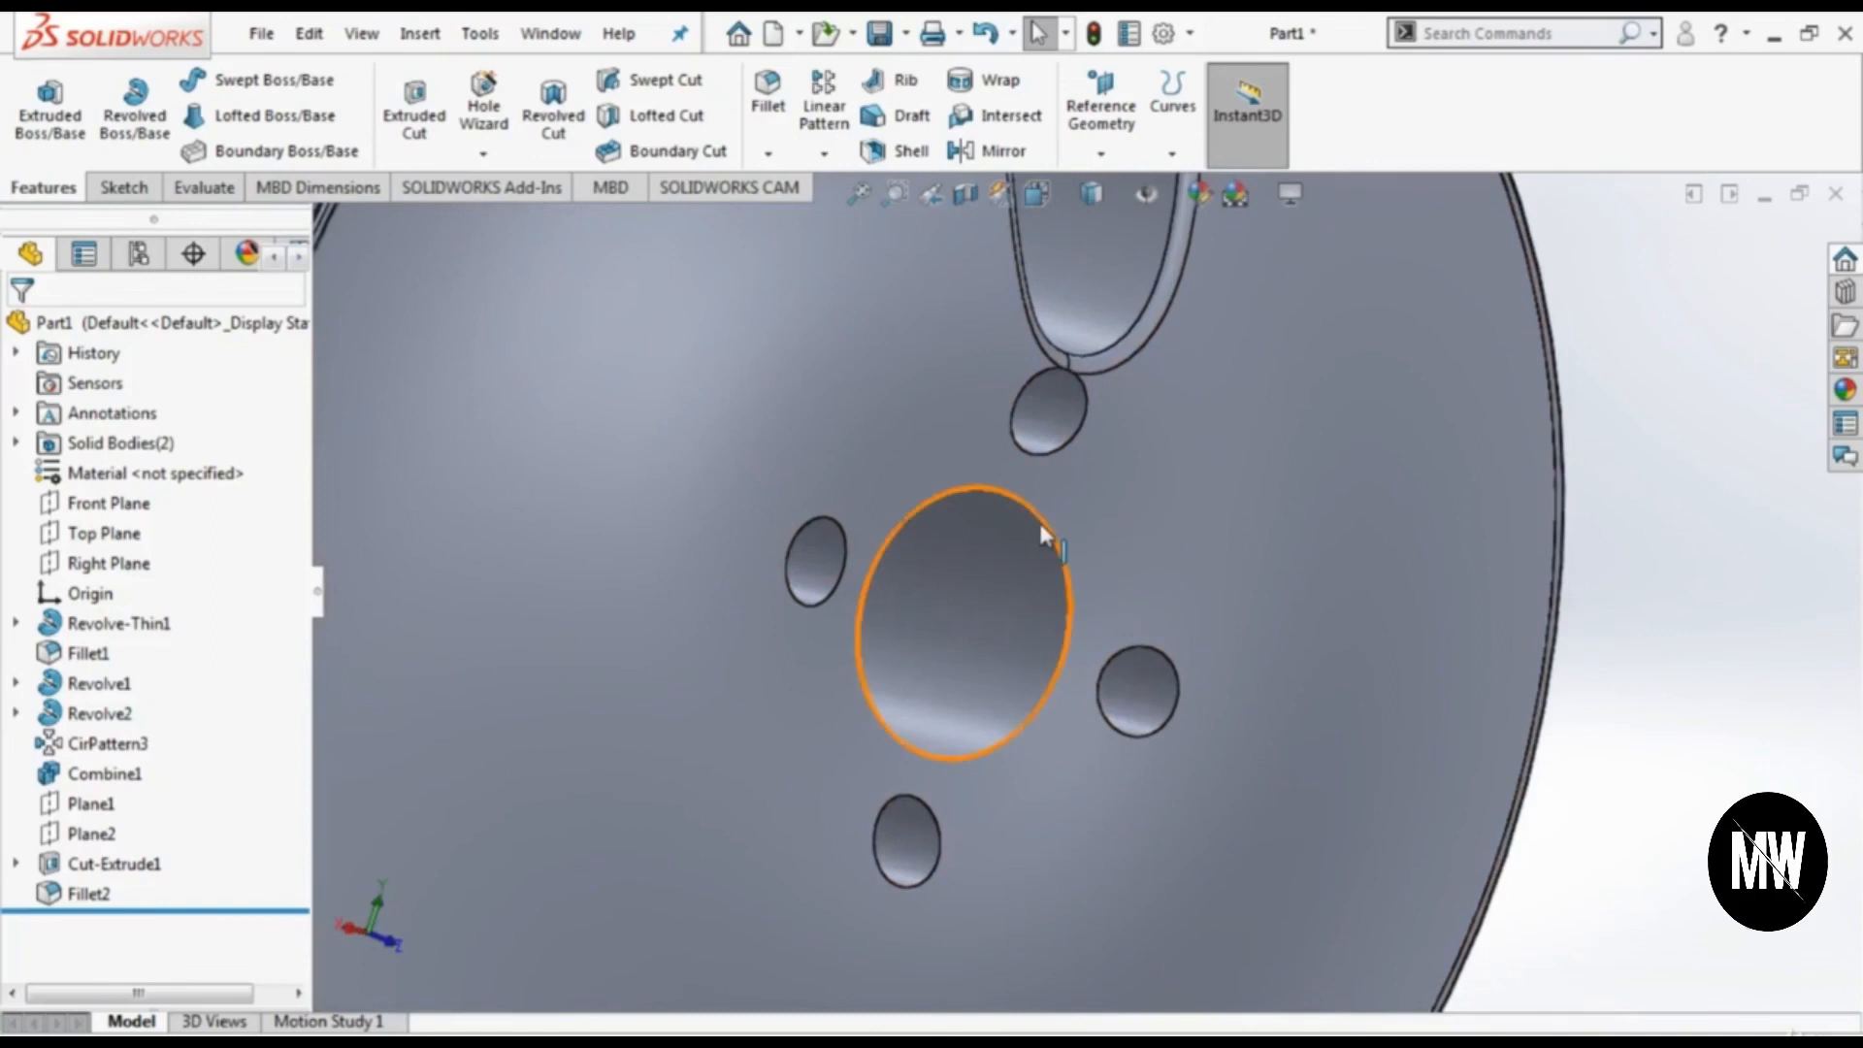
pyautogui.click(1048, 524)
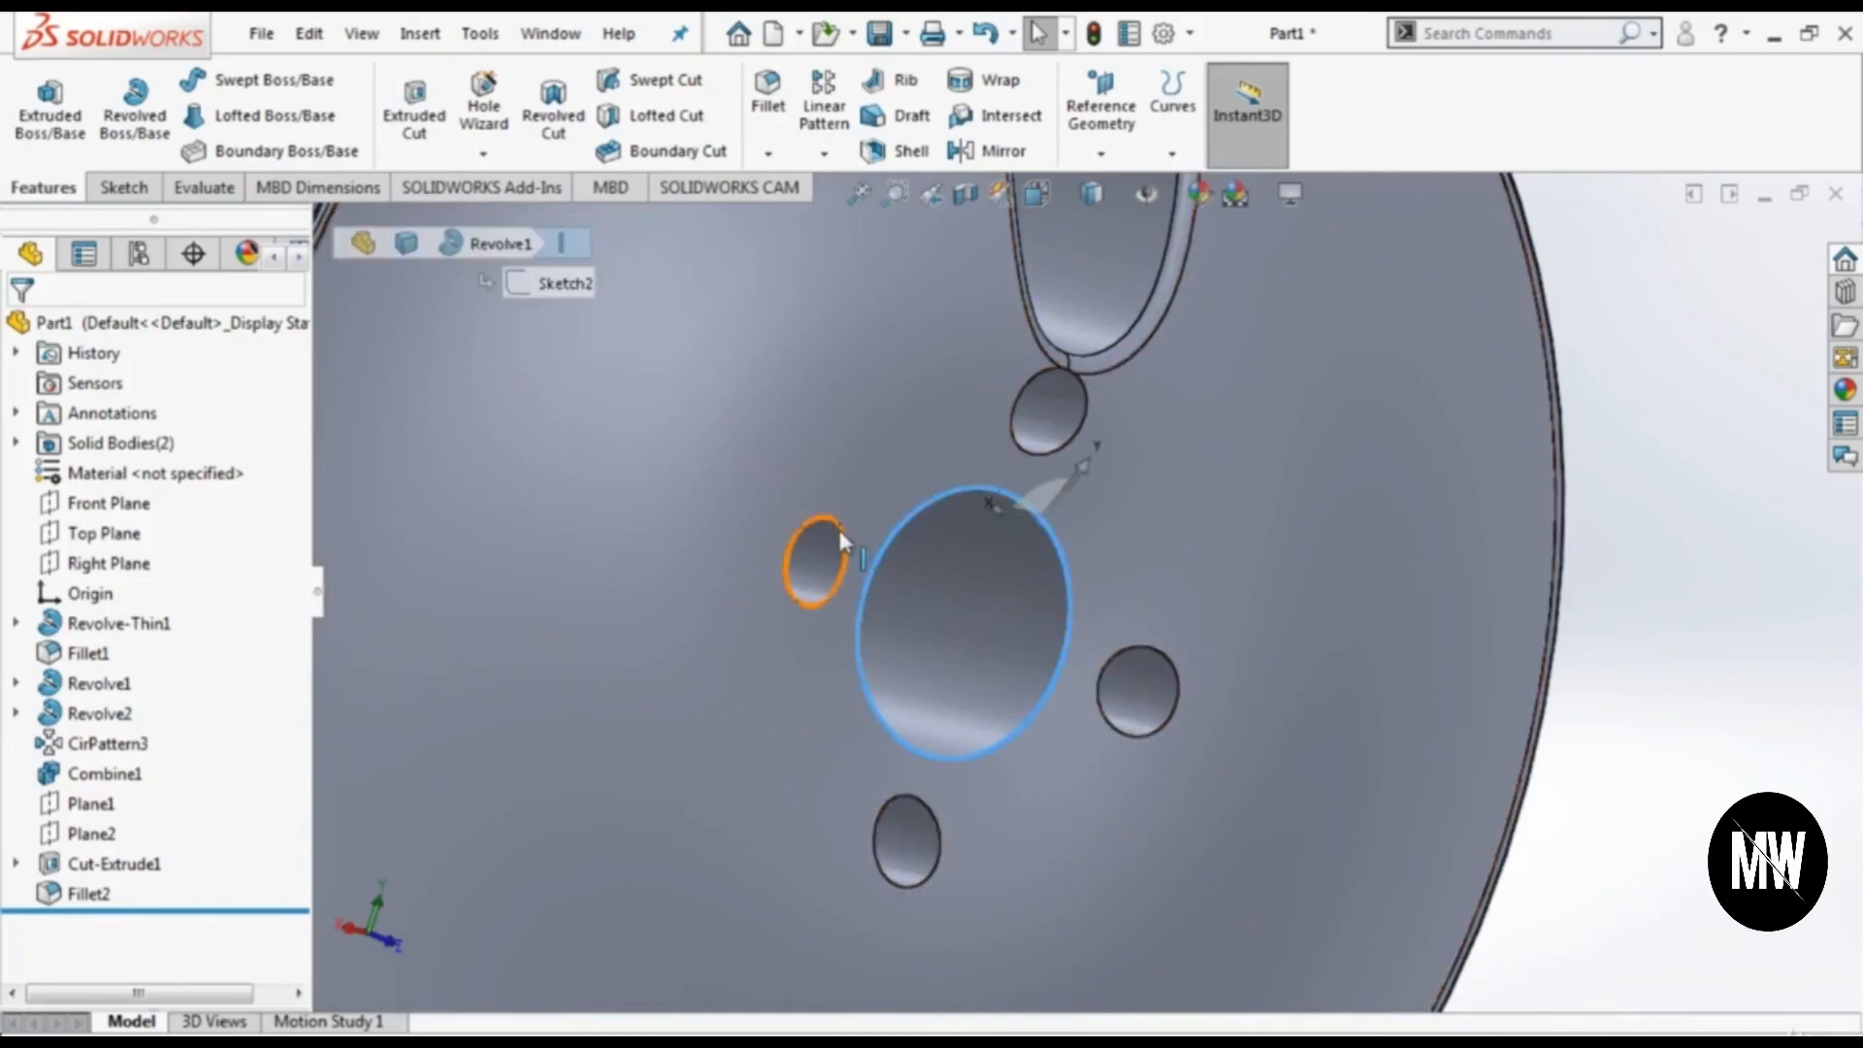
pyautogui.keyDown('ctrl'); pyautogui.click(841, 539); pyautogui.keyUp('ctrl')
pyautogui.keyDown('ctrl'); pyautogui.click(1019, 444); pyautogui.keyUp('ctrl')
pyautogui.keyDown('ctrl'); pyautogui.click(1119, 660); pyautogui.keyUp('ctrl')
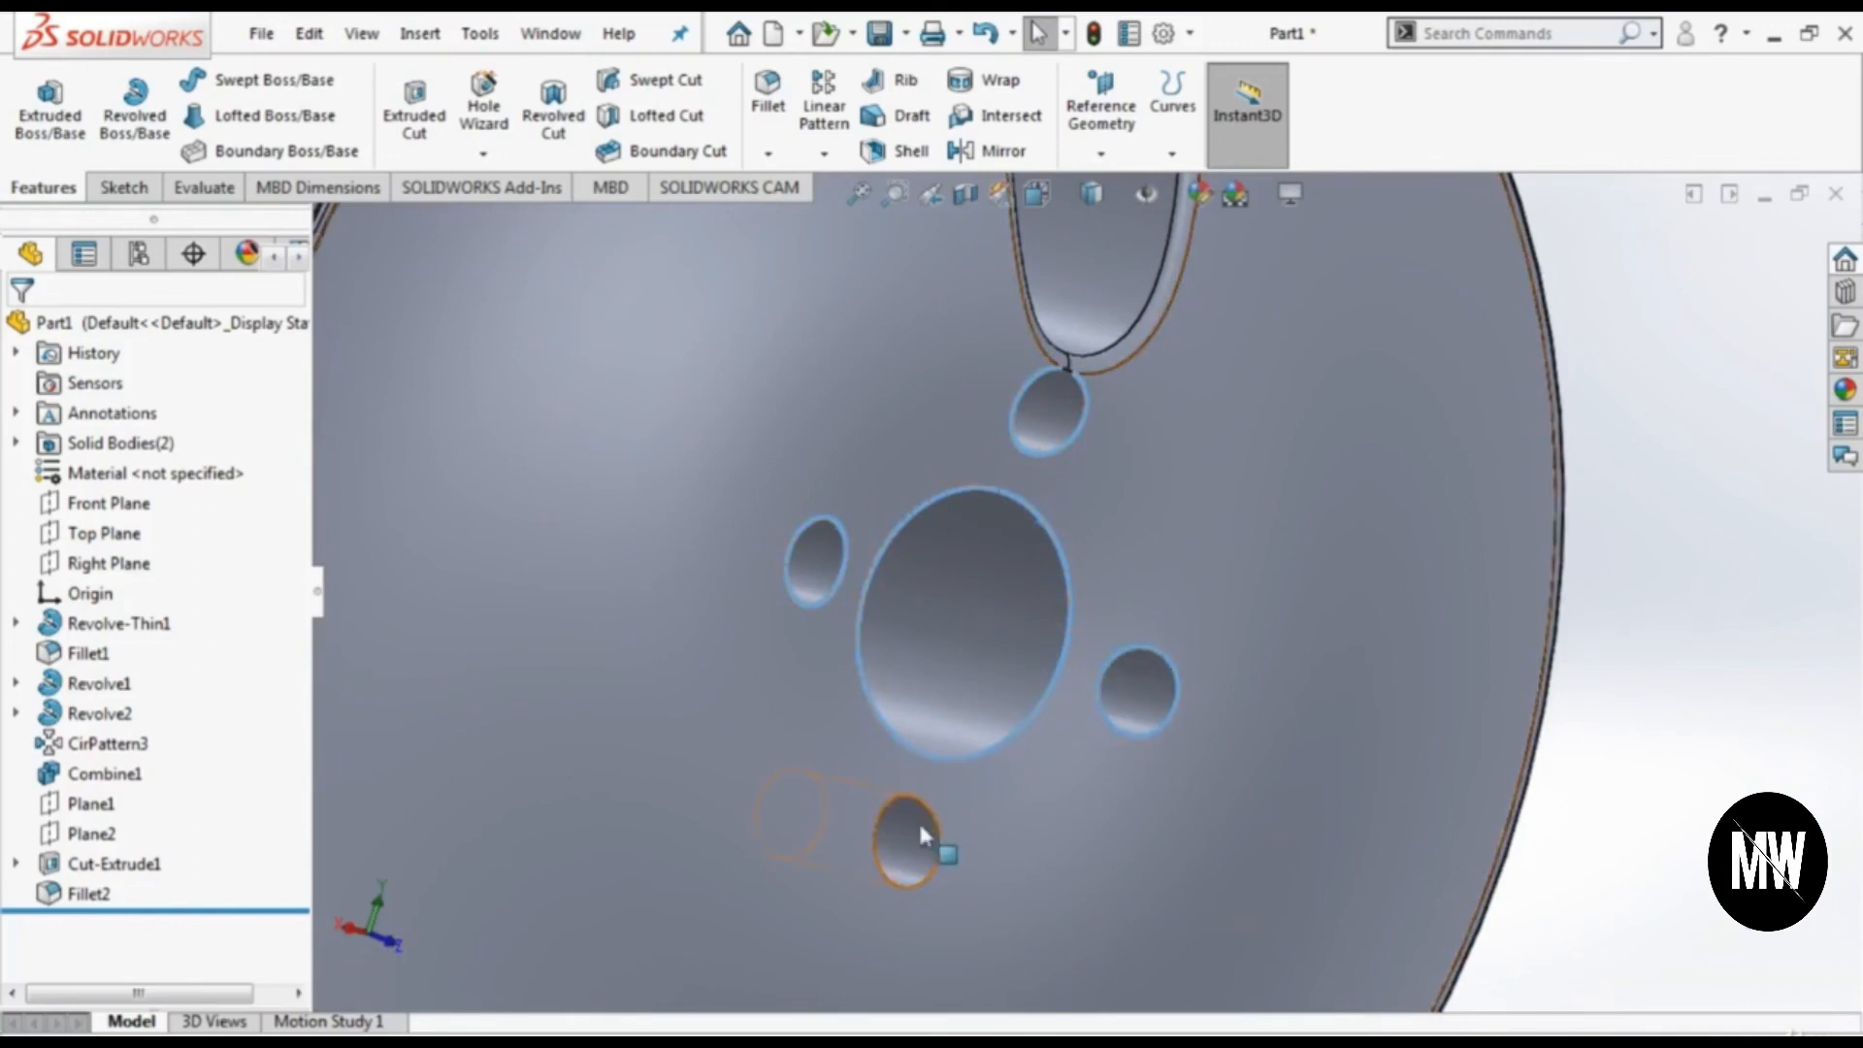
pyautogui.keyDown('ctrl'); pyautogui.click(934, 825); pyautogui.keyUp('ctrl')
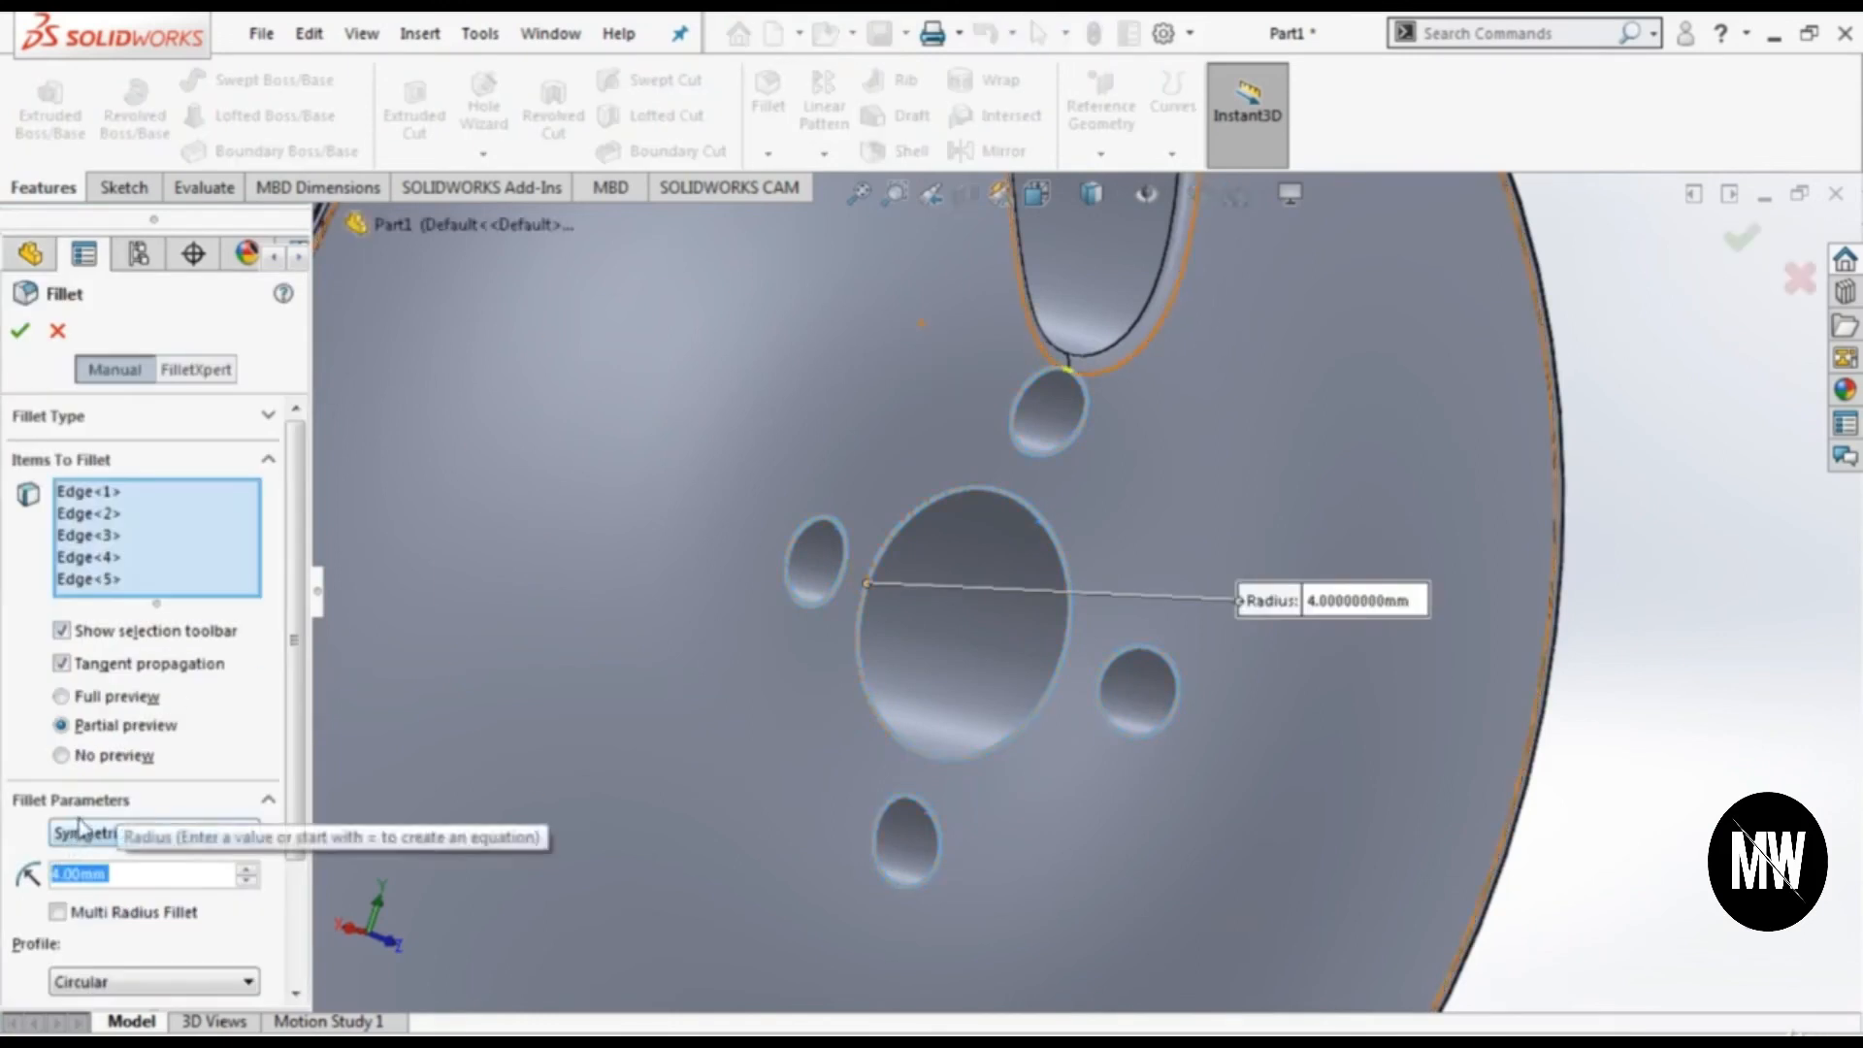
pyautogui.write('1')
pyautogui.click(27, 333)
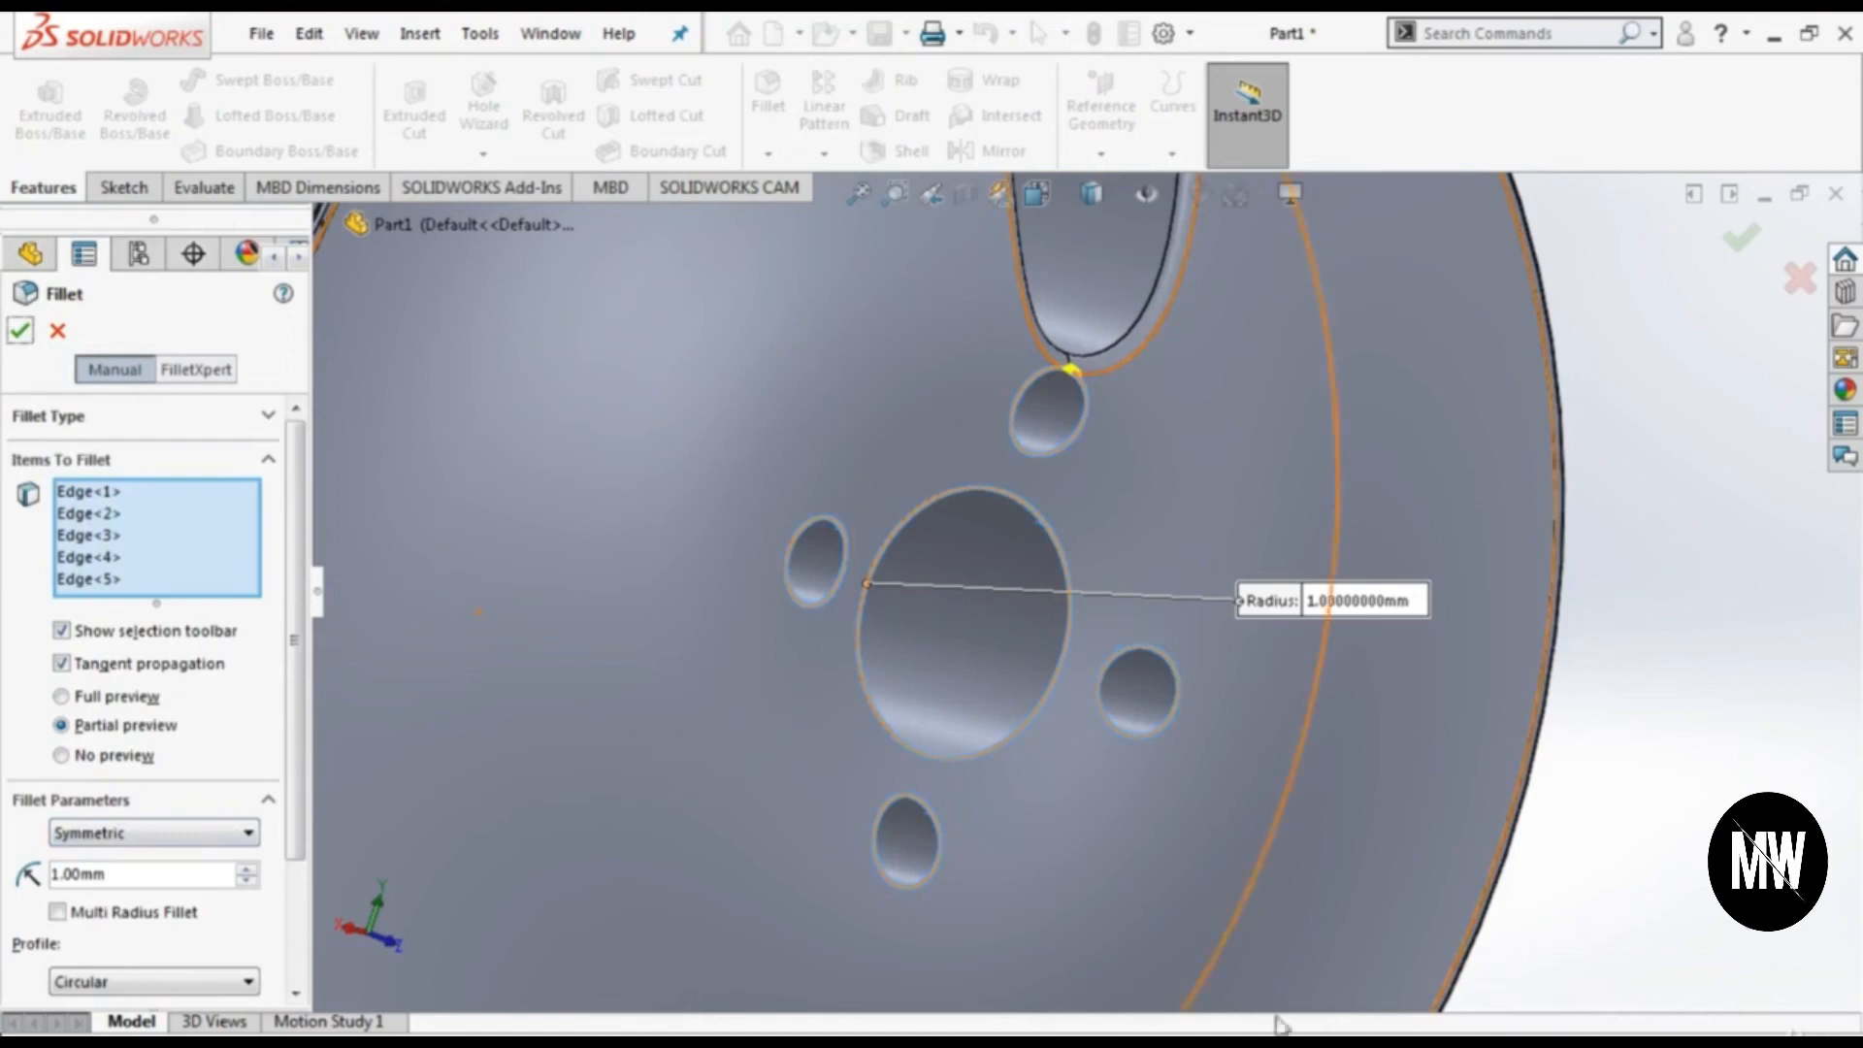
pyautogui.click(21, 343)
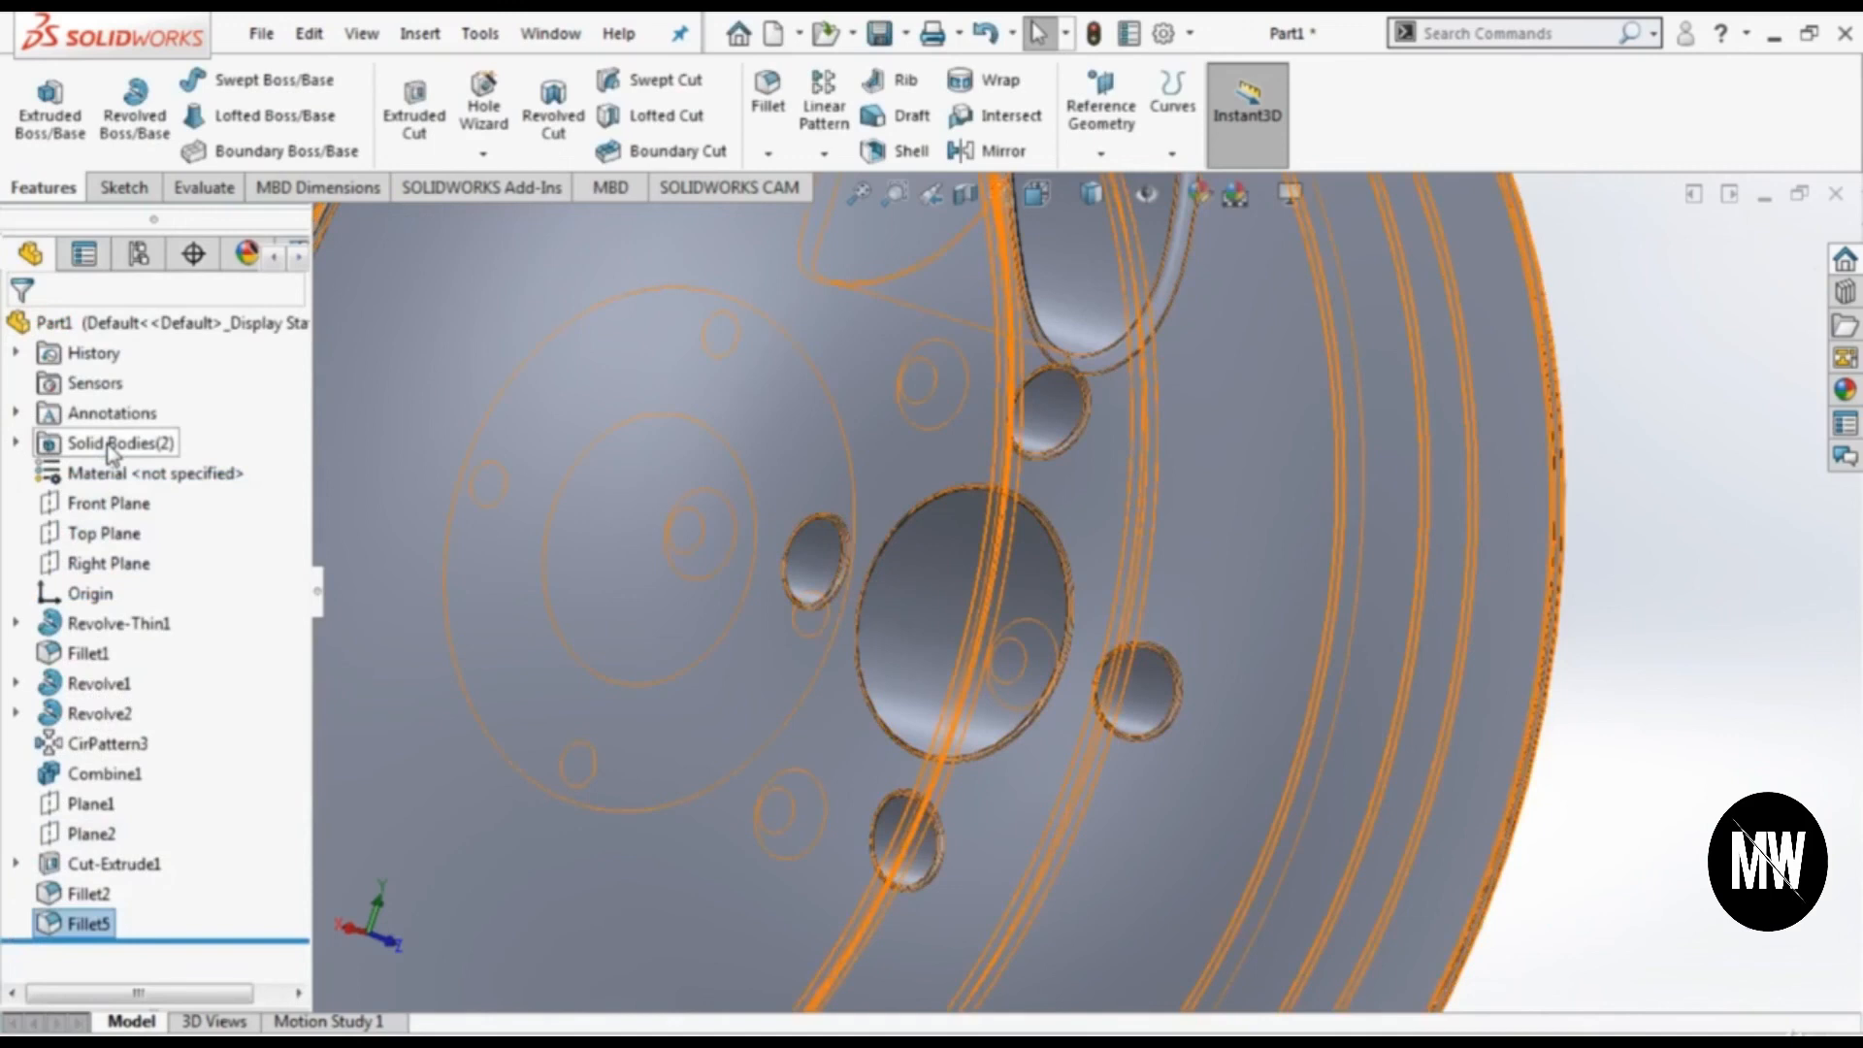
# Step: Circular-pattern the window cut and its 4 mm fillet about a circular rim edge, with 8 equally spaced instances over 360°
pyautogui.press('f')
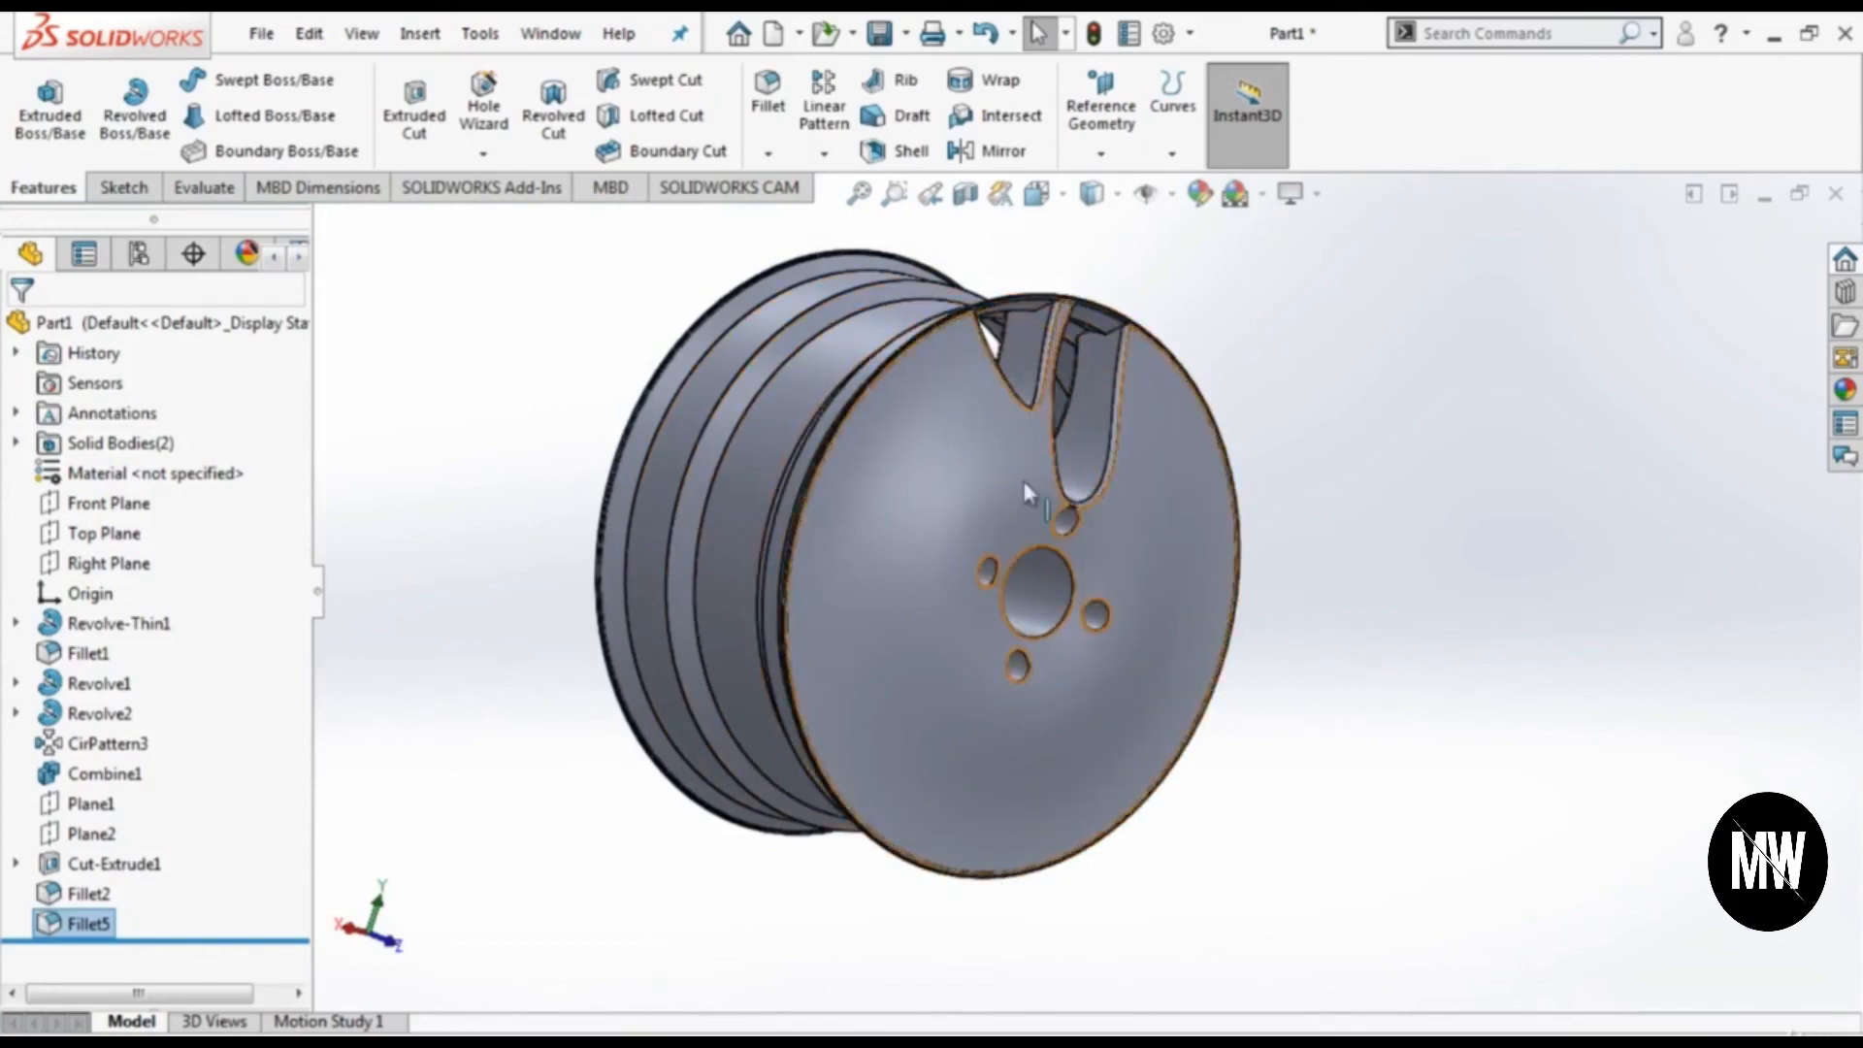
pyautogui.click(824, 154)
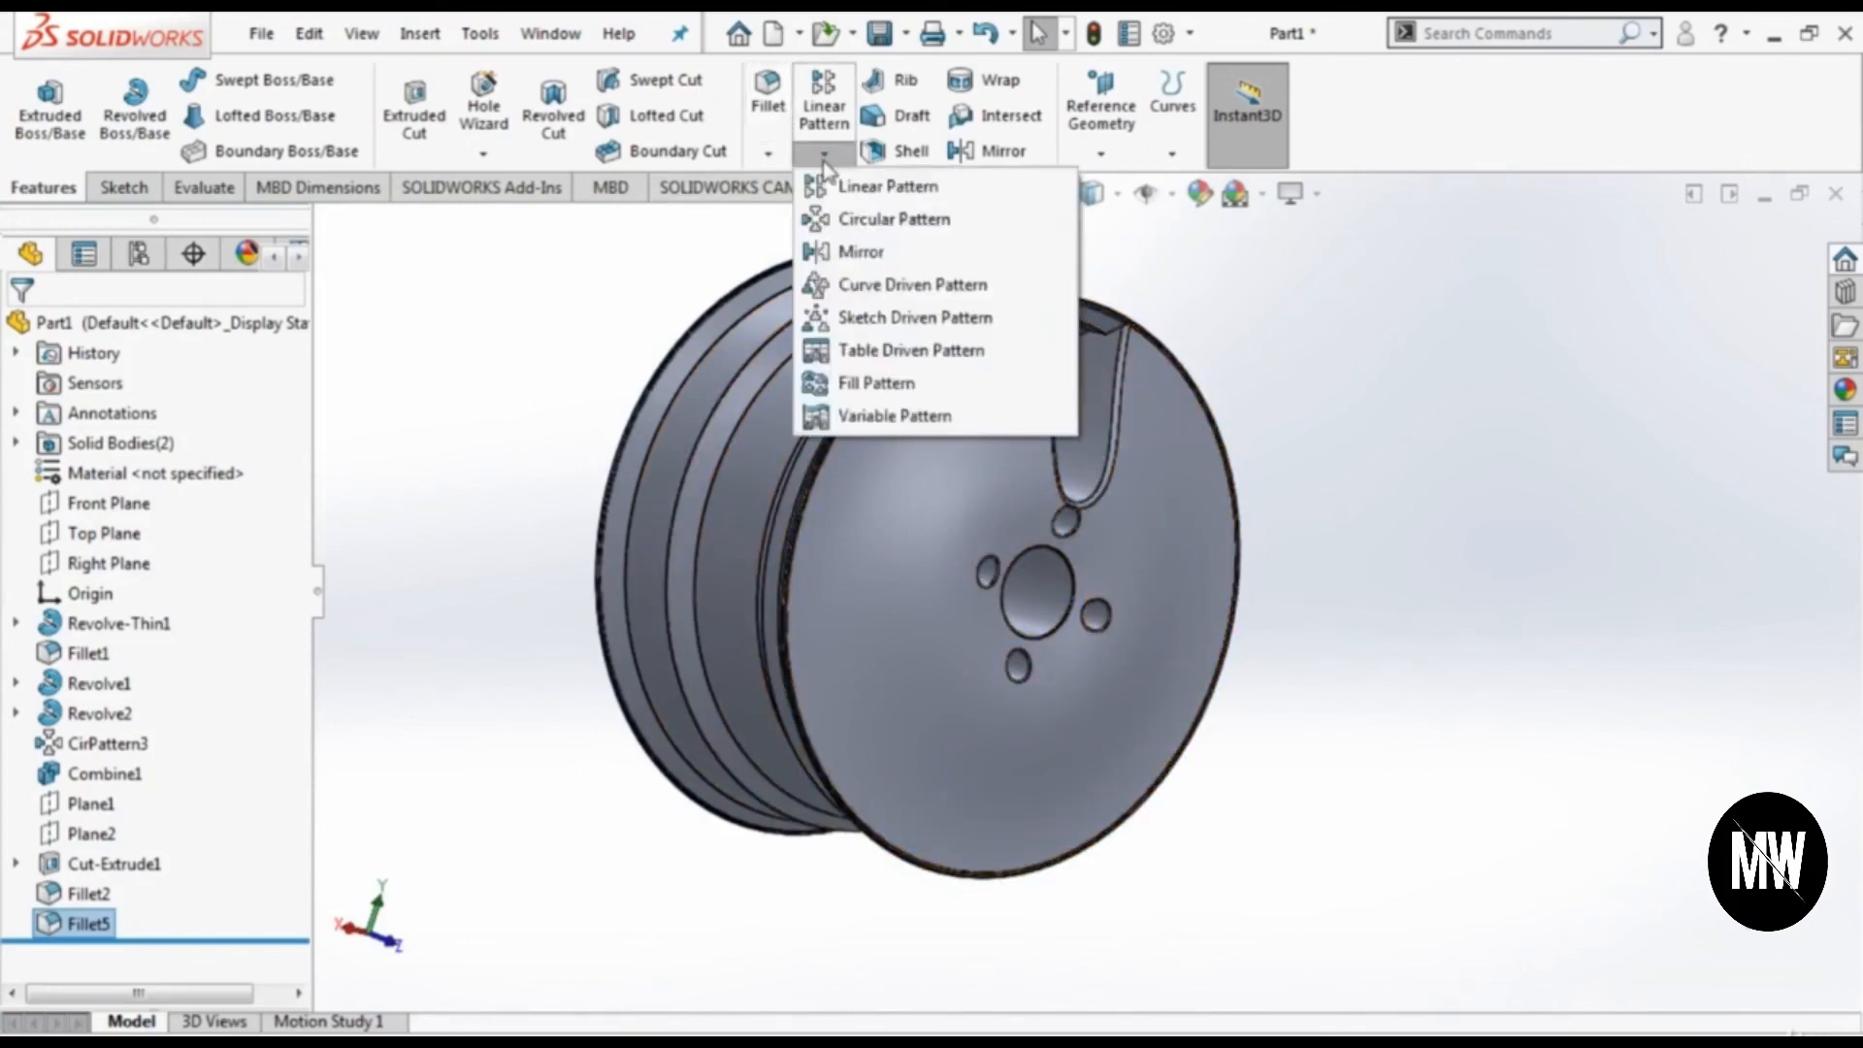
pyautogui.click(852, 222)
pyautogui.click(136, 703)
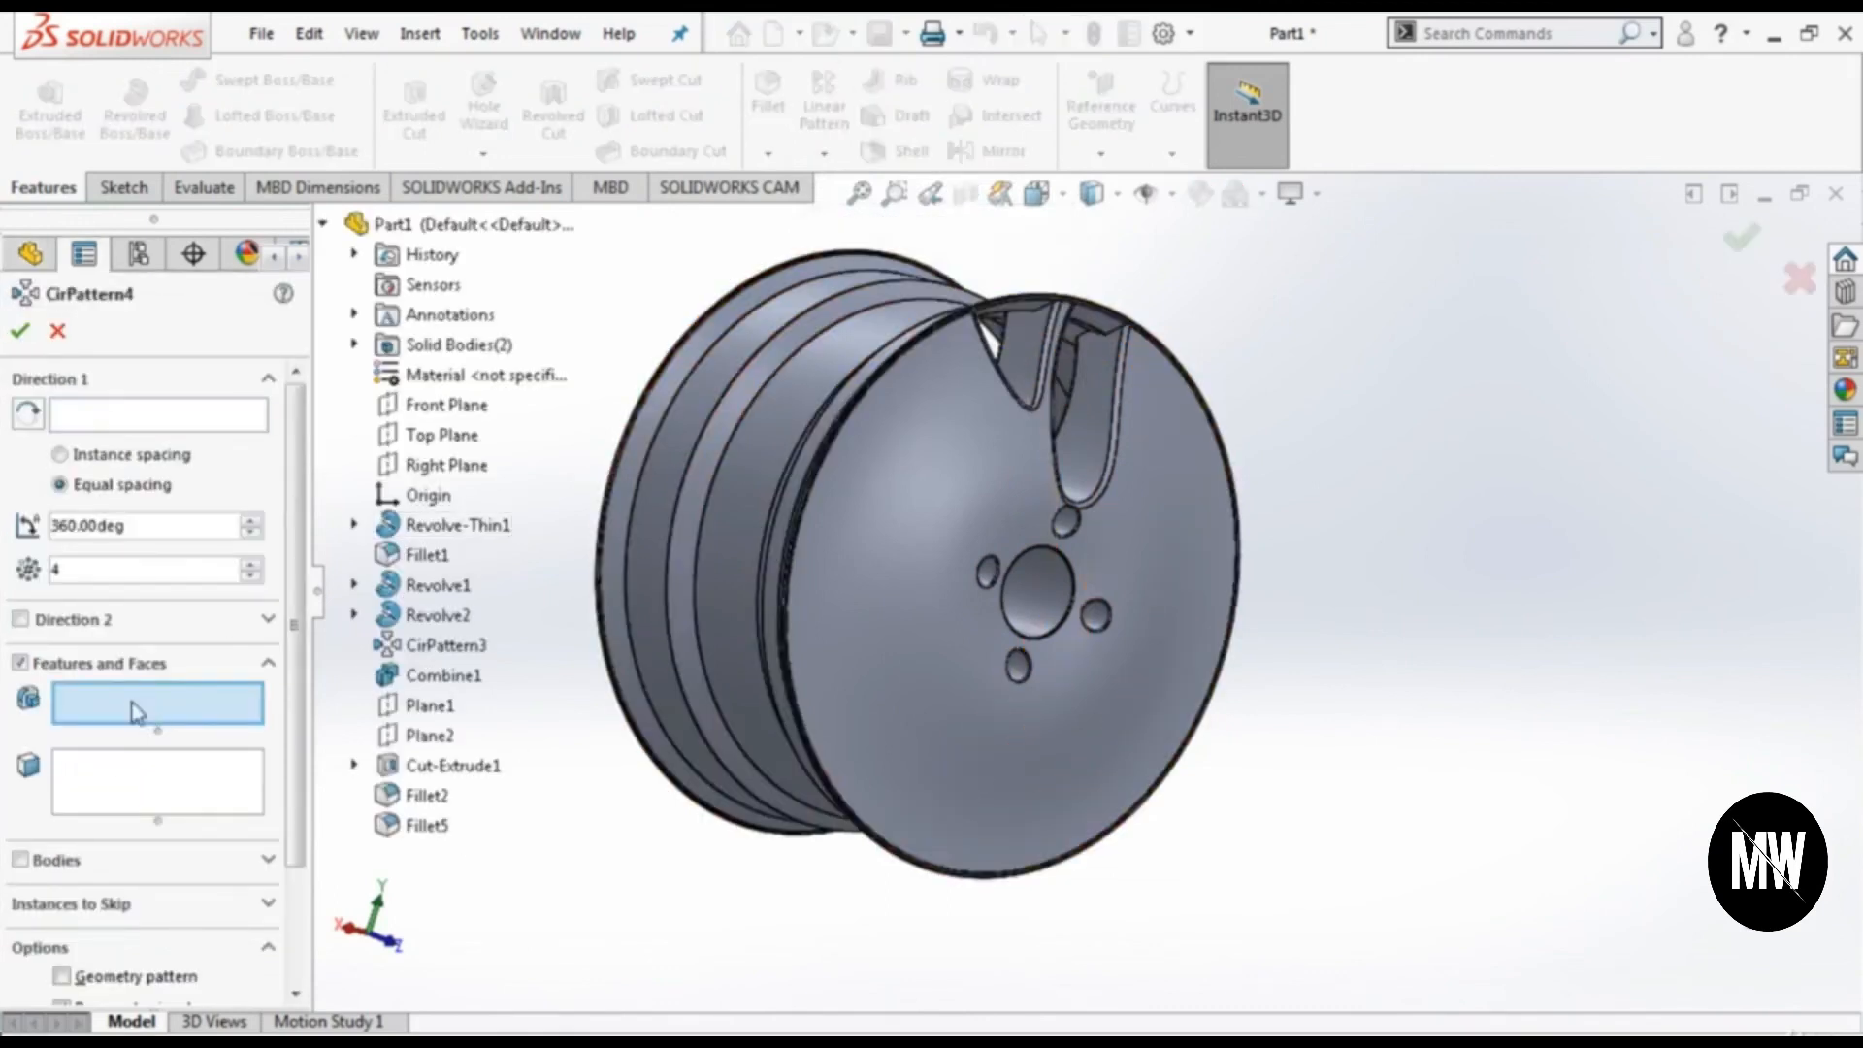
pyautogui.click(447, 772)
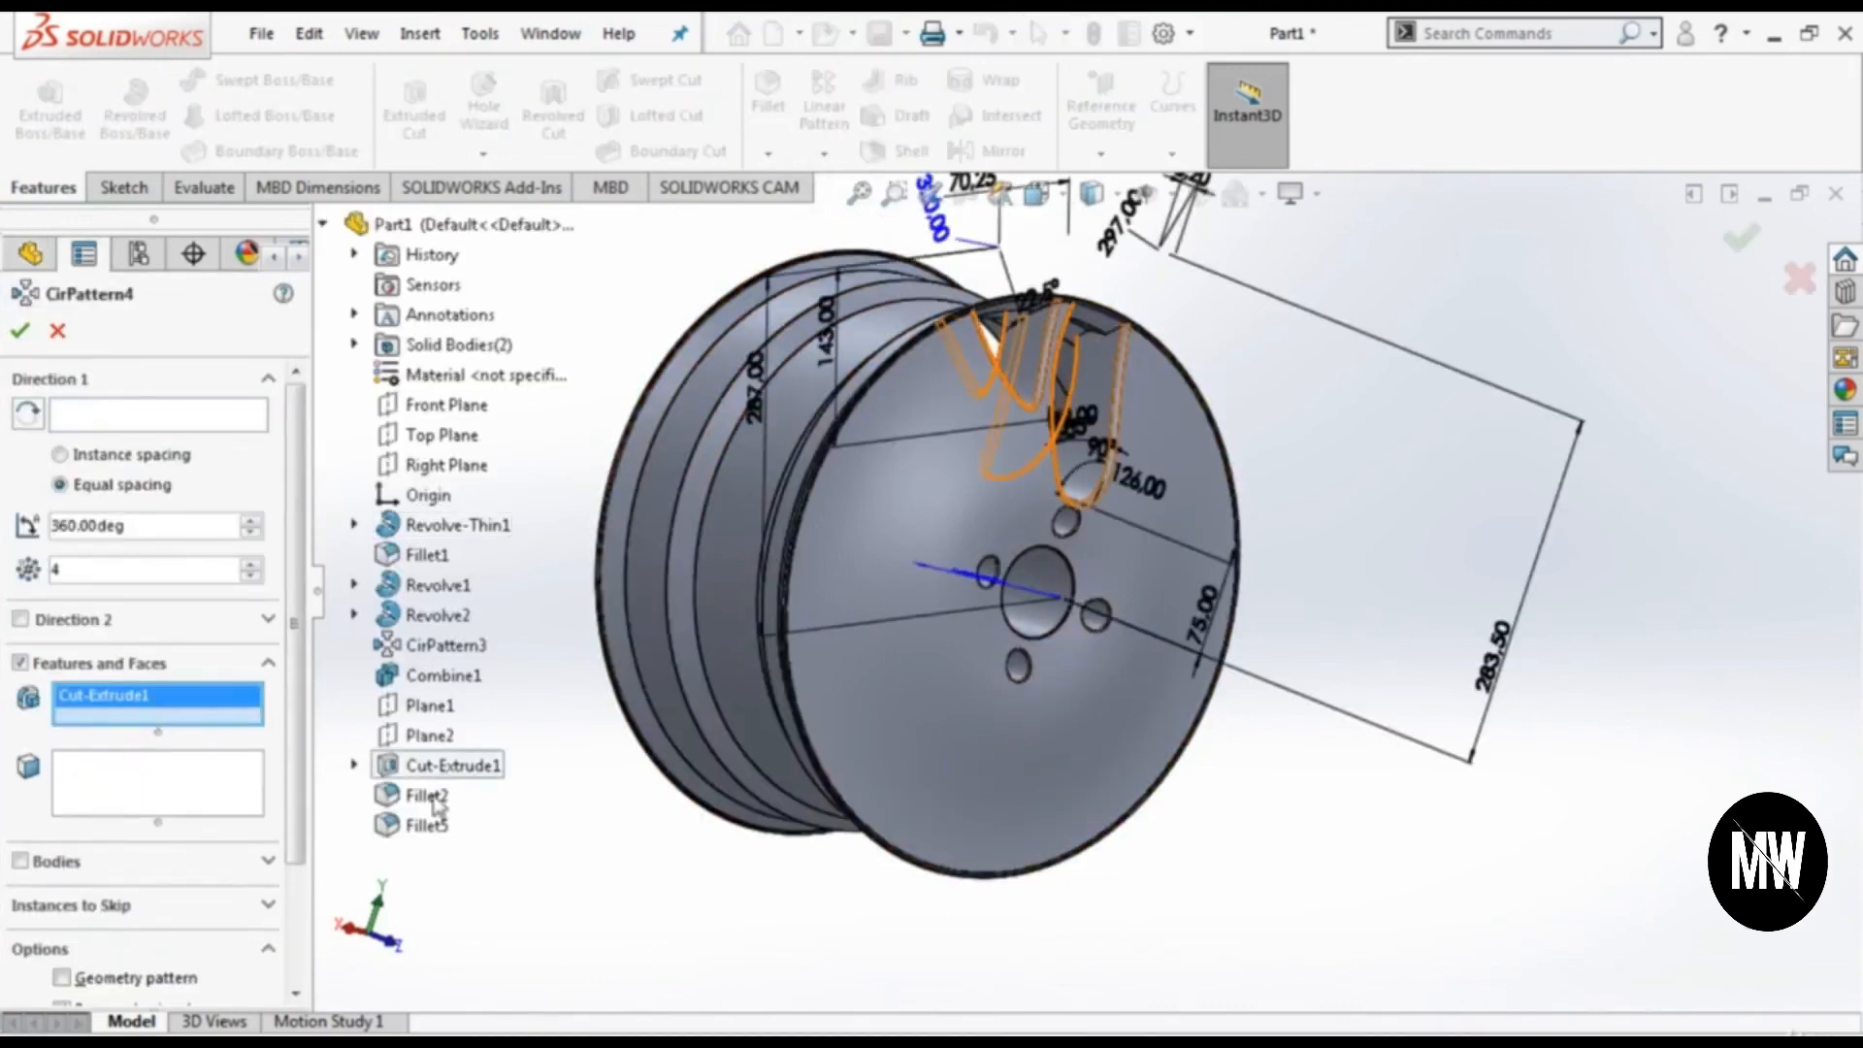
pyautogui.click(434, 802)
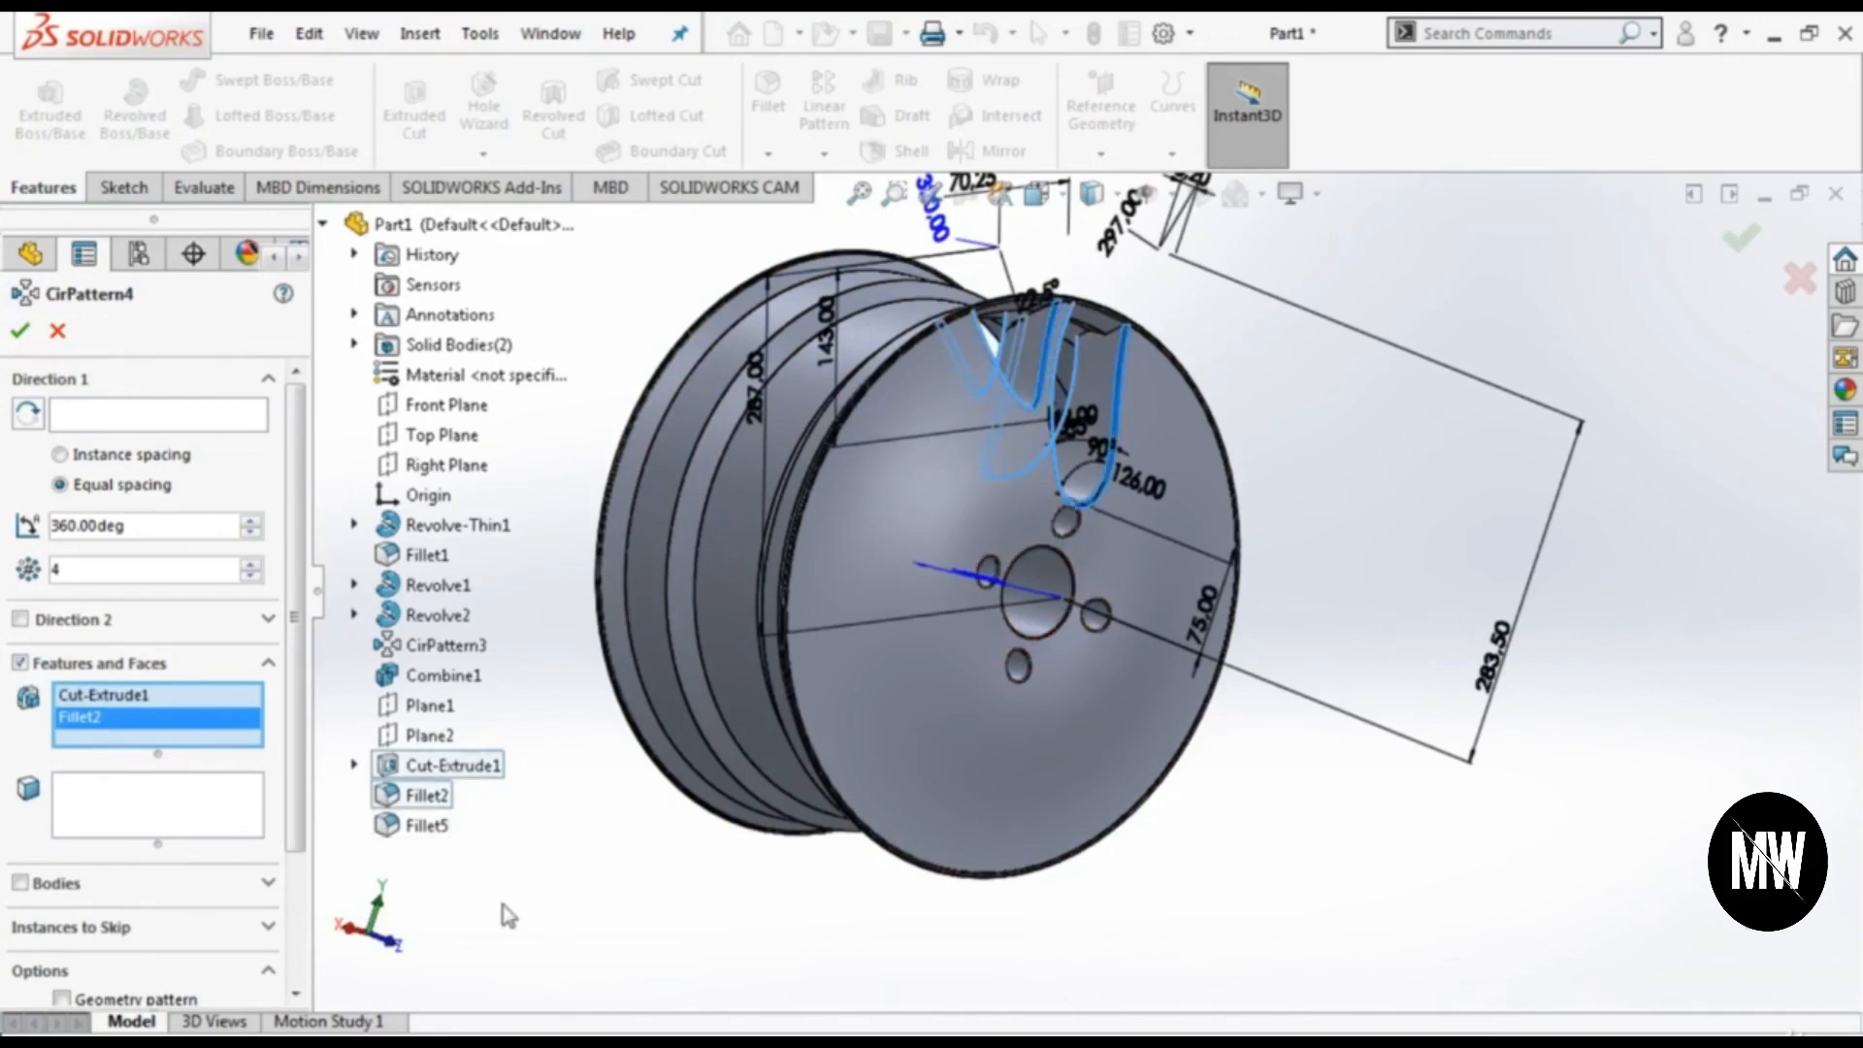
pyautogui.doubleClick(76, 566)
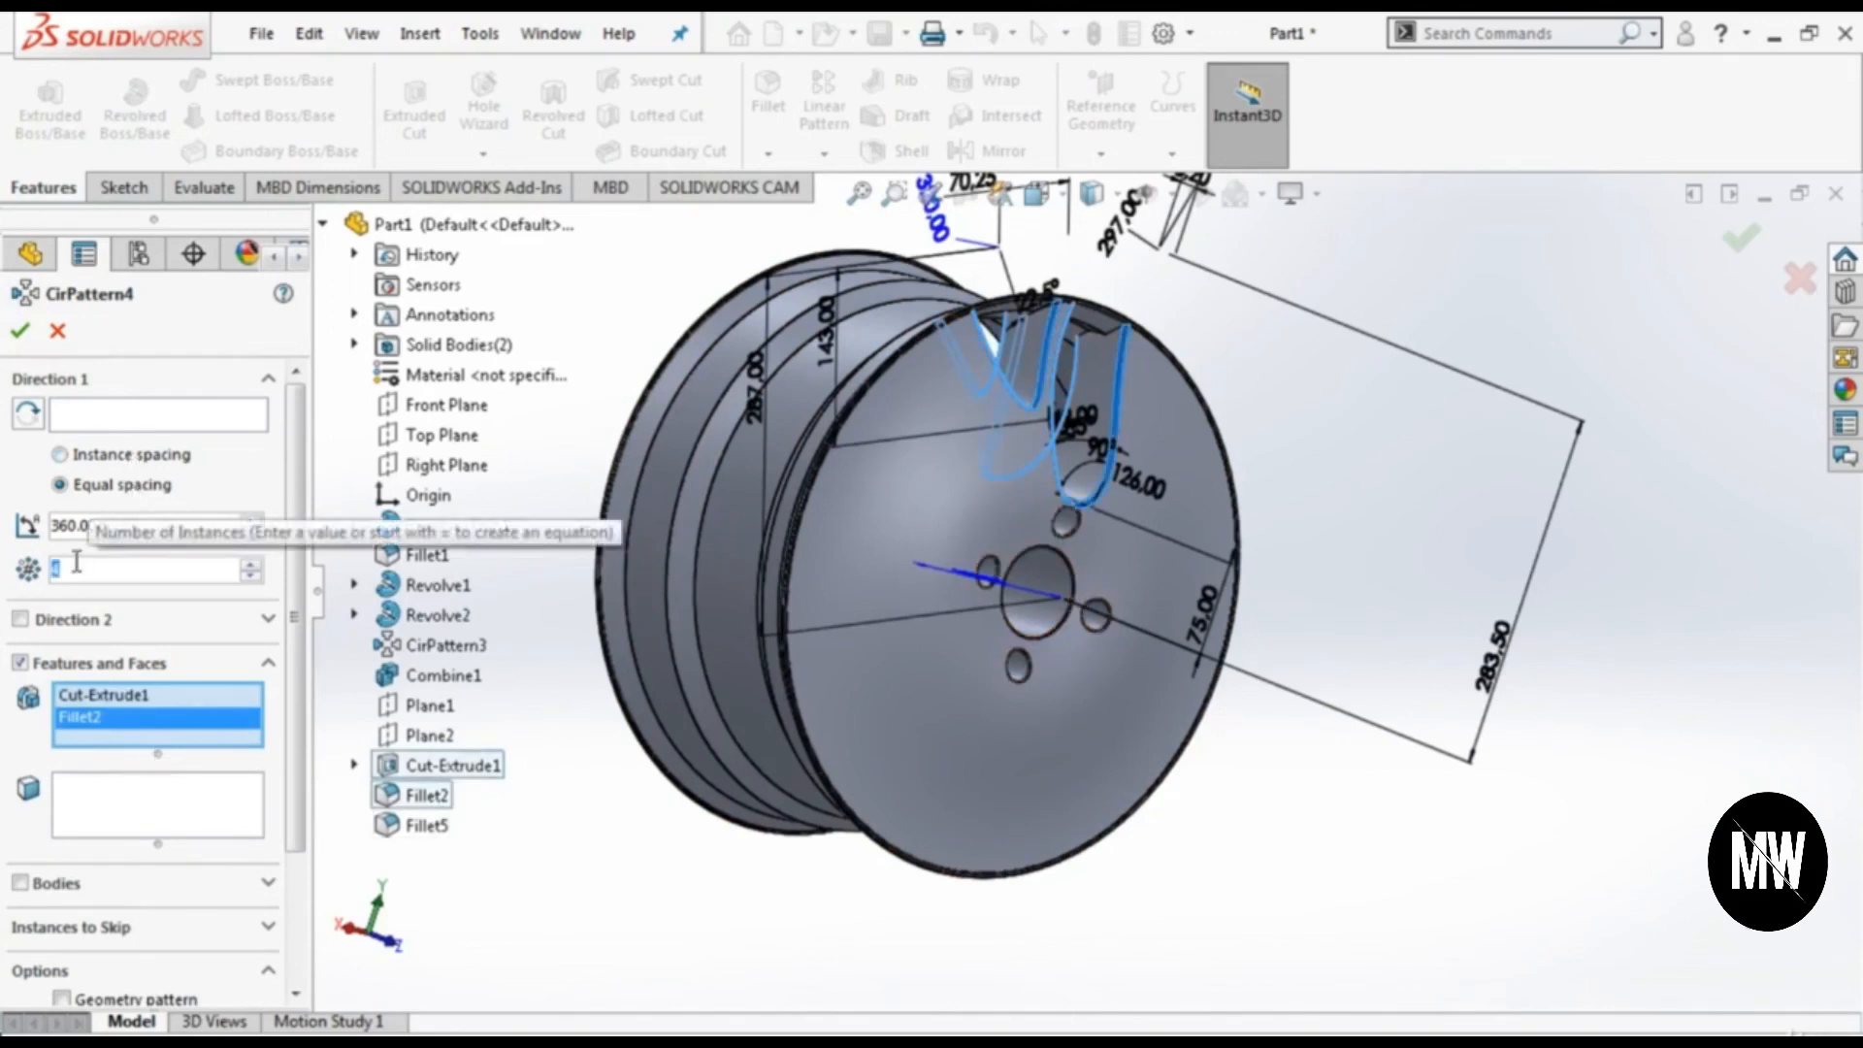
pyautogui.write('8')
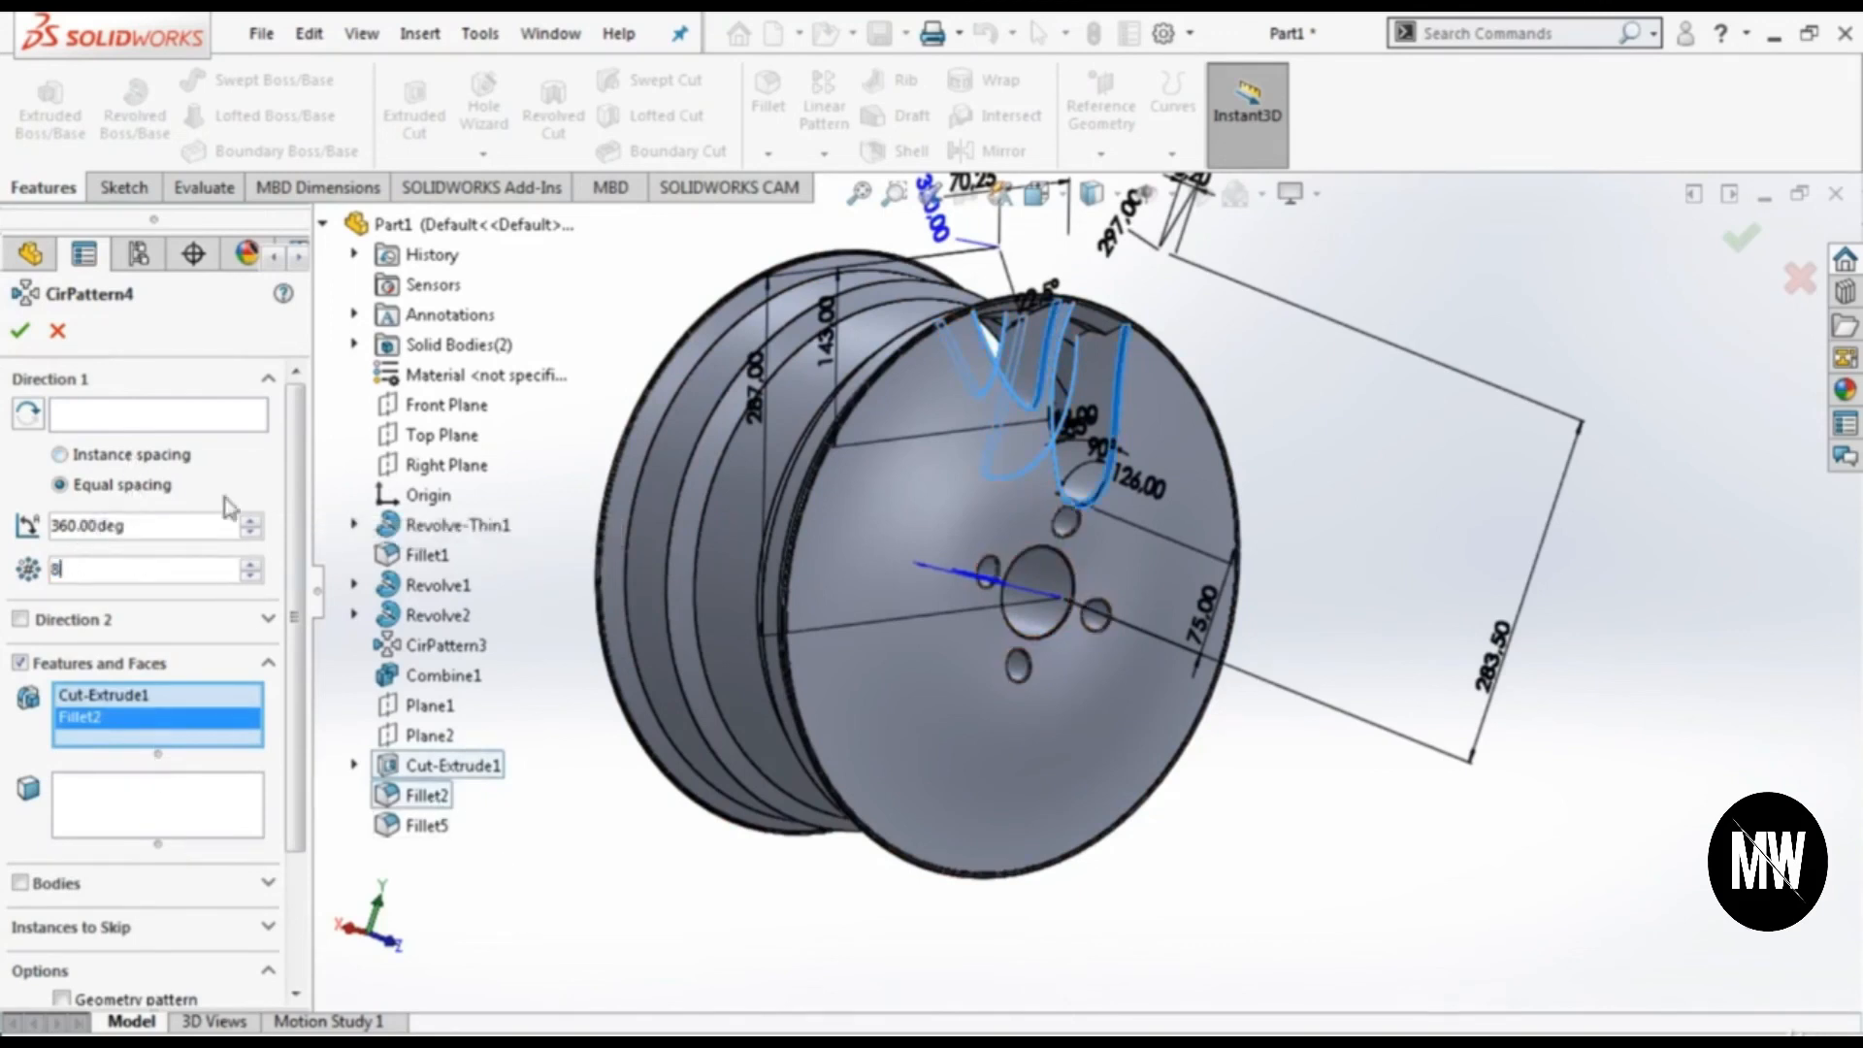
pyautogui.click(187, 423)
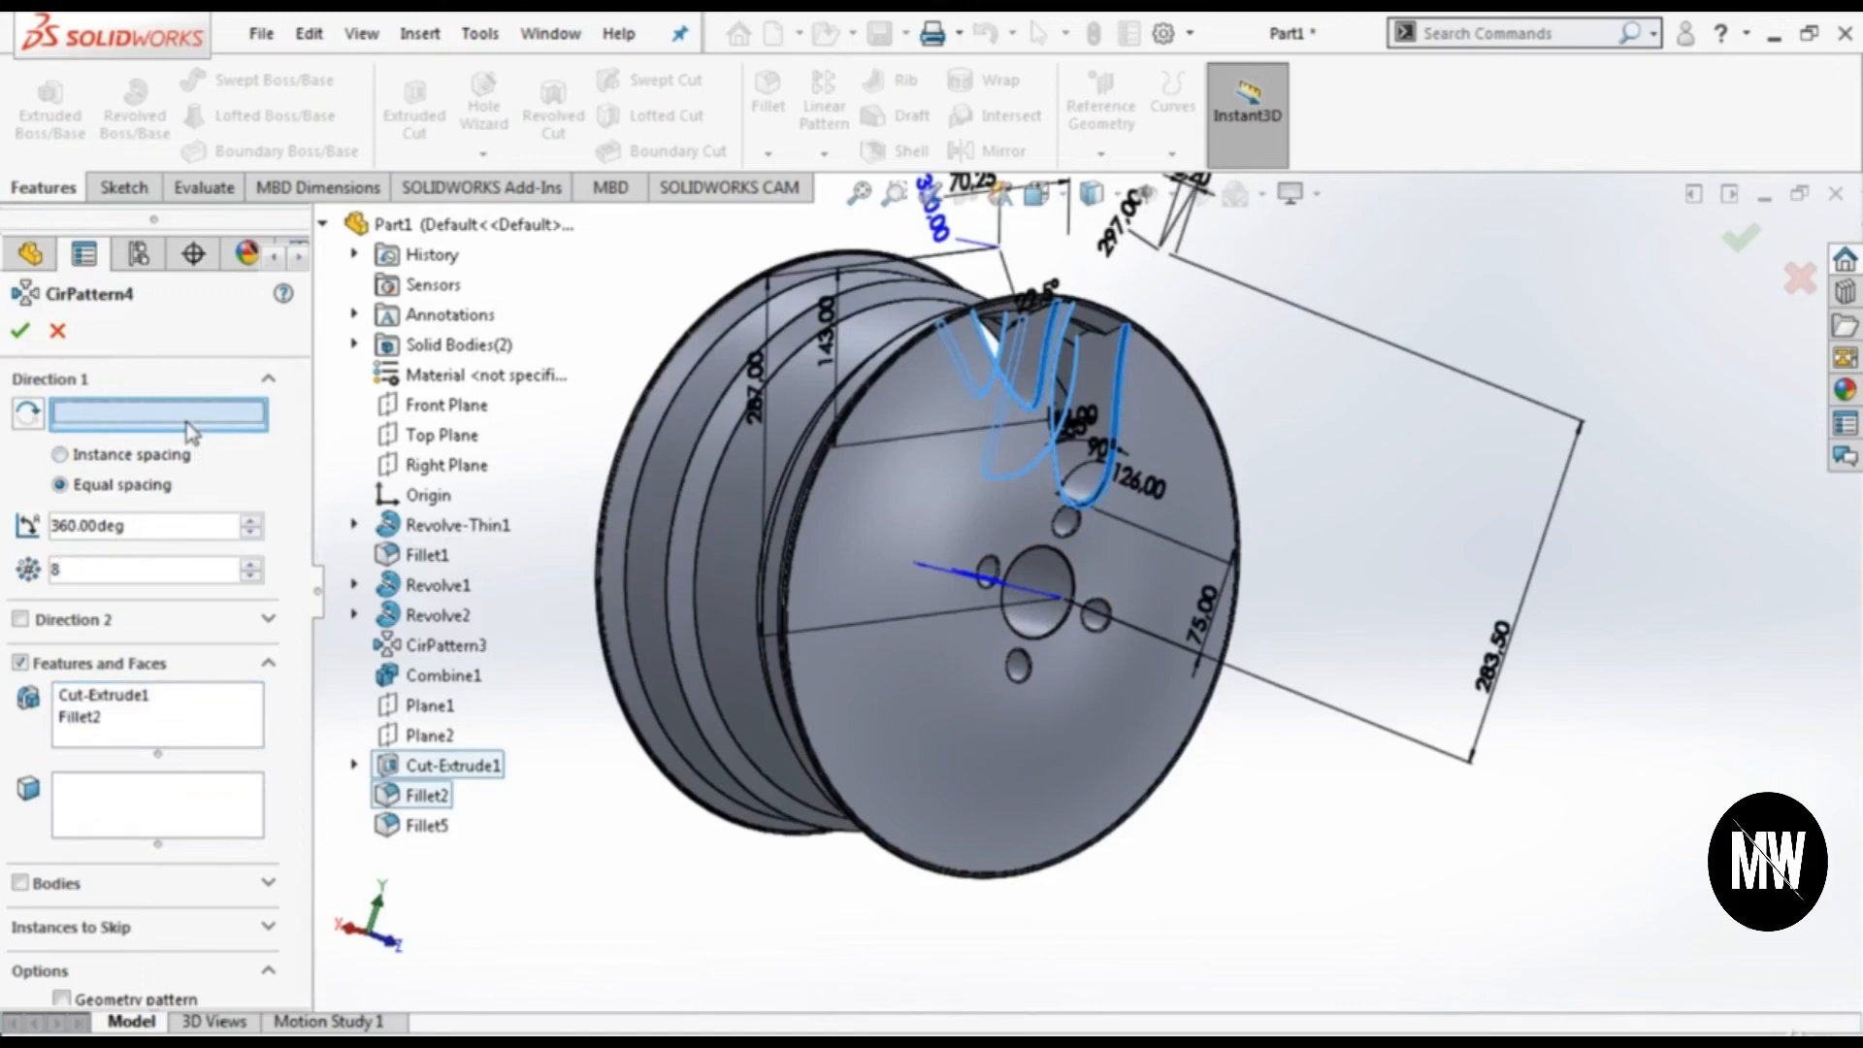
pyautogui.click(685, 381)
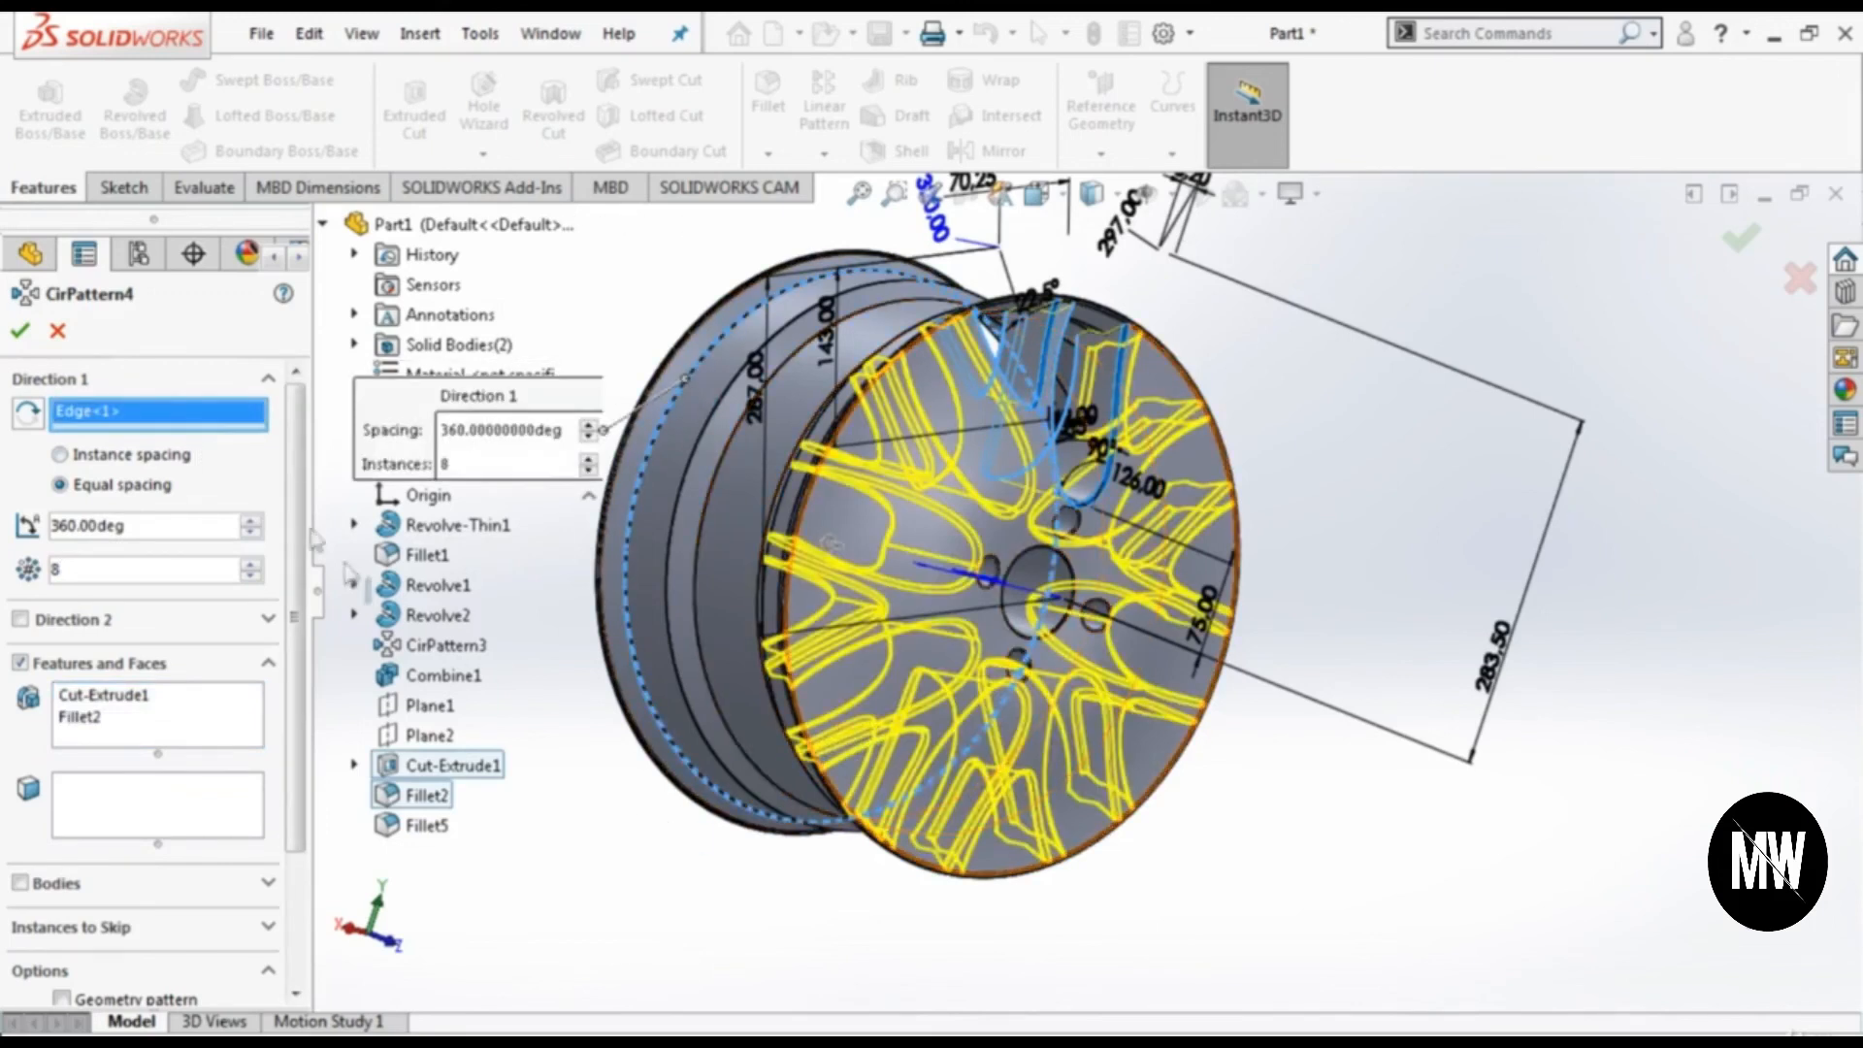
pyautogui.click(17, 331)
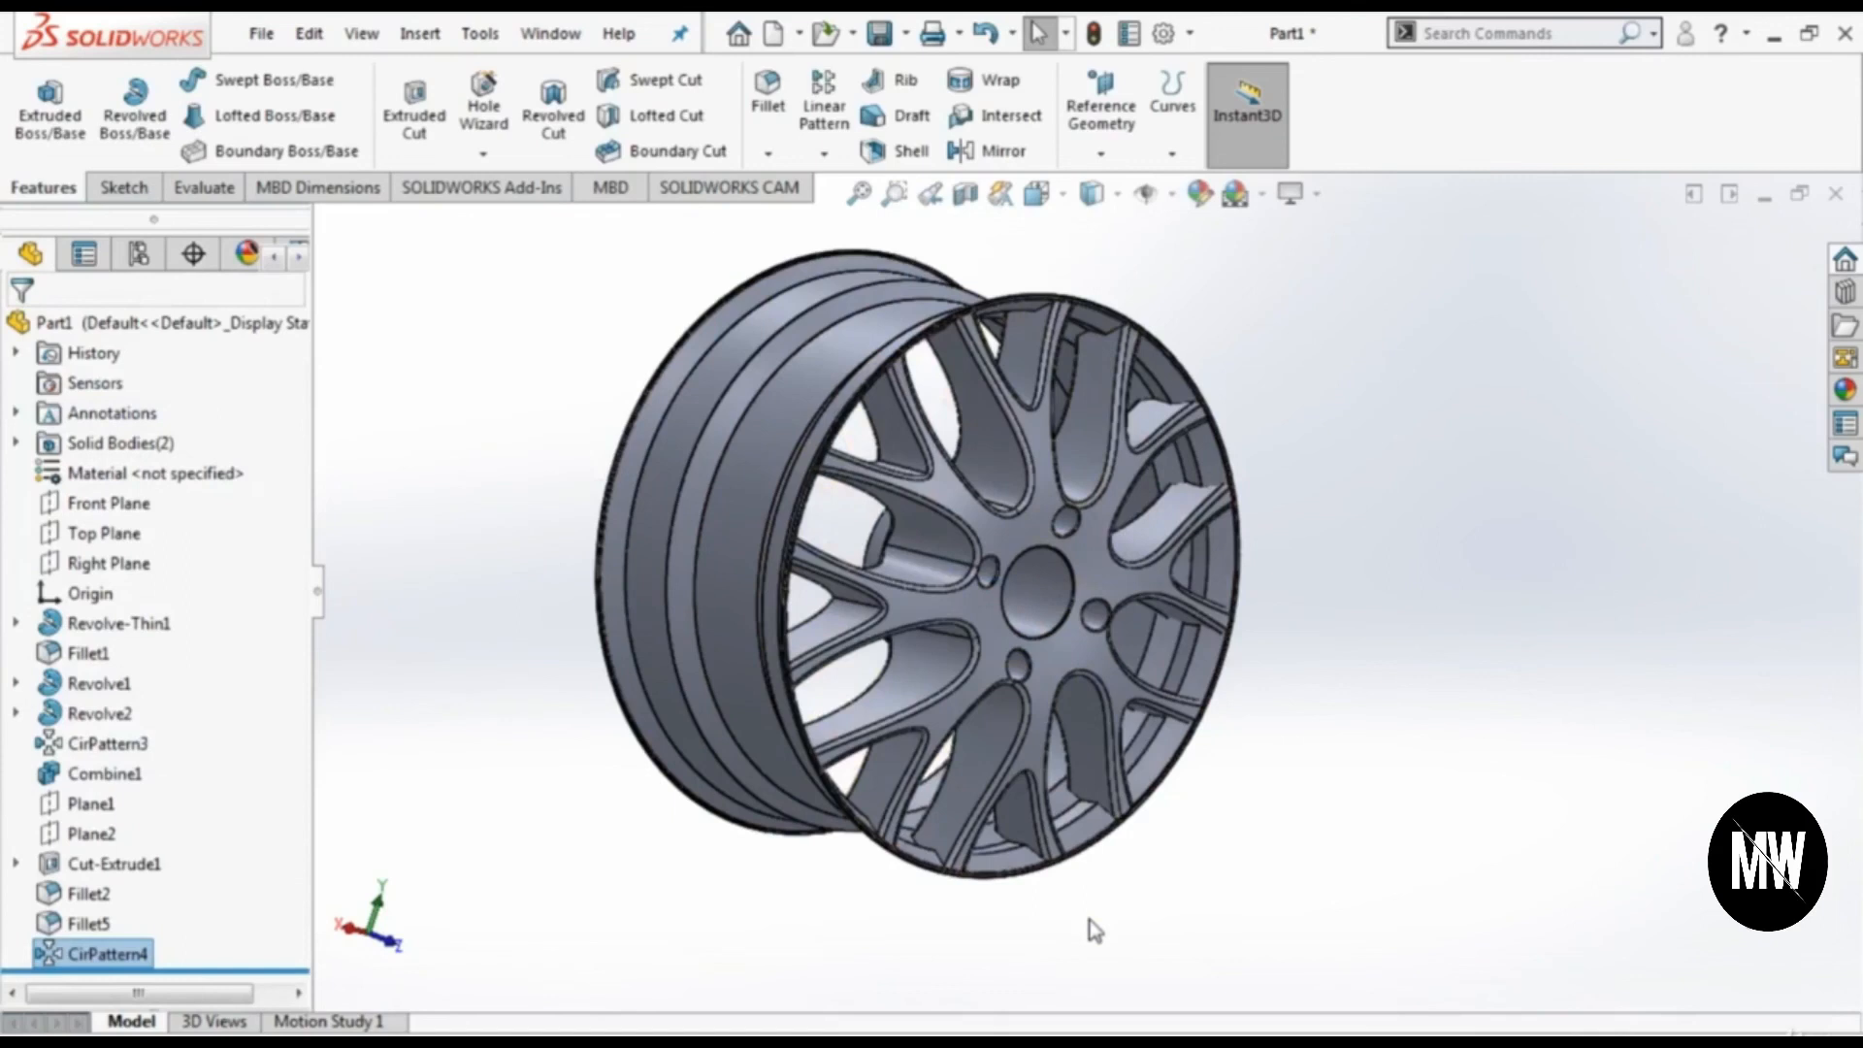
pyautogui.moveTo(1207, 900); pyautogui.dragTo(1186, 849, button='middle')
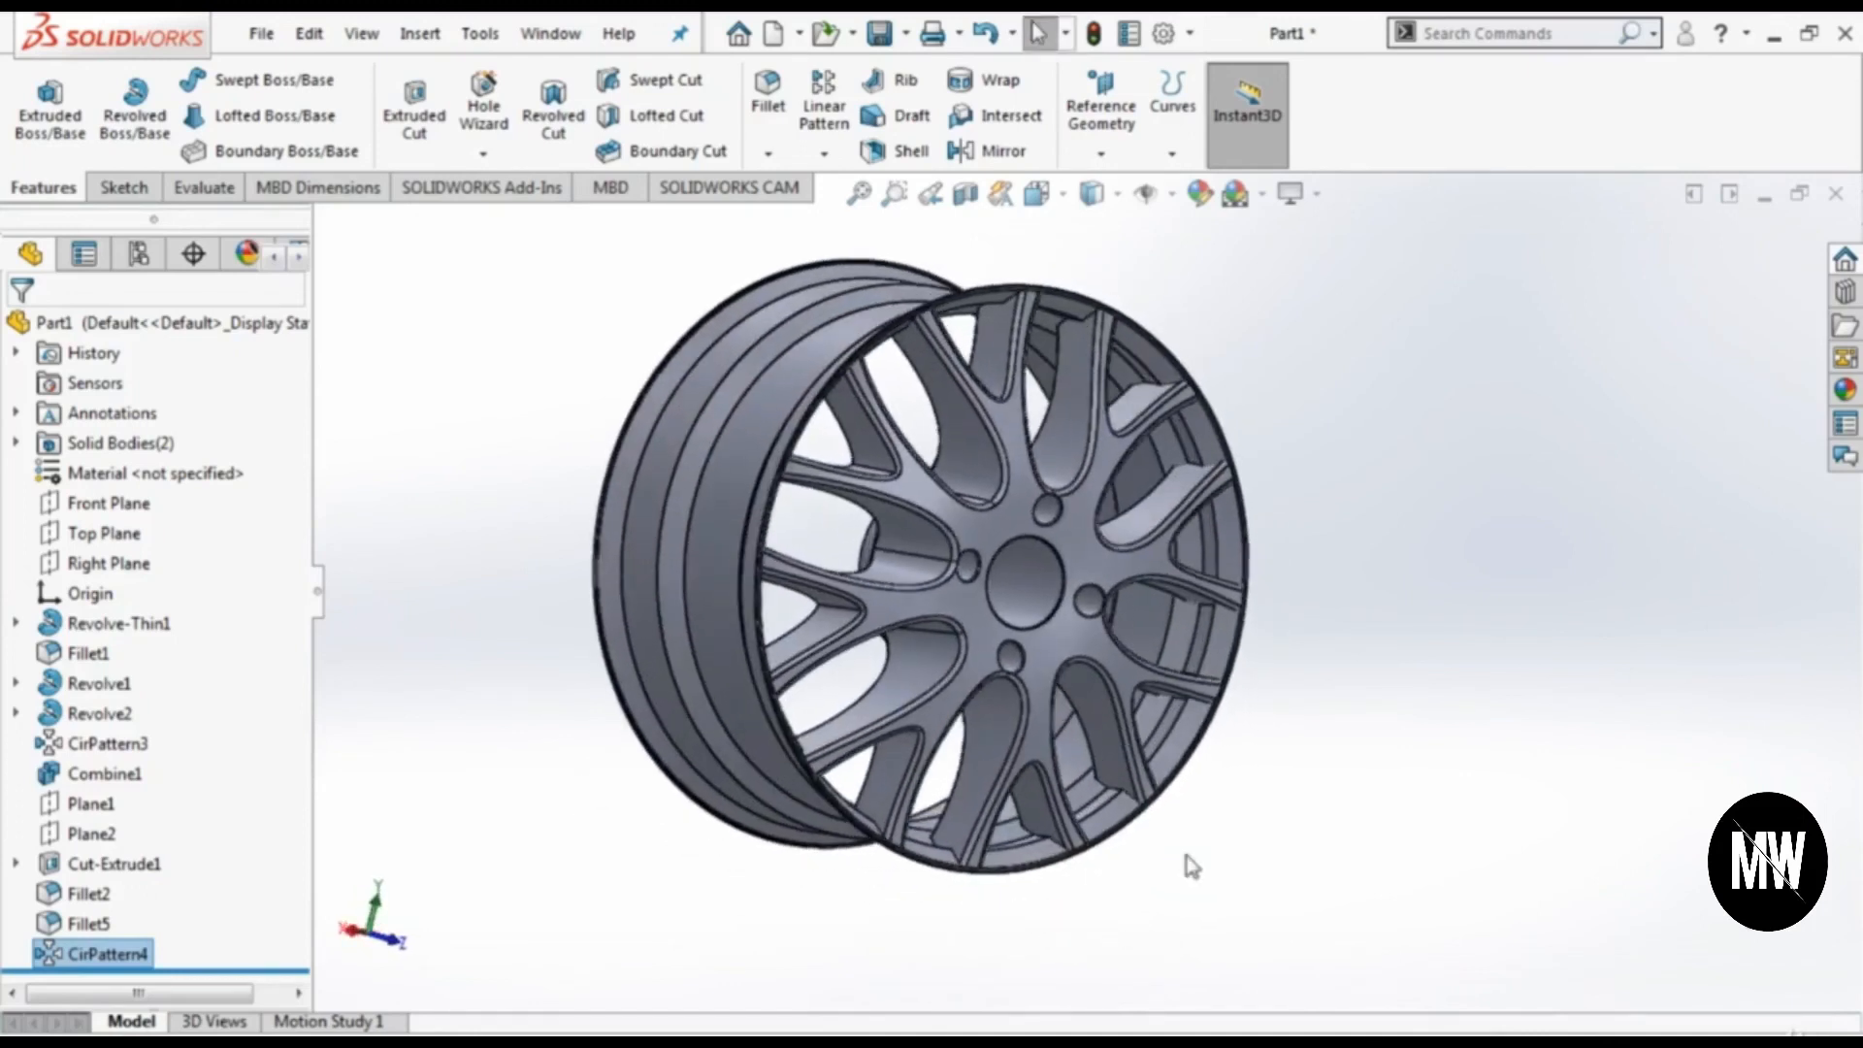
pyautogui.scroll(-1, 1176, 893)
pyautogui.scroll(1, 1395, 891)
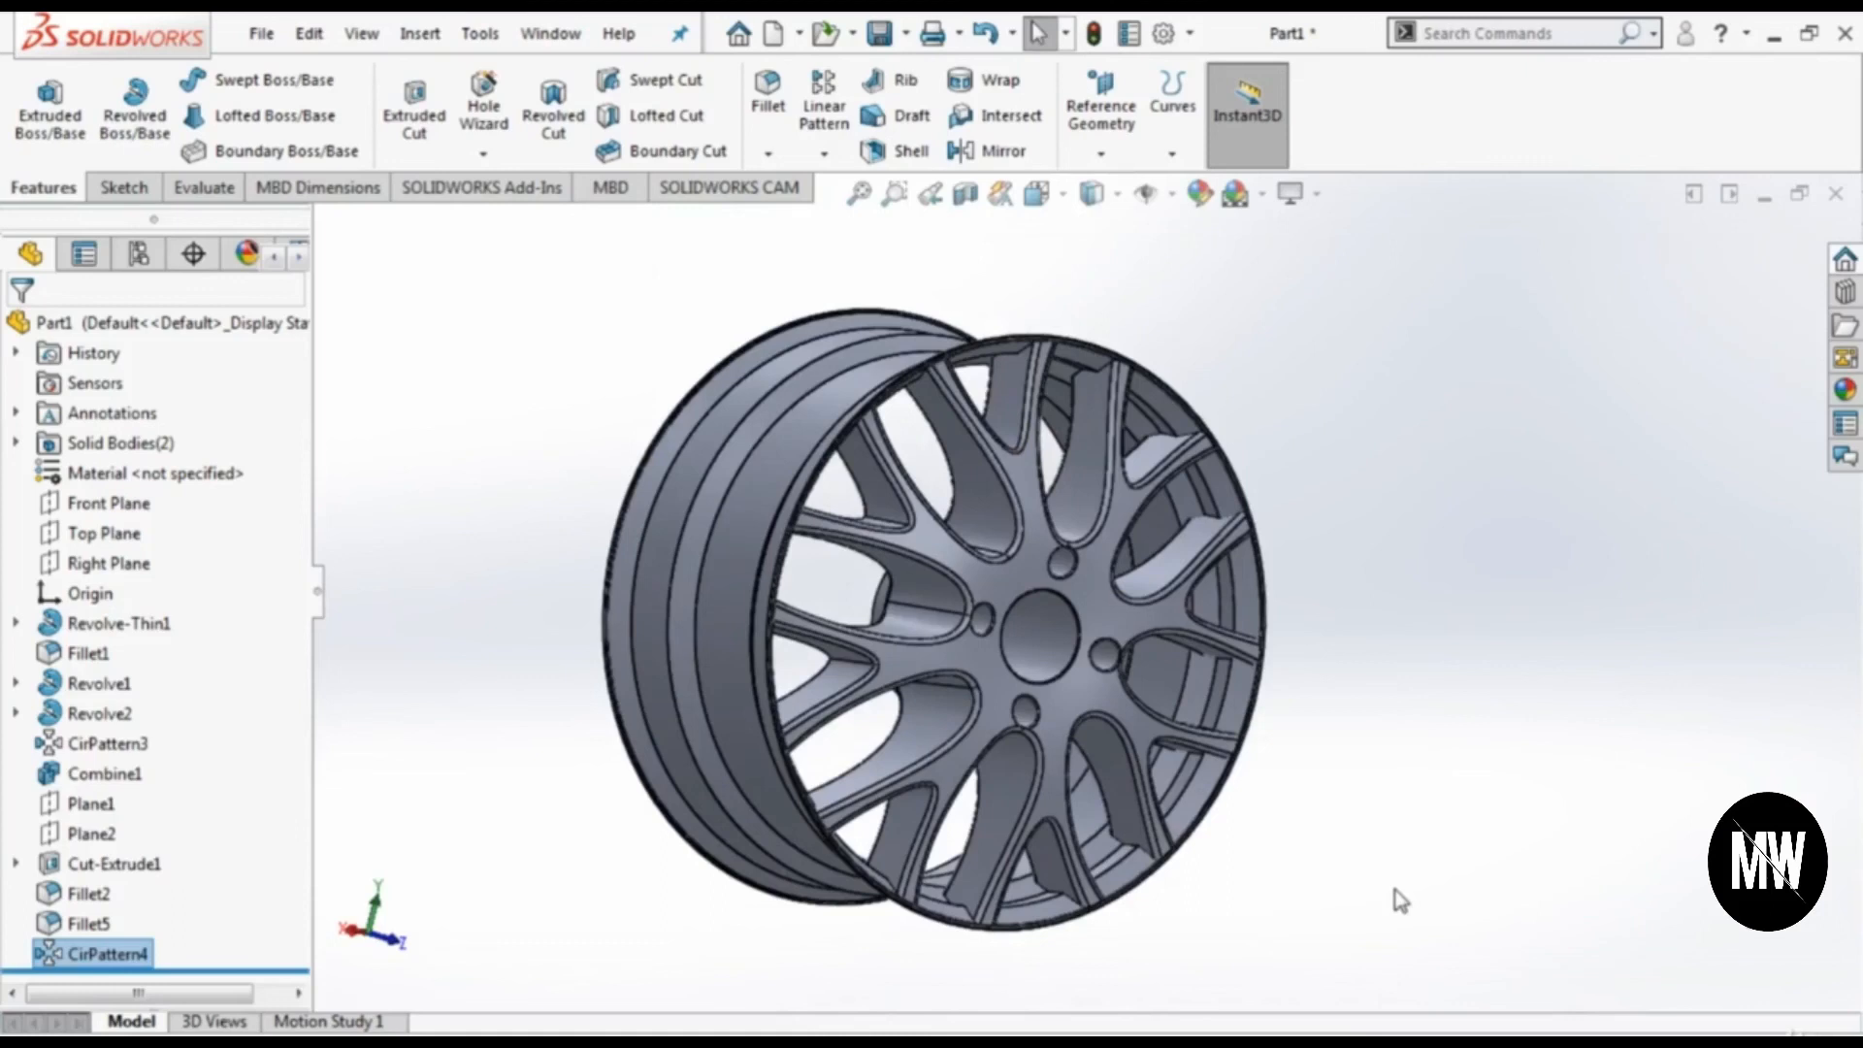